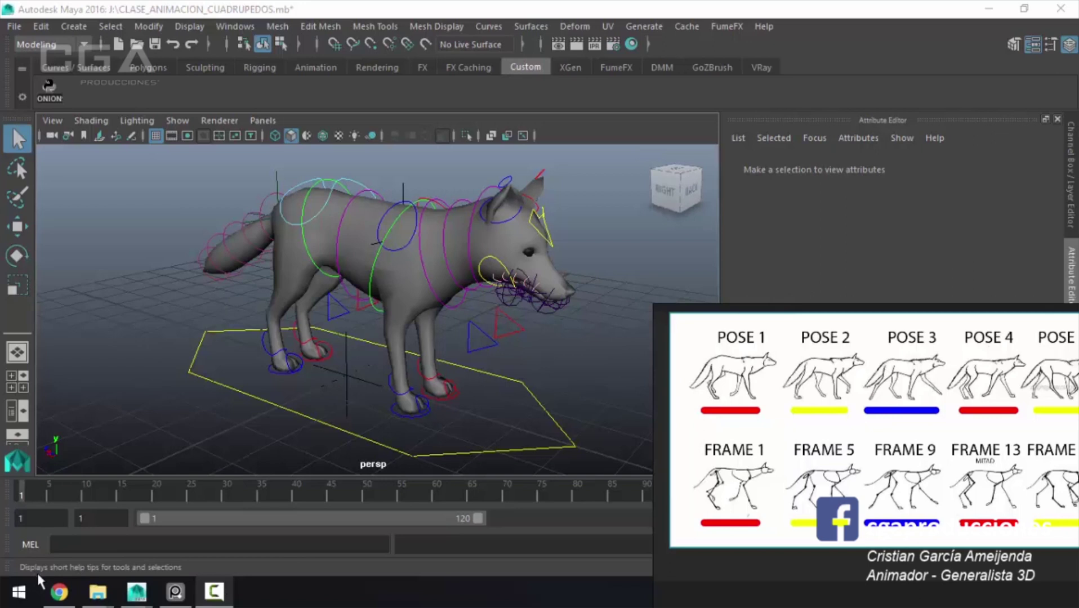
Step: Bring up the Richard Williams PDF in Chrome and scroll to page 336, 'Modelo básico de paseo de animal'
click(60, 591)
scroll(368, 398, up, 2)
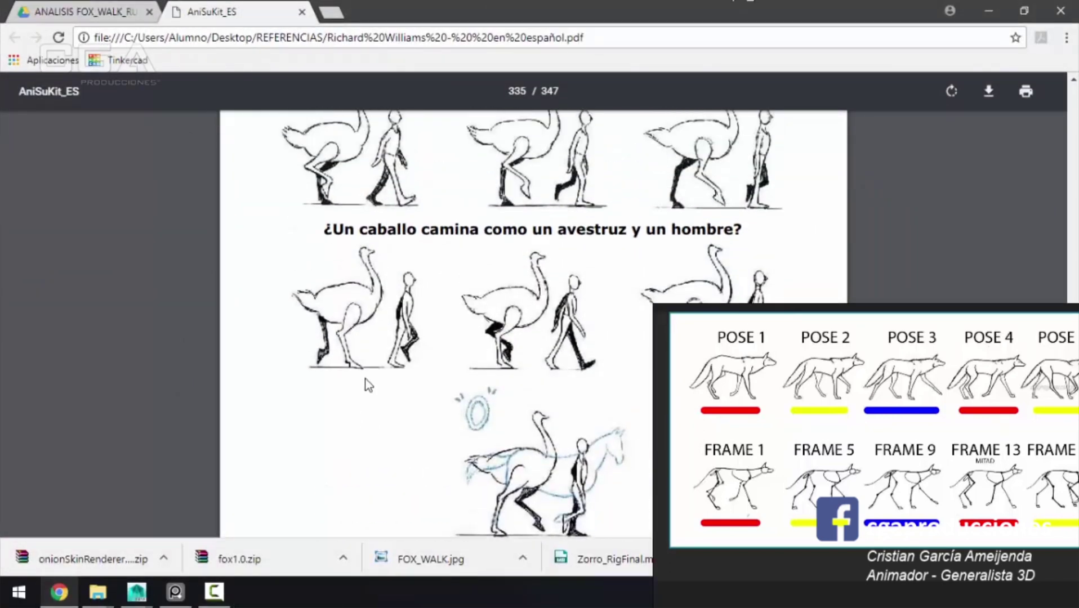
scroll(369, 369, up, 2)
scroll(369, 369, up, 2)
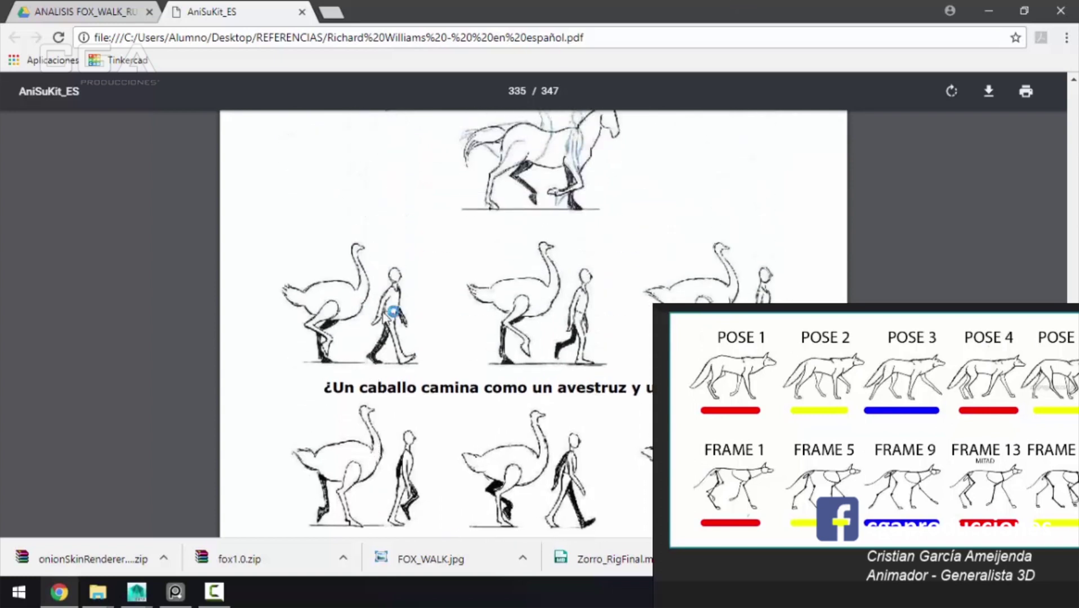
scroll(402, 329, up, 2)
scroll(403, 332, up, 2)
scroll(380, 339, up, 3)
scroll(380, 339, up, 1)
scroll(381, 342, up, 3)
scroll(380, 342, up, 3)
scroll(381, 347, up, 2)
scroll(381, 355, up, 1)
scroll(382, 365, up, 3)
scroll(380, 363, up, 3)
scroll(378, 362, up, 3)
scroll(378, 362, up, 2)
scroll(378, 369, up, 2)
scroll(380, 369, up, 1)
scroll(400, 366, down, 3)
scroll(401, 368, up, 1)
scroll(399, 367, down, 2)
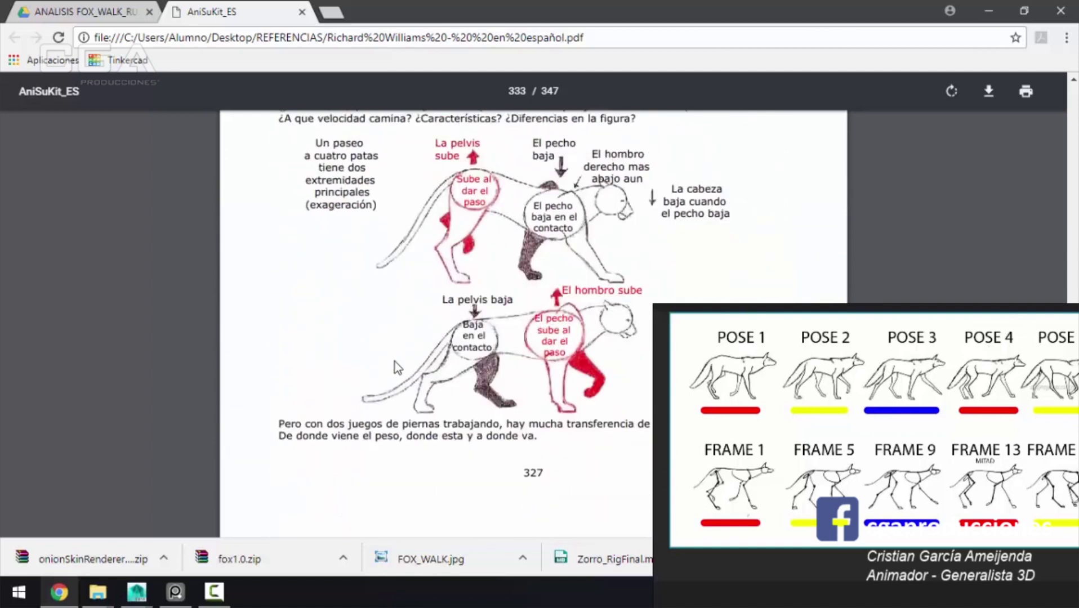
scroll(565, 344, down, 5)
scroll(565, 344, down, 3)
scroll(565, 345, down, 1)
scroll(565, 344, down, 3)
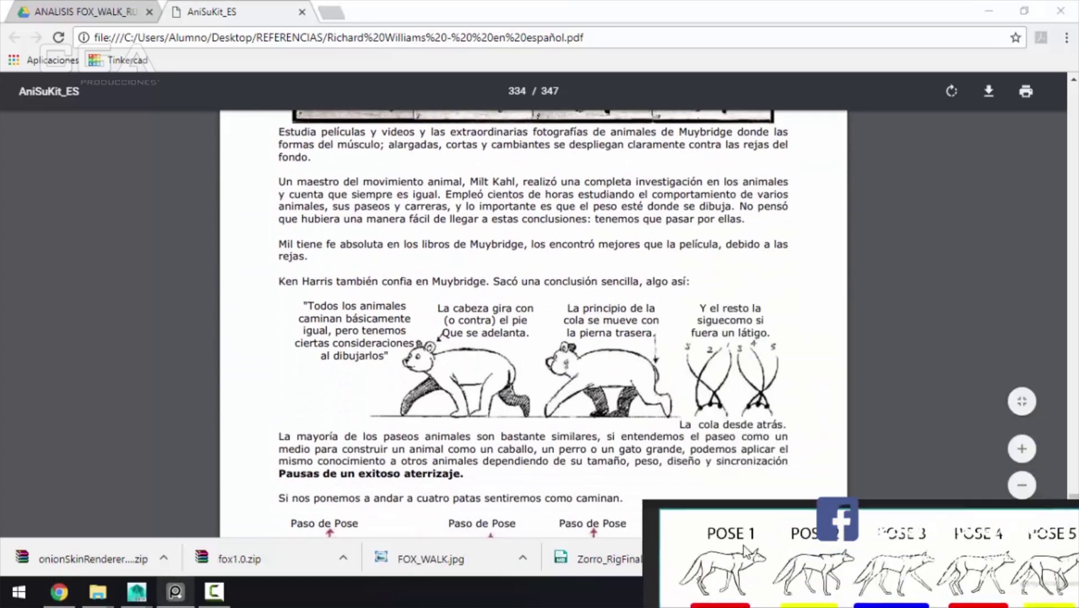
scroll(636, 286, down, 4)
scroll(630, 295, down, 5)
scroll(630, 295, down, 3)
scroll(630, 296, down, 3)
scroll(415, 388, down, 3)
scroll(419, 380, down, 2)
scroll(493, 311, up, 3)
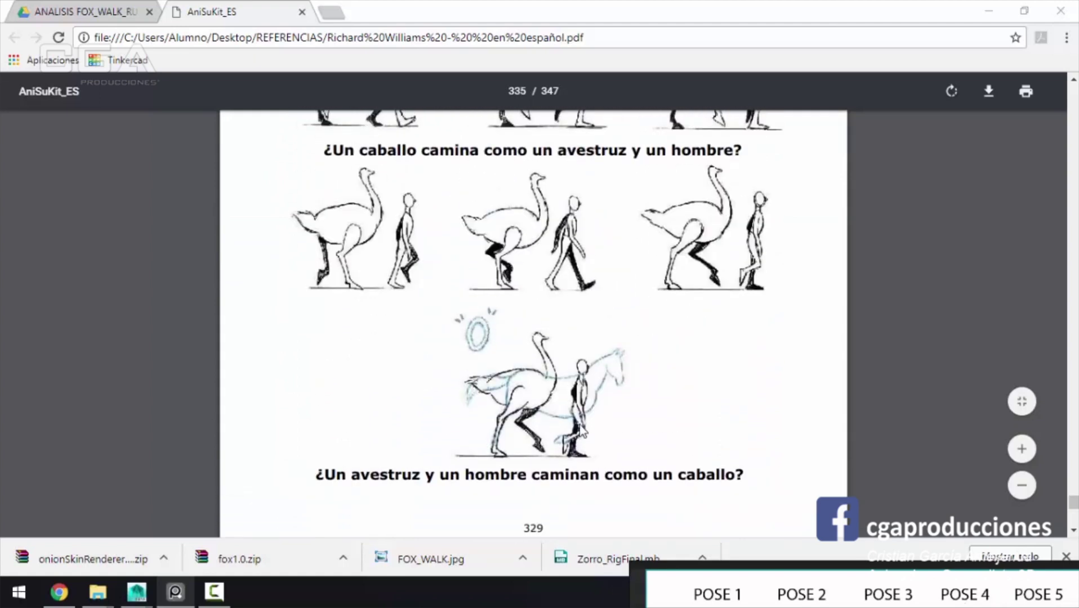
scroll(524, 426, up, 3)
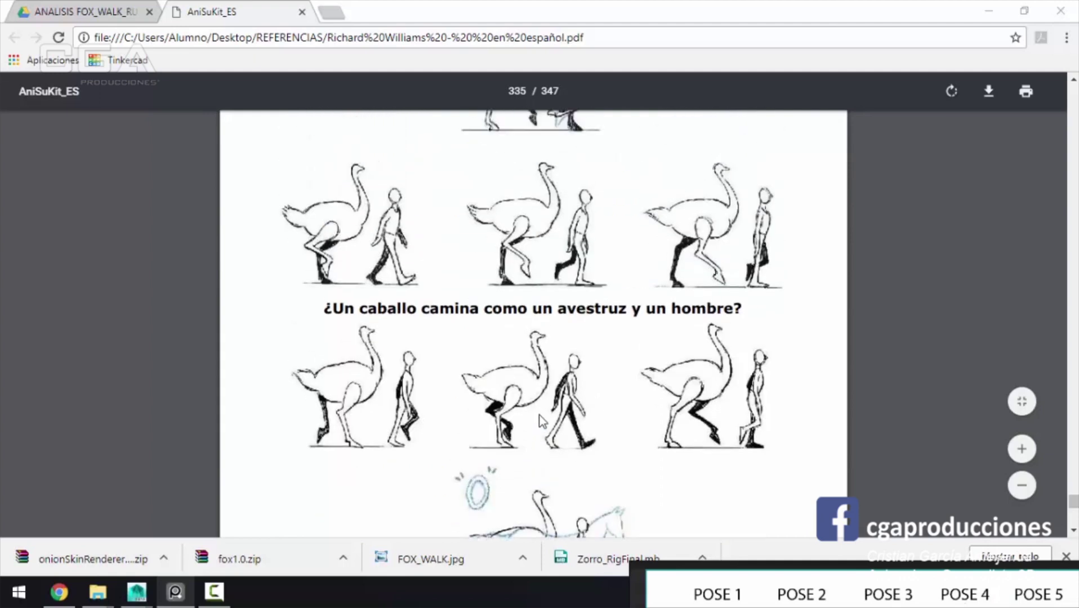
scroll(545, 397, down, 6)
scroll(546, 395, down, 5)
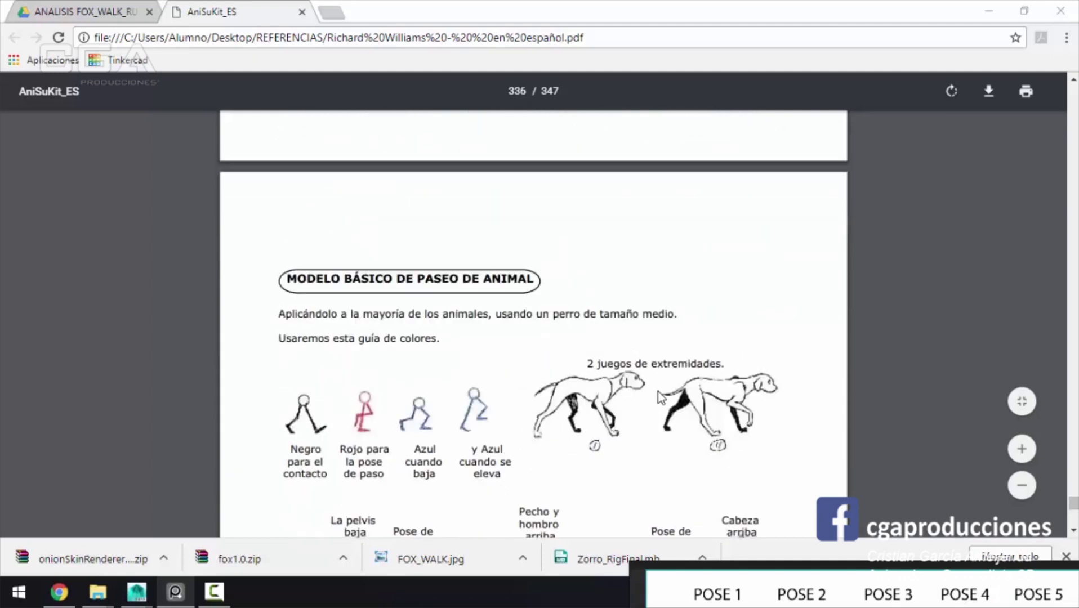
Step: Review the dog walk pose rows back to page 334's Ken Harris notes, then minimize Chrome
scroll(660, 397, down, 3)
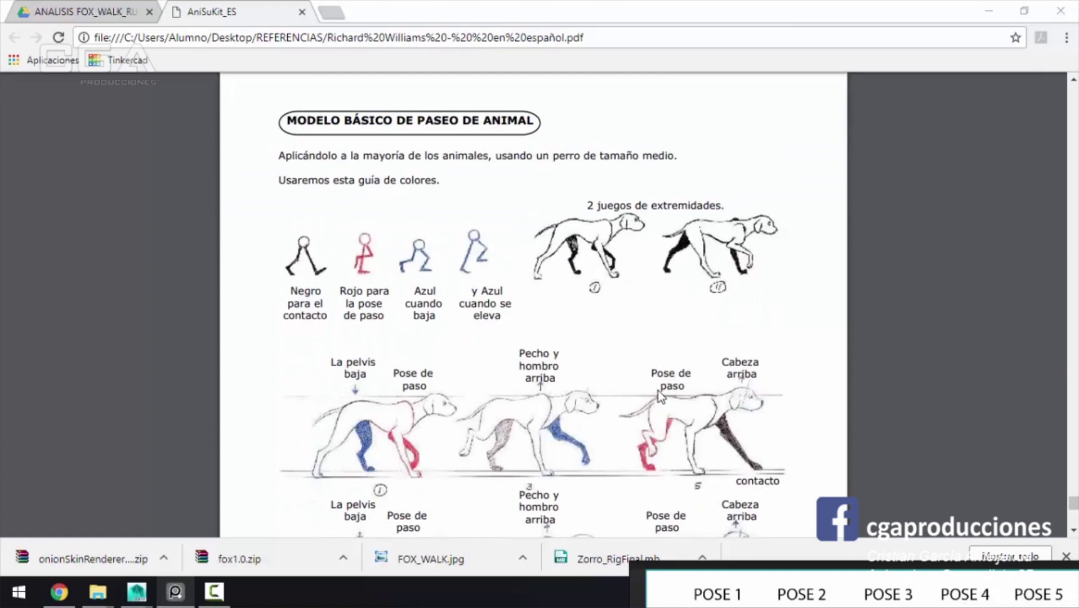
scroll(354, 330, down, 2)
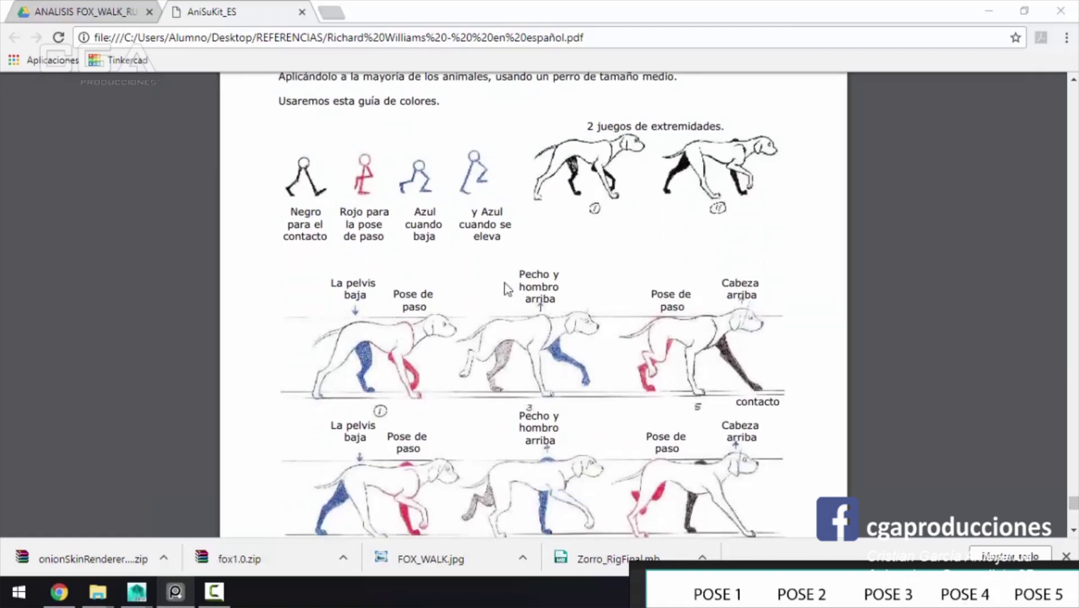
scroll(507, 275, up, 2)
scroll(531, 281, down, 3)
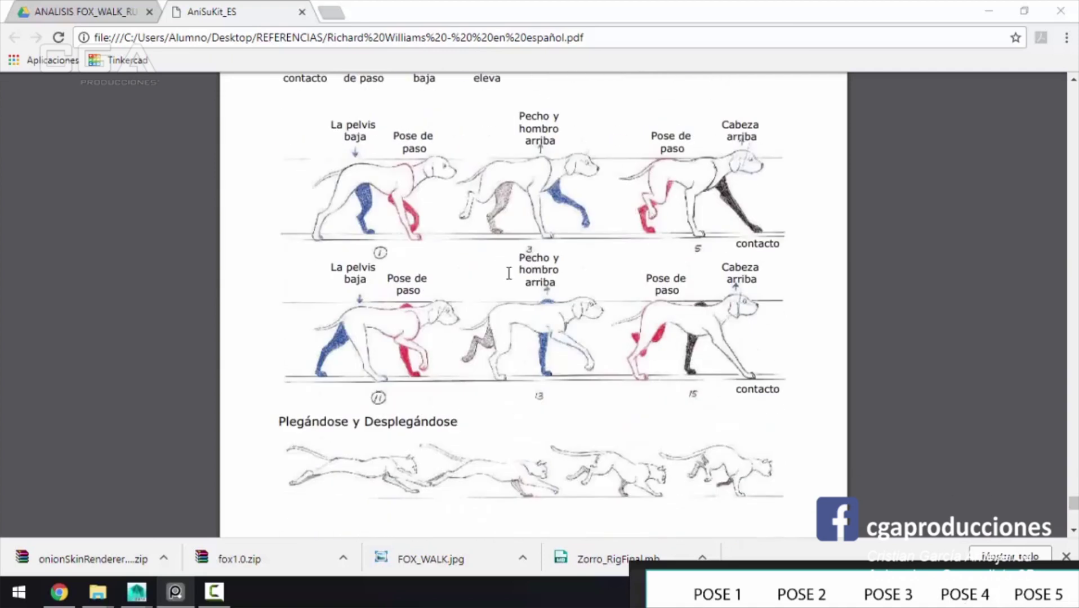
scroll(429, 378, up, 5)
scroll(427, 377, up, 5)
scroll(437, 381, up, 5)
scroll(444, 381, up, 3)
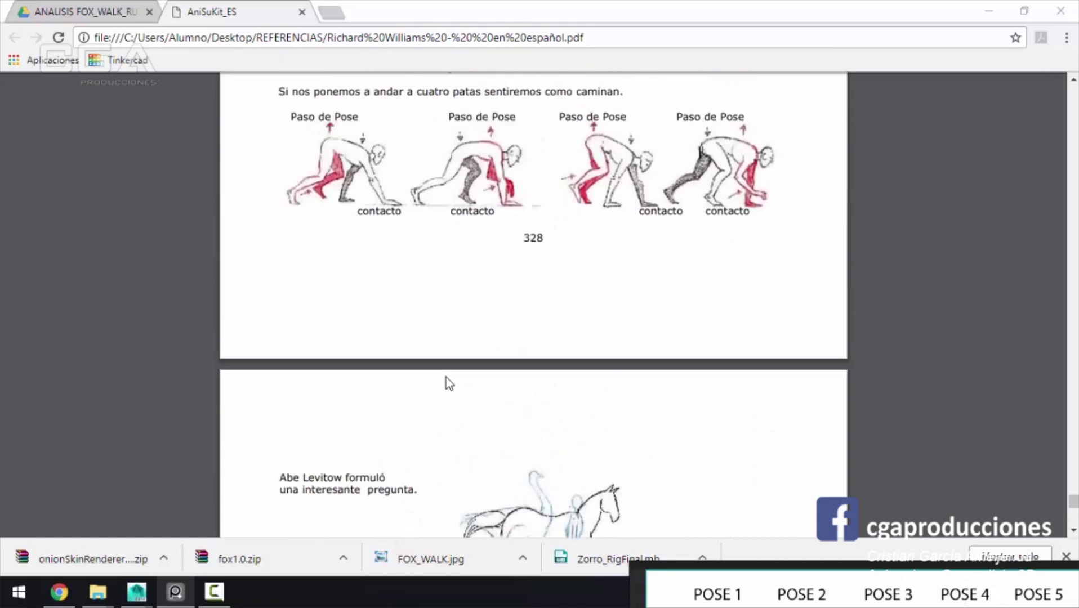
scroll(447, 382, up, 1)
scroll(519, 334, up, 2)
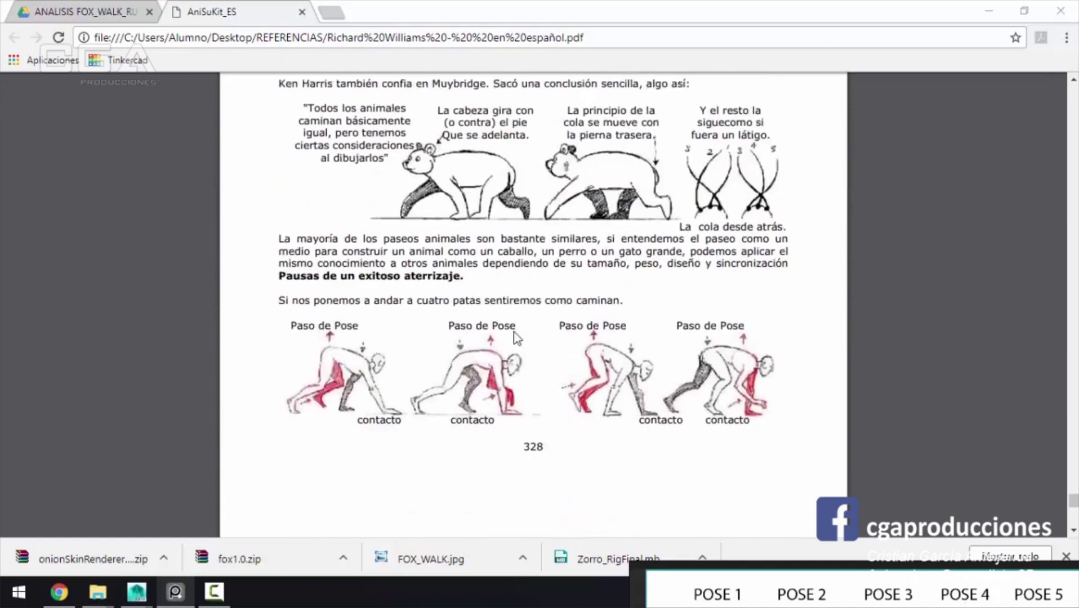
scroll(520, 334, up, 1)
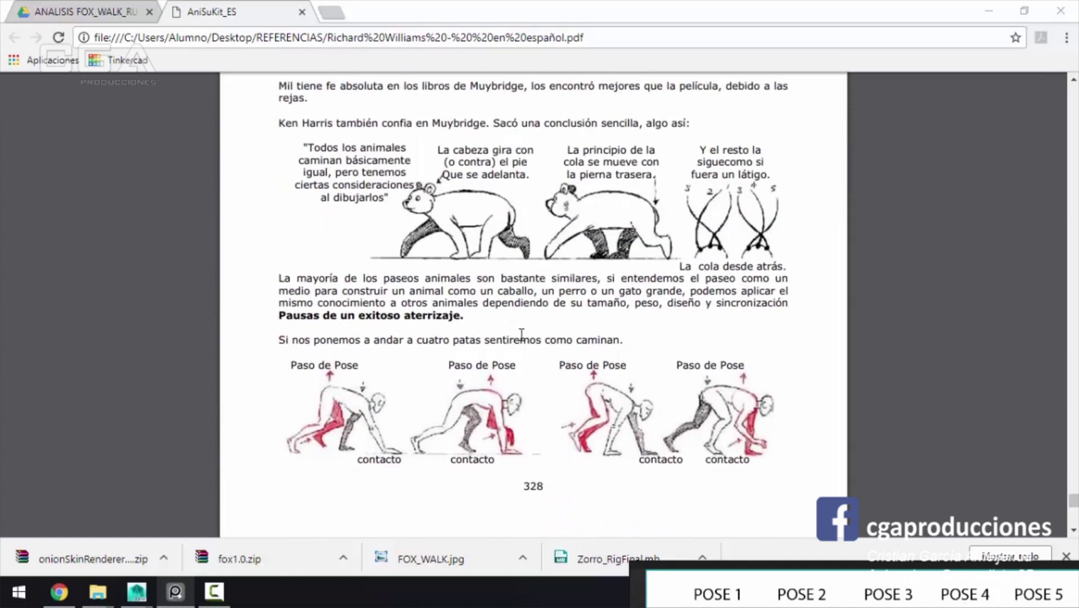
scroll(522, 335, up, 2)
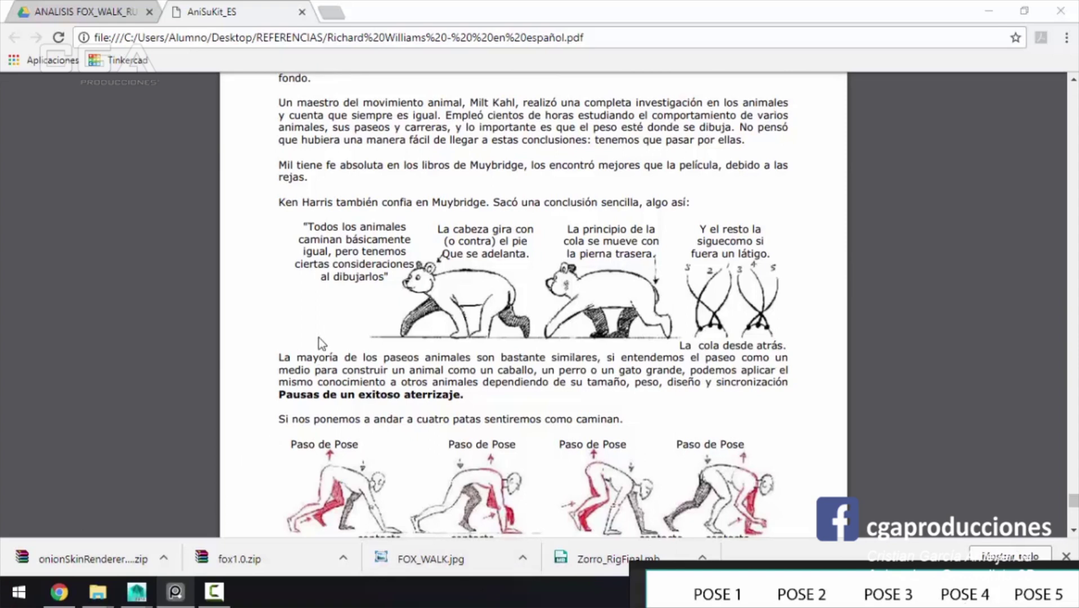
click(1001, 12)
Step: Bring the floating POSE/FRAME reference sheet over the Maya viewport and shift it right
click(214, 591)
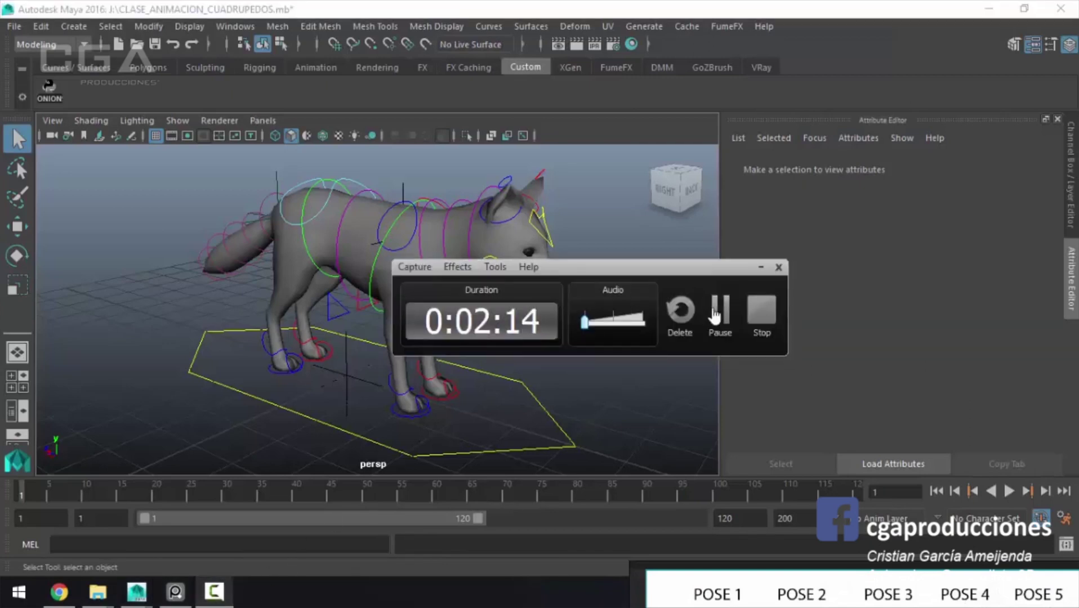
click(761, 267)
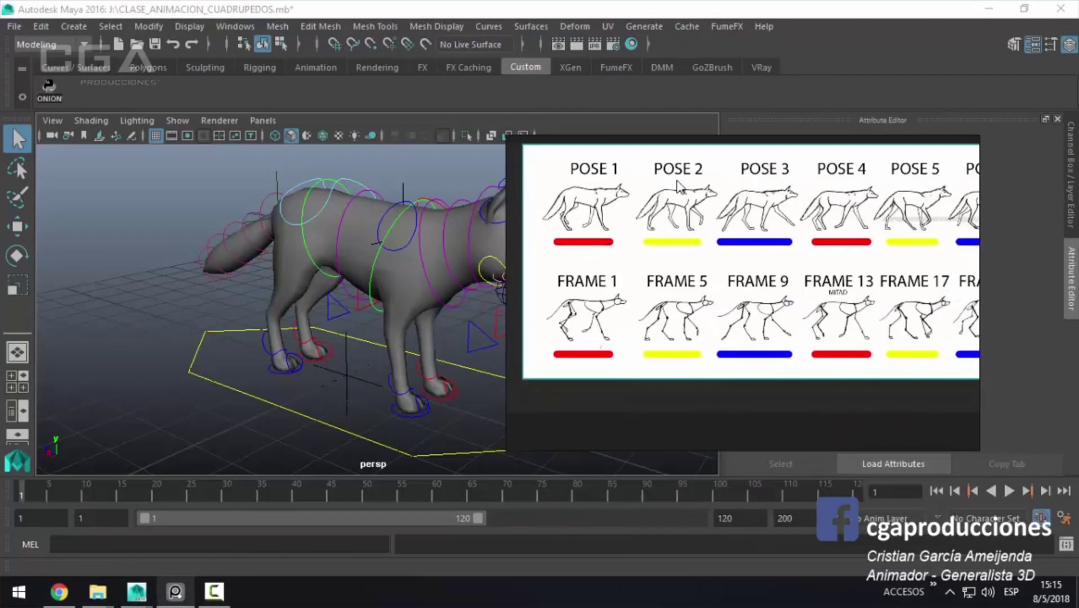
drag(864, 305, 810, 323)
scroll(766, 308, down, 1)
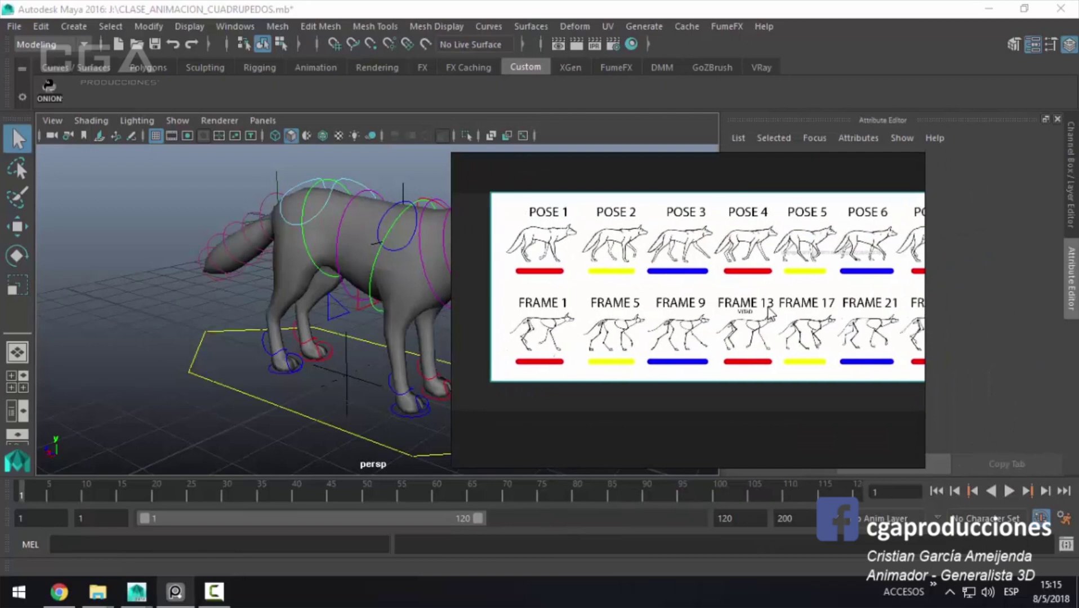
scroll(755, 312, down, 1)
scroll(751, 319, down, 1)
scroll(675, 243, up, 1)
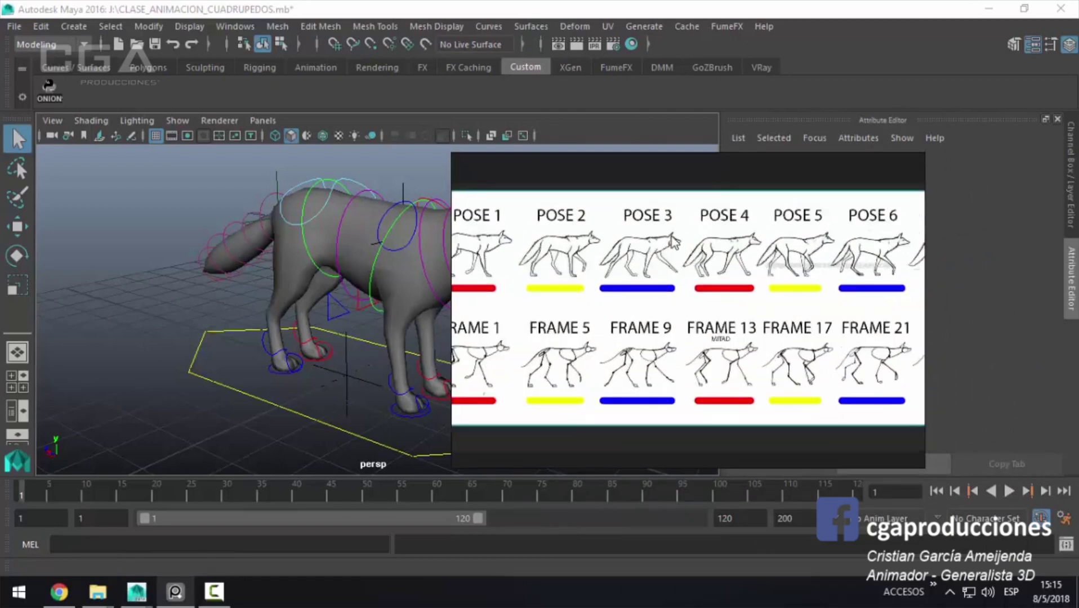
scroll(676, 248, up, 1)
mouse_move(671, 306)
mouse_down()
mouse_move(843, 340)
mouse_move(994, 307)
mouse_up()
scroll(995, 307, down, 1)
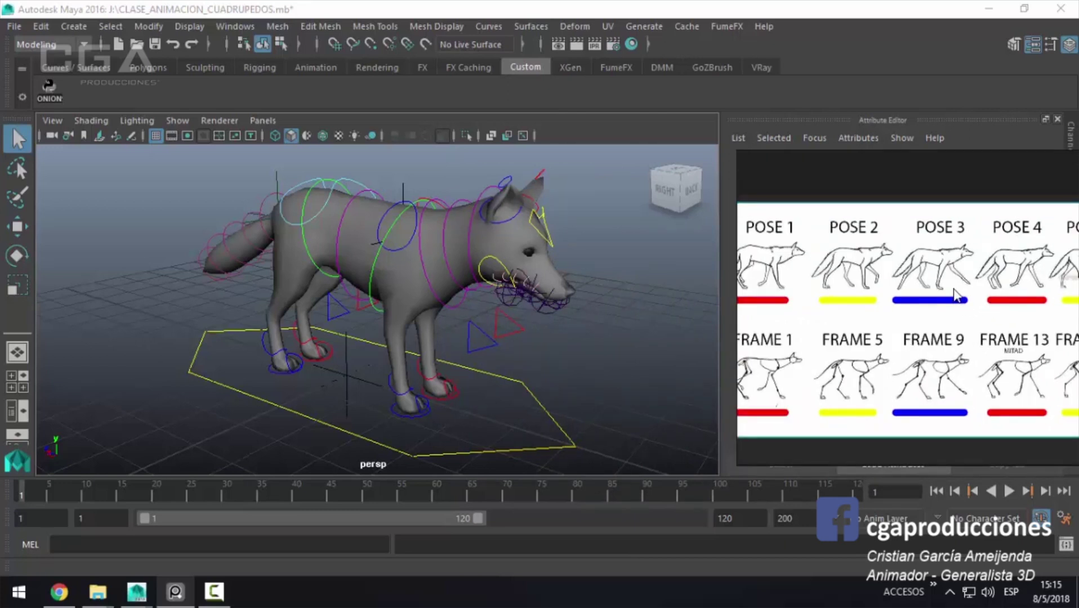
Step: Turn the wolf to the RIGHT side view and center the reference sheet mid-viewport
click(666, 191)
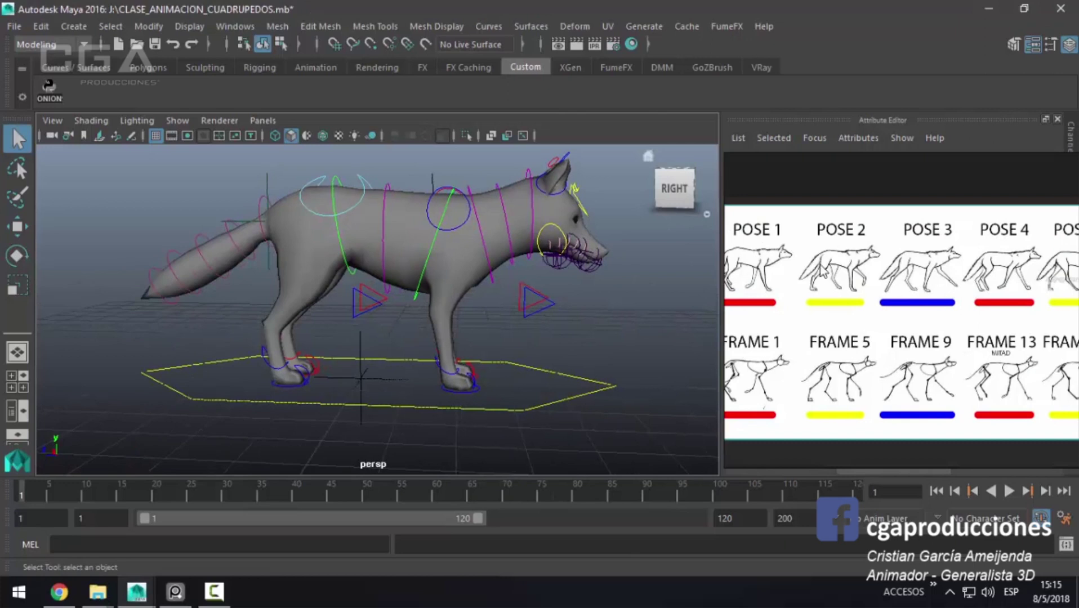
scroll(963, 275, down, 1)
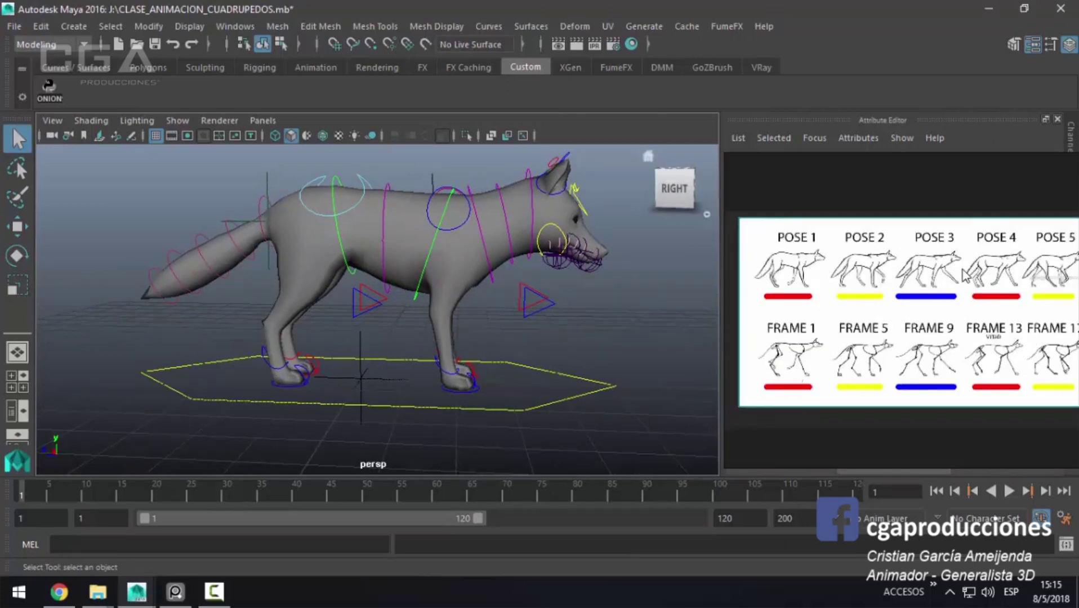
drag(890, 183, 424, 128)
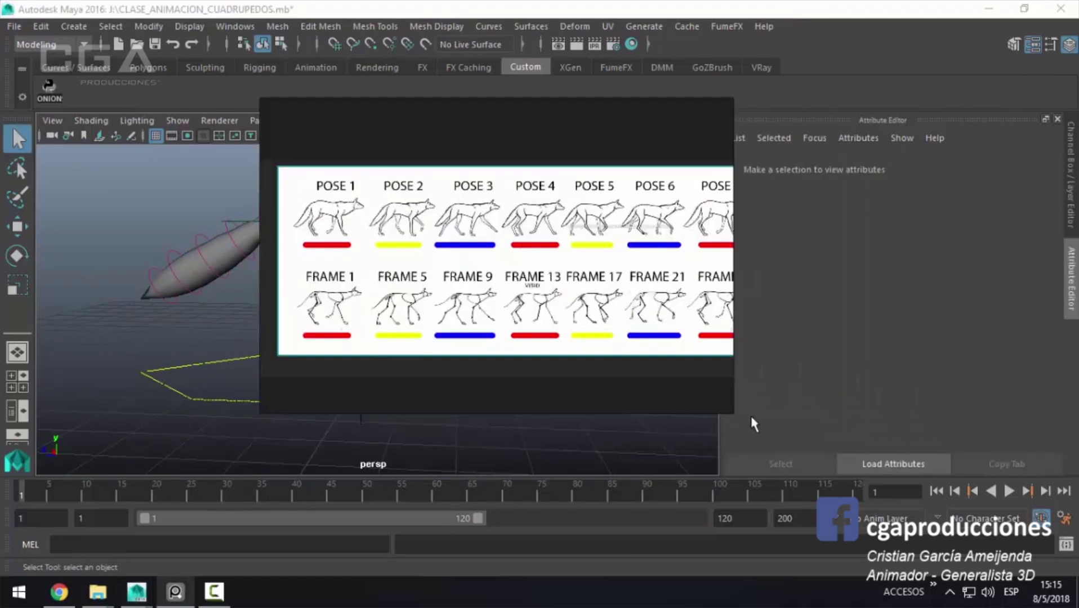
Step: Enlarge the image viewer and zoom/pan until POSE 1–7 with FRAME 1–25 fit in view
drag(734, 414, 916, 550)
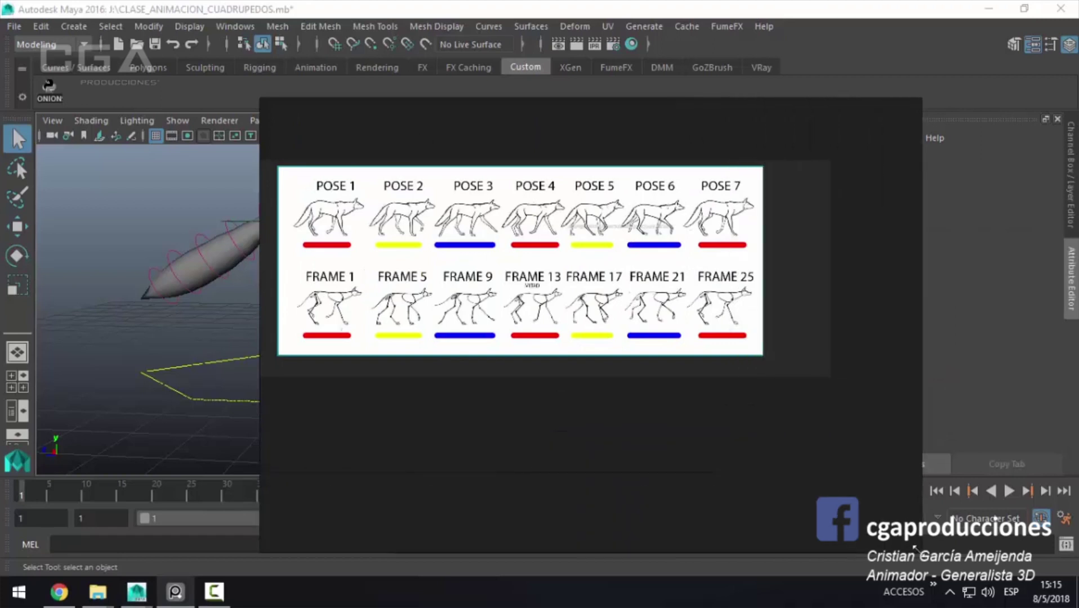
scroll(454, 269, up, 2)
mouse_move(454, 270)
mouse_down()
mouse_move(561, 375)
mouse_move(514, 357)
mouse_up()
scroll(520, 323, down, 2)
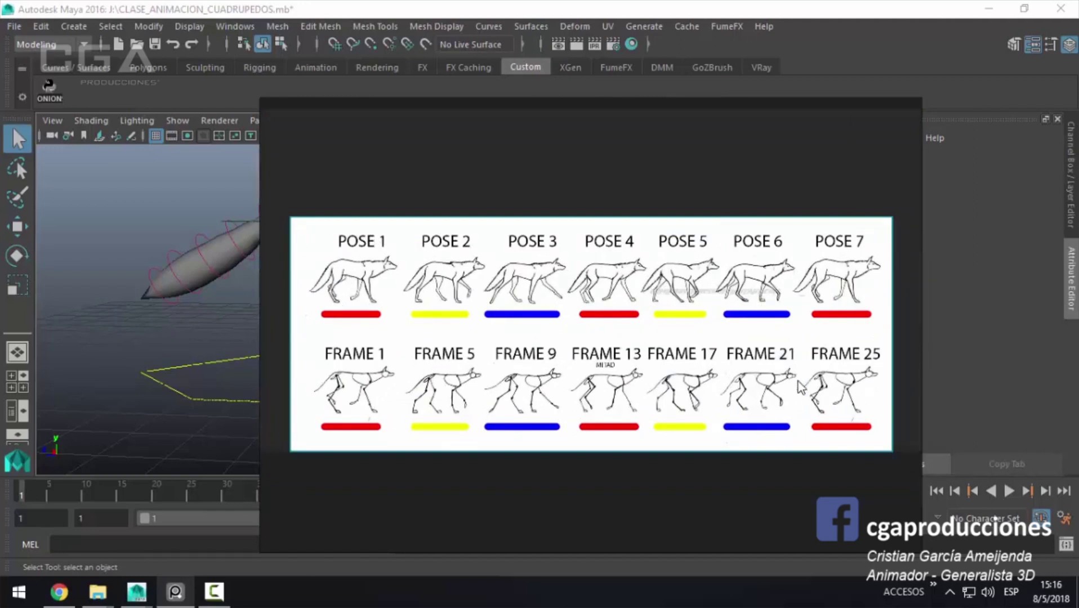
scroll(703, 302, up, 1)
drag(527, 325, 562, 342)
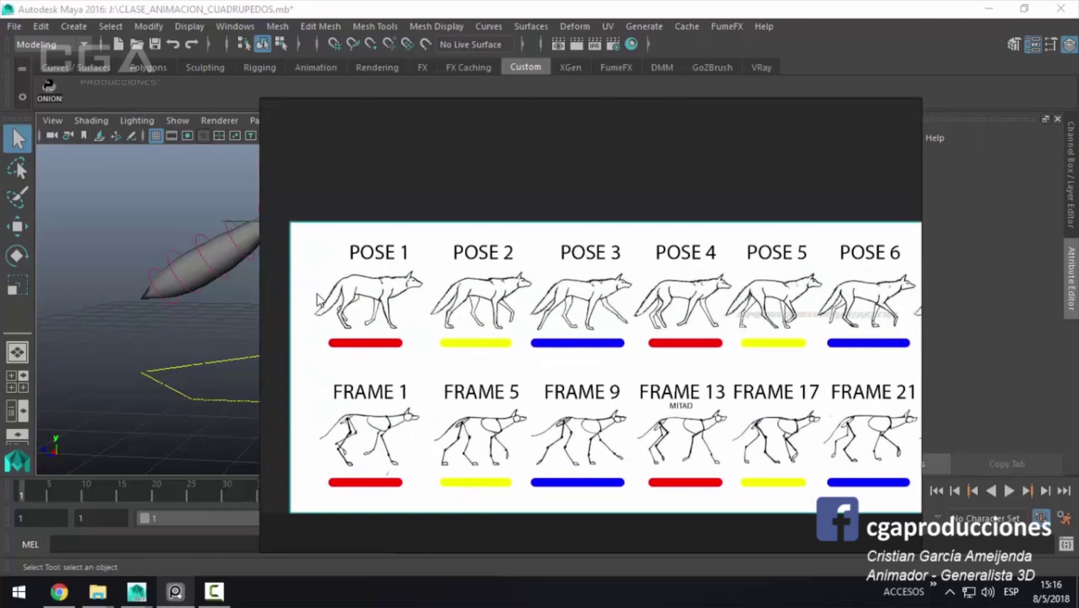
drag(746, 298, 624, 308)
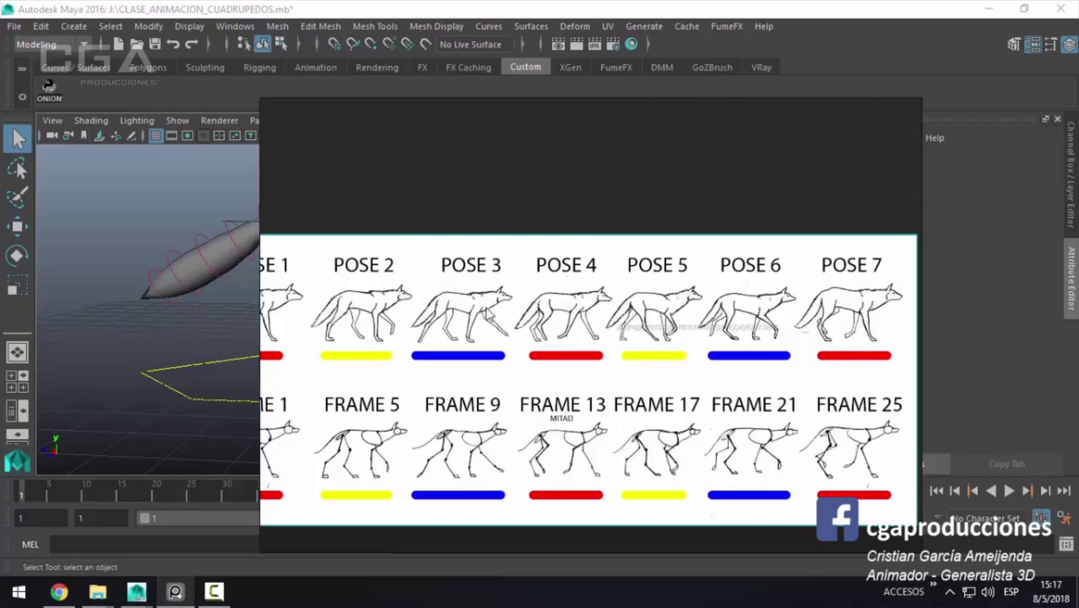
scroll(489, 322, down, 2)
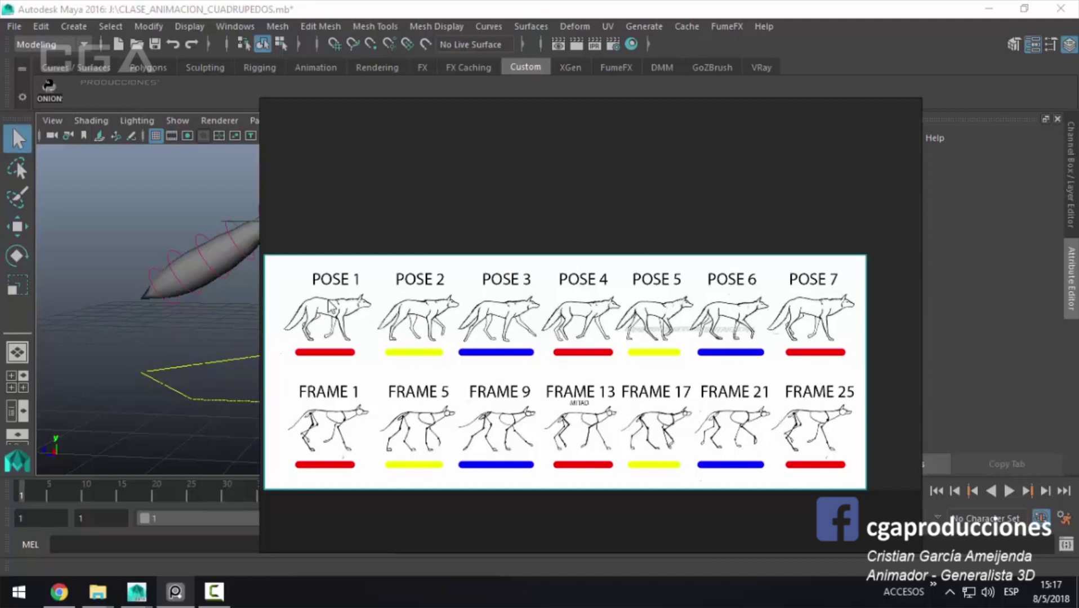
scroll(398, 314, up, 1)
mouse_move(398, 313)
mouse_down()
mouse_move(417, 407)
mouse_move(372, 468)
mouse_move(389, 310)
mouse_up()
Step: Zoom the reference image in on POSE 2–4 over frames 5, 9 and 13
scroll(372, 468, down, 1)
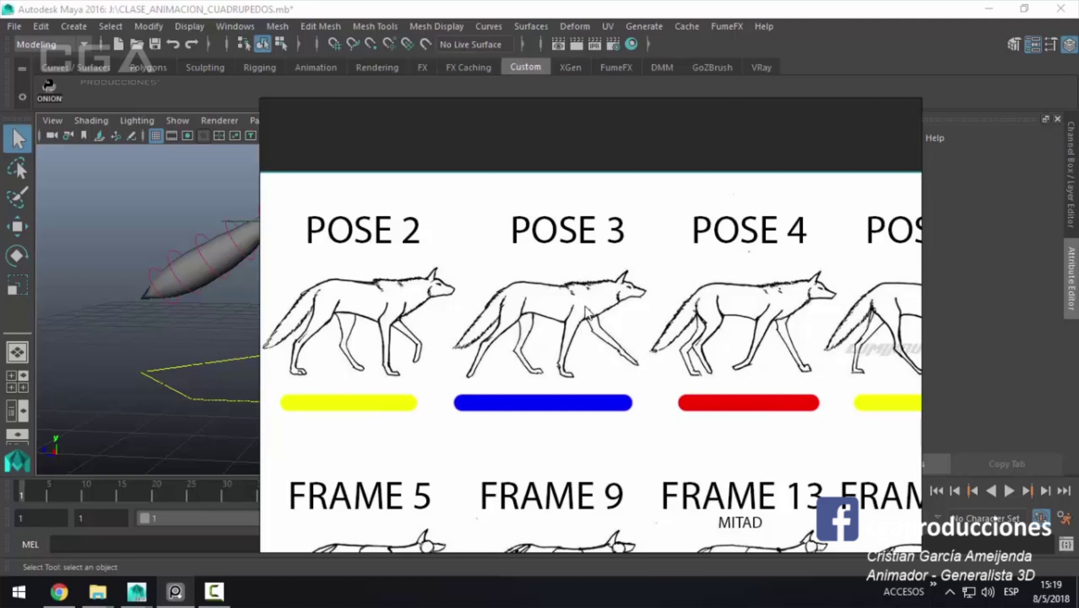
Step: Shift the reference sheet slightly left, then dismiss it to reveal the wolf rig
scroll(586, 313, down, 2)
scroll(586, 313, down, 2)
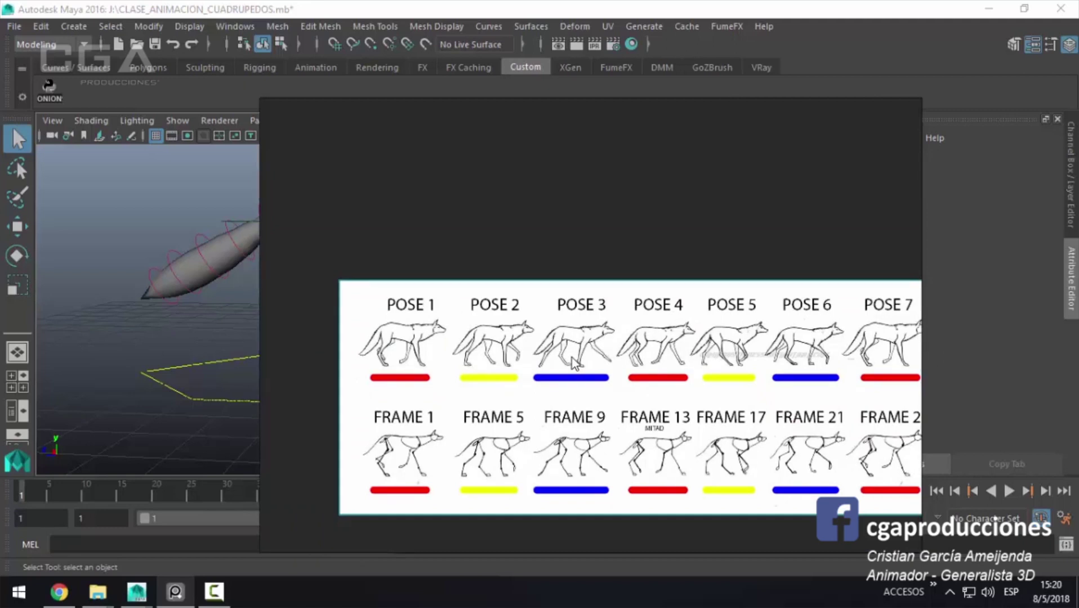
drag(781, 348, 720, 336)
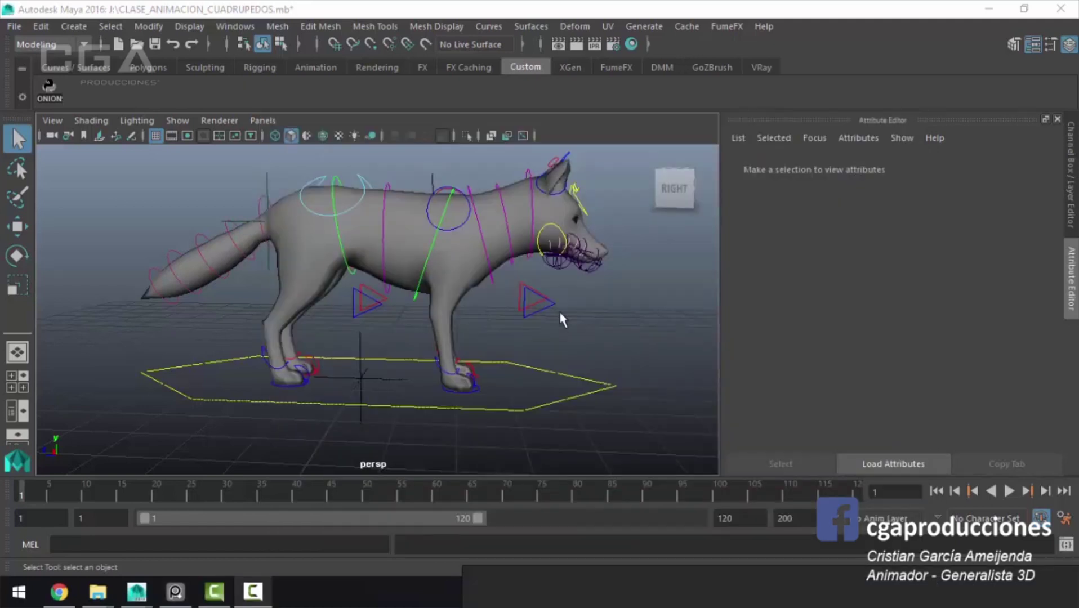
alt+drag(558, 309, 522, 320)
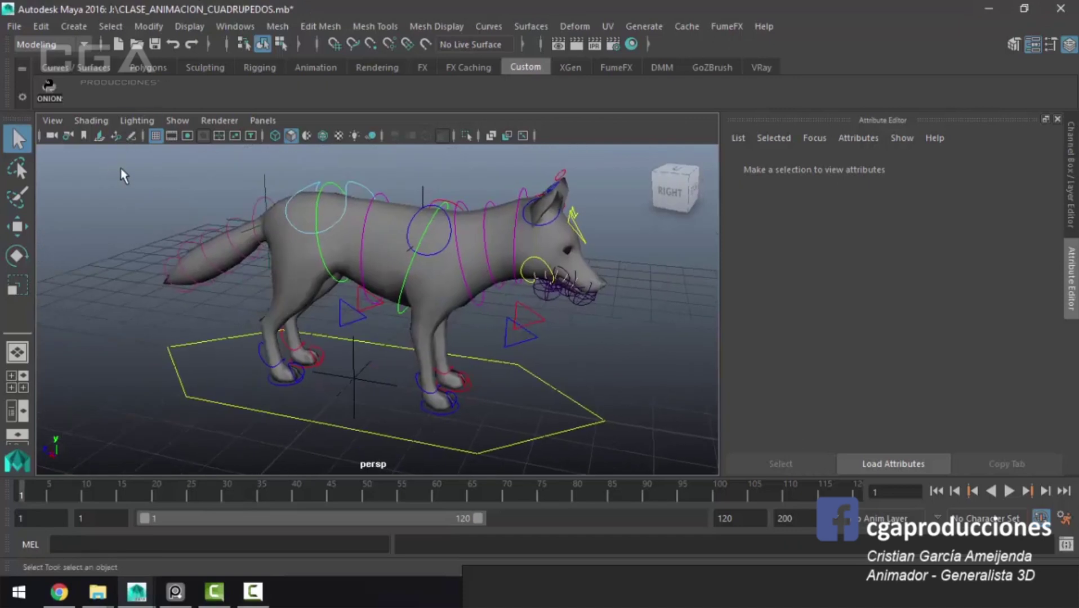
Step: Turn off joint display via Show > Joints and orbit toward the wolf's front
click(177, 120)
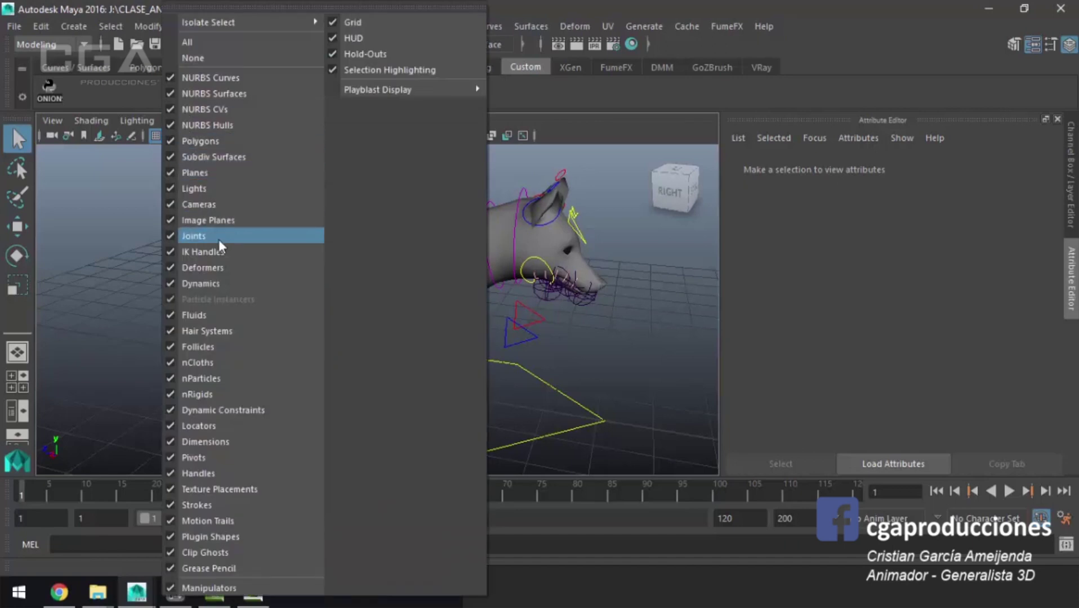
click(219, 240)
alt+drag(282, 254, 316, 253)
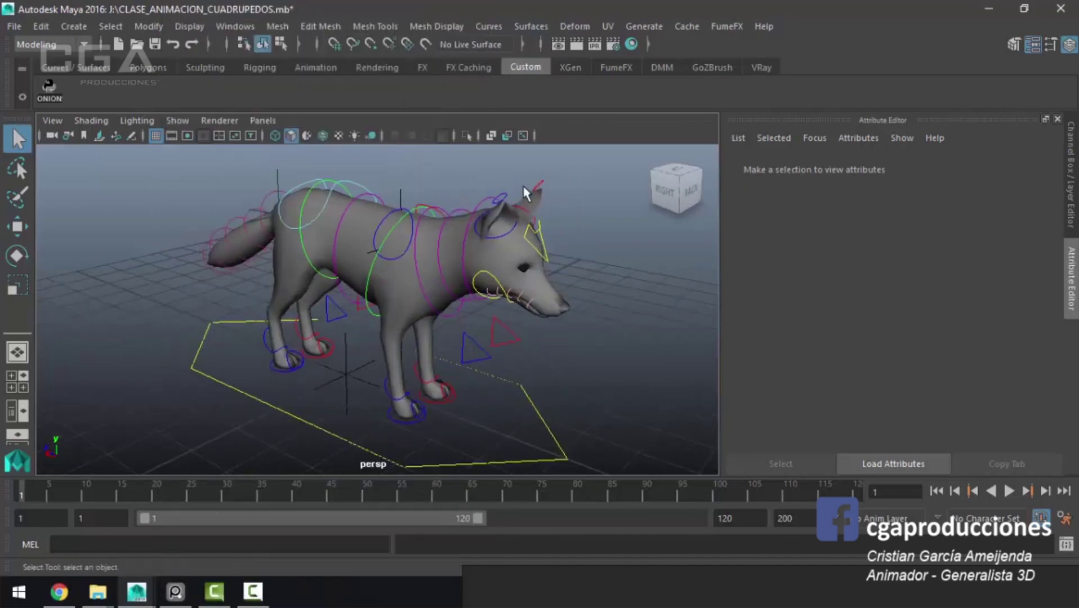
click(297, 44)
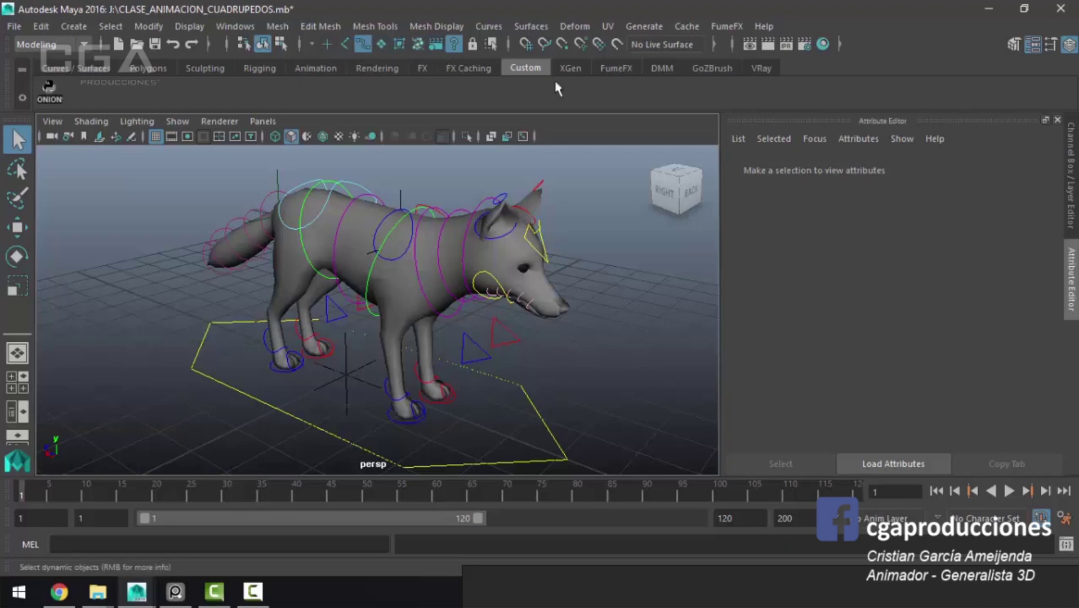
Step: Set Time Slider playback speed to Real-time [24 fps]
click(1064, 518)
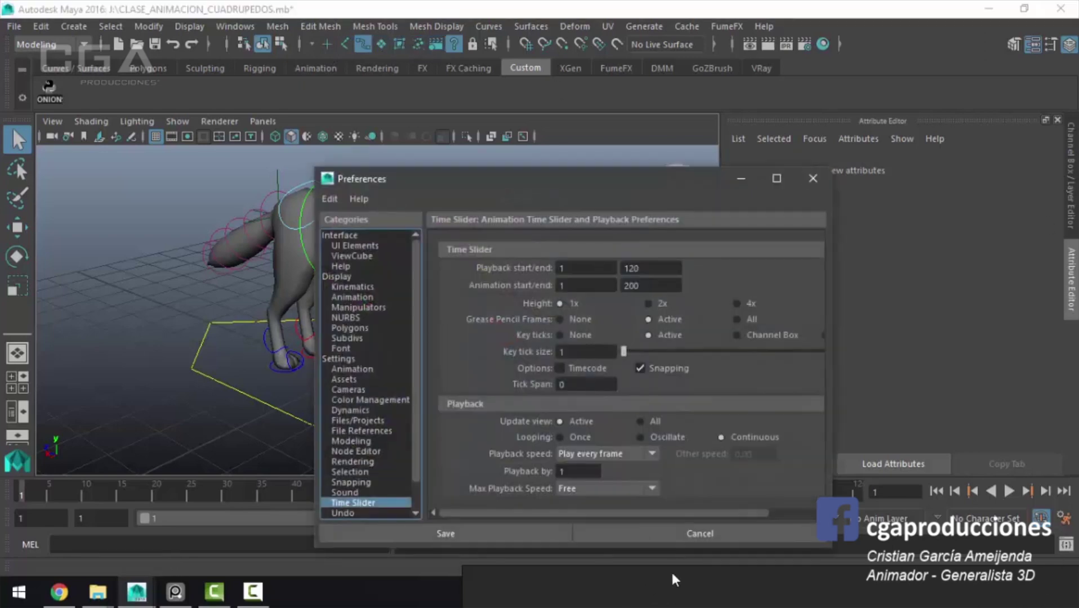
click(567, 450)
click(591, 490)
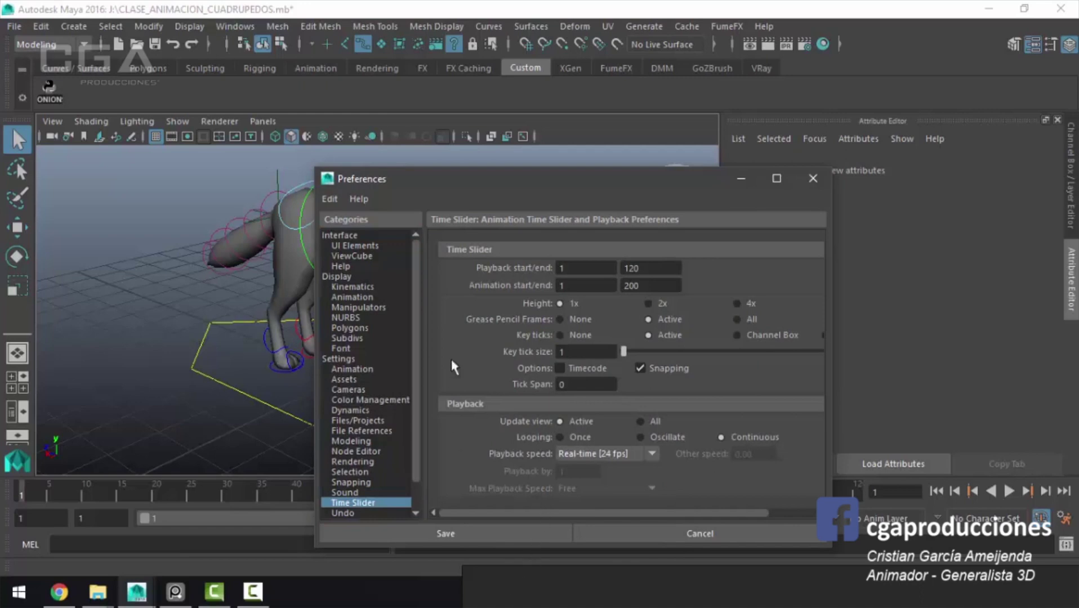
Step: Change the scene time unit to PAL (25 fps) in Settings
click(354, 359)
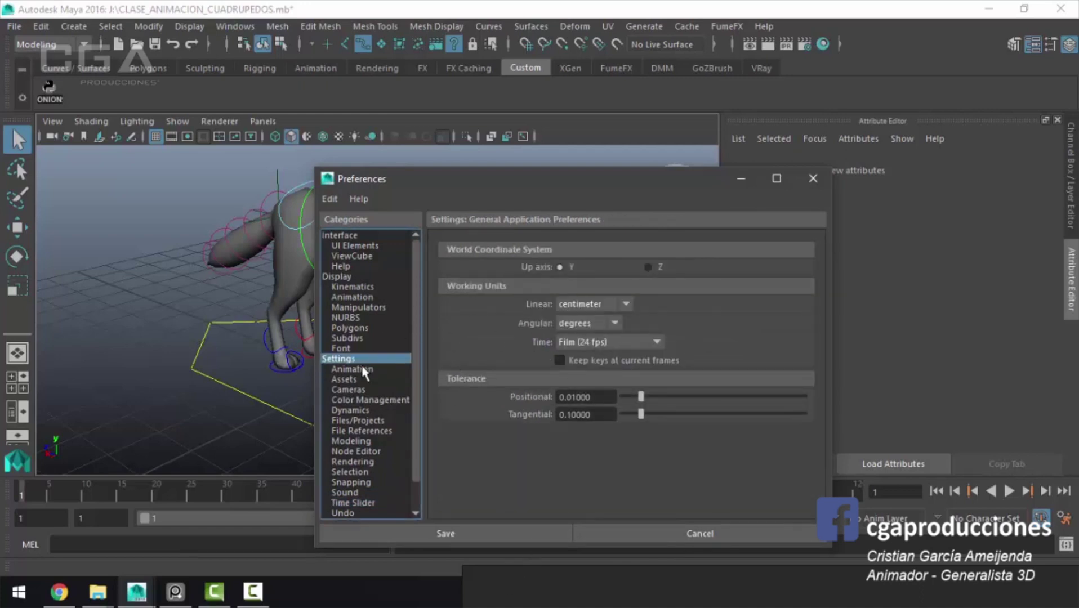
click(364, 370)
click(366, 359)
click(601, 344)
click(585, 390)
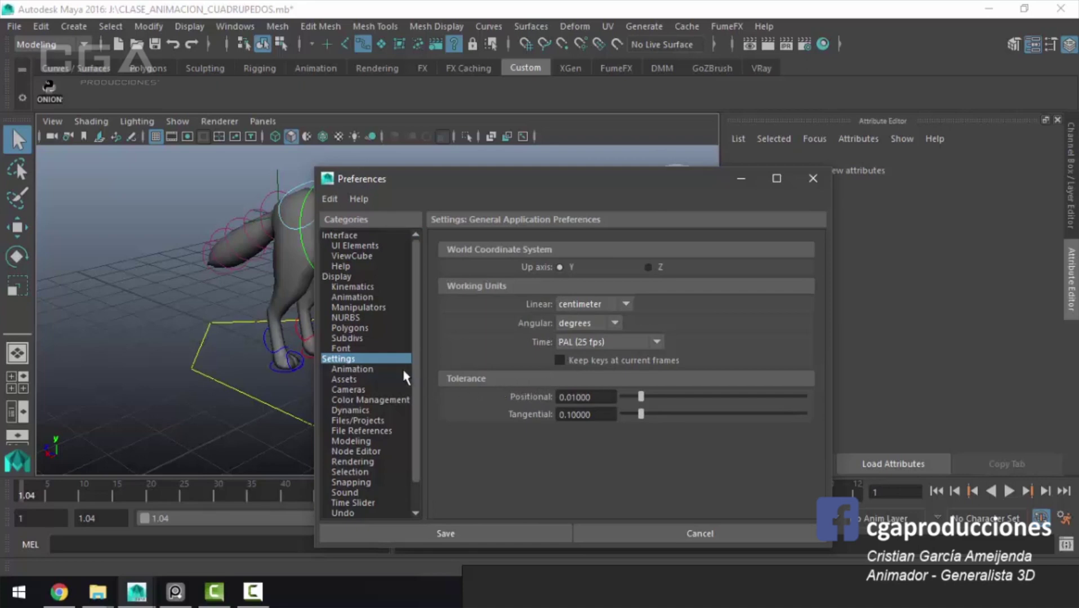
Step: Make Stepped the default out tangent, save preferences, and play back with Alt+V
click(378, 372)
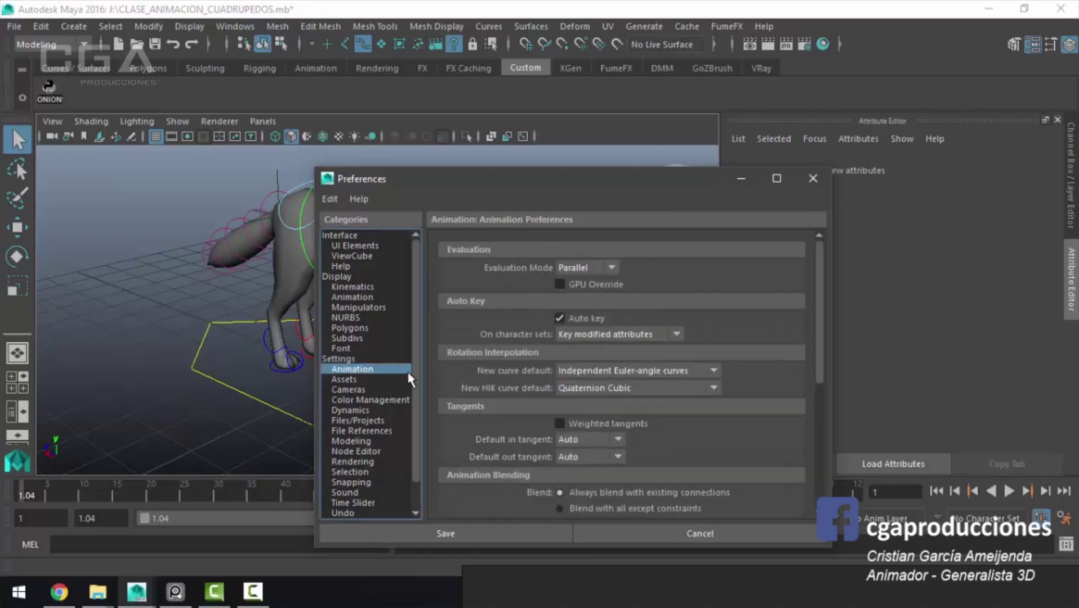
click(570, 458)
click(594, 522)
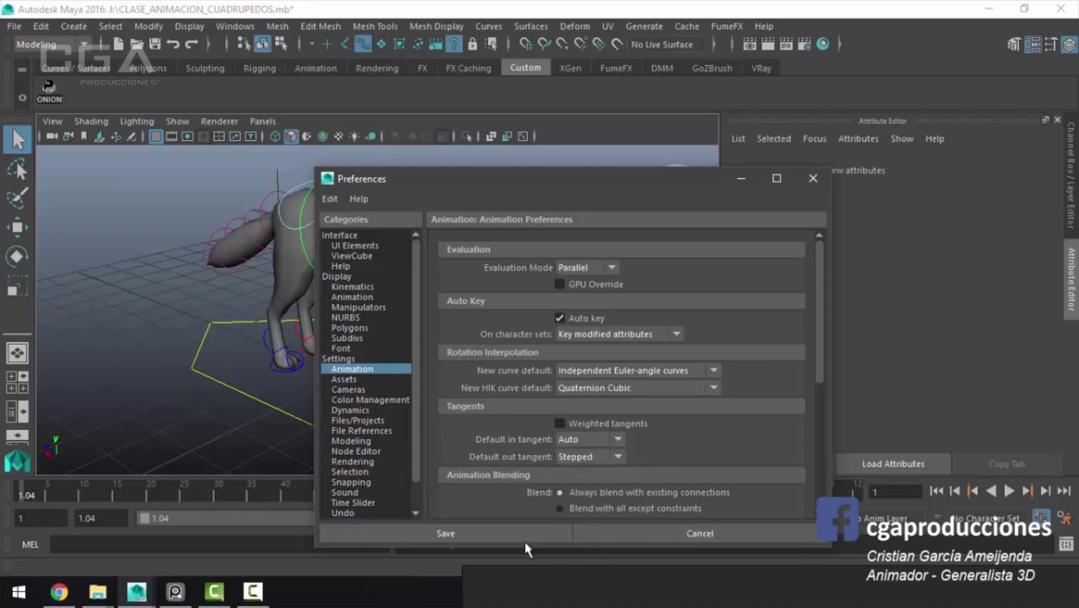
click(541, 535)
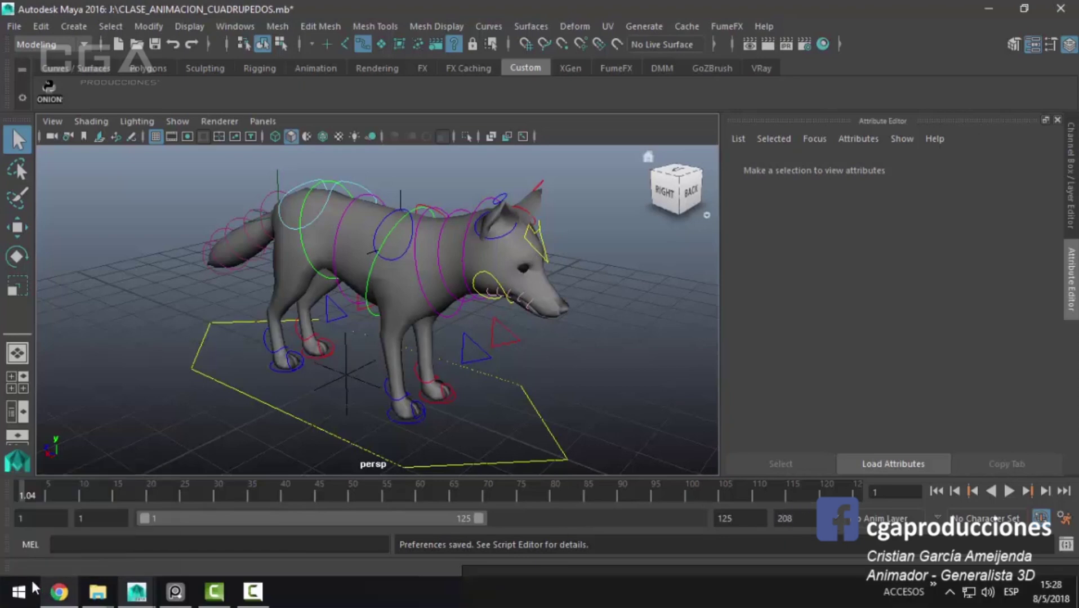
key(alt+v)
key(alt+v)
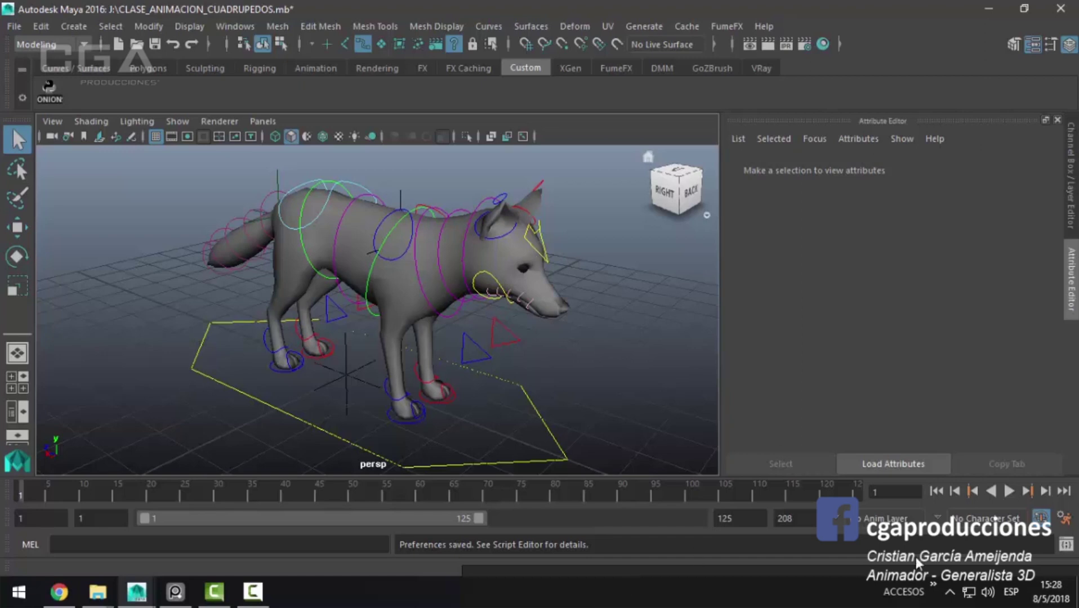
Step: Bring up the walk-cycle pose reference and shrink it into the lower right
key(alt+Tab)
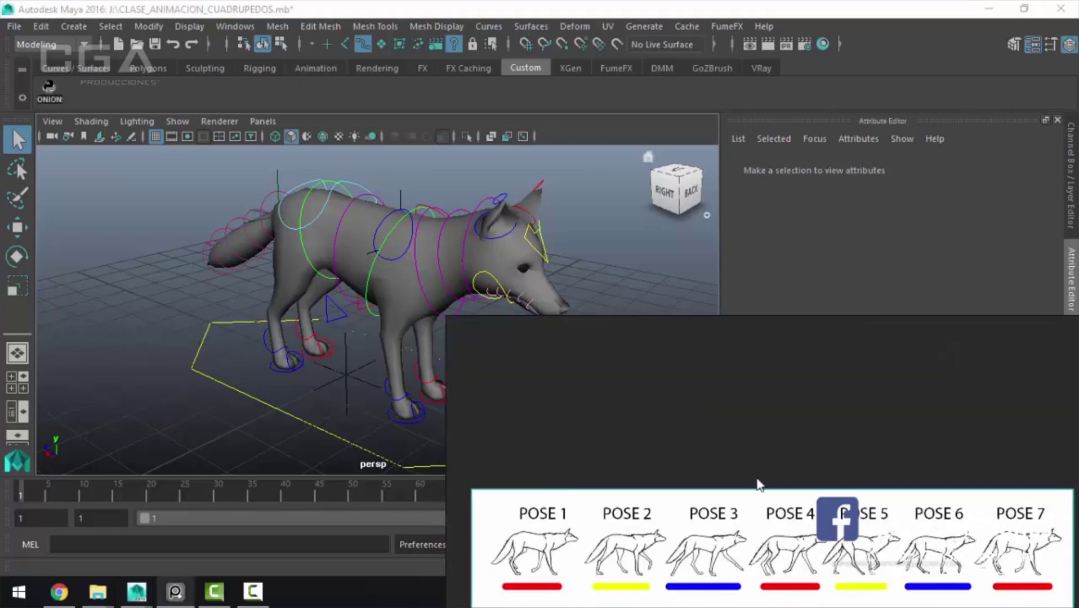
drag(755, 482, 813, 312)
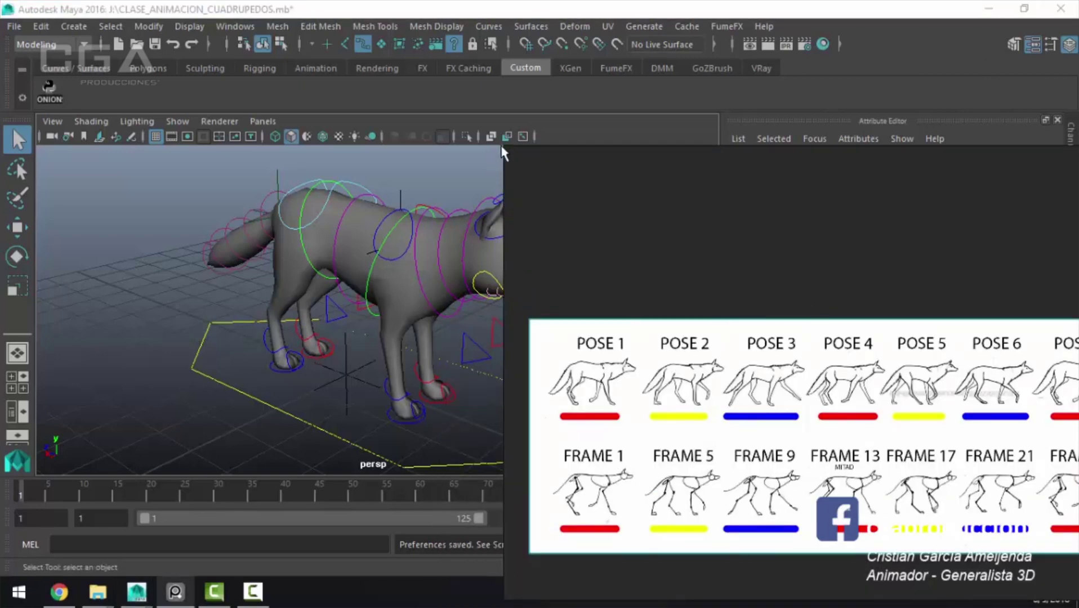
drag(504, 149, 730, 420)
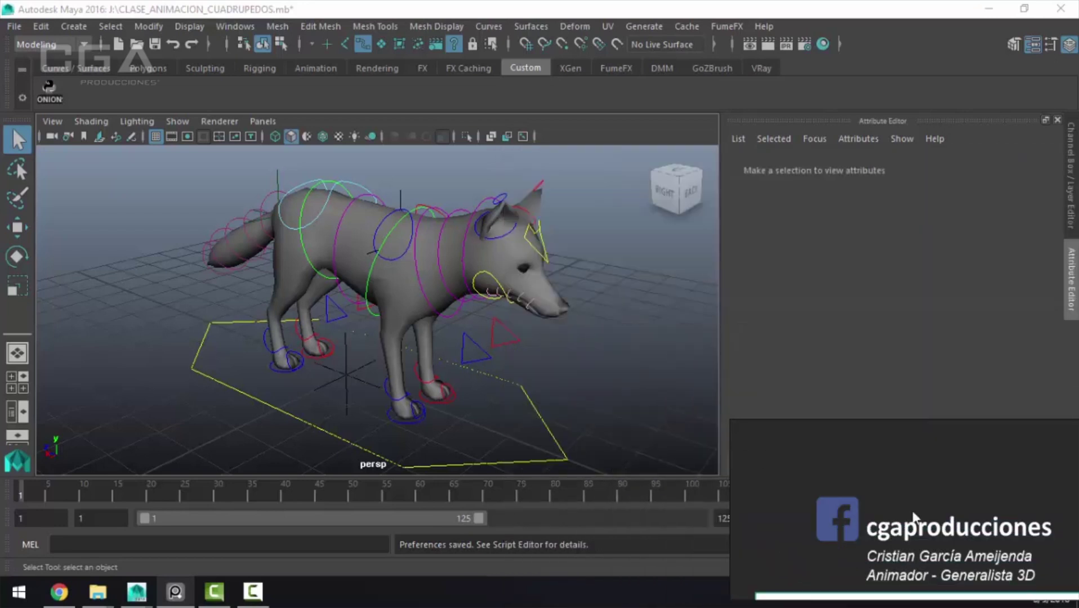
scroll(875, 479, up, 3)
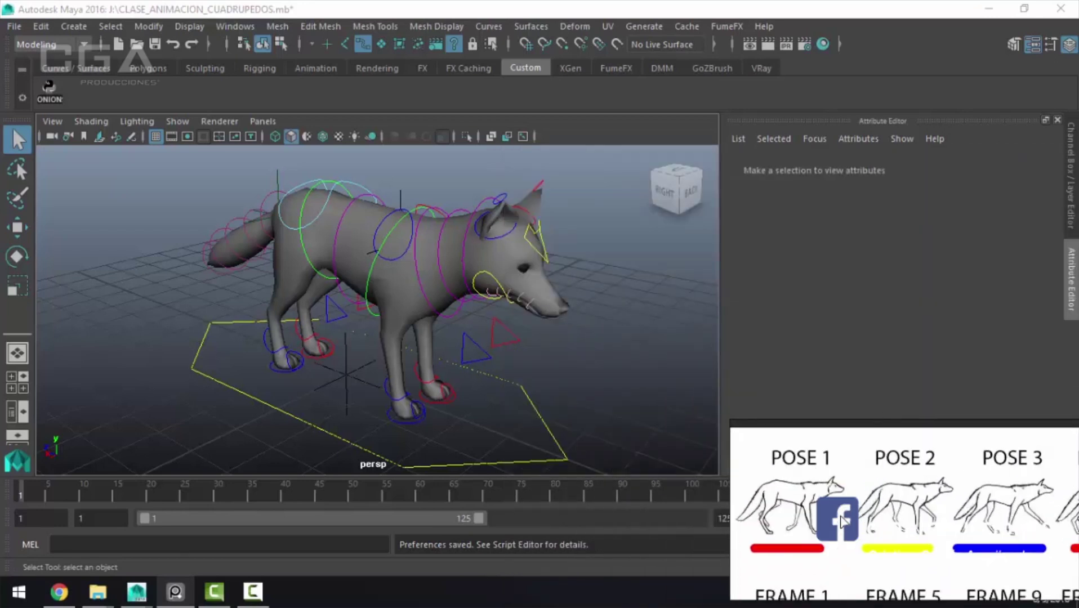
scroll(838, 526, up, 2)
scroll(402, 356, down, 3)
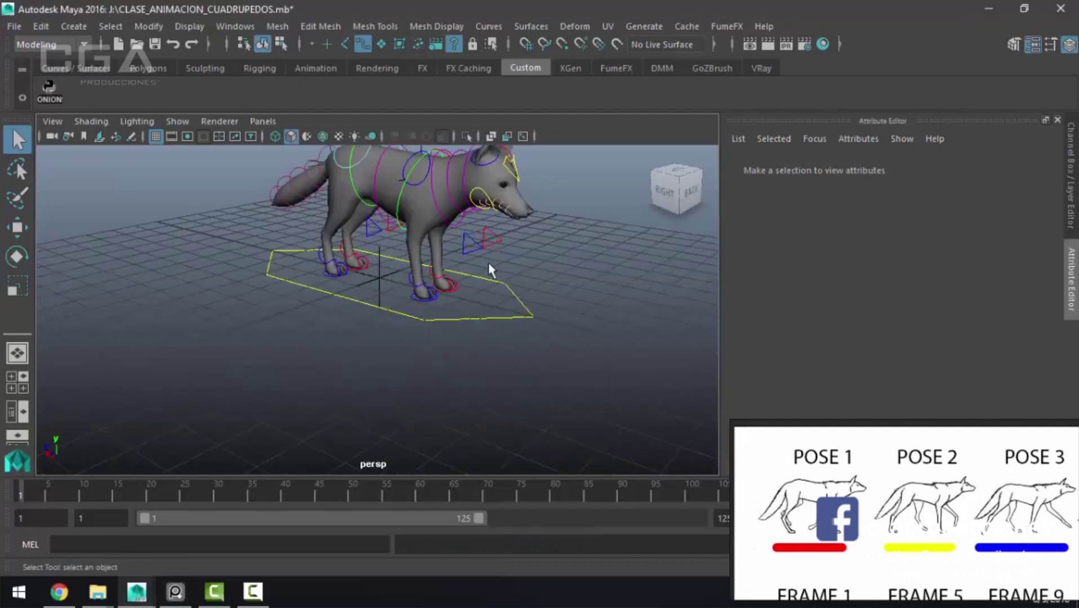
Step: Maximize the side view of the wolf rig with Space
key(space)
key(space)
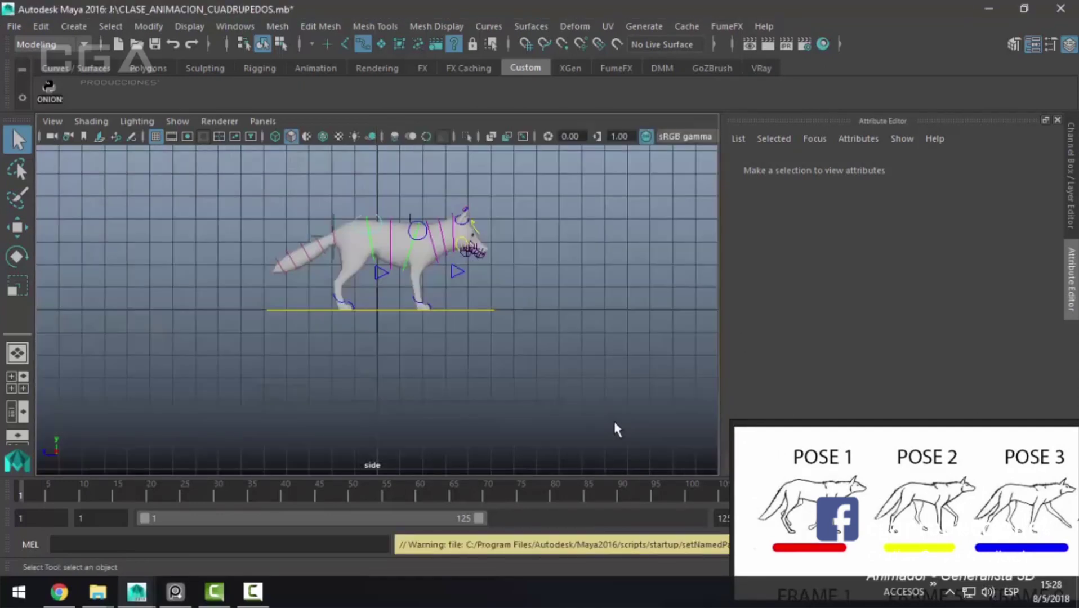
scroll(616, 423, up, 5)
scroll(336, 349, down, 3)
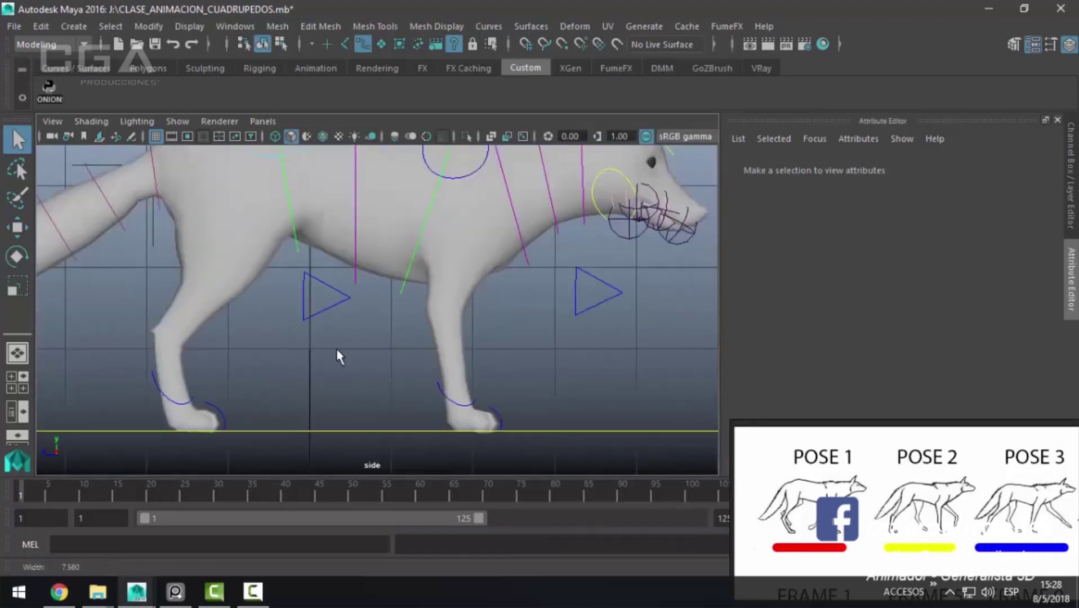
Step: Hide joints in the side panel via Show > Joints and zoom in on the wolf
click(180, 121)
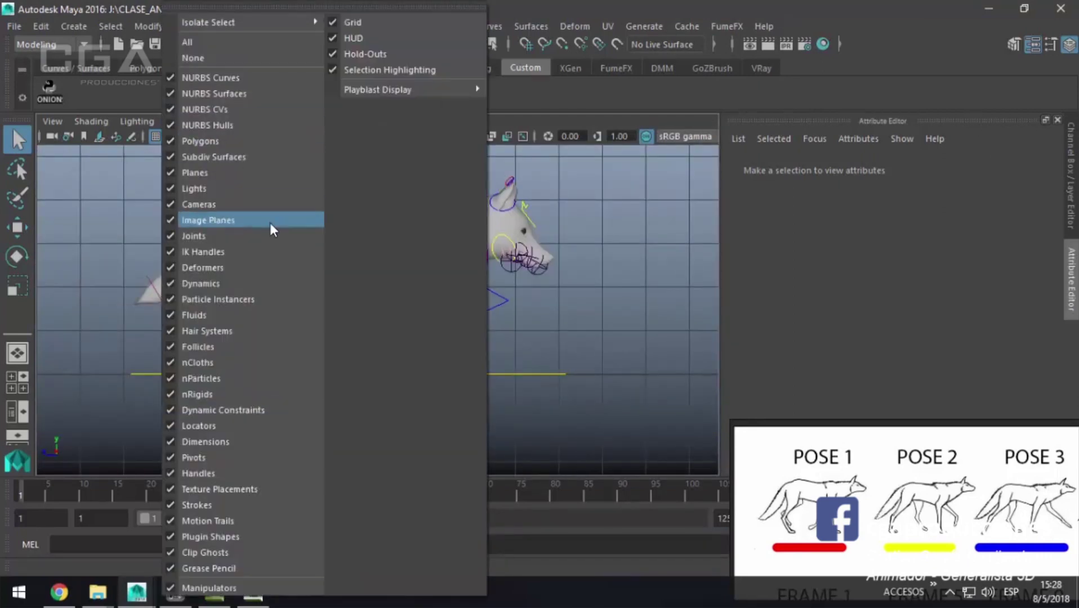
click(275, 235)
scroll(349, 287, up, 3)
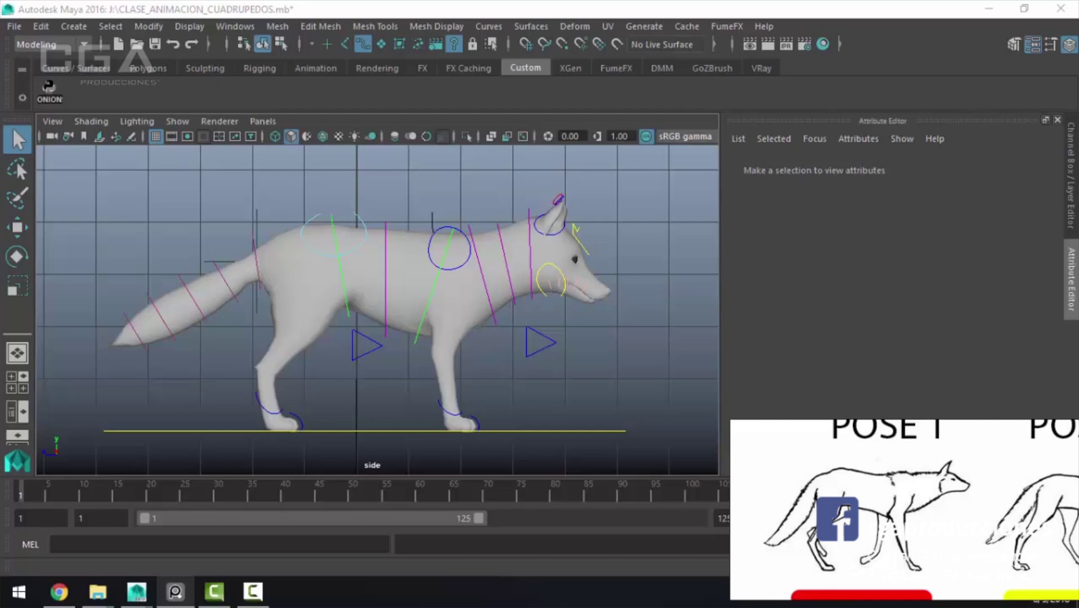
Step: Raise the left hind leg control CC_l_legBK to Translate Y 0.37
scroll(260, 360, up, 2)
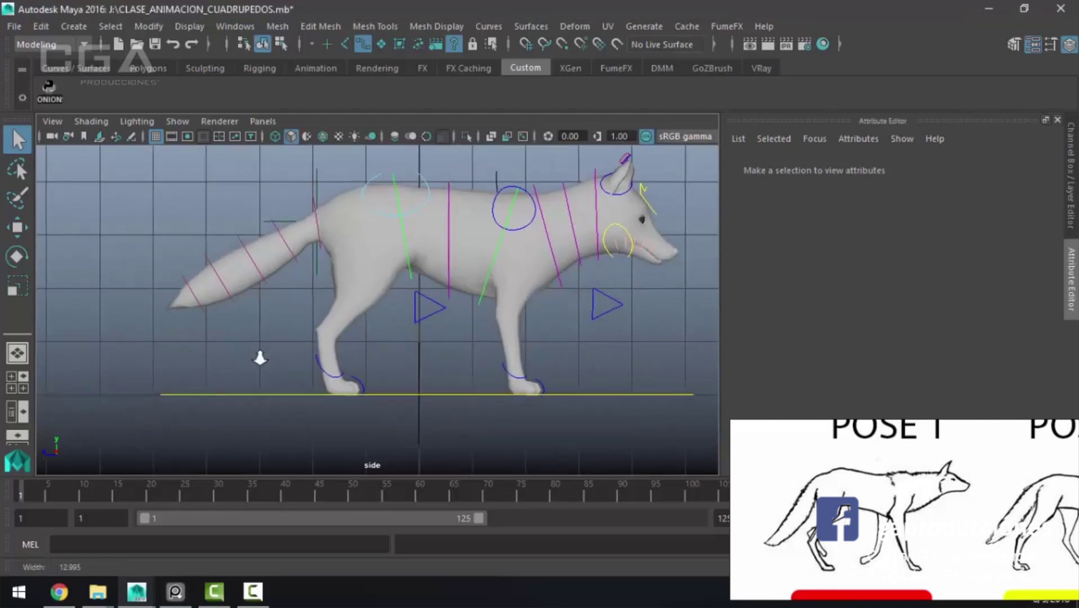
scroll(335, 373, up, 2)
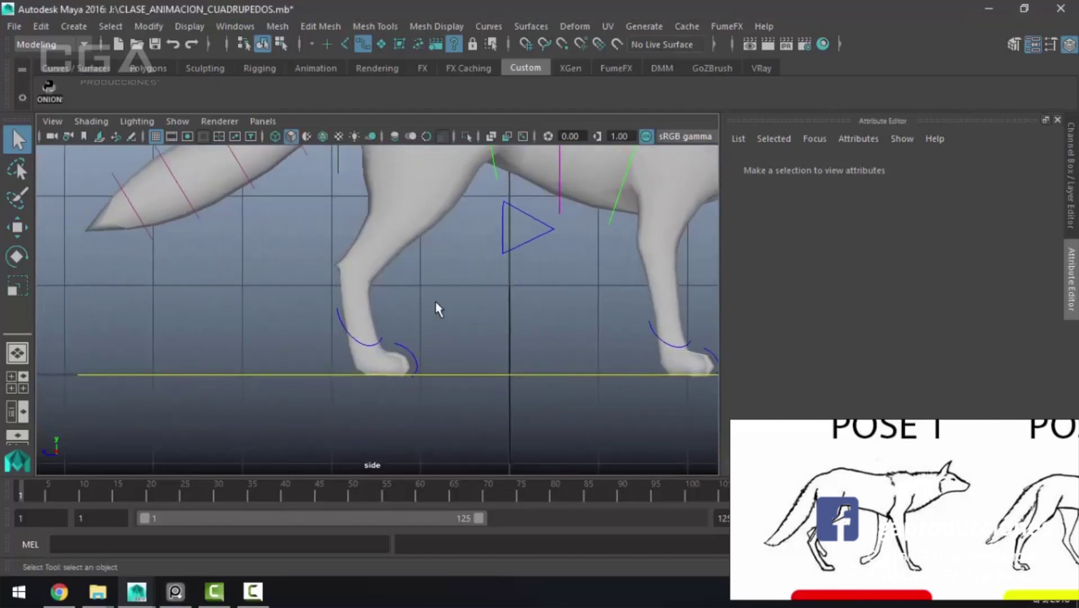
key(space)
key(space)
scroll(517, 249, up, 3)
scroll(409, 301, up, 2)
click(249, 260)
key(space)
key(space)
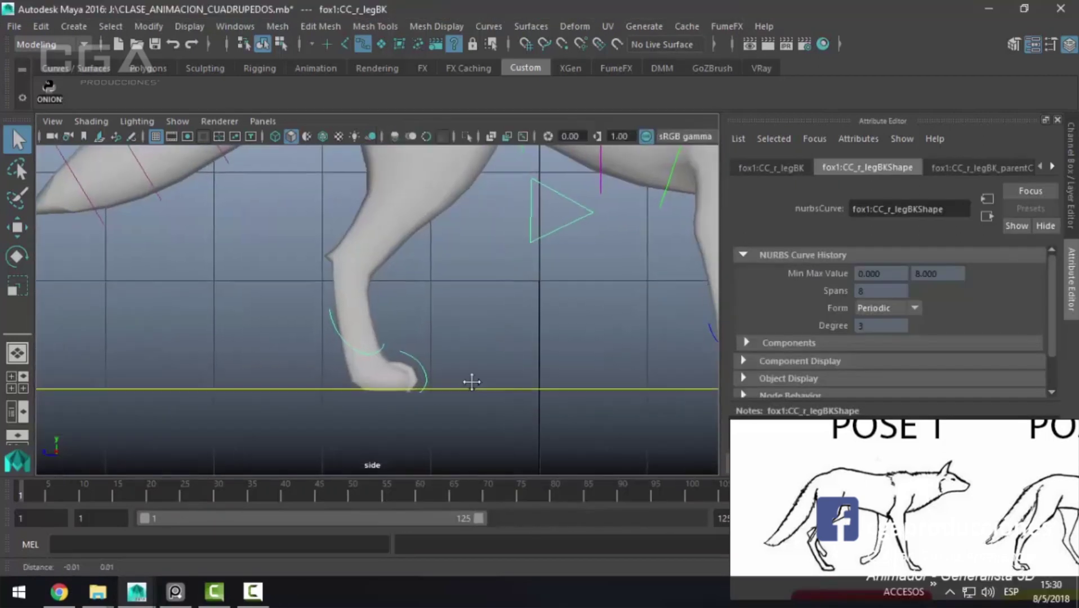
scroll(463, 383, down, 5)
scroll(475, 416, down, 2)
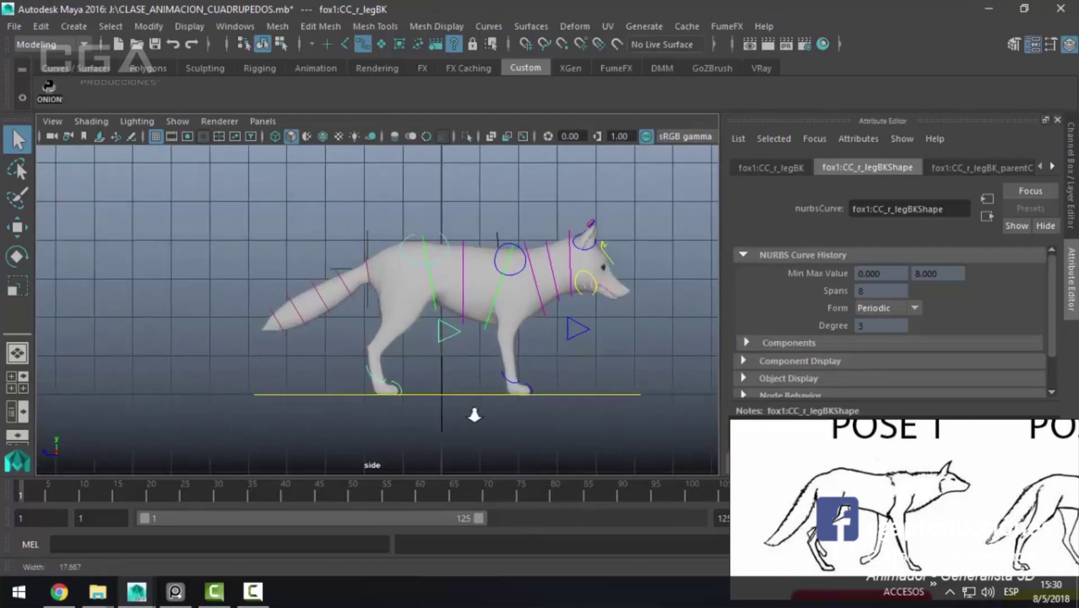
scroll(475, 416, up, 1)
key(space)
key(space)
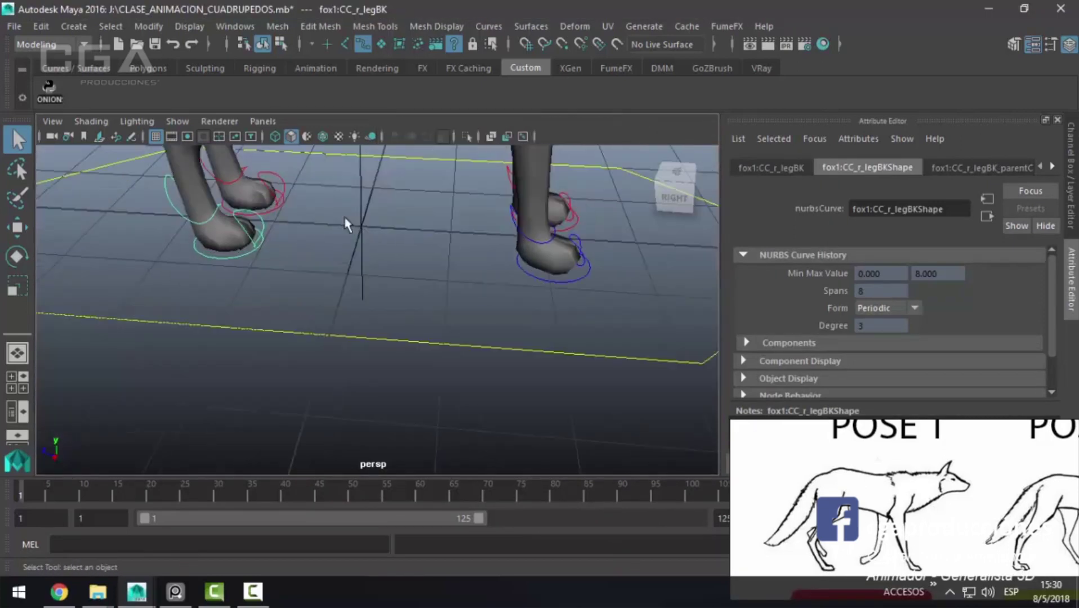
click(271, 215)
key(space)
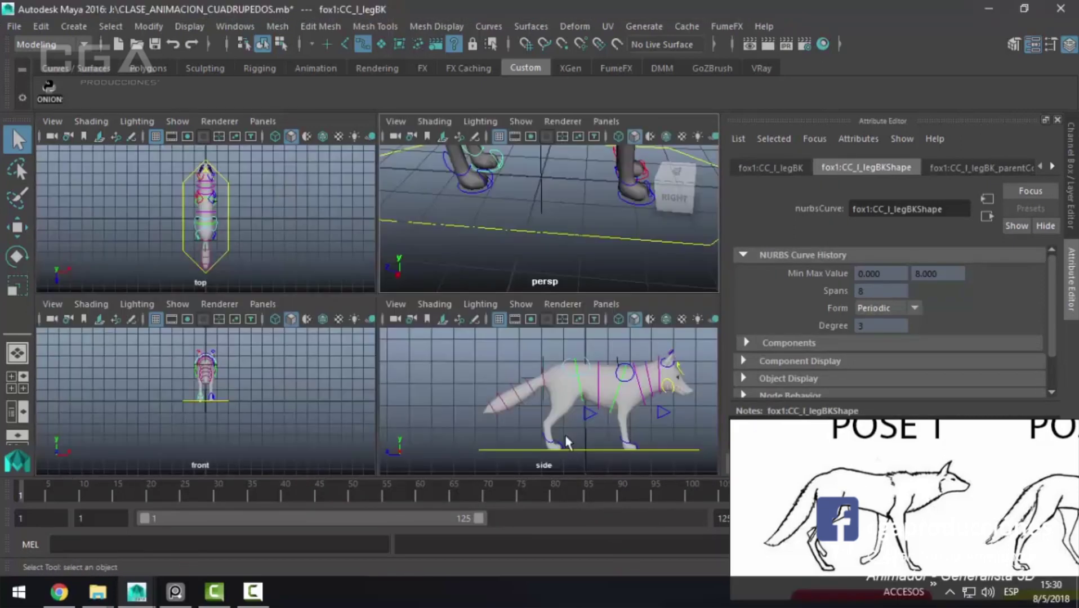
key(space)
scroll(374, 325, up, 3)
key(w)
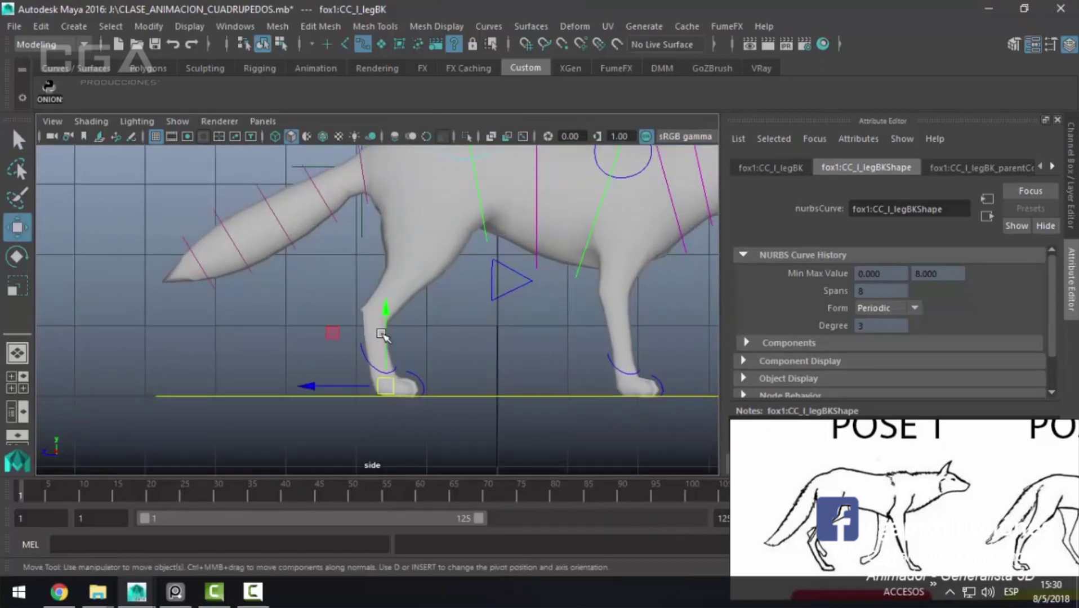
drag(386, 328, 388, 291)
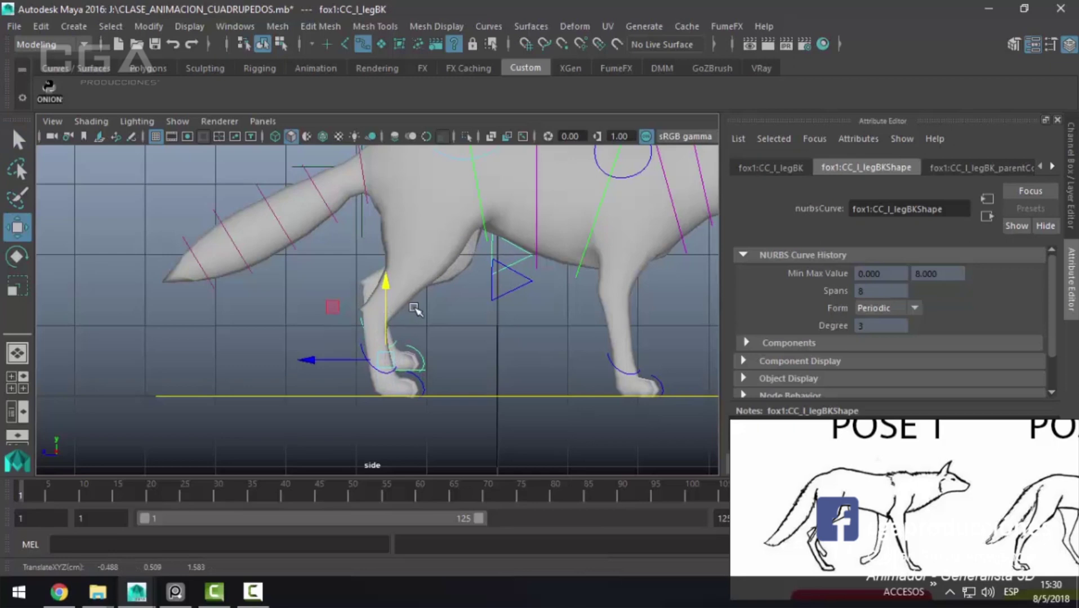
Step: Rotate the left hind toe control cc_toelift_BK_l to about -60° in X so the paw lifts
key(space)
drag(496, 260, 451, 259)
mouse_move(289, 272)
alt+mouse_down()
mouse_move(301, 309)
mouse_move(424, 279)
mouse_move(394, 293)
mouse_move(434, 320)
mouse_move(501, 290)
alt+mouse_up()
click(1058, 120)
scroll(445, 291, up, 2)
key(q)
click(501, 290)
key(e)
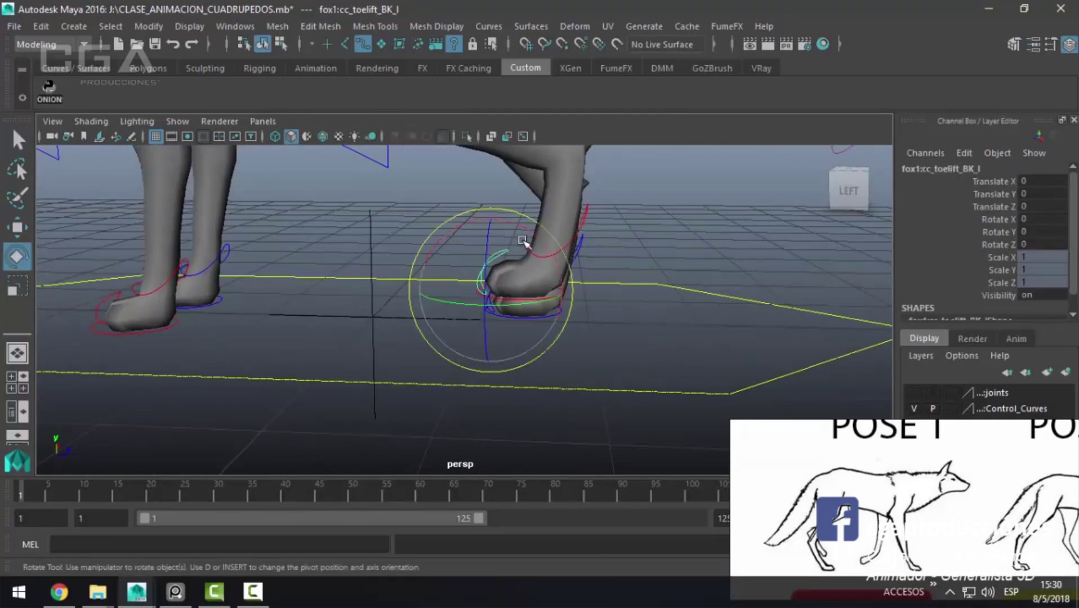
mouse_move(516, 240)
mouse_down()
mouse_move(503, 216)
mouse_move(445, 238)
mouse_up()
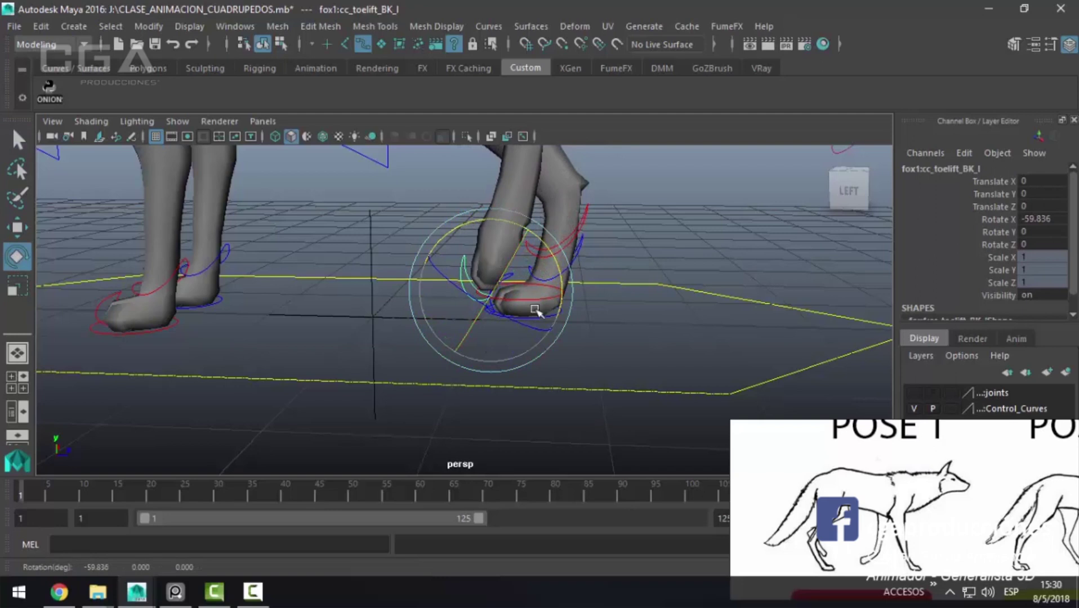
key(q)
click(531, 304)
Step: Frame the fox's legs in the side and perspective views
key(space)
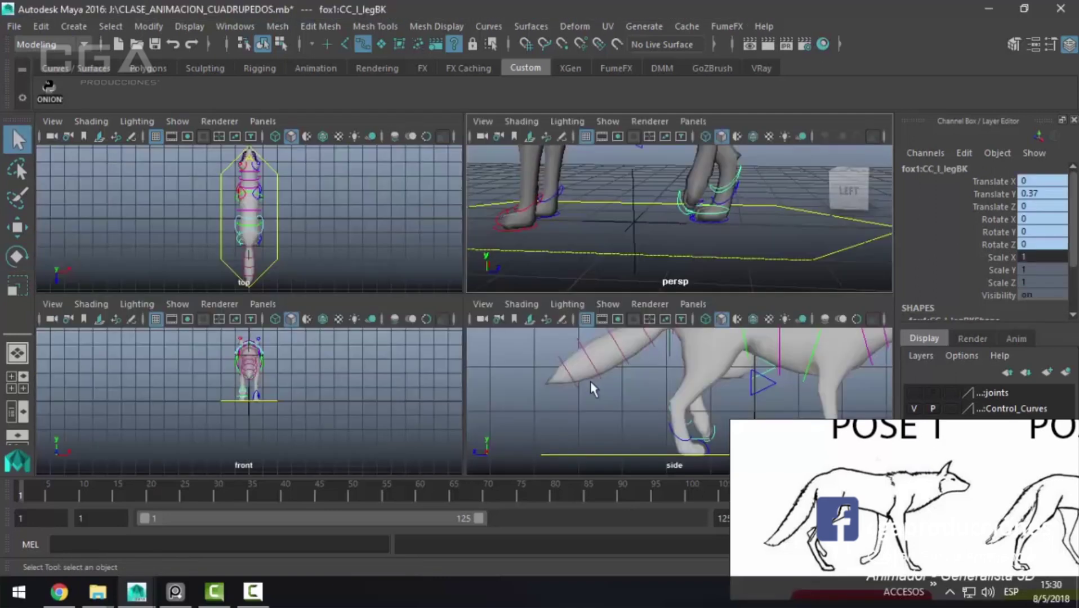
key(space)
key(w)
drag(473, 300, 472, 311)
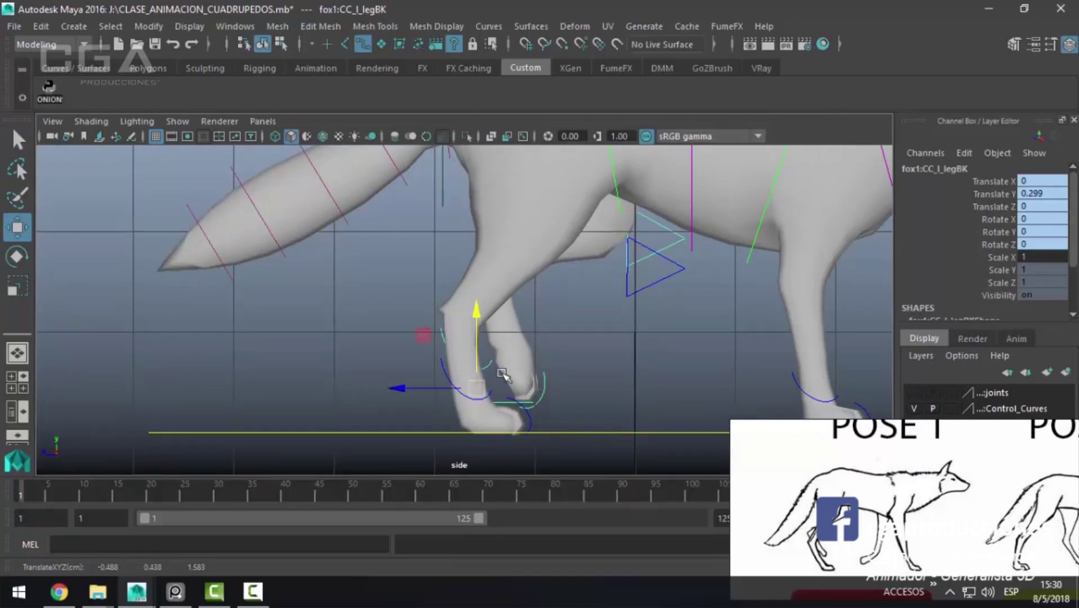
scroll(502, 375, down, 5)
scroll(723, 366, up, 3)
alt+middle_drag(510, 385, 431, 342)
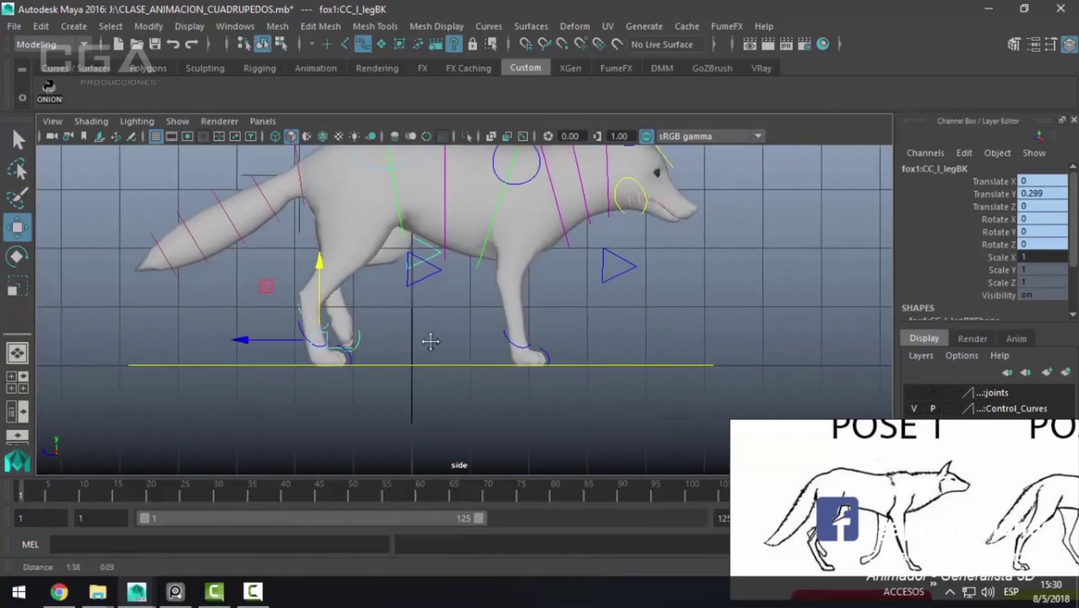
scroll(658, 346, up, 2)
key(space)
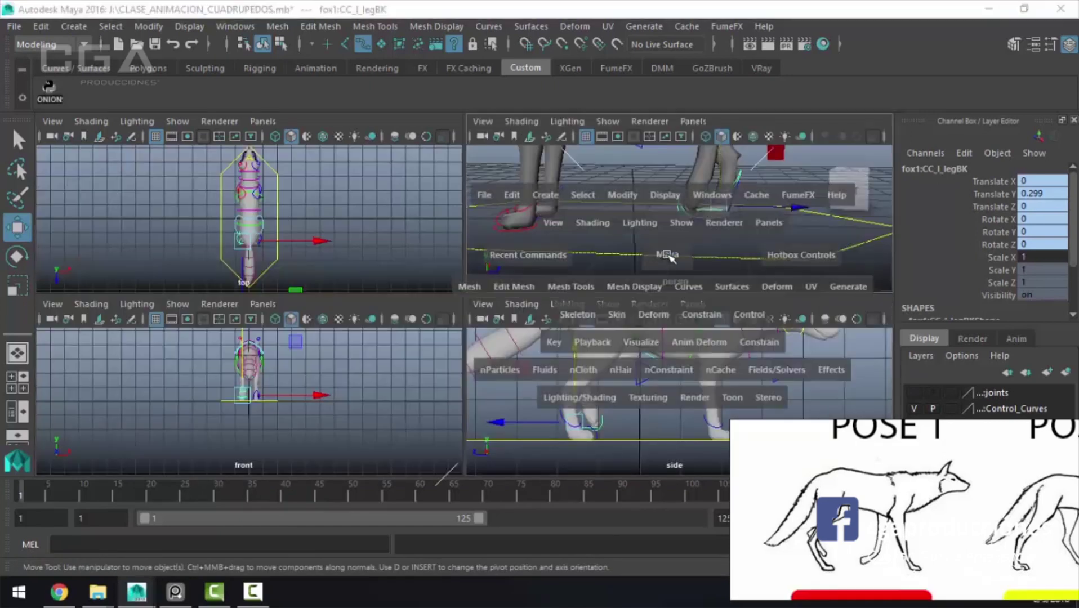
key(space)
mouse_move(542, 330)
alt+mouse_down()
mouse_move(390, 349)
mouse_move(697, 348)
mouse_move(453, 345)
mouse_move(503, 373)
mouse_move(563, 327)
mouse_move(550, 307)
mouse_move(557, 330)
alt+mouse_up()
Step: Bend the right wrist to 17.976° and slide CC_r_legFT to Translate Z -0.615
click(748, 376)
scroll(748, 376, down, 5)
key(q)
click(566, 319)
key(e)
key(q)
click(586, 375)
key(w)
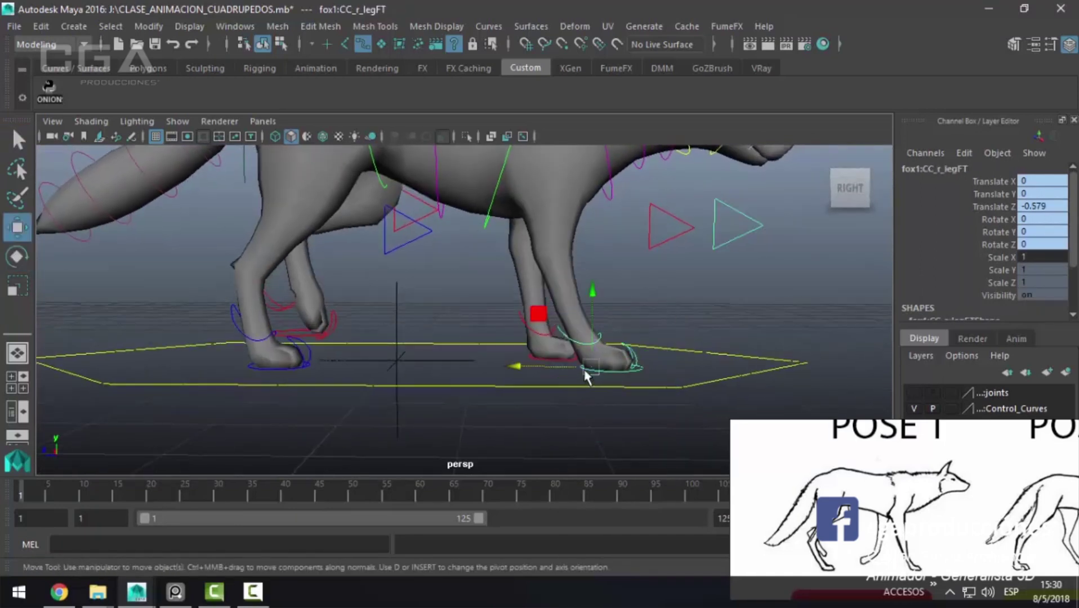
mouse_move(579, 367)
mouse_down()
mouse_move(613, 389)
mouse_move(528, 406)
mouse_move(493, 383)
mouse_up()
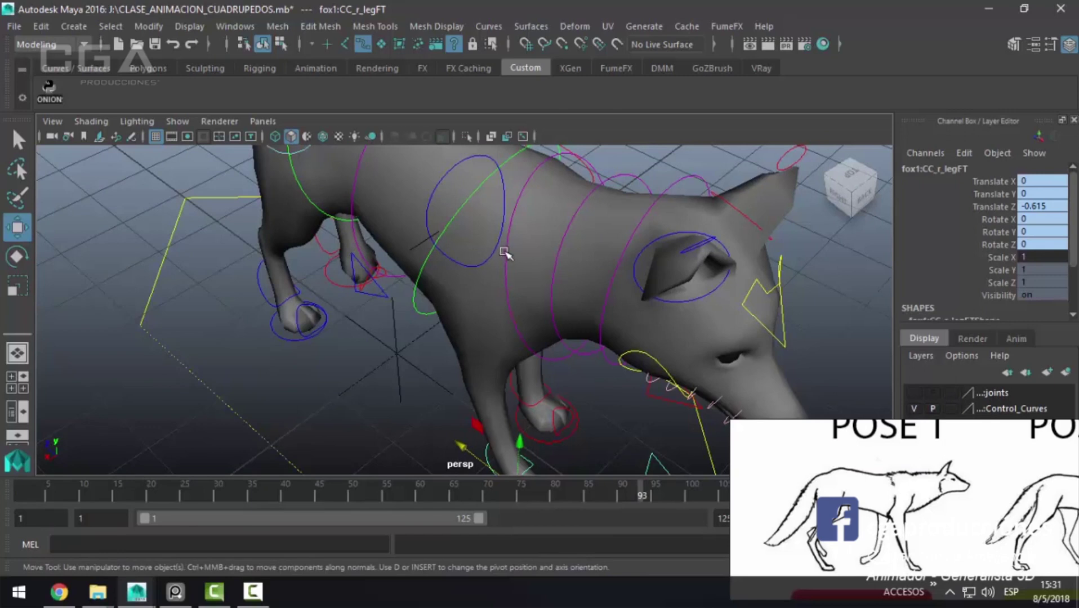
click(504, 252)
mouse_move(504, 253)
alt+mouse_down()
mouse_move(482, 234)
mouse_move(515, 186)
mouse_move(530, 291)
alt+mouse_up()
alt+right_drag(531, 292, 516, 360)
Step: In the side view, shift the left front foot back, lift the paw and curl the toes
scroll(513, 364, up, 3)
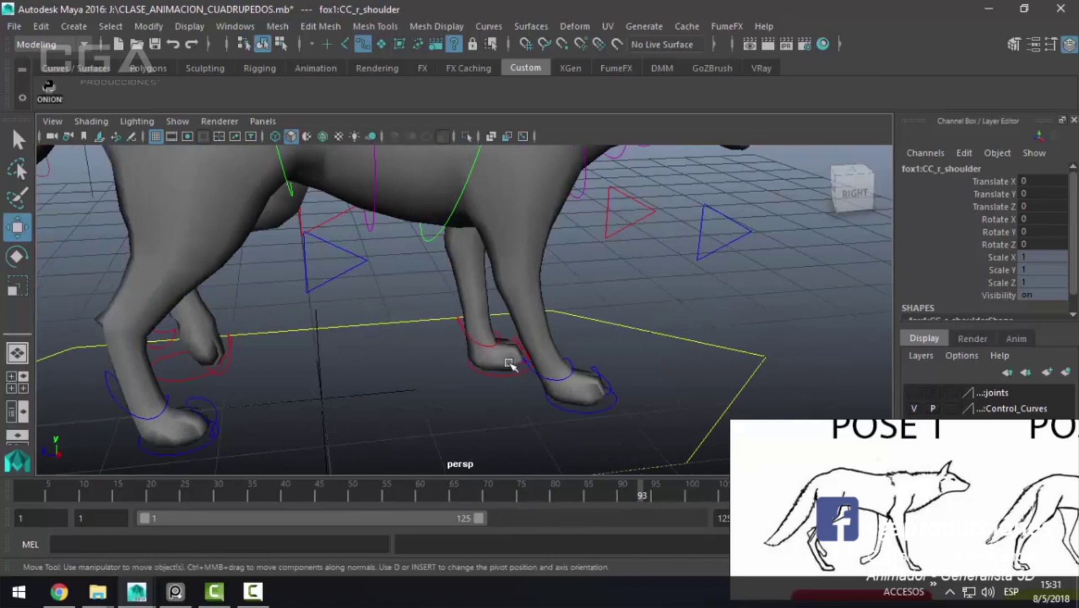
key(q)
click(494, 372)
mouse_move(495, 375)
alt+mouse_down()
mouse_move(426, 371)
mouse_move(553, 383)
alt+mouse_up()
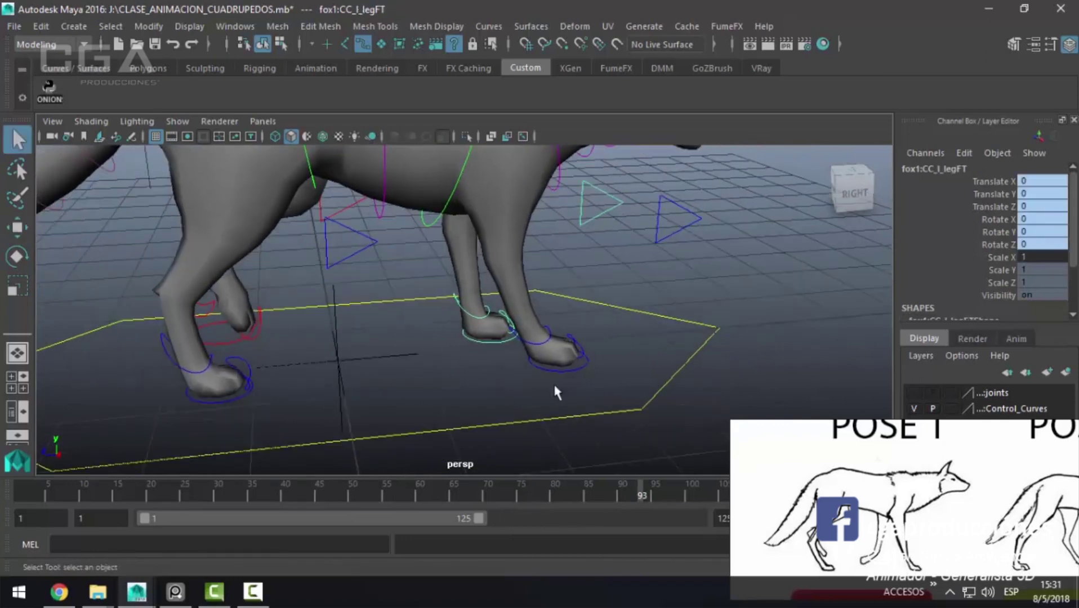
key(space)
key(w)
drag(482, 379, 432, 378)
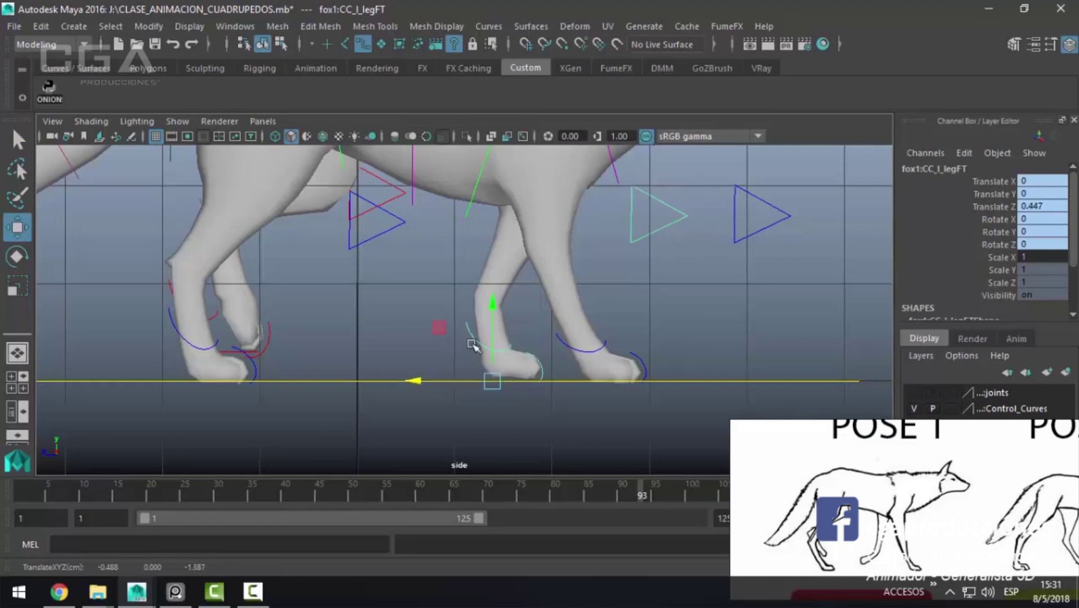
drag(495, 306, 502, 265)
key(e)
key(q)
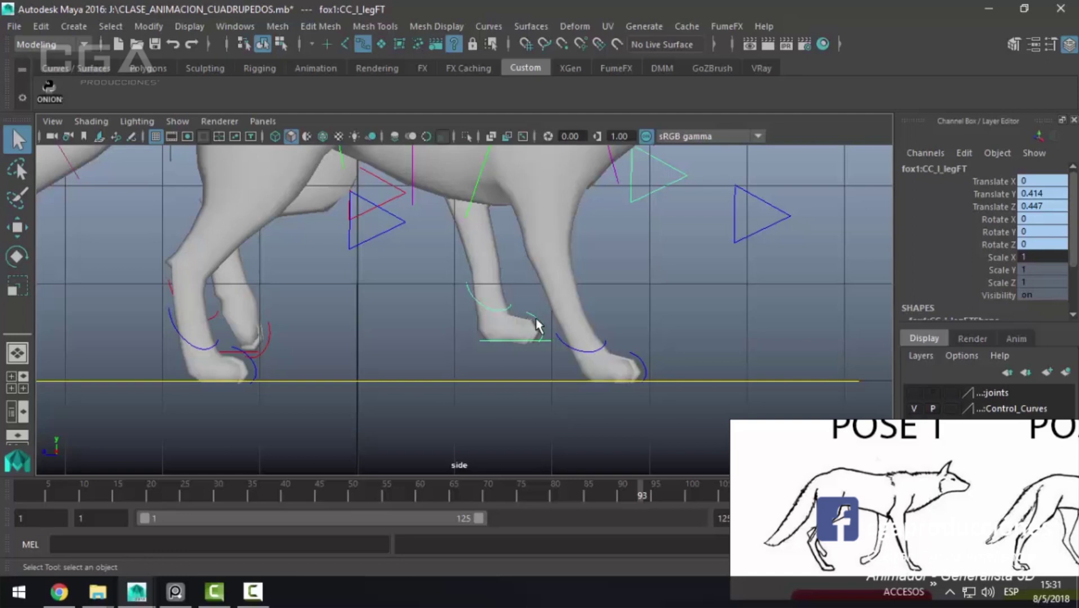
click(538, 326)
key(e)
mouse_move(558, 271)
mouse_down()
mouse_move(634, 308)
mouse_move(653, 347)
mouse_up()
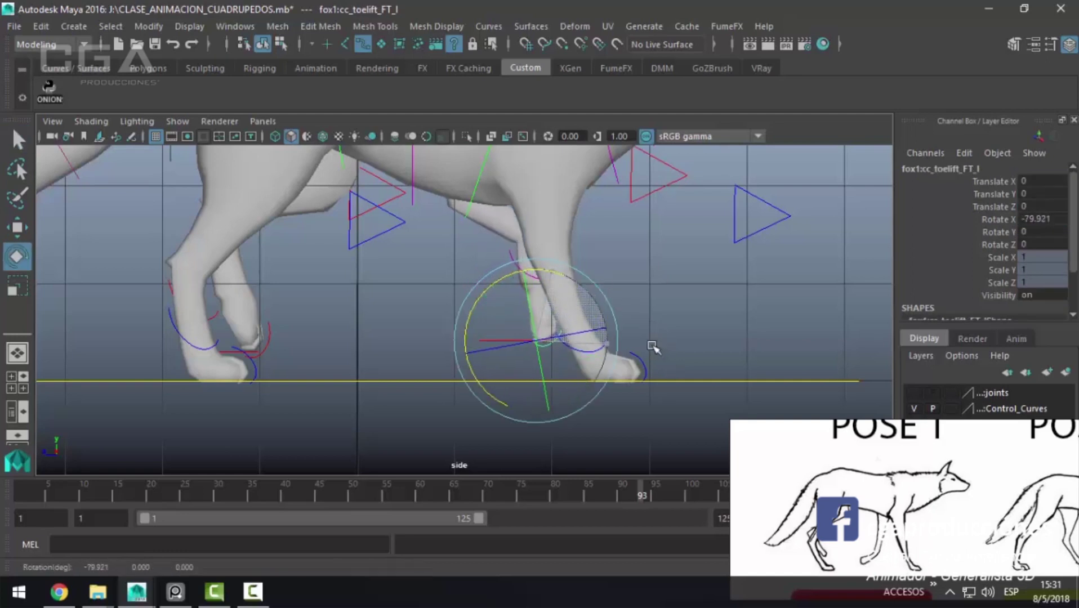
Step: Move the left front foot further back, bend the left wrist and tilt the foot
click(499, 357)
key(w)
drag(491, 341, 446, 361)
key(q)
click(527, 273)
key(e)
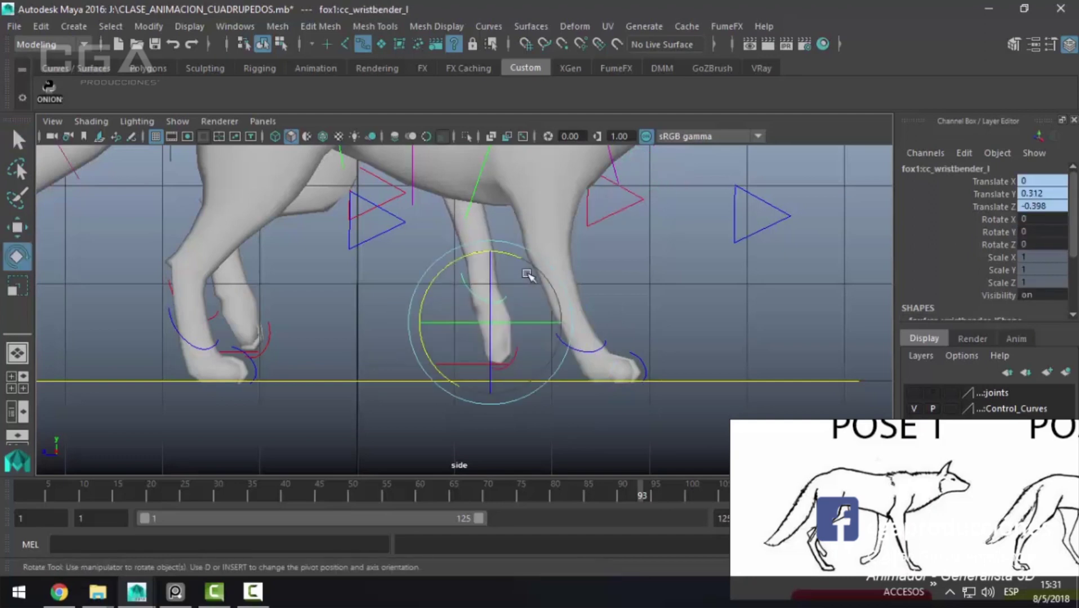
mouse_move(558, 267)
mouse_down()
mouse_move(572, 303)
mouse_move(559, 294)
mouse_move(542, 314)
mouse_move(568, 361)
mouse_move(555, 344)
mouse_up()
click(514, 354)
key(w)
key(q)
click(500, 317)
key(e)
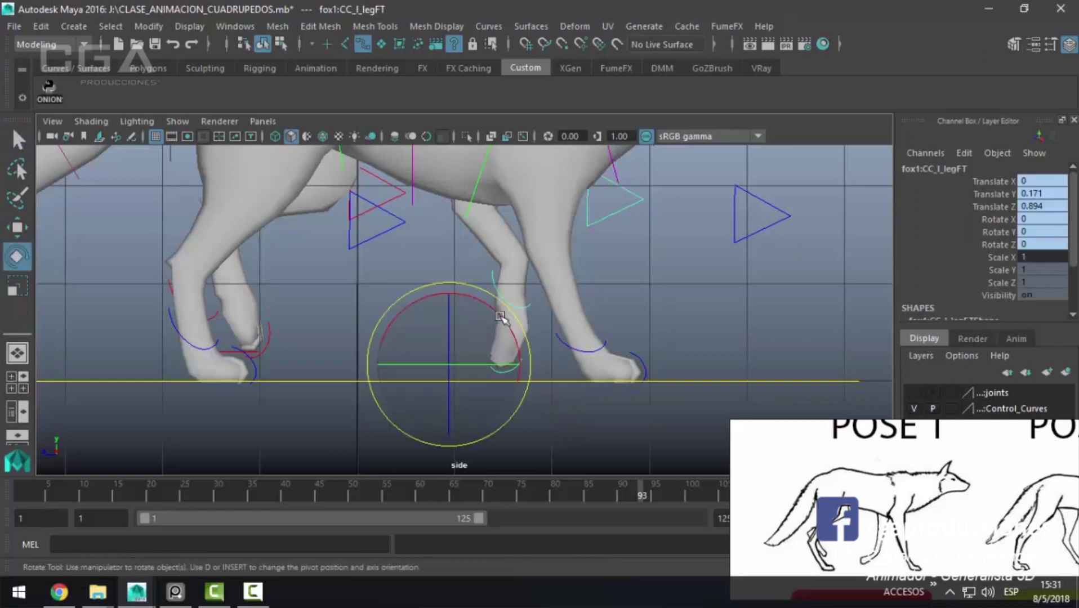
drag(511, 309, 515, 326)
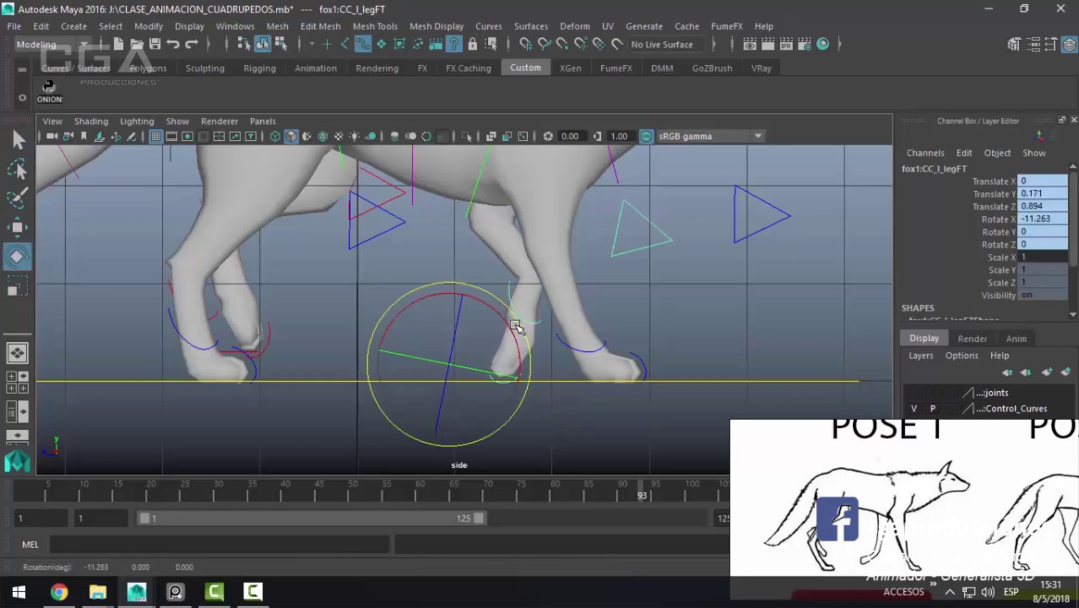
Step: Raise the left front paw, curl its toes further, tilt the foot and ease the wrist bend
key(q)
key(w)
drag(449, 366, 425, 351)
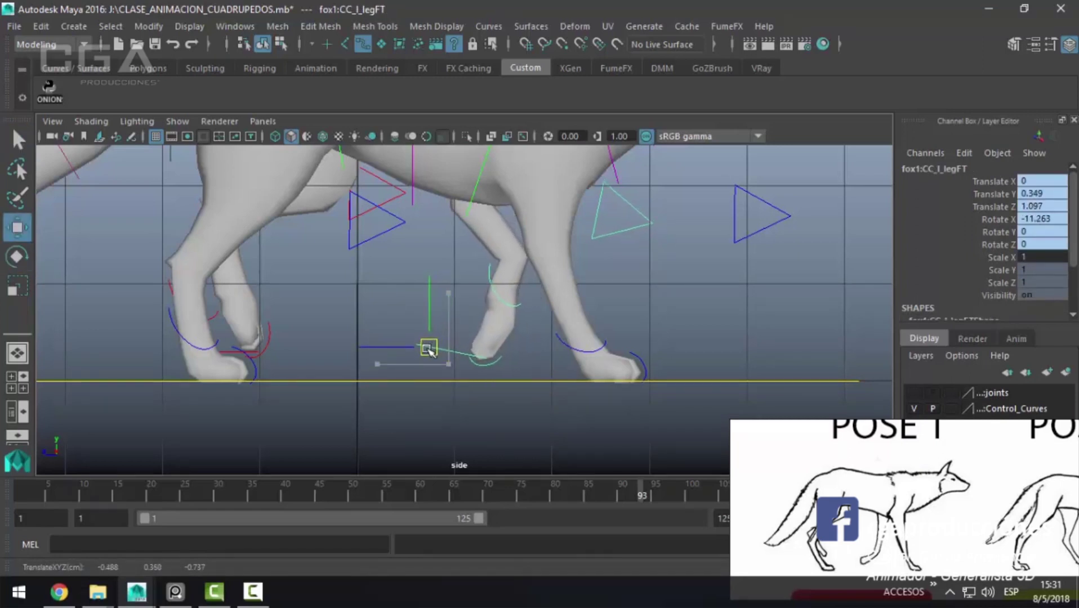
key(q)
click(493, 362)
key(e)
drag(519, 305, 505, 291)
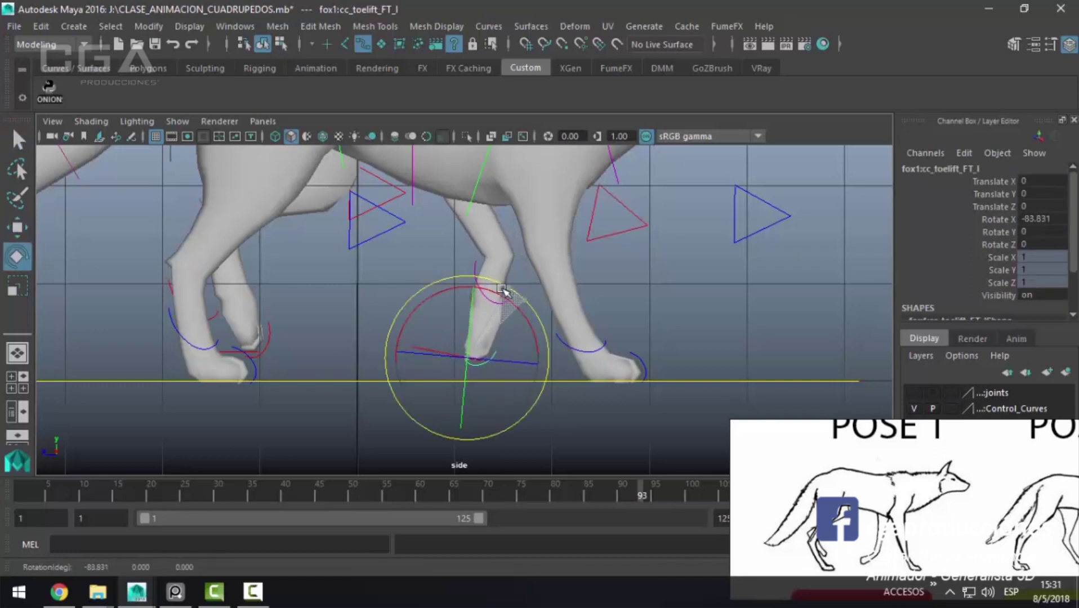
click(434, 357)
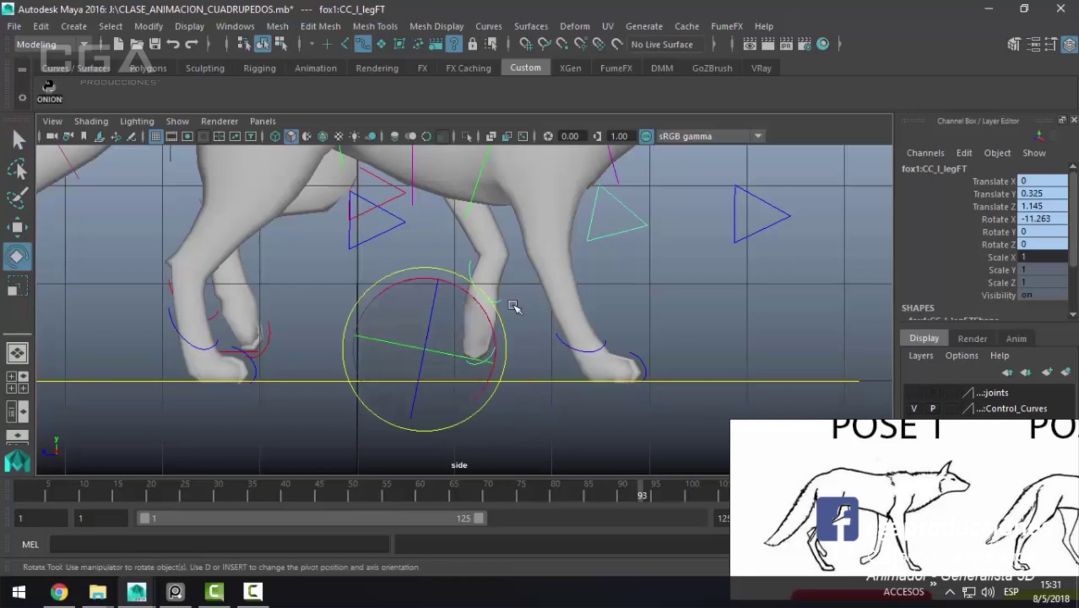
drag(497, 316, 505, 330)
key(w)
drag(437, 357, 435, 354)
scroll(436, 356, up, 2)
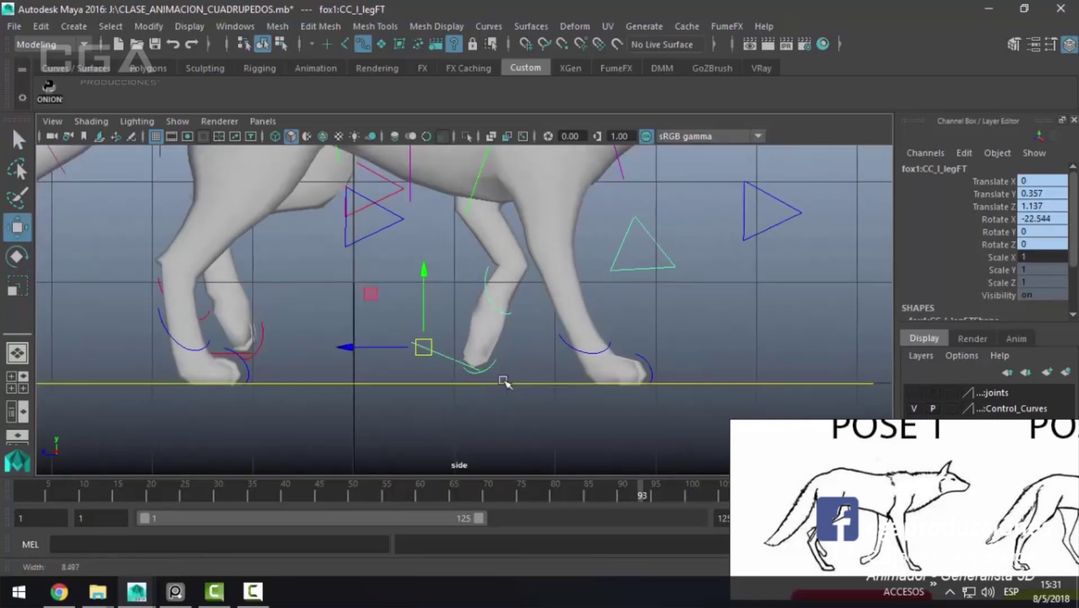
key(q)
click(513, 309)
key(e)
drag(515, 311, 544, 272)
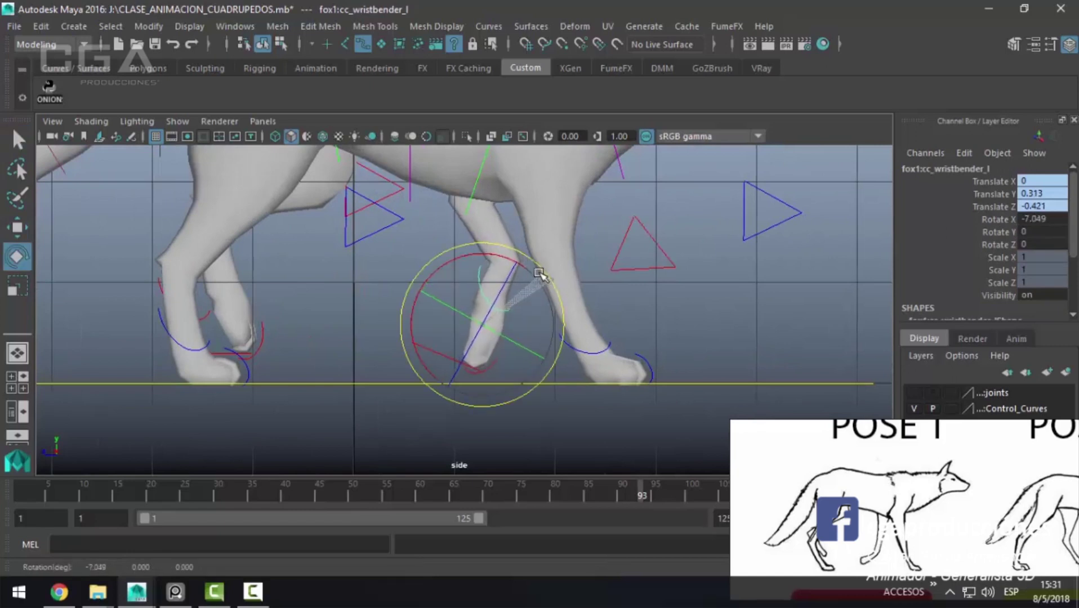
Step: Settle CC_l_legFT at Translate Y 0.35, Z 1.207 with -24.097° rotation
key(q)
click(439, 343)
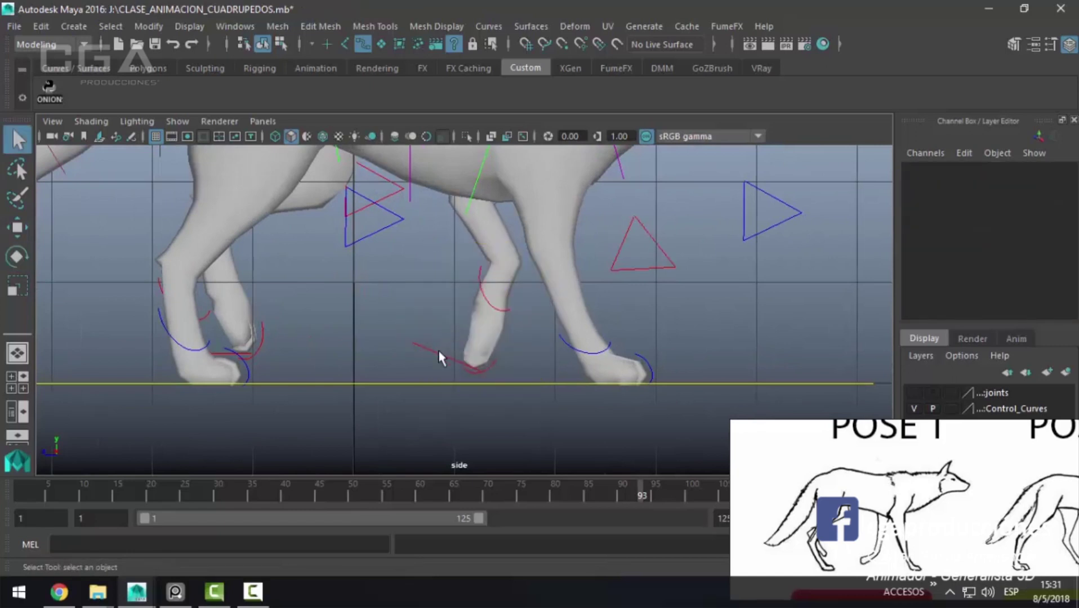
click(503, 315)
key(e)
drag(503, 319, 501, 325)
key(w)
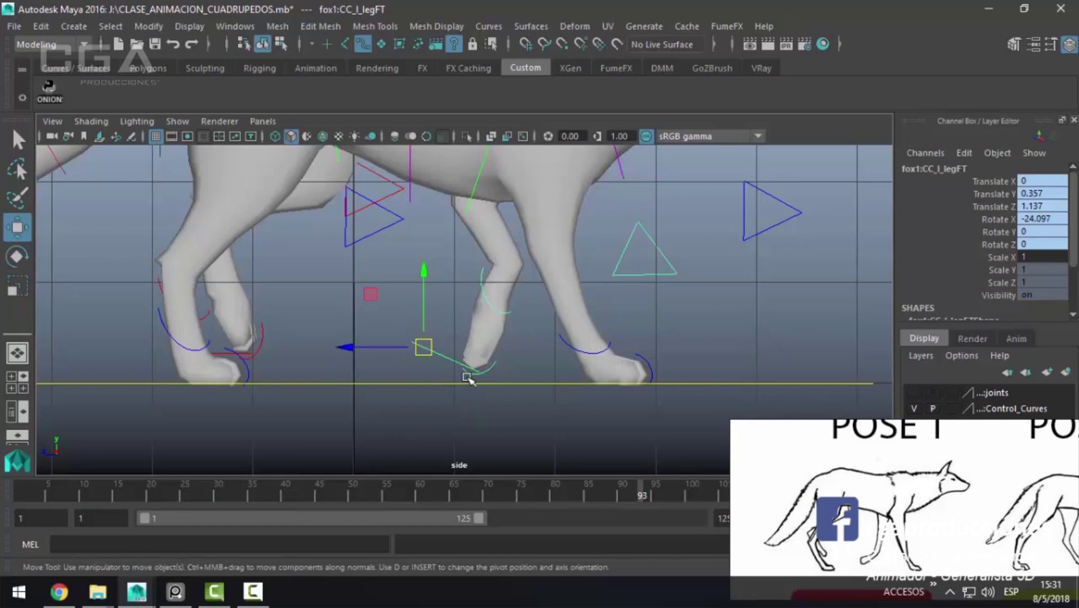
drag(433, 350, 454, 383)
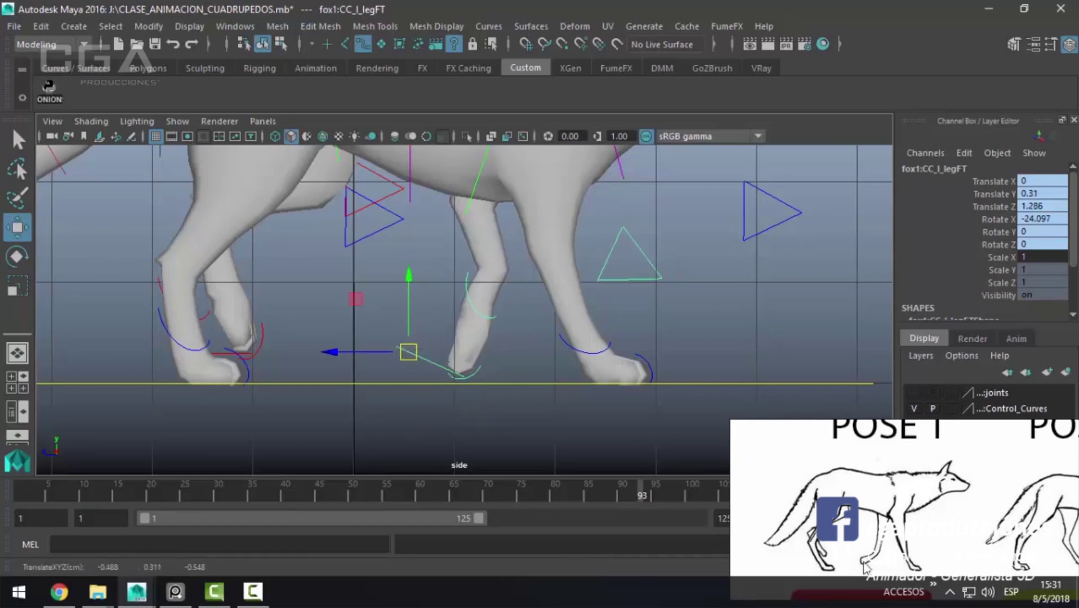
scroll(589, 383, down, 4)
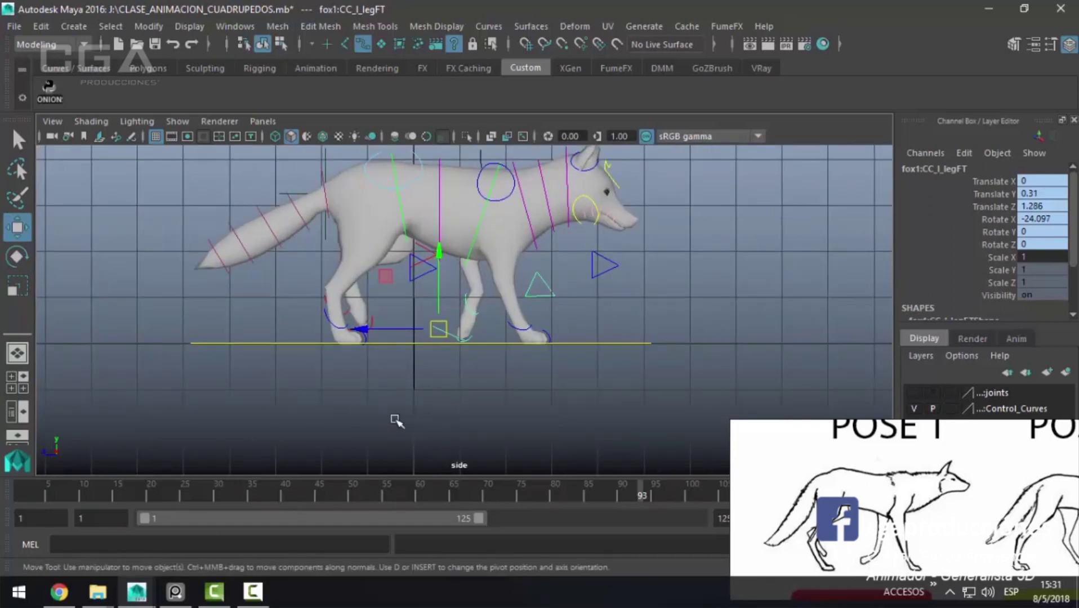
scroll(479, 357, up, 1)
scroll(489, 382, up, 2)
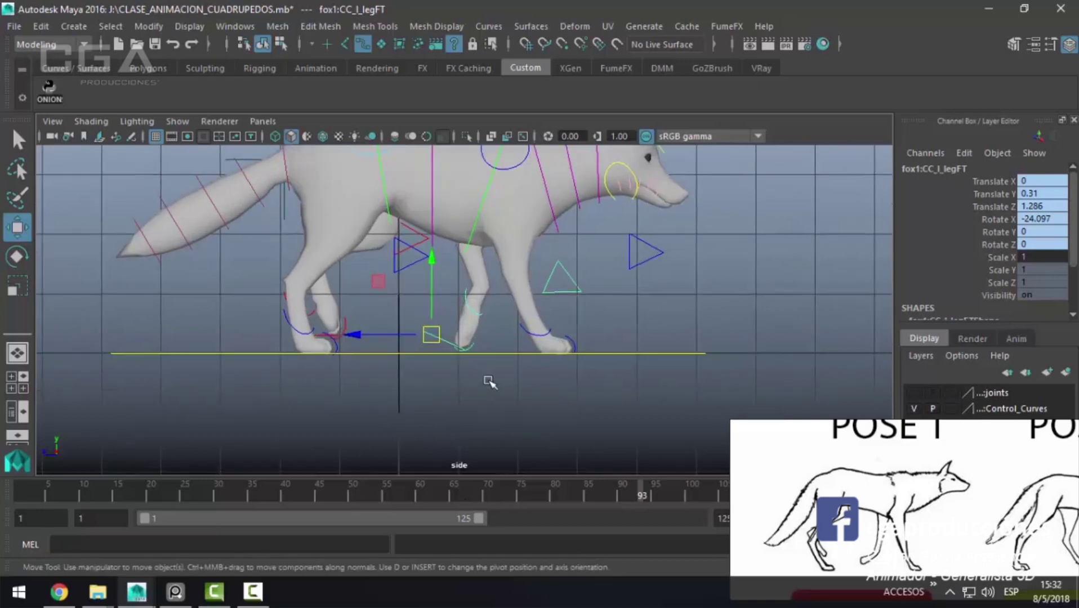
alt+middle_drag(456, 321, 450, 356)
drag(426, 369, 431, 368)
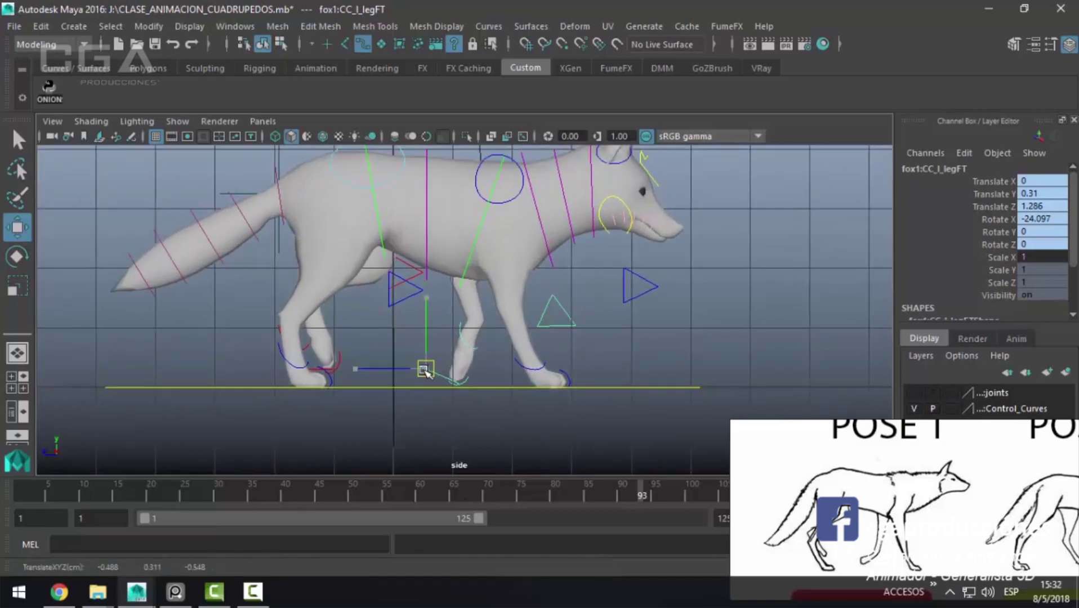
mouse_move(576, 410)
alt+right_down()
mouse_move(530, 381)
mouse_move(552, 404)
alt+right_up()
key(q)
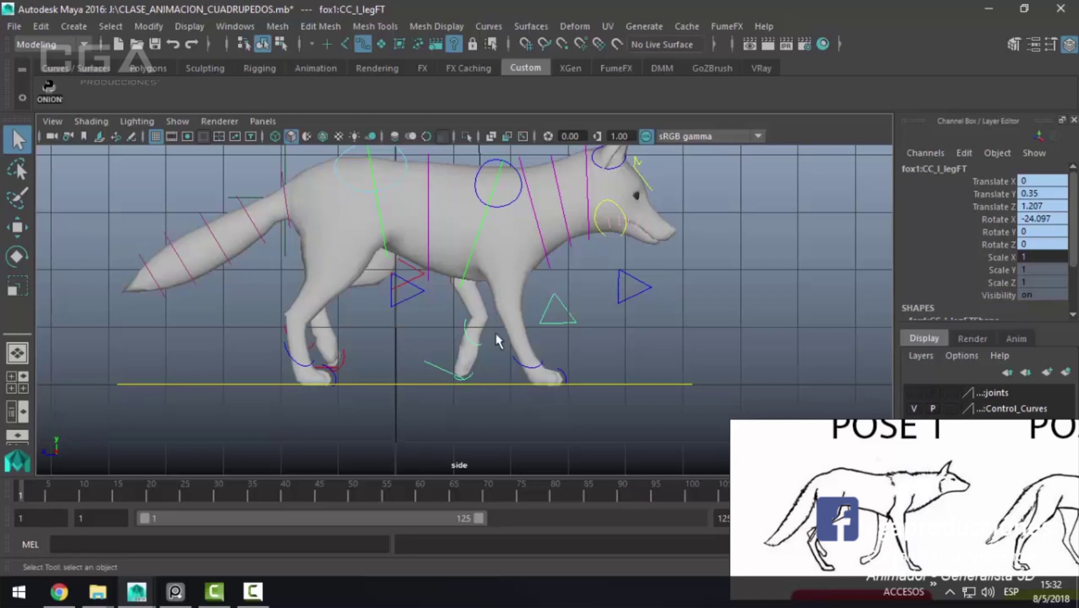
alt+right_drag(496, 341, 410, 296)
Step: Select all the wolf's rig controls and key them at frame 1
drag(226, 189, 680, 389)
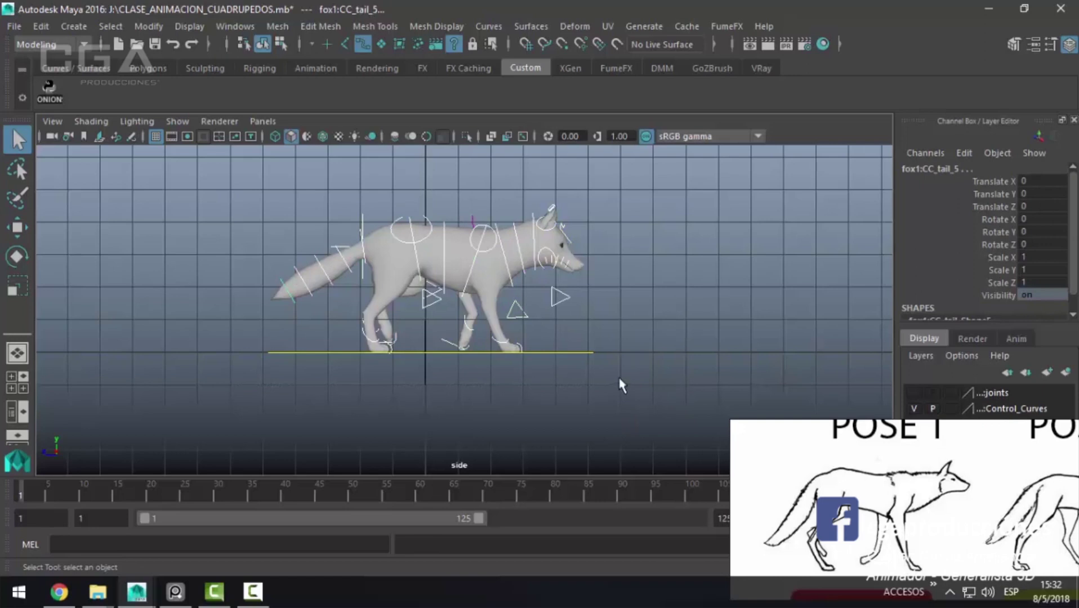
key(s)
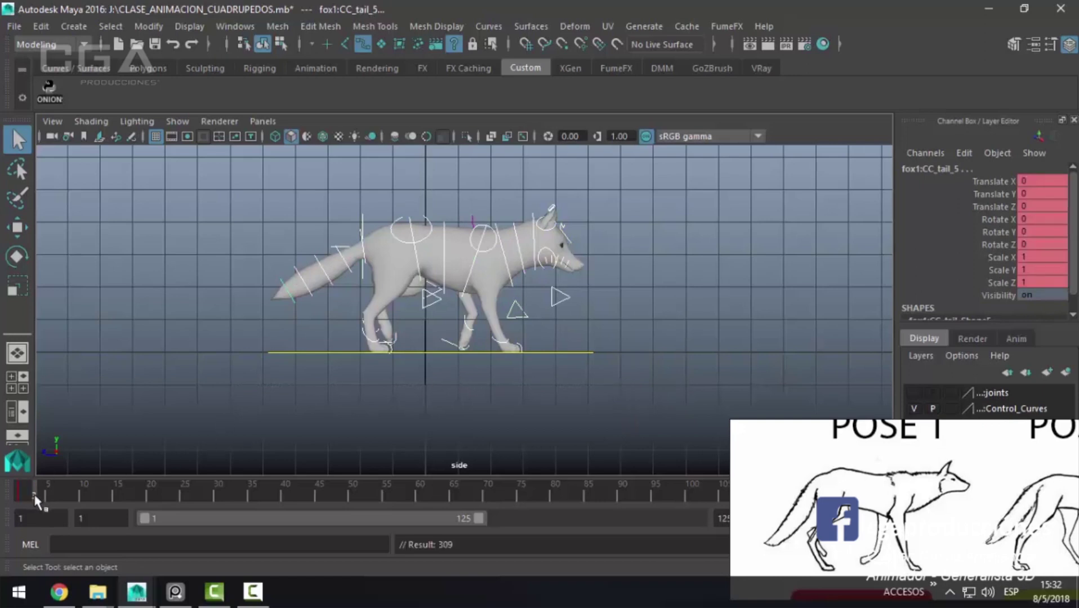
click(920, 478)
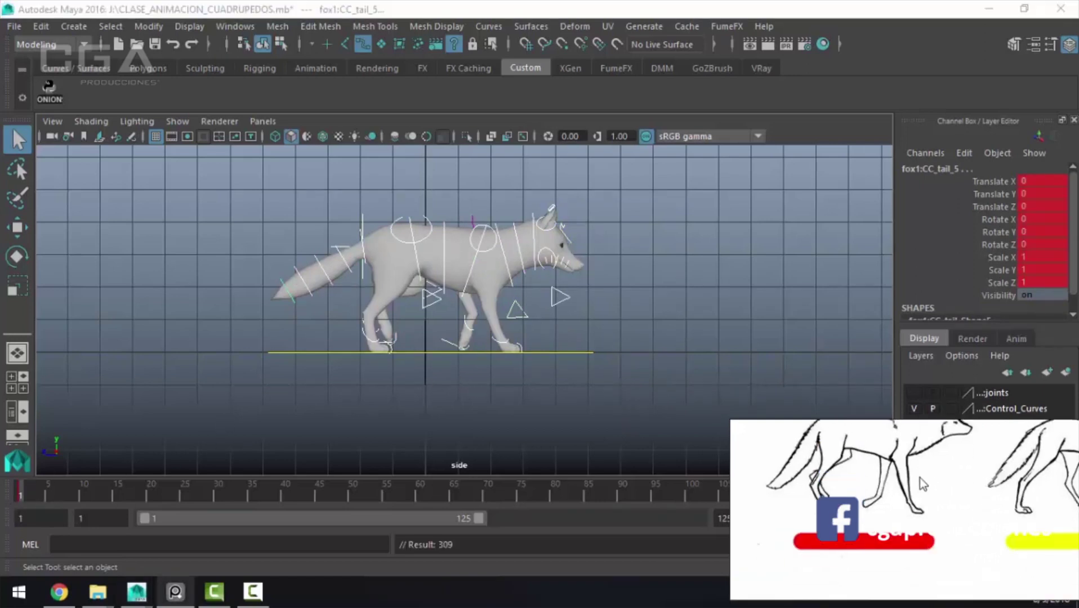
Step: Copy the frame 1 keys onto frame 25, then go to frame 13
right_click(15, 483)
click(44, 267)
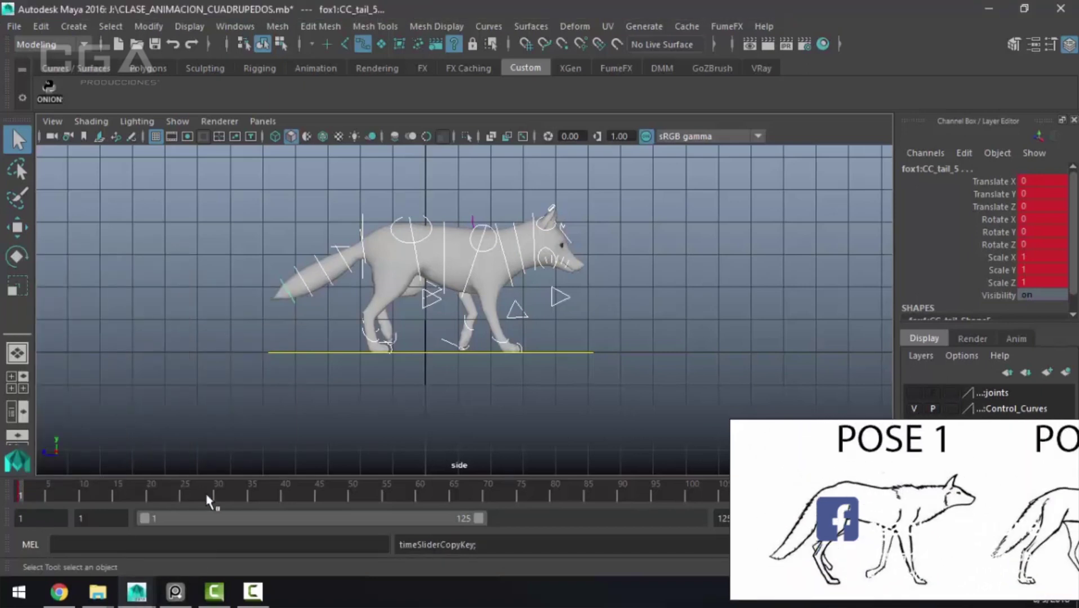
click(179, 496)
right_click(181, 494)
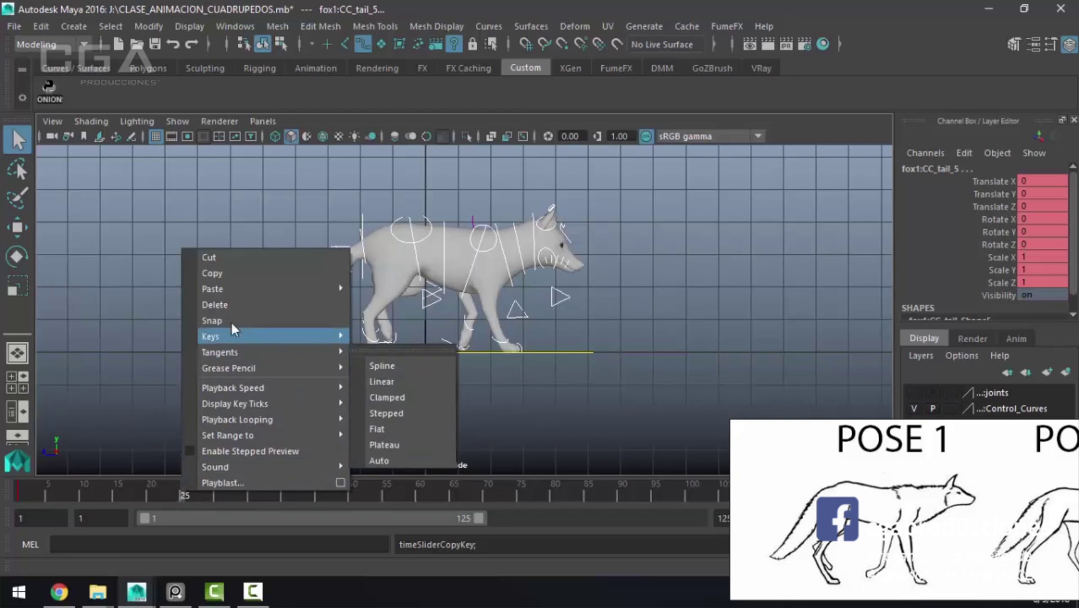
click(414, 284)
click(374, 292)
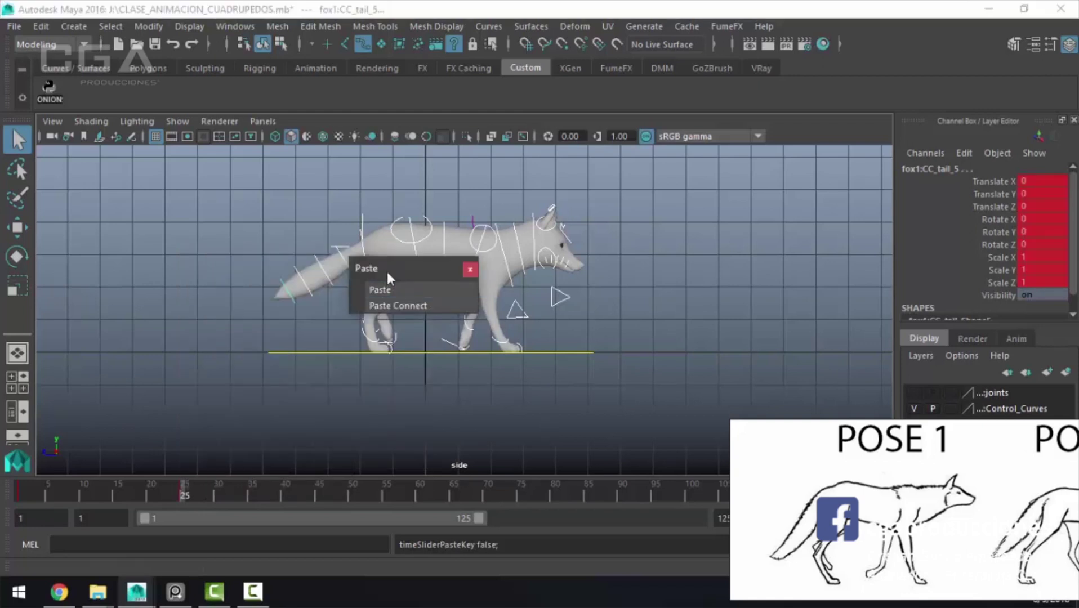
click(104, 497)
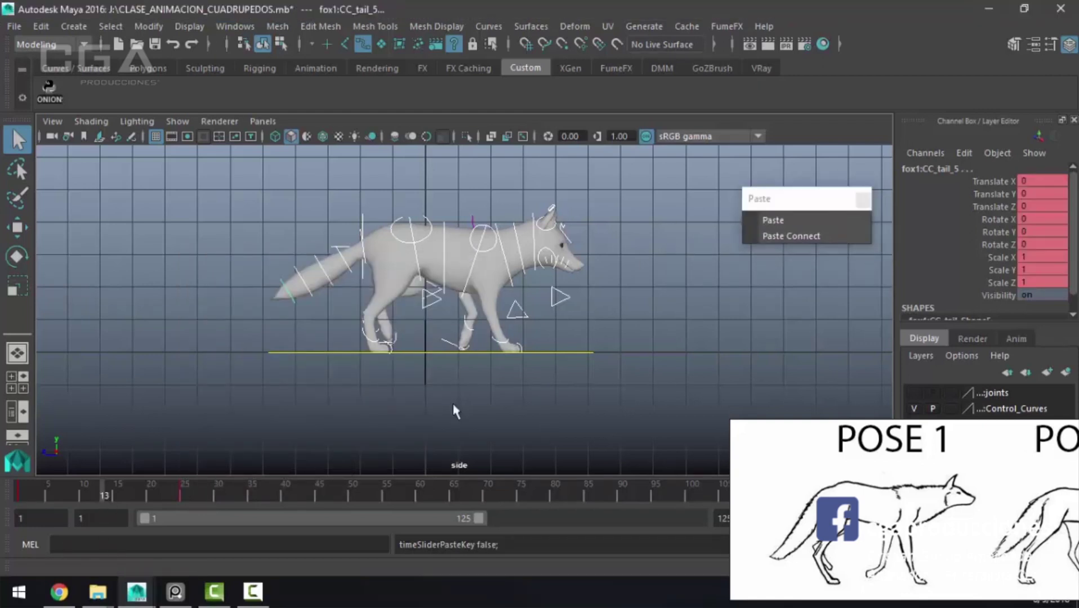
scroll(456, 412, up, 3)
Step: At frame 13, raise the right hind foot control CC_r_legBK to Translate Y 0.313
scroll(468, 409, up, 2)
scroll(477, 406, up, 2)
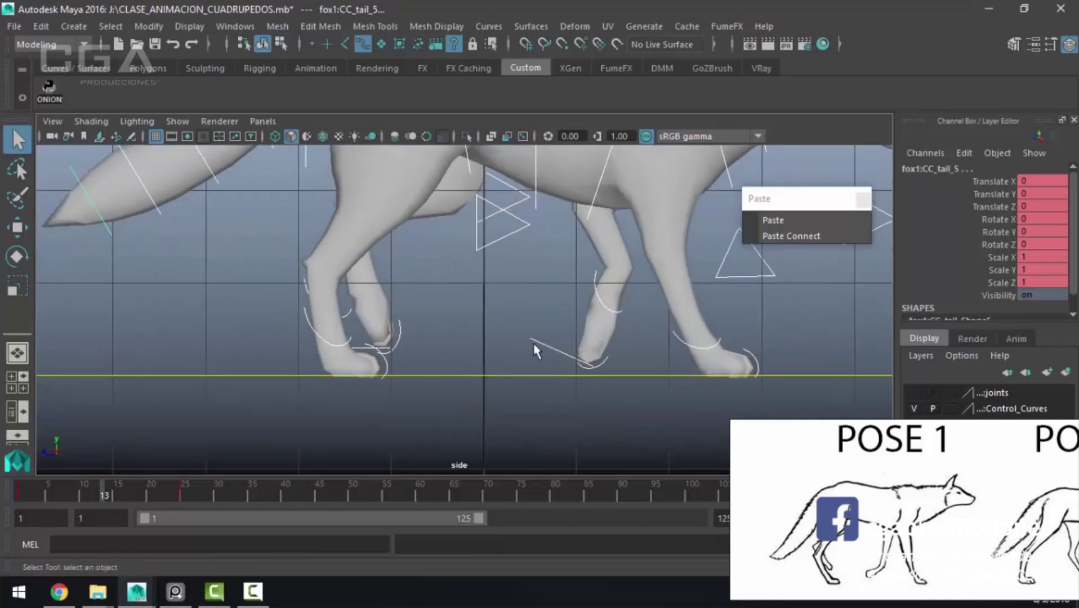
click(549, 346)
alt+middle_drag(562, 338, 484, 357)
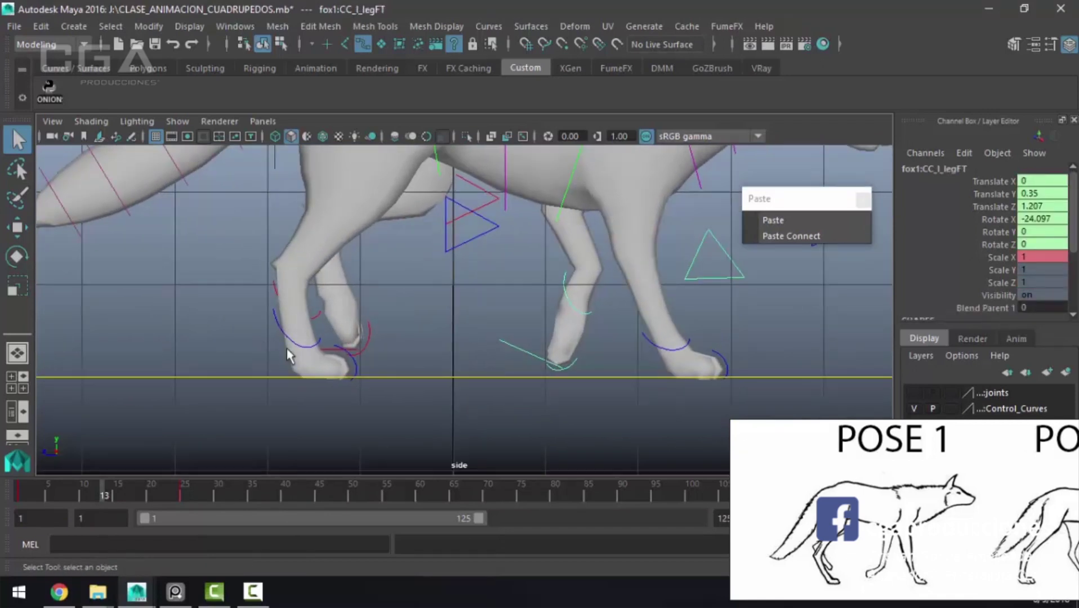
scroll(465, 359, up, 2)
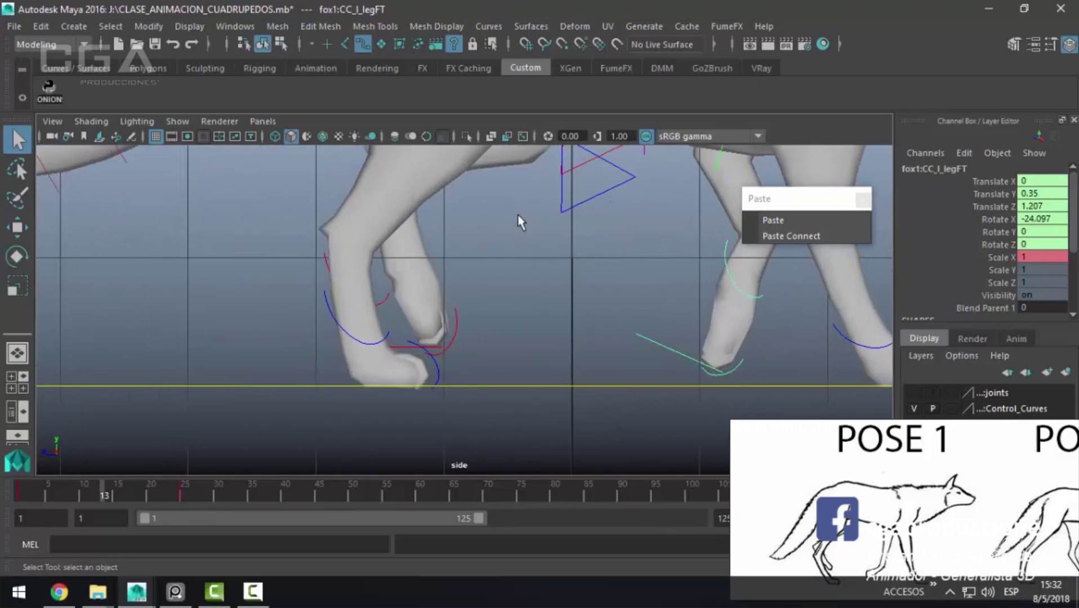
drag(518, 224, 298, 298)
click(426, 337)
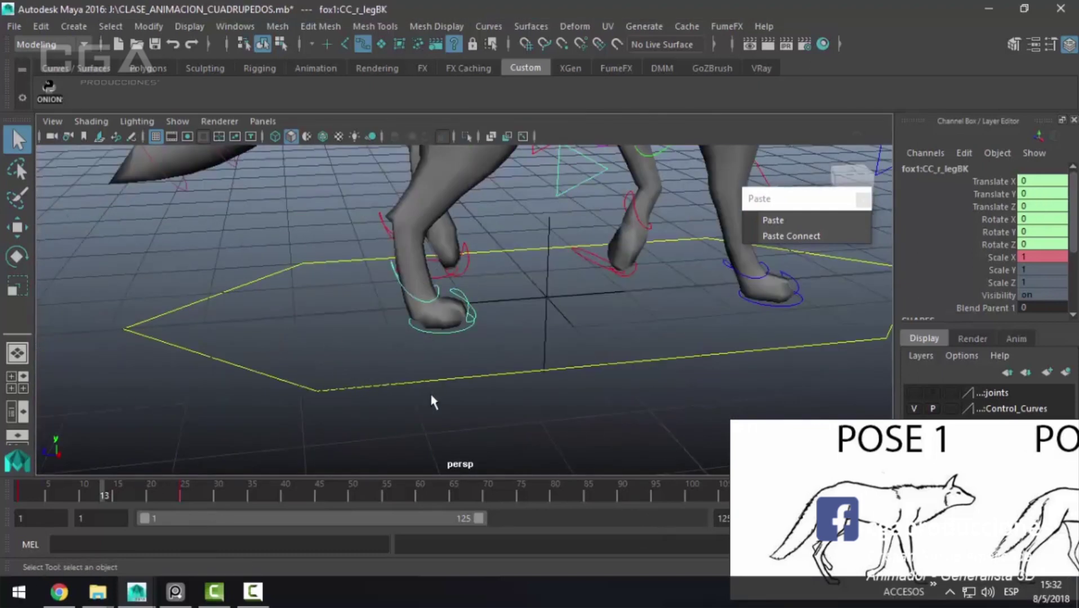
drag(434, 401, 494, 414)
scroll(614, 386, up, 3)
key(w)
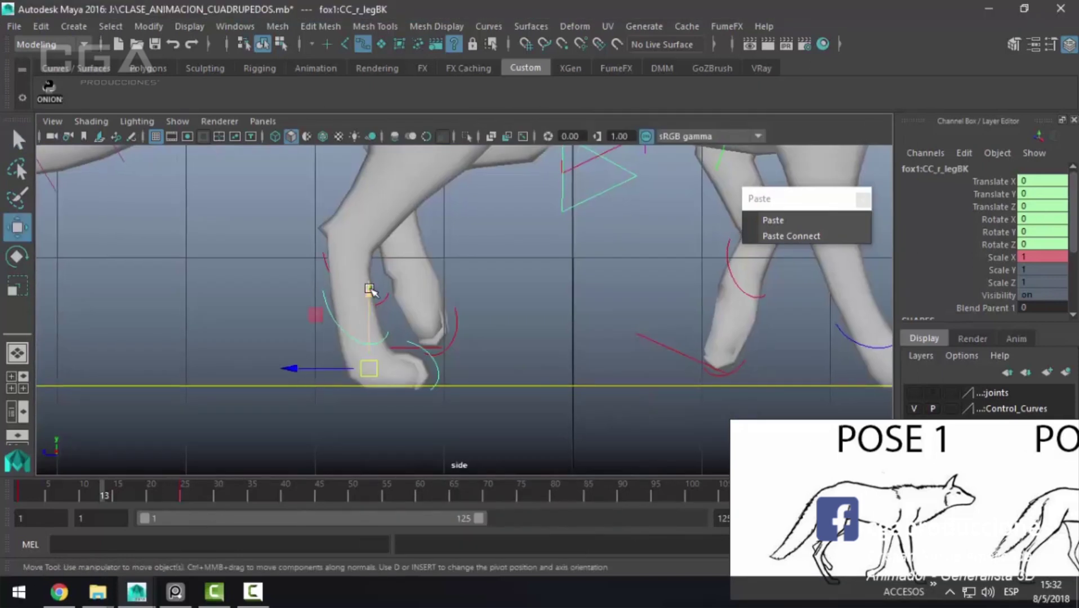
drag(369, 290, 367, 248)
key(q)
Step: Curl the right hind toe down by rotating cc_toelift_BK_r
click(428, 315)
key(e)
mouse_move(450, 272)
mouse_down()
mouse_move(476, 280)
mouse_move(523, 330)
mouse_up()
alt+middle_drag(523, 330, 496, 439)
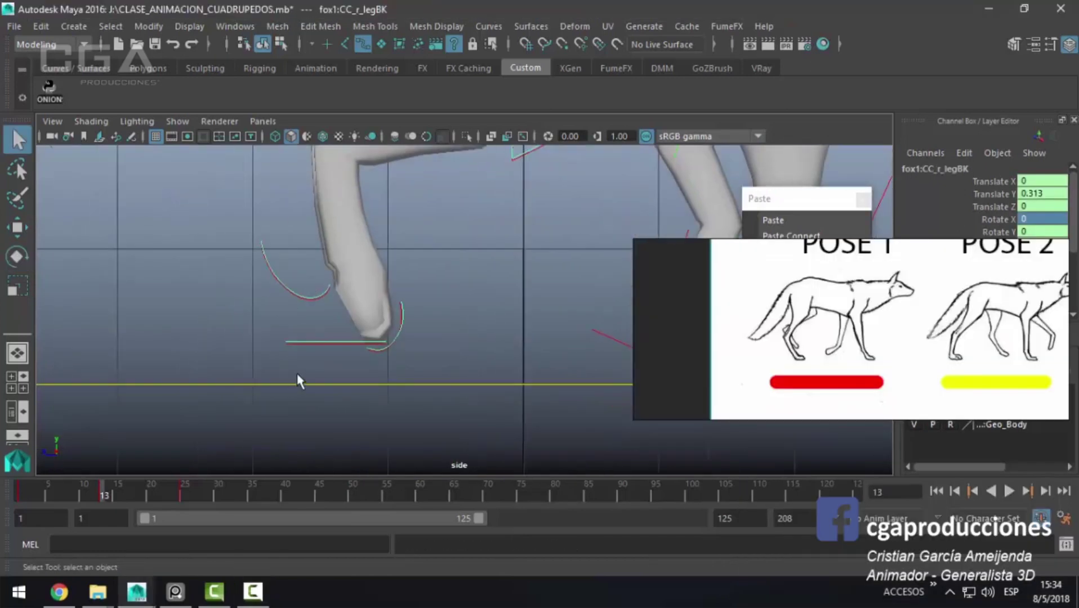
Step: Plant the left hind foot: zero CC_l_legBK Translate Y and cc_toelift_BK_l Rotate X, checking playback
click(322, 344)
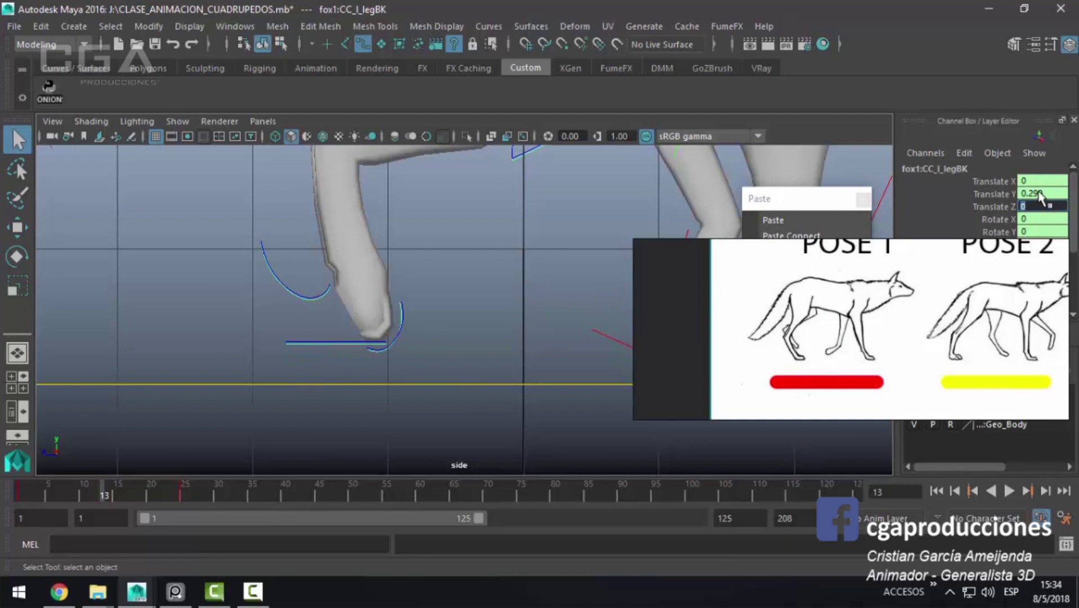
text(0)
key(Return)
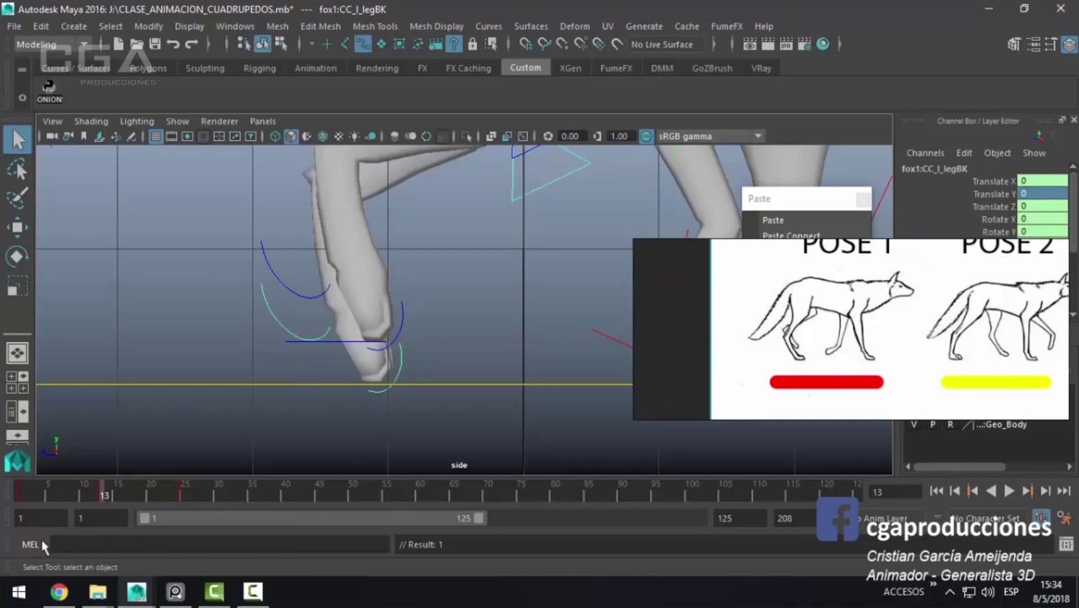
key(alt+v)
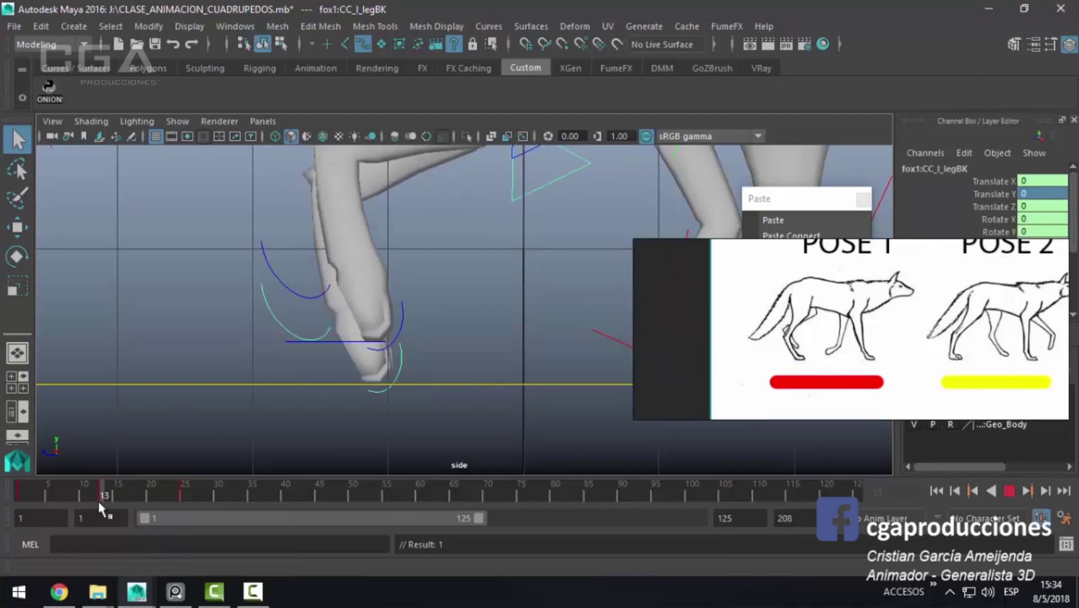
key(alt+v)
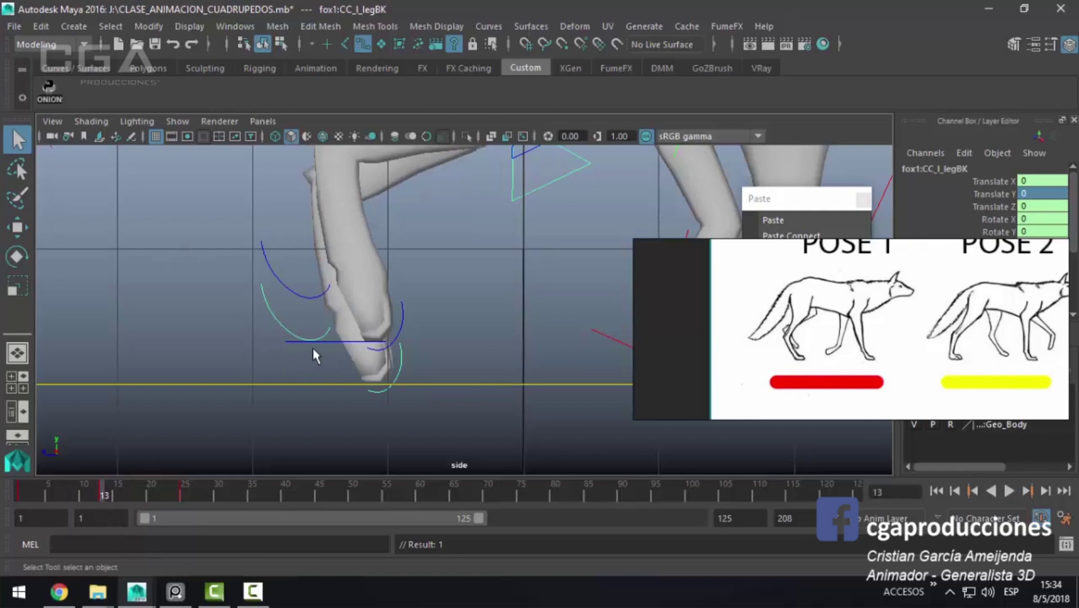
click(405, 363)
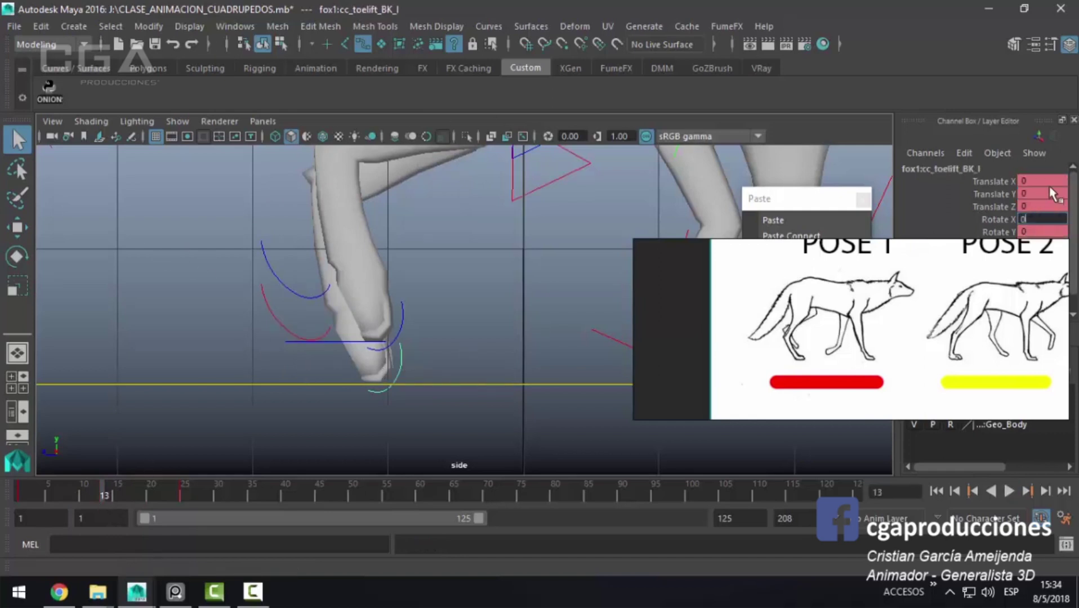
key(Return)
key(alt+v)
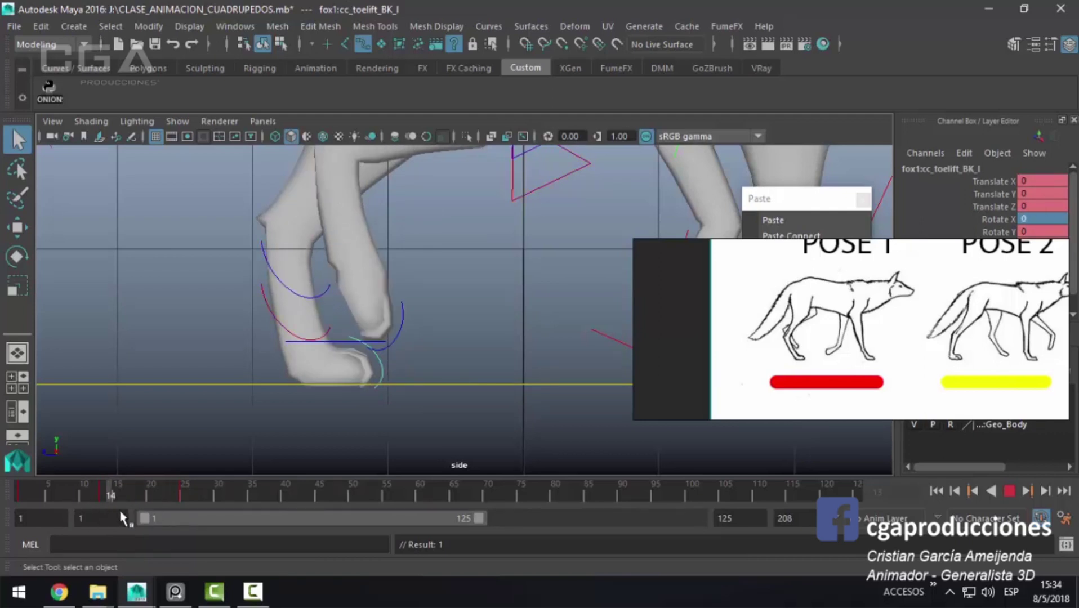
key(alt+v)
alt+middle_drag(229, 312, 187, 318)
click(325, 358)
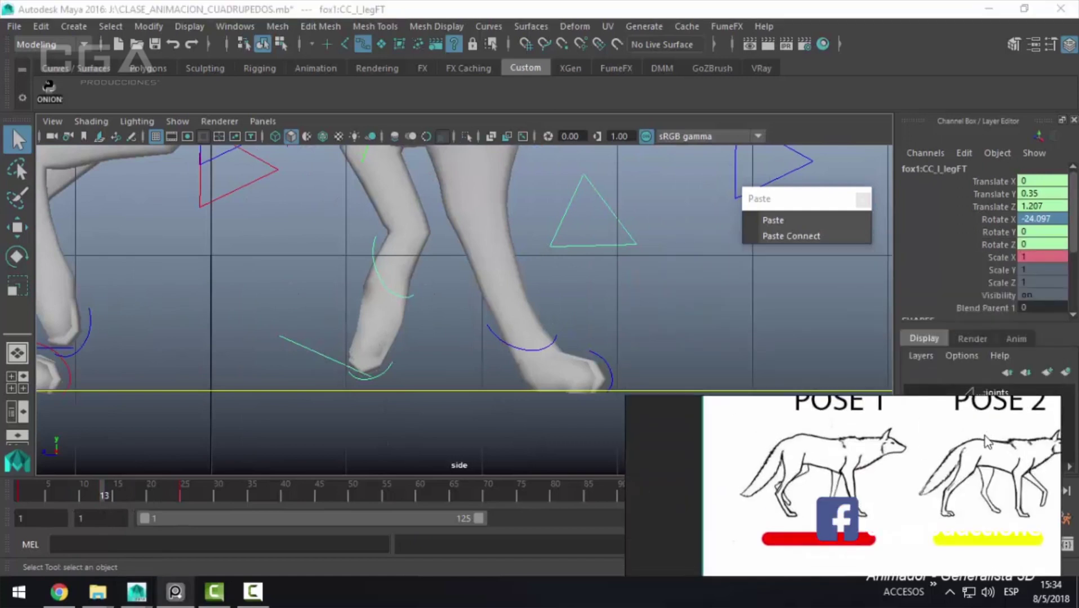
Step: Zero the left front foot CC_l_legFT's Rotate X and Translate Y/Z
text(0)
key(Return)
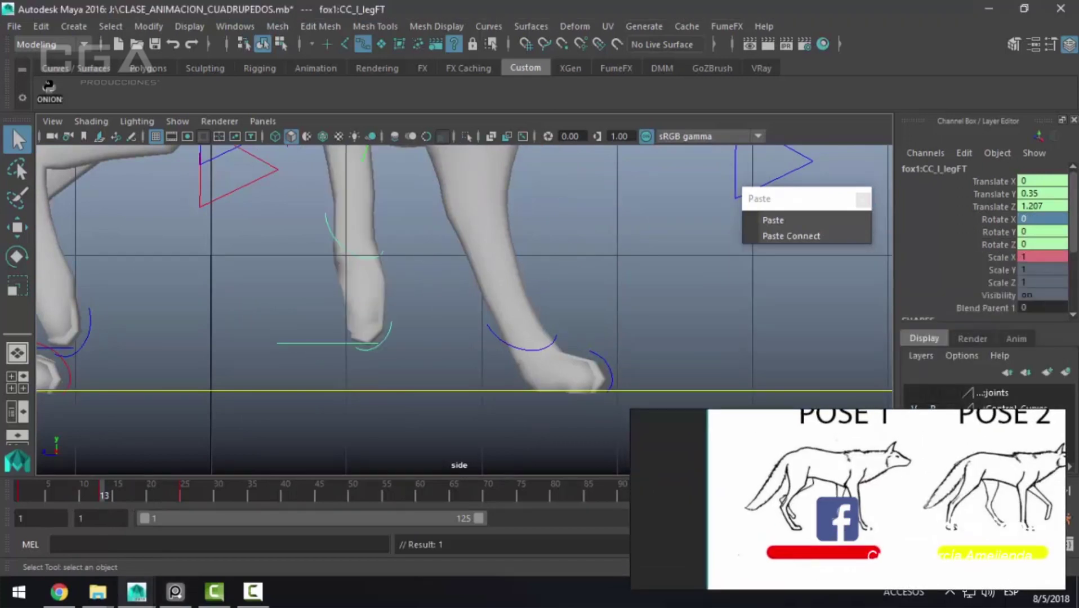
click(1053, 200)
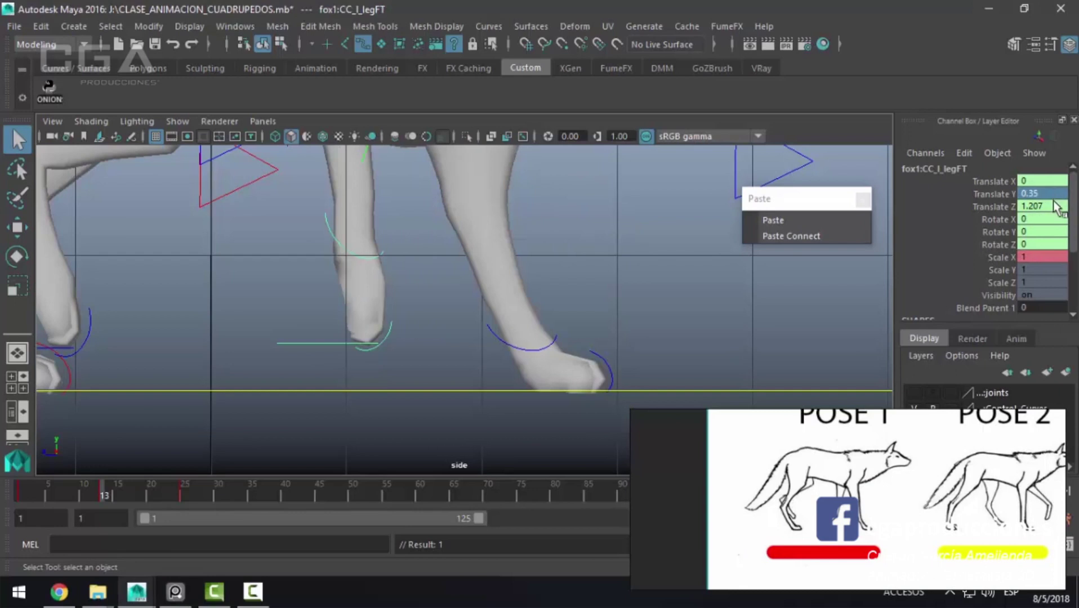
text(0)
key(Return)
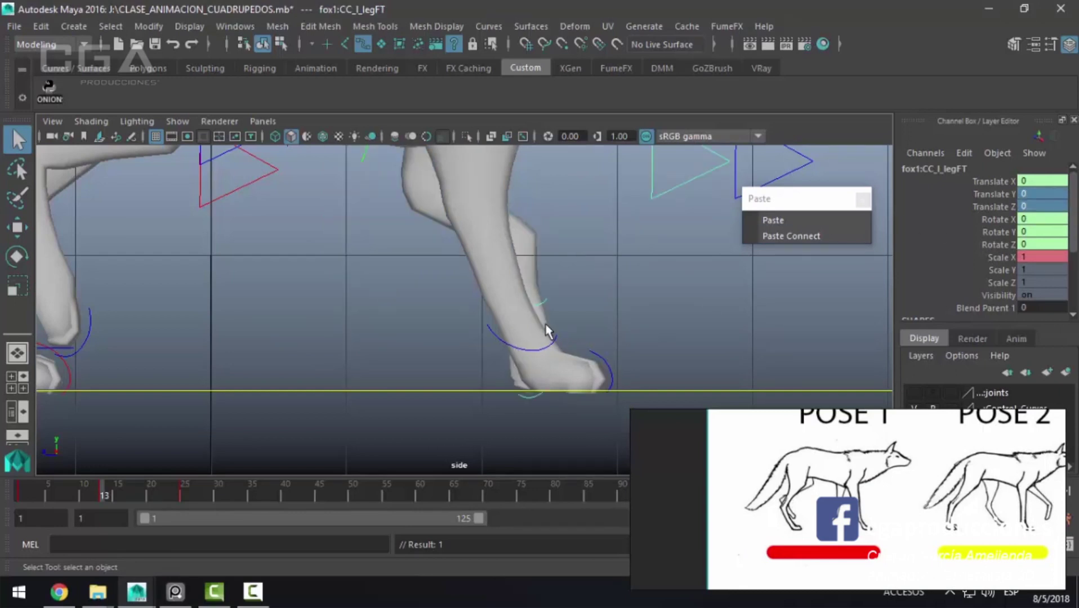
key(space)
key(space)
mouse_move(519, 253)
alt+mouse_down()
mouse_move(428, 301)
mouse_move(398, 266)
mouse_move(600, 314)
alt+mouse_up()
Step: Reset the left front toe cc_toelift_FT_l Rotate X to 0
click(675, 346)
click(1059, 219)
text(0)
key(Return)
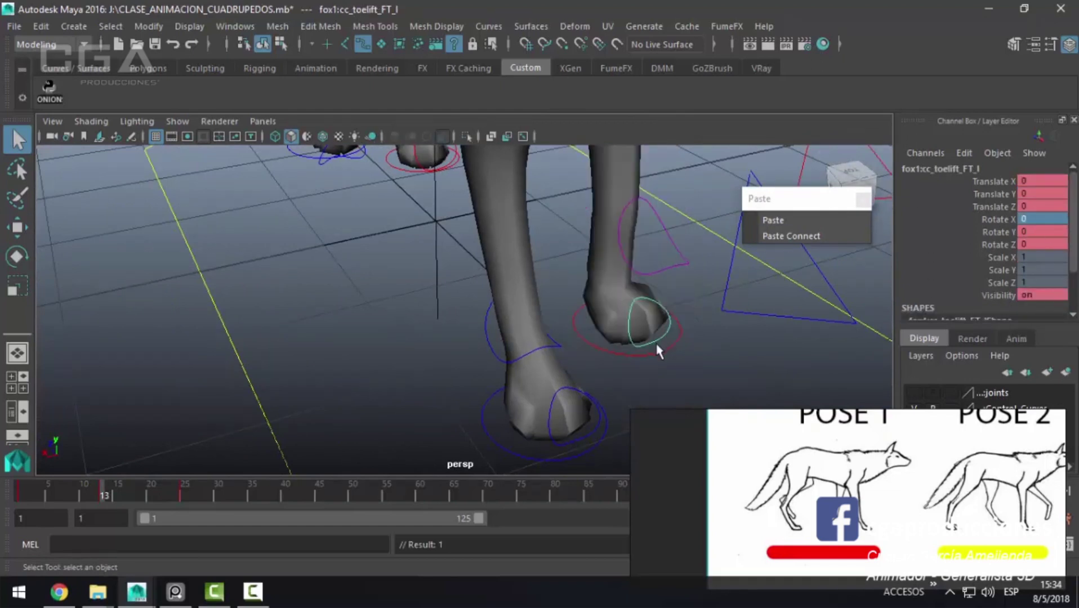
key(space)
key(space)
Step: Slide the left front foot slightly forward to about Translate Z -0.573
click(503, 324)
key(w)
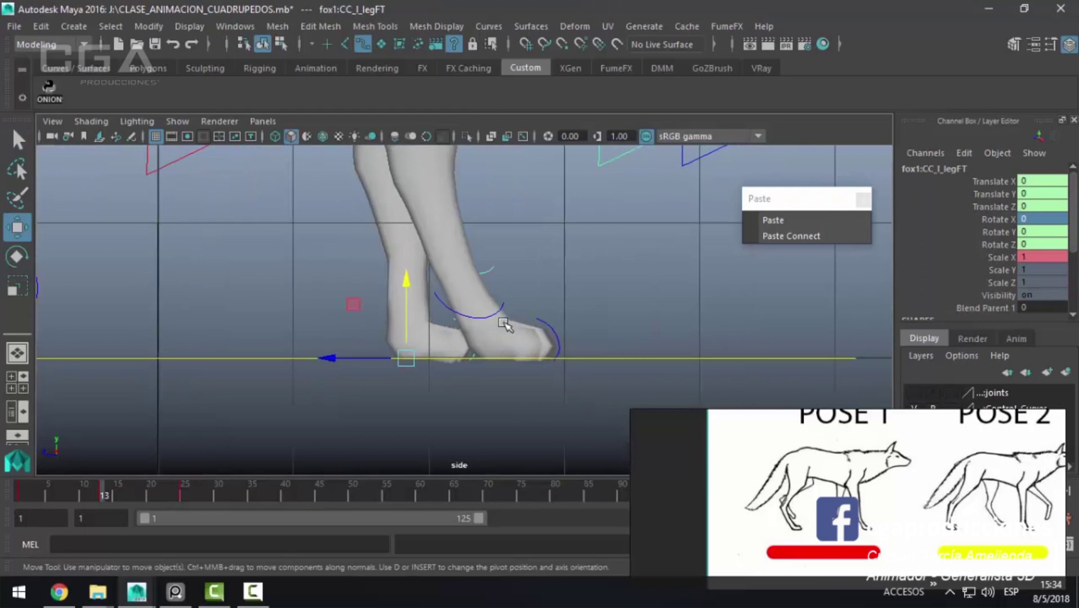
drag(342, 357, 420, 382)
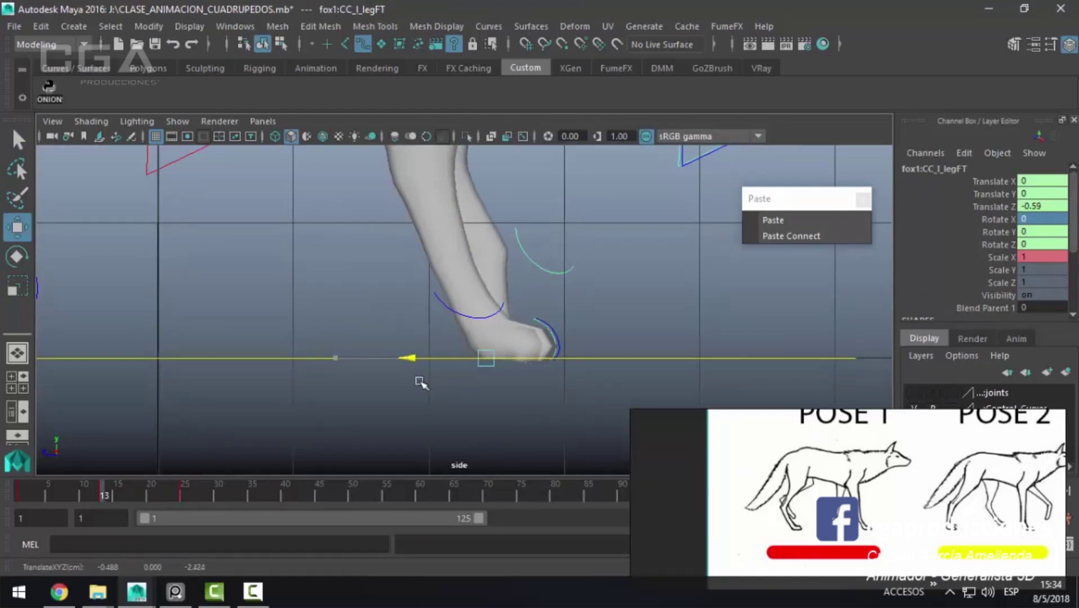
key(space)
drag(475, 277, 431, 348)
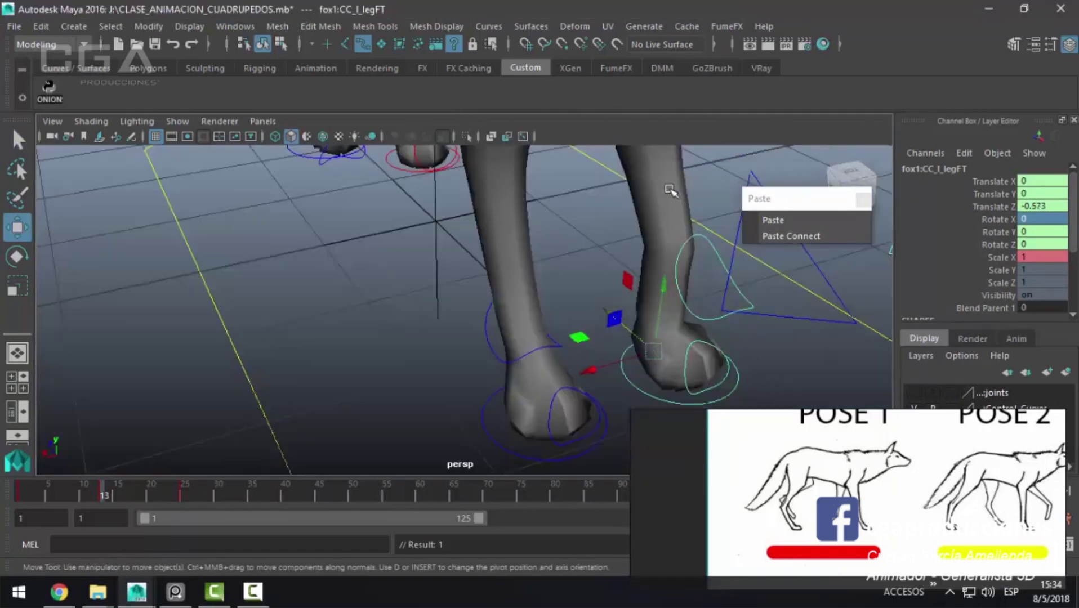
key(f)
Step: Bend the left front wrist cc_wristbender_l to about 20.109°
key(q)
click(507, 346)
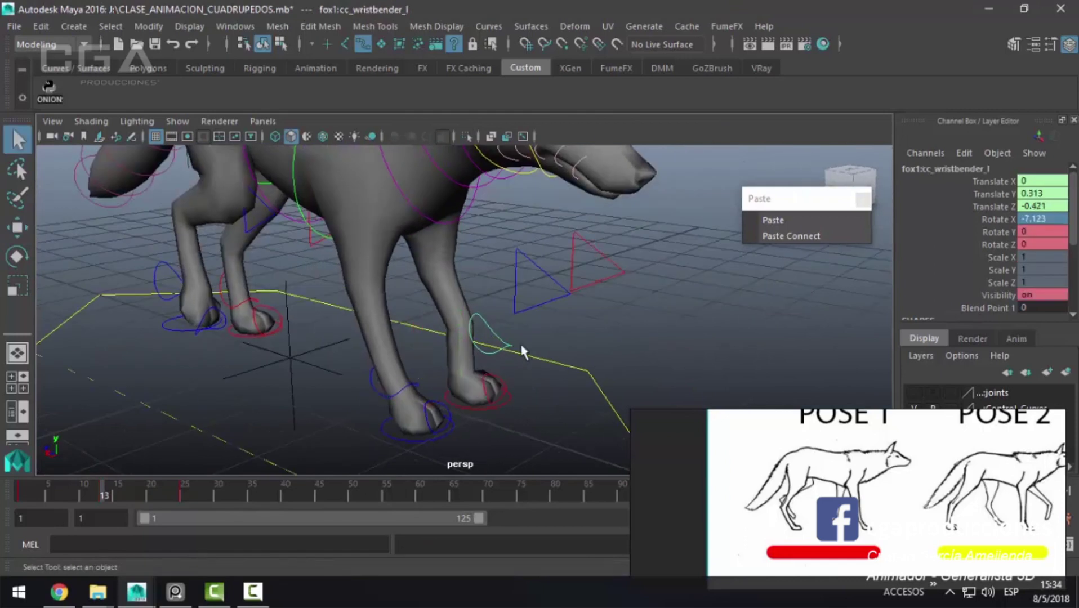
key(e)
mouse_move(525, 330)
mouse_down()
mouse_move(513, 306)
mouse_move(202, 295)
mouse_move(551, 313)
mouse_move(482, 337)
mouse_move(432, 372)
mouse_up()
Step: Lift the right front foot CC_r_legFT up and forward
key(q)
click(523, 388)
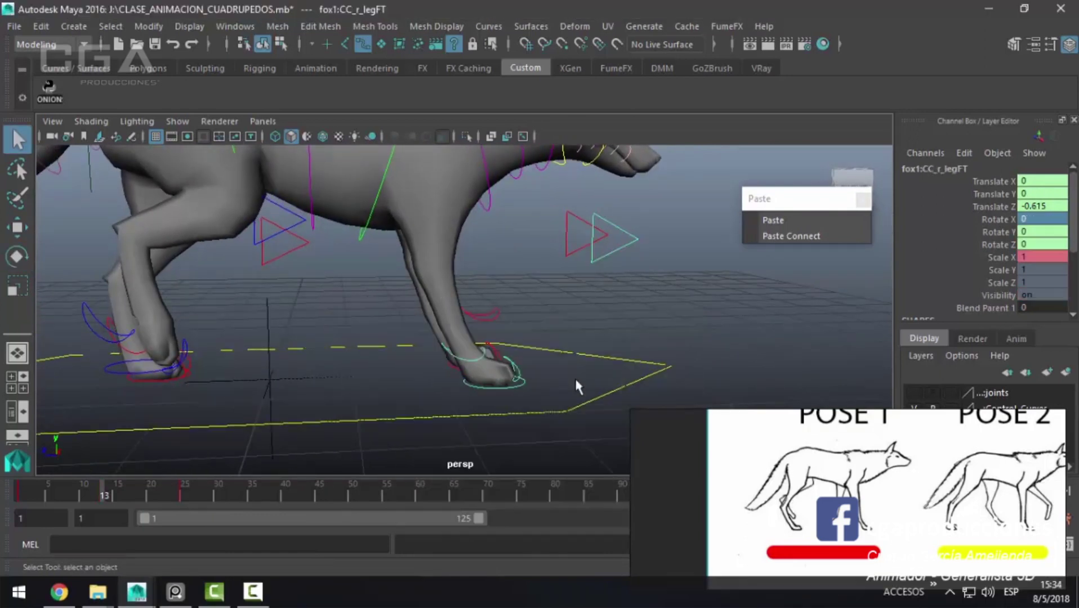
key(space)
key(space)
key(w)
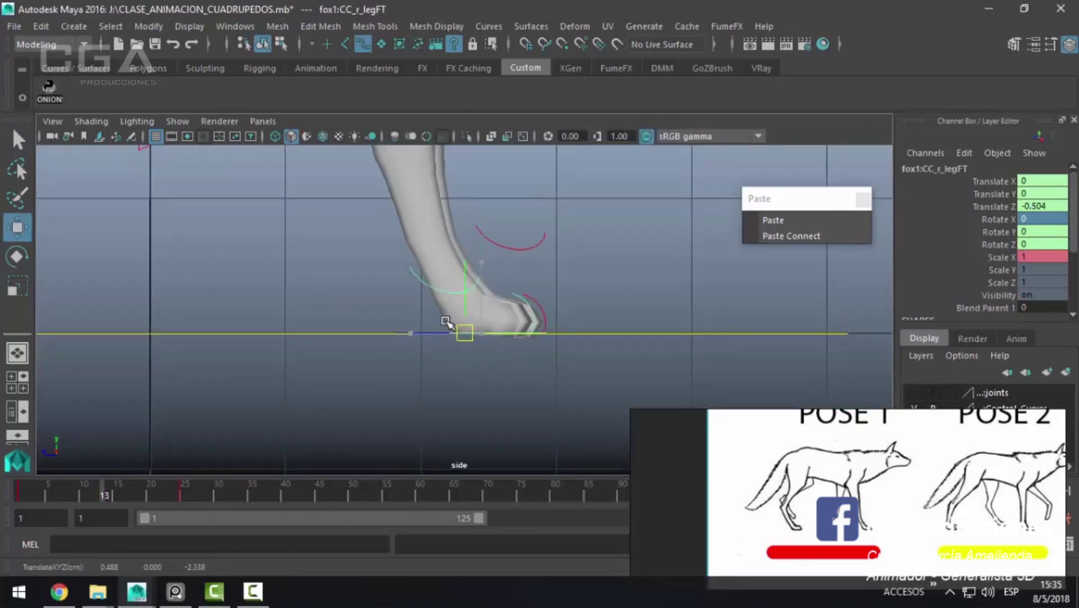
drag(474, 326, 362, 294)
scroll(366, 302, down, 3)
scroll(351, 305, up, 2)
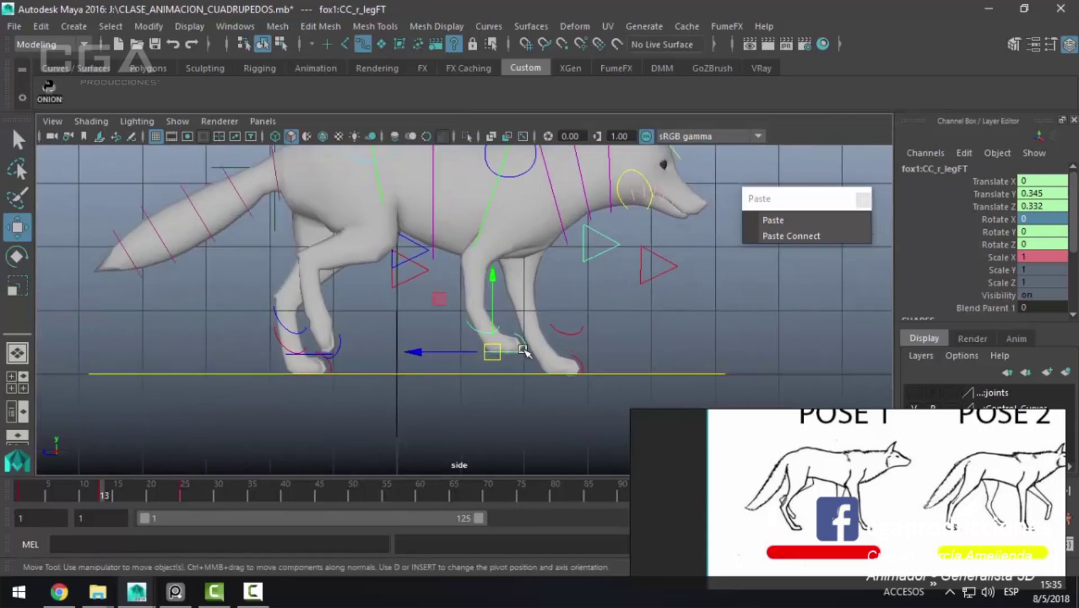
Step: Tilt the right front foot forward to Rotate X -32.2
key(e)
mouse_move(549, 294)
mouse_down()
mouse_move(562, 354)
mouse_move(561, 332)
mouse_up()
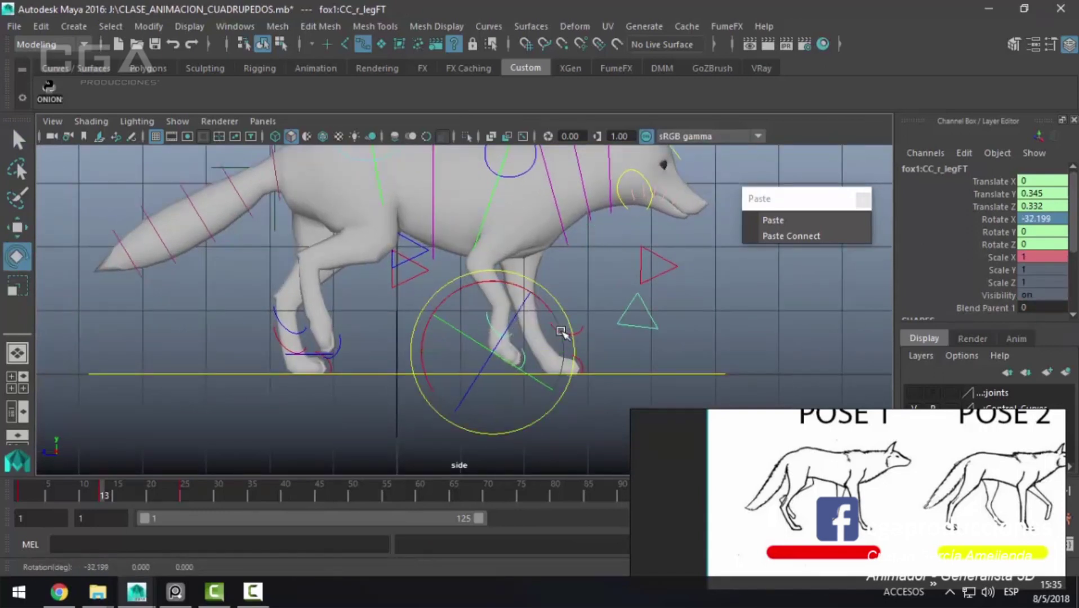
scroll(541, 316, up, 2)
scroll(528, 301, up, 2)
Step: Curl the right front toe cc_toelift_FT_r down to about -52.8
key(q)
click(509, 296)
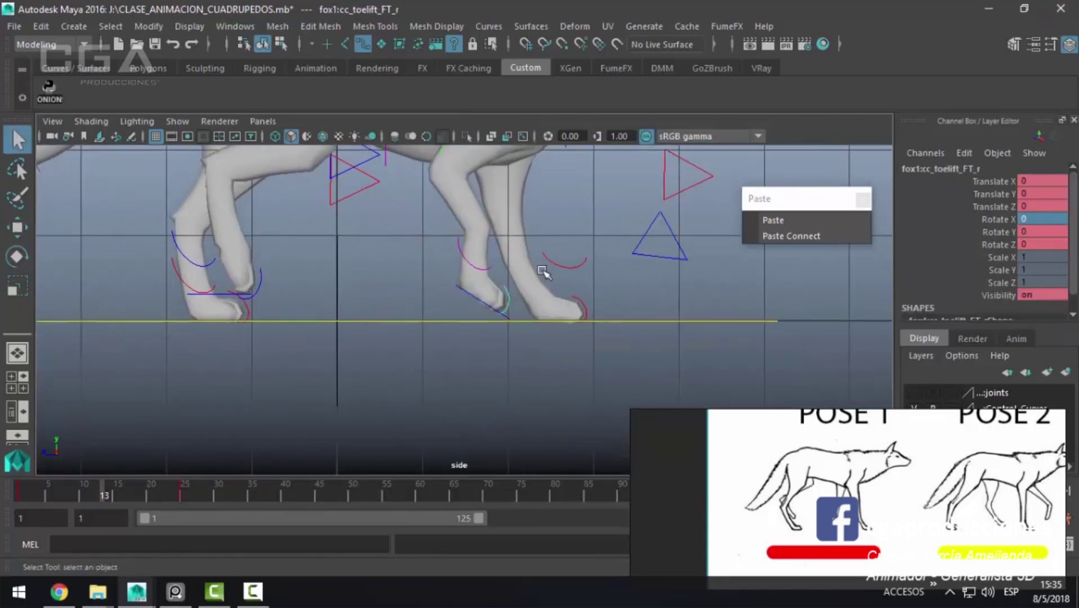
key(e)
drag(561, 259, 591, 337)
Step: Adjust the right front foot position to Translate Y 0.289, Z 0.749
key(q)
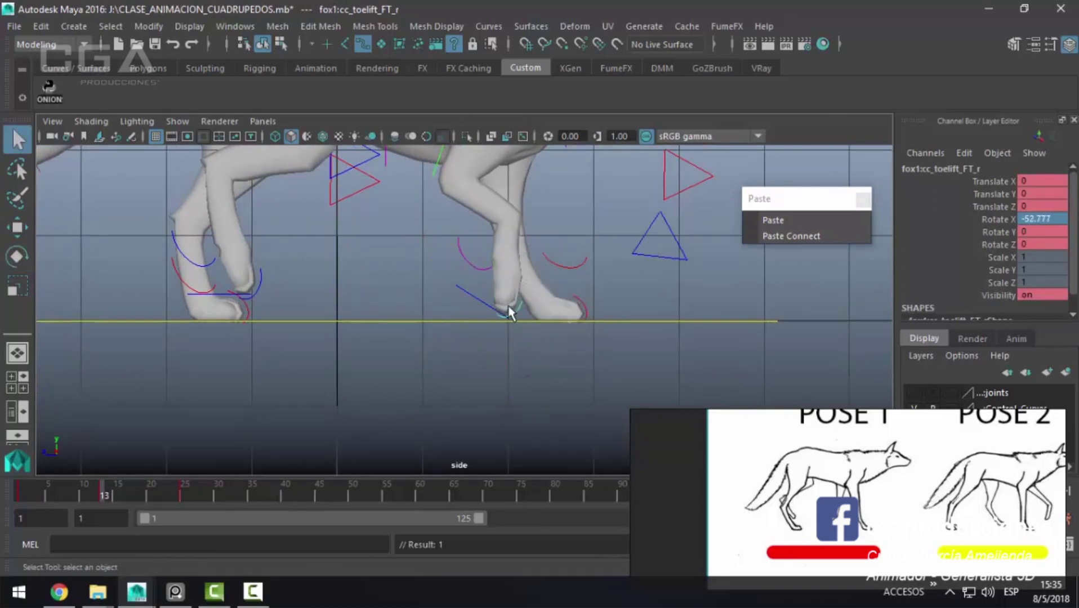
click(508, 308)
key(w)
mouse_move(468, 295)
mouse_down()
mouse_move(410, 294)
mouse_move(428, 298)
mouse_up()
mouse_move(429, 299)
alt+right_down()
mouse_move(389, 314)
mouse_move(229, 464)
alt+right_up()
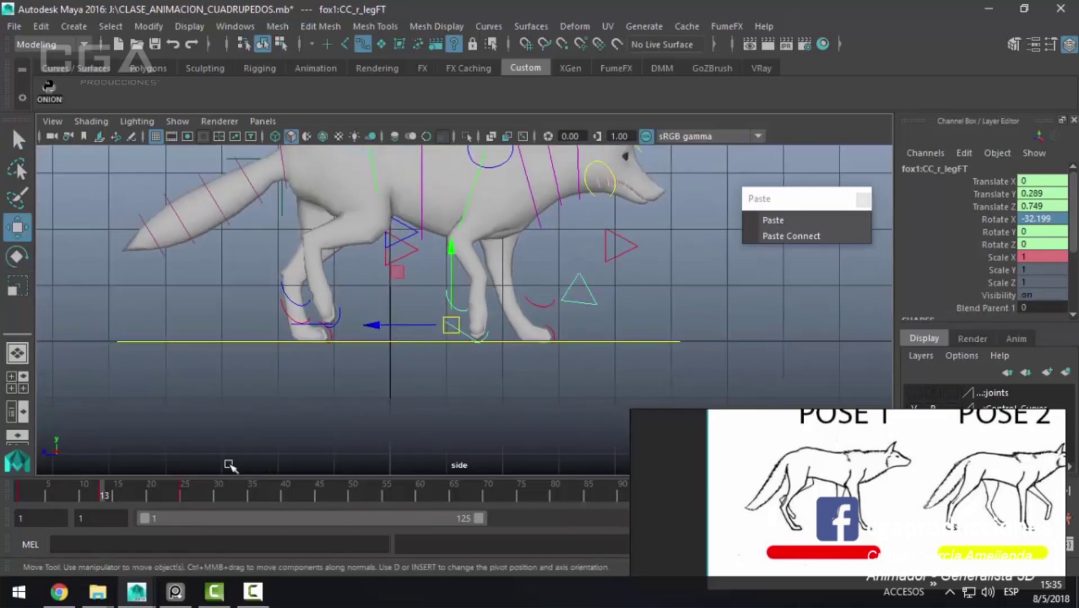
Step: Review the pose by scrubbing the timeline between frames 13, 19, 22 and 27
click(144, 488)
click(195, 491)
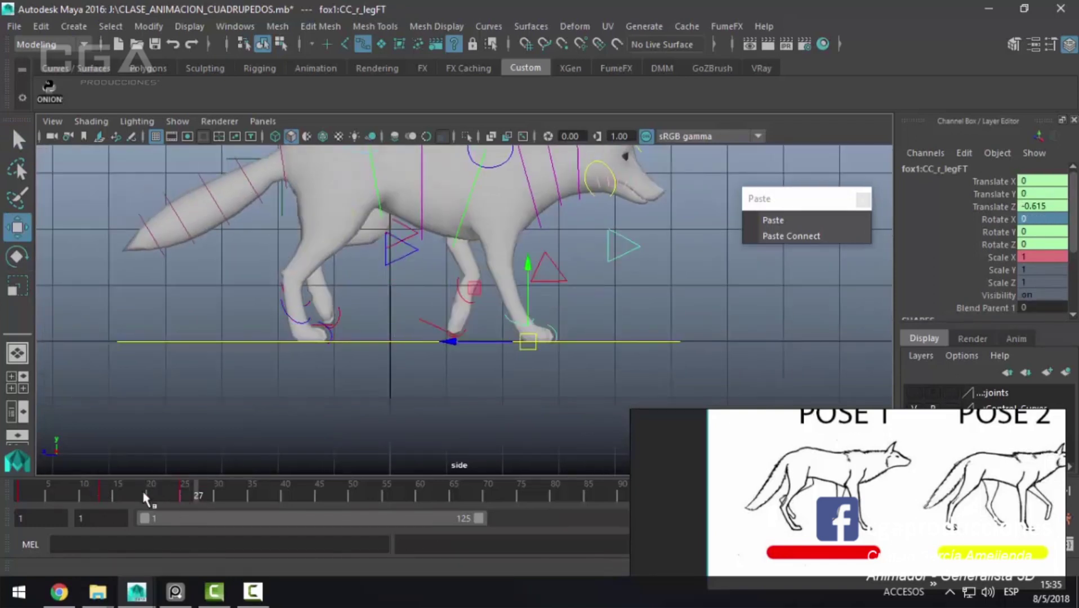
click(106, 492)
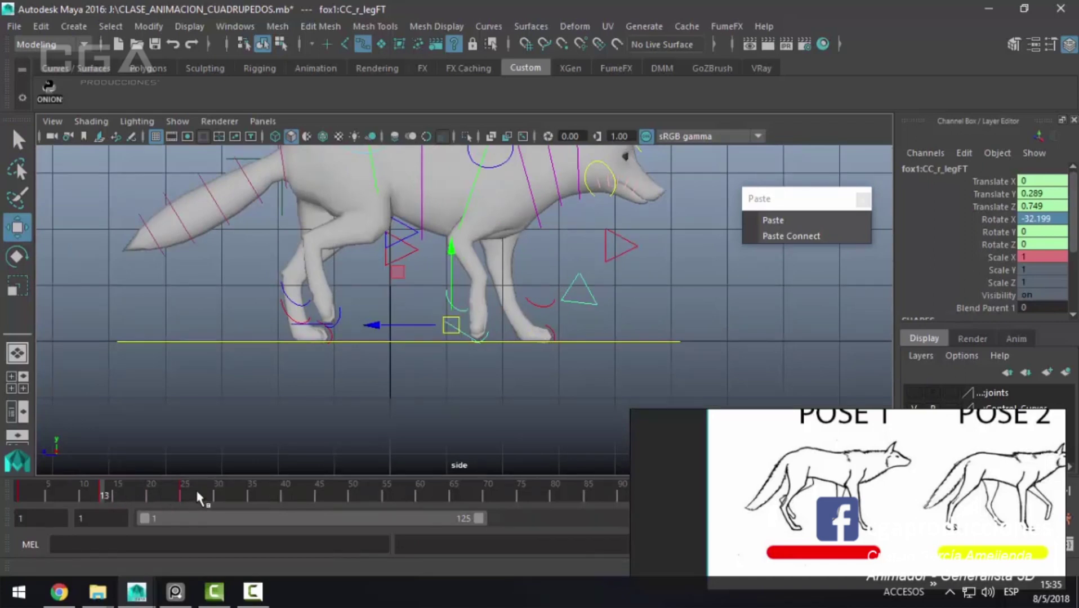
click(197, 494)
click(122, 491)
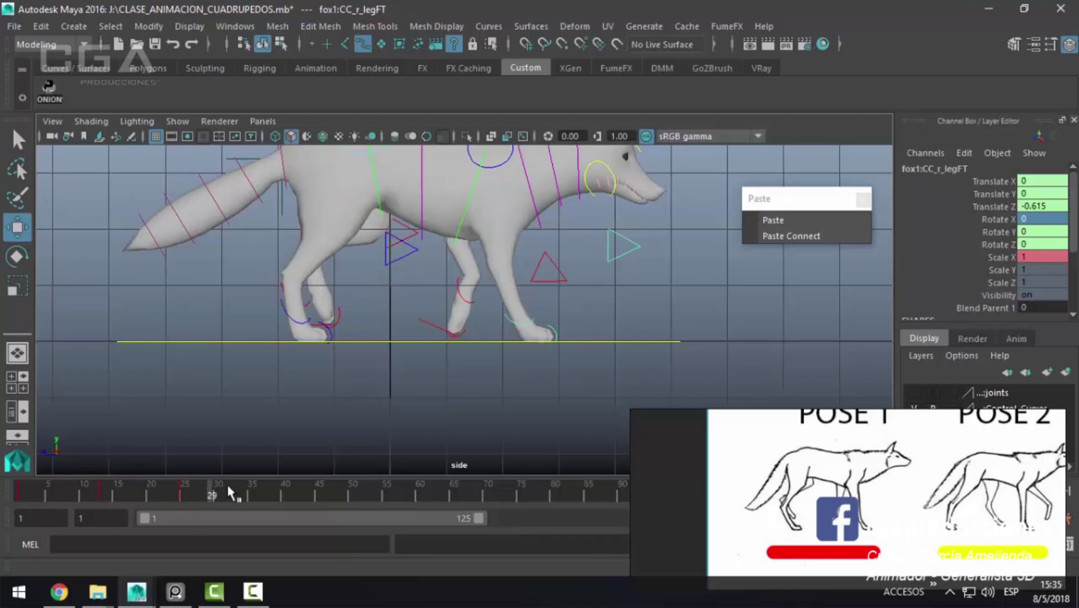
drag(122, 491, 184, 496)
Step: Slightly reposition the left front foot control
scroll(407, 299, up, 2)
key(q)
click(434, 329)
key(w)
drag(420, 325, 417, 328)
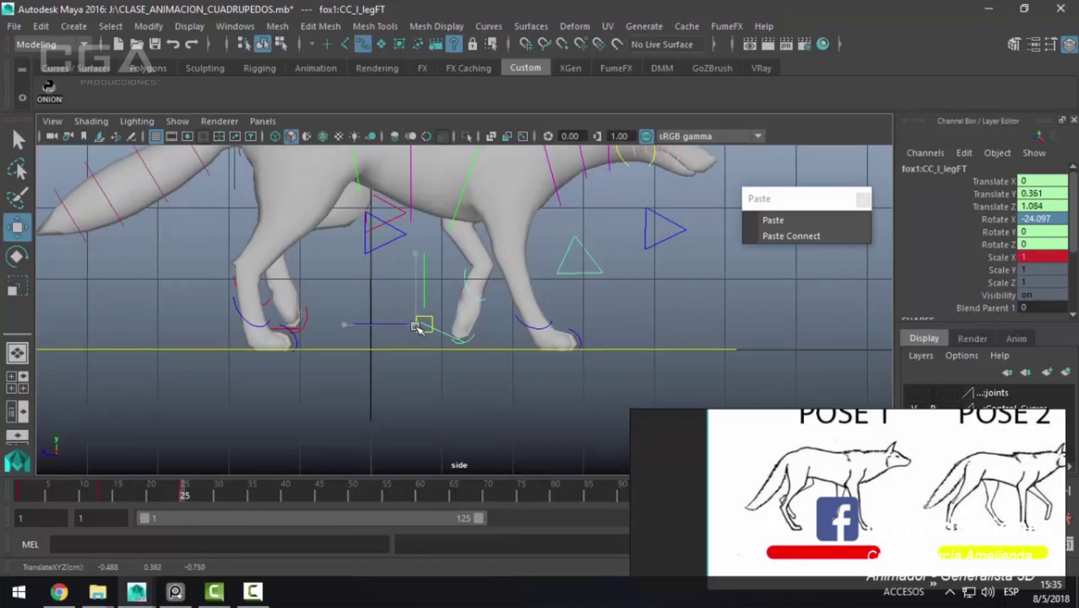
Step: Copy the left front leg's frame 25 key and paste it onto frame 1
right_click(187, 495)
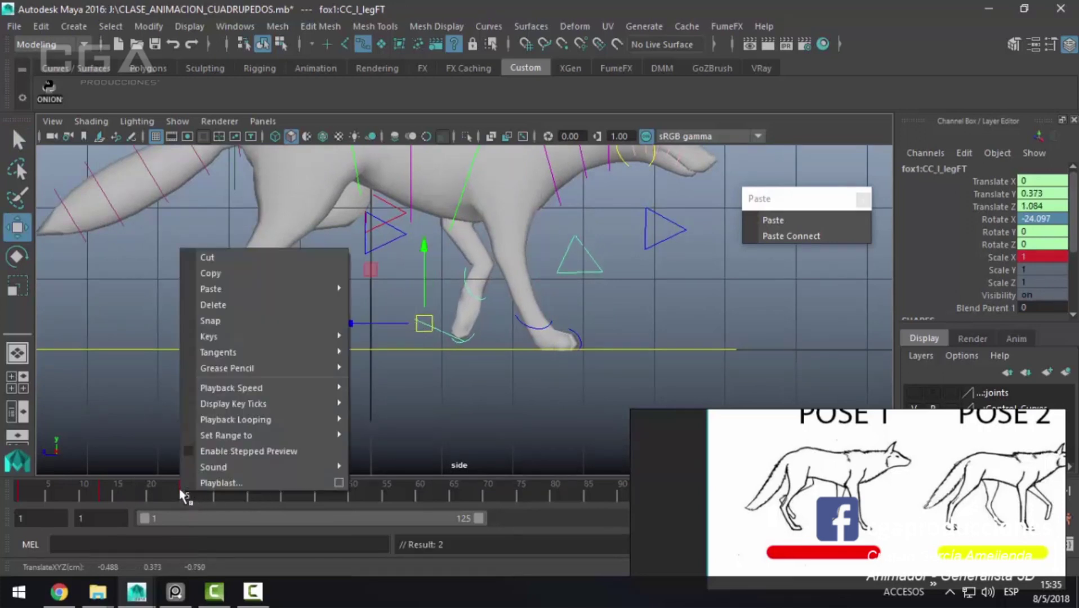
click(226, 270)
click(20, 496)
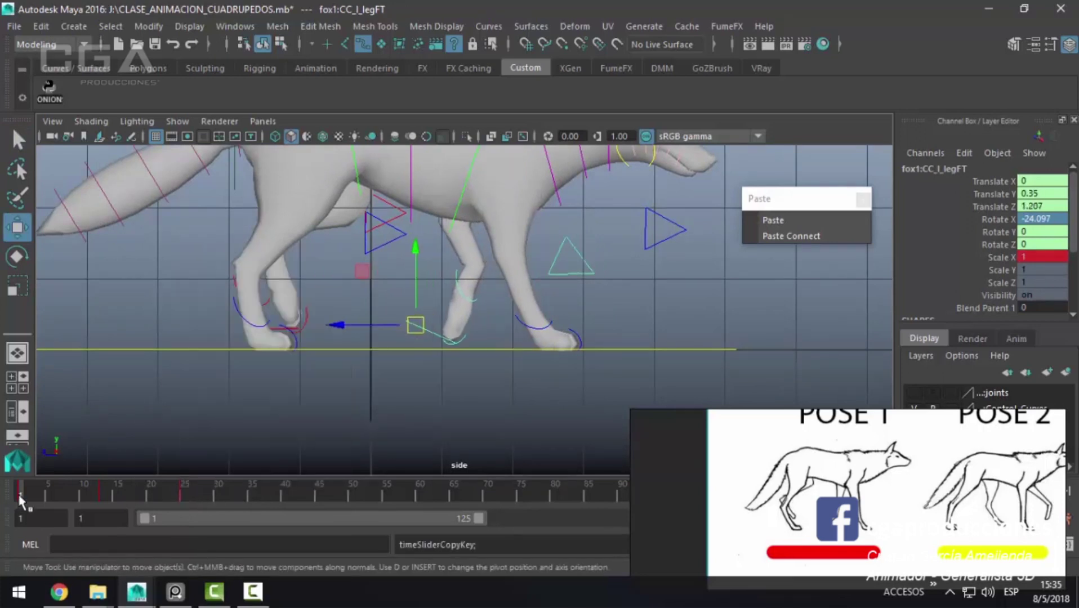
click(786, 221)
Step: Play the walk cycle to check the loop, then deselect the control
key(alt+v)
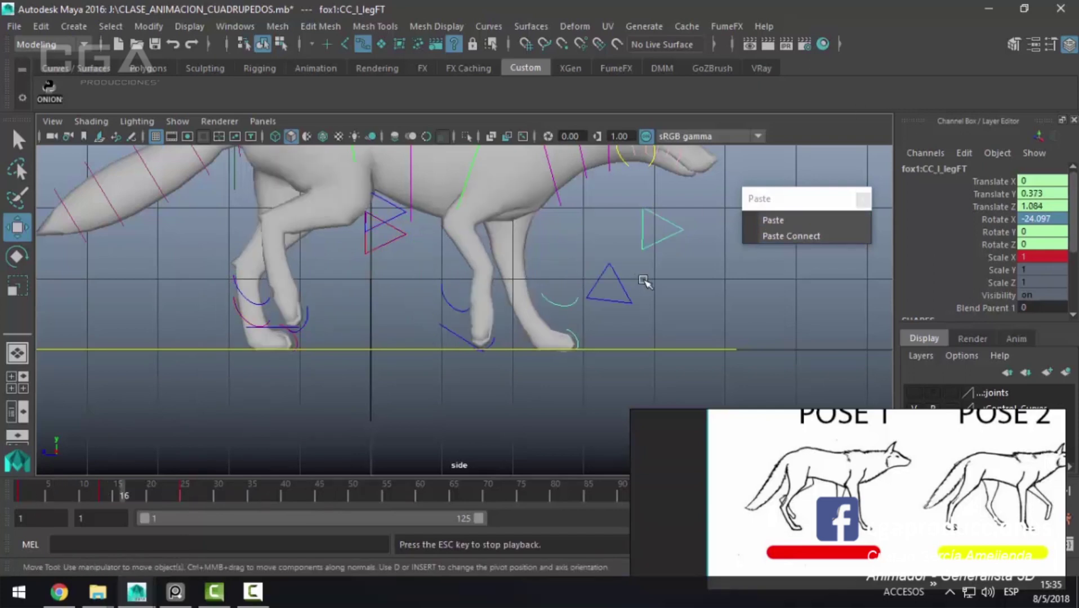
click(189, 484)
click(376, 361)
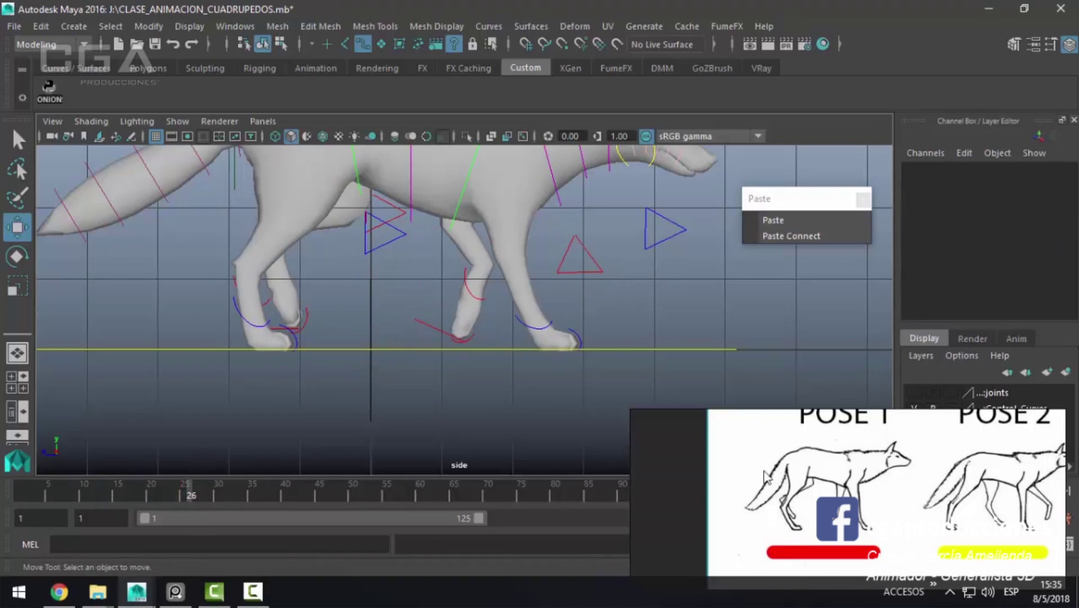
click(889, 533)
scroll(889, 533, up, 2)
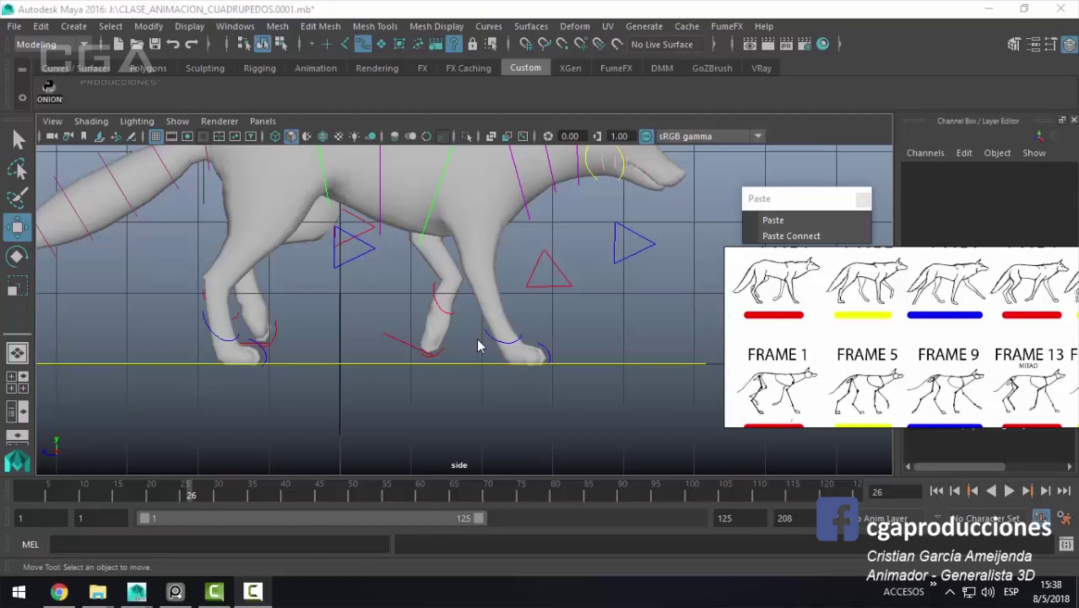
Step: Zoom in on the wolf's legs and enlarge the POSE 1 and POSE 2 reference drawings
scroll(330, 205, up, 2)
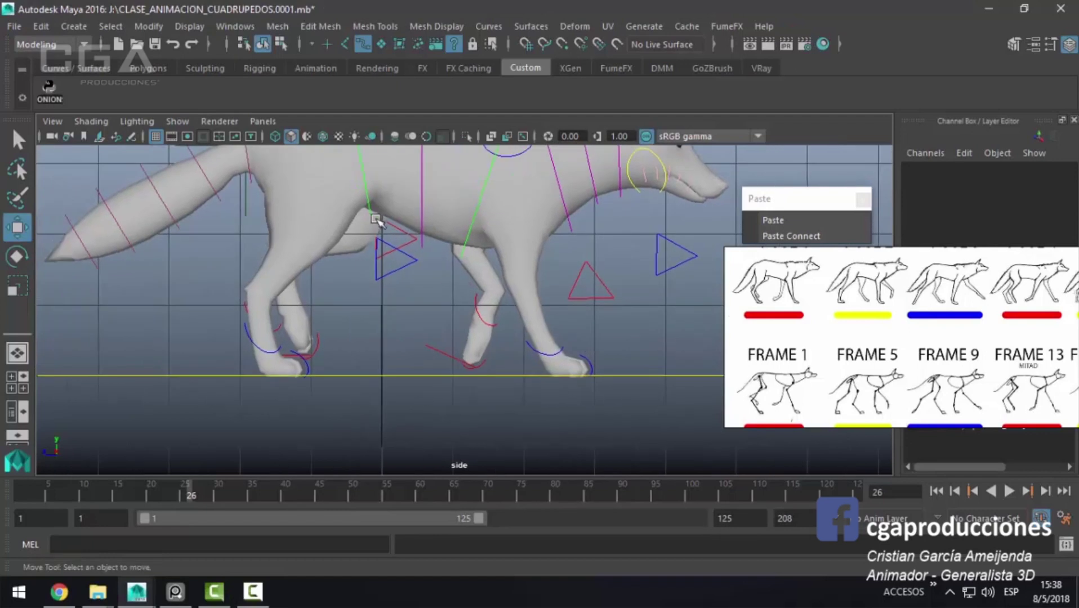
scroll(394, 315, up, 1)
scroll(429, 365, up, 1)
scroll(933, 304, up, 2)
scroll(942, 380, up, 1)
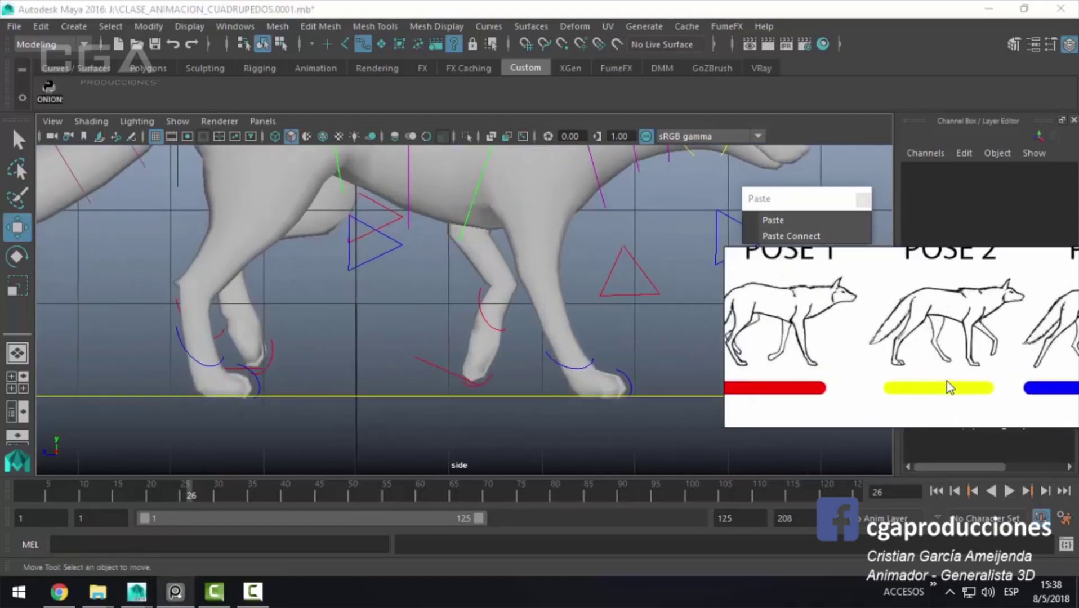
scroll(947, 381, up, 1)
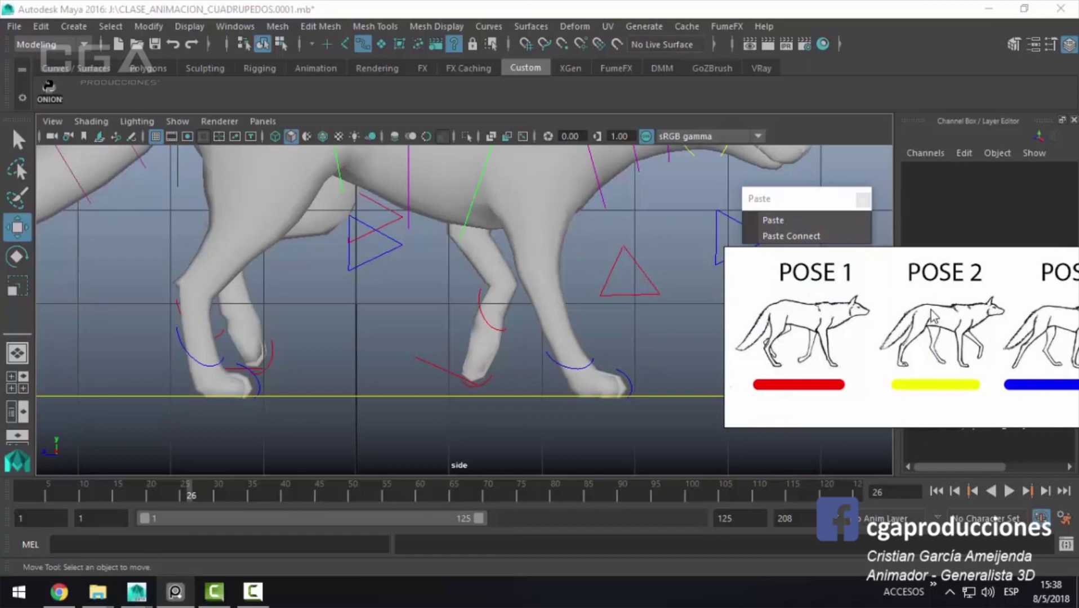
scroll(951, 338, up, 1)
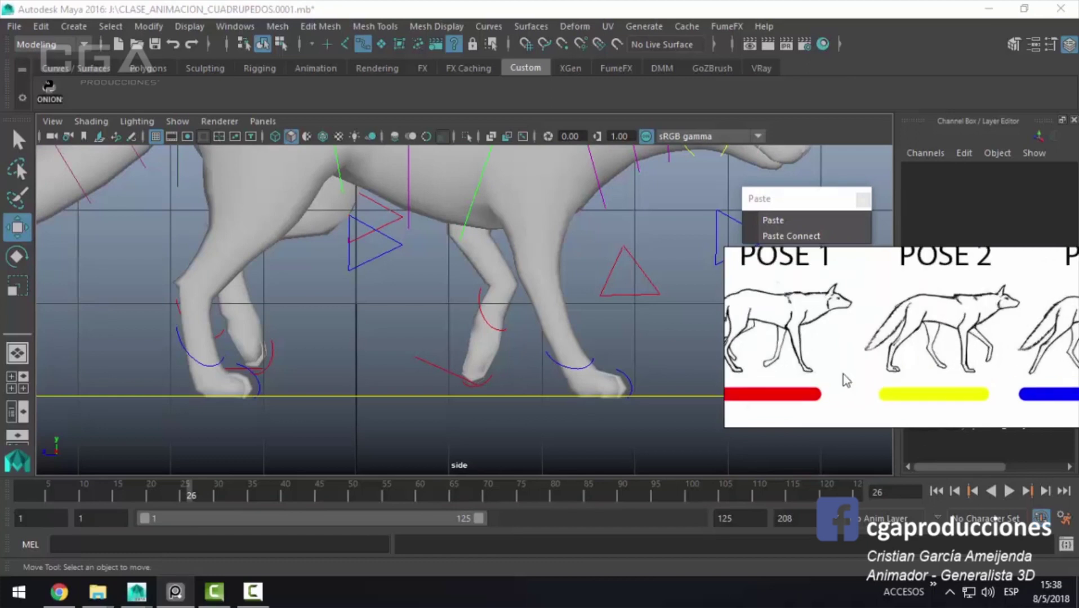
scroll(845, 381, up, 1)
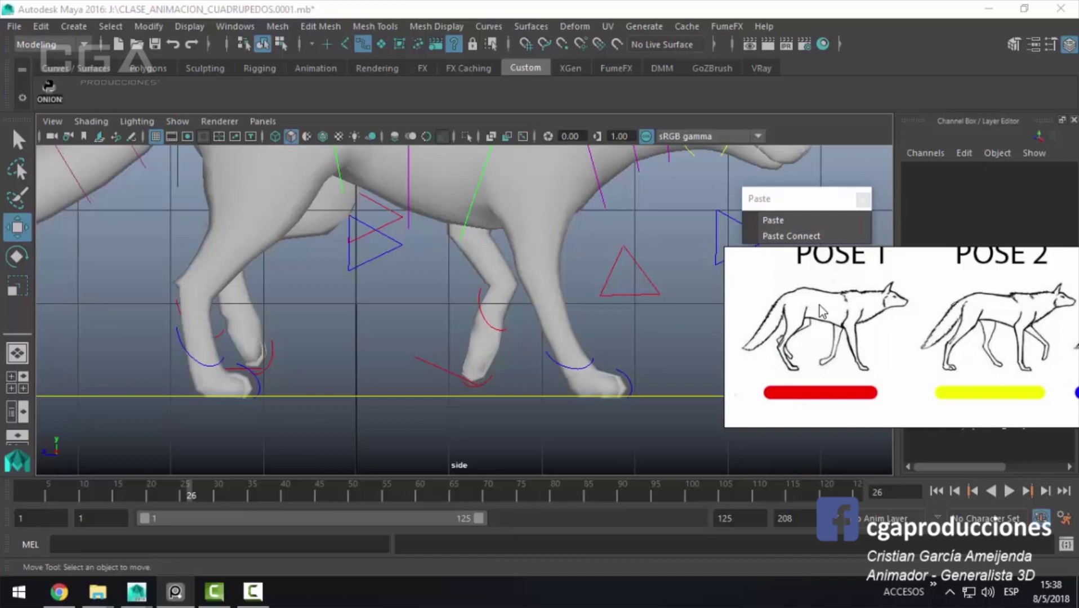
Step: Frame the legs and shift the reference image to show the FRAME 1, 5 and 9 poses
alt+middle_drag(371, 368, 566, 258)
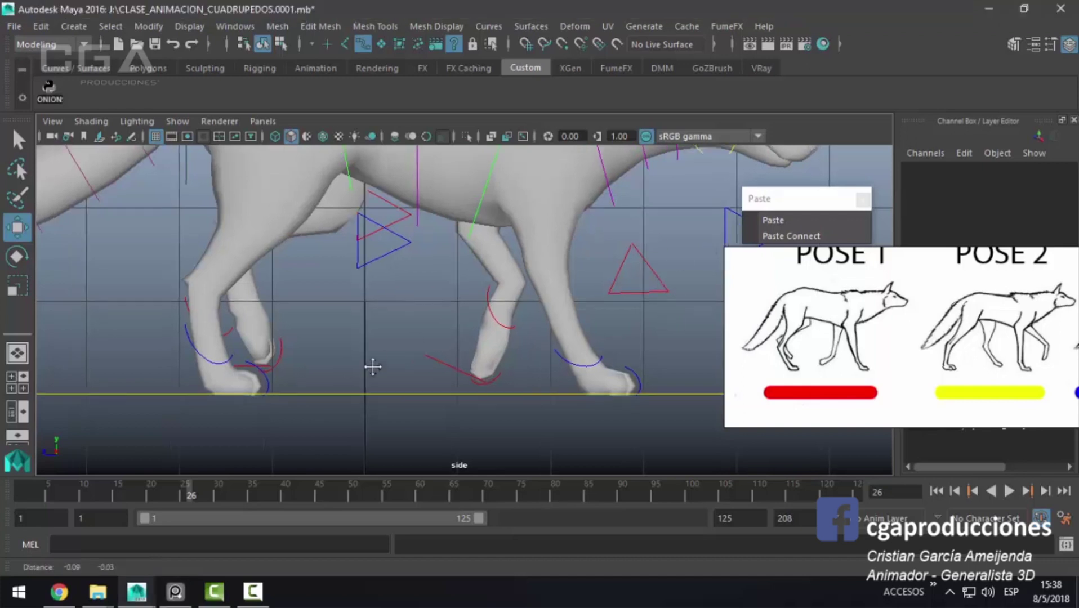
alt+middle_drag(686, 335, 689, 335)
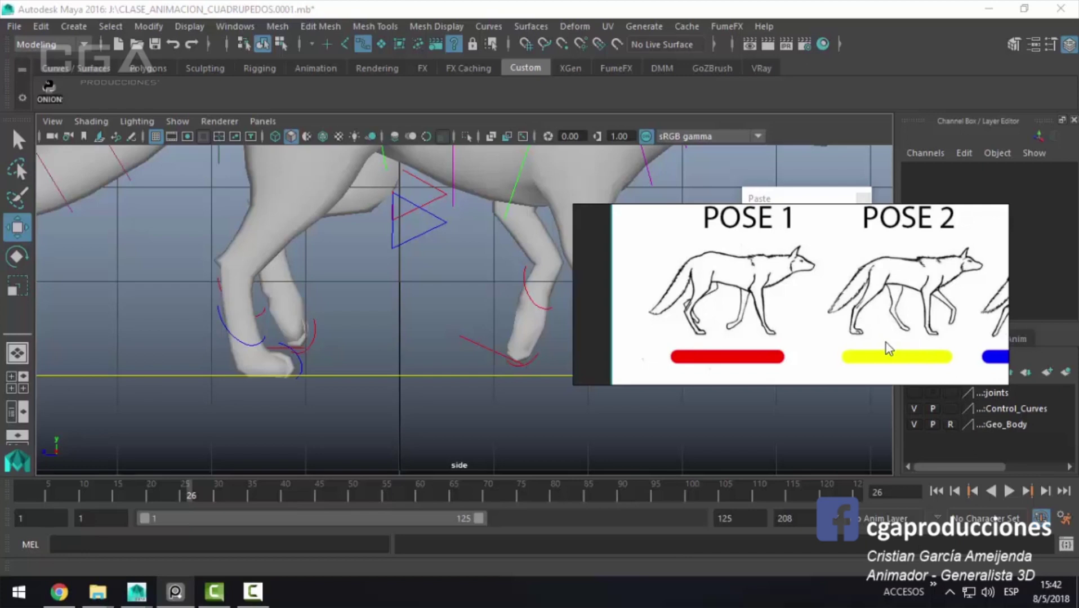
drag(837, 331, 740, 209)
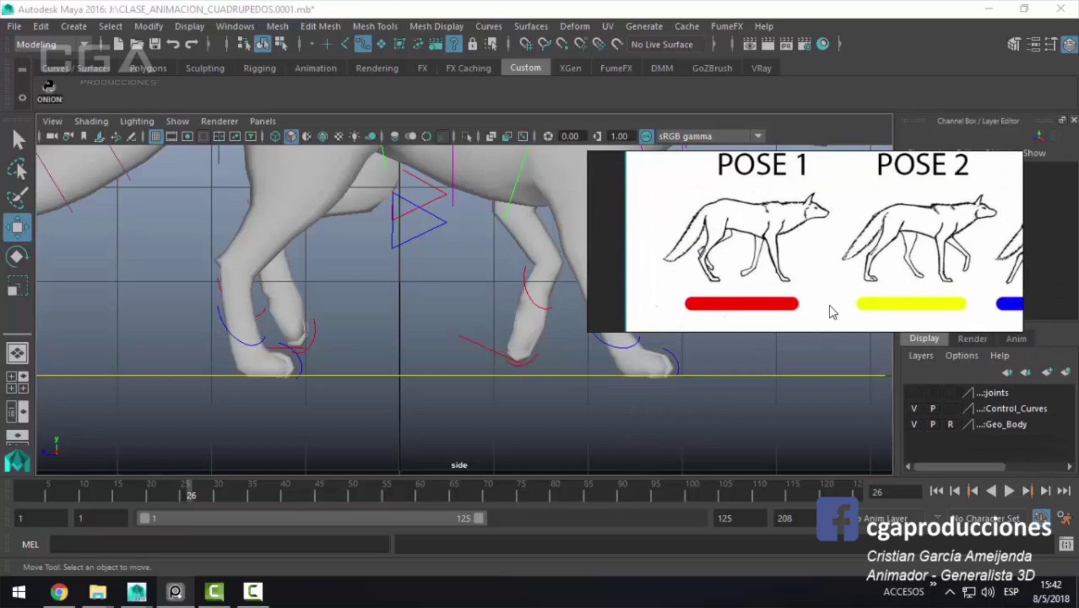
scroll(829, 306, down, 3)
middle_drag(830, 306, 793, 233)
Step: Play from frame 1, stop at frame 5, and move the left back foot forward
click(15, 498)
key(alt+v)
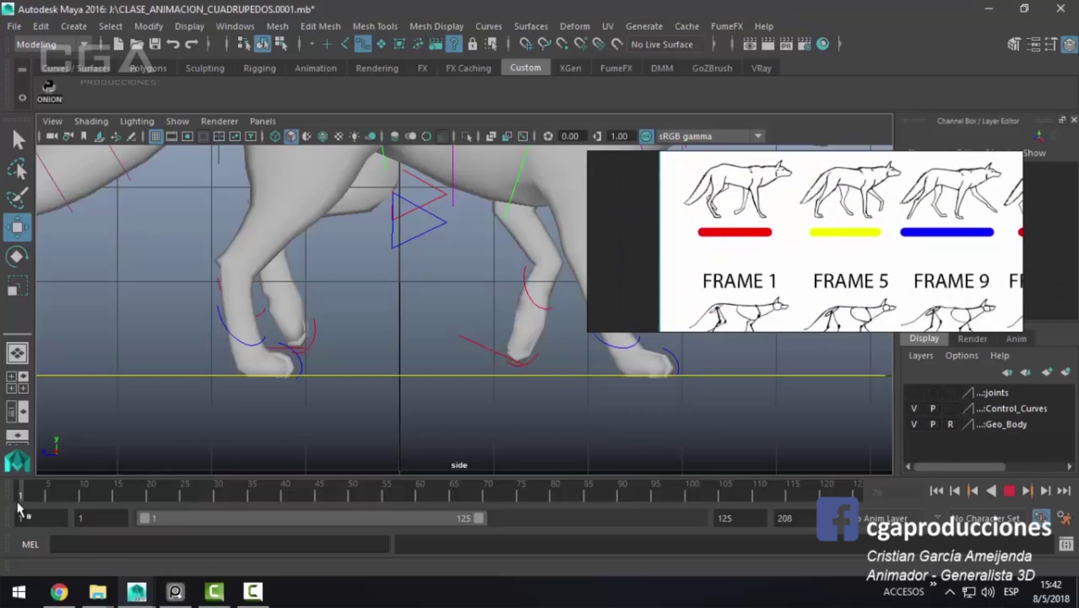
key(alt+v)
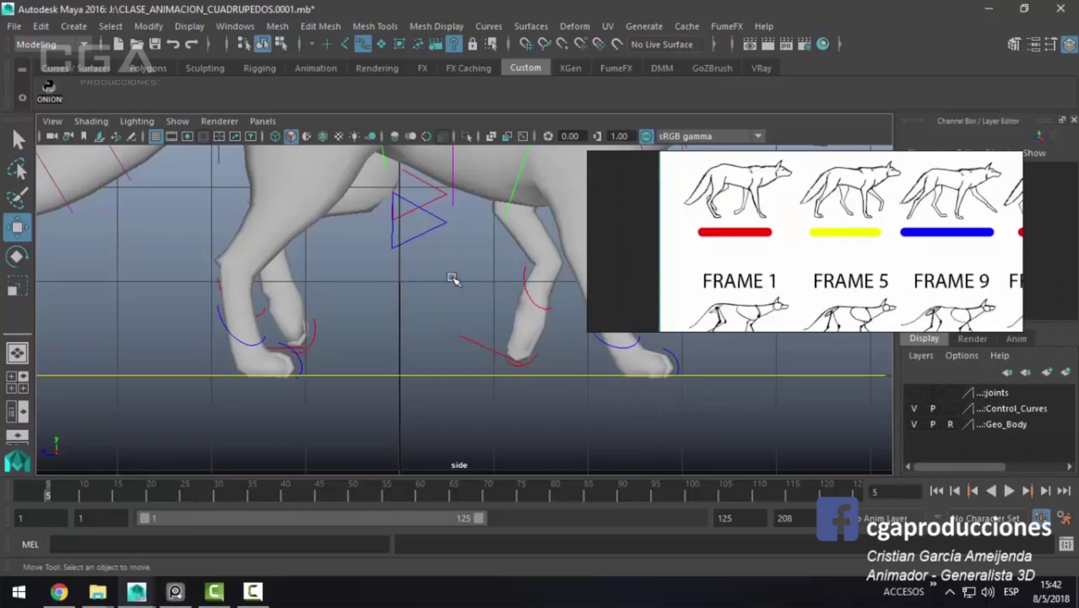
scroll(381, 385, up, 3)
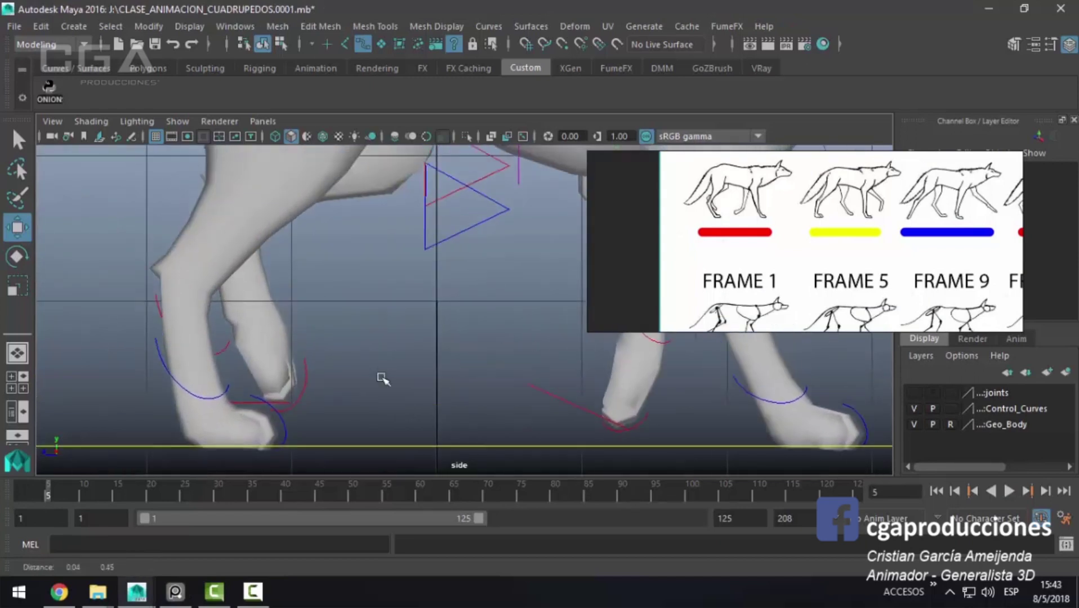
click(237, 414)
scroll(338, 373, down, 2)
scroll(357, 368, down, 2)
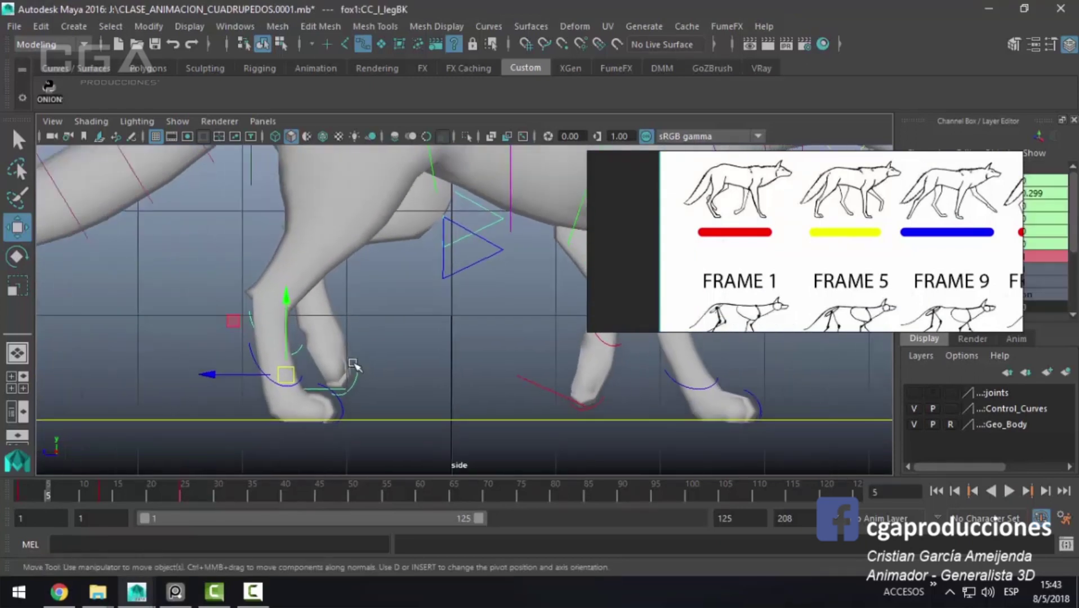
mouse_move(282, 376)
mouse_down()
mouse_move(311, 378)
mouse_move(375, 414)
mouse_up()
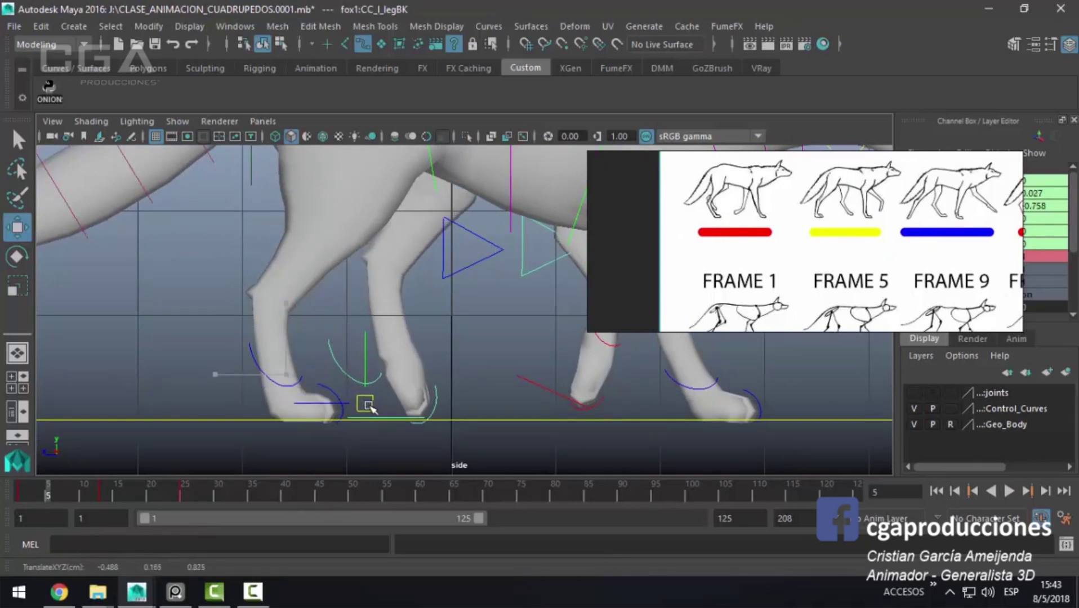
Step: Curl the left back toe by rotating cc_toelift_BK_l
key(q)
key(w)
click(444, 411)
key(e)
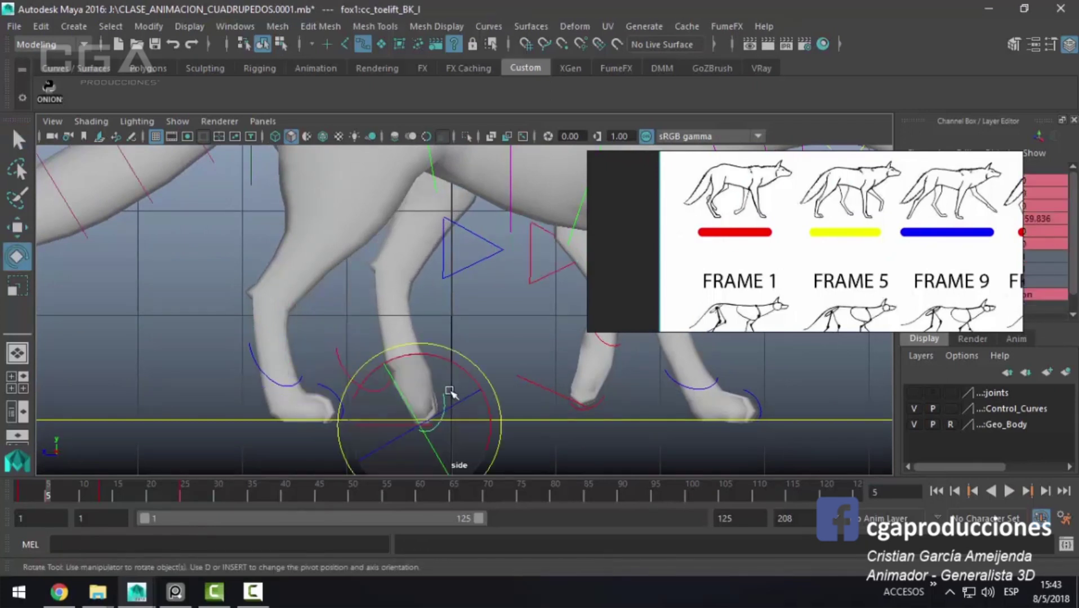
drag(437, 342, 382, 361)
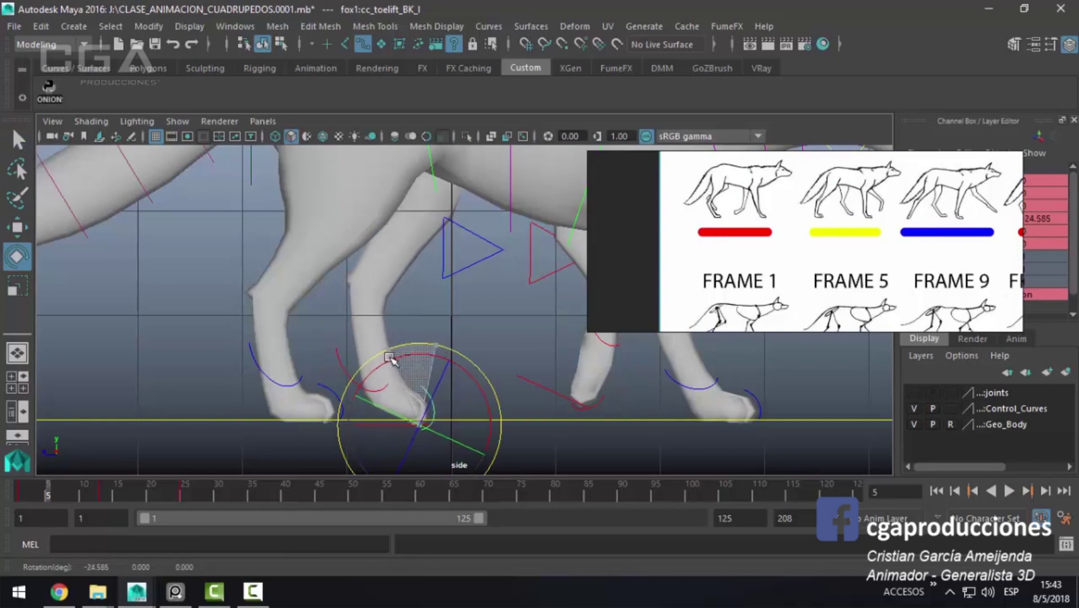
Step: Refine the left back foot's passing position and key it at frame 5
key(q)
click(377, 423)
key(w)
drag(373, 414, 407, 410)
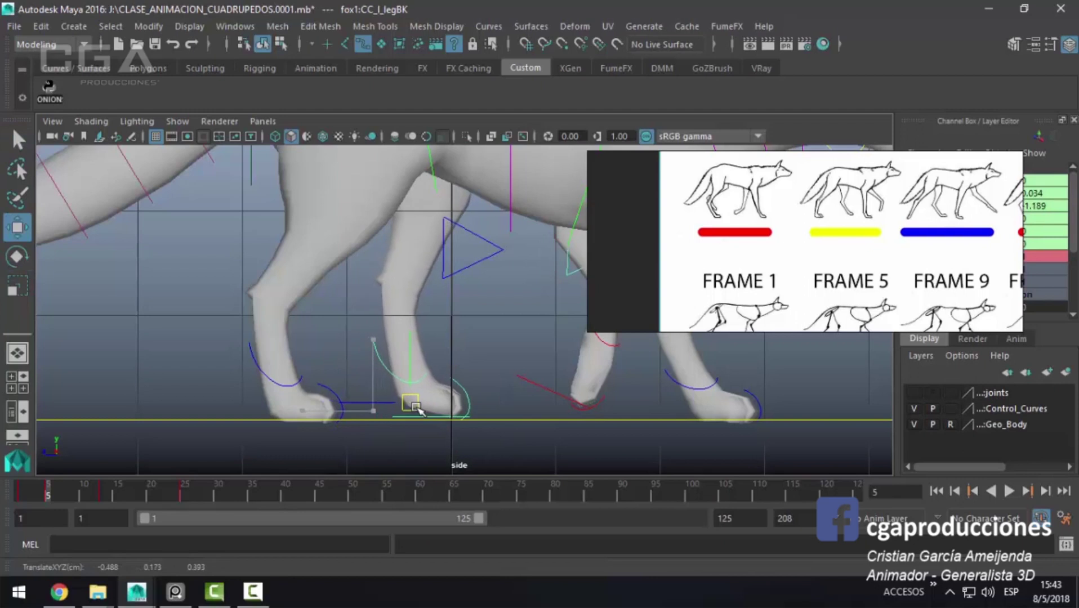
drag(407, 410, 415, 410)
key(s)
mouse_move(51, 496)
mouse_down()
mouse_move(56, 507)
mouse_move(48, 495)
mouse_up()
drag(391, 397, 221, 423)
Step: Slide the right back foot CC_r_legBK backward
alt+middle_drag(221, 423, 337, 399)
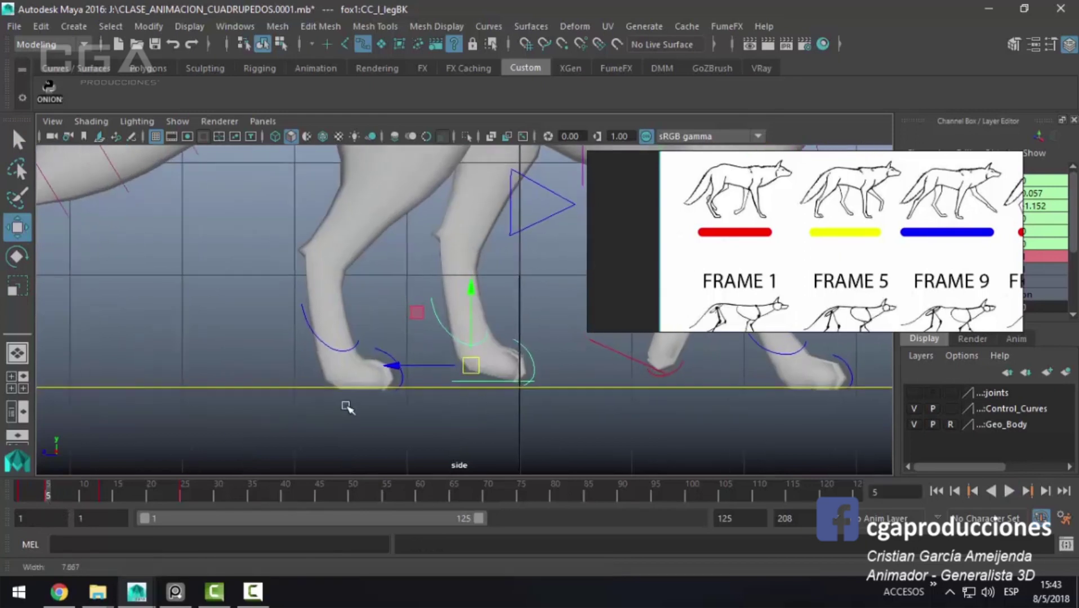
click(319, 390)
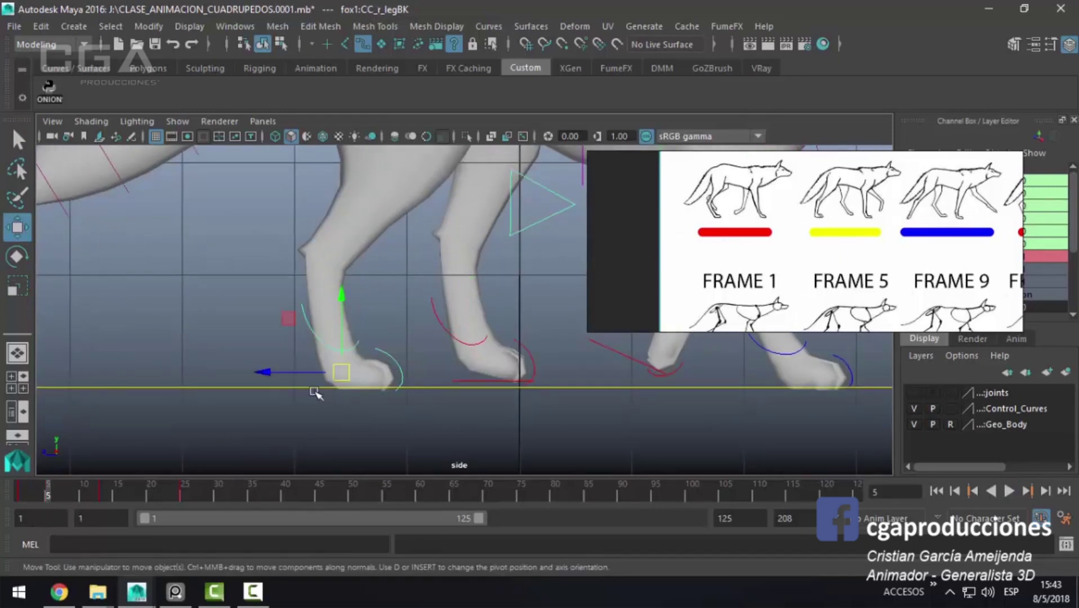
mouse_move(260, 373)
mouse_down()
mouse_move(217, 368)
mouse_move(260, 364)
mouse_move(243, 356)
mouse_up()
drag(238, 356, 221, 367)
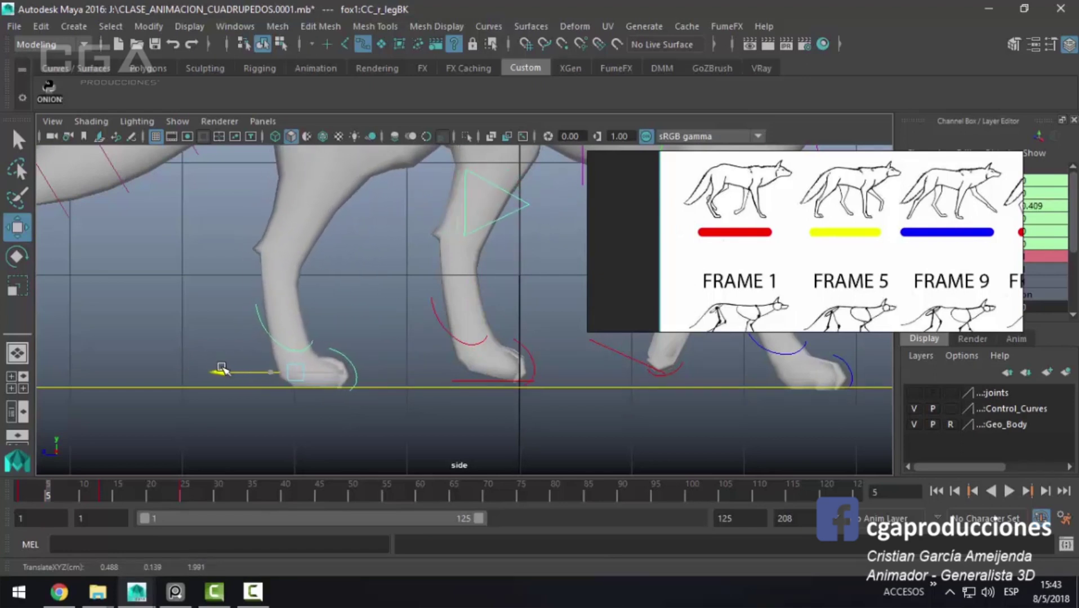
scroll(354, 337, down, 3)
scroll(392, 393, up, 1)
scroll(353, 385, down, 1)
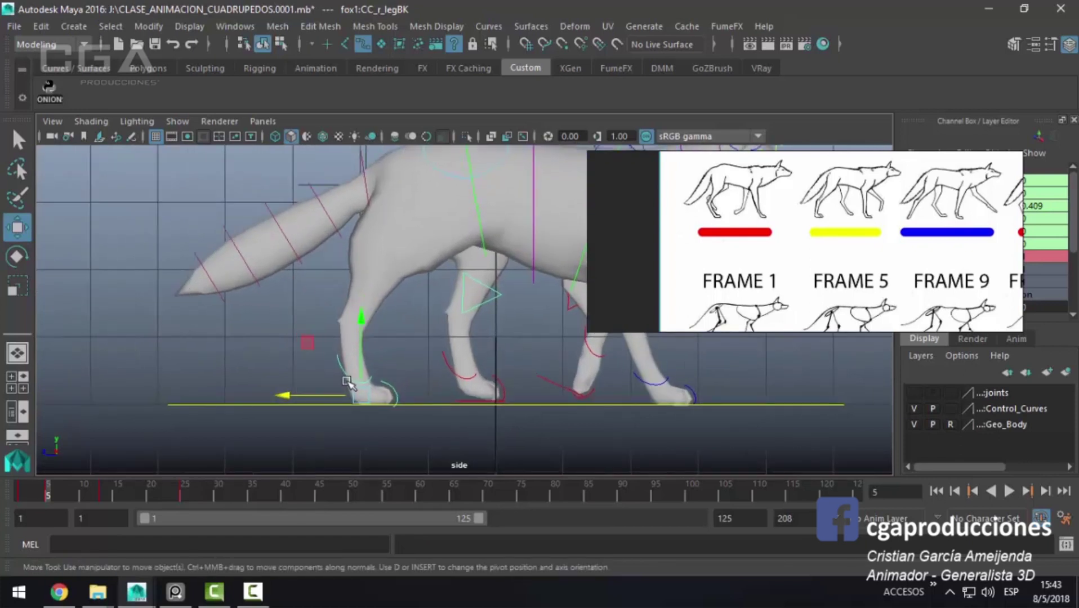
drag(284, 394, 286, 394)
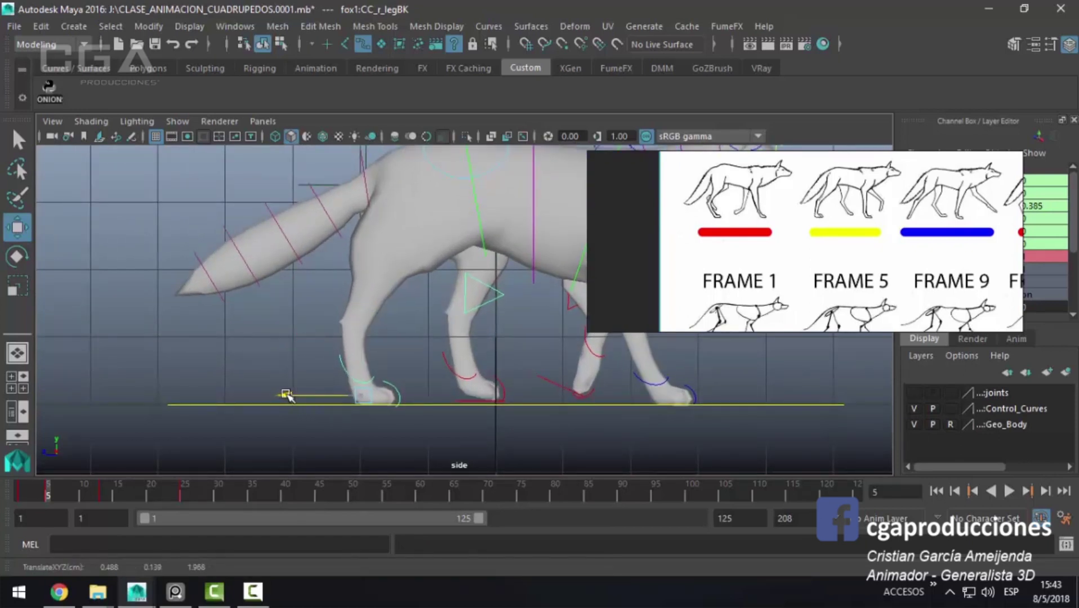
Step: Push the right back foot further back to about Translate Z 2.316 and key it
key(alt+v)
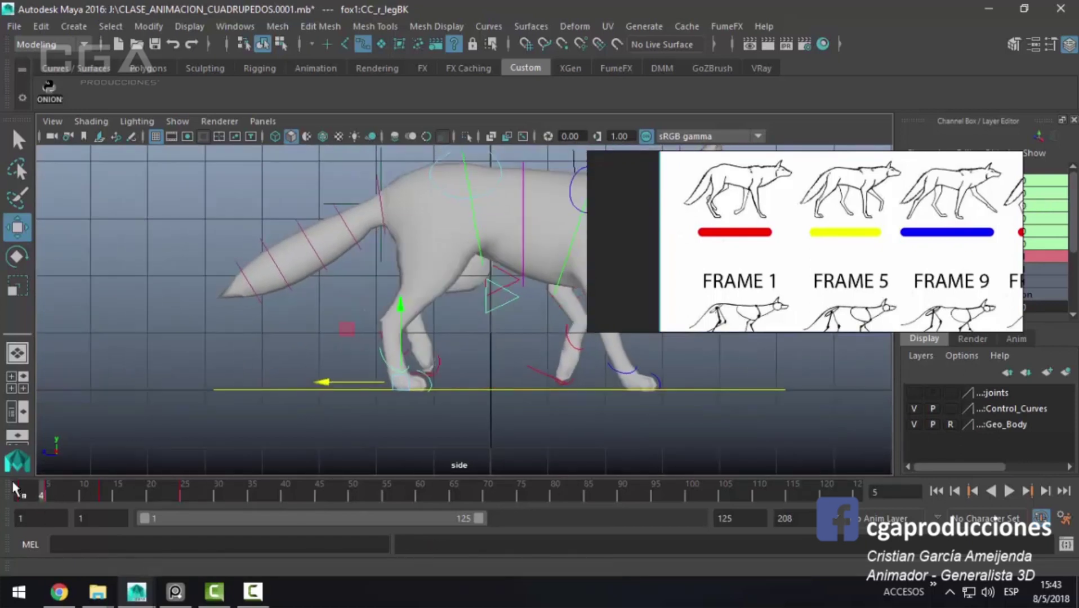
drag(45, 487, 56, 490)
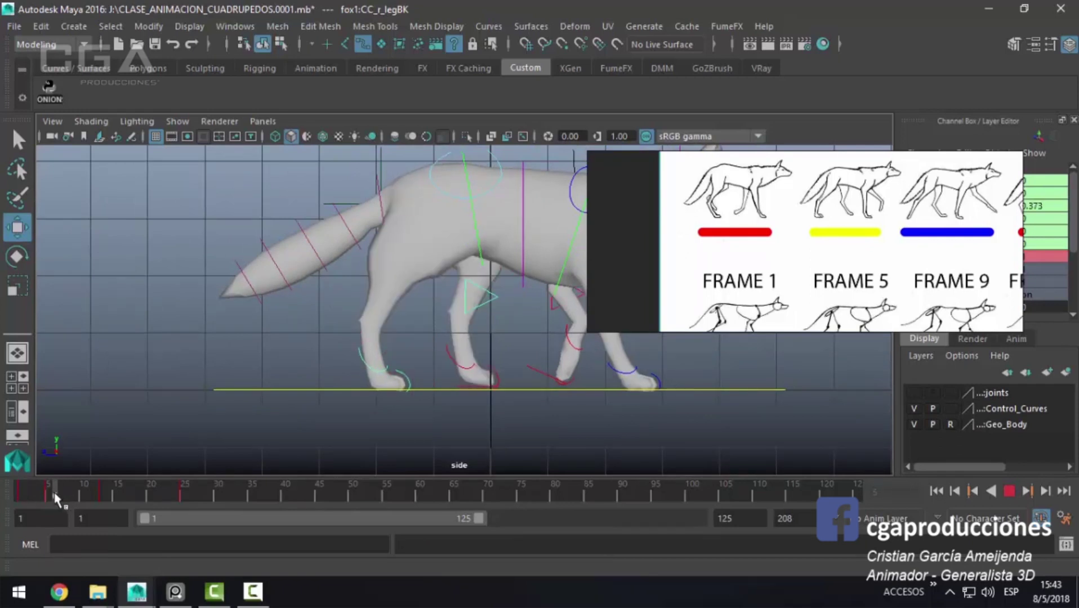
drag(295, 383, 278, 388)
key(s)
drag(43, 490, 48, 491)
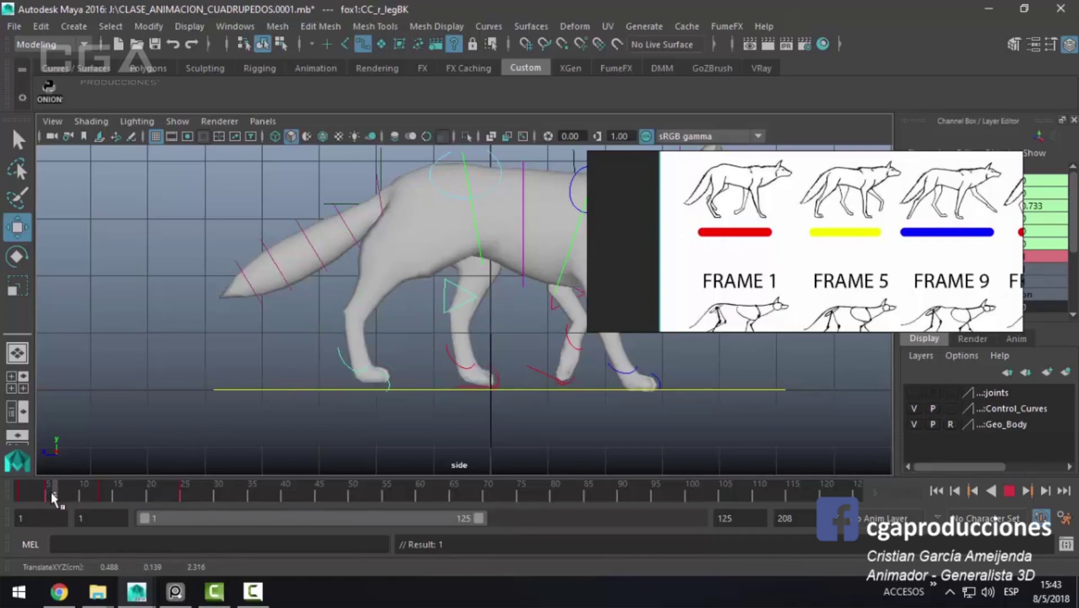
scroll(224, 399, up, 2)
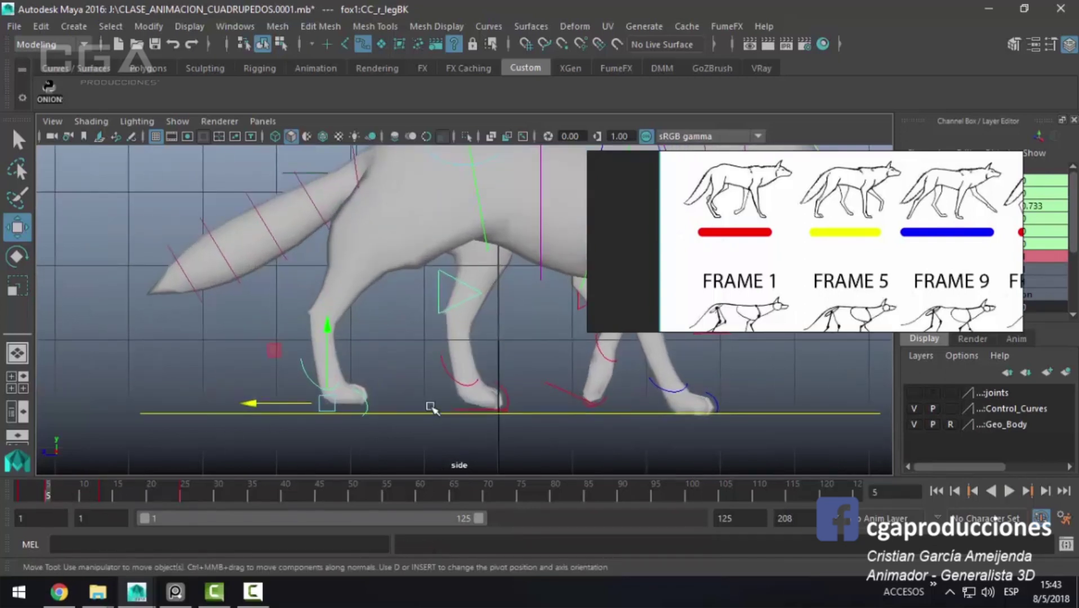
scroll(282, 390, up, 2)
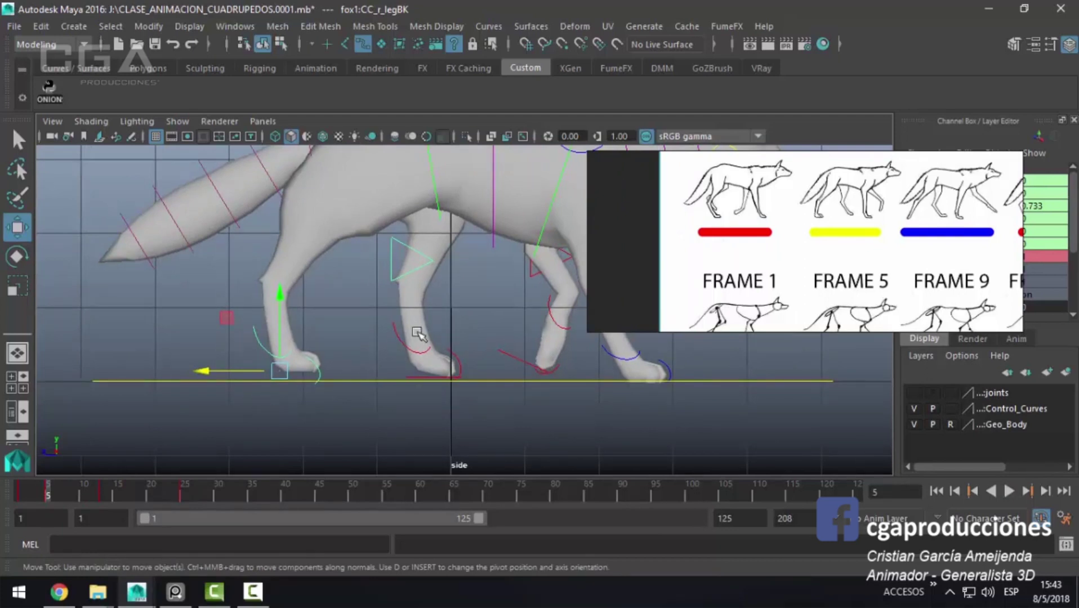
alt+middle_drag(248, 403, 79, 391)
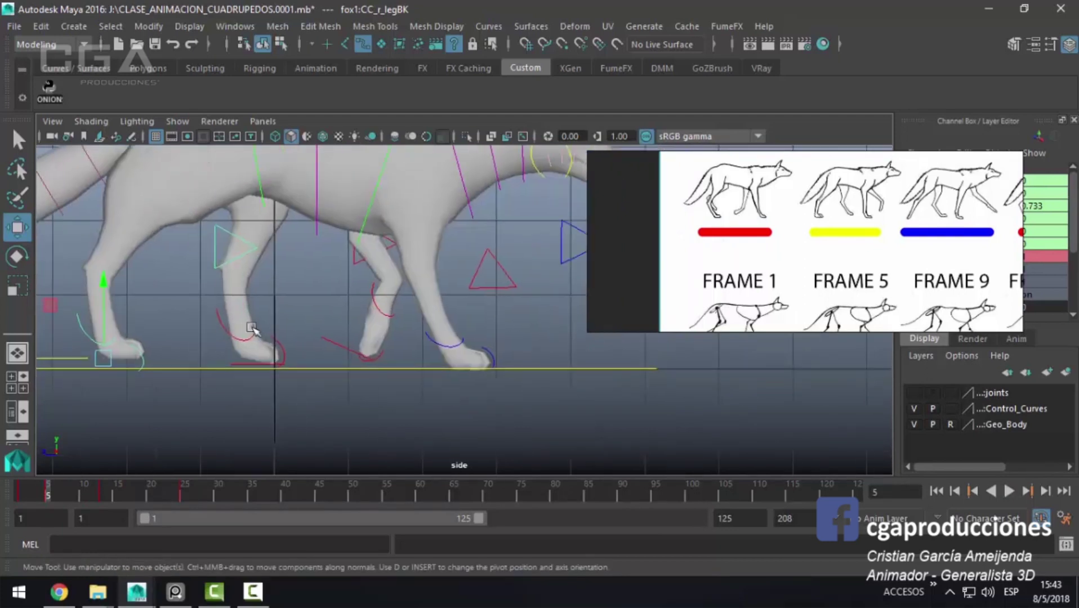
click(338, 353)
Step: Move the left front foot forward, lift and flex the leg, and key both poses
drag(334, 345, 468, 338)
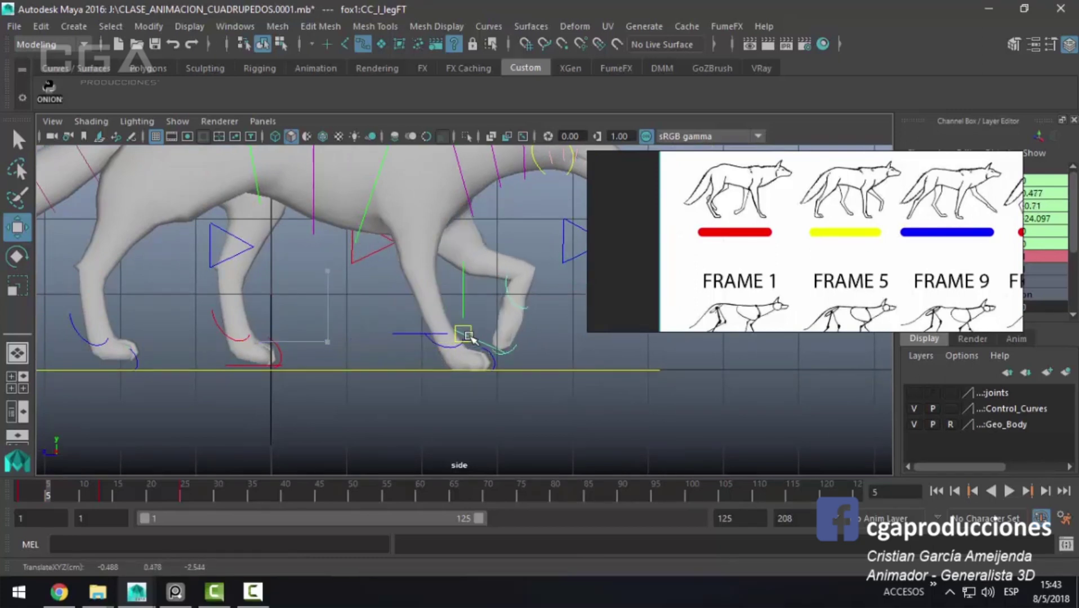
key(s)
key(e)
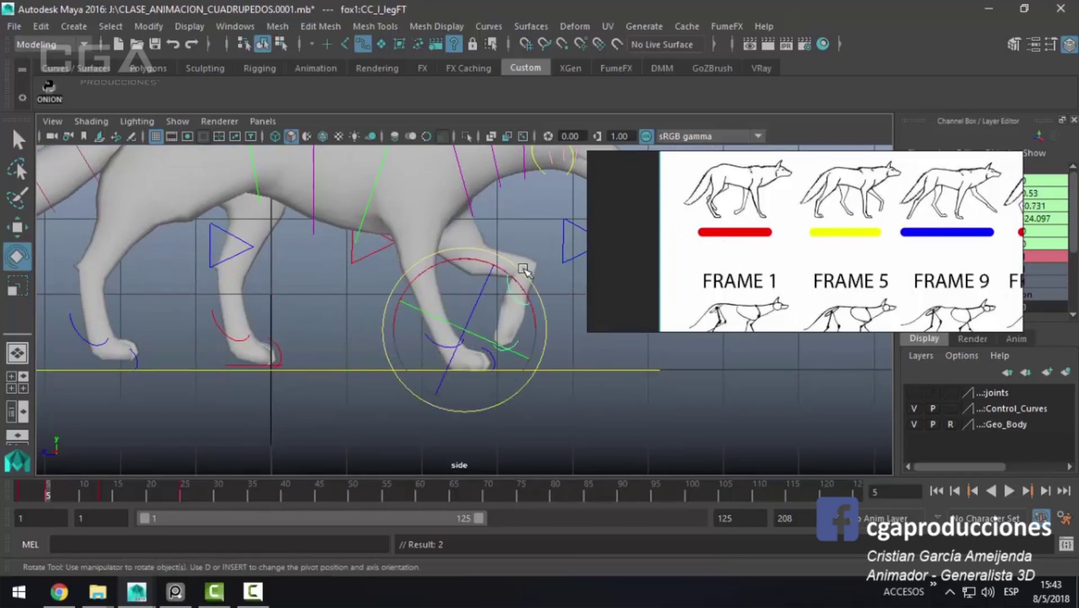
drag(524, 270, 507, 308)
key(s)
key(w)
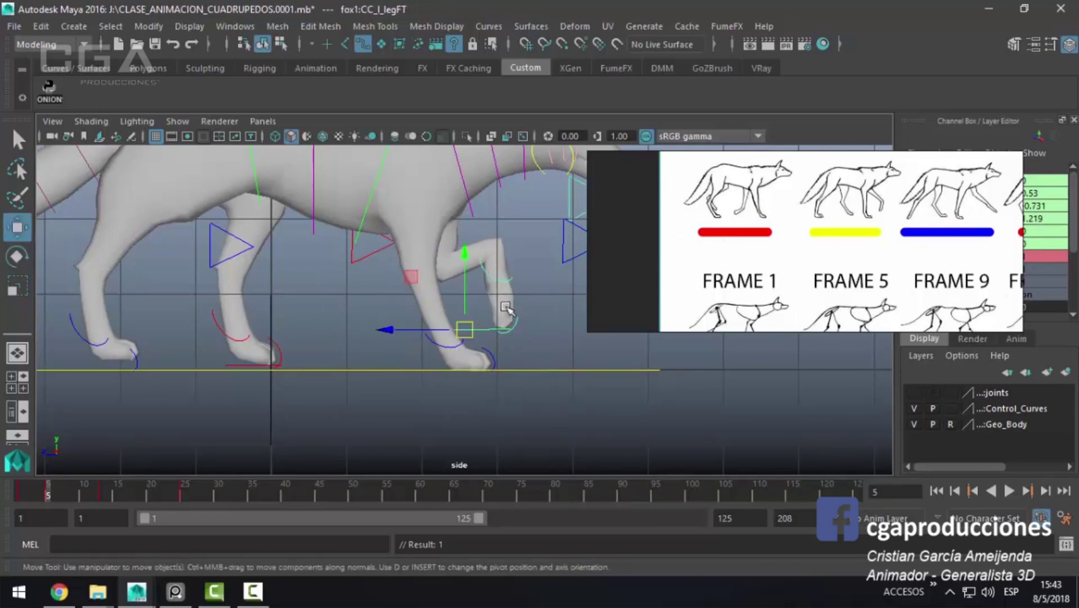
key(q)
Step: Curl the left front toe upward and tilt the left front foot slightly
click(515, 324)
key(e)
mouse_move(525, 248)
mouse_down()
mouse_move(505, 248)
mouse_move(532, 282)
mouse_move(510, 264)
mouse_move(490, 272)
mouse_move(514, 294)
mouse_up()
click(508, 308)
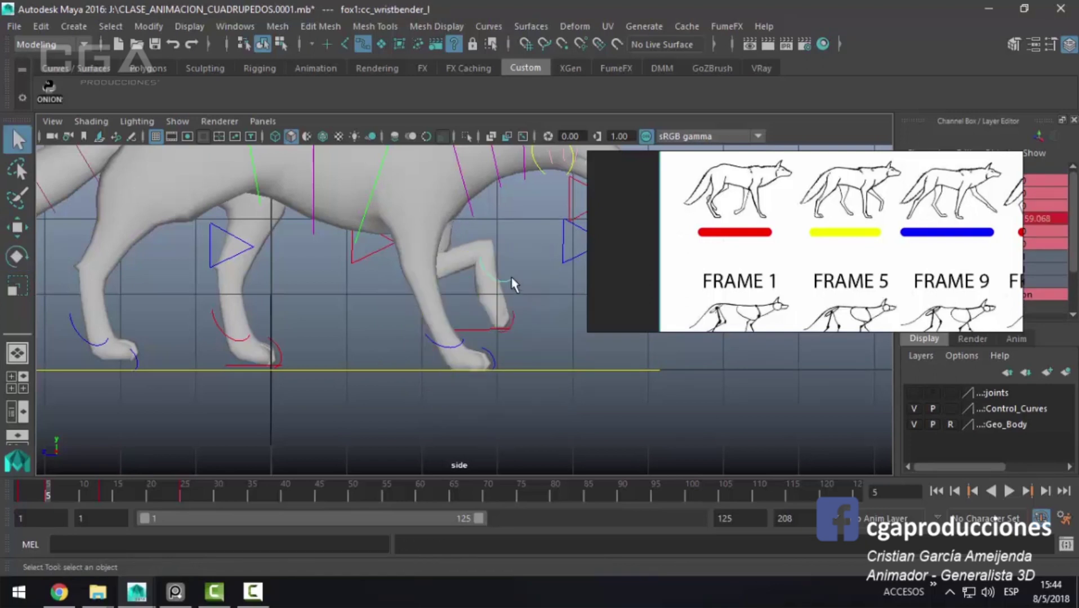
key(q)
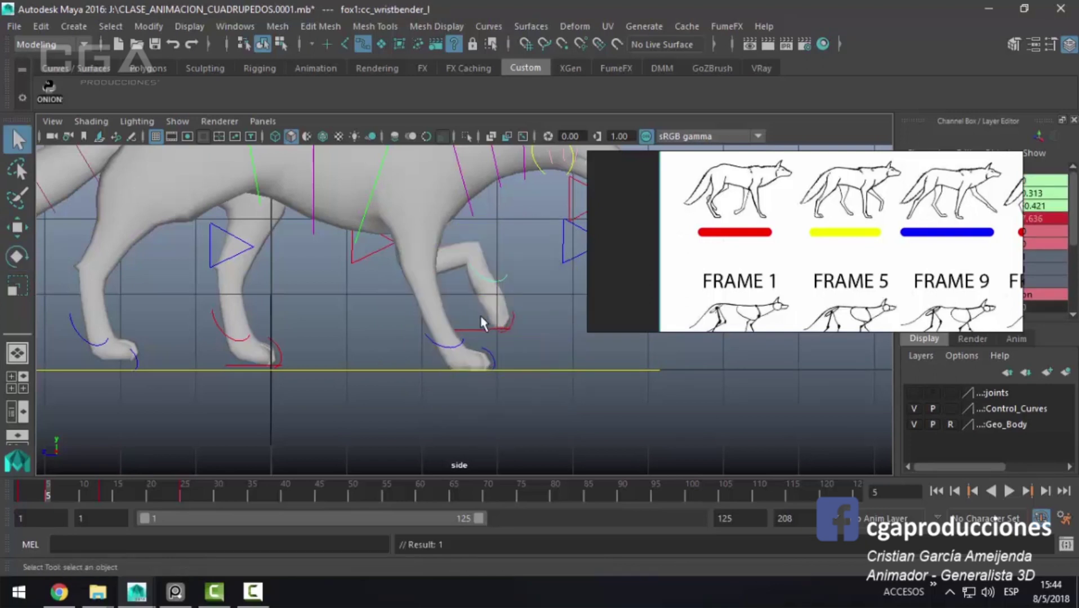
click(486, 332)
key(e)
click(533, 290)
click(539, 286)
drag(539, 289, 497, 350)
Step: Swing the left front paw forward at the wrist and bend it a little further
key(w)
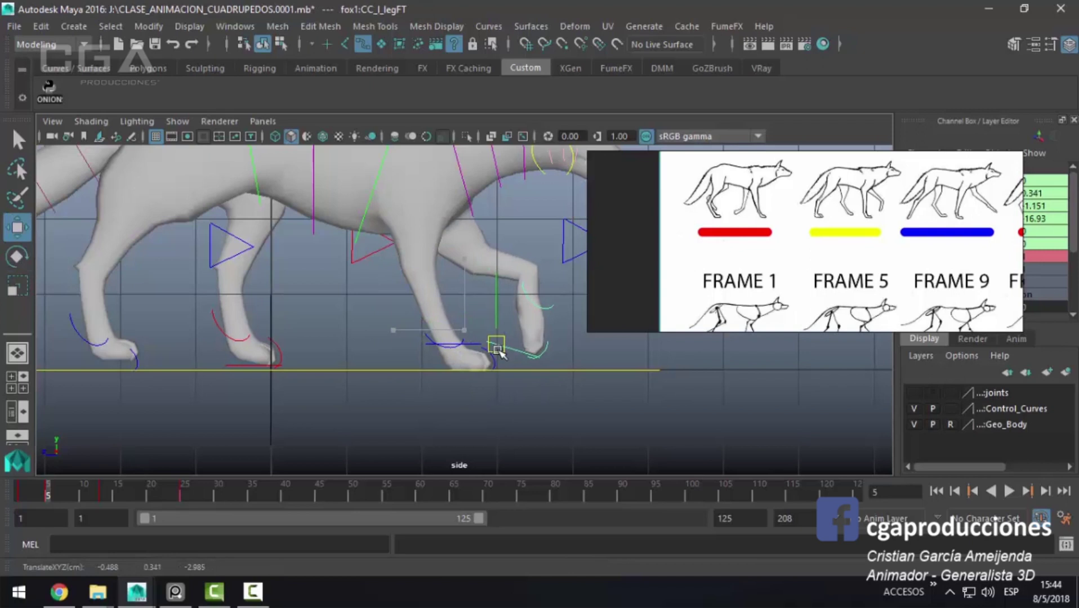
key(e)
click(545, 307)
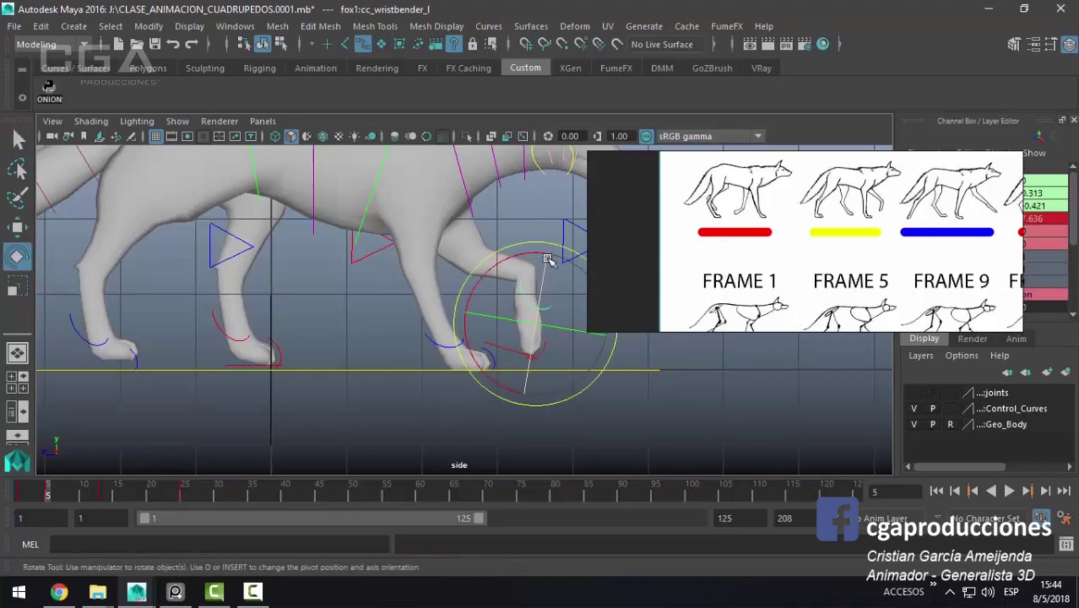
drag(548, 258, 510, 255)
key(q)
alt+right_drag(519, 367, 710, 385)
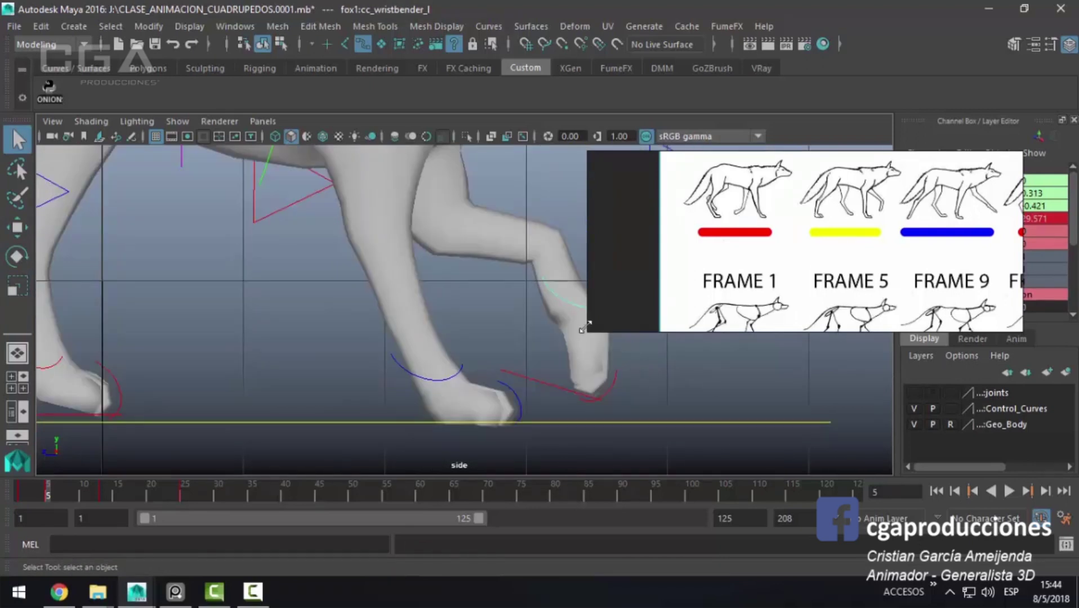
alt+right_drag(560, 311, 550, 332)
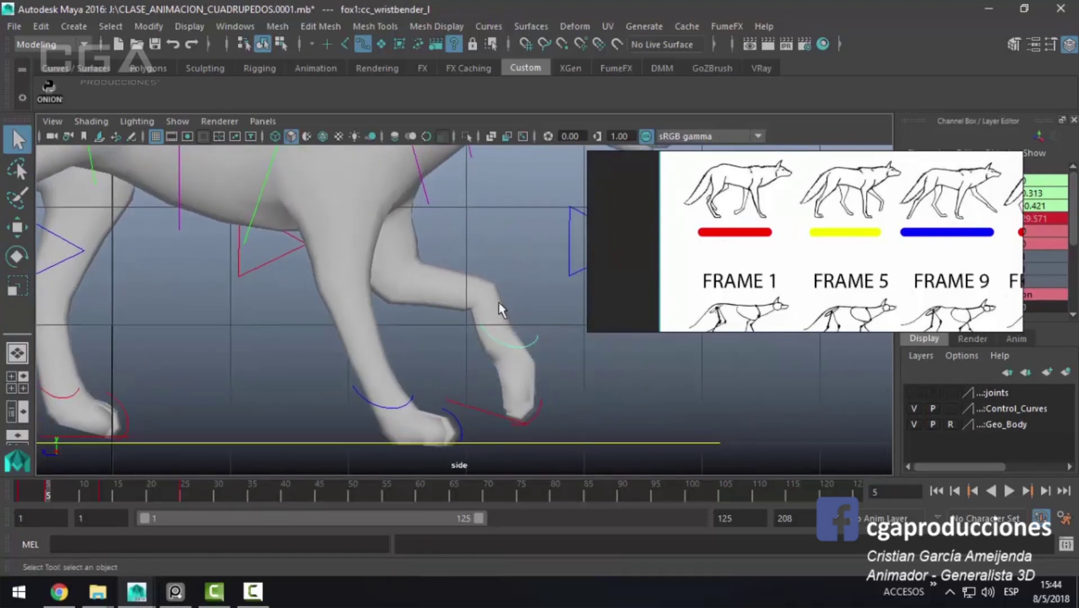
key(e)
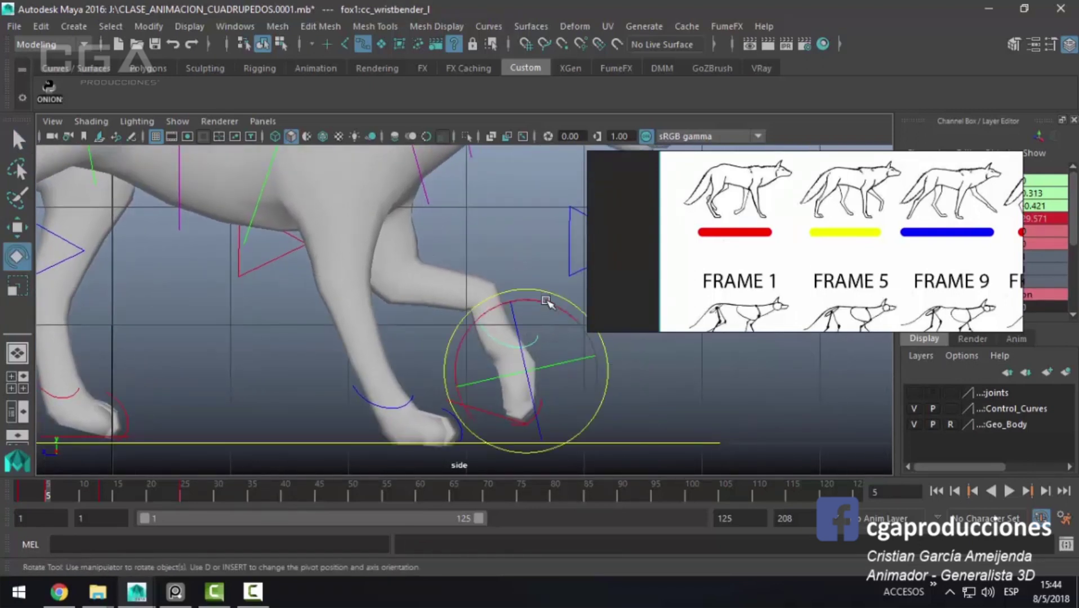
mouse_move(540, 292)
mouse_down()
mouse_move(529, 293)
mouse_move(549, 301)
mouse_up()
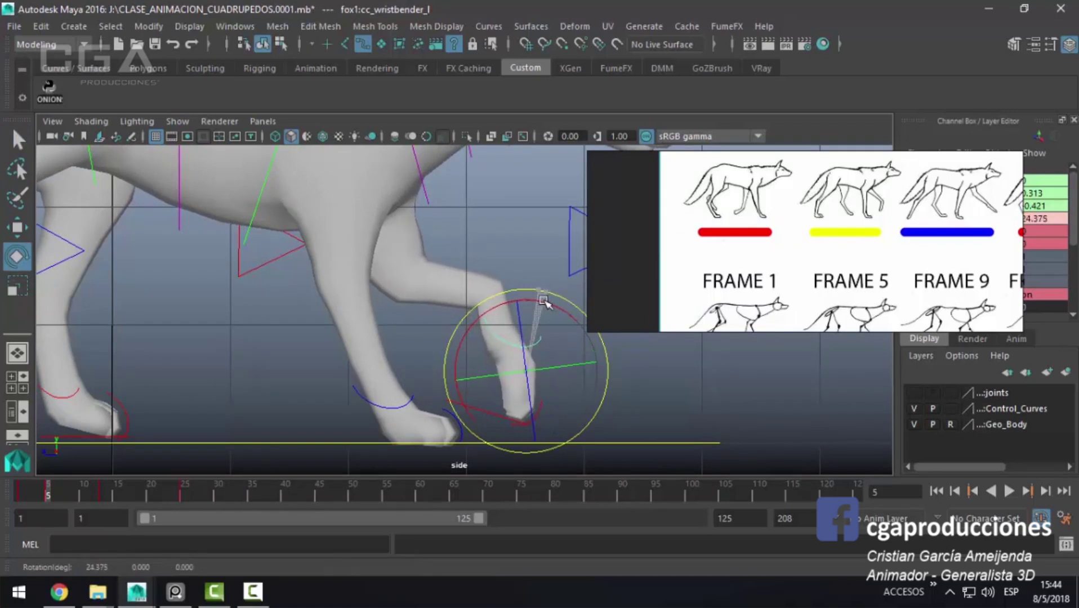
Step: Play back the motion, stop at frame 5, and undo an accidental toe move
key(alt+v)
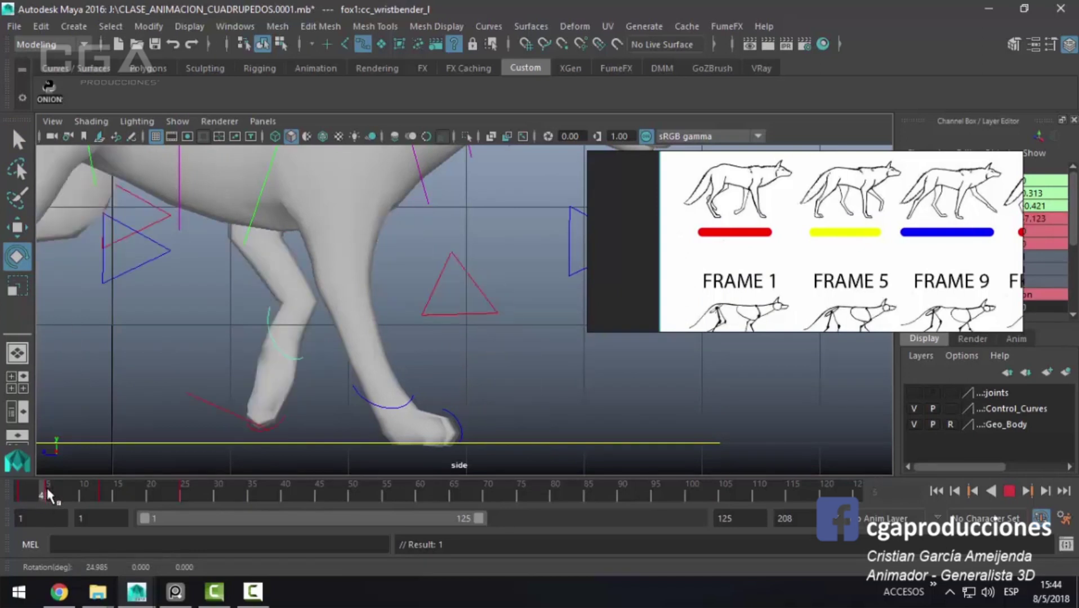
click(48, 491)
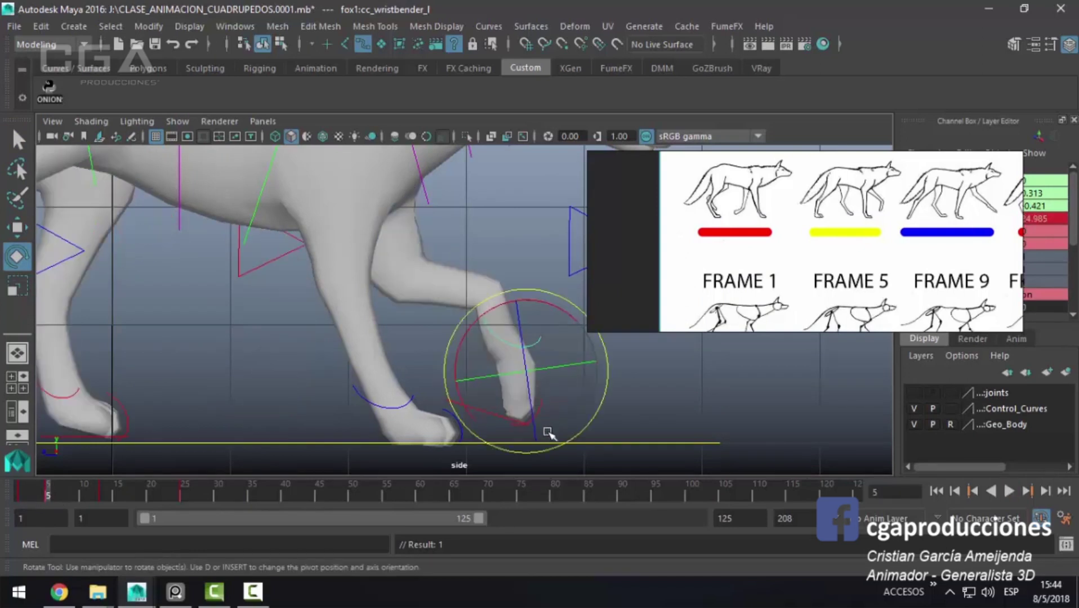
click(541, 417)
key(w)
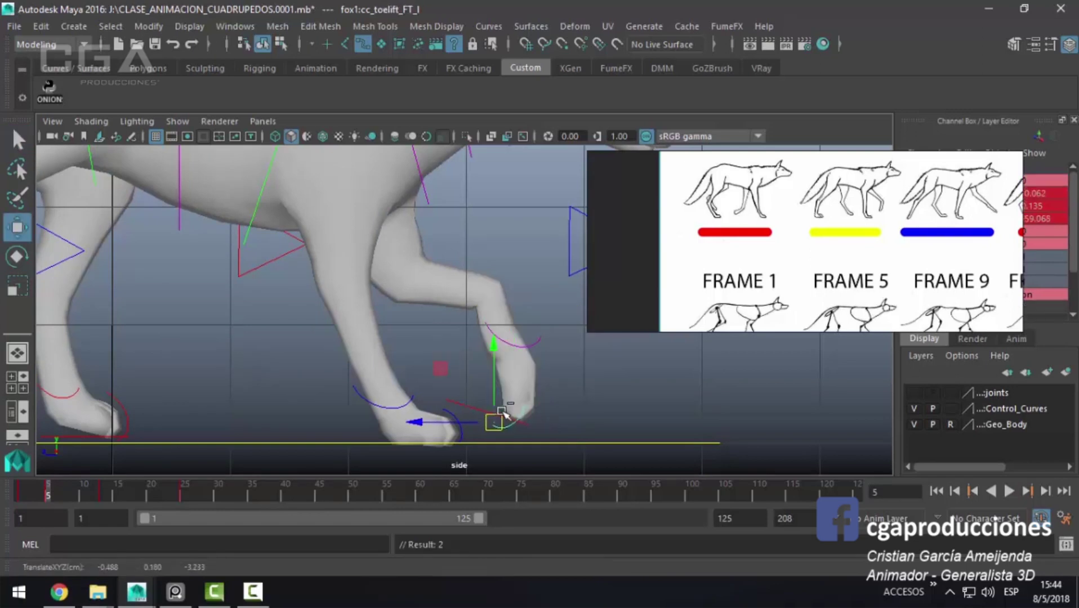
key(ctrl+z)
key(e)
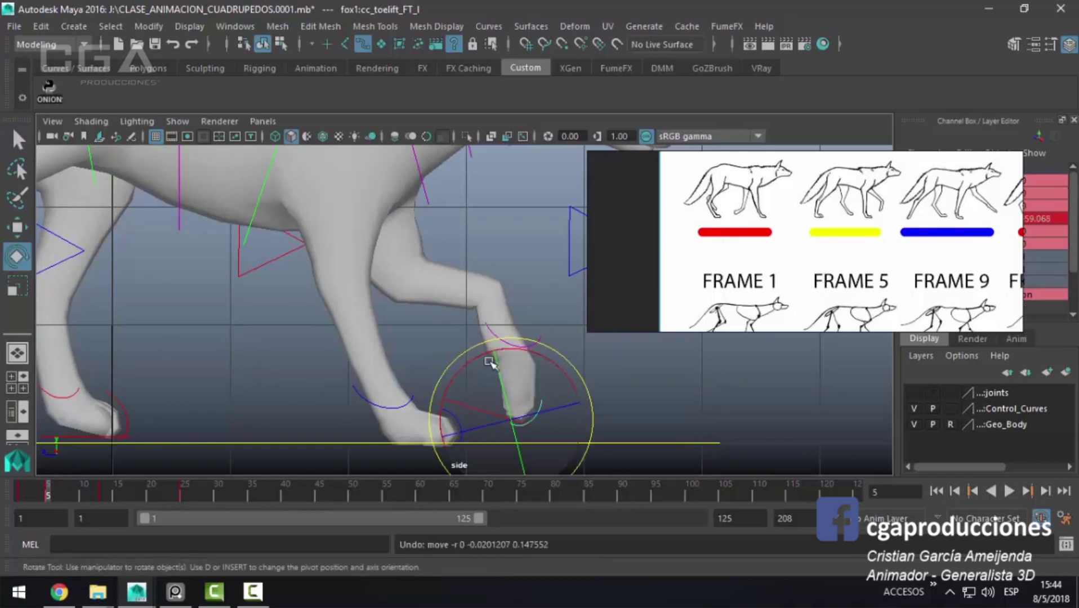
scroll(507, 359, down, 2)
click(394, 439)
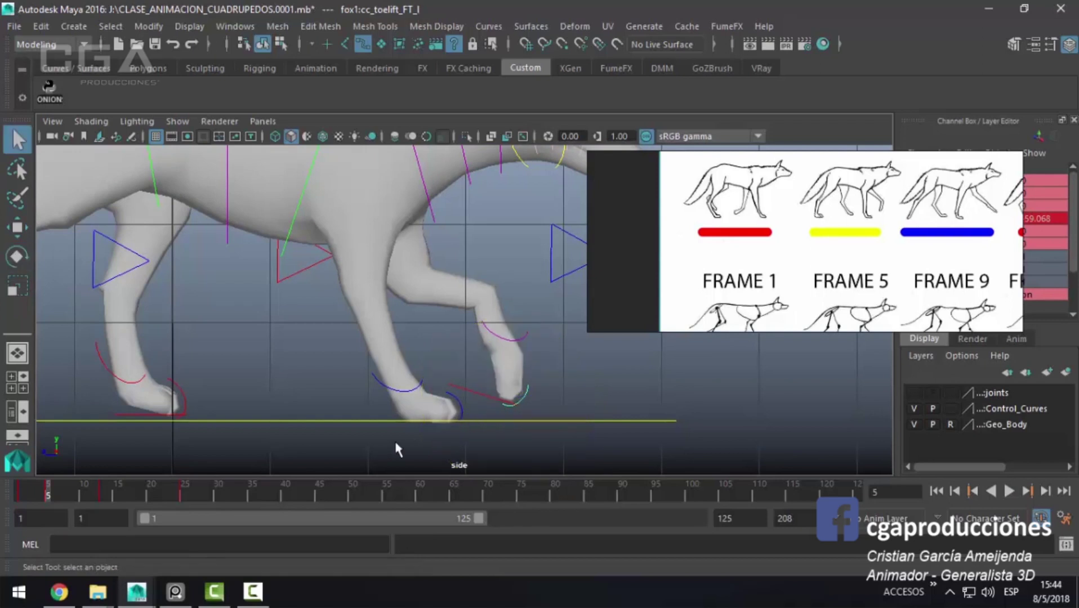
key(q)
scroll(400, 436, up, 1)
scroll(401, 437, up, 2)
Step: Slide the right front foot back along the ground and key it
click(414, 398)
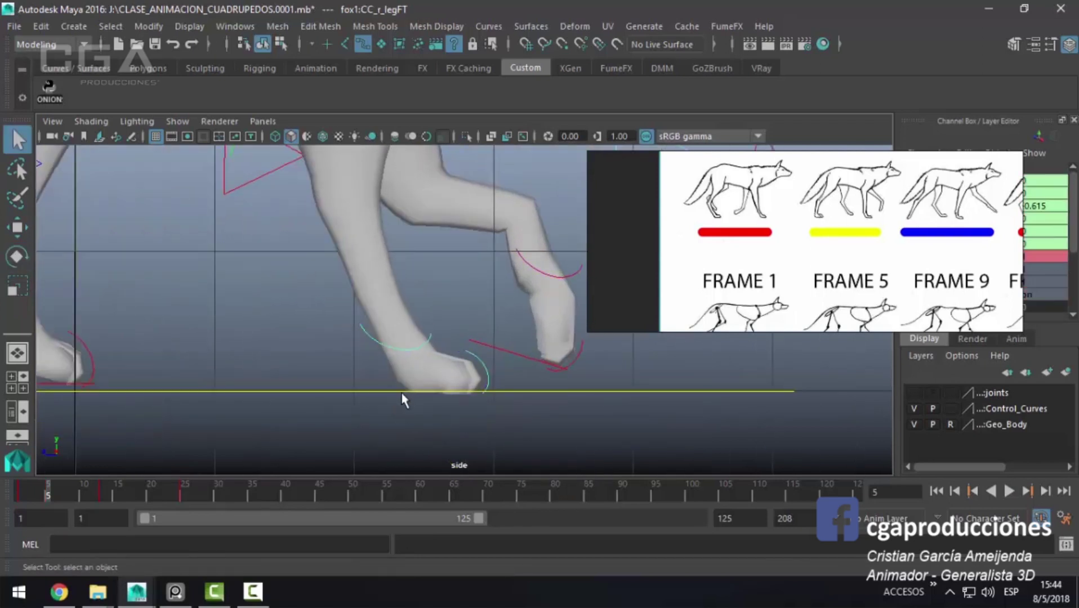
key(w)
scroll(431, 394, down, 3)
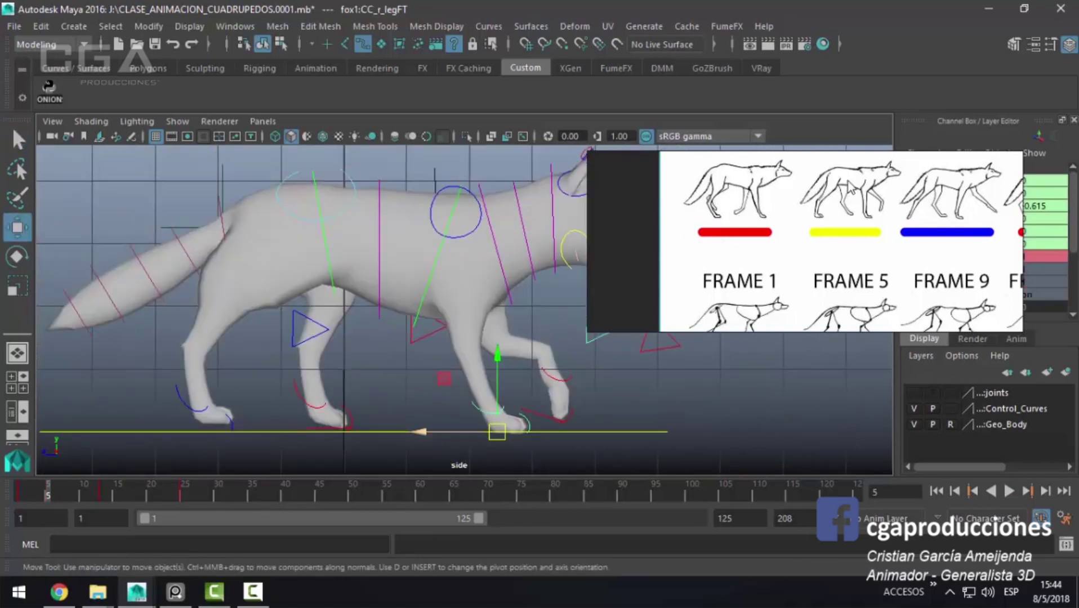
drag(421, 431, 395, 450)
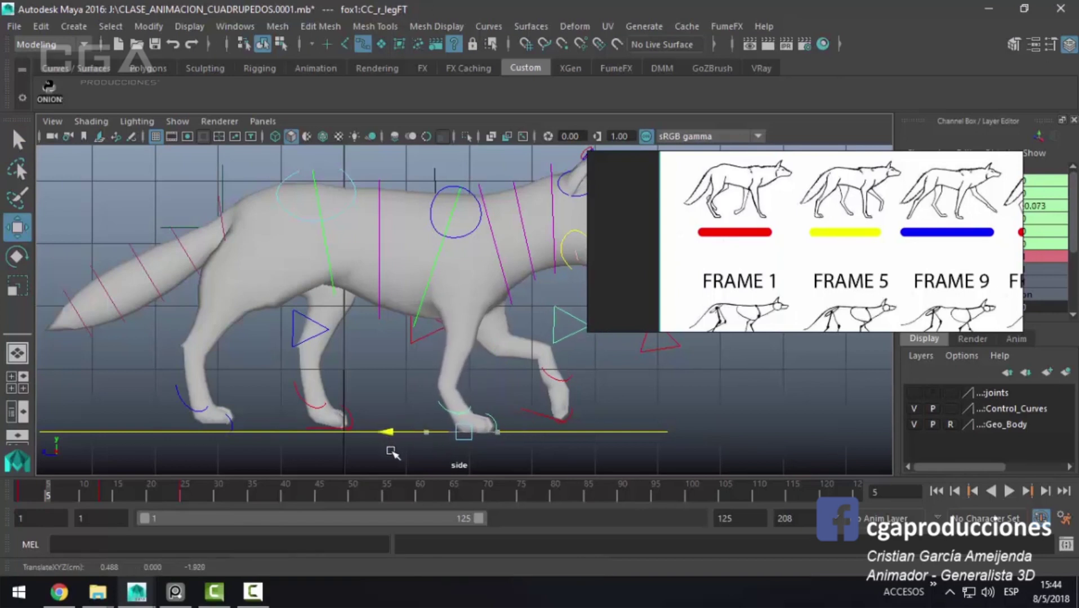
key(s)
key(q)
Step: Bend the right front wrist slightly and the left front wrist further
click(475, 401)
key(e)
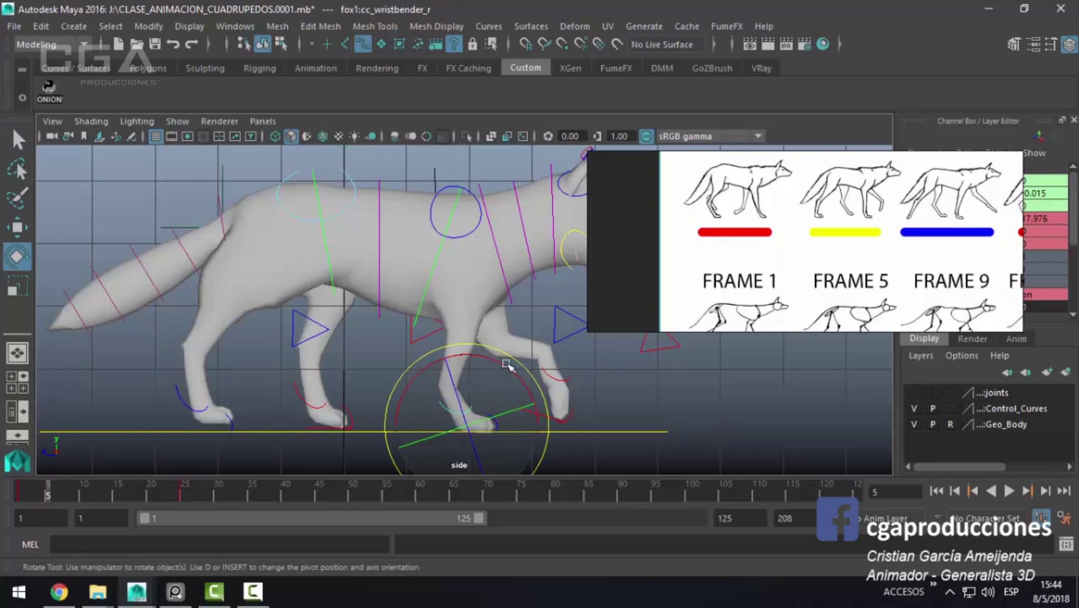
mouse_move(519, 362)
mouse_down()
mouse_move(533, 369)
mouse_move(492, 393)
mouse_up()
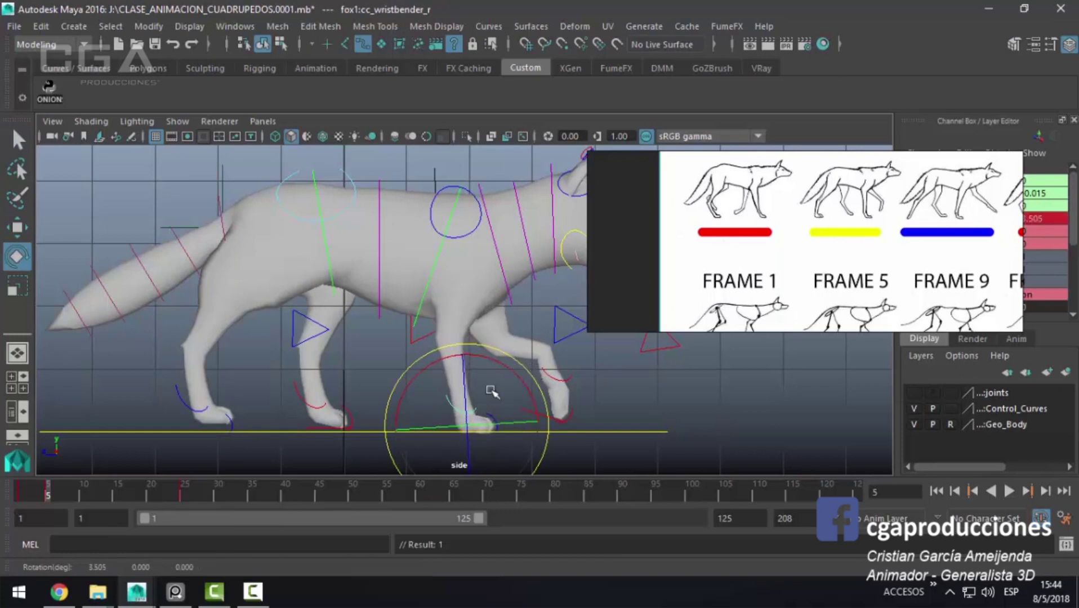
scroll(563, 372, up, 2)
key(q)
click(580, 338)
key(e)
drag(580, 286, 544, 287)
scroll(414, 395, down, 3)
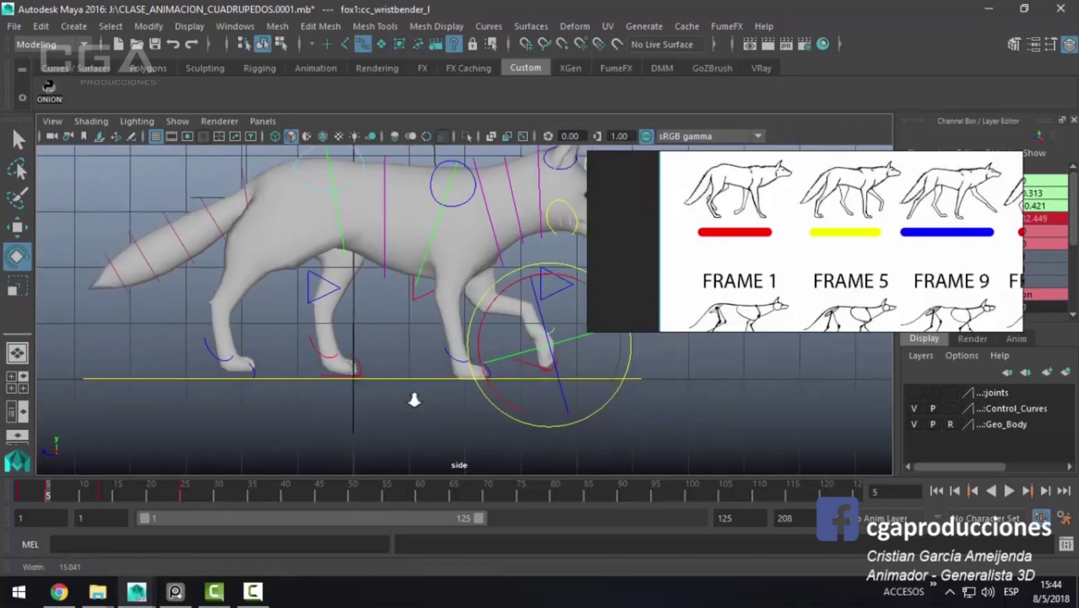
key(q)
scroll(411, 389, down, 2)
Step: Review playback, then frame the reference sheet on the POSE 2–4 wolf drawings
key(alt+v)
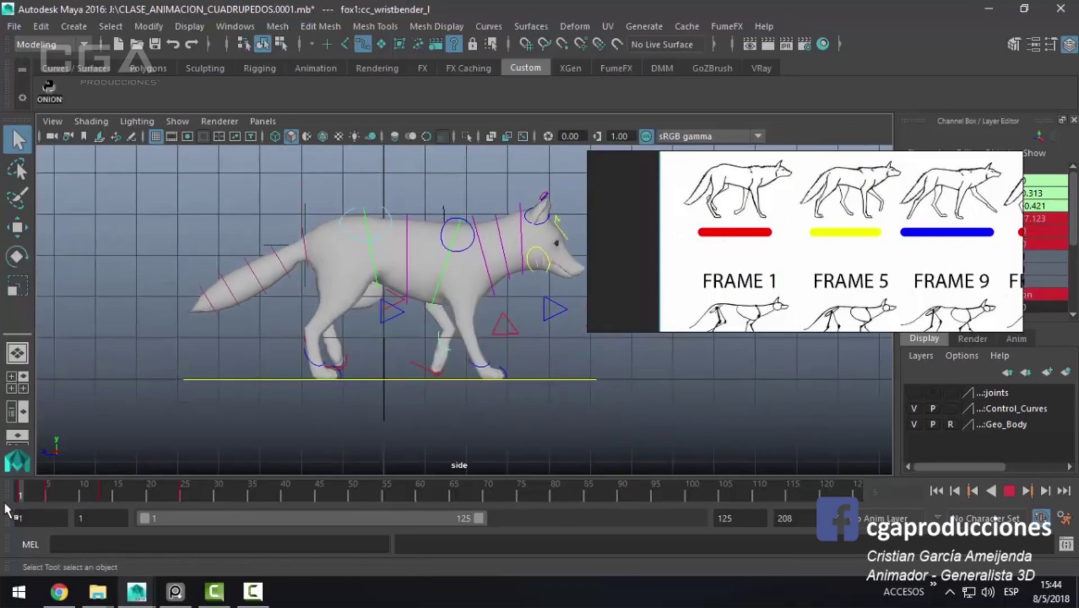
key(alt+v)
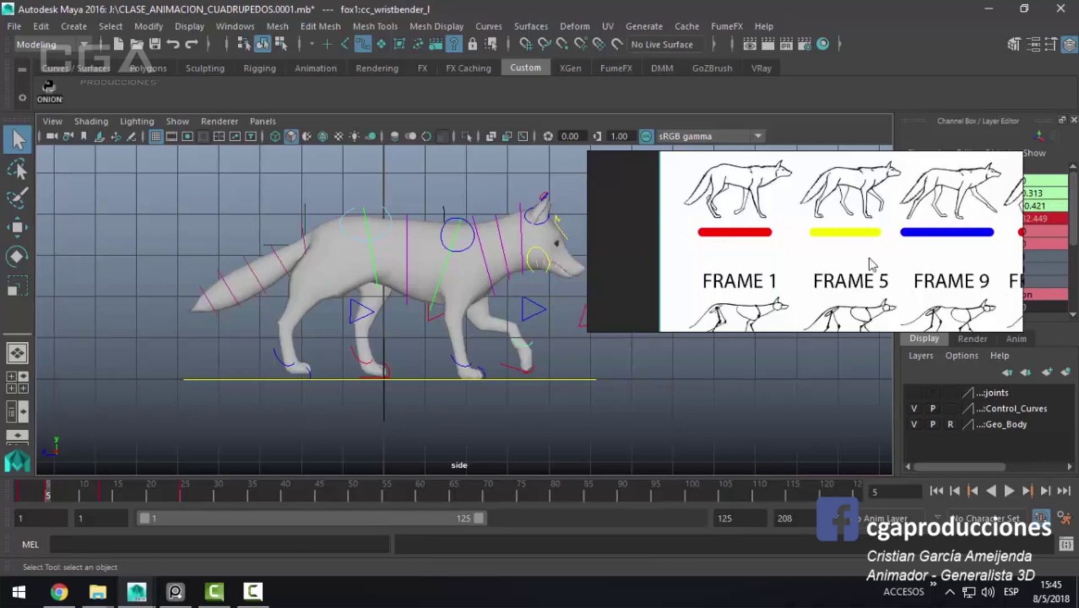
drag(933, 244, 871, 311)
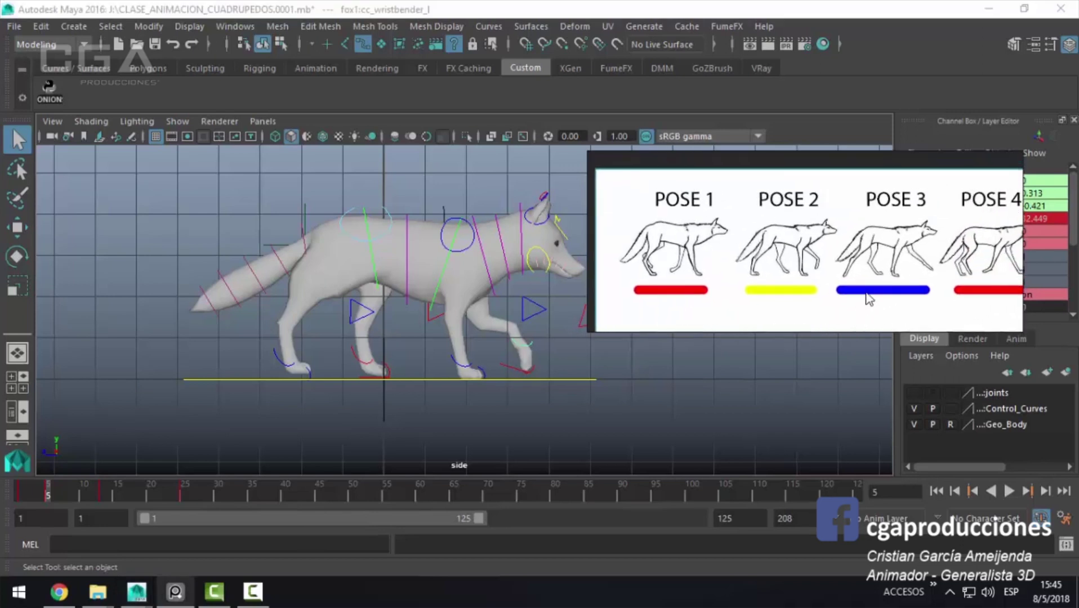
mouse_move(899, 268)
mouse_down()
mouse_move(885, 178)
mouse_move(886, 226)
mouse_up()
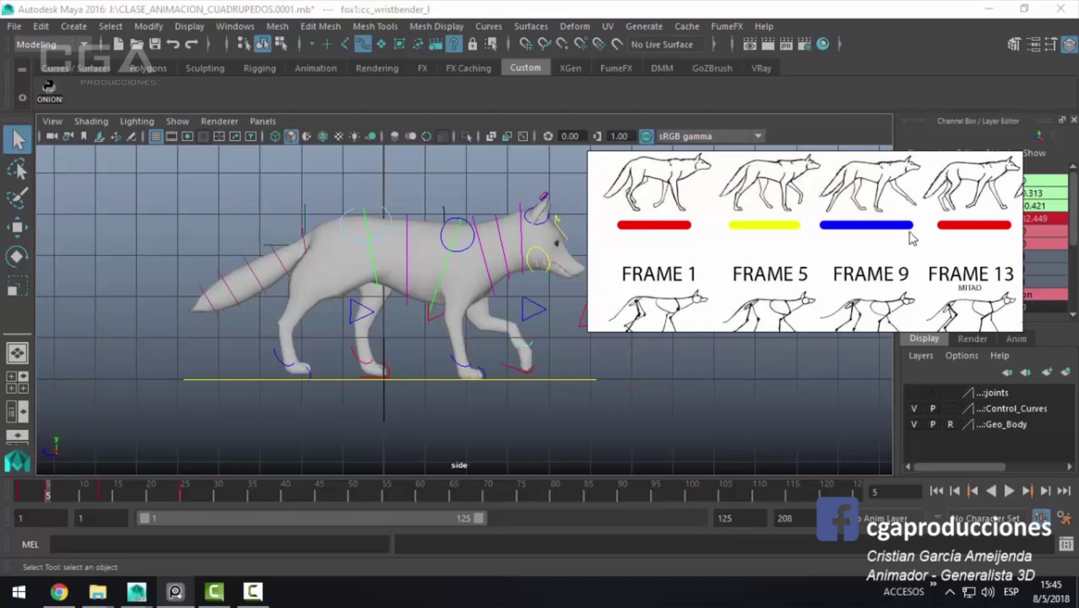
drag(910, 233, 908, 264)
scroll(908, 264, down, 2)
scroll(875, 273, up, 3)
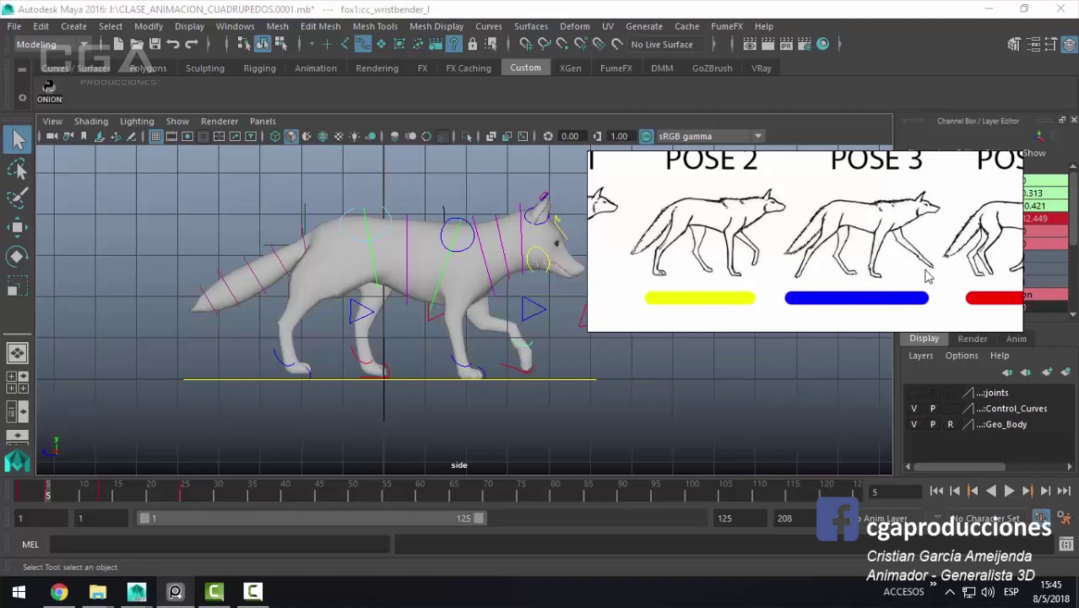
mouse_move(928, 265)
mouse_down()
mouse_move(872, 269)
mouse_move(942, 281)
mouse_up()
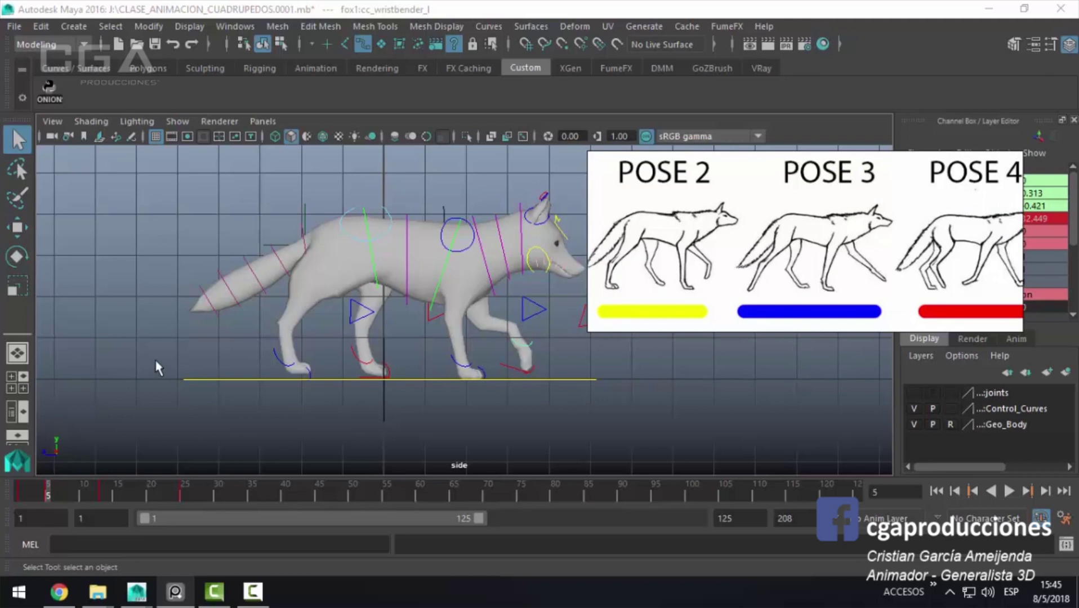
Step: At frame 9, lift the right hind foot up and back
click(76, 495)
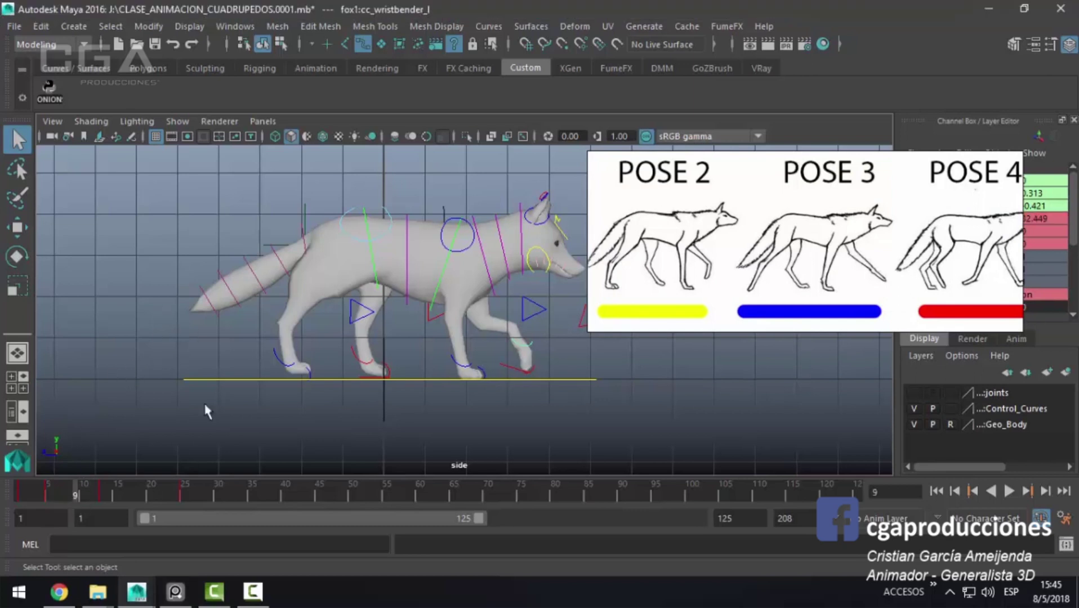
scroll(320, 366, up, 2)
scroll(399, 332, up, 2)
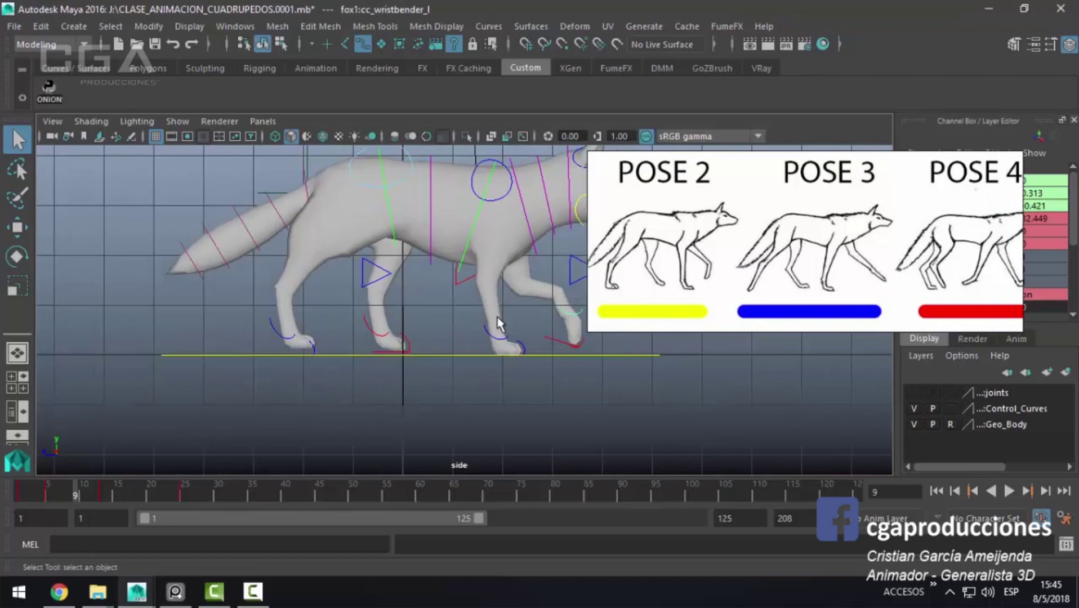
scroll(502, 325, up, 2)
scroll(561, 324, up, 3)
click(509, 316)
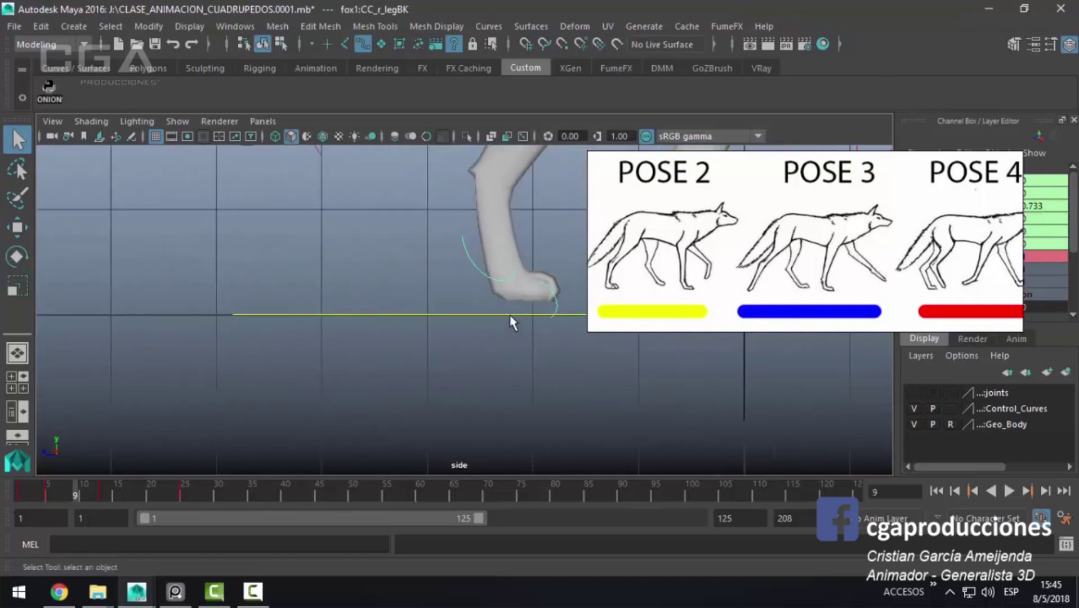
key(w)
drag(493, 310, 472, 277)
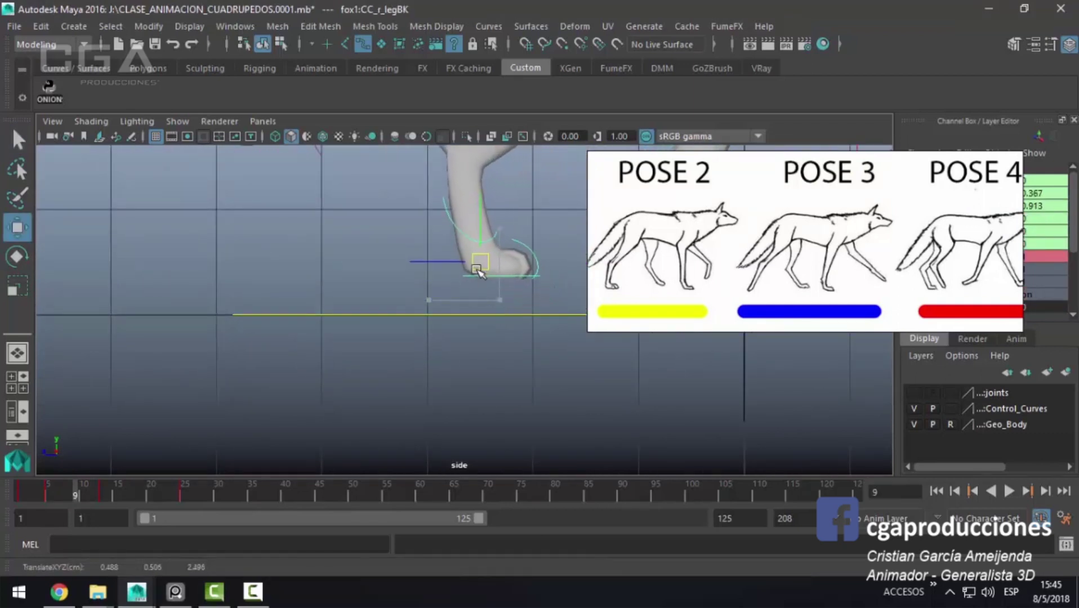
scroll(445, 263, down, 3)
scroll(445, 263, up, 2)
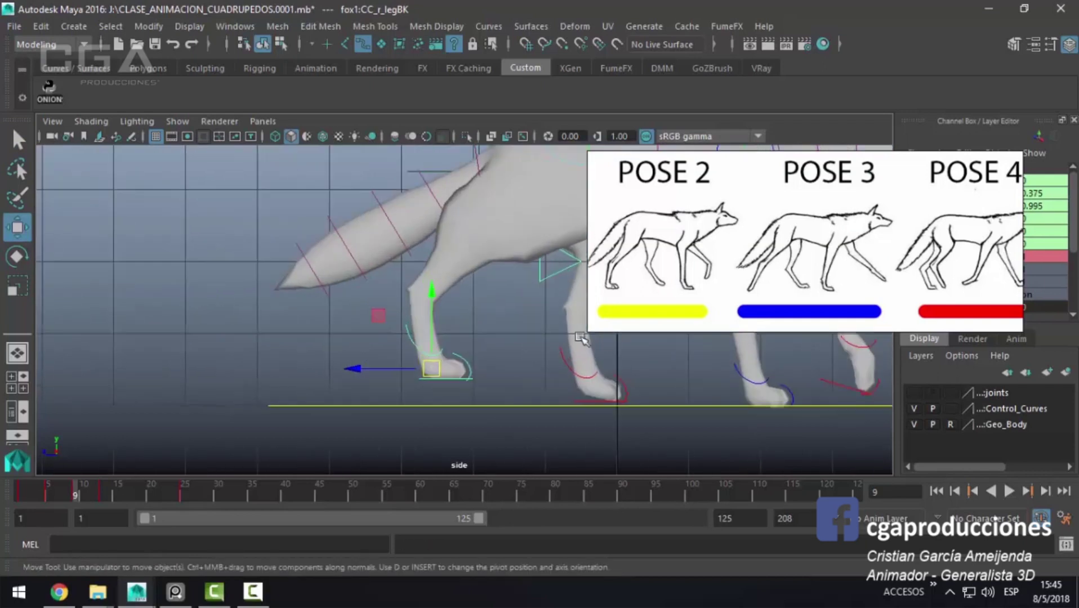
key(q)
Step: Curl the right hind toe and bend the right hind leg at the wrist
click(467, 369)
key(e)
mouse_move(489, 306)
mouse_down()
mouse_move(552, 374)
mouse_move(510, 336)
mouse_up()
click(414, 345)
mouse_move(448, 306)
mouse_down()
mouse_move(457, 289)
mouse_move(443, 348)
mouse_up()
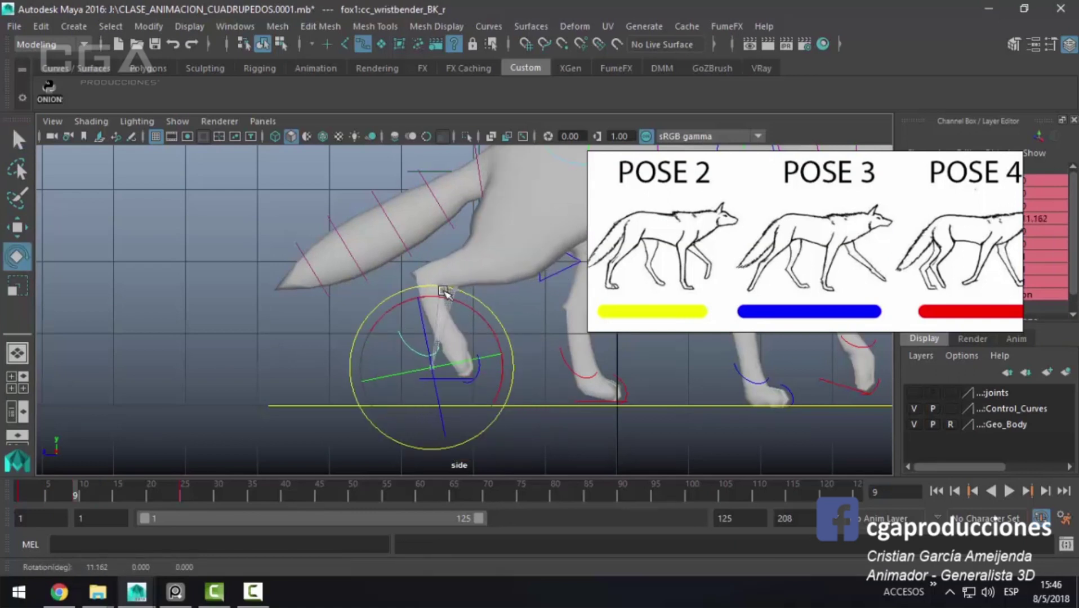
key(q)
Step: Rotate the right back leg to bend it further and shift the foot backward
click(440, 380)
alt+middle_drag(440, 380, 430, 372)
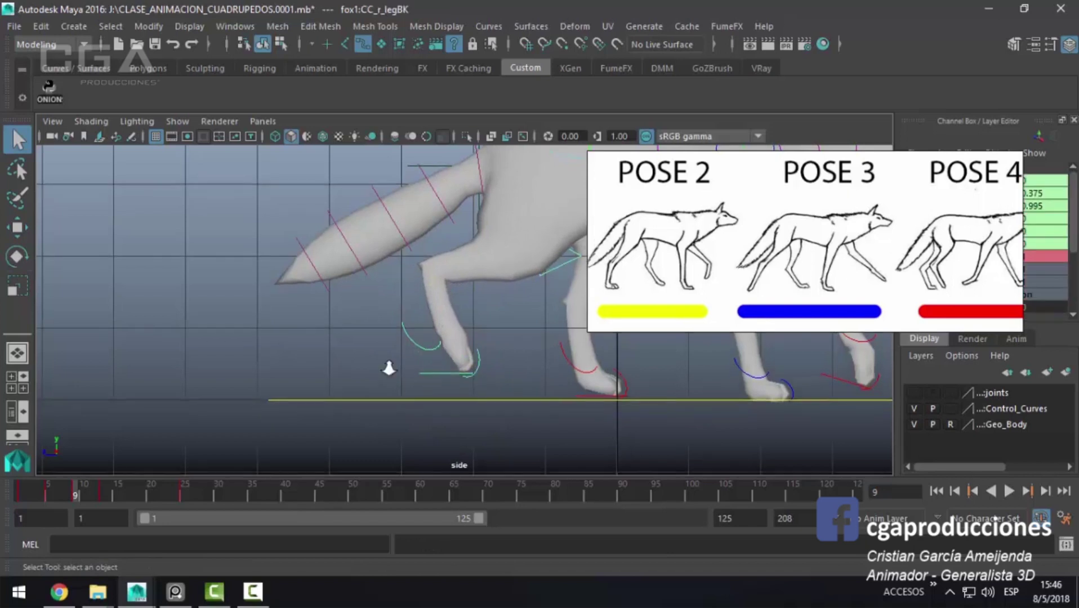
key(e)
drag(500, 327, 479, 369)
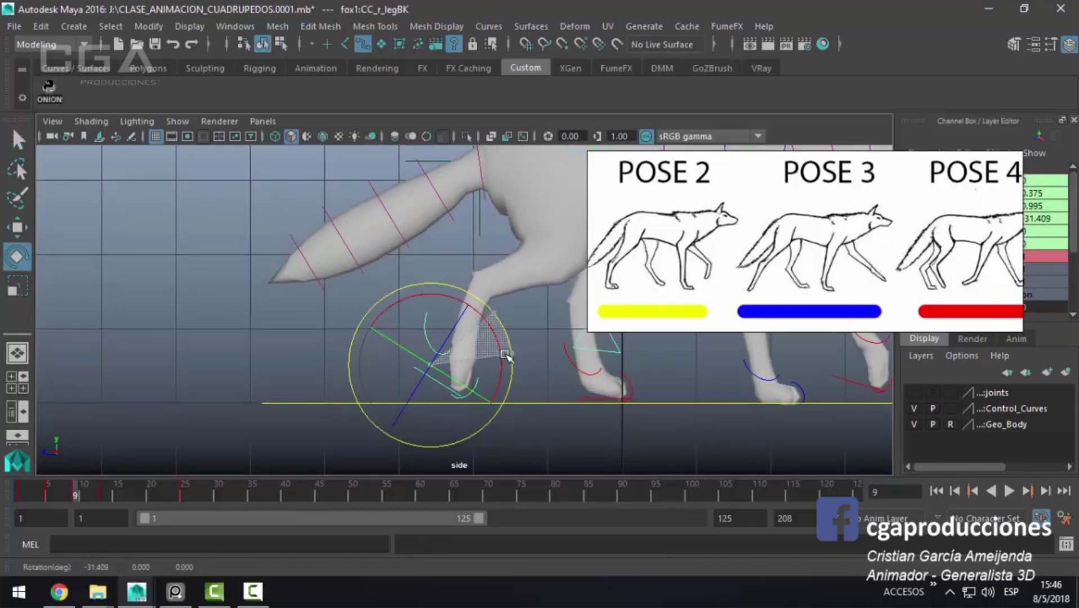
key(w)
drag(388, 365, 351, 365)
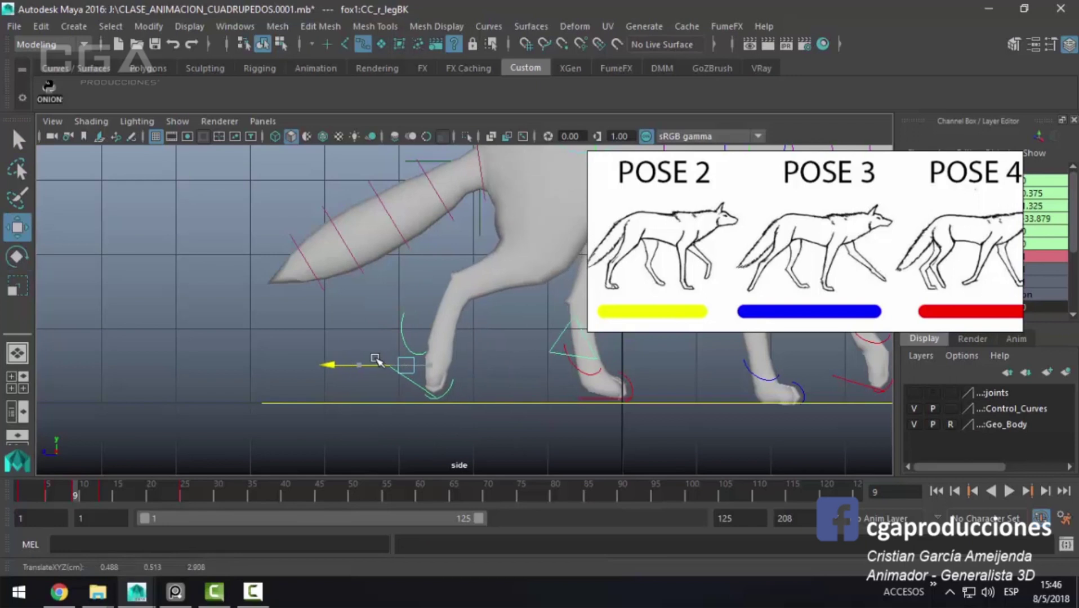
Step: Play the walk to check the leg motion, stopping at frame 10
key(alt+v)
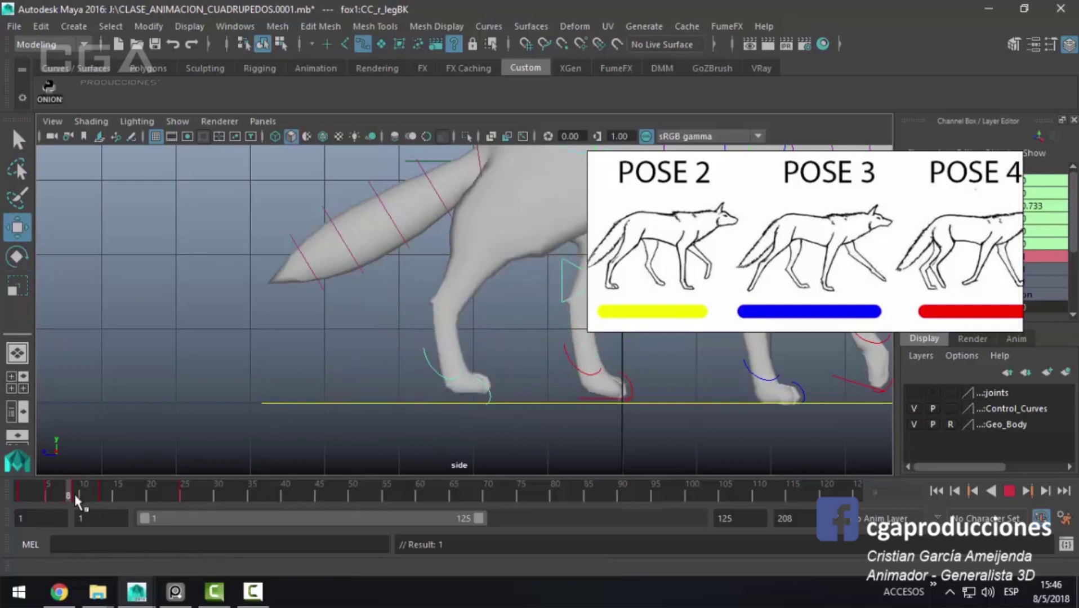
drag(90, 504, 59, 505)
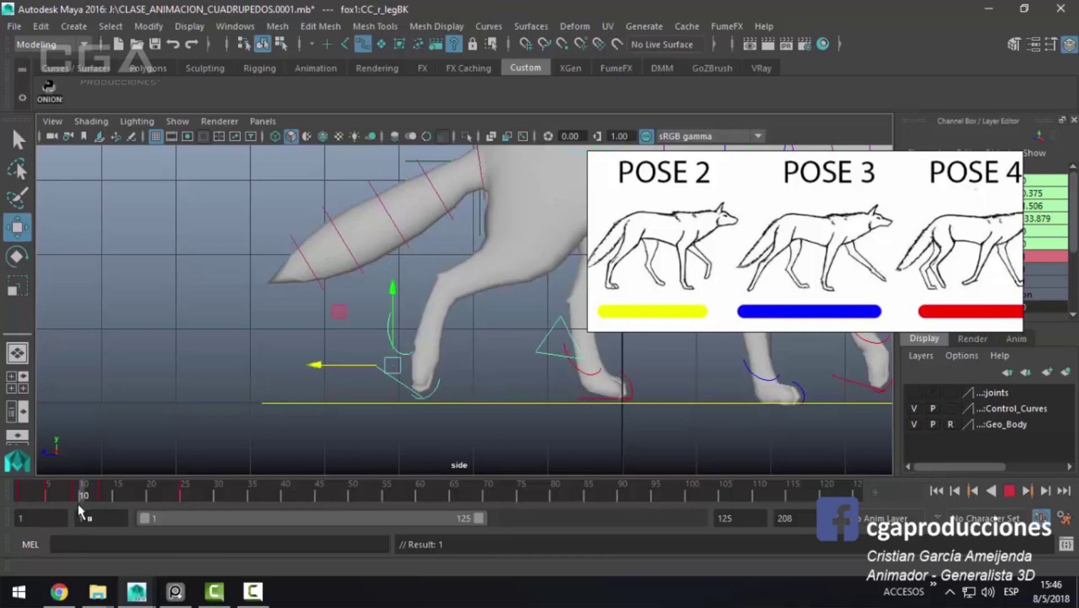
key(alt+v)
scroll(511, 401, up, 2)
scroll(511, 401, up, 2)
Step: Raise the left back foot slightly and rotate its toe lift back to Rotate X 0
click(463, 391)
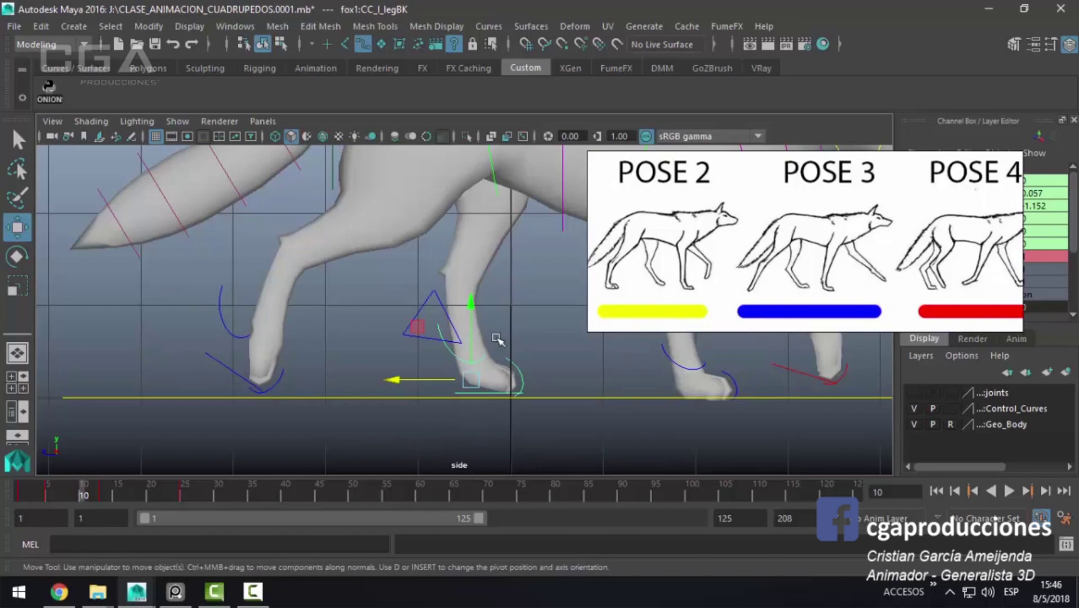
drag(471, 304, 472, 304)
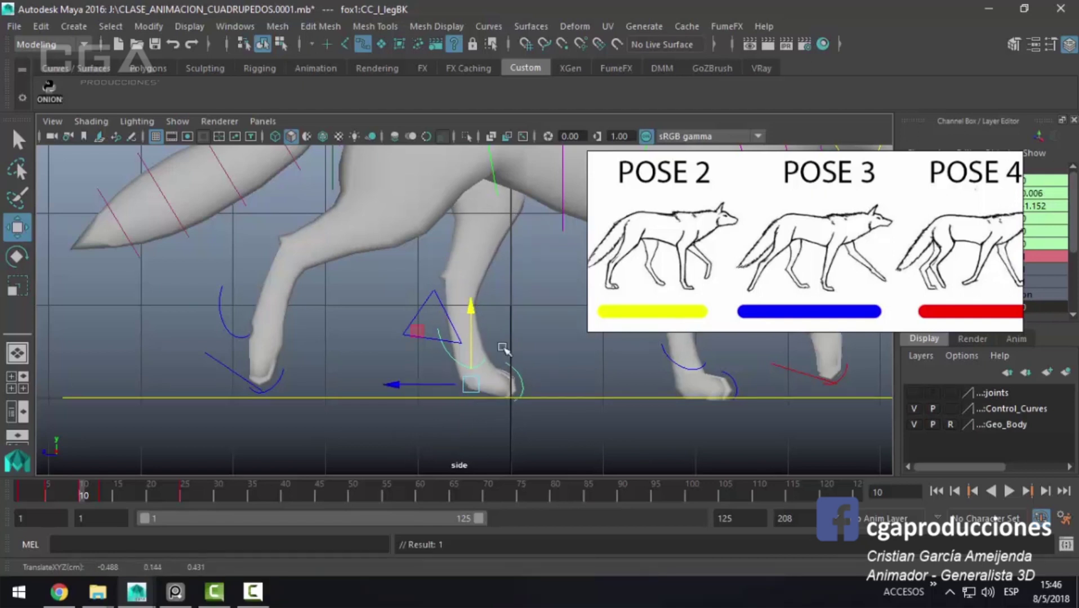
key(q)
click(514, 383)
key(e)
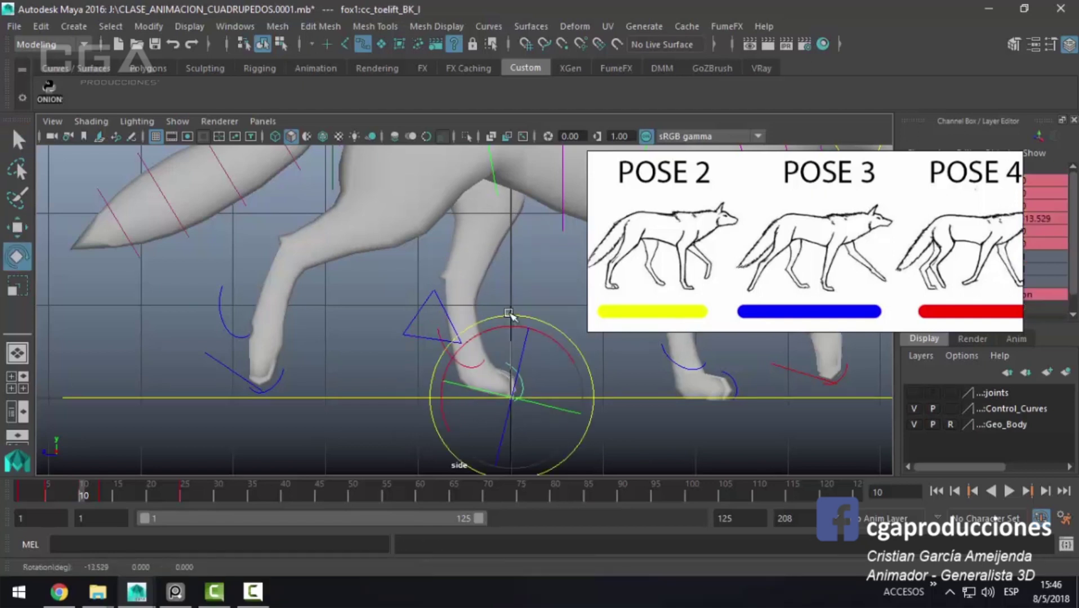
drag(510, 324, 494, 325)
double_click(1042, 219)
right_click(1047, 219)
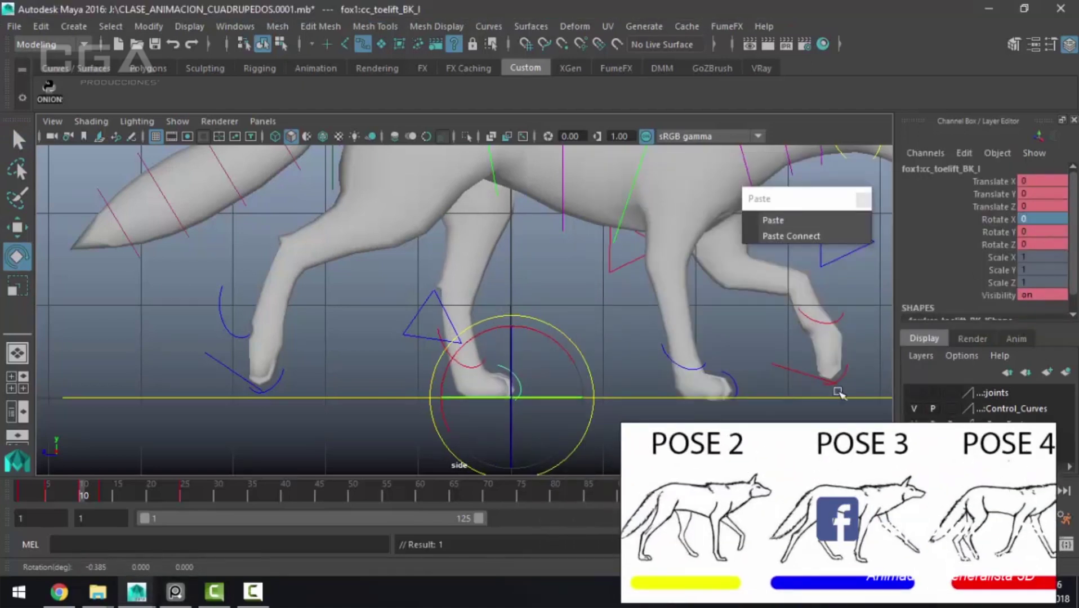
key(q)
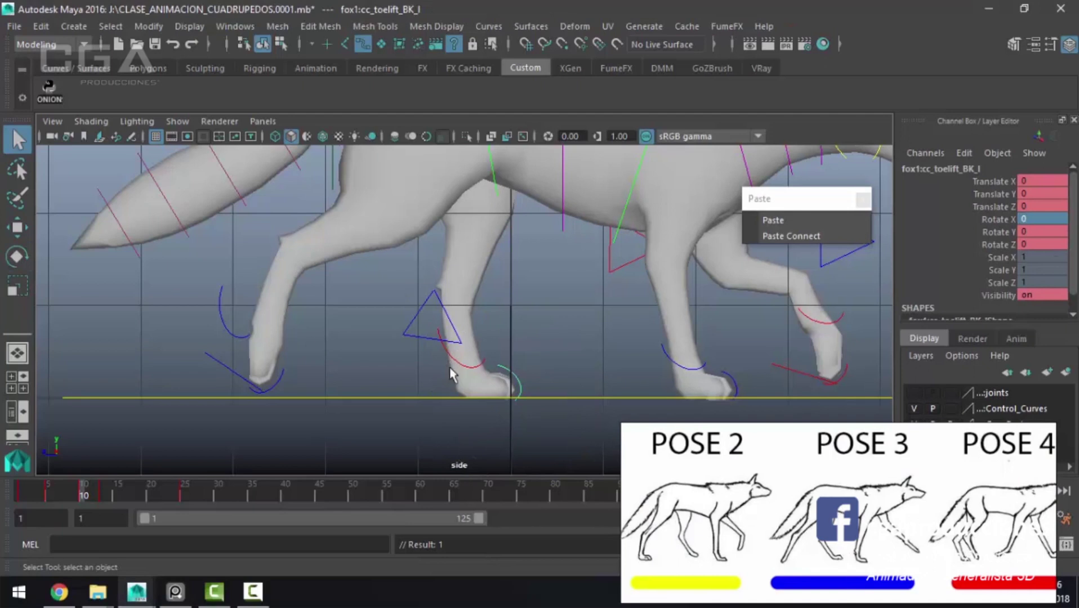
key(a)
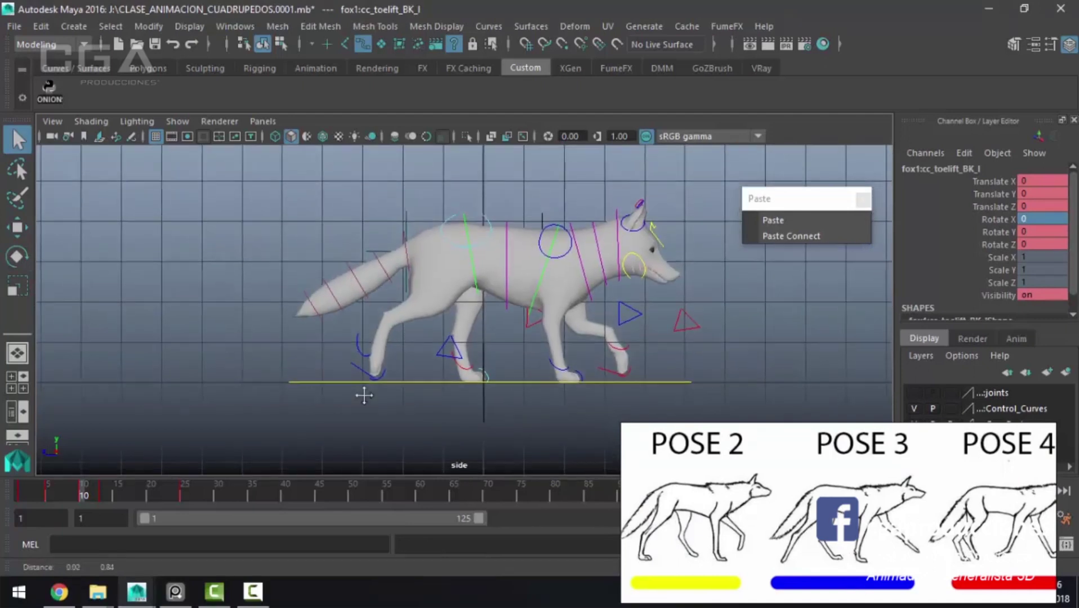
mouse_move(94, 490)
mouse_down()
mouse_move(25, 497)
mouse_move(81, 518)
mouse_move(19, 514)
mouse_move(36, 521)
mouse_move(84, 518)
mouse_move(51, 520)
mouse_up()
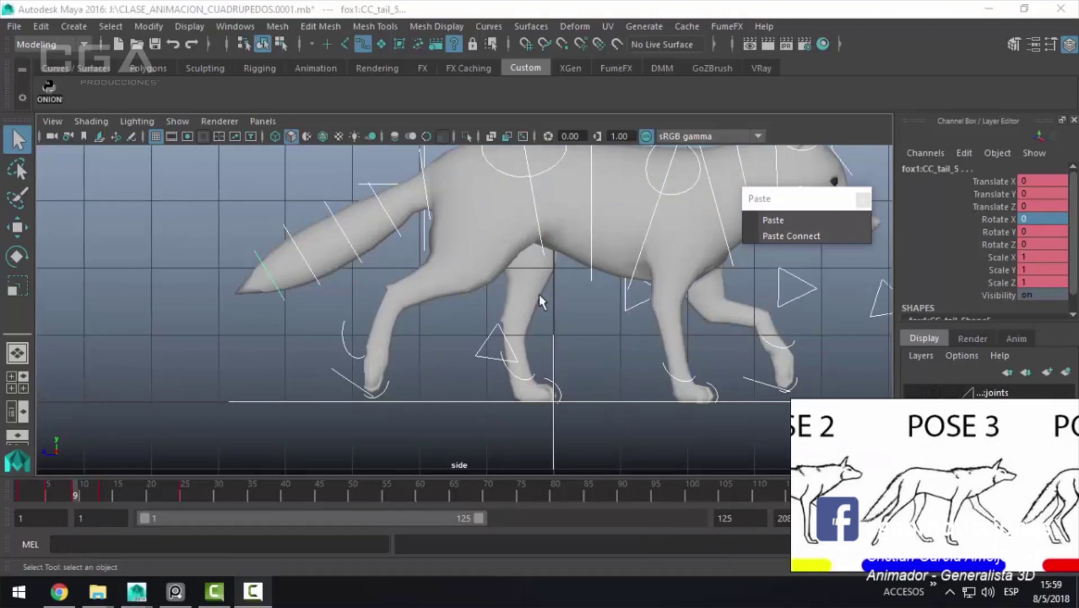
click(48, 495)
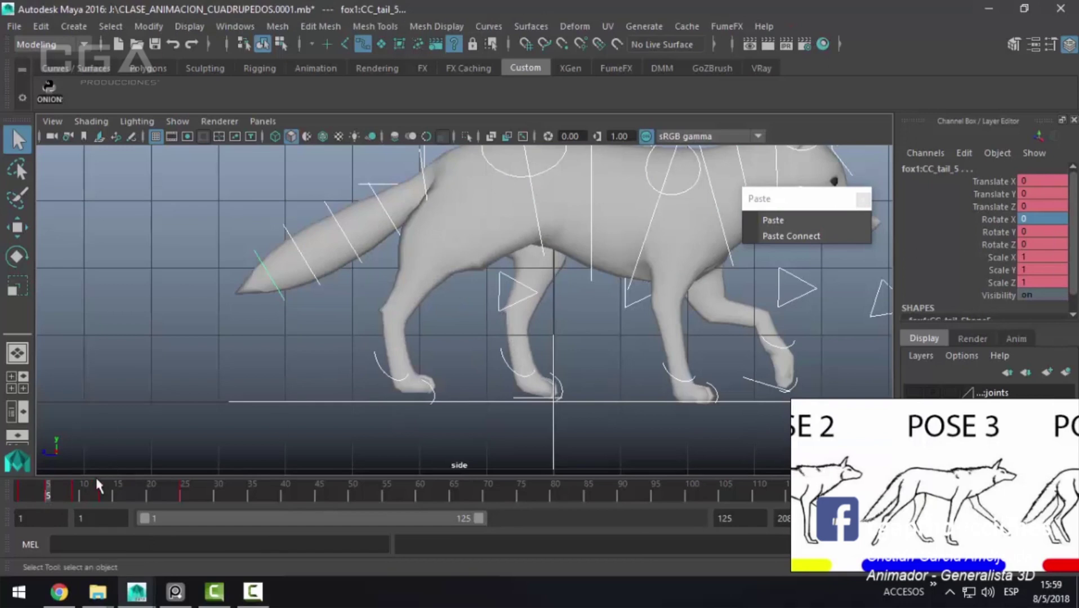
click(77, 491)
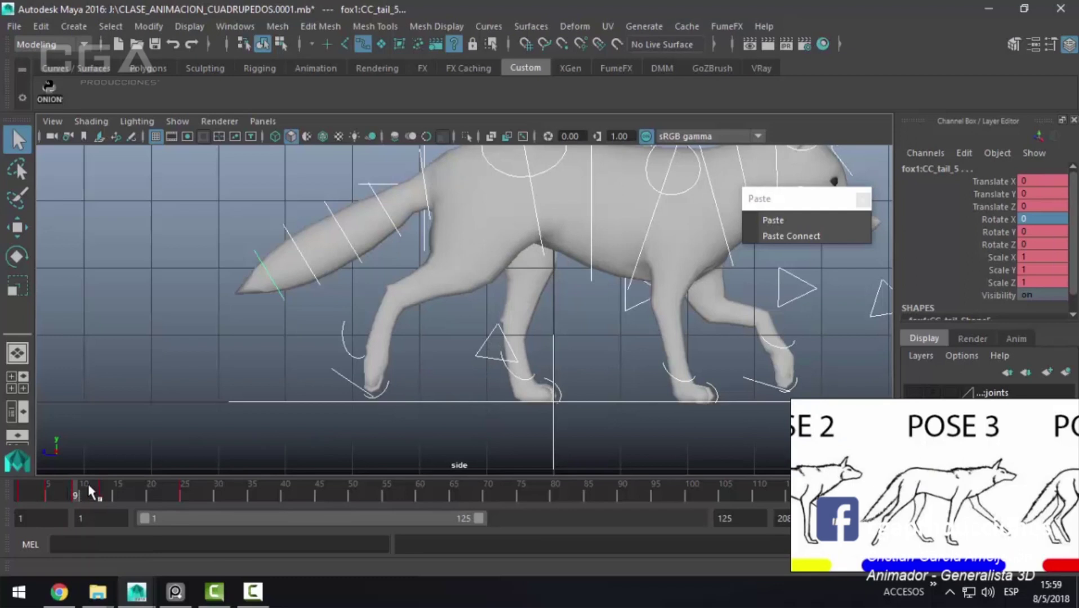
mouse_move(72, 489)
mouse_down()
mouse_move(93, 488)
mouse_move(64, 499)
mouse_move(73, 499)
mouse_up()
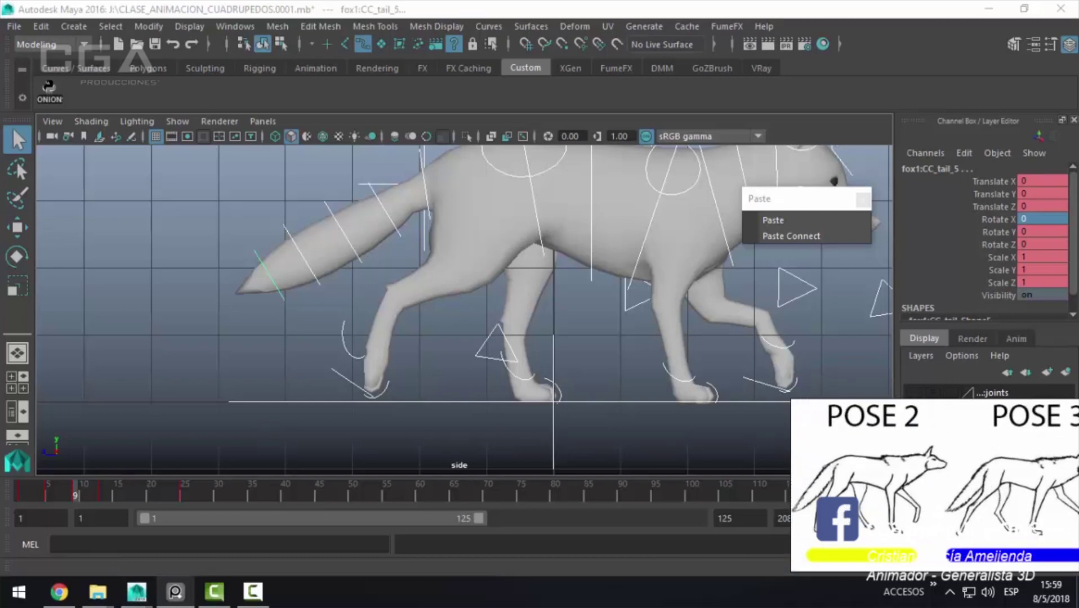
drag(62, 501, 34, 496)
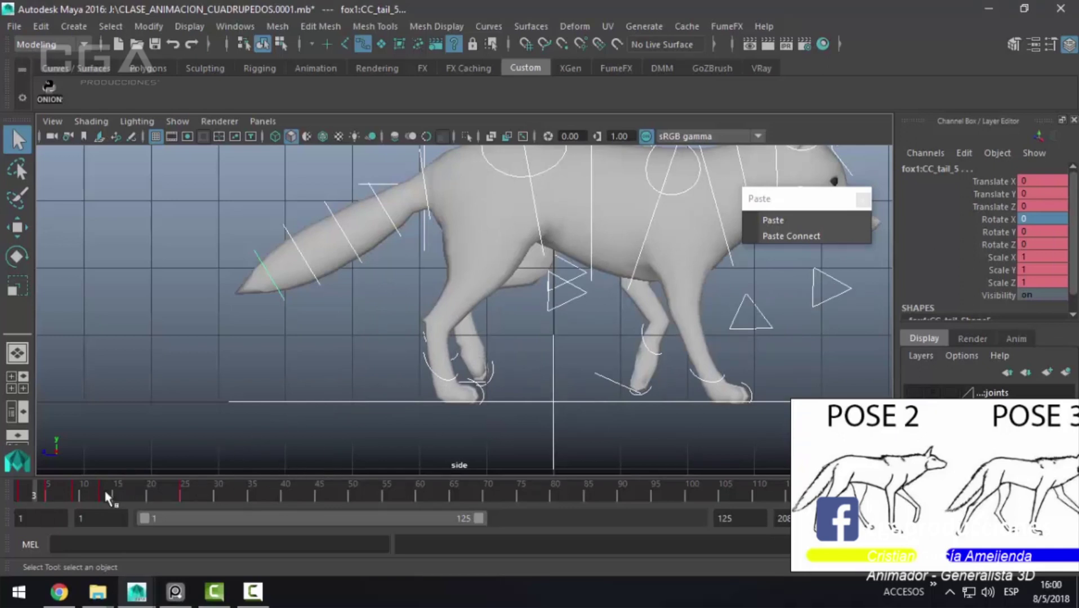
click(55, 495)
mouse_move(63, 511)
mouse_down()
mouse_move(81, 517)
mouse_move(76, 524)
mouse_up()
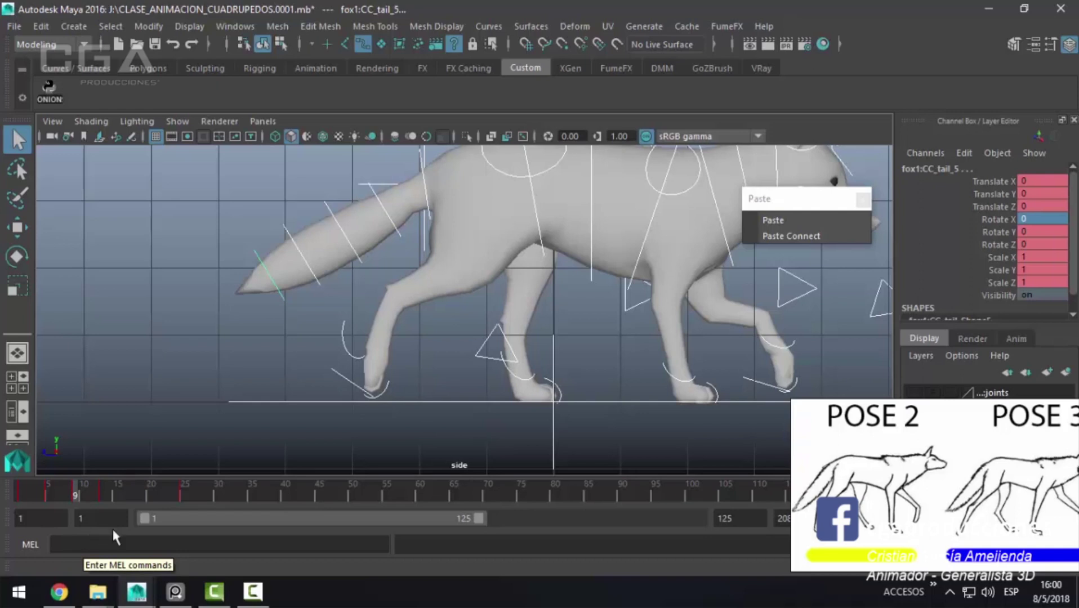
click(905, 498)
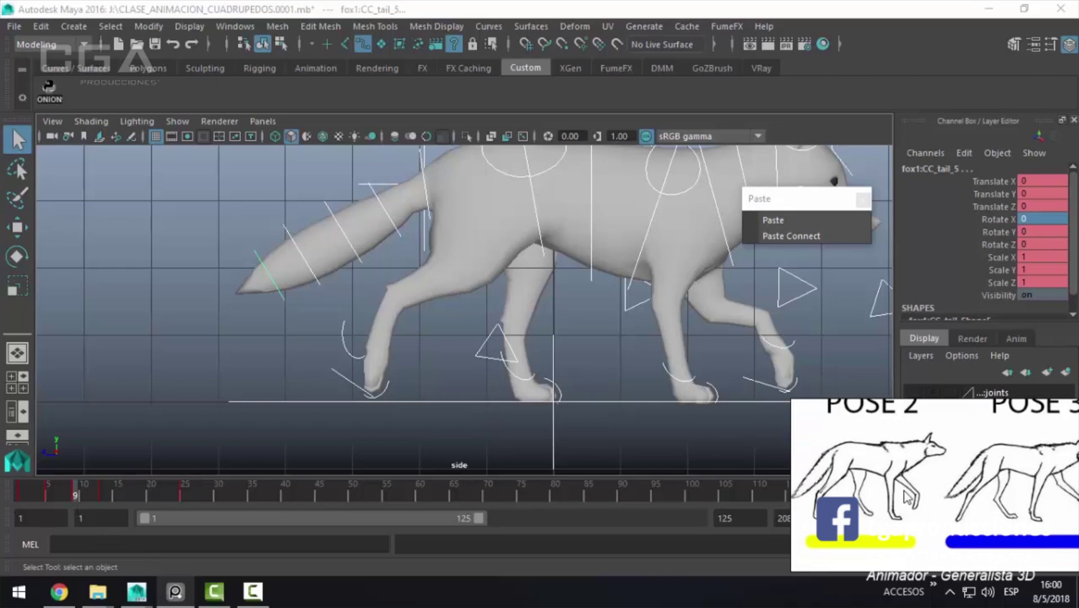
Step: At frame 5, lift the left back foot slightly and key its position
drag(906, 498, 854, 513)
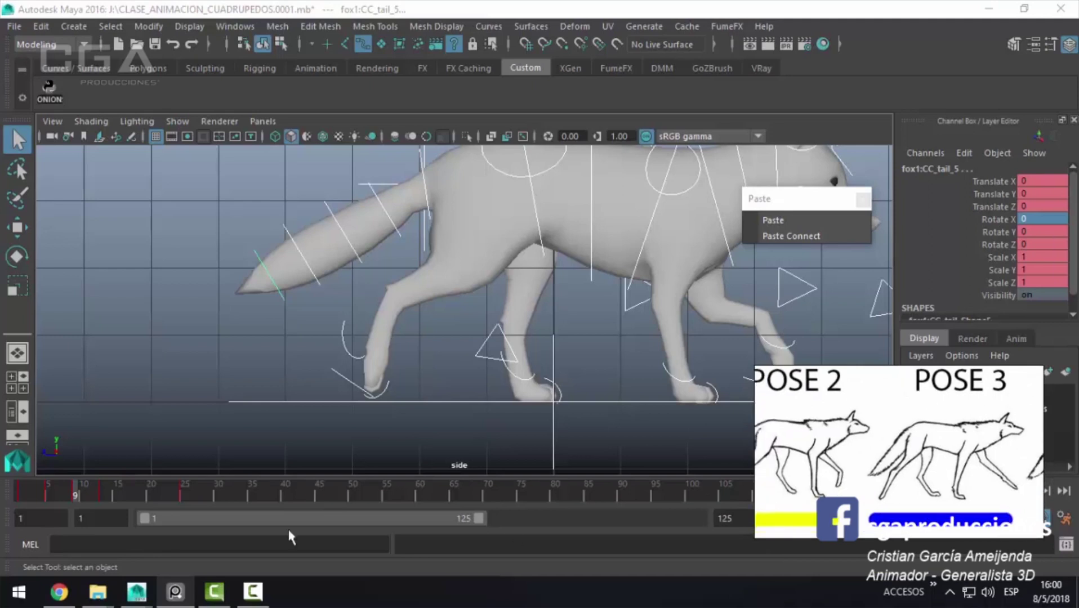
click(47, 493)
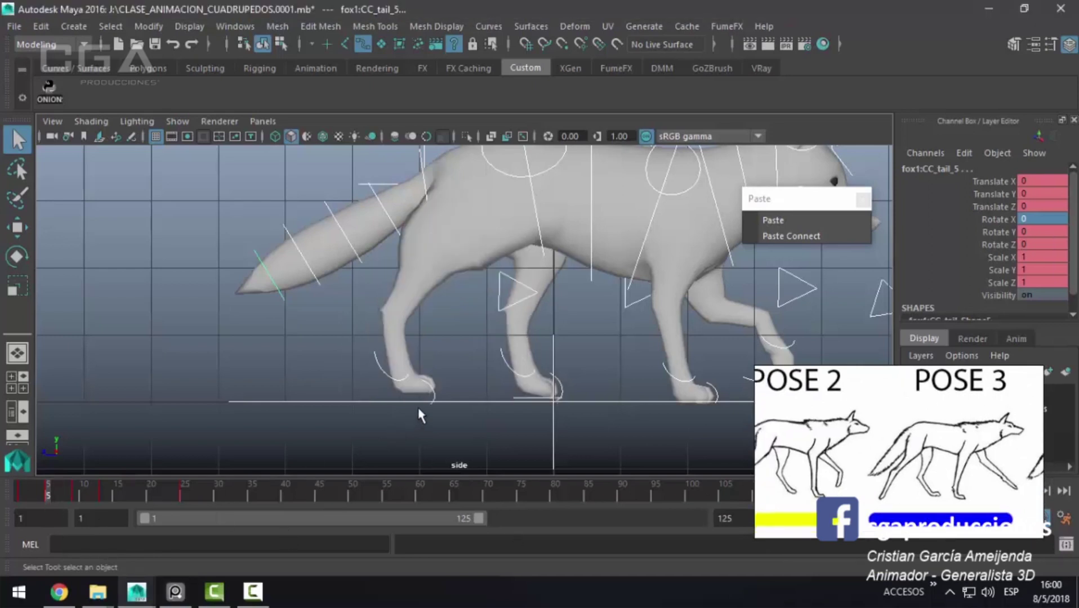
alt+middle_drag(420, 416, 511, 378)
key(w)
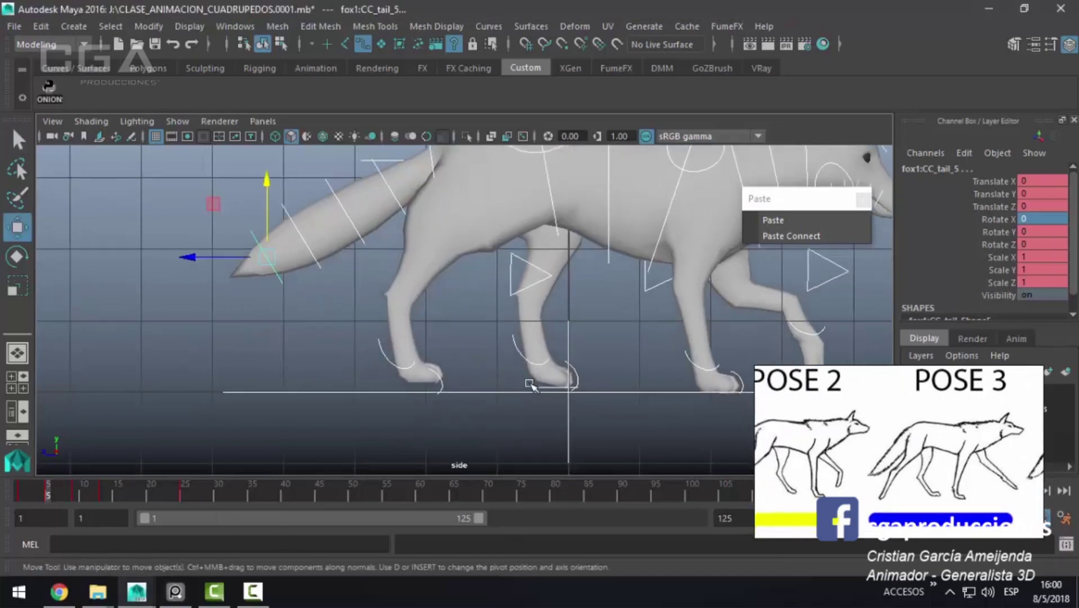
click(529, 385)
drag(529, 385, 529, 375)
key(s)
Step: Scrub and play the walk to review the back leg, ending at frame 9
drag(76, 502, 51, 504)
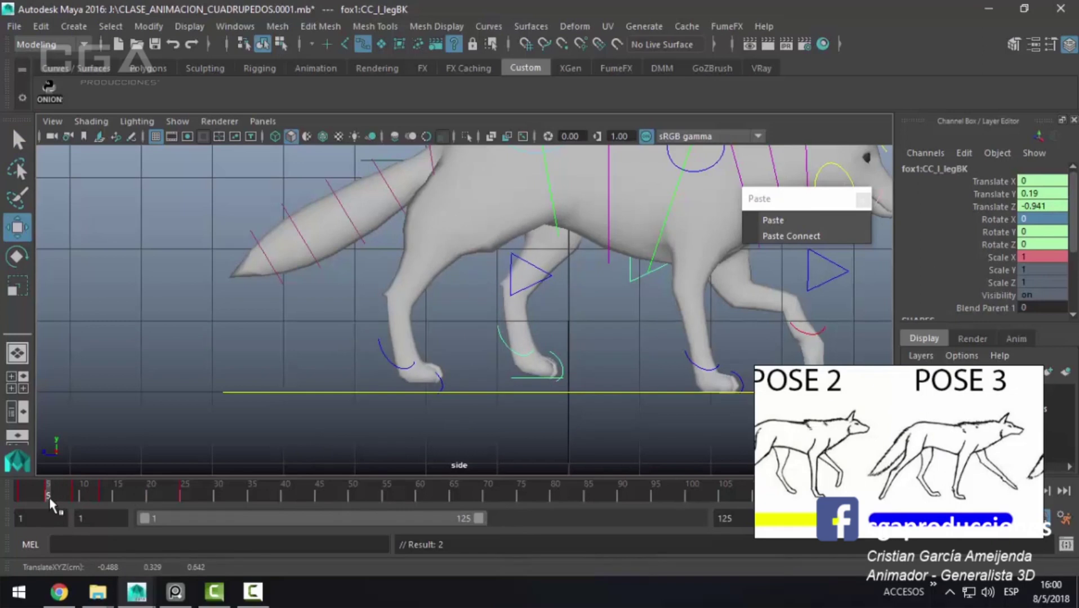
drag(63, 495, 80, 496)
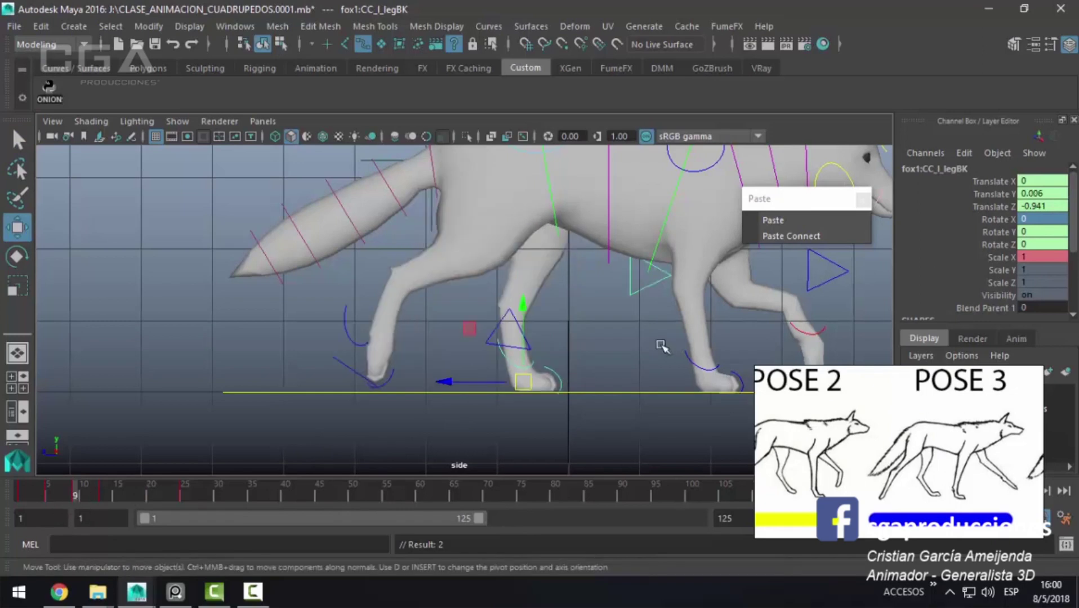
click(485, 388)
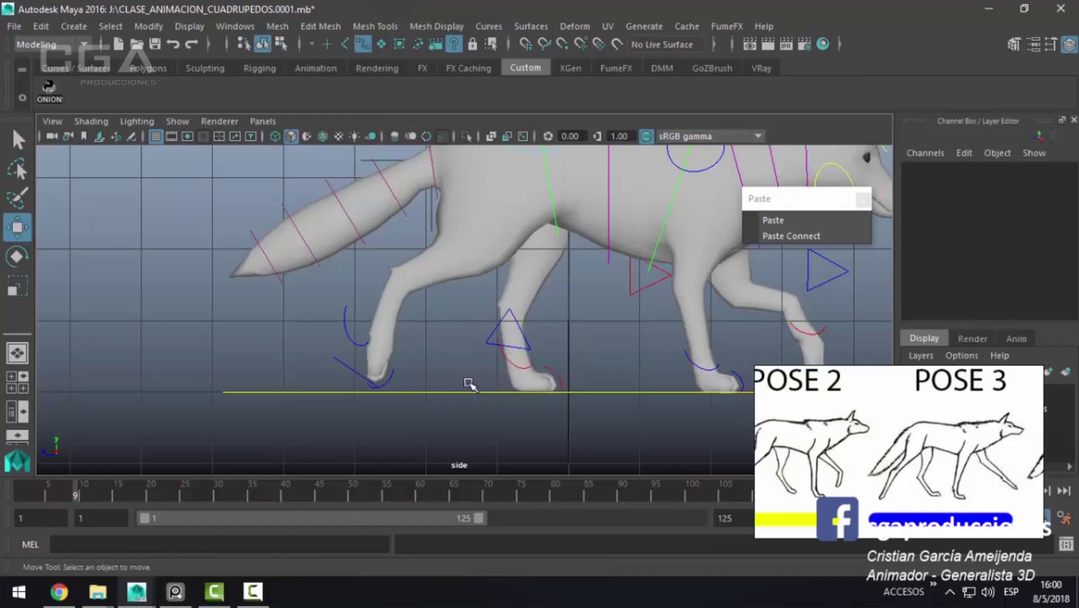
click(473, 384)
key(alt+v)
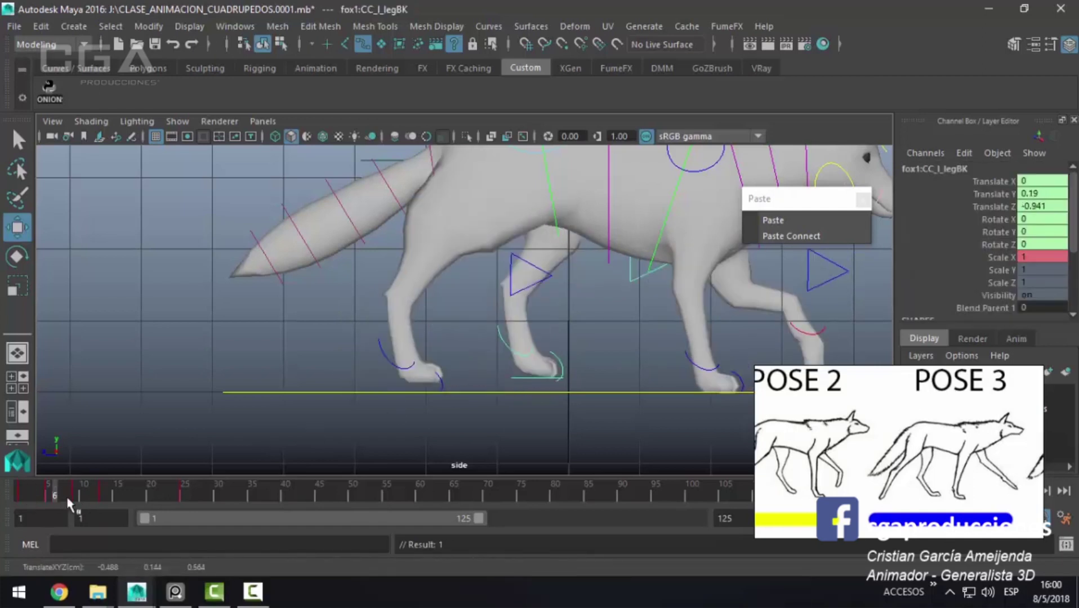
mouse_move(76, 497)
mouse_down()
mouse_move(53, 502)
mouse_move(70, 517)
mouse_move(137, 517)
mouse_move(40, 557)
mouse_up()
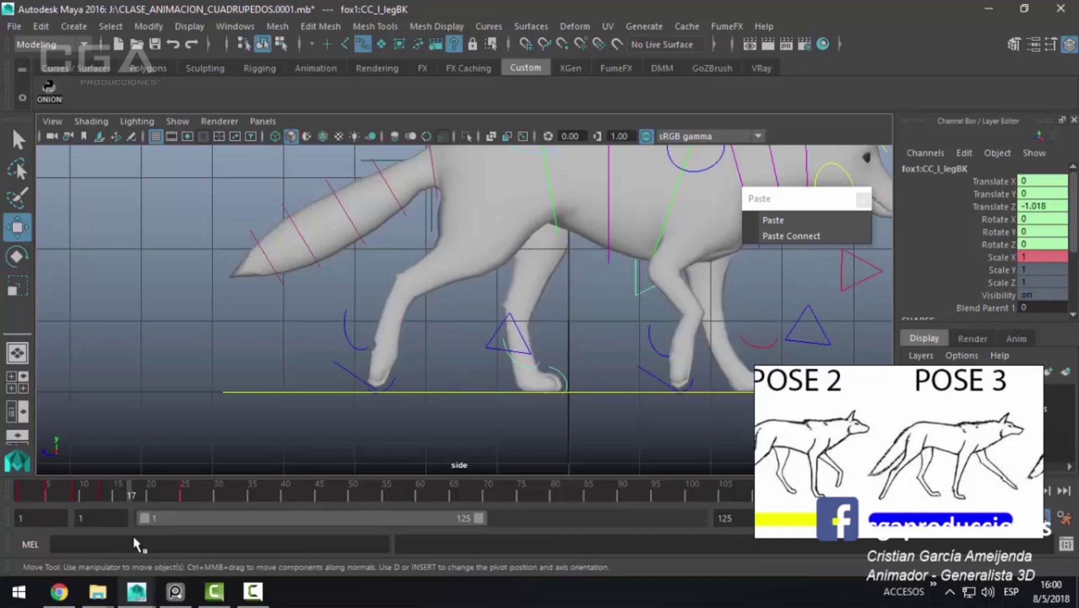
key(period)
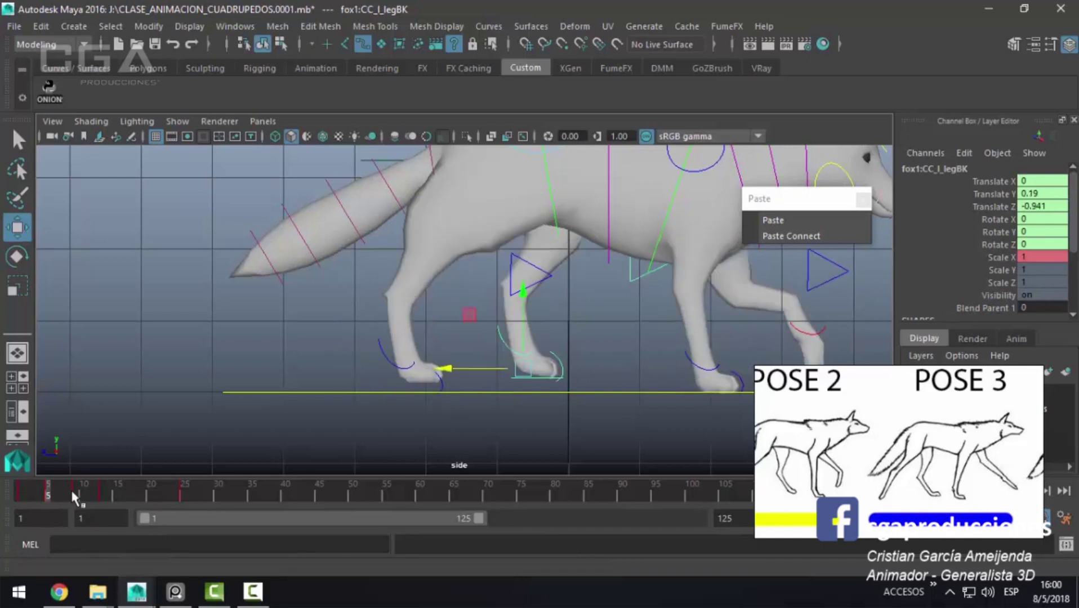
click(72, 488)
alt+middle_drag(665, 338, 511, 337)
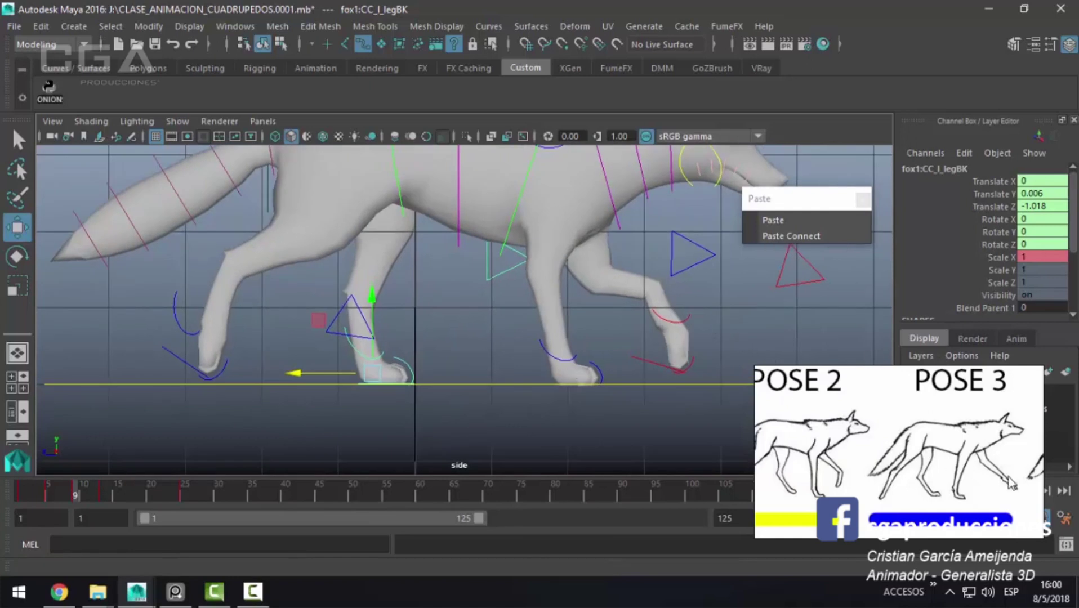
alt+middle_drag(589, 337, 507, 378)
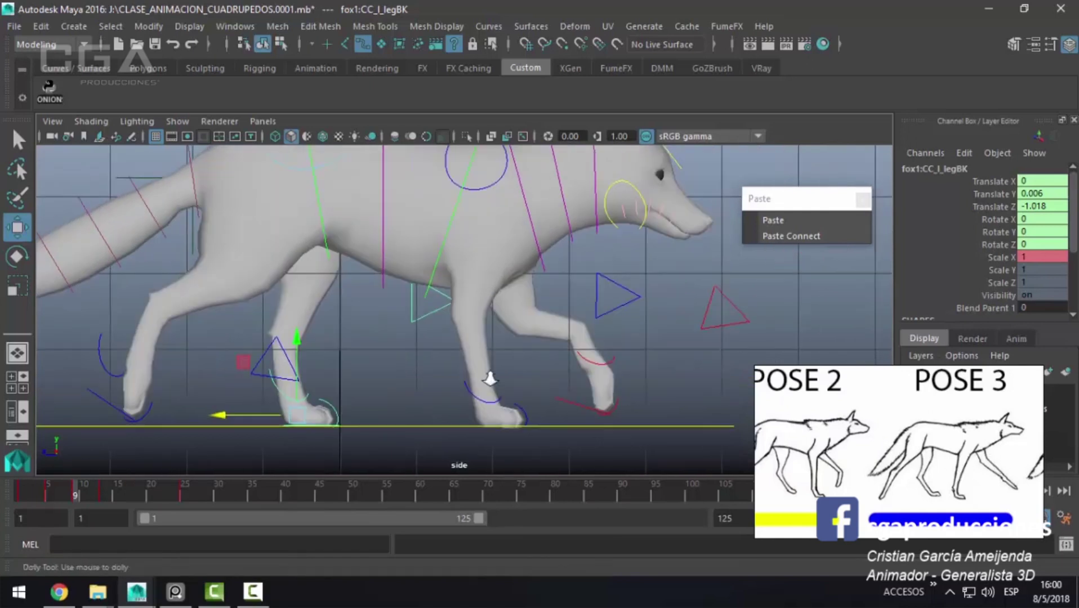
Step: Rotate the left front foot forward at frame 9
click(583, 419)
click(582, 413)
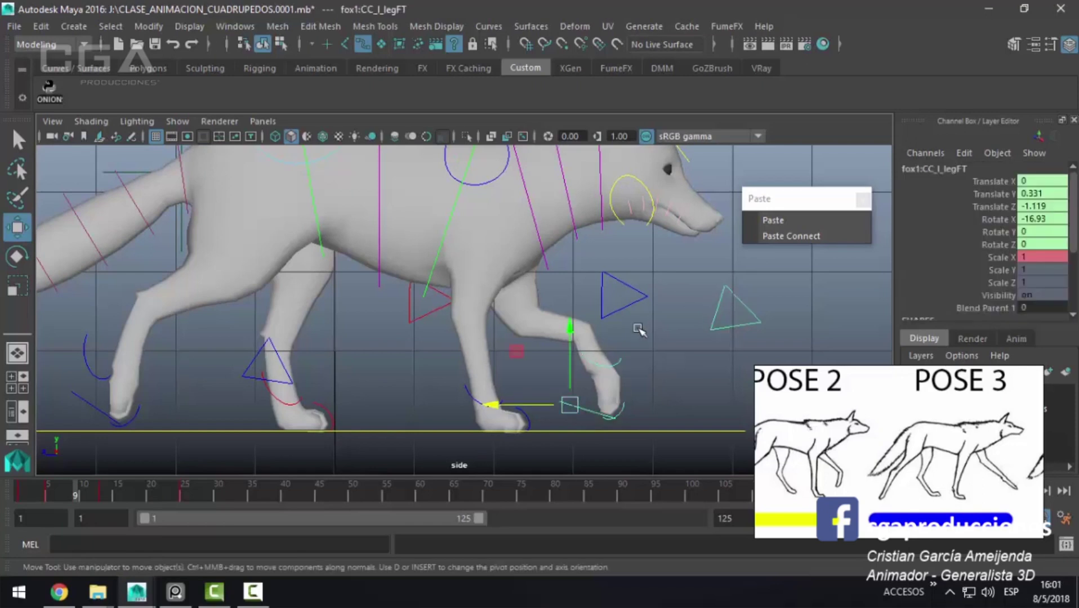
key(e)
mouse_move(569, 326)
mouse_down()
mouse_move(572, 394)
mouse_move(614, 410)
mouse_up()
key(w)
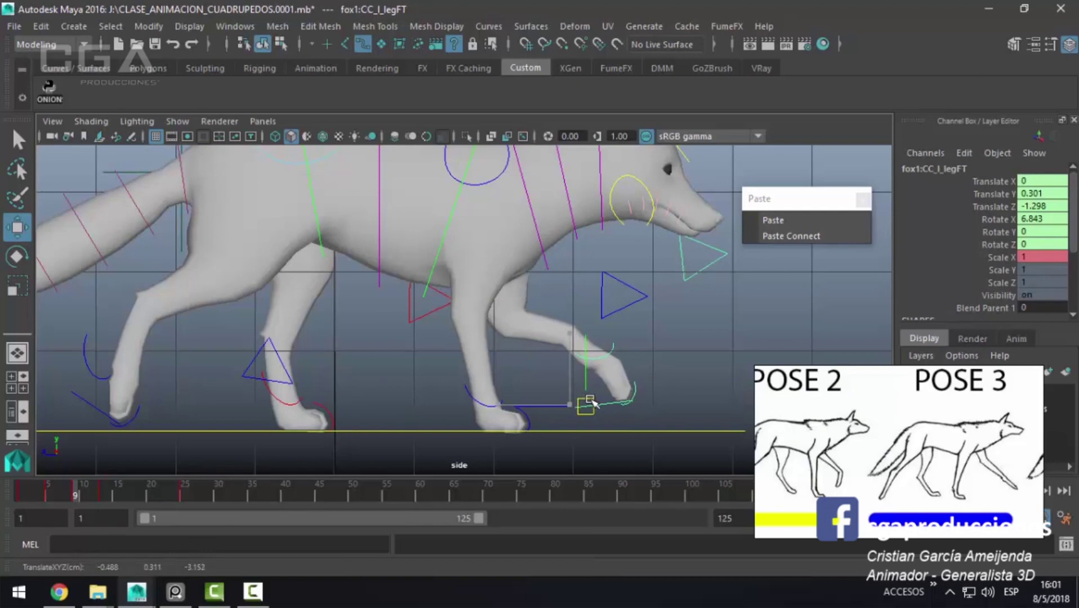
key(q)
click(638, 356)
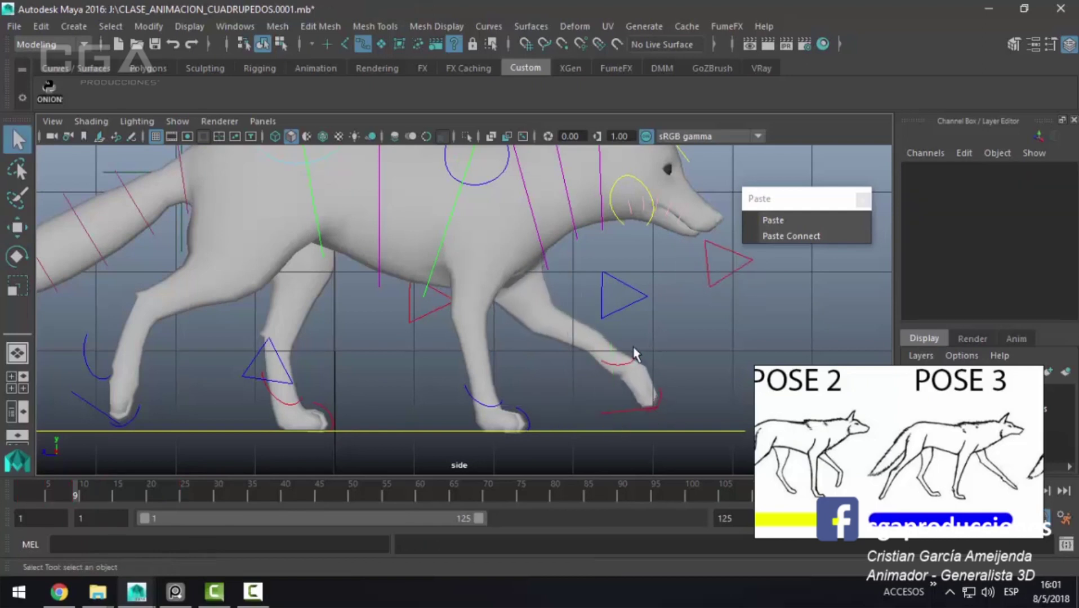
click(639, 355)
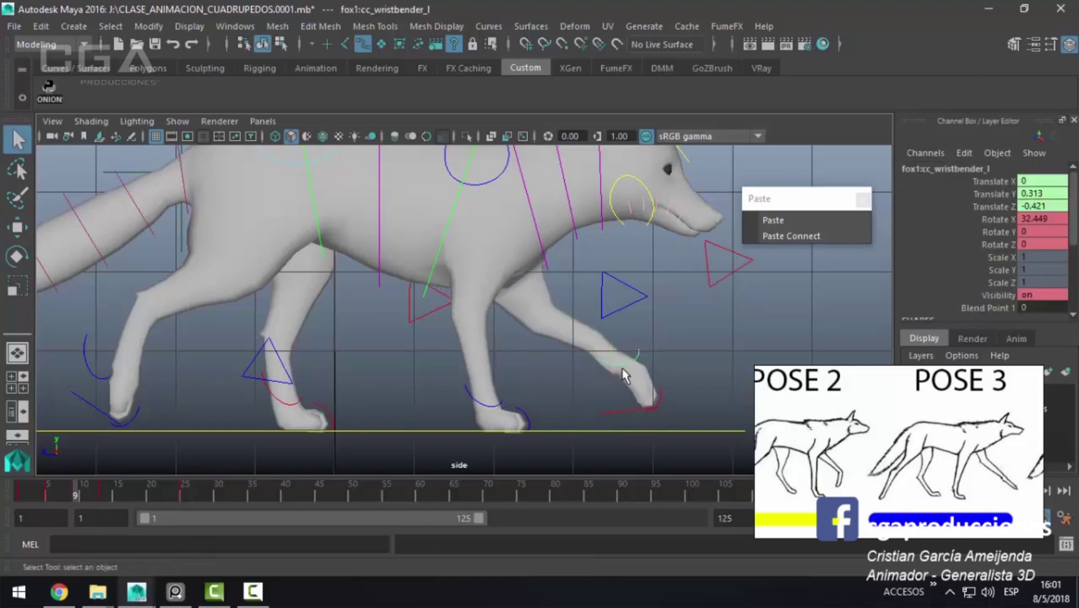
click(662, 399)
Step: Reset the left front toe-lift's Rotate X to 0, then curl it to about -59
double_click(1042, 220)
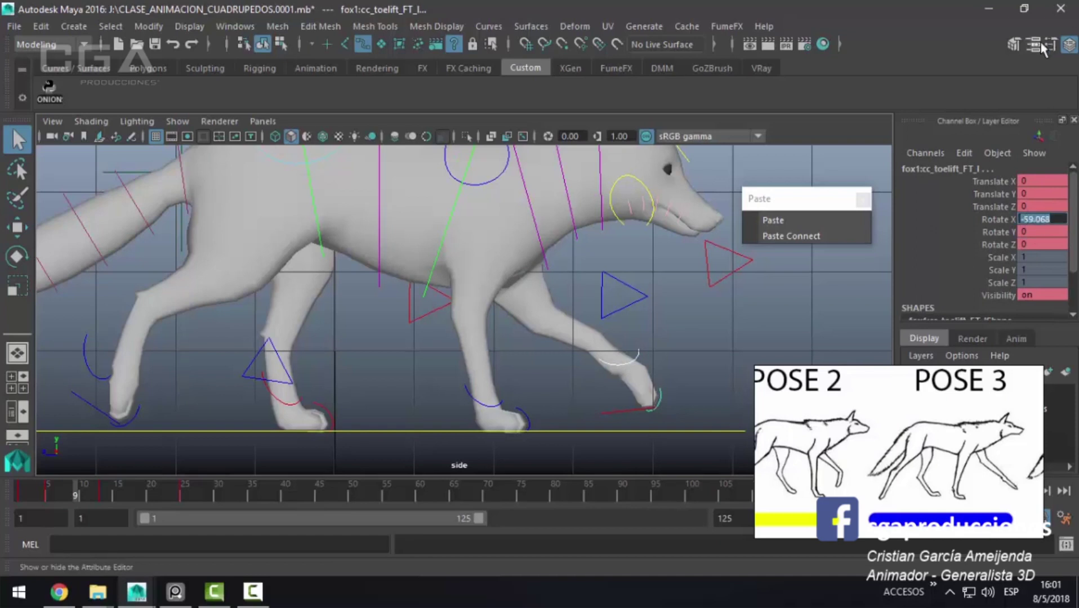
text(0)
key(Return)
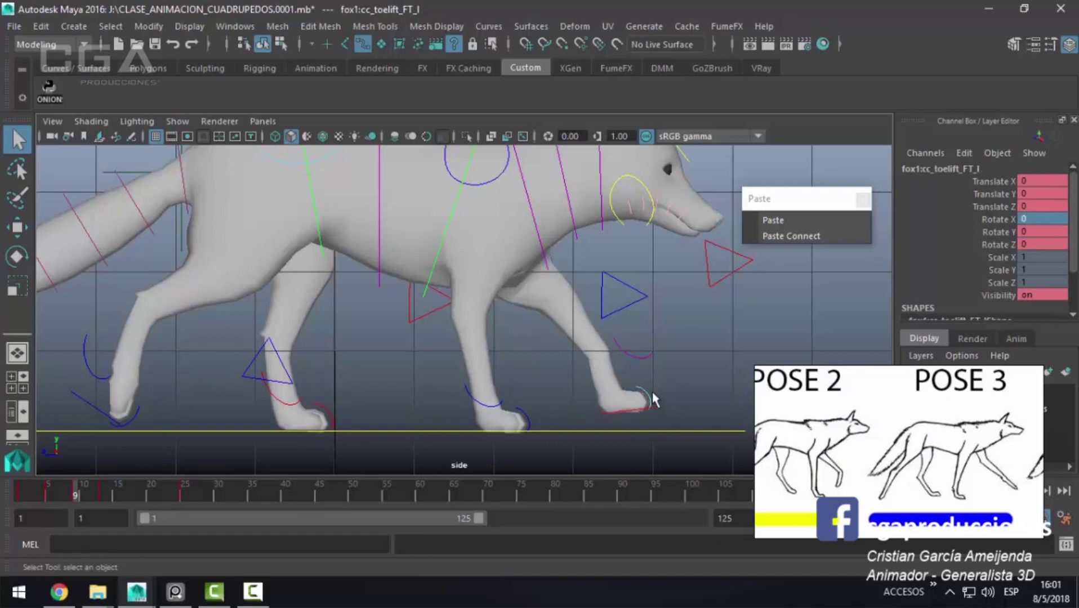
key(e)
drag(685, 347, 757, 411)
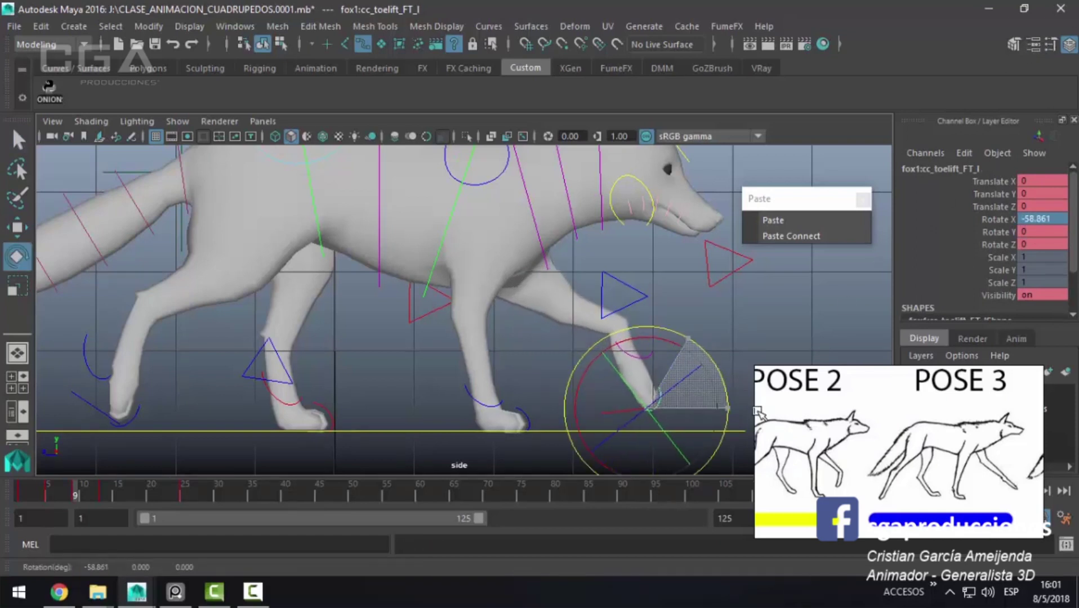
key(q)
click(652, 345)
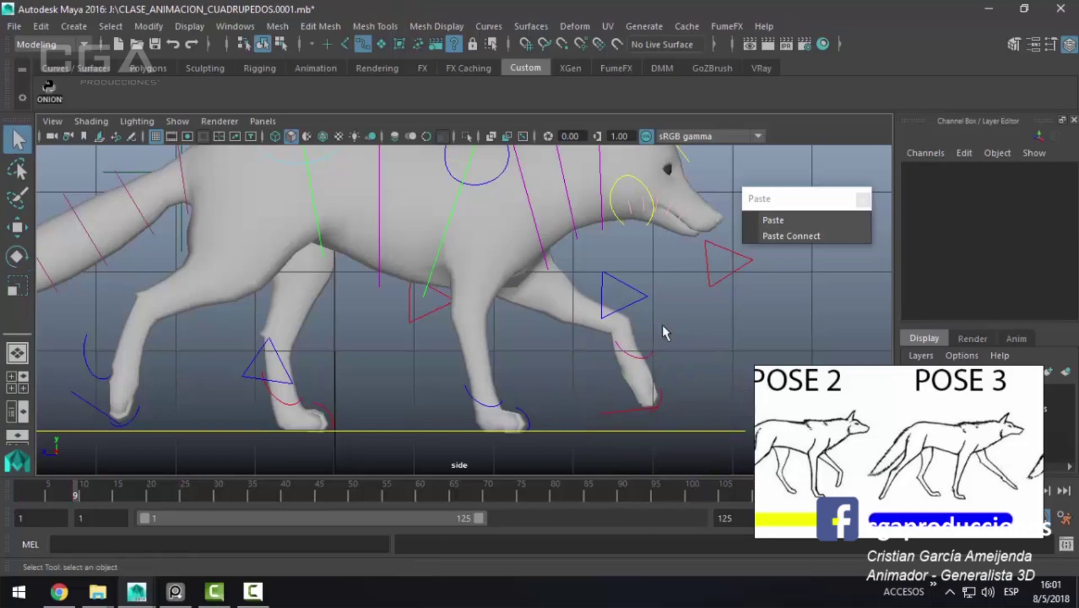
Step: Bend the left front paw further at the wrist bender
key(e)
click(654, 355)
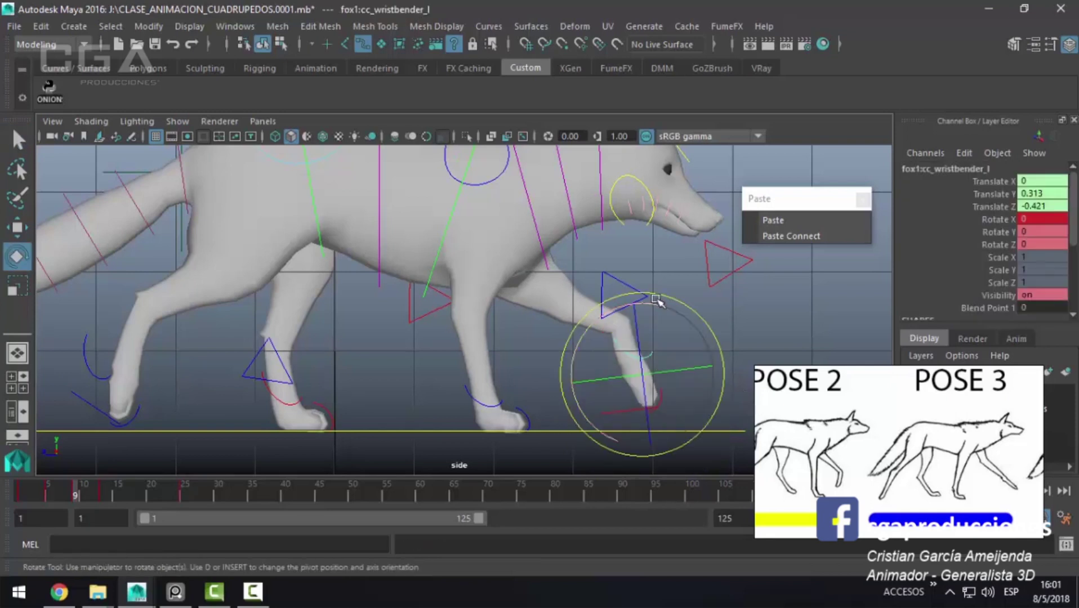
drag(645, 302, 621, 311)
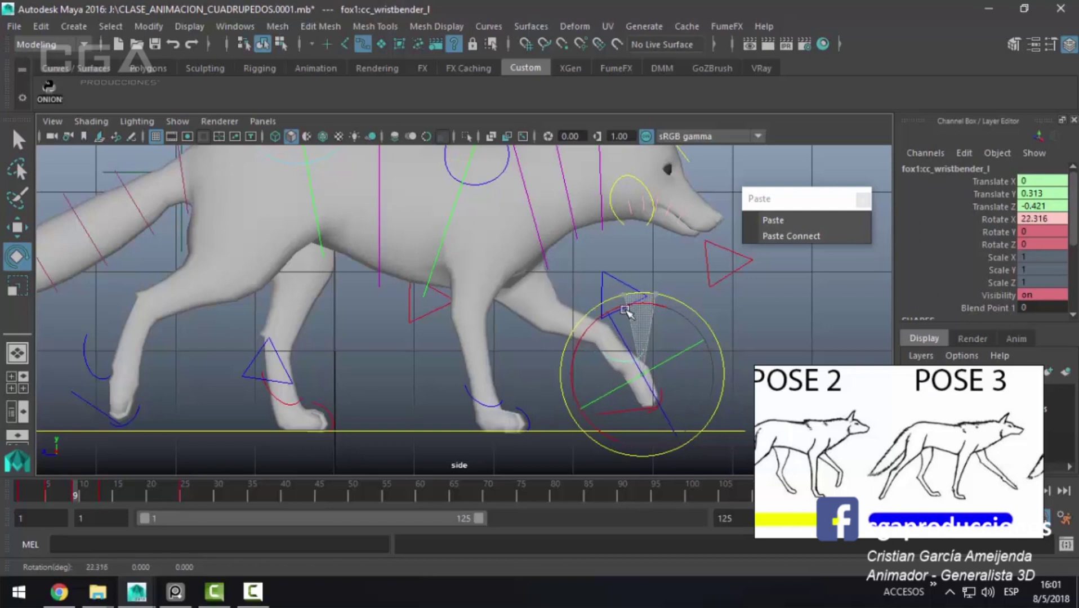
key(q)
click(575, 349)
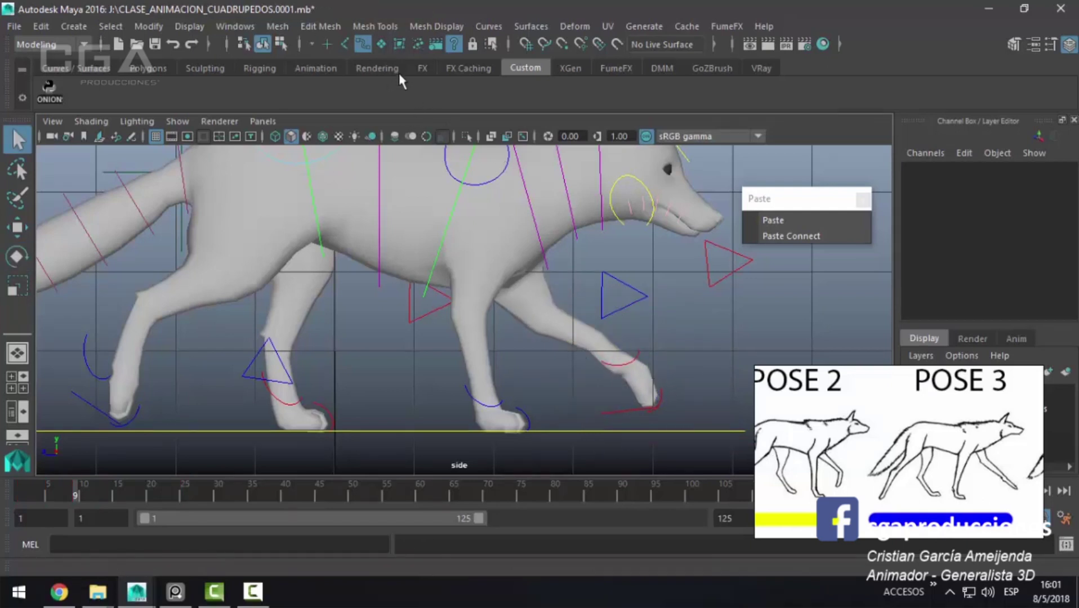
click(381, 44)
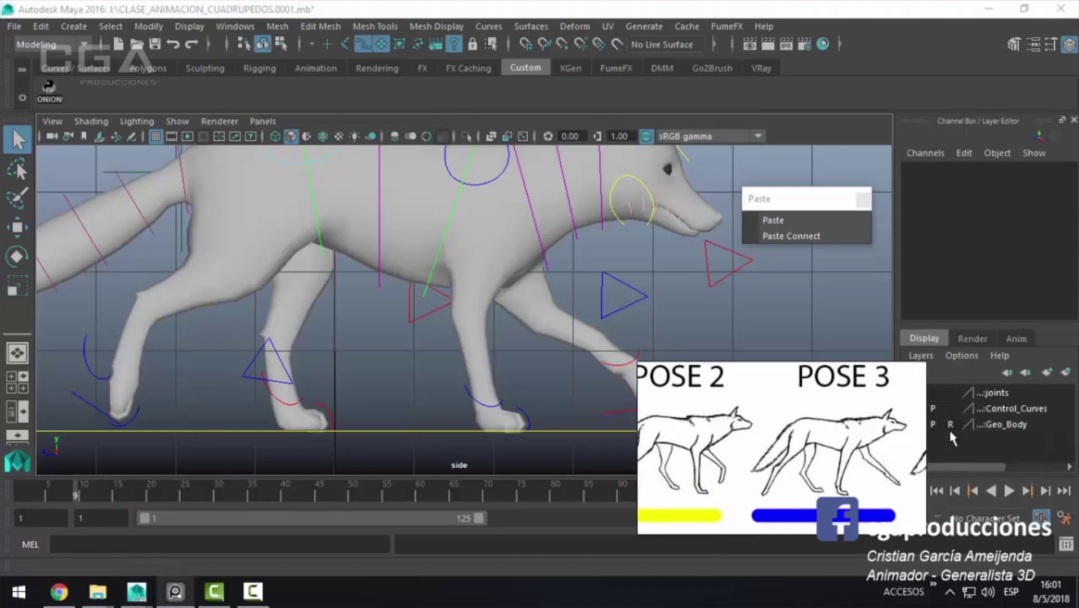
Step: Select the wolf's body mesh and save the scene as CLASE_ANIMACION_CUADRUPEDOS.0002.mb
click(522, 309)
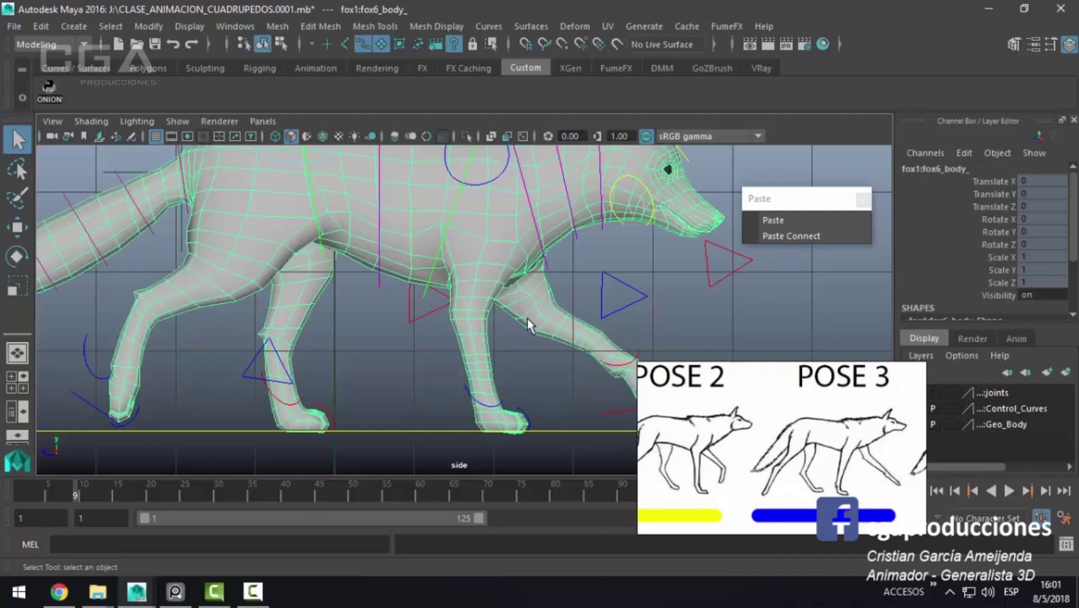
alt+middle_drag(542, 350, 438, 328)
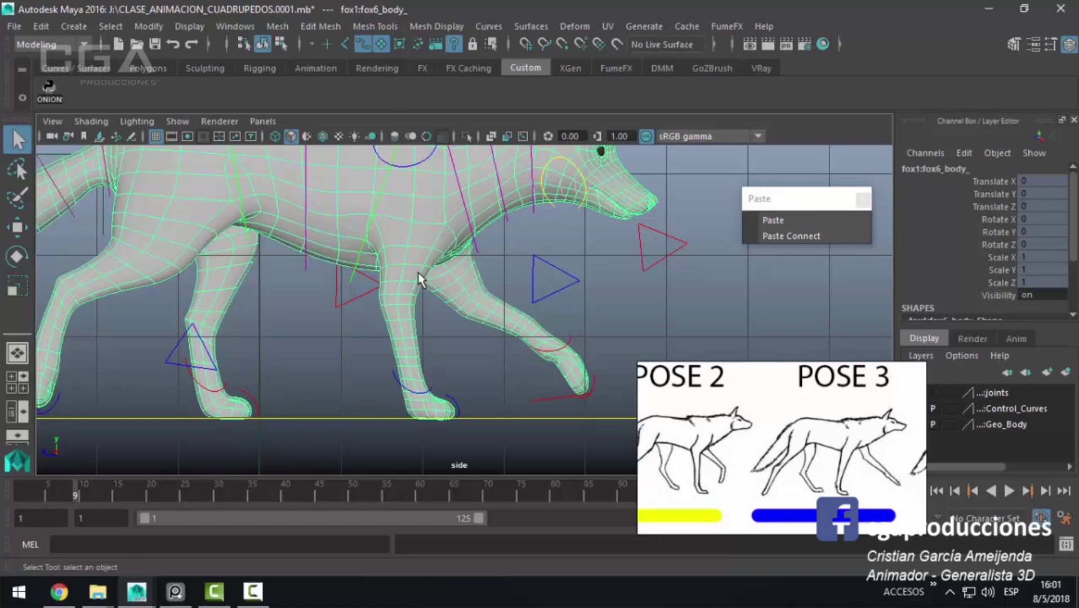
scroll(419, 279, up, 1)
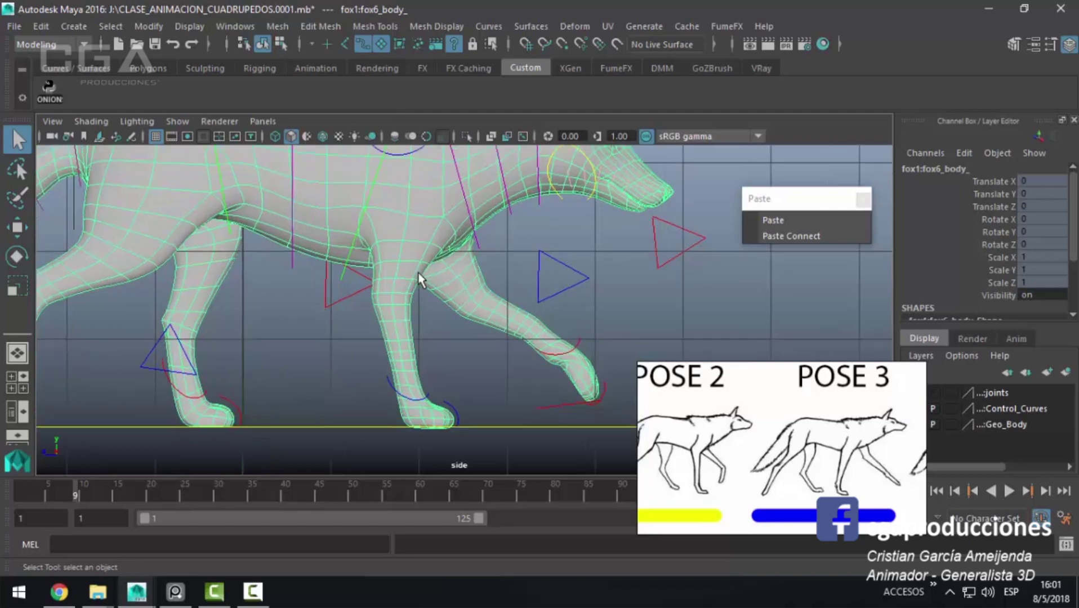
key(ctrl+alt+s)
alt+middle_drag(338, 276, 313, 298)
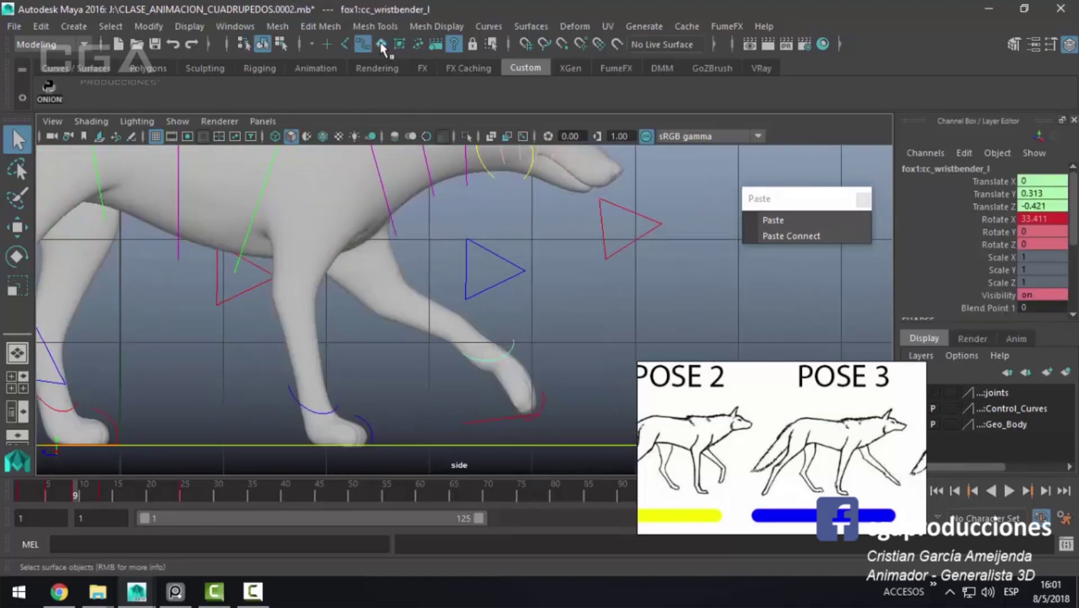
Step: Tilt the front paw further, then rotate the left front leg control to about 31 degrees and lower it
scroll(507, 366, up, 2)
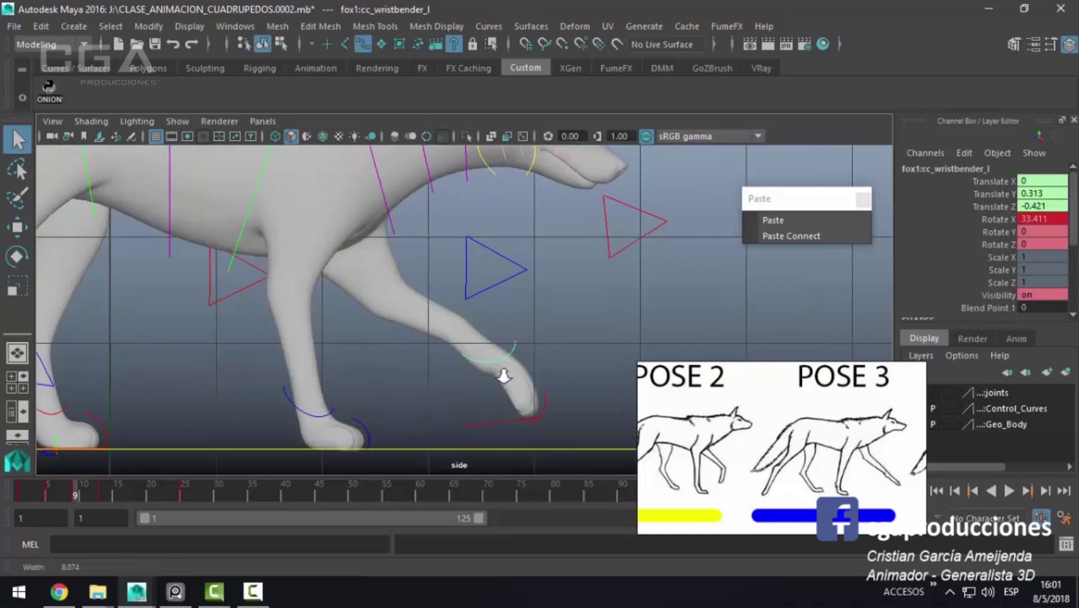
key(e)
mouse_move(511, 305)
mouse_down()
mouse_move(508, 296)
mouse_move(529, 296)
mouse_up()
key(q)
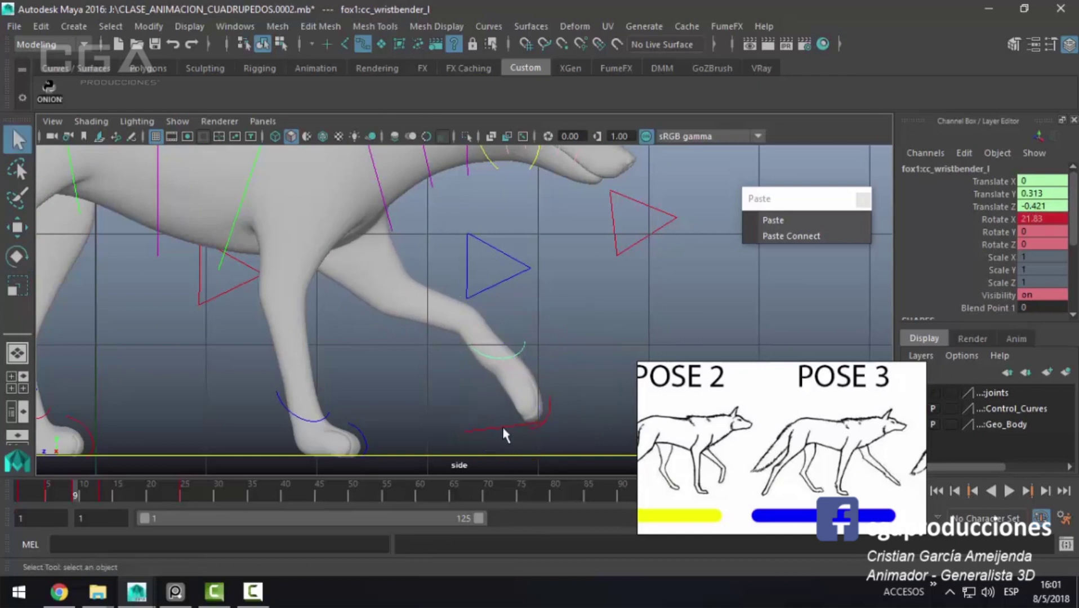
click(502, 425)
alt+middle_drag(539, 363, 527, 333)
key(e)
drag(506, 339, 476, 329)
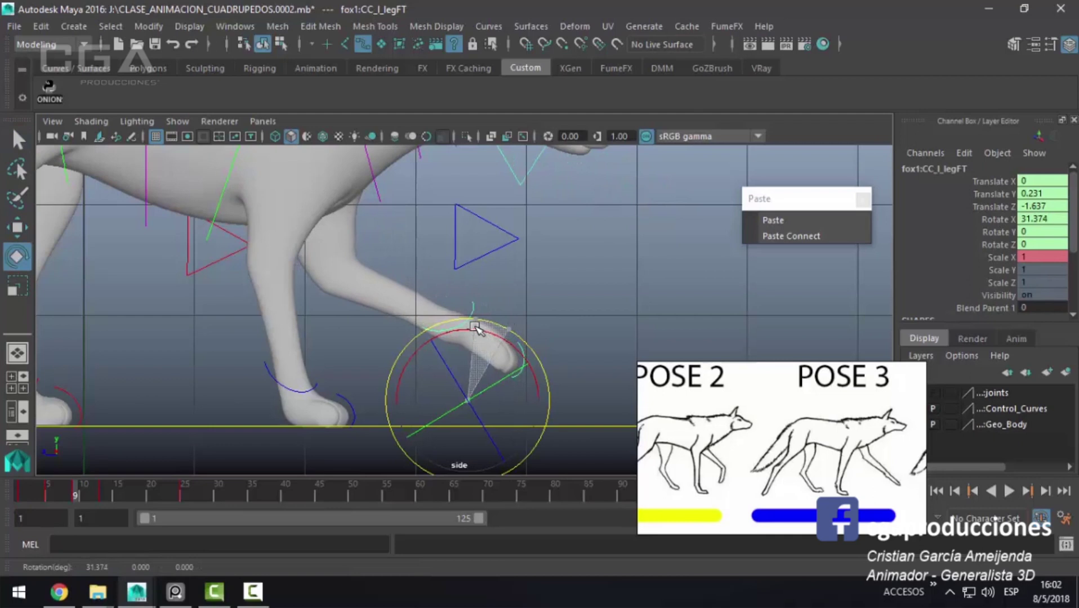
key(w)
mouse_move(467, 401)
mouse_down()
mouse_move(485, 404)
mouse_move(475, 407)
mouse_up()
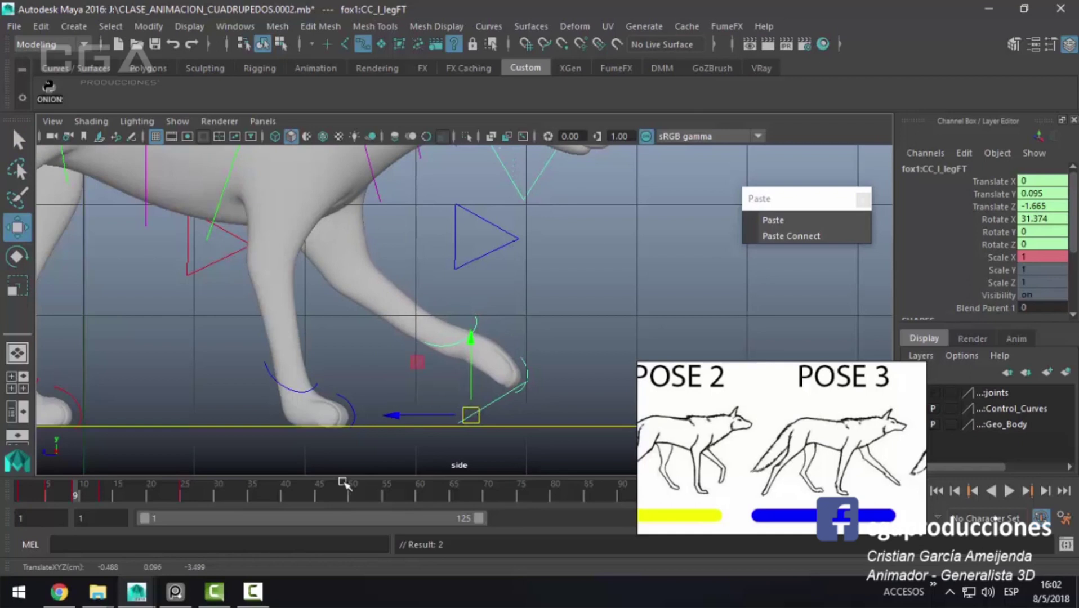
Step: Move the left front paw forward and down, easing its tilt to about 22.8 degrees
click(57, 492)
drag(481, 398, 516, 412)
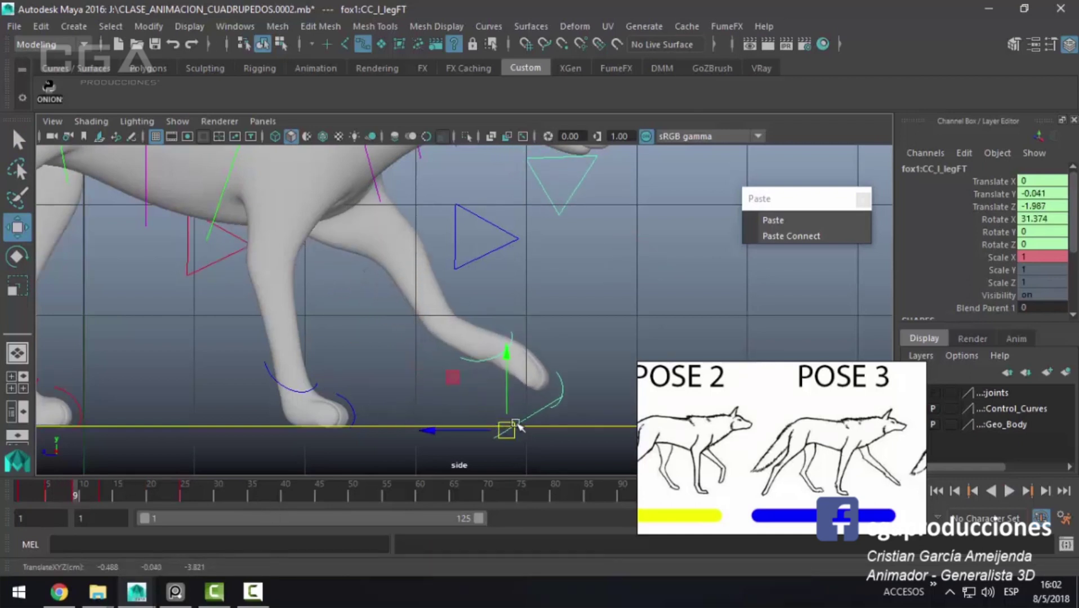
key(e)
mouse_move(551, 372)
mouse_down()
mouse_move(563, 375)
mouse_move(549, 380)
mouse_up()
key(w)
drag(506, 429, 501, 423)
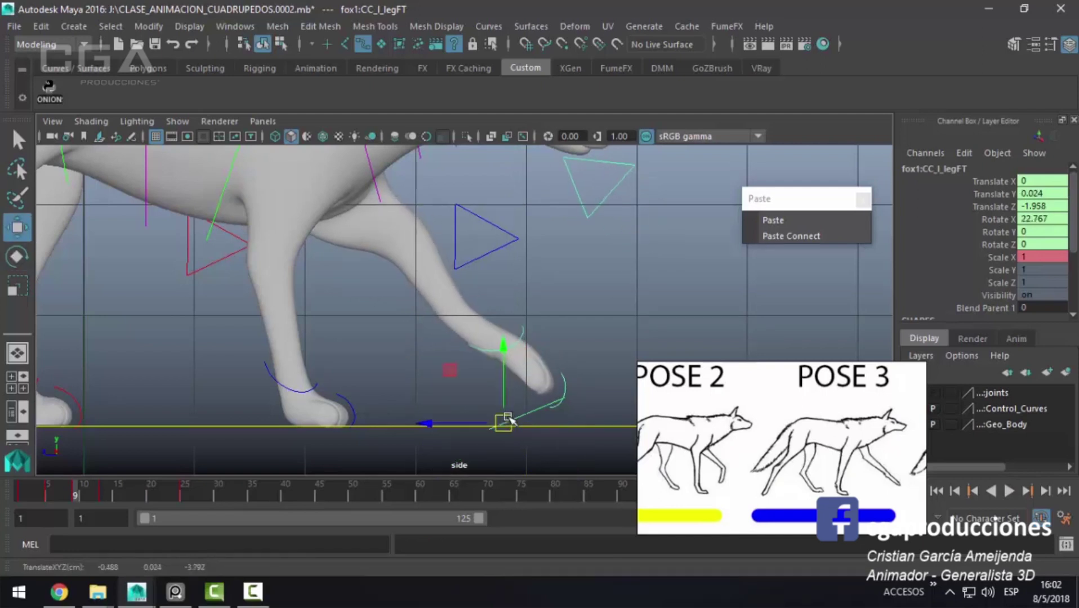
Step: Play back the walk cycle to review the leg motion, then return to frame 9
scroll(446, 414, down, 2)
scroll(446, 414, up, 2)
key(alt+v)
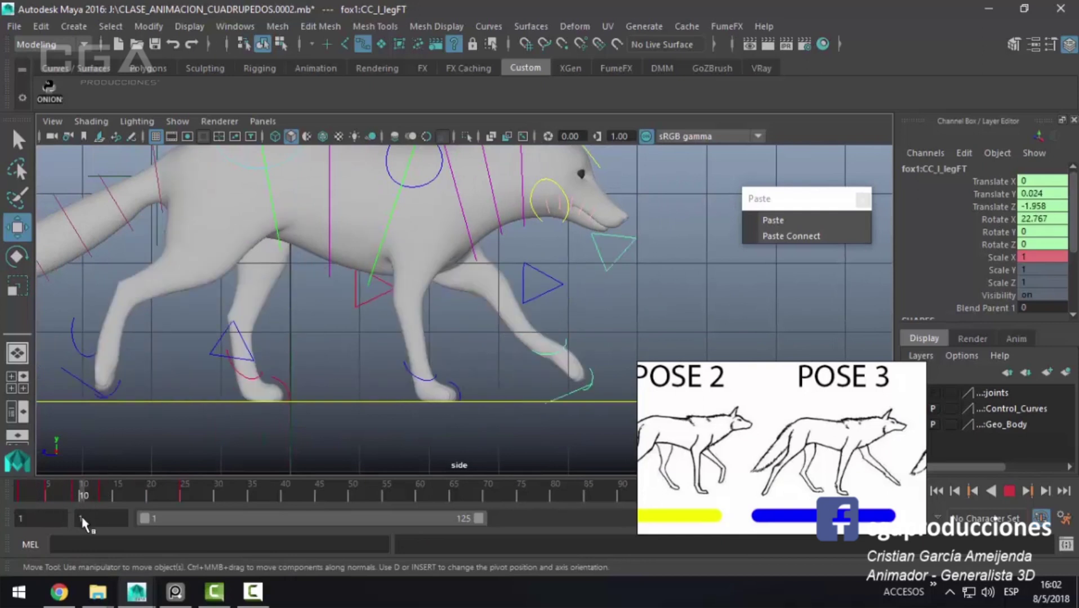
key(alt+v)
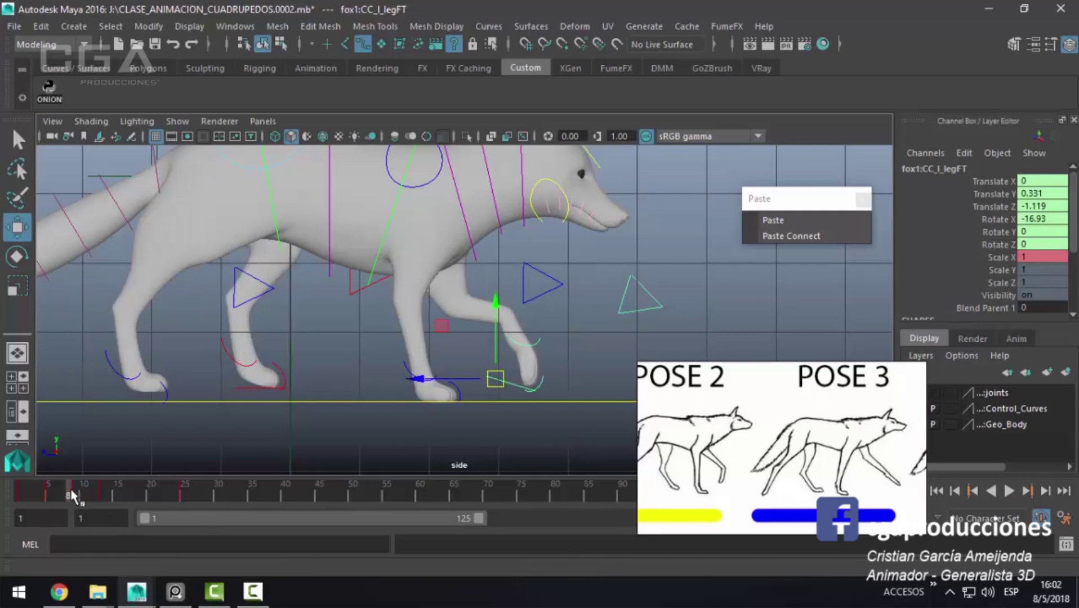
click(74, 490)
key(space)
Step: Select the right front leg control and orbit the perspective view around the front feet
key(space)
scroll(462, 423, up, 3)
key(q)
click(455, 422)
alt+drag(456, 422, 312, 385)
key(w)
Step: Slide the right front foot along its stride to Translate Z 0.446 and rewind to frame 1
key(space)
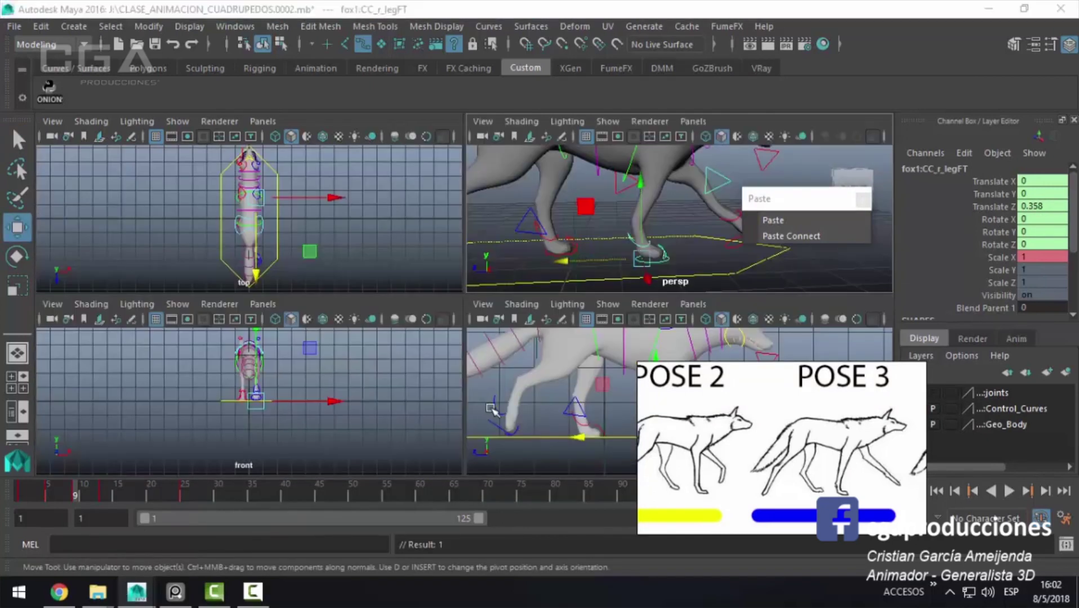
key(space)
drag(272, 383, 202, 407)
drag(80, 491, 44, 495)
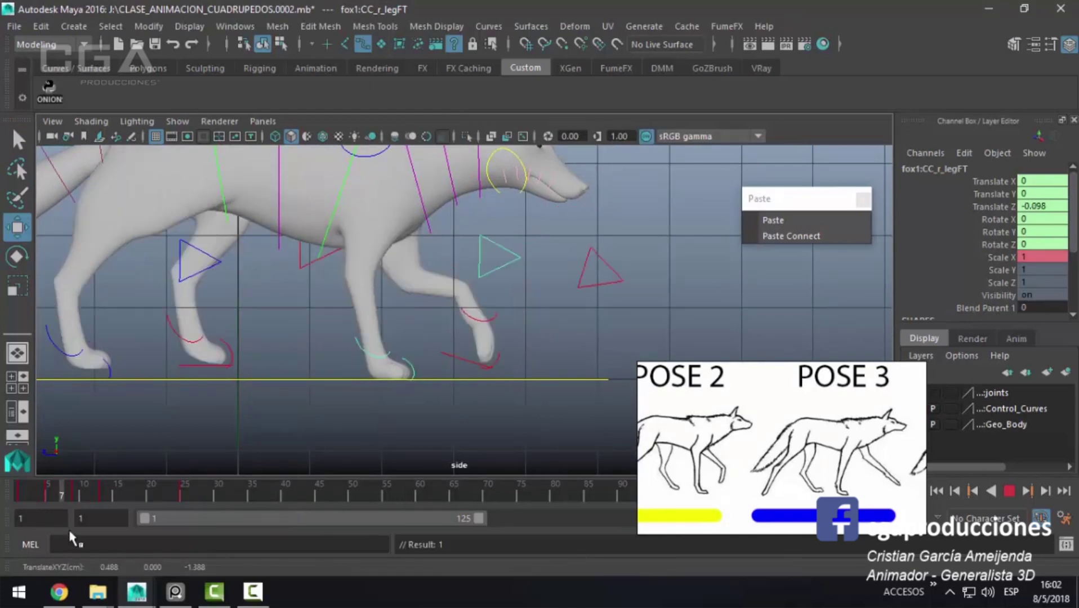
Step: Play back the walk cycle twice to preview it, then scrub back to frame 9
key(alt+v)
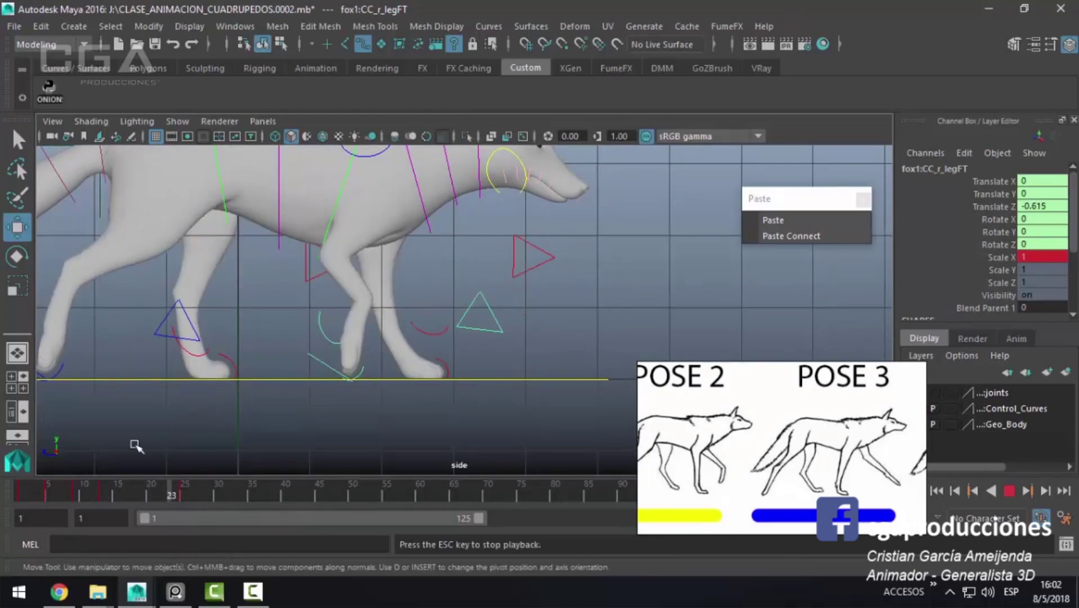
key(Escape)
key(alt+shift+v)
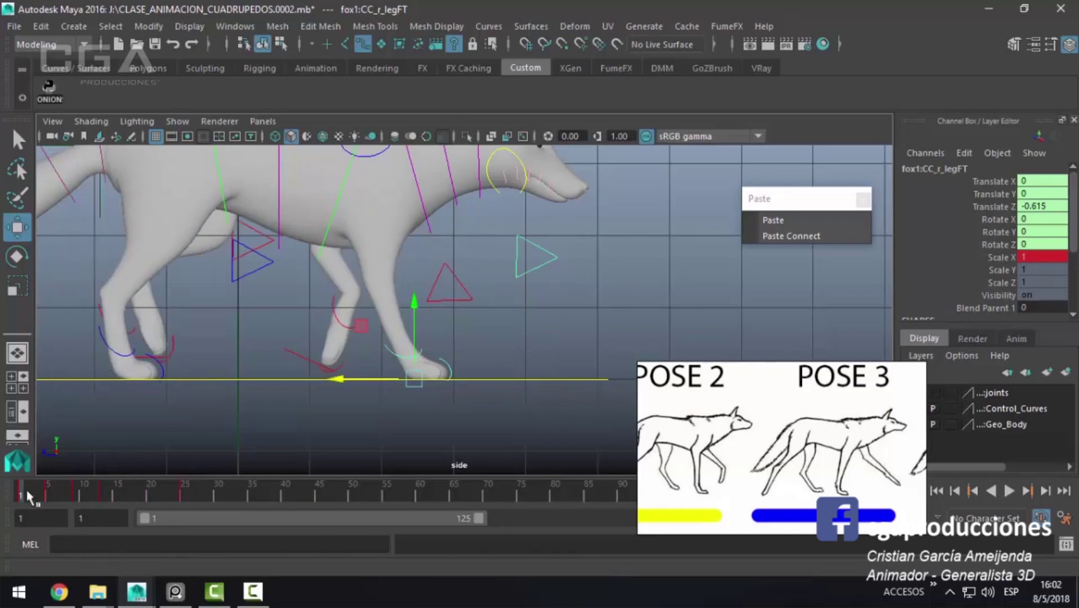
key(alt+v)
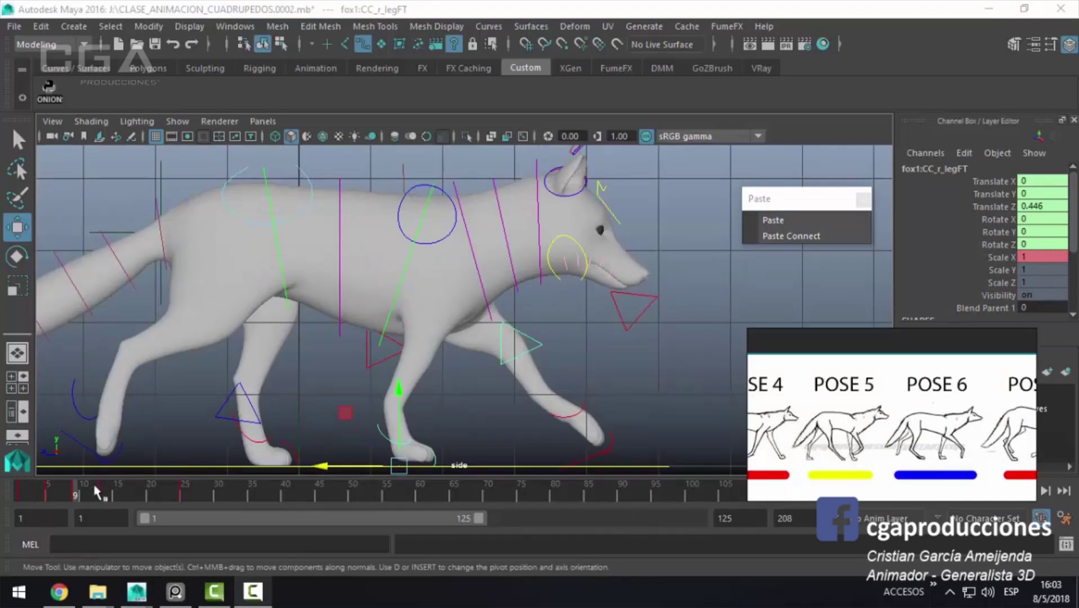
drag(94, 491, 77, 496)
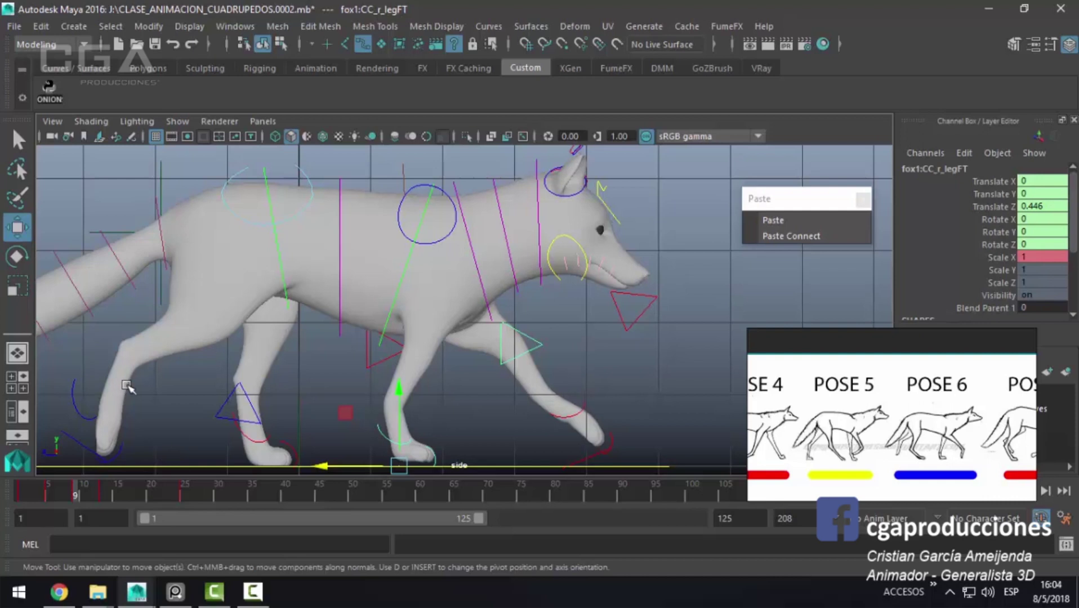
Step: Review the walk's leg motion around frames 13 and 14
click(109, 496)
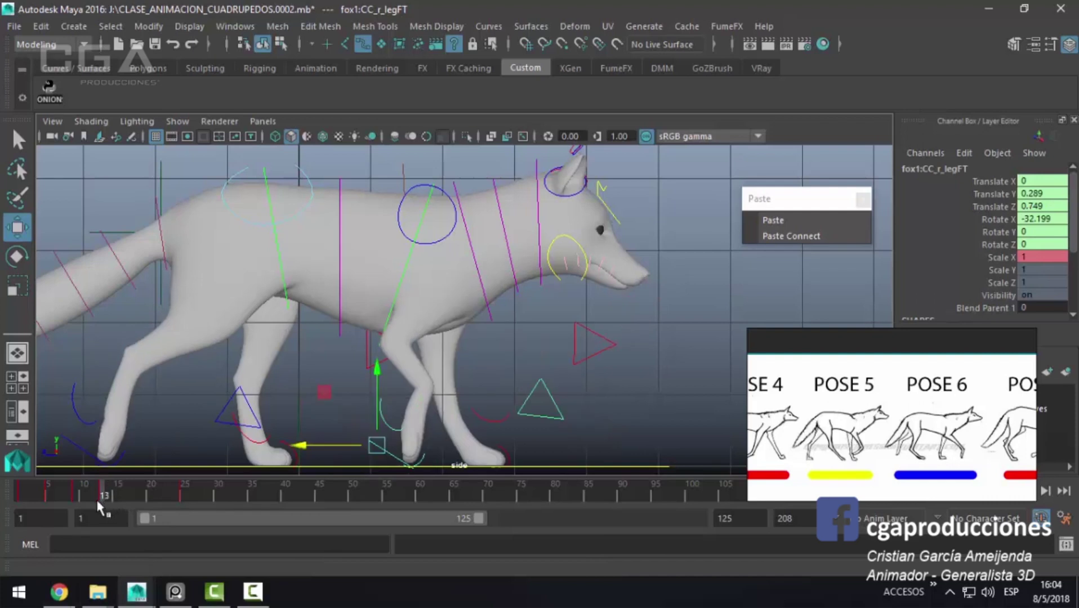
click(101, 497)
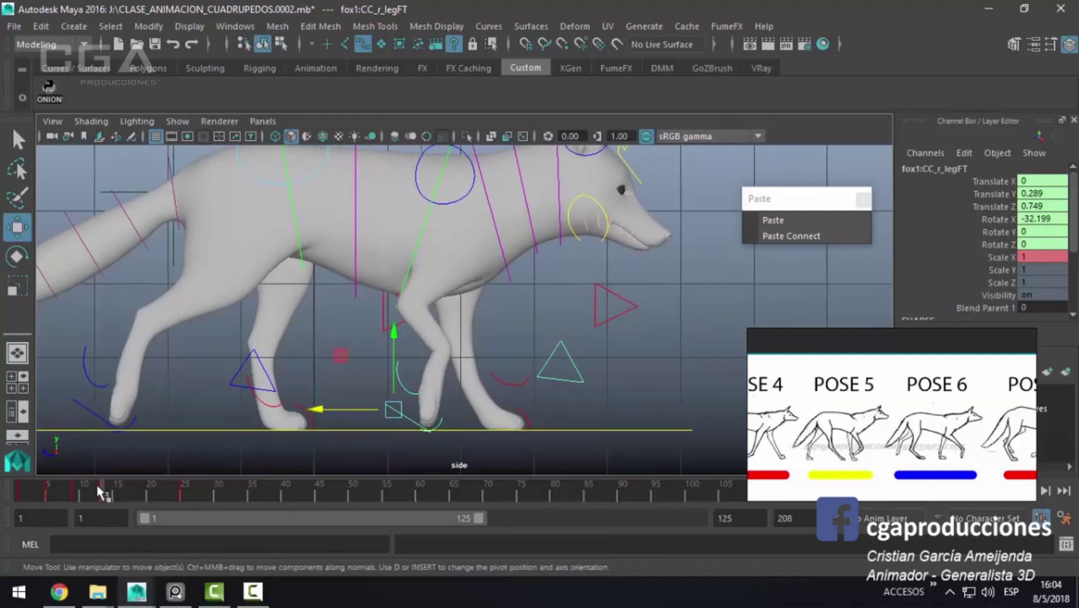
scroll(916, 459, down, 5)
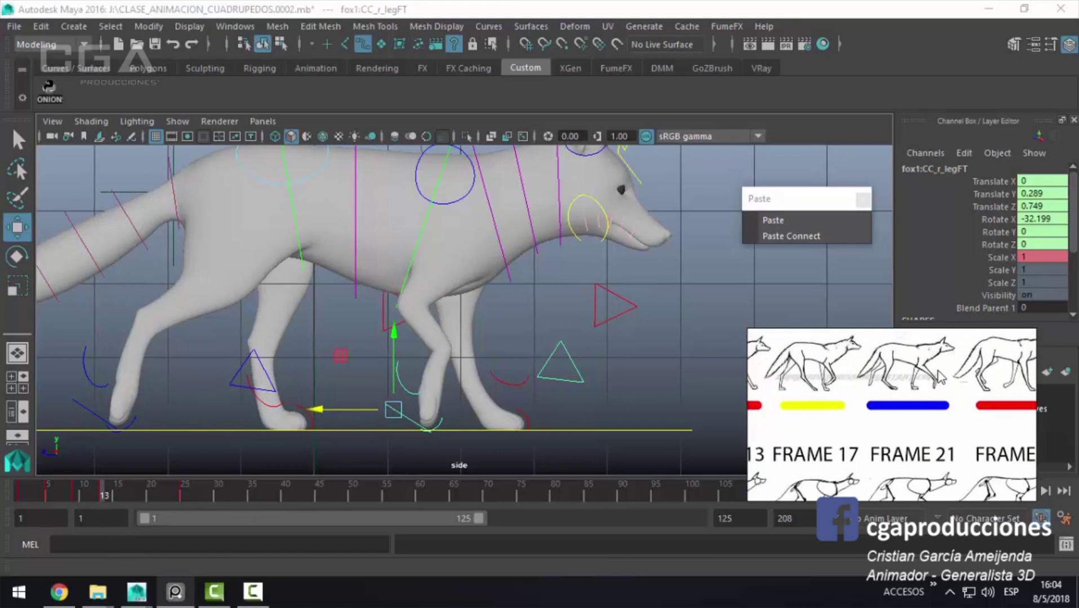
scroll(913, 474, up, 3)
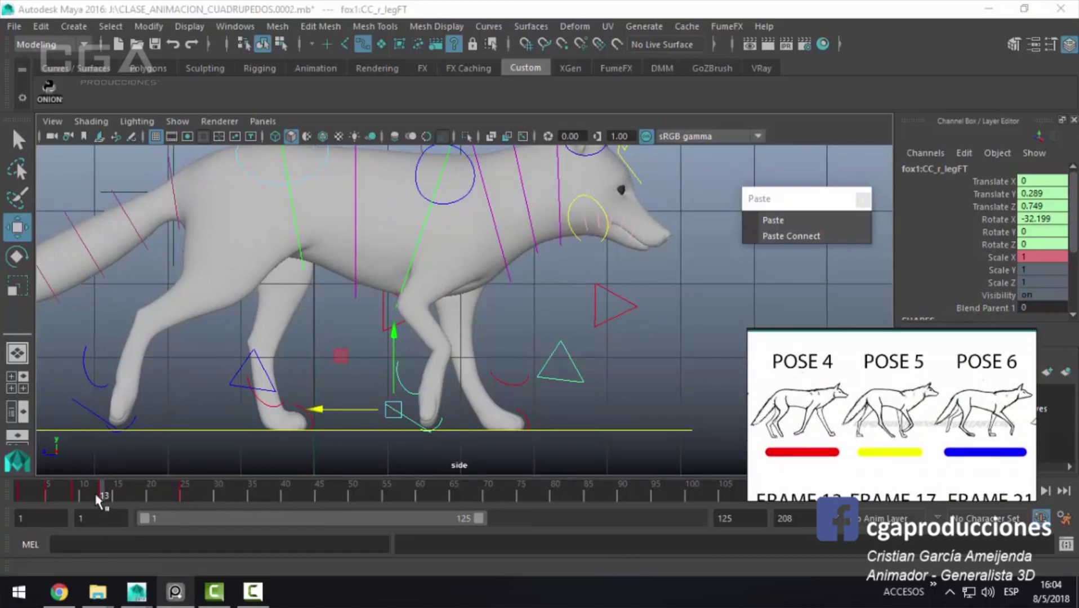
click(112, 495)
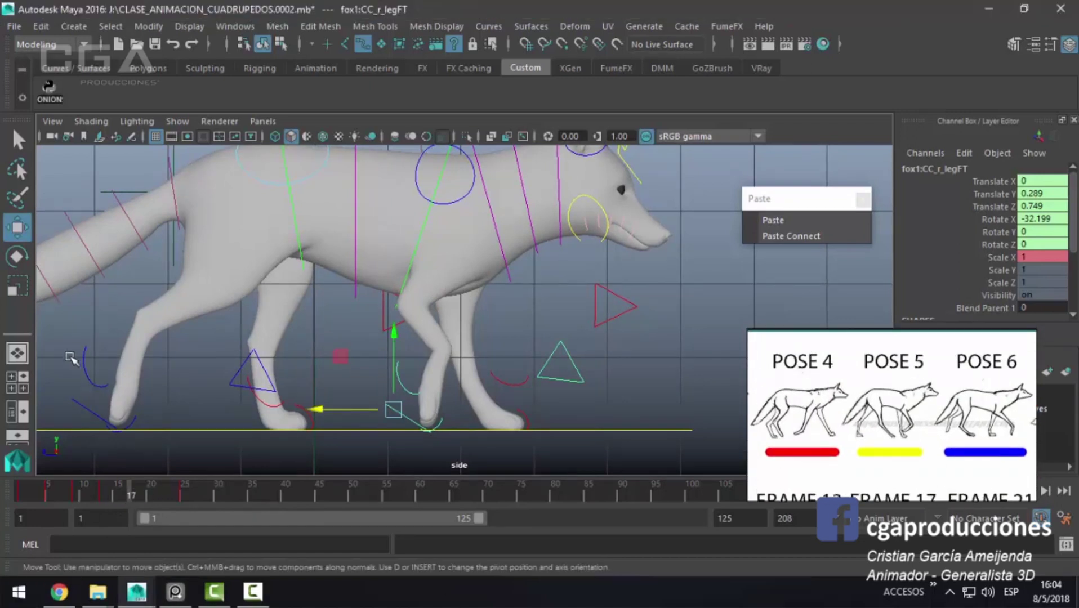
scroll(226, 315, up, 2)
scroll(914, 452, up, 2)
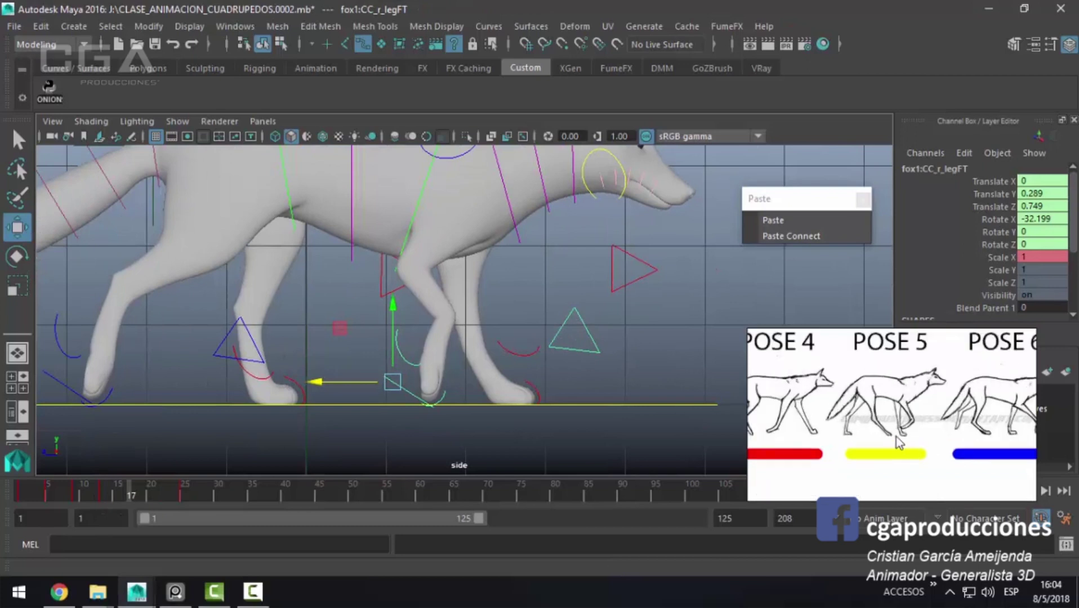
mouse_move(62, 489)
mouse_down()
mouse_move(20, 490)
mouse_move(80, 501)
mouse_move(28, 504)
mouse_move(101, 517)
mouse_up()
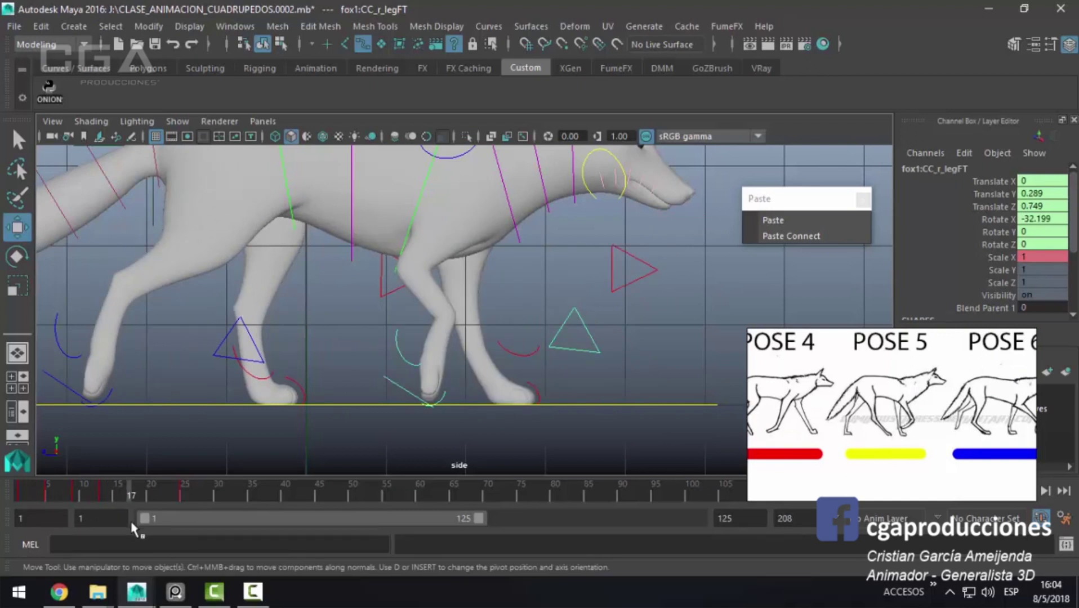
Step: Slide the reference sheet to POSE 3 and return to frame 13 with the hind legs in view
drag(798, 426, 832, 433)
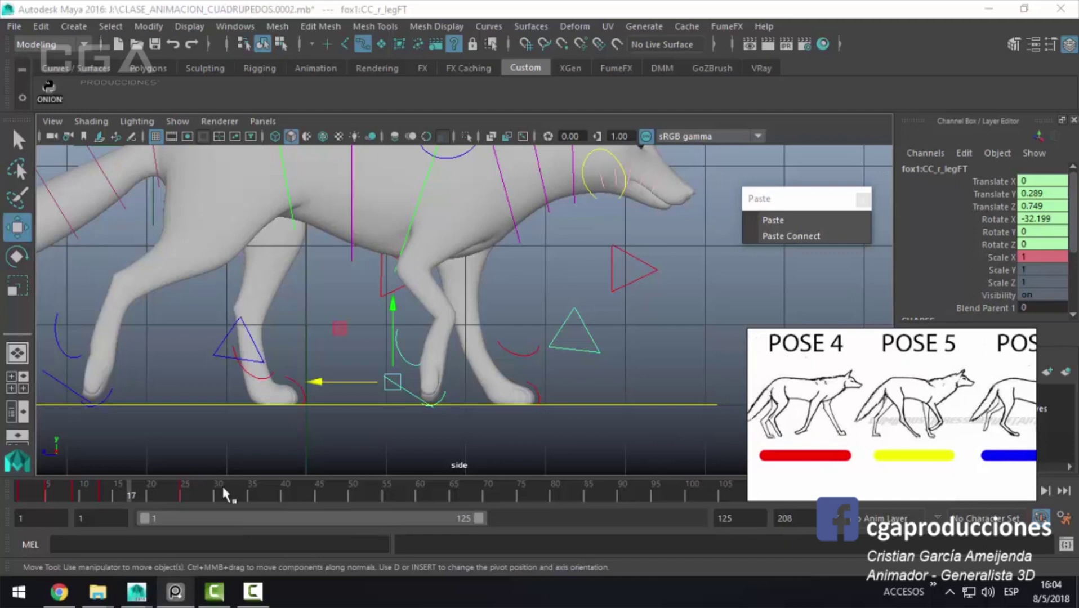
drag(108, 496, 102, 509)
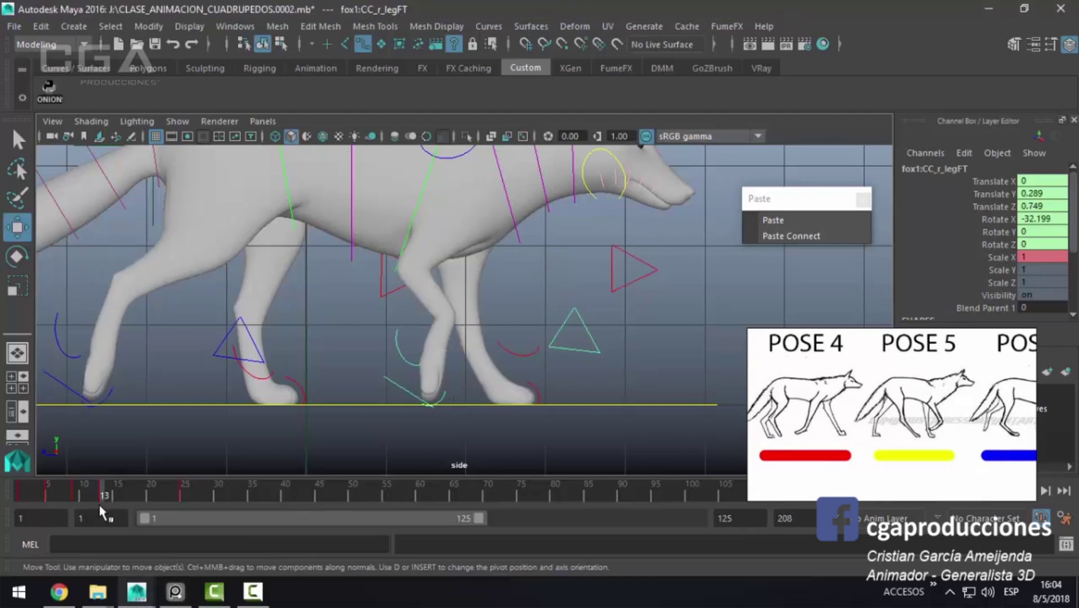
drag(925, 423, 977, 419)
mouse_move(82, 497)
mouse_down()
mouse_move(98, 498)
mouse_move(3, 525)
mouse_up()
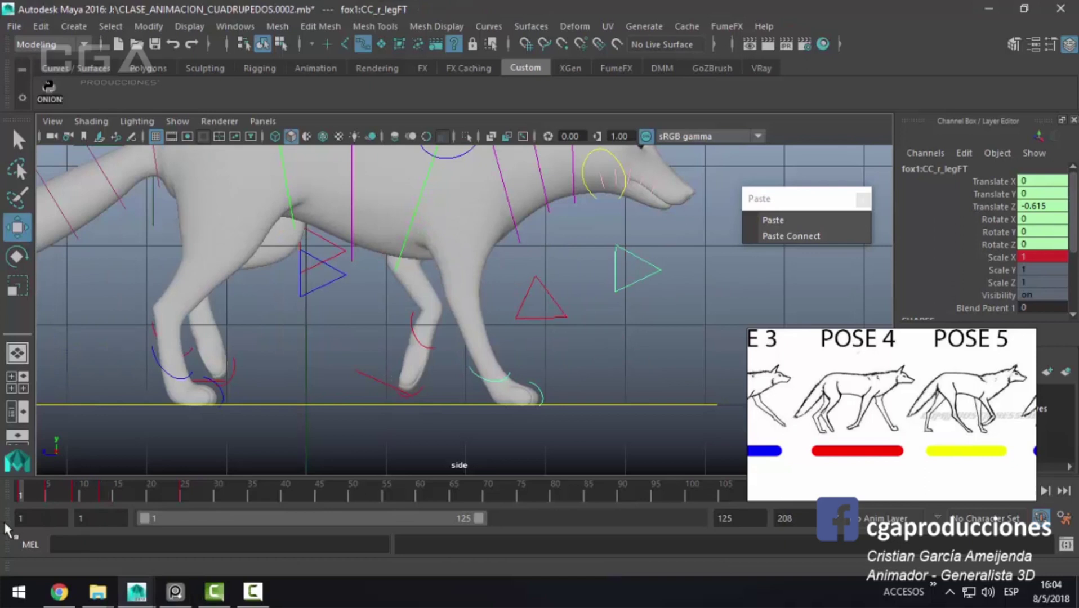
key(period)
key(period)
key(period)
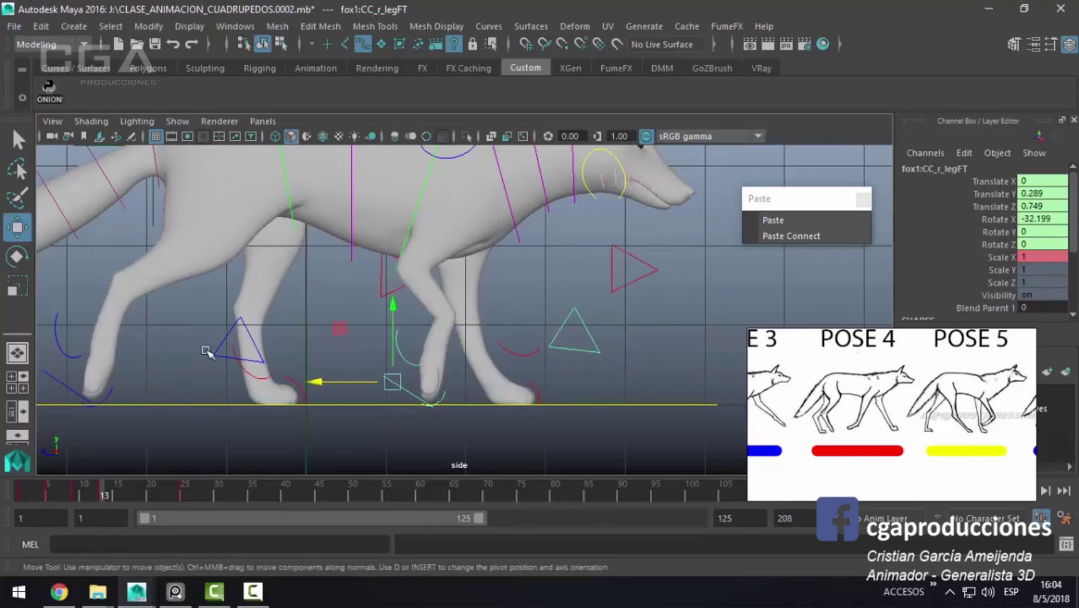
alt+middle_drag(208, 355, 329, 341)
Step: Move CC_r_legBK forward at frame 13 and key it
click(189, 365)
alt+middle_drag(217, 360, 358, 361)
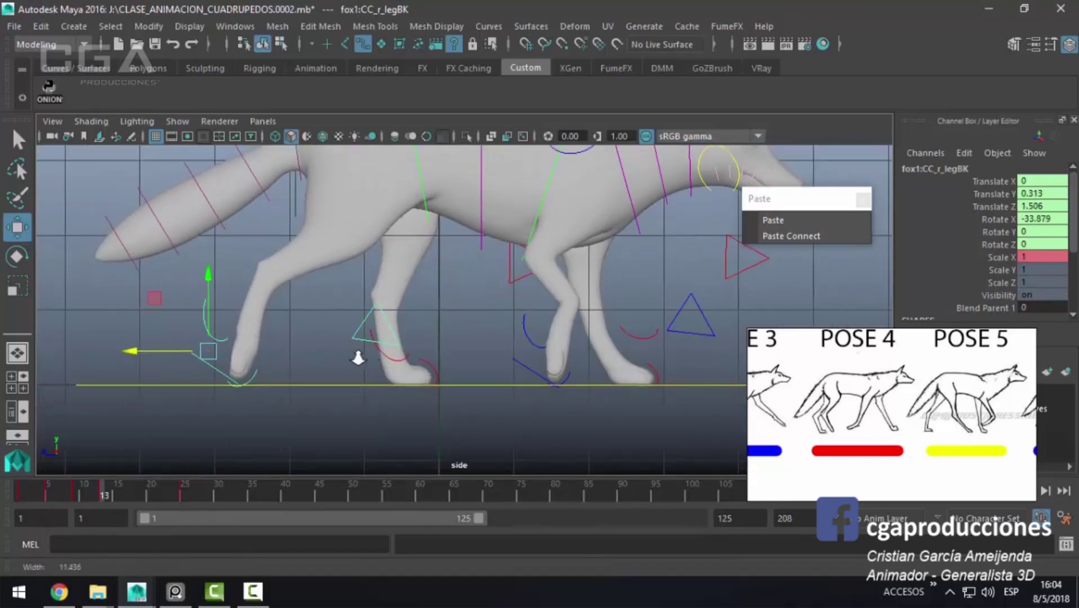
click(74, 485)
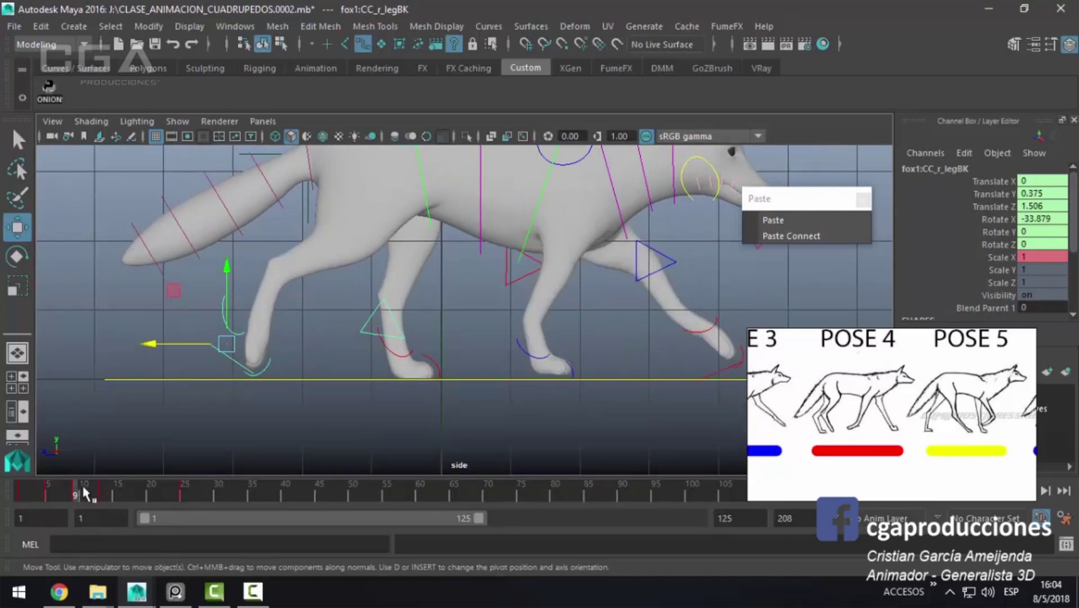
click(17, 487)
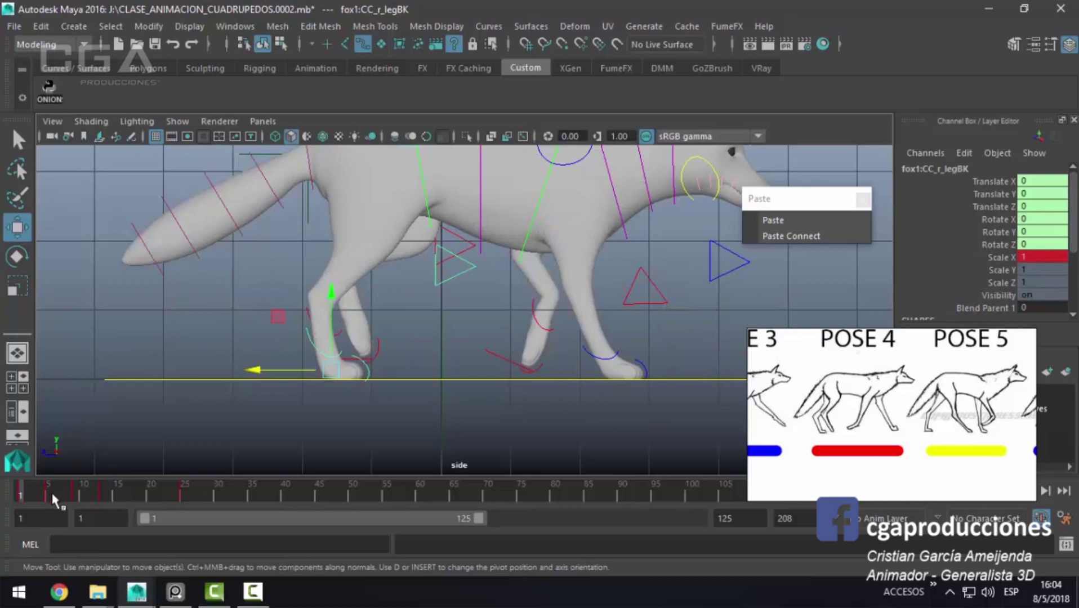
click(107, 494)
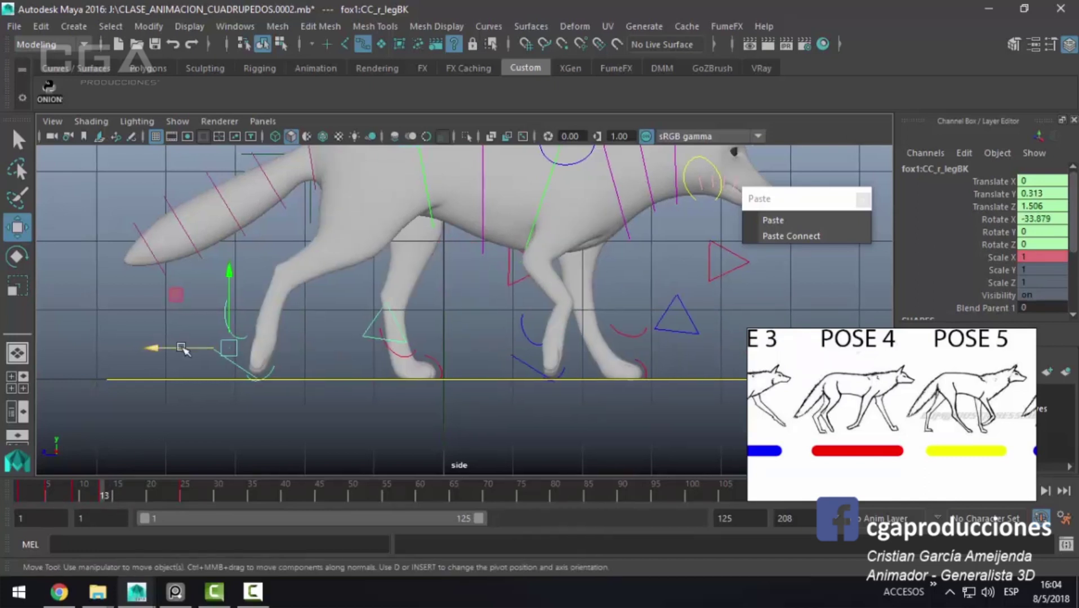
drag(186, 350, 217, 350)
key(s)
Step: Flatten the right hind foot's tilt, nudge it forward, and re-key it at frame 13
click(18, 493)
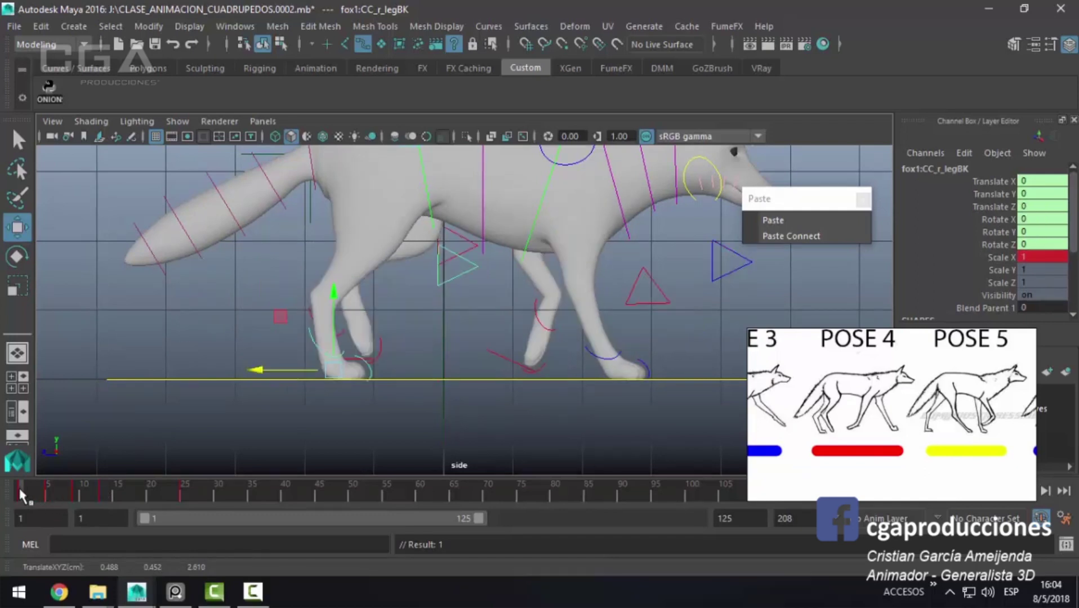
drag(54, 506, 82, 537)
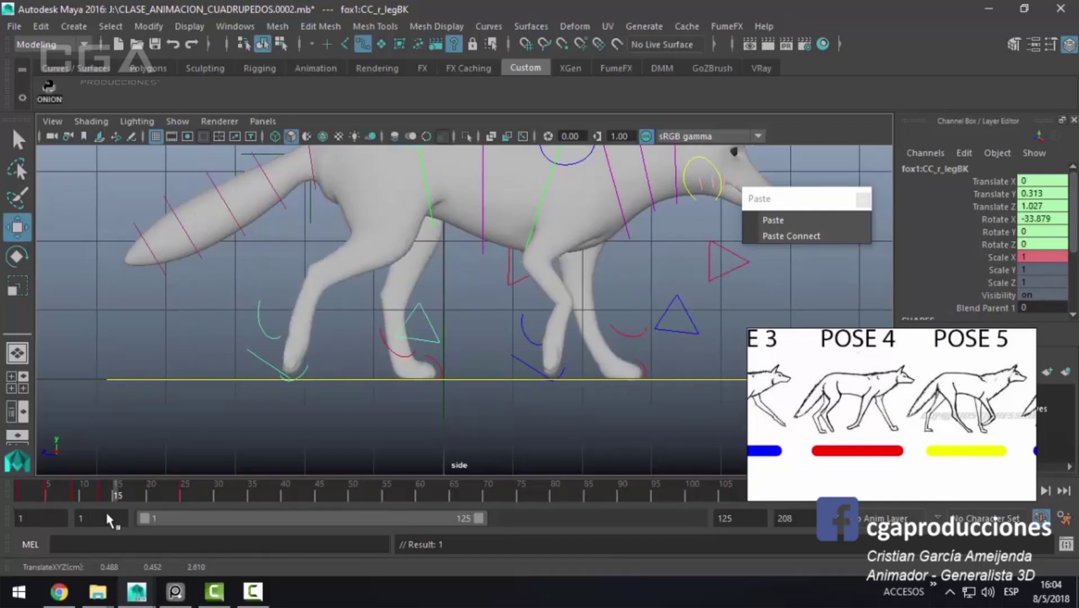
key(period)
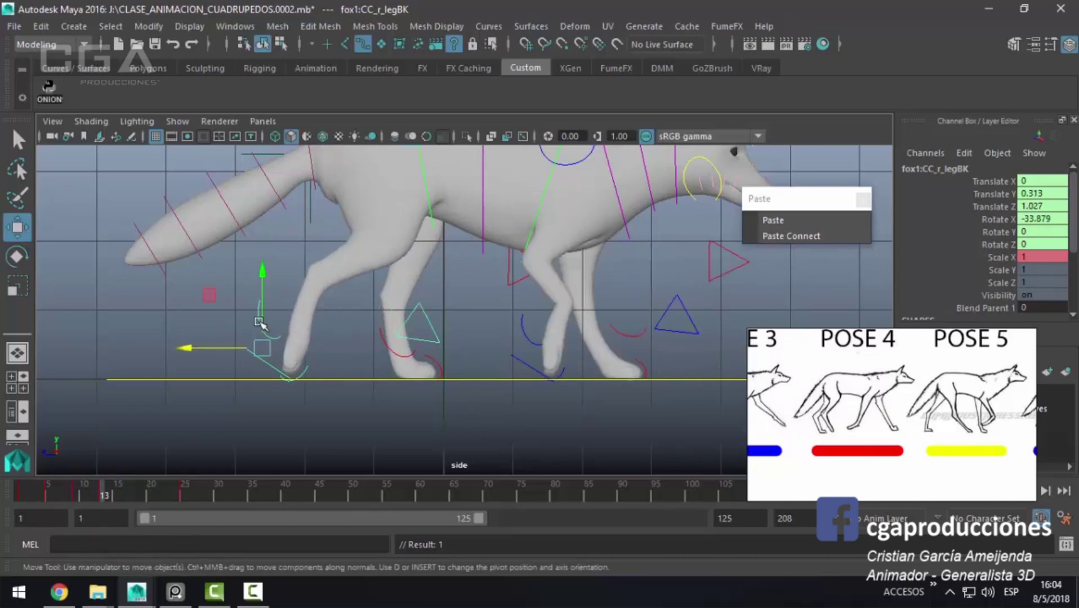
drag(262, 348, 275, 350)
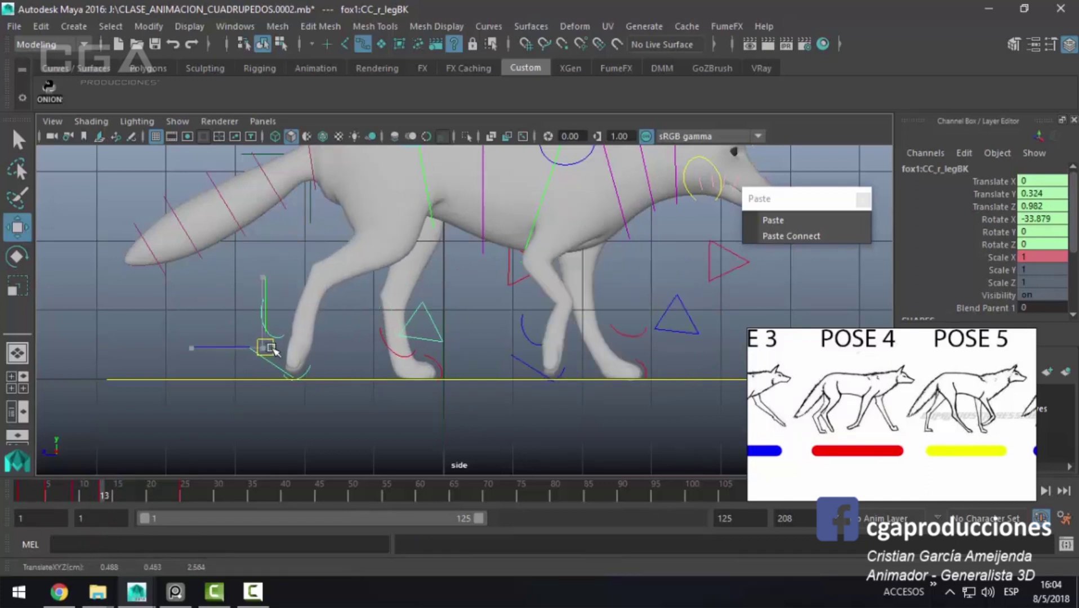
key(e)
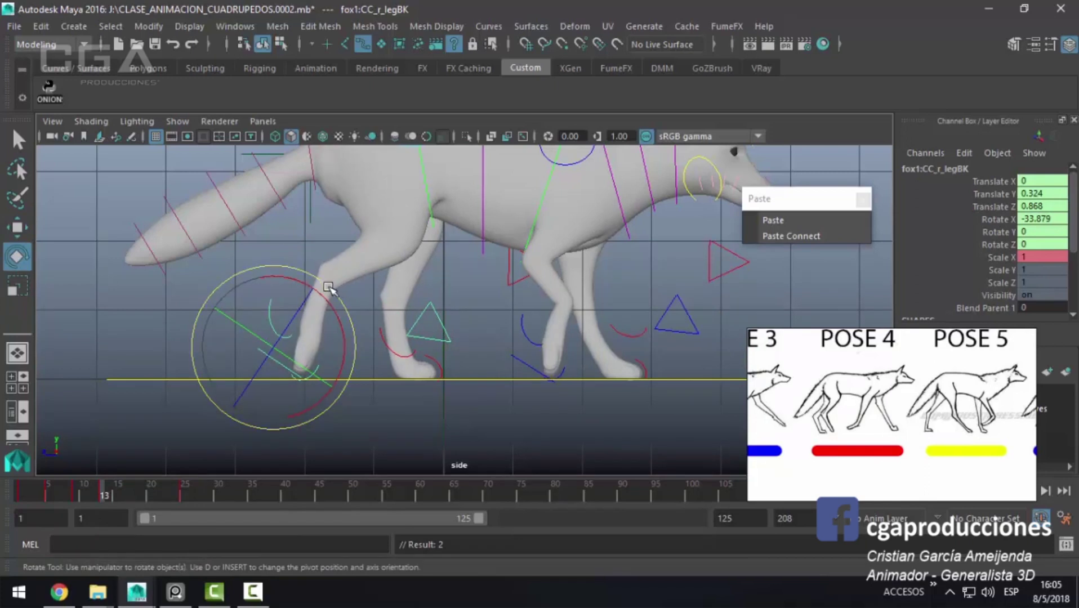
drag(330, 289, 313, 284)
key(w)
drag(273, 345, 282, 345)
key(s)
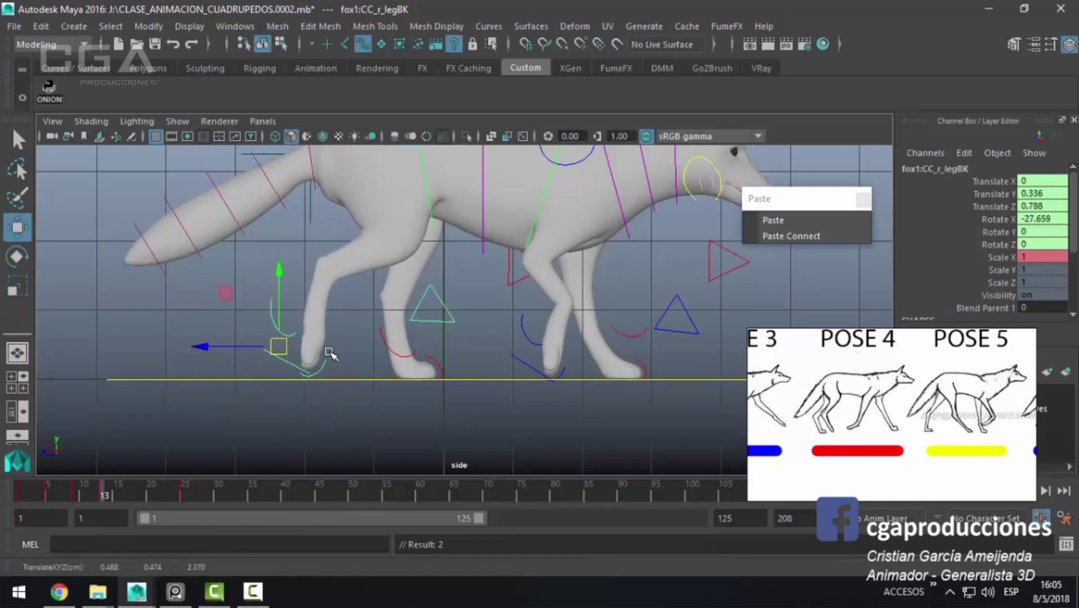
Step: At frame 17, move the right hind foot forward and down, rotated flatter onto the ground
alt+middle_drag(330, 353, 298, 356)
click(125, 496)
drag(125, 497, 131, 496)
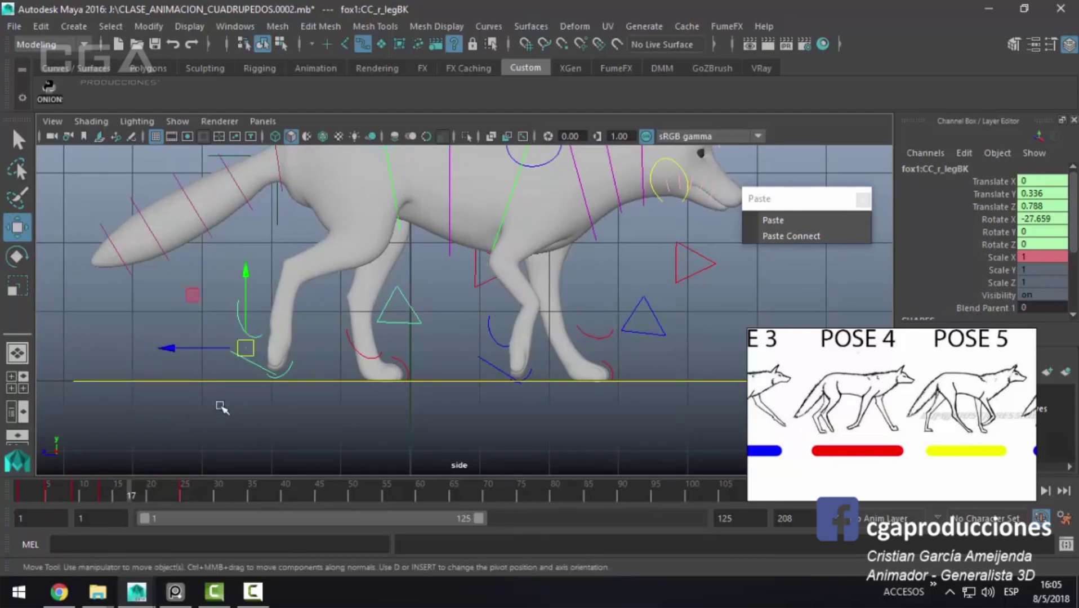
click(253, 356)
mouse_move(245, 350)
mouse_down()
mouse_move(325, 362)
mouse_move(309, 357)
mouse_up()
key(e)
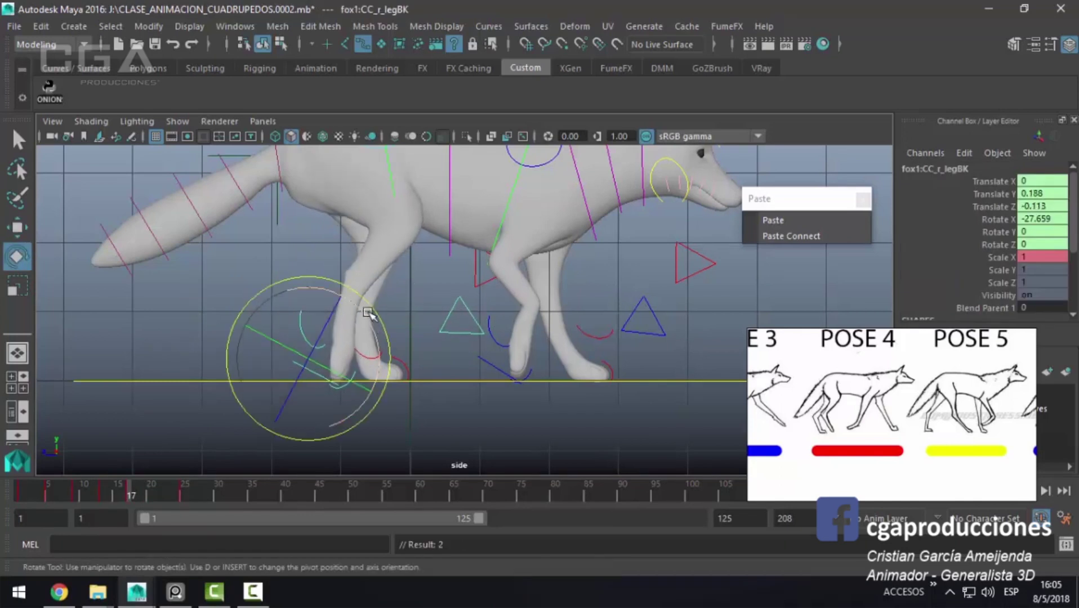
drag(367, 311, 336, 302)
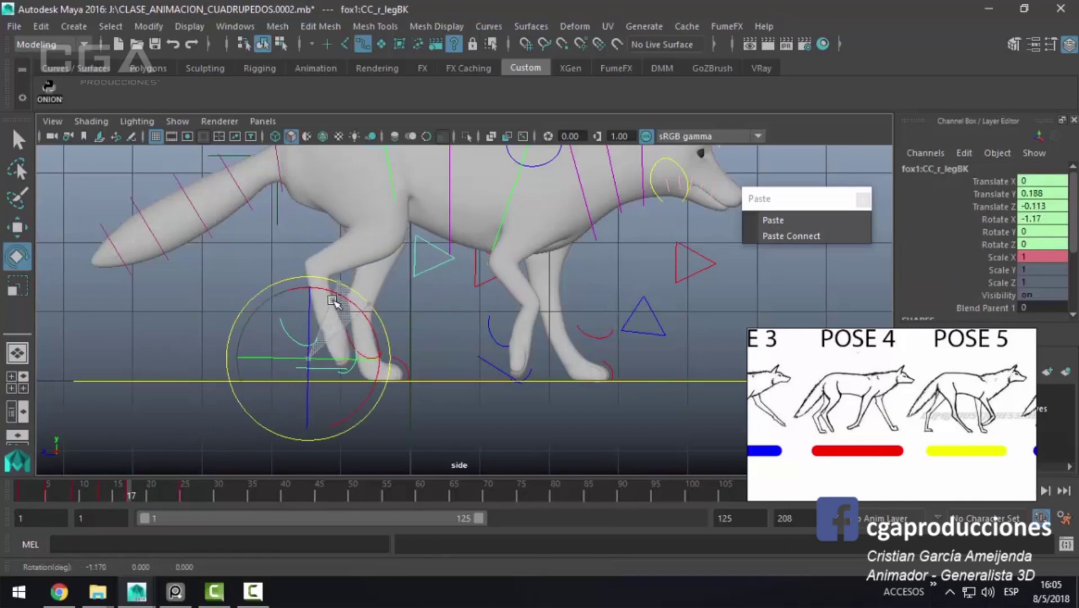
key(w)
drag(313, 359, 348, 362)
Step: Bend the right hind toe-lift control at frame 17
key(q)
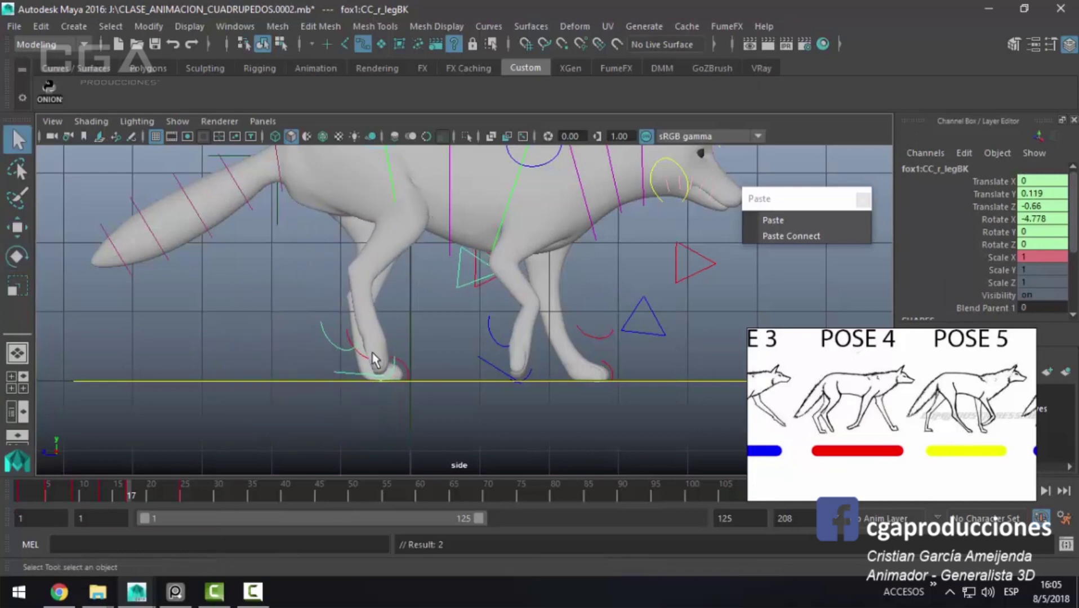
click(374, 356)
key(e)
mouse_move(414, 319)
mouse_down()
mouse_move(381, 306)
mouse_move(359, 313)
mouse_up()
key(q)
scroll(313, 406, up, 2)
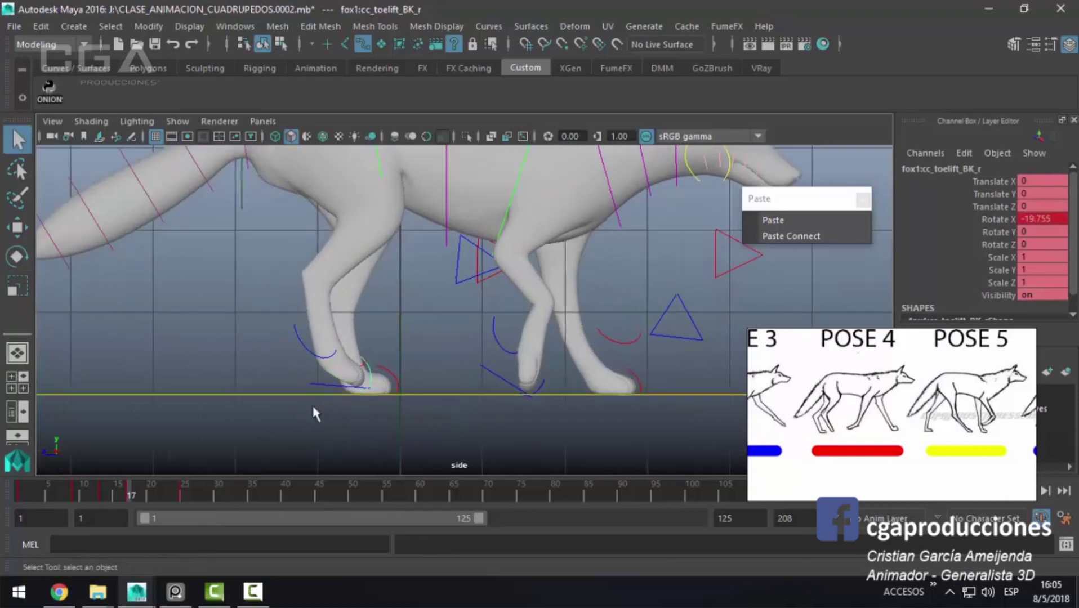
Step: Level CC_r_legBK to about 2 degrees, move it further forward, and key it
click(325, 386)
key(e)
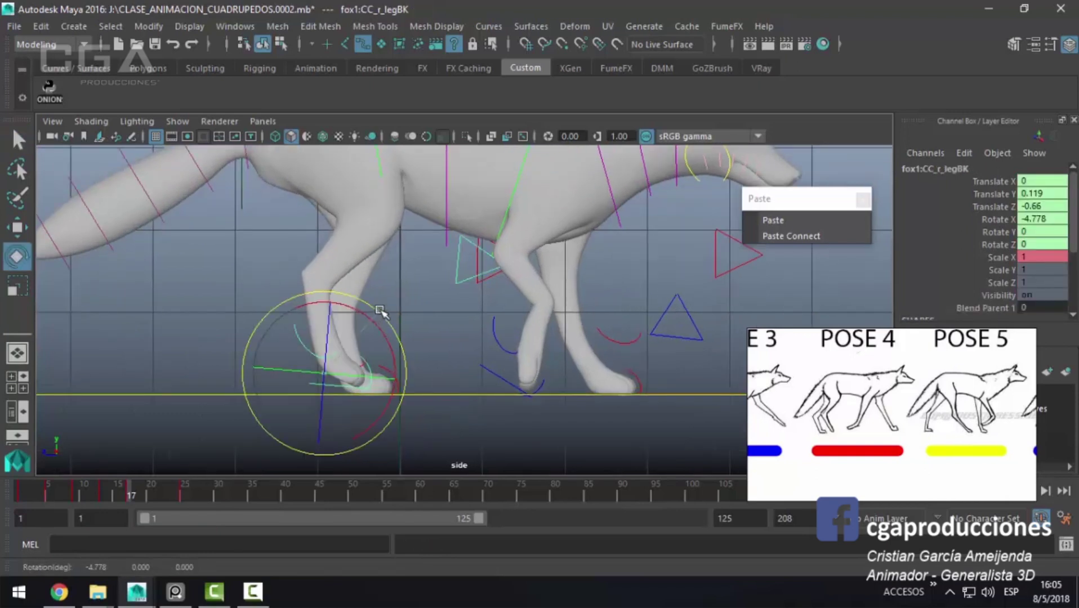
drag(381, 308, 373, 306)
scroll(360, 383, down, 2)
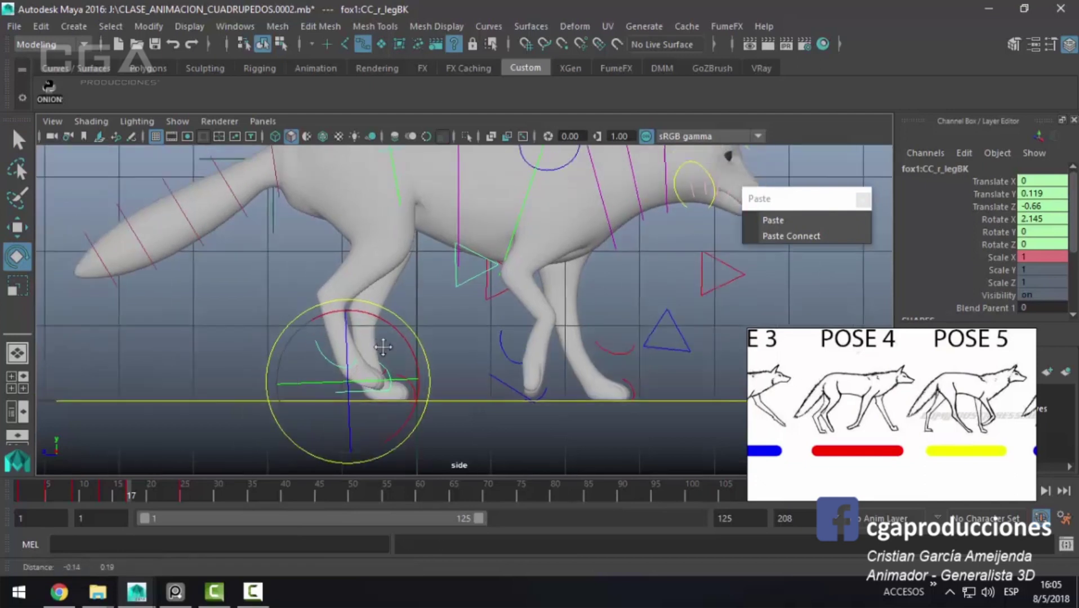
key(w)
click(360, 387)
drag(361, 387, 391, 392)
key(s)
Step: Review the step and nudge the right hind foot slightly forward around frame 13
mouse_move(116, 489)
mouse_down()
mouse_move(65, 487)
mouse_move(150, 493)
mouse_move(72, 491)
mouse_move(99, 483)
mouse_up()
key(q)
key(w)
drag(231, 381, 250, 383)
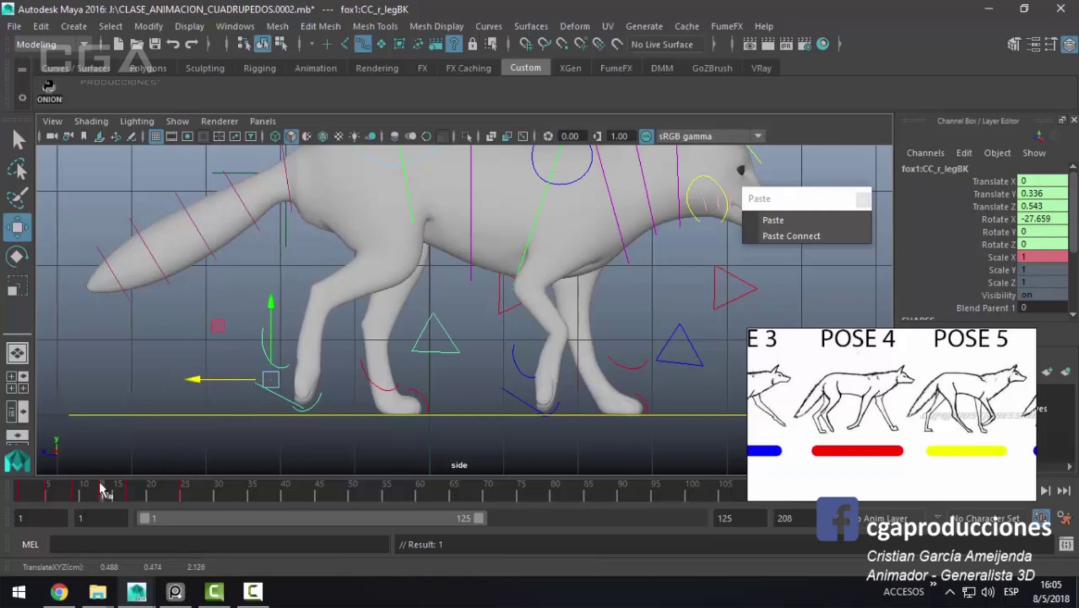
drag(73, 487, 103, 503)
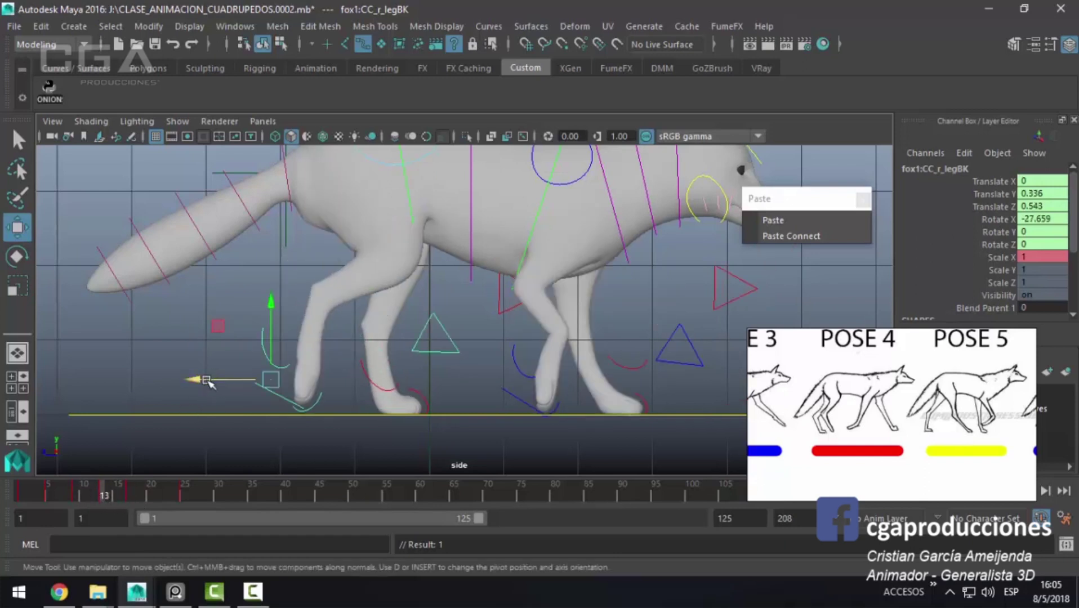
drag(201, 381, 197, 383)
drag(97, 489, 128, 499)
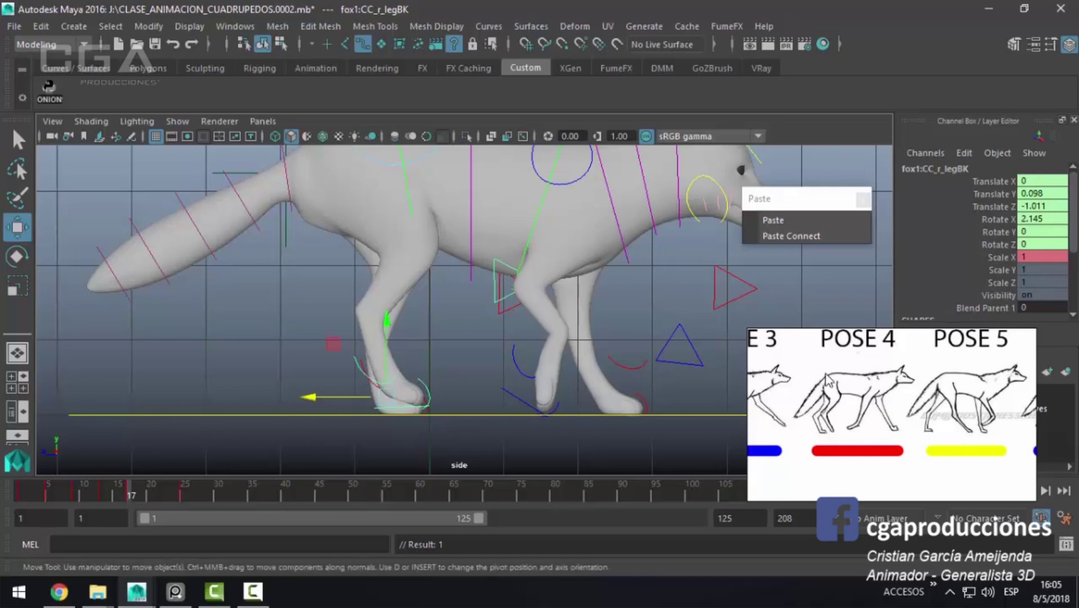
scroll(392, 389, up, 3)
Step: Orbit the perspective view to inspect the hind legs, then return to the side view at frame 17
key(q)
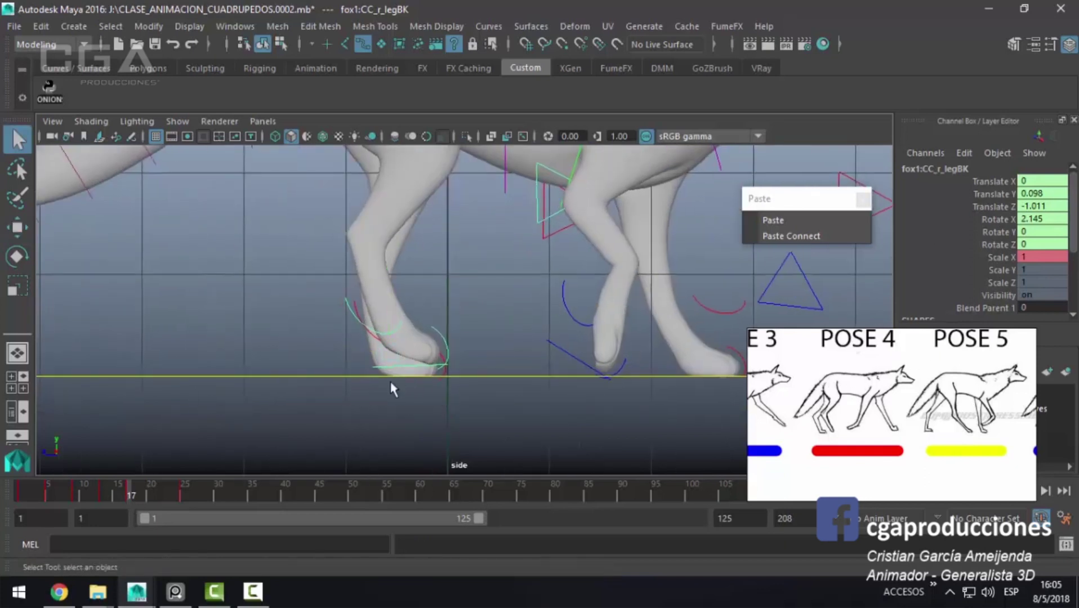
click(366, 380)
key(w)
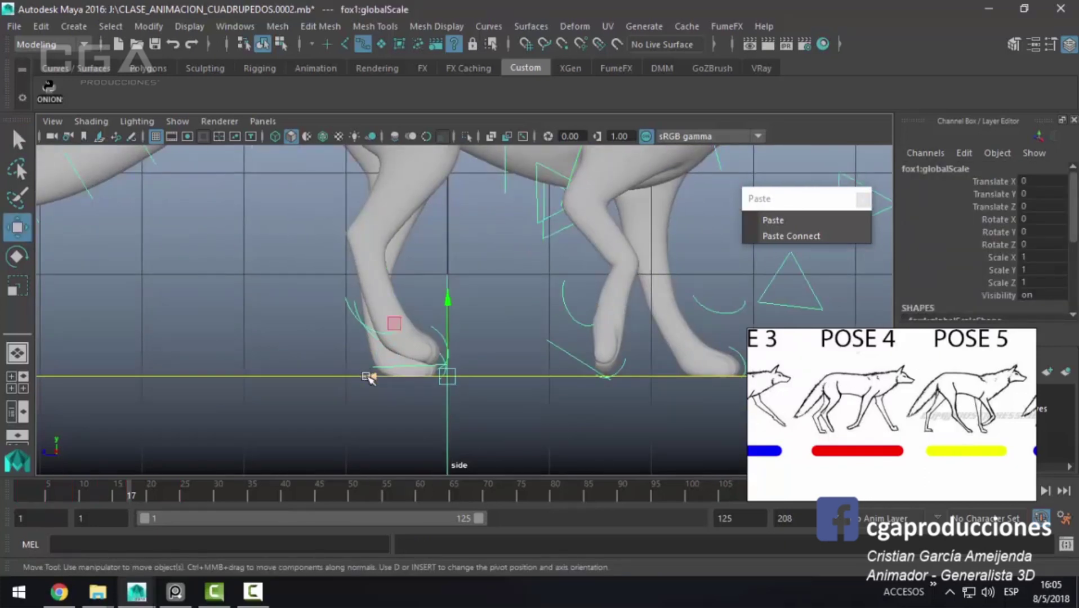
key(space)
mouse_move(388, 406)
alt+mouse_down()
mouse_move(411, 427)
mouse_move(349, 376)
alt+mouse_up()
key(q)
click(403, 396)
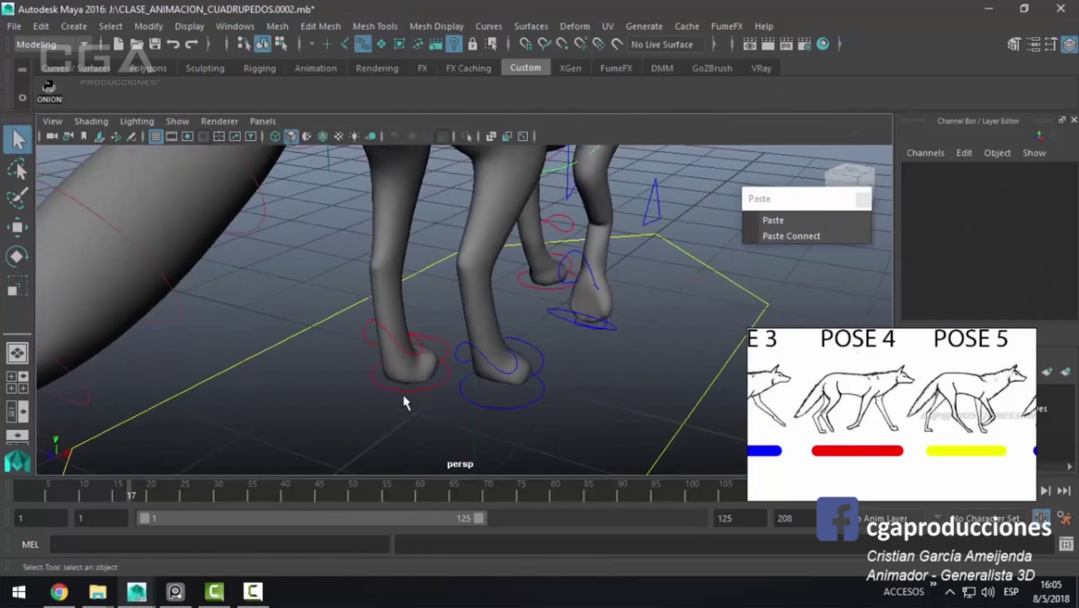
key(space)
key(space)
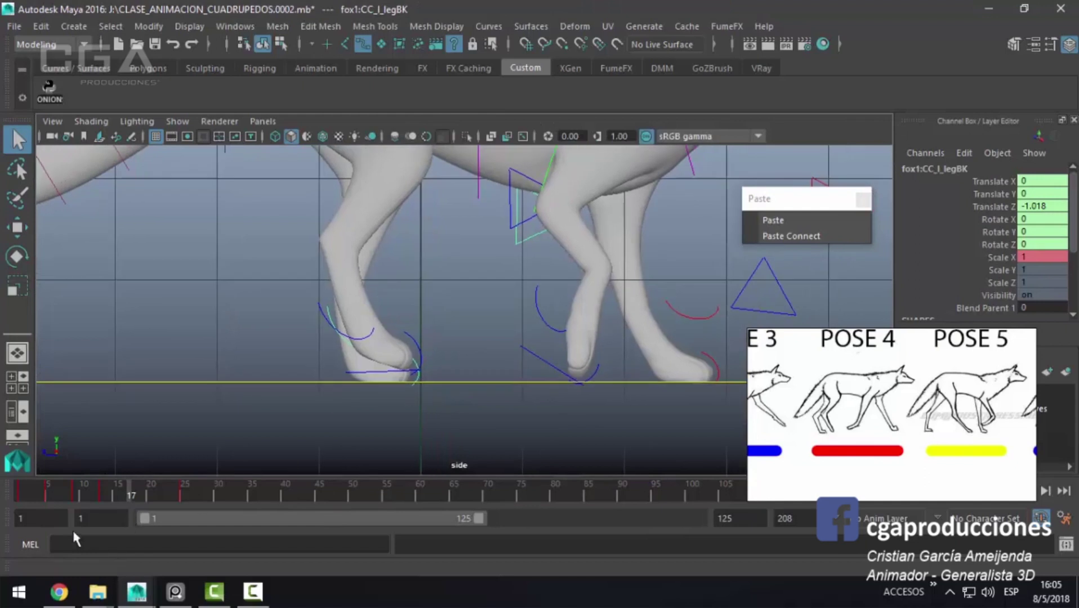
click(57, 495)
click(128, 492)
Step: Slide CC_l_legBK back along the ground at frame 17, key it, and play back the walk
key(w)
drag(287, 367, 207, 364)
mouse_move(207, 364)
alt+right_down()
mouse_move(105, 363)
mouse_move(303, 415)
alt+right_up()
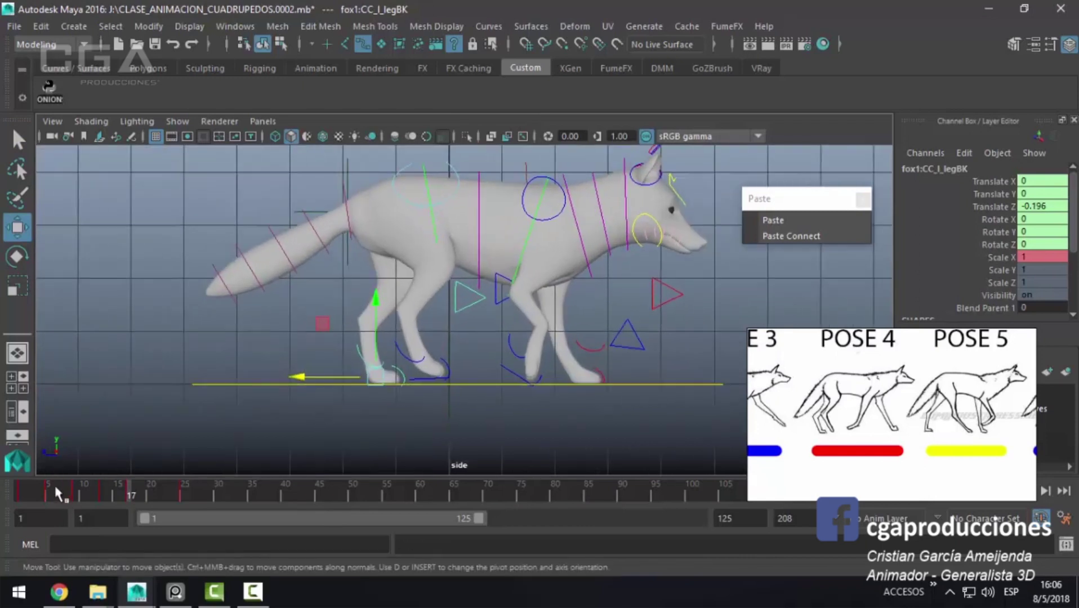
click(47, 493)
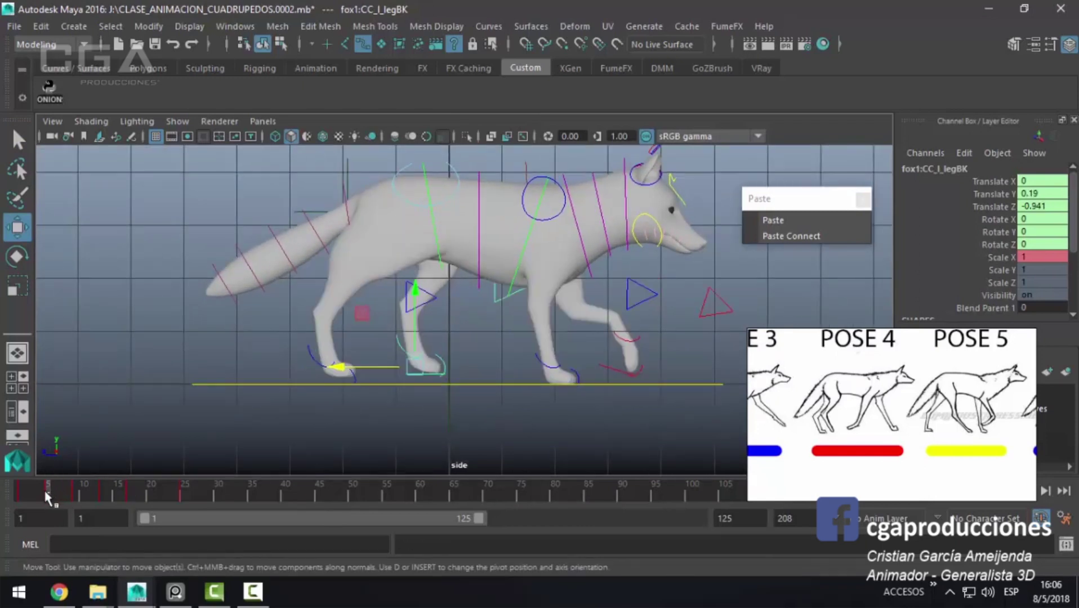
click(130, 493)
drag(292, 379, 262, 381)
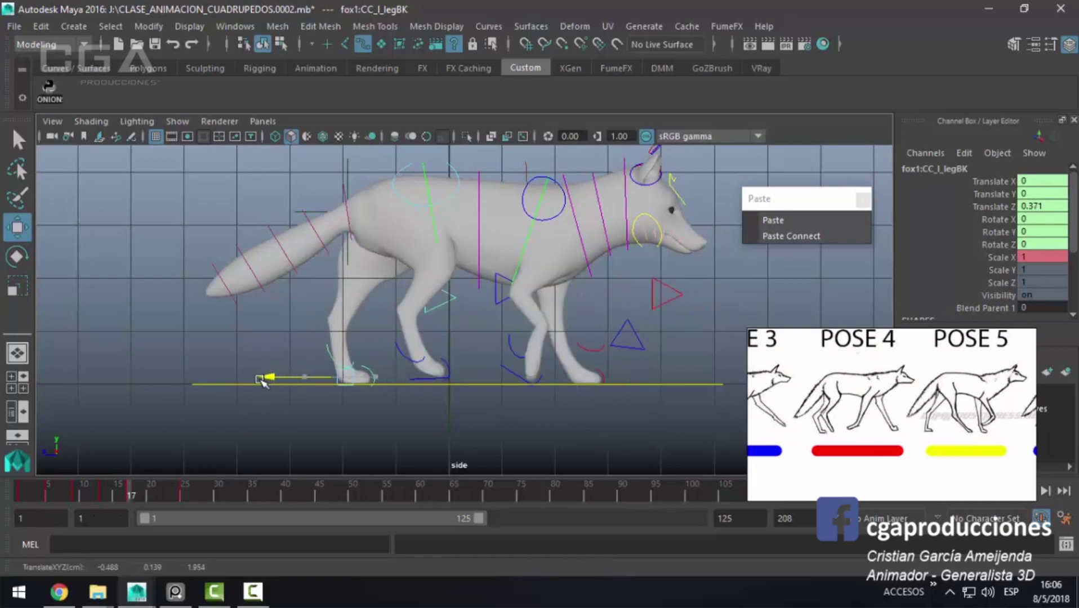
key(s)
key(alt+v)
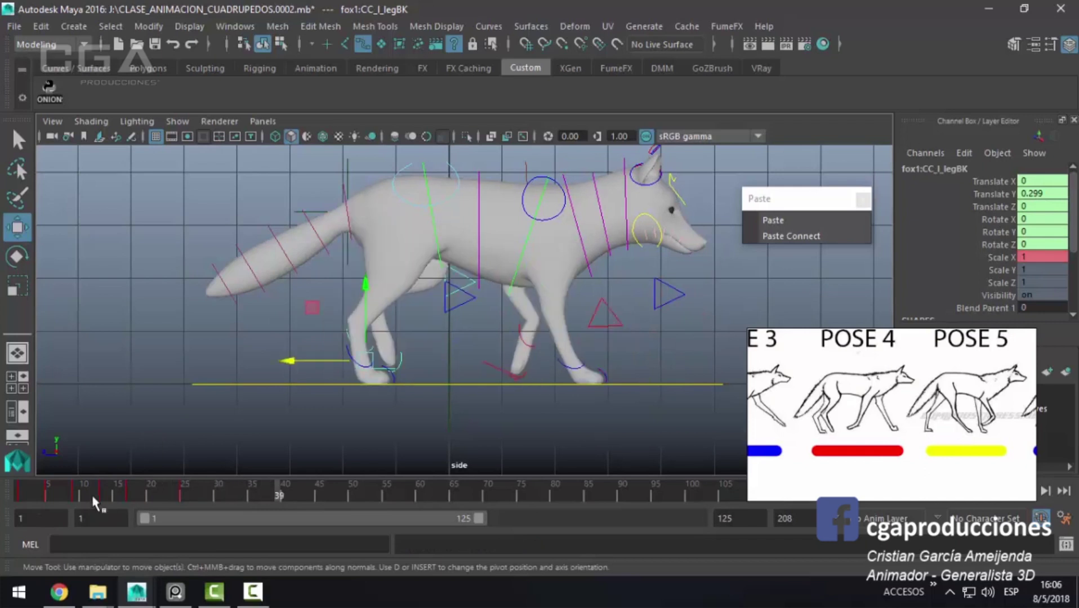
drag(112, 496, 84, 495)
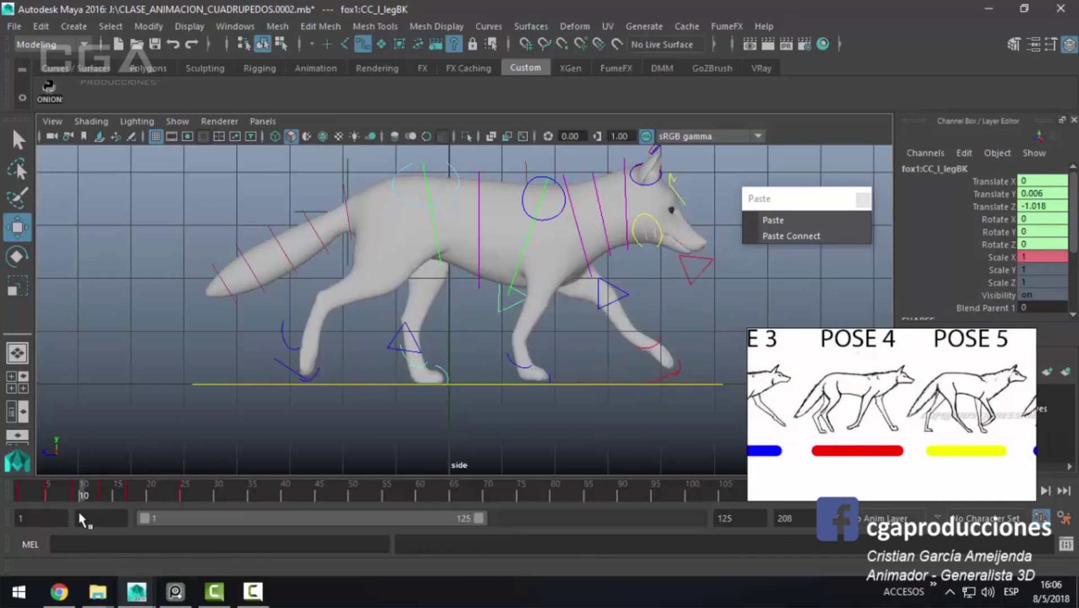
key(comma)
Step: Nudge CC_r_legBK along Z, then play back and settle on frame 17
key(q)
click(261, 373)
key(w)
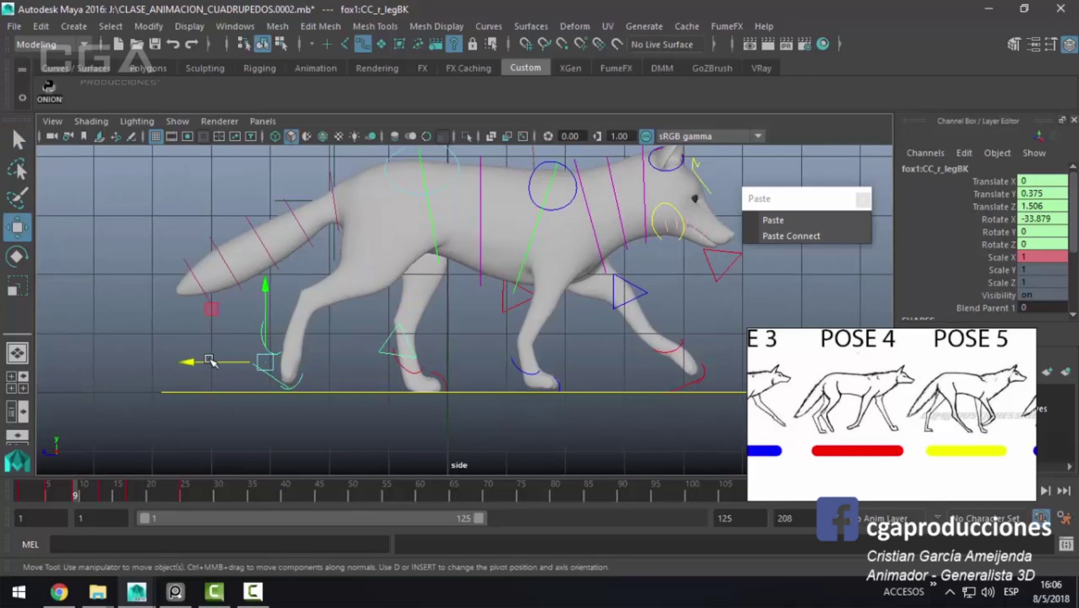
drag(203, 364, 223, 363)
drag(84, 493, 106, 512)
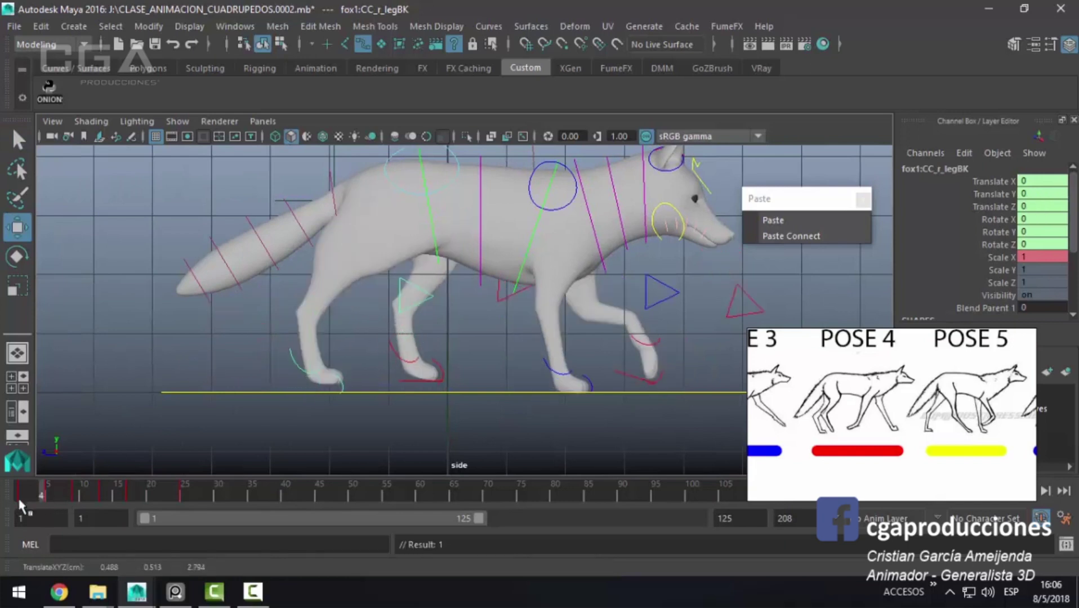
key(alt+v)
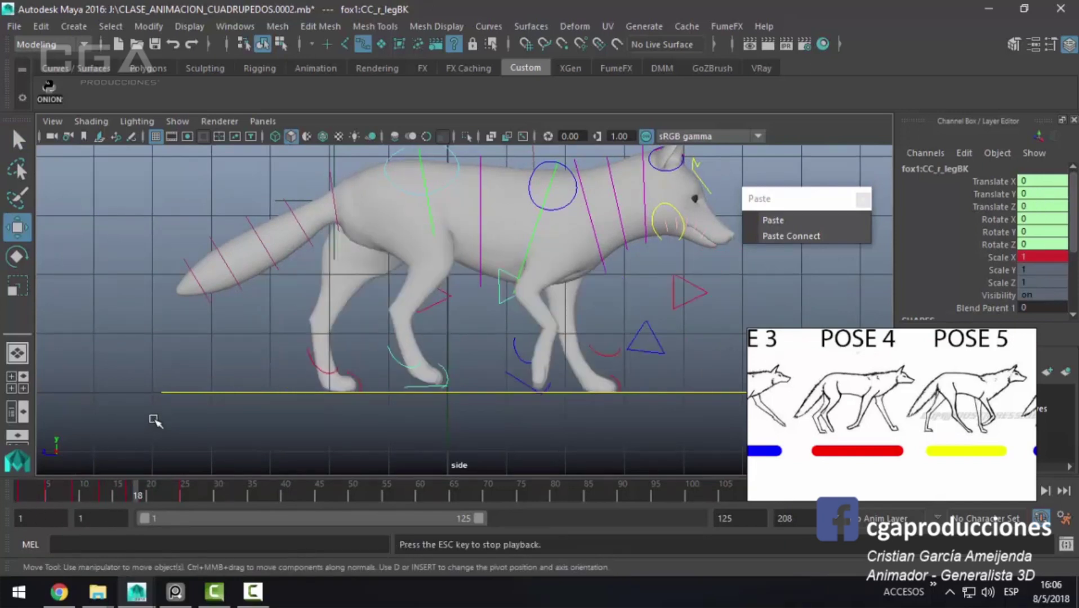
drag(110, 486, 129, 507)
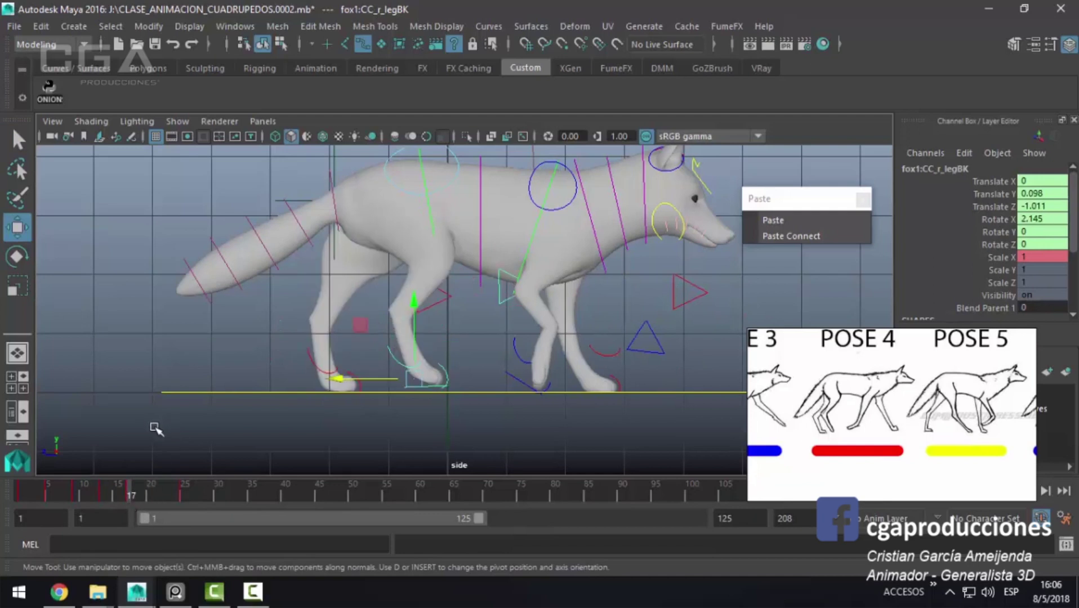
Step: Move CC_r_legFT forward, tilt it down to Rotate X -40.8, and lift it slightly
scroll(354, 386, up, 2)
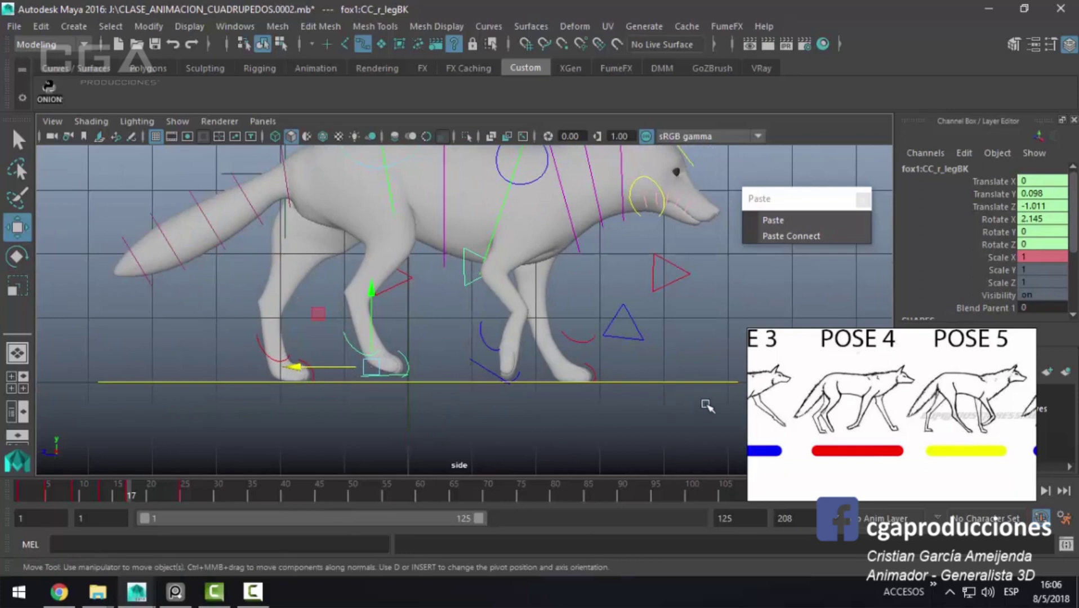
scroll(542, 377, up, 1)
click(482, 377)
scroll(522, 364, up, 1)
drag(475, 378, 571, 373)
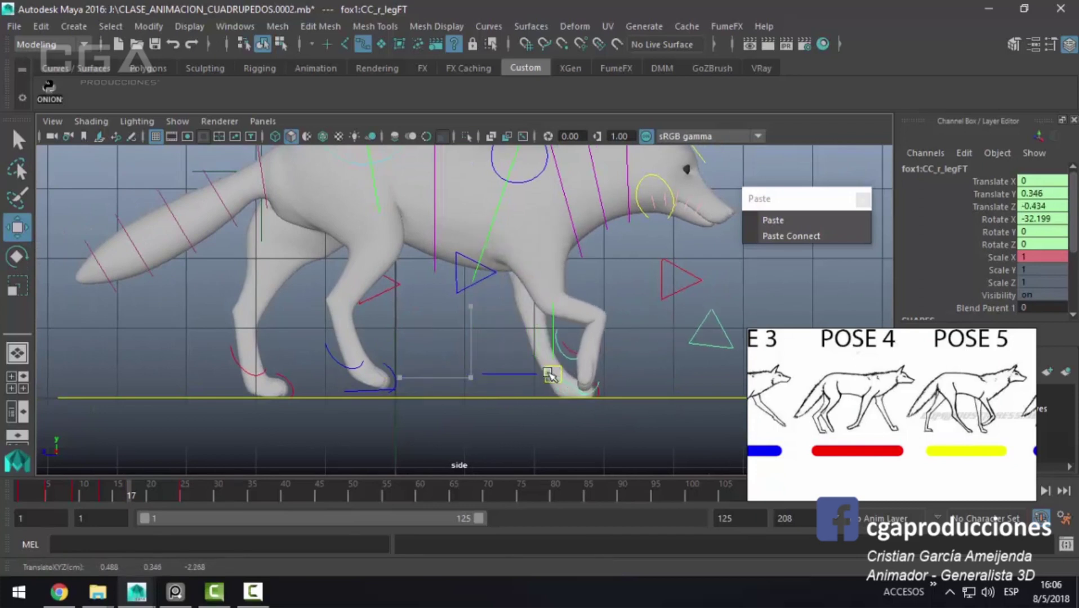
key(e)
drag(615, 328, 621, 342)
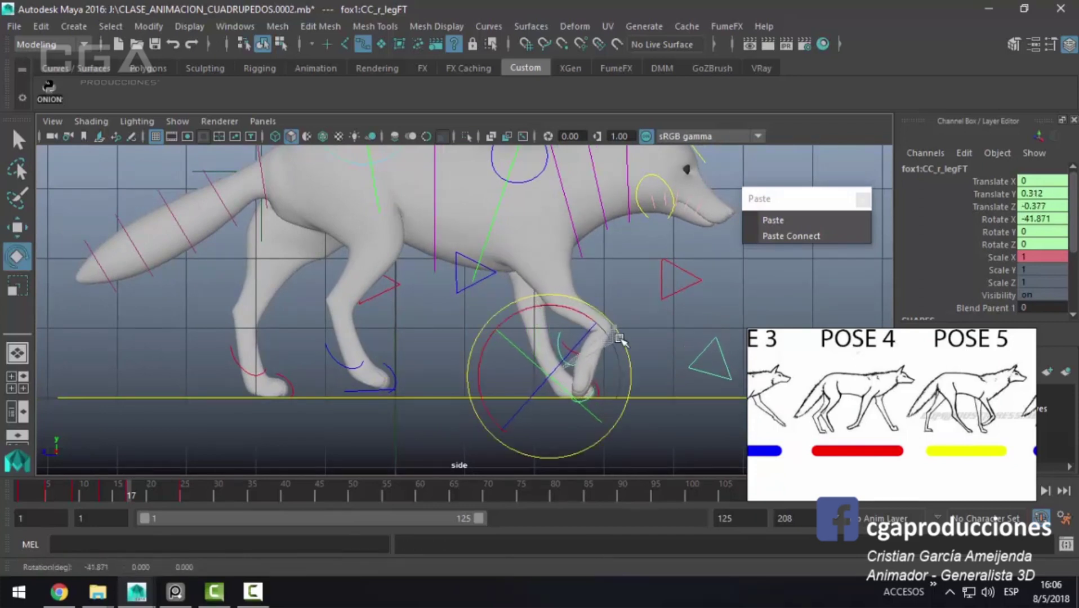
key(w)
drag(550, 369, 550, 364)
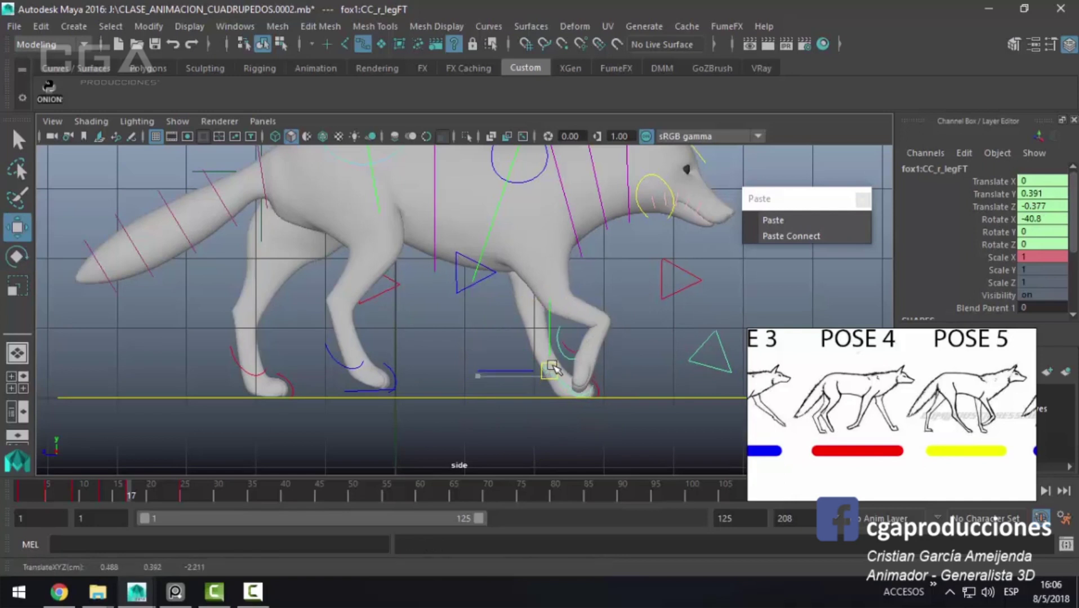
key(q)
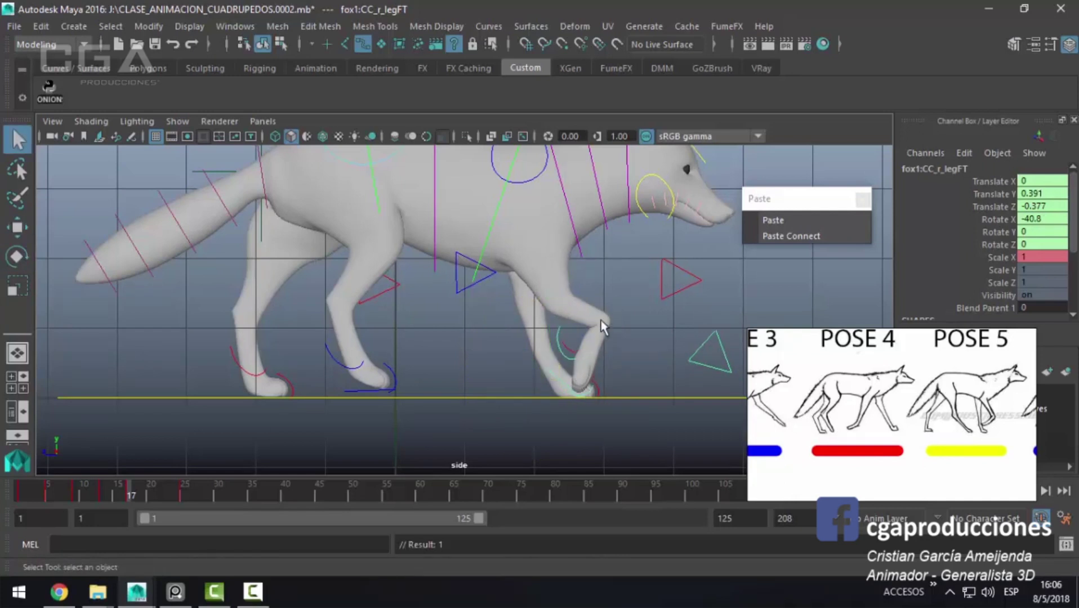
Step: Slide CC_l_legFT along the ground to Translate Z 0.116 and play back the walk
key(space)
drag(603, 327, 569, 326)
alt+right_drag(490, 285, 591, 299)
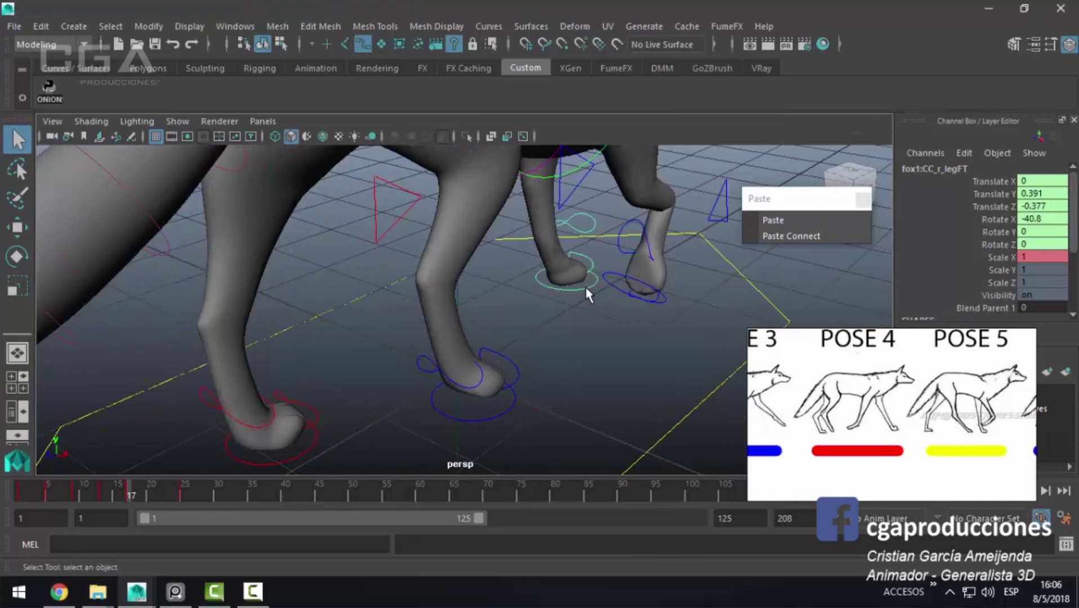
key(space)
key(space)
key(w)
drag(481, 400, 442, 417)
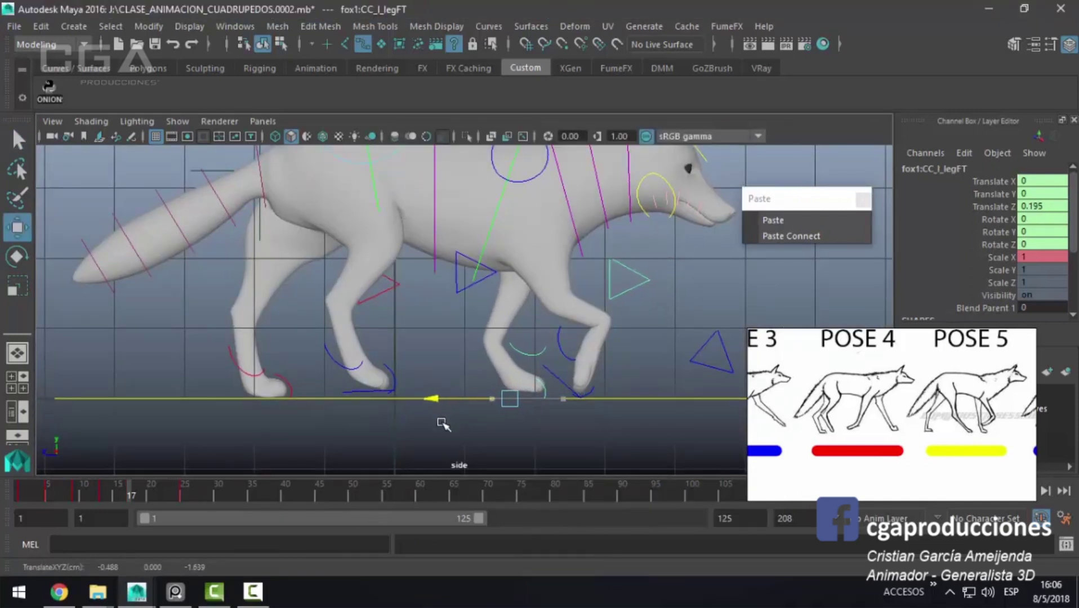
drag(442, 426, 447, 432)
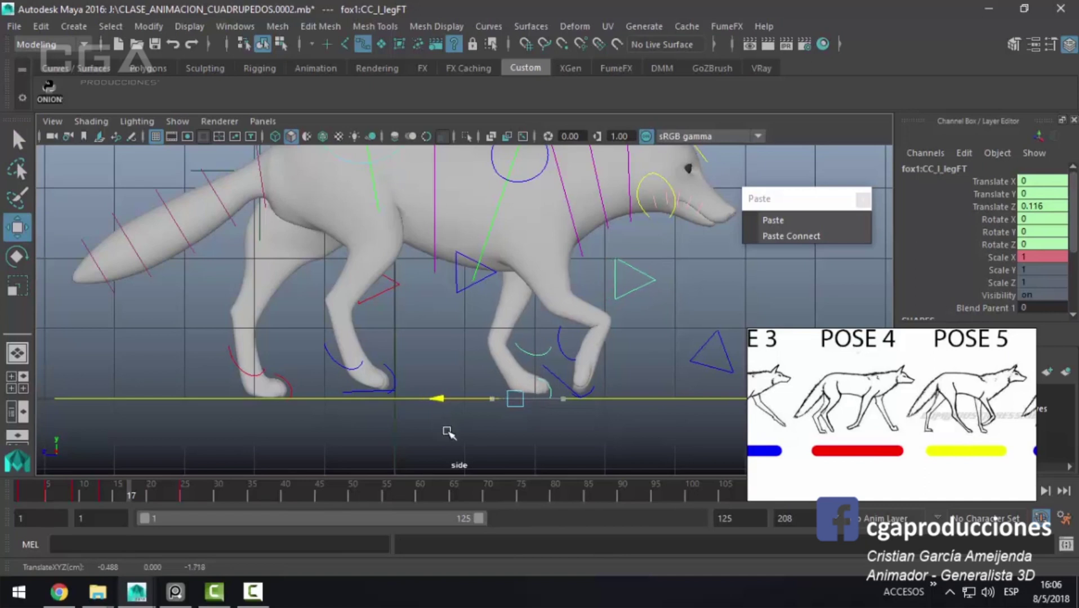
key(alt+v)
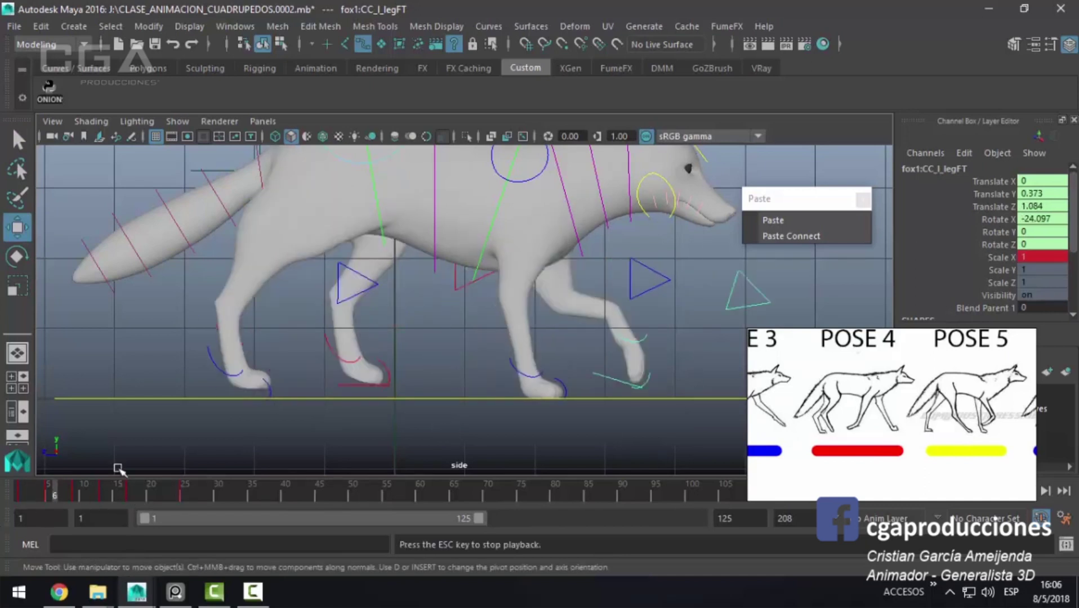
key(Escape)
mouse_move(76, 507)
mouse_down()
mouse_move(179, 514)
mouse_move(63, 510)
mouse_move(167, 524)
mouse_move(130, 520)
mouse_up()
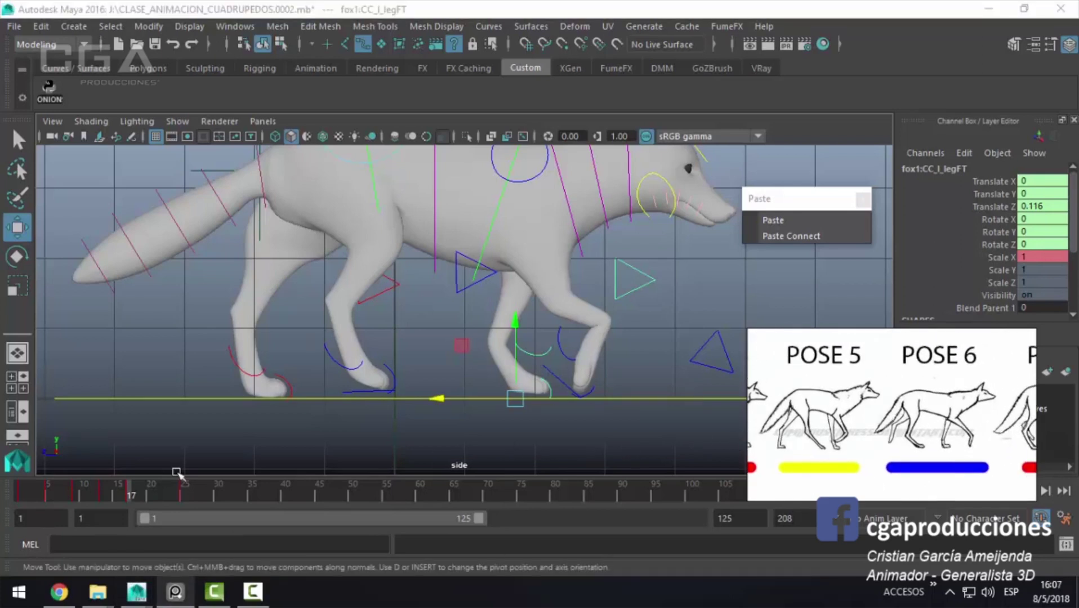
Step: At frame 21, move the right hind foot back and down to Translate Y 0
click(73, 486)
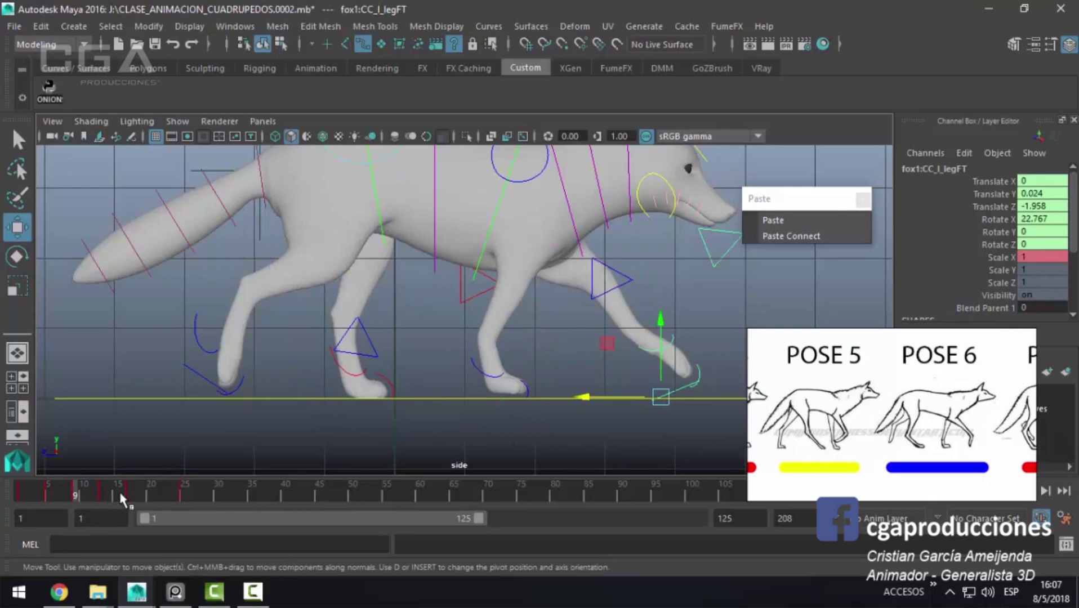
click(149, 496)
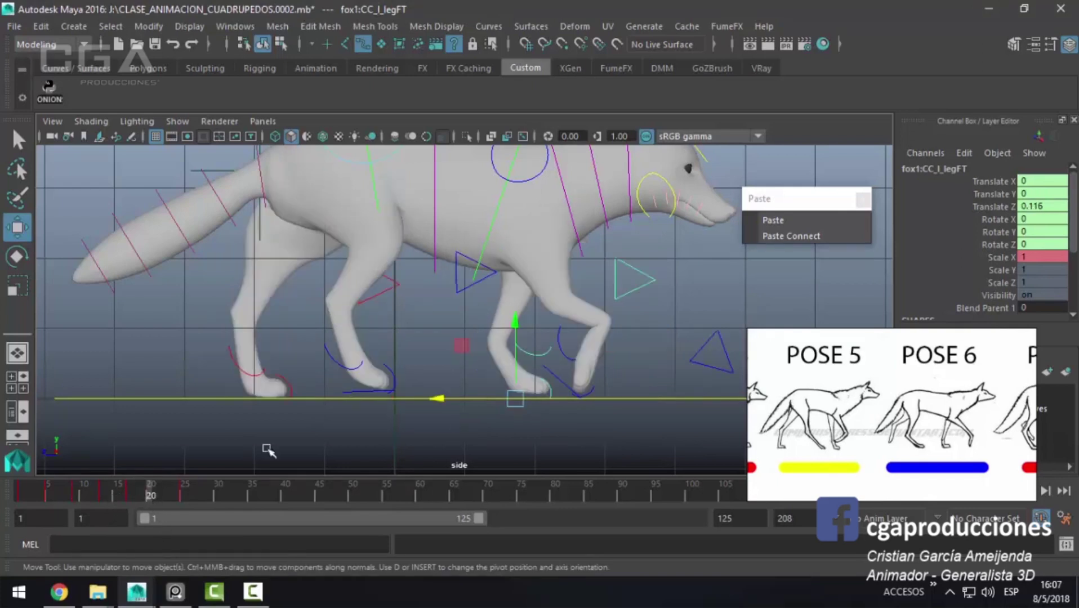
click(158, 493)
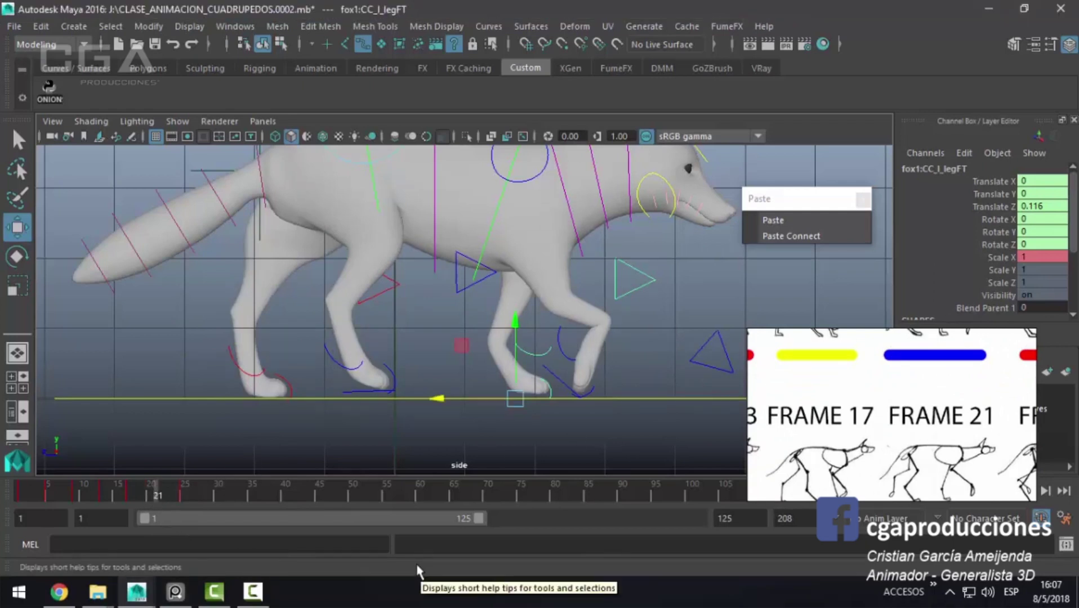
mouse_move(349, 424)
alt+right_down()
mouse_move(416, 449)
mouse_move(333, 381)
alt+right_up()
click(349, 379)
click(355, 383)
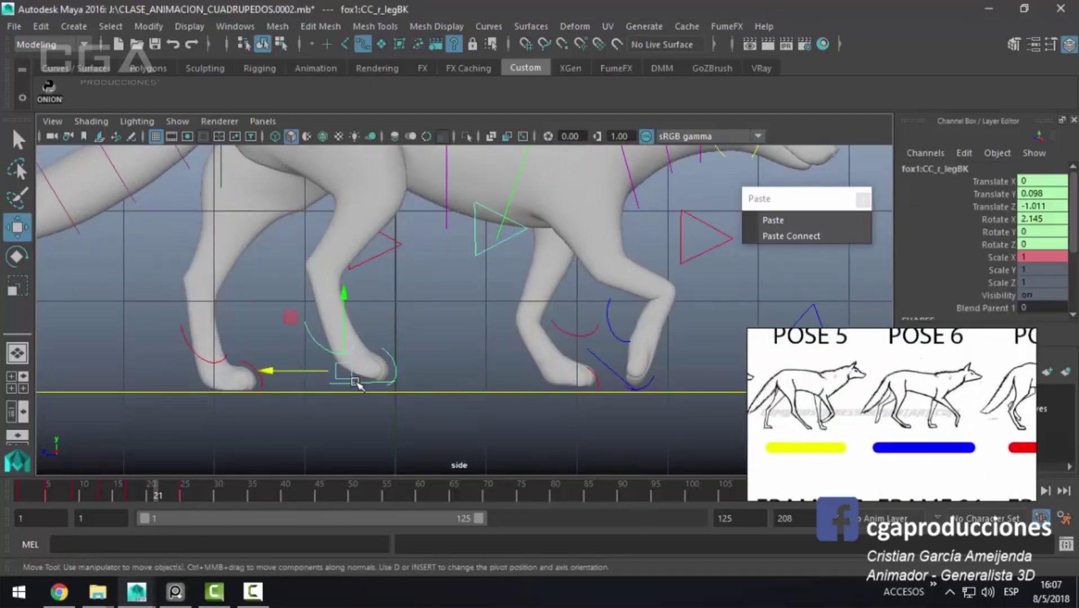
drag(343, 373, 365, 381)
click(1042, 193)
text(0)
key(Return)
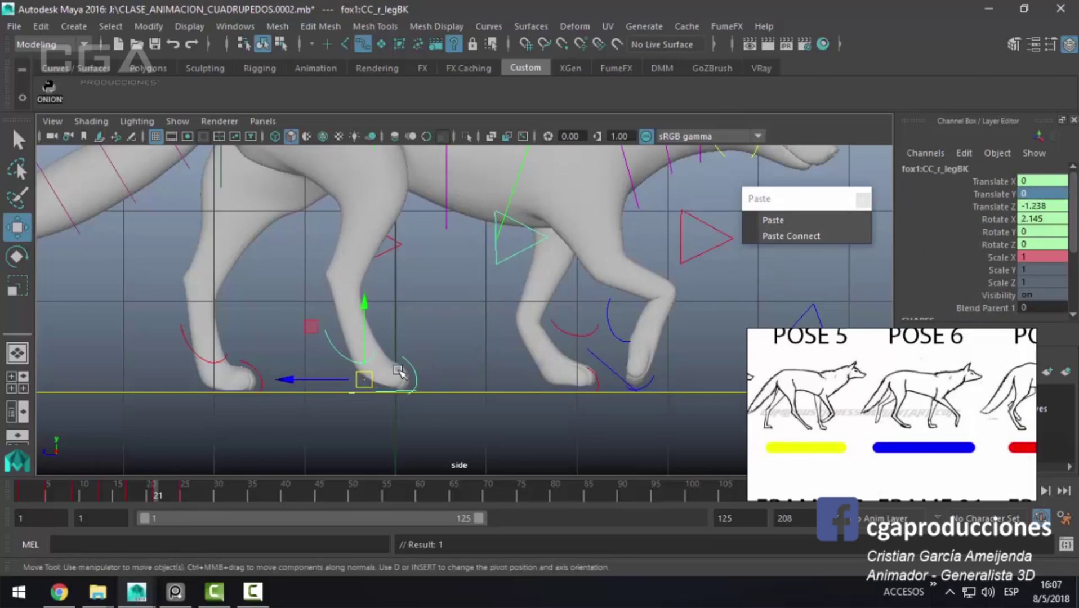
Step: Rotate the right hind toe-lift control slightly
click(413, 365)
key(e)
drag(385, 325, 366, 350)
key(q)
mouse_move(135, 405)
alt+middle_down()
mouse_move(244, 413)
mouse_move(263, 361)
alt+middle_up()
Step: Lift CC_l_legBK, tilt it back to Rotate X -20, and select its toe-lift control
click(261, 360)
key(w)
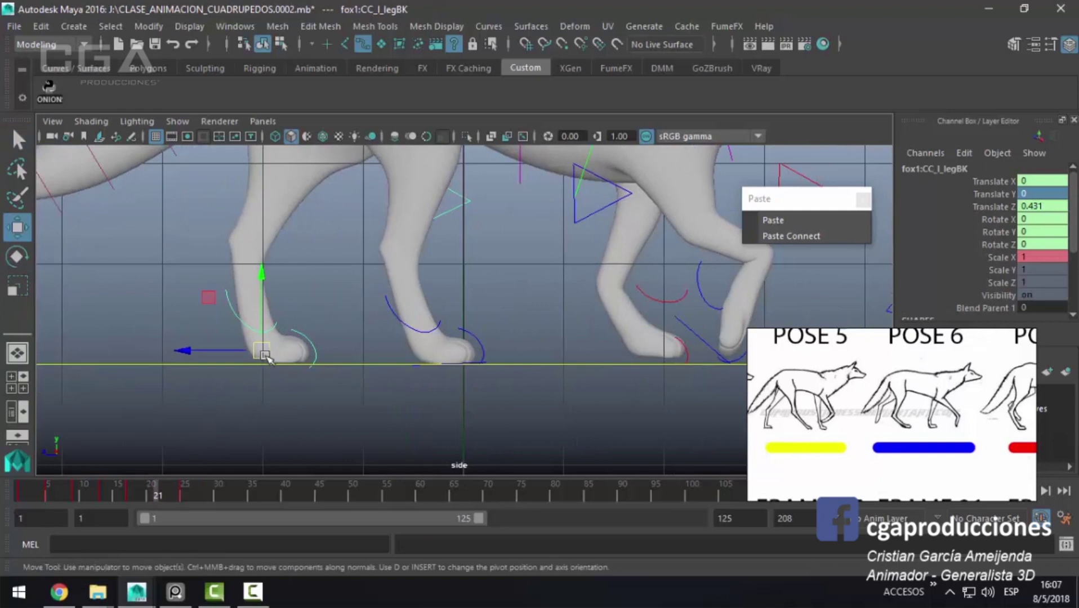
click(180, 490)
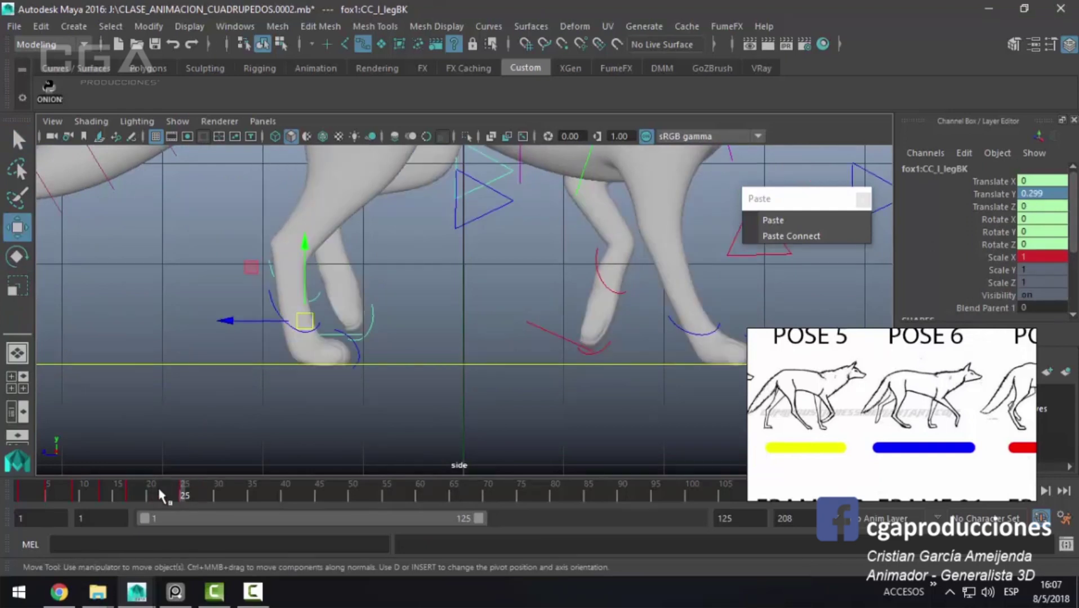
click(158, 491)
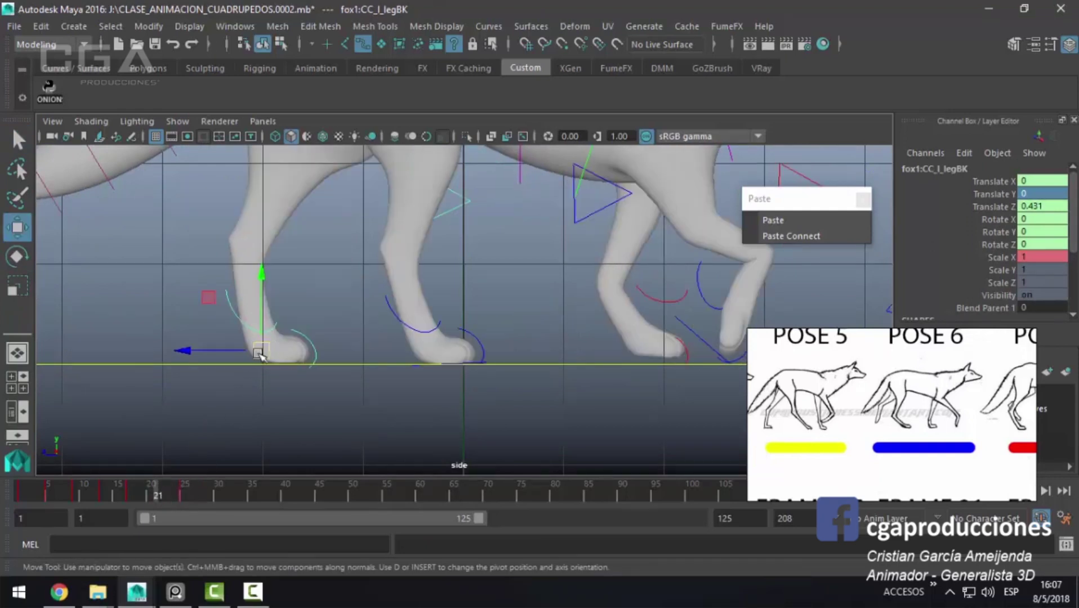
drag(261, 351, 245, 318)
key(e)
mouse_move(298, 265)
mouse_down()
mouse_move(309, 294)
mouse_move(292, 378)
mouse_up()
key(q)
click(288, 330)
key(e)
drag(188, 486, 157, 496)
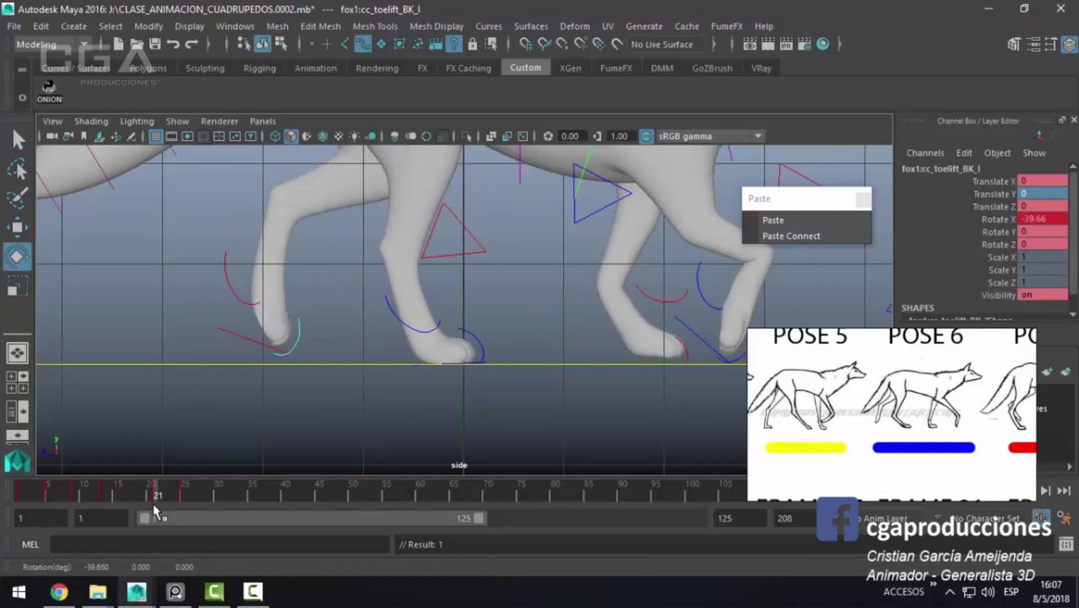
Step: Reselect the left back leg control and scrub frames 16–22 to check the legs
scroll(330, 369, up, 2)
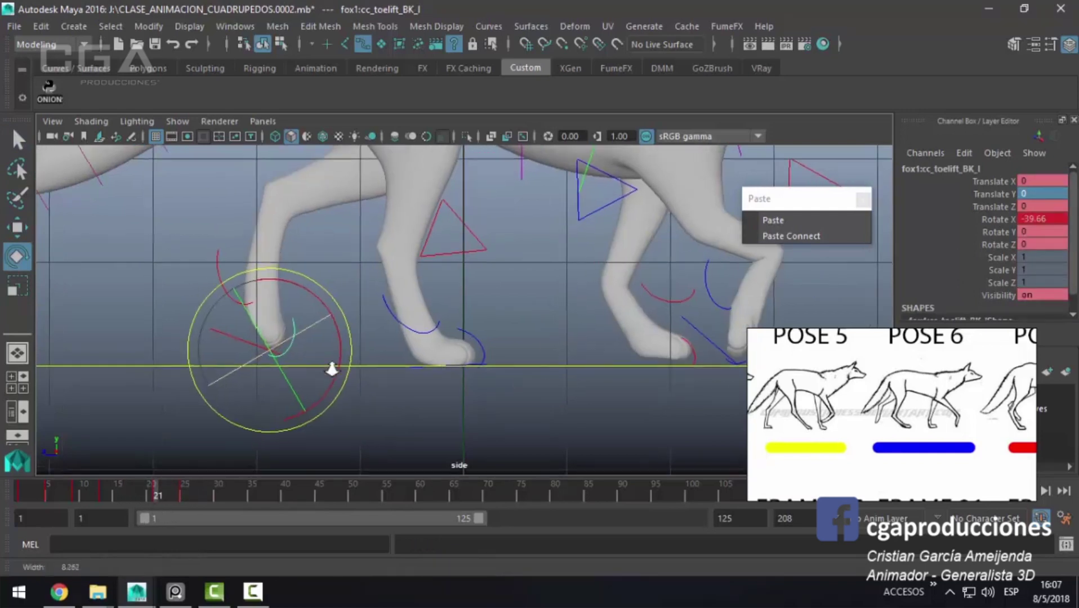
key(q)
click(227, 348)
scroll(457, 356, down, 3)
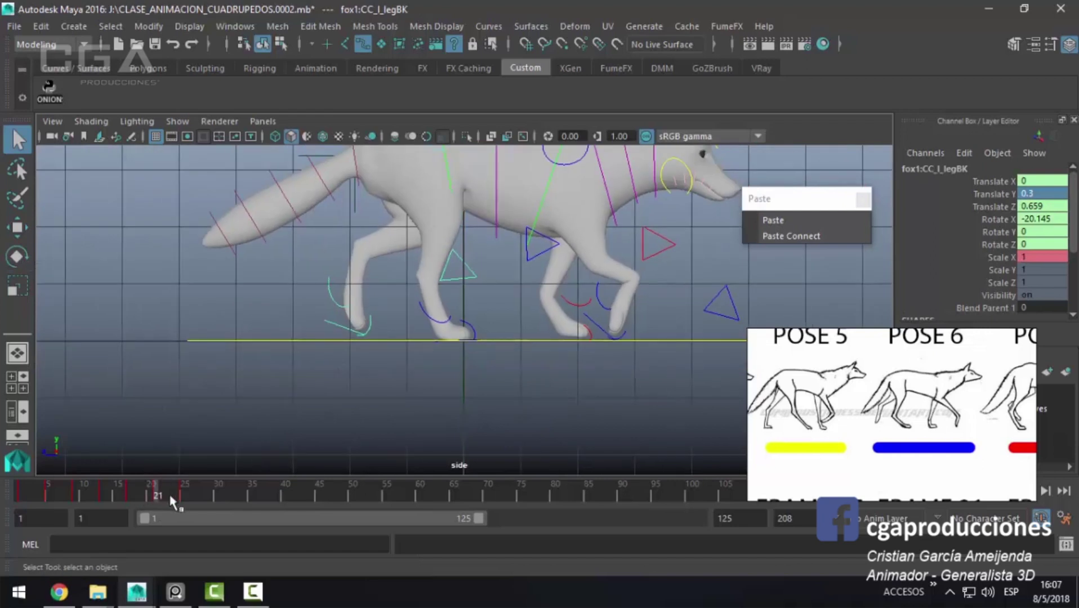
mouse_move(162, 500)
mouse_down()
mouse_move(184, 500)
mouse_move(107, 509)
mouse_move(130, 515)
mouse_move(105, 507)
mouse_up()
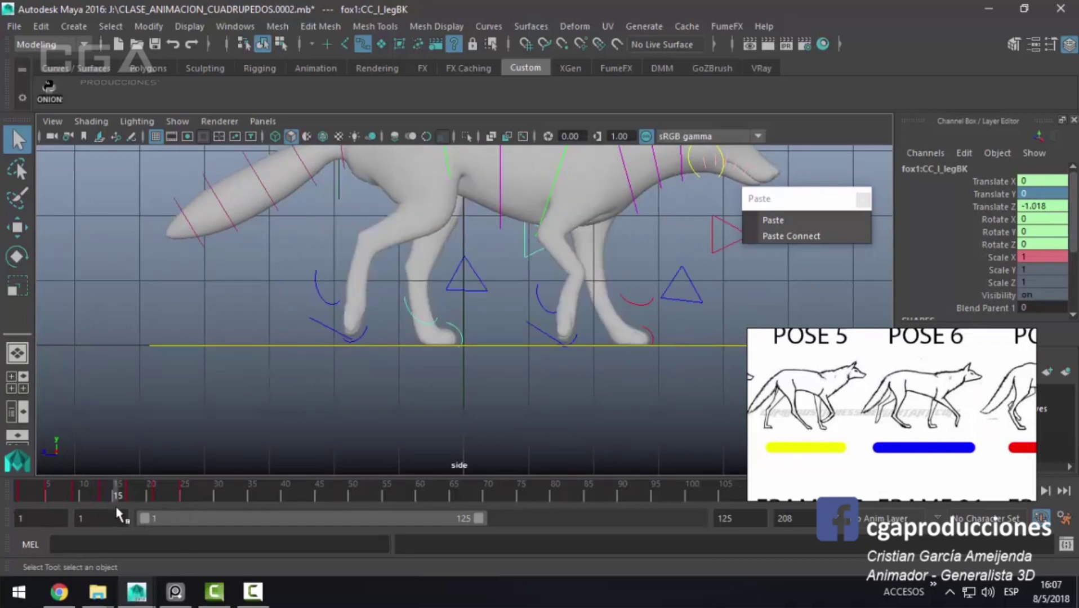
mouse_move(124, 511)
mouse_down()
mouse_move(167, 508)
mouse_move(93, 511)
mouse_move(128, 522)
mouse_up()
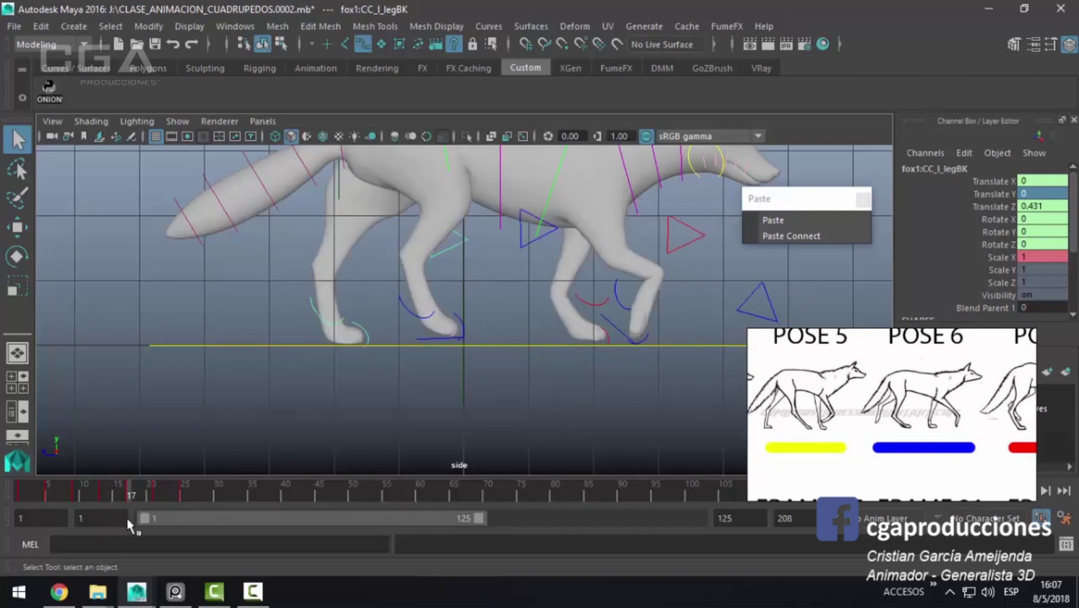
Step: Move the right back leg control so the foot sits on the ground line (Translate Z -1.238)
click(450, 349)
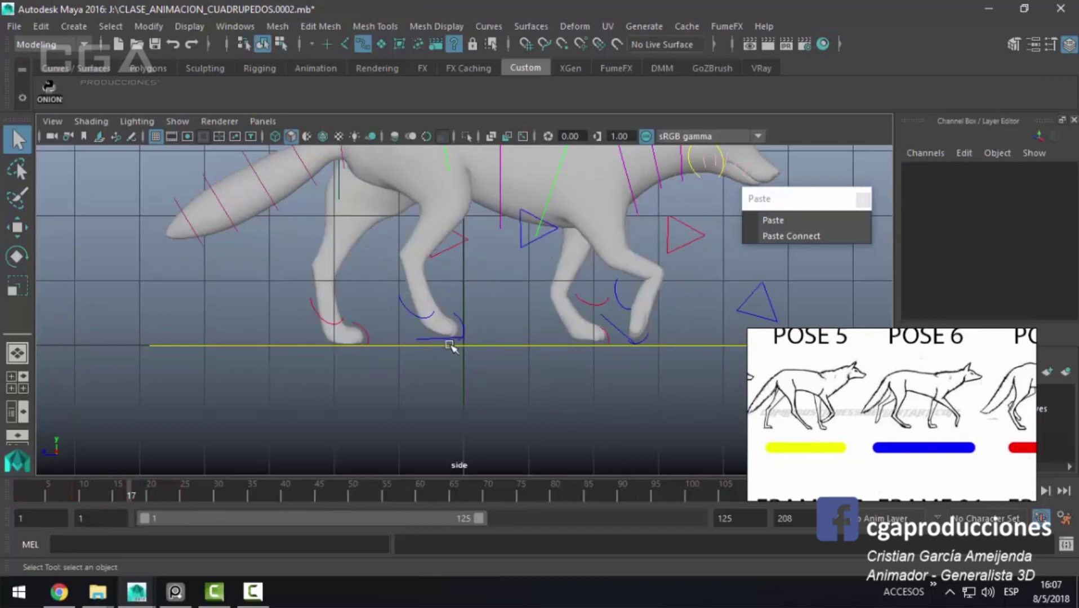
key(w)
click(425, 338)
drag(424, 340, 414, 339)
Step: Play the walk, stop at frame 21, and zoom in on the fox's legs
key(alt+v)
click(97, 505)
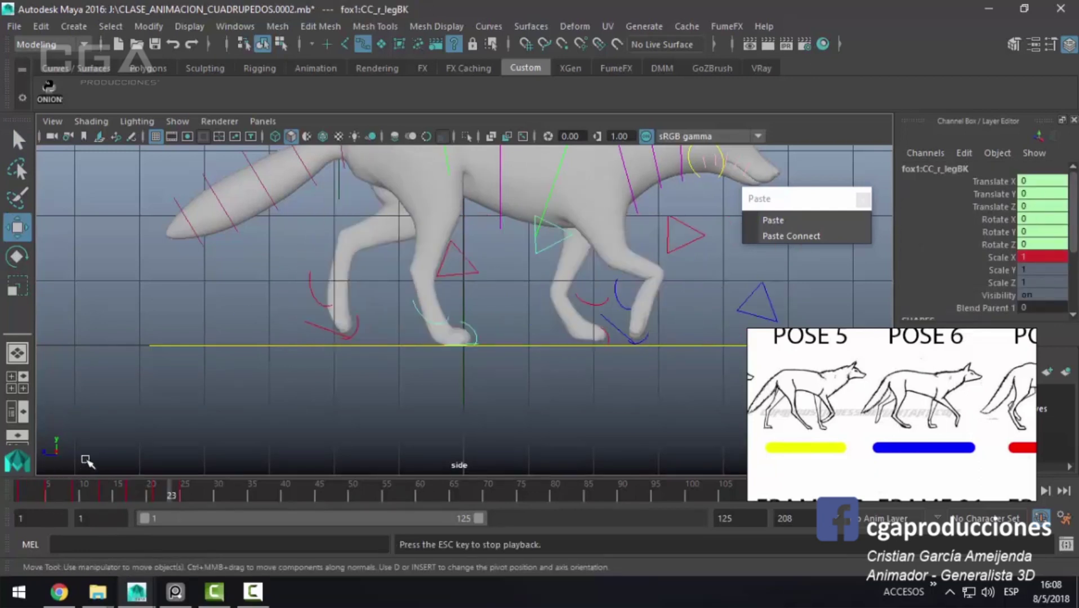
click(163, 496)
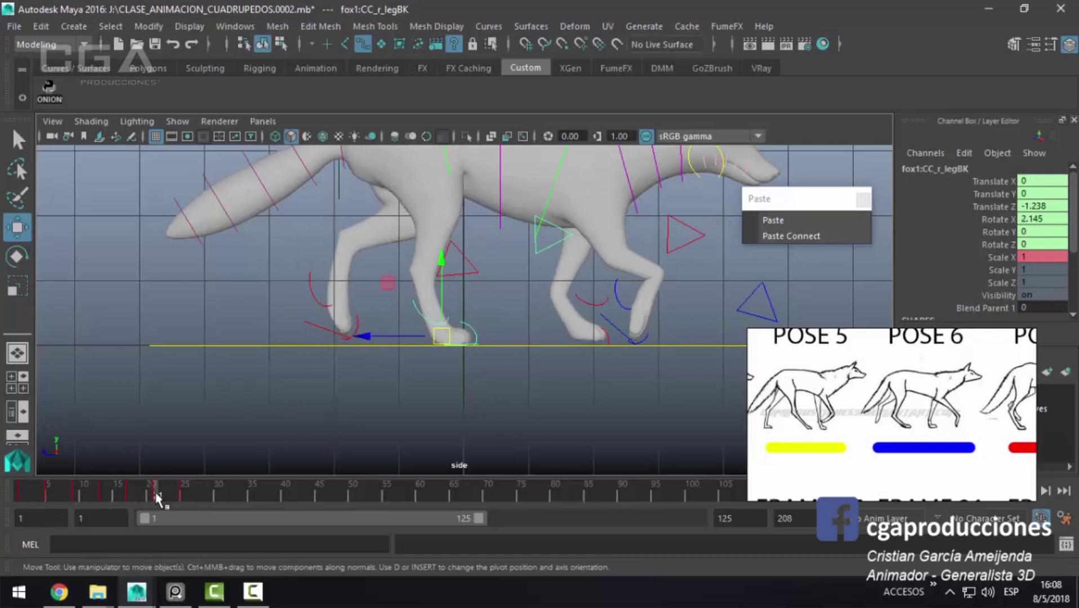
drag(150, 497, 156, 497)
alt+right_drag(204, 424, 455, 400)
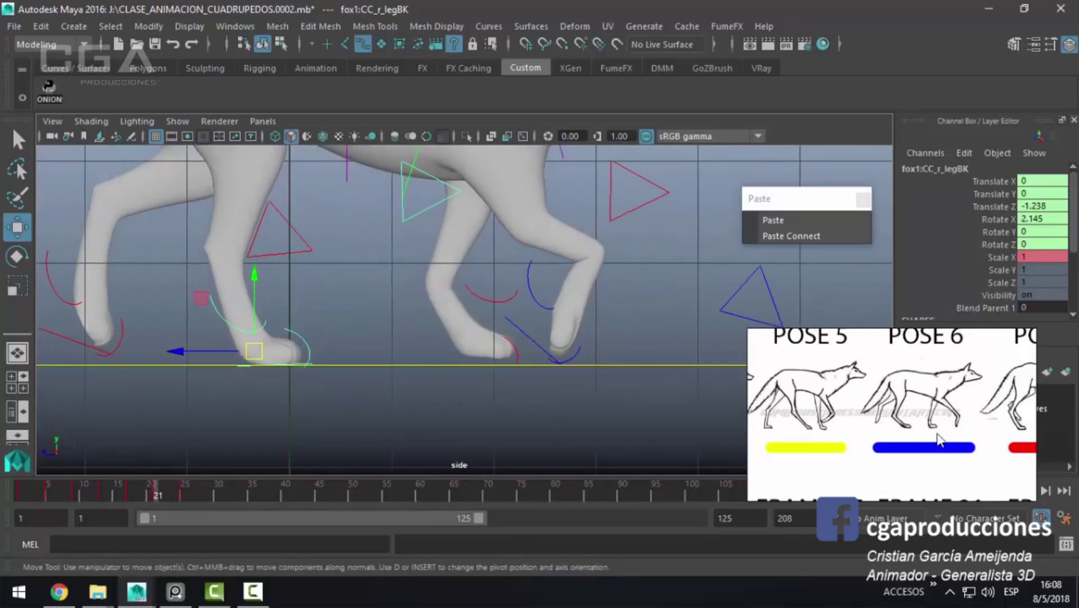
scroll(410, 409, up, 2)
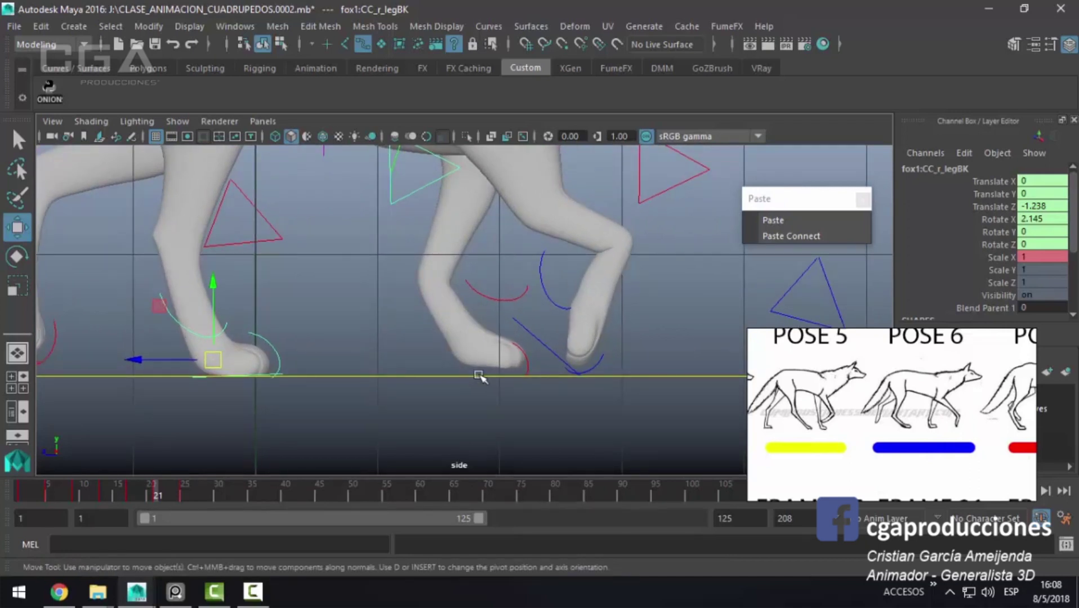
Step: Toggle the viewport layout and select the left front leg control CC_l_legFT
click(480, 375)
key(space)
key(space)
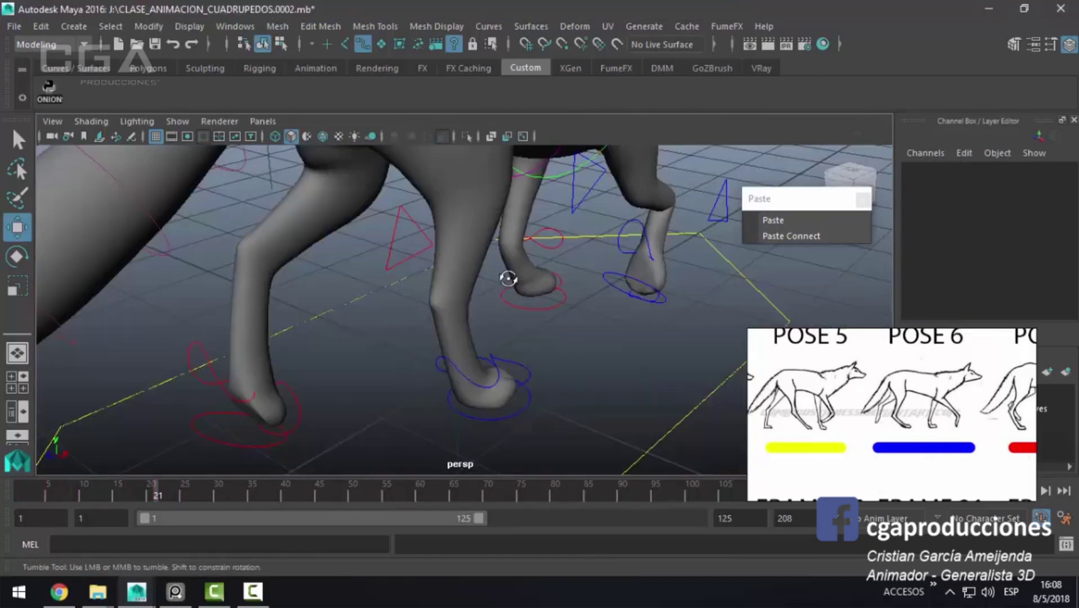
click(542, 311)
key(space)
key(space)
Step: Move the left front foot control backward in Z and fine-tune its position
scroll(561, 401, down, 3)
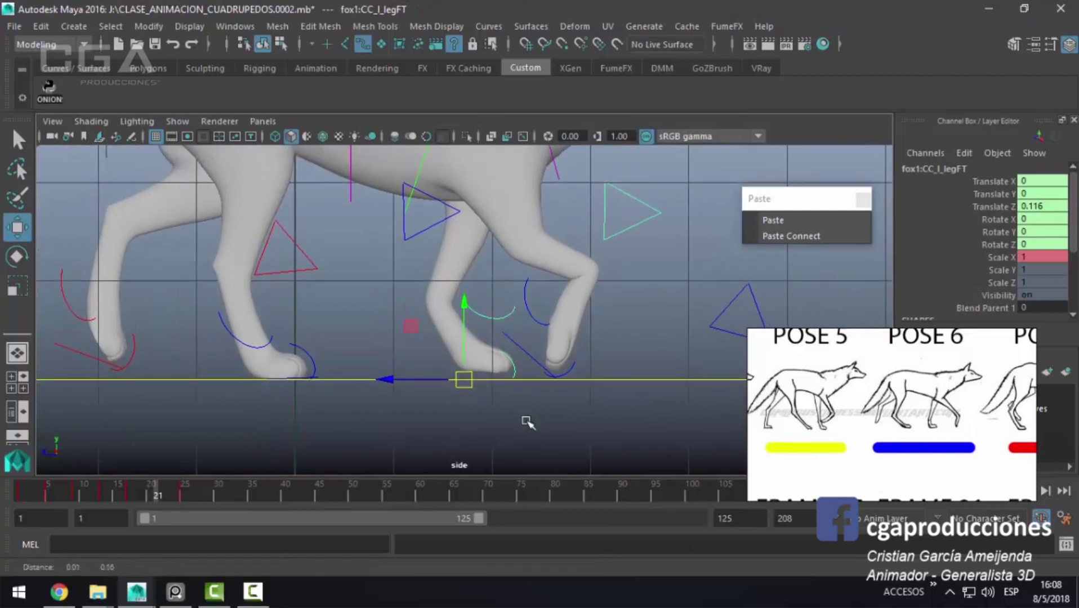
drag(422, 382, 377, 397)
alt+middle_drag(513, 339, 499, 358)
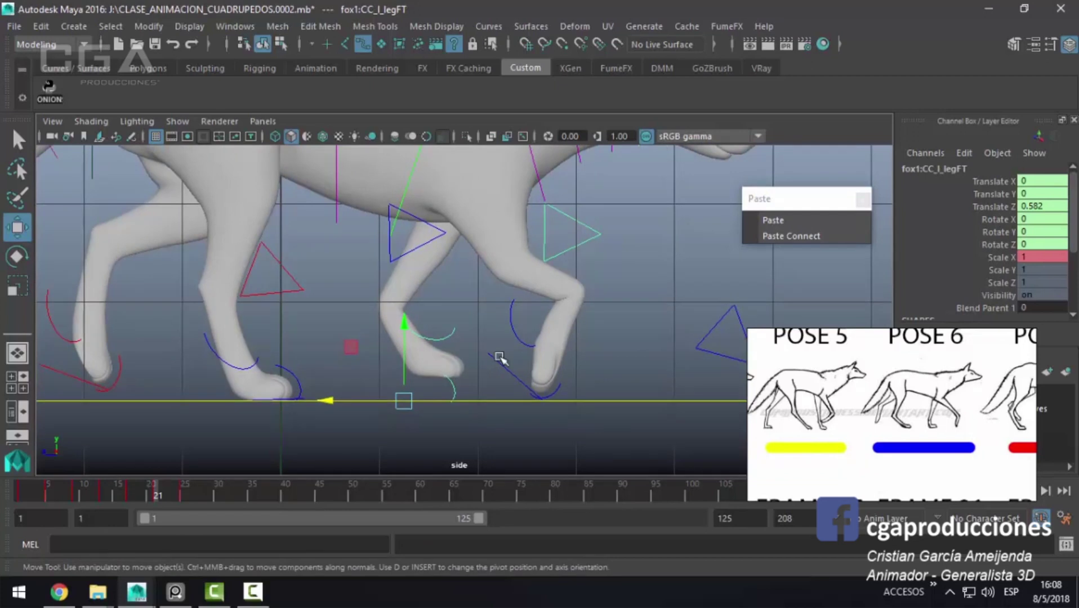
click(500, 358)
Step: Move the right front foot, rotate it about 24 degrees, plant it on the ground, and key it
click(502, 362)
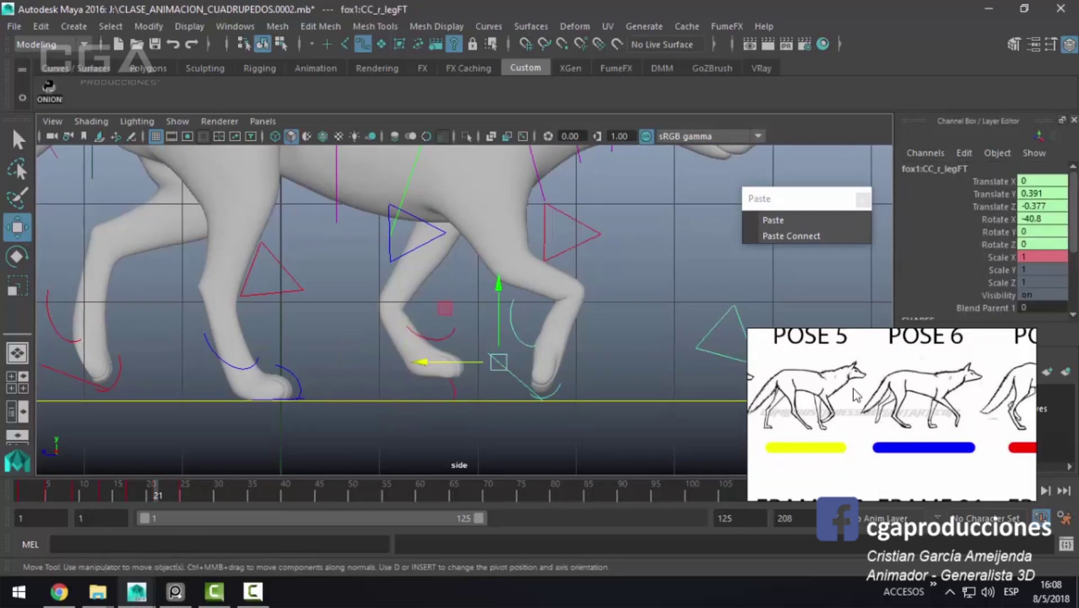
scroll(912, 408, down, 3)
scroll(839, 428, up, 3)
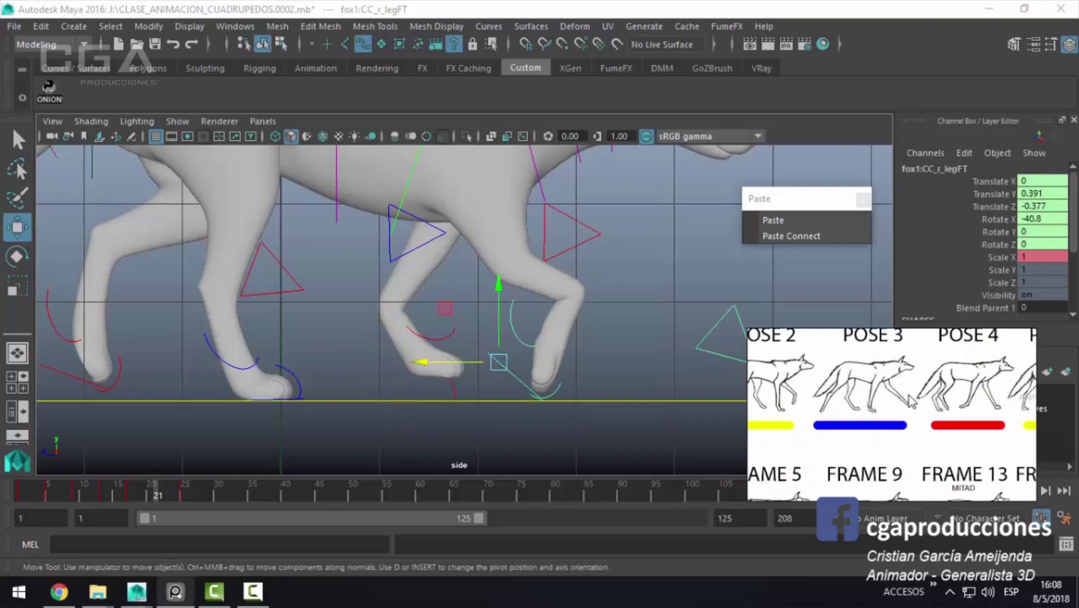
scroll(910, 401, up, 1)
mouse_move(496, 366)
mouse_down()
mouse_move(534, 373)
mouse_move(525, 359)
mouse_up()
key(e)
mouse_move(578, 296)
mouse_down()
mouse_move(486, 287)
mouse_move(494, 294)
mouse_up()
key(w)
drag(526, 359, 611, 406)
key(s)
Step: Preview the walk, then shorten the playback range to end at frame 50
click(186, 486)
drag(185, 489, 3, 495)
scroll(517, 362, down, 5)
key(alt+v)
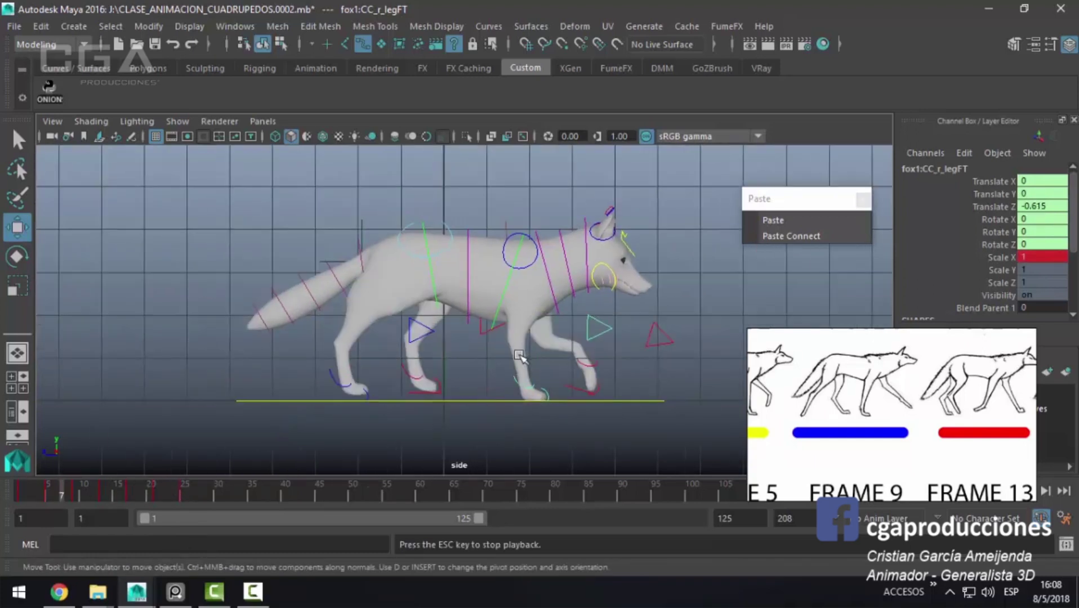
key(Escape)
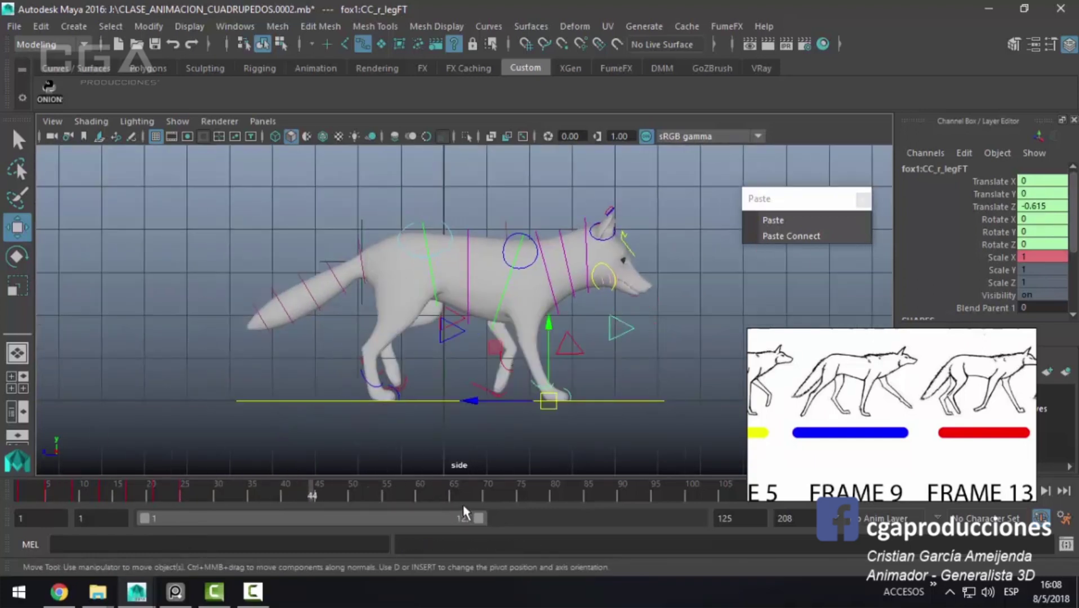
drag(480, 522, 273, 524)
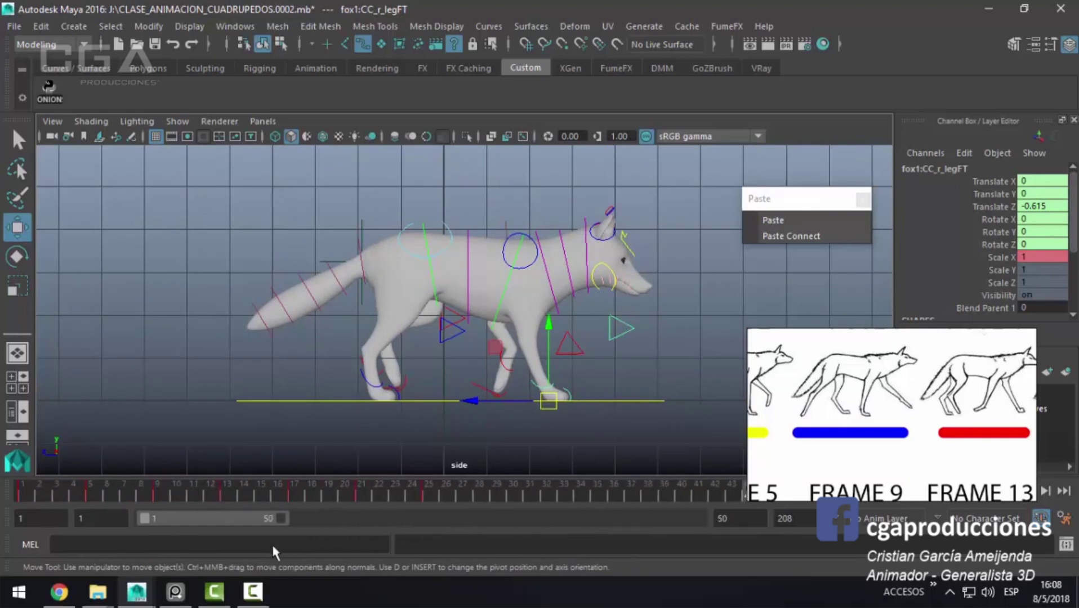
Step: End the playback range at frame 47, play the cycle, and turn off snapping
click(294, 491)
key(alt+v)
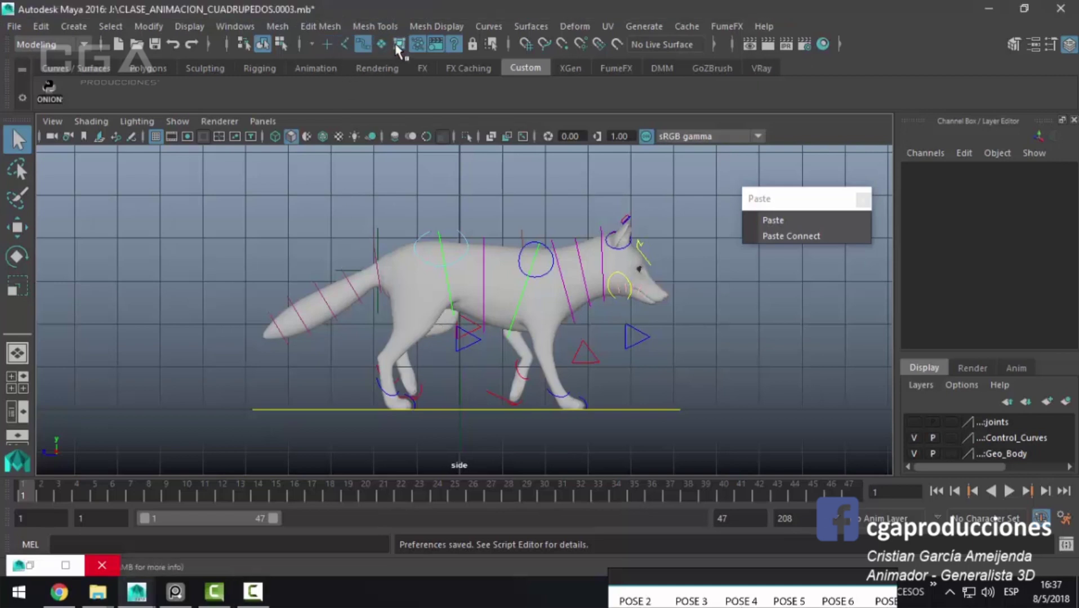
click(418, 44)
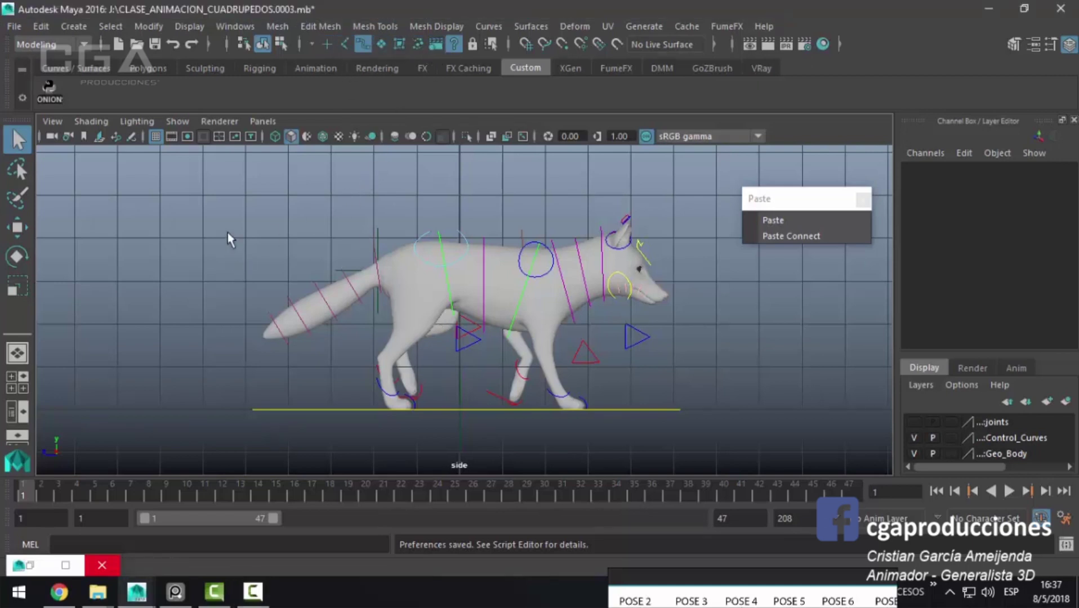
Step: Set the Geo_Body display layer to Reference so the body mesh is unselectable
click(479, 281)
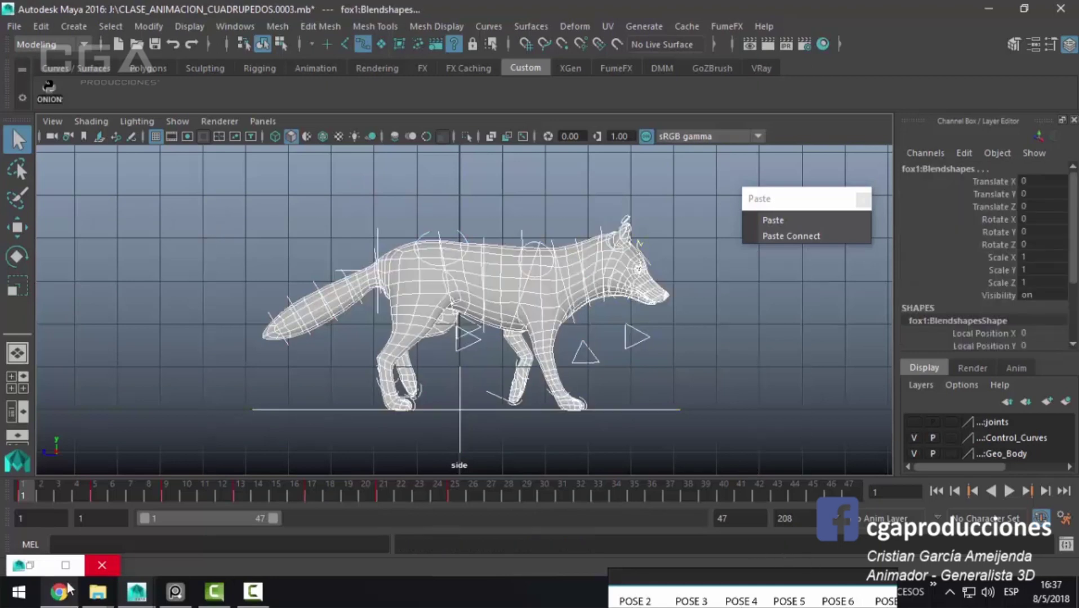
click(951, 454)
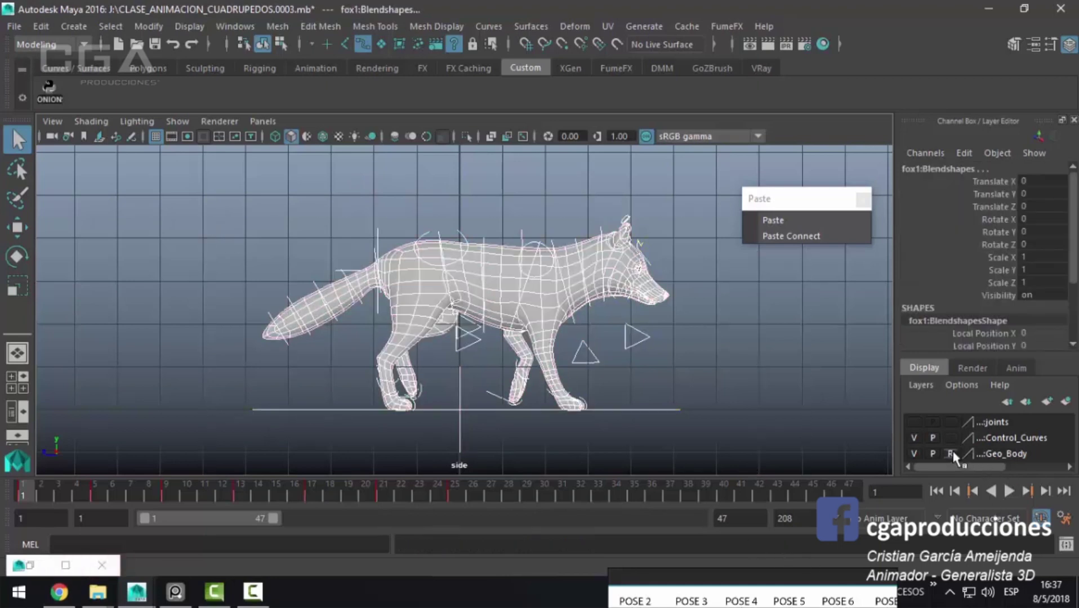
click(801, 385)
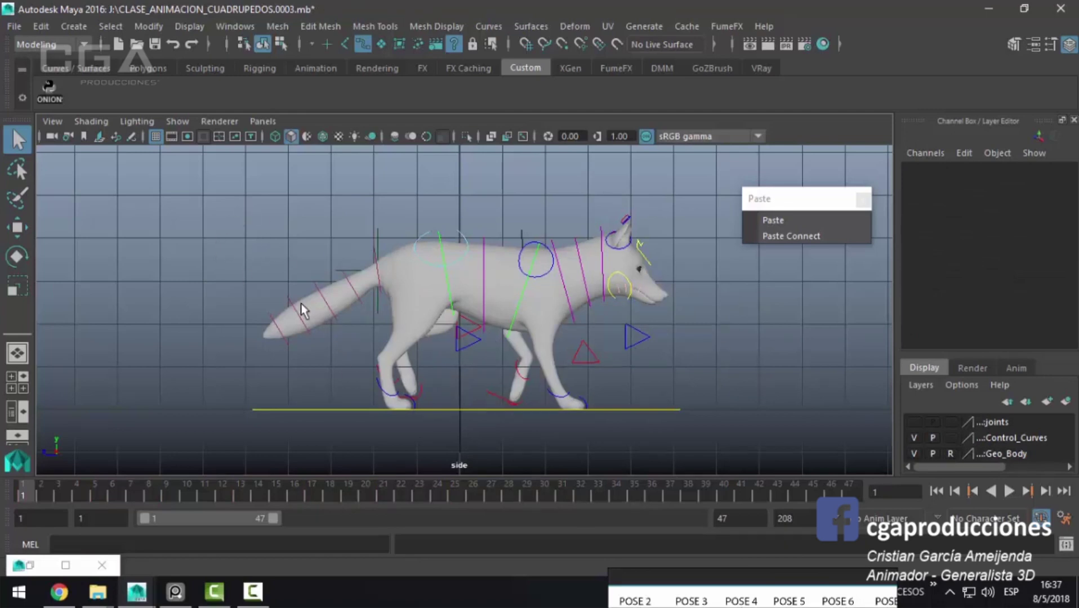
Step: Select all rig controls, play the cycle, and compare frames 1–10 against the POSE 1 reference sheet
mouse_move(204, 184)
mouse_down()
mouse_move(859, 449)
mouse_move(801, 444)
mouse_up()
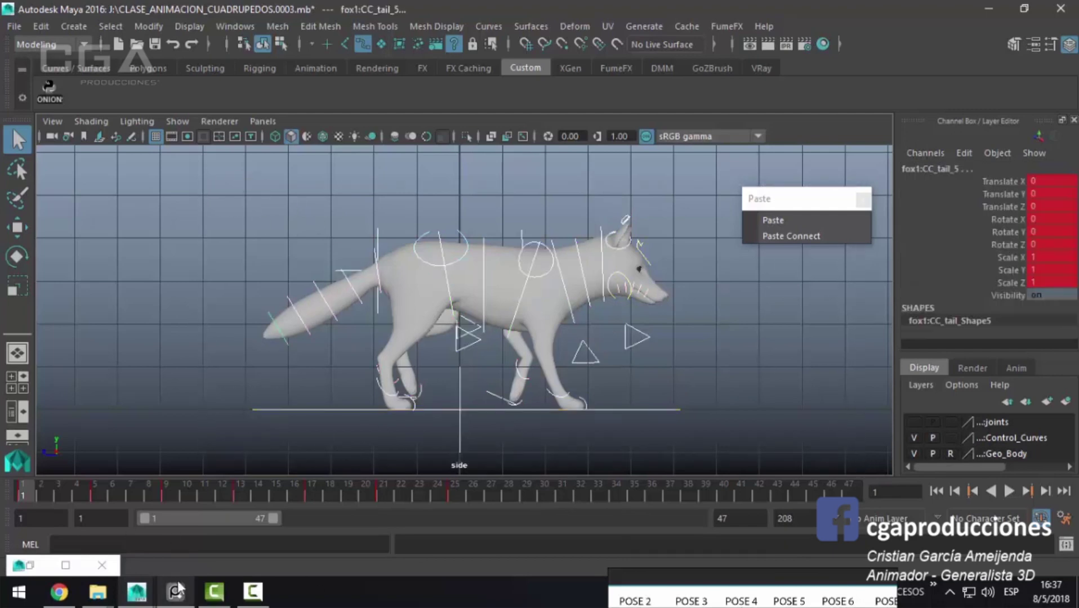
key(alt+v)
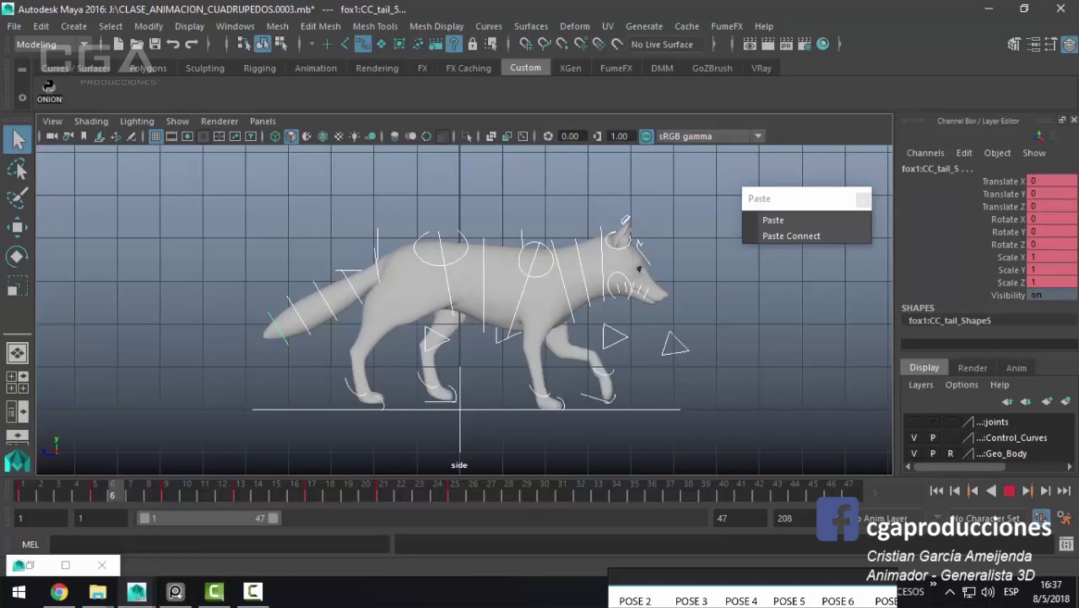
drag(825, 599, 849, 355)
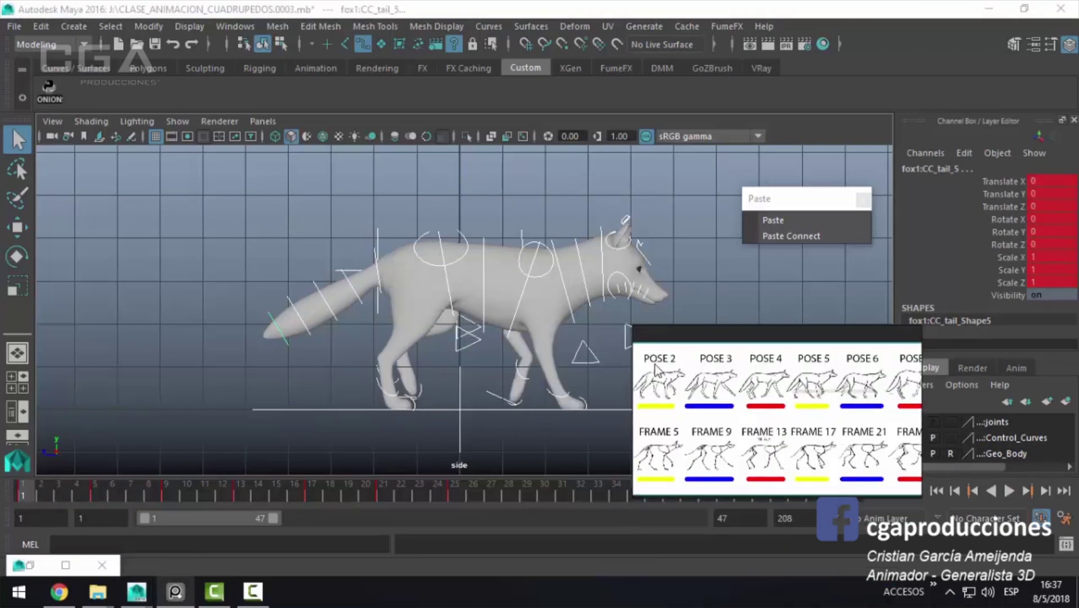
drag(655, 369, 692, 374)
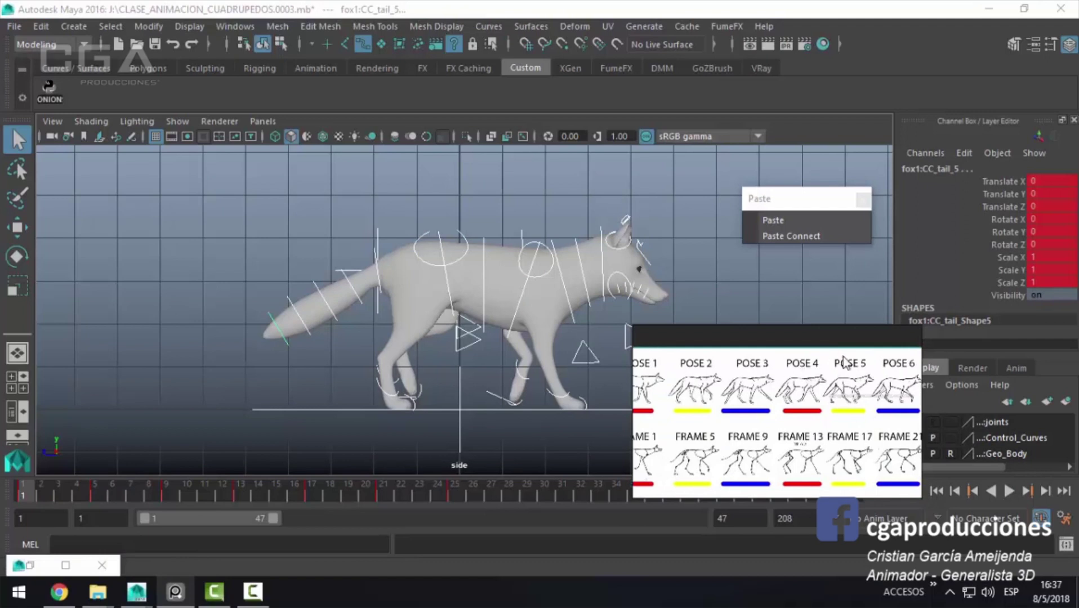
drag(847, 483, 953, 607)
drag(53, 495, 186, 496)
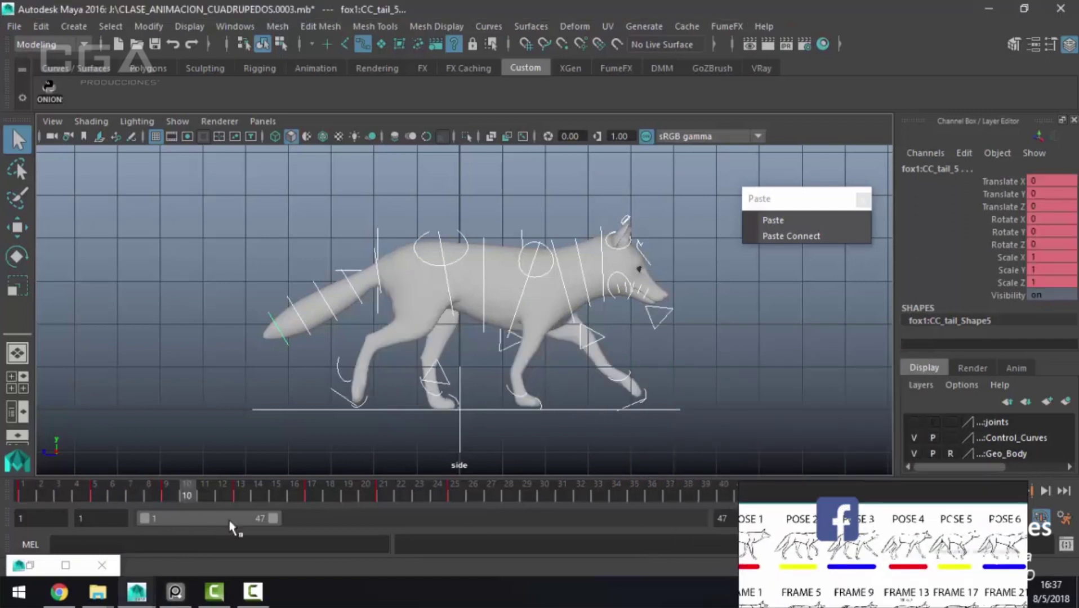
drag(366, 493, 21, 495)
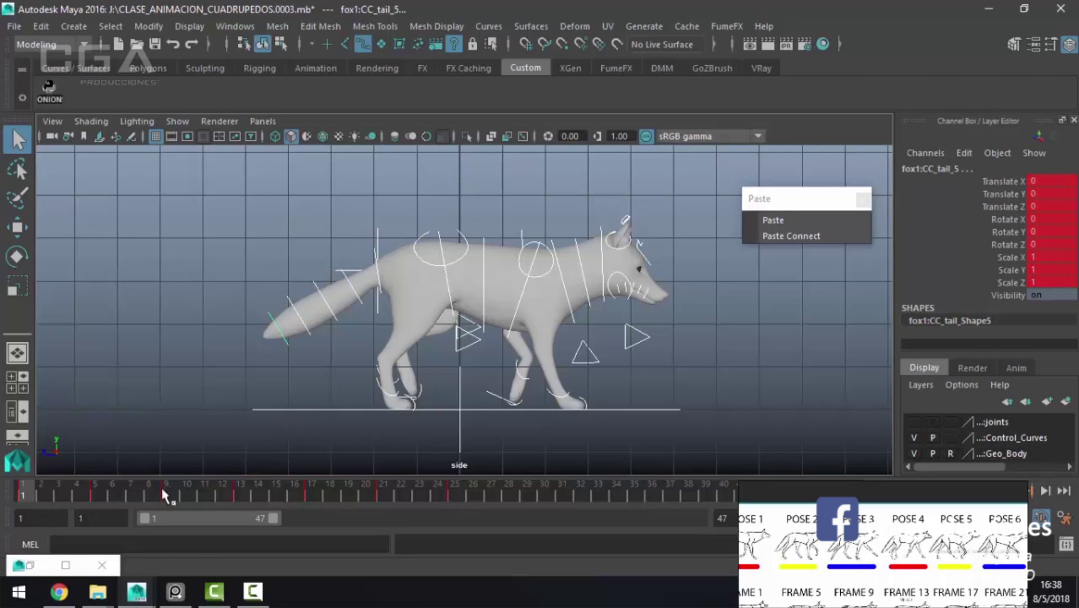
Step: Check the right back wrist bender and left back toe lift controls, then reselect all rig controls
click(378, 386)
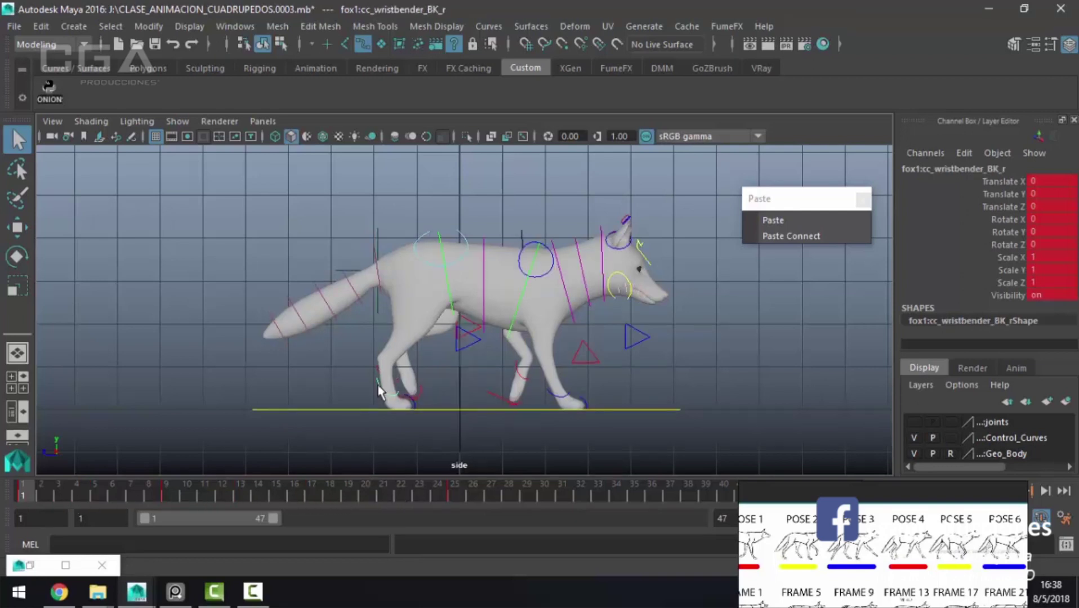
click(423, 404)
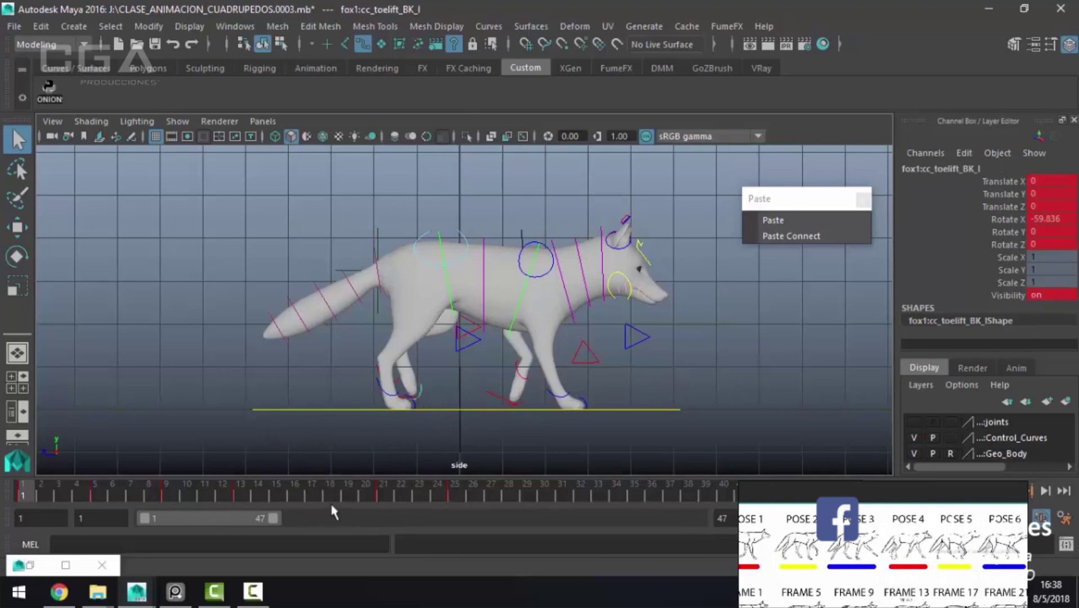
click(378, 387)
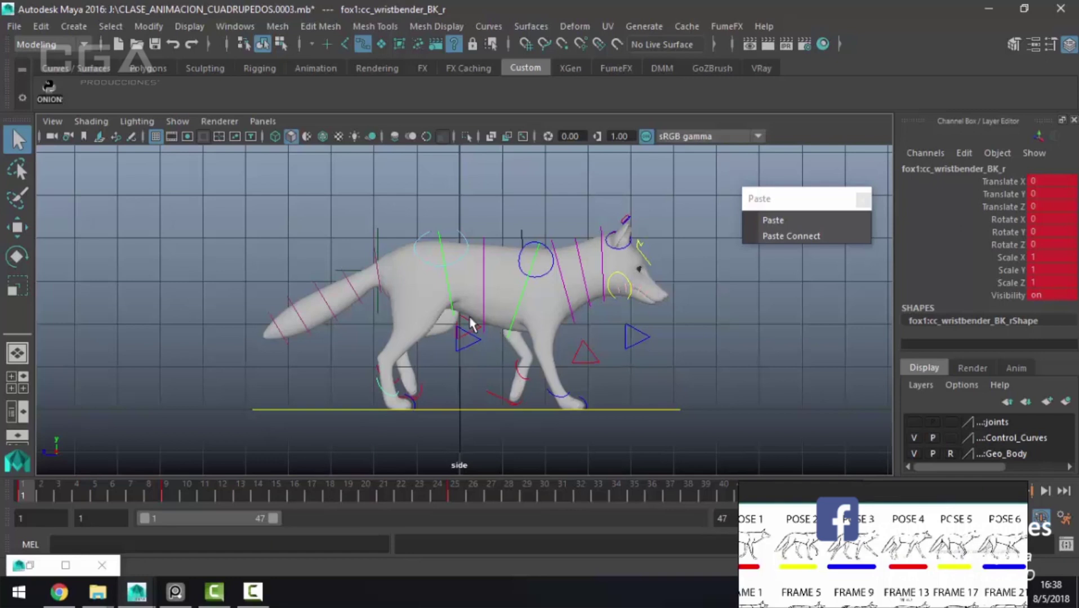
drag(227, 170, 806, 507)
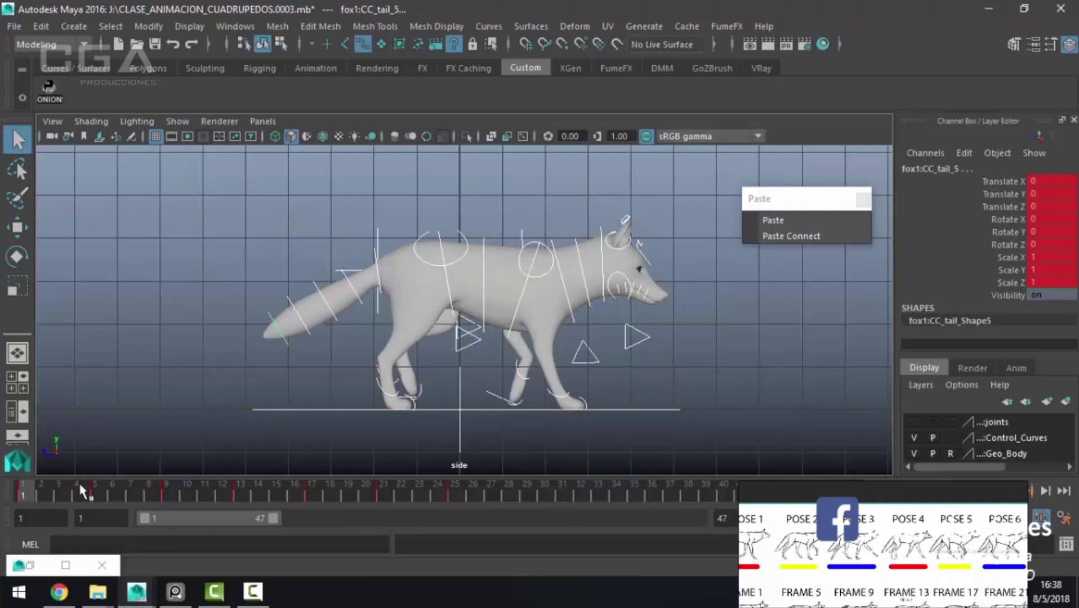
Step: Look over the animation preferences, then step through the poses from frame 5 to 25
click(1064, 518)
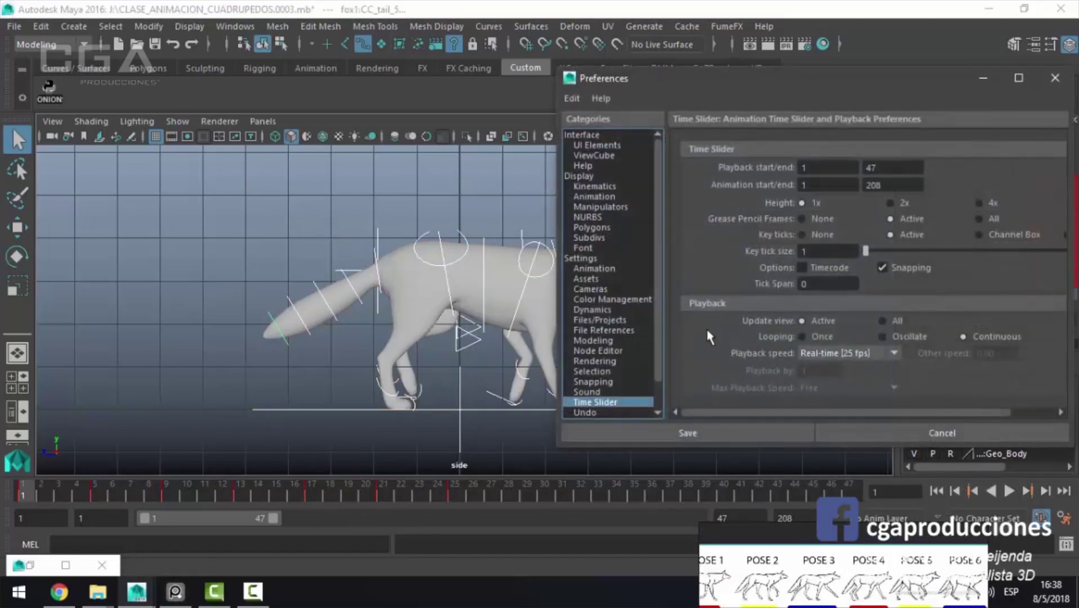
click(597, 271)
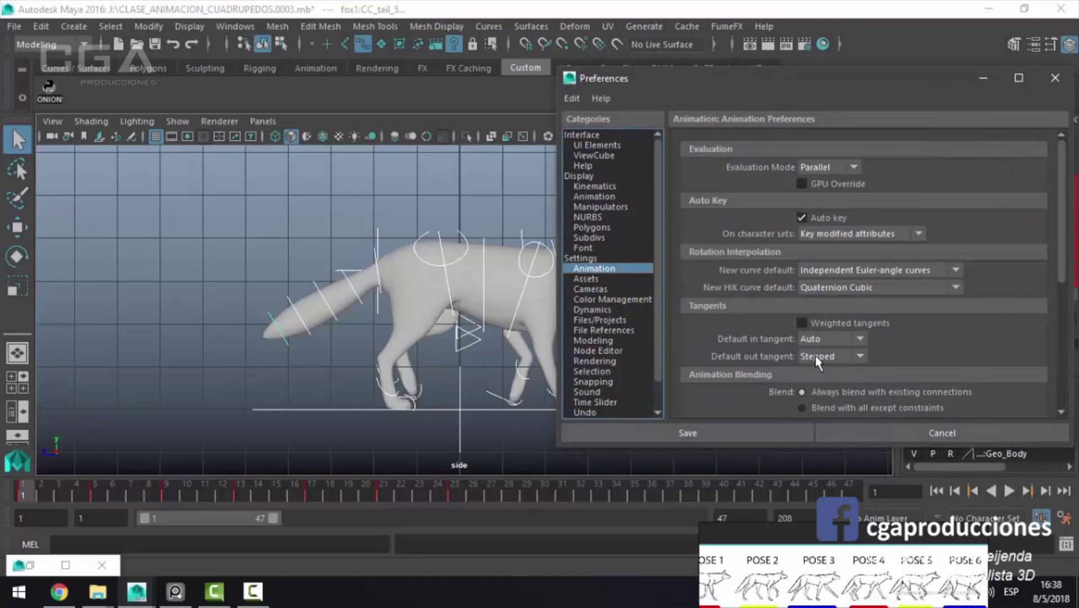
click(984, 77)
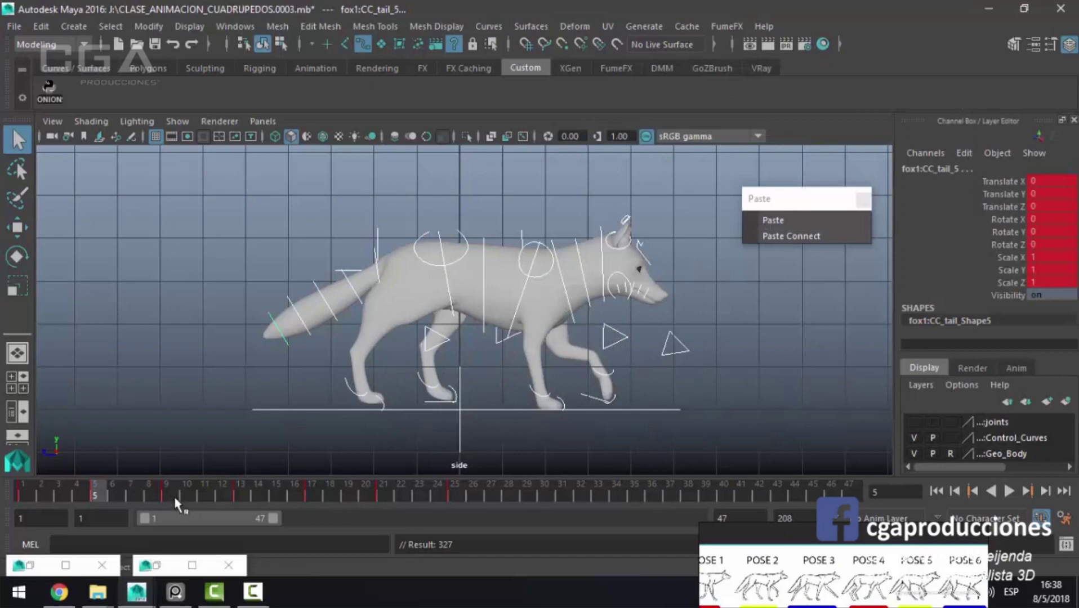
click(173, 497)
click(245, 497)
click(312, 497)
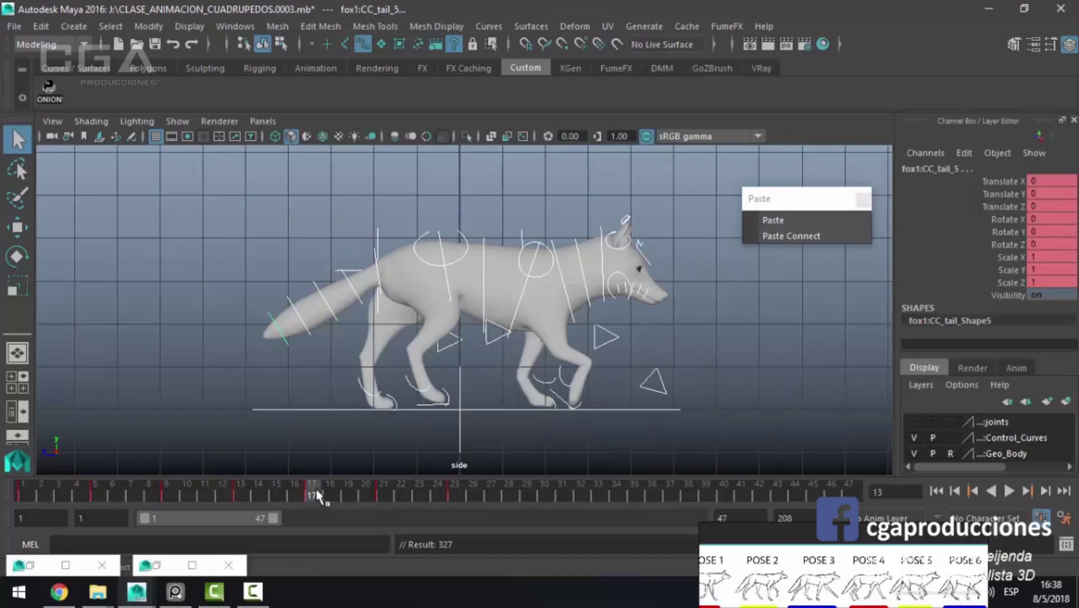
click(383, 497)
click(444, 497)
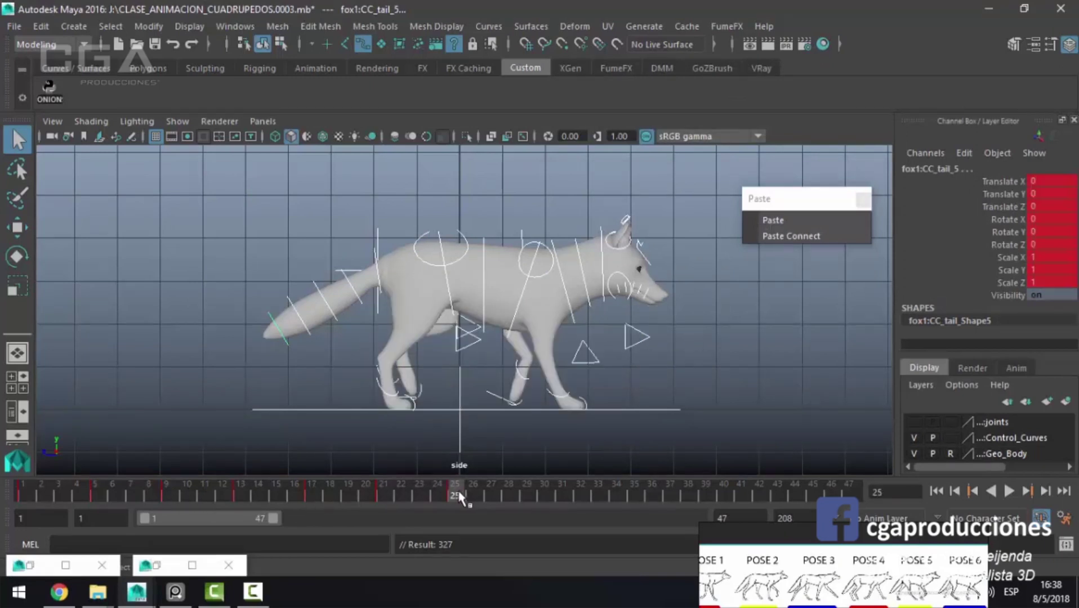
click(740, 441)
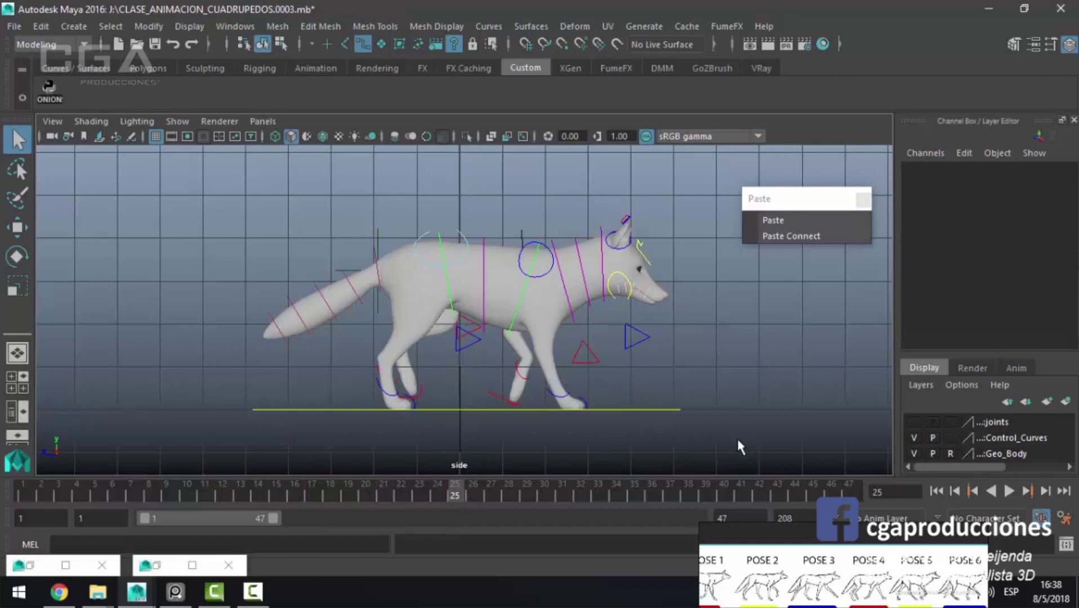
Step: Change the Default out tangent from Stepped to Auto in Animation preferences and save
click(1065, 518)
click(861, 355)
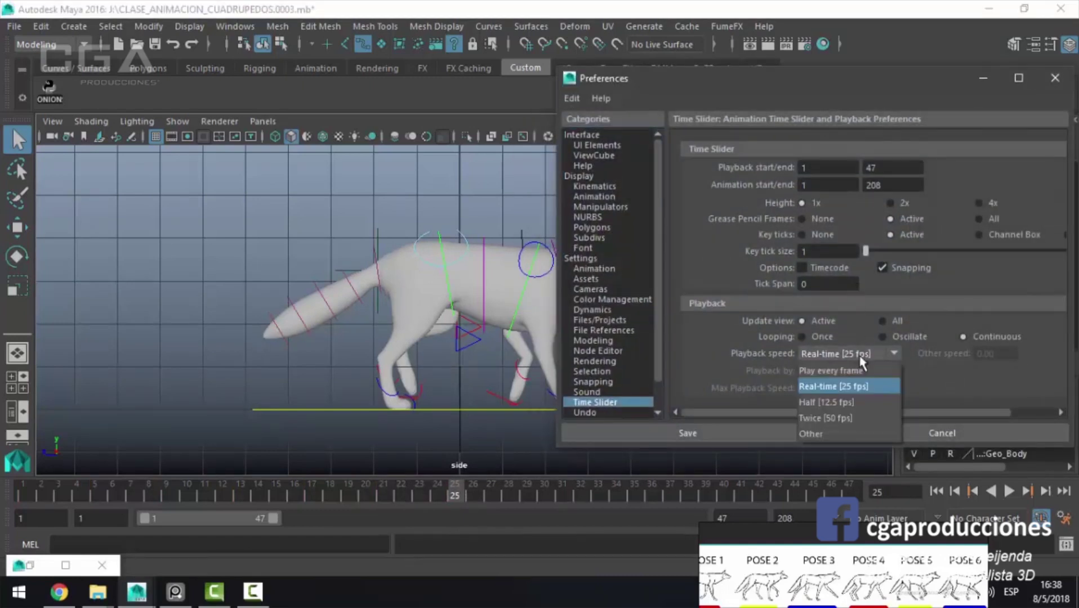
click(601, 269)
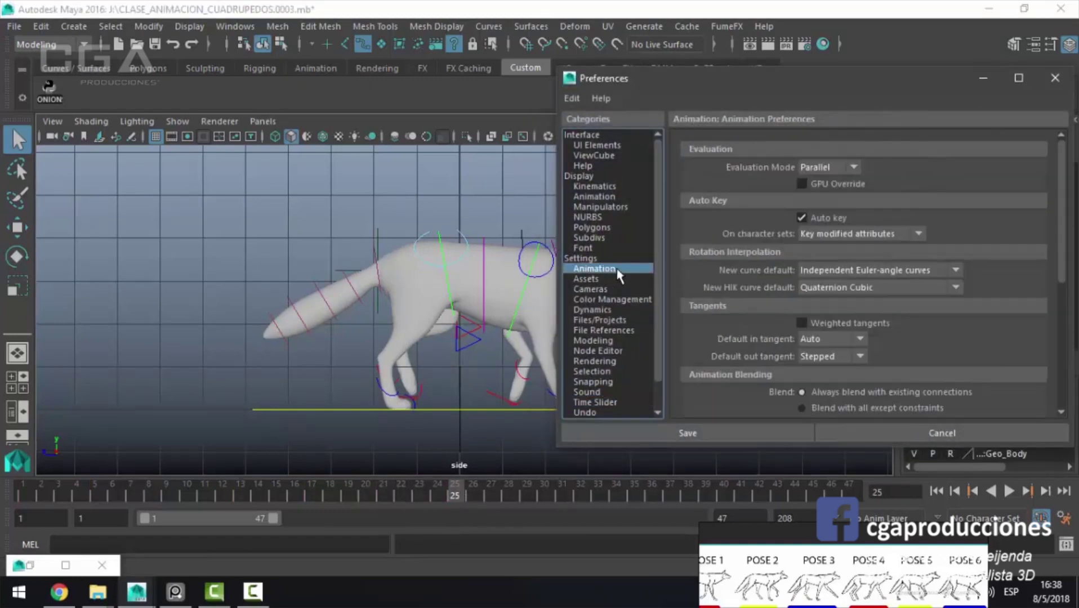
click(859, 357)
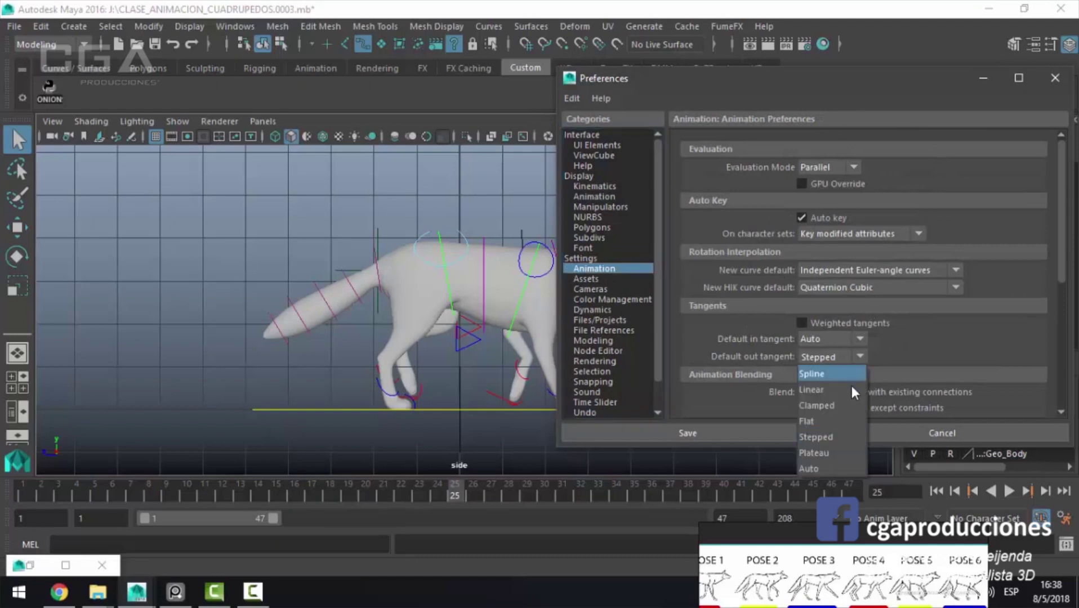
click(848, 467)
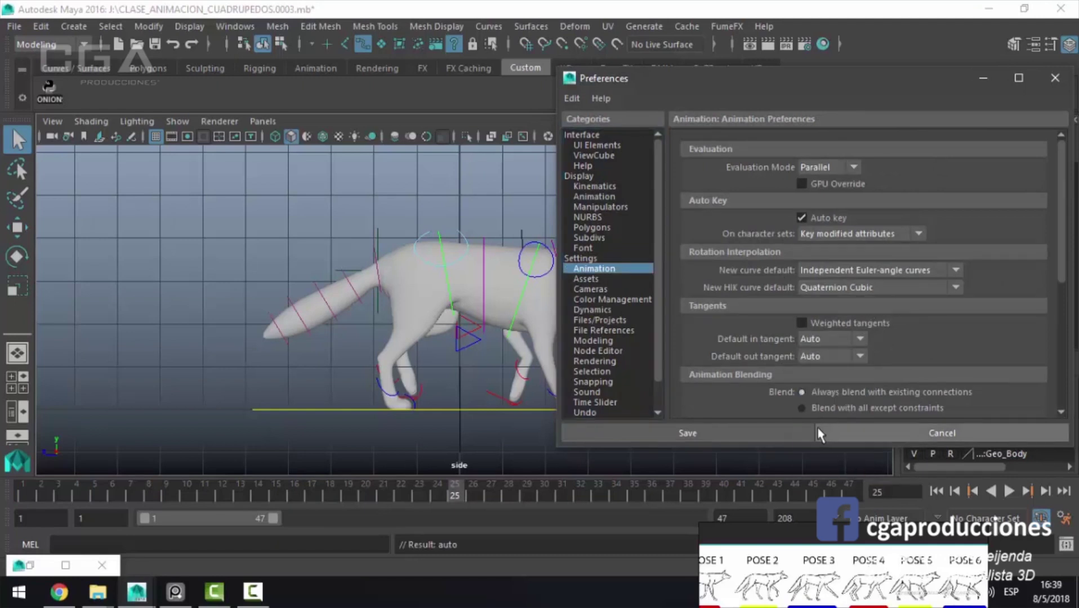
click(780, 435)
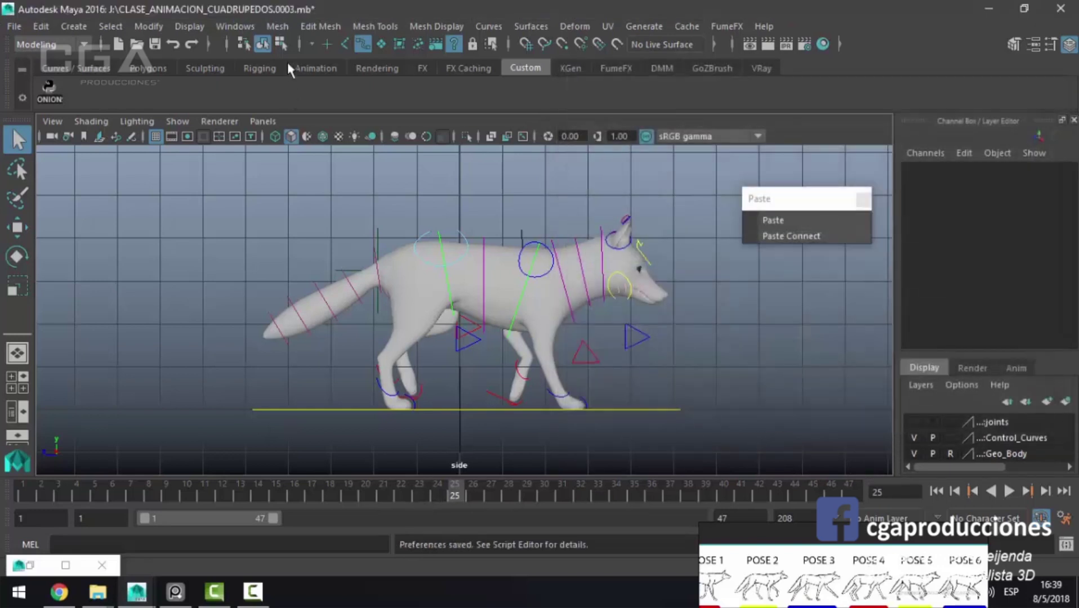
Step: Select all fox controls and set every key's tangents to Auto in the Graph Editor
drag(740, 191, 180, 473)
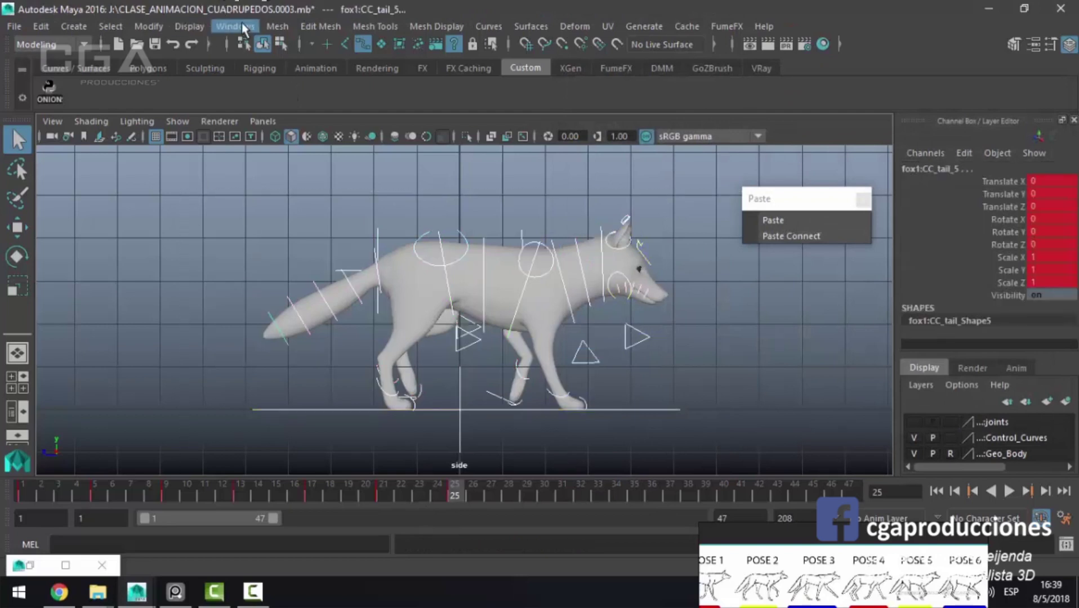
click(240, 27)
mouse_move(276, 66)
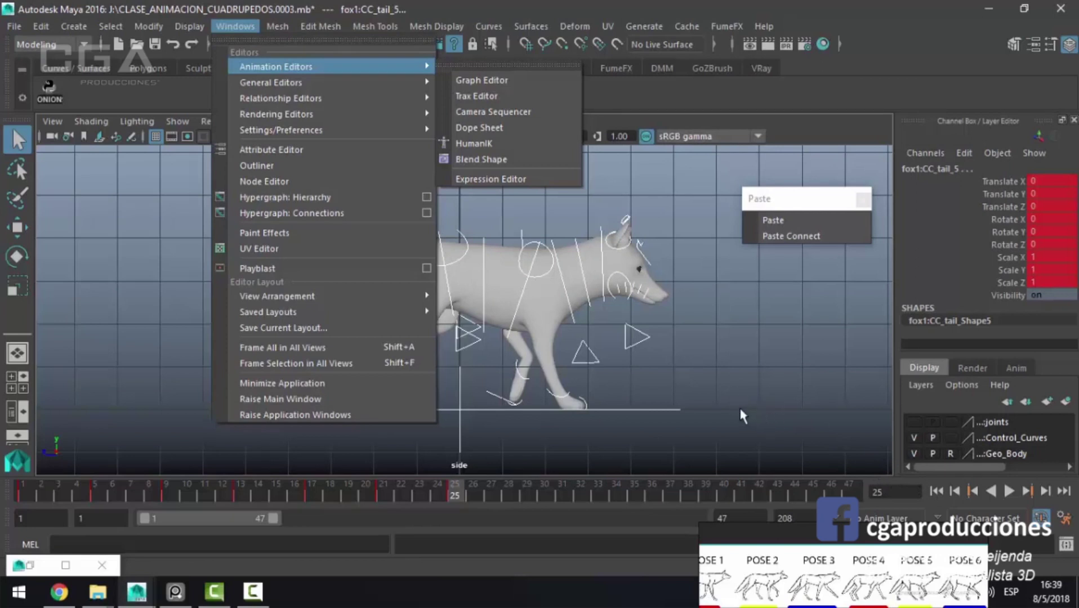
click(545, 79)
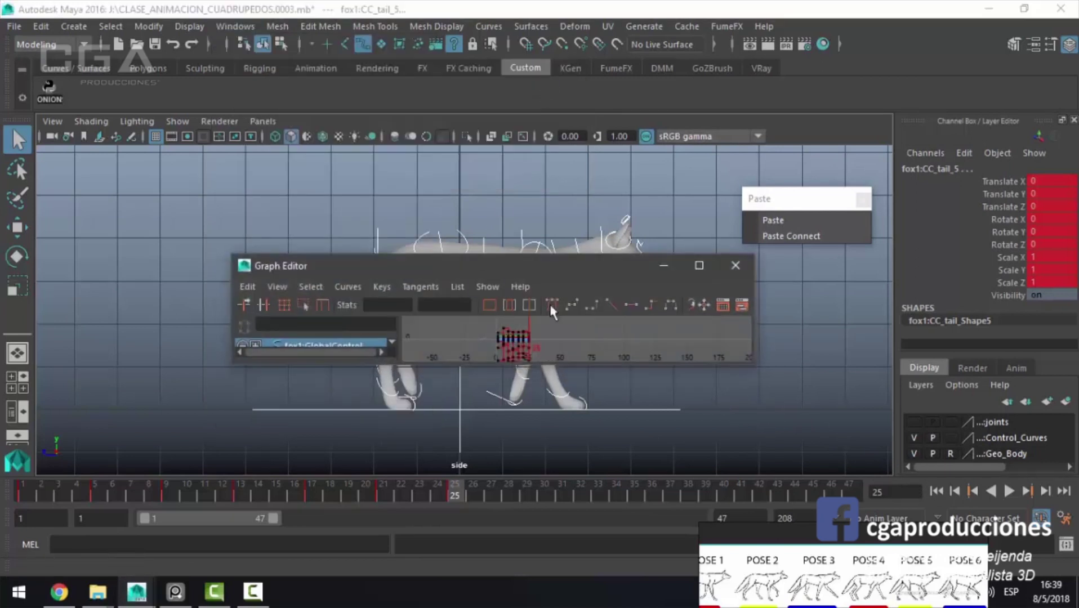
click(698, 262)
drag(366, 207, 848, 578)
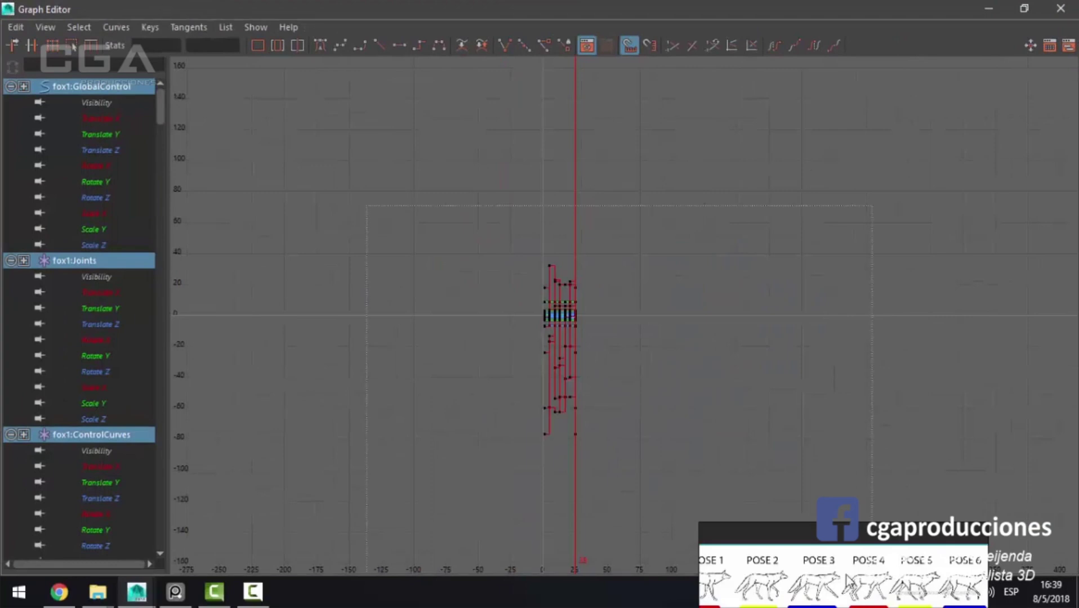
click(206, 28)
click(210, 53)
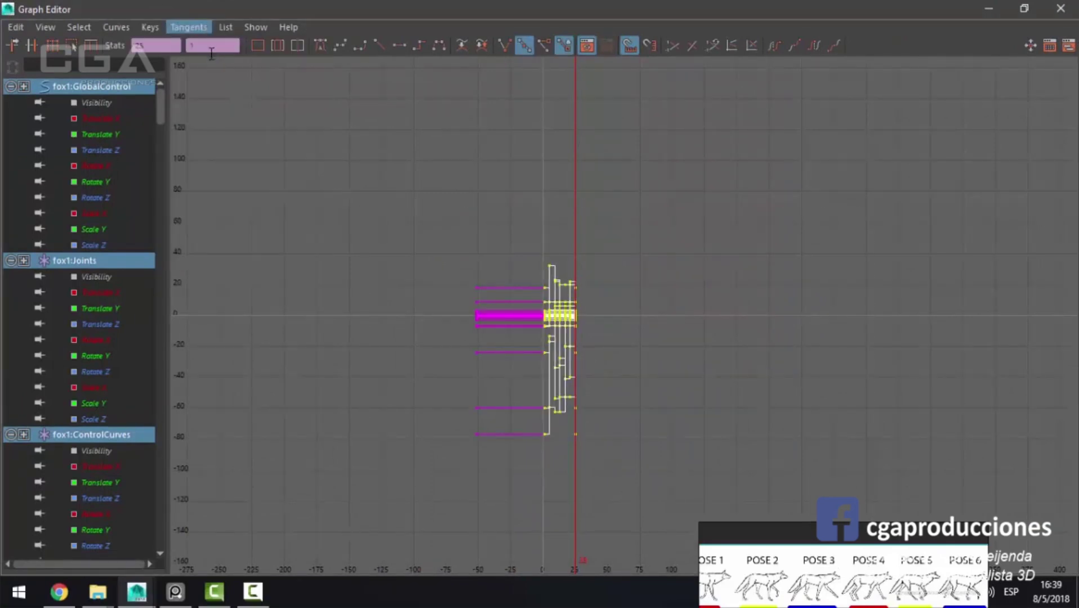
click(988, 7)
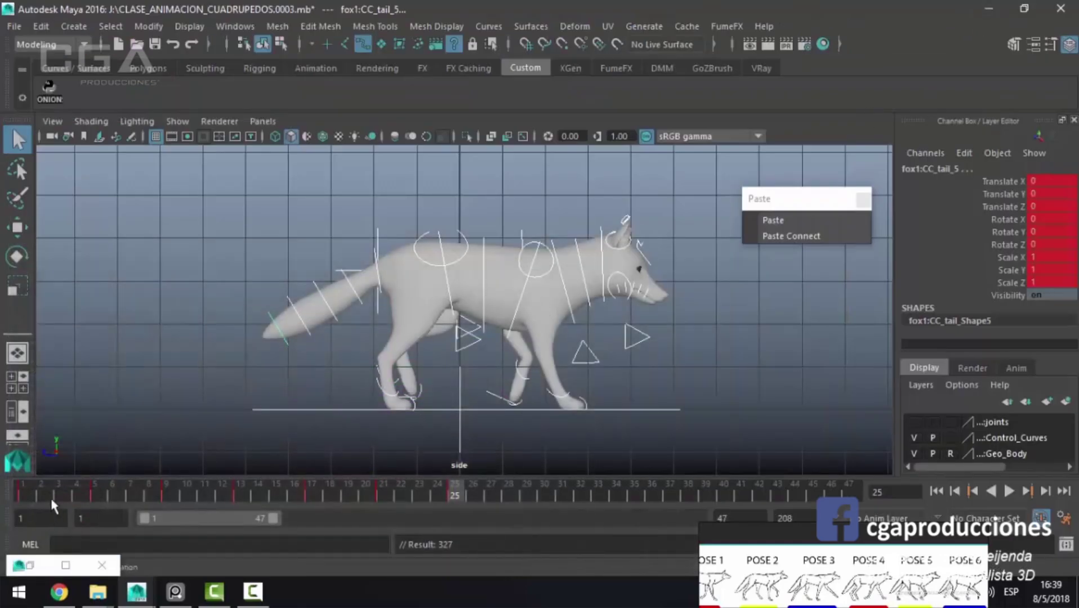
Step: Play the walk, return to frame 1, and select the centre of gravity control
key(alt+v)
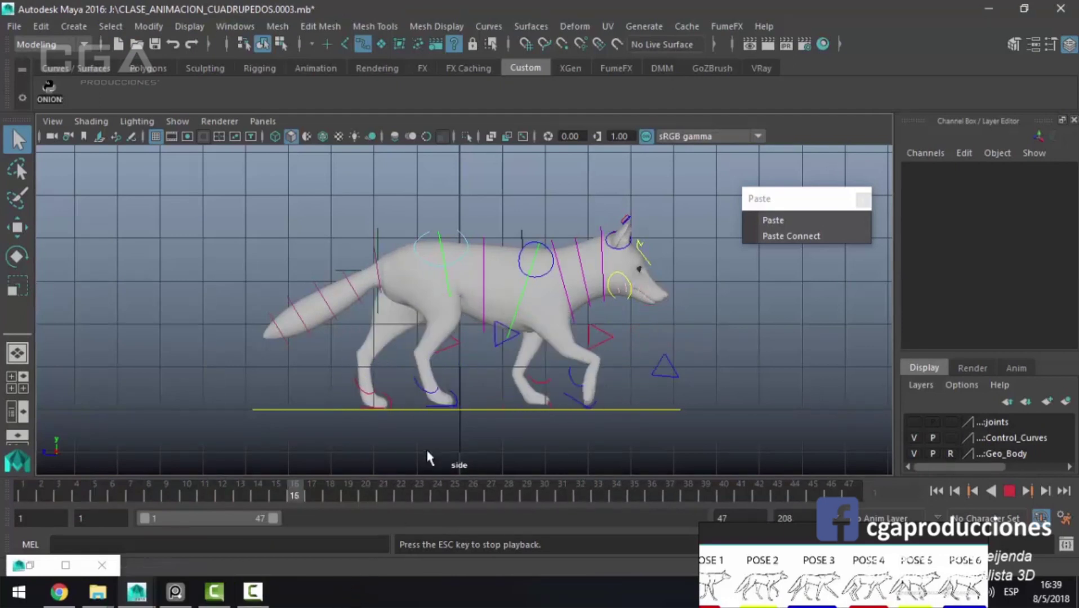
drag(361, 491, 3, 500)
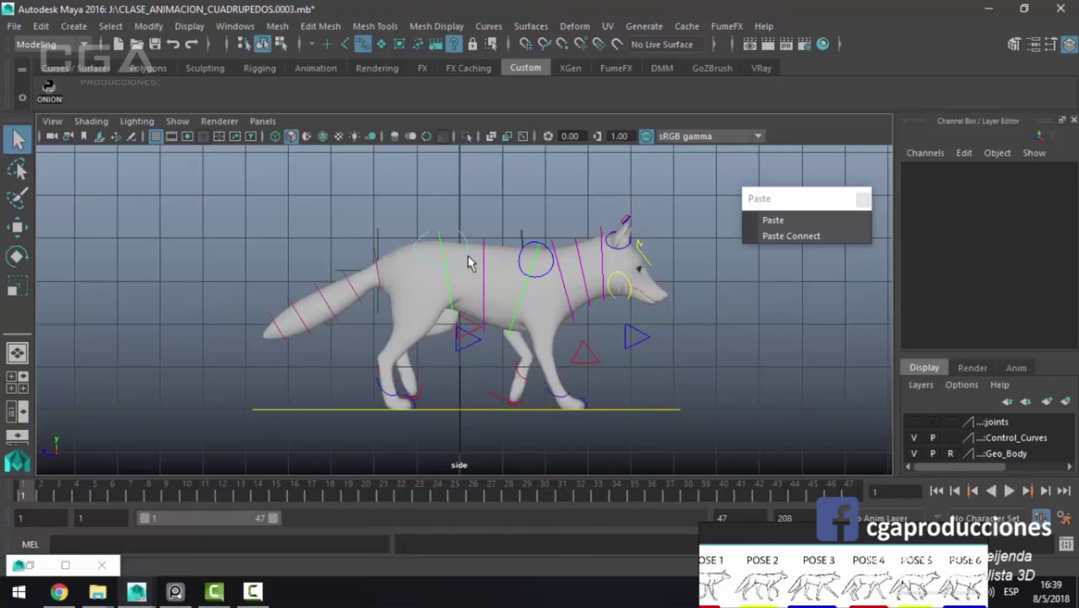
click(468, 239)
scroll(518, 337, up, 2)
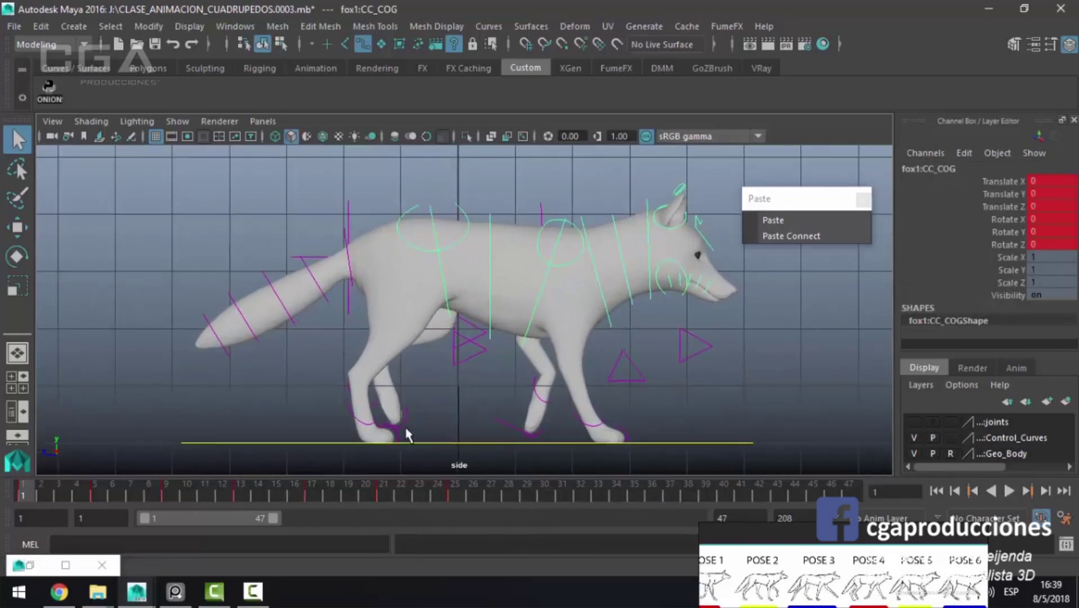
mouse_move(31, 496)
mouse_down()
mouse_move(108, 501)
mouse_move(66, 509)
mouse_move(95, 498)
mouse_up()
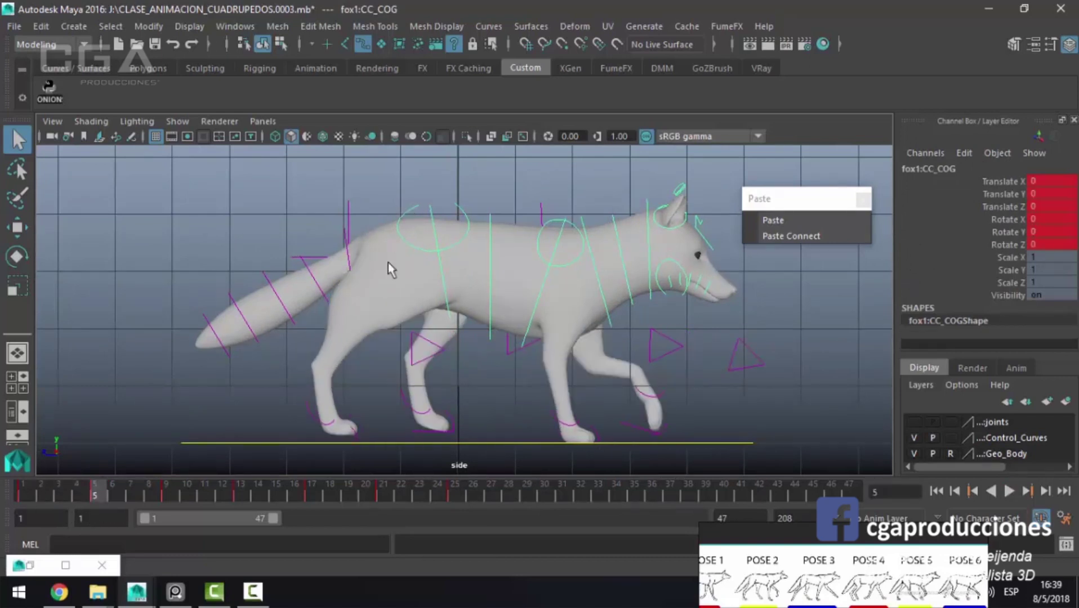
Step: Add the front spine control and delete its keys from frame 2 to about 30
shift+click(549, 273)
shift+drag(41, 496, 107, 496)
key(alt+v)
shift+drag(254, 485, 543, 496)
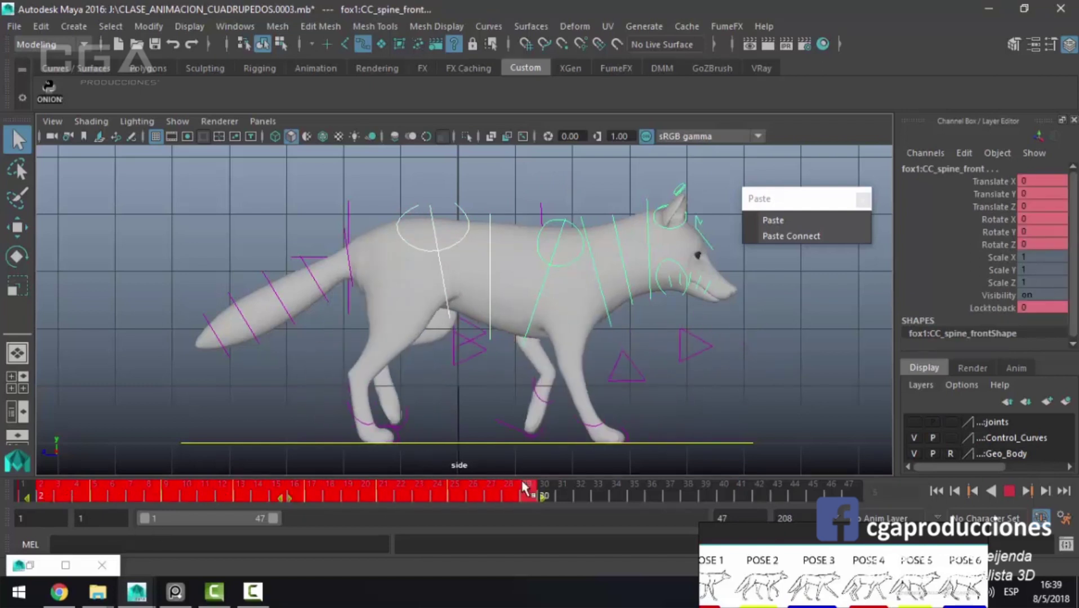
right_click(496, 495)
click(532, 301)
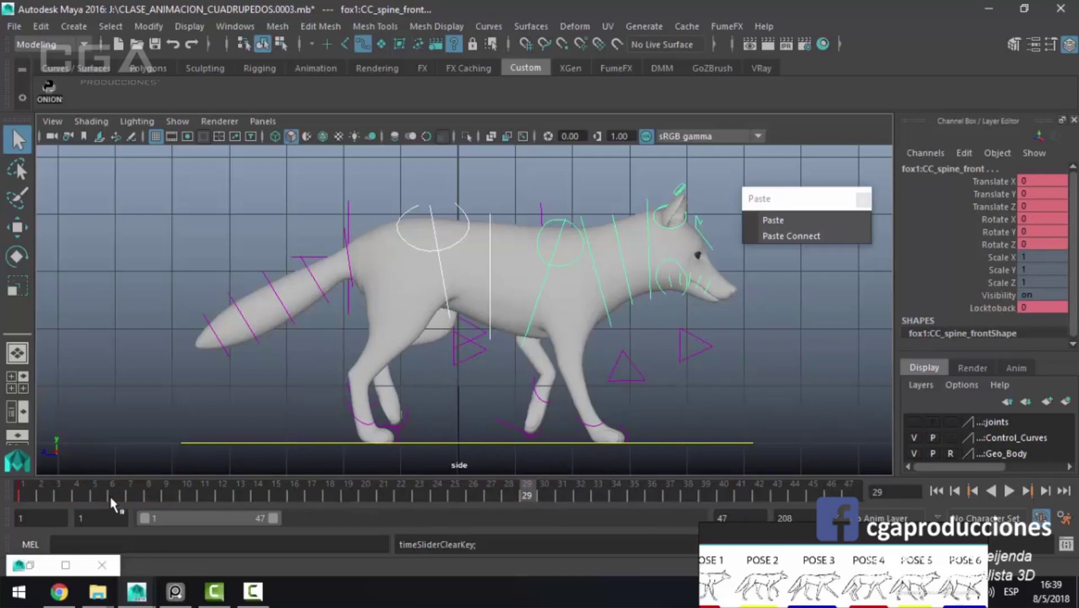
Step: Play the edited animation, then go to frame 7 of the walk cycle
key(alt+v)
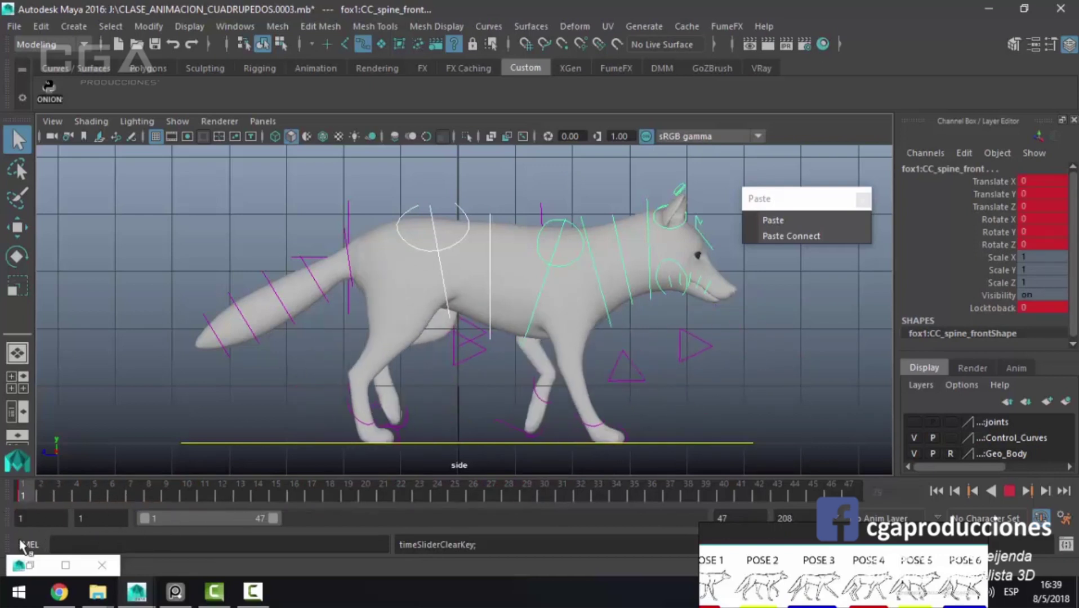
key(alt+v)
key(alt+v)
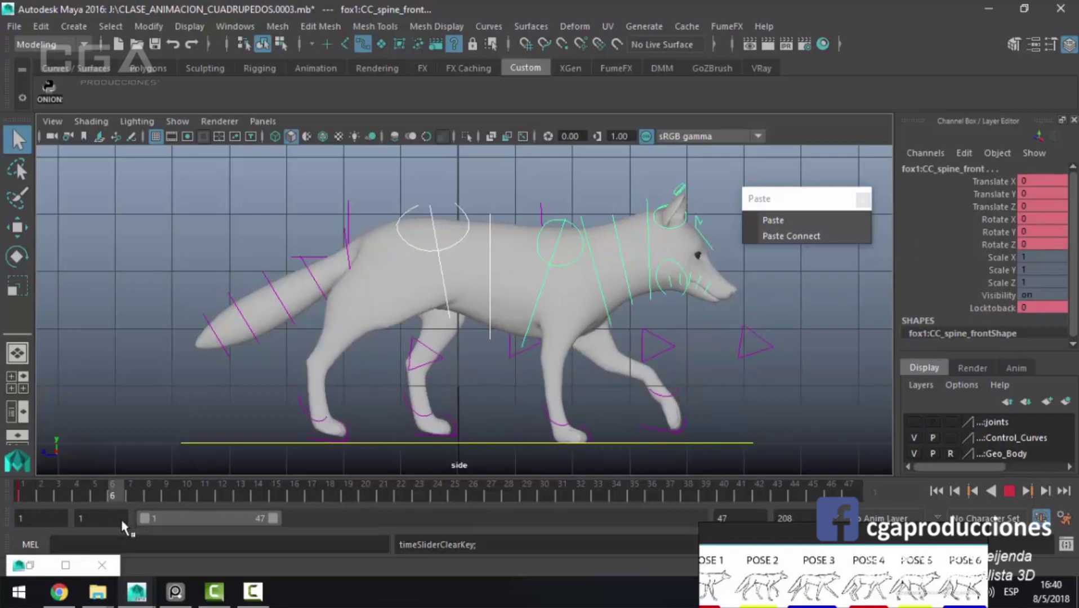
key(alt+v)
scroll(325, 425, up, 2)
scroll(356, 319, up, 2)
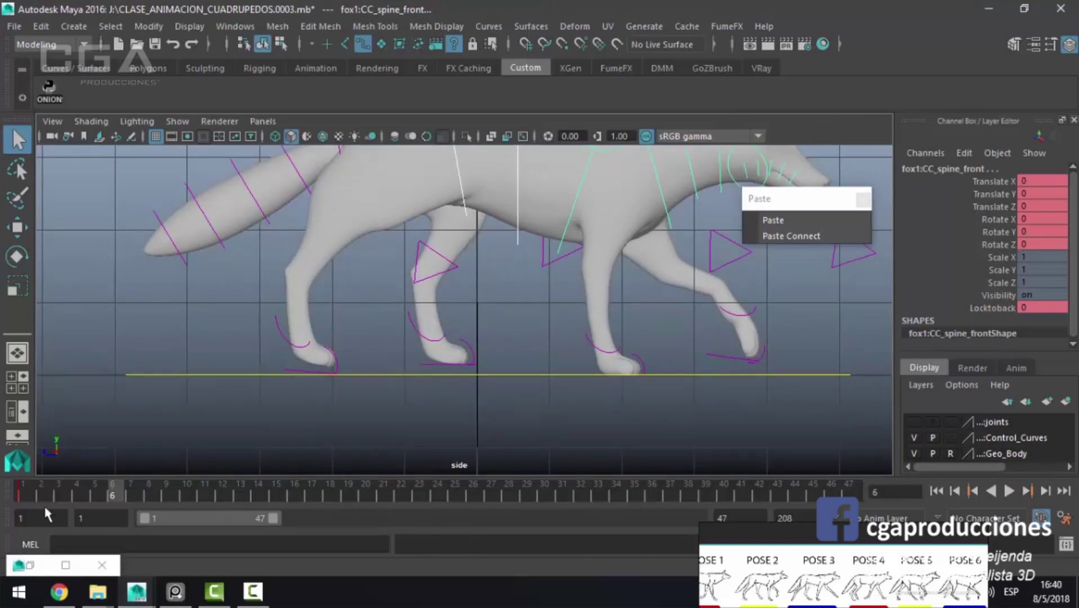
click(130, 495)
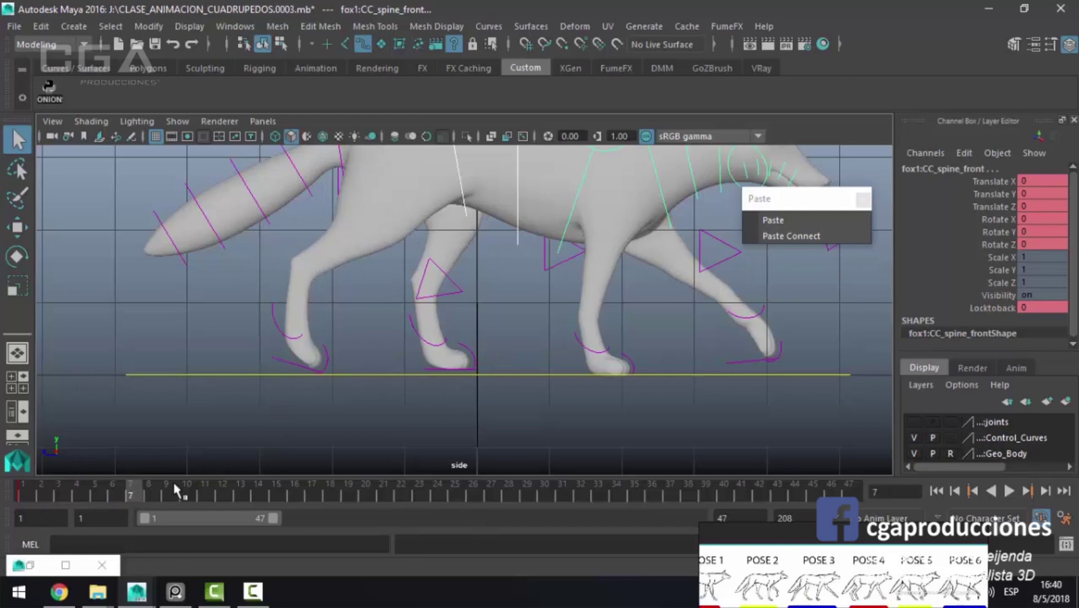
Step: Recentre the side view, select CC_COG, and bring up the quadruped walk reference PDF
scroll(473, 367, down, 2)
alt+middle_drag(348, 382, 356, 415)
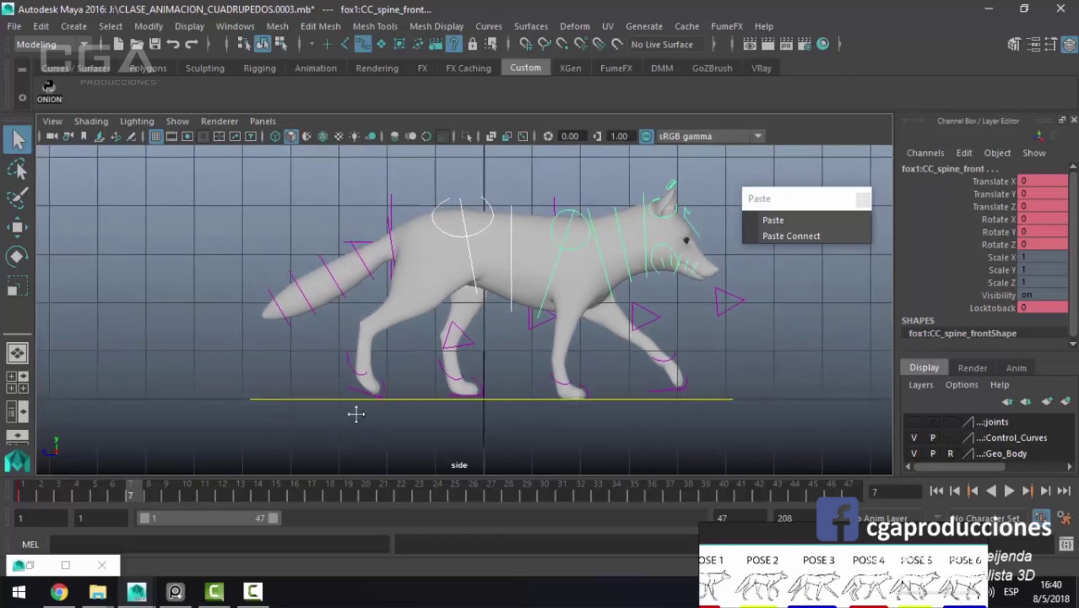
click(483, 210)
click(481, 237)
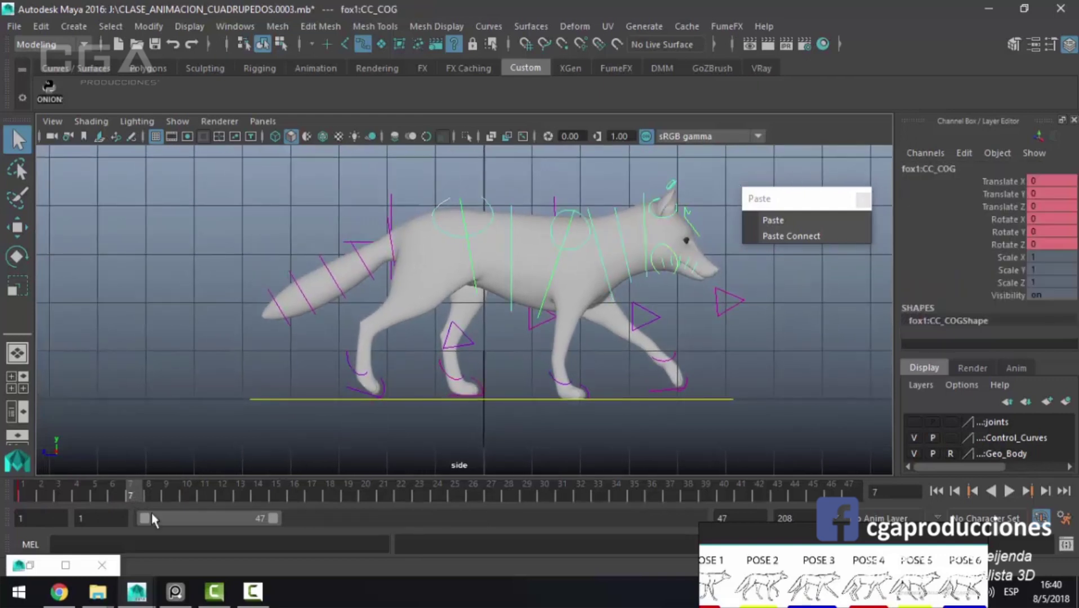
scroll(477, 428, up, 1)
scroll(451, 360, up, 1)
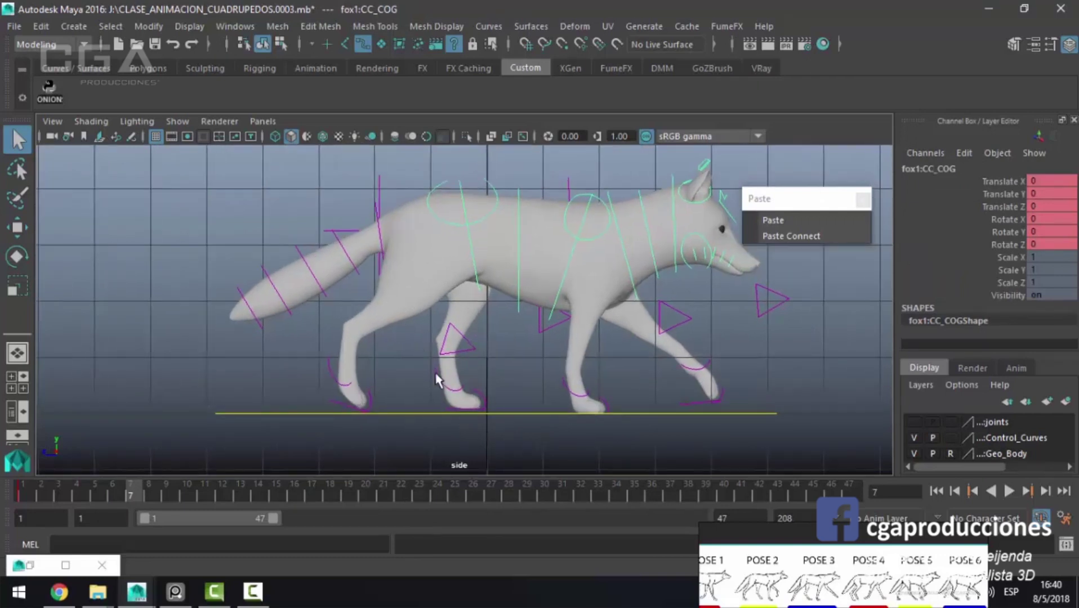
click(59, 592)
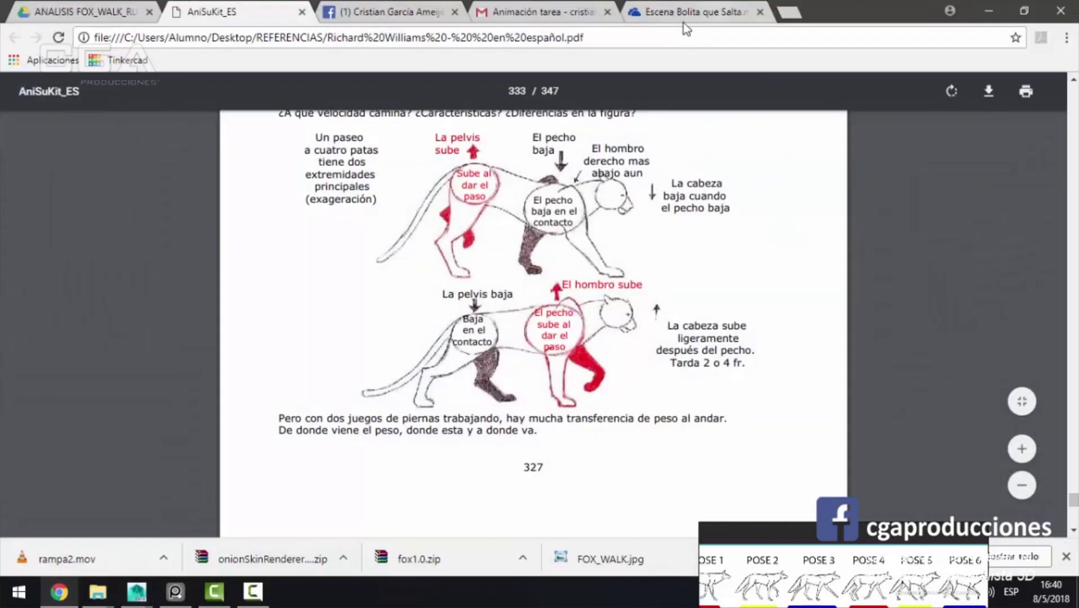
Step: Search Google for 'bipedo walk cycle'
click(425, 38)
text(google.com)
key(Return)
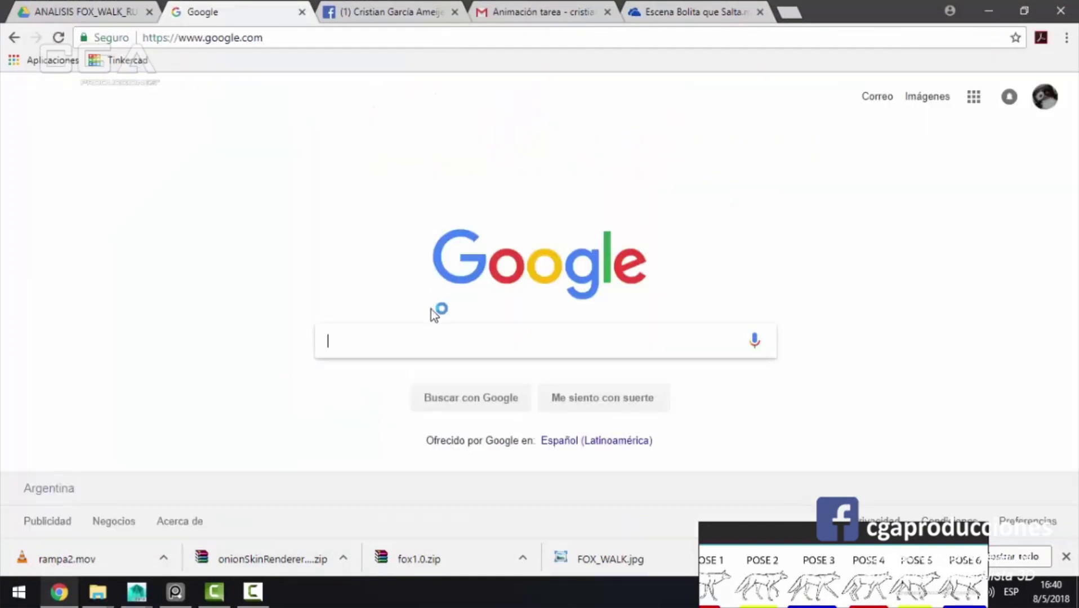
text(bipedo walk )
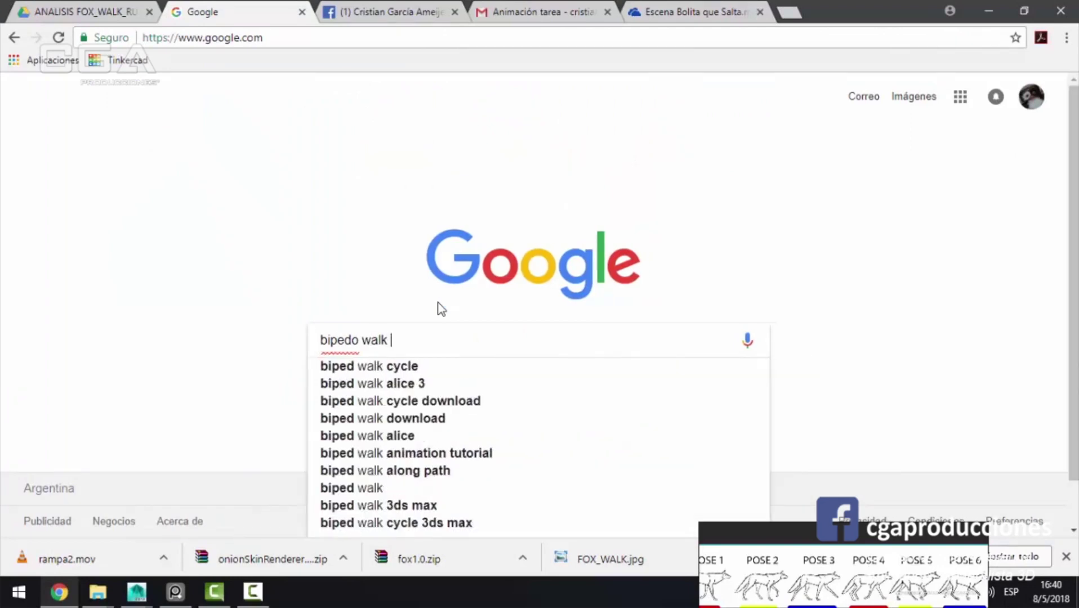
text(cycle)
key(Return)
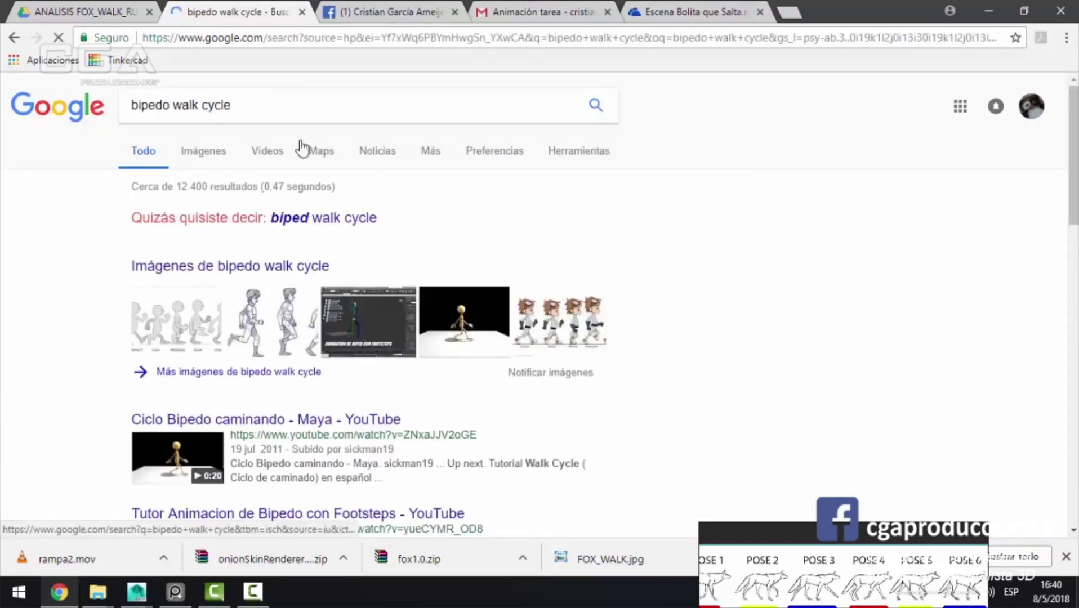
Step: Preview the first walk cycle image result large, then return to Maya
click(204, 152)
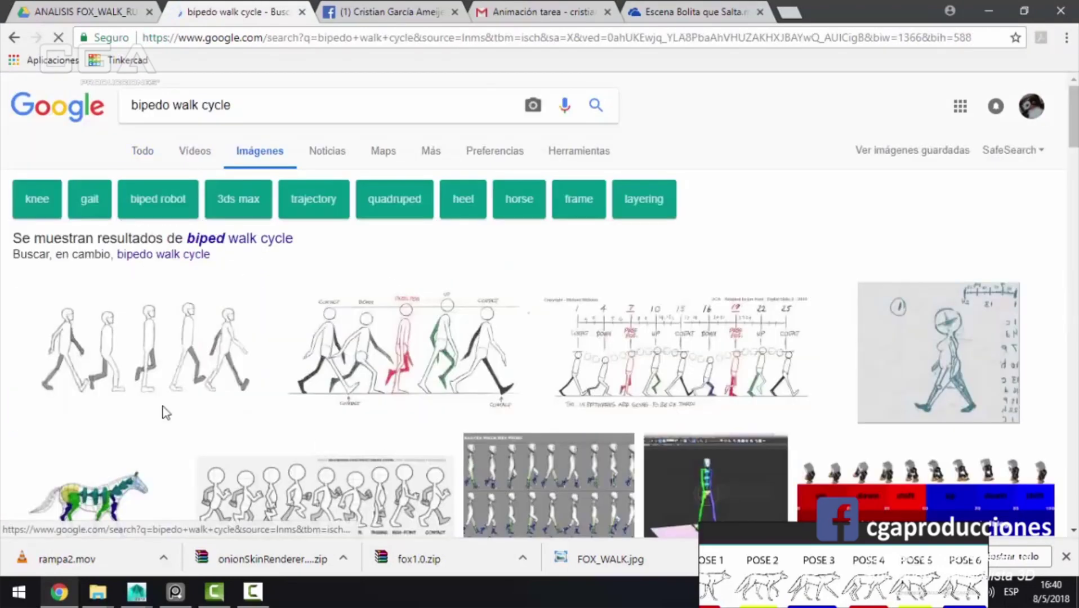
click(89, 373)
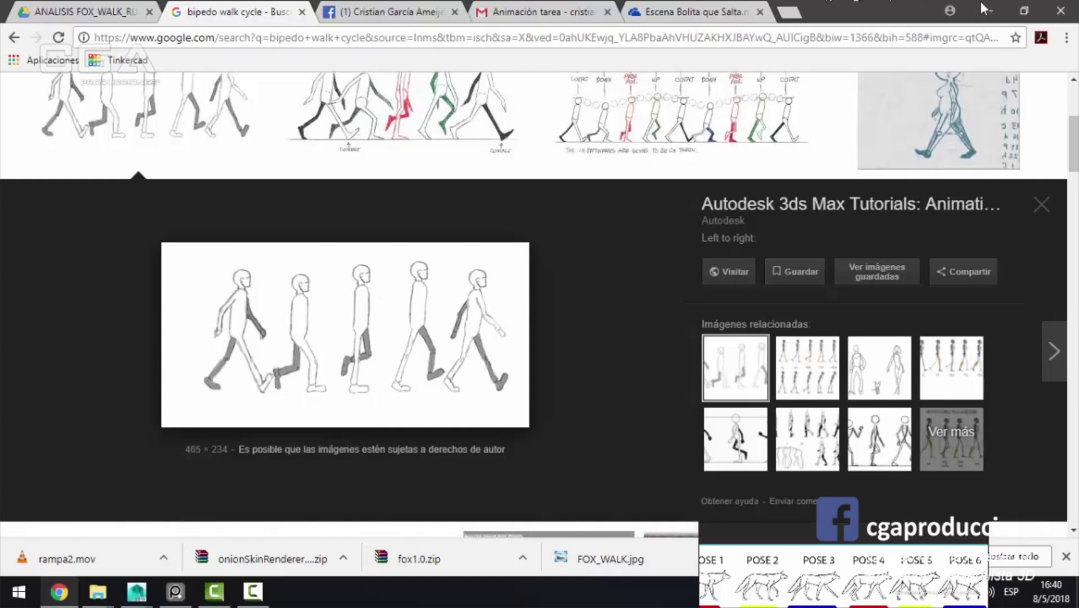
key(alt+Tab)
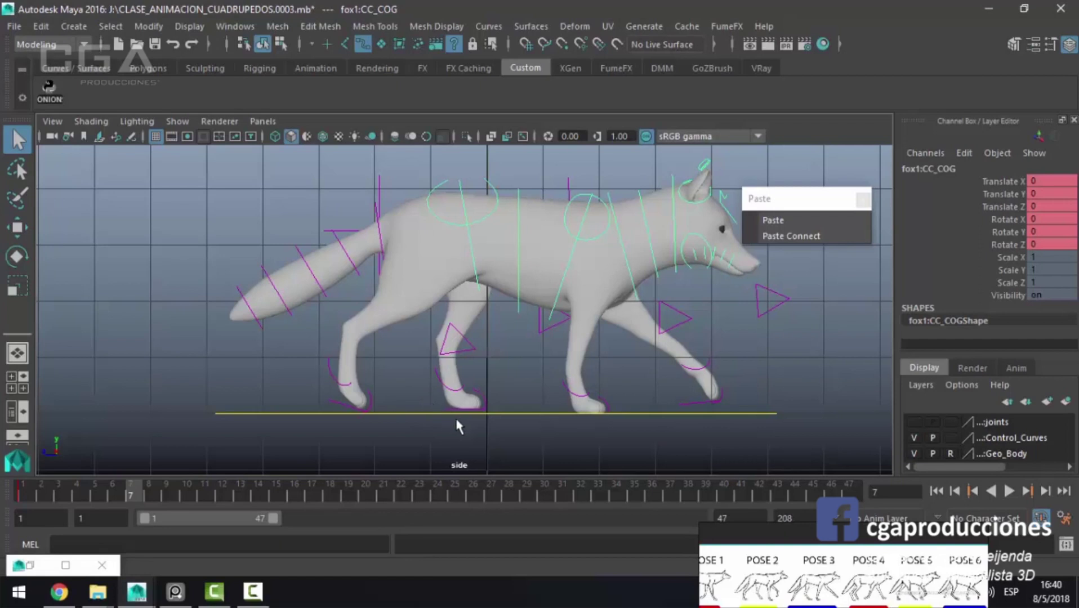
Step: Try lowering the COG and back spine controls, then undo both moves
key(w)
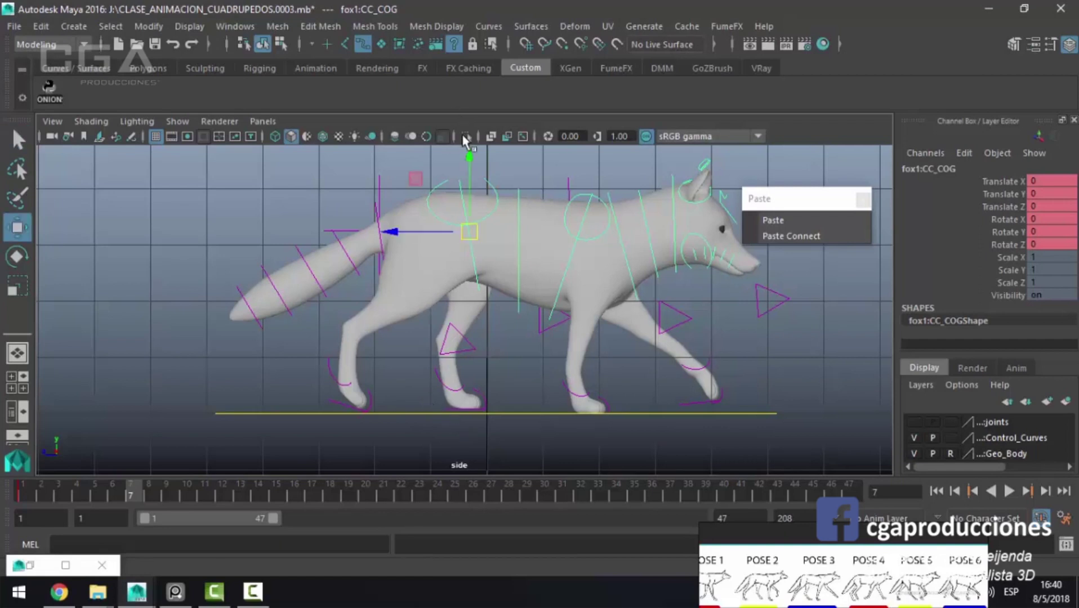
drag(472, 152, 474, 187)
key(ctrl+z)
key(q)
click(470, 248)
key(w)
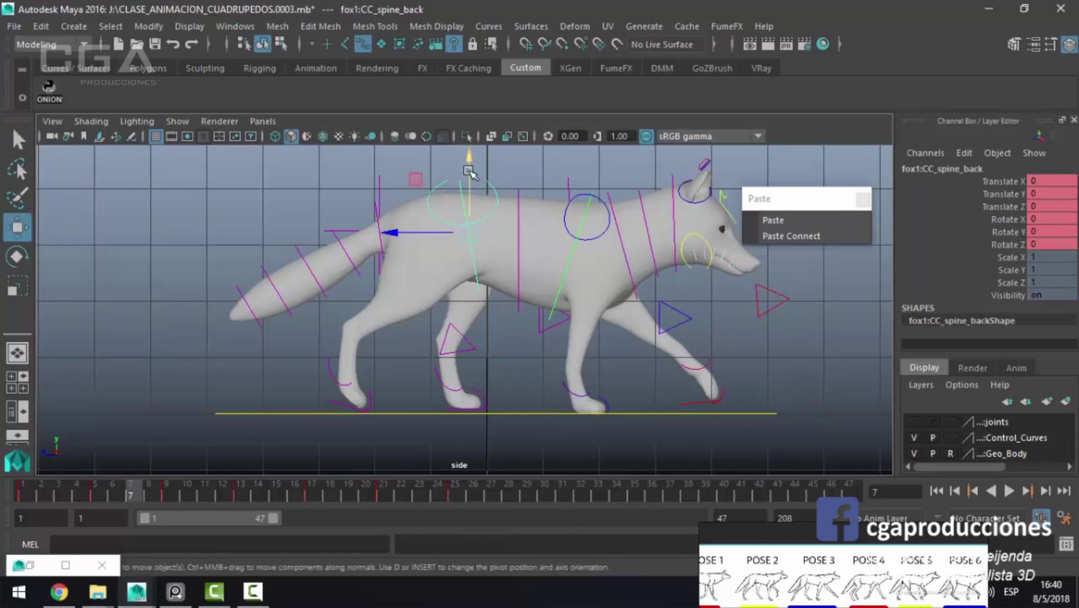
drag(476, 166, 479, 194)
key(ctrl+z)
key(ctrl+z)
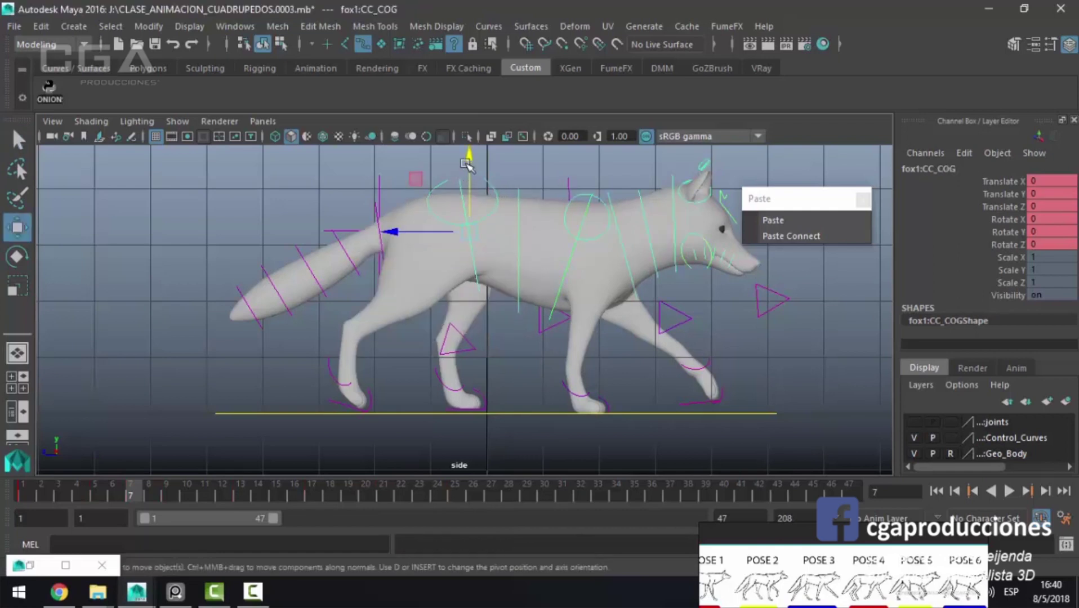
key(ctrl+z)
key(ctrl+z)
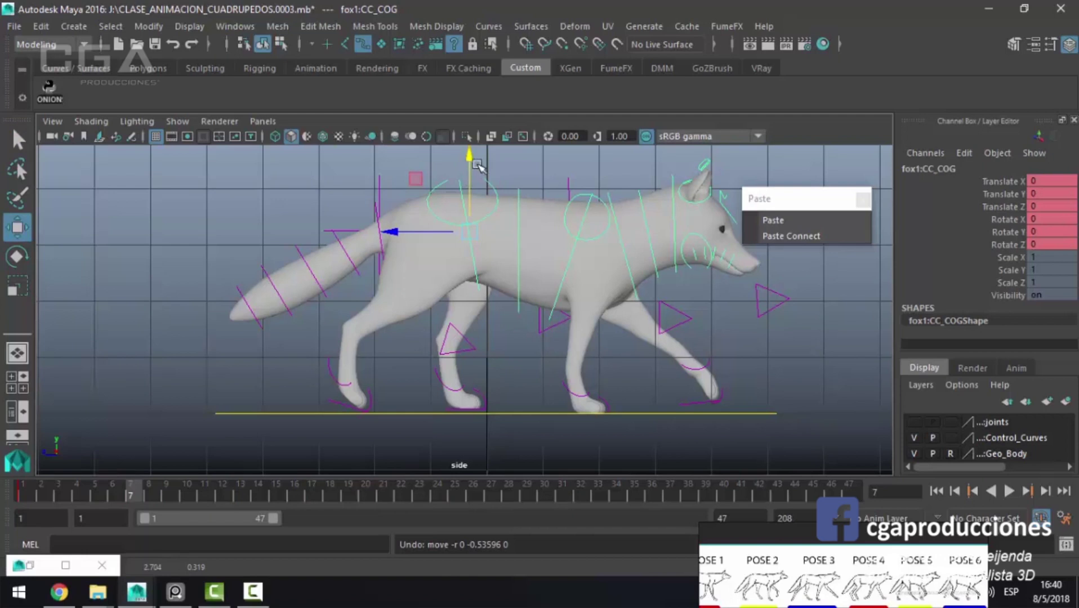
Step: Lower the body to -0.24, raise the front spine, then lower the body to -0.367
drag(469, 156, 467, 170)
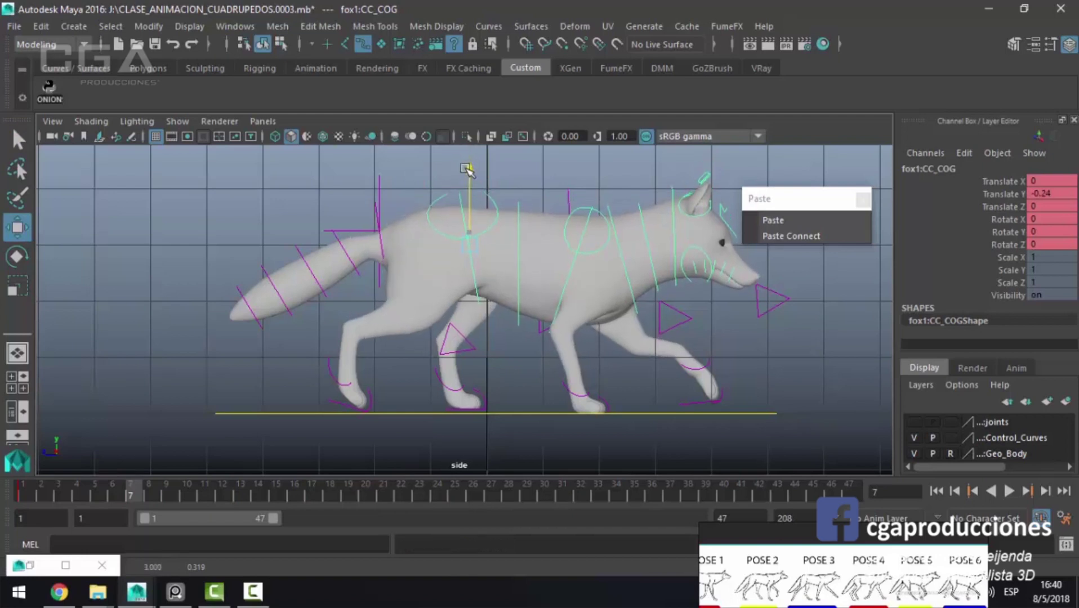
drag(468, 170, 468, 170)
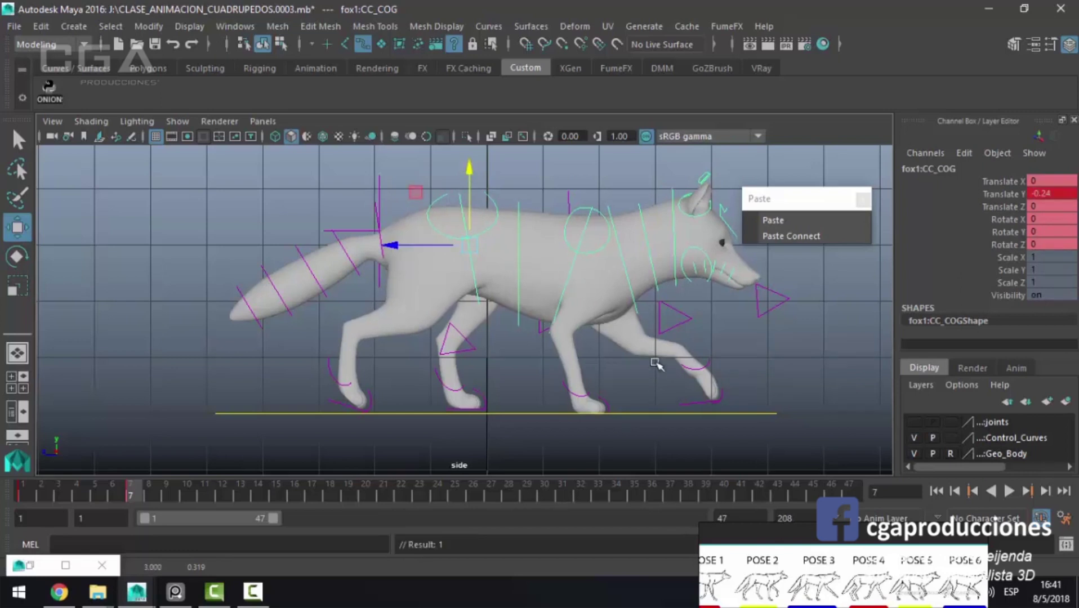
click(569, 272)
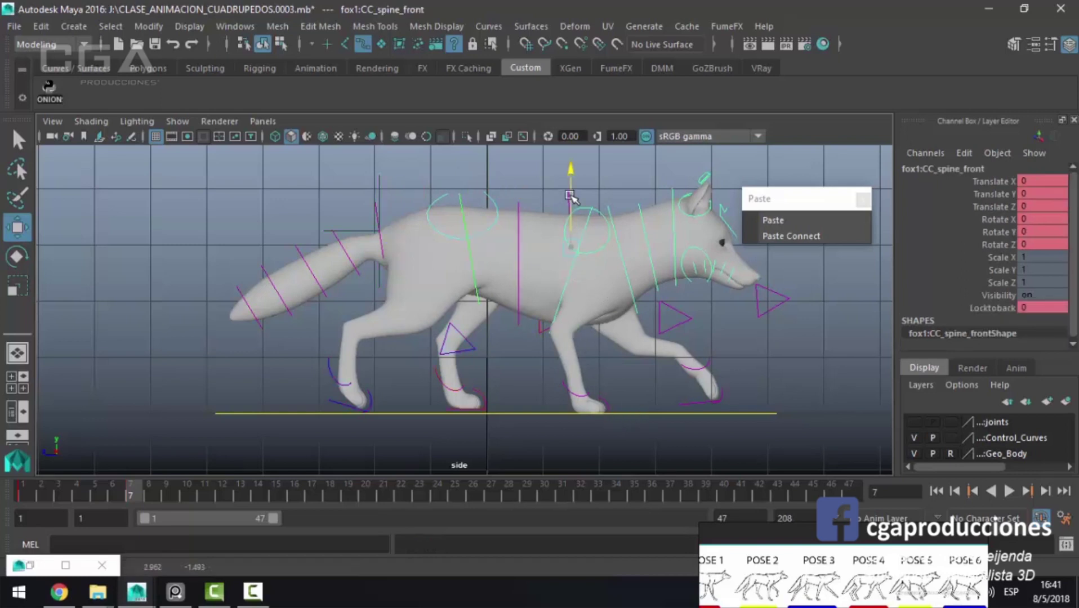
mouse_move(568, 189)
mouse_down()
mouse_move(566, 178)
mouse_move(567, 188)
mouse_up()
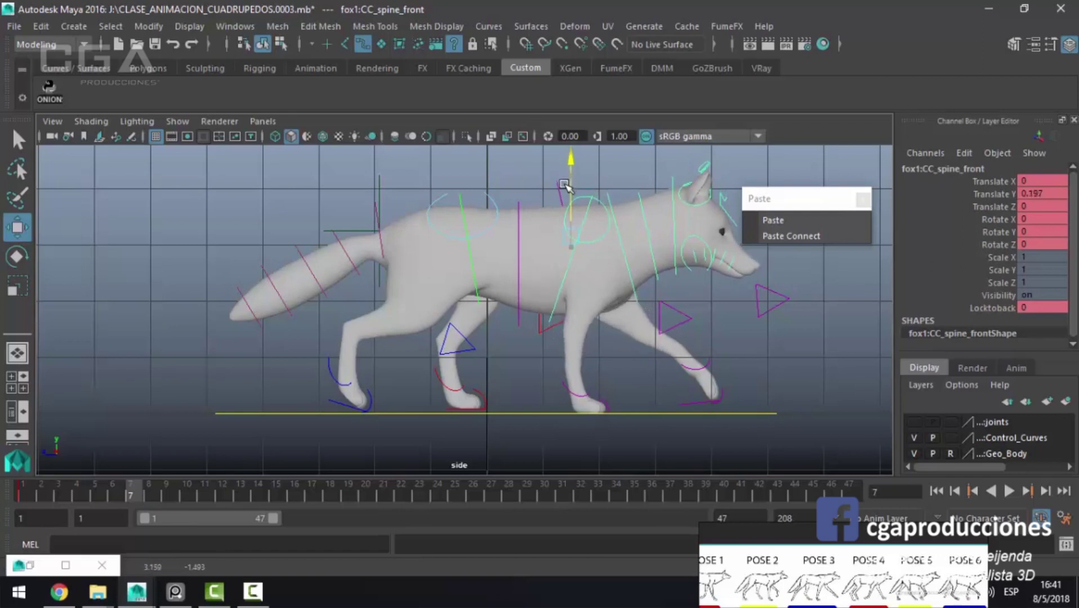
click(441, 199)
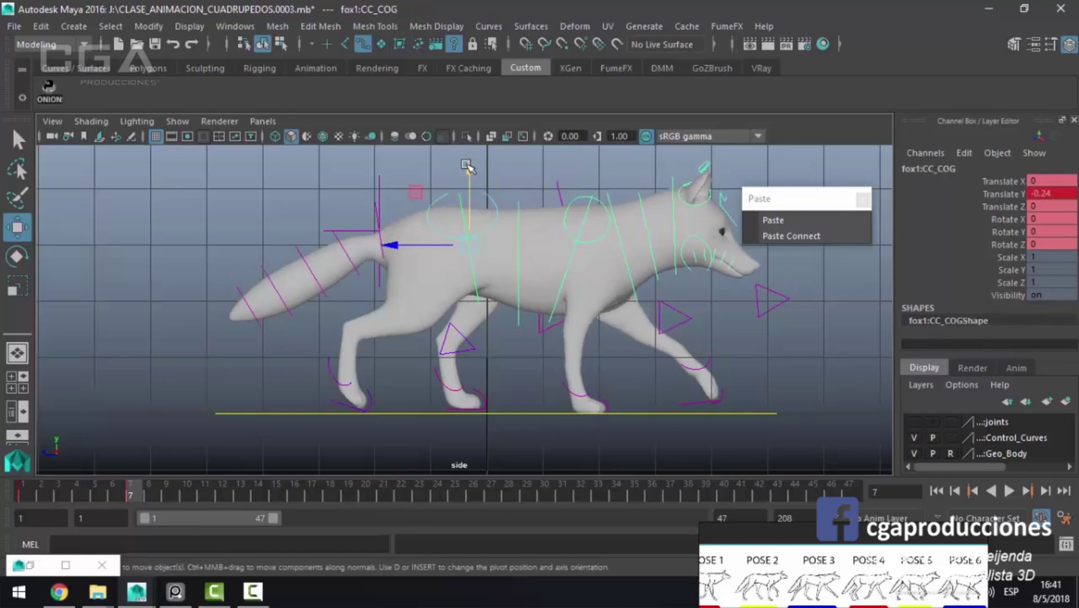
drag(475, 156, 475, 164)
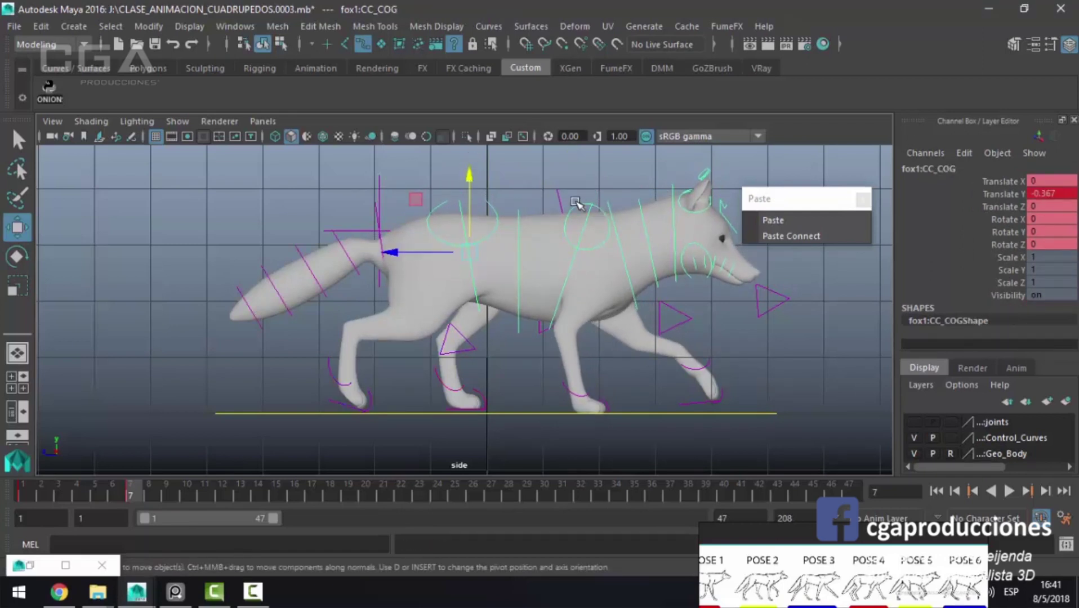
Step: Try a right shoulder rotation, undo it, and tilt the front spine slightly
click(574, 204)
key(e)
drag(538, 173, 555, 188)
key(ctrl+z)
key(q)
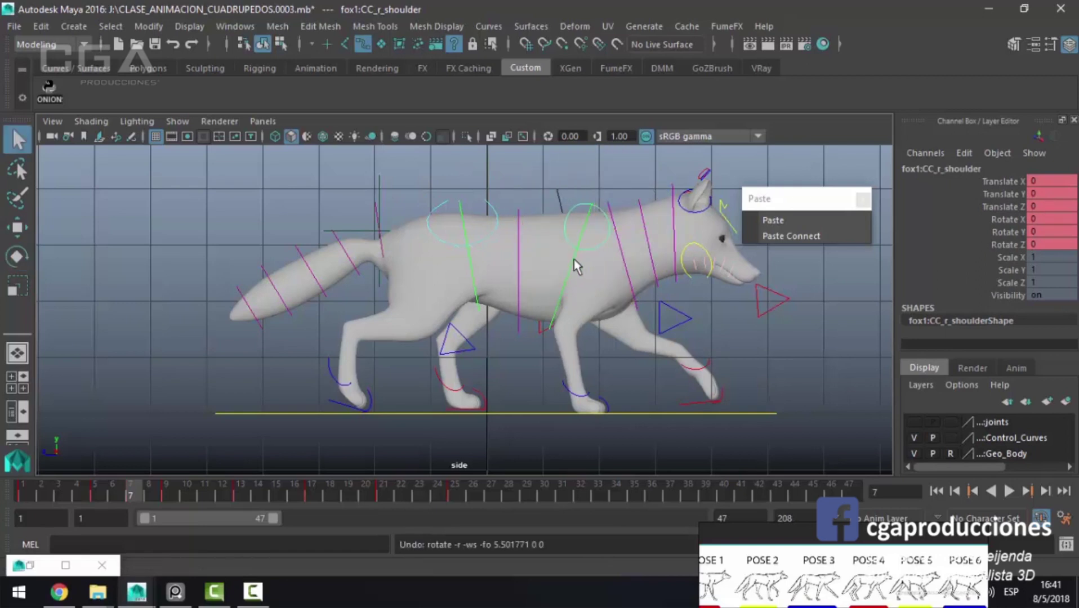
click(575, 259)
key(e)
drag(538, 170, 571, 190)
key(w)
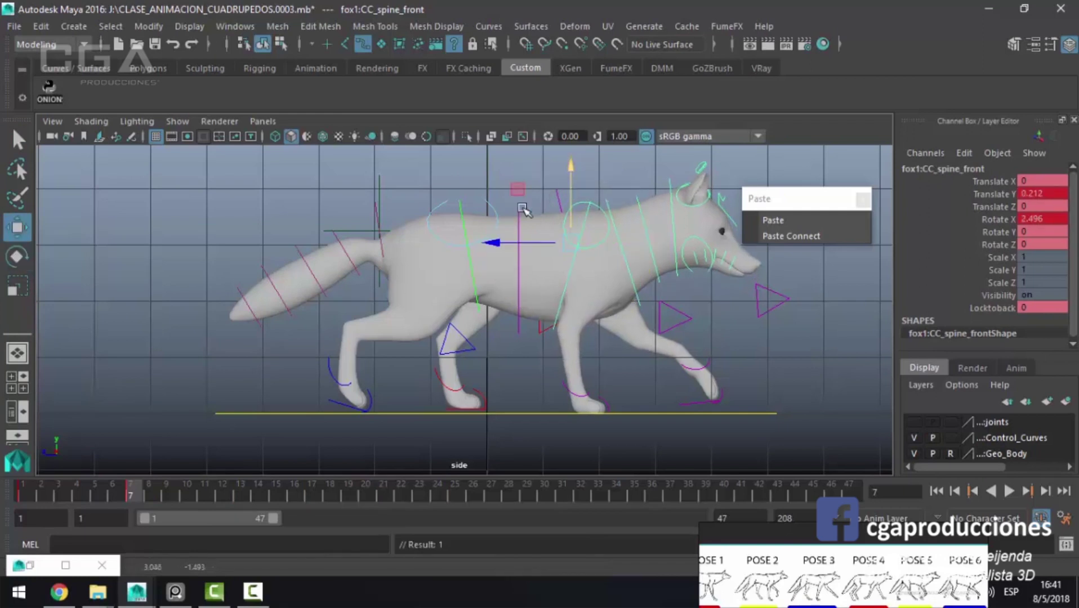
key(q)
Step: Rotate the COG control to reduce the body's tilt to 1.331
click(428, 185)
key(e)
drag(430, 185, 467, 179)
key(w)
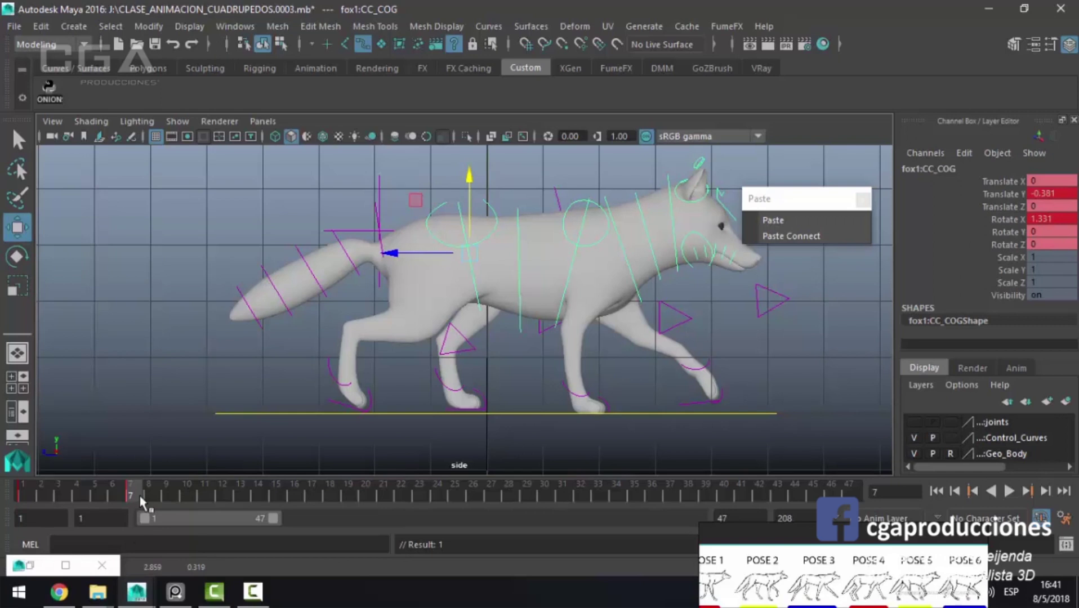
Step: Select the left back foot control and replay the walk cycle several times, stopping at frame 2
click(451, 413)
mouse_move(411, 416)
alt+right_down()
mouse_move(581, 429)
mouse_move(621, 410)
alt+right_up()
key(q)
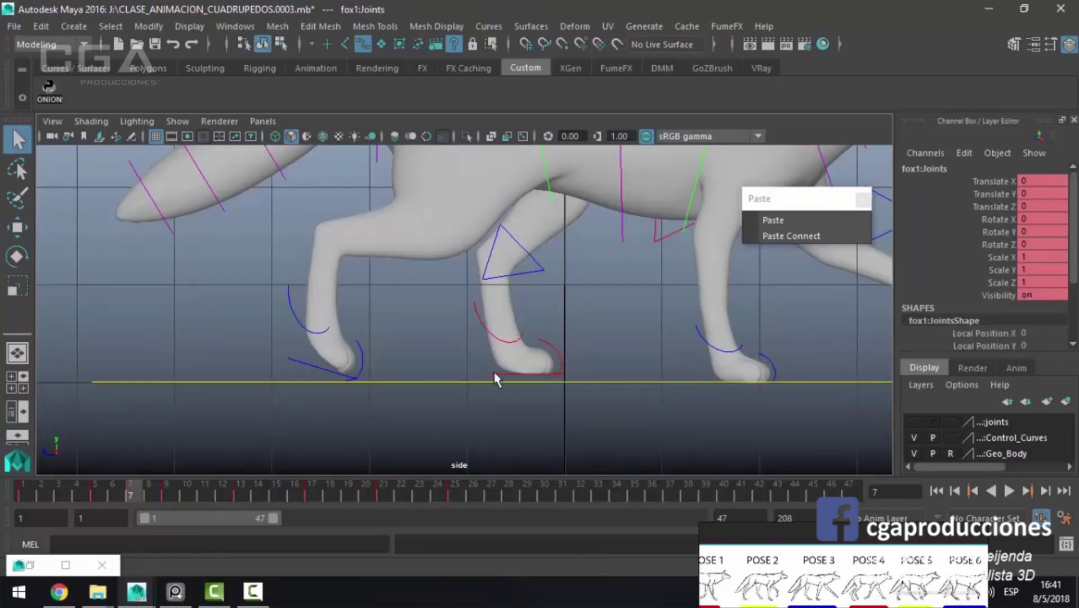
click(495, 374)
key(alt+v)
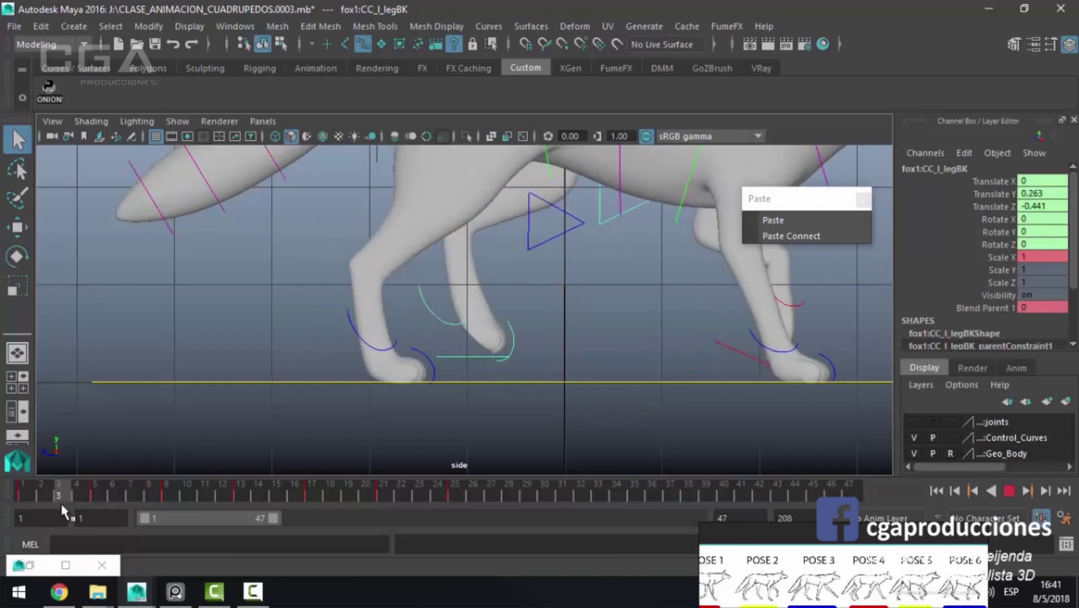
key(alt+v)
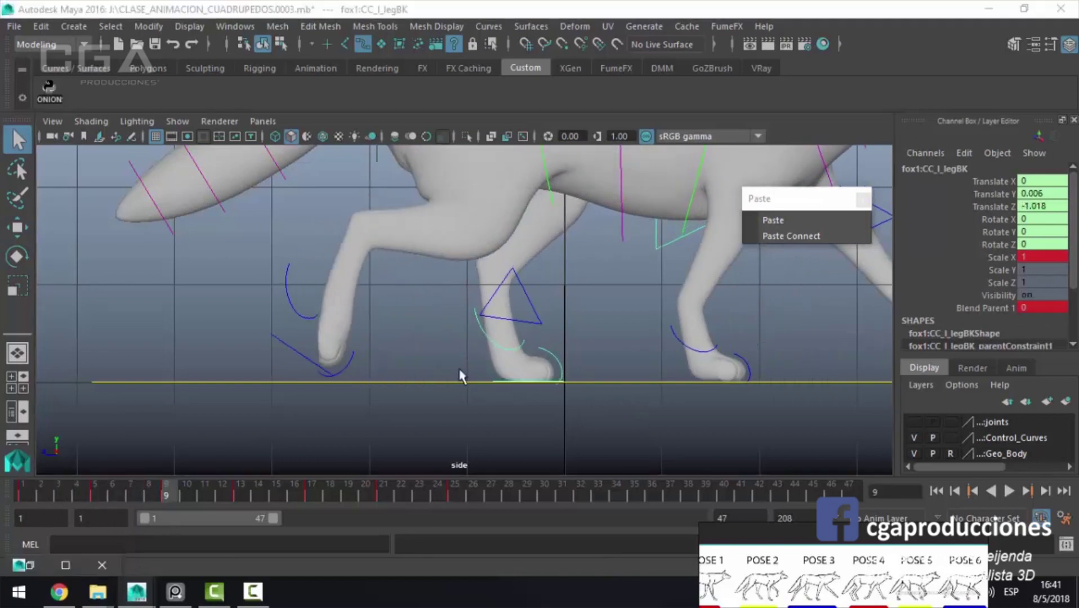
alt+right_drag(463, 375, 277, 378)
key(alt+v)
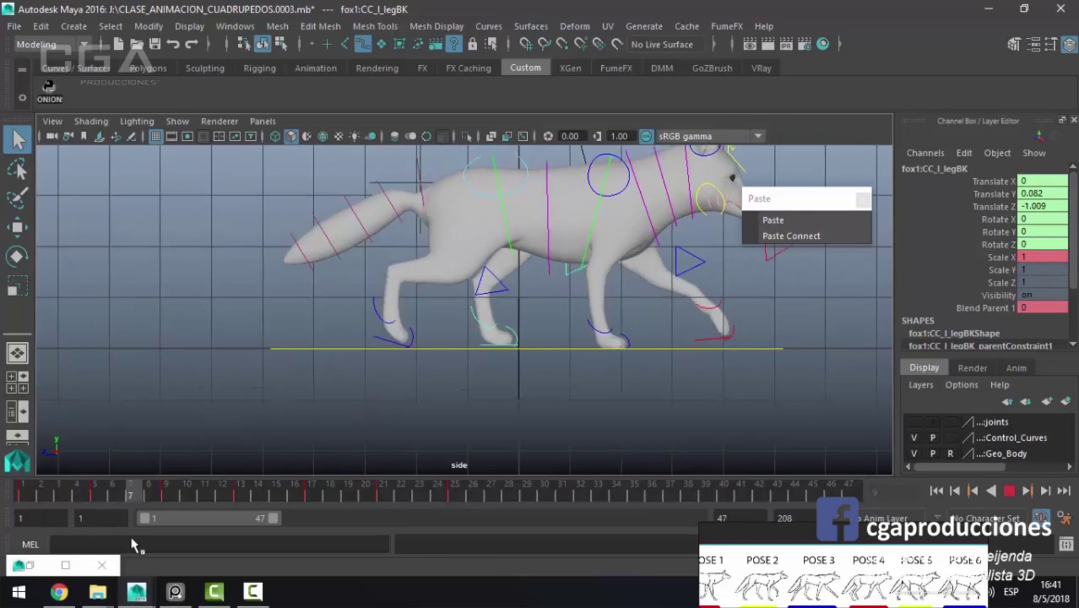
key(alt+v)
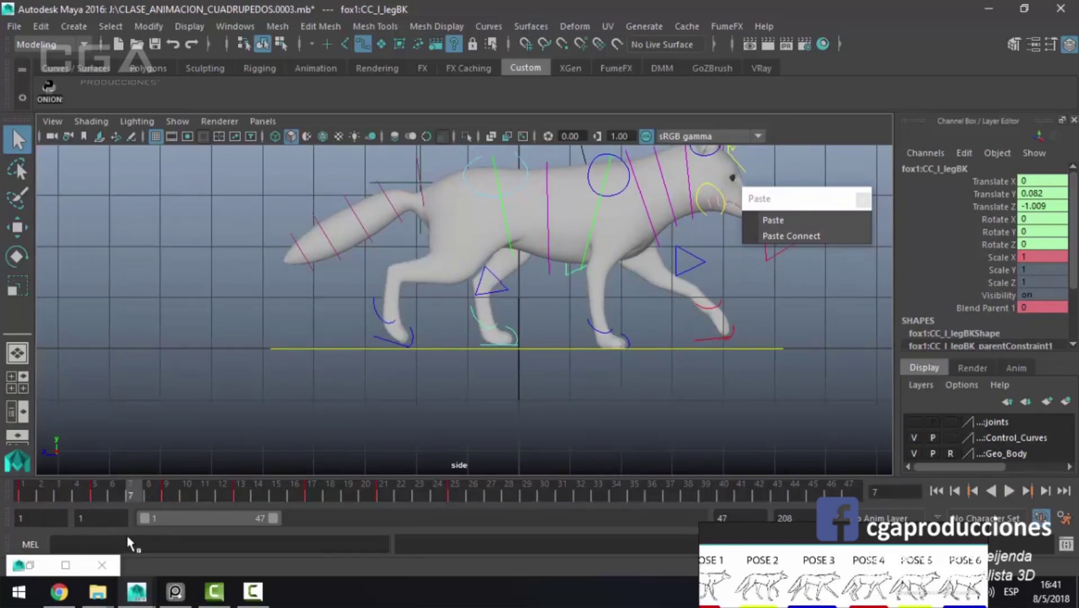
scroll(312, 348, up, 2)
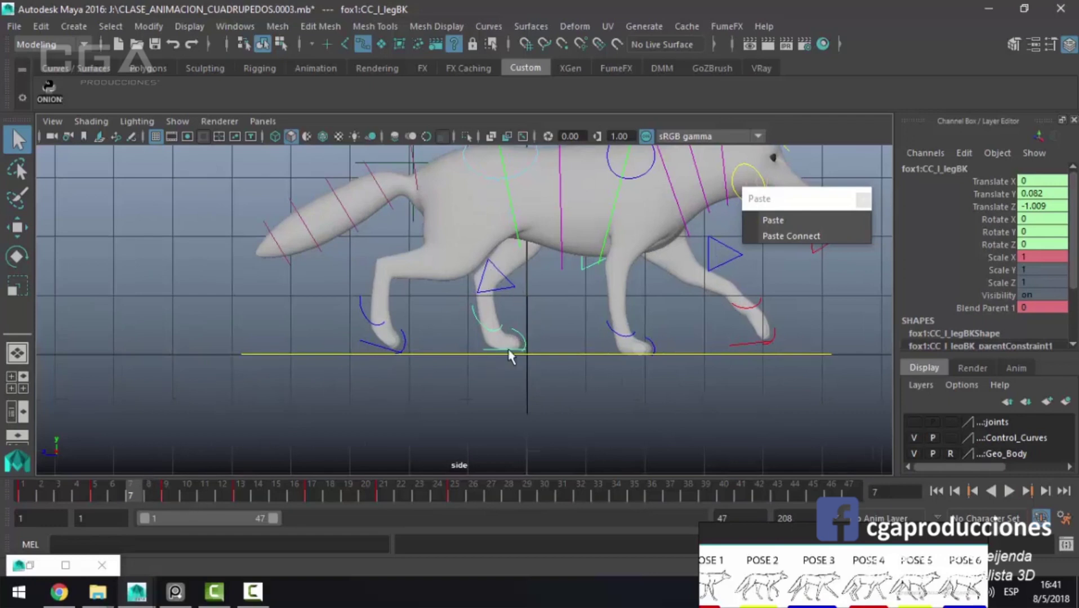
key(alt+v)
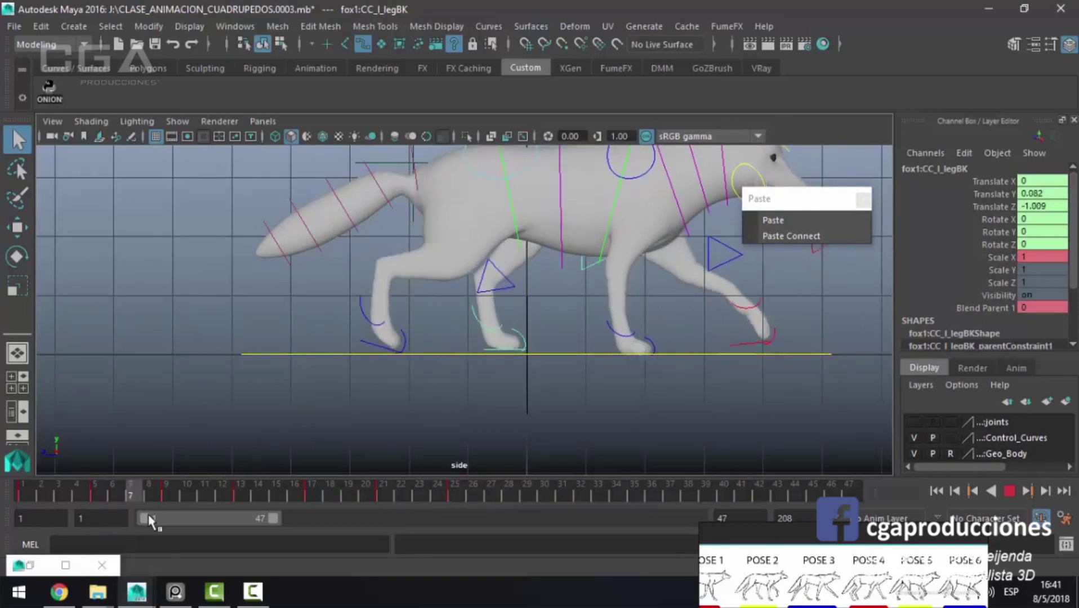
click(48, 497)
Step: Copy the CC_COG key from frame 1 onto frame 13 and play to check the loop
scroll(510, 246, up, 2)
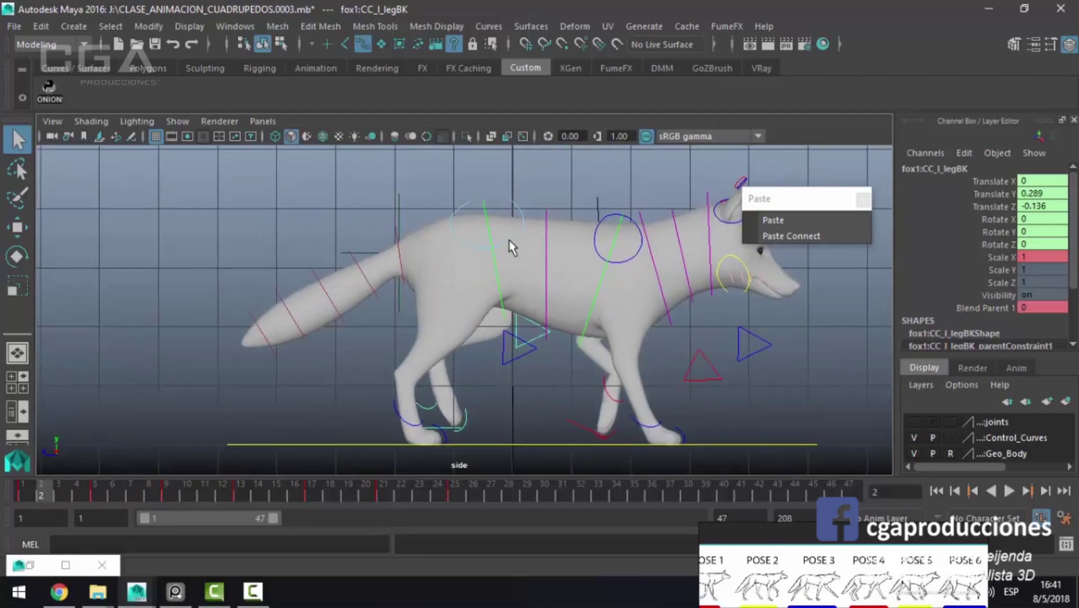
click(439, 309)
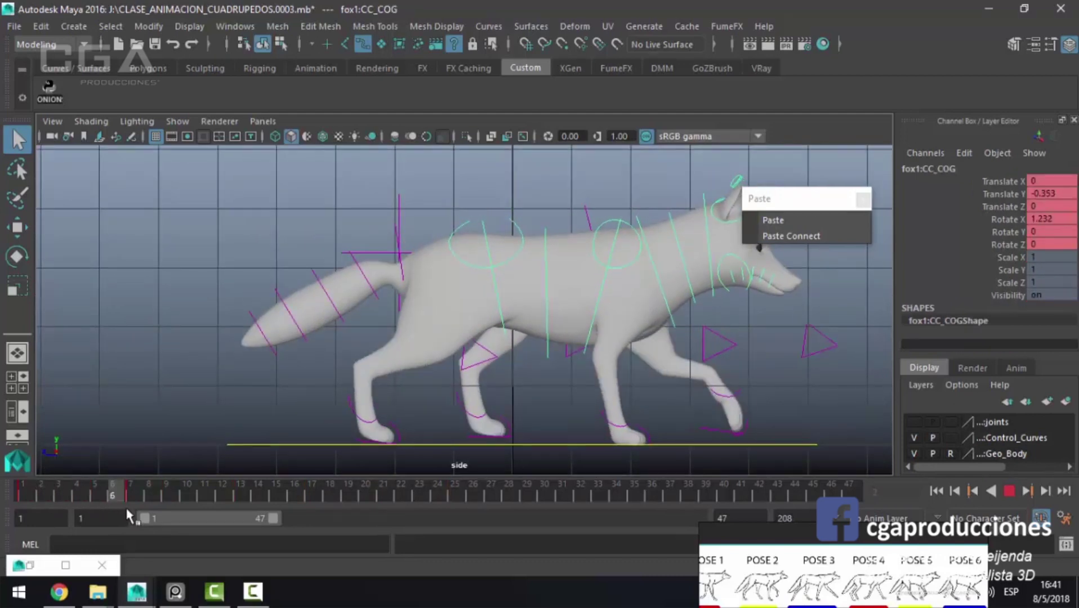
key(Escape)
click(23, 493)
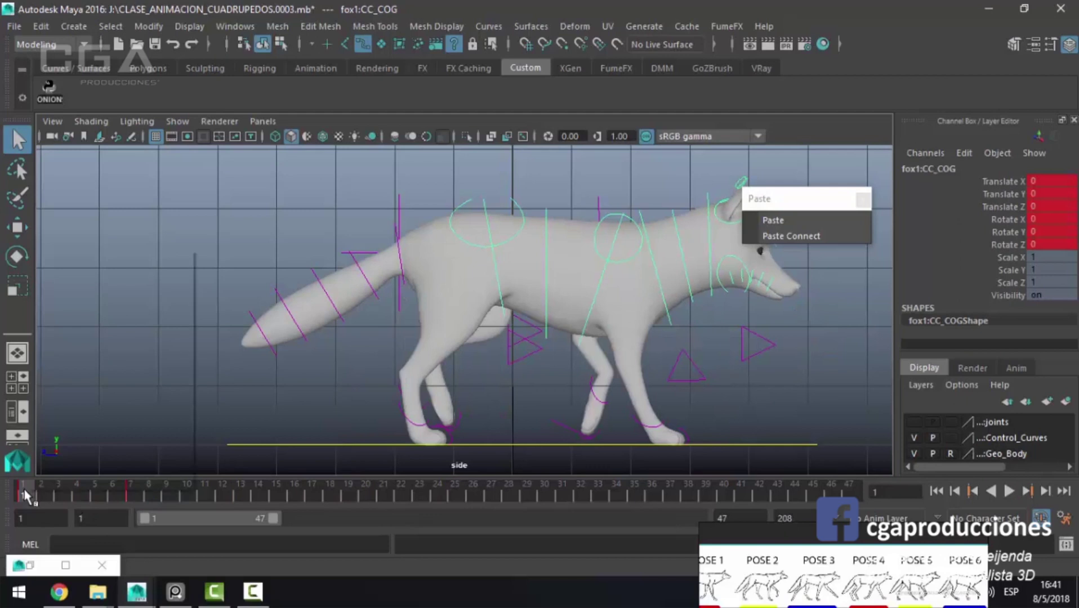
right_click(23, 493)
click(93, 269)
click(241, 494)
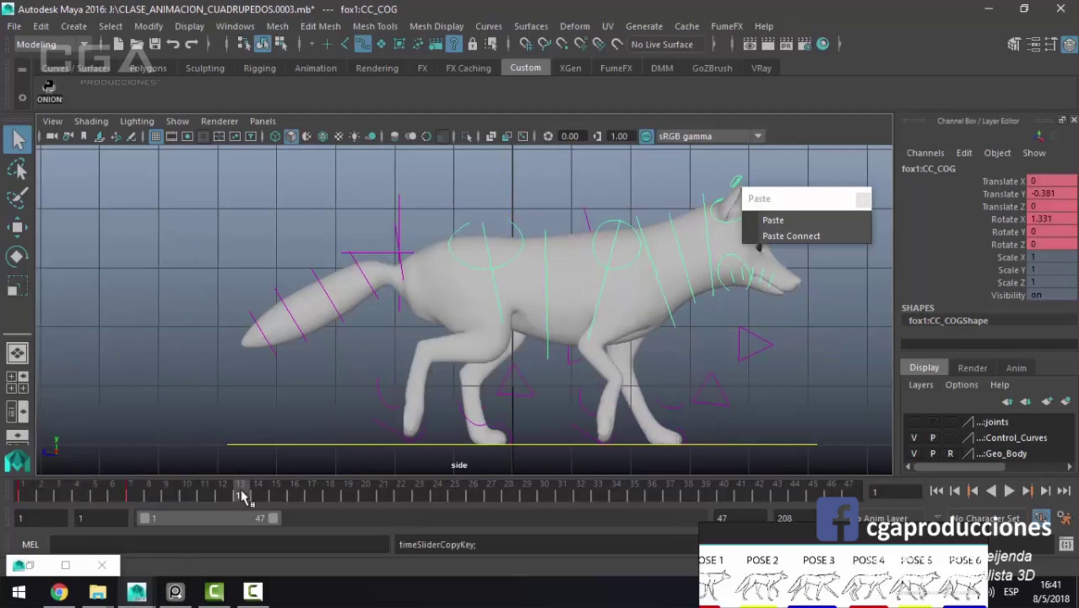
click(771, 219)
key(alt+v)
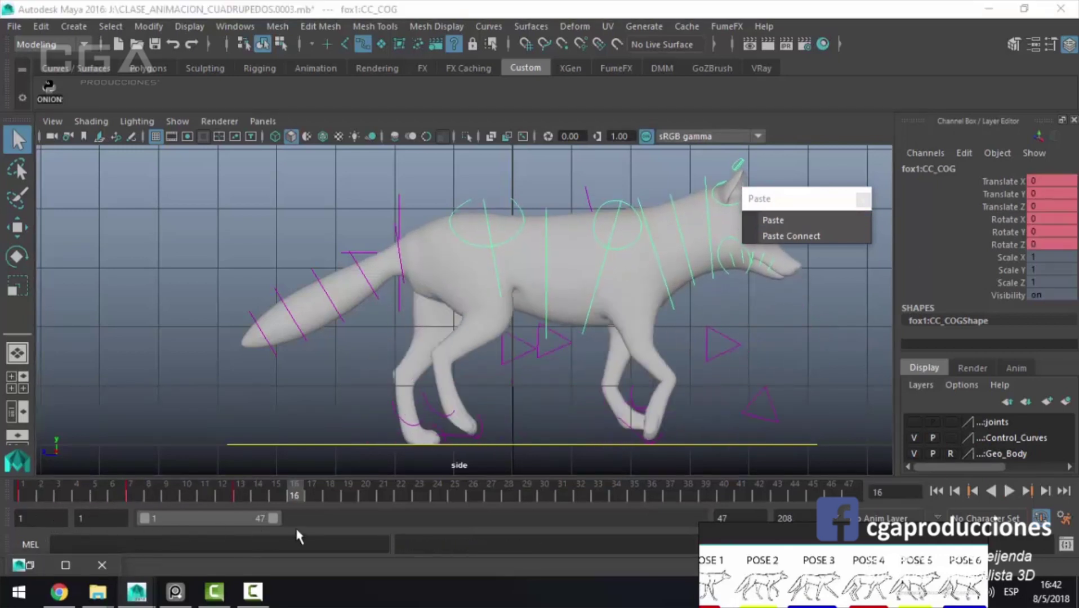
key(Escape)
Step: Copy the CC_spine_front key from frame 1 onto frame 13 and play it back
drag(75, 494, 23, 494)
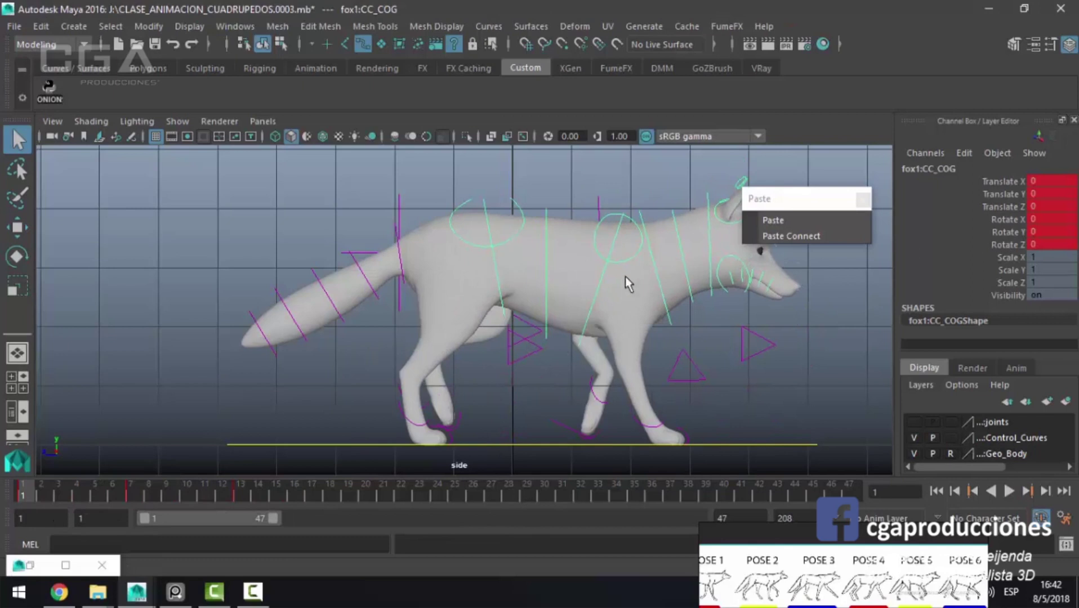
click(492, 333)
right_click(15, 496)
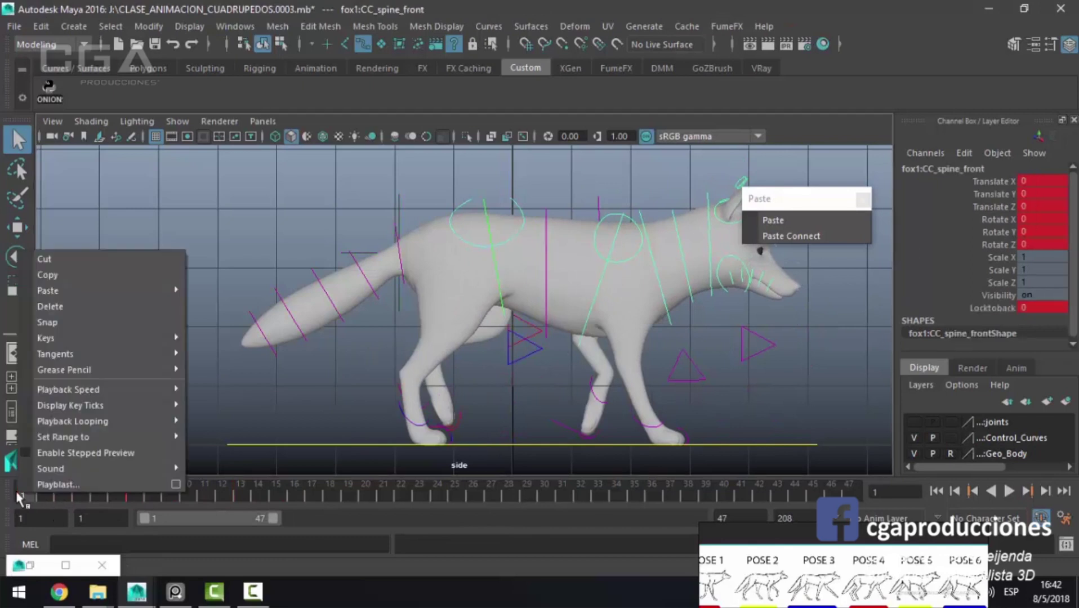
click(96, 276)
click(239, 500)
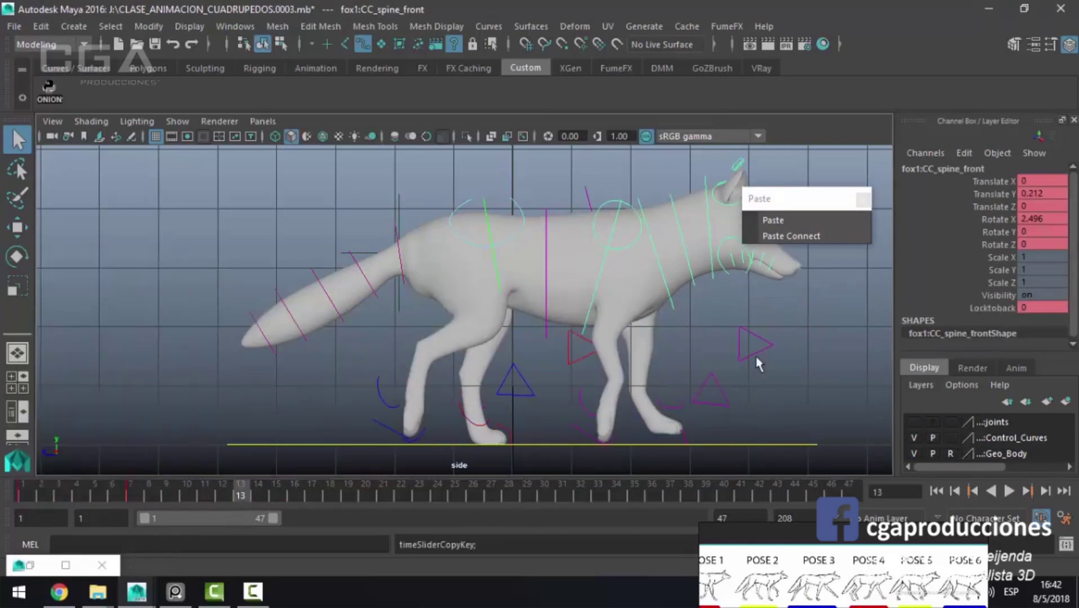
click(777, 219)
key(alt+v)
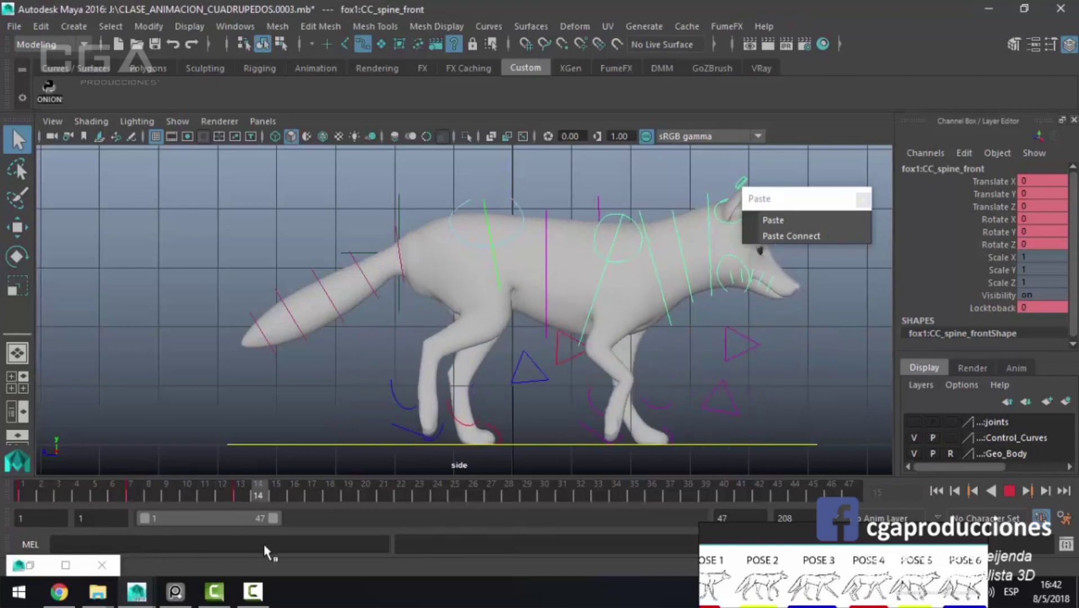
key(alt+shift+v)
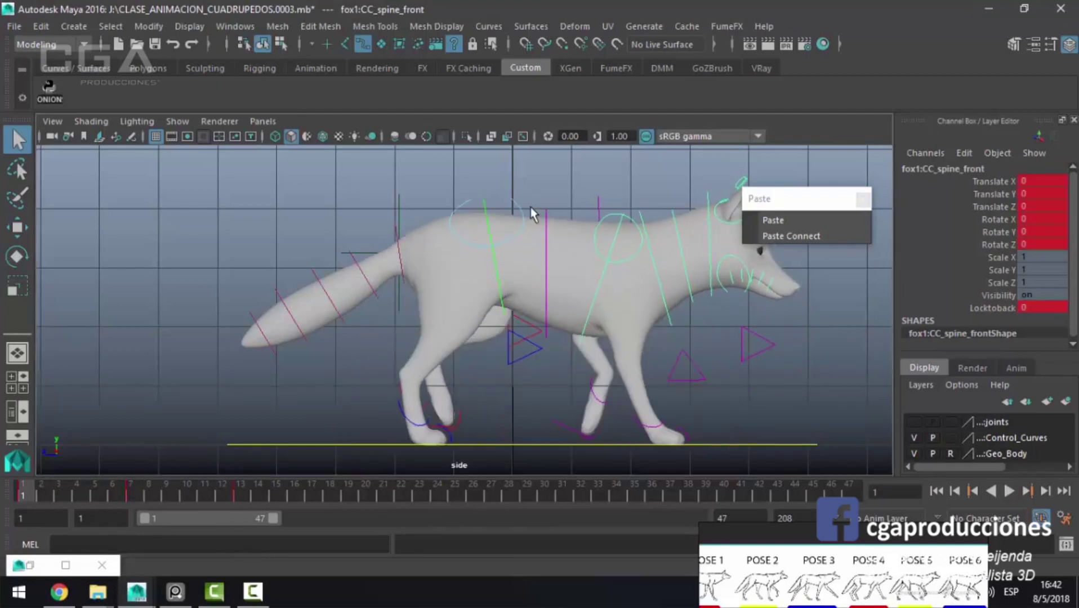
Step: Lower CC_COG to Translate Y -0.04 at frame 1 and paste that key onto frame 13
click(524, 211)
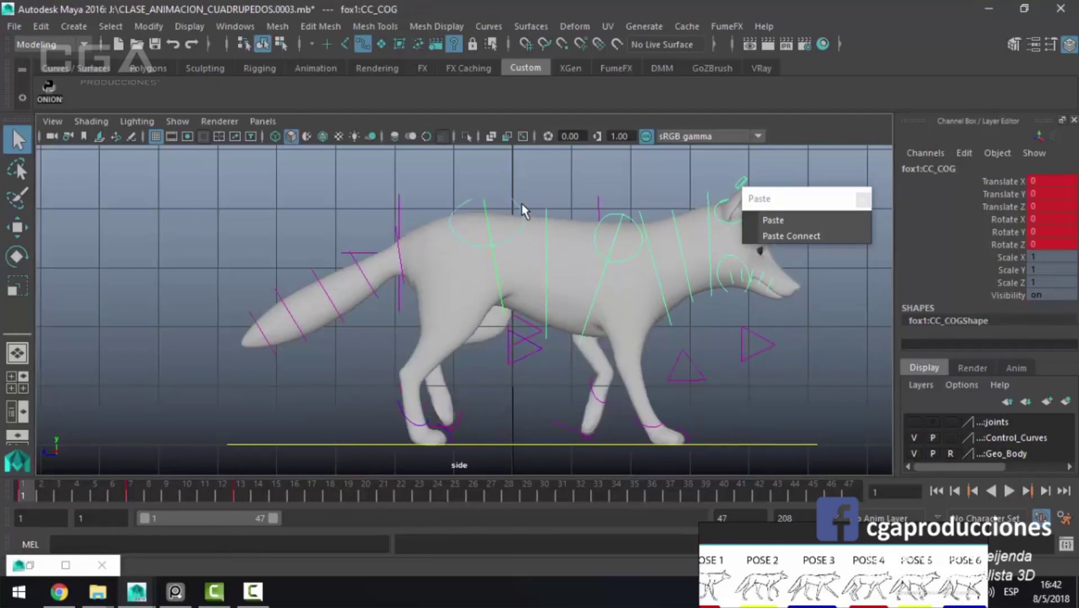
key(w)
drag(496, 173, 496, 176)
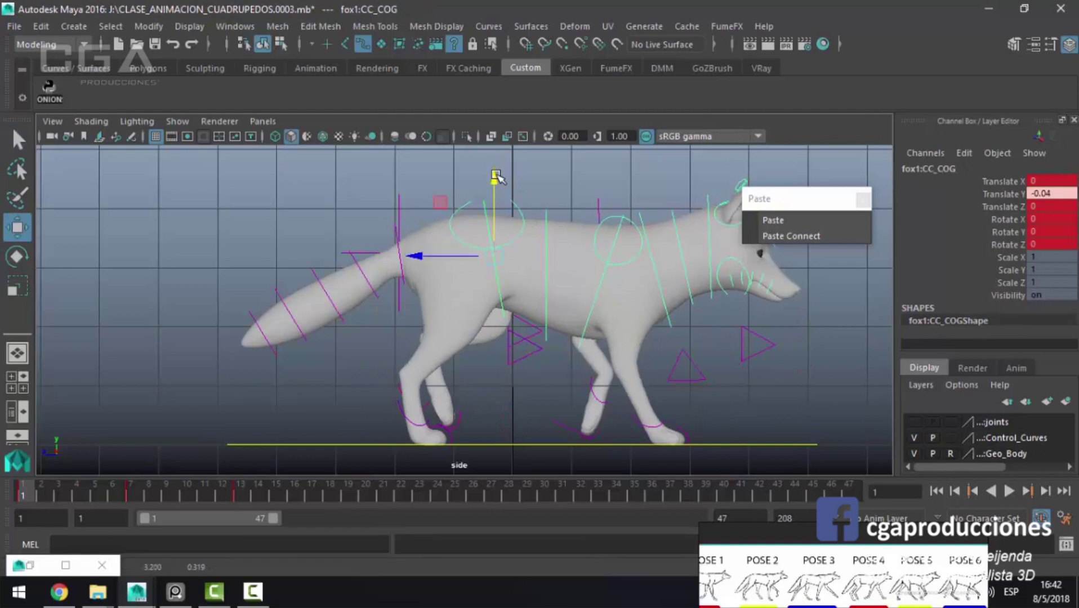
right_click(24, 497)
click(99, 279)
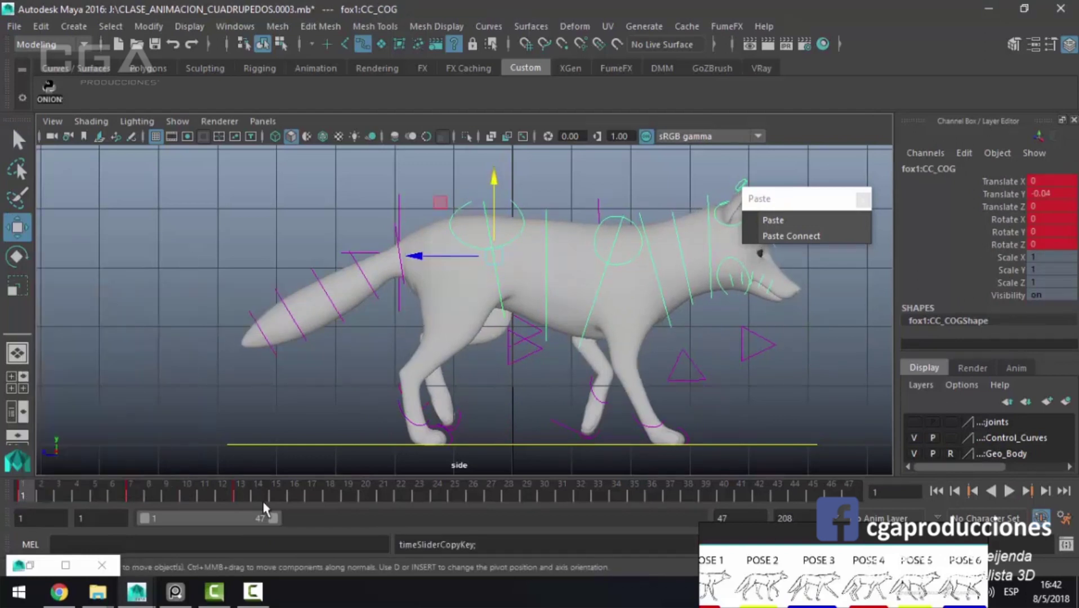
click(241, 490)
click(814, 221)
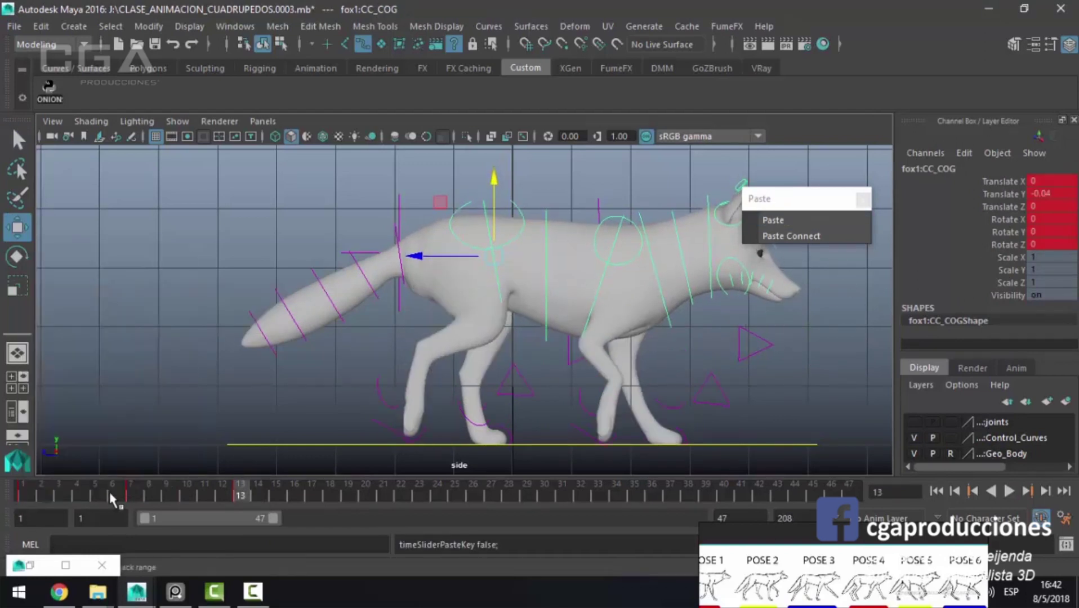
key(comma)
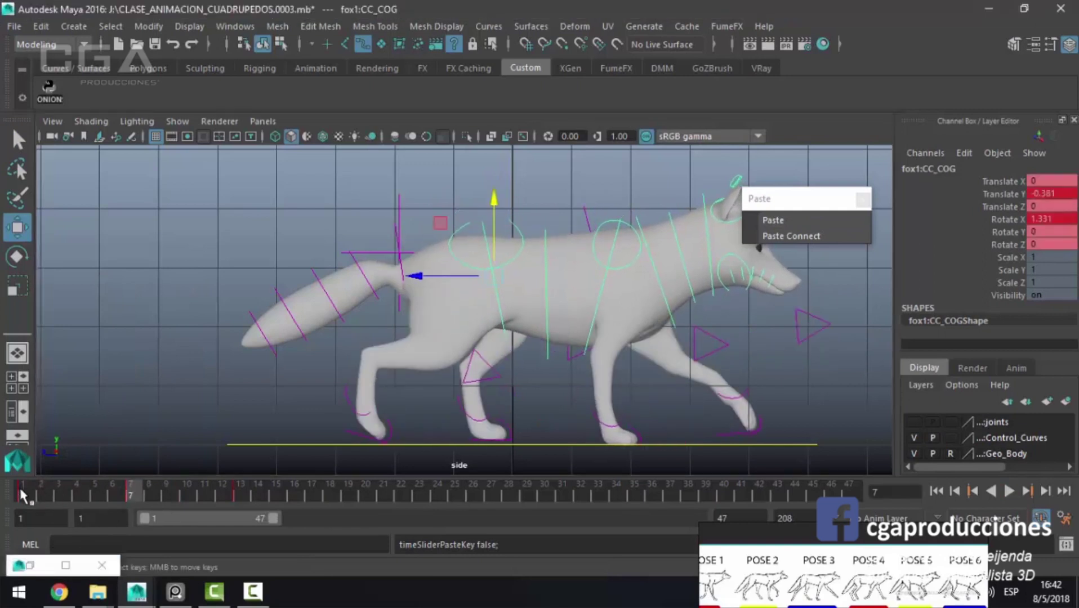
Step: Copy the COG keys from frames 1–13, then play and scrub through the cycle
shift+drag(24, 496, 240, 493)
right_click(250, 495)
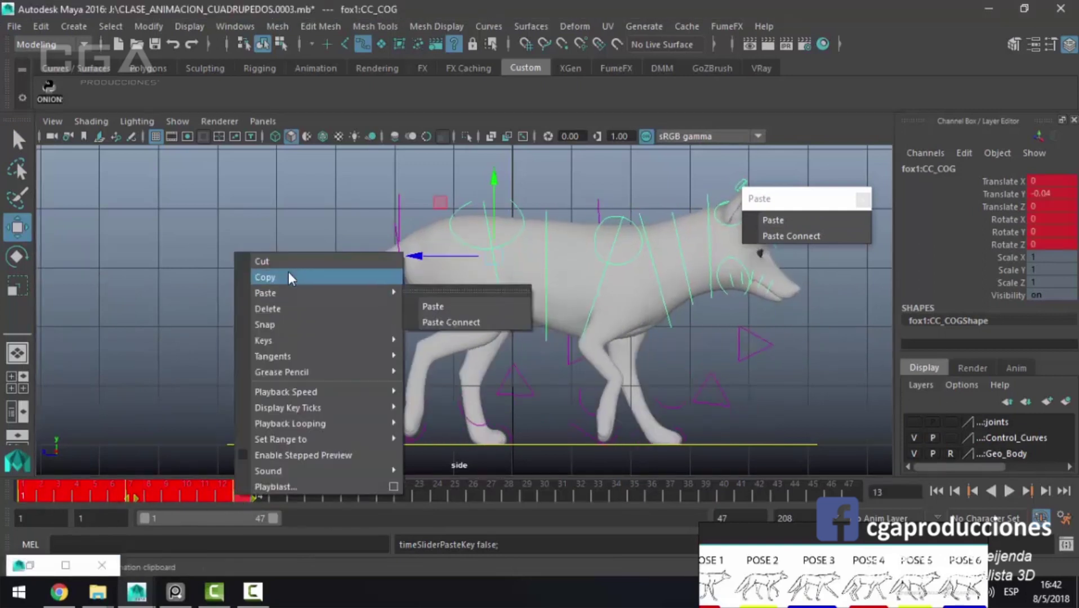
click(289, 277)
click(245, 485)
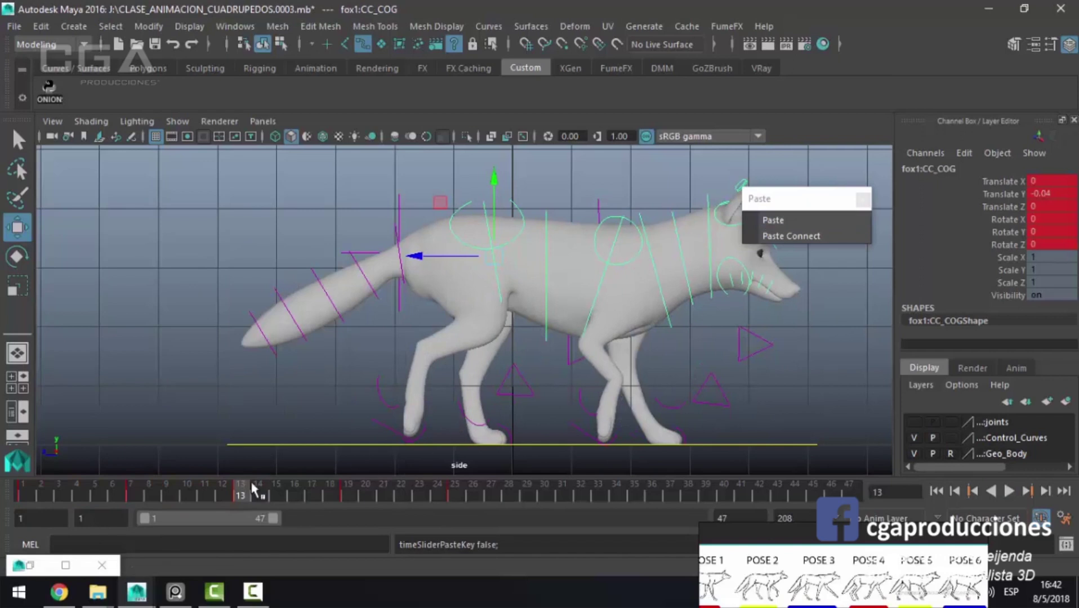
key(alt+v)
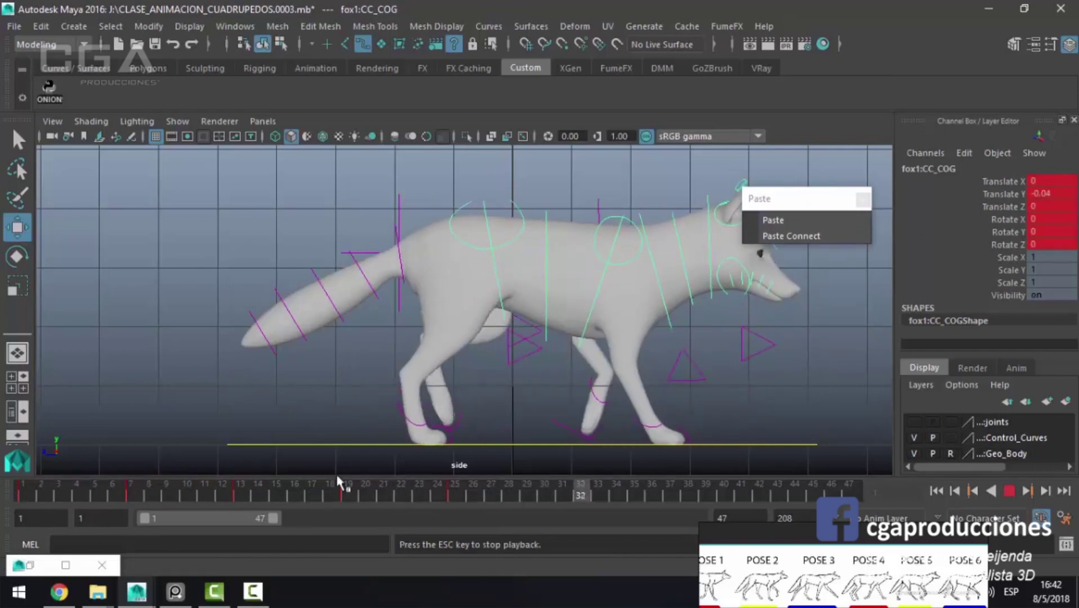
drag(17, 494, 331, 506)
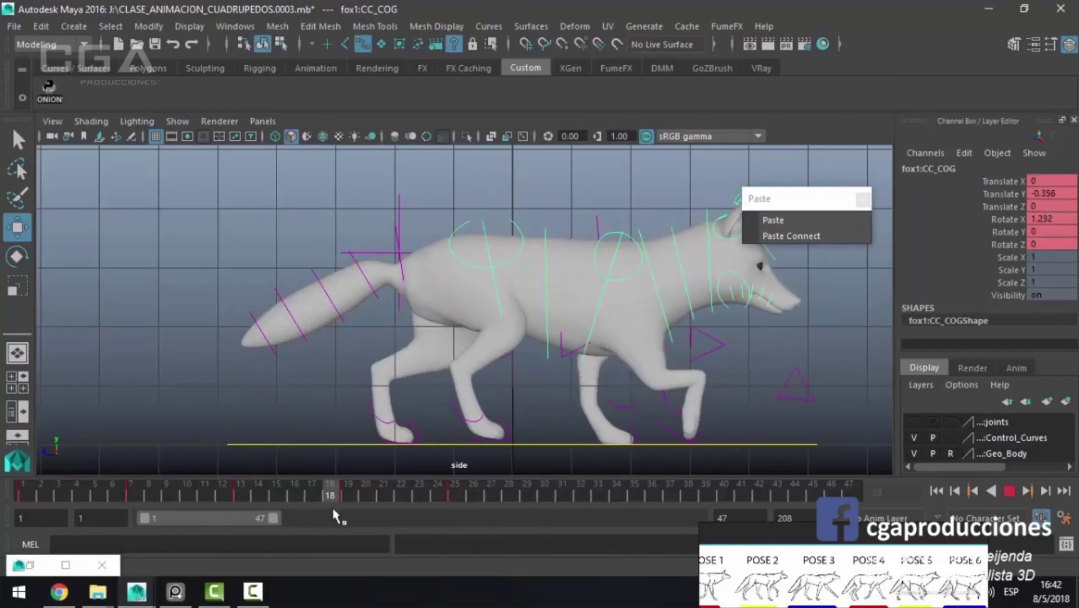
mouse_move(331, 505)
mouse_down()
mouse_move(67, 529)
mouse_move(135, 561)
mouse_up()
mouse_move(145, 494)
mouse_down()
mouse_move(235, 522)
mouse_move(314, 502)
mouse_move(398, 507)
mouse_move(240, 502)
mouse_up()
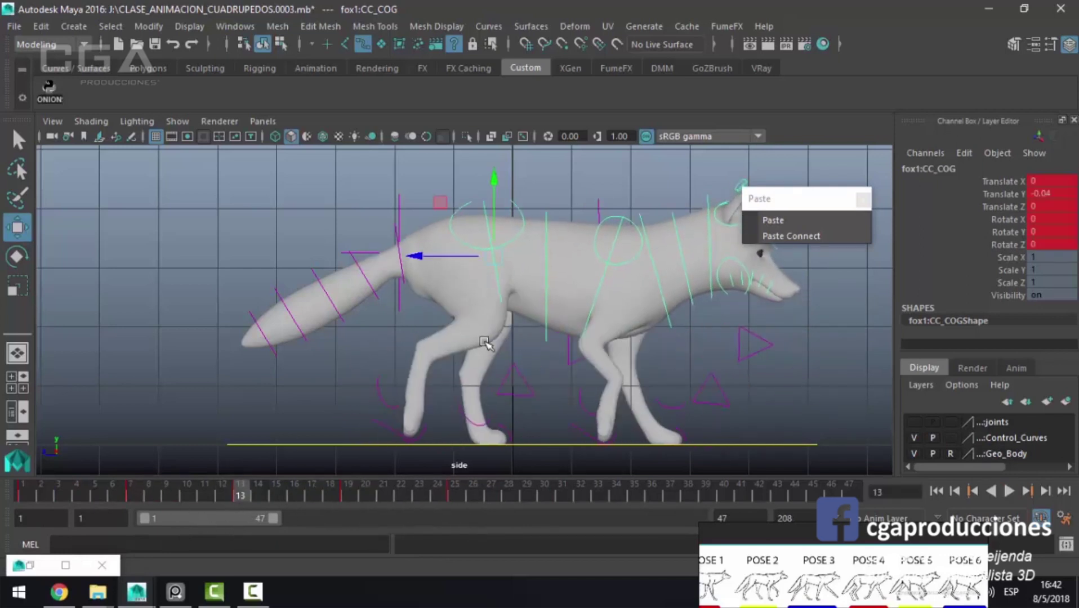
Step: Copy CC_spine_front keys from frames 1–13, paste them at frame 13, and play
click(624, 231)
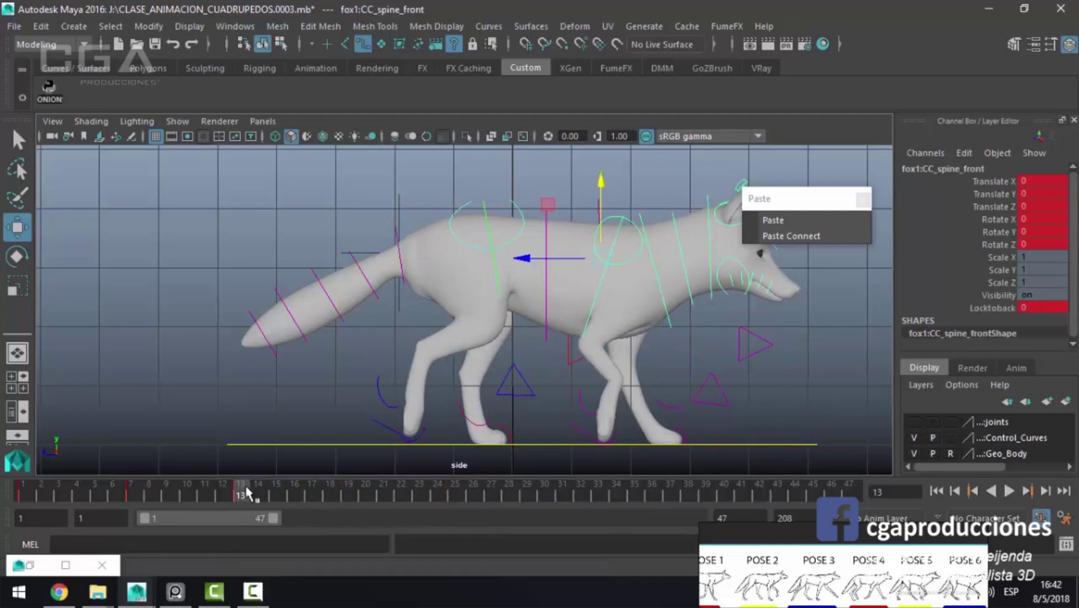
shift+drag(236, 498, 23, 496)
right_click(106, 501)
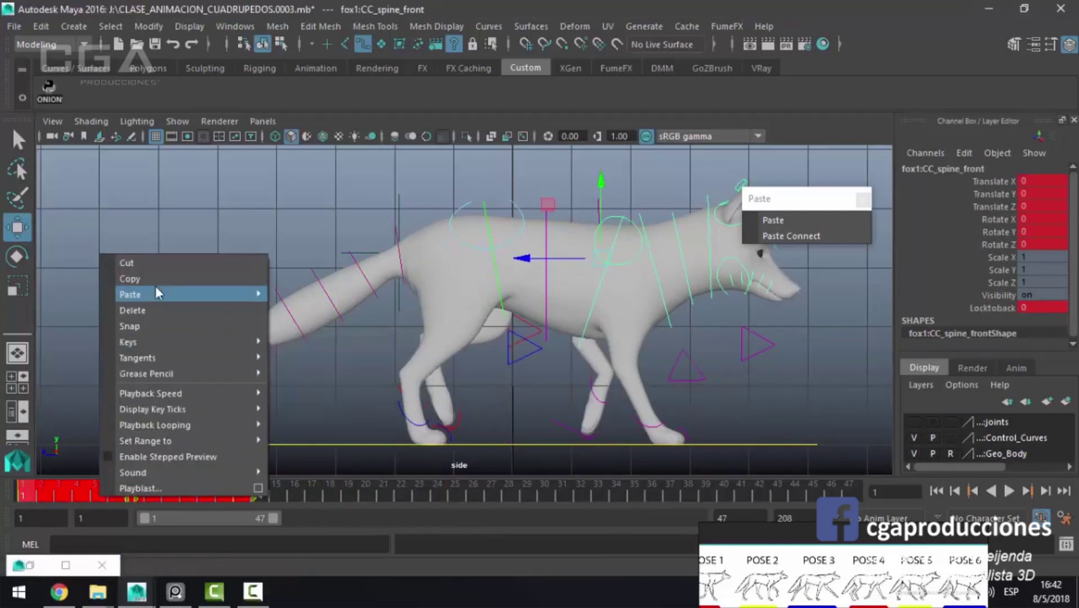
click(141, 277)
click(249, 487)
click(859, 222)
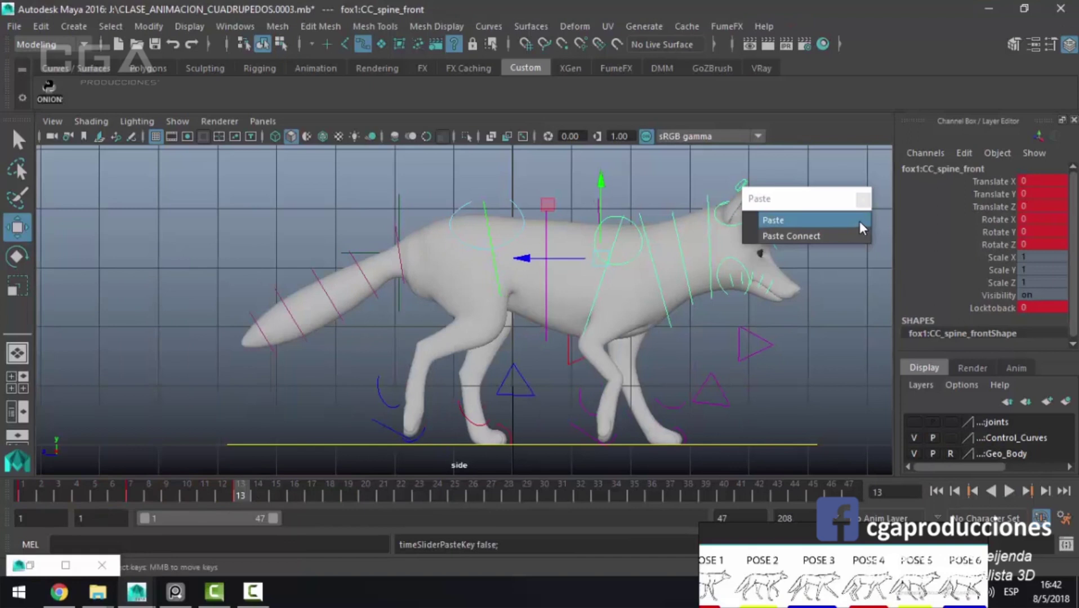
key(alt+v)
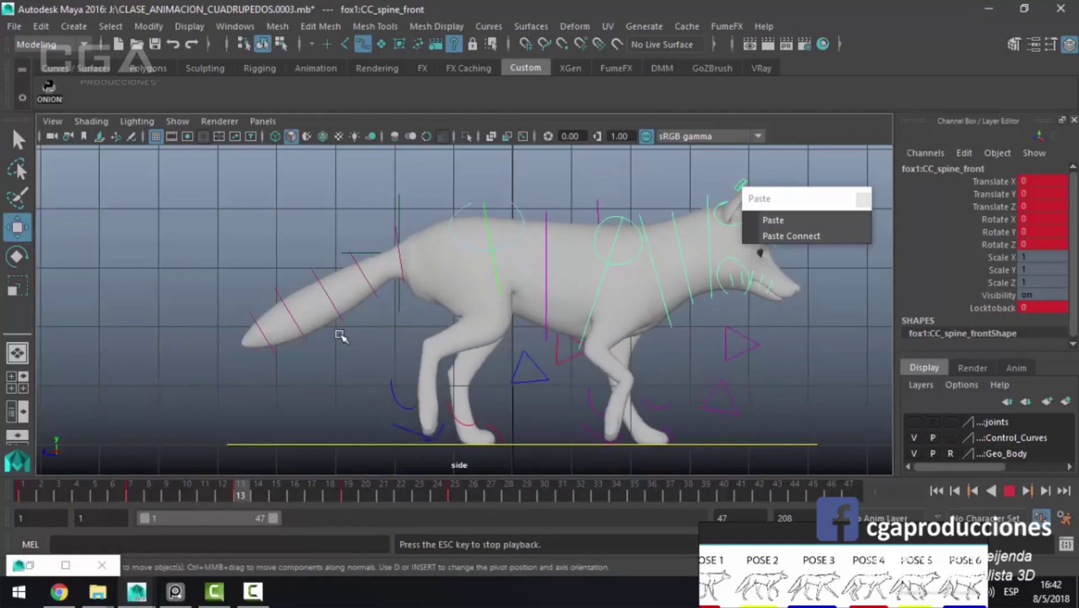
key(Escape)
key(alt+shift+v)
Step: Raise CC_spine_mid to Translate Y -0.188, then -0.013, reviewing the bob in playback
key(space)
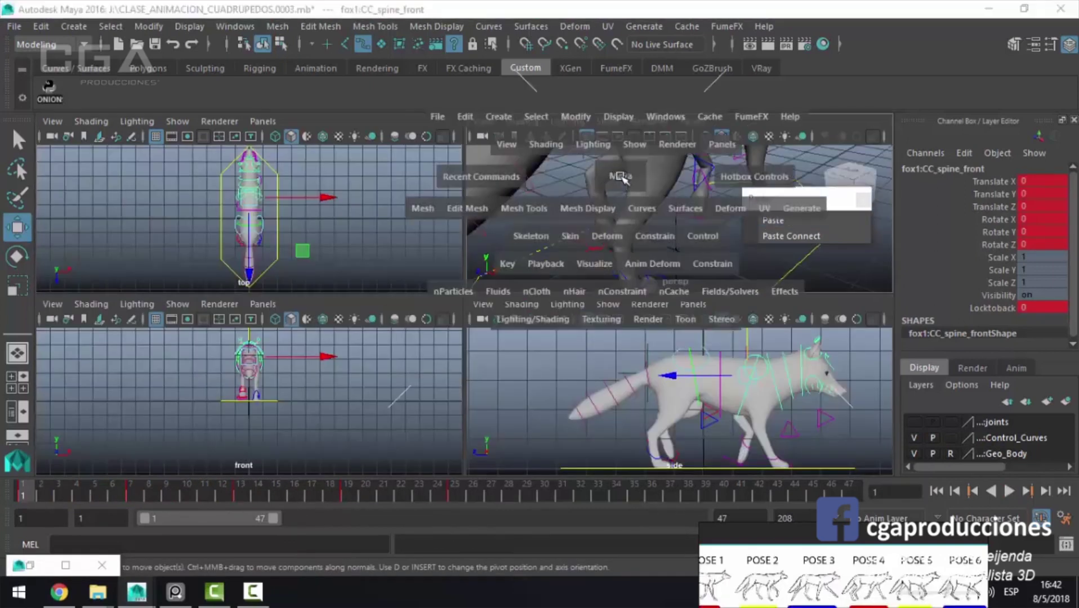
key(space)
alt+drag(373, 323, 409, 301)
key(alt+v)
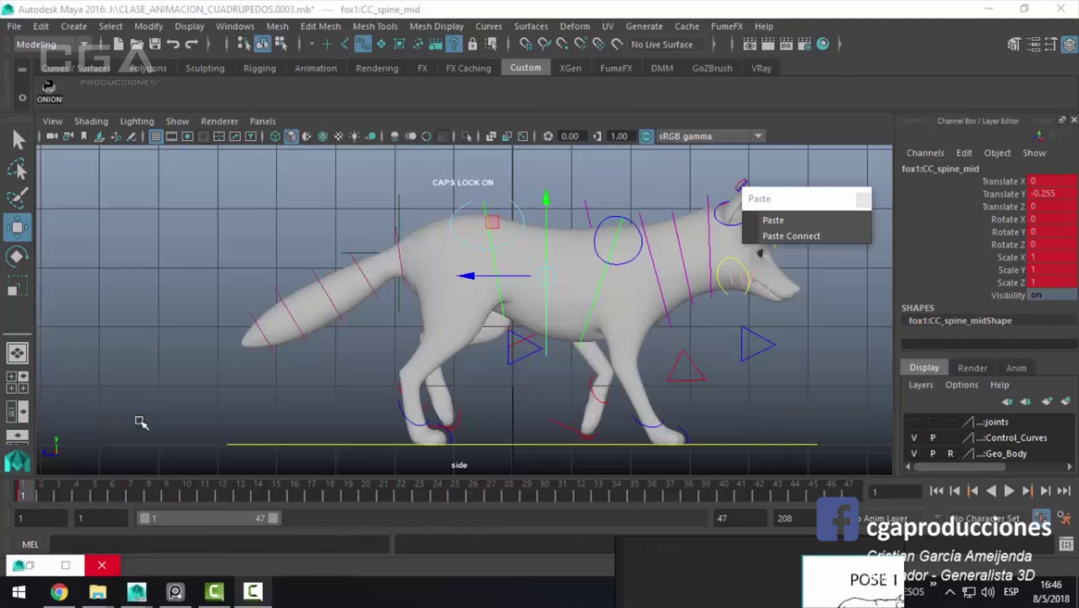
drag(547, 202, 542, 191)
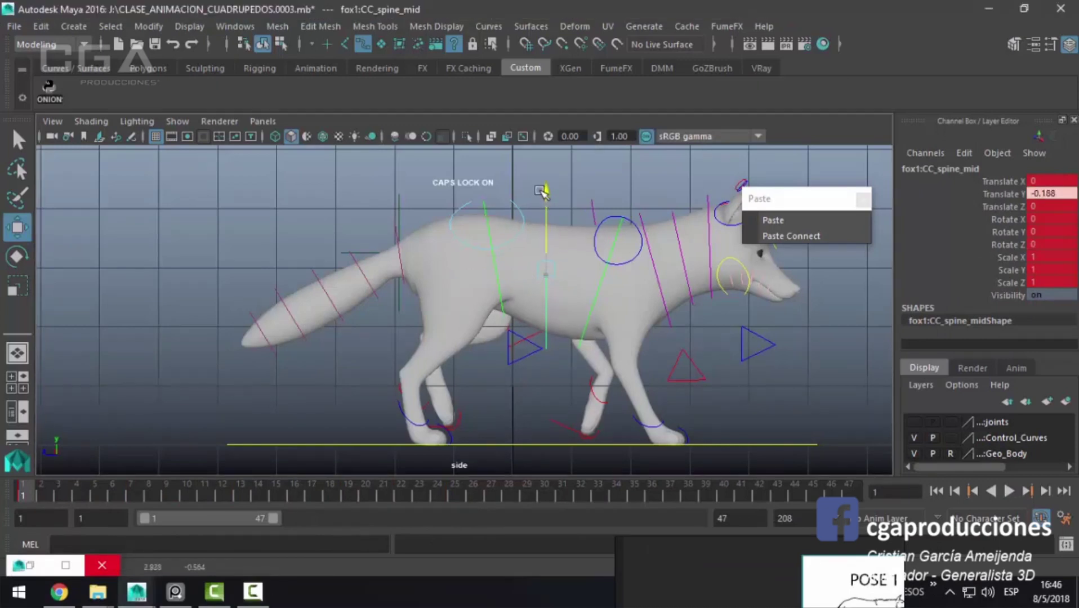
mouse_move(48, 502)
mouse_down()
mouse_move(251, 489)
mouse_move(23, 496)
mouse_up()
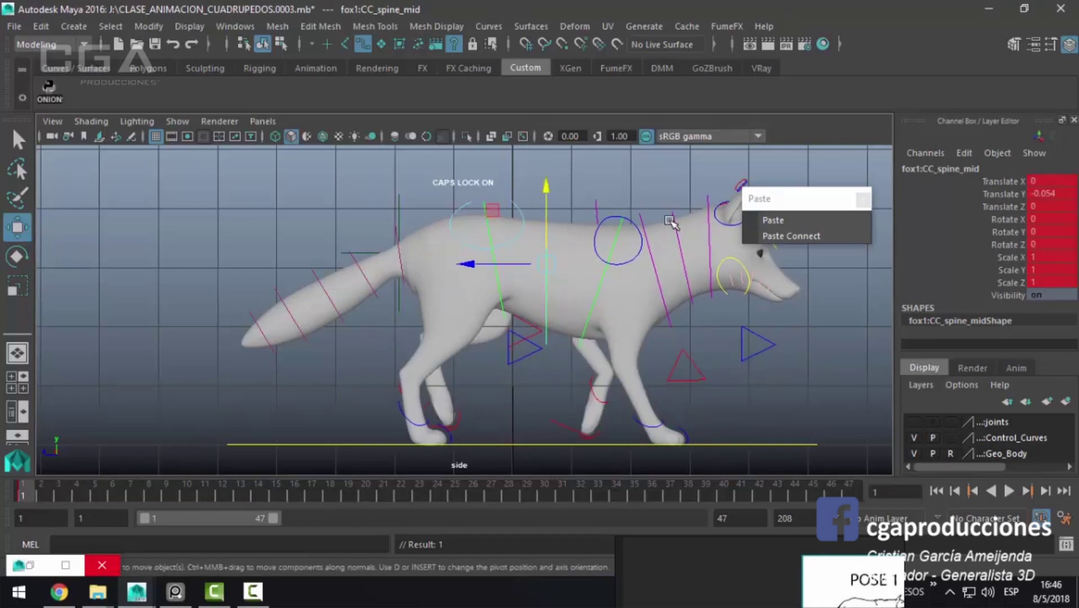
drag(547, 186, 546, 182)
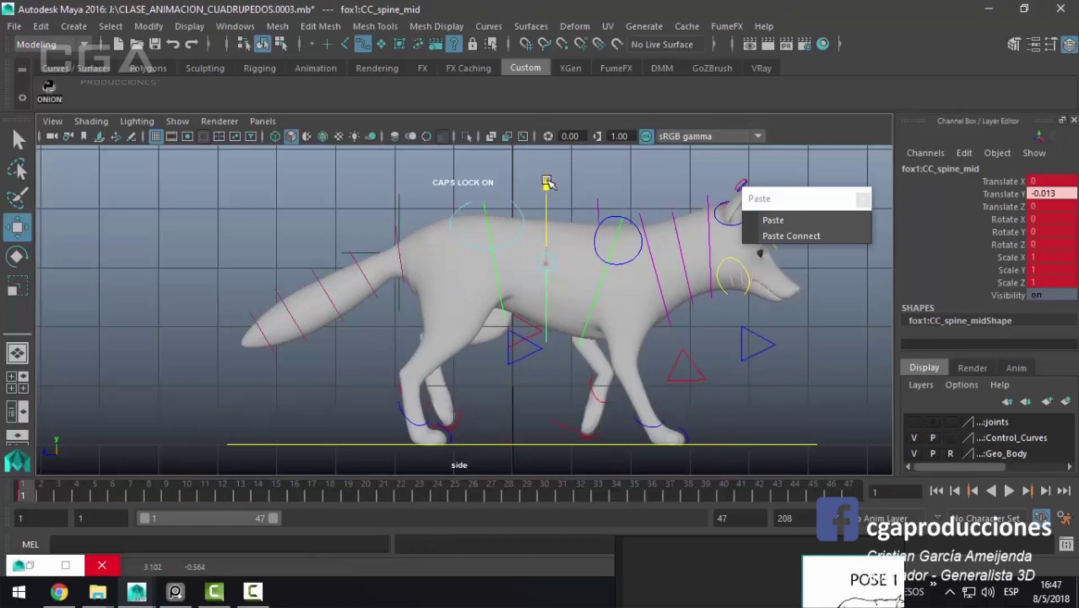
key(alt+v)
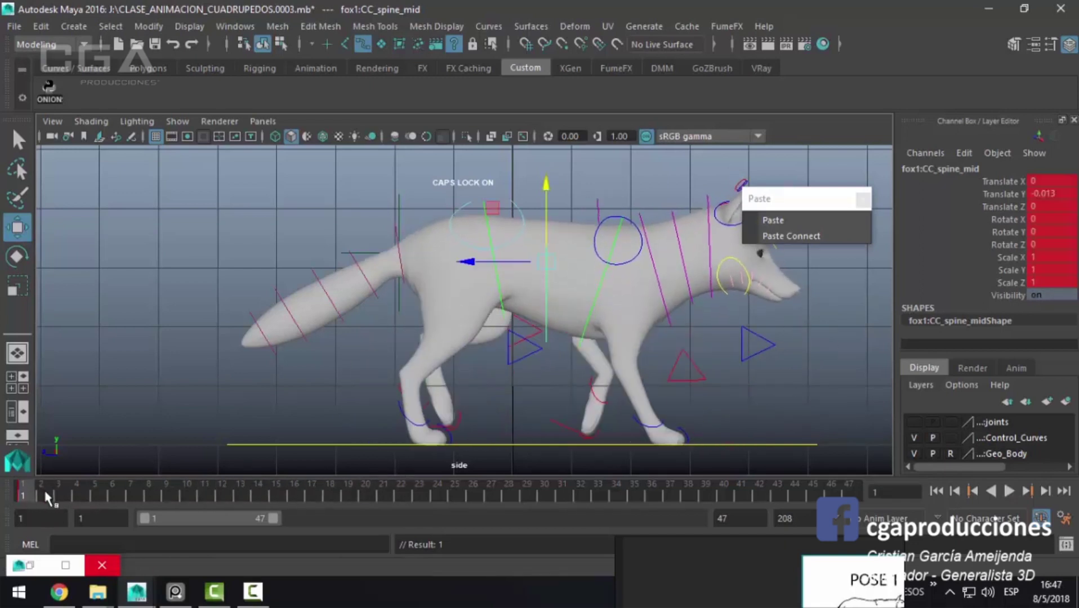
Step: Select the COG control with the Select tool and play the walk to frame 14
click(523, 210)
key(q)
key(alt+v)
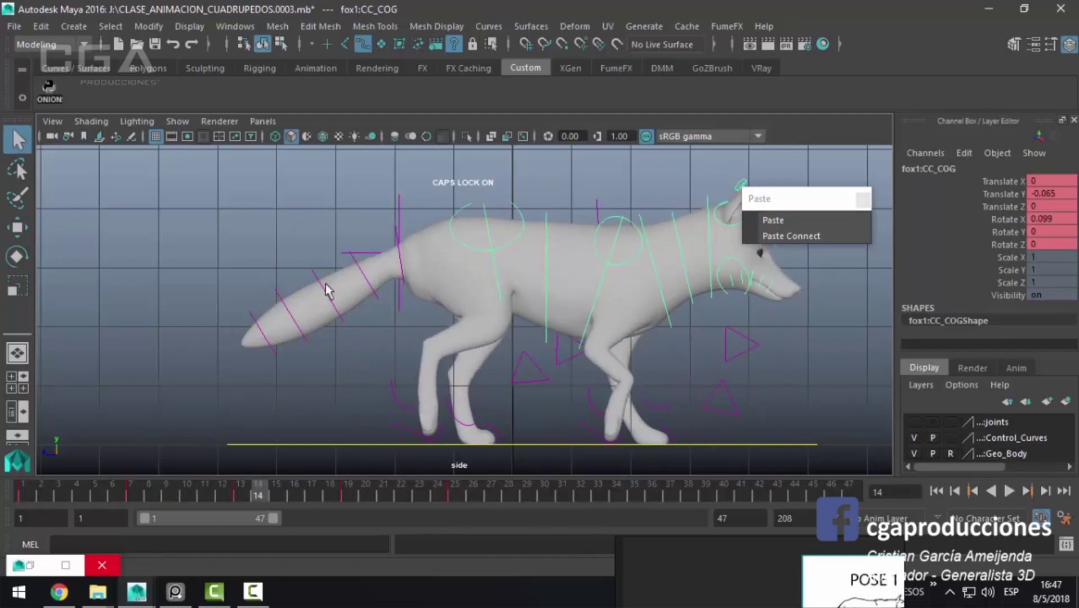
Step: In the Graph Editor, lower COG Translate Y peaks to about -0.08 and raise troughs to -0.38
click(248, 27)
click(483, 80)
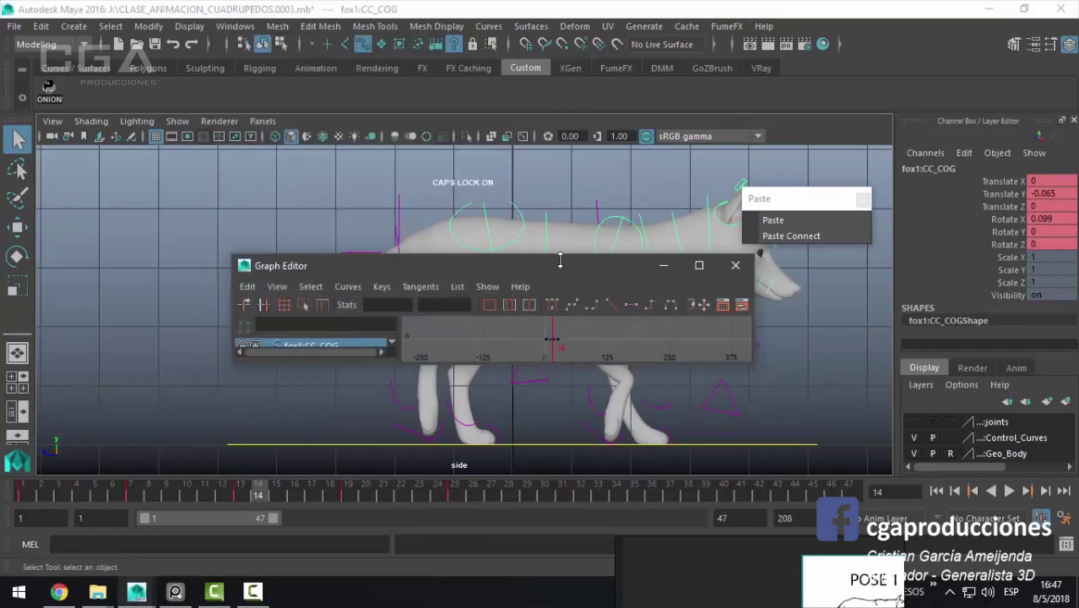
click(700, 264)
click(101, 118)
key(f)
scroll(425, 225, down, 2)
drag(962, 265, 611, 220)
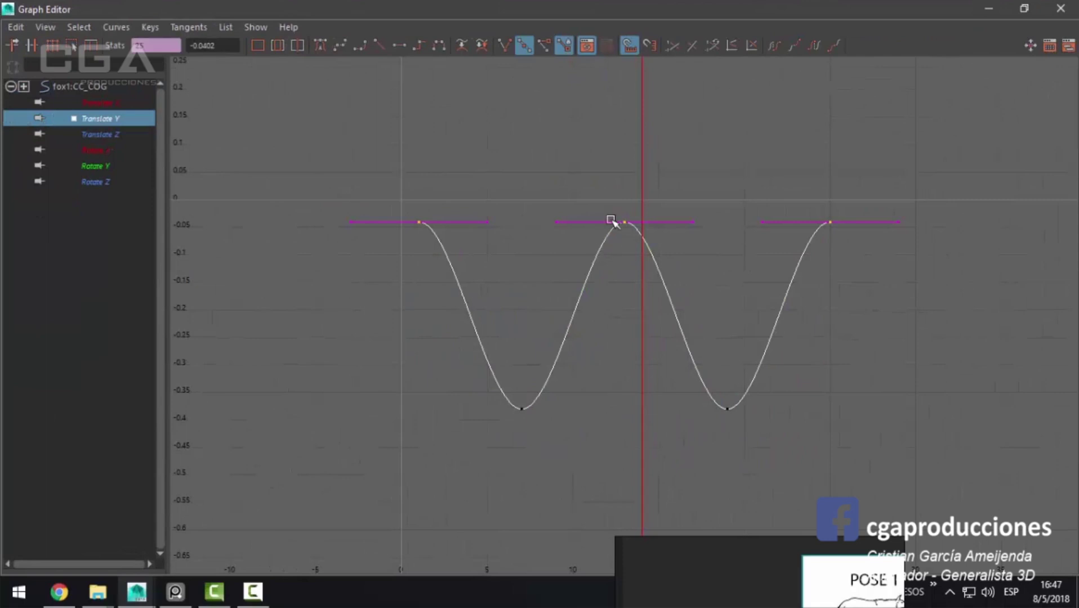
shift+middle_drag(618, 222, 619, 253)
shift+middle_drag(711, 402, 715, 363)
click(989, 8)
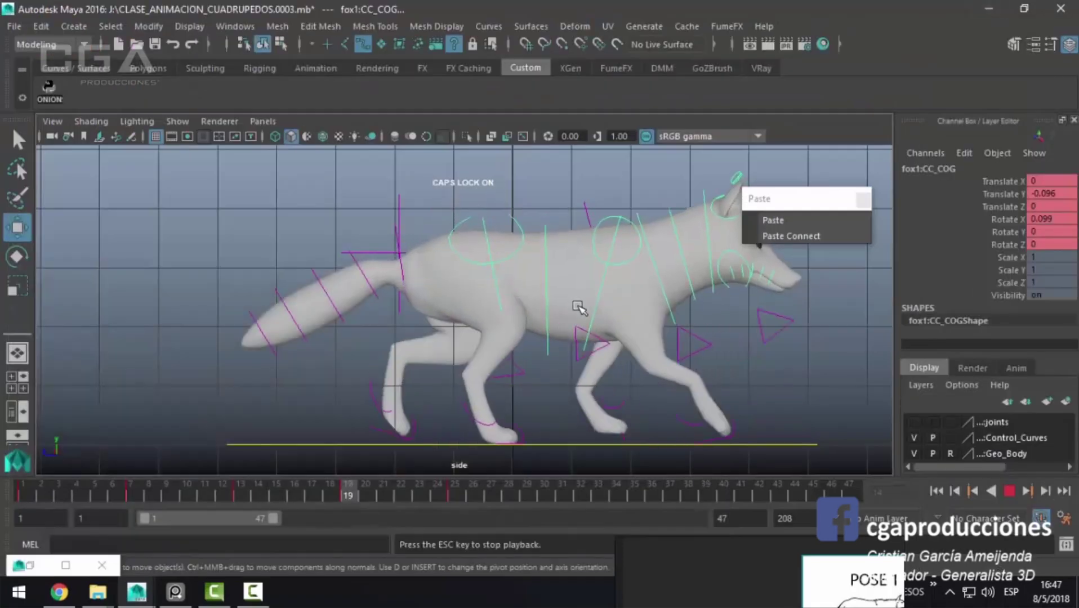
Step: Zoom out and orbit around the fox, then replay the walk from frame 1
alt+right_drag(578, 315, 475, 377)
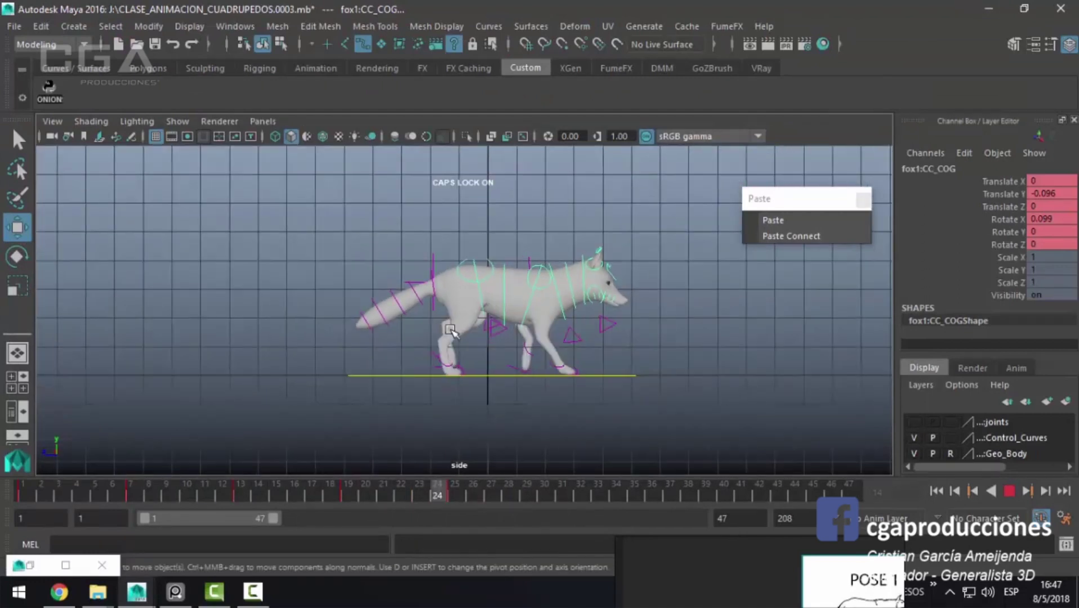
key(space)
key(space)
alt+drag(473, 265, 499, 262)
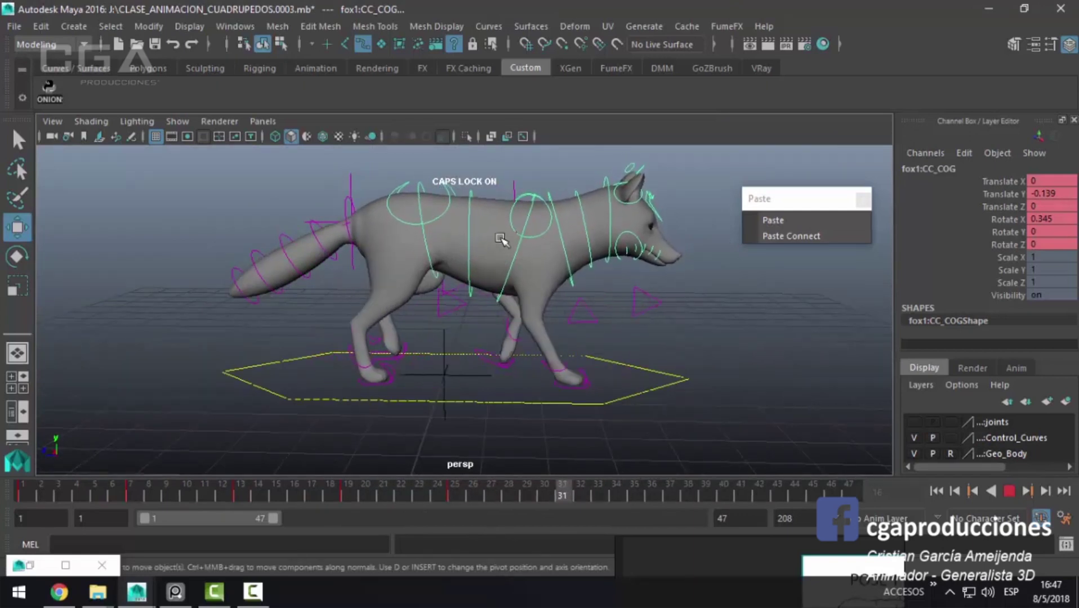
key(Escape)
scroll(399, 342, up, 3)
key(alt+v)
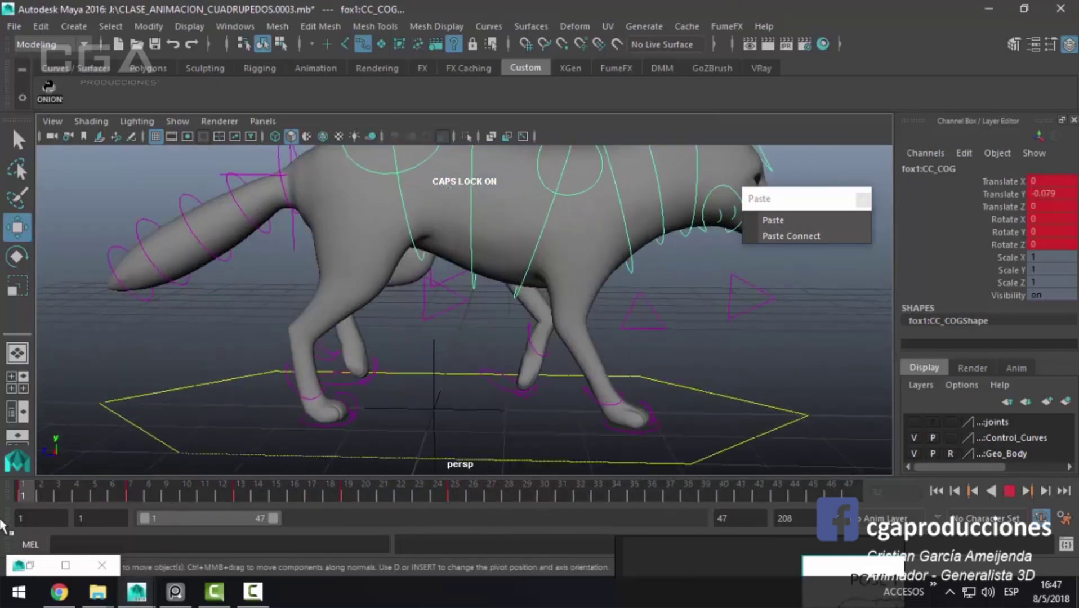
key(q)
Step: Select the right shoulder control and zoom in on the enlarged side view
click(586, 236)
key(space)
key(space)
scroll(535, 338, up, 3)
scroll(536, 338, up, 2)
key(space)
key(space)
scroll(661, 220, up, 3)
scroll(661, 219, up, 2)
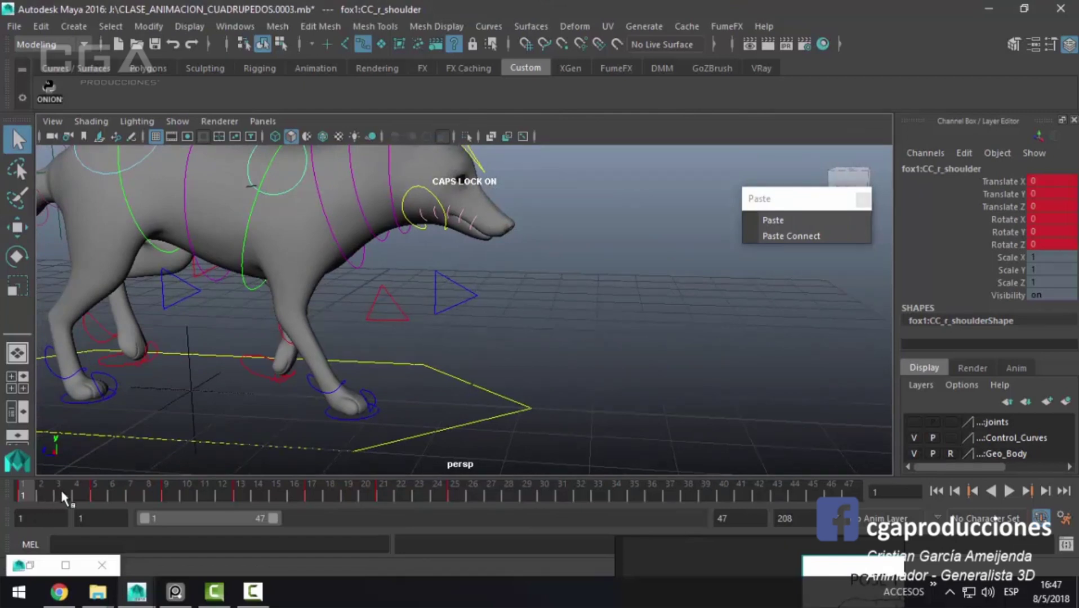
Step: Delete the right shoulder keys on frames 3–37, replay the walk, then undo
shift+drag(62, 495, 675, 495)
right_click(465, 496)
click(487, 307)
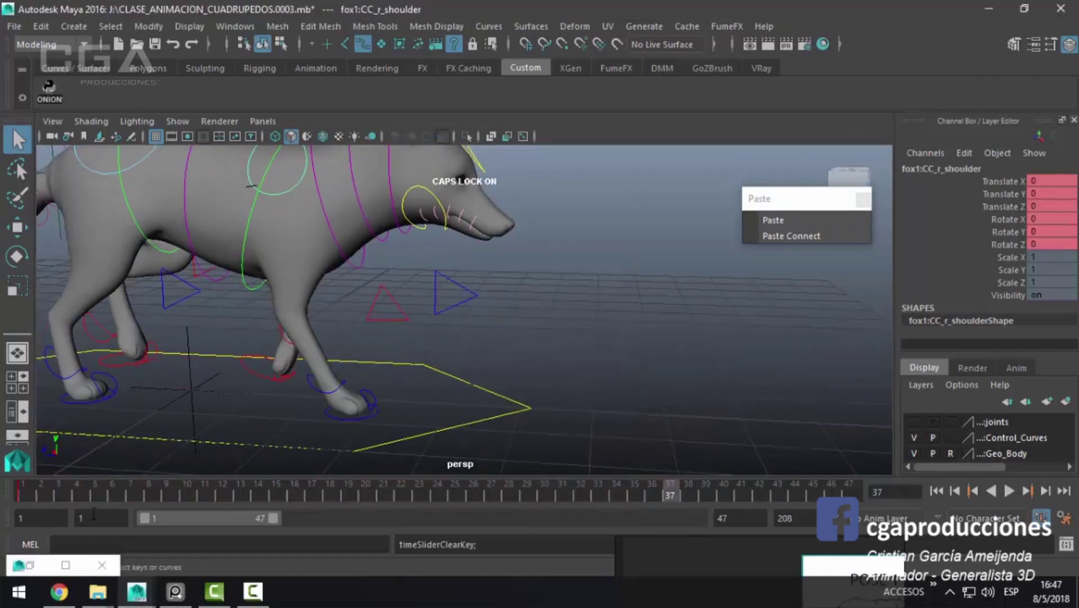
key(alt+shift+v)
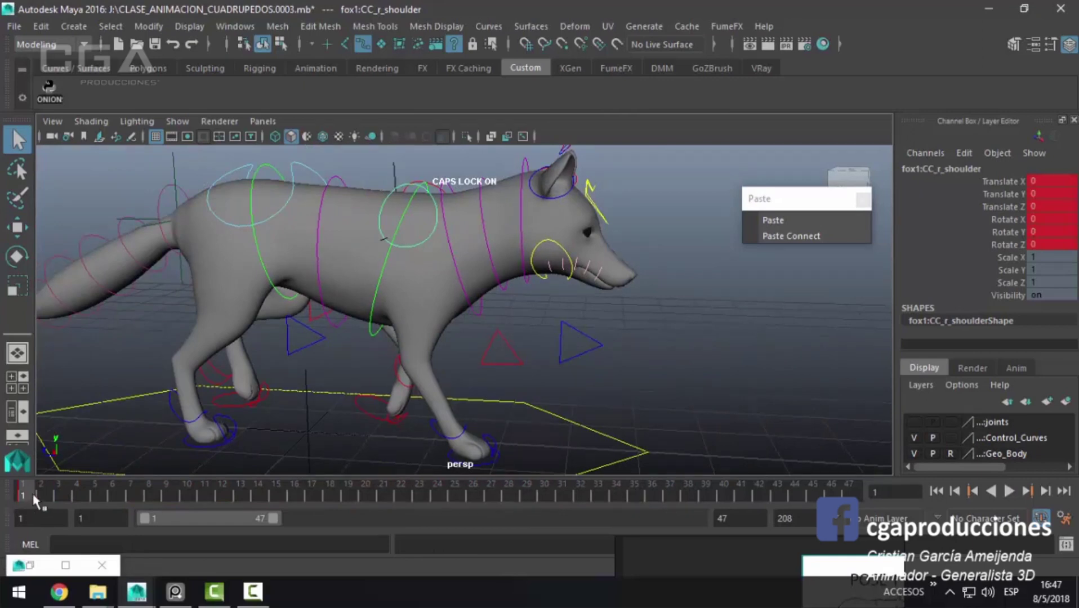
key(alt+v)
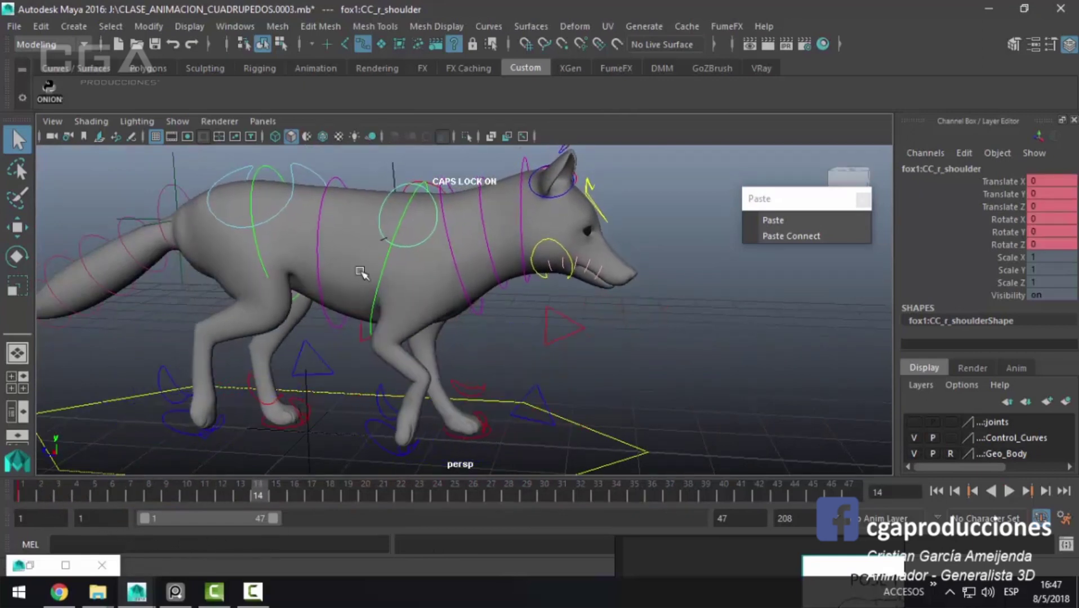
key(w)
key(ctrl+z)
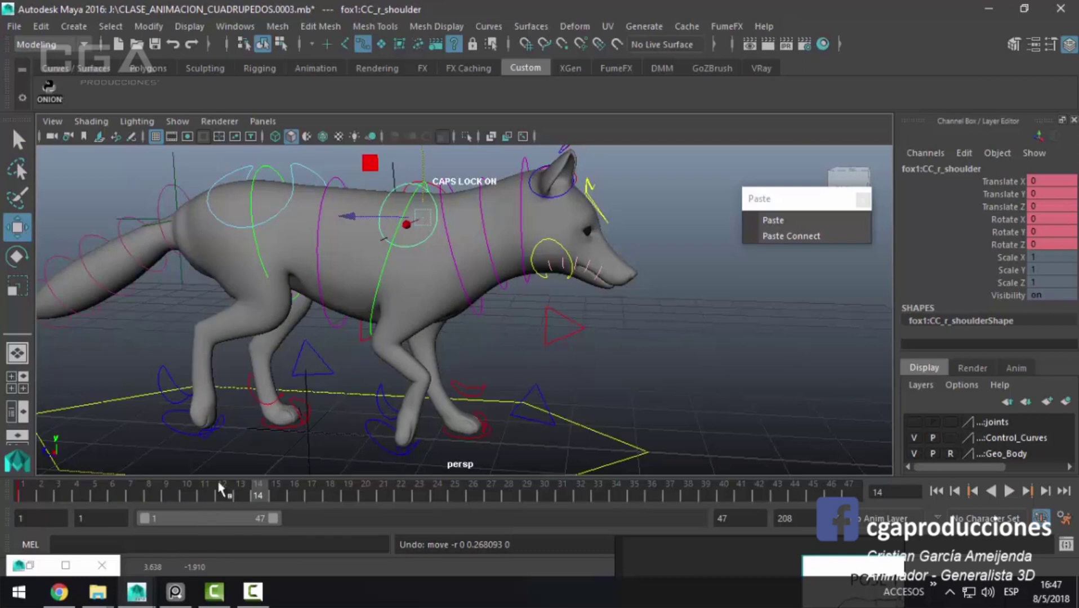
Step: Play the walk and lower the right shoulder control at frame 8
key(alt+v)
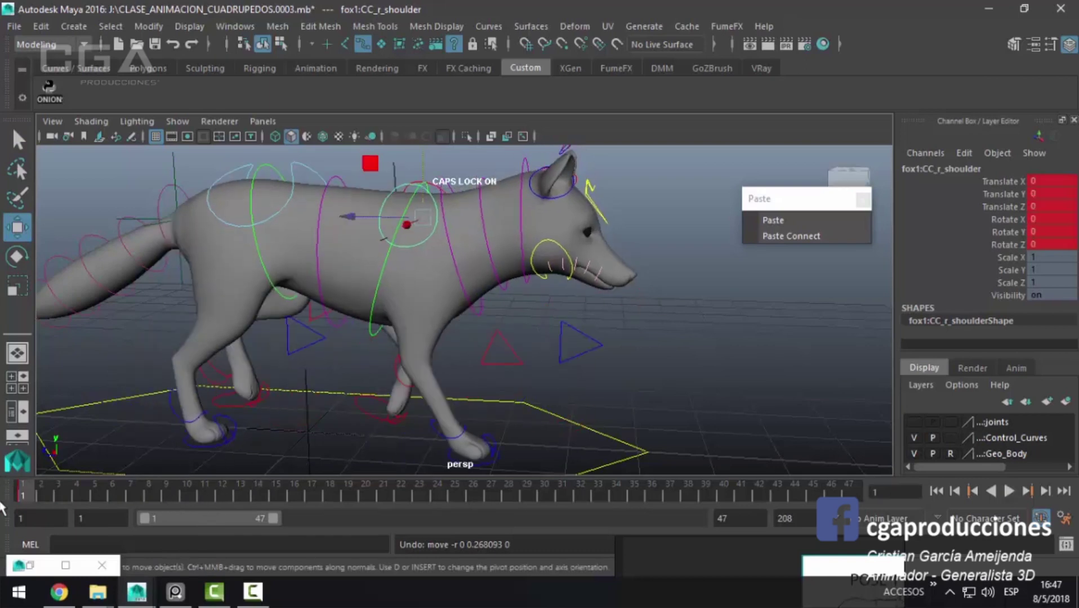
alt+drag(458, 269, 496, 288)
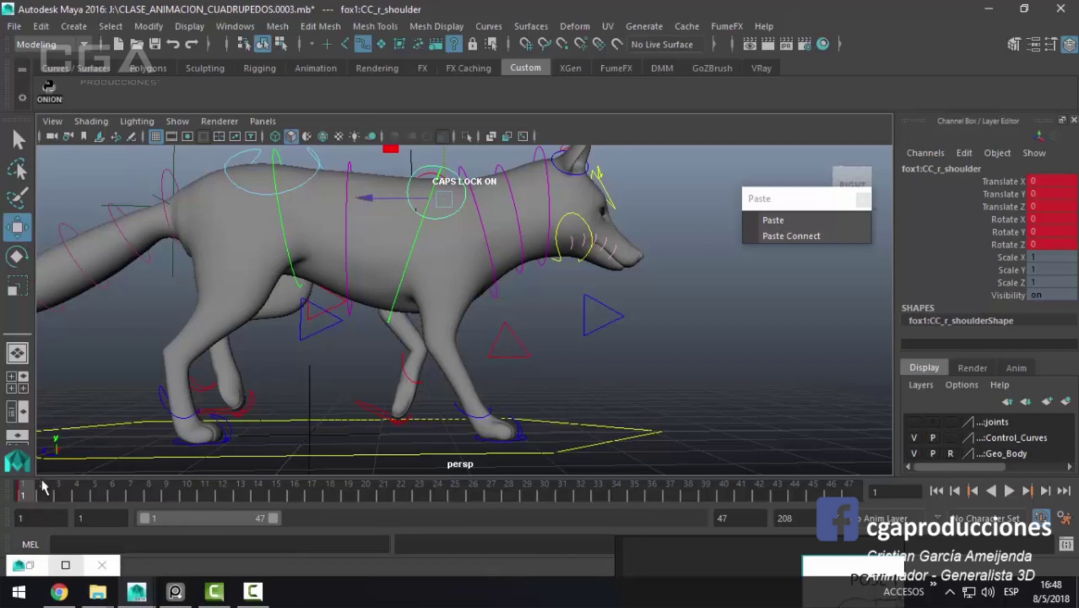
key(alt+v)
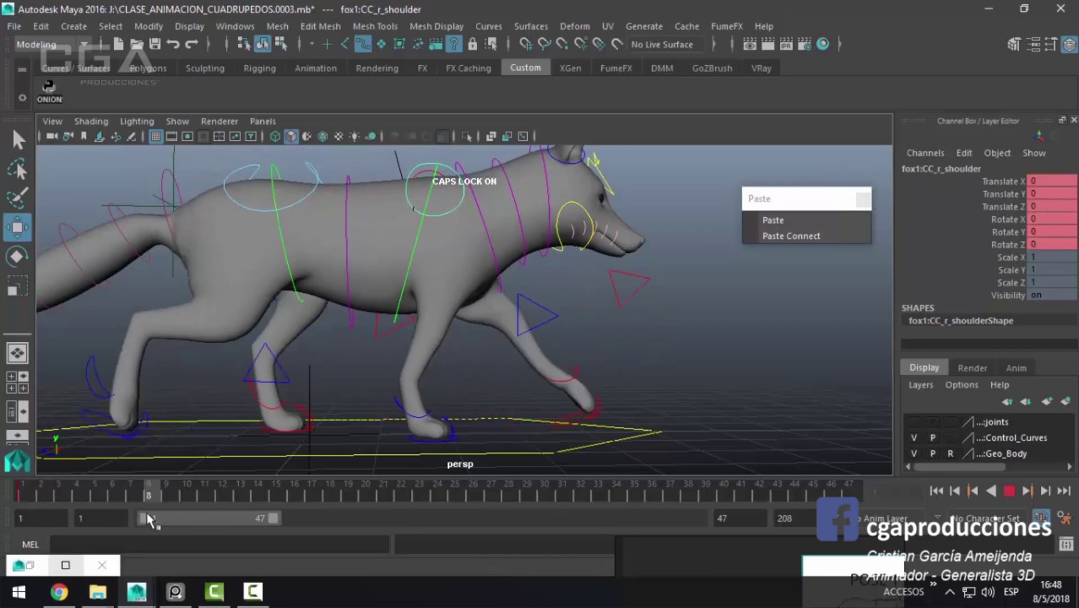
key(alt+v)
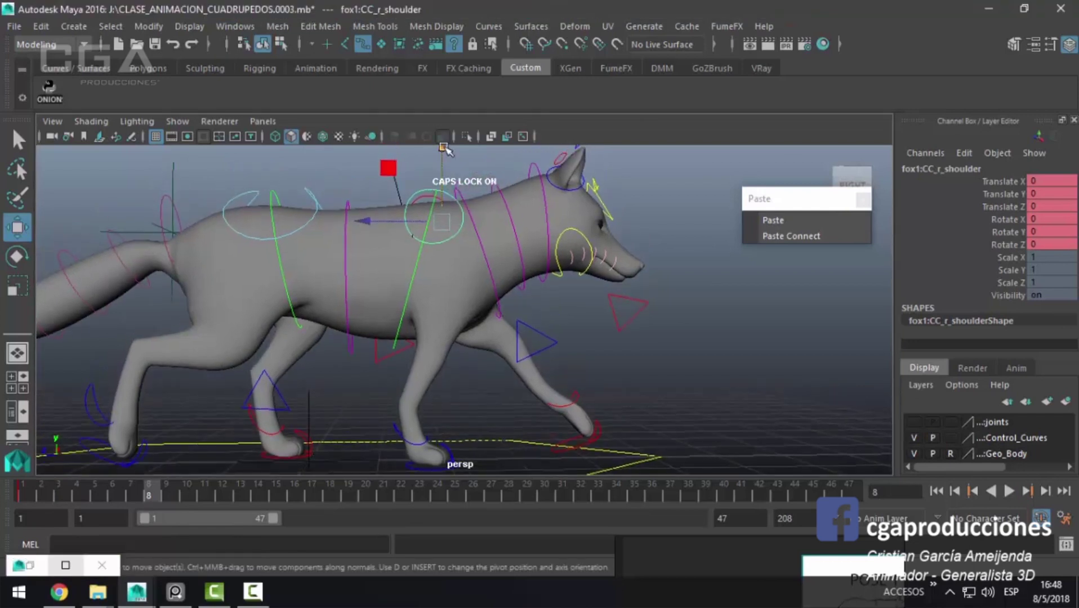
drag(443, 148, 447, 158)
key(alt+v)
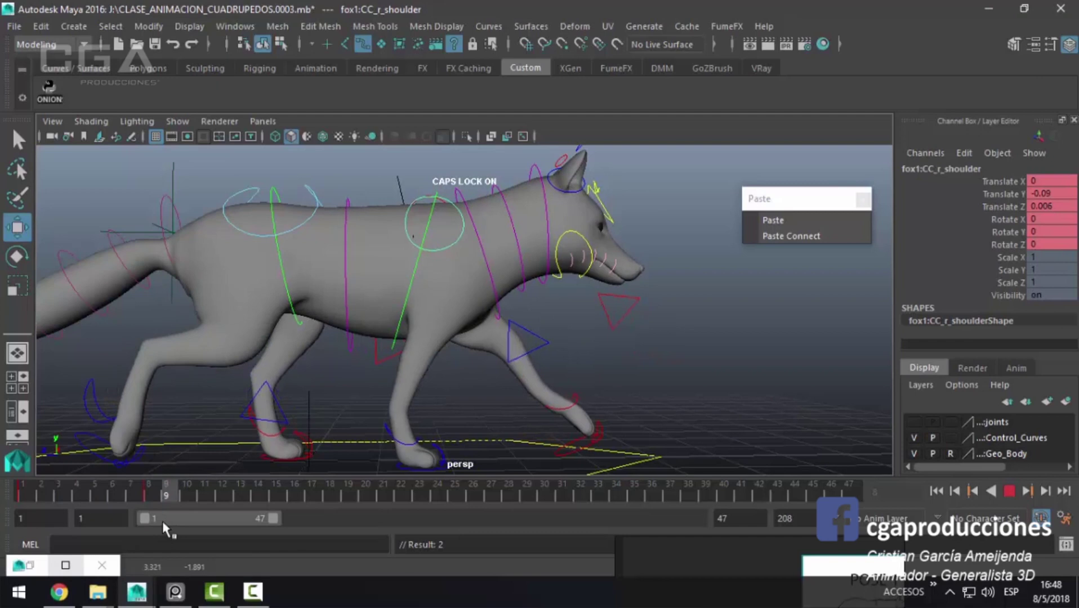
key(alt+v)
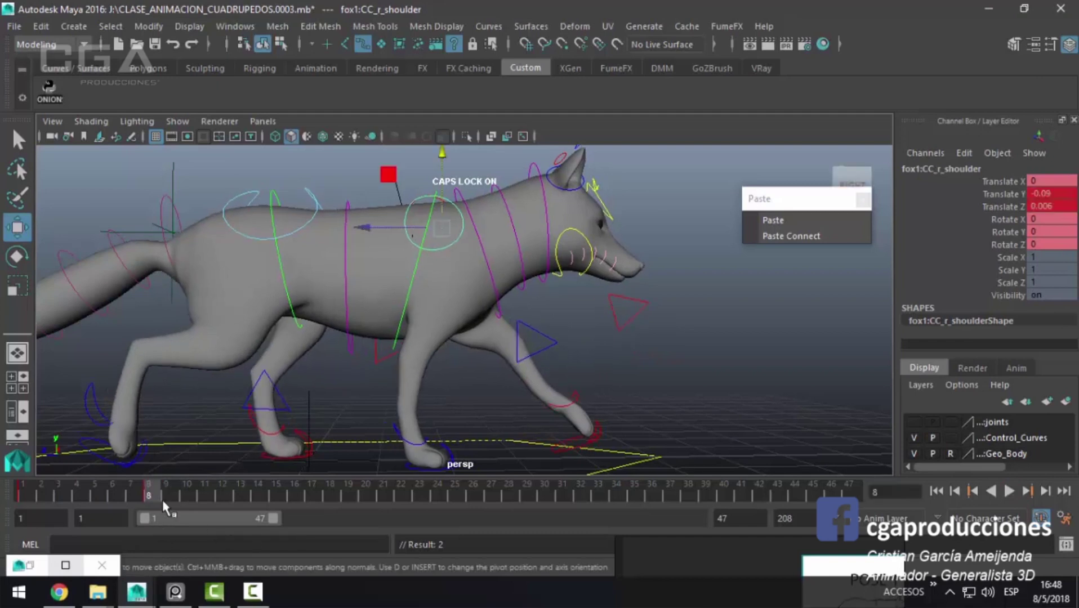
Step: Lower the right shoulder a bit further at frame 8 and replay to check the dip
key(alt+v)
key(Escape)
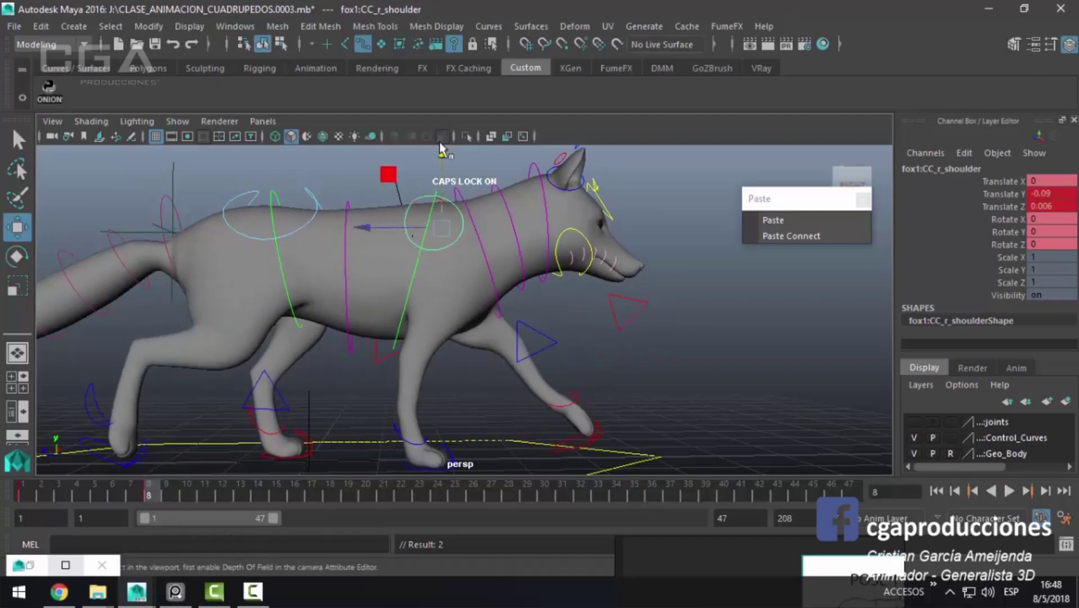
drag(441, 150, 441, 158)
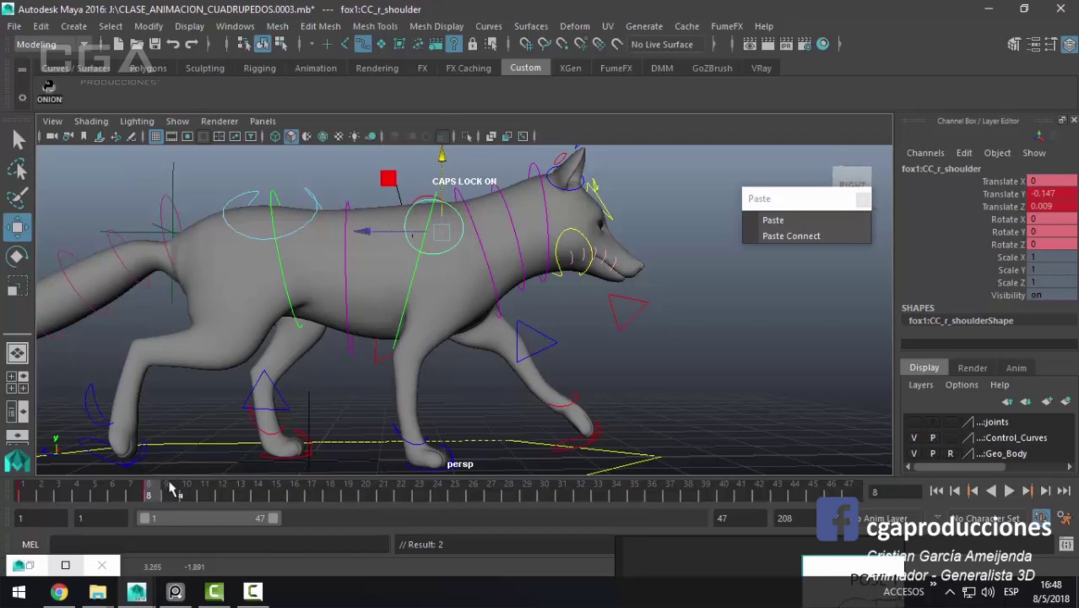
key(alt+v)
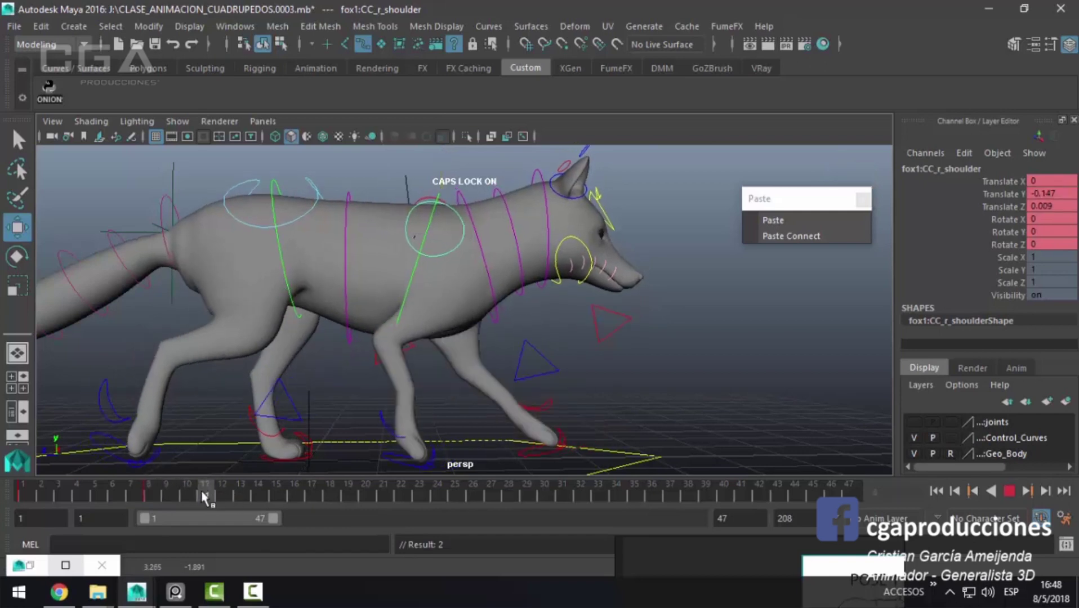
click(188, 493)
Step: Raise the right shoulder control to Translate Y 0.332 at frame 15 and replay the walk
click(445, 157)
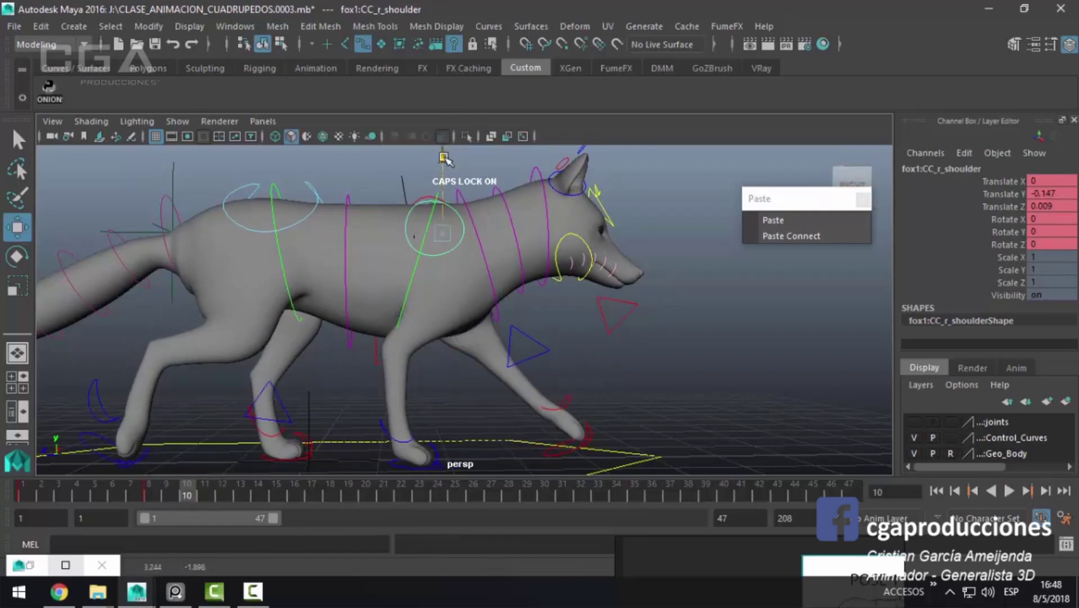
drag(202, 496, 276, 495)
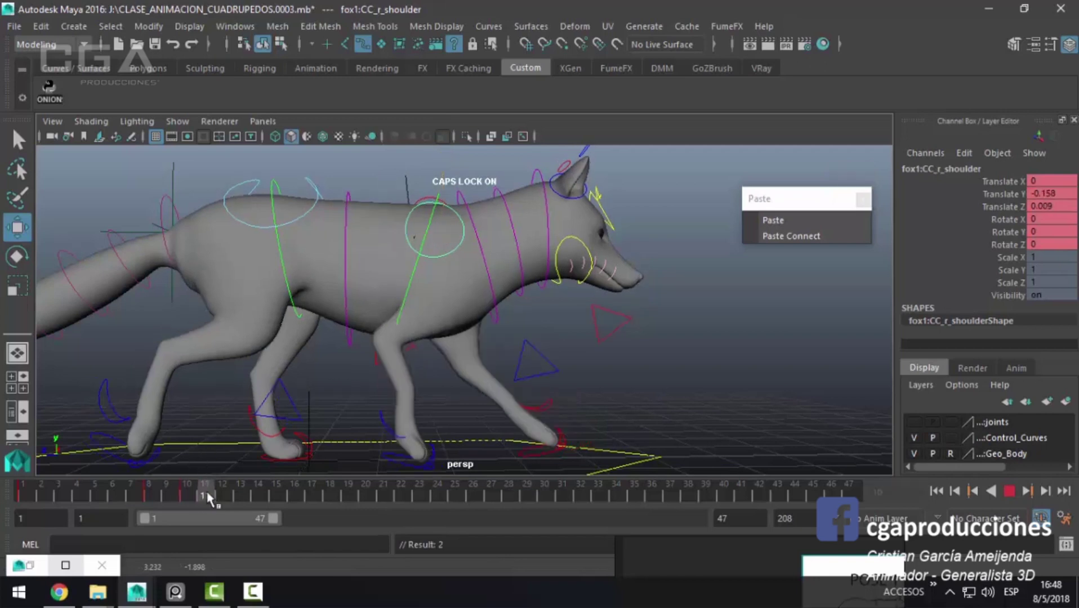
mouse_move(441, 170)
mouse_down()
mouse_move(441, 155)
mouse_move(288, 205)
mouse_move(369, 173)
mouse_move(391, 247)
mouse_move(614, 238)
mouse_move(554, 236)
mouse_move(614, 241)
mouse_move(591, 242)
mouse_up()
click(376, 153)
click(400, 157)
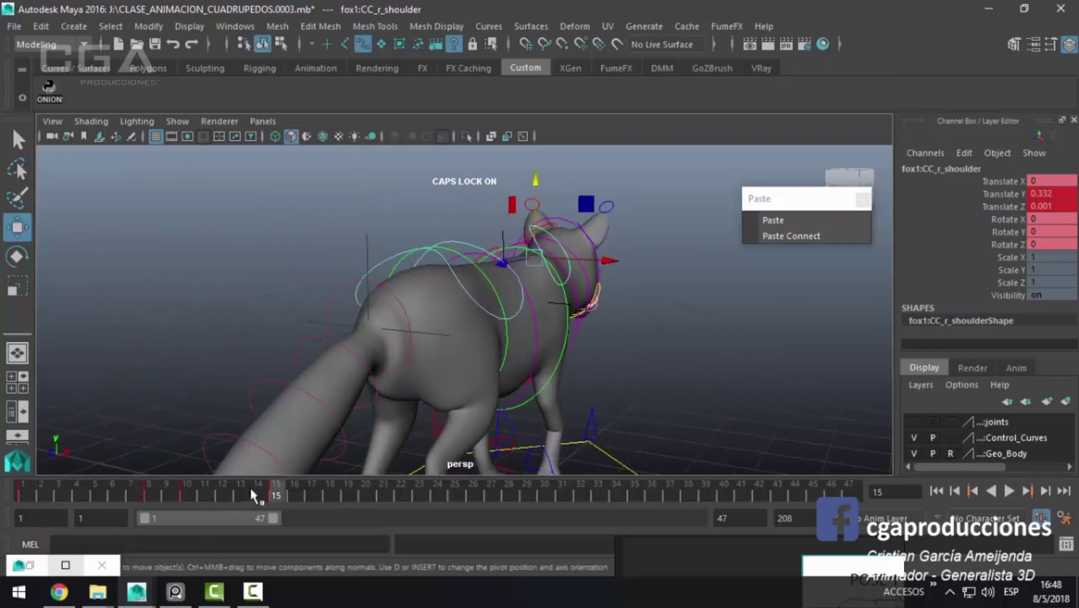
key(alt+v)
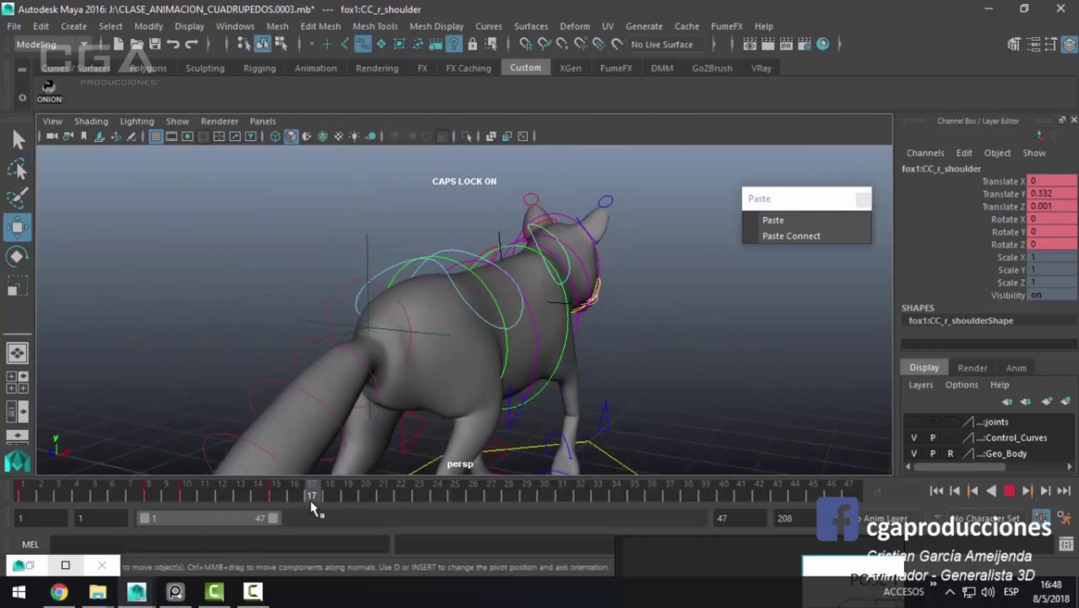
Step: Copy the right shoulder's frame 1 key and paste it onto frame 25
click(31, 495)
right_click(31, 496)
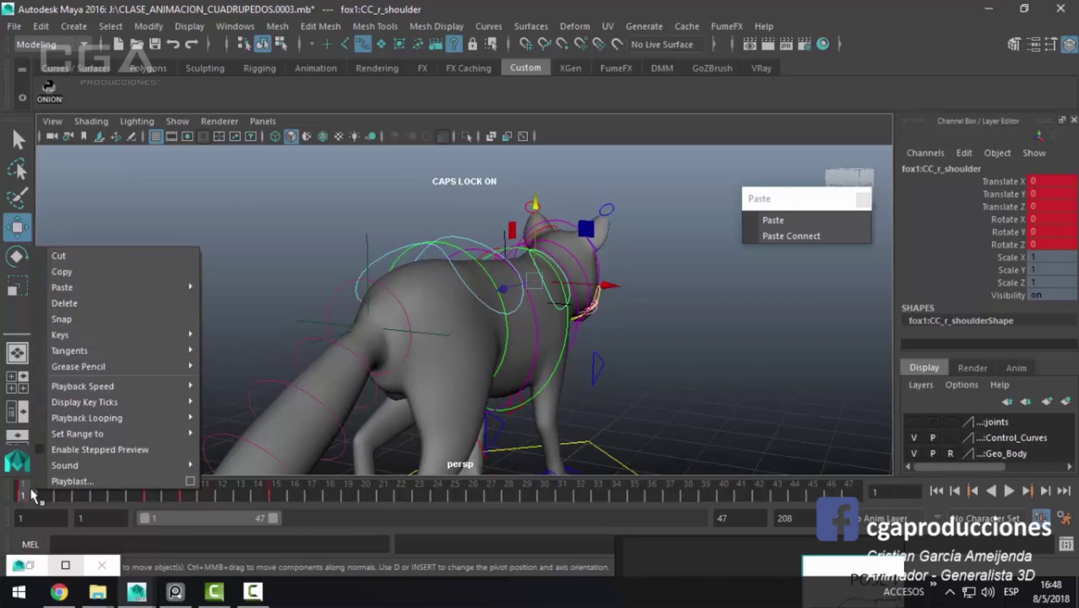
click(74, 271)
key(alt+v)
drag(237, 495, 455, 499)
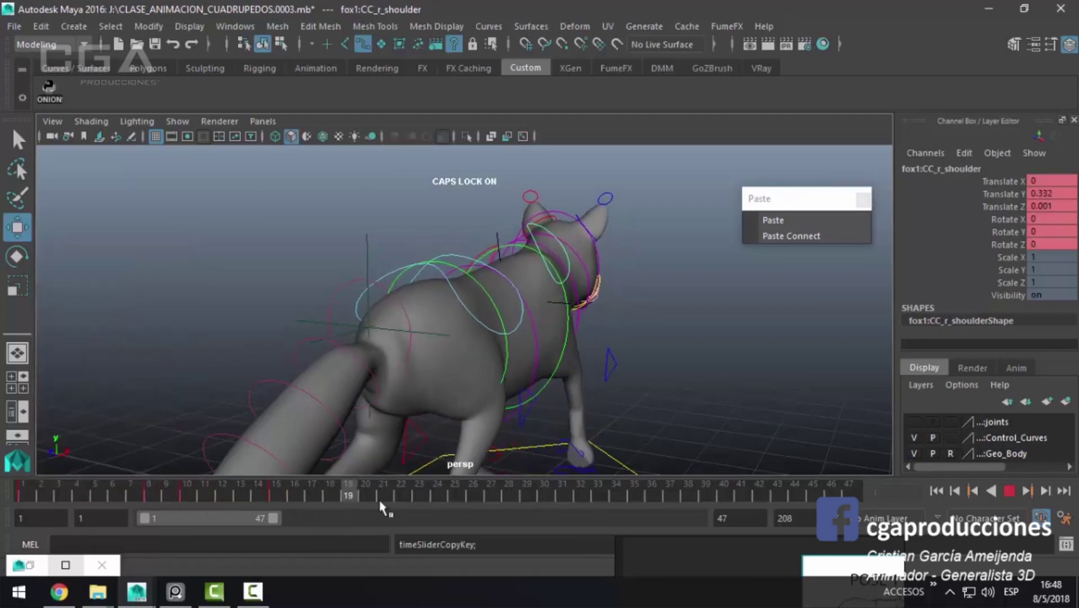
click(815, 227)
key(alt+v)
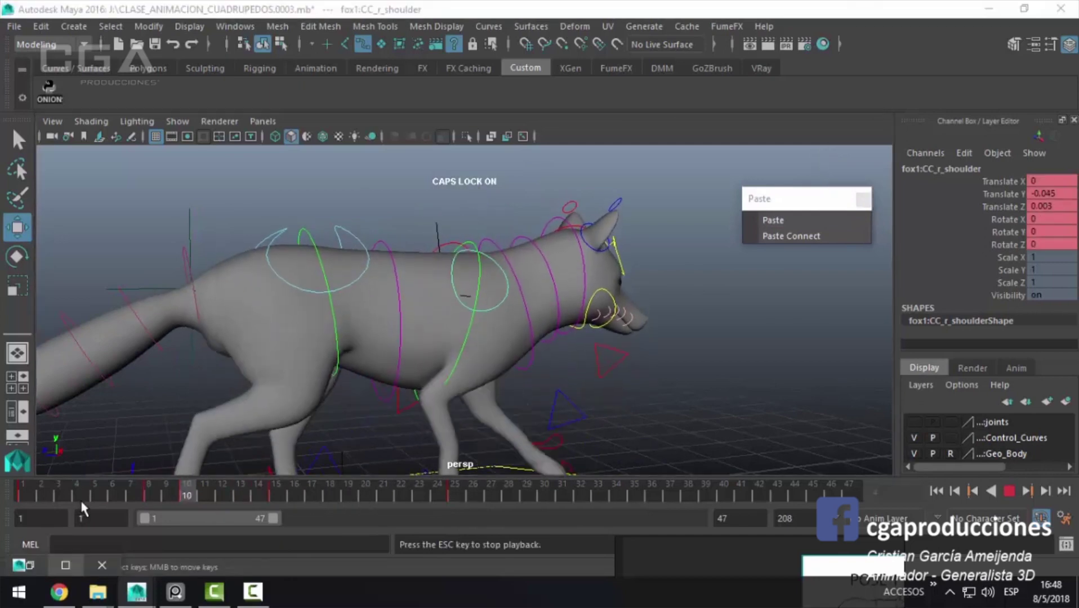
Step: Stop playback at the first frame, view the fox from the front, and clear the selection
mouse_move(156, 392)
alt+mouse_down()
mouse_move(294, 356)
mouse_move(506, 367)
mouse_move(554, 386)
mouse_move(439, 329)
alt+mouse_up()
key(alt+v)
key(alt+shift+v)
alt+right_drag(439, 330, 524, 279)
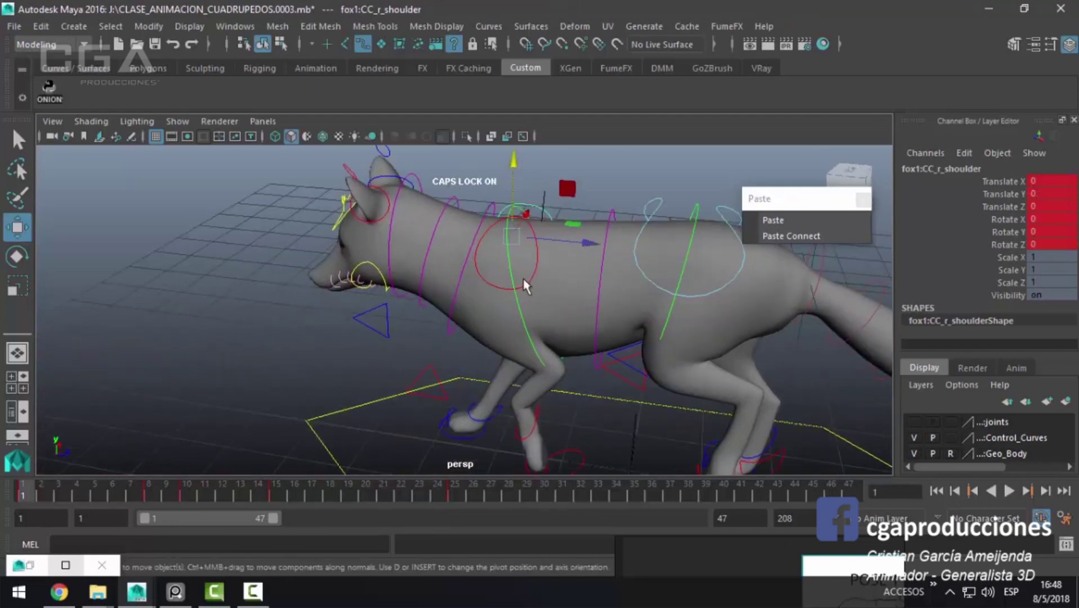
key(q)
click(504, 291)
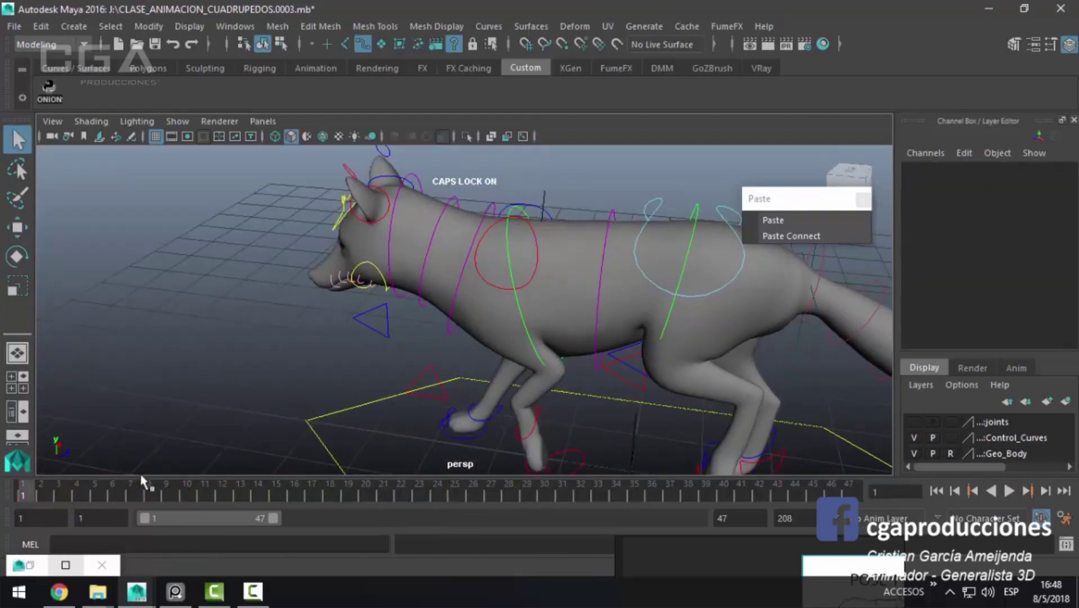
Step: Select CC_l_shoulder and delete its existing keys on frames 1–29
click(503, 289)
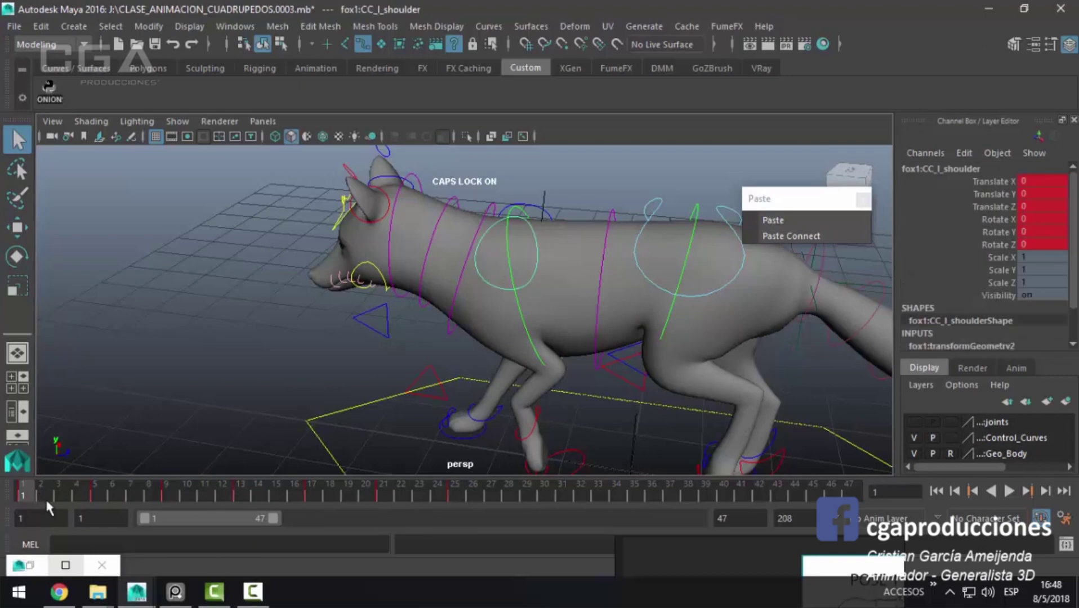
shift+drag(46, 499, 527, 494)
right_click(515, 495)
click(582, 311)
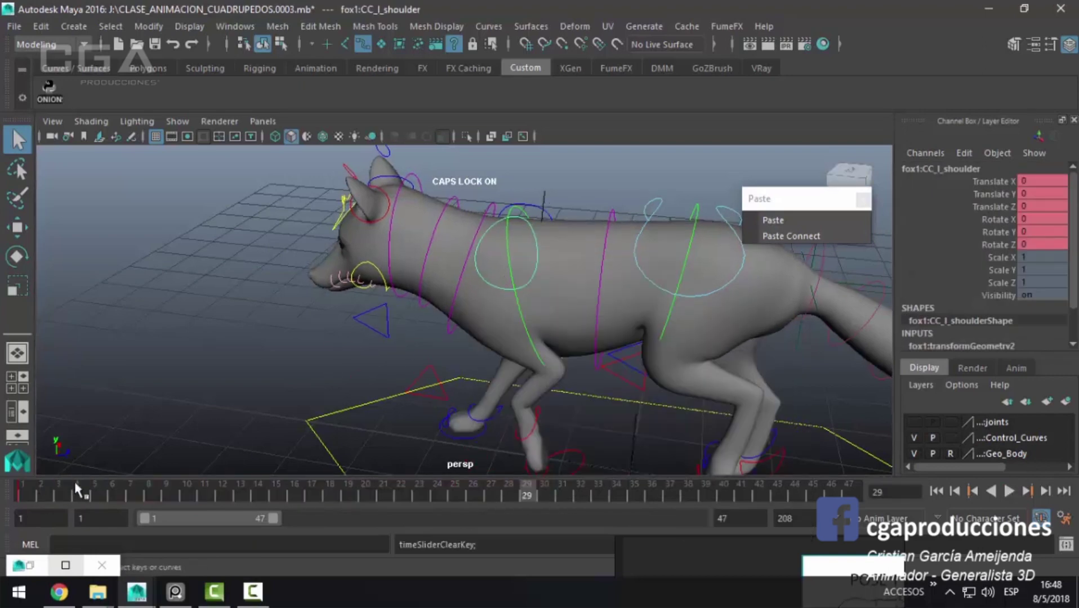
Step: Raise the left shoulder in Translate Y and key it at frame 1, then lower it later
key(alt+shift+v)
alt+drag(141, 442, 344, 320)
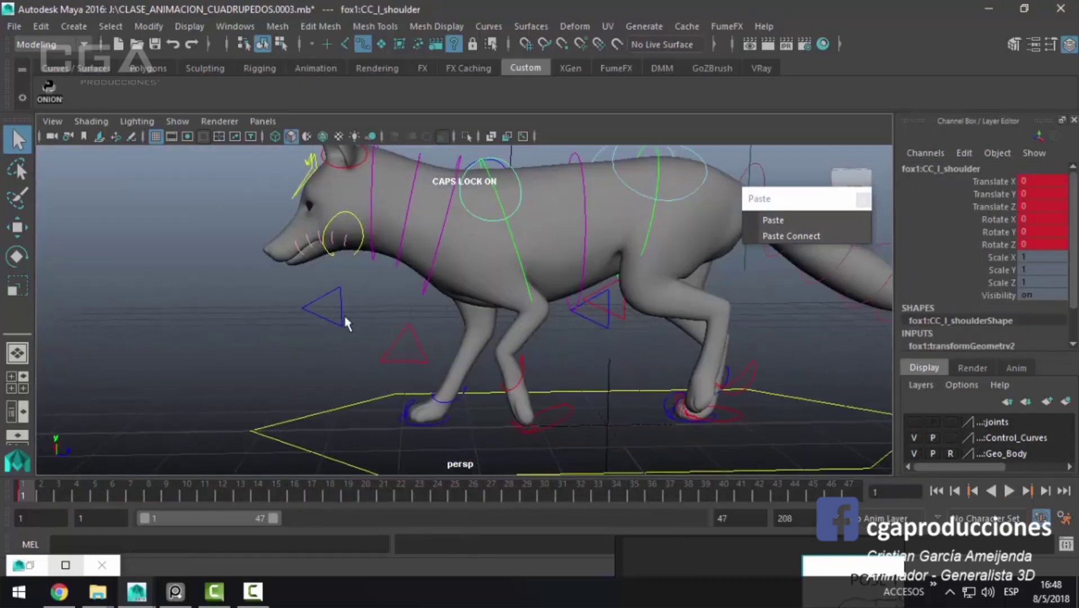
key(w)
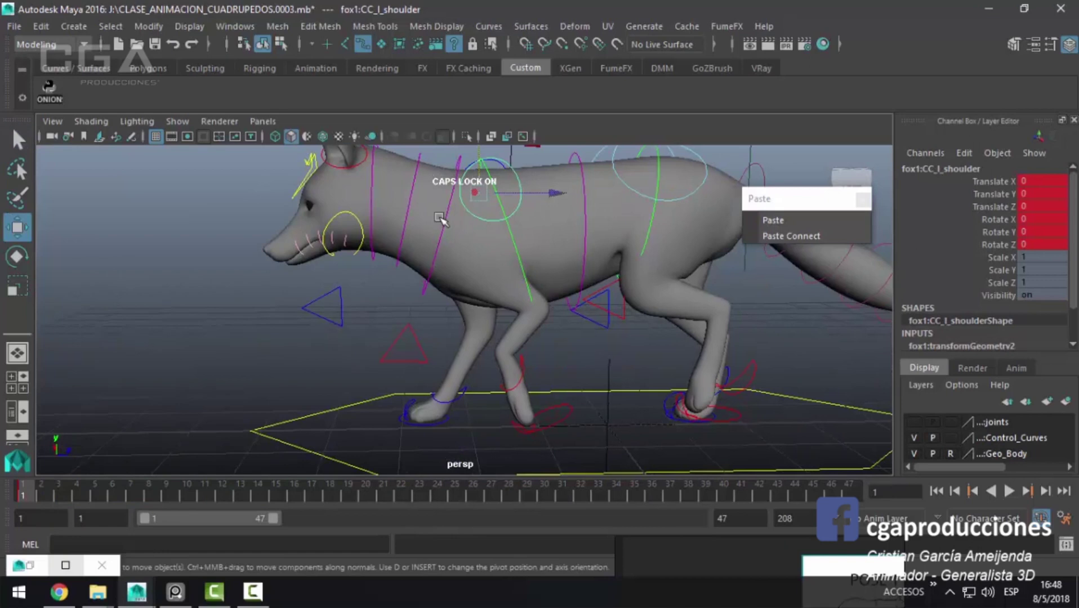
drag(475, 181, 473, 140)
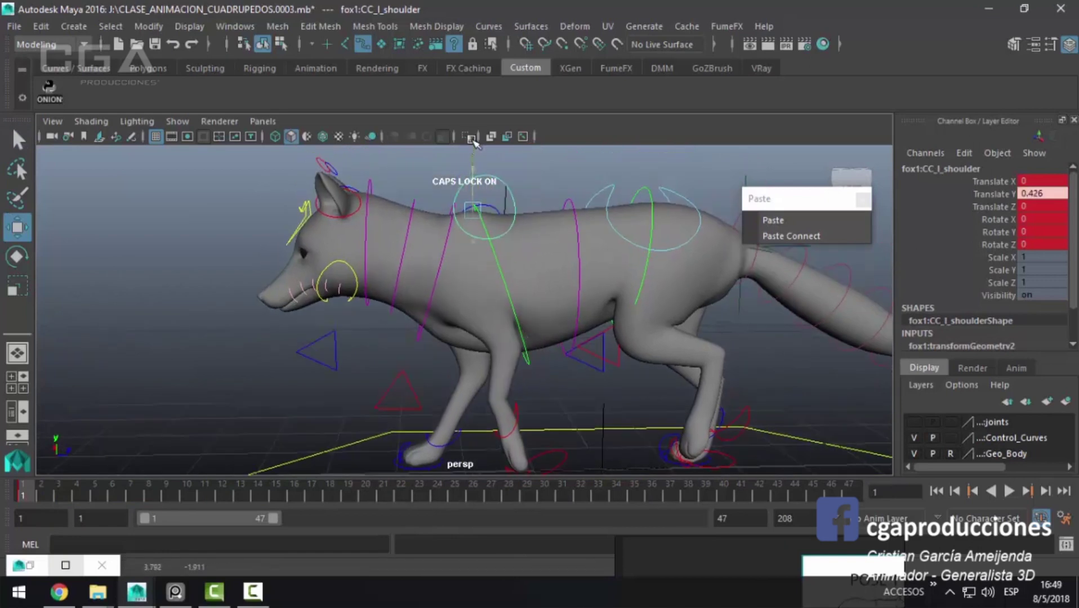
key(s)
drag(48, 499, 224, 497)
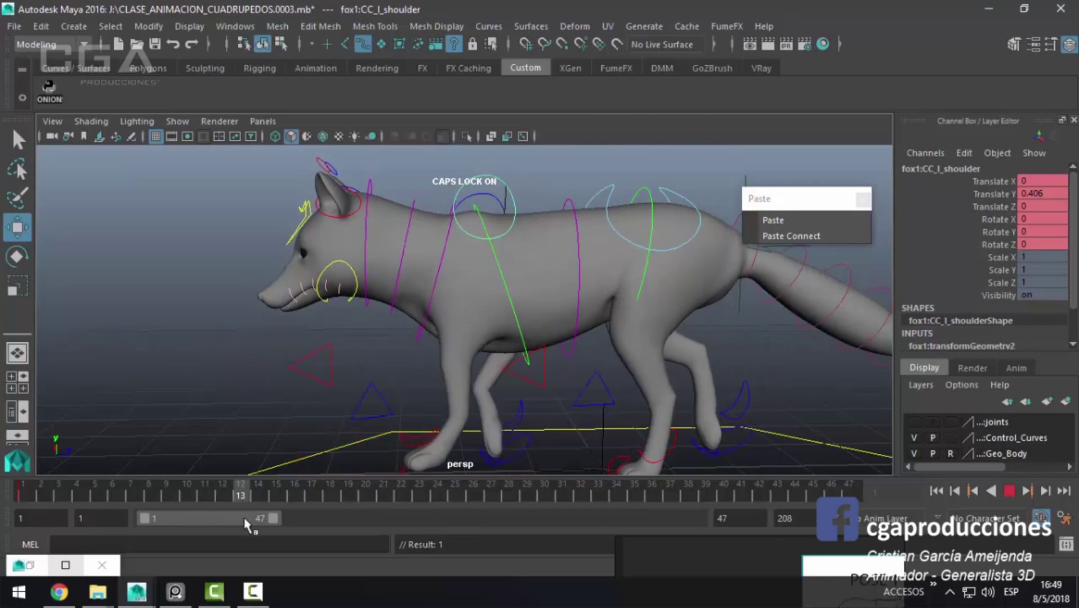
drag(473, 169, 472, 192)
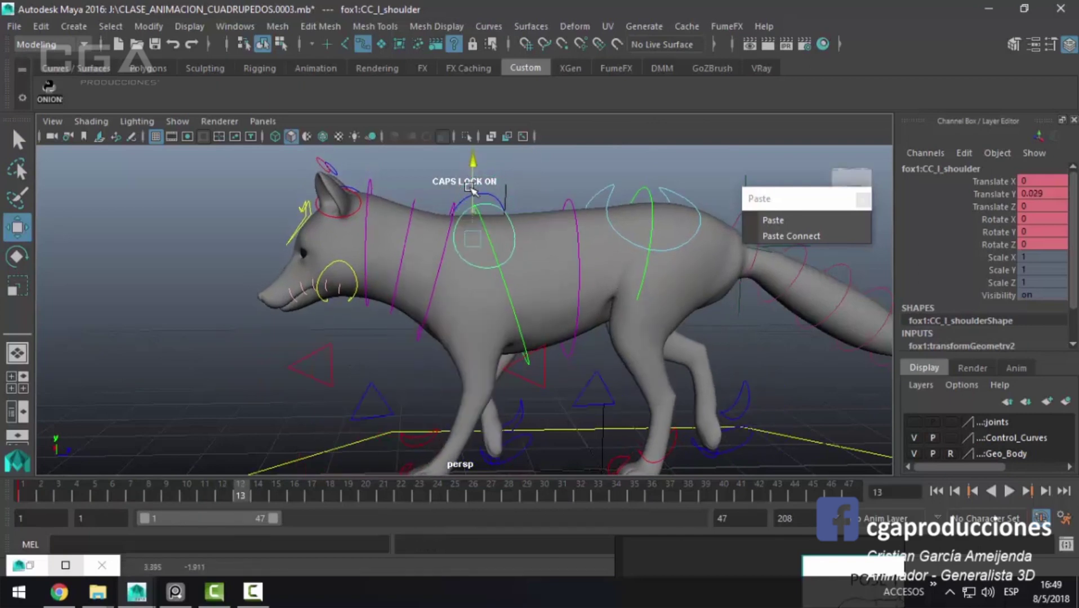
Step: Lower the left shoulder and key it at frame 7, then replay the walk
key(alt+v)
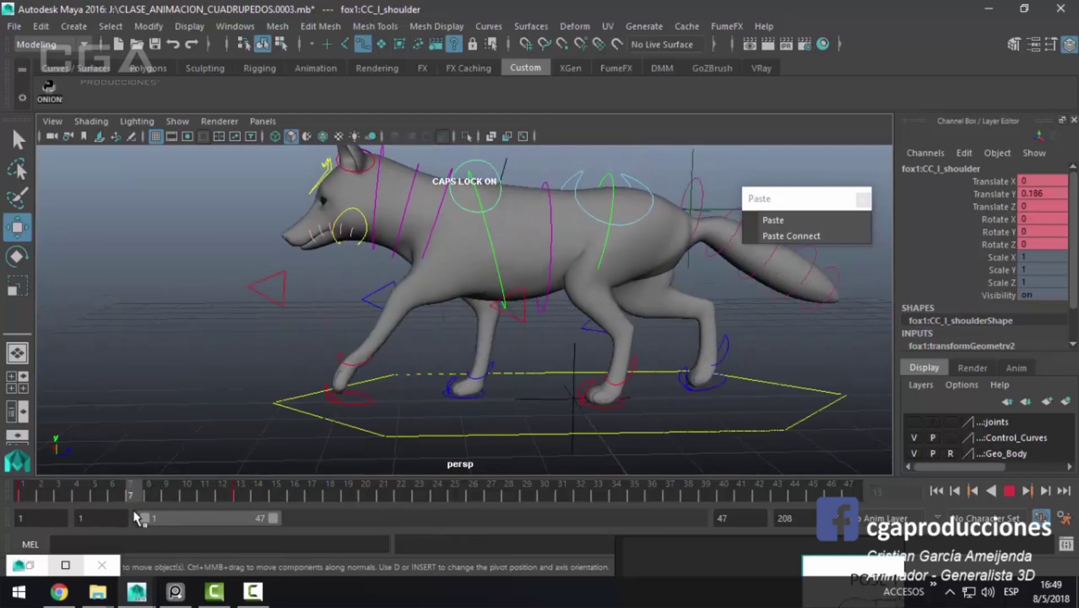
key(alt+v)
drag(458, 164, 457, 169)
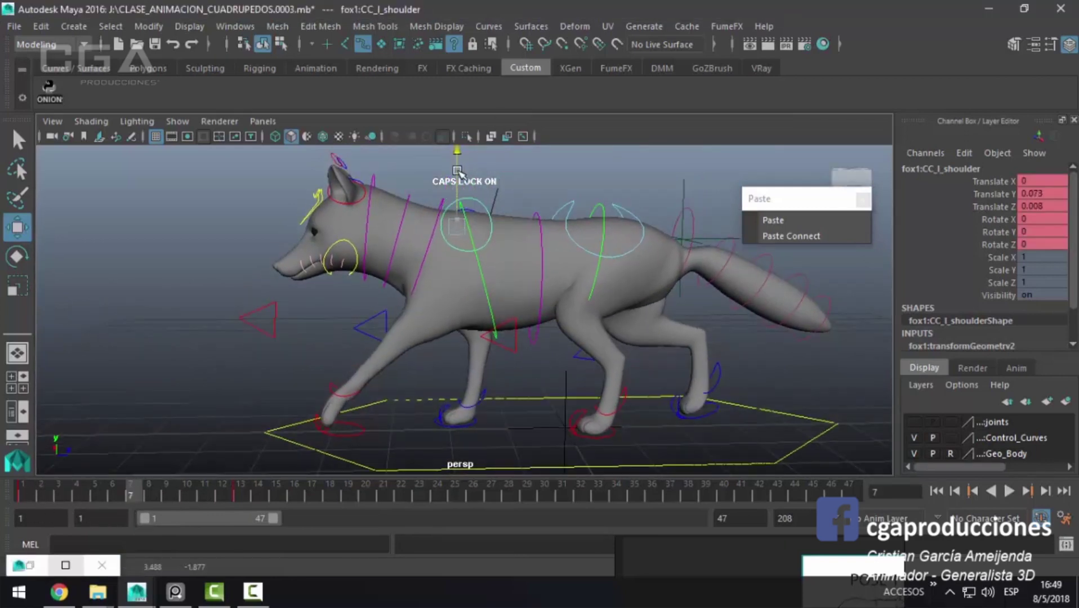
key(s)
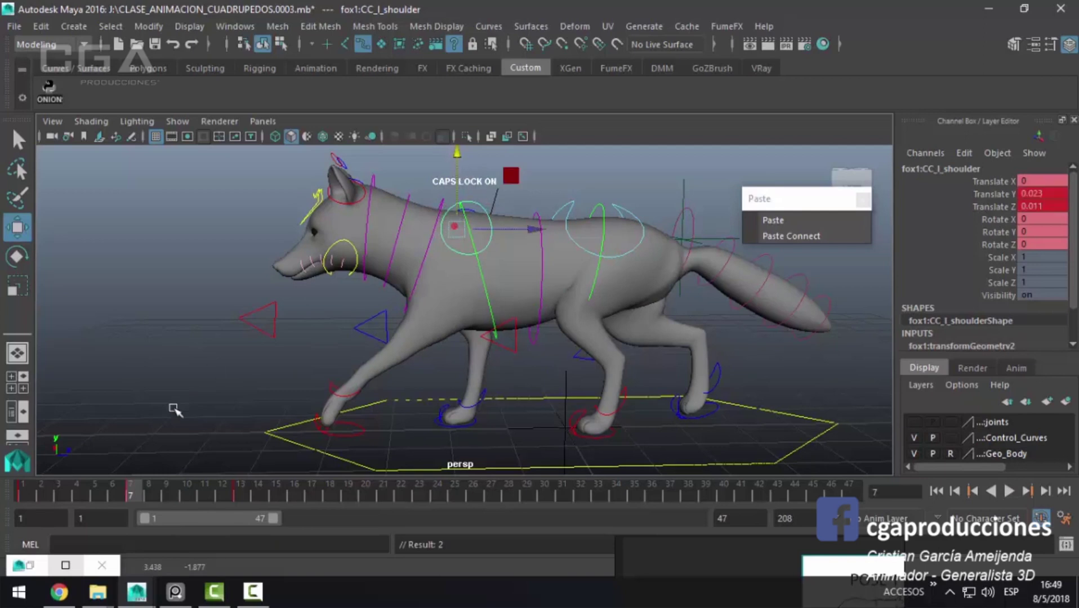
key(alt+v)
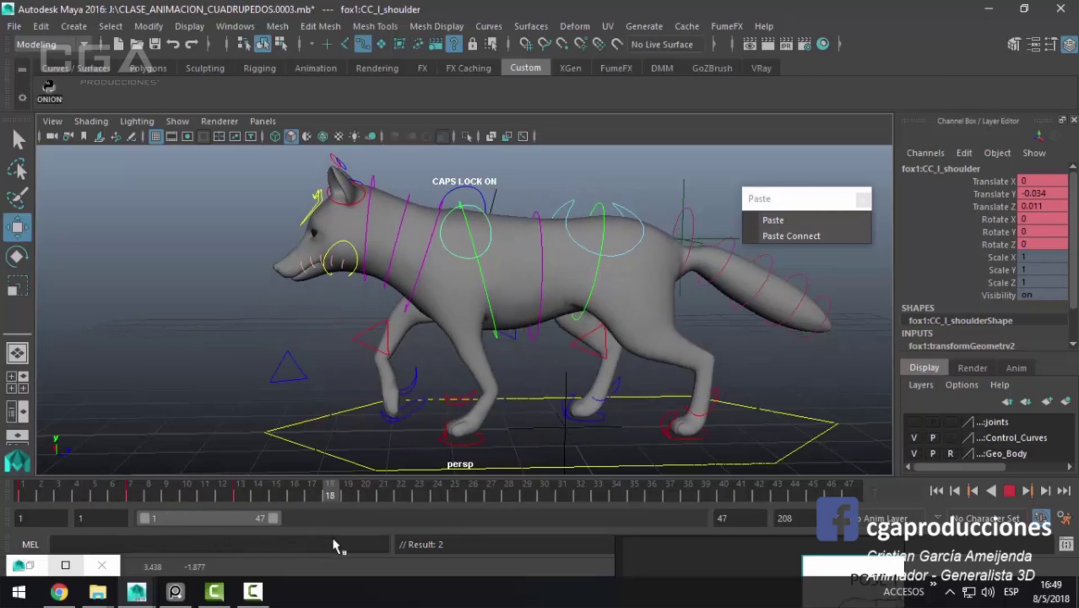
key(Escape)
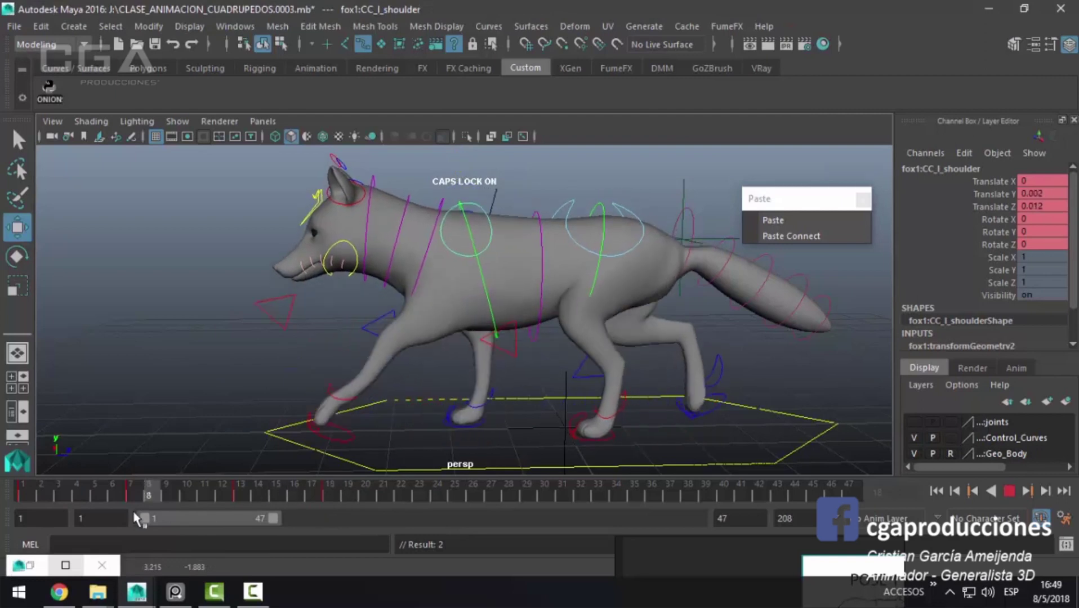
Step: Copy the left shoulder's frame 1 key and paste it onto frame 25
drag(331, 494, 21, 493)
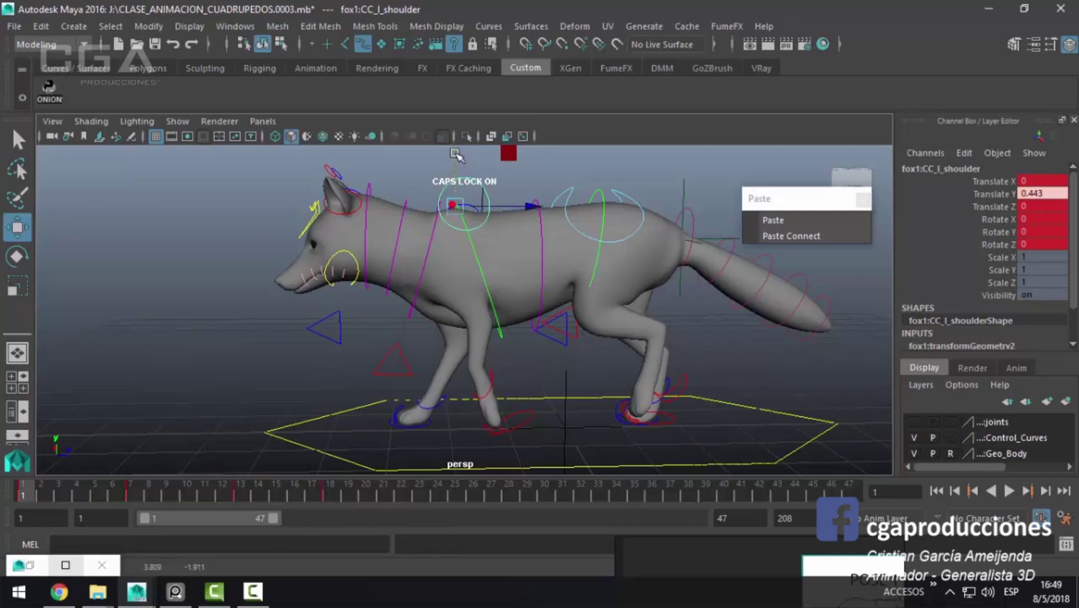
right_click(28, 495)
click(99, 279)
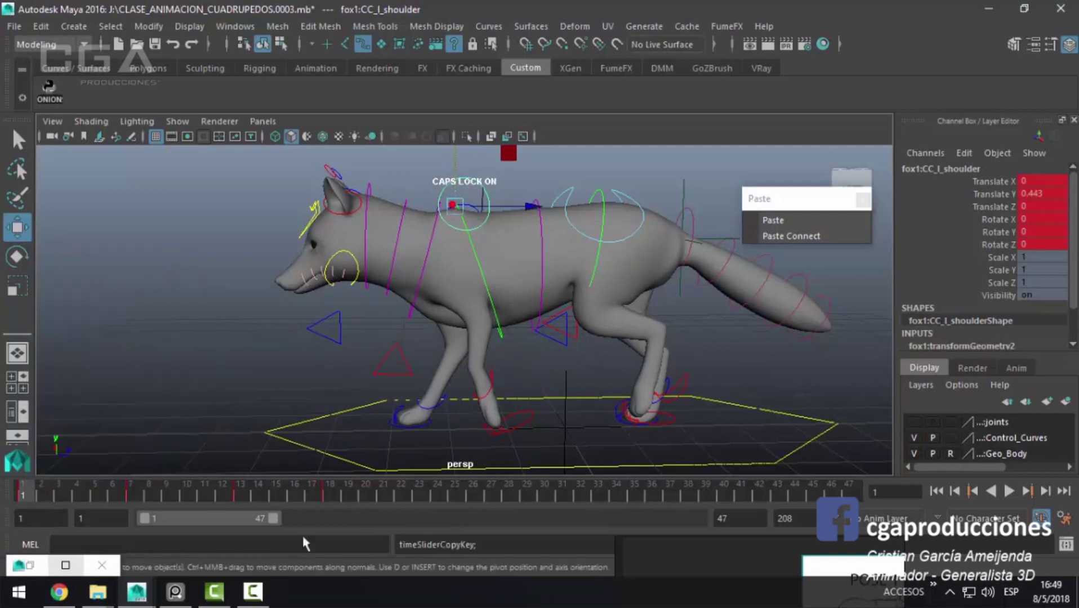
click(455, 496)
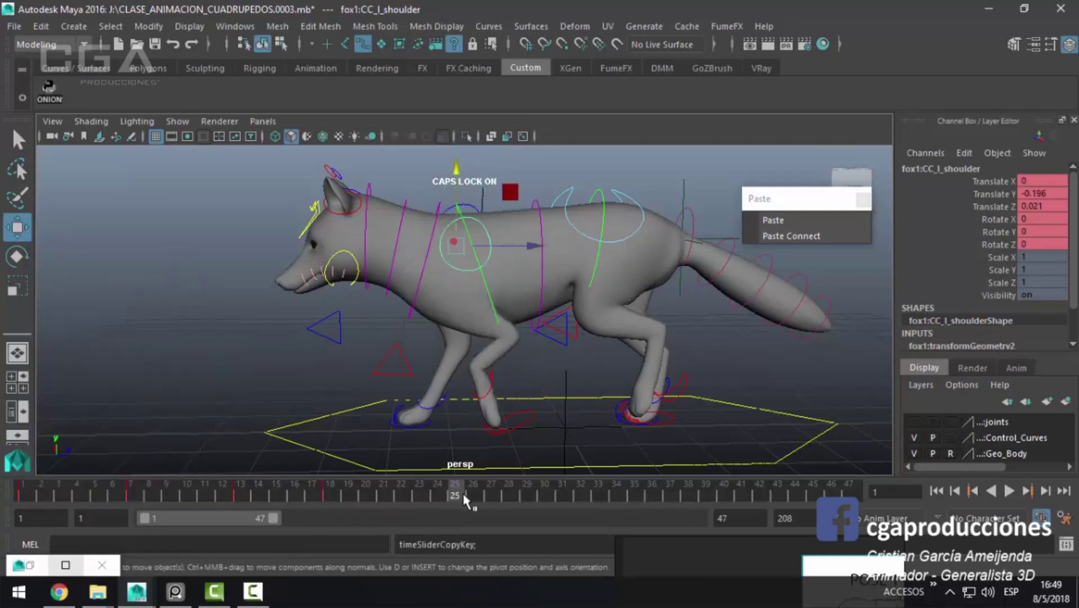
click(773, 220)
Step: Lower the left shoulder slightly at frame 25, paste that key onto frame 1, and replay
key(alt+v)
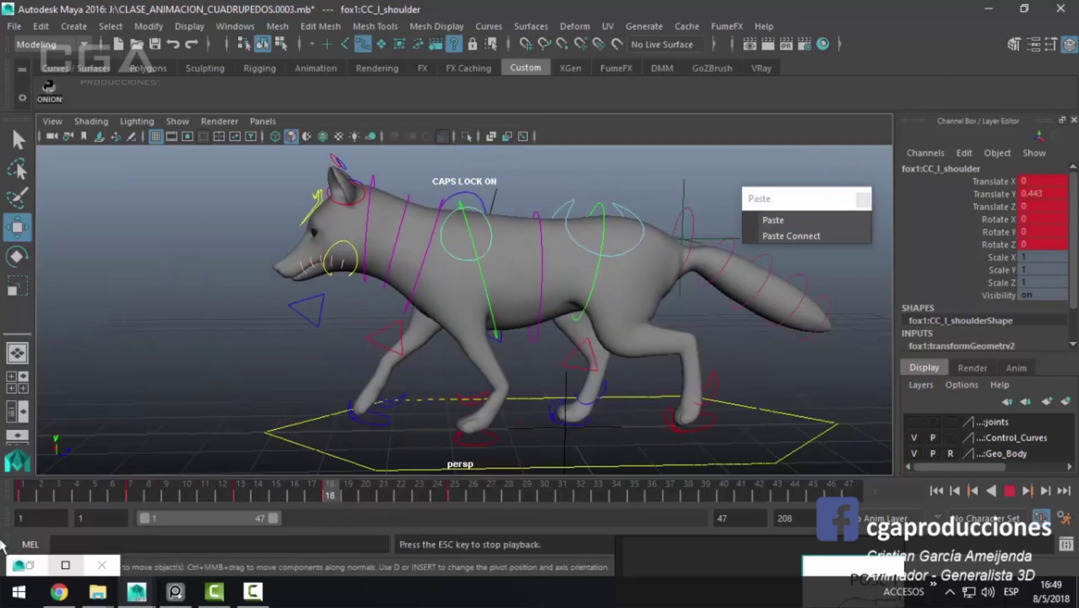
click(454, 494)
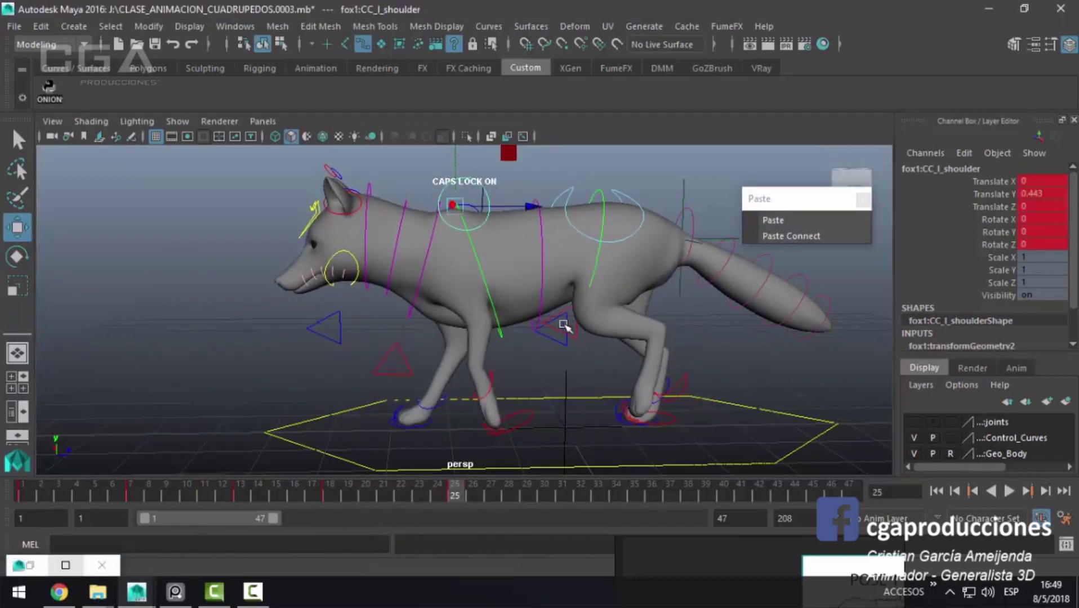
drag(445, 163, 445, 169)
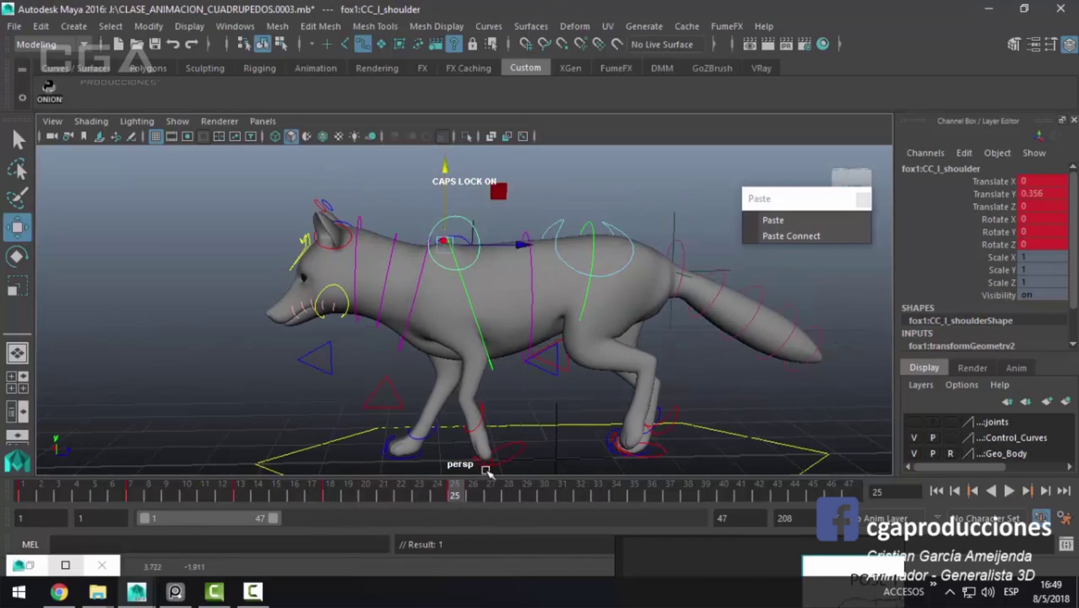
right_click(462, 488)
click(490, 272)
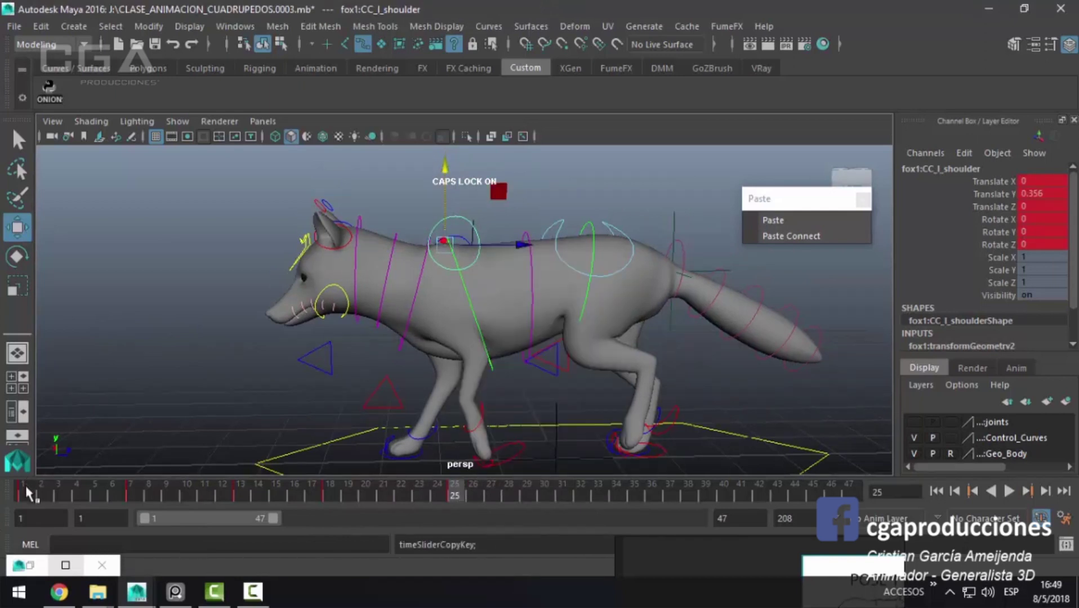
click(28, 494)
click(788, 220)
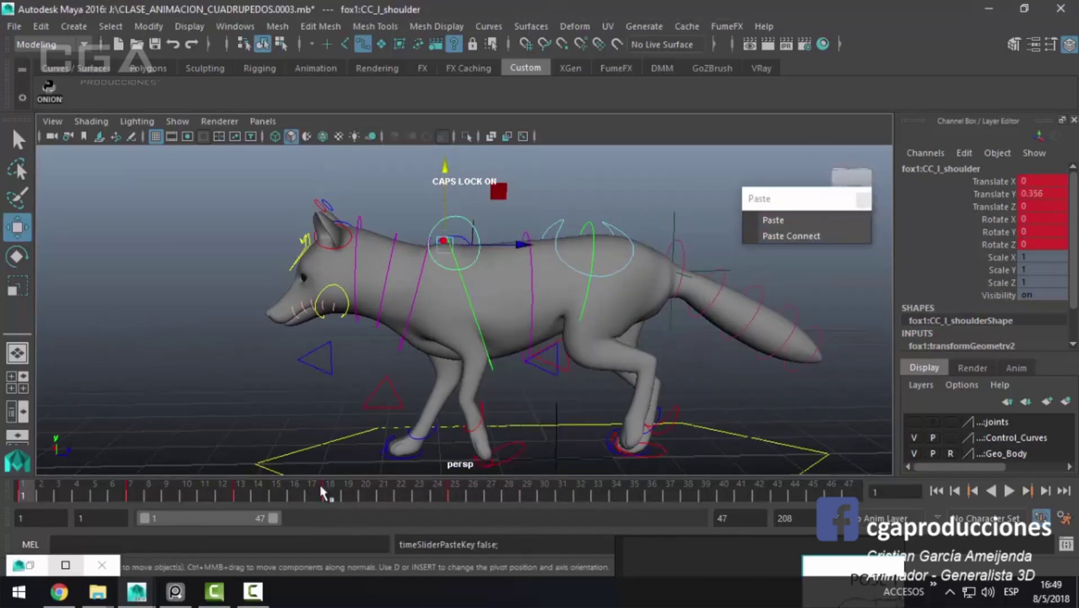
key(alt+v)
mouse_move(554, 411)
alt+mouse_down()
mouse_move(802, 415)
mouse_move(440, 386)
mouse_move(268, 386)
mouse_move(518, 352)
mouse_move(435, 400)
alt+mouse_up()
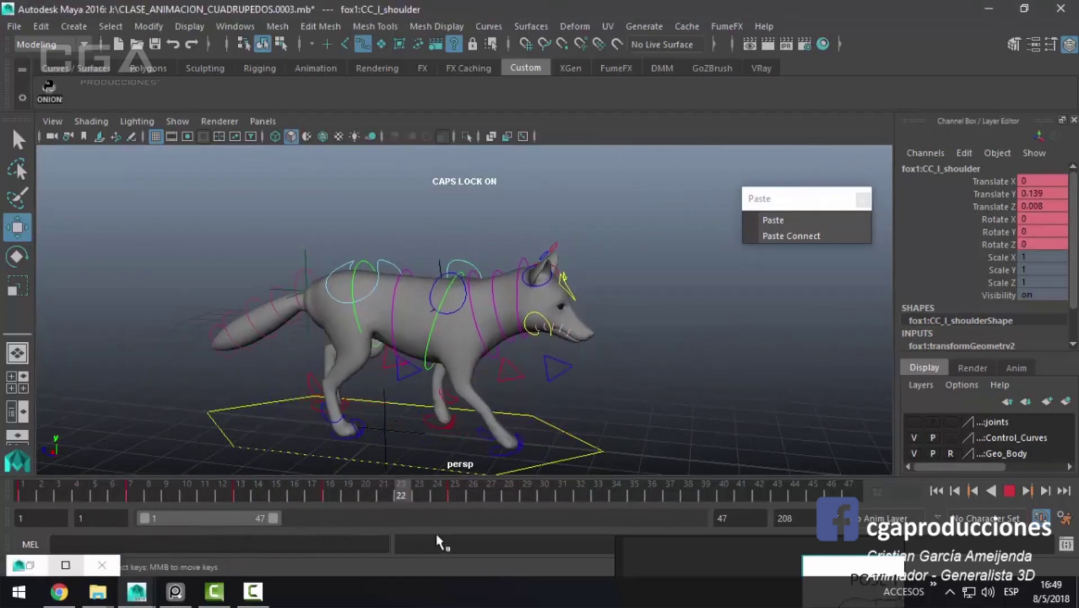
key(Escape)
key(alt+shift+v)
alt+drag(428, 394, 327, 397)
key(alt+v)
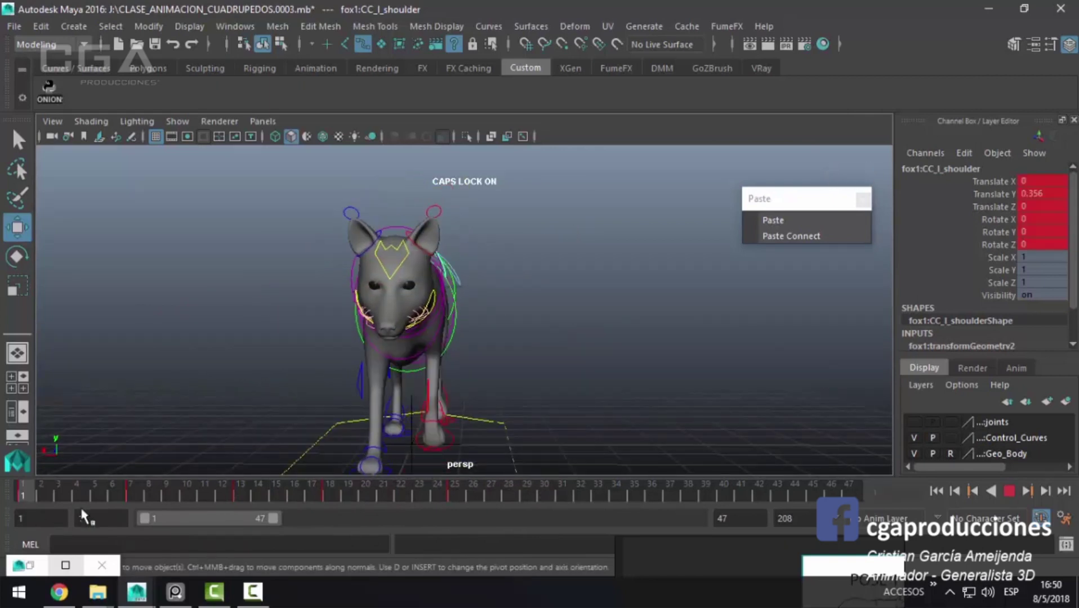
key(Escape)
key(alt+shift+v)
alt+drag(164, 419, 458, 361)
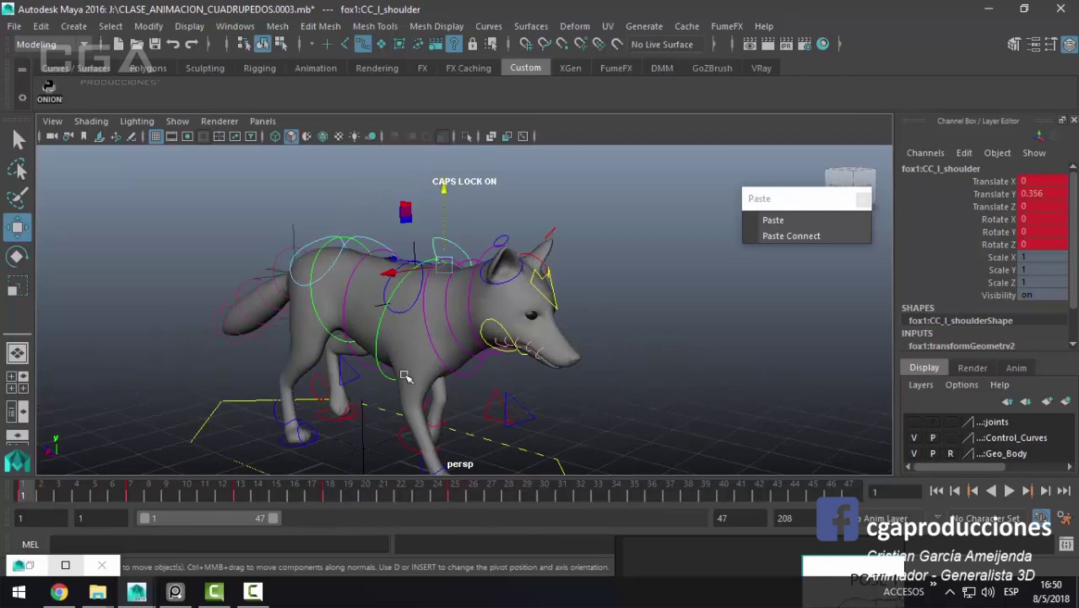
mouse_move(163, 451)
alt+mouse_down()
mouse_move(453, 397)
mouse_move(484, 338)
mouse_move(542, 385)
alt+mouse_up()
click(487, 317)
key(ctrl+z)
key(q)
mouse_move(506, 362)
alt+right_down()
mouse_move(528, 369)
mouse_move(315, 404)
mouse_move(422, 391)
alt+right_up()
drag(86, 487, 429, 483)
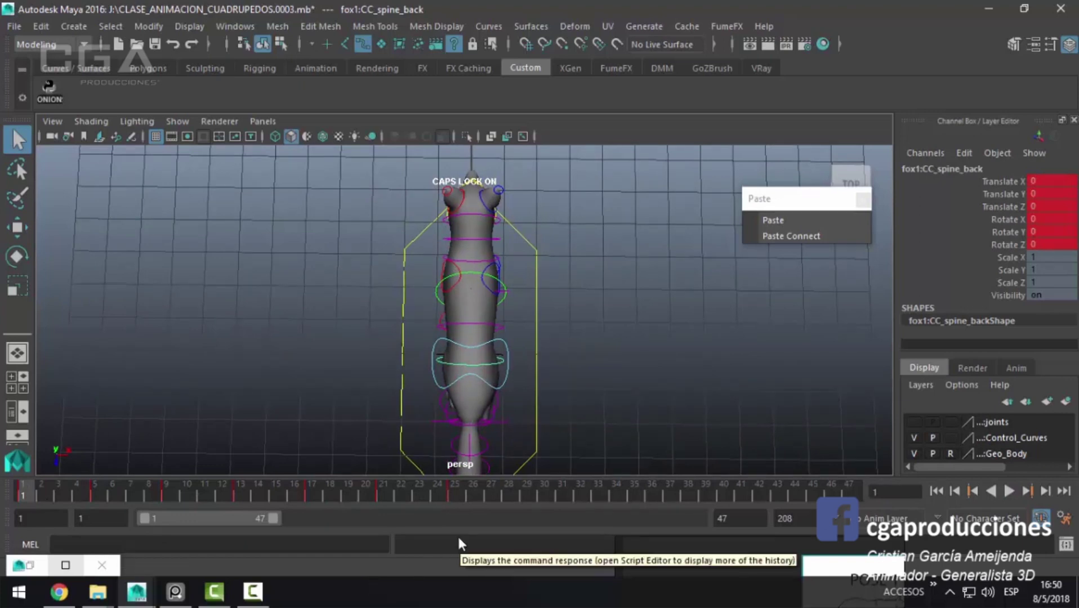
alt+drag(499, 377, 388, 325)
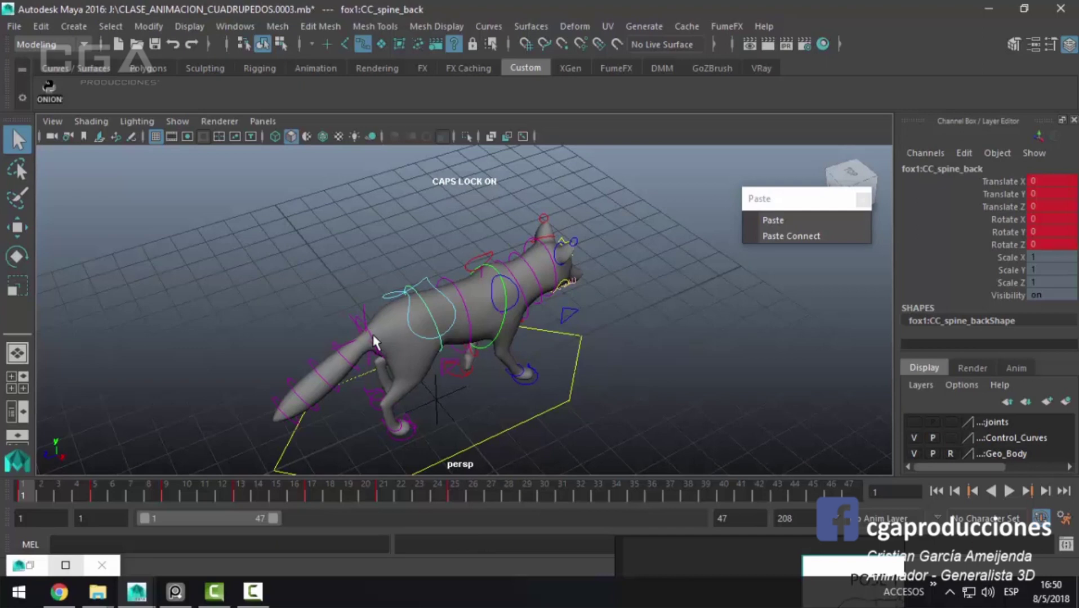
alt+drag(375, 341, 367, 291)
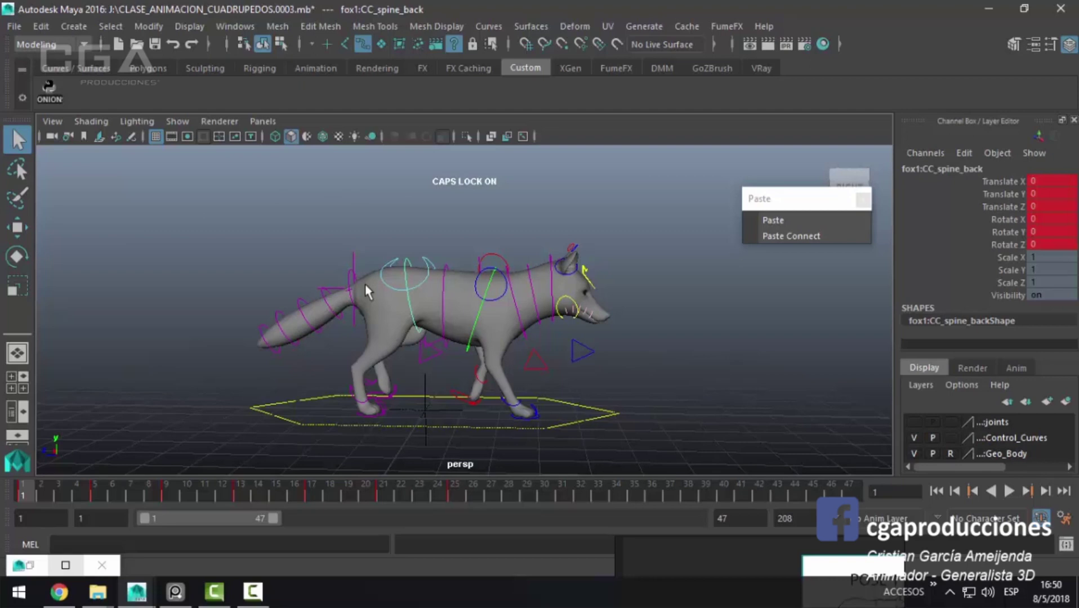
mouse_move(365, 284)
alt+mouse_down()
mouse_move(511, 373)
mouse_move(493, 226)
alt+mouse_up()
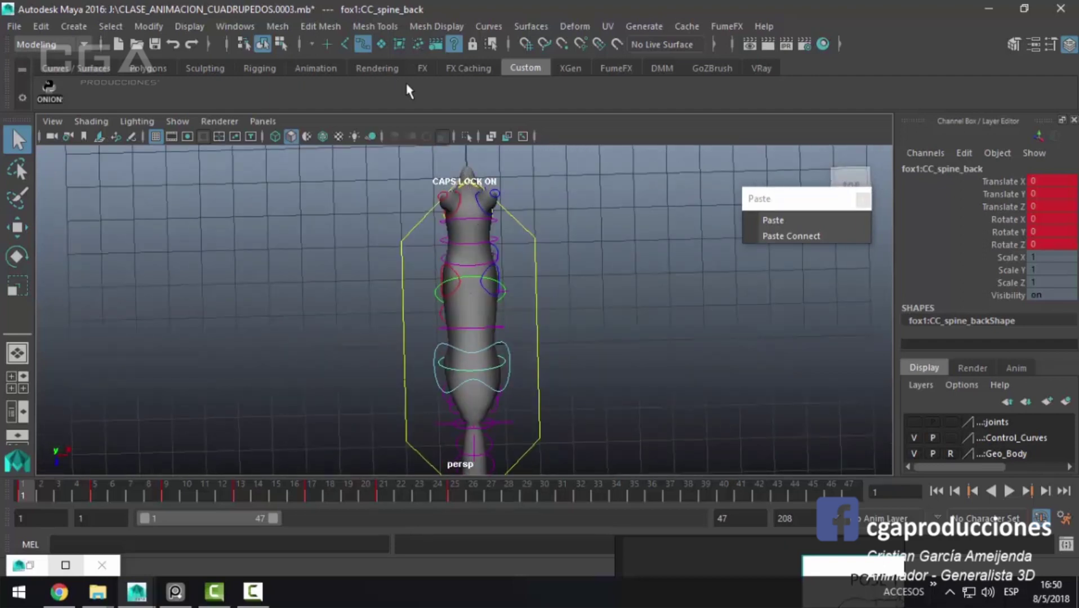
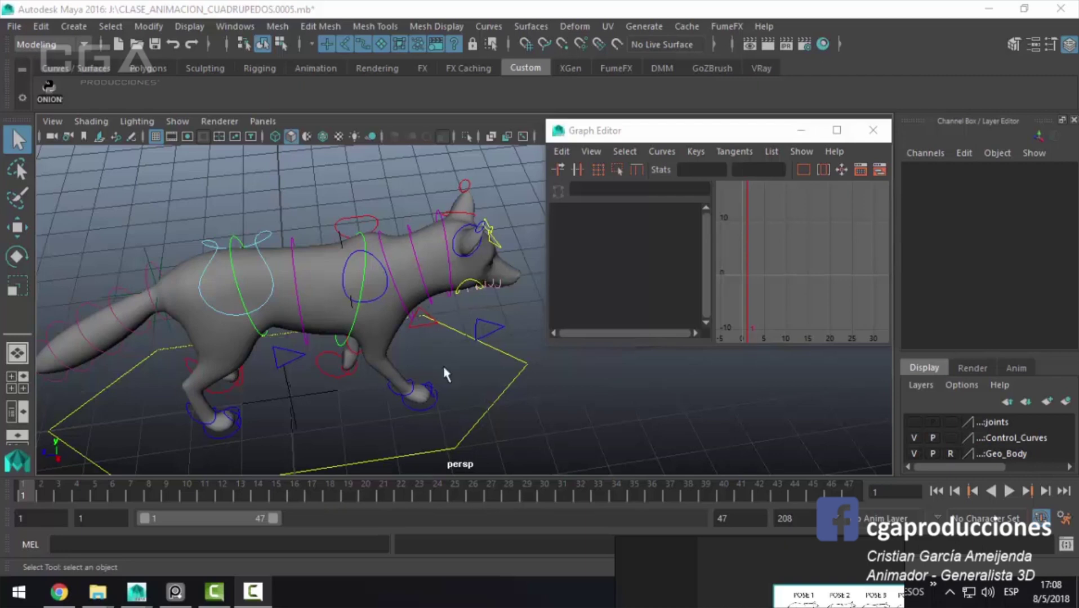
Step: Select the front spine control (CC_spine_front) and switch to the four-view layout
alt+middle_drag(444, 368, 368, 350)
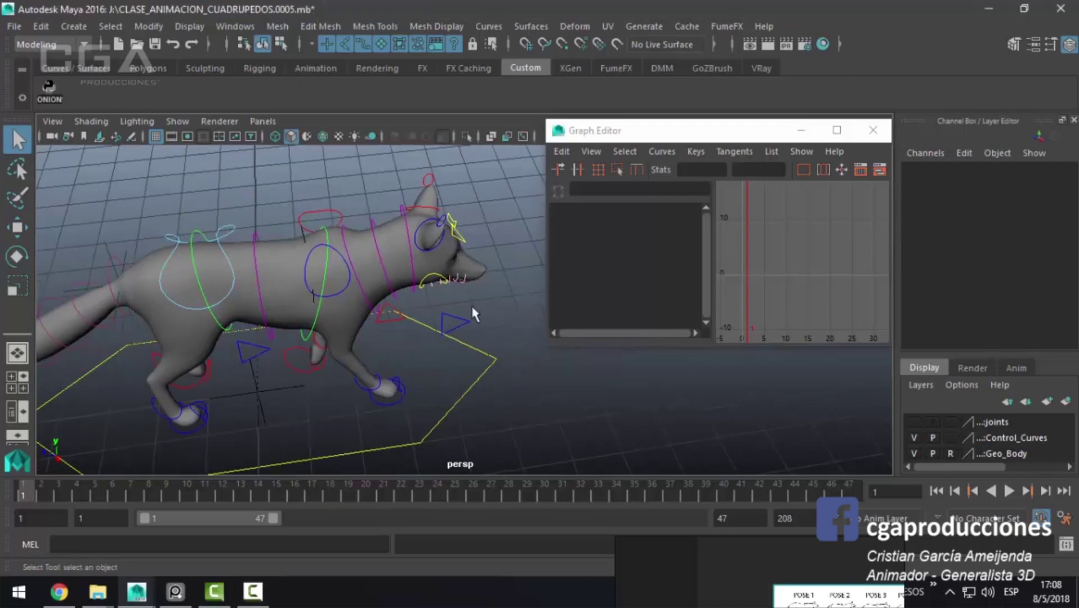
click(331, 245)
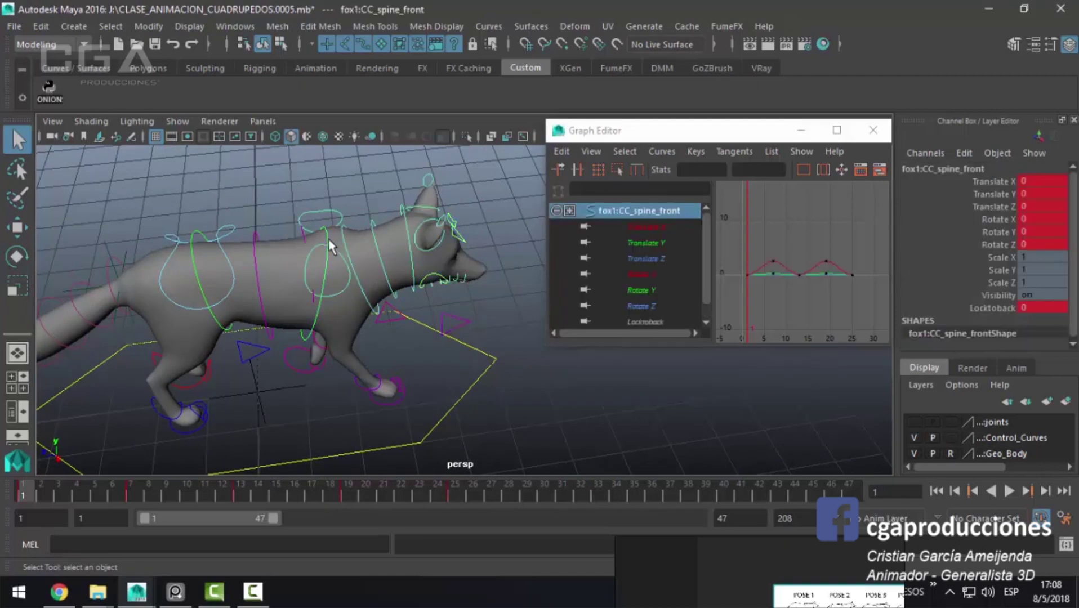
click(197, 248)
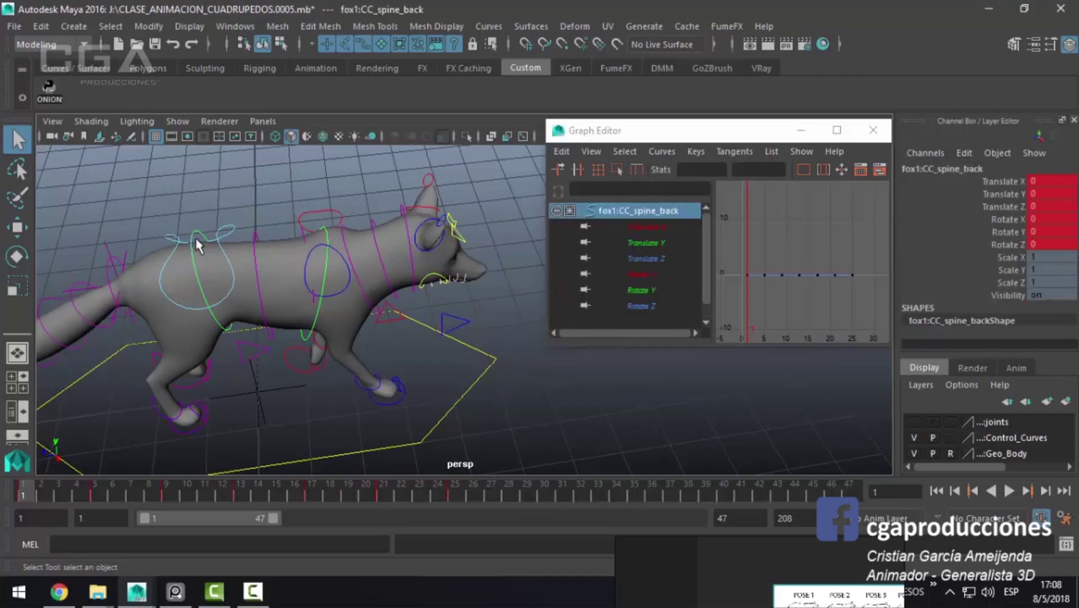
click(327, 245)
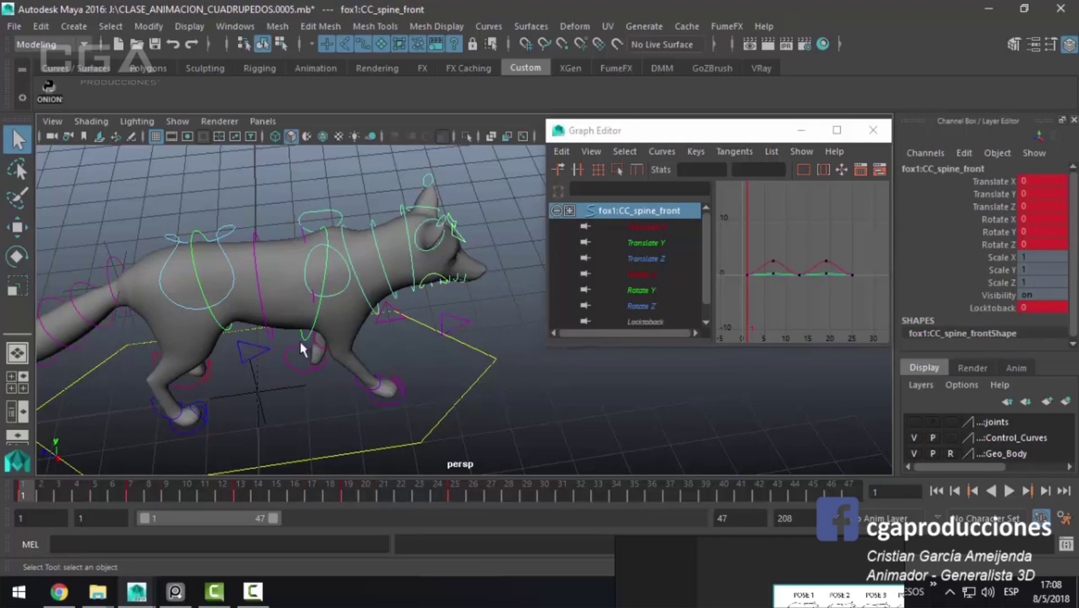
key(space)
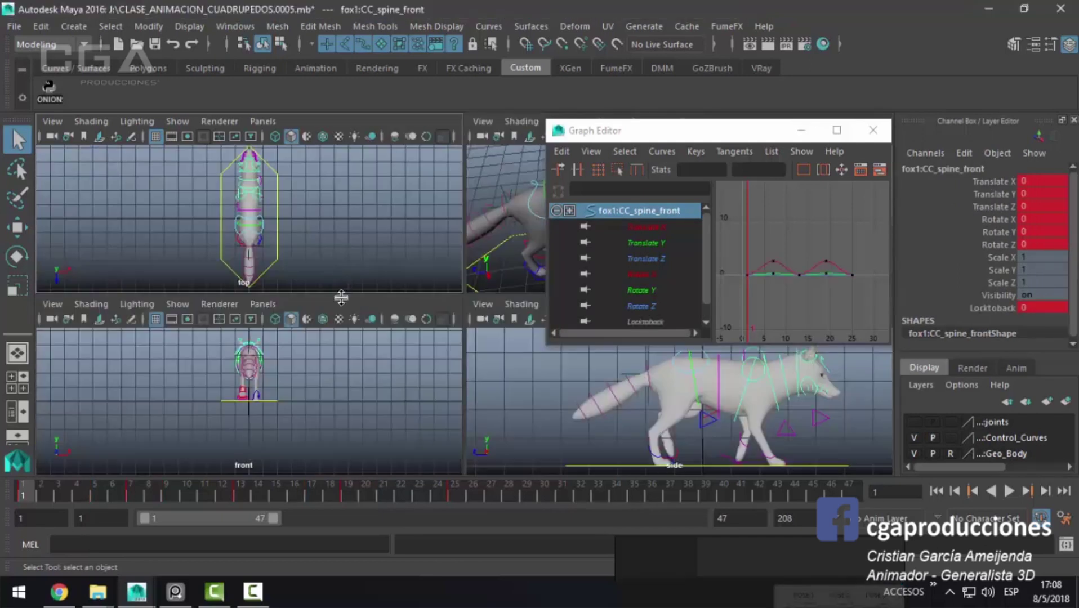
Step: Enlarge the top and perspective views and frame the fox in both
drag(344, 297, 345, 428)
scroll(229, 344, up, 2)
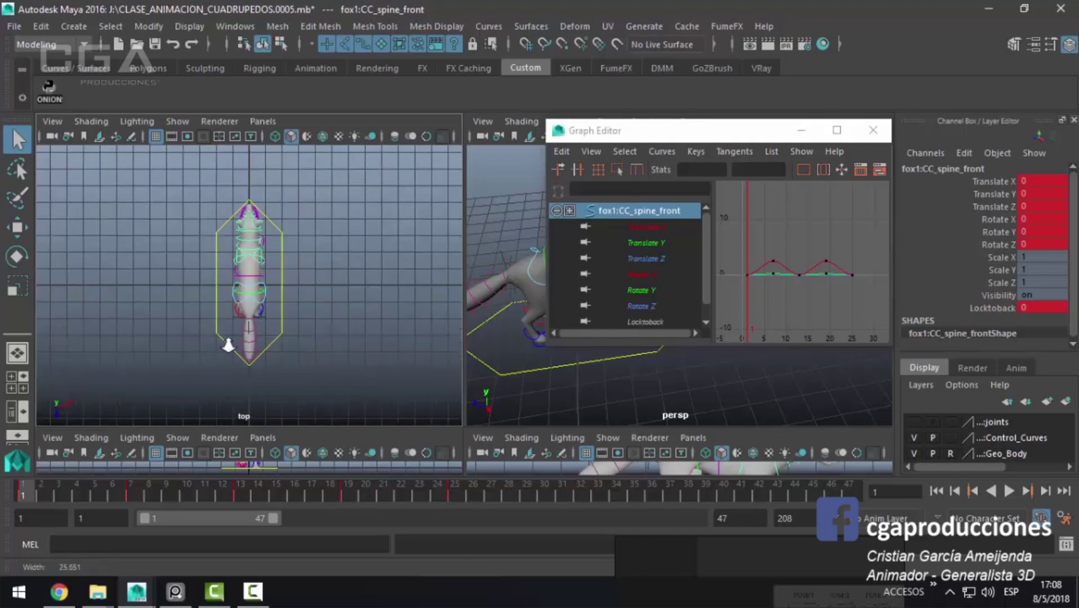
scroll(338, 349, up, 3)
alt+middle_drag(507, 398, 458, 344)
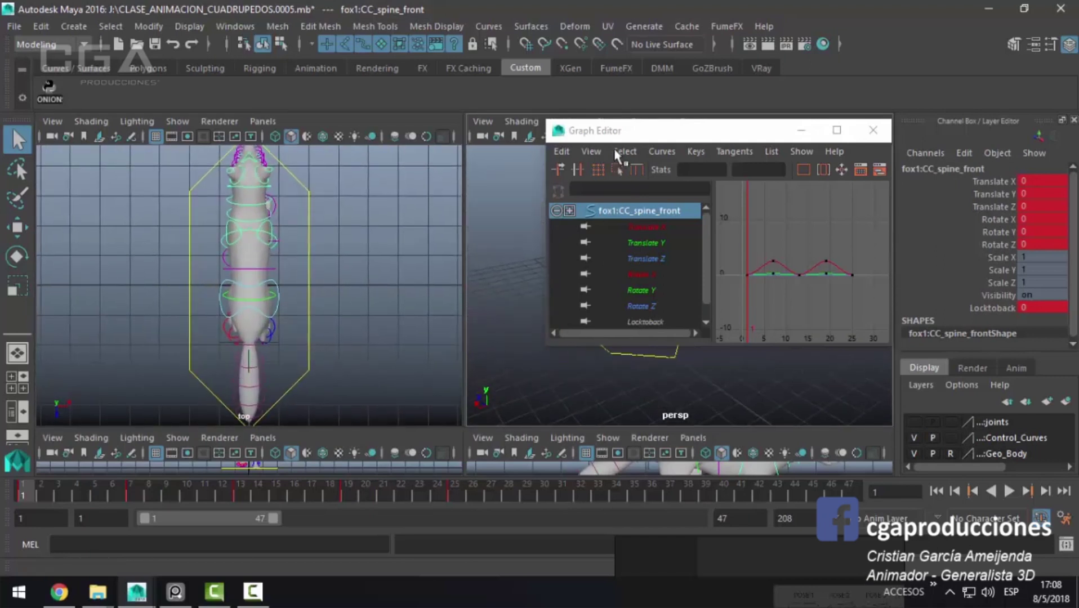
drag(621, 131, 802, 284)
alt+right_drag(584, 228, 630, 289)
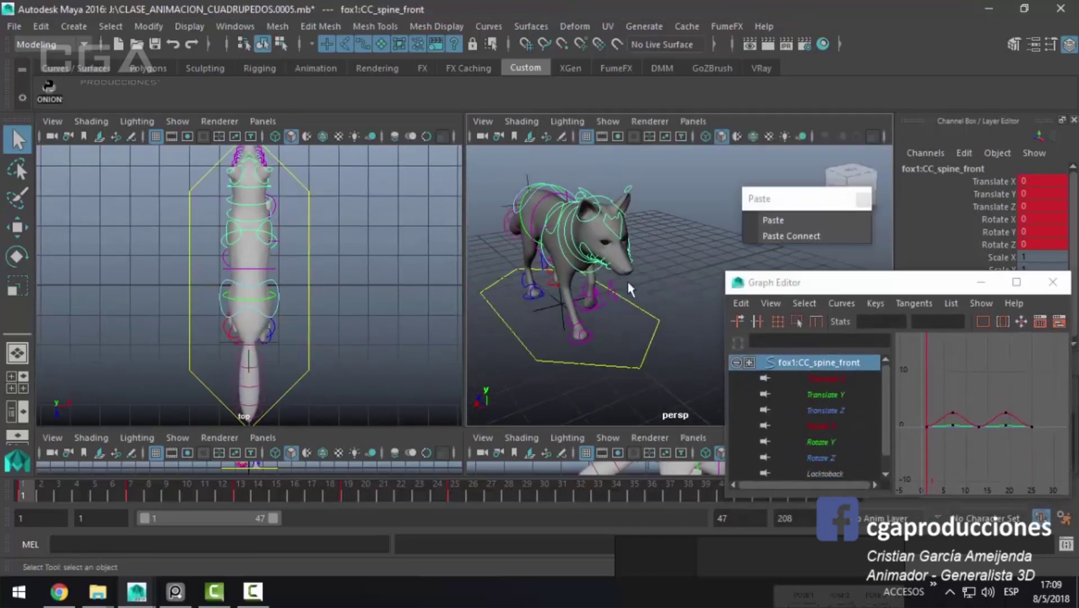
alt+right_drag(527, 294, 530, 238)
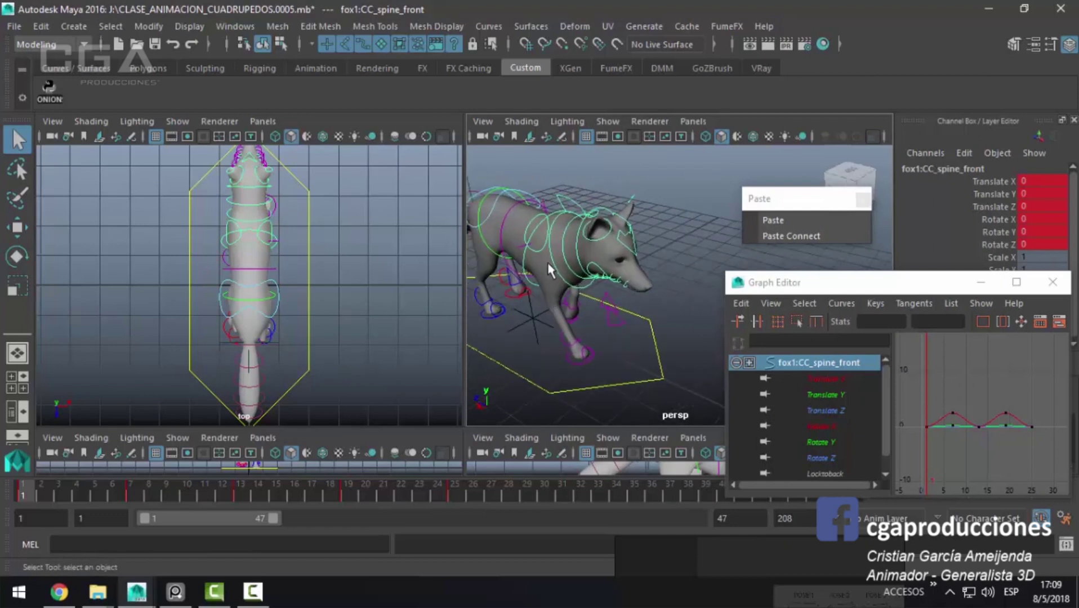
alt+right_drag(316, 250, 299, 214)
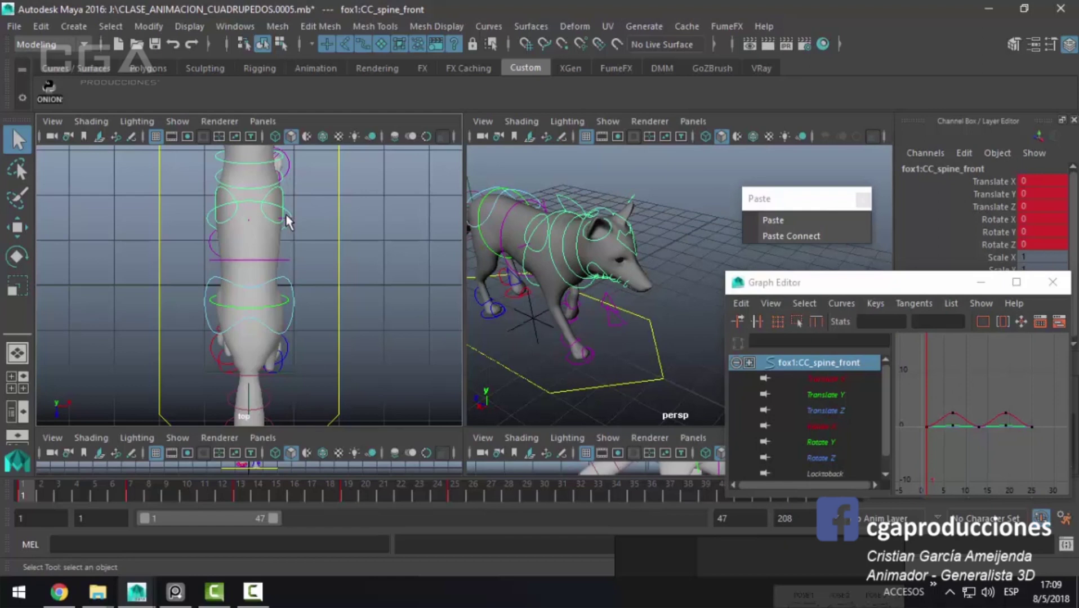
Step: Try moving and rotating the front spine control, then undo both changes
key(w)
mouse_move(302, 219)
mouse_down()
mouse_move(312, 231)
mouse_move(349, 234)
mouse_move(340, 237)
mouse_move(320, 234)
mouse_move(352, 221)
mouse_move(360, 269)
mouse_up()
key(ctrl+z)
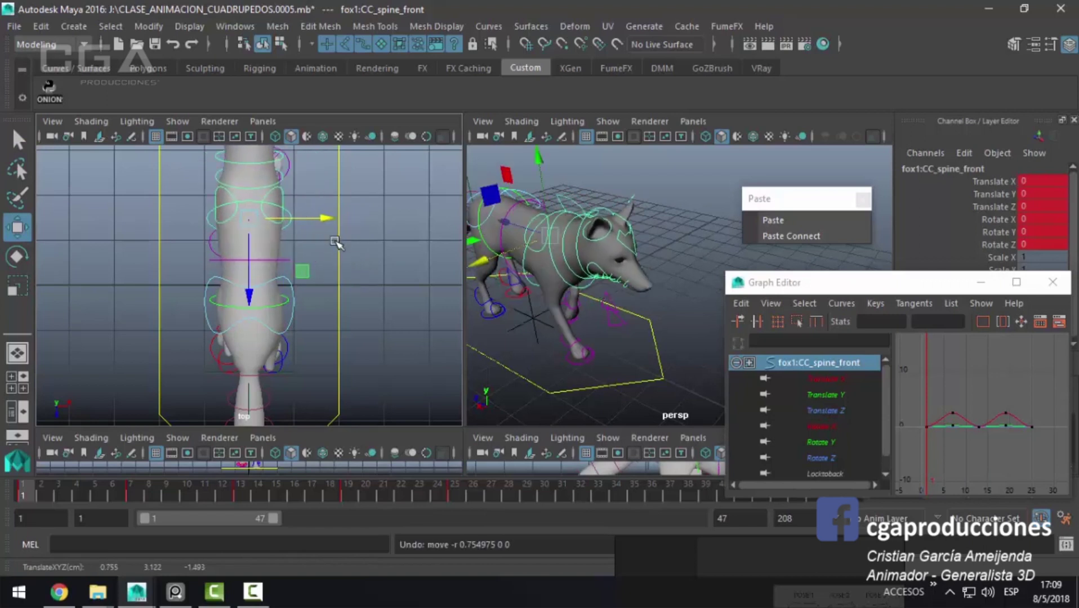
key(e)
drag(329, 207, 335, 256)
key(ctrl+z)
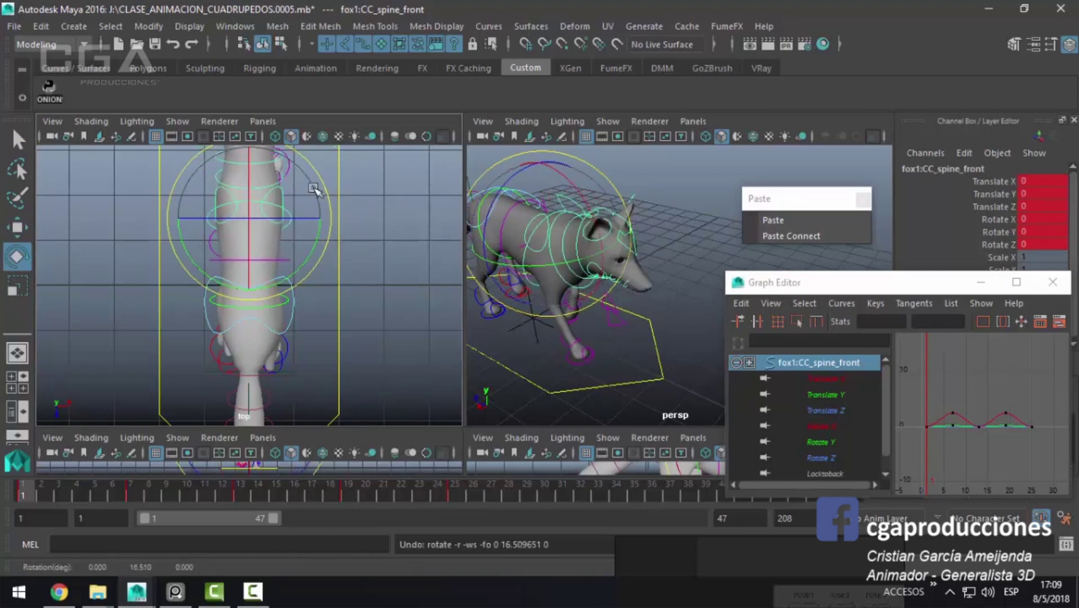
Step: Delete the front spine's Translate X and Rotate Y keys across frames 1–35
right_click(35, 501)
mouse_move(87, 408)
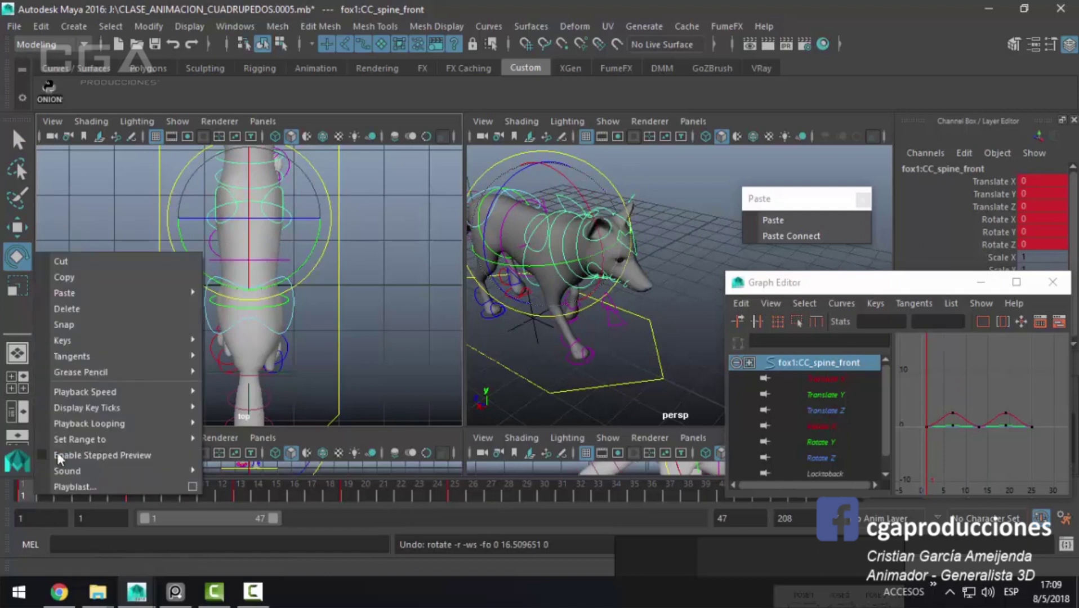
click(293, 437)
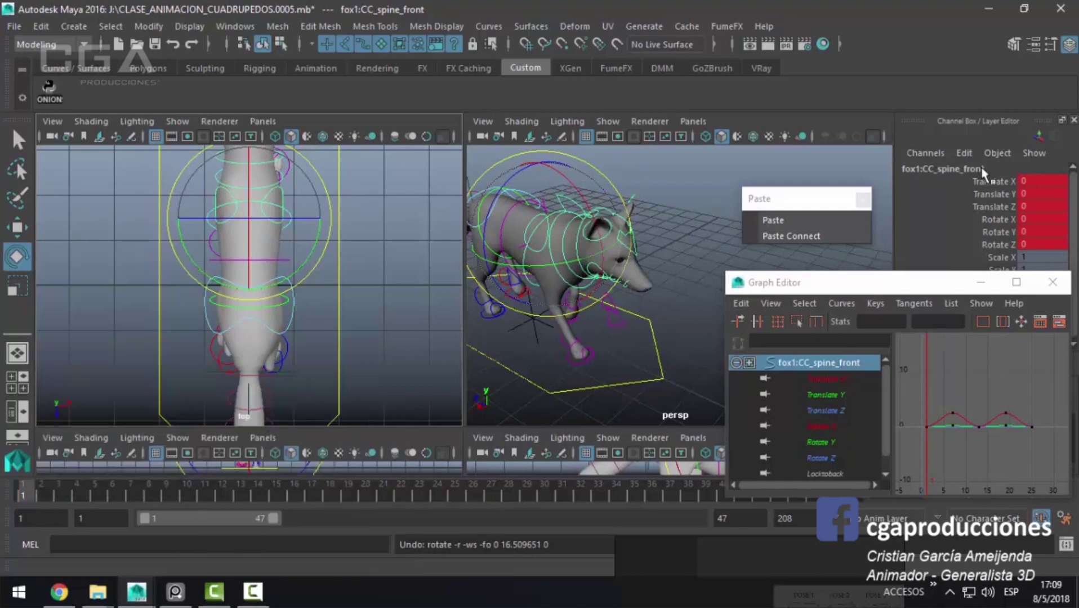
click(994, 182)
ctrl+click(1003, 232)
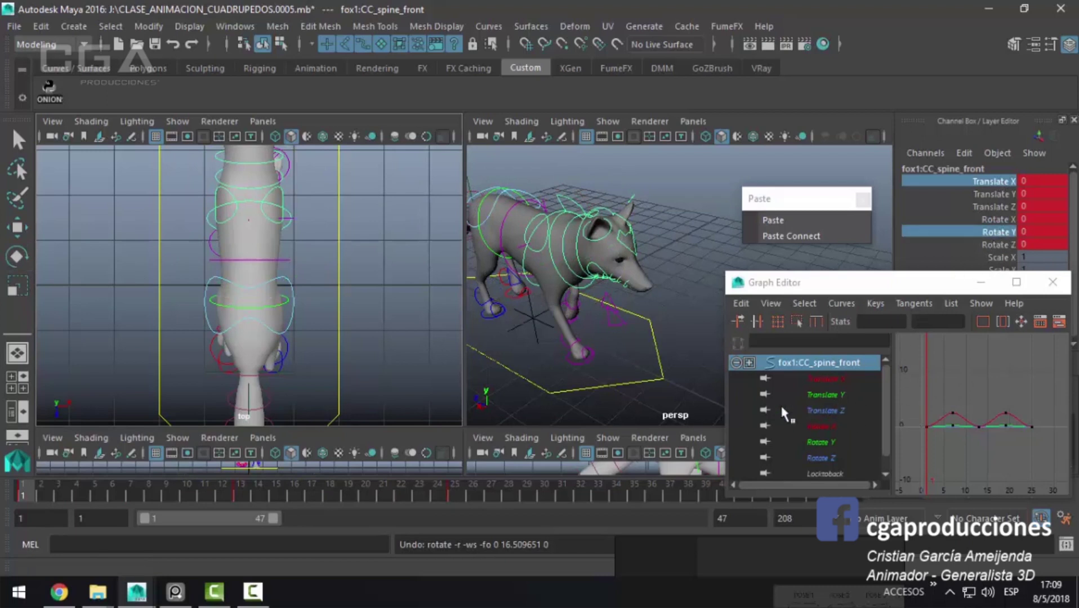
shift+drag(23, 491, 646, 496)
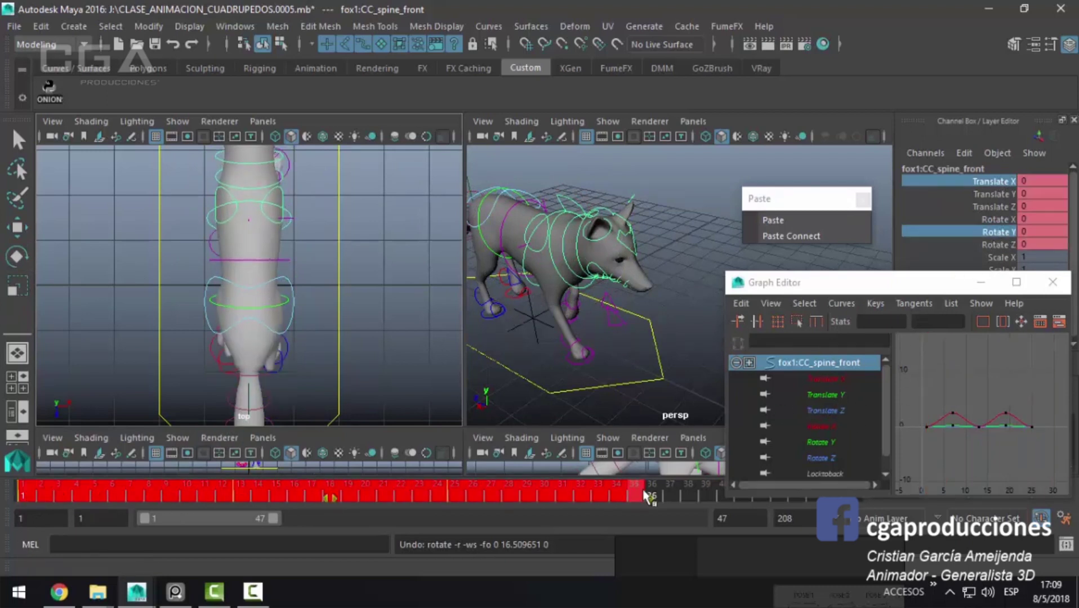
right_click(646, 495)
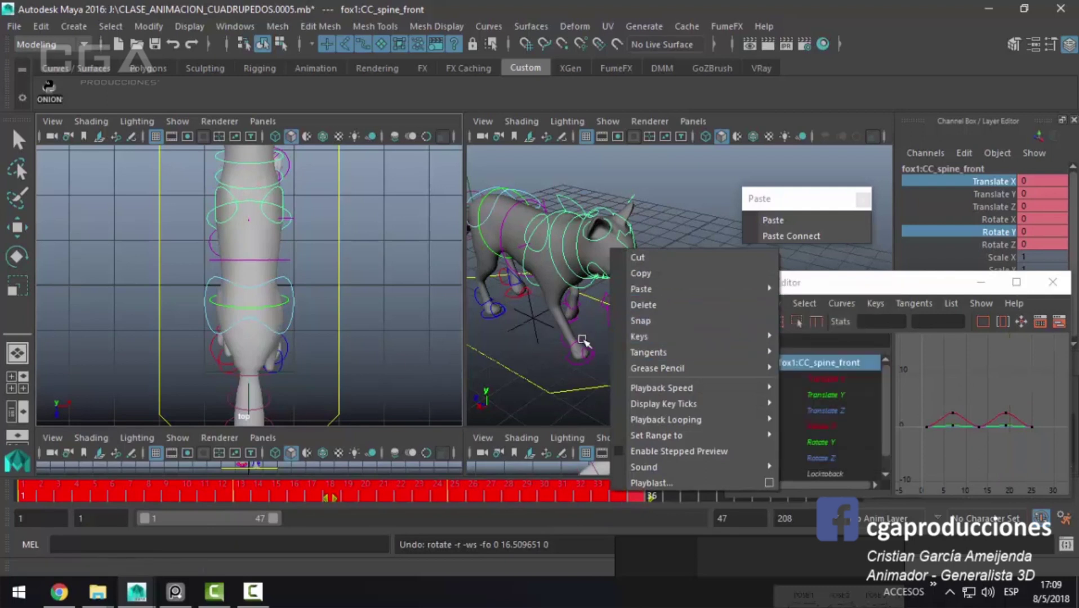
click(644, 304)
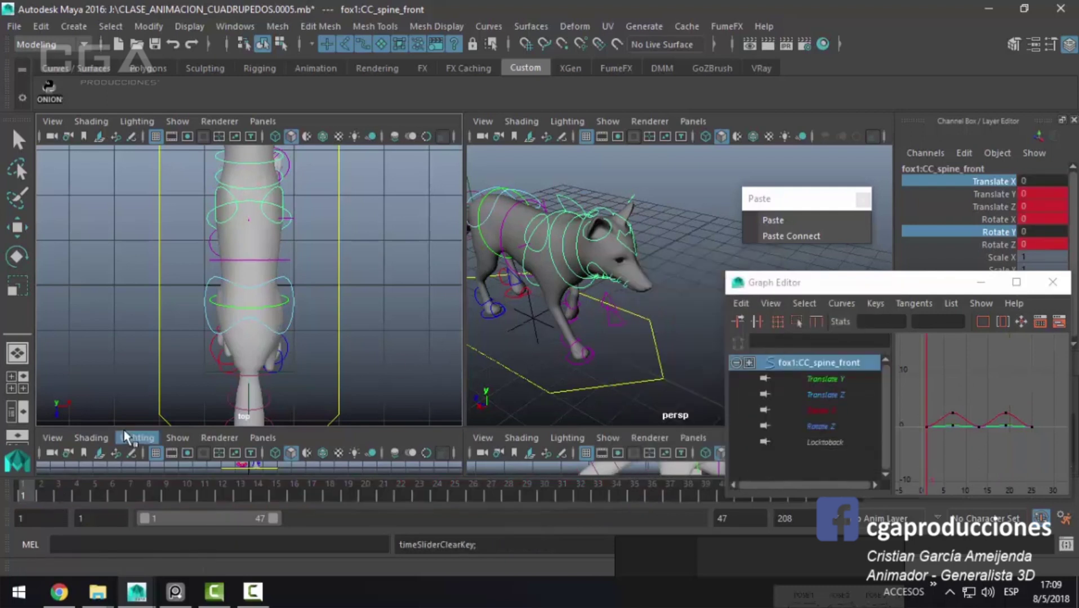
Step: Key the front spine at frame 1, then sway it left at frame 7 (Translate X -0.185, Rotate Y -4.28)
key(s)
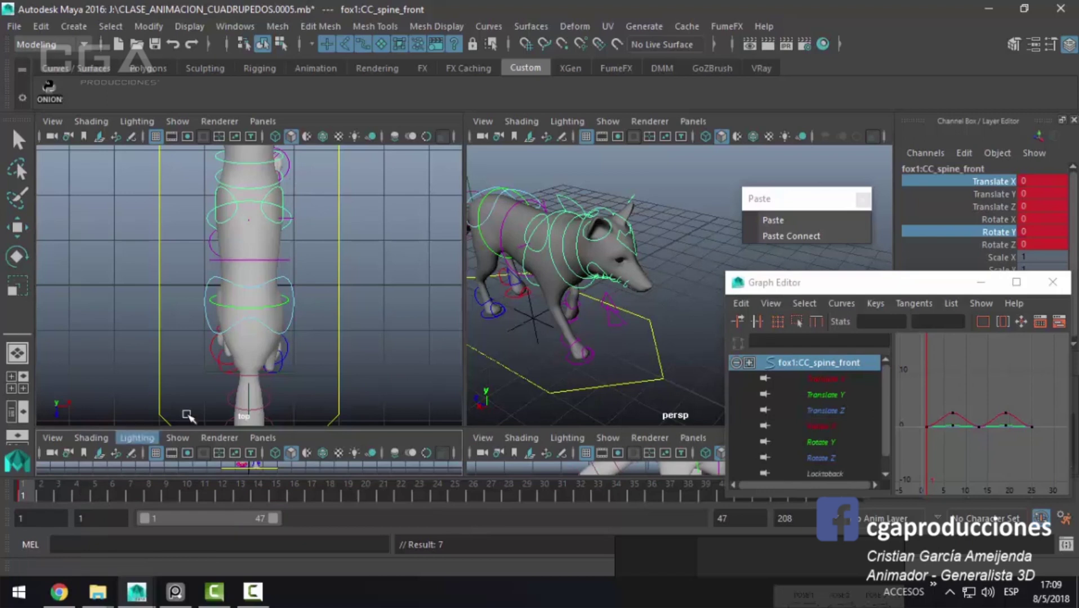
drag(23, 493, 125, 521)
mouse_move(673, 331)
alt+mouse_down()
mouse_move(569, 367)
mouse_move(578, 315)
mouse_move(624, 319)
alt+mouse_up()
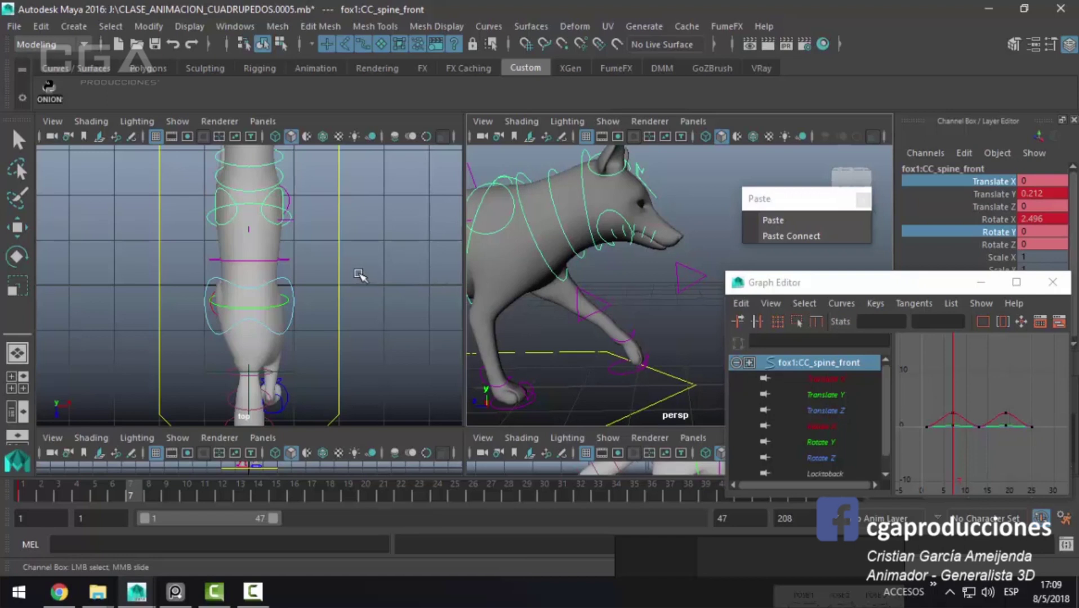
alt+middle_drag(293, 222, 307, 299)
key(w)
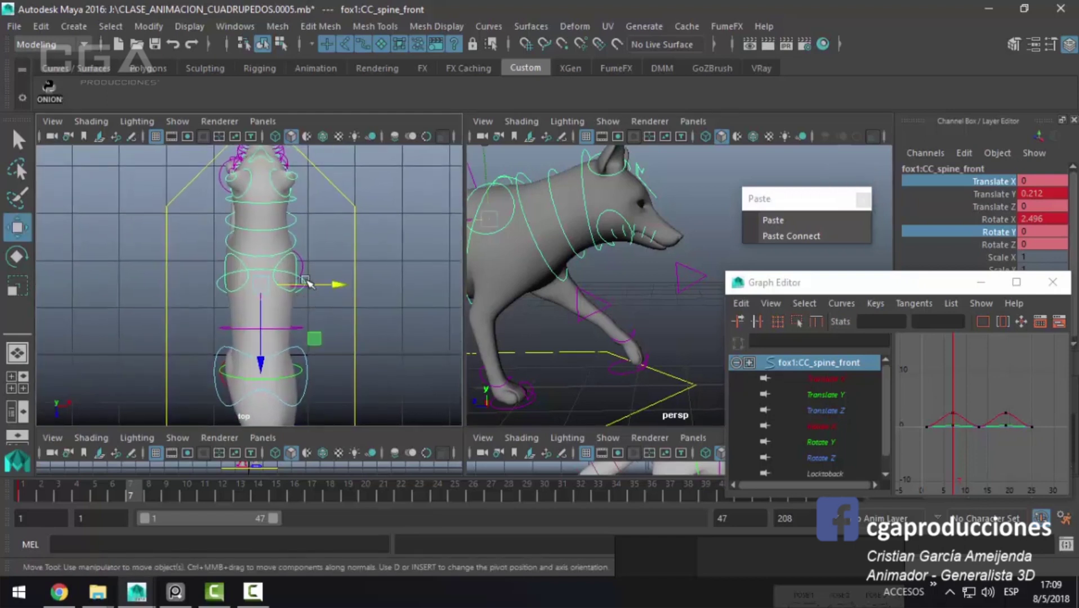
mouse_move(332, 282)
mouse_down()
mouse_move(333, 263)
mouse_move(328, 288)
mouse_up()
key(e)
key(w)
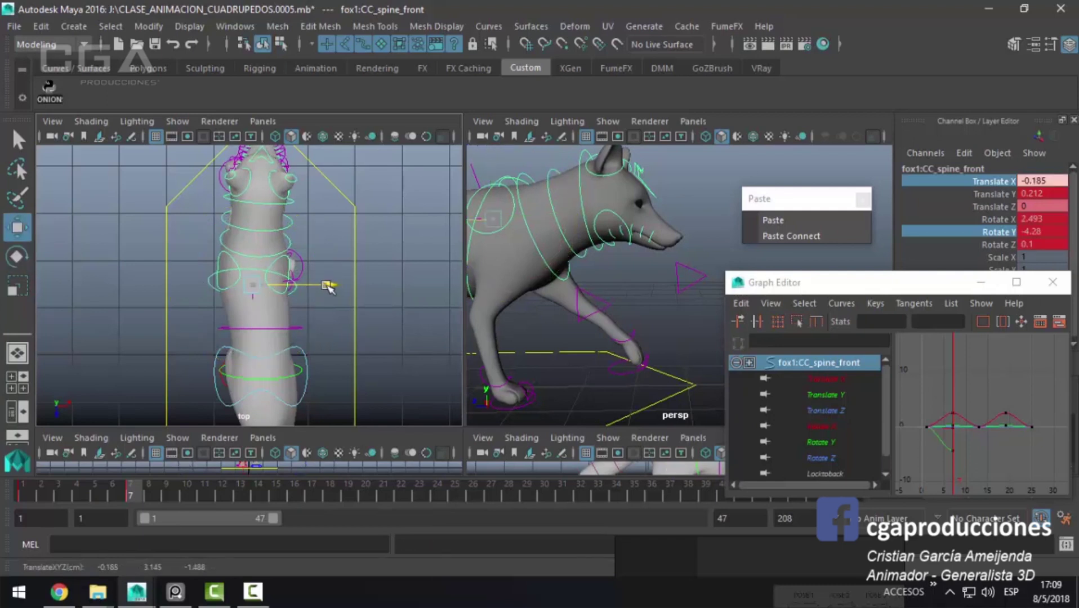
mouse_move(127, 495)
mouse_down()
mouse_move(119, 510)
mouse_move(29, 503)
mouse_move(143, 533)
mouse_move(61, 526)
mouse_move(126, 530)
mouse_up()
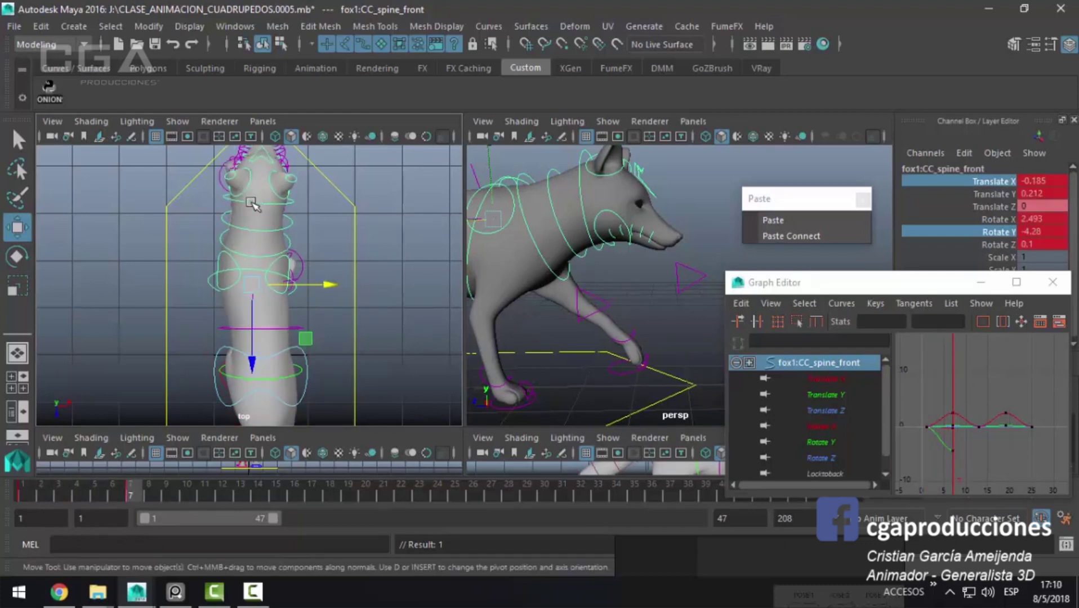
mouse_move(130, 495)
mouse_down()
mouse_move(57, 494)
mouse_move(140, 521)
mouse_up()
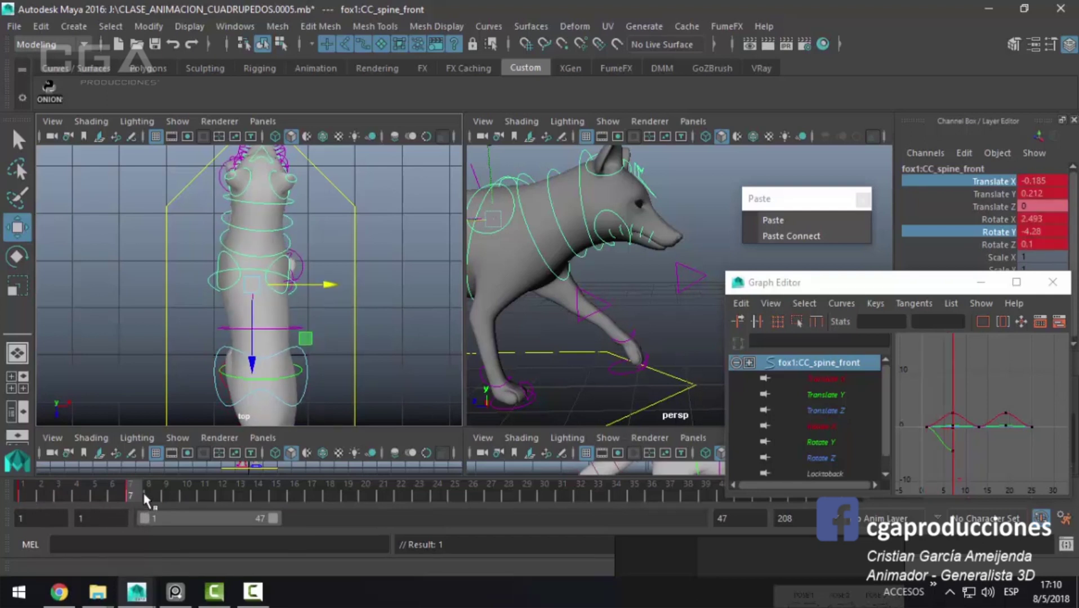
Step: At frame 21, set the front spine's Translate X to 0.185 and Rotate Y to 4.28
drag(138, 500, 250, 503)
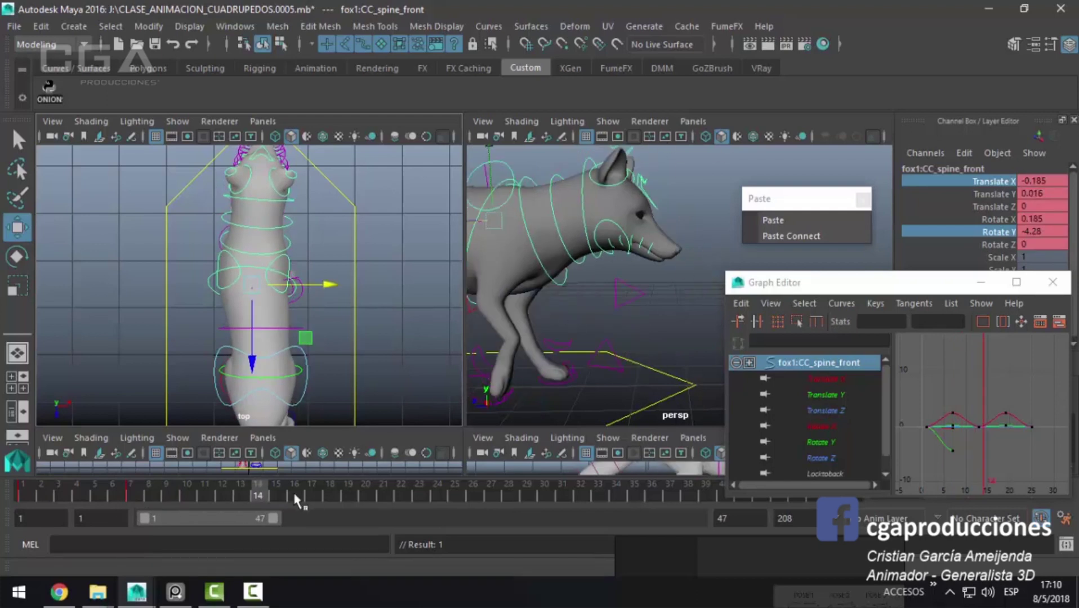
click(276, 490)
mouse_move(275, 488)
mouse_down()
mouse_move(397, 488)
mouse_move(375, 496)
mouse_move(407, 503)
mouse_up()
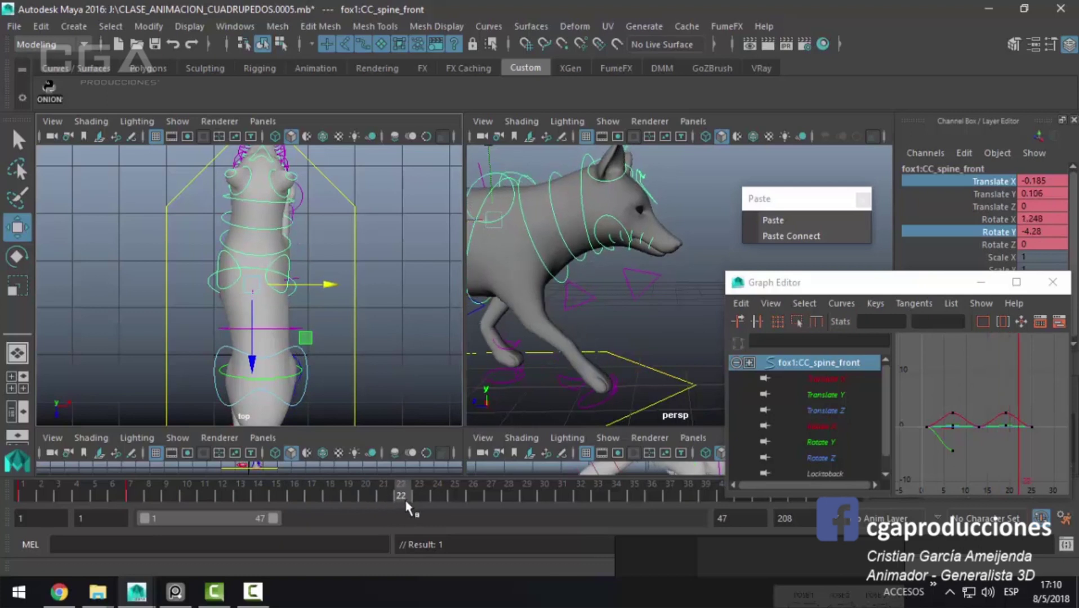
click(385, 498)
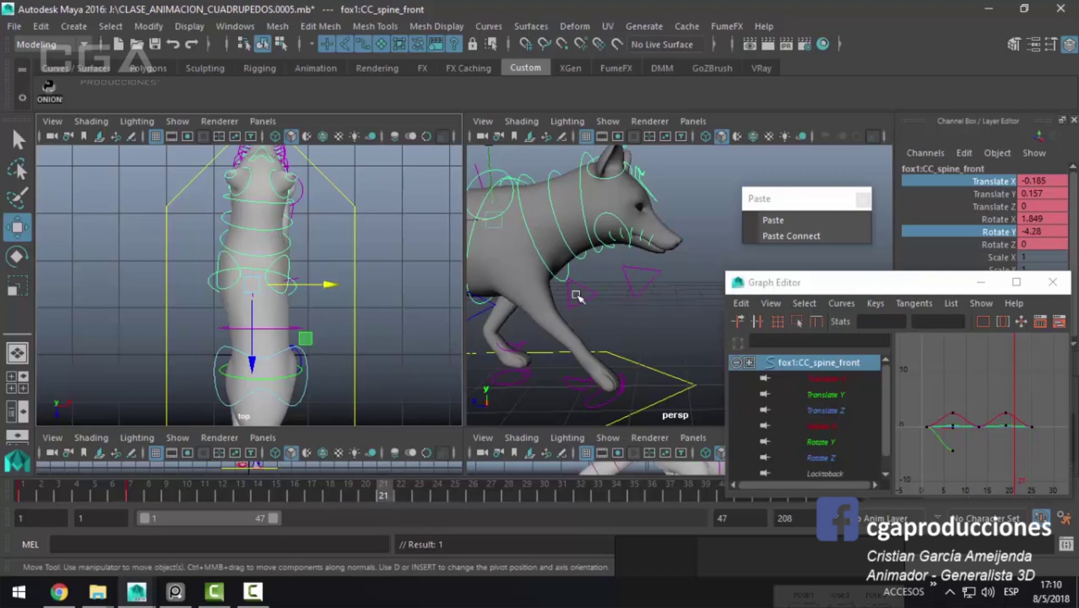
double_click(1027, 181)
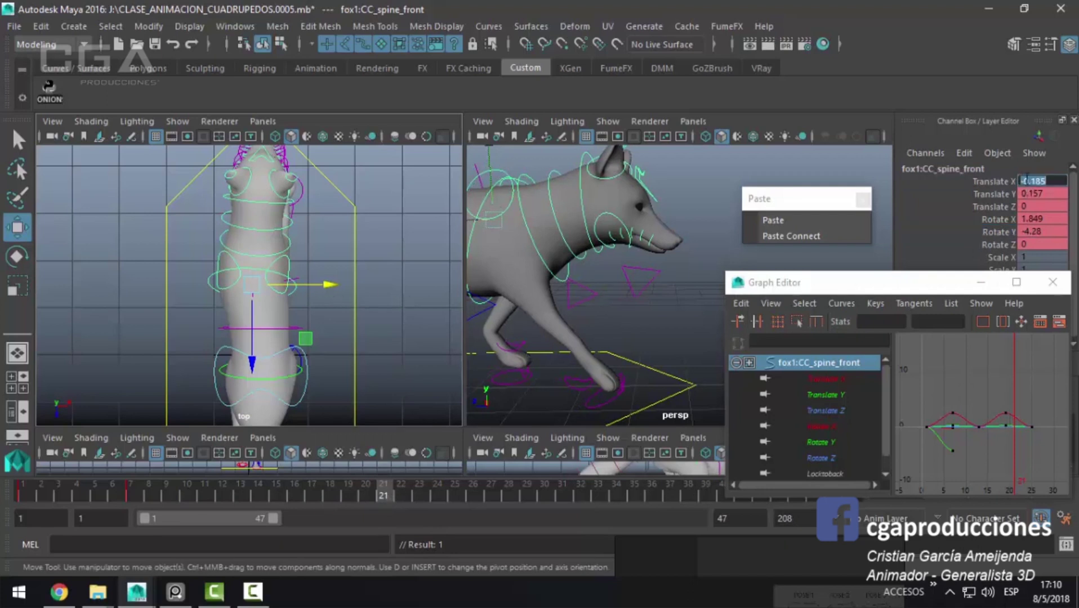
text(0.185)
key(Return)
double_click(1039, 232)
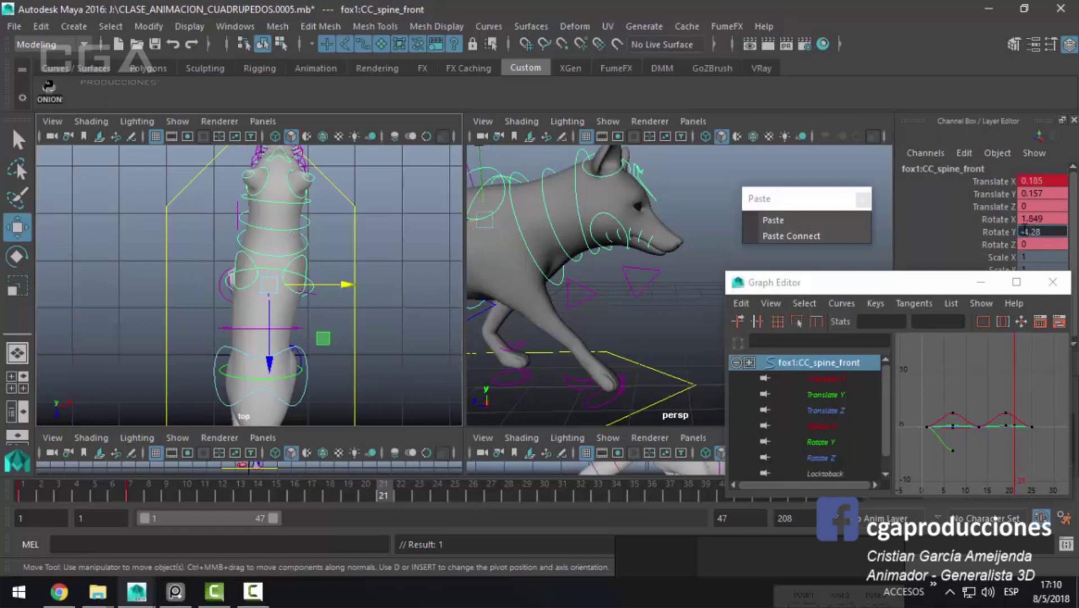
text(4.28)
key(Return)
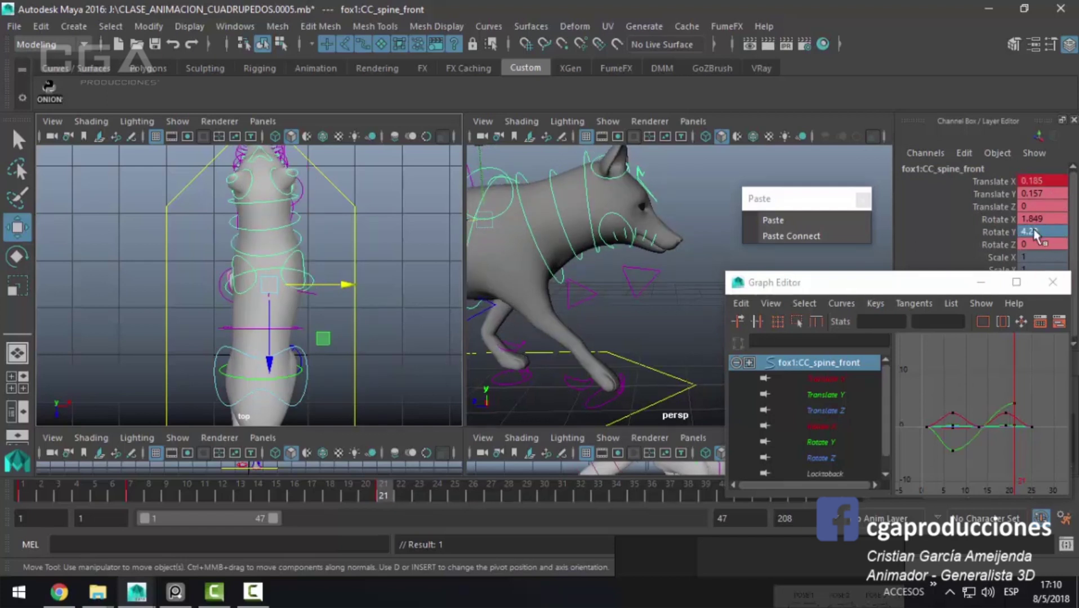
mouse_move(367, 508)
mouse_down()
mouse_move(302, 494)
mouse_move(14, 506)
mouse_move(125, 512)
mouse_move(277, 496)
mouse_move(23, 496)
mouse_up()
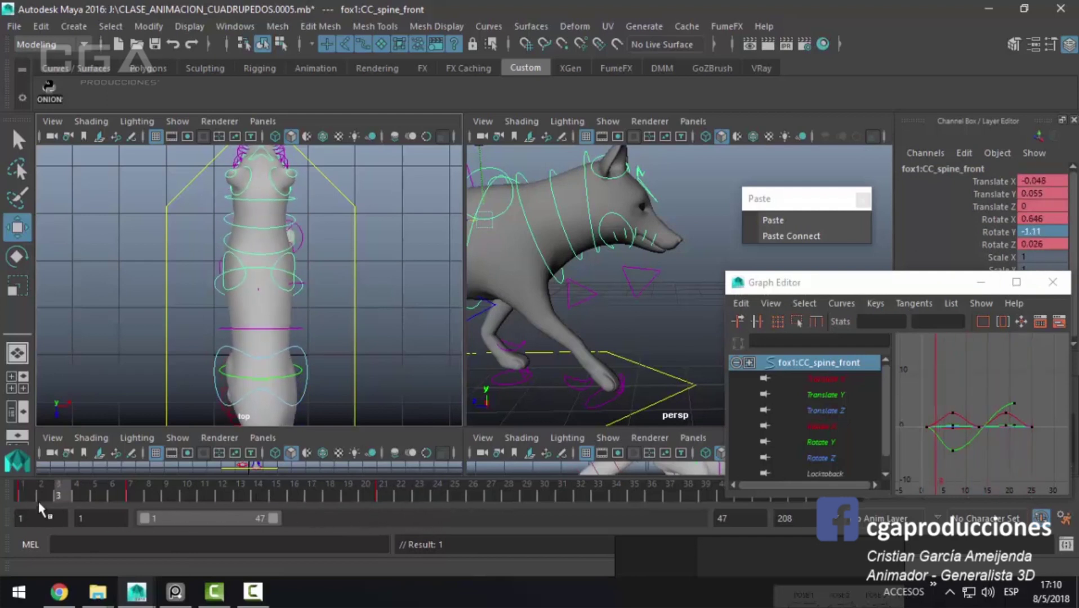
Step: Copy the front spine's frame 1 keys, paste them at frame 25, and review frames 25–33
right_click(22, 496)
click(94, 270)
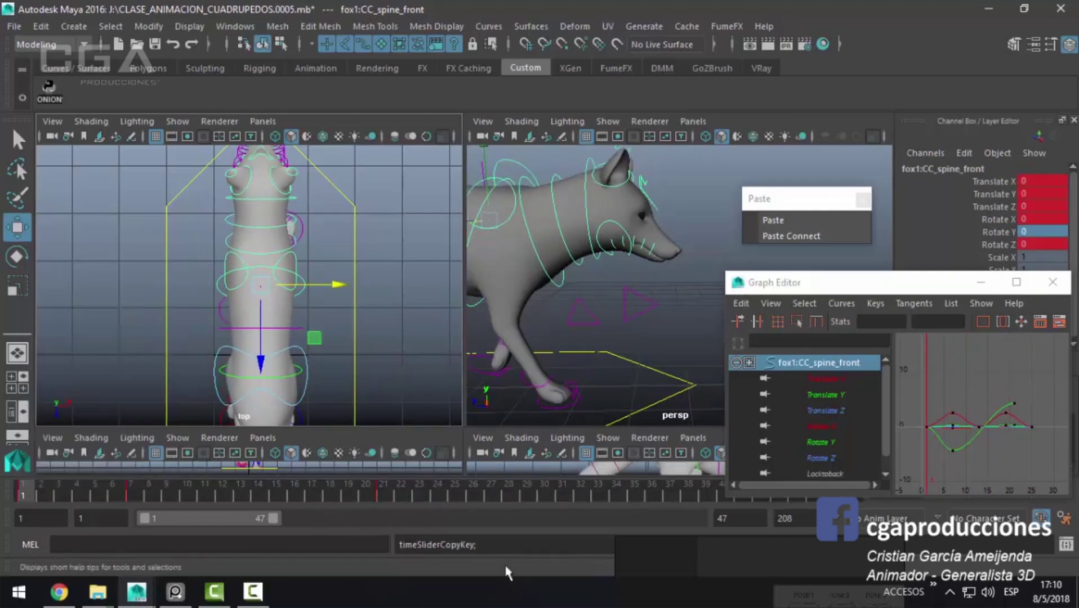
click(455, 493)
click(789, 222)
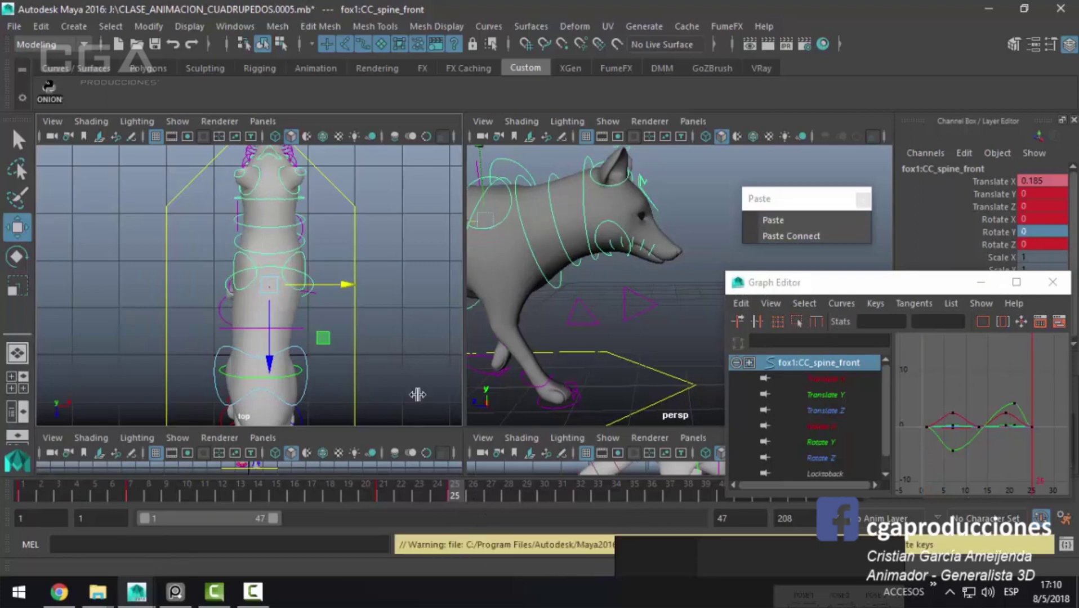
mouse_move(322, 493)
mouse_down()
mouse_move(524, 489)
mouse_move(23, 489)
mouse_up()
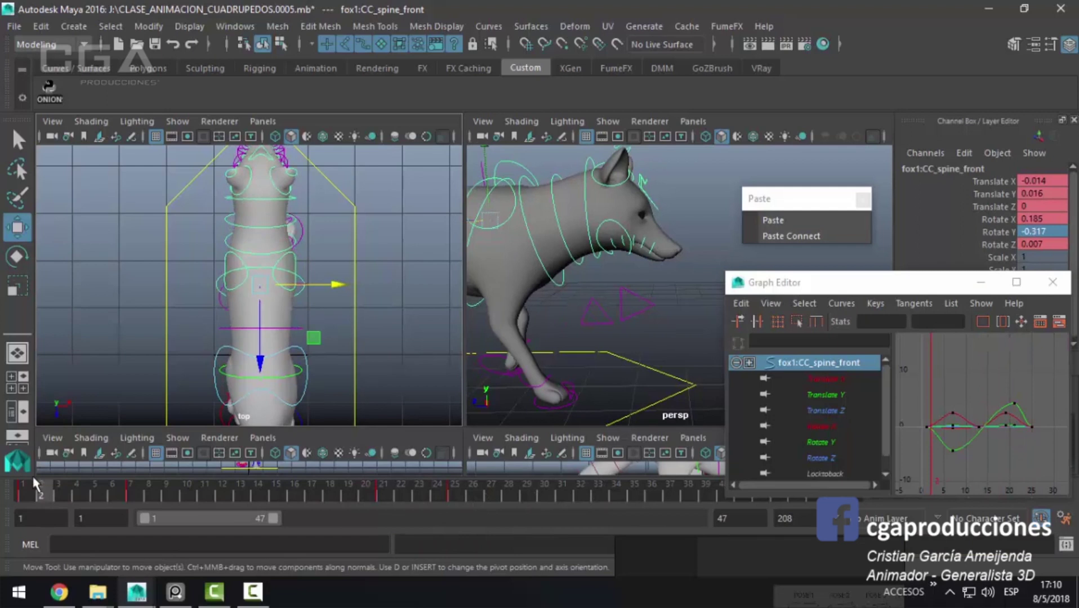
Step: Select only the Translate X and Rotate Y channels in the Channel Box
right_click(22, 487)
click(74, 270)
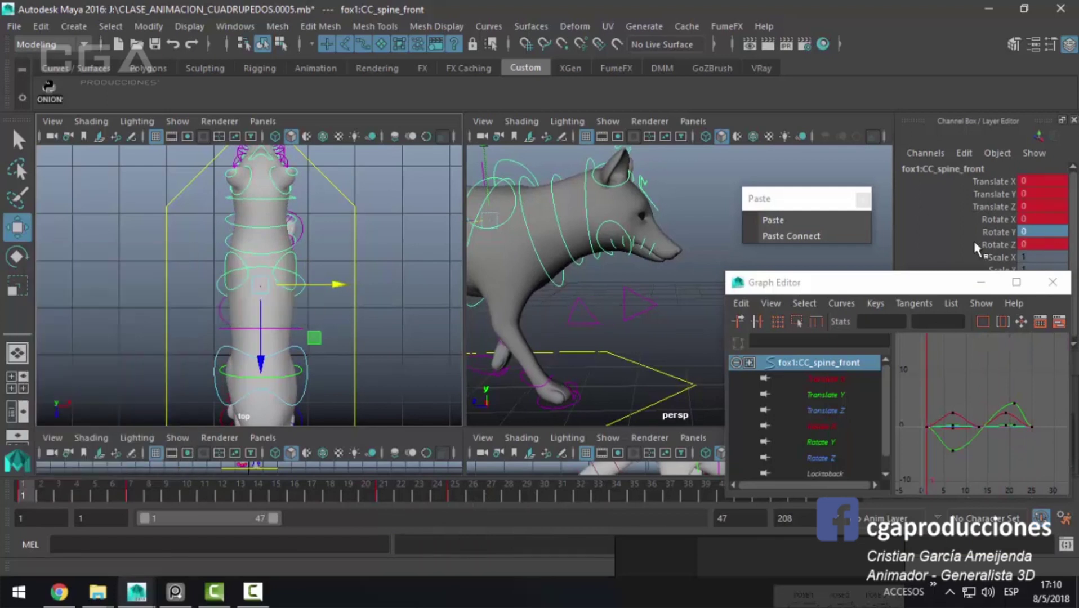
drag(926, 292, 953, 352)
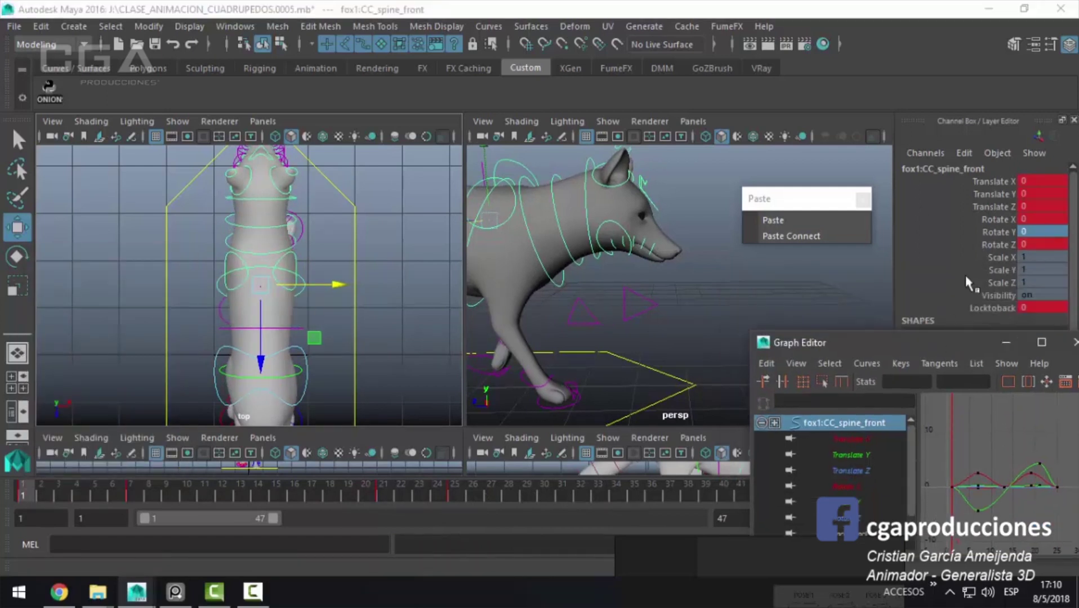
click(995, 181)
ctrl+click(999, 232)
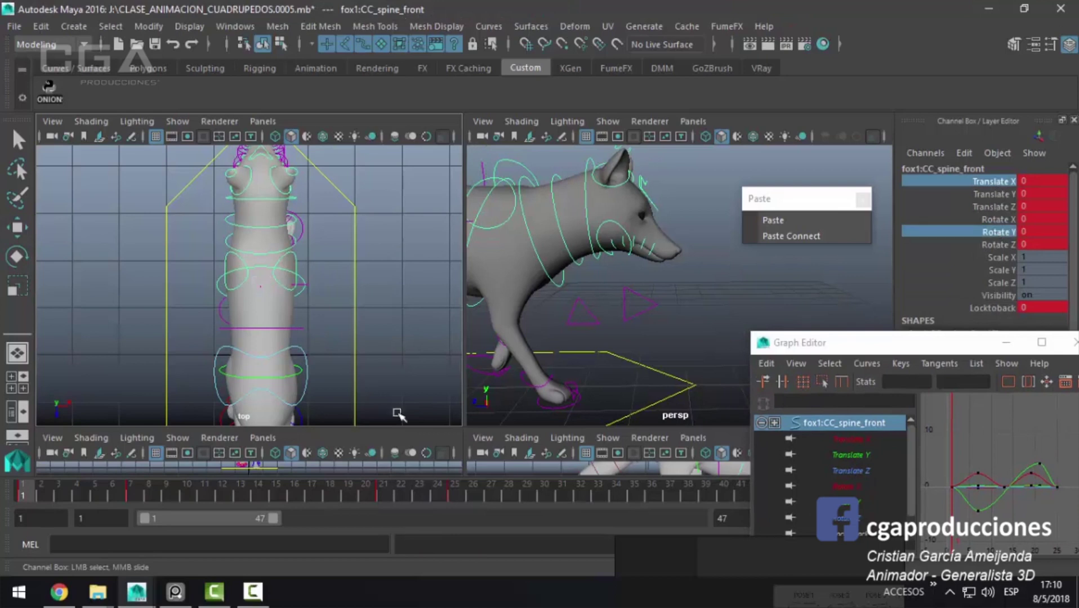
Step: Copy those channels' frame 1 keys onto frame 25 and play back the loop
right_click(26, 488)
click(62, 272)
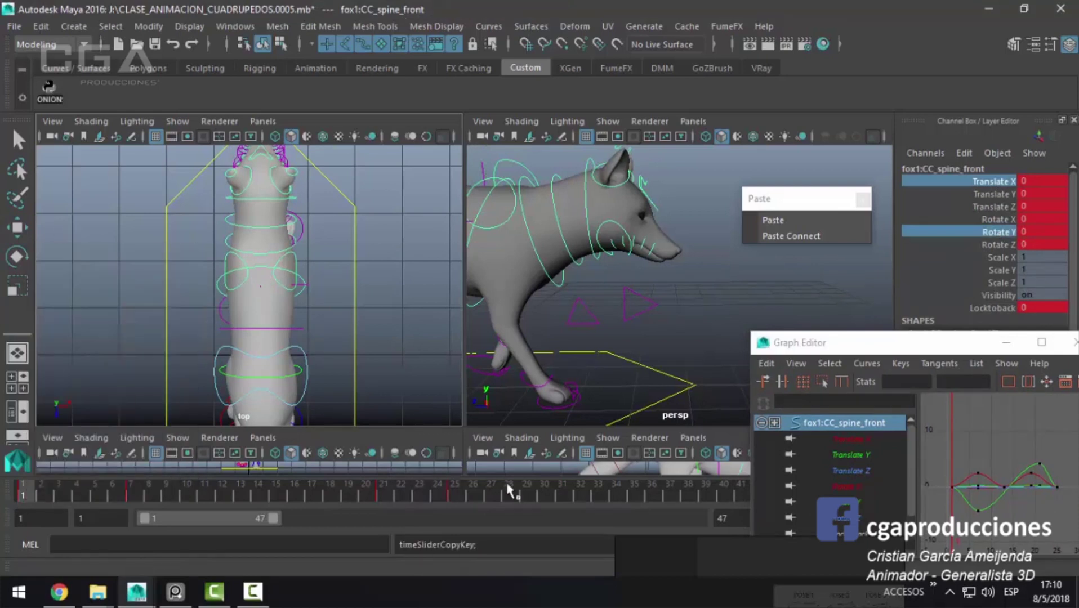
click(457, 495)
right_click(465, 496)
click(681, 308)
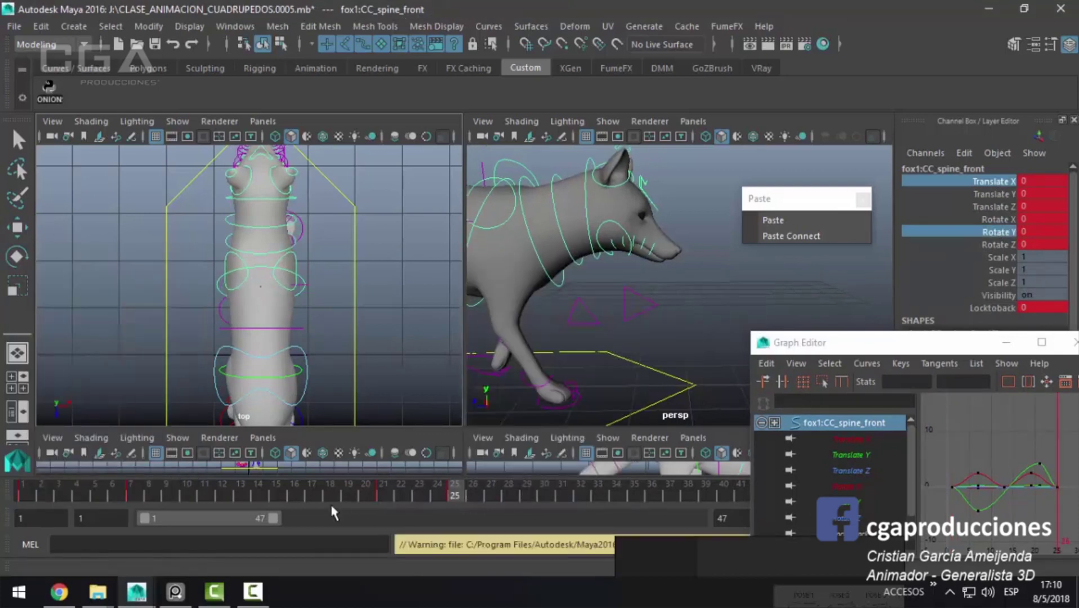
key(alt+v)
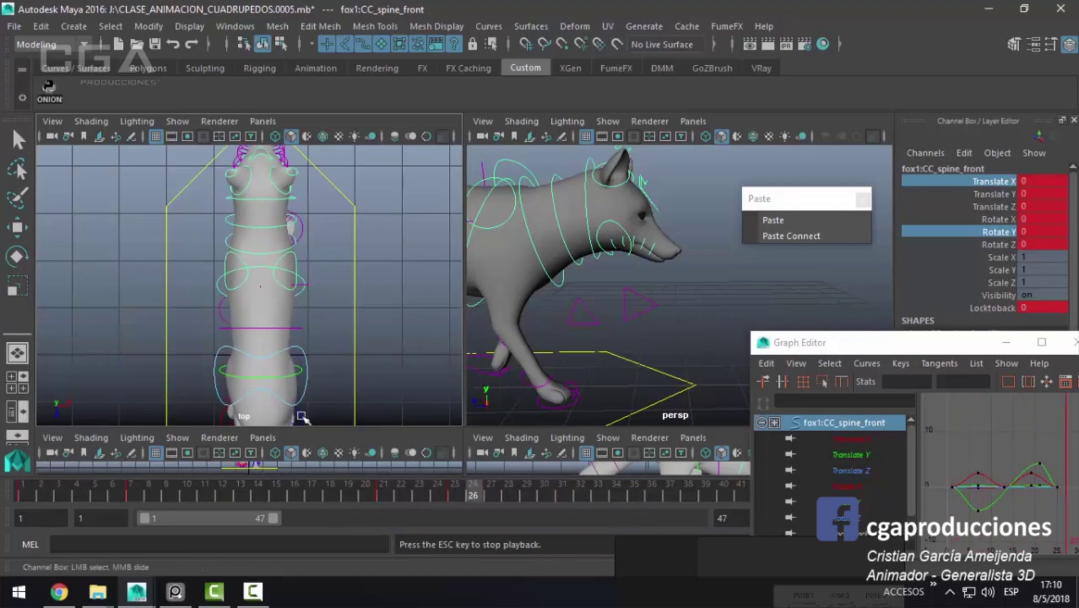
key(Escape)
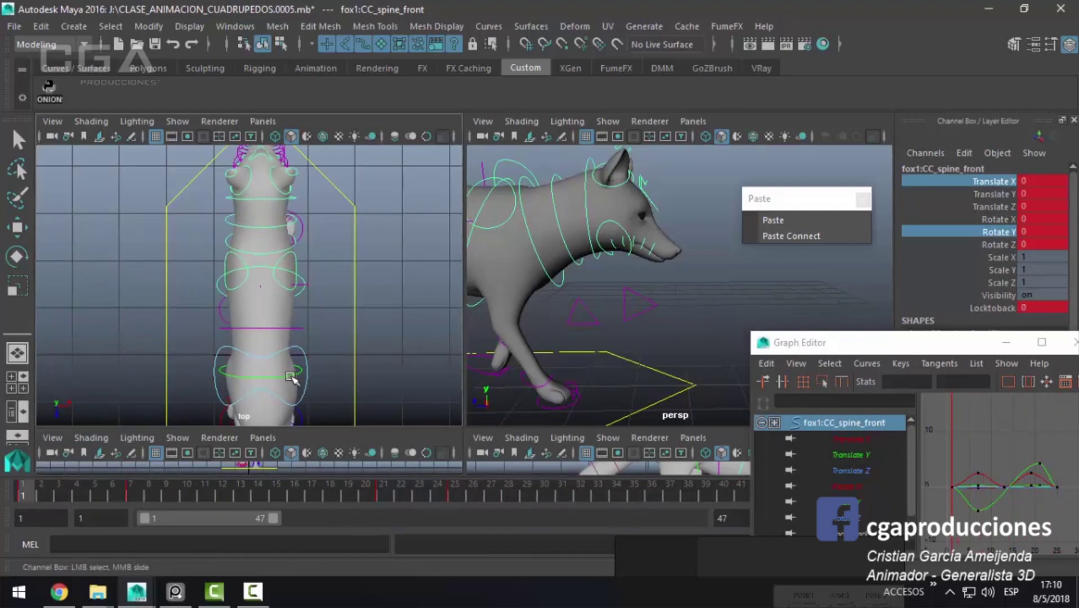
click(295, 373)
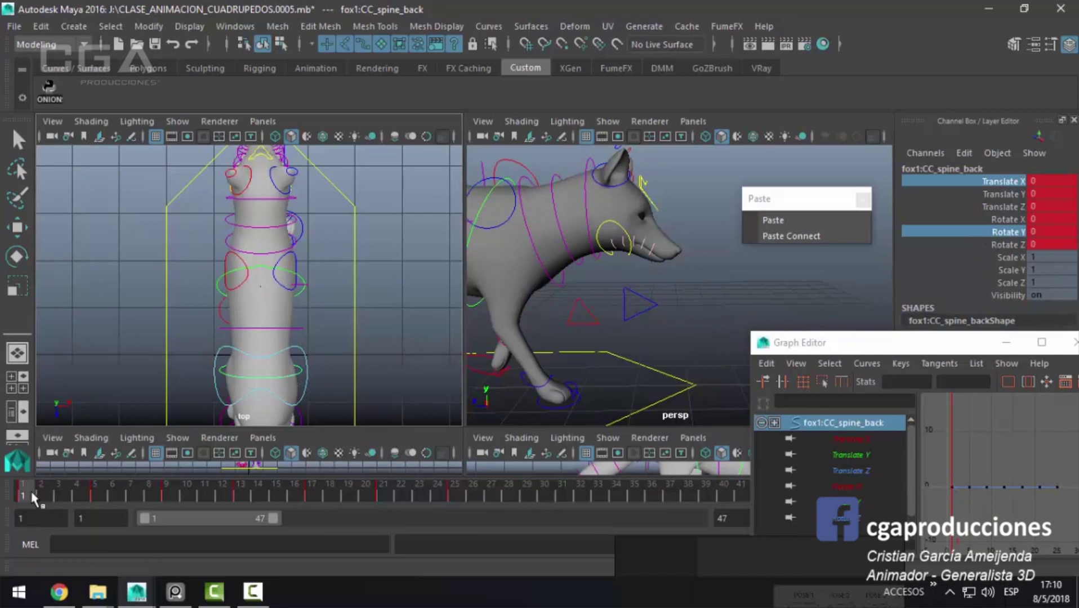
Step: Delete the back spine control's keys across frames 1–30
shift+drag(33, 497, 578, 502)
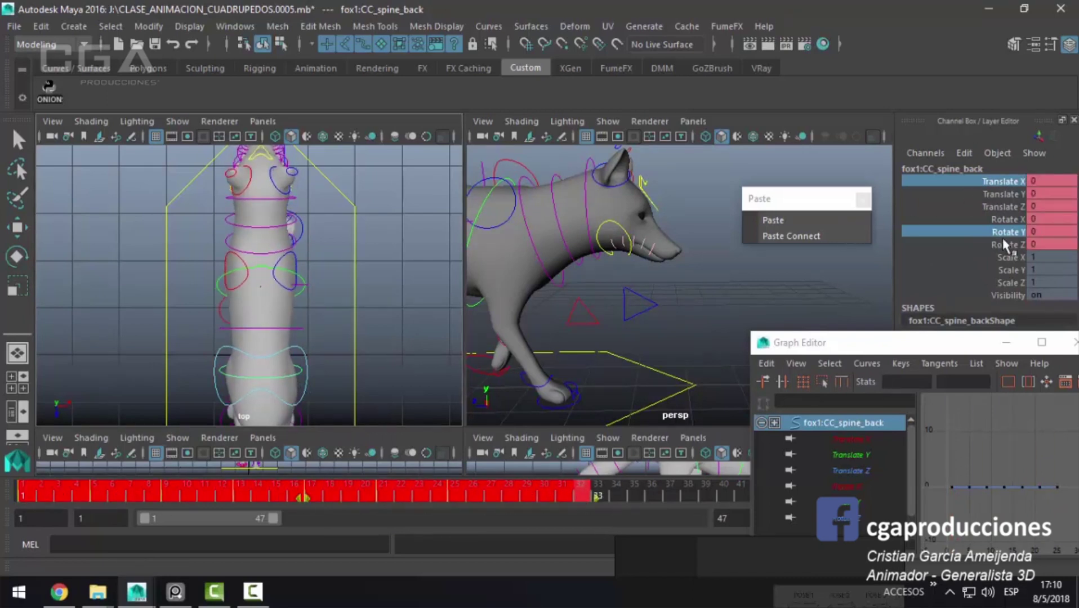
right_click(511, 489)
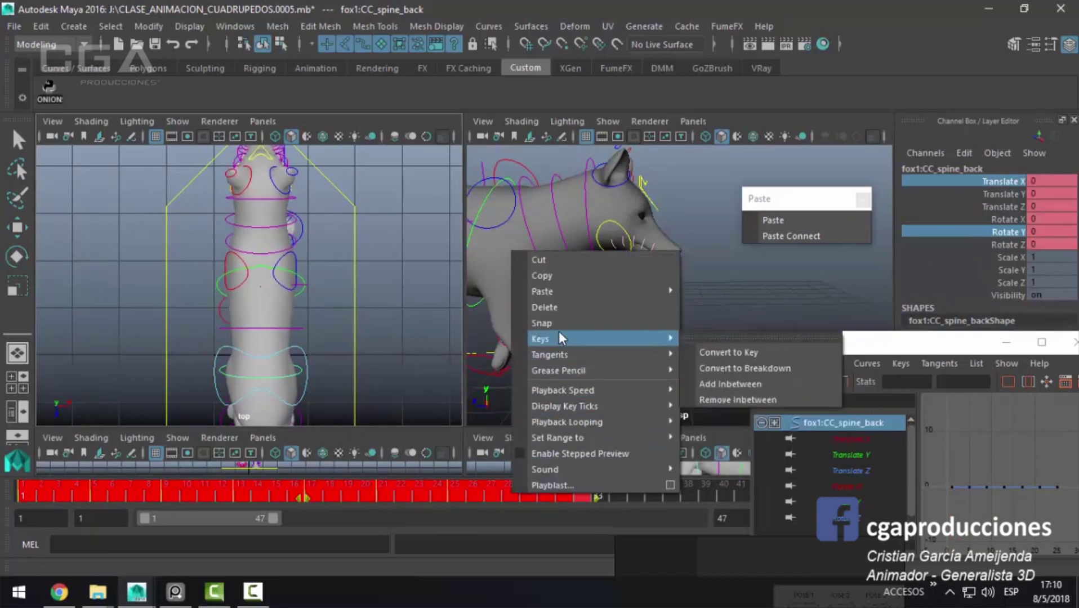
click(562, 306)
mouse_move(85, 494)
mouse_down()
mouse_move(34, 489)
mouse_move(128, 497)
mouse_up()
Step: At frame 7, rotate the back spine about 10 degrees in Y, key it, and shift it slightly sideways
key(e)
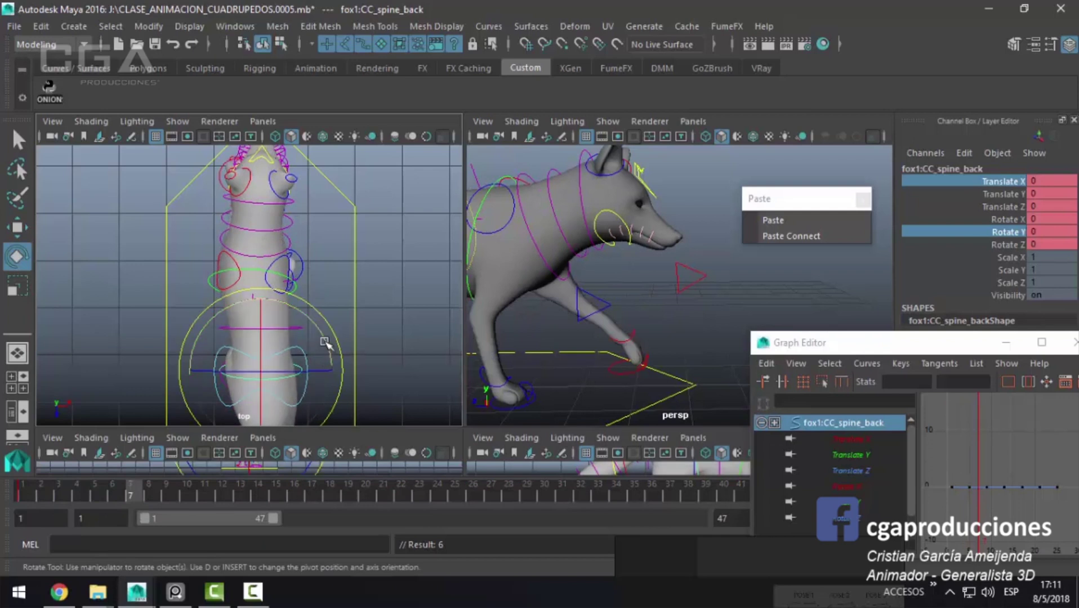
drag(330, 338, 319, 316)
key(shift+e)
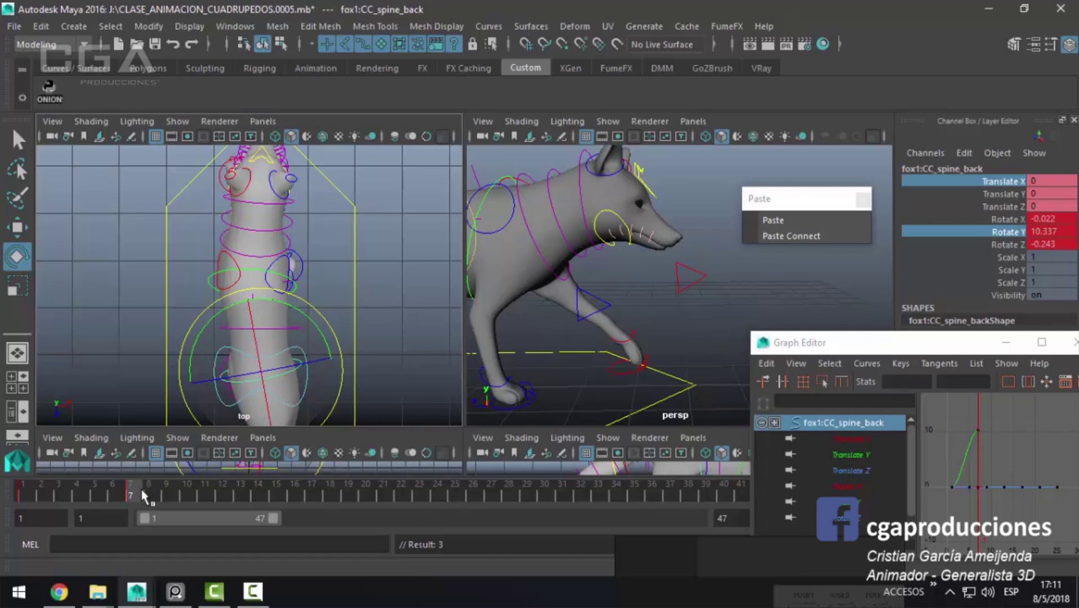
key(w)
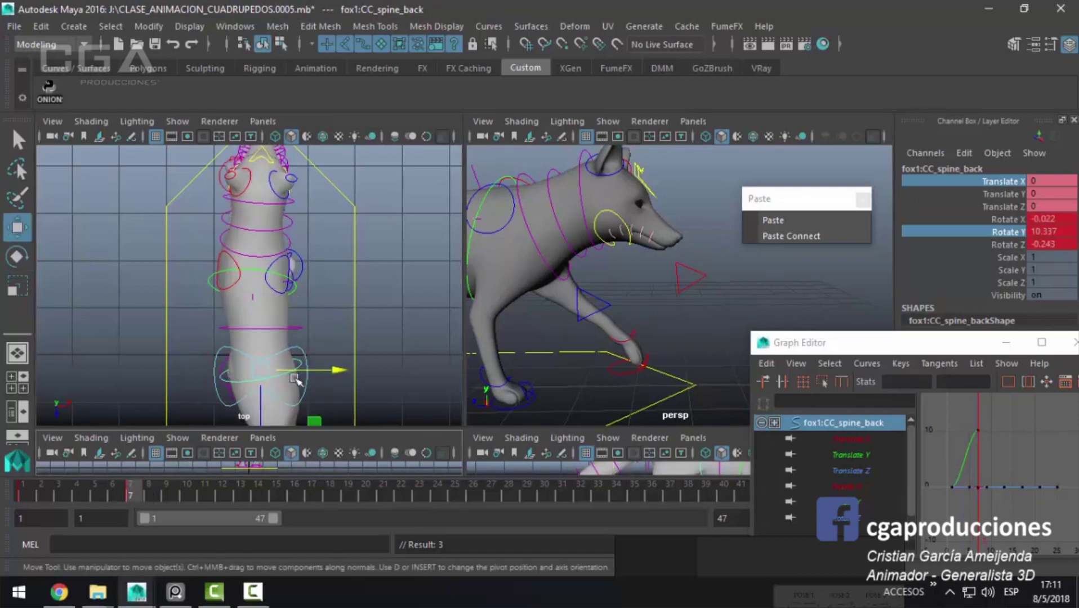
drag(333, 373, 334, 373)
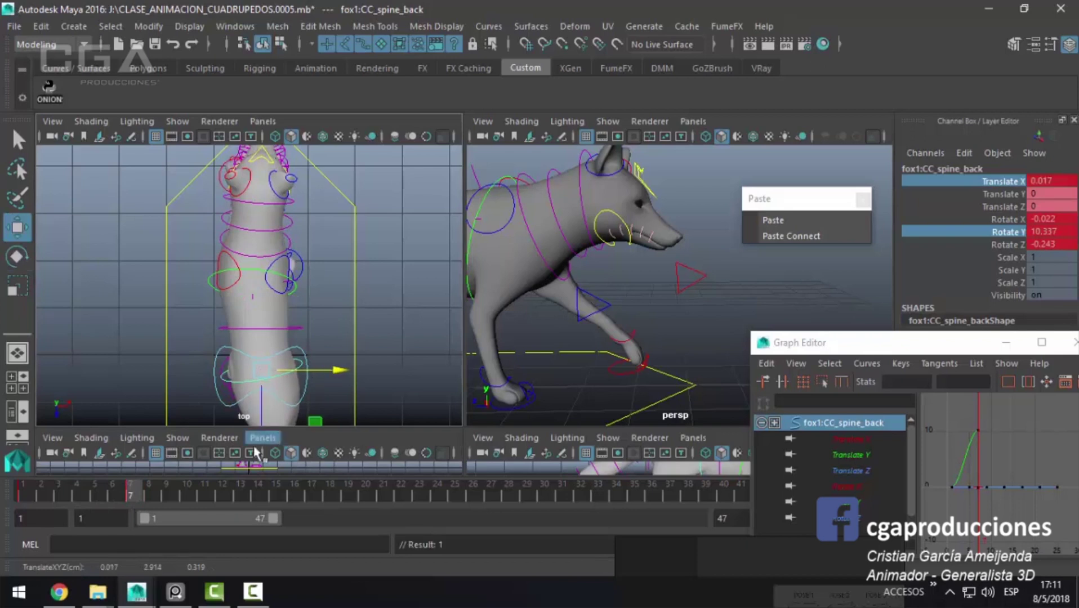
drag(125, 490, 131, 524)
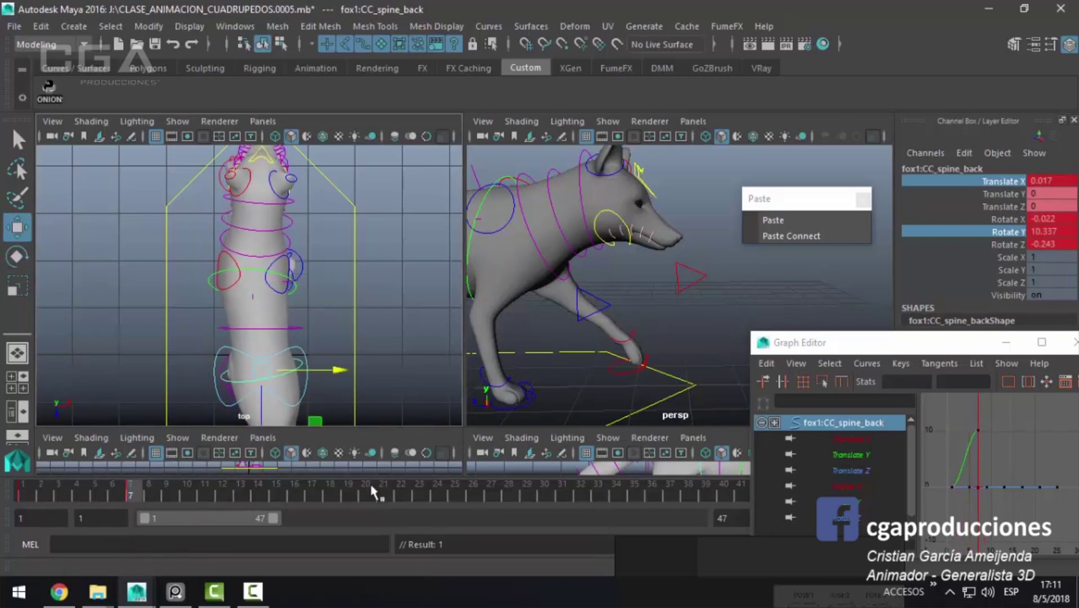
Step: At frame 19, negate the back spine's values: Translate X -0.017, Rotate Y -10.337
click(348, 496)
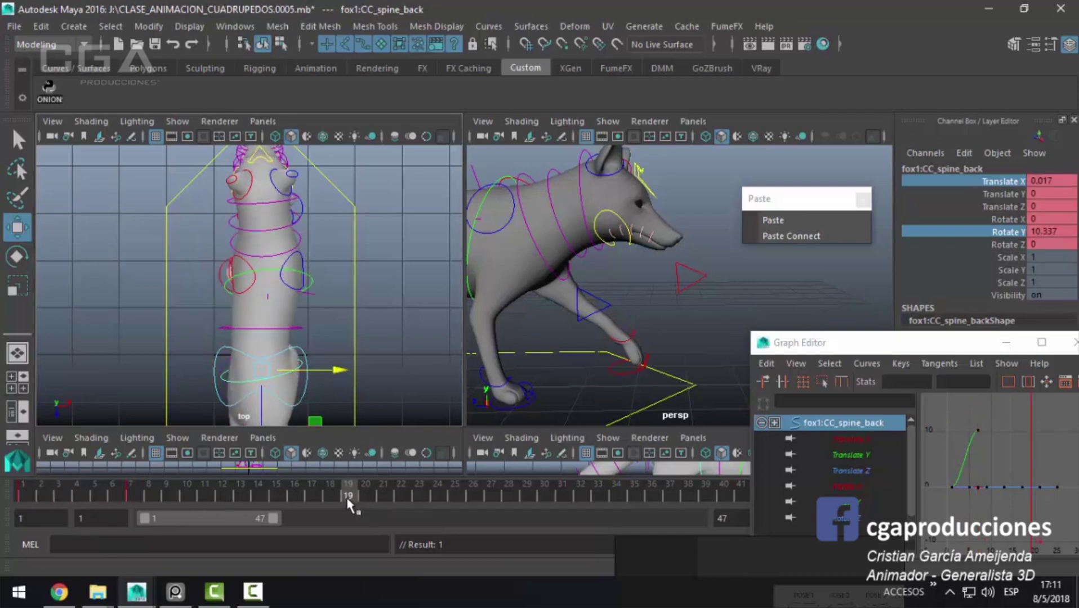
click(1037, 181)
double_click(1035, 180)
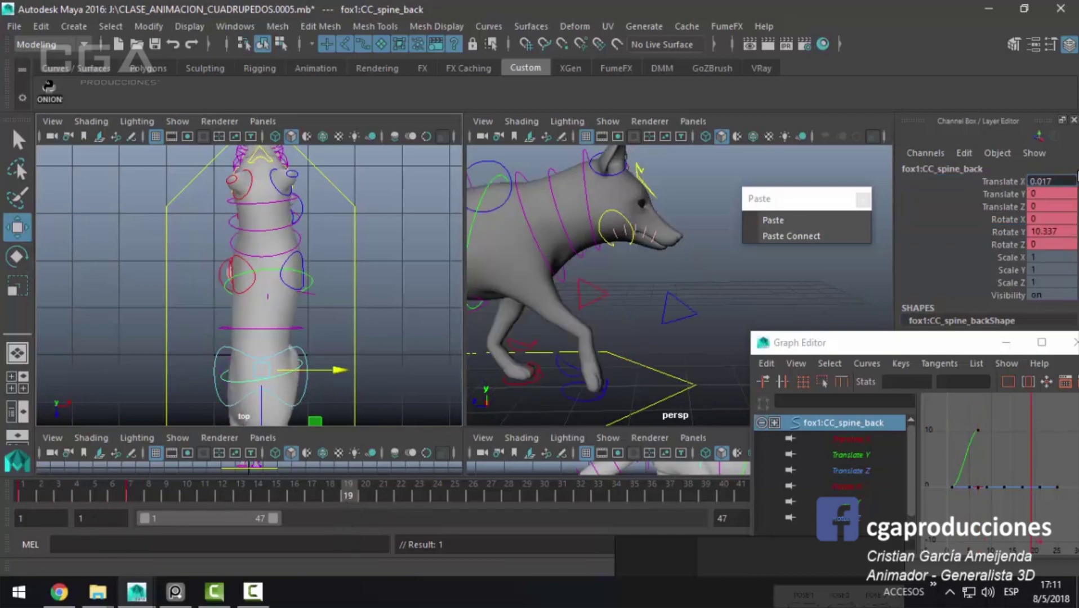
text(-)
key(Return)
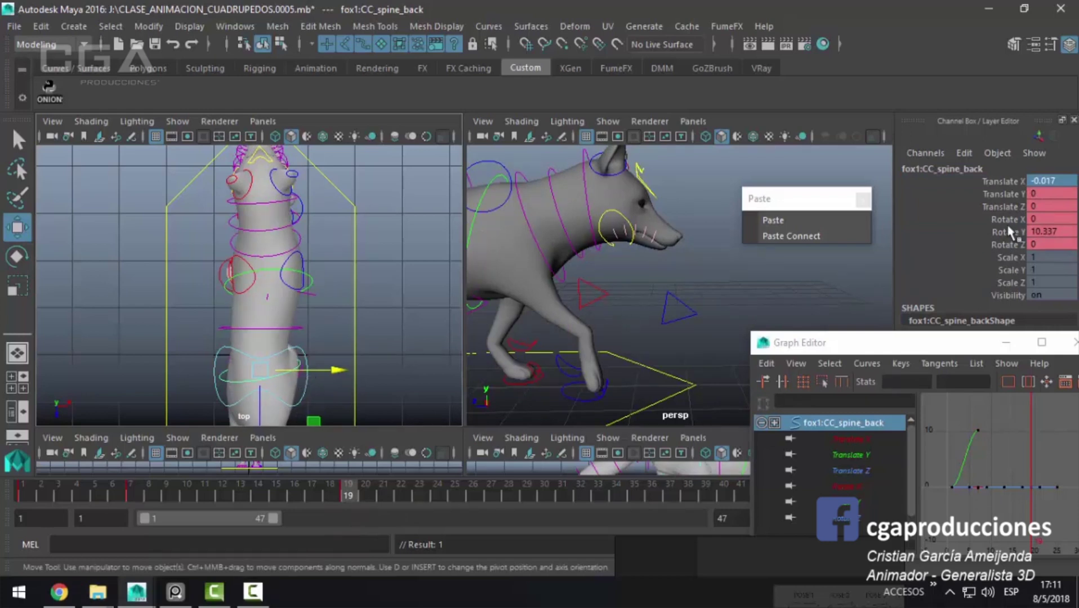
double_click(1031, 231)
text(-)
key(Return)
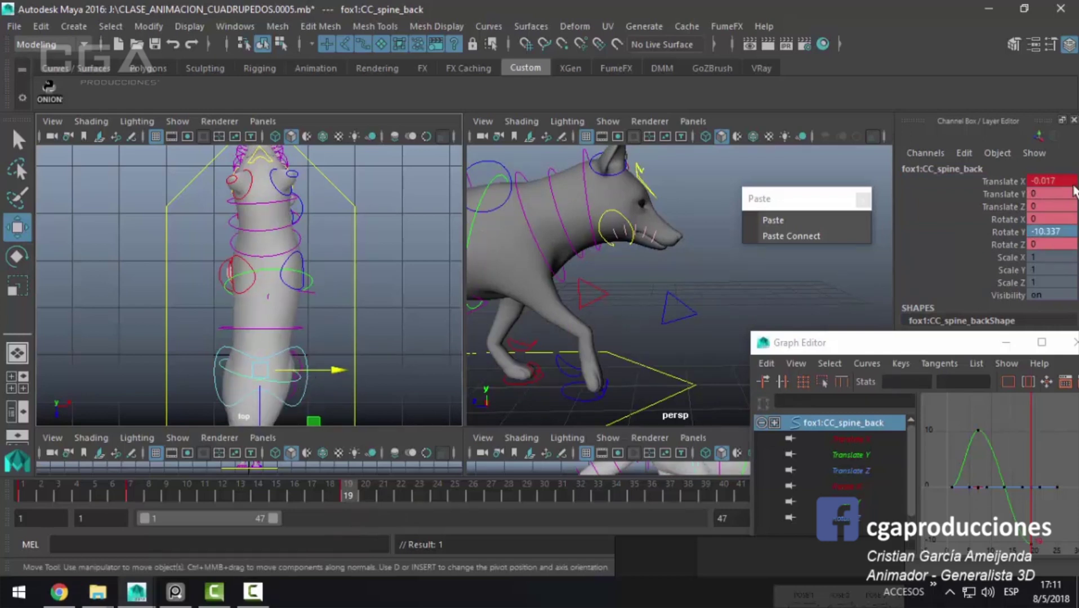
mouse_move(169, 484)
mouse_down()
mouse_move(237, 478)
mouse_move(22, 485)
mouse_up()
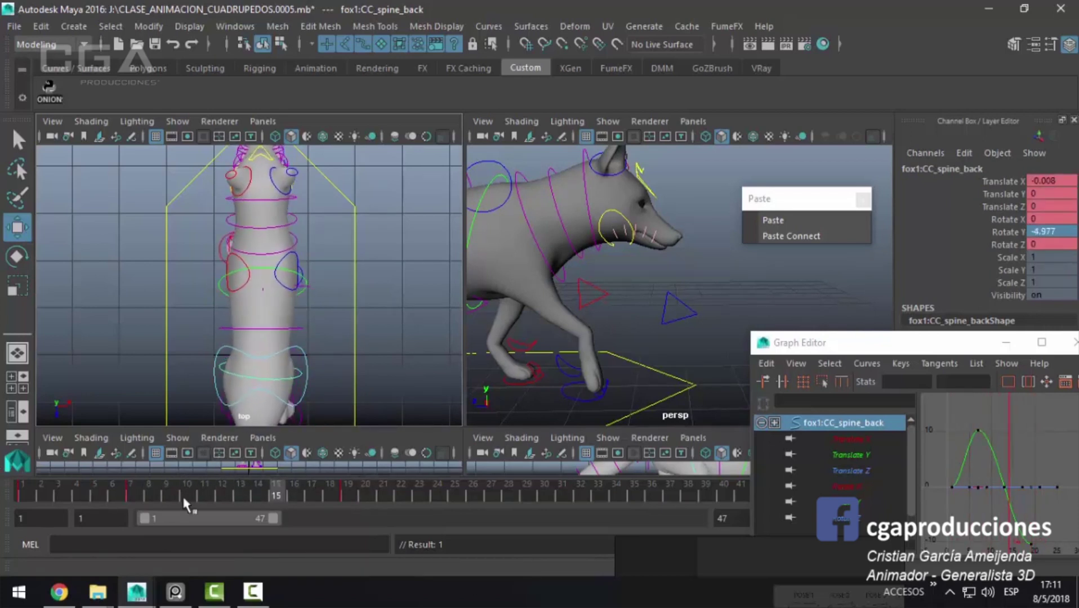
Step: Play back the walk cycle and orbit to review the sway from front and side
alt+drag(620, 282, 532, 326)
key(alt+v)
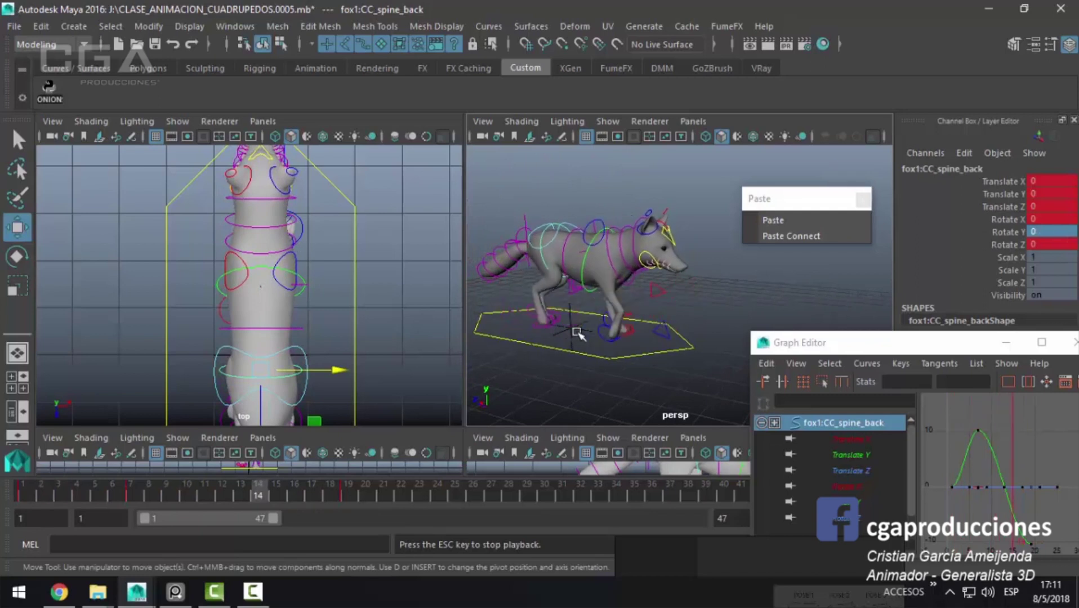
alt+drag(834, 311, 723, 300)
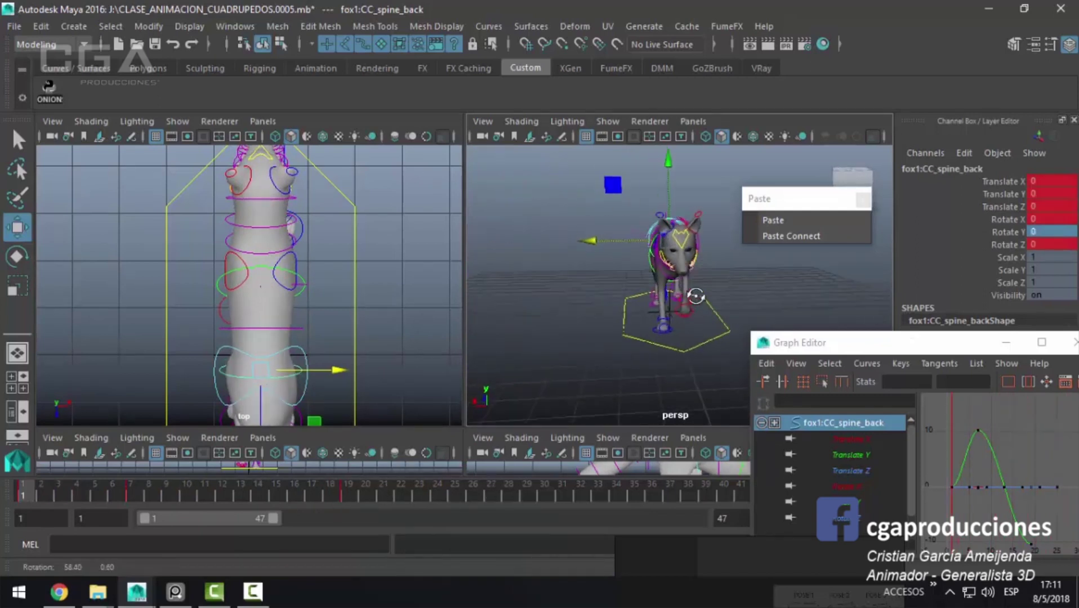
key(Escape)
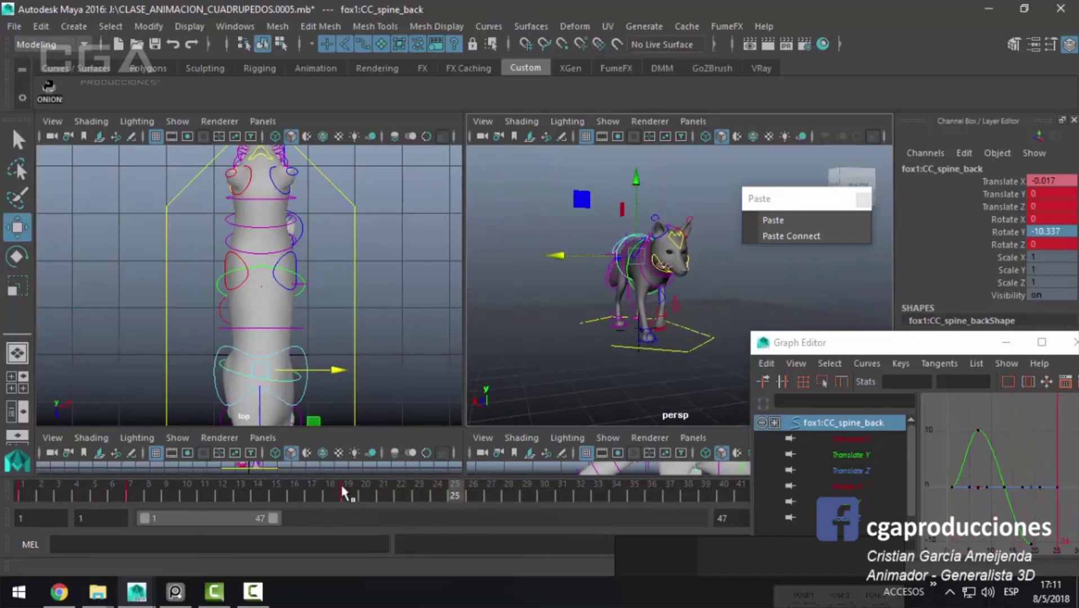
drag(341, 484, 23, 485)
mouse_move(717, 336)
alt+mouse_down()
mouse_move(699, 344)
mouse_move(540, 317)
alt+mouse_up()
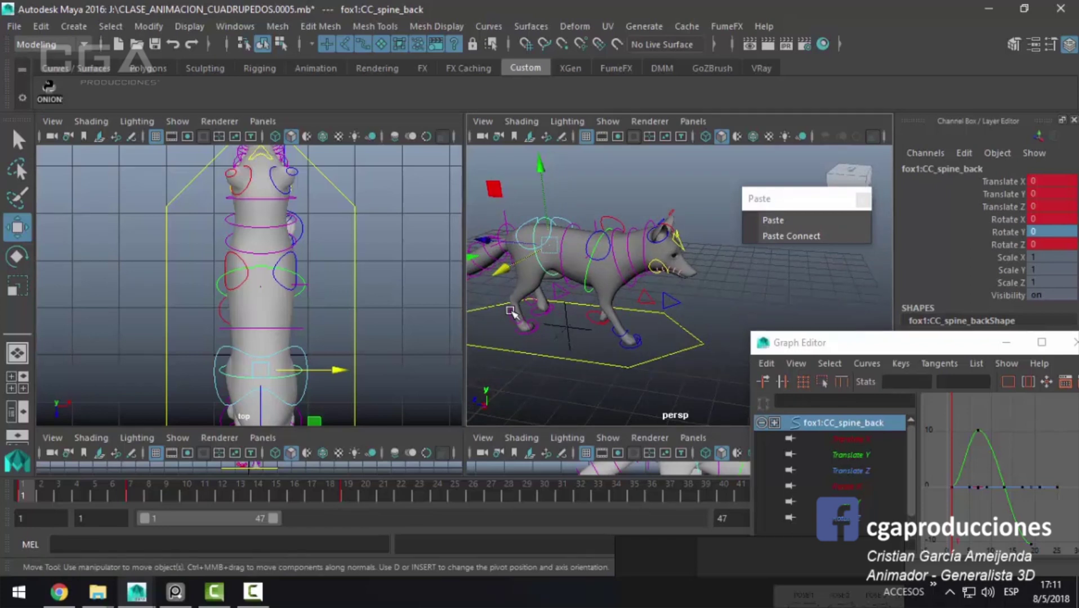
Step: Select the mid spine control, try a sideways shift at frame 7, and undo it
click(301, 330)
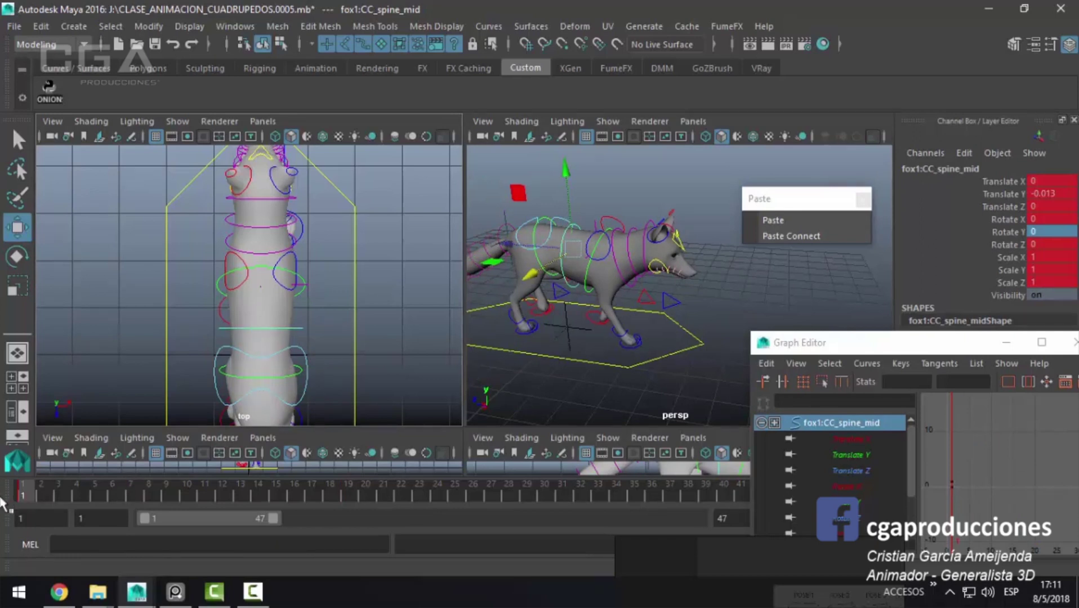
click(45, 499)
drag(56, 503, 156, 531)
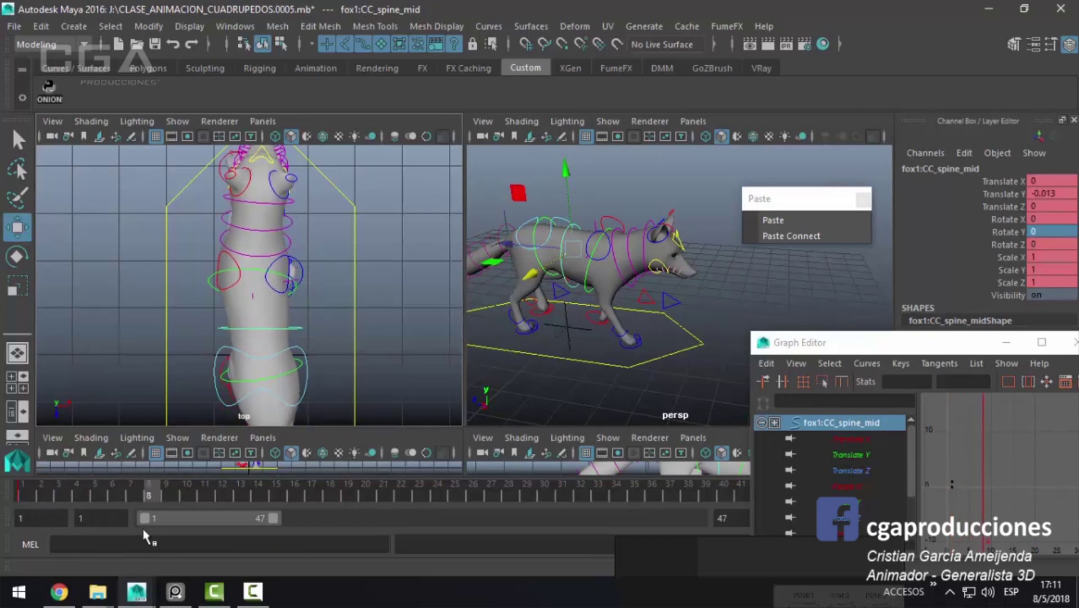
click(130, 496)
drag(350, 330, 345, 331)
key(ctrl+z)
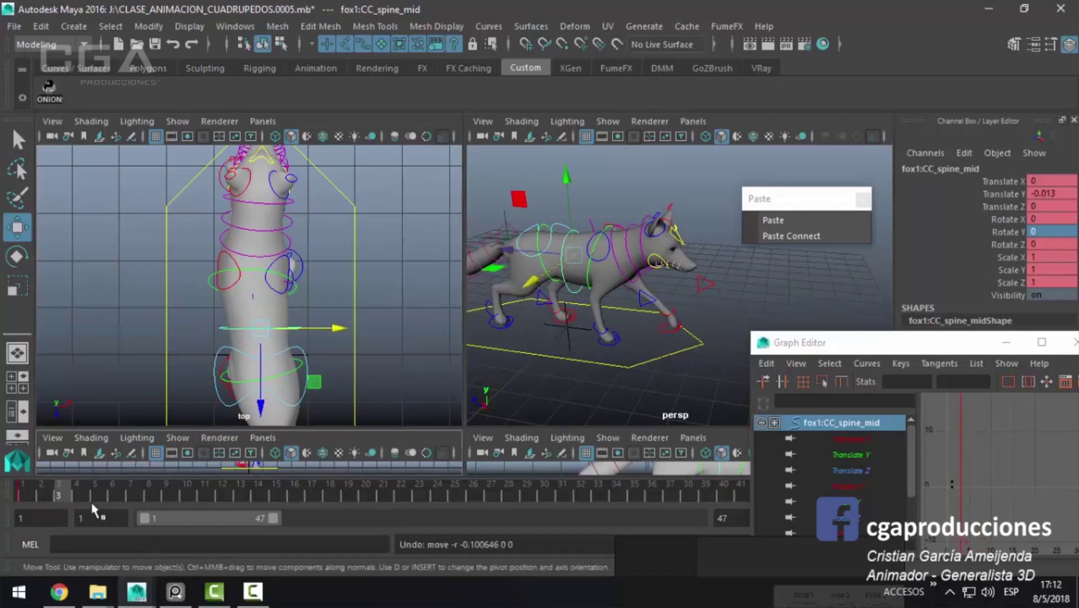
drag(901, 343, 852, 417)
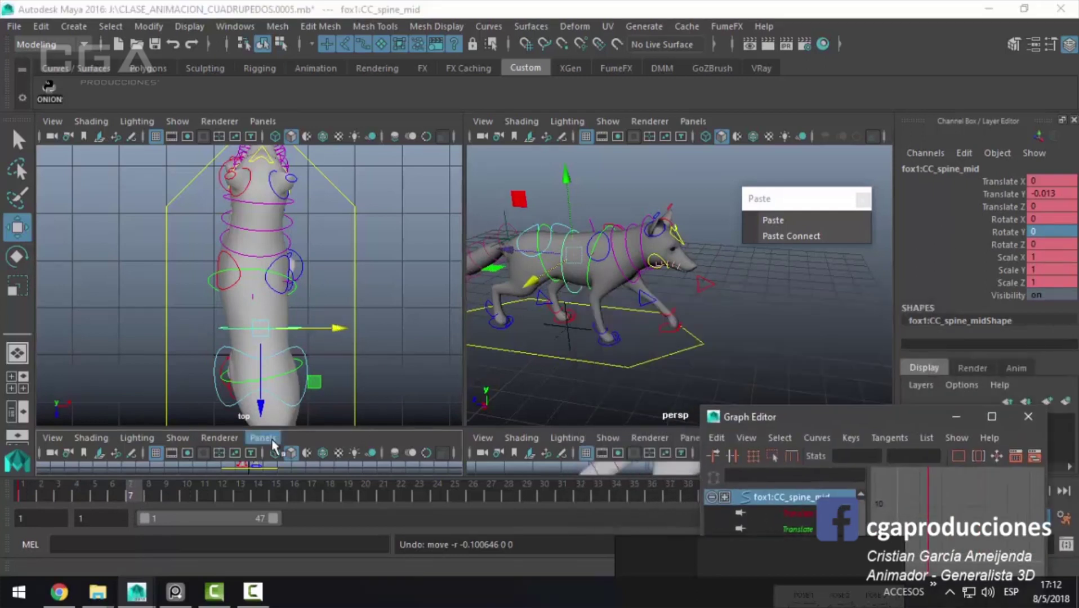
Step: Show keys for active objects only, then key the mid spine's sideways X shifts through the cycle
right_click(134, 490)
mouse_move(184, 402)
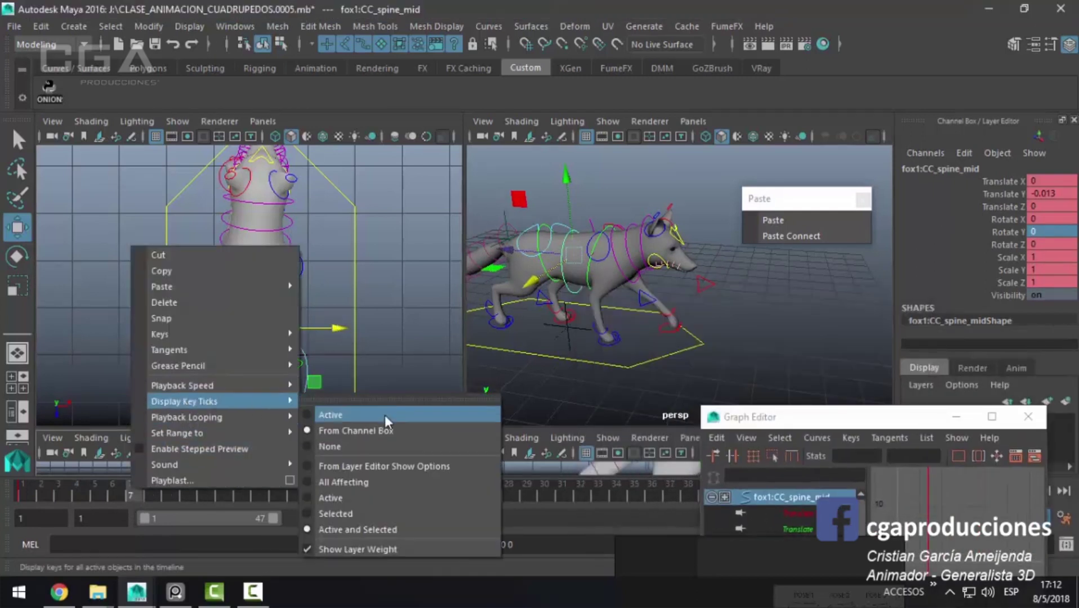
click(384, 414)
key(s)
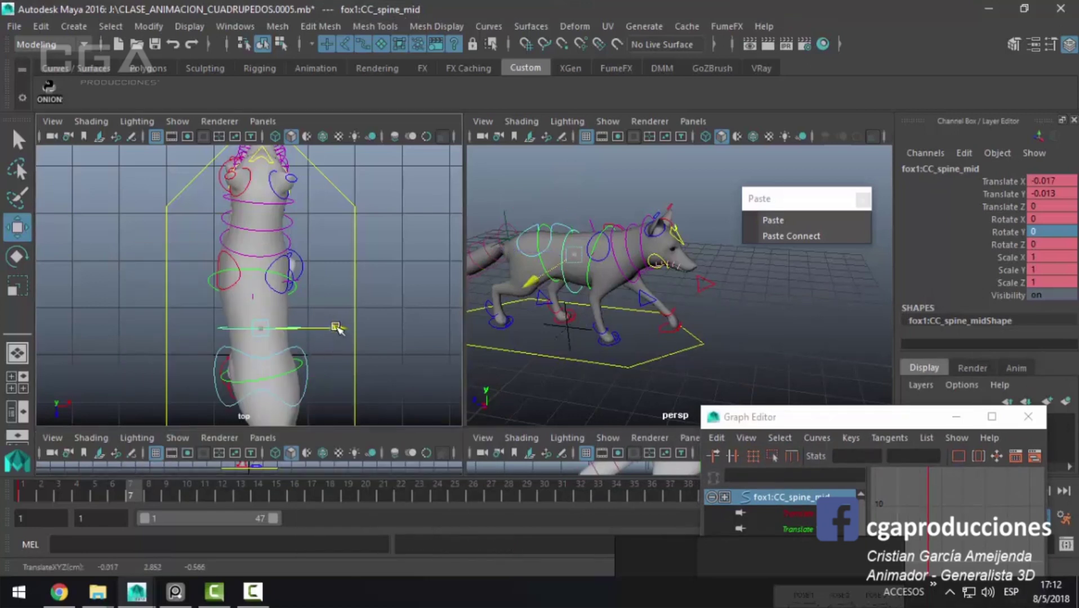
mouse_move(128, 494)
mouse_down()
mouse_move(95, 496)
mouse_move(129, 494)
mouse_up()
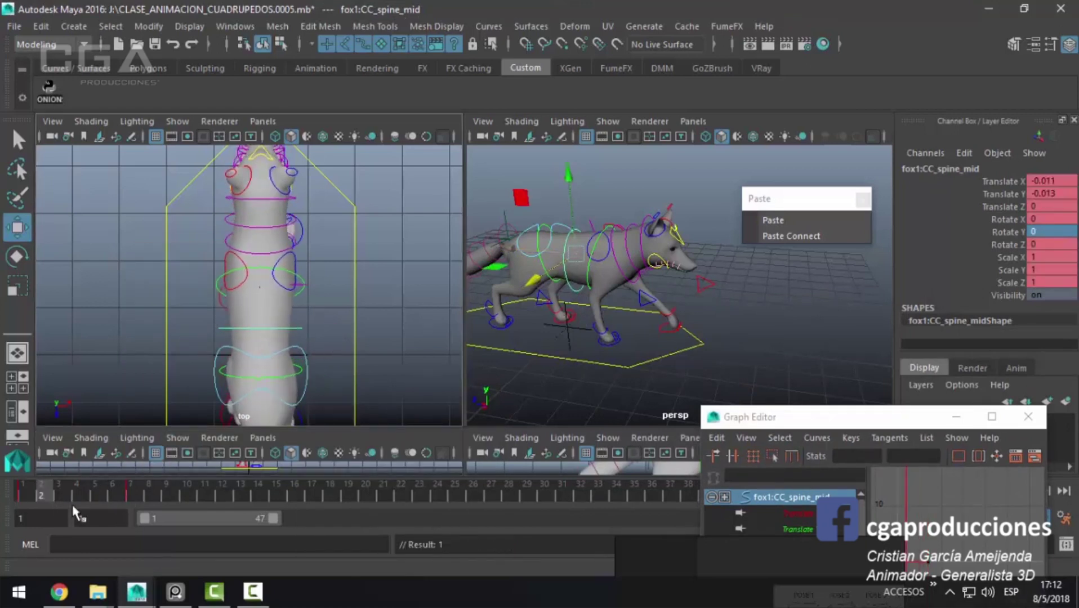
drag(318, 325, 322, 325)
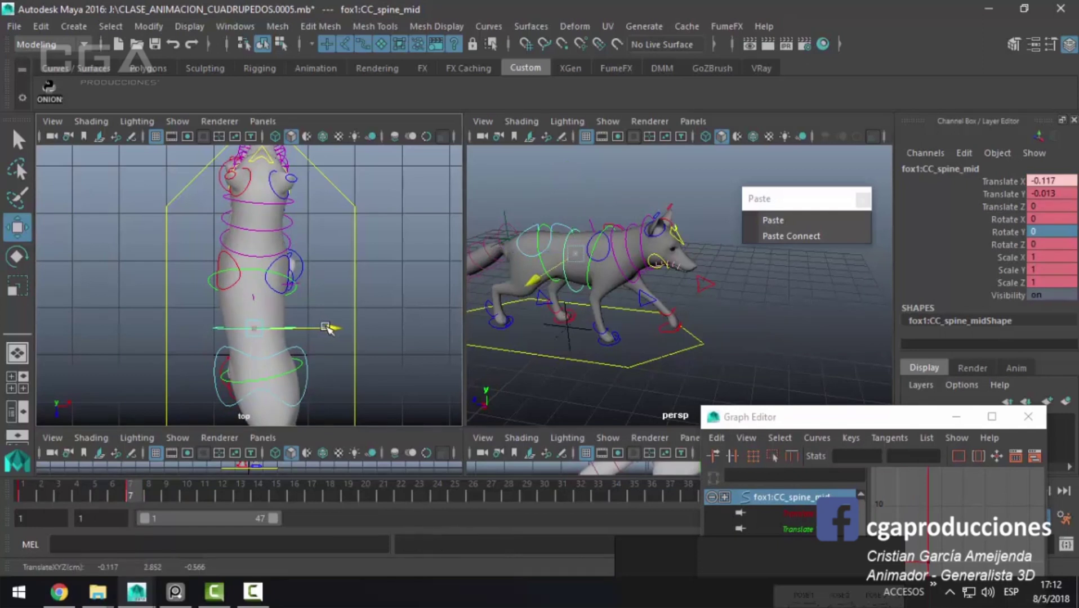
mouse_move(118, 497)
mouse_down()
mouse_move(259, 523)
mouse_move(349, 512)
mouse_up()
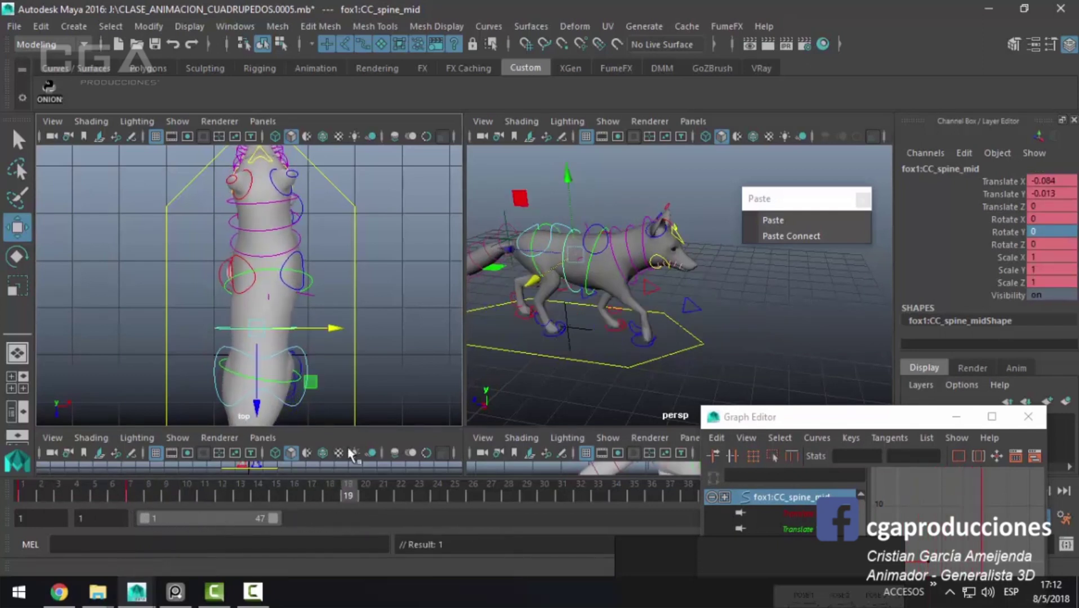
click(337, 329)
drag(337, 330, 349, 330)
mouse_move(338, 484)
mouse_down()
mouse_move(375, 503)
mouse_move(130, 495)
mouse_up()
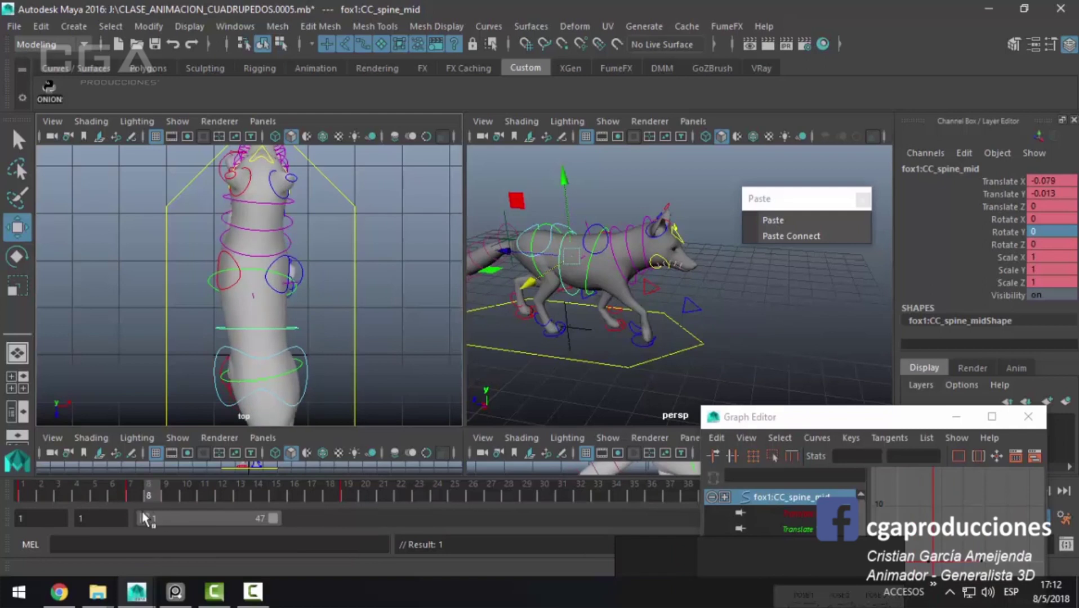
drag(326, 335, 320, 332)
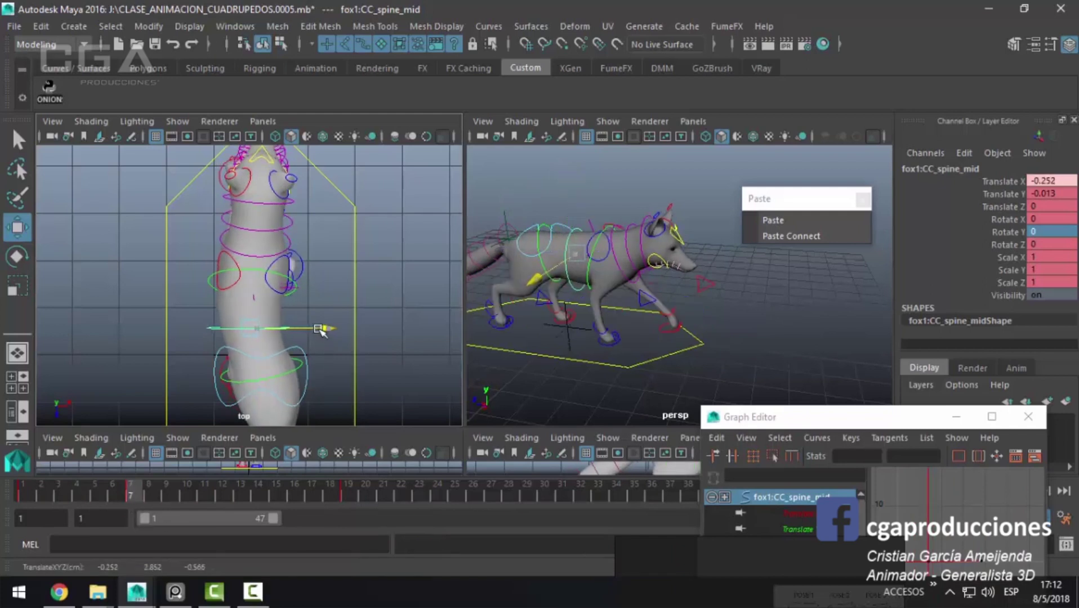
Step: Play back, then copy the mid spine's frame 1 key and paste it at frame 25
key(alt+v)
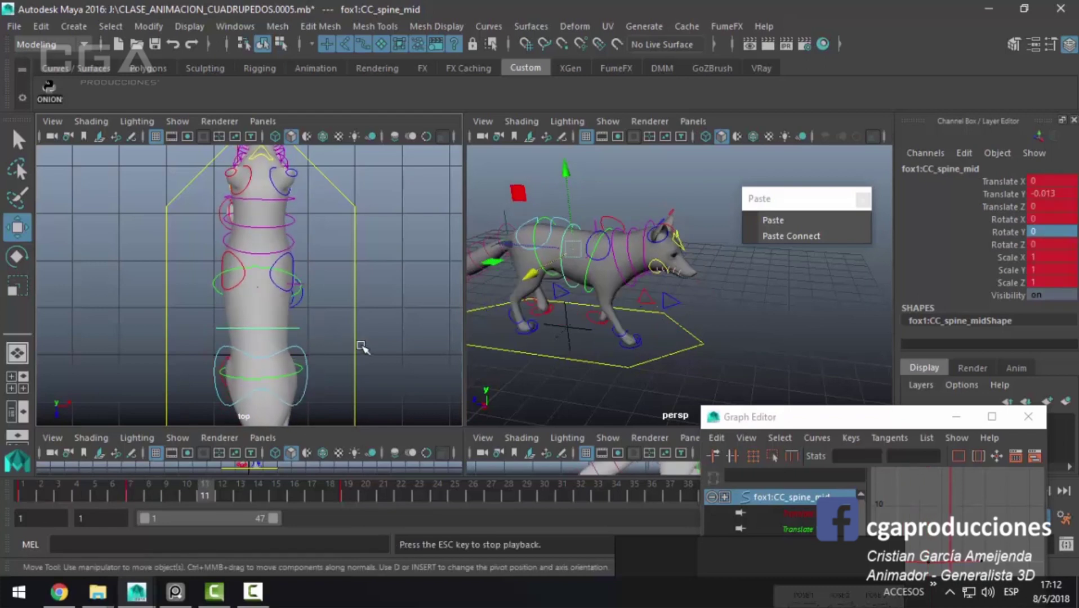
key(Escape)
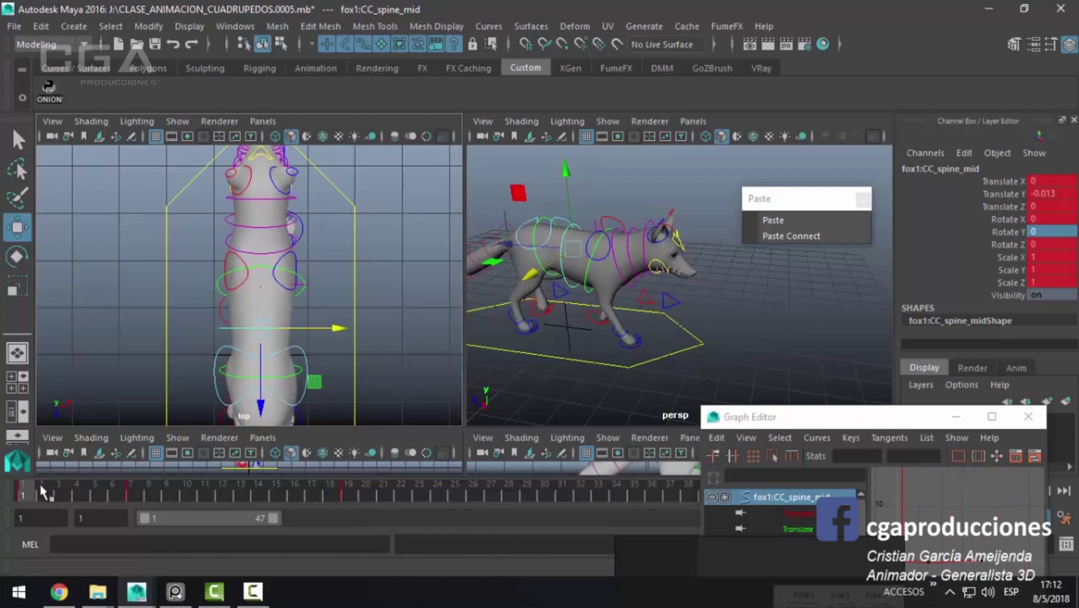
right_click(39, 485)
click(74, 260)
click(457, 497)
click(806, 222)
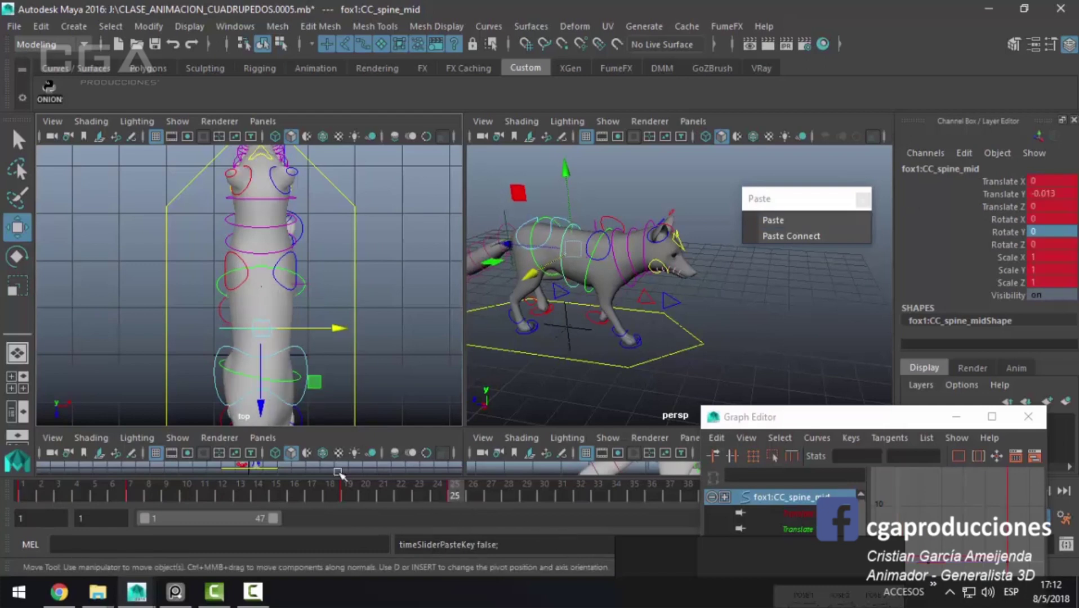
Step: Play back the looping sway, return to frame 1, and zoom the view
key(alt+v)
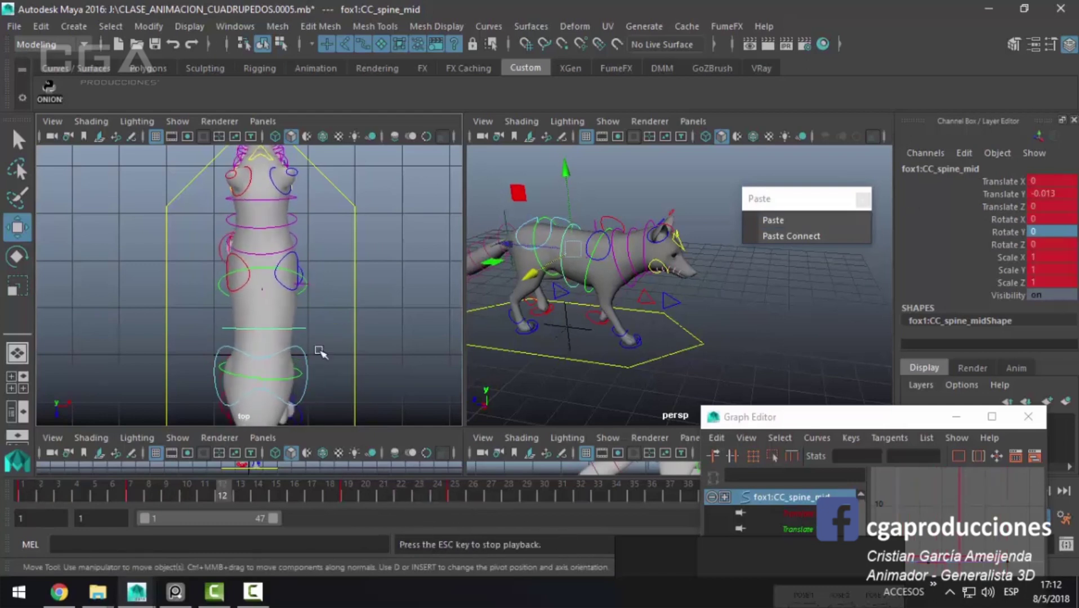
key(Escape)
click(454, 495)
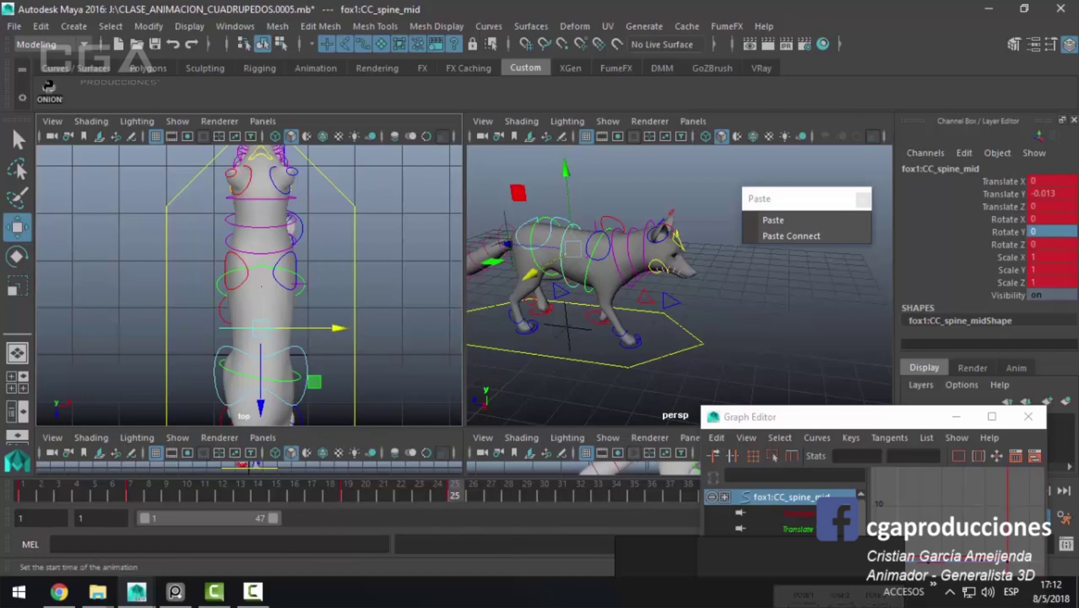
click(20, 487)
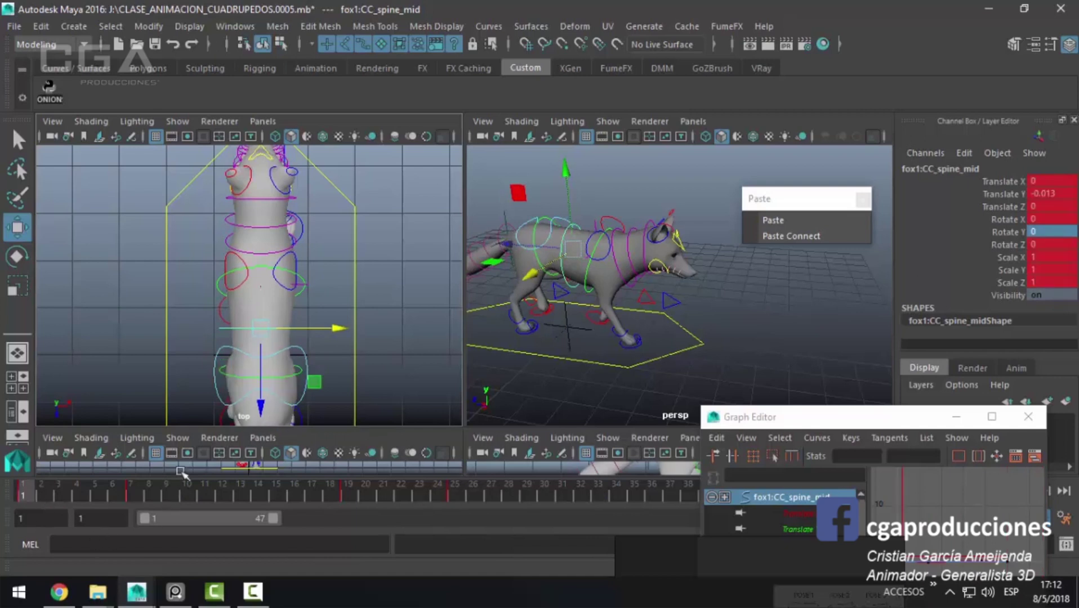
scroll(589, 298, up, 2)
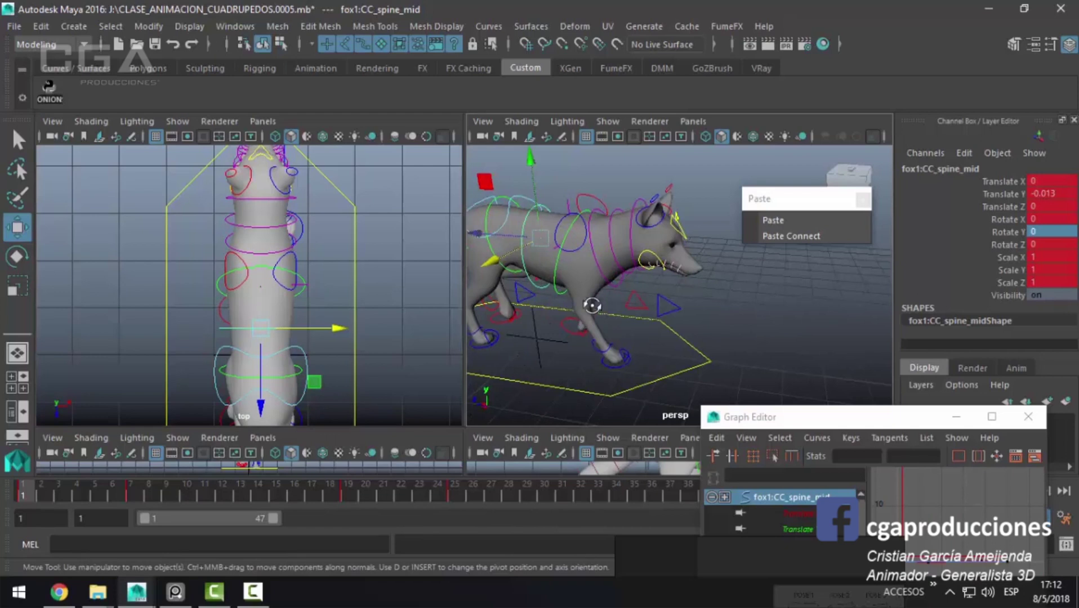
scroll(631, 310, up, 2)
scroll(609, 282, up, 2)
Step: Select the back spine control and isolate its Translate X curve in a maximized Graph Editor
key(q)
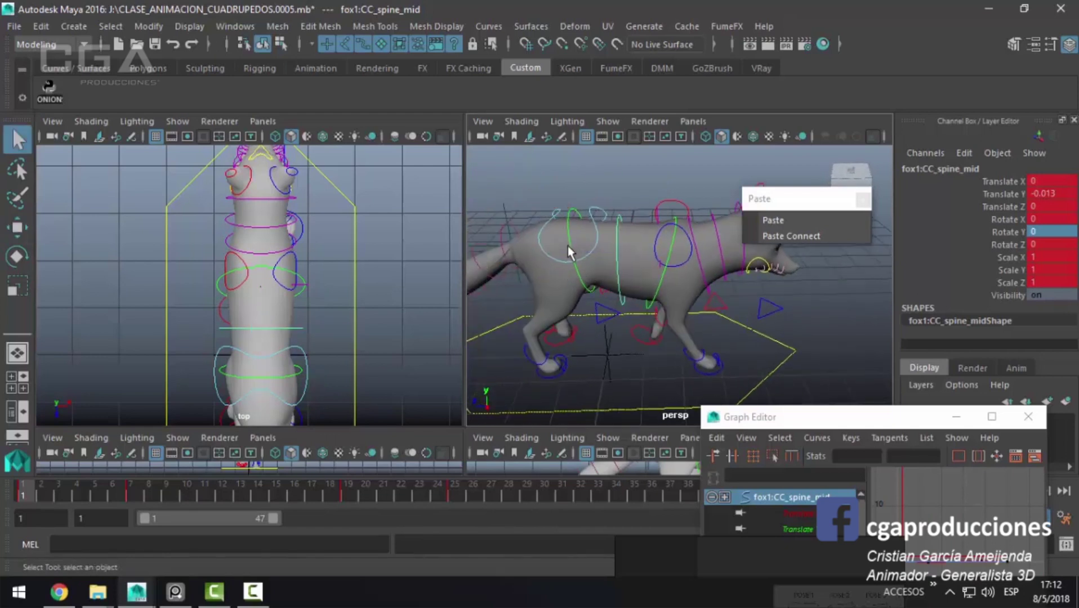
click(573, 253)
double_click(865, 420)
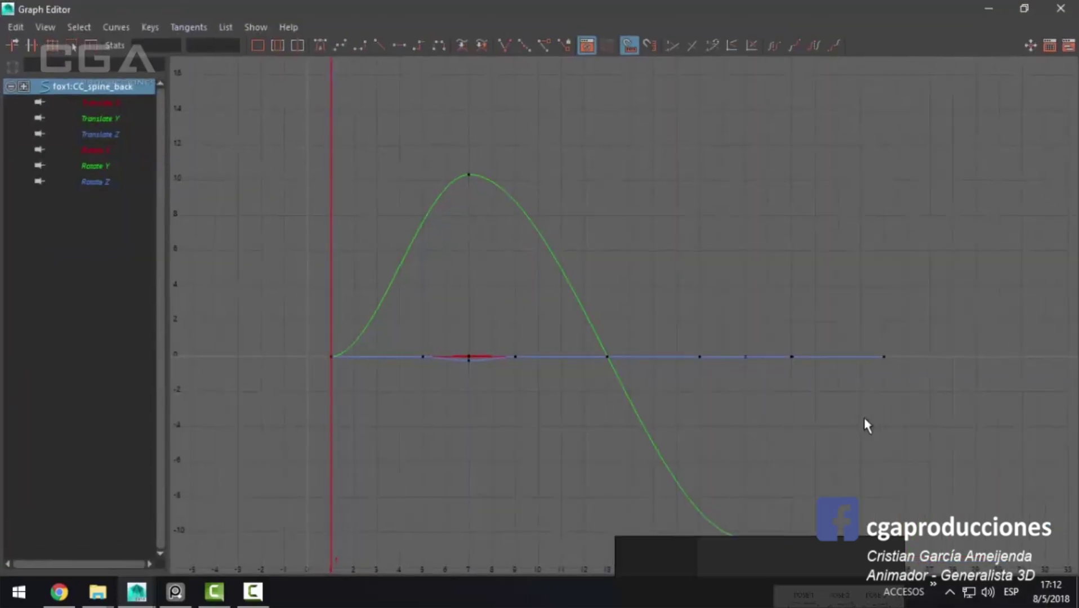
click(101, 118)
key(f)
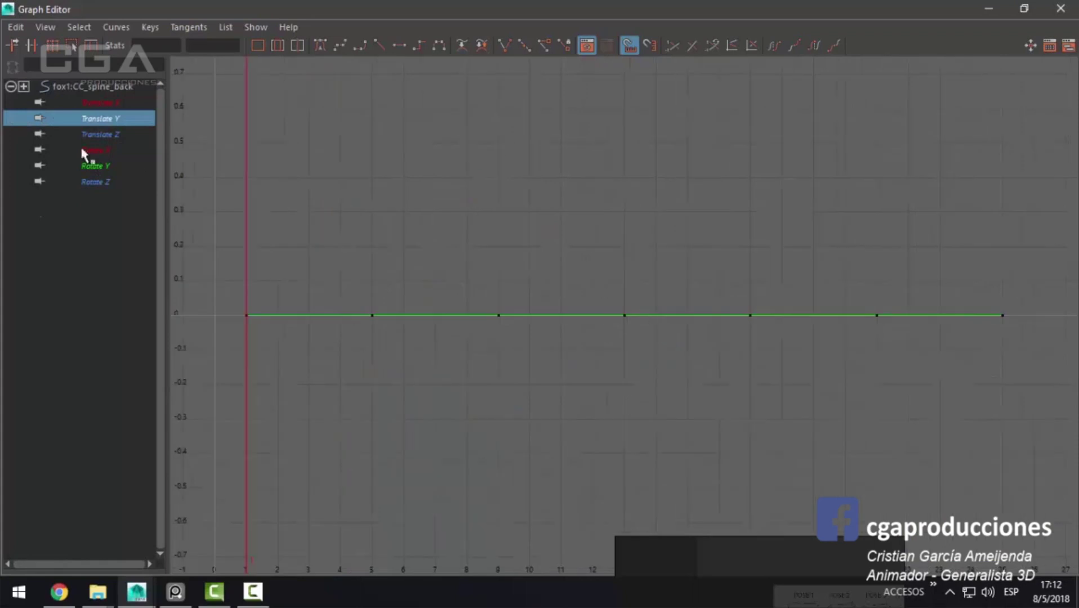
click(114, 103)
key(f)
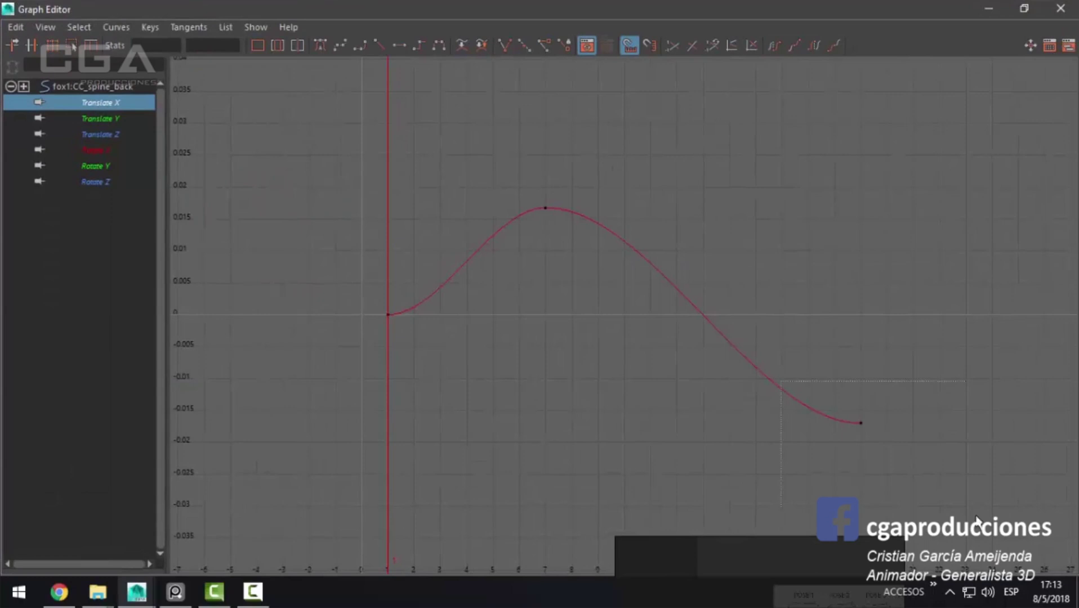
Step: Flatten the tangent of the Translate X curve's last key so it eases in
drag(978, 520, 976, 518)
mouse_move(795, 424)
mouse_down()
mouse_move(783, 381)
mouse_move(791, 354)
mouse_up()
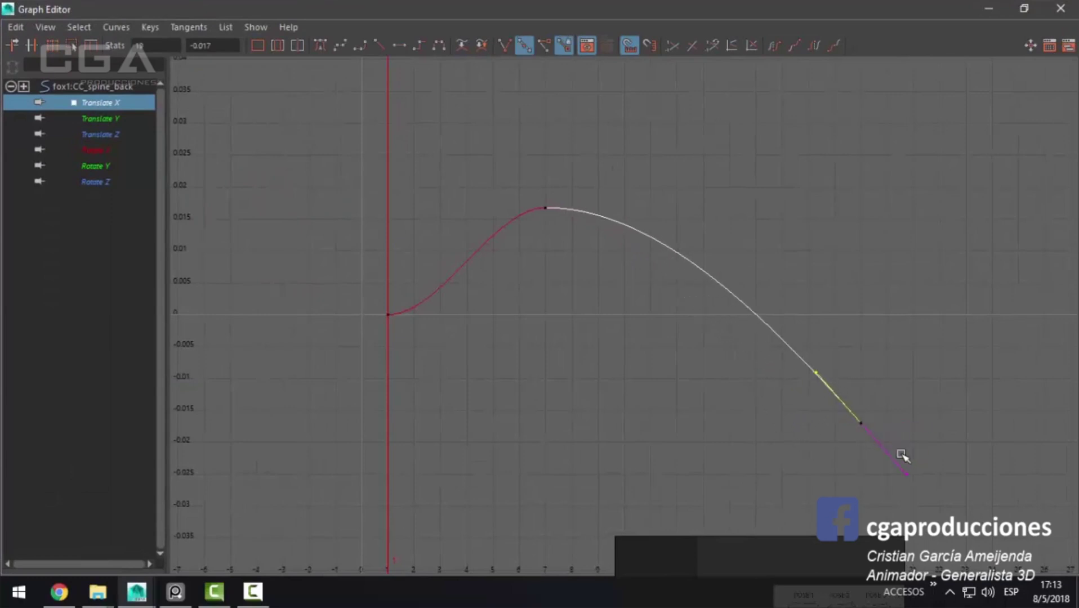
middle_drag(707, 318, 755, 348)
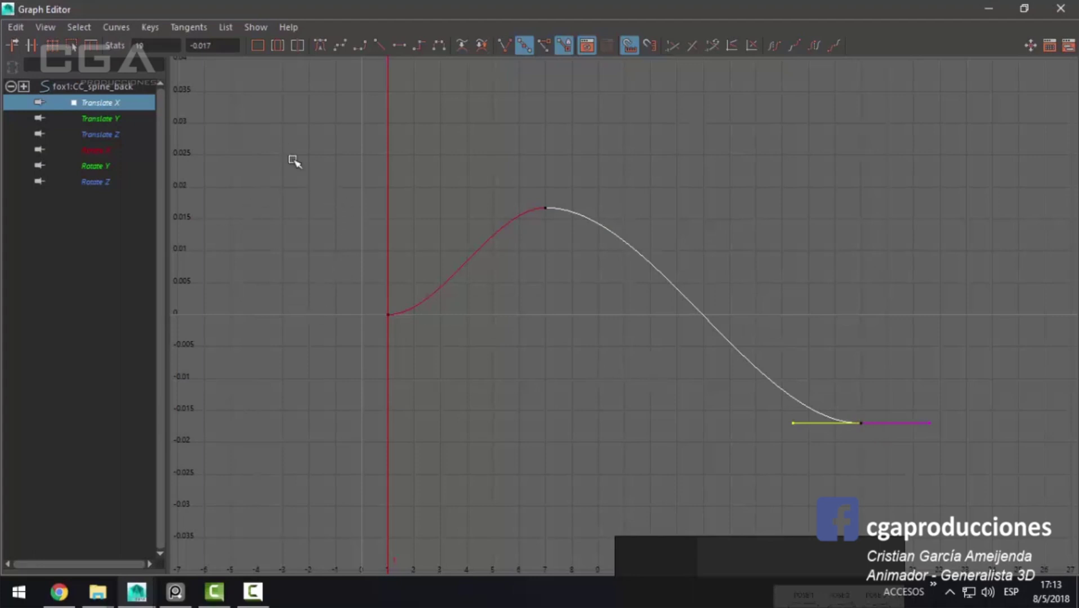
drag(294, 161, 941, 412)
click(930, 424)
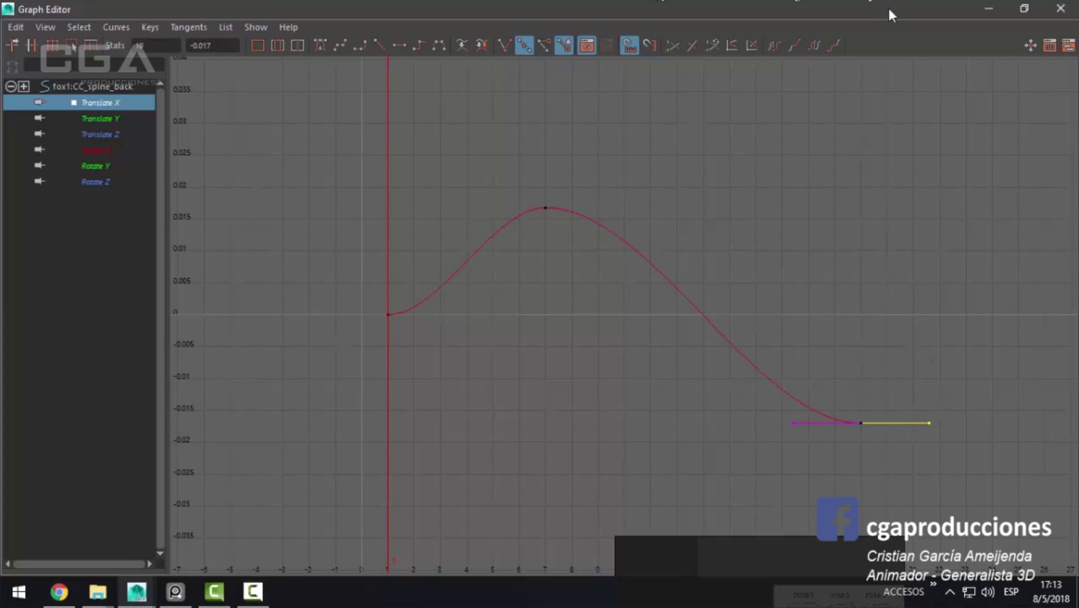
Step: Select the CC_spine_front control and open the Graph Editor full screen
click(987, 9)
alt+drag(573, 254, 601, 236)
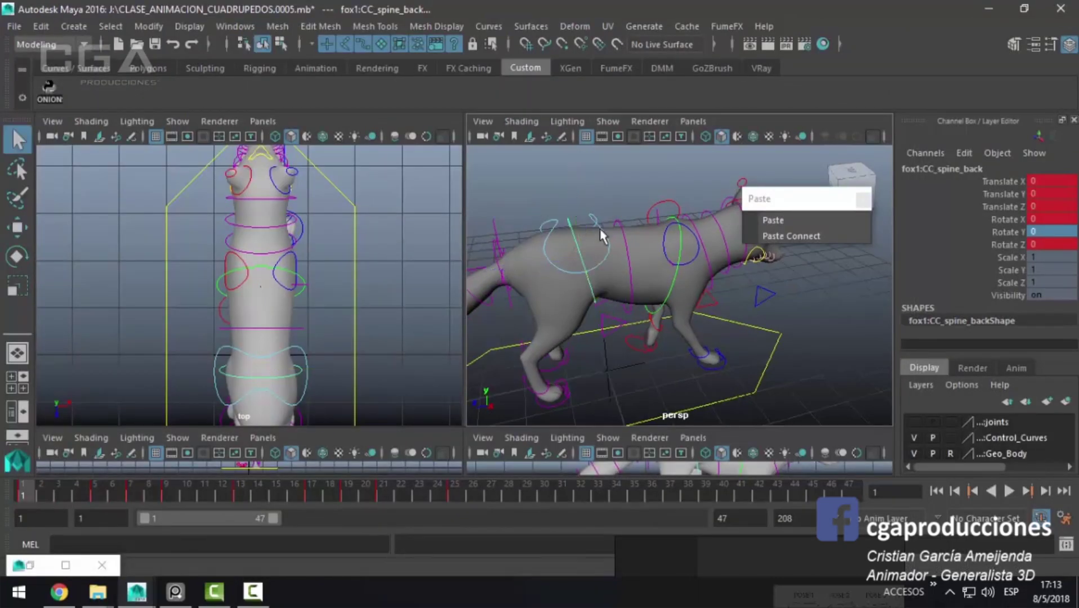
click(708, 263)
click(679, 283)
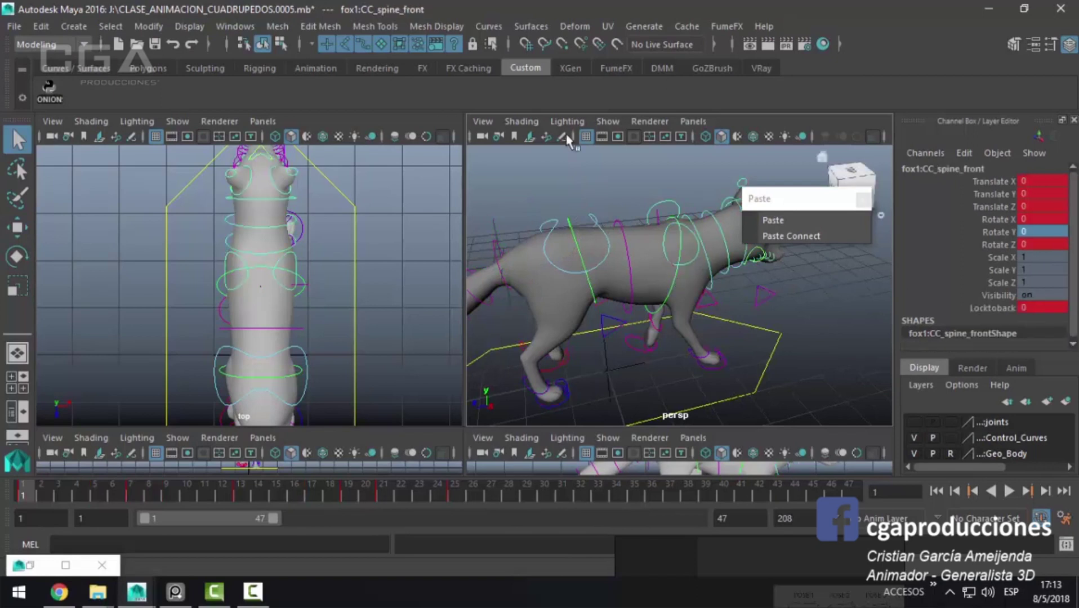
click(233, 26)
mouse_move(276, 67)
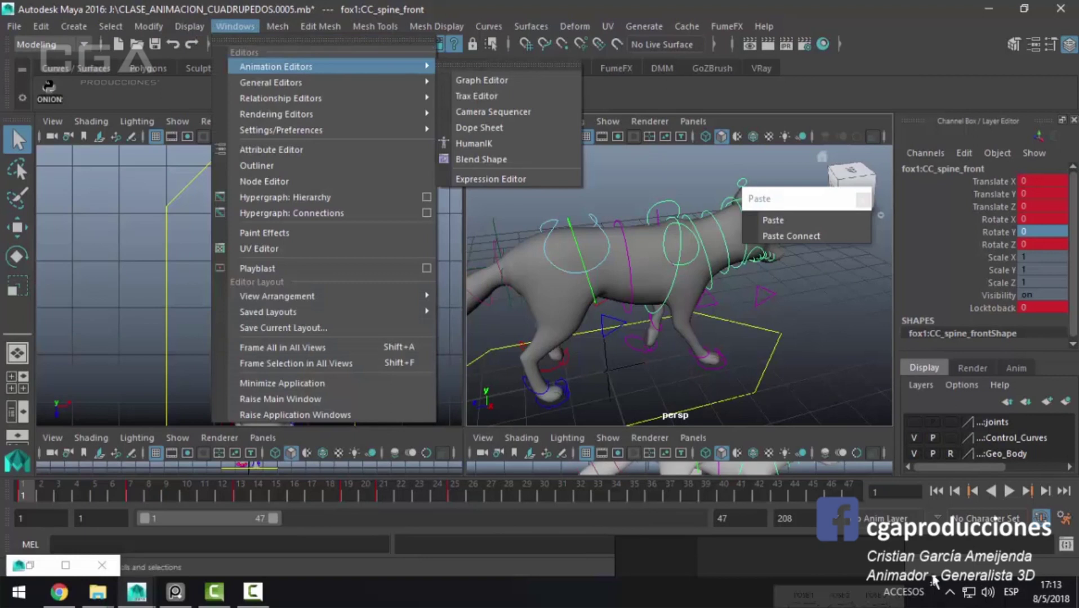
click(529, 82)
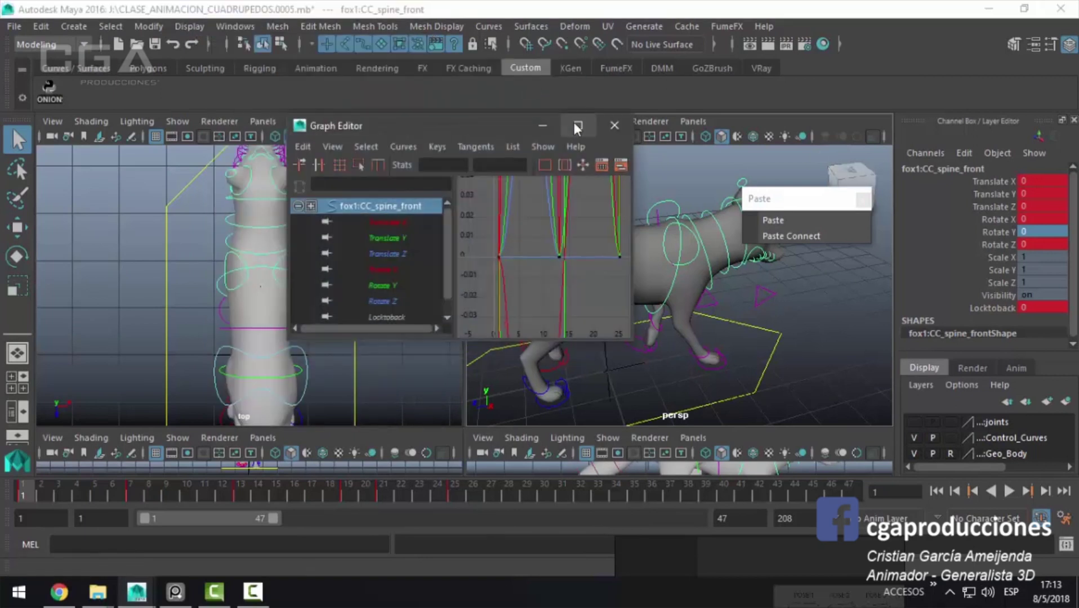
click(576, 127)
Step: Isolate the Translate X curve and angle the tangents of its last and first keys
mouse_move(421, 308)
alt+right_down()
mouse_move(742, 243)
mouse_move(433, 234)
alt+right_up()
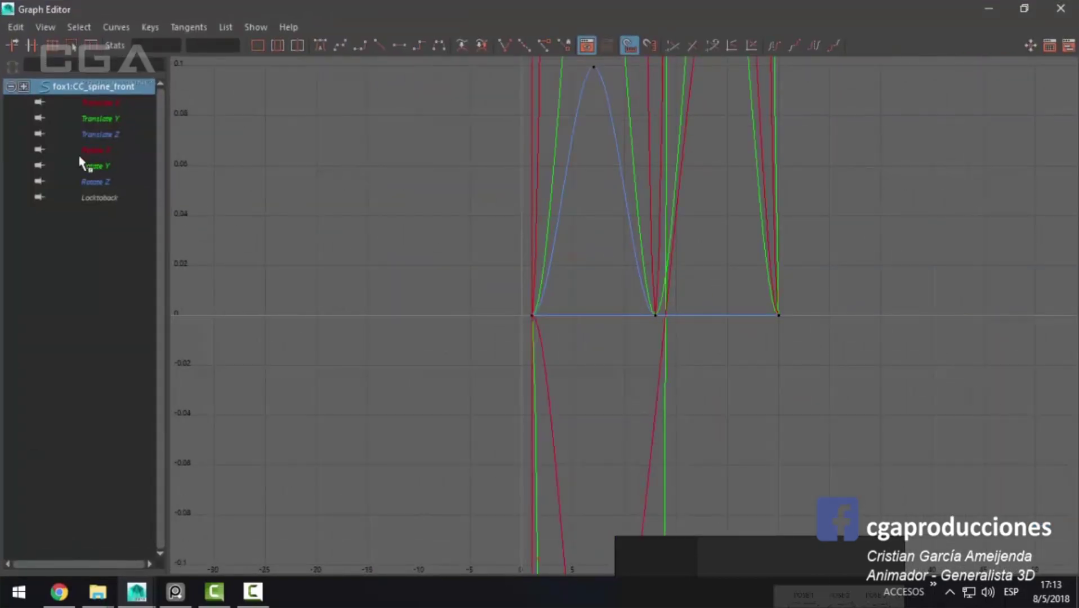
click(105, 122)
click(97, 103)
key(f)
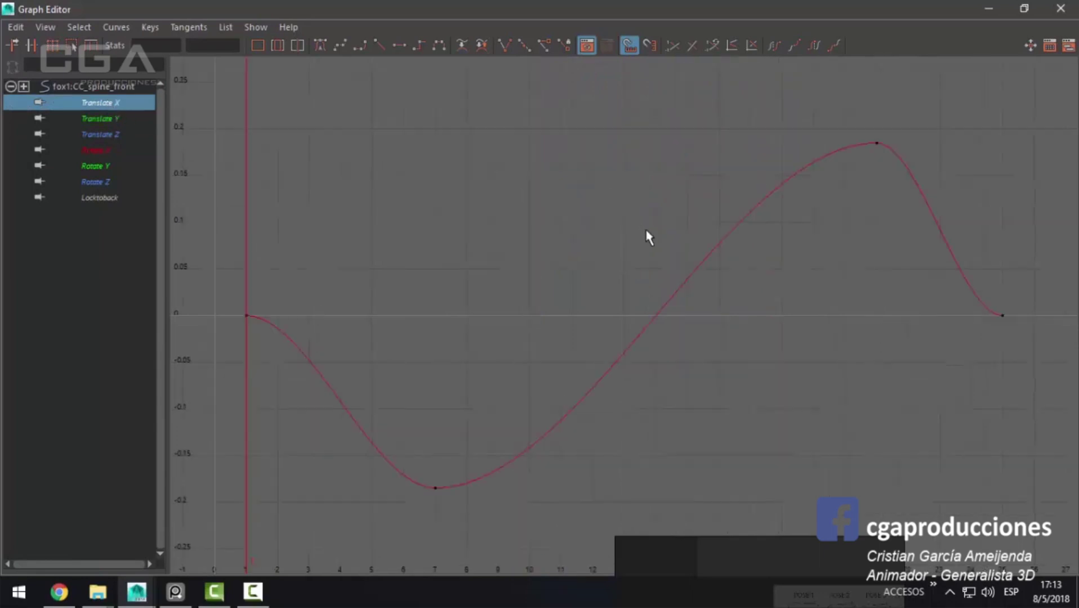
alt+right_drag(840, 277, 829, 216)
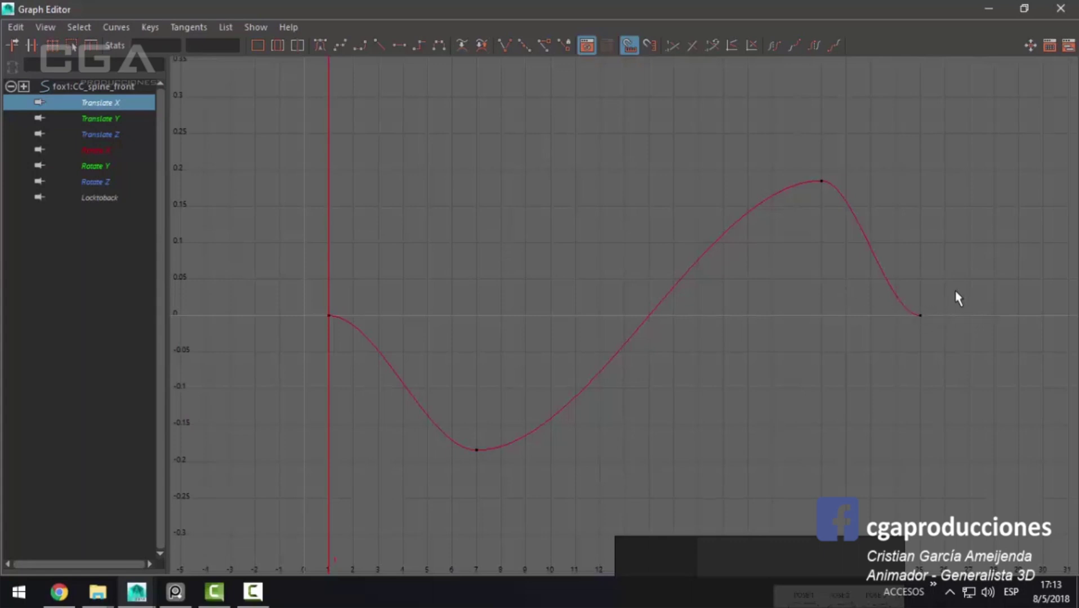
drag(956, 246, 896, 399)
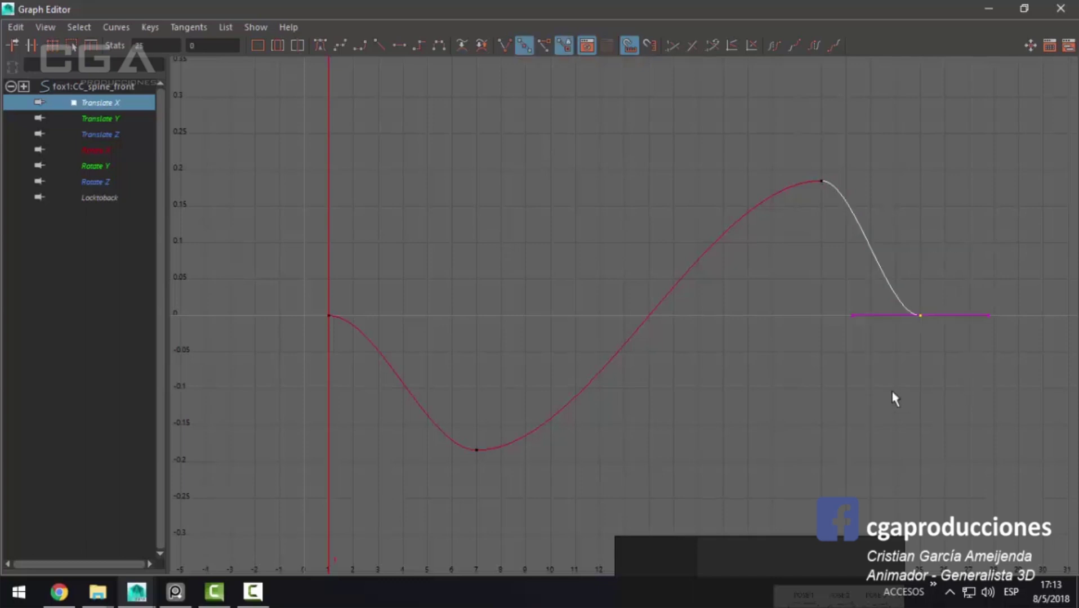
drag(989, 316, 948, 385)
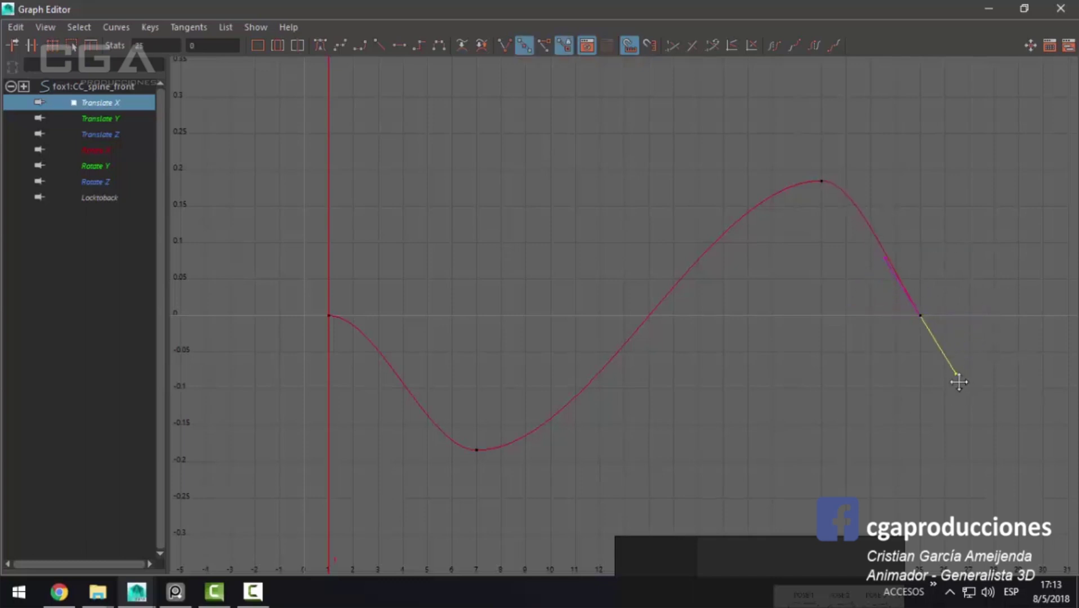
drag(169, 281, 429, 281)
drag(500, 308, 567, 357)
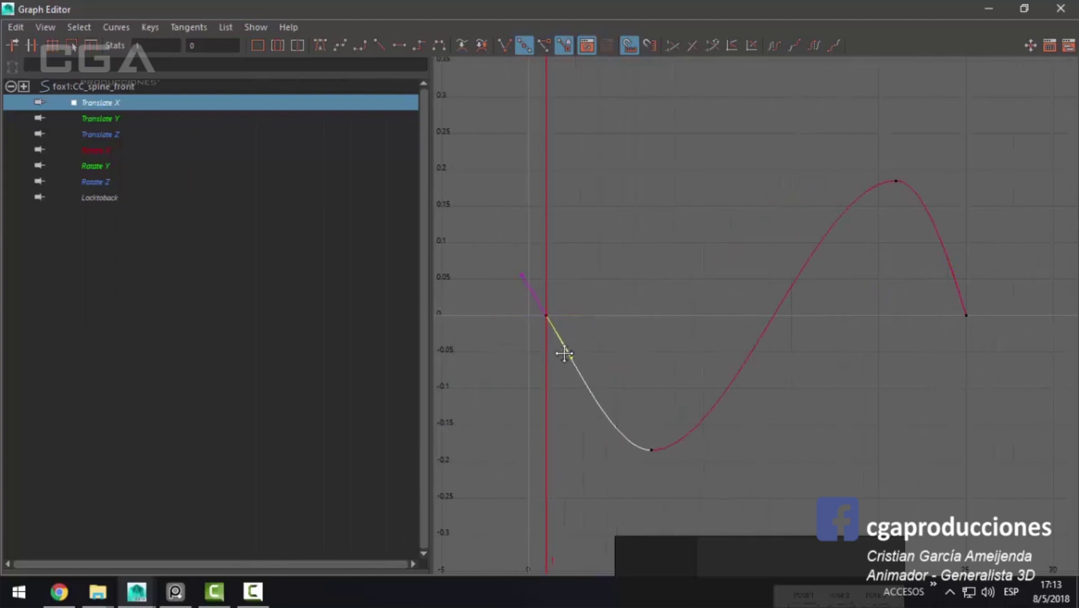
click(993, 10)
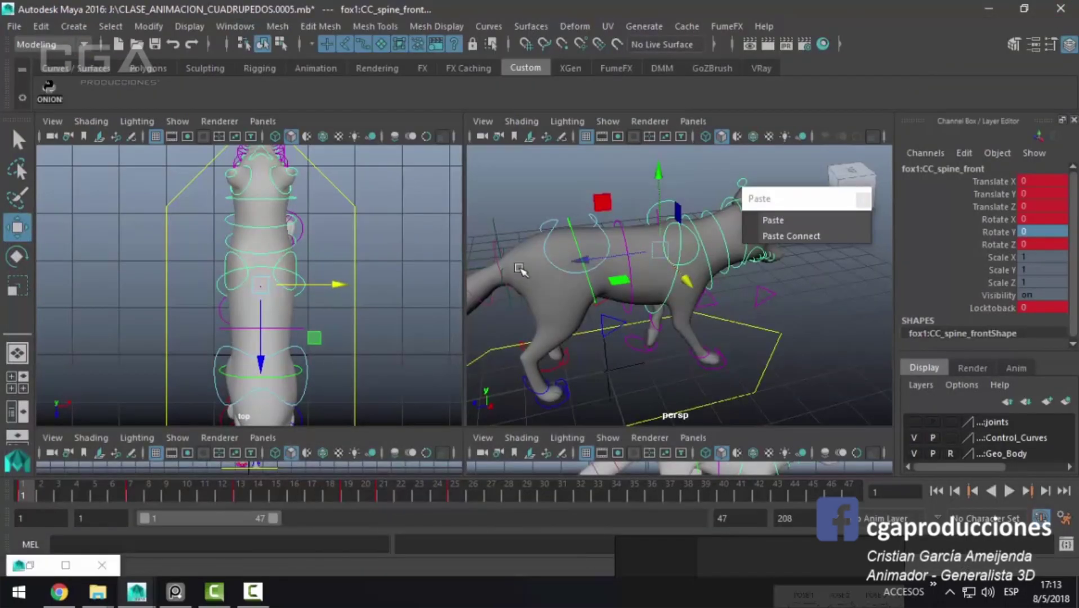
Step: Play the walk and stop on frame 21, where the front spine's Translate X is 0.185
key(alt+v)
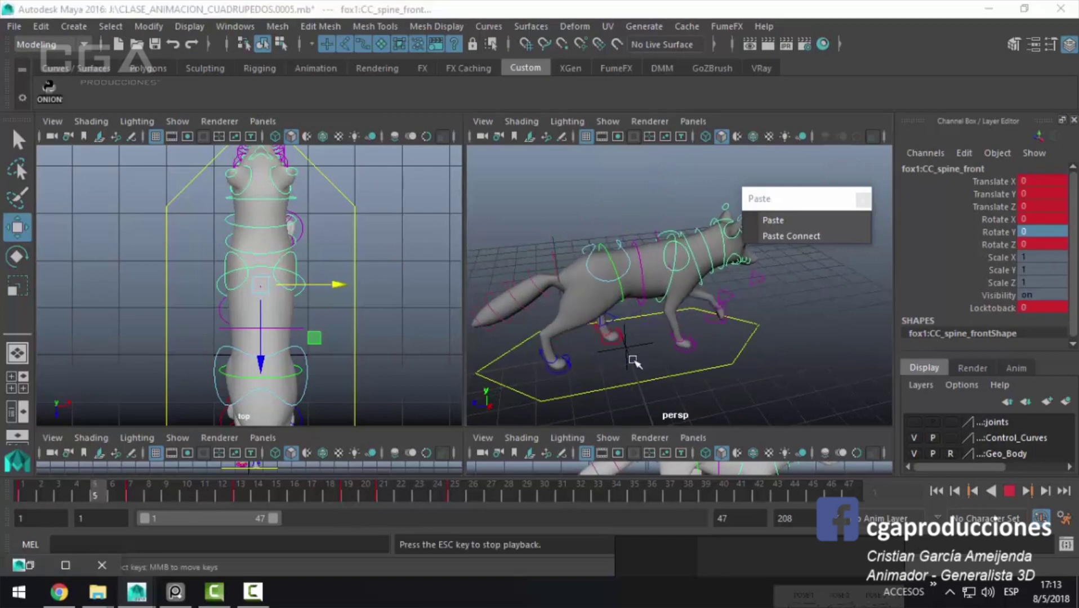
key(Escape)
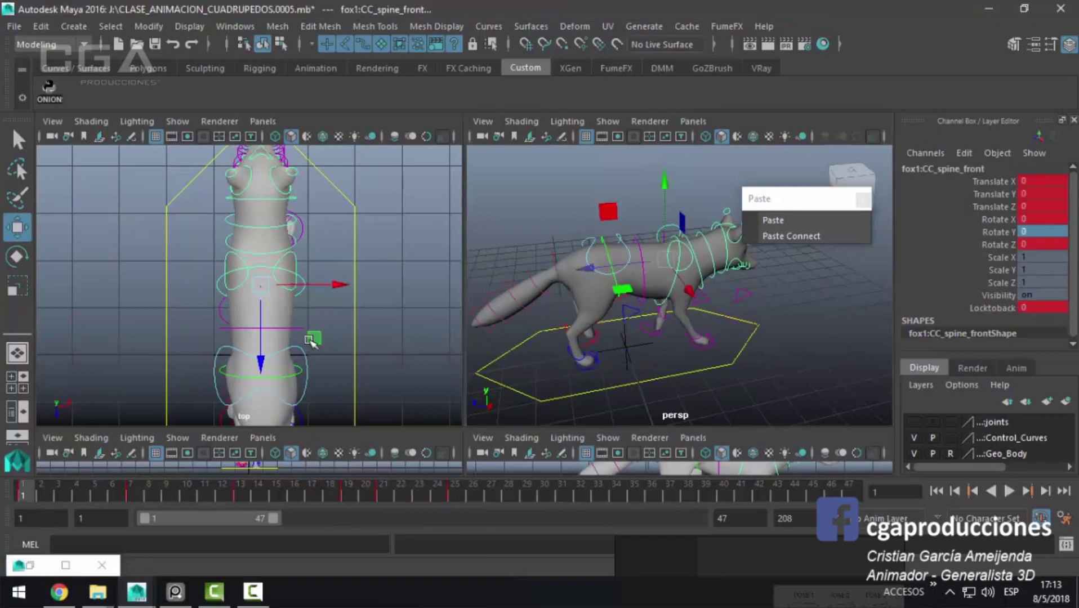
key(alt+v)
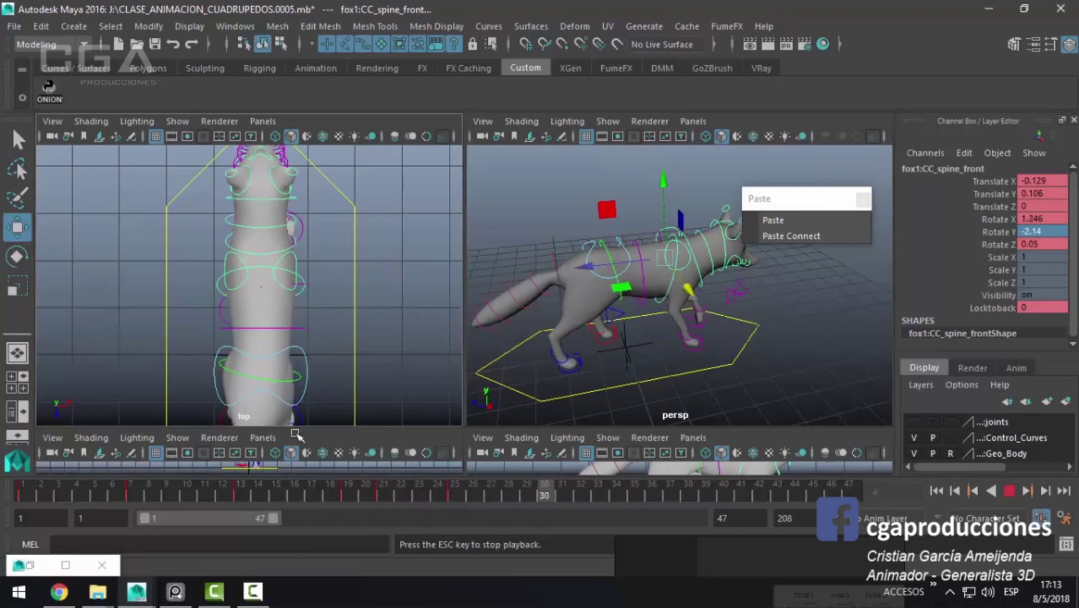
click(349, 495)
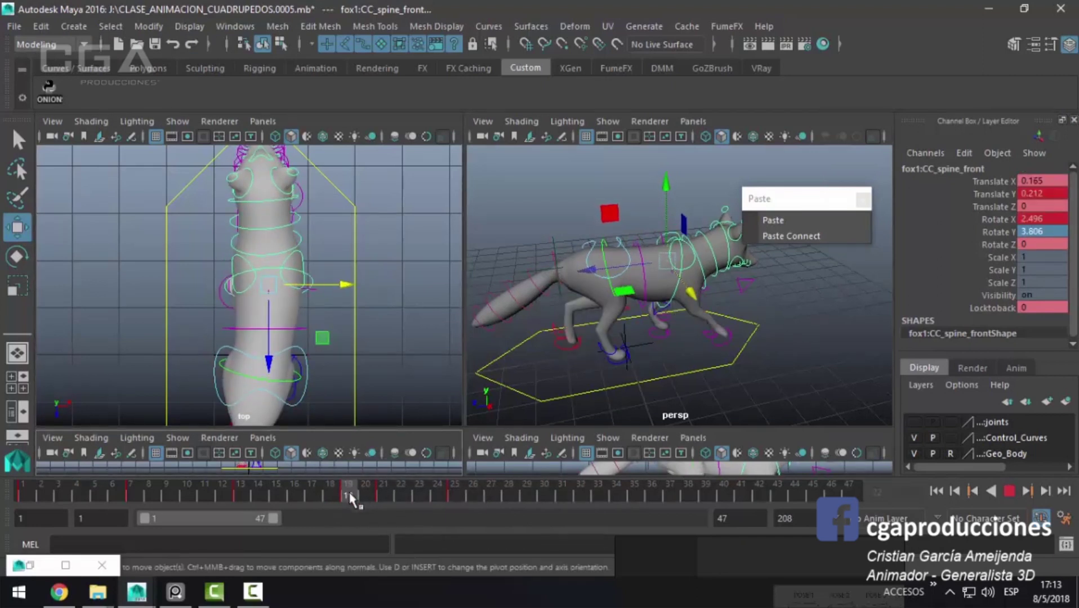
key(alt+v)
key(alt+comma)
key(alt+comma)
key(alt+comma)
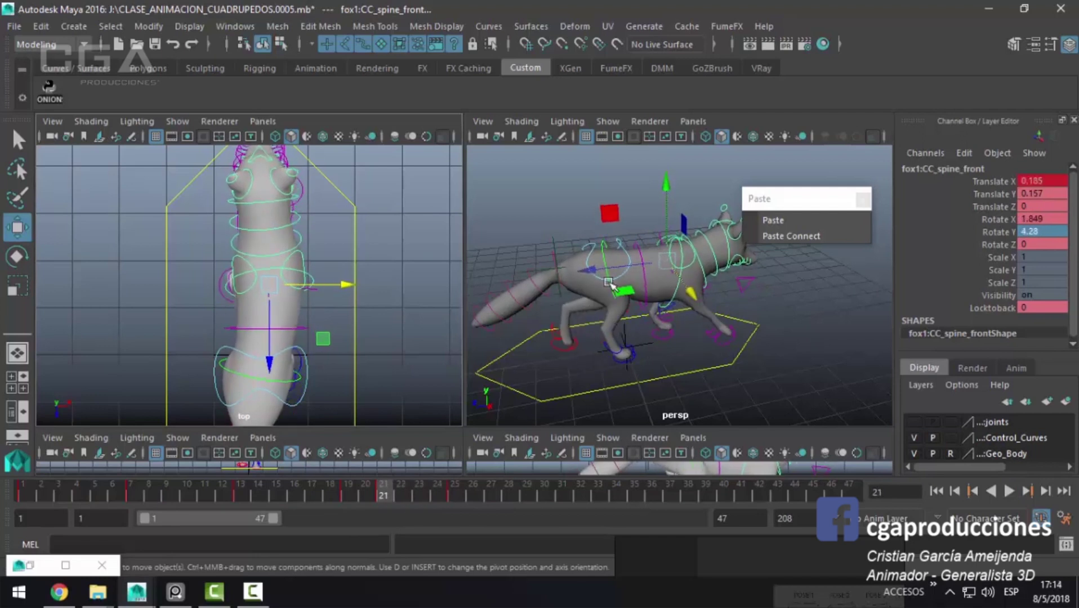
key(q)
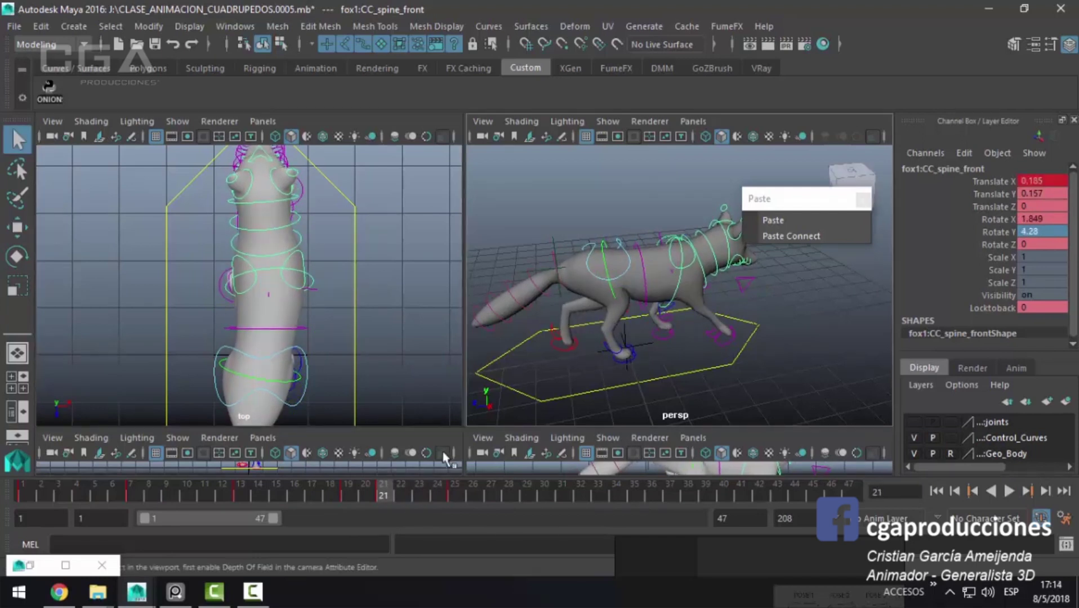
mouse_move(852, 177)
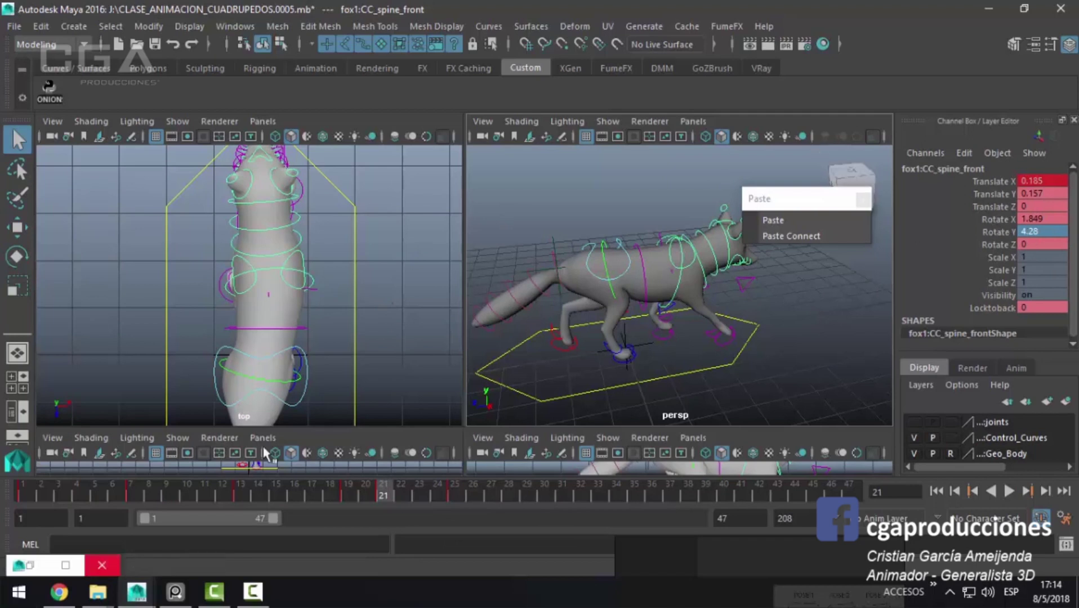
Step: Set the time slider to show key ticks only for the Translate X and Rotate Y channels
right_click(380, 493)
mouse_move(436, 404)
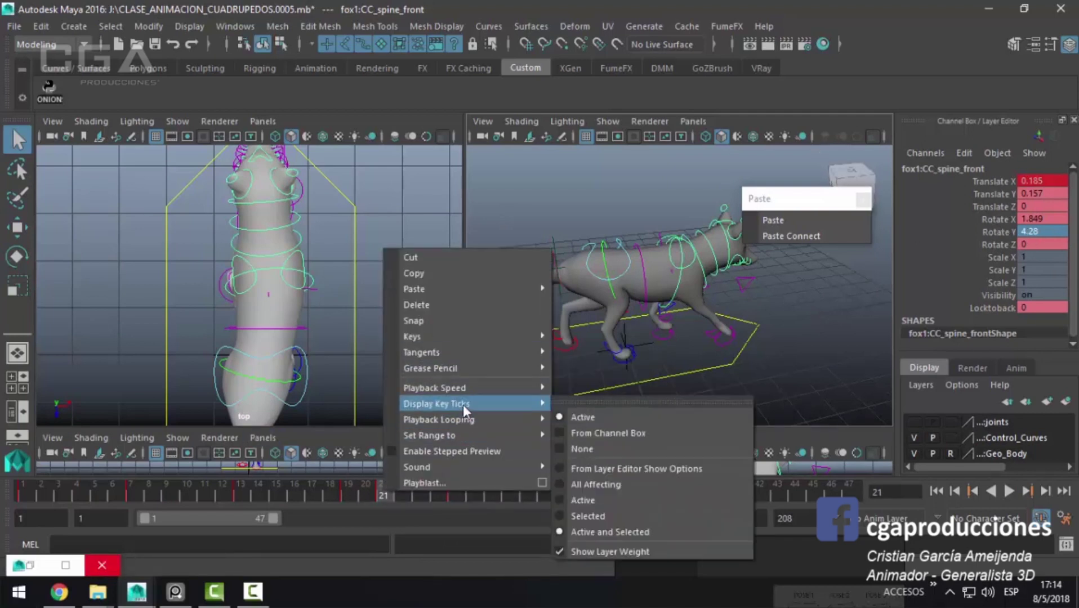
click(658, 433)
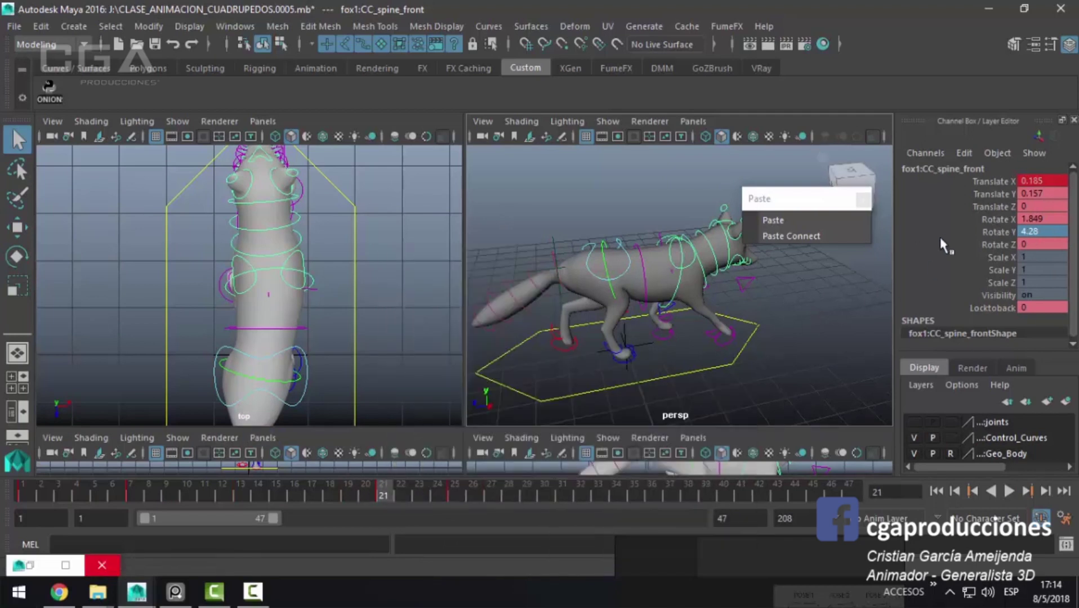
click(1008, 181)
ctrl+click(1005, 231)
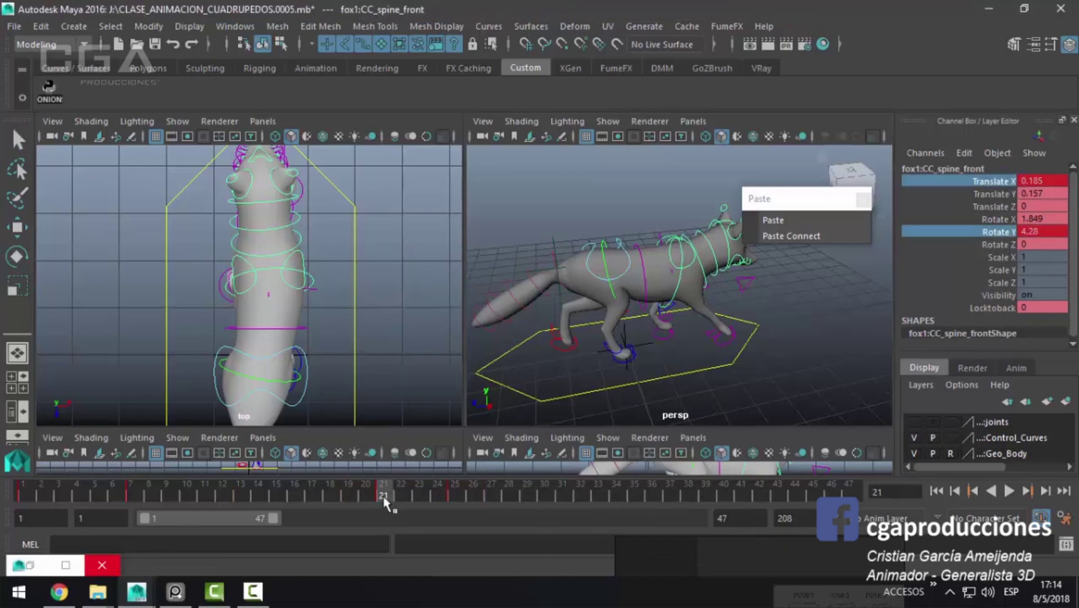
Step: Move the front spine's sway key from frame 21 to 18 and review the new timing
shift+drag(383, 498, 341, 498)
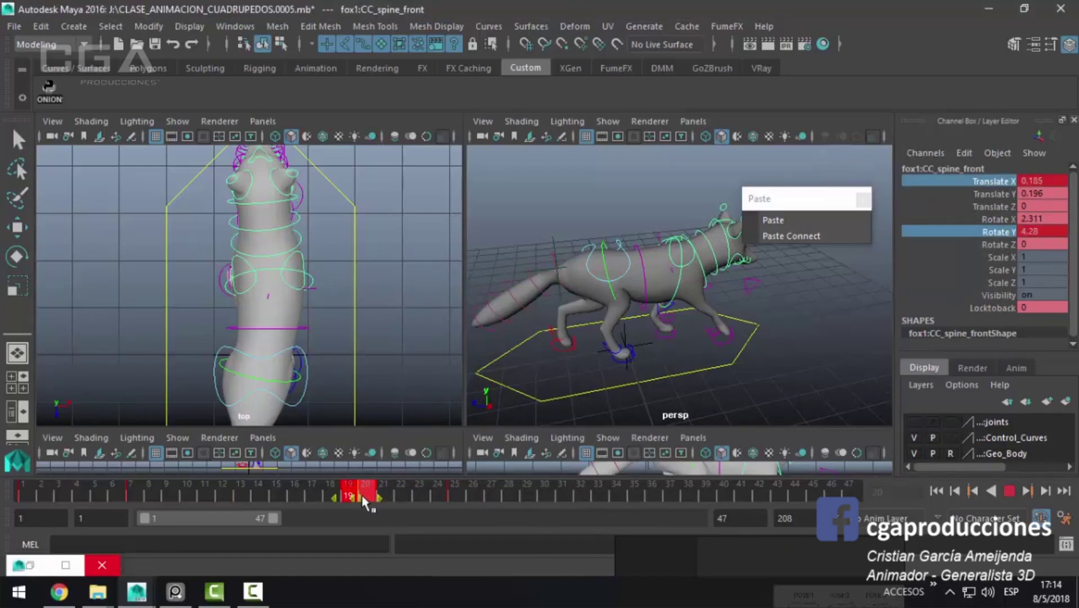
key(alt+v)
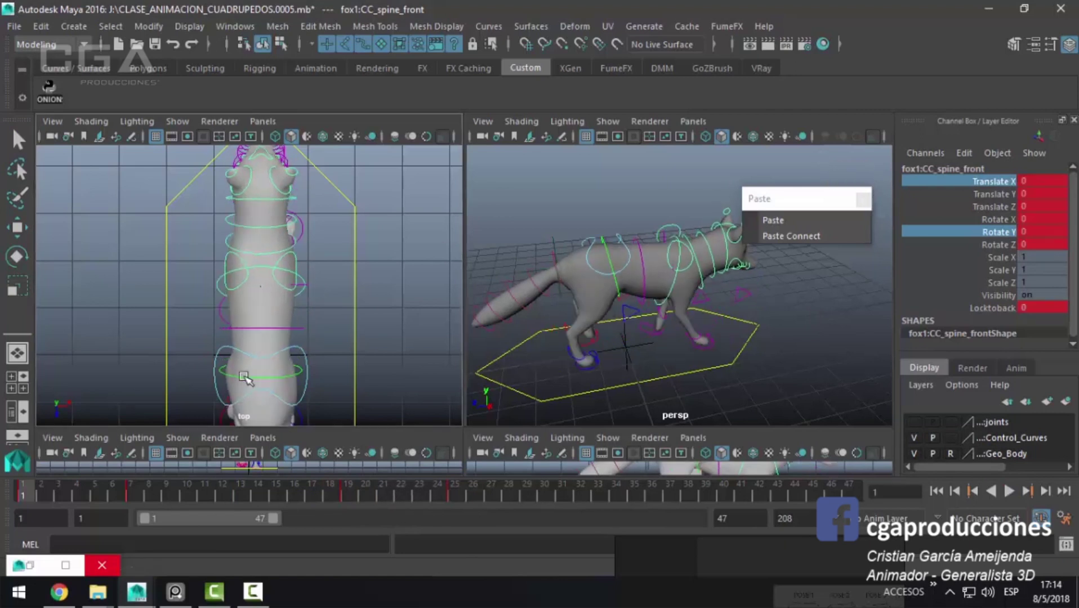
drag(385, 496, 357, 503)
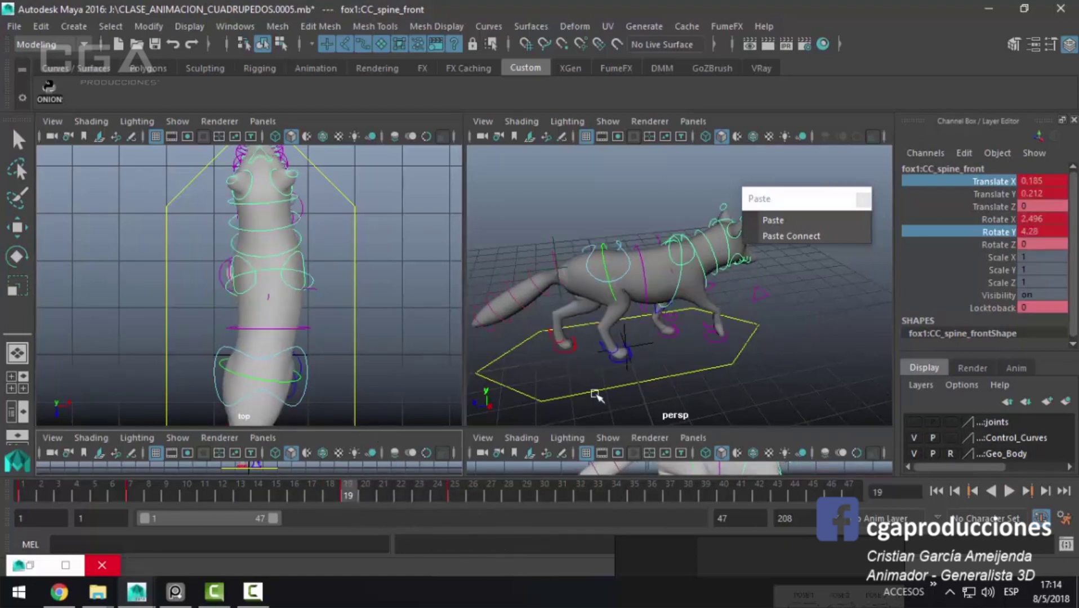
key(alt+v)
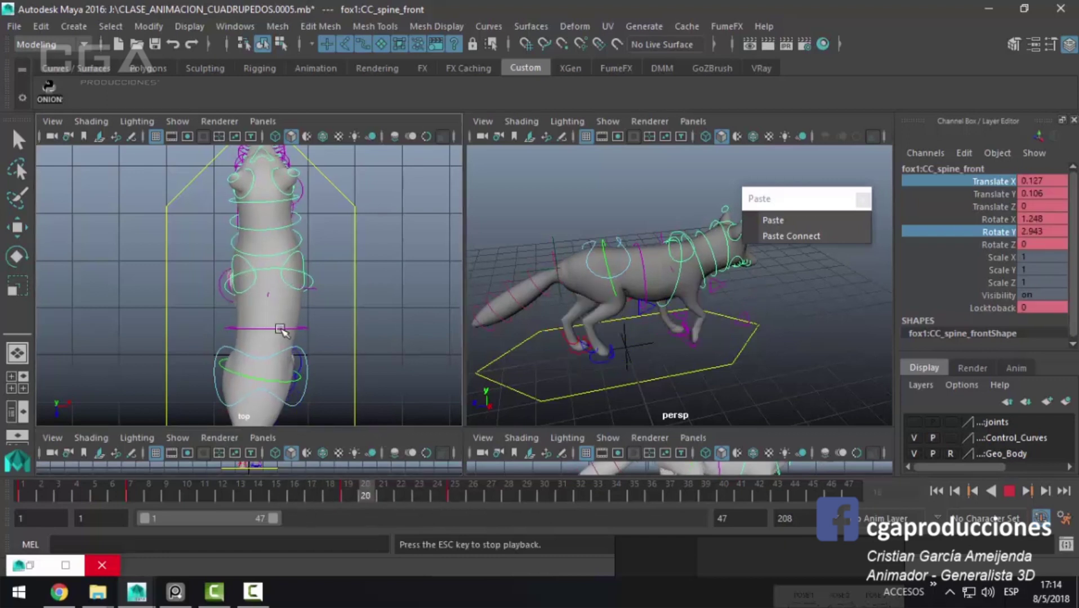
key(Escape)
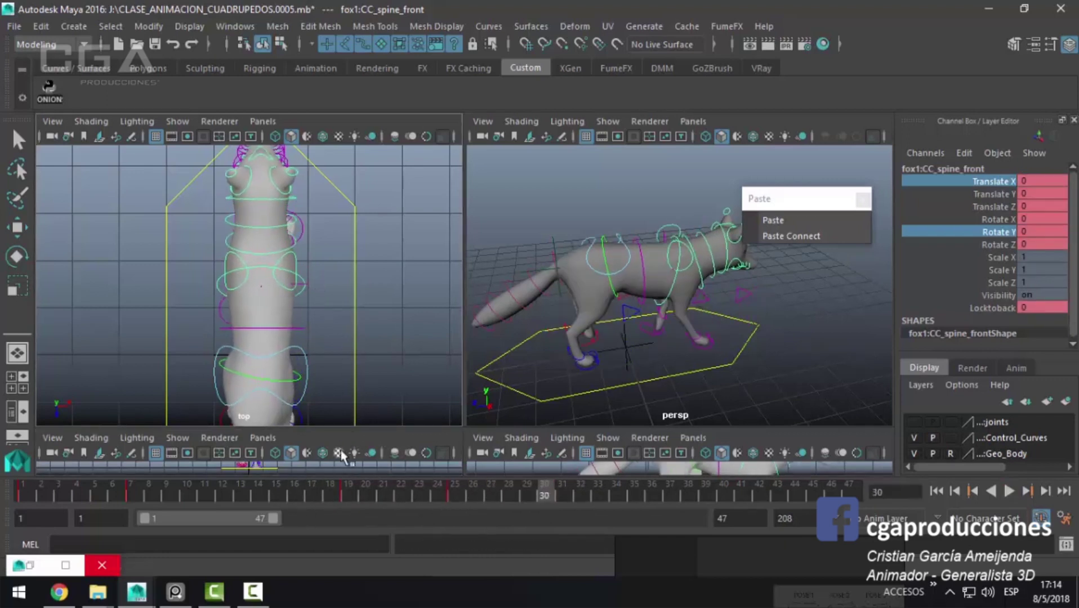
click(328, 499)
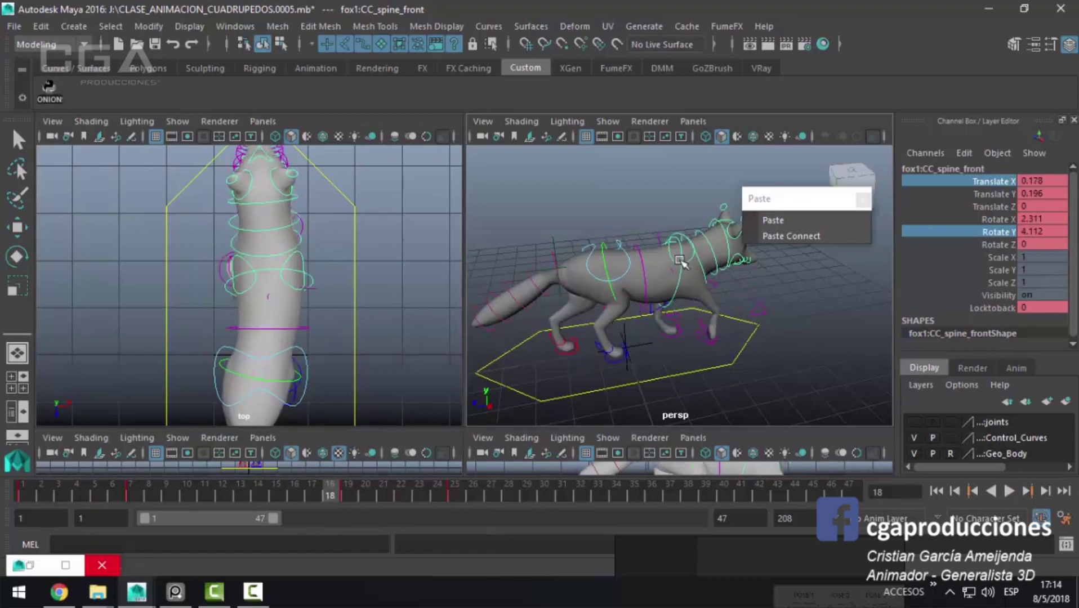
Step: Copy CC_spine_back's frame-1 key and paste it at frame 25
alt+right_drag(597, 299, 684, 301)
click(571, 272)
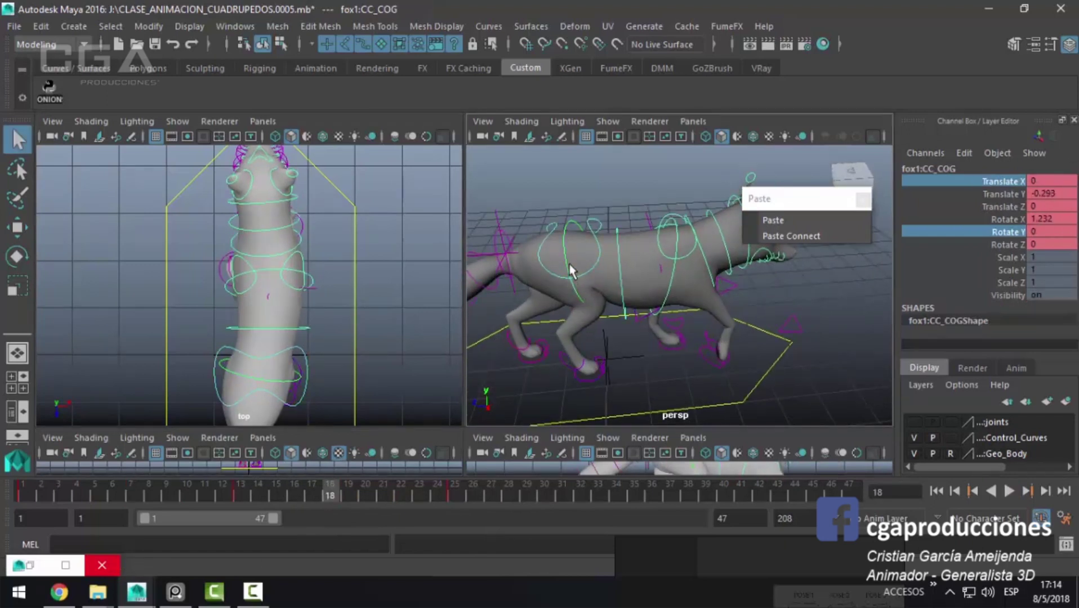
click(571, 262)
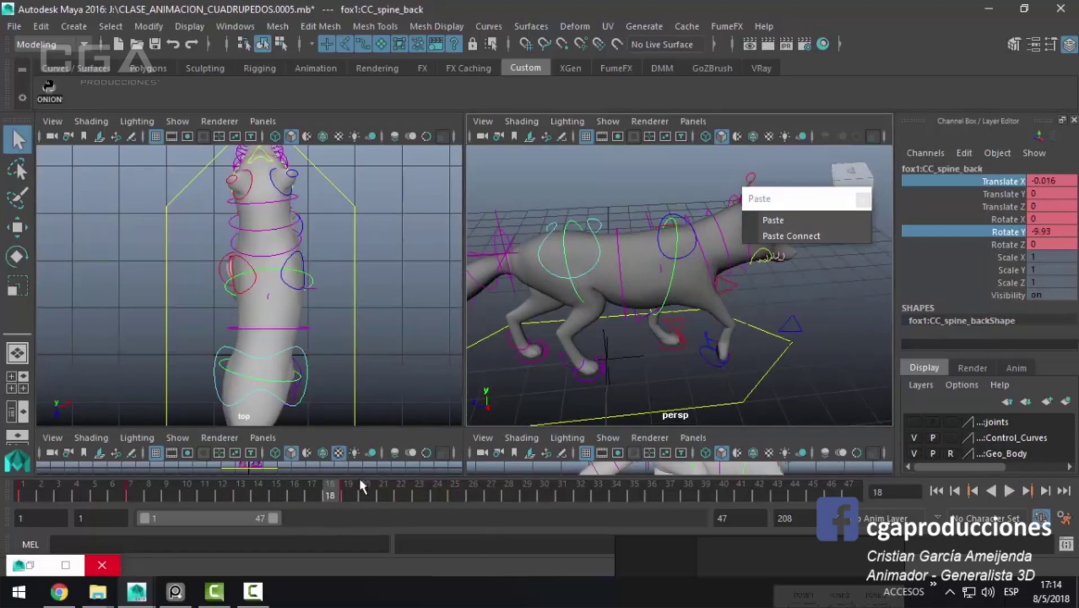
click(22, 495)
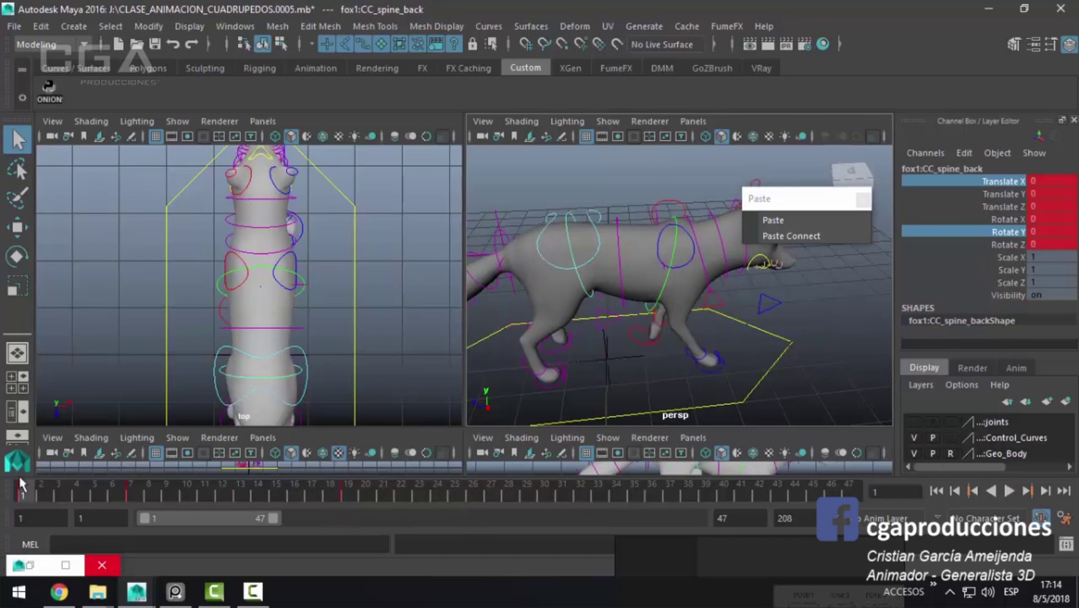
right_click(23, 493)
click(65, 268)
click(454, 494)
click(790, 218)
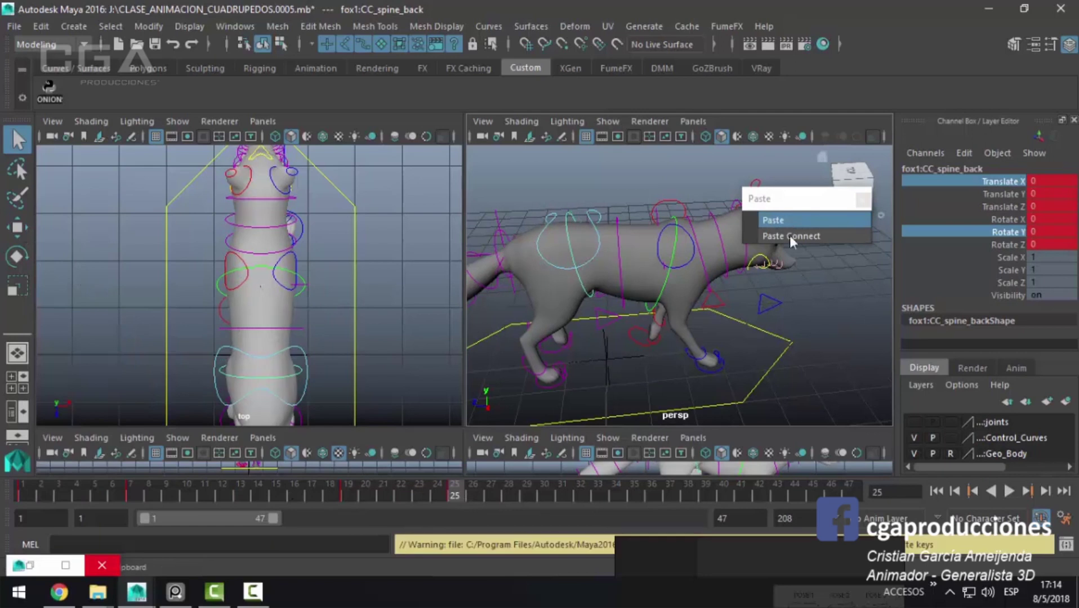
Step: Play the loop to check it, then select the front spine control
key(alt+v)
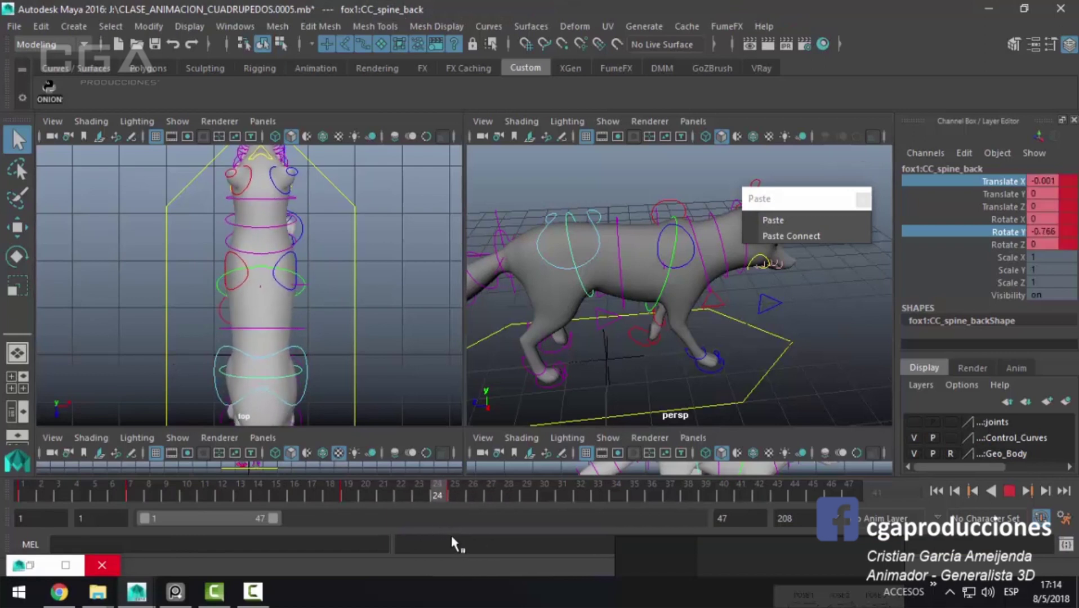
key(Escape)
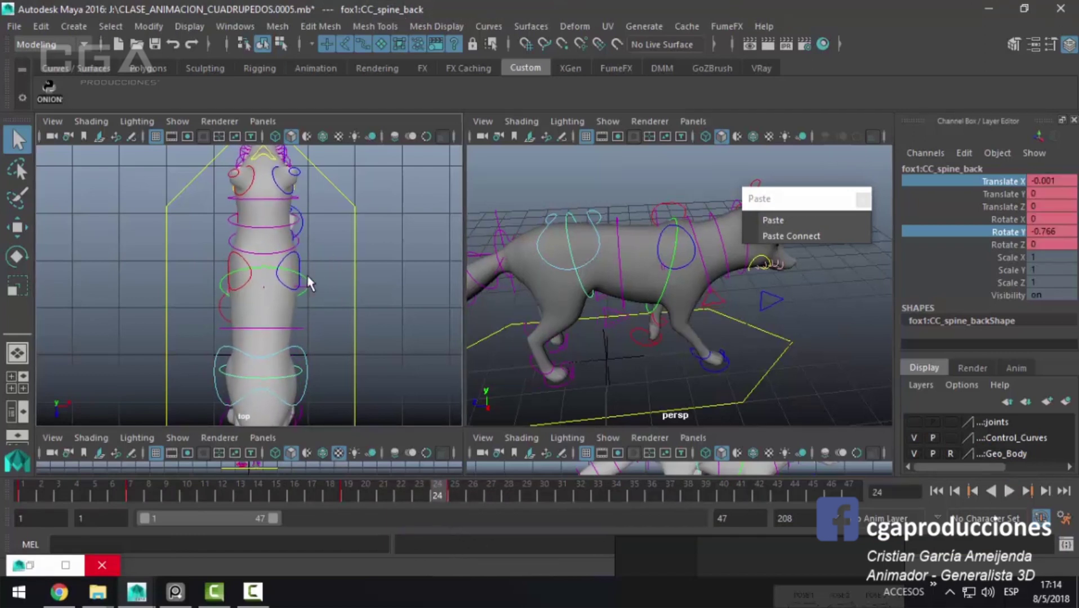
click(309, 284)
Step: Show only the front spine's Translate X curve and flatten its last key's tangent
click(141, 572)
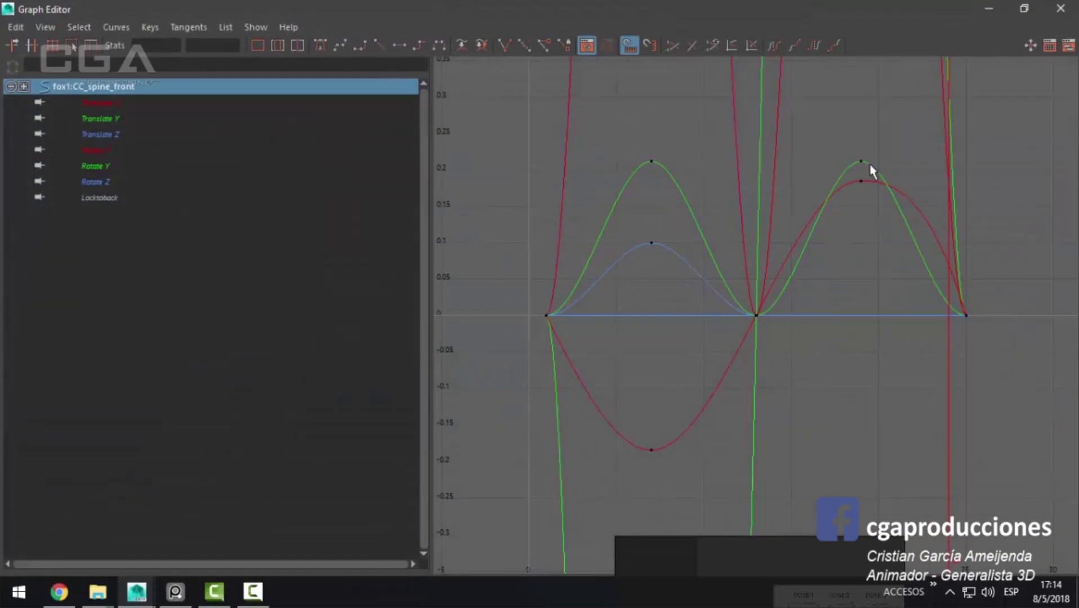
click(107, 117)
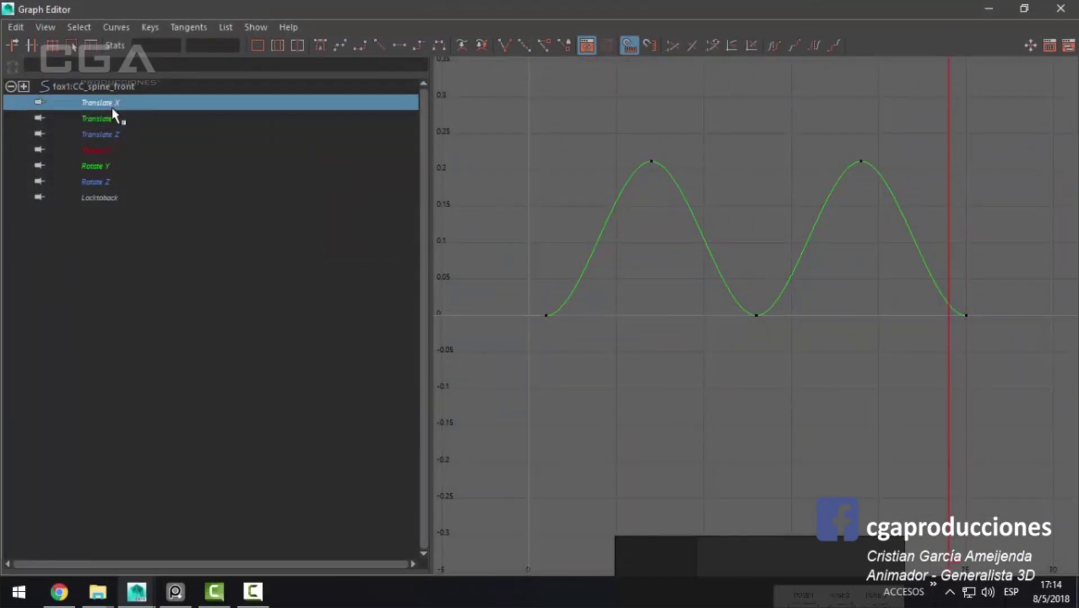
drag(1025, 381, 939, 304)
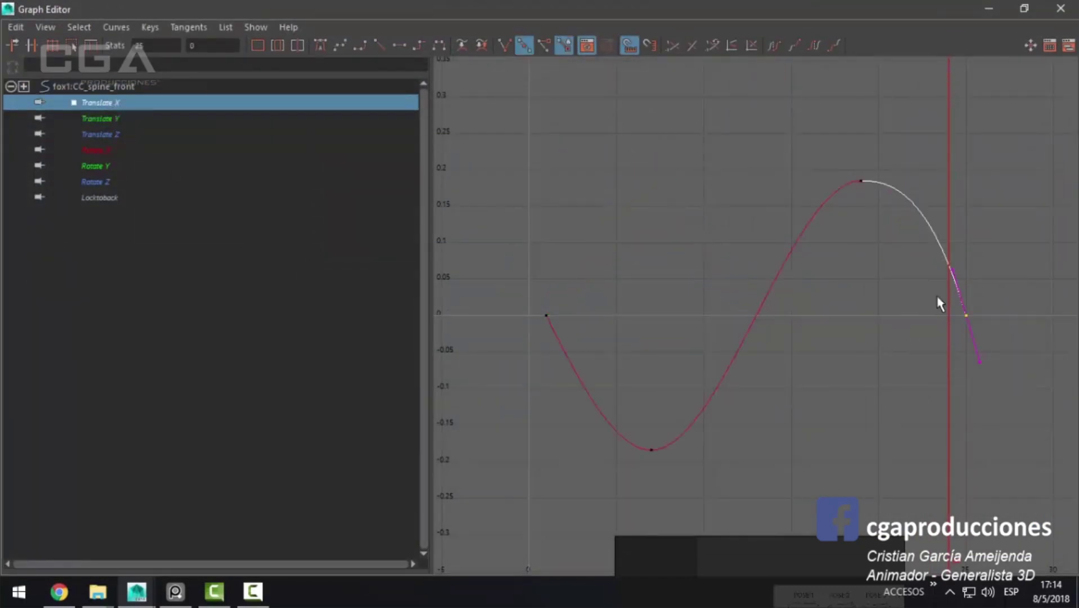
mouse_move(959, 270)
mouse_down()
mouse_move(935, 279)
mouse_move(900, 323)
mouse_up()
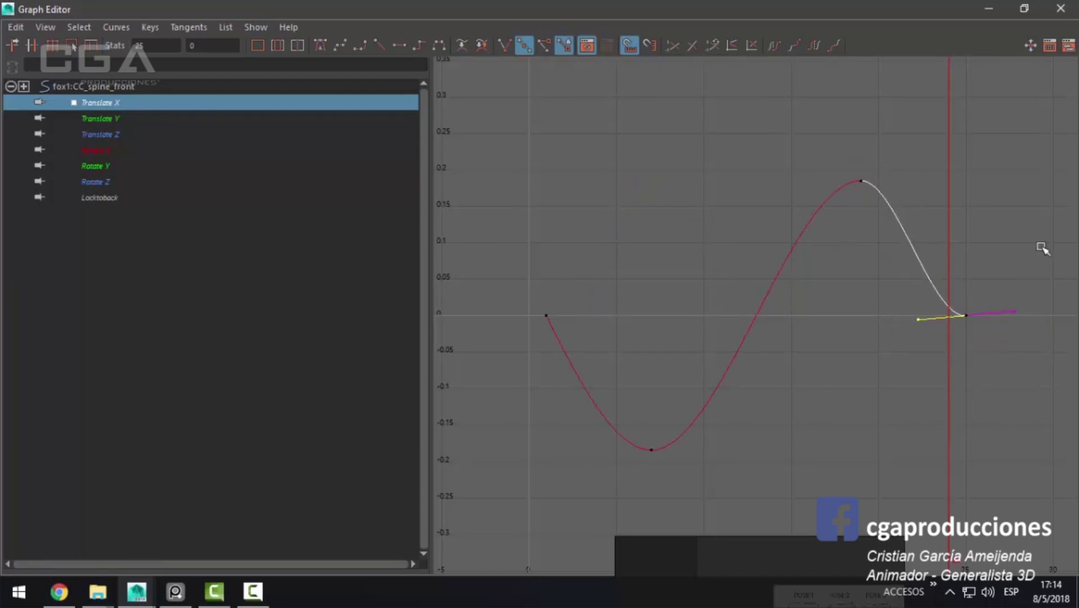
Step: Angle the first key's tangent, undo a trial change on the last key, and resume playback
drag(519, 280, 594, 341)
mouse_move(469, 265)
mouse_down()
mouse_move(560, 290)
mouse_move(472, 319)
mouse_up()
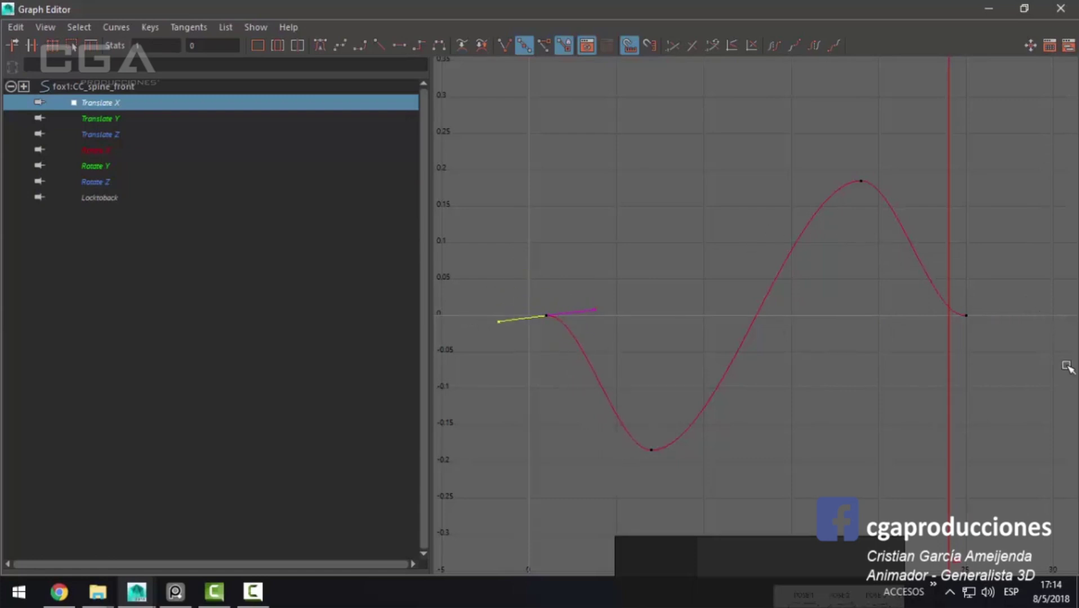
mouse_move(498, 314)
mouse_down()
mouse_move(523, 343)
mouse_move(503, 317)
mouse_up()
drag(1043, 272, 956, 345)
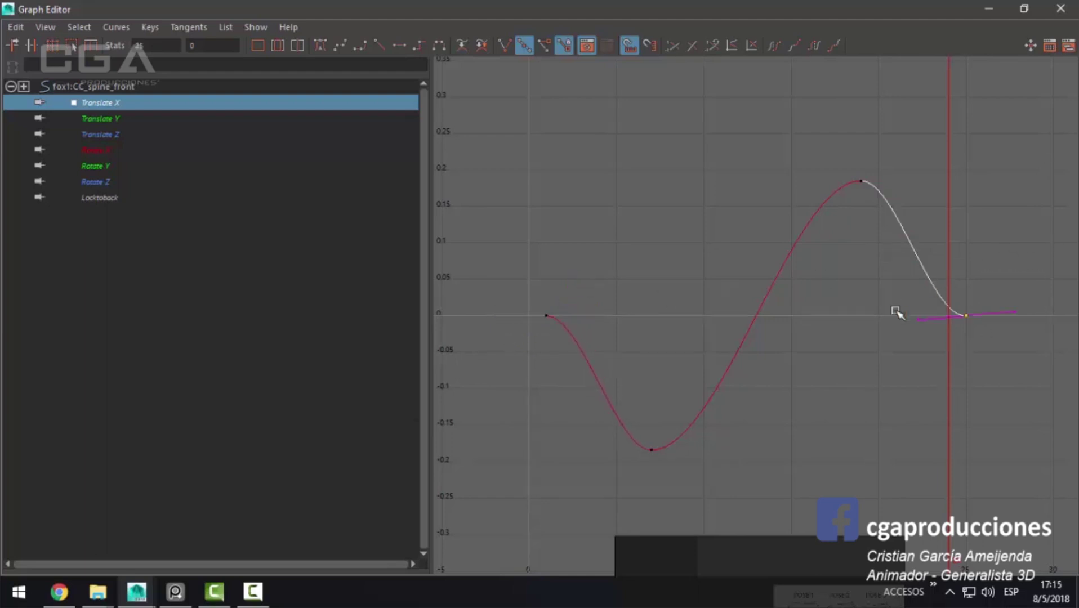
drag(901, 319, 925, 241)
key(ctrl+z)
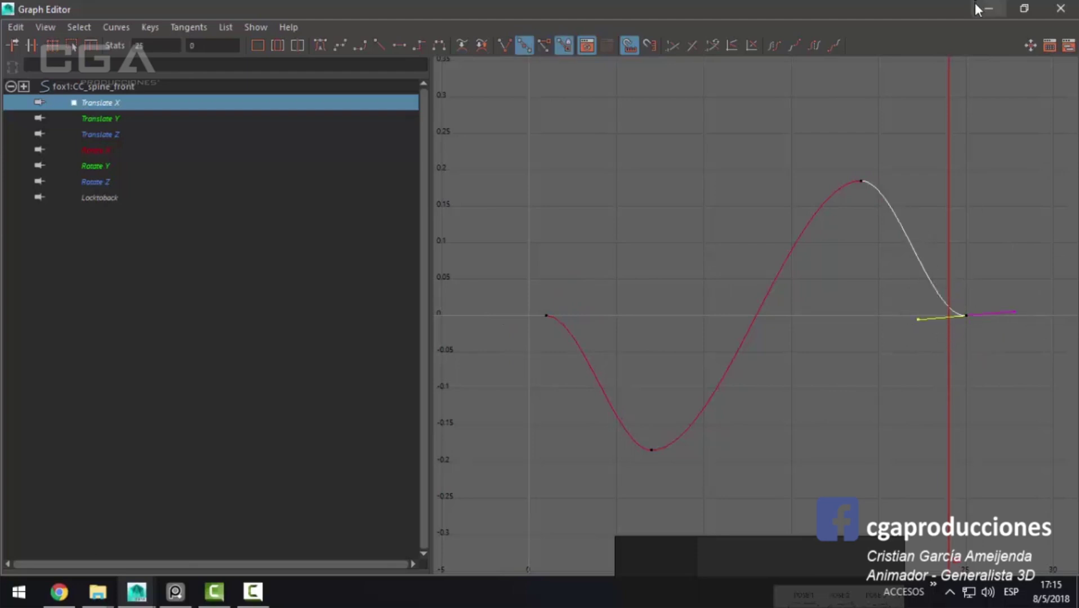
click(980, 8)
key(alt+v)
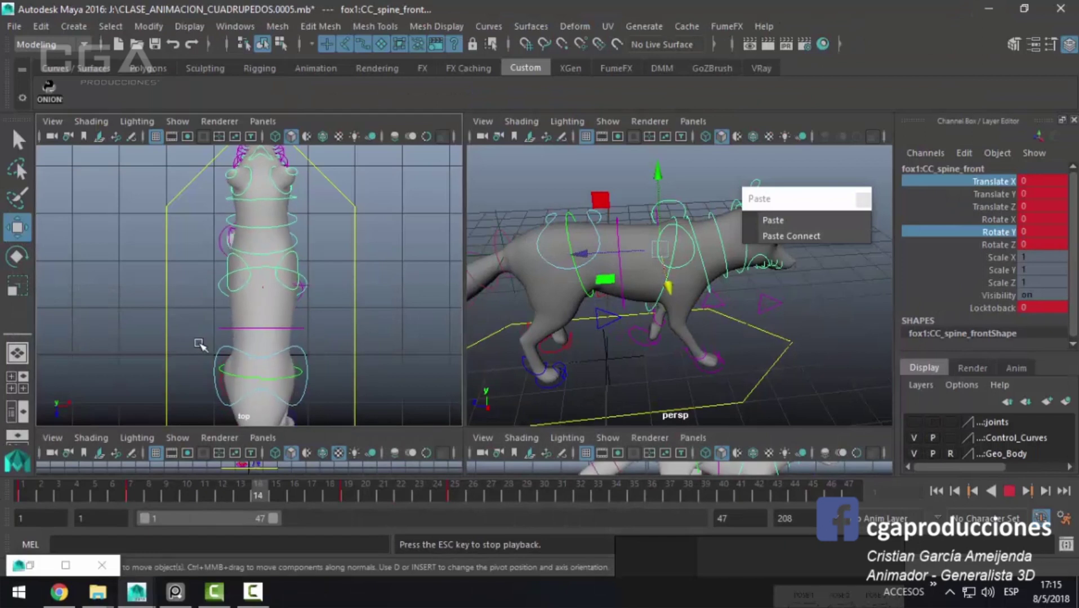
Step: Replay the walk from a raised, maximized perspective, stop at frame 18, then deselect in four views
key(Escape)
key(alt+shift+v)
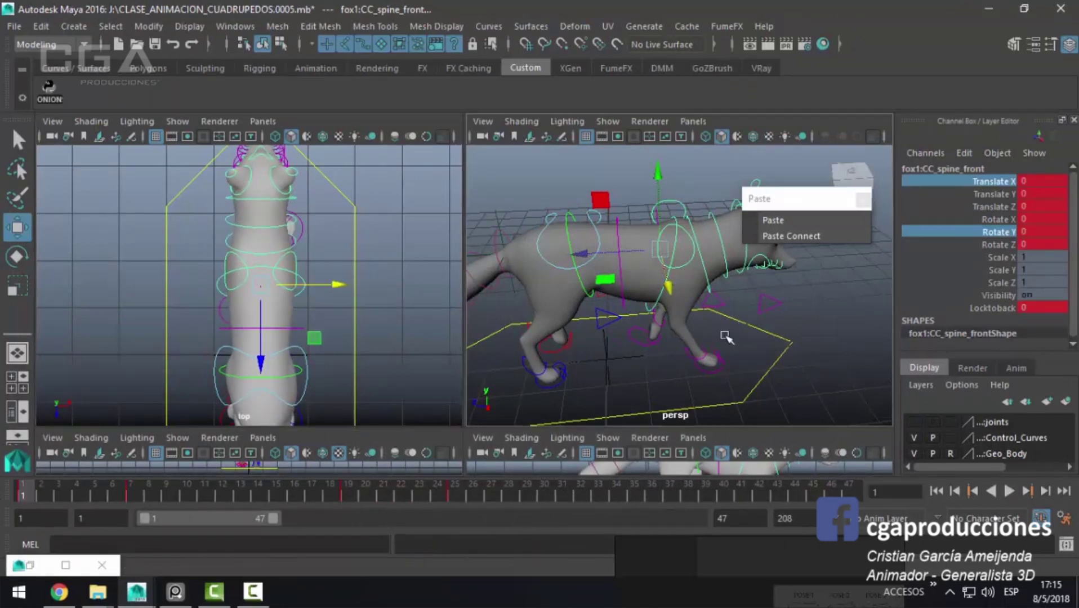
key(space)
mouse_move(450, 339)
alt+mouse_down()
mouse_move(488, 350)
mouse_move(451, 360)
mouse_move(536, 341)
mouse_move(361, 356)
mouse_move(398, 357)
mouse_move(412, 333)
alt+mouse_up()
key(alt+v)
key(Escape)
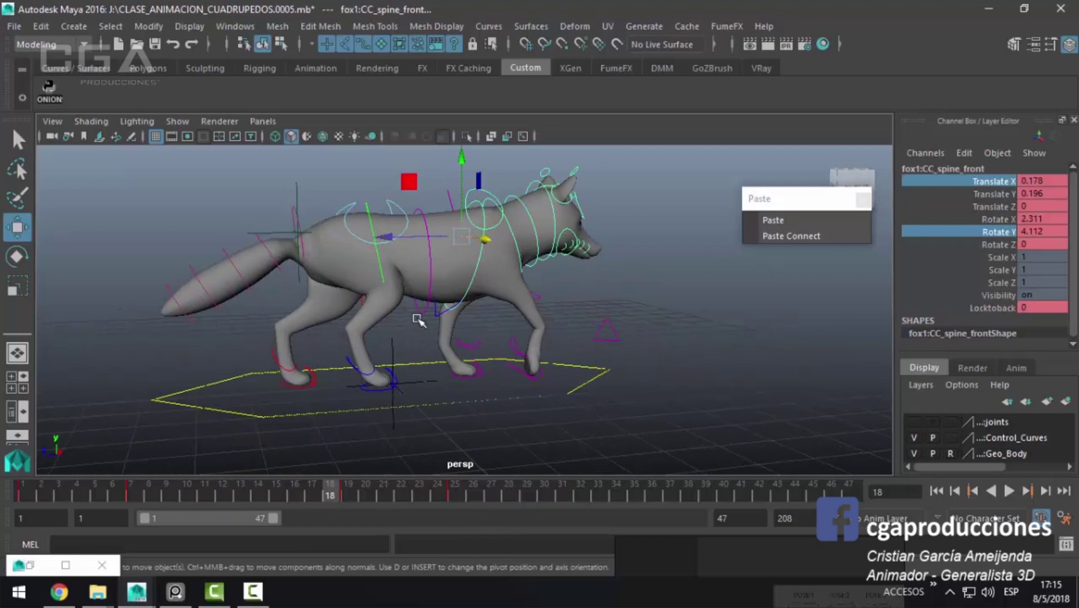
key(space)
key(space)
key(space)
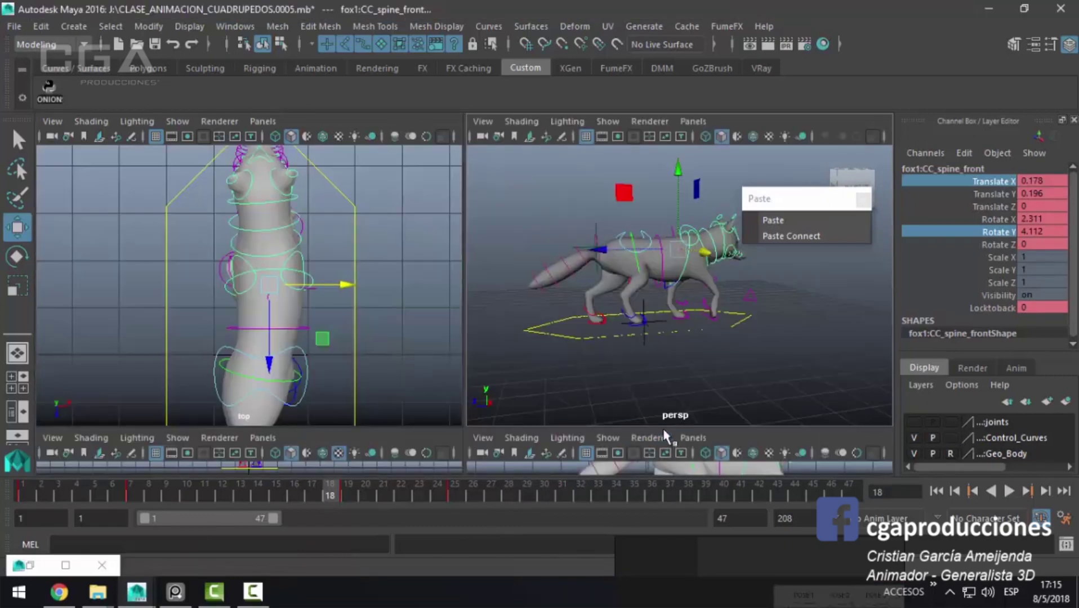
click(673, 417)
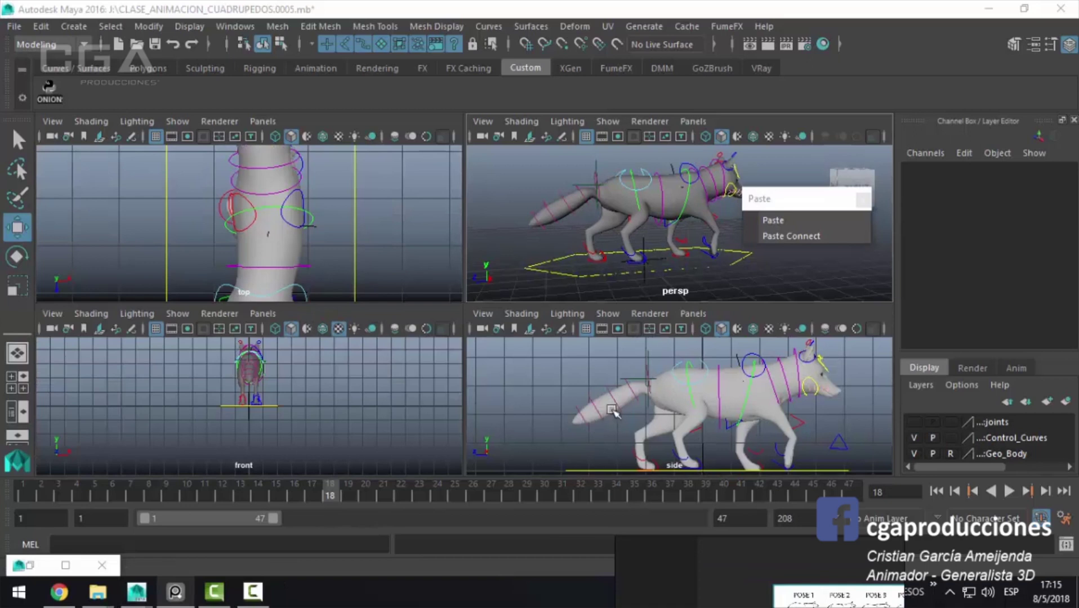
Step: Play in the side view, stop at frame 5, zoom on the hind legs, and select CC_r_legBK
key(space)
key(alt+v)
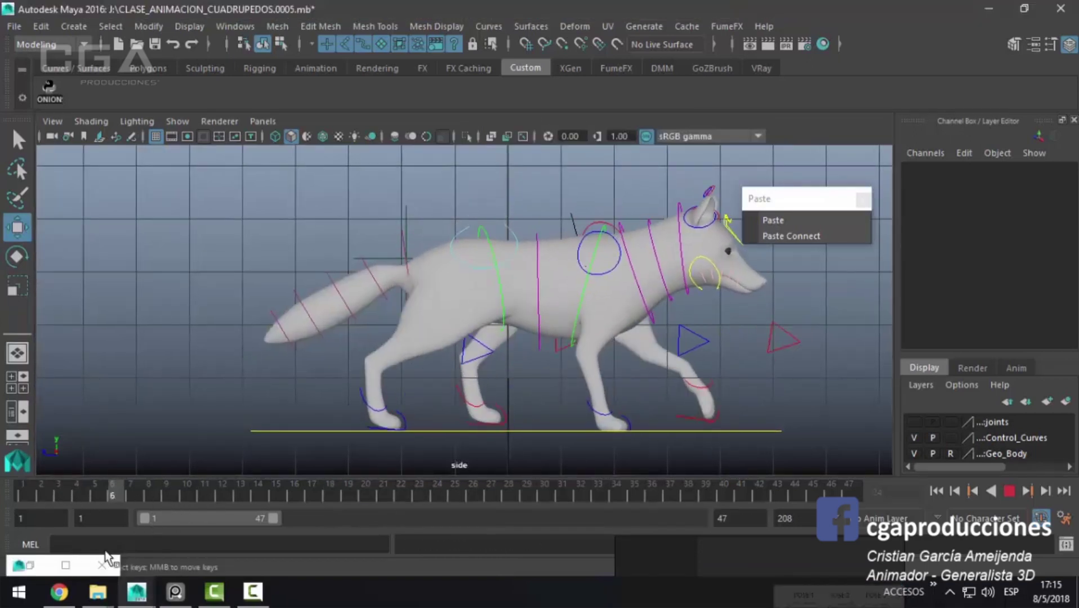
key(Escape)
key(q)
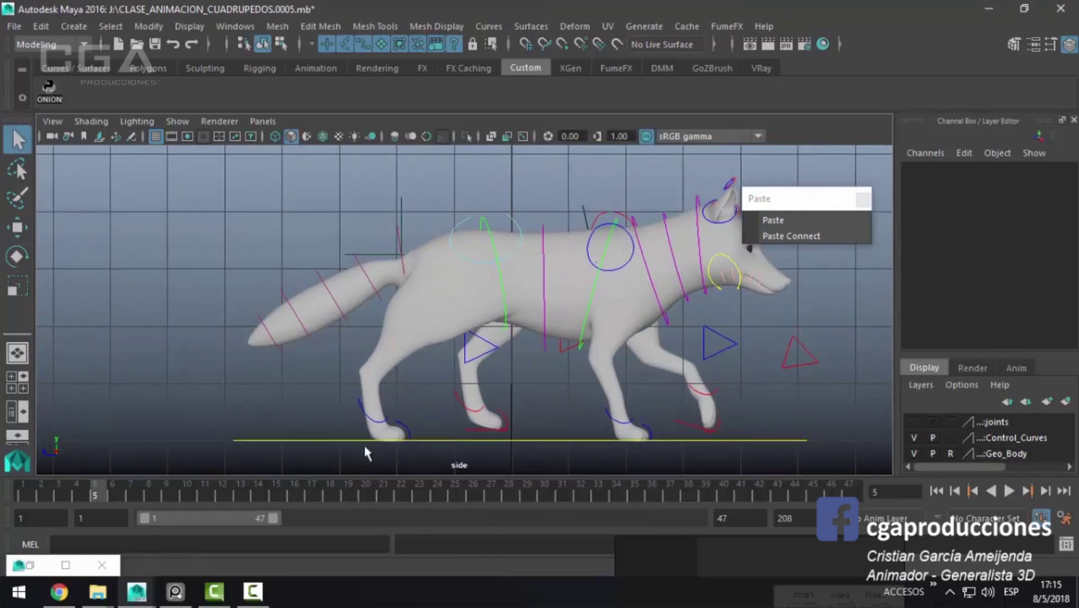
scroll(324, 414, up, 5)
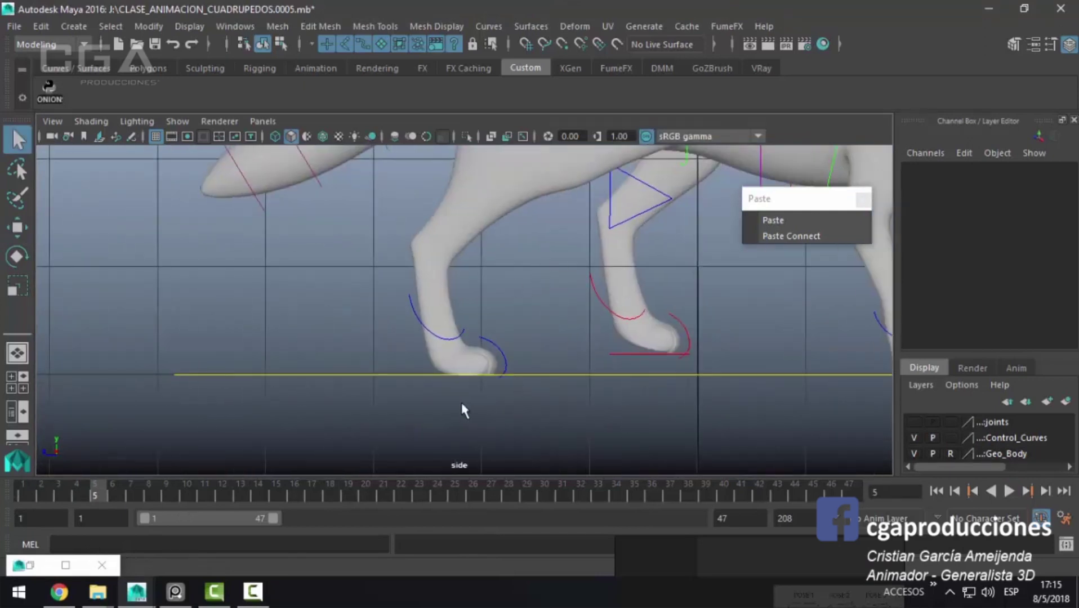
key(space)
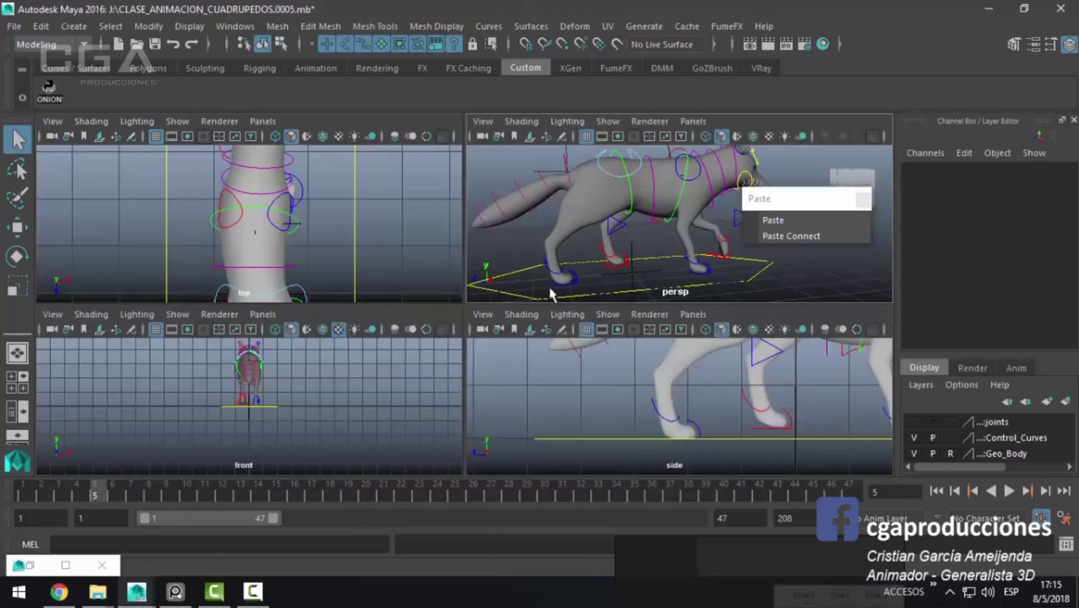
click(549, 278)
Step: Undo a trial wrist bend, set key ticks to the active control, and stop at frame 5
key(space)
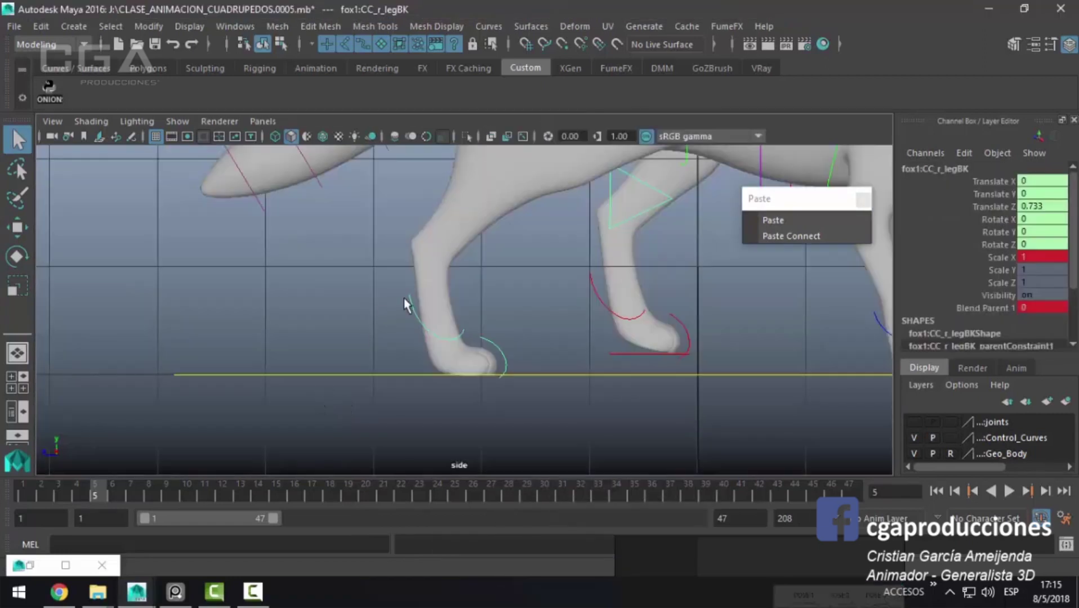
key(e)
mouse_move(489, 289)
mouse_down()
mouse_move(511, 306)
mouse_move(494, 321)
mouse_move(521, 323)
mouse_up()
key(ctrl+z)
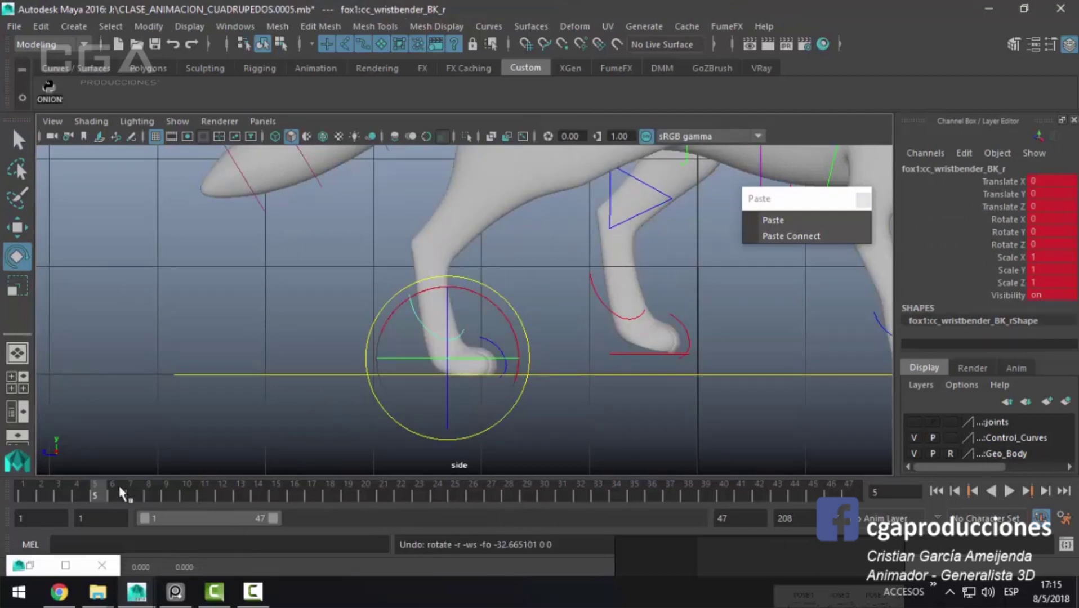
key(alt+v)
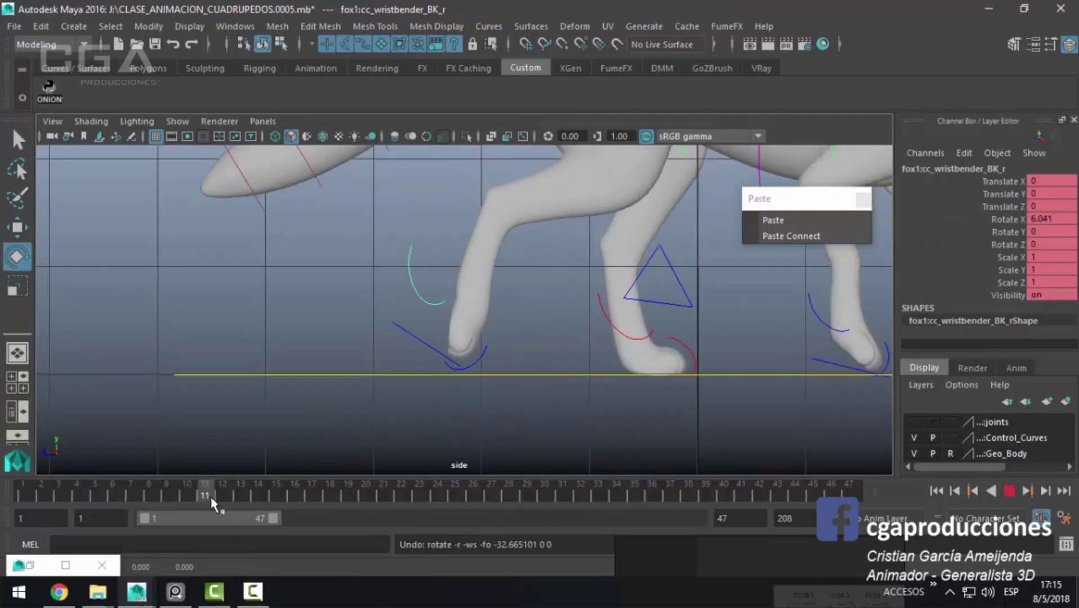
click(455, 495)
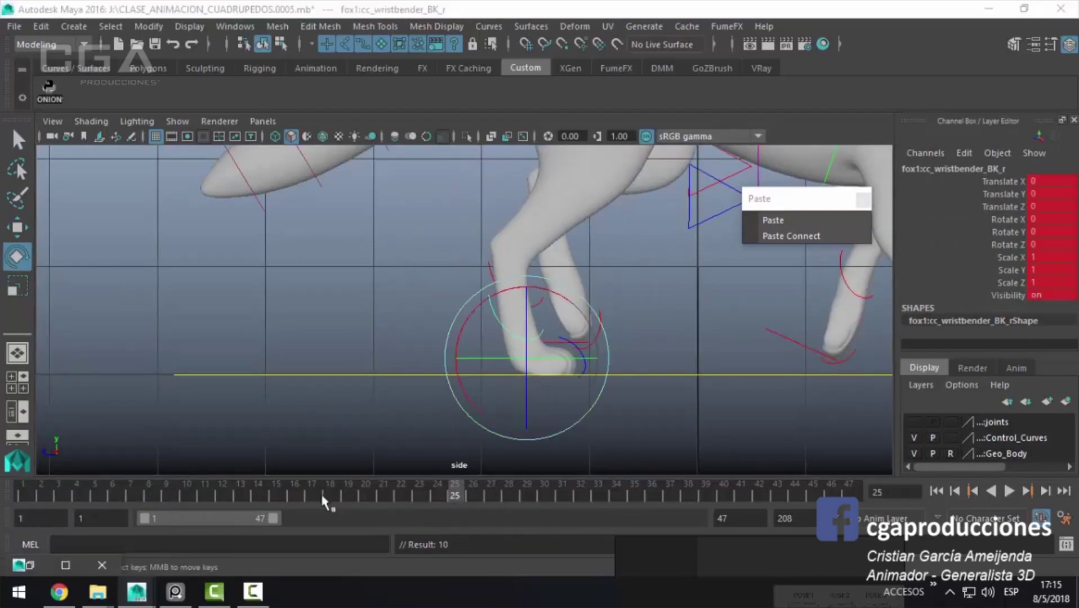
key(ctrl+z)
right_click(433, 491)
mouse_move(487, 406)
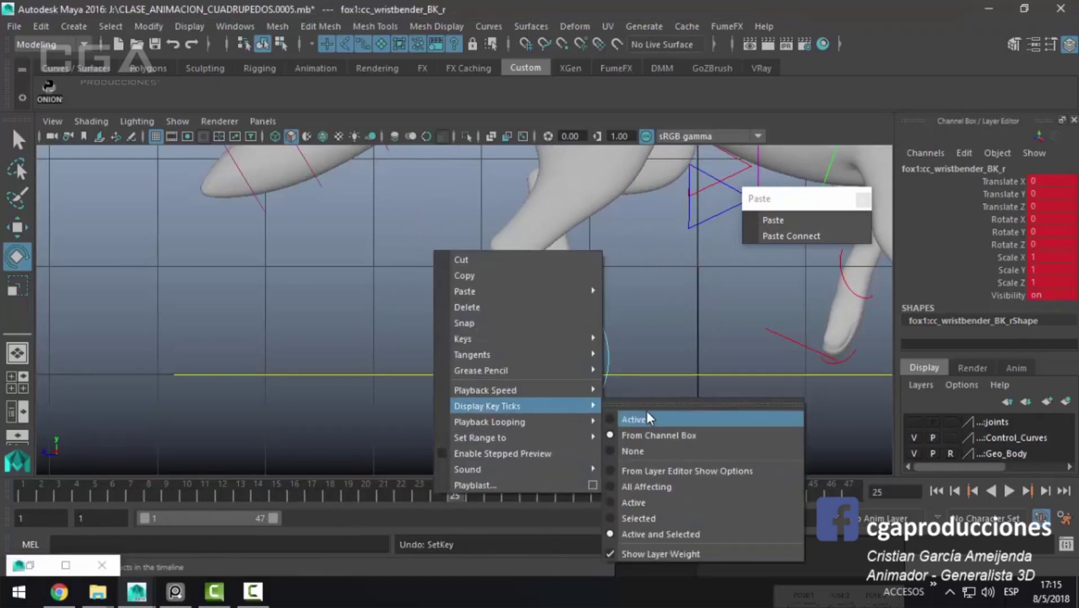
click(648, 418)
key(alt+v)
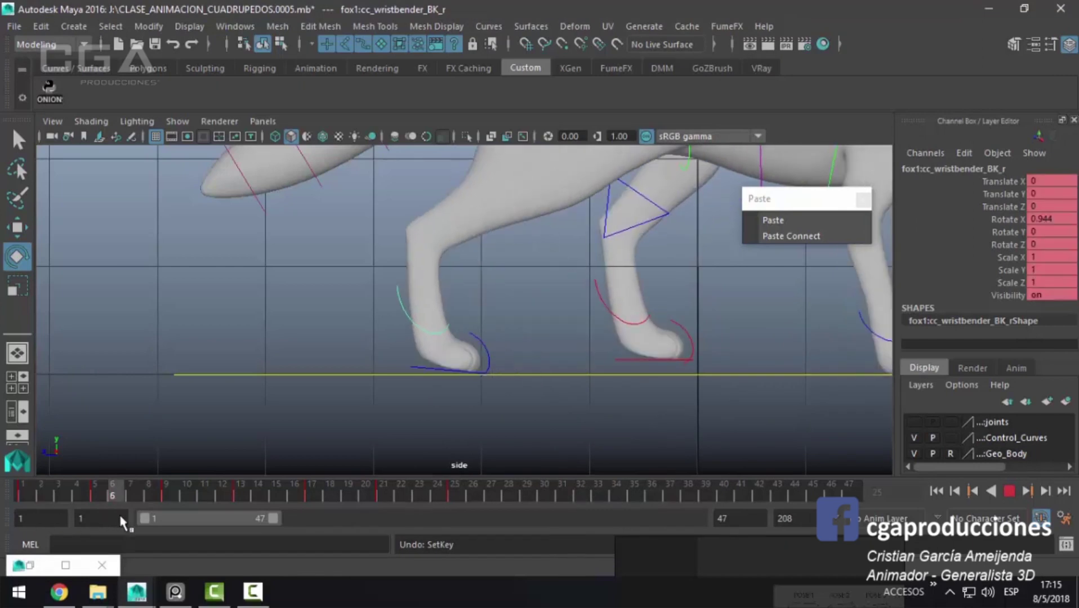
key(alt+v)
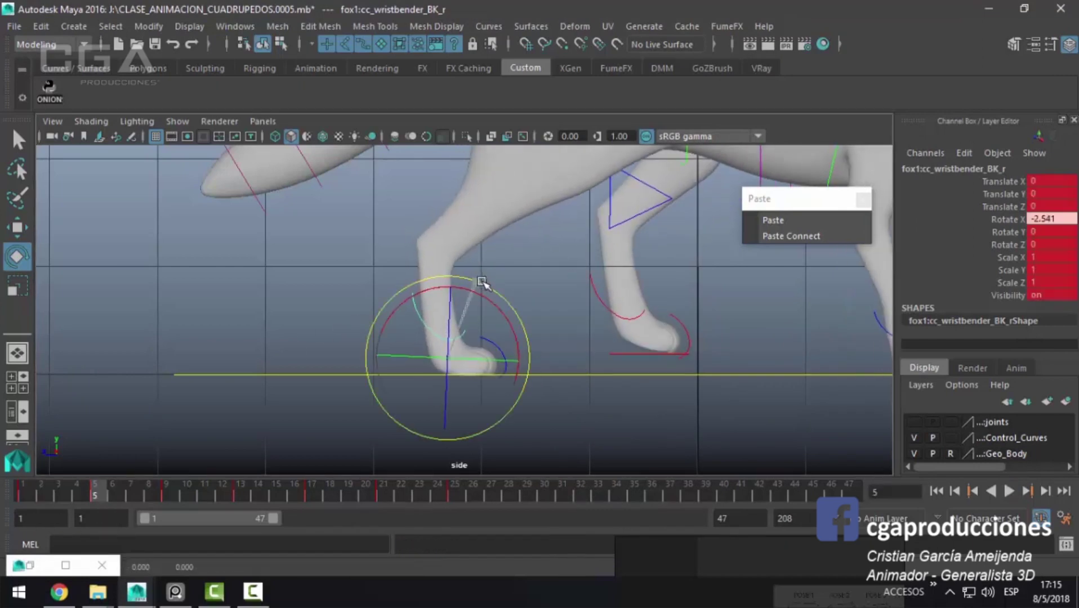
Step: Bend cc_wristbender_BK_r to about -16 in Rotate X at frame 5 and check it in playback
drag(476, 280, 494, 296)
alt+right_drag(368, 308, 154, 467)
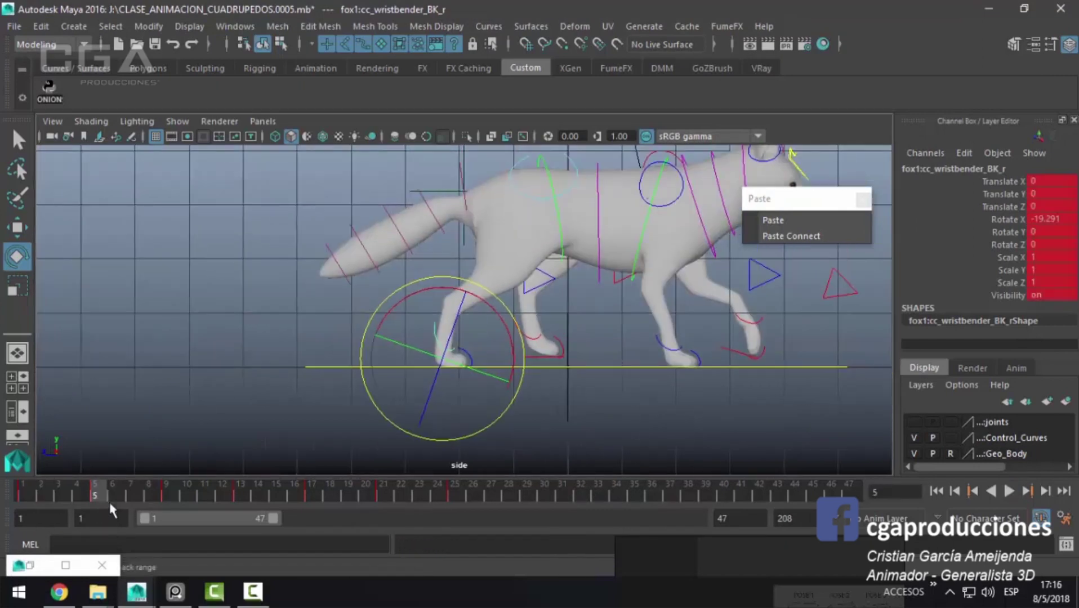
key(alt+v)
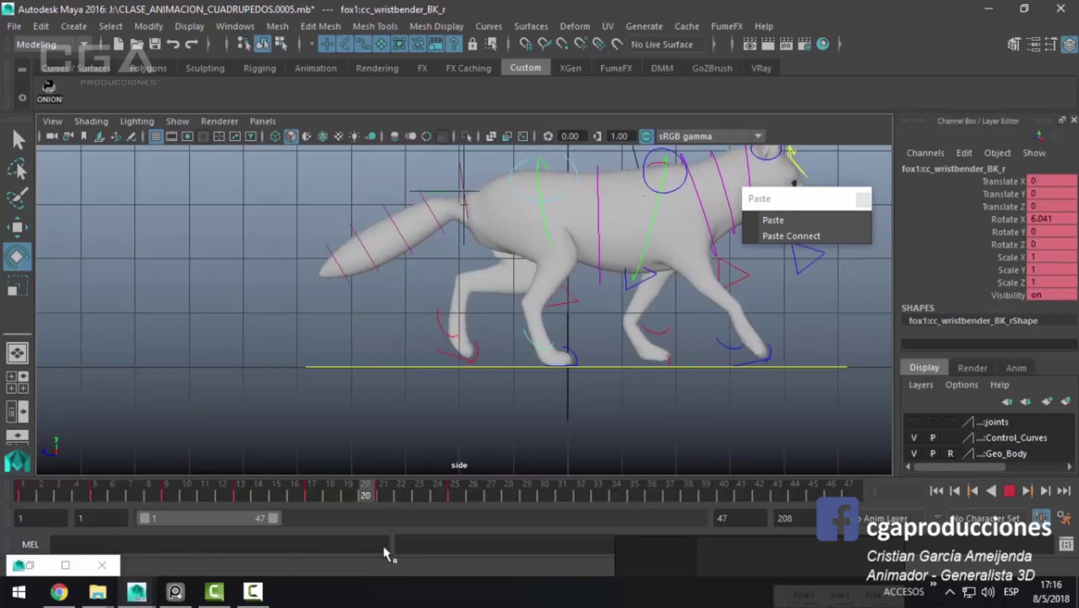
key(alt+v)
scroll(494, 402, up, 3)
key(q)
scroll(494, 402, up, 2)
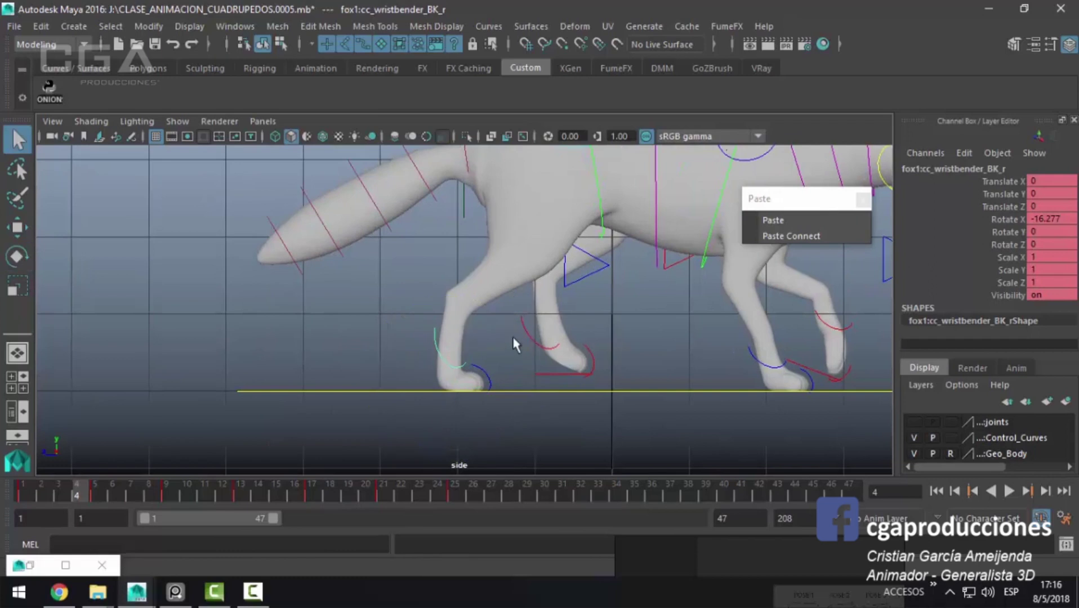
Step: Bend cc_wristbender_BK_l to about -18 in Rotate X at frame 17 and replay the walk
key(alt+v)
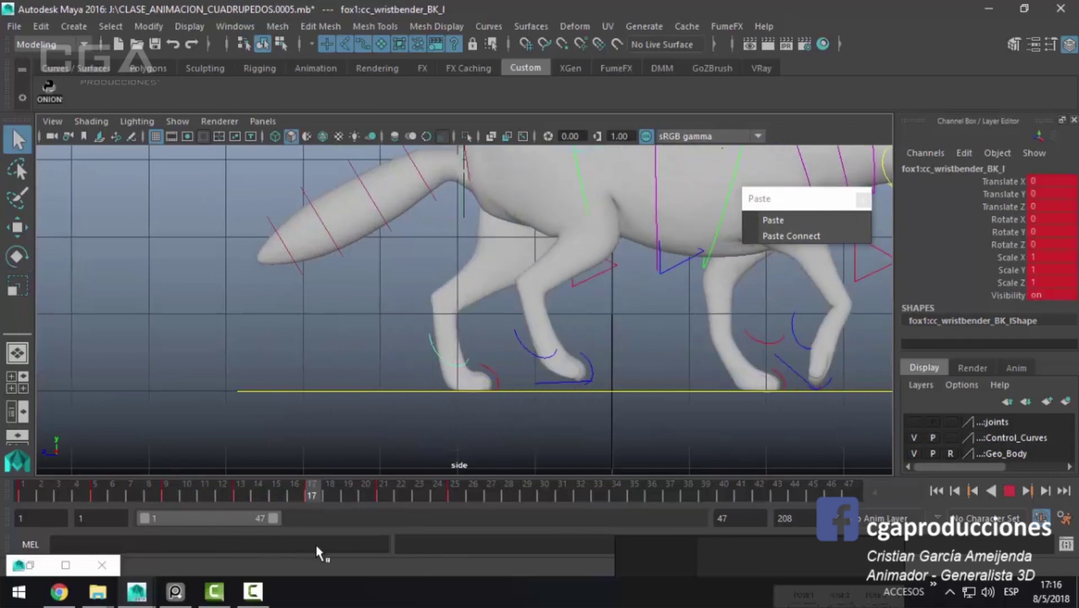
key(alt+v)
key(e)
drag(509, 321, 538, 349)
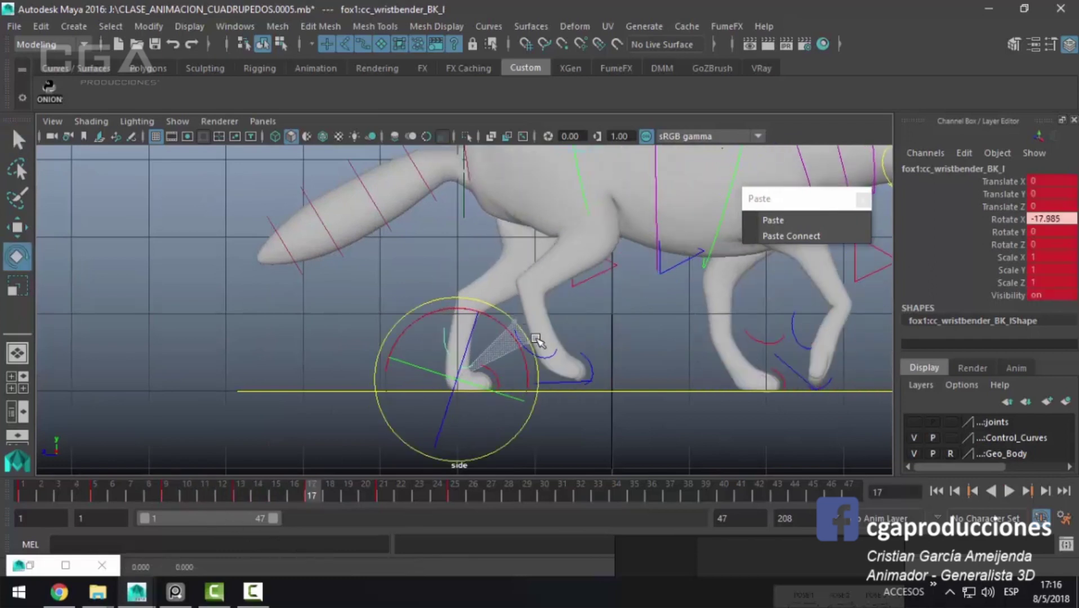
key(alt+v)
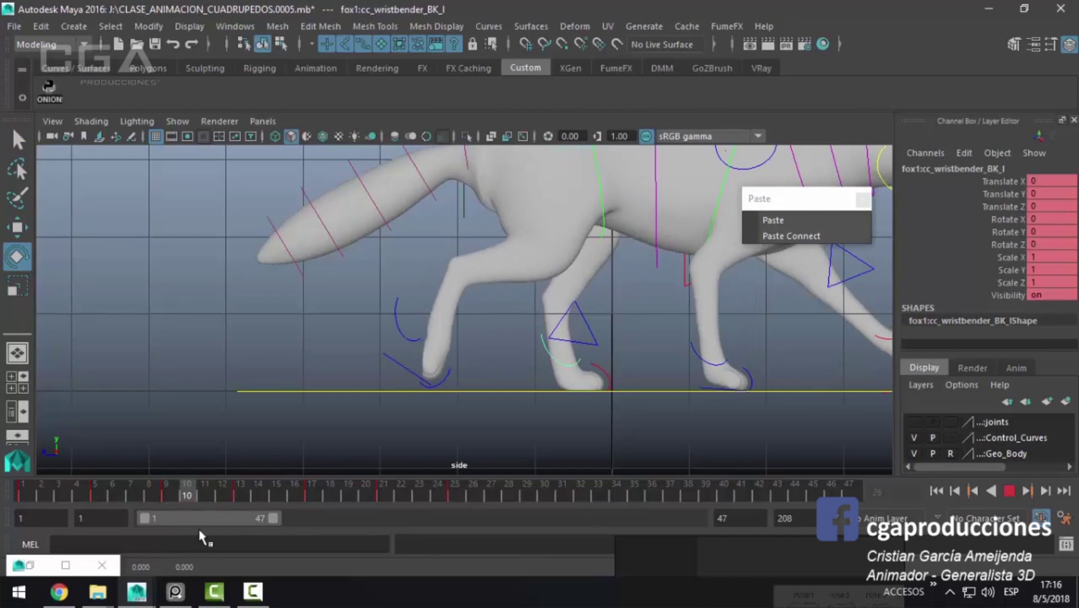
key(Escape)
Step: Select CC_l_legBK and bring up the POSE/FRAME walk reference image beside the fox
click(570, 377)
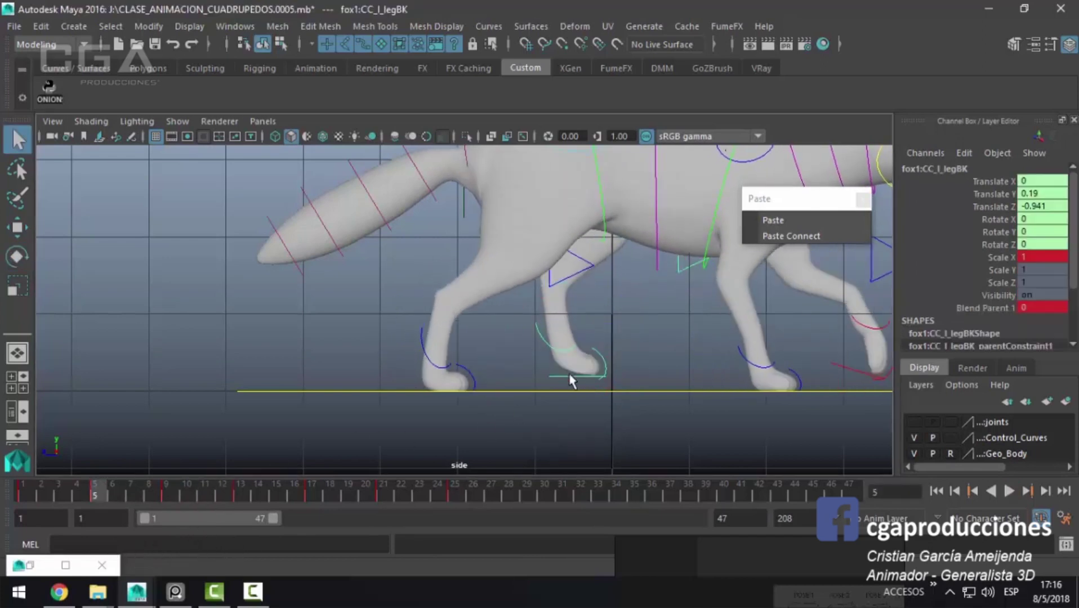
key(alt+v)
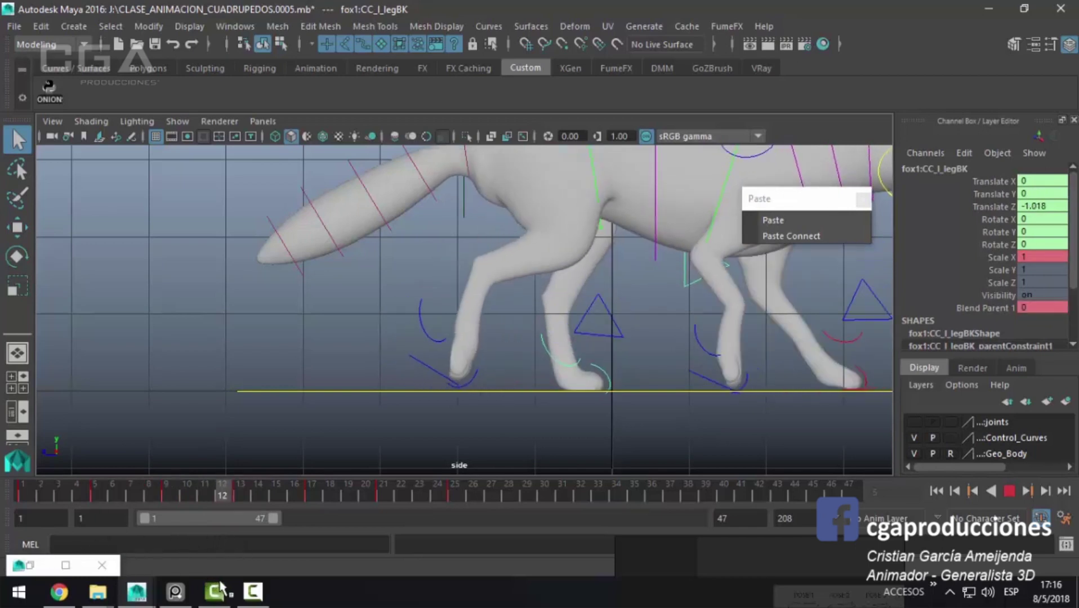
key(alt+v)
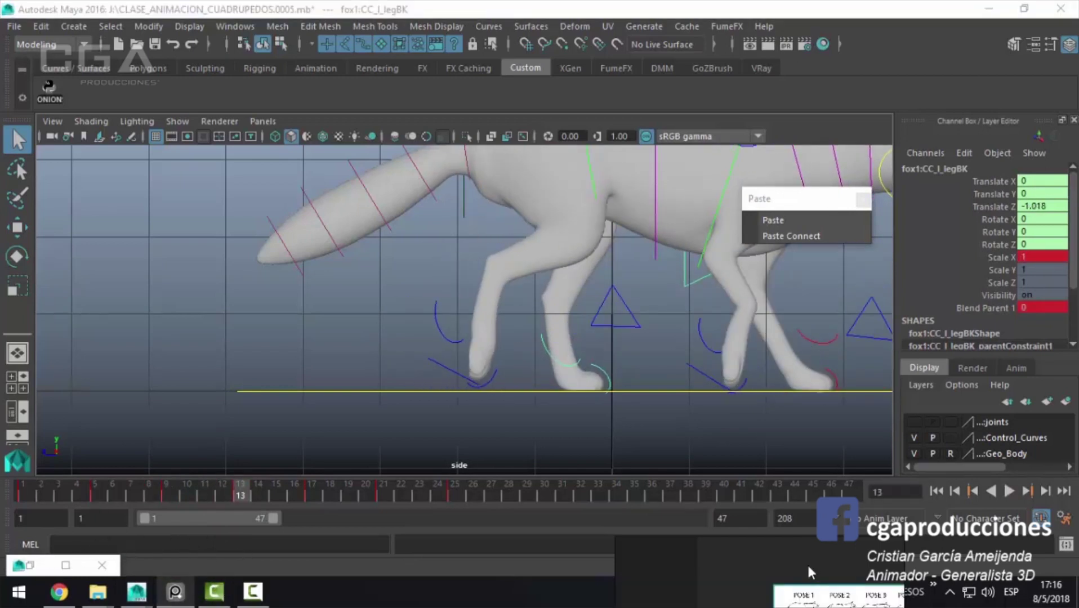
click(811, 573)
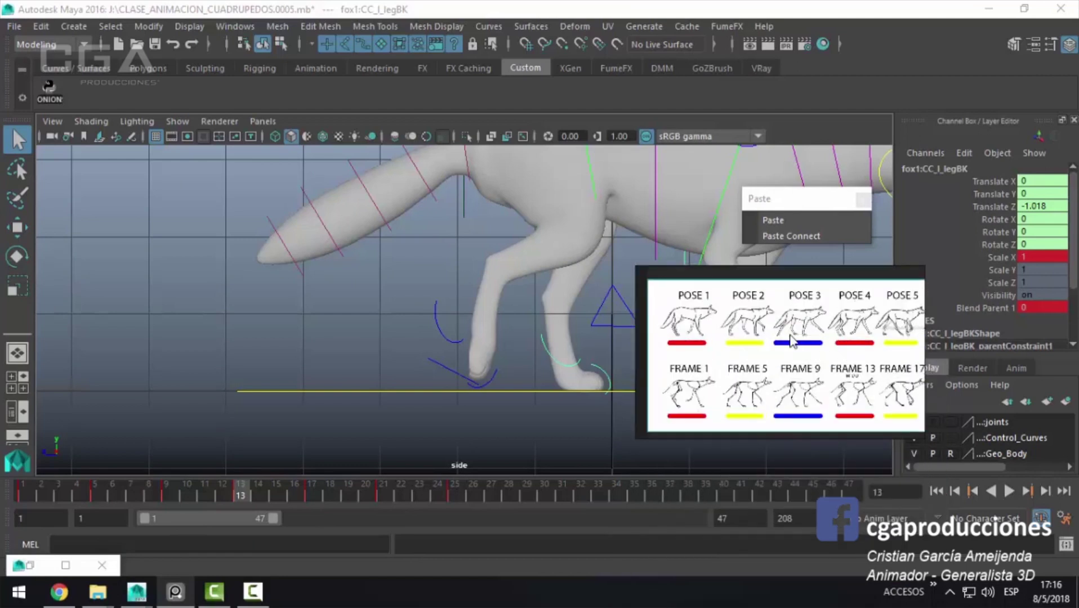
key(alt+v)
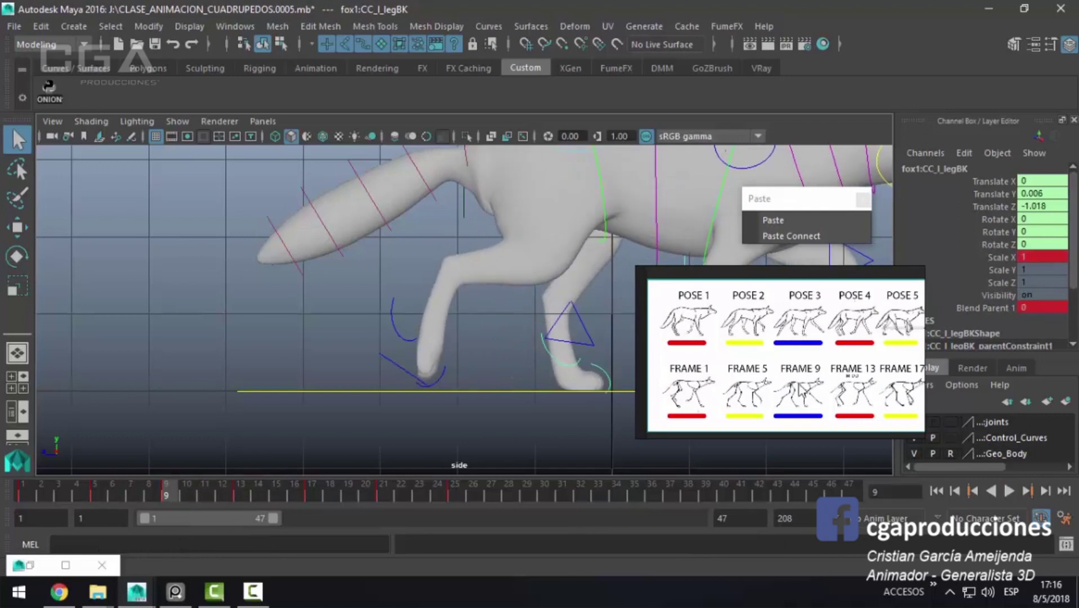
scroll(803, 420, up, 2)
scroll(803, 420, up, 2)
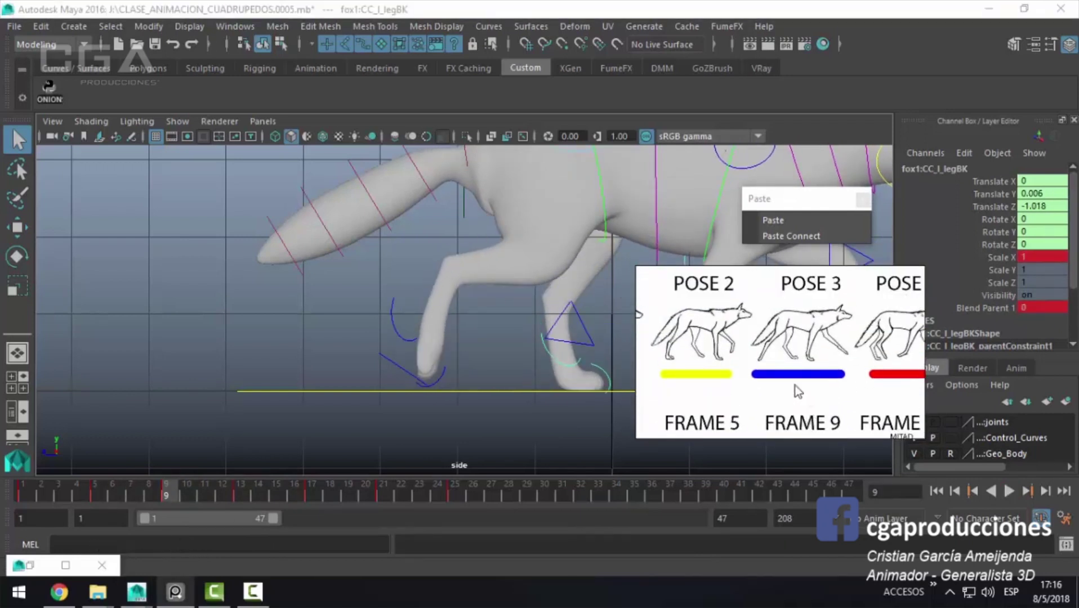
Step: Move the left back foot toward the tail, then step frames 21-25 and replay to compare
mouse_move(480, 376)
alt+middle_down()
mouse_move(446, 381)
mouse_move(491, 404)
alt+middle_up()
key(w)
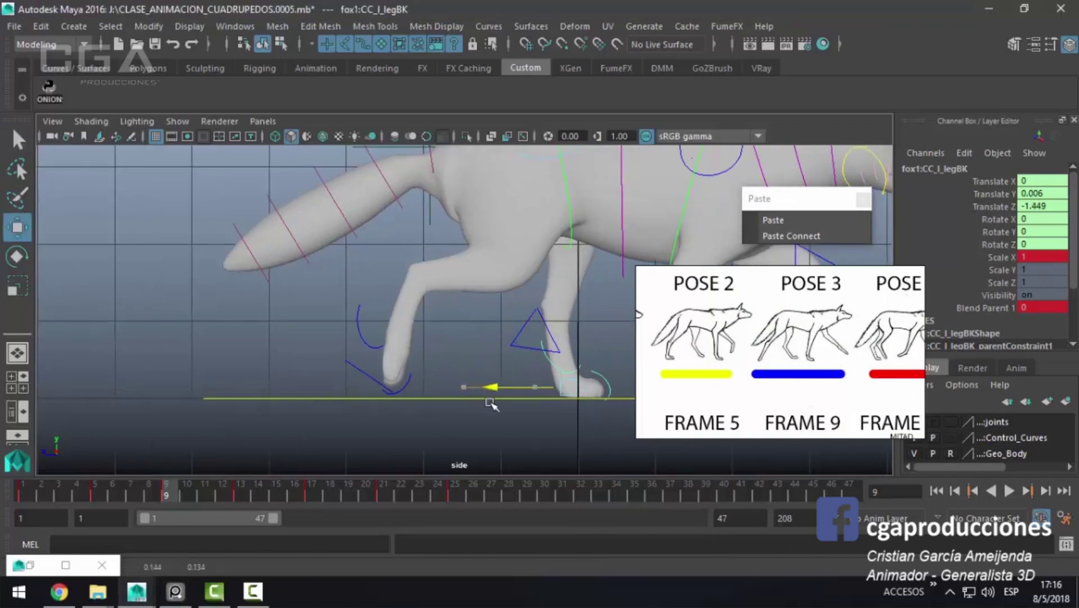
key(alt+v)
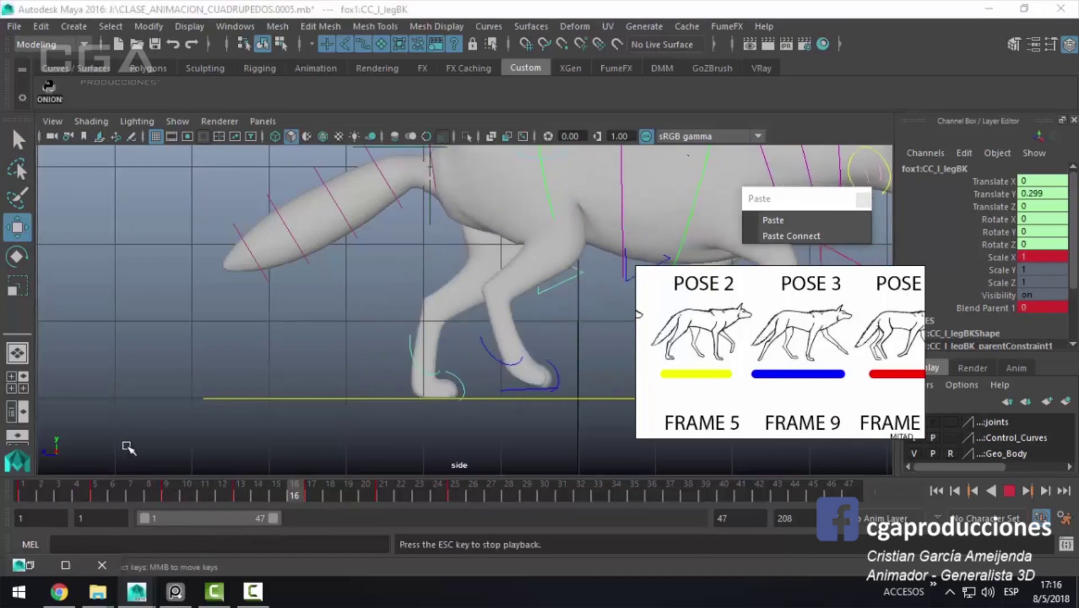
key(alt+v)
key(alt+v)
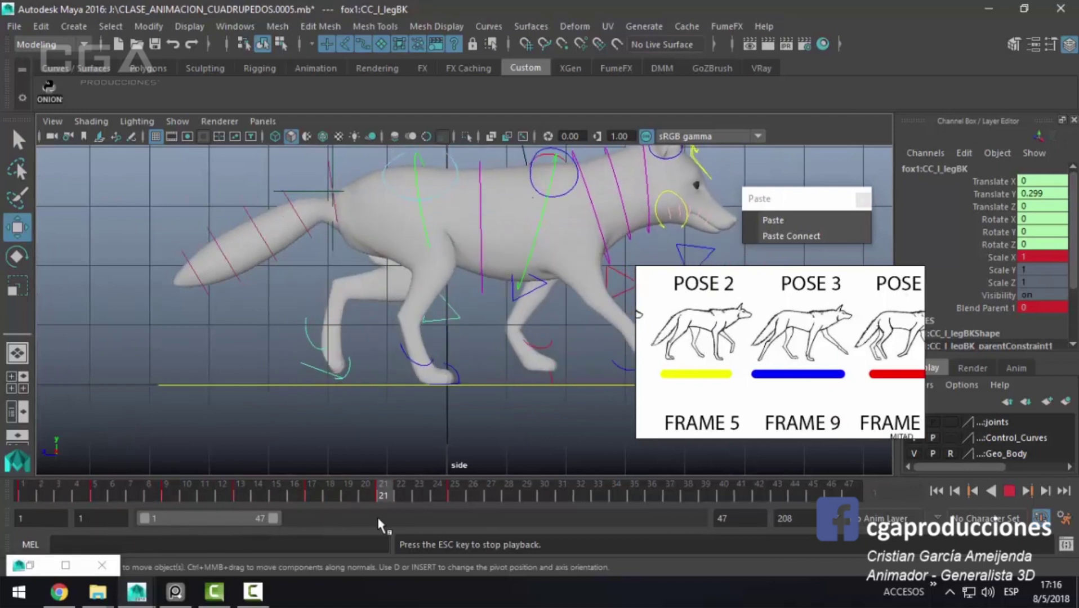
mouse_move(384, 505)
mouse_down()
mouse_move(468, 510)
mouse_move(77, 524)
mouse_up()
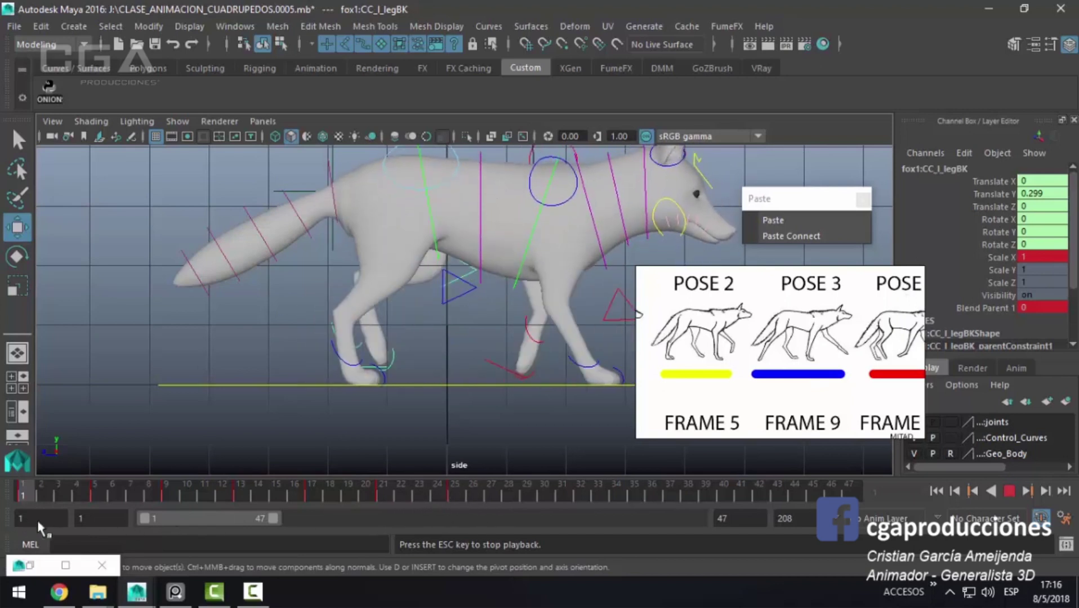
key(alt+period)
key(alt+period)
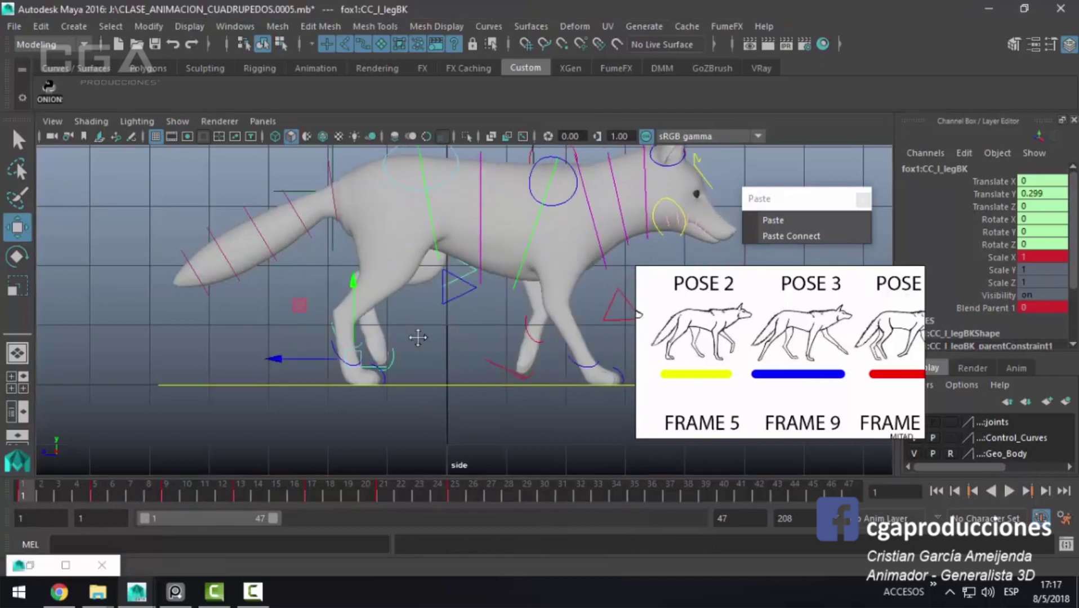
alt+middle_drag(417, 337, 368, 330)
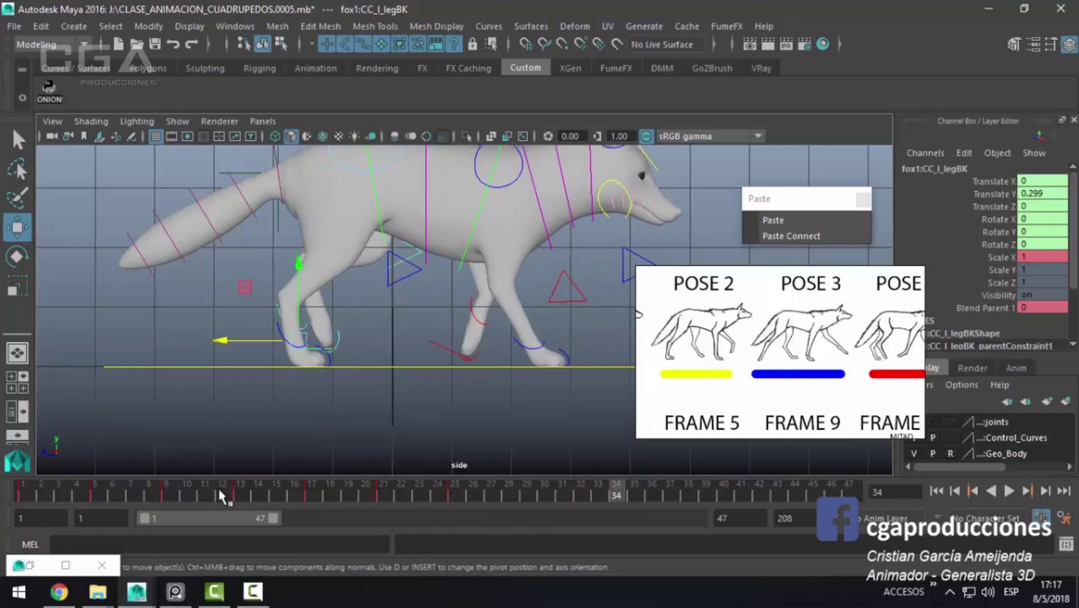
key(Escape)
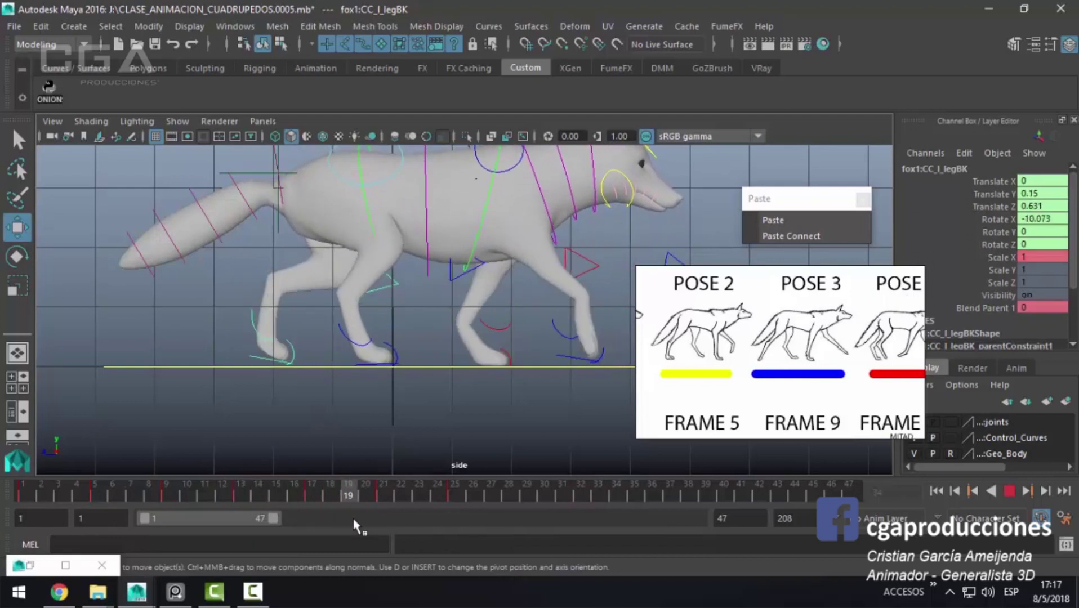
key(alt+v)
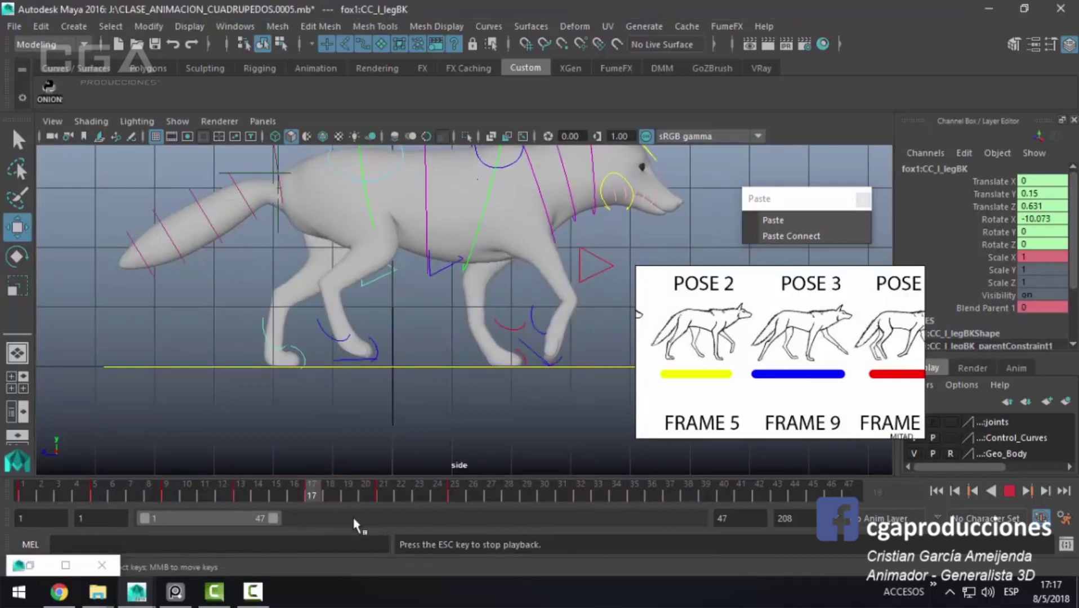
key(q)
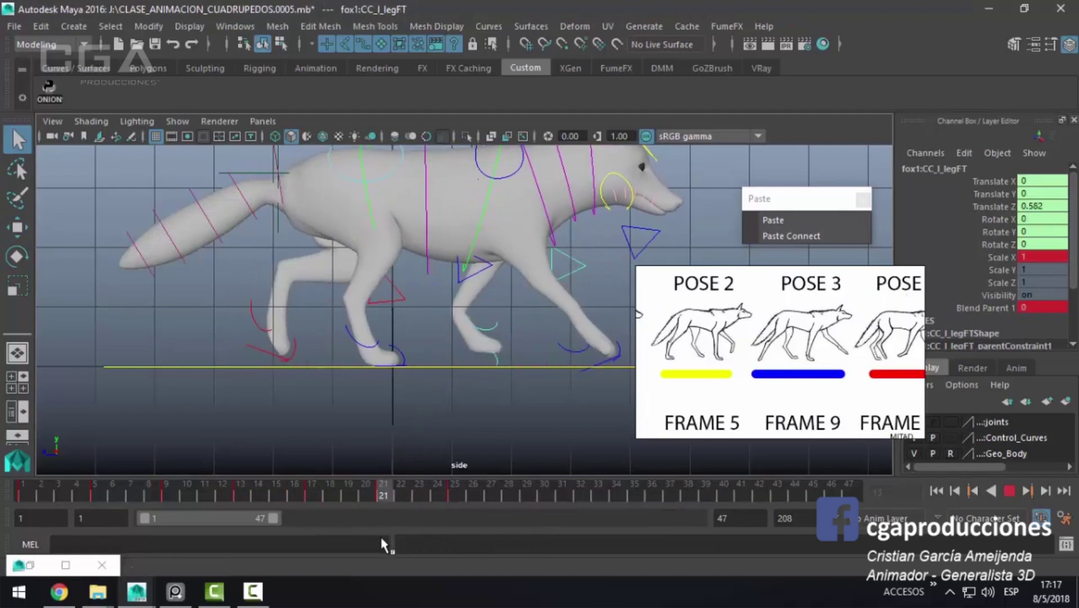
key(space)
key(space)
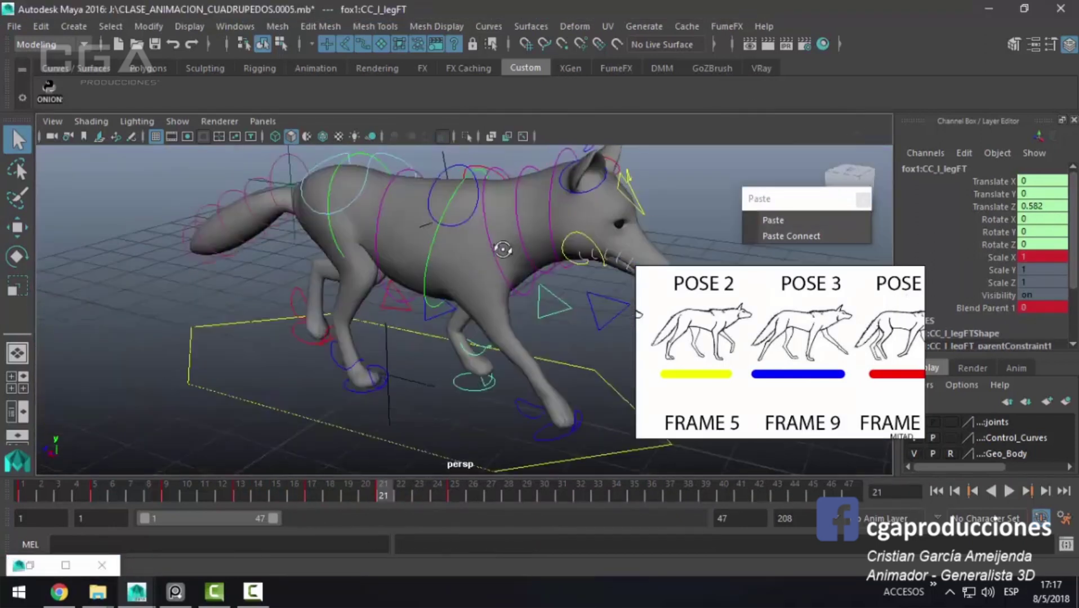
Step: Drag CC_l_shoulder down in Y at frame 21, then replay and orbit to inspect the front leg
click(469, 230)
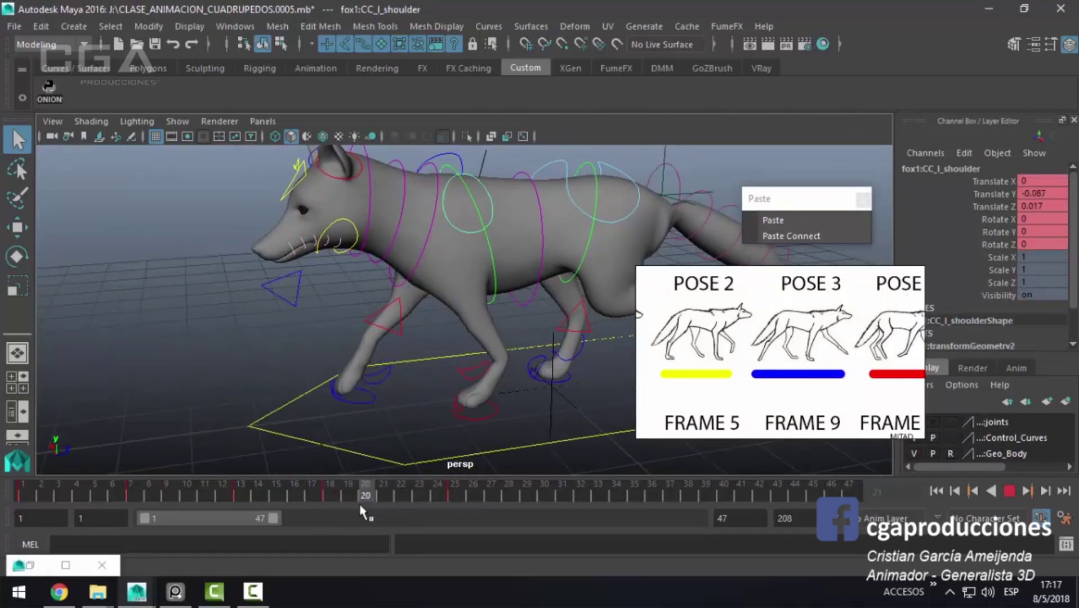
drag(343, 484, 383, 499)
key(w)
drag(451, 167, 456, 196)
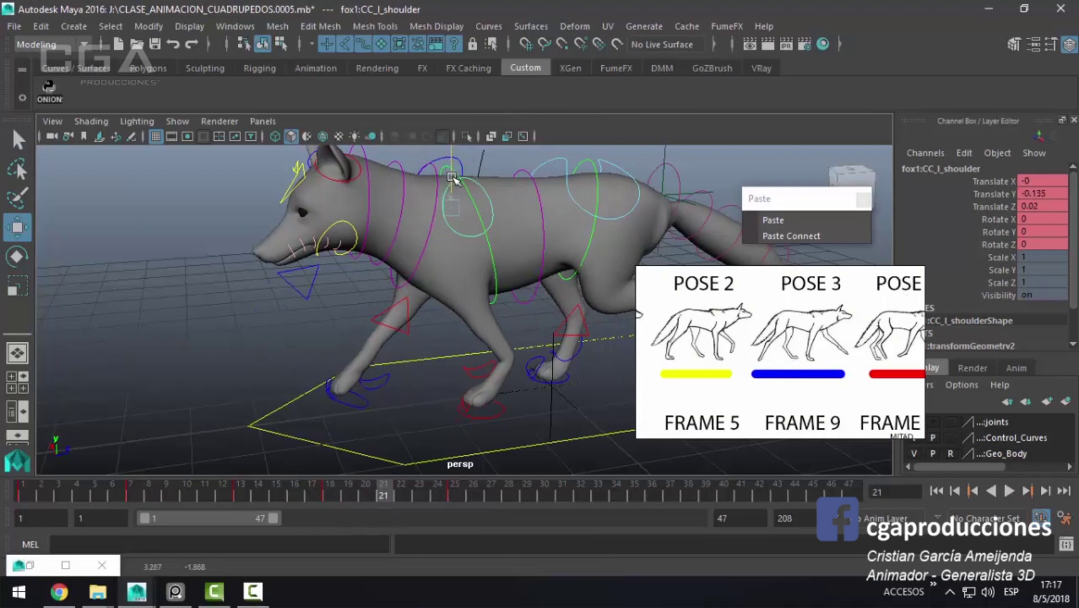
mouse_move(383, 495)
mouse_down()
mouse_move(248, 516)
mouse_move(454, 510)
mouse_up()
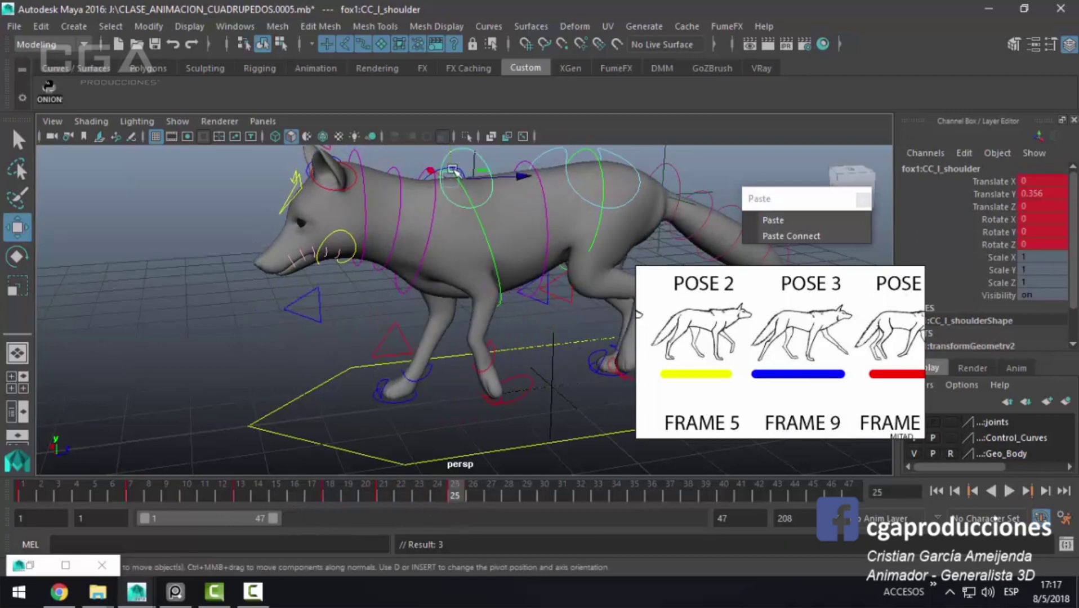
key(alt+v)
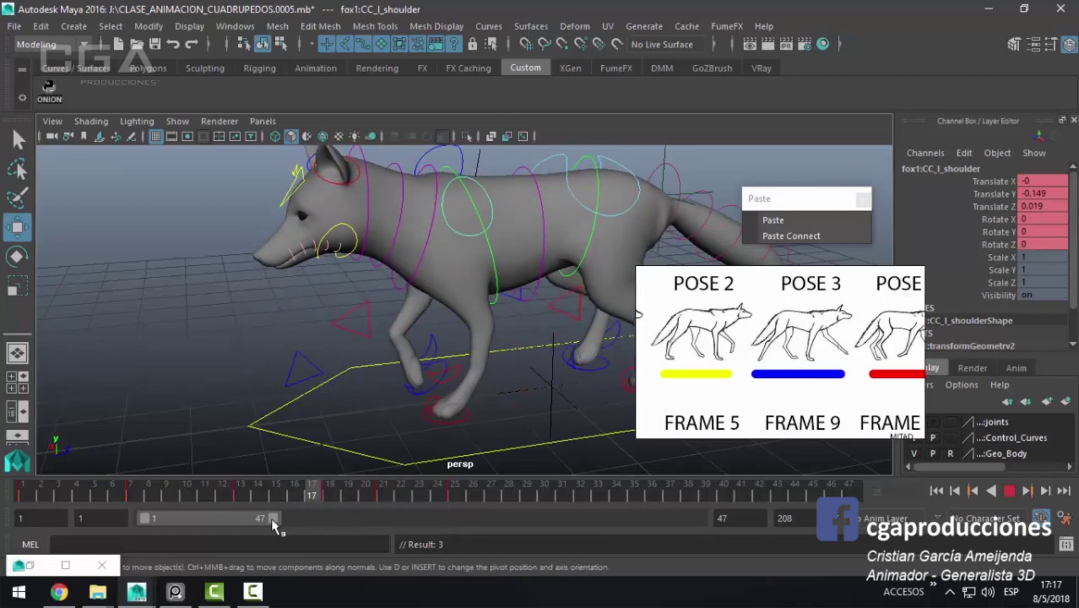
key(alt+v)
mouse_move(307, 360)
alt+mouse_down()
mouse_move(522, 365)
mouse_move(363, 339)
alt+mouse_up()
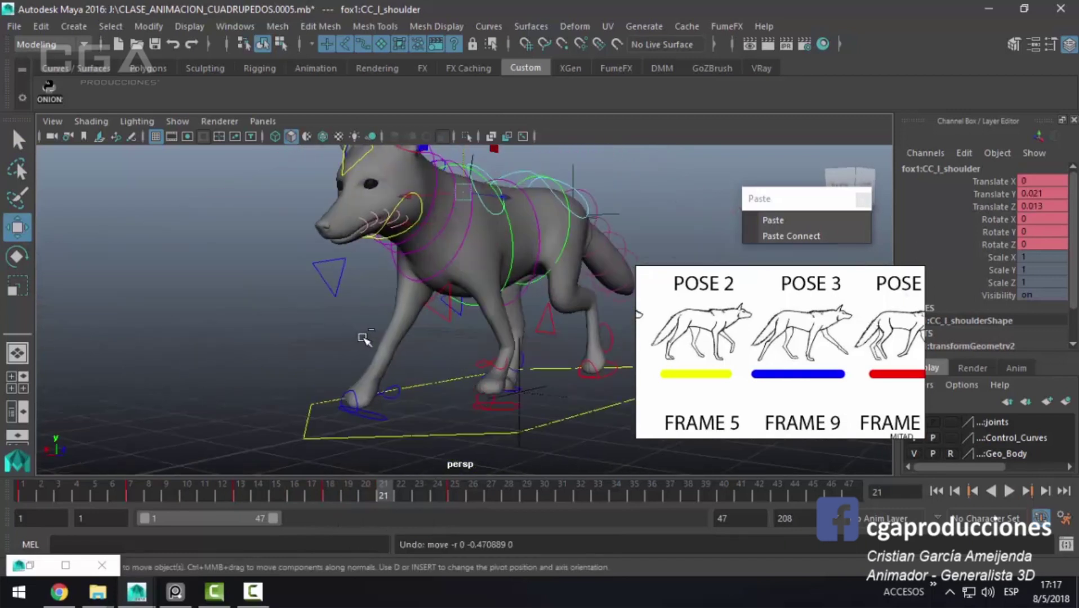
mouse_move(445, 288)
alt+mouse_down()
mouse_move(447, 344)
mouse_move(480, 353)
alt+mouse_up()
Step: Rotate the left front paw back at the wrist in the enlarged side view
click(480, 352)
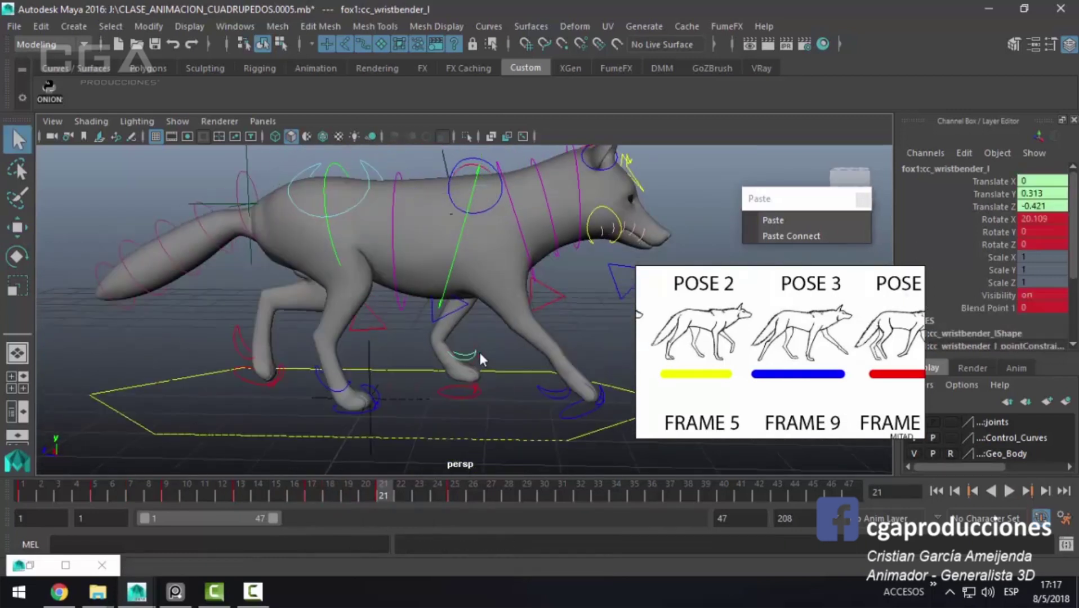
key(space)
key(space)
scroll(429, 344, up, 3)
key(e)
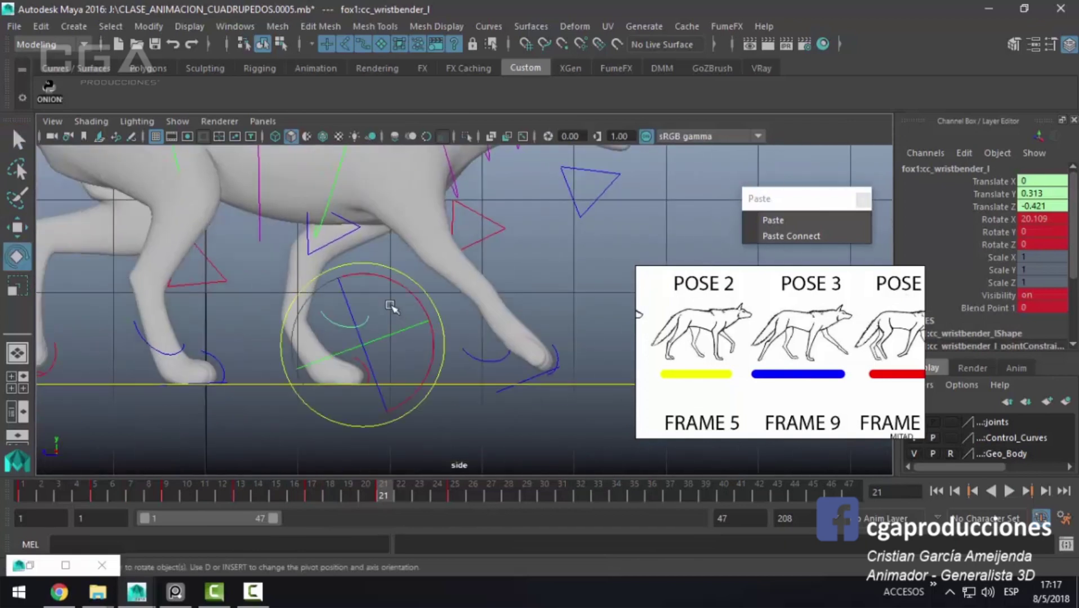
drag(409, 276, 438, 325)
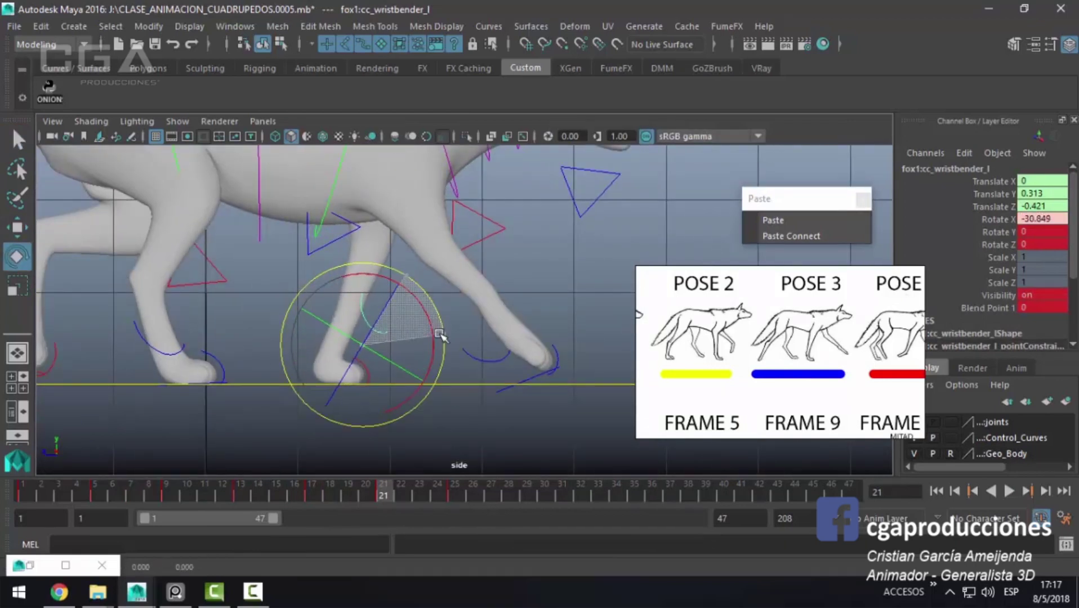
key(space)
key(space)
mouse_move(518, 246)
alt+mouse_down()
mouse_move(247, 257)
mouse_move(438, 221)
alt+mouse_up()
Step: Select the left shoulder control, then play the cycle and stop on frame 21
key(q)
click(439, 218)
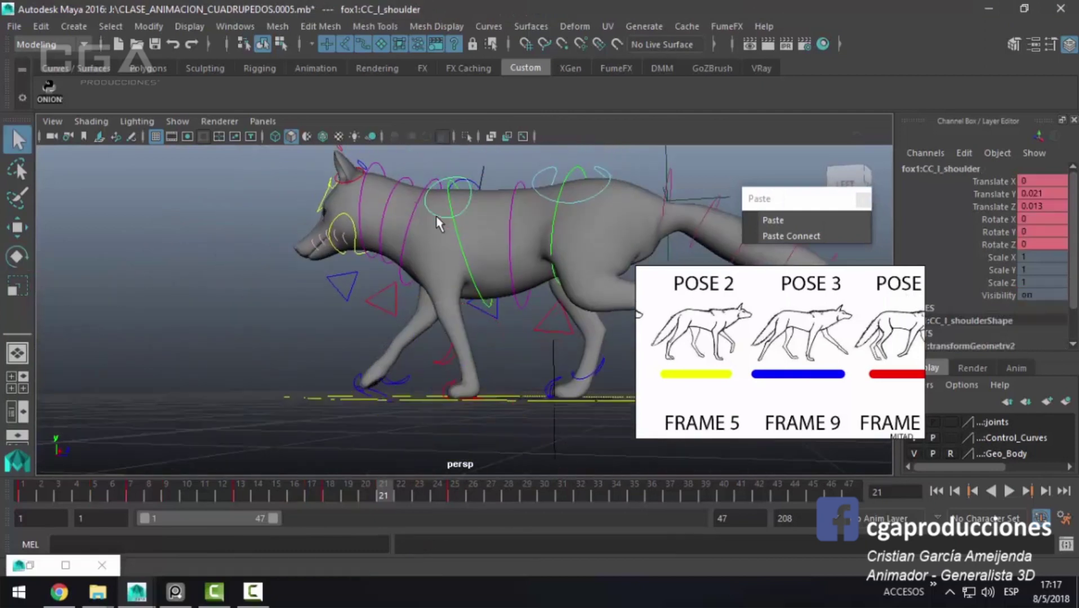
key(w)
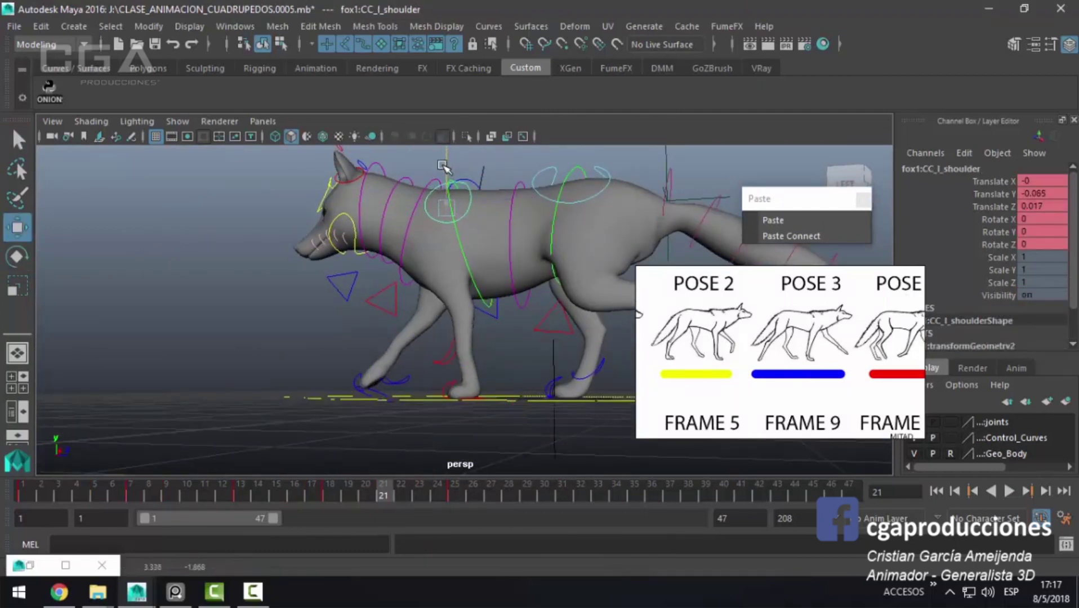
alt+drag(444, 166, 401, 506)
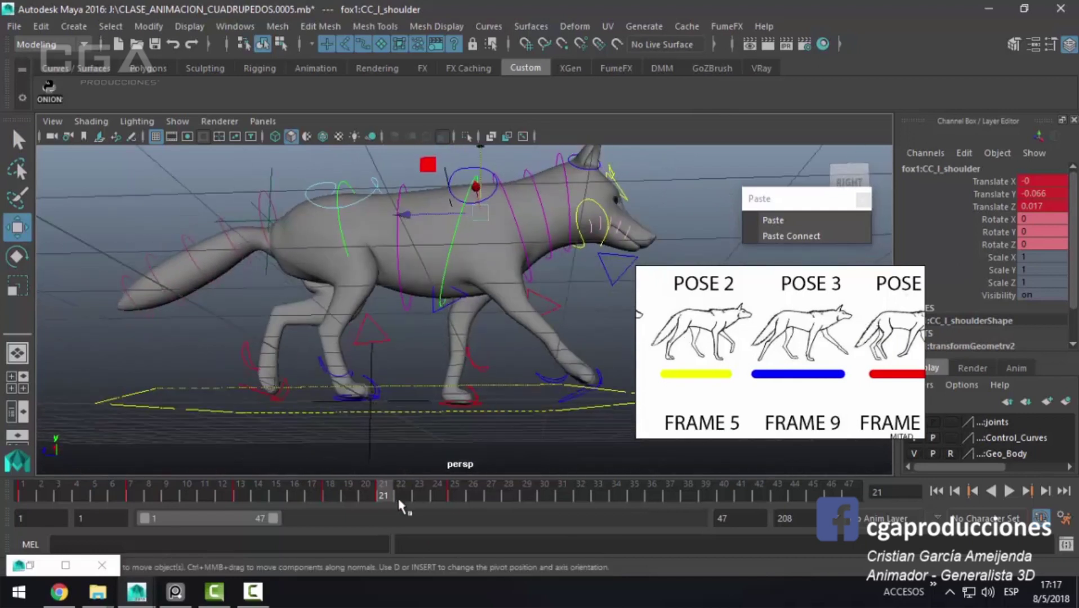
key(alt+v)
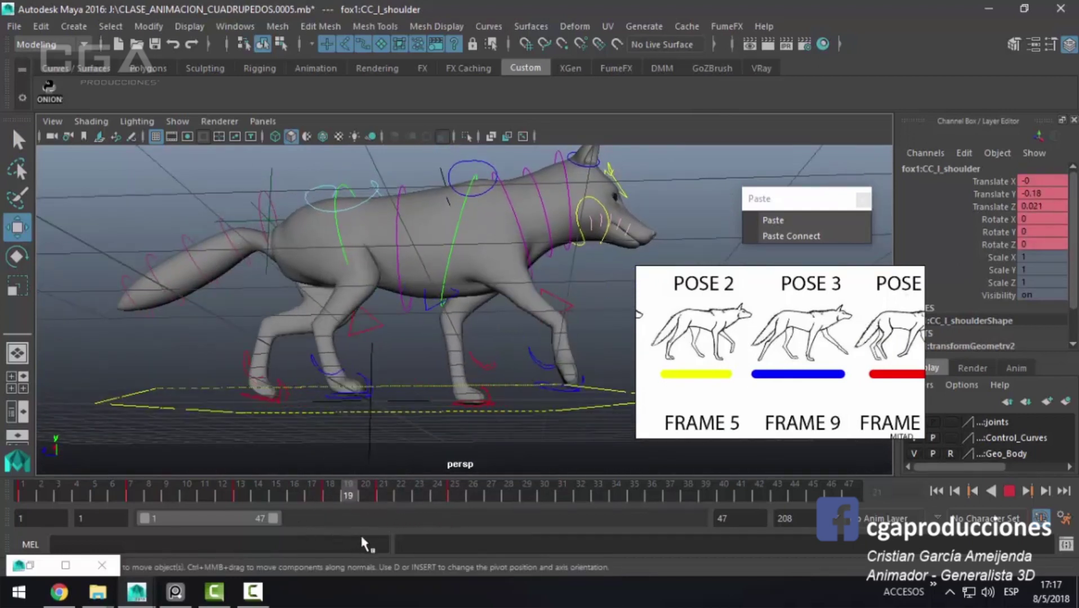
key(alt+v)
Step: Ease cc_wristbender_l to Rotate X -15.318, key it on frame 21, and replay
key(q)
click(483, 368)
key(e)
drag(490, 293, 479, 294)
key(shift+e)
key(q)
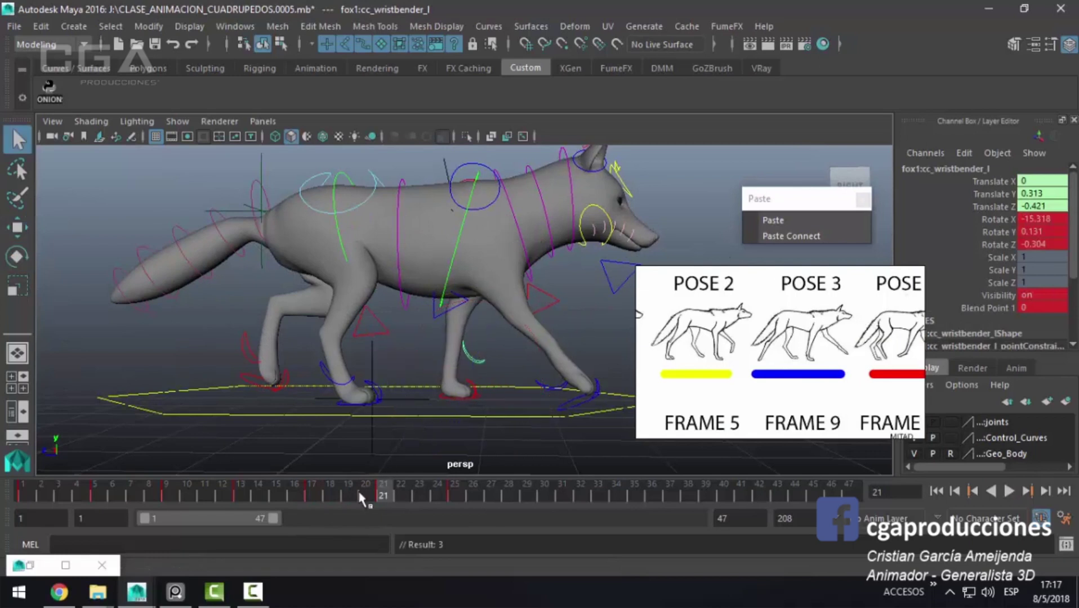
key(alt+v)
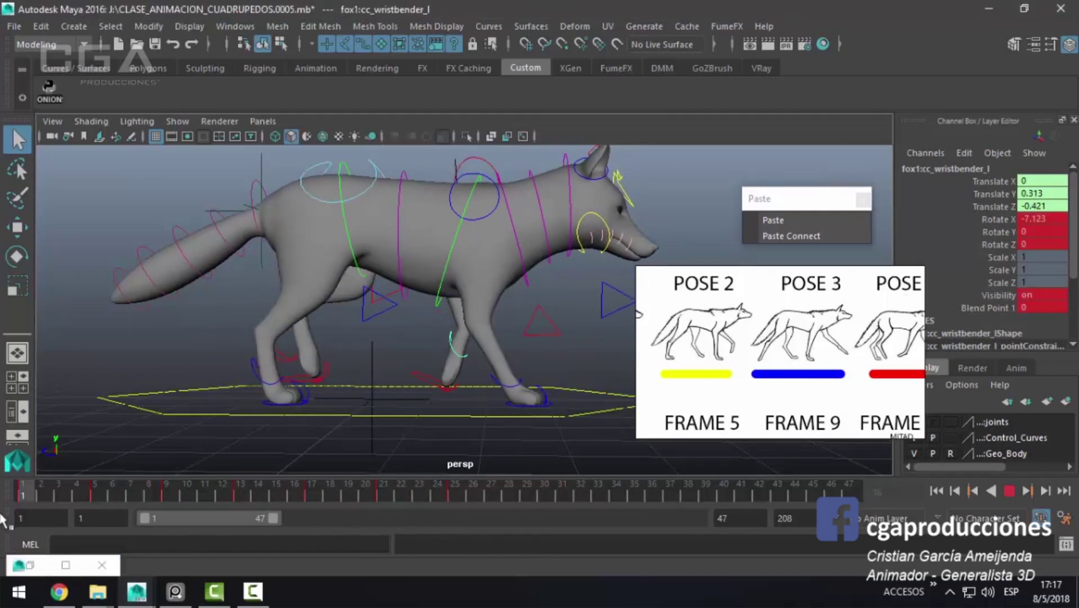
key(Escape)
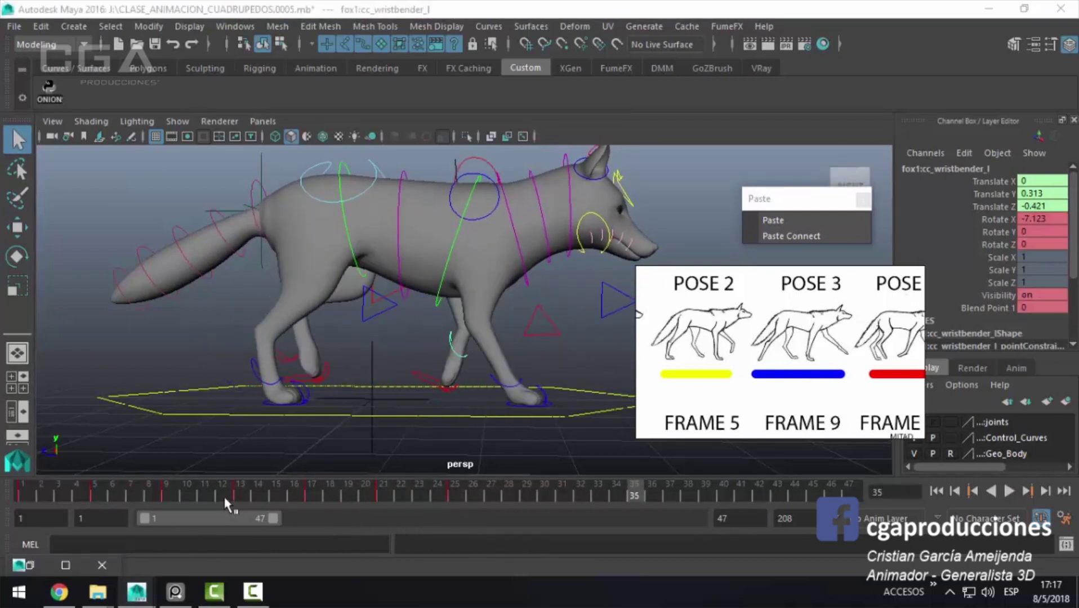
mouse_move(313, 445)
alt+mouse_down()
mouse_move(371, 406)
mouse_move(344, 419)
alt+mouse_up()
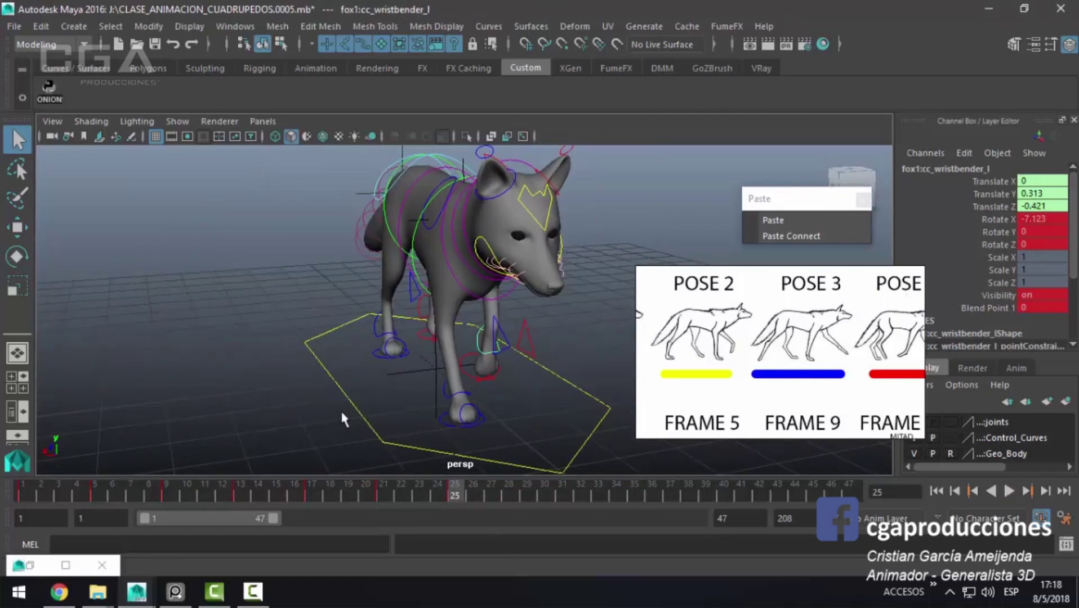
alt+drag(336, 409, 289, 395)
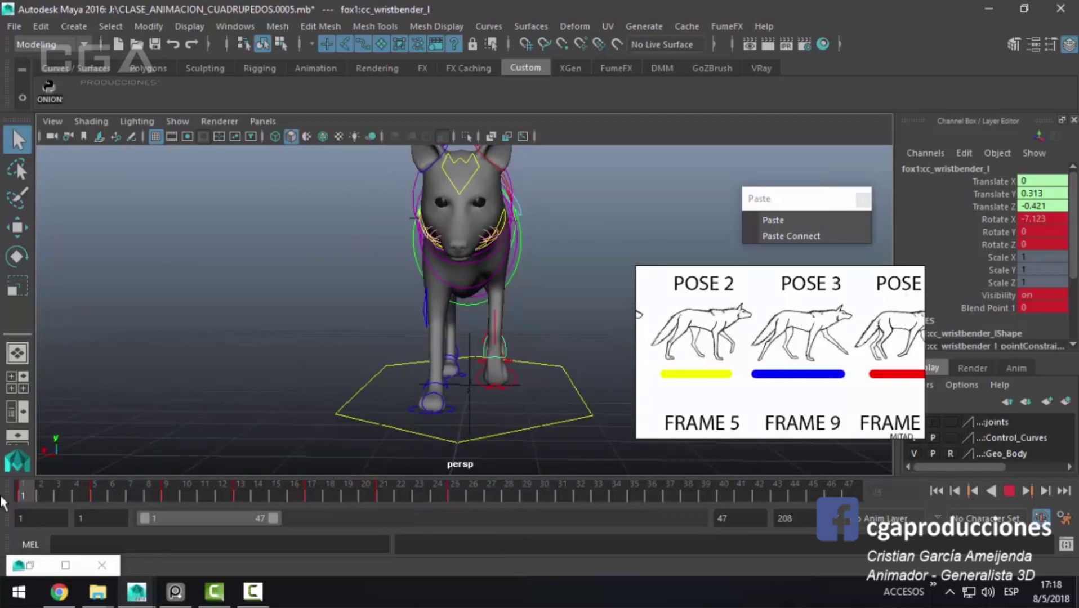
key(Escape)
key(alt+v)
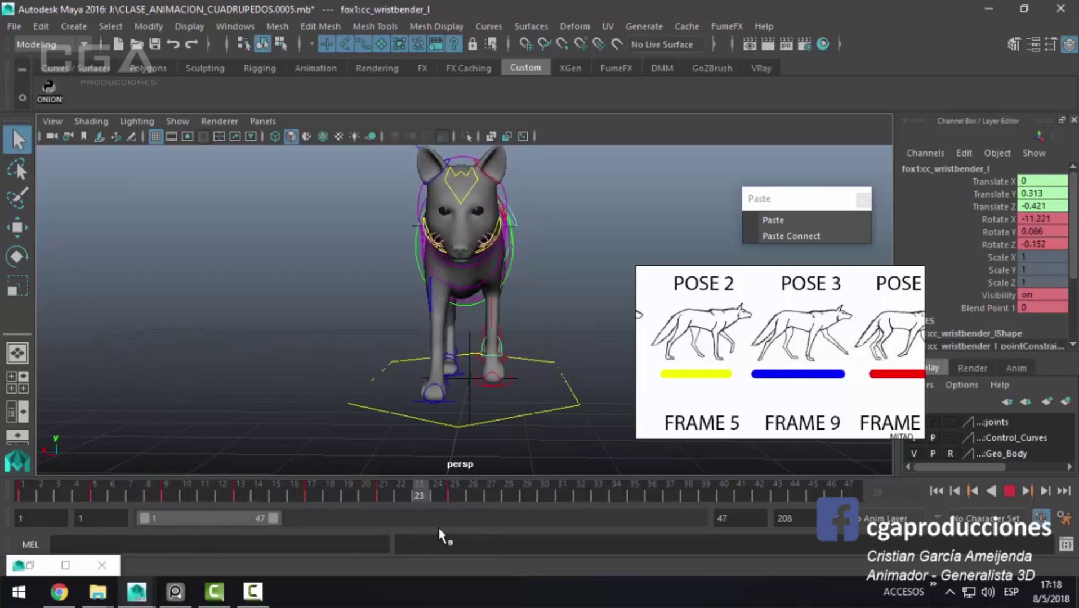
key(Escape)
alt+drag(316, 406, 405, 348)
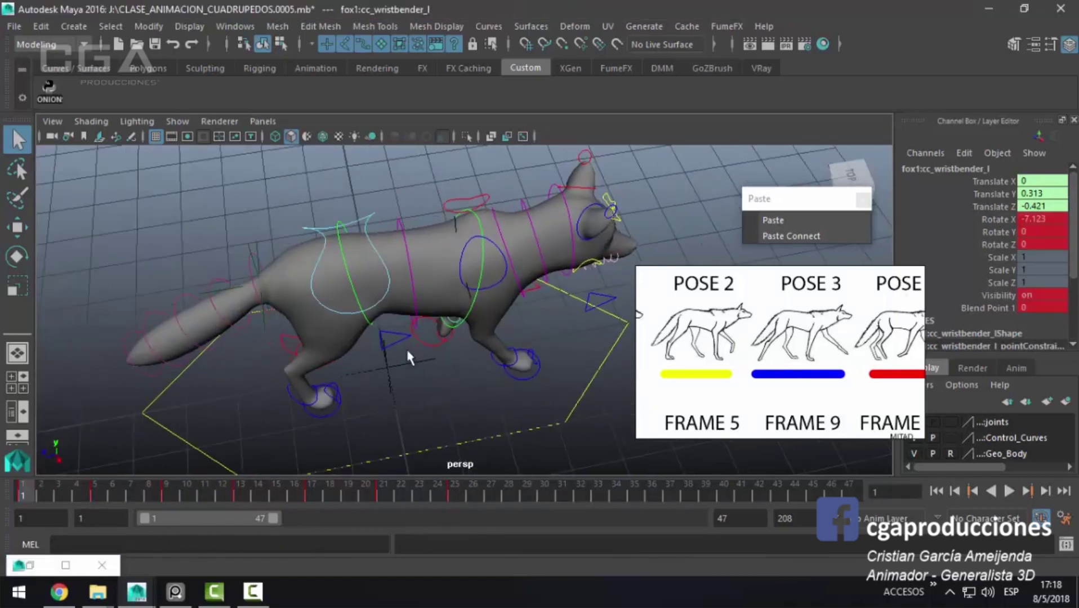
alt+drag(362, 291, 323, 306)
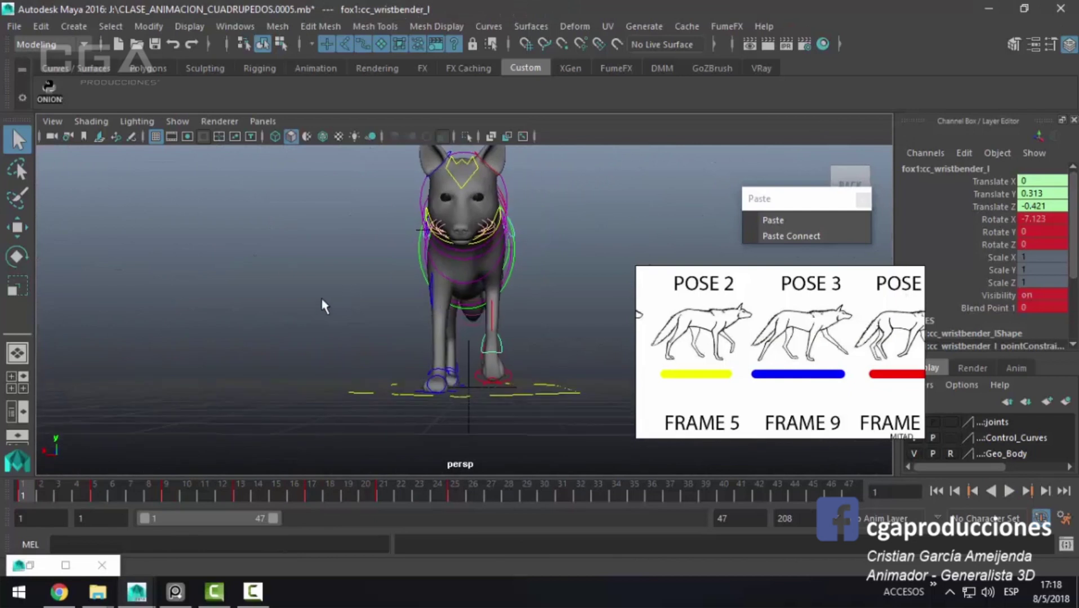
key(alt+v)
key(Escape)
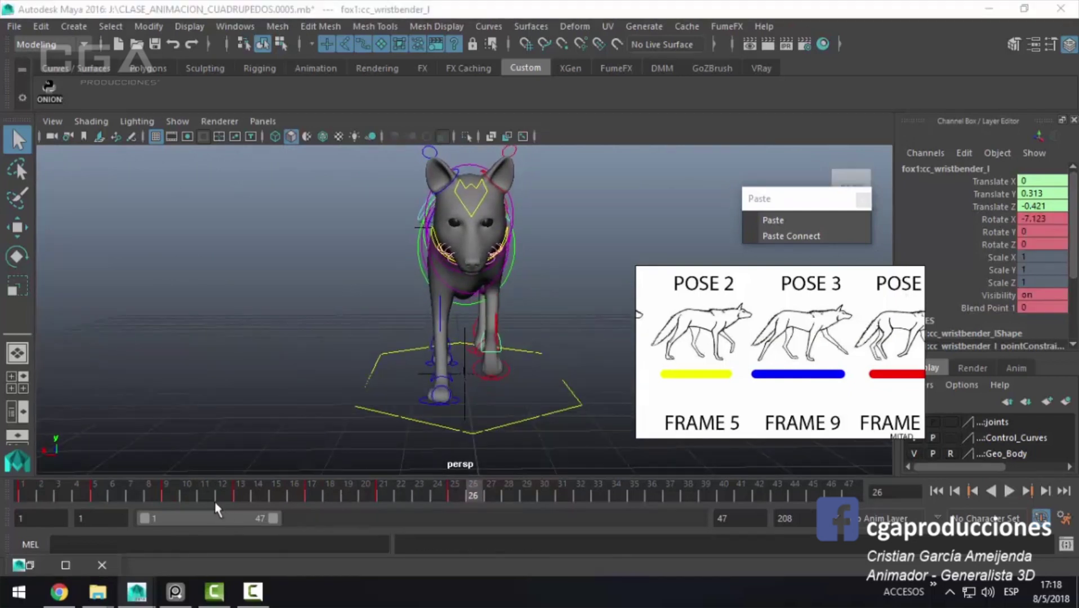
key(alt+v)
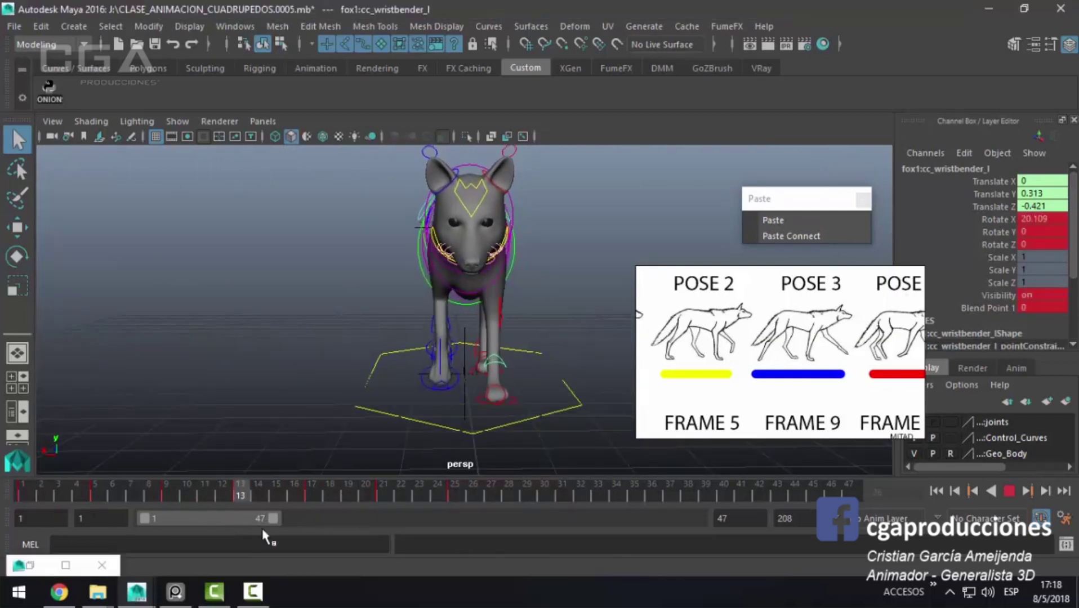
key(alt+shift+v)
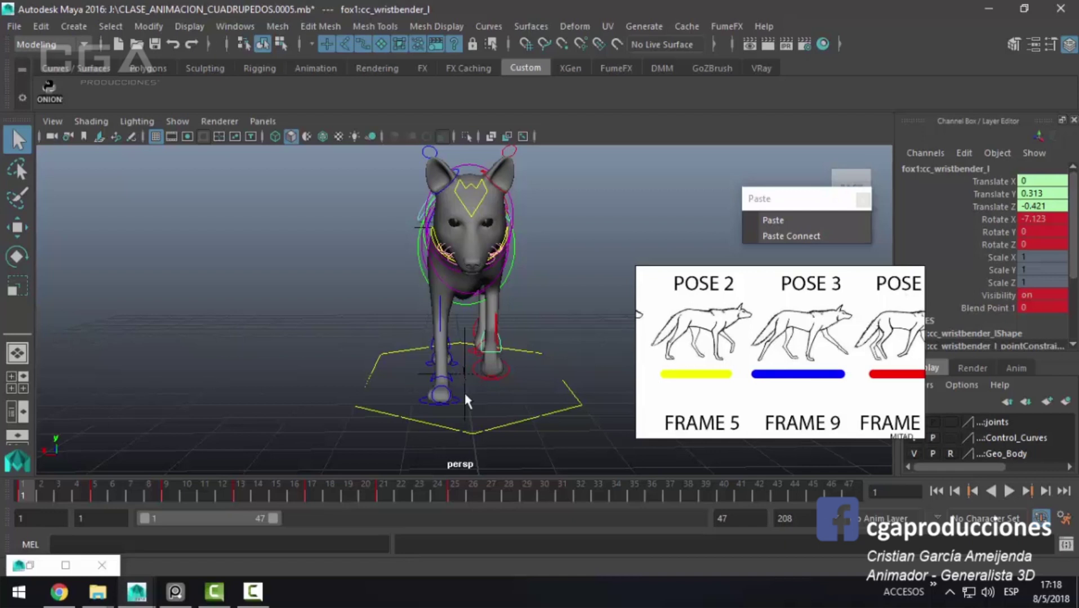
alt+drag(463, 391, 462, 382)
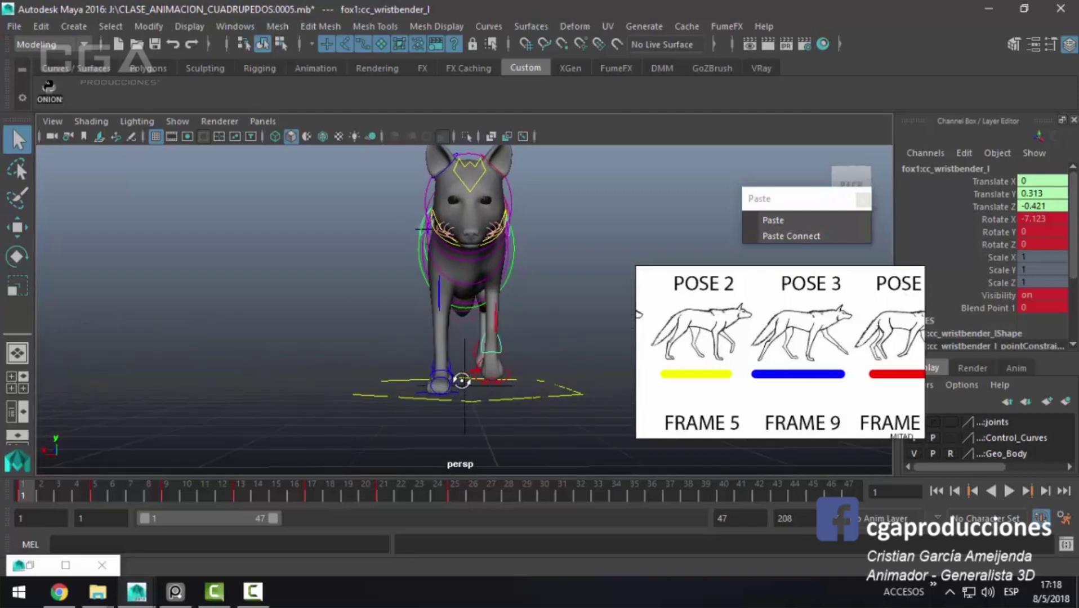
key(alt+v)
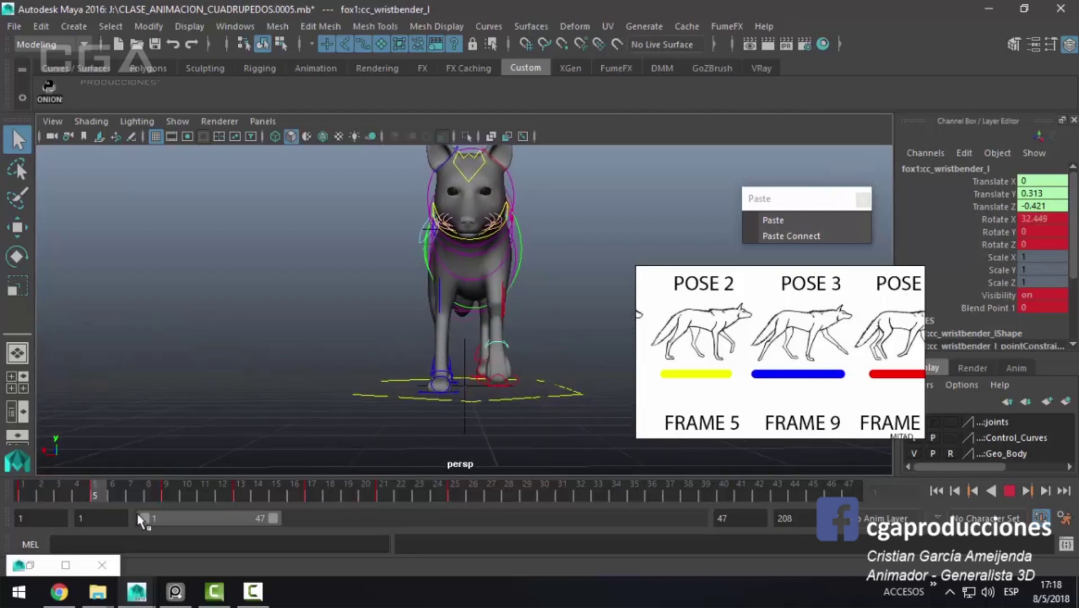
key(alt+v)
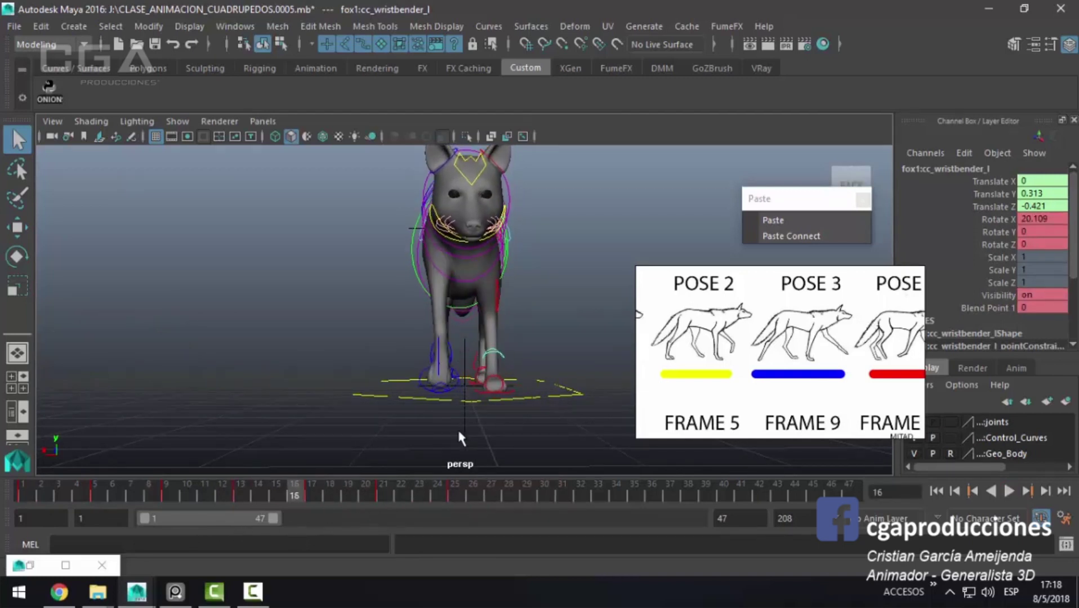
click(264, 589)
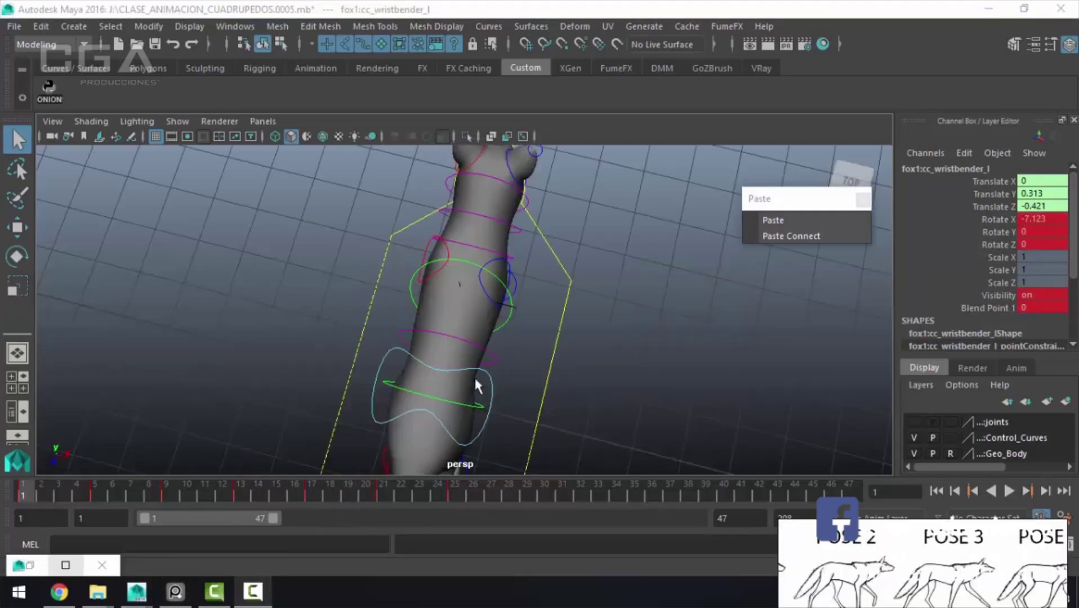
mouse_move(475, 376)
alt+mouse_down()
mouse_move(353, 260)
mouse_move(354, 277)
alt+mouse_up()
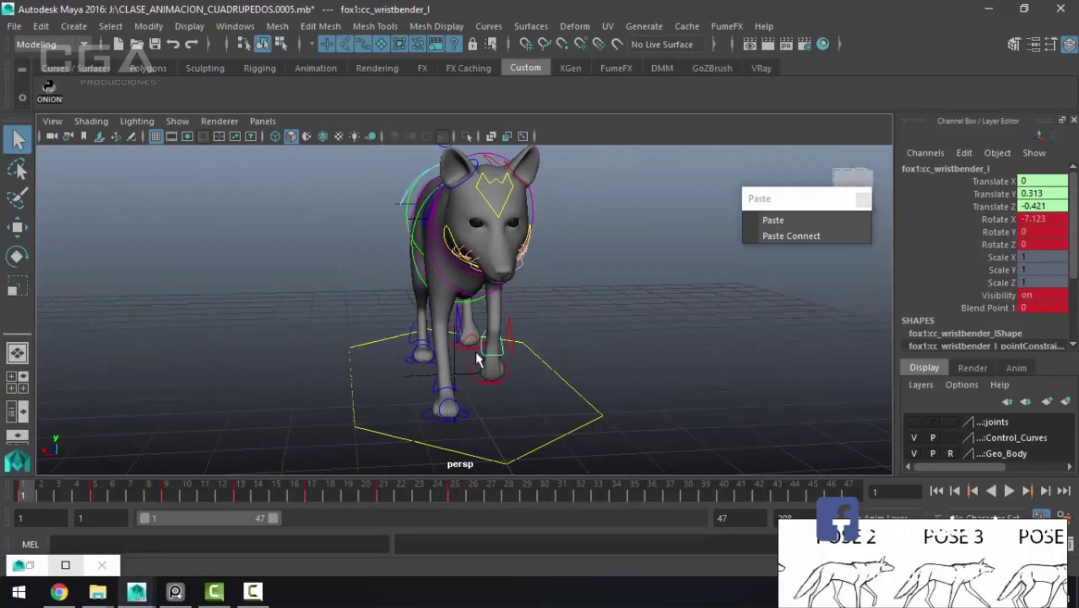
Step: Try sliding the right front foot control sideways, then undo the move
click(467, 414)
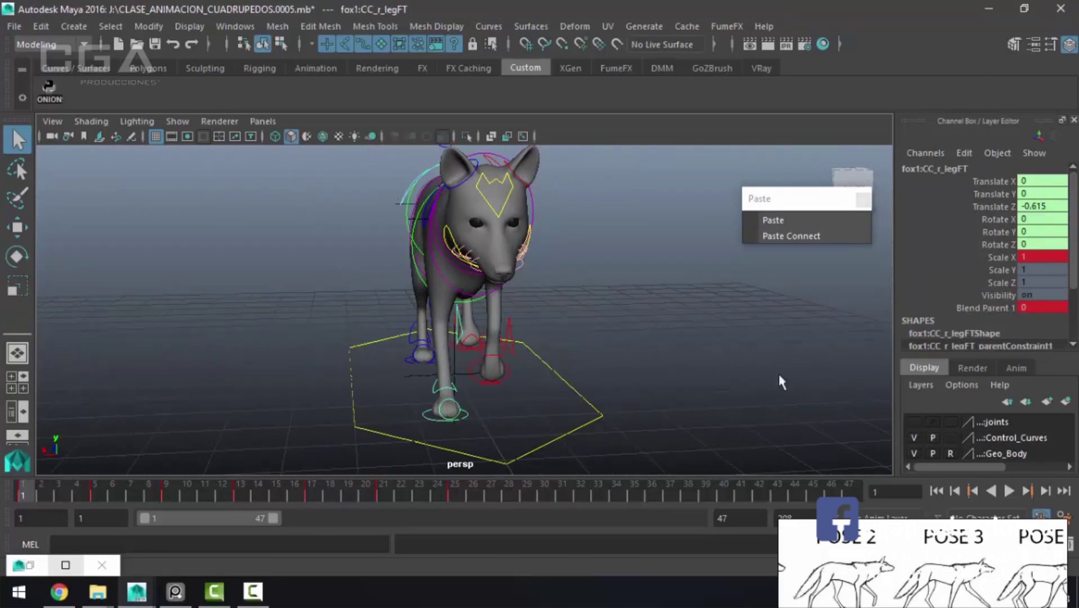
key(w)
drag(391, 414, 448, 414)
key(ctrl+z)
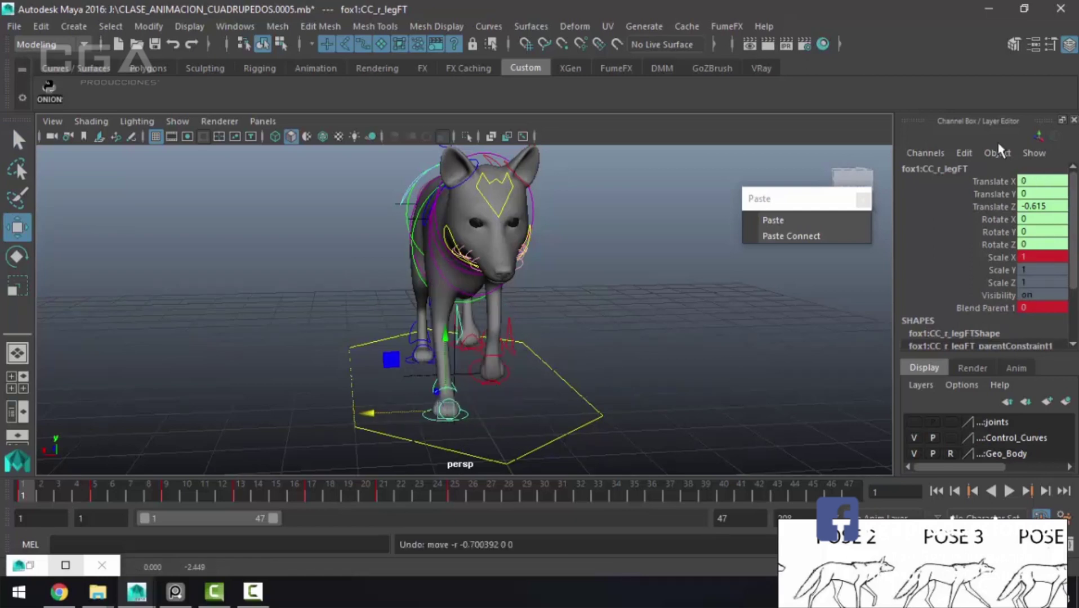
Step: Show only Translate X key ticks and delete the foot's keys from frames 3 to 28
right_click(215, 493)
mouse_move(296, 408)
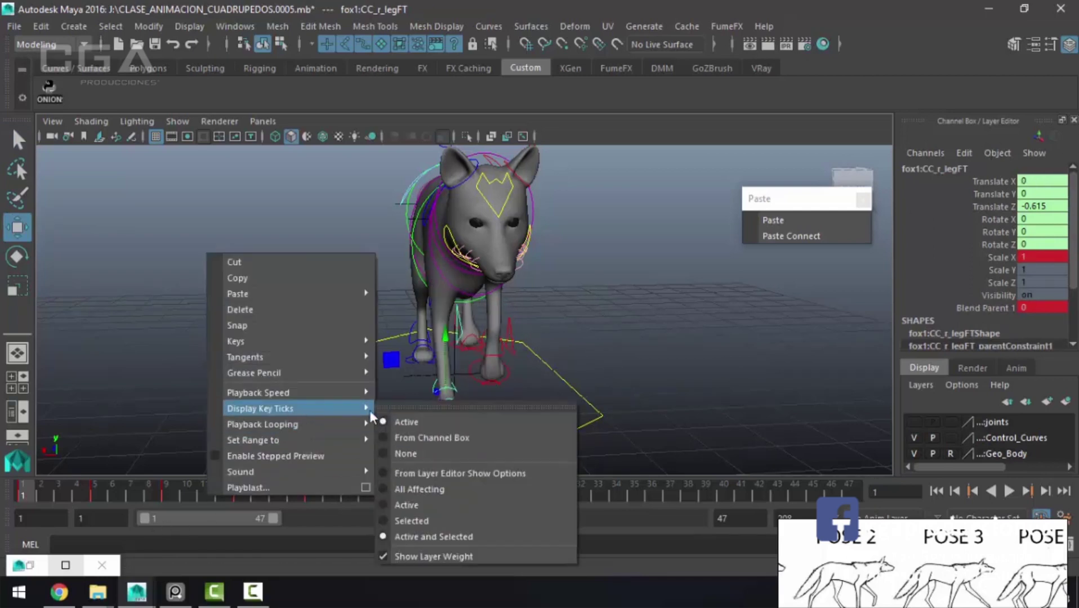
click(413, 439)
right_click(331, 496)
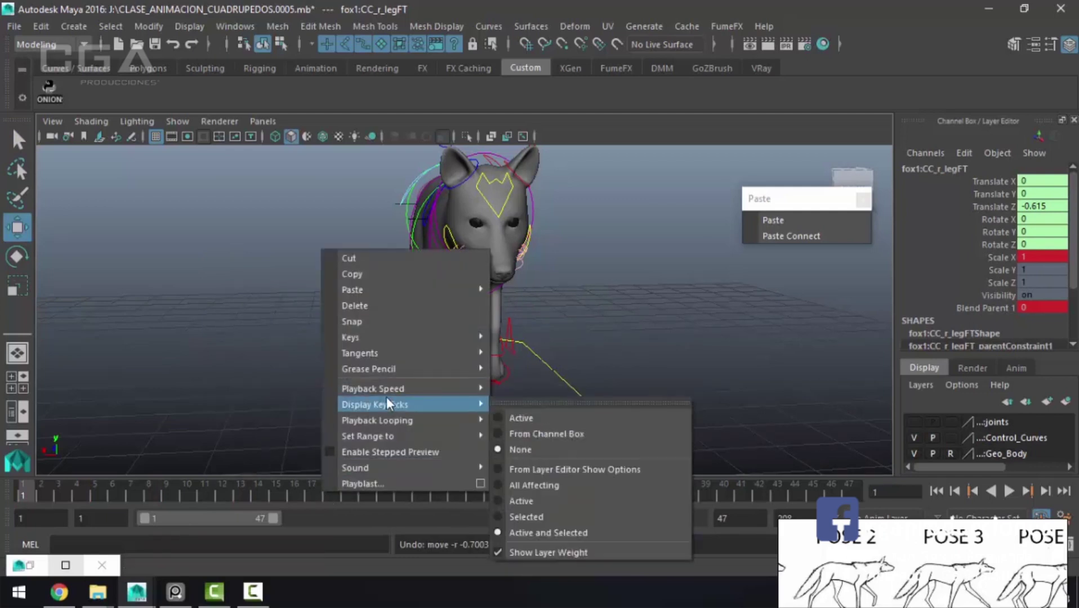
click(522, 433)
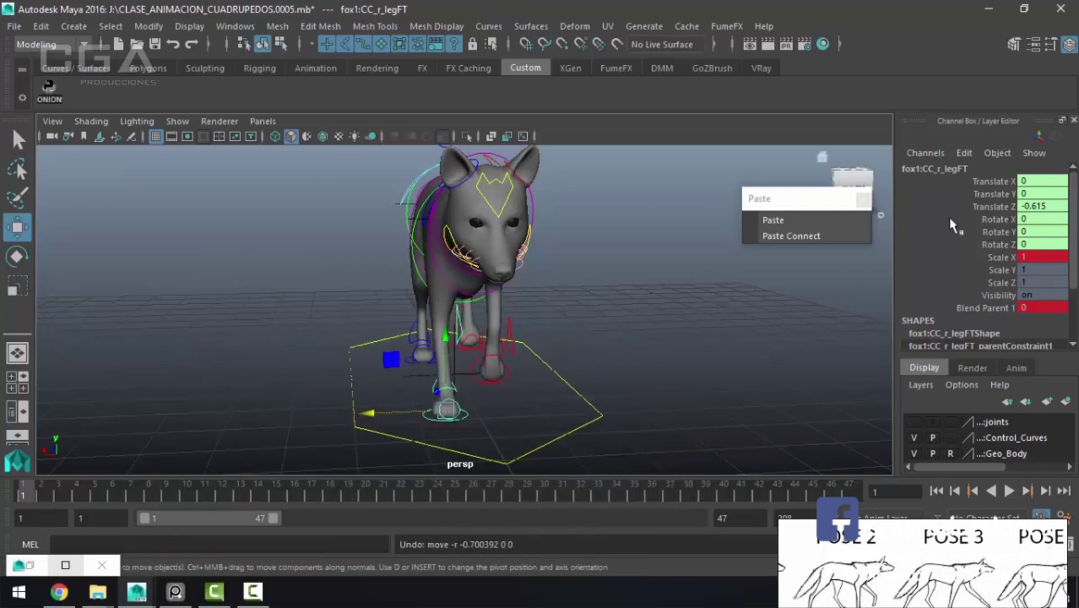
click(990, 182)
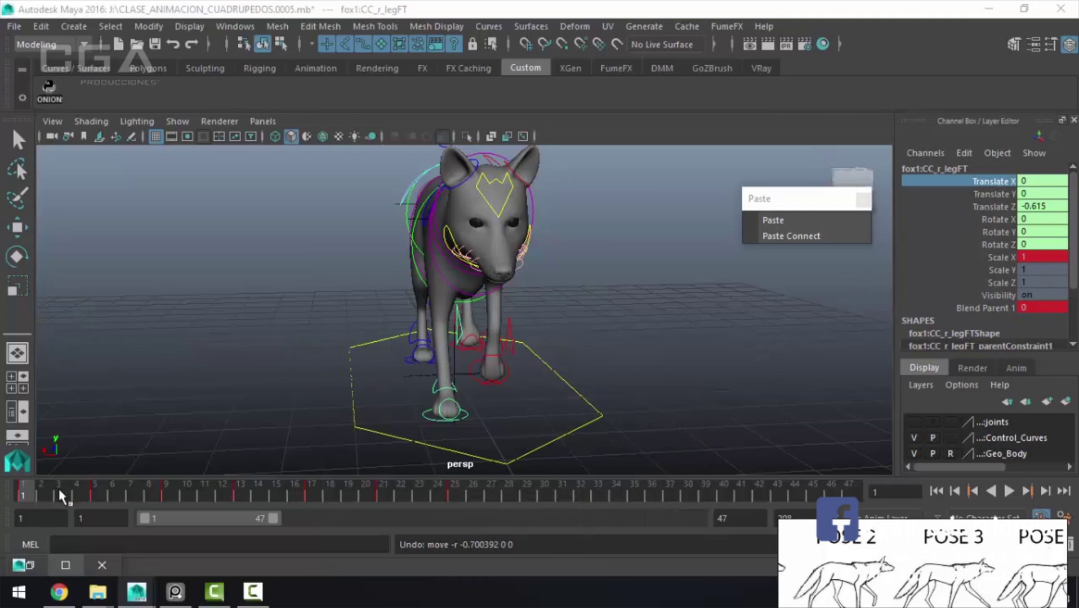
shift+drag(60, 493, 518, 495)
right_click(519, 495)
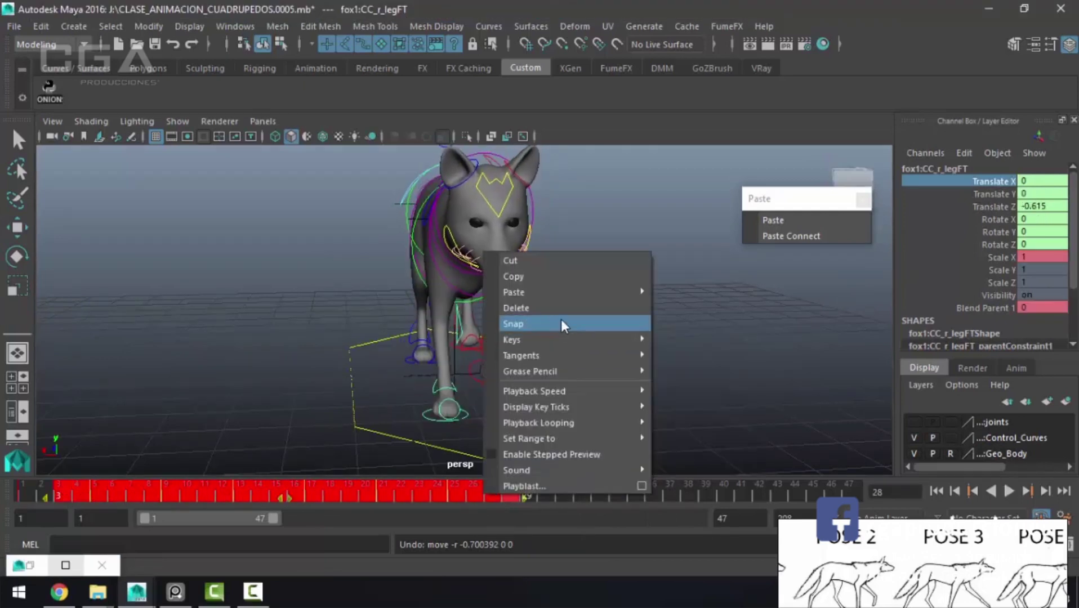
click(561, 313)
Step: Offset CC_r_legFT's Translate X to -0.256 at frame 1 and -0.099 at frame 17
alt+drag(549, 348, 505, 348)
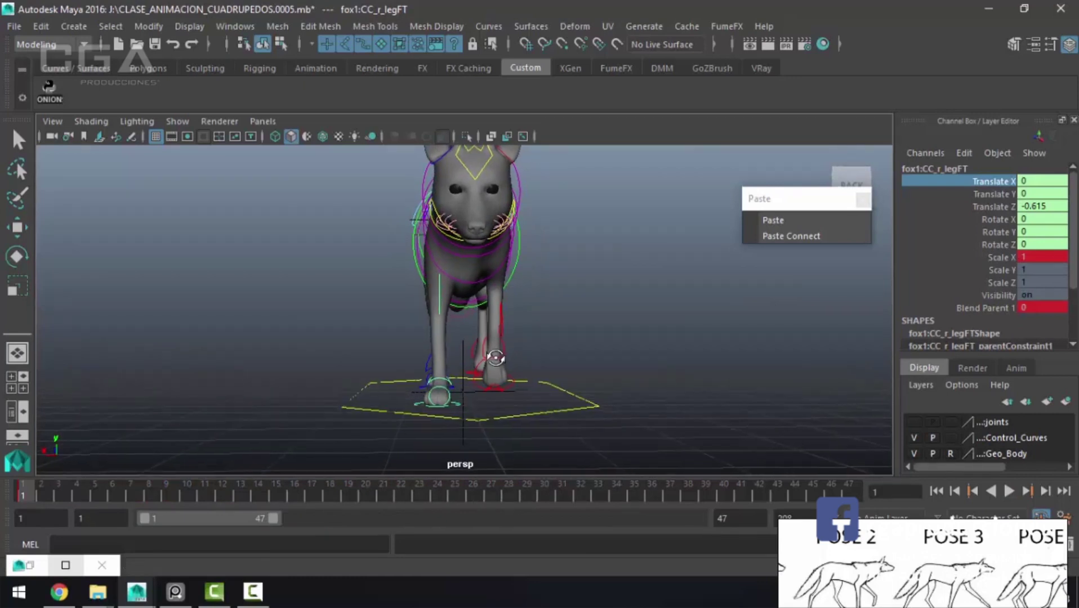
key(w)
drag(373, 405, 381, 403)
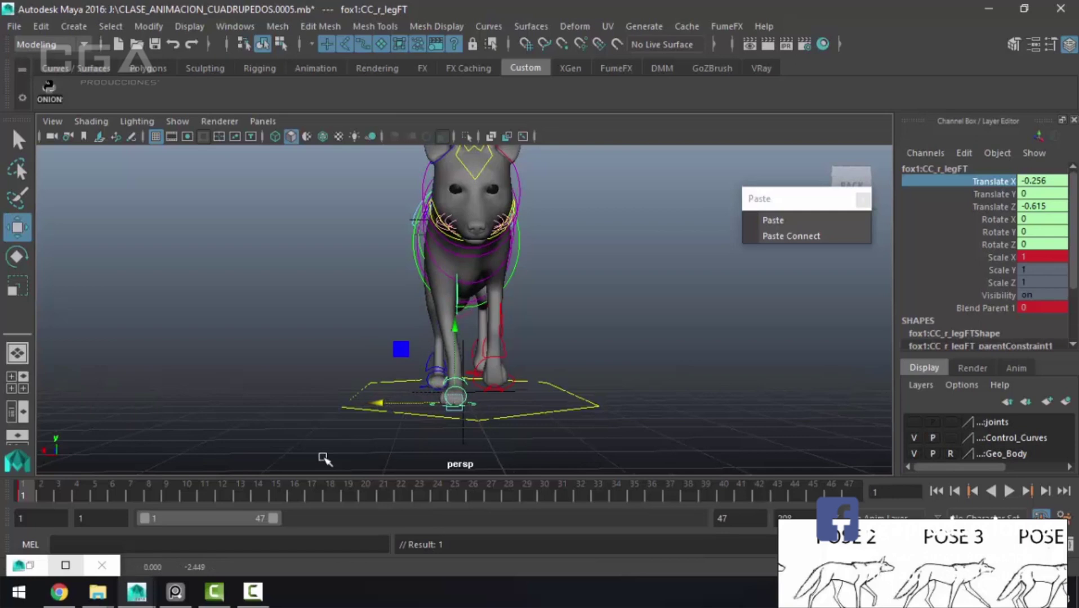
mouse_move(34, 490)
mouse_down()
mouse_move(199, 503)
mouse_move(189, 499)
mouse_move(323, 496)
mouse_up()
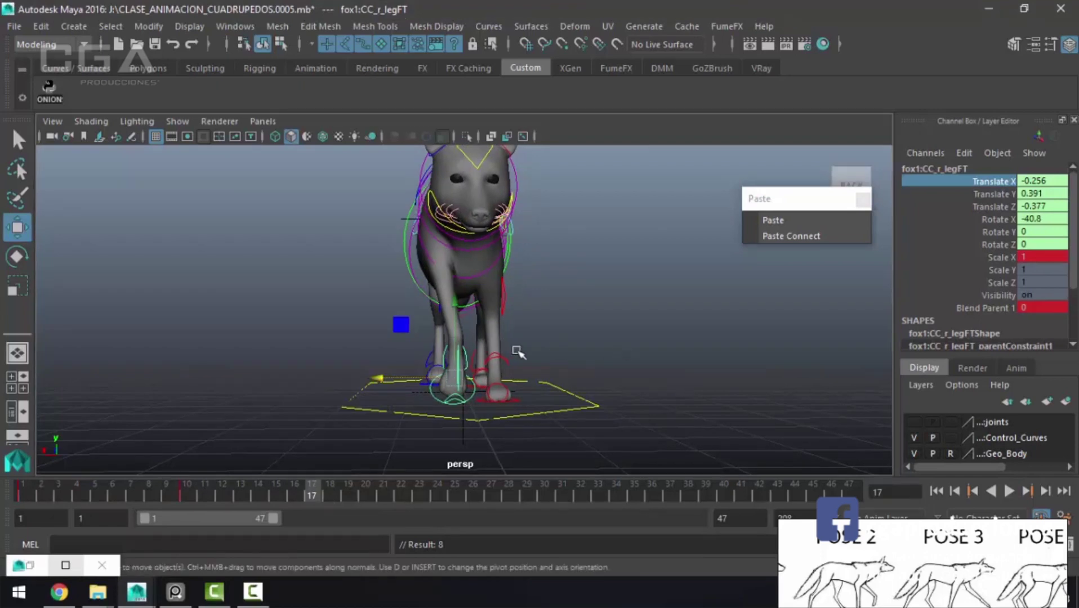
drag(411, 383, 380, 379)
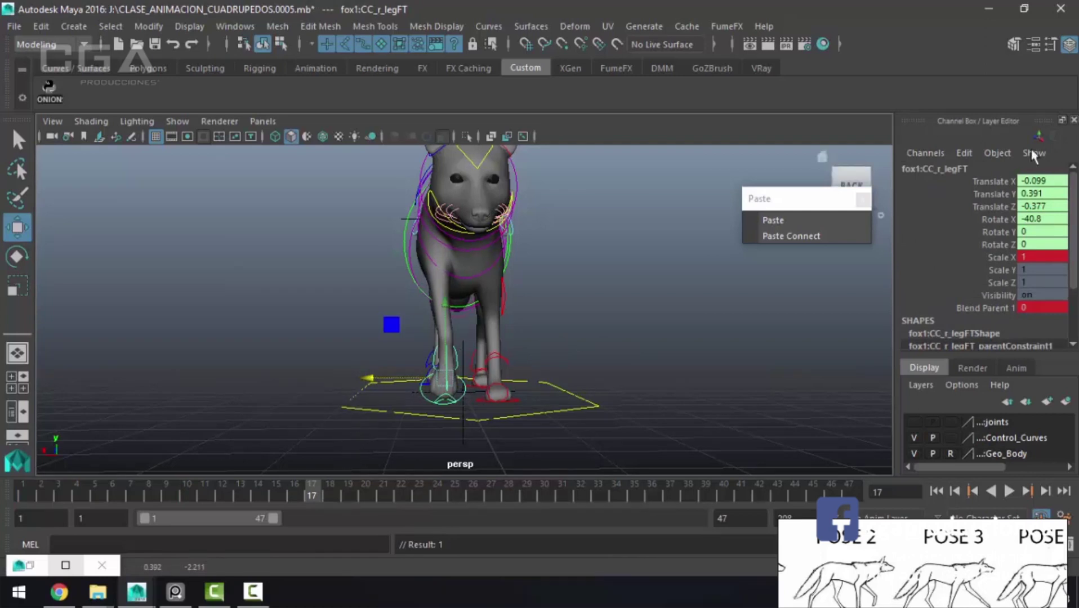
key(alt+v)
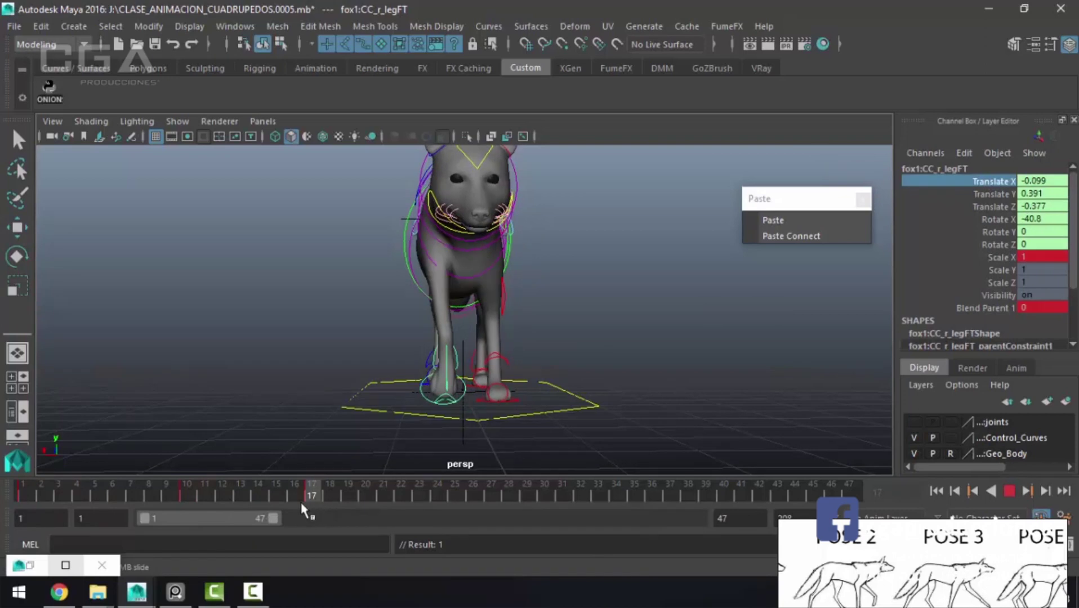
Step: Copy the frame 1 foot key onto frame 25 and play back the sway
click(24, 499)
right_click(24, 499)
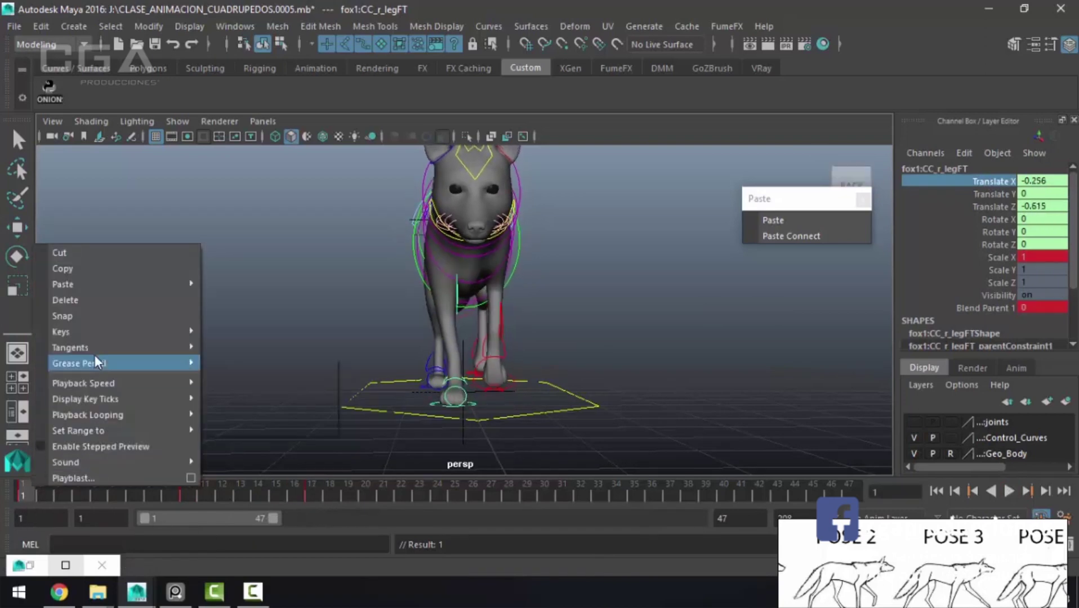
click(85, 269)
click(448, 486)
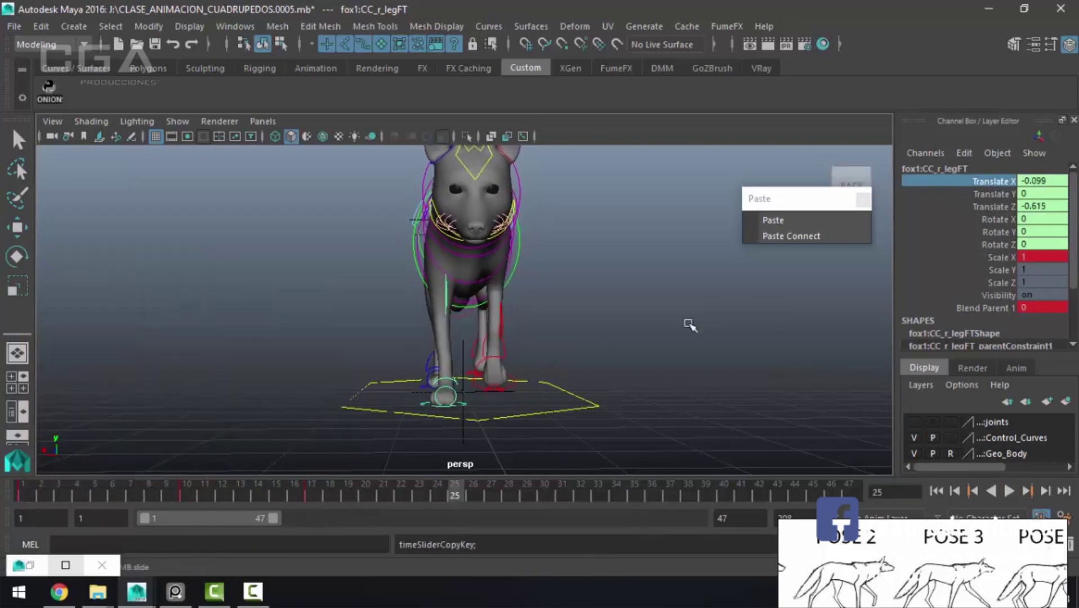
click(779, 219)
key(alt+v)
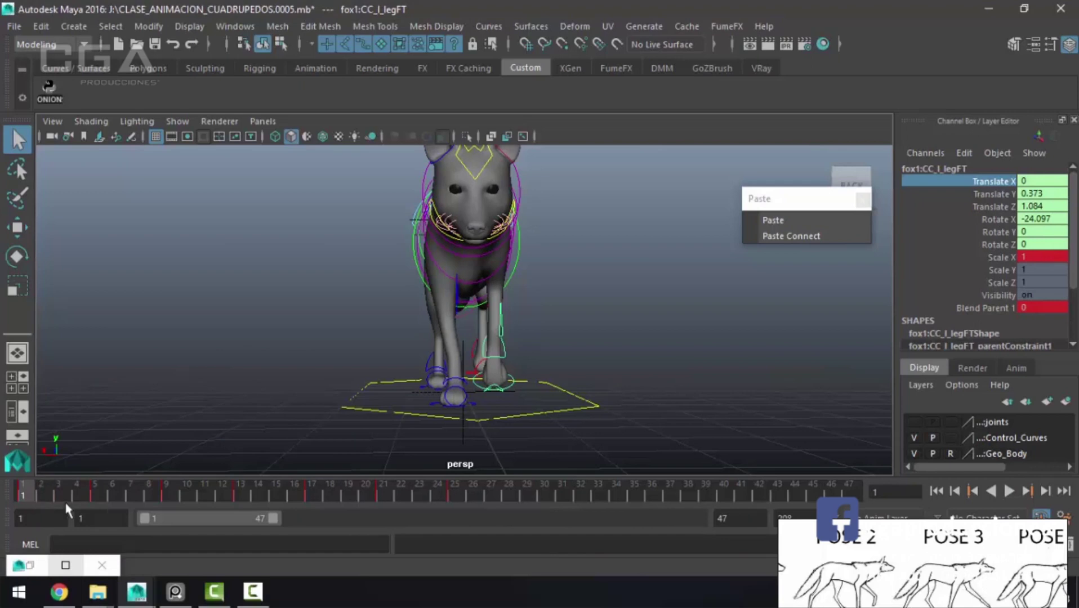
Step: Delete a selected range of keys on the timeline
shift+click(90, 489)
right_click(481, 479)
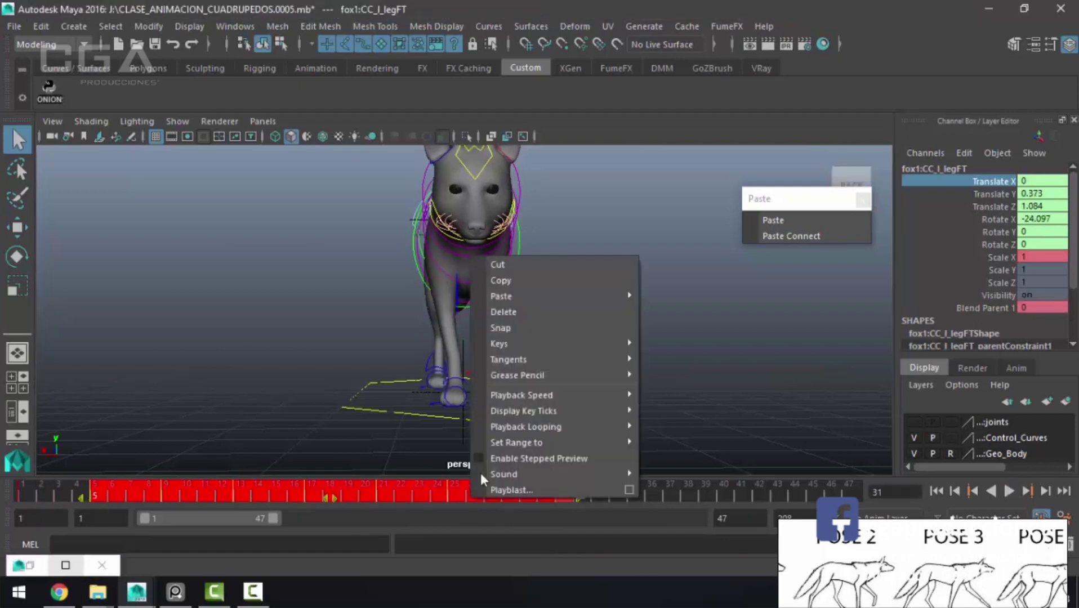
click(545, 313)
key(w)
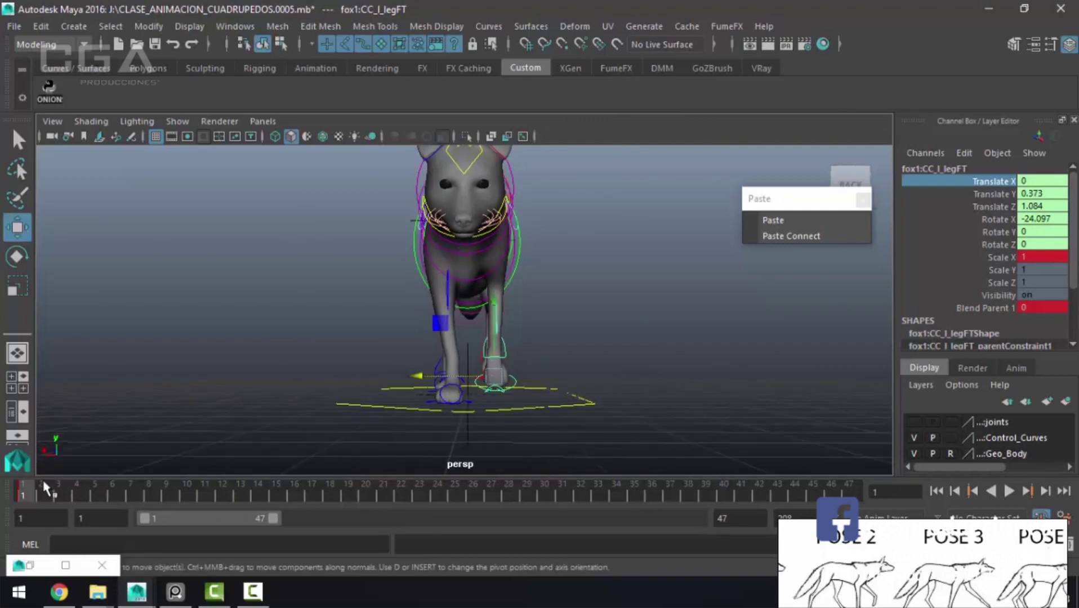
Step: Slide the left front foot control CC_l_legFT sideways at frame 12, showing Translate X keys
drag(45, 488, 225, 506)
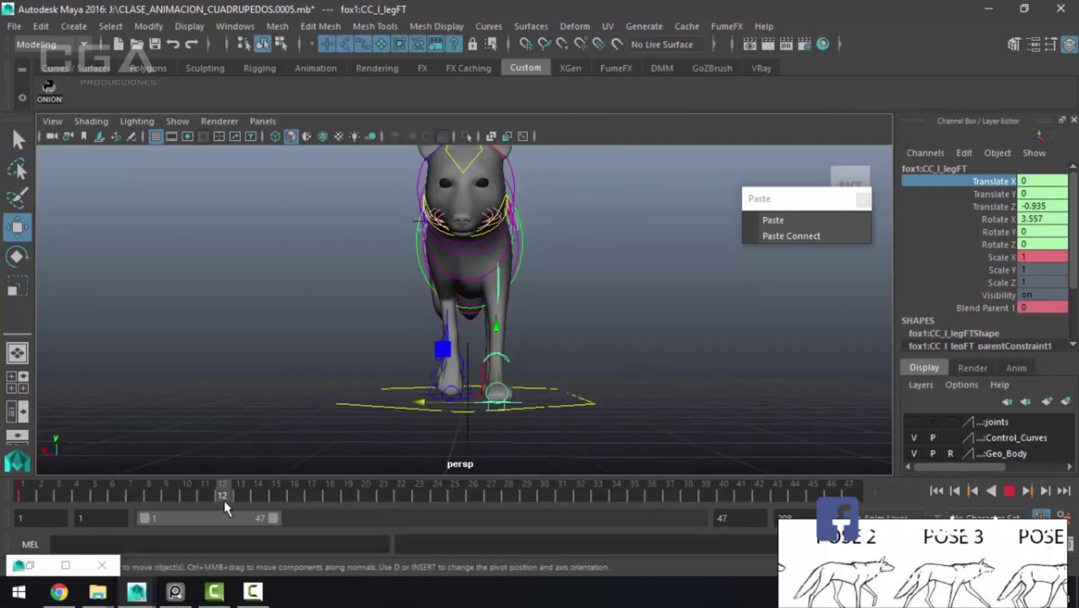
click(426, 405)
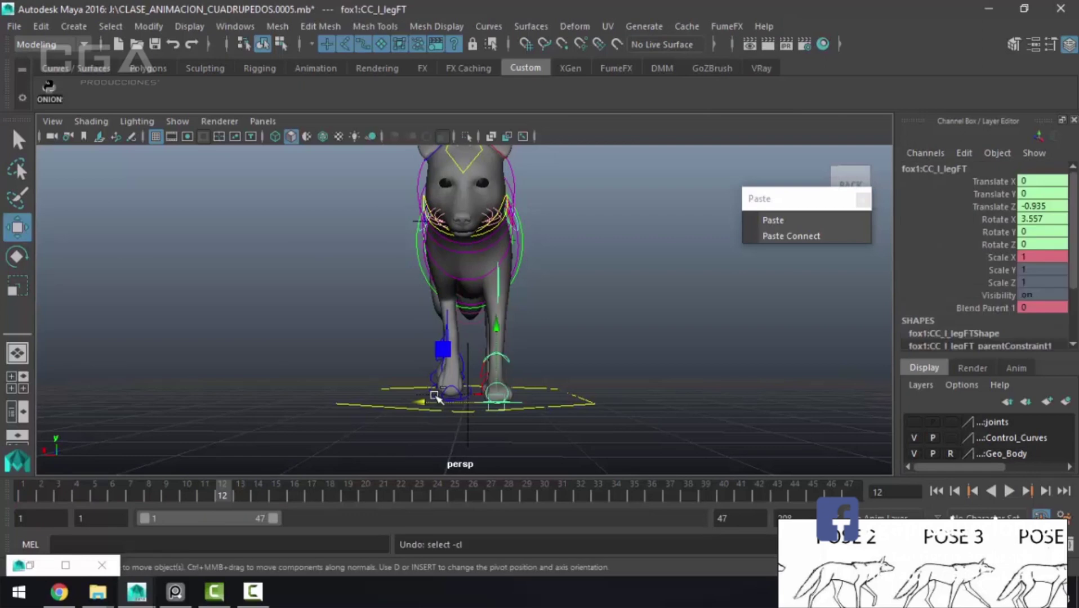
middle_drag(427, 407, 420, 409)
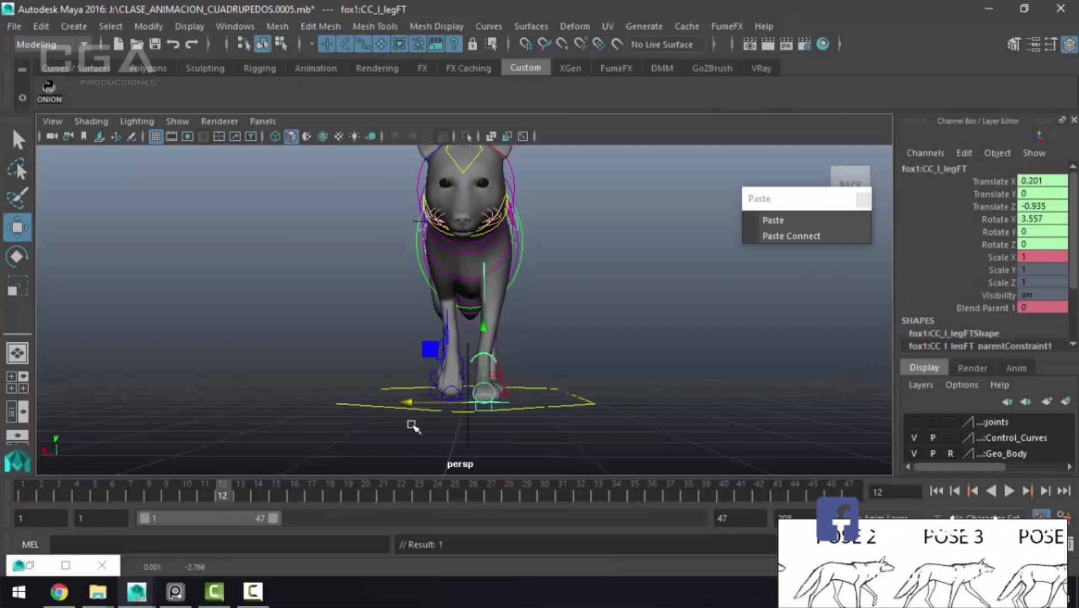
click(996, 181)
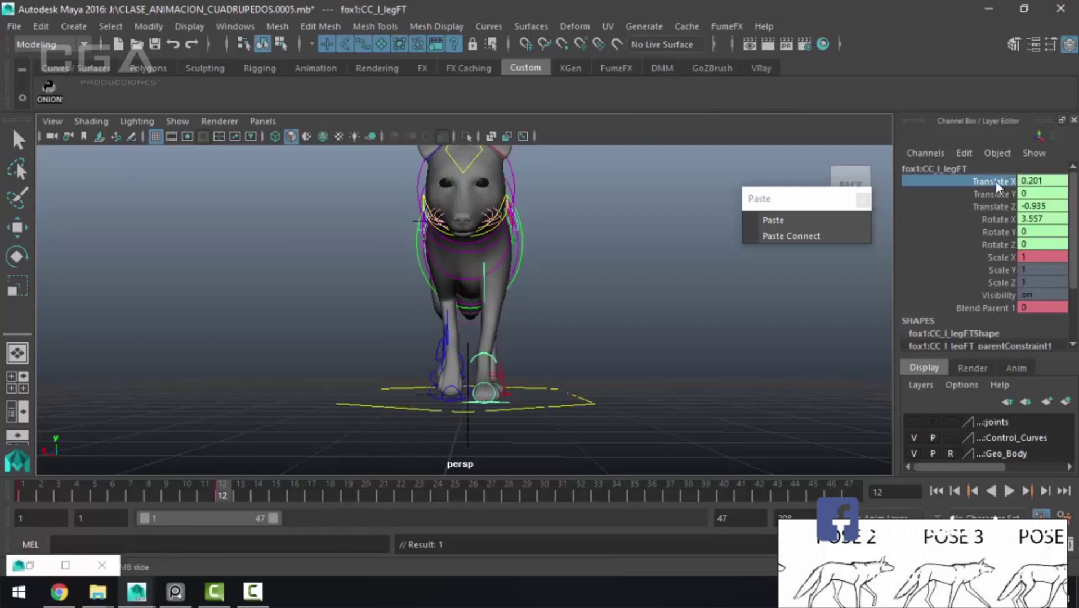
drag(227, 496, 453, 497)
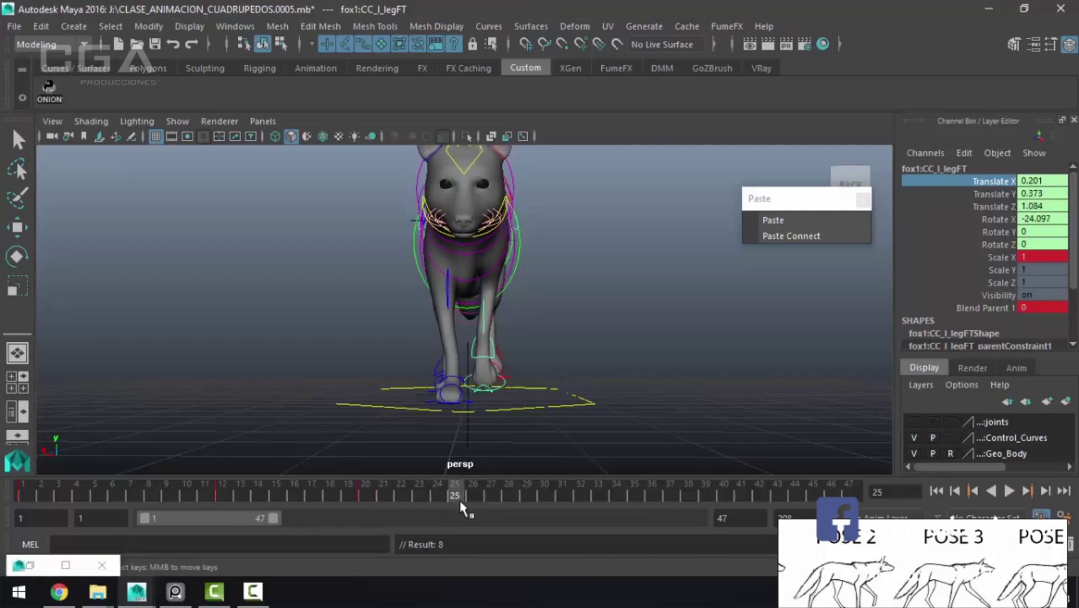
Step: Copy the left foot's frame 1 key onto frame 25 and play to check it
click(27, 486)
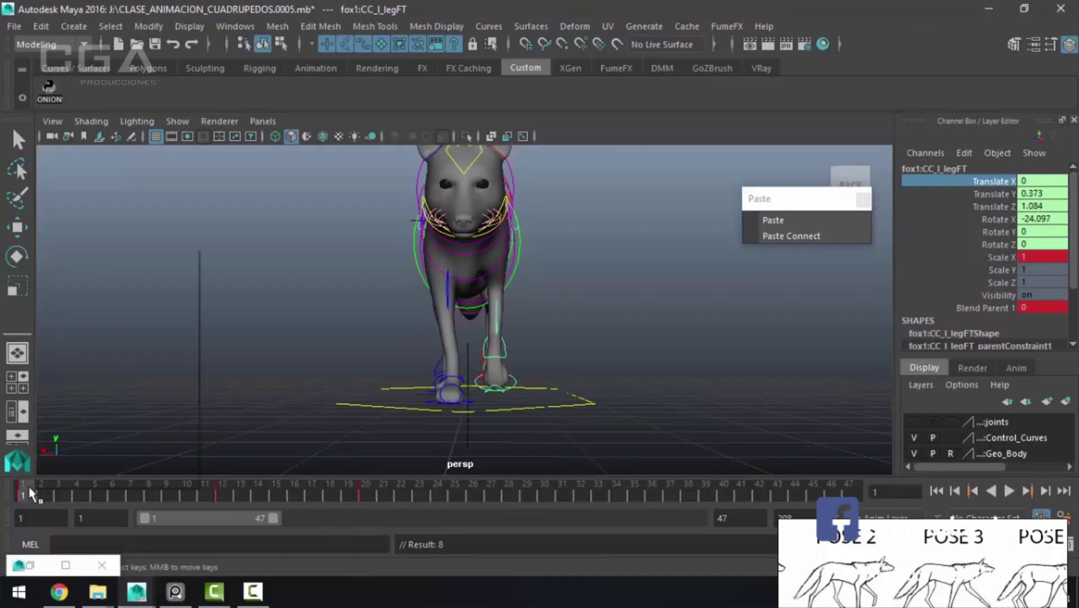
right_click(29, 488)
click(98, 271)
click(454, 489)
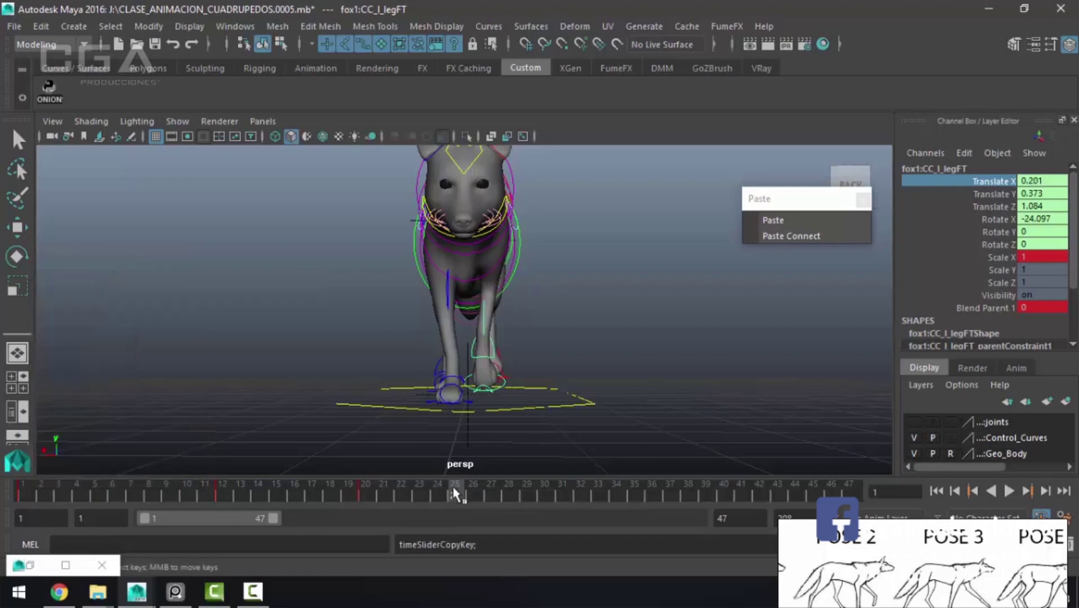
click(804, 221)
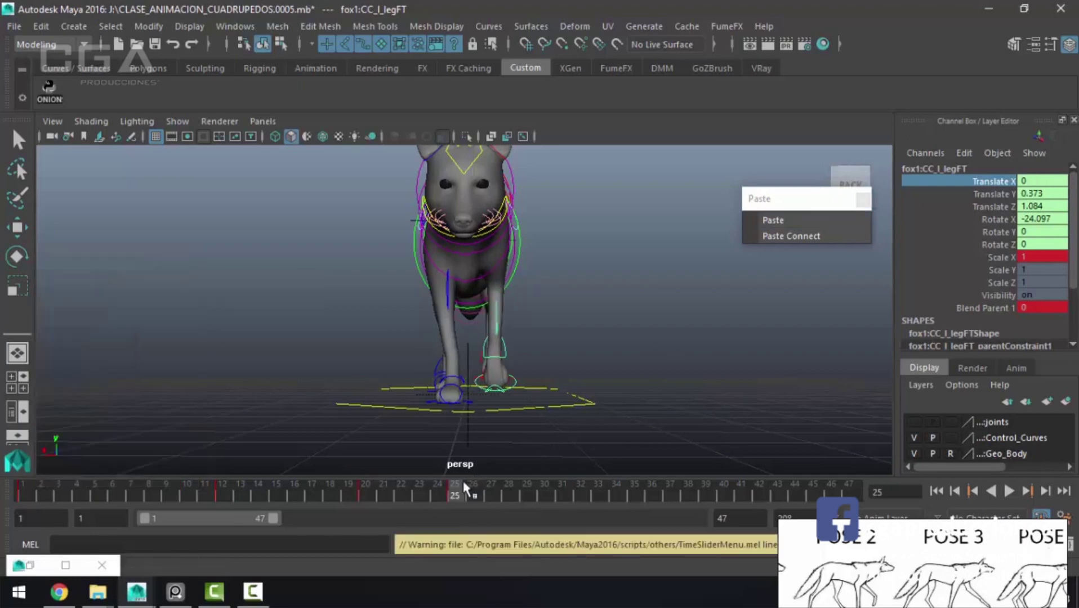
key(alt+v)
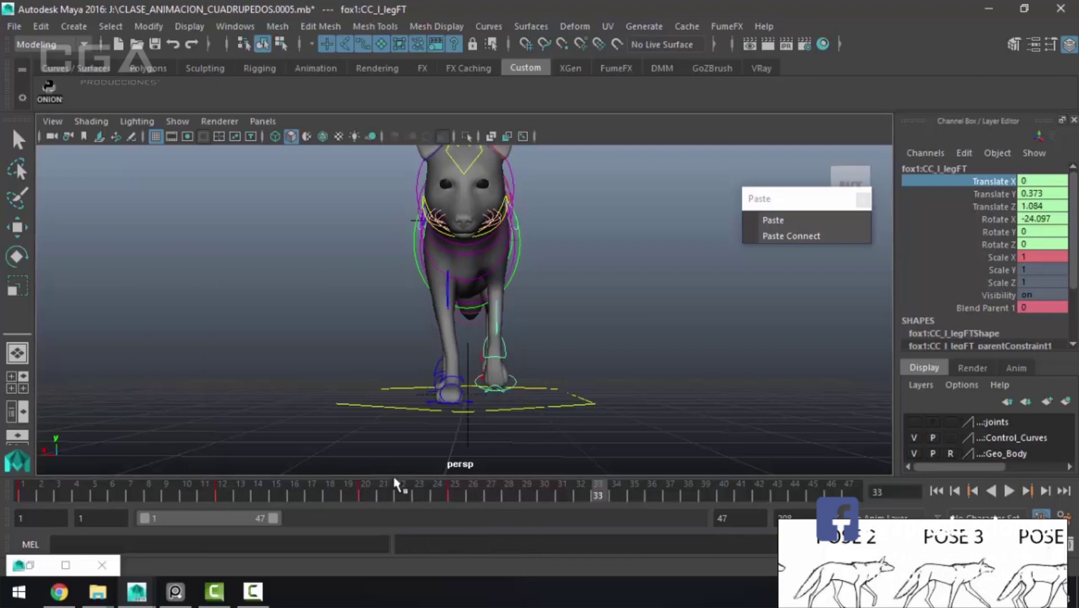
click(452, 495)
Step: Nudge the left foot sideways at frame 25 and paste that key onto frame 1
key(w)
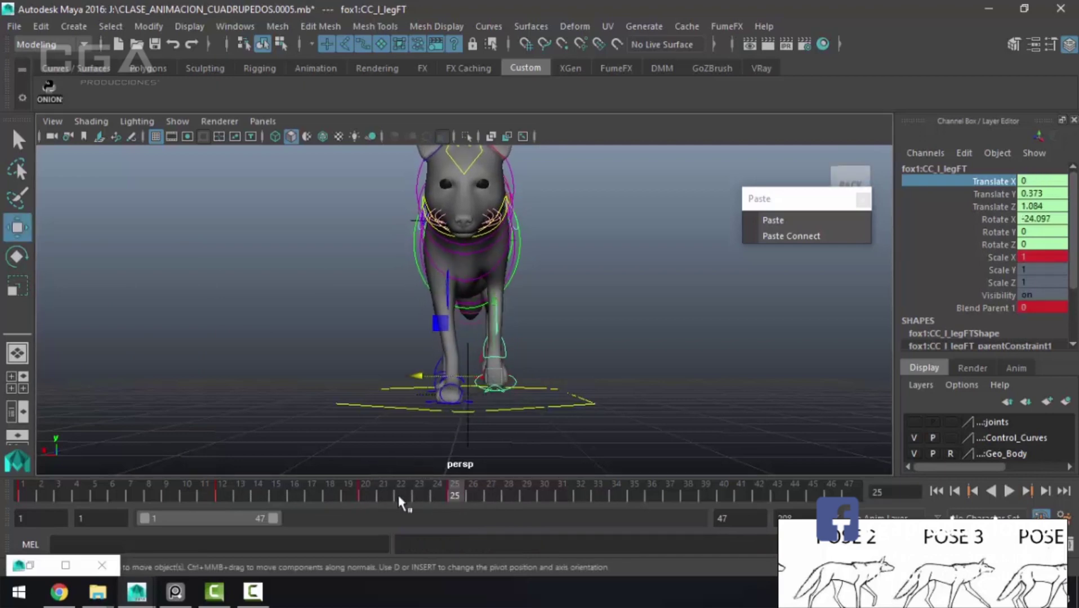
key(alt+v)
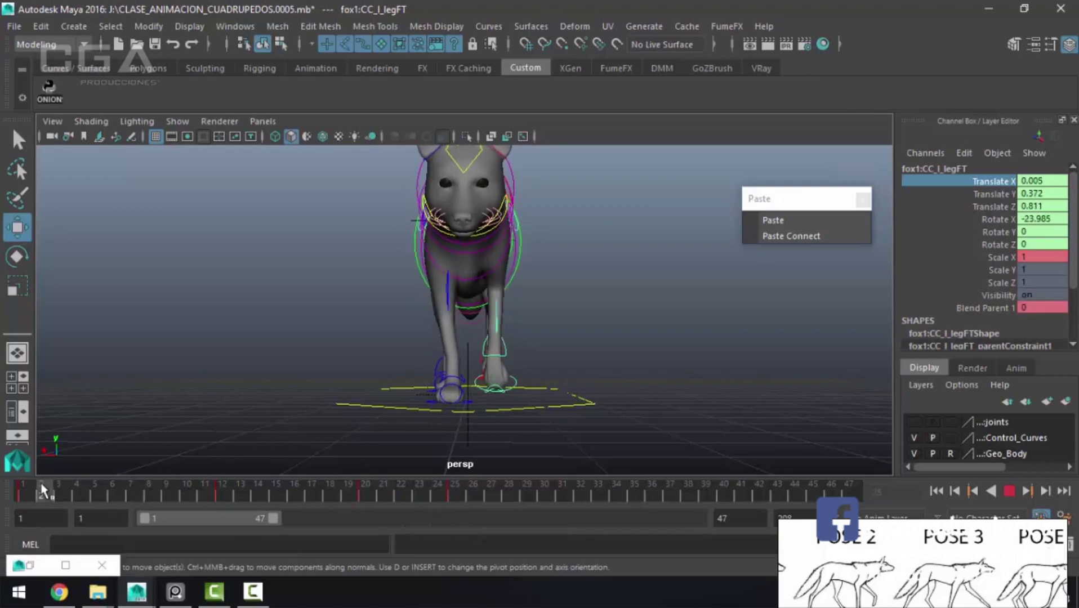
key(alt+v)
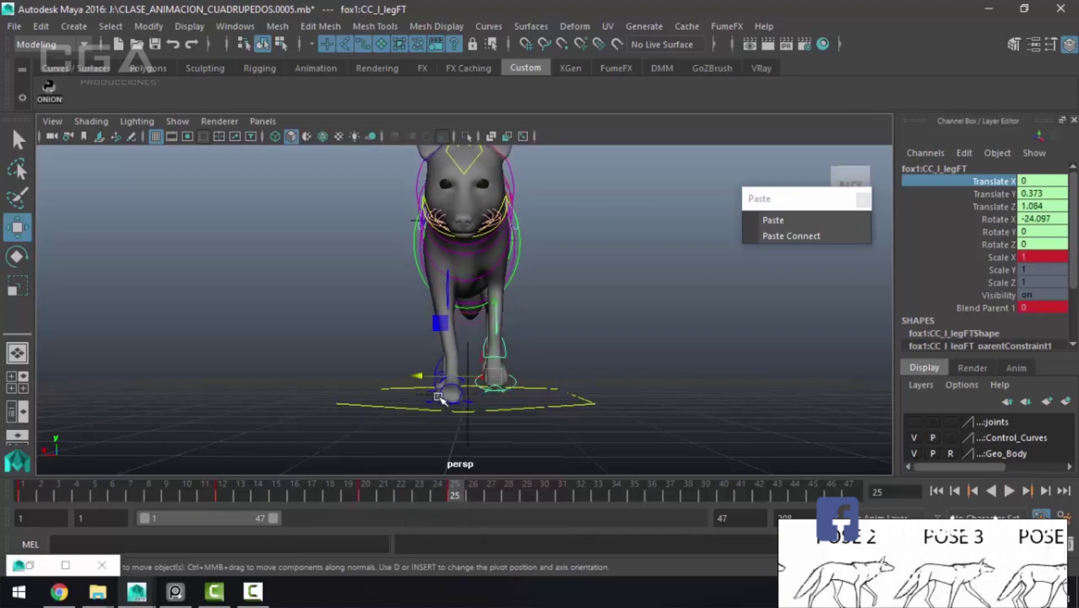
drag(420, 376, 416, 374)
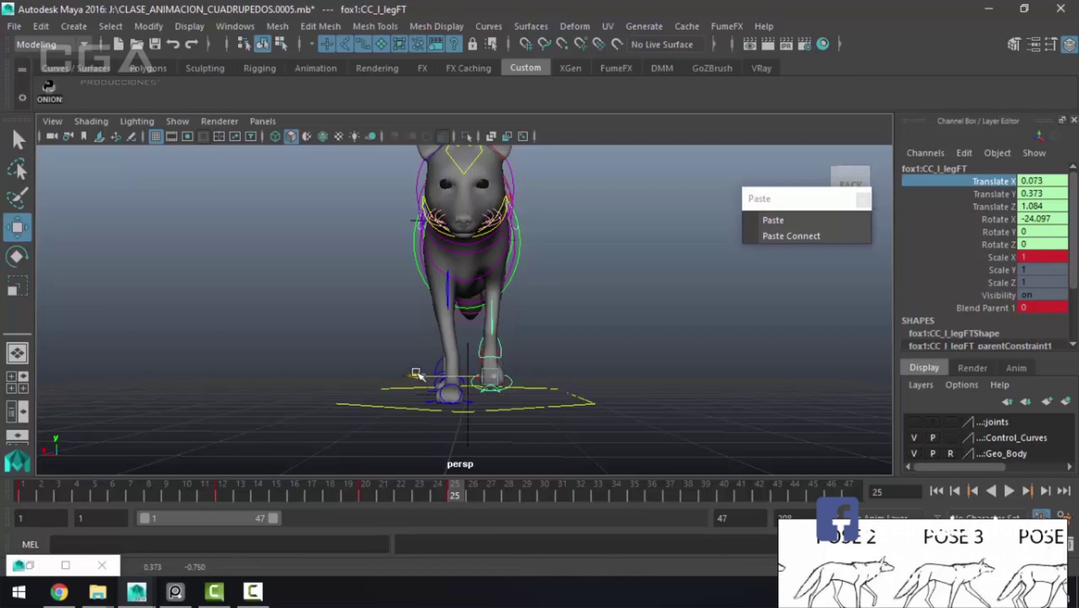
right_click(466, 494)
click(506, 269)
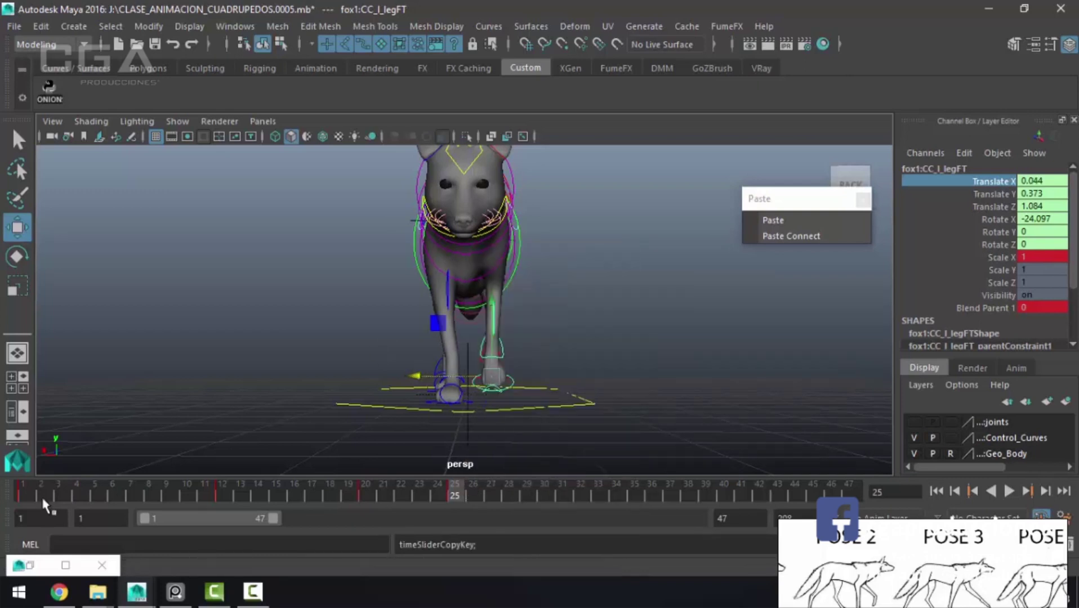
click(29, 497)
right_click(29, 497)
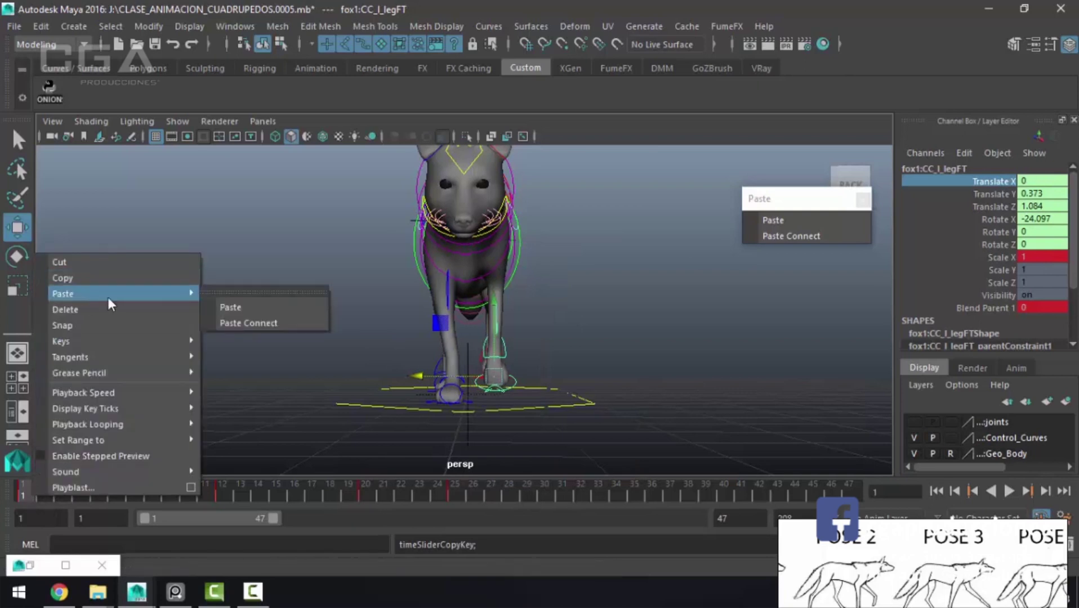
click(231, 307)
Step: Shift the left foot sideways at frame 6 and replay, stopping on frame 21
key(alt+v)
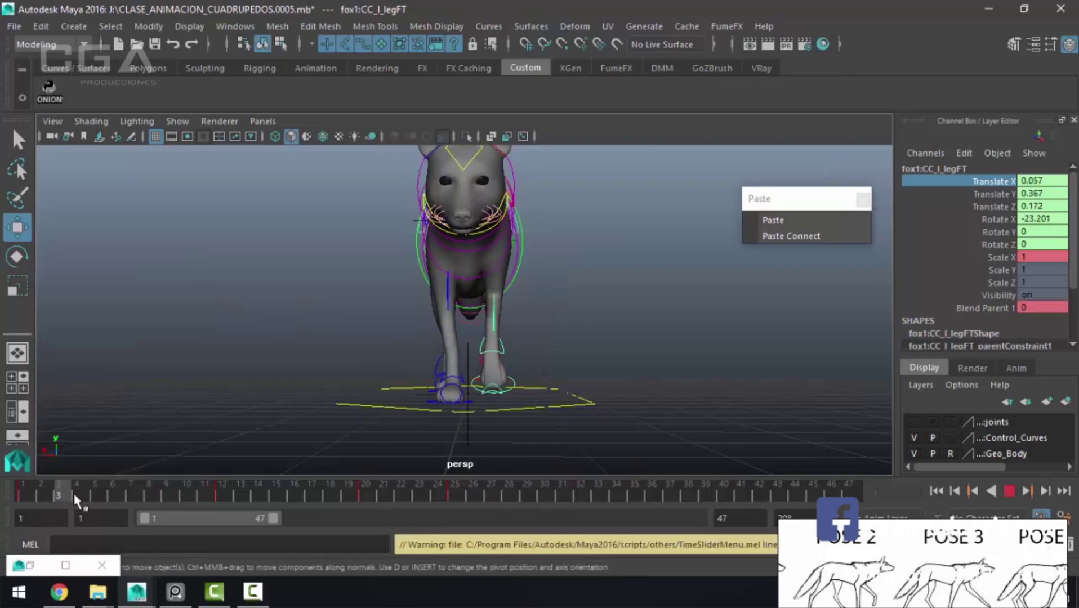
click(121, 497)
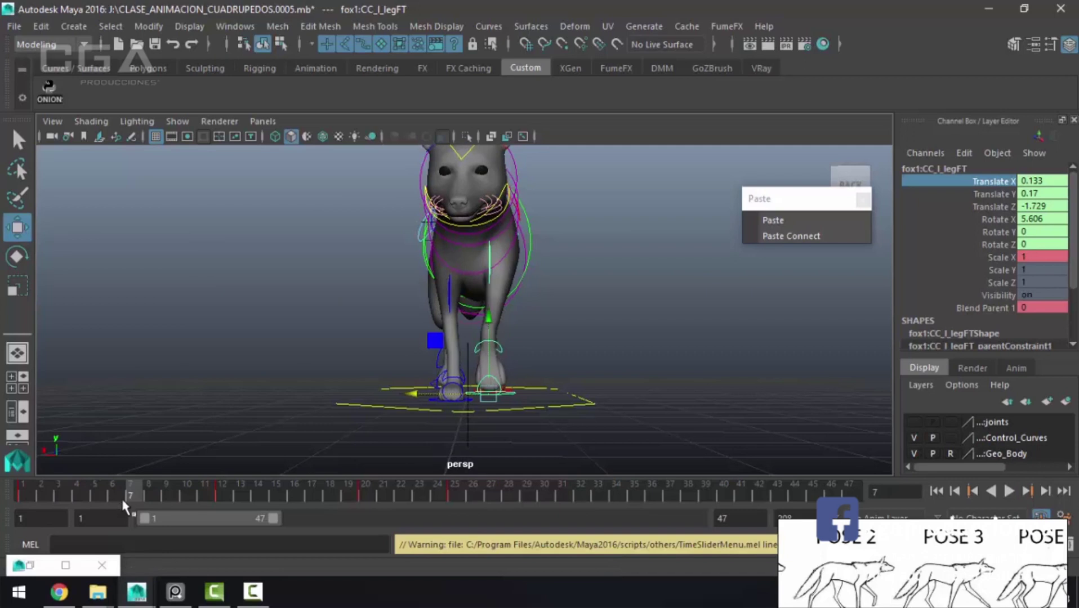
key(alt+comma)
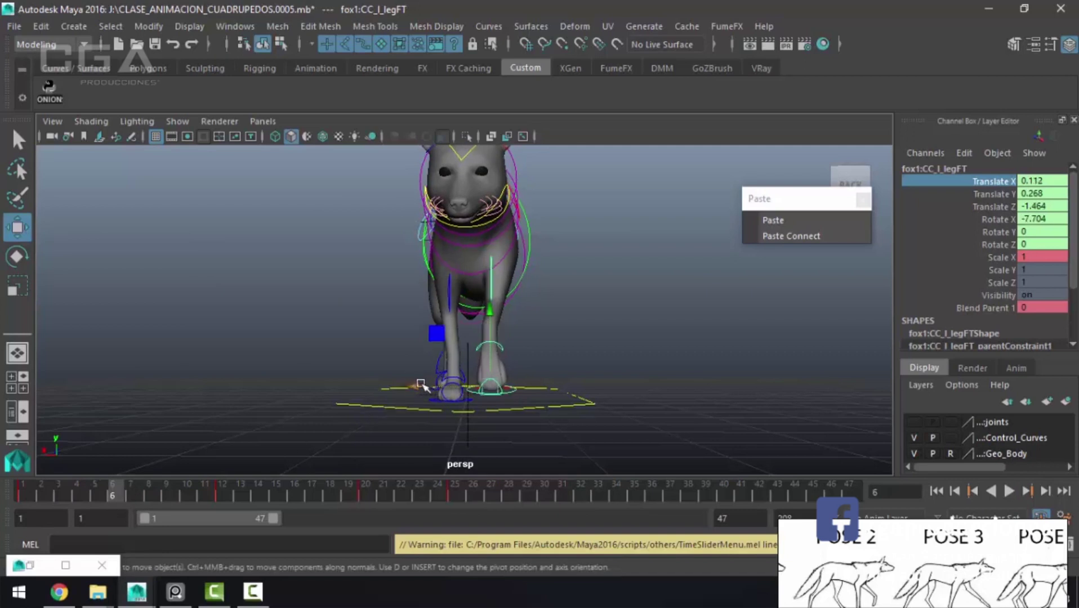
drag(420, 385, 430, 380)
key(alt+v)
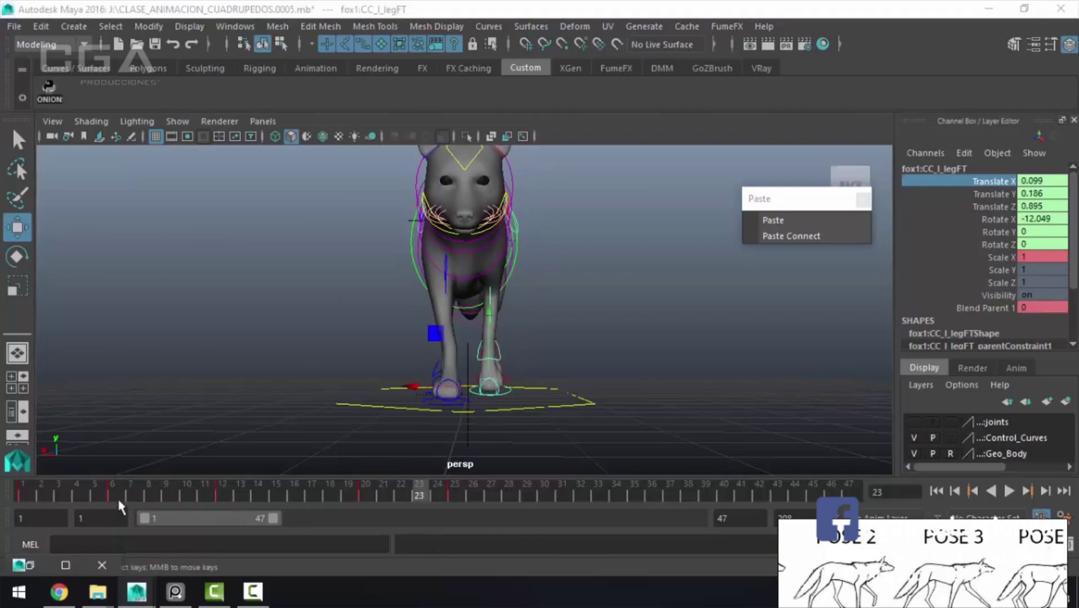
key(Escape)
key(alt+v)
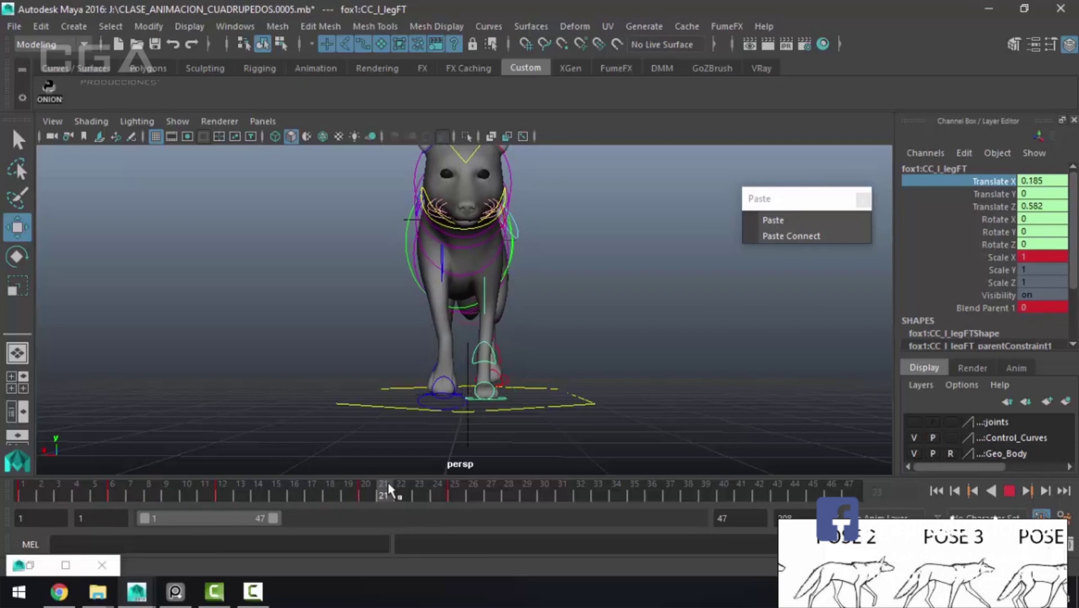
key(Escape)
Step: Shift CC_r_legFT slightly sideways at frame 17, key it, and play back
key(q)
click(425, 396)
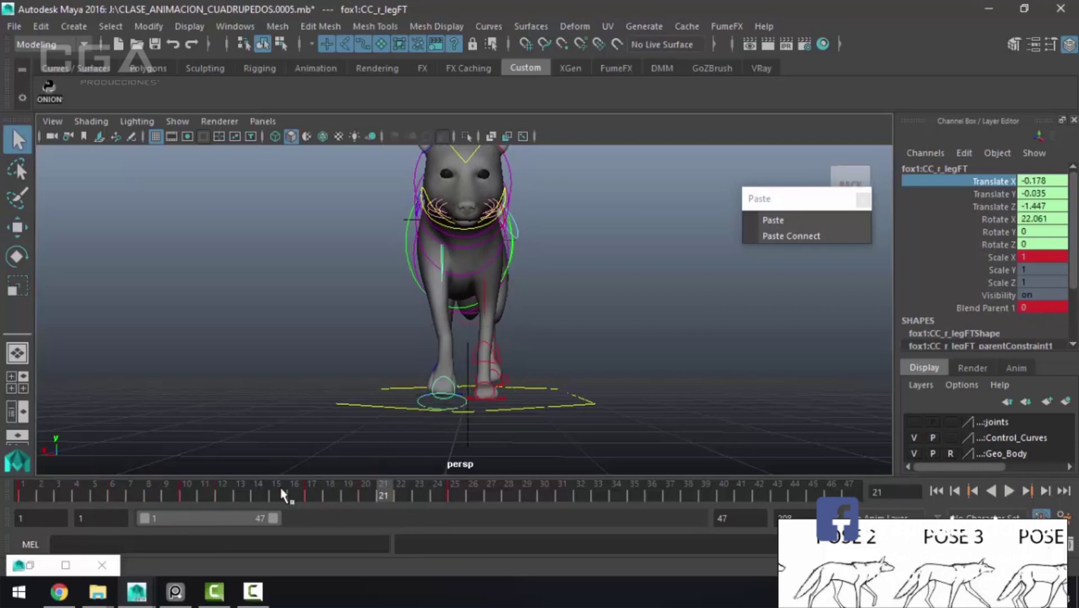
drag(293, 487, 312, 496)
key(w)
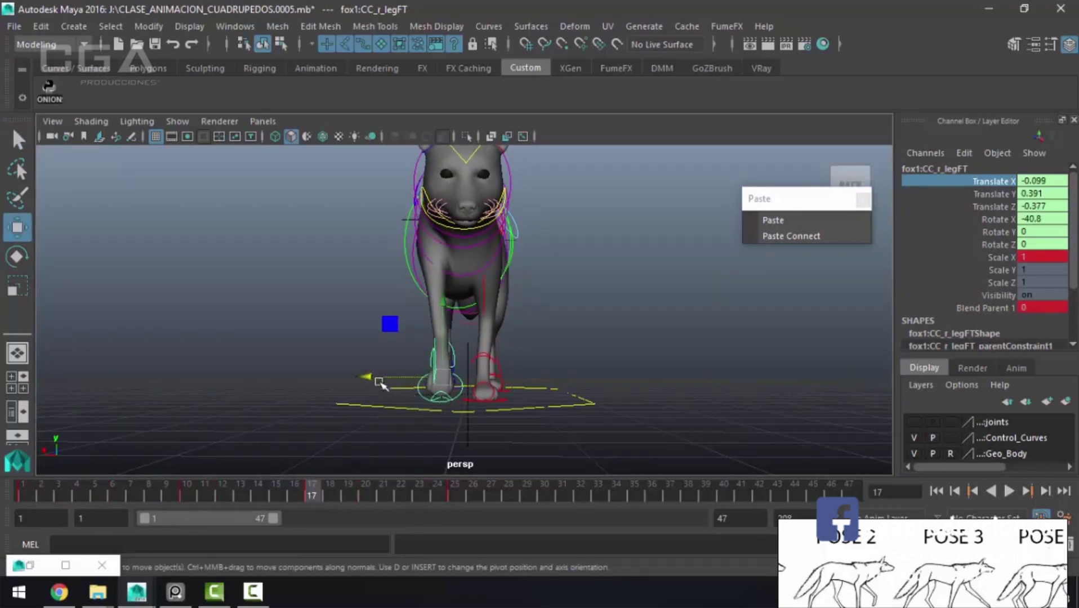
drag(375, 379, 370, 379)
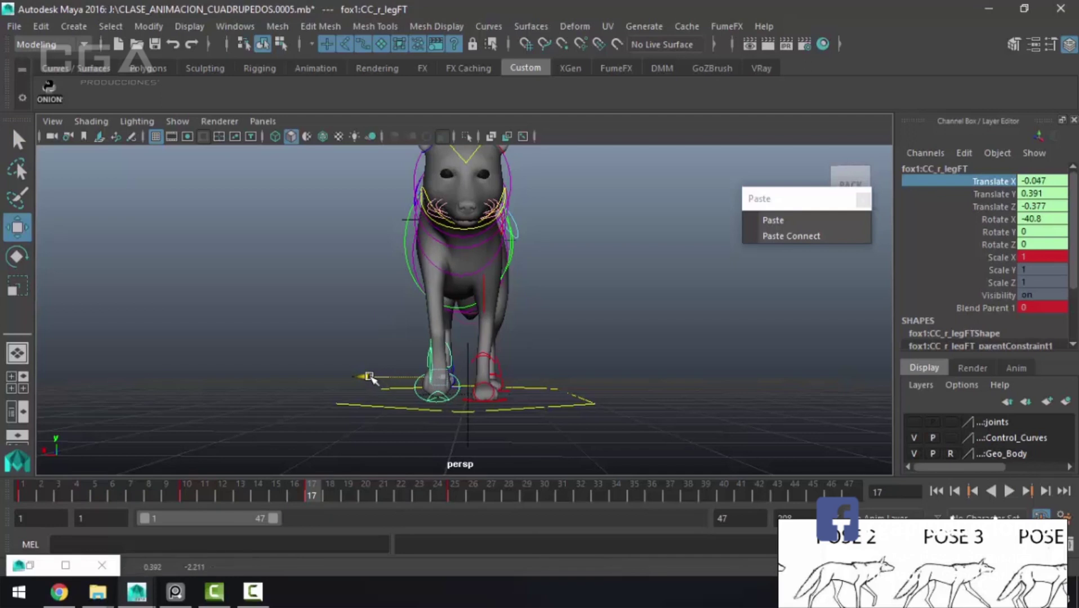
key(s)
alt+drag(365, 385, 366, 381)
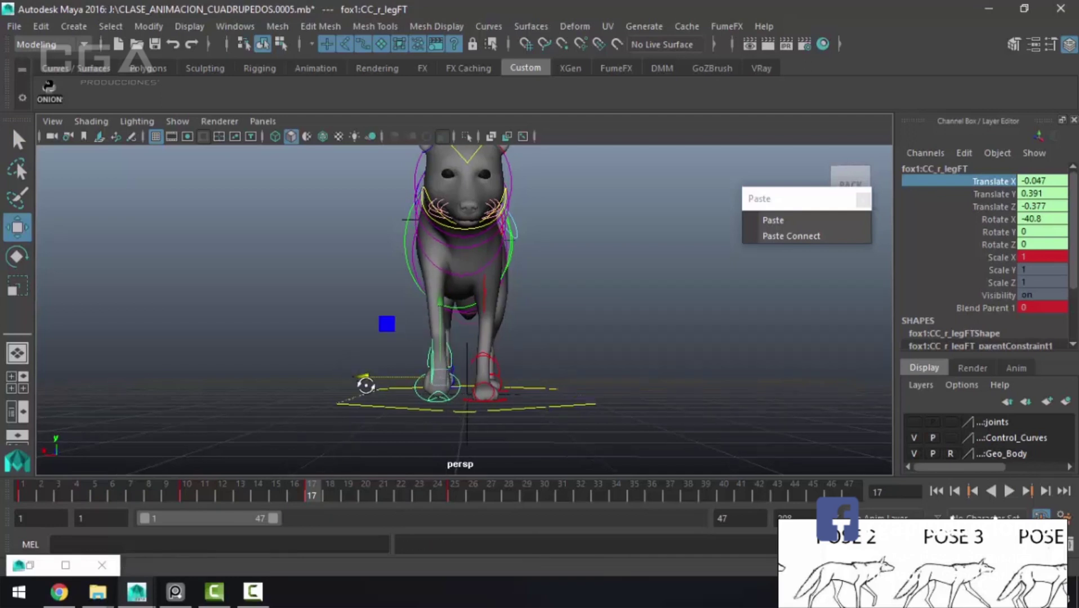
key(alt+v)
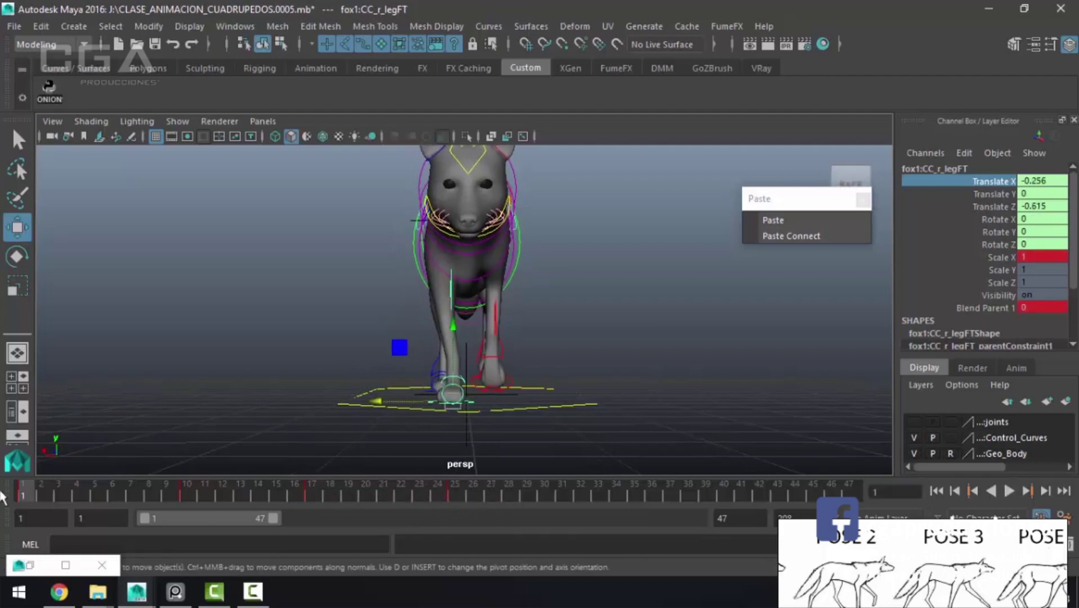
key(Escape)
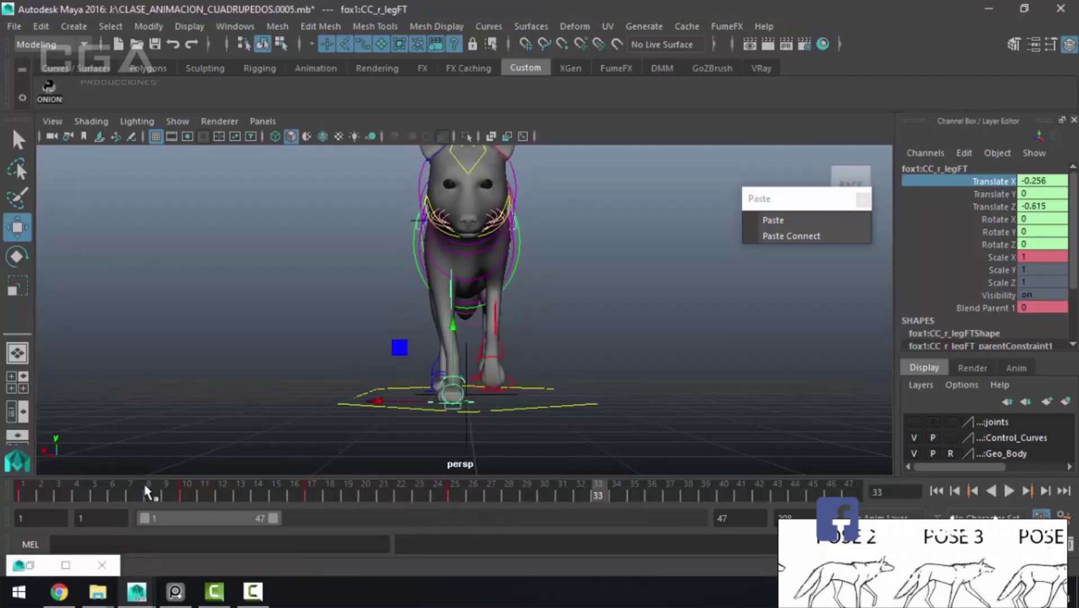
Step: Delete CC_l_legBK's keys from frames 4 to 28 and return to frame 1
alt+drag(169, 439, 499, 392)
scroll(499, 392, up, 3)
key(q)
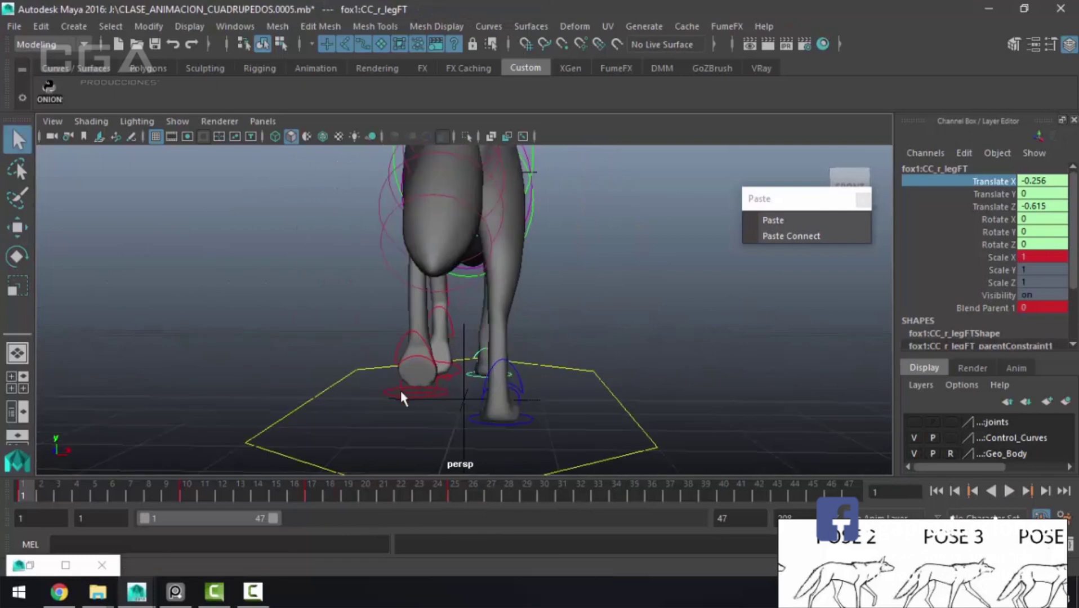
key(alt+period)
shift+drag(74, 487, 90, 488)
shift+drag(222, 492, 514, 517)
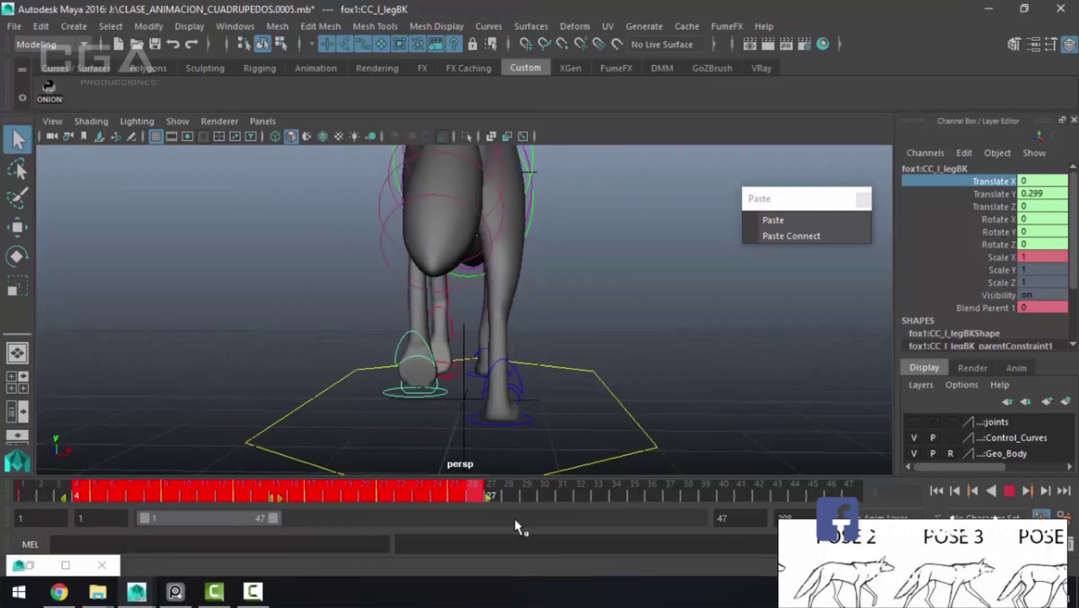
right_click(488, 507)
click(574, 299)
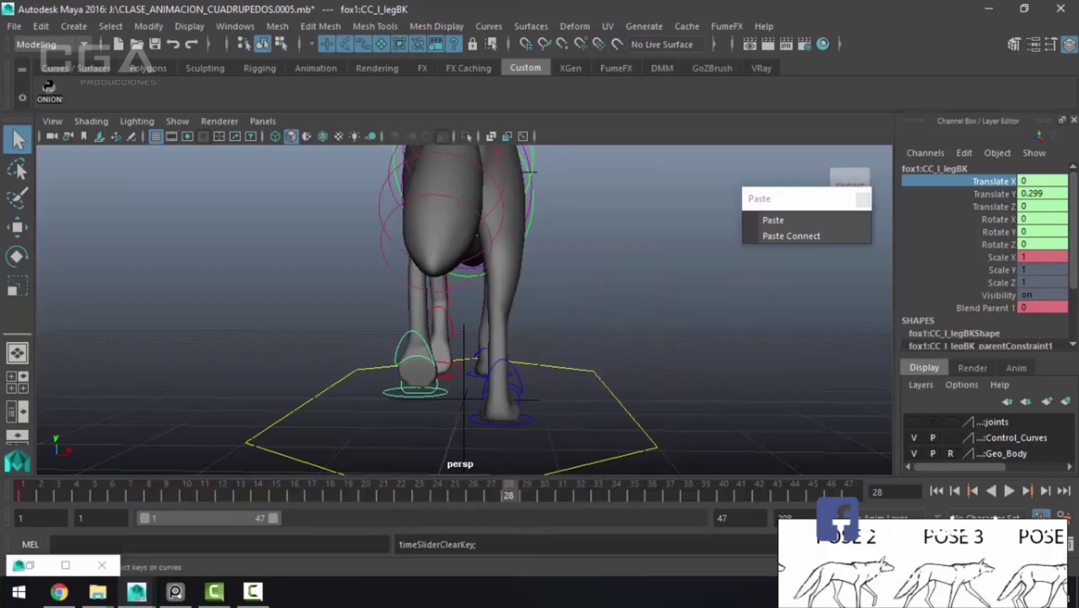
click(23, 490)
mouse_move(395, 395)
alt+mouse_down()
mouse_move(556, 398)
mouse_move(378, 378)
alt+mouse_up()
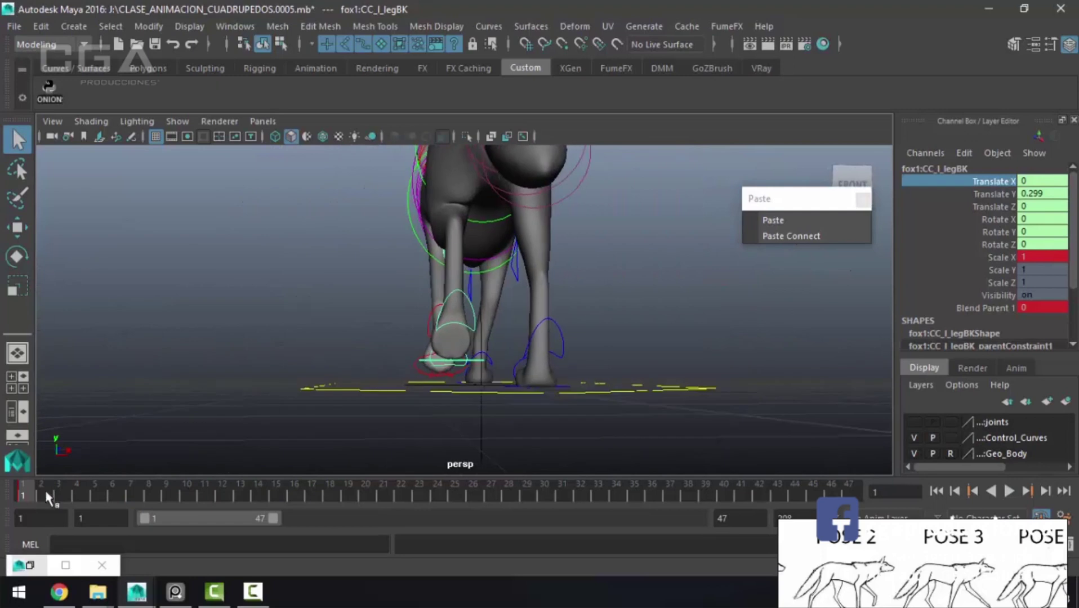
Step: Shift the left back foot slightly sideways at frame 8, checking the pose at frame 15
key(alt+v)
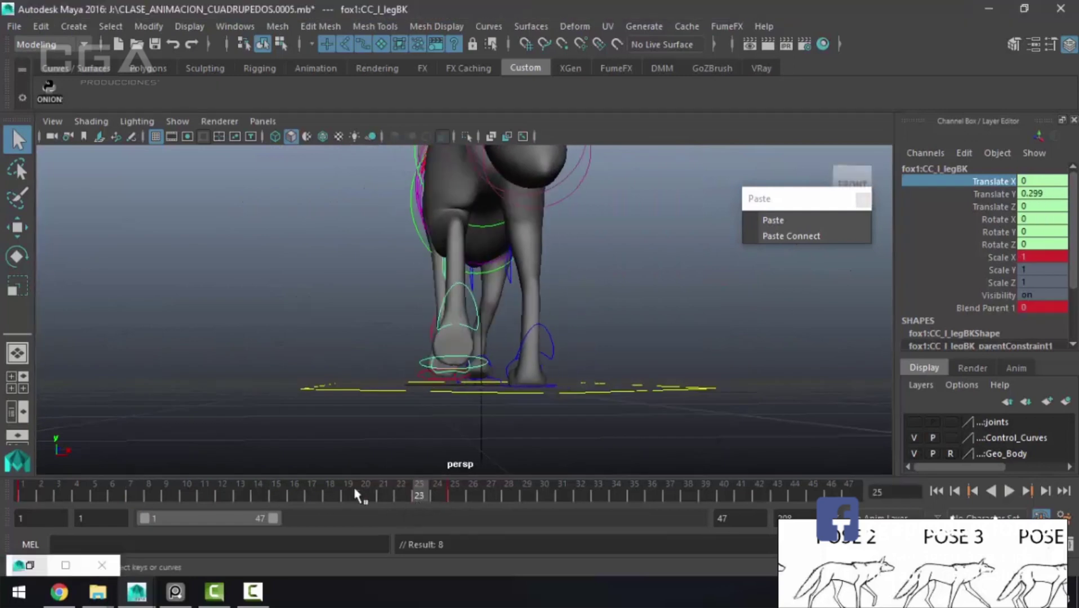
alt+drag(427, 351, 511, 333)
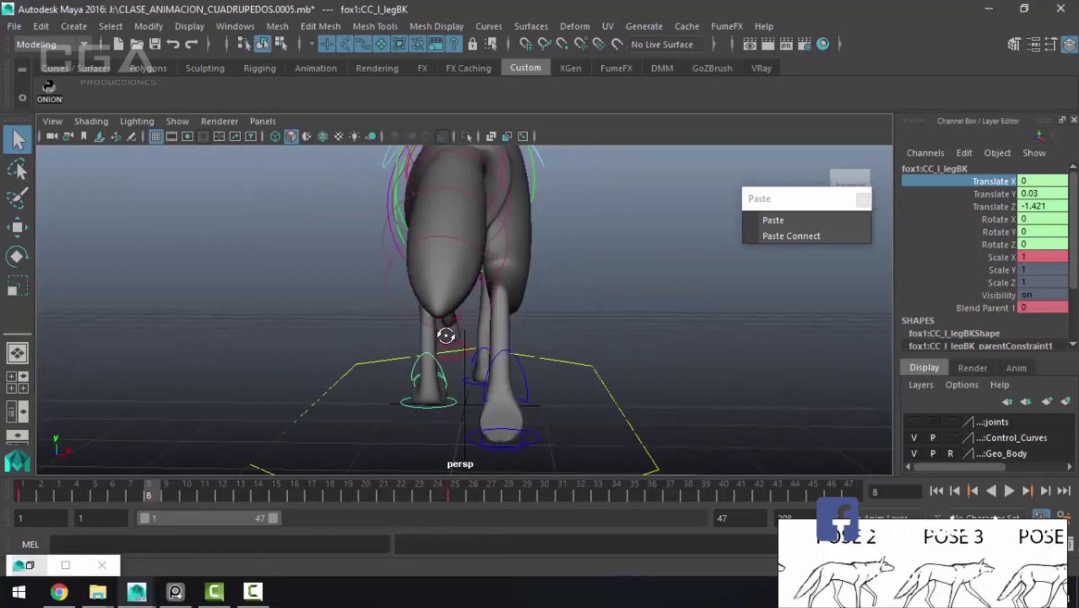
key(w)
drag(491, 399, 499, 395)
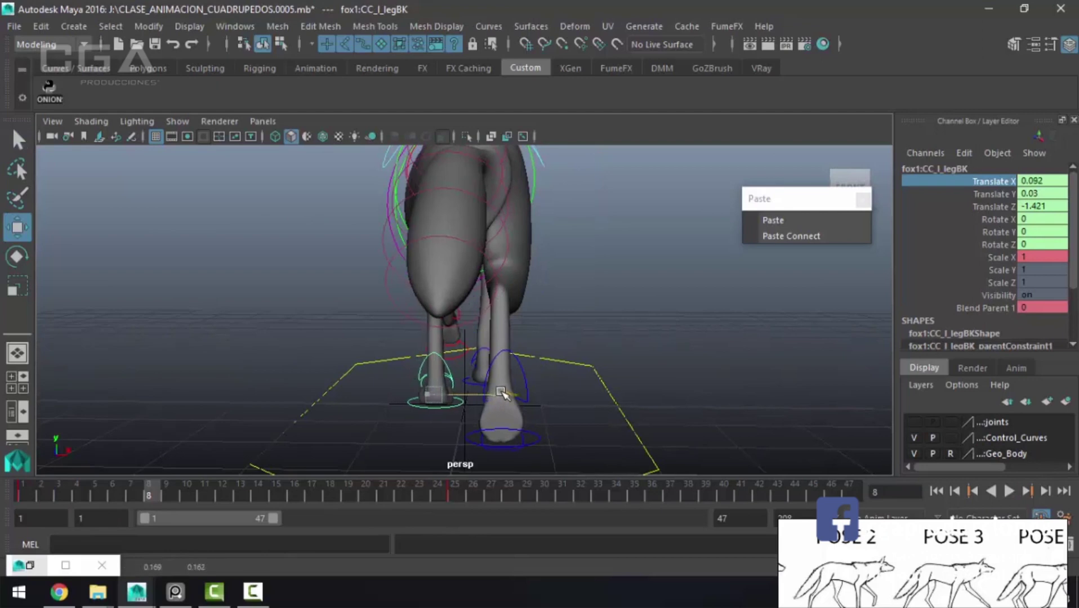
drag(160, 501, 277, 496)
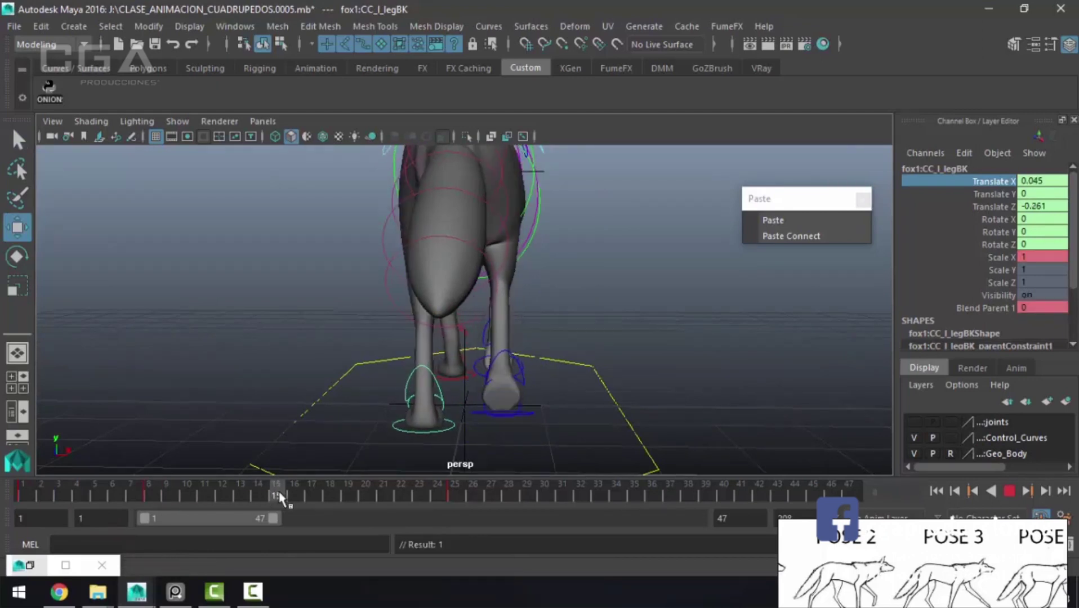
click(151, 493)
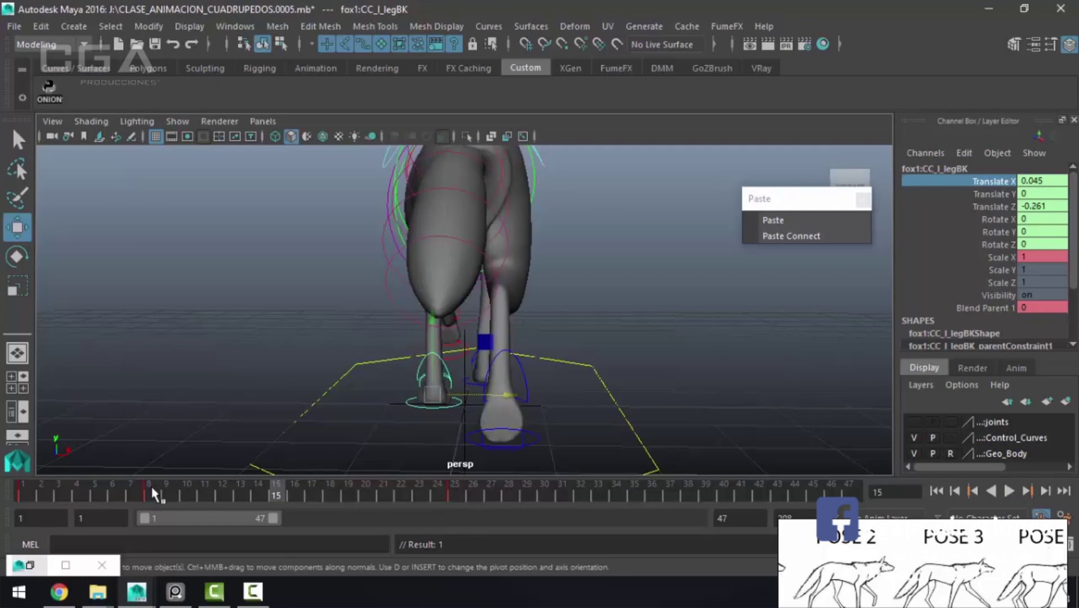
Step: Copy the frame 8 back-foot key onto frame 17, replay, and return to frame 1
right_click(152, 493)
click(203, 268)
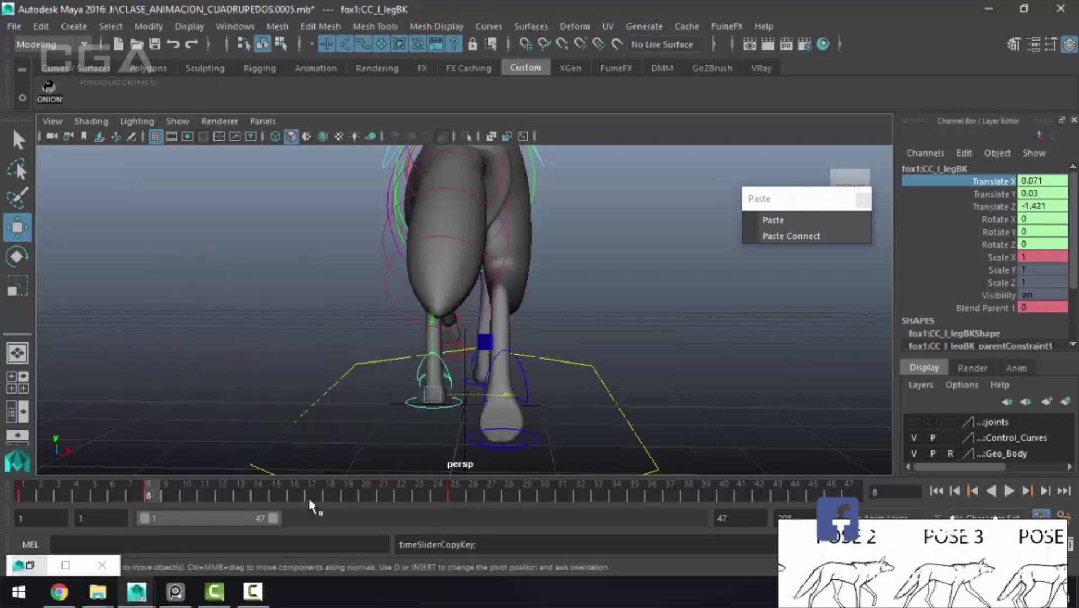
key(alt+v)
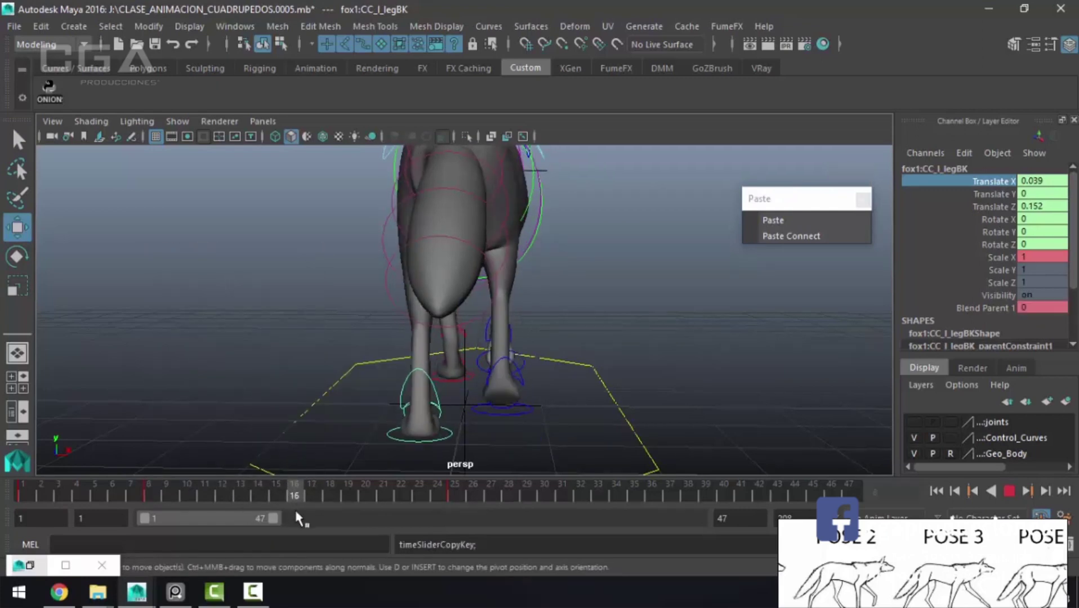
key(Escape)
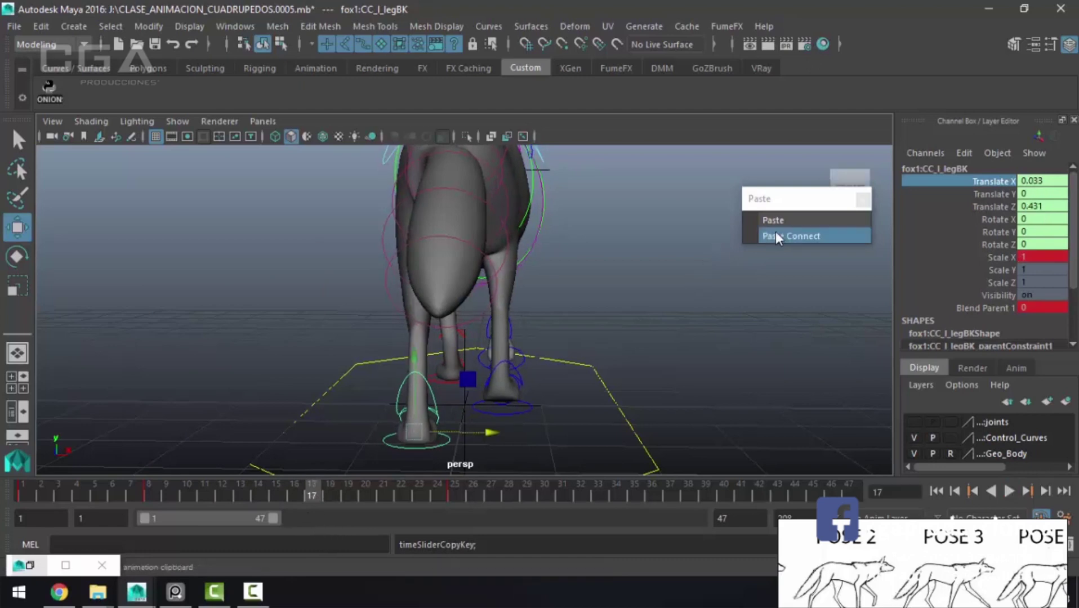
click(780, 220)
key(alt+v)
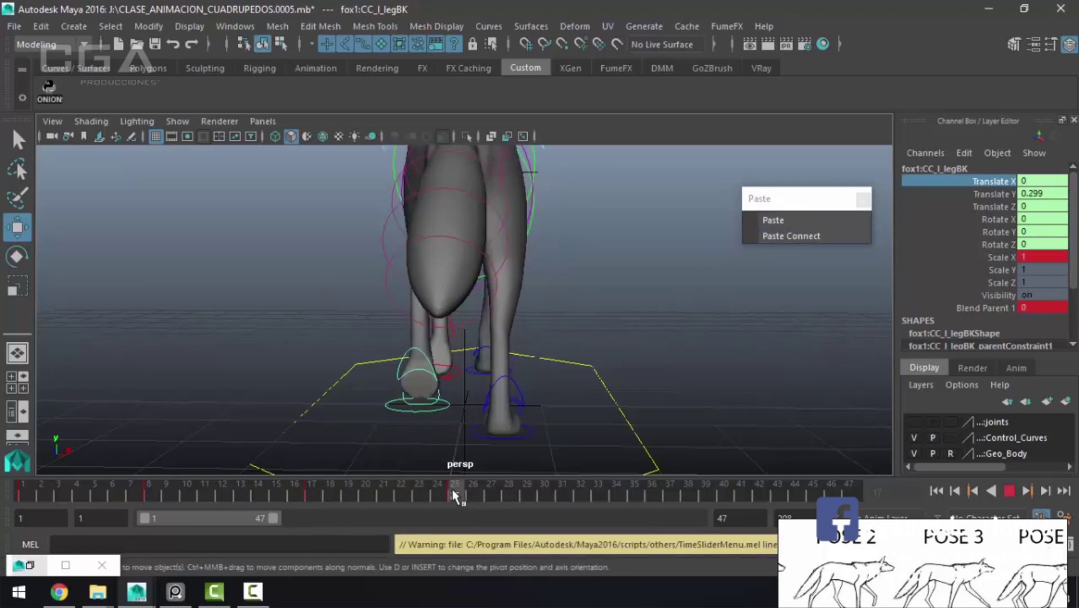
key(Escape)
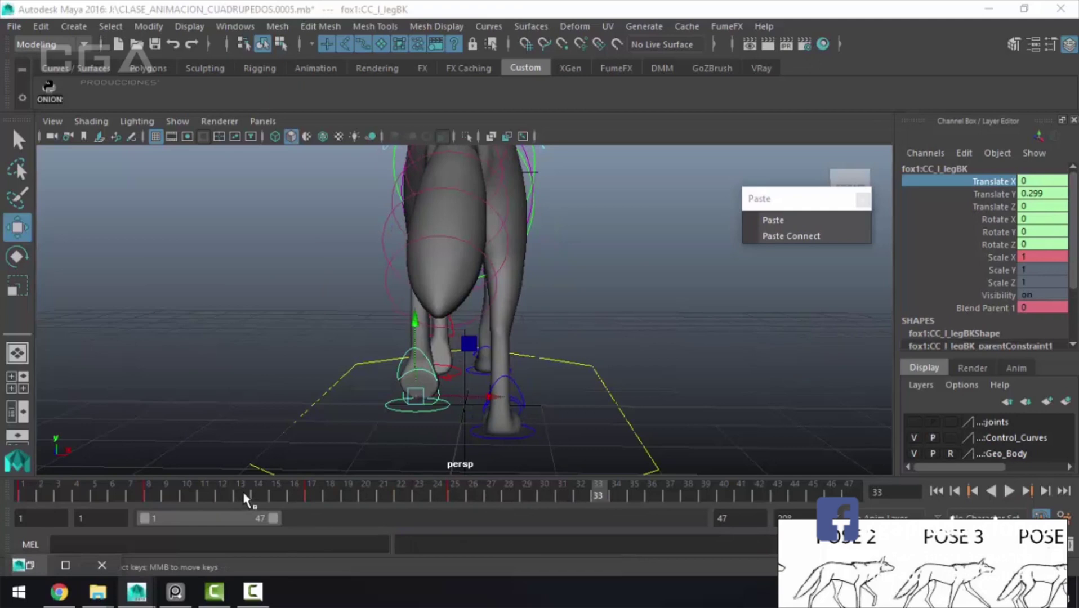
key(alt+shift+v)
Step: Delete CC_r_legBK's keys across frames 3 to 47
key(q)
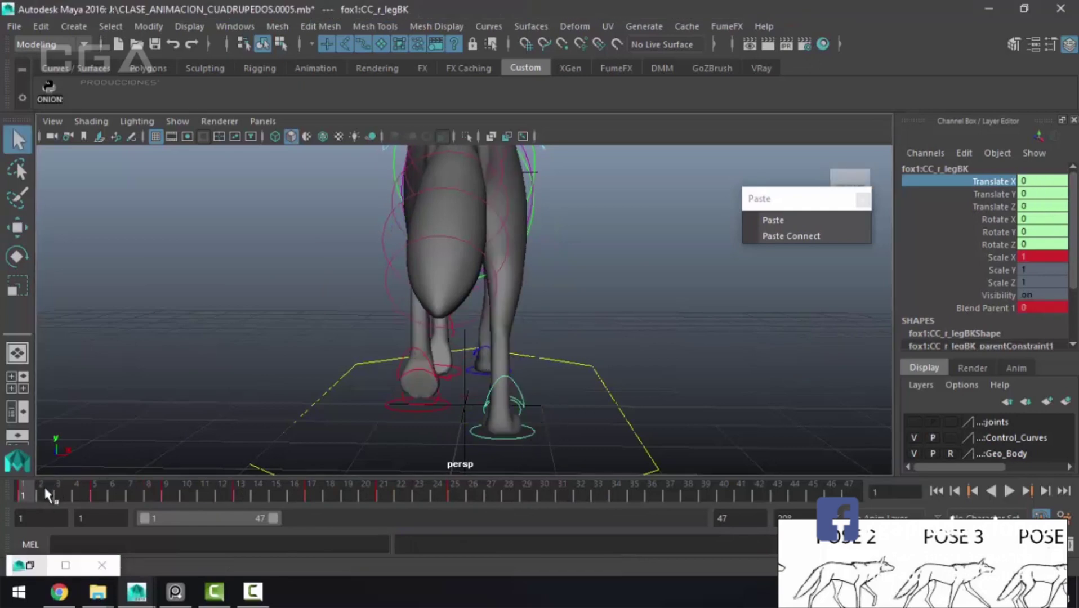
shift+drag(57, 493, 851, 493)
right_click(667, 496)
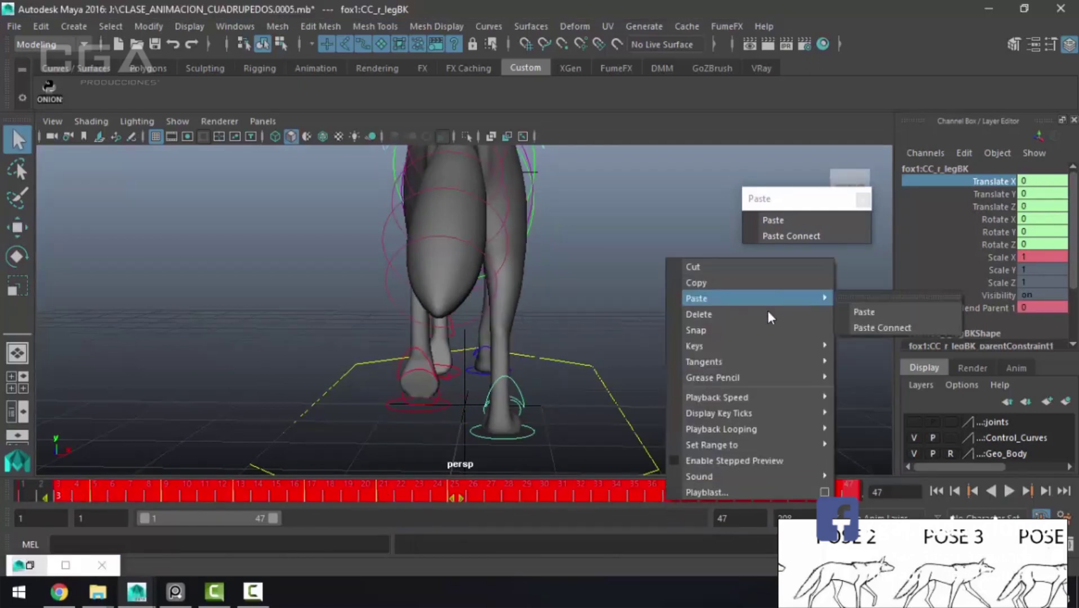
click(768, 313)
key(alt+v)
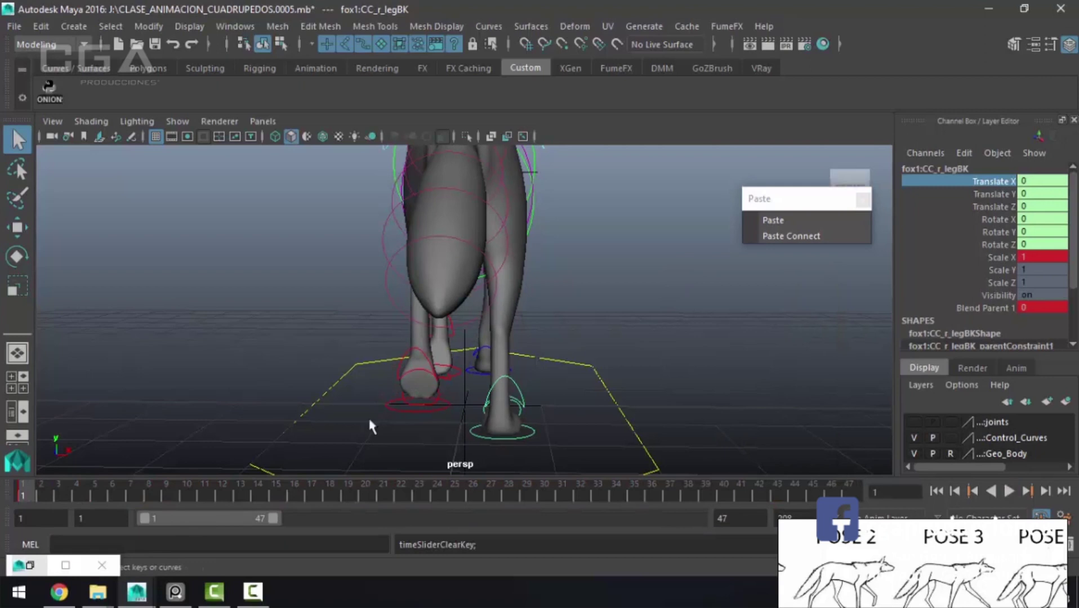
Step: Key the right back leg control at frame 6, checking poses at frames 14 and 19
key(w)
alt+drag(590, 426, 438, 430)
mouse_move(36, 496)
mouse_down()
mouse_move(132, 498)
mouse_move(112, 507)
mouse_move(223, 493)
mouse_move(251, 504)
mouse_up()
key(s)
mouse_move(329, 428)
alt+mouse_down()
mouse_move(386, 399)
mouse_move(482, 416)
mouse_move(560, 369)
alt+mouse_up()
drag(275, 487, 357, 492)
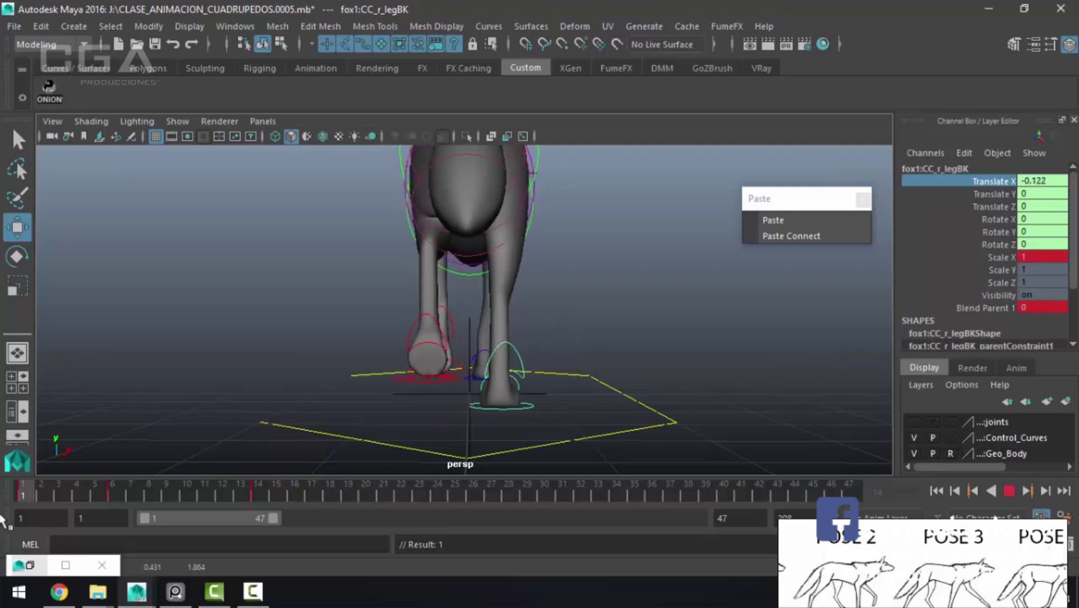
Step: Copy the right back leg's frame 1 key onto frame 25
click(25, 494)
right_click(26, 495)
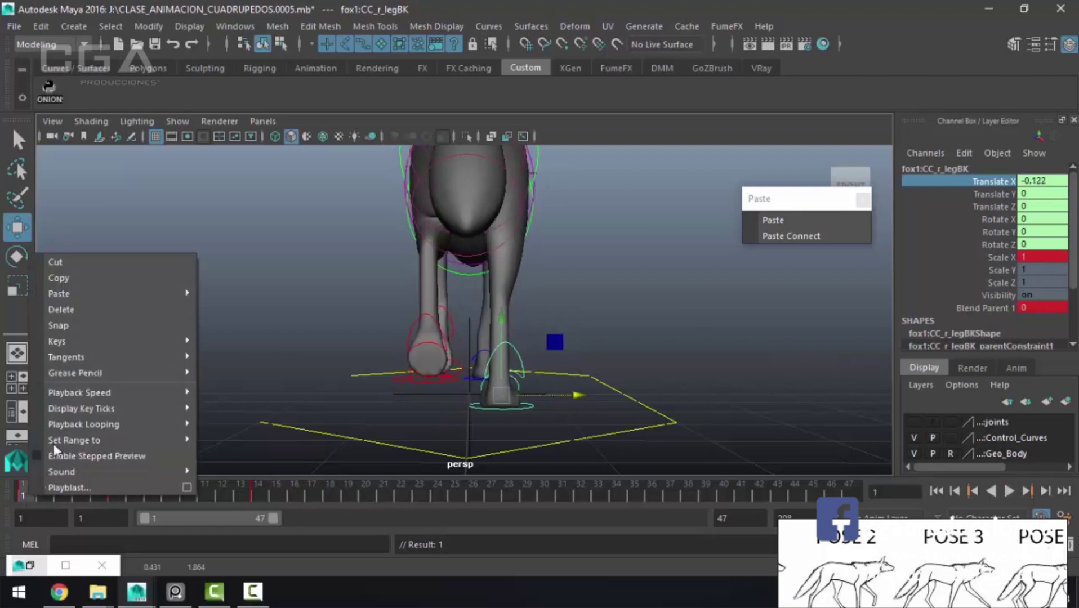
click(62, 277)
click(454, 491)
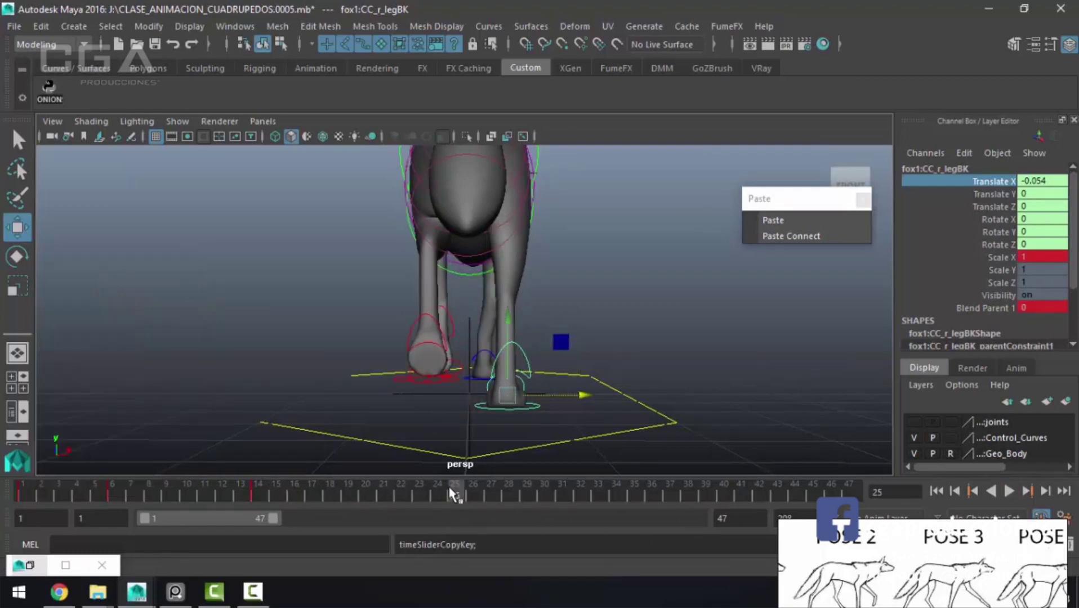
click(833, 221)
drag(397, 493, 330, 495)
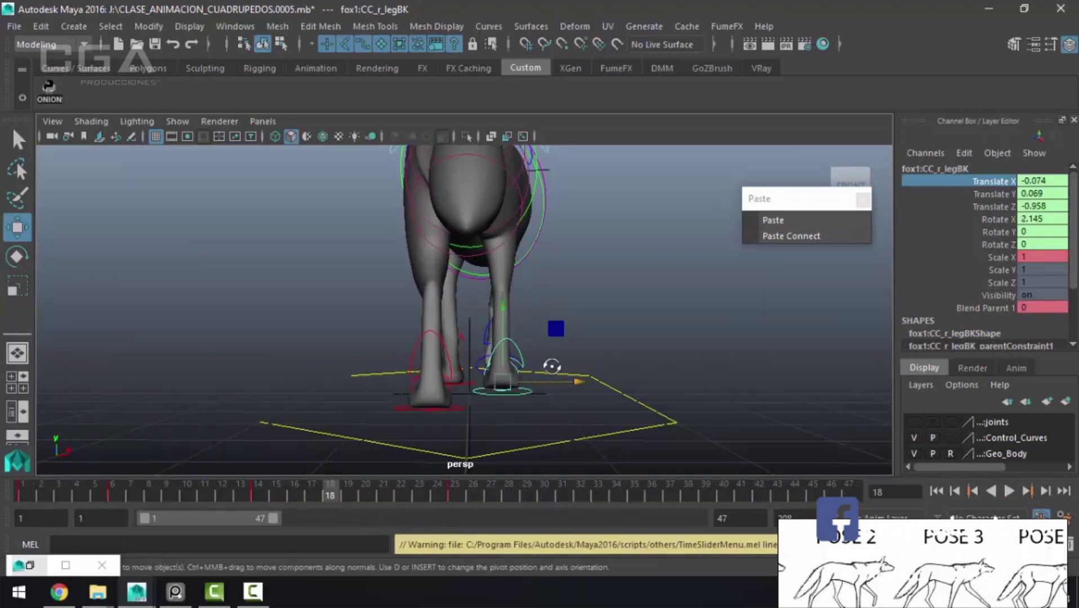
Step: Replay the walk cycle from side, front and high oblique views to review the back legs
alt+drag(552, 367, 374, 381)
key(alt+v)
mouse_move(332, 290)
alt+mouse_down()
mouse_move(624, 414)
mouse_move(535, 366)
mouse_move(549, 371)
alt+mouse_up()
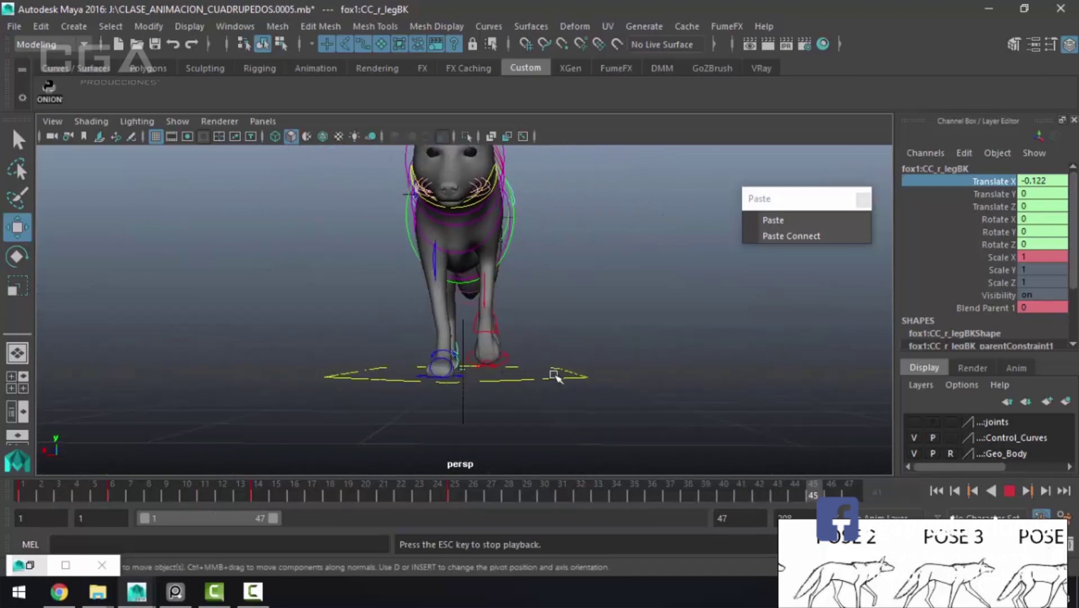
key(alt+v)
key(alt+shift+v)
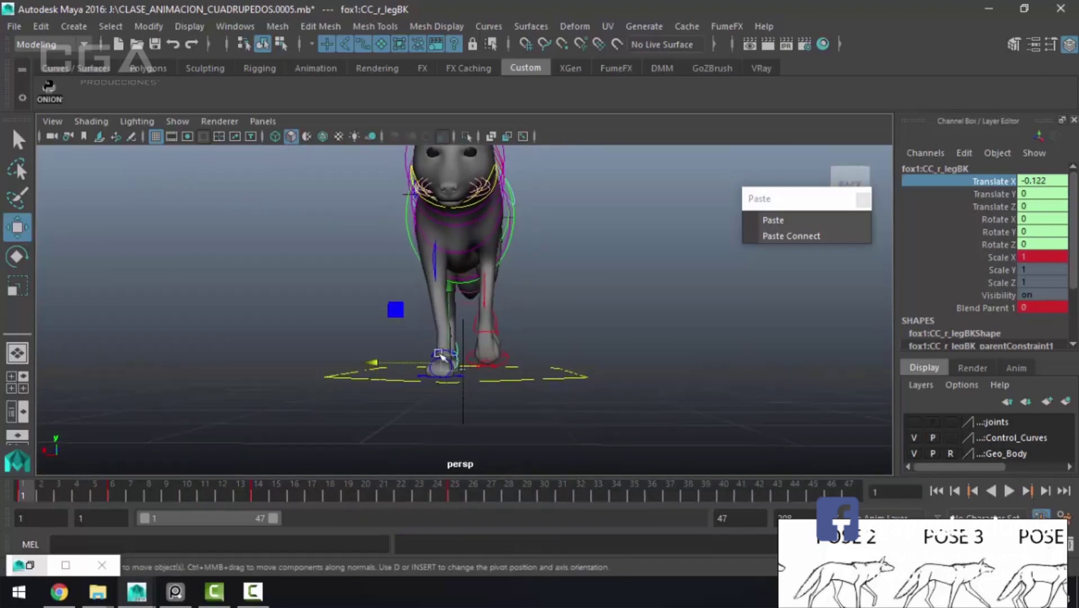
key(alt+v)
key(Escape)
key(alt+v)
key(alt+shift+v)
mouse_move(361, 236)
alt+mouse_down()
mouse_move(639, 313)
mouse_move(608, 350)
alt+mouse_up()
key(q)
scroll(524, 288, up, 4)
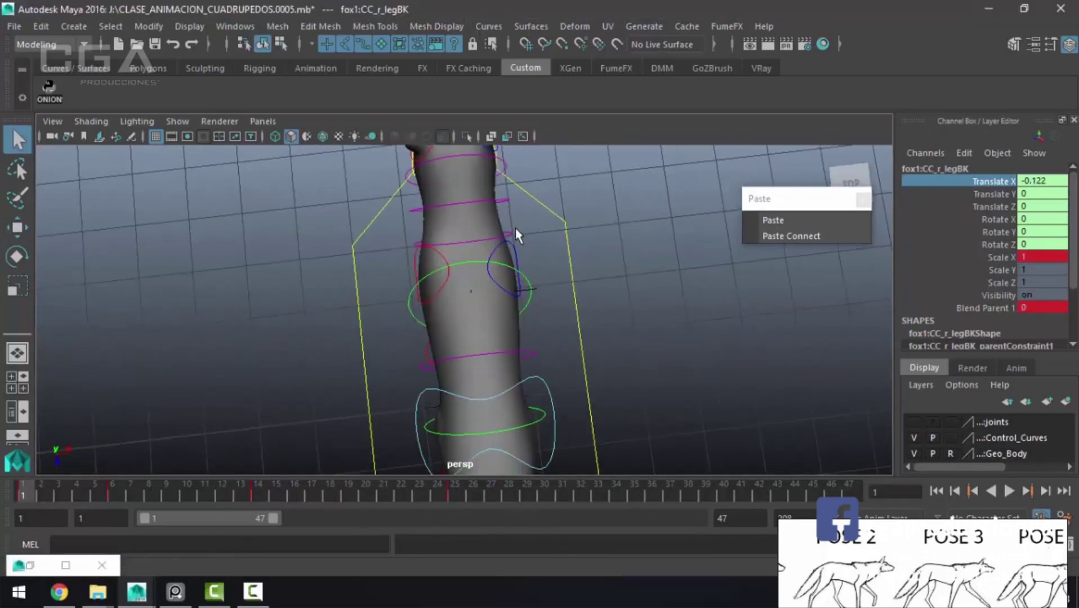
Step: Select CC_neck1 and play the walk, viewing the fox from the front
click(516, 228)
click(509, 240)
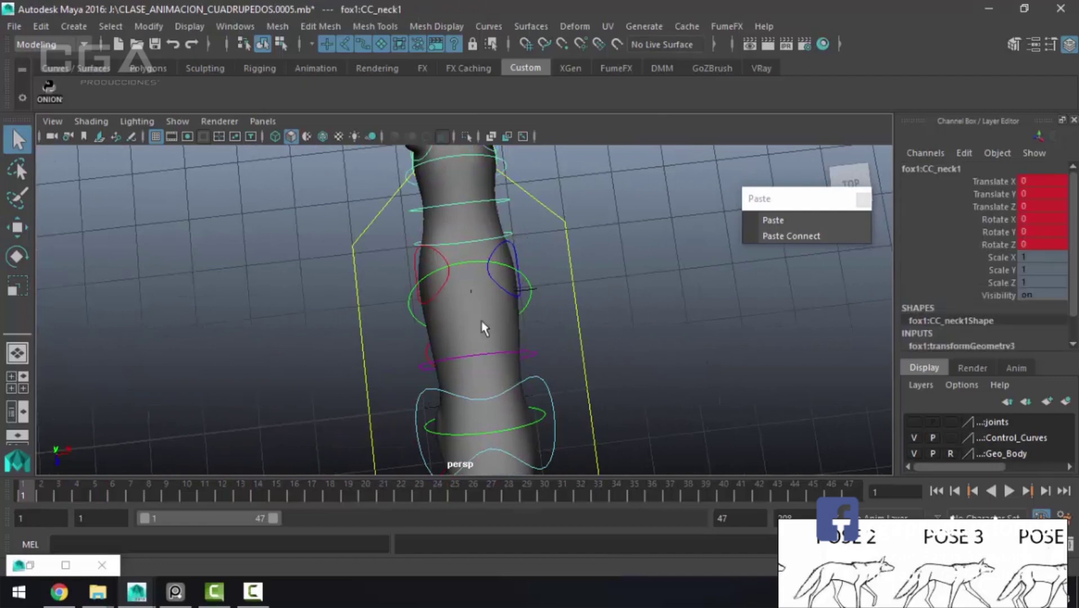
key(space)
key(space)
key(alt+v)
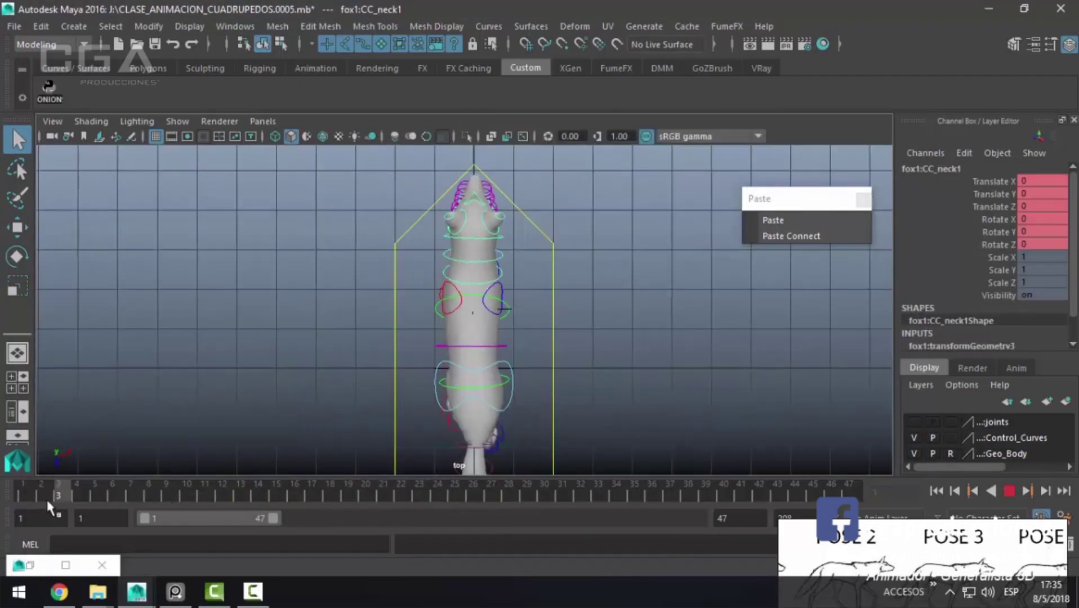
key(alt+shift+v)
key(space)
key(space)
mouse_move(265, 216)
alt+mouse_down()
mouse_move(257, 144)
mouse_move(239, 138)
alt+mouse_up()
scroll(323, 231, down, 3)
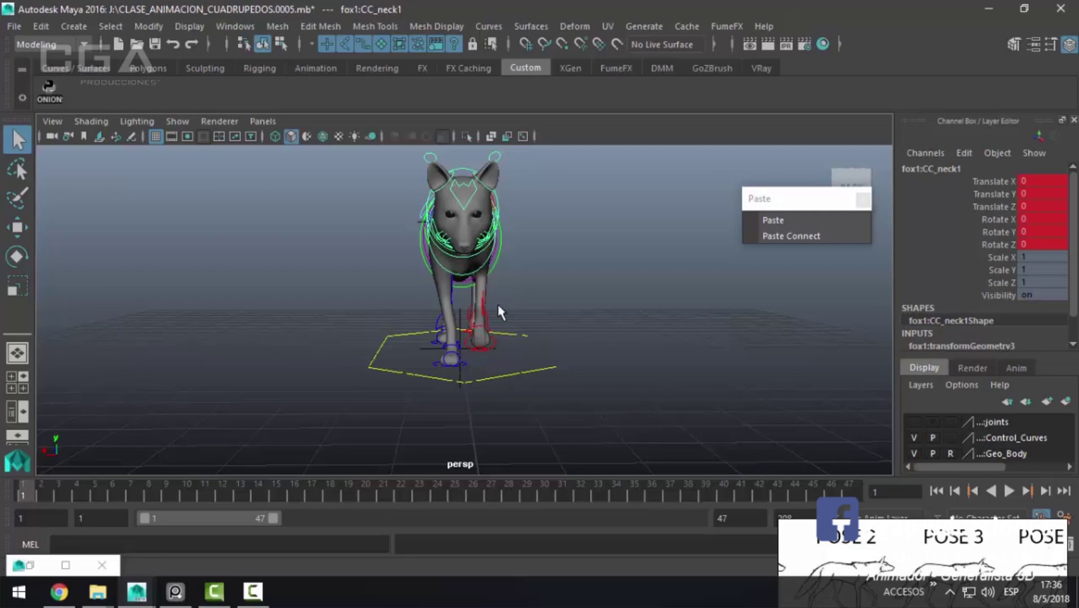
alt+drag(549, 204, 566, 290)
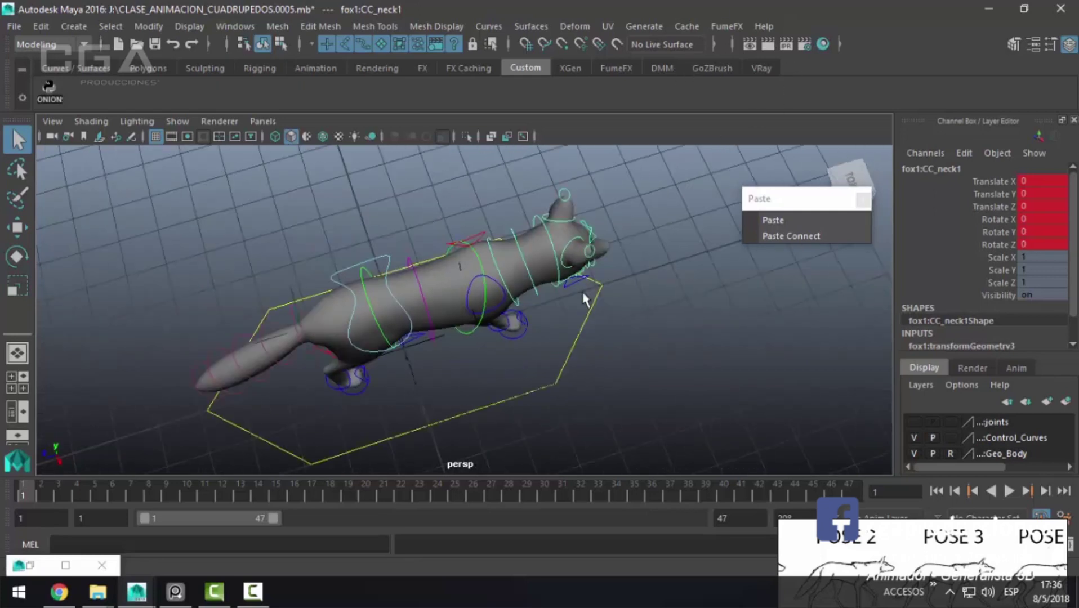
Step: Delete CC_neck1's existing keys across frames 1–22 on the timeline
click(565, 287)
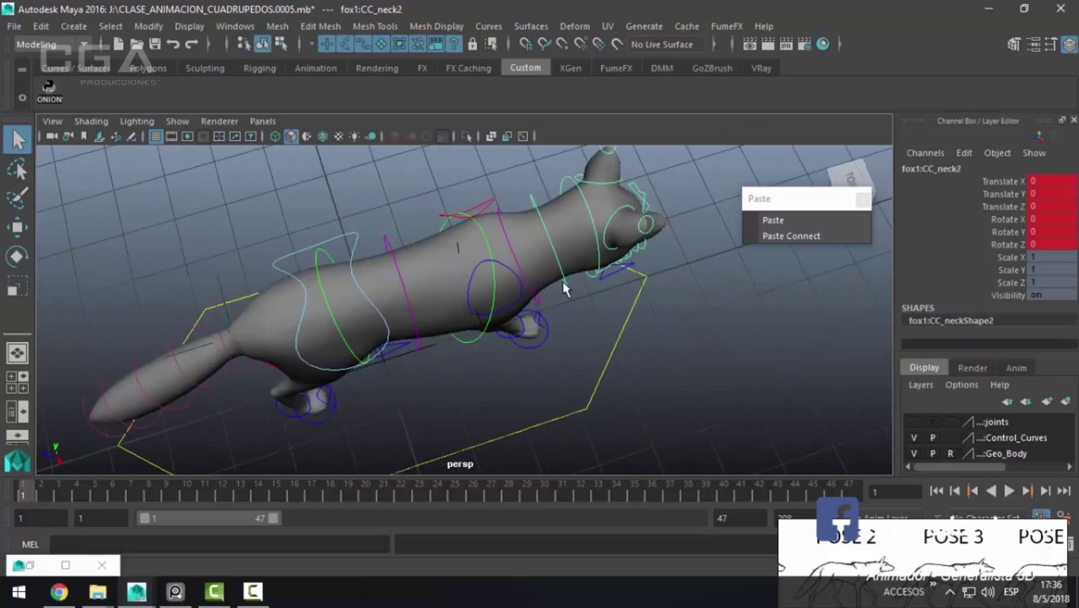
click(504, 238)
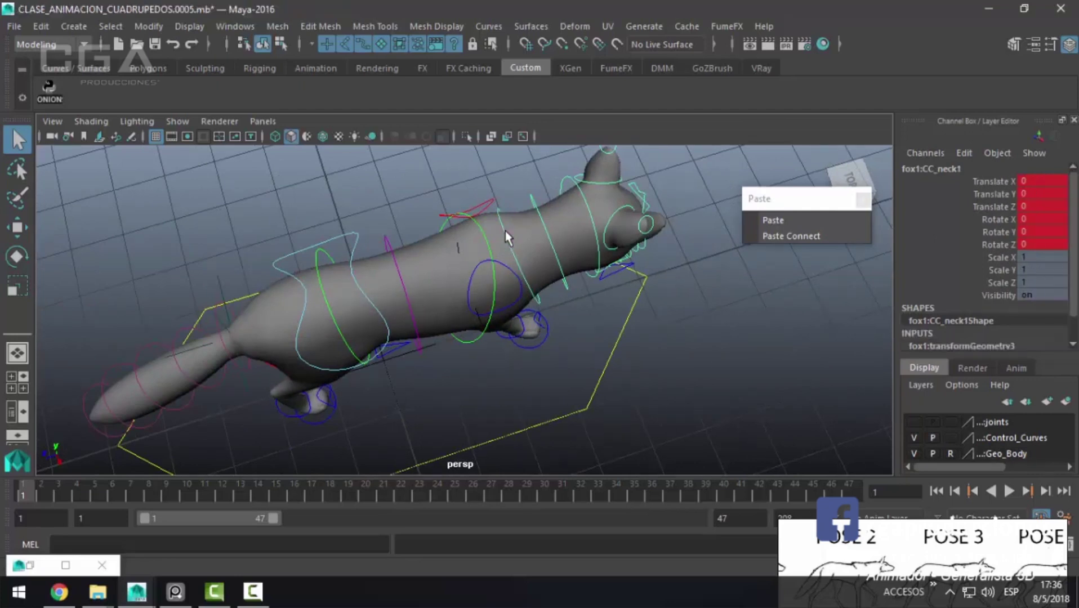
key(e)
key(space)
key(space)
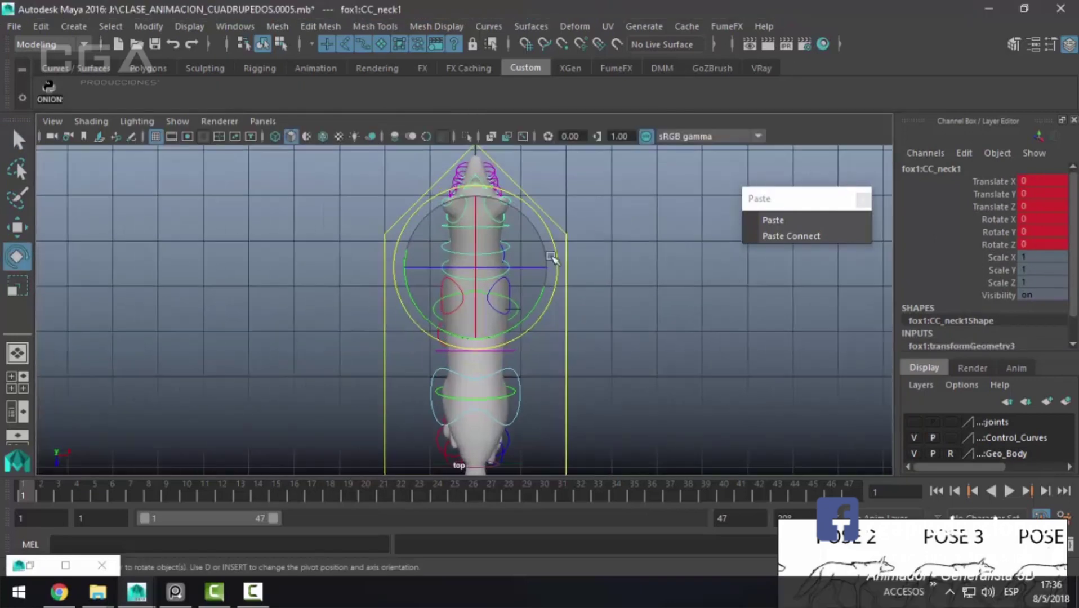
click(26, 497)
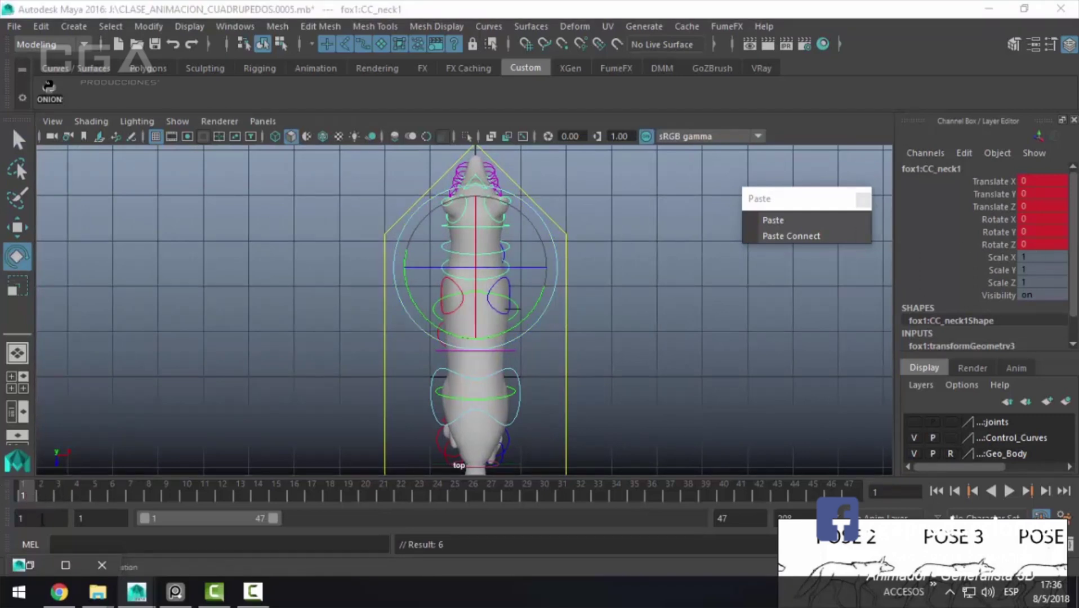
right_click(26, 497)
click(234, 351)
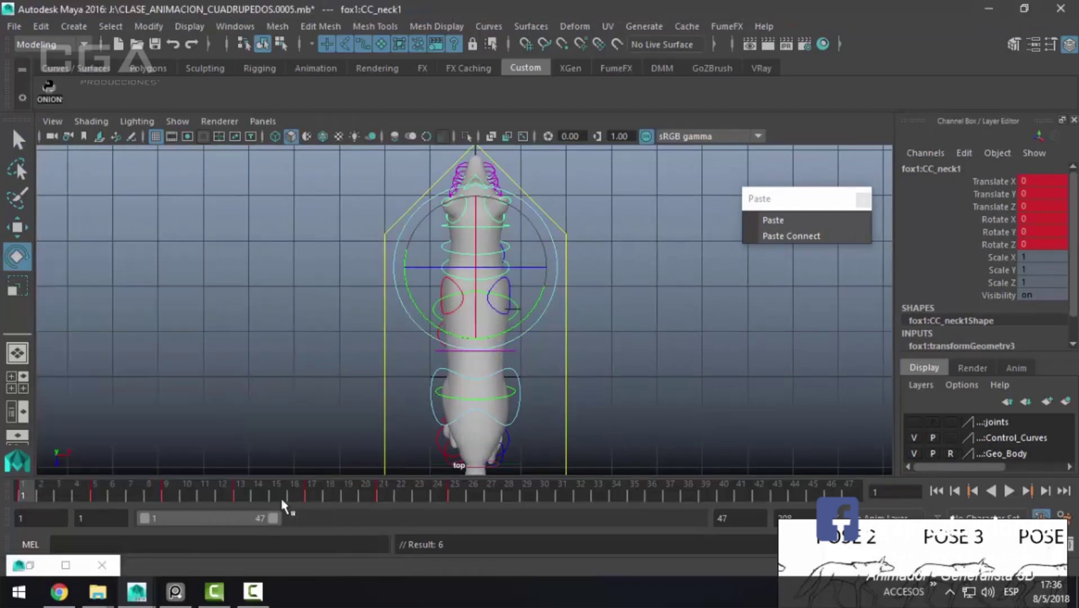
shift+drag(60, 494, 407, 494)
right_click(407, 494)
mouse_move(459, 290)
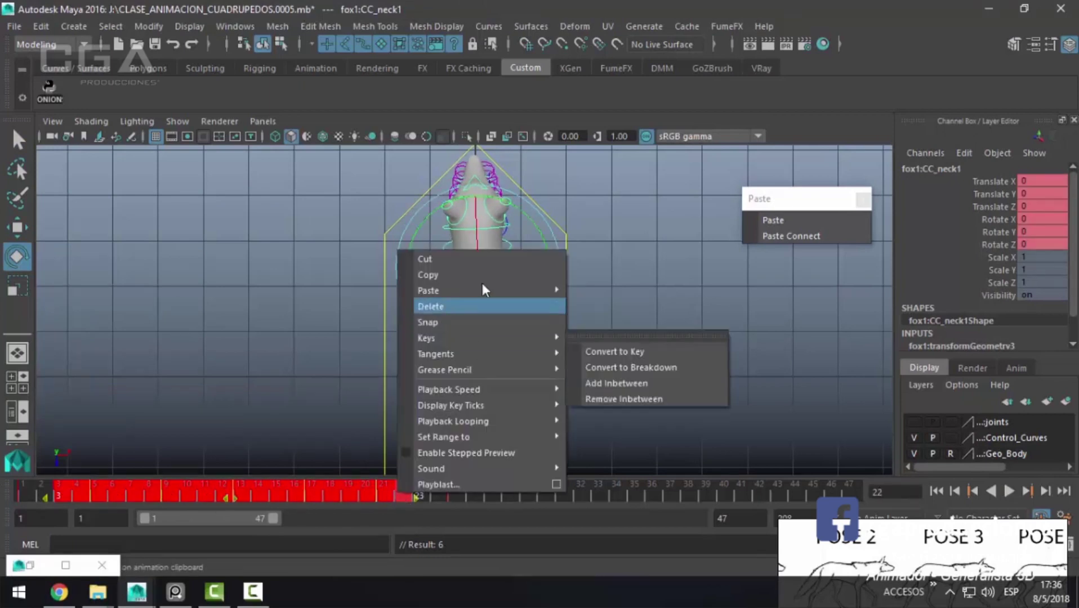
click(472, 306)
Step: At frame 7, turn the neck slightly to one side and key the rotation
click(98, 489)
key(alt+v)
key(alt+v)
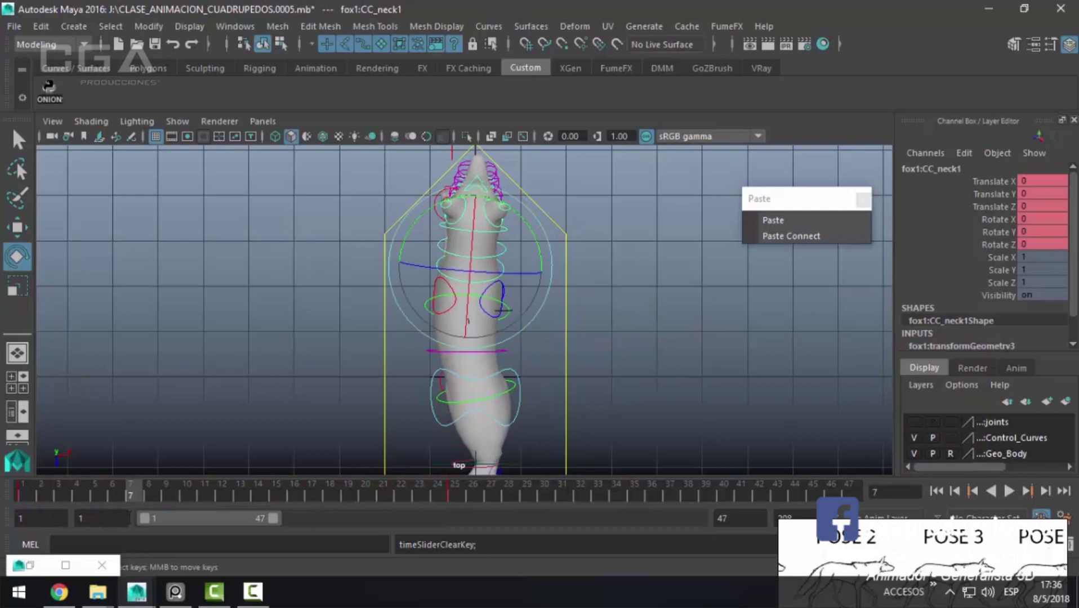
scroll(518, 204, up, 1)
drag(517, 202, 510, 193)
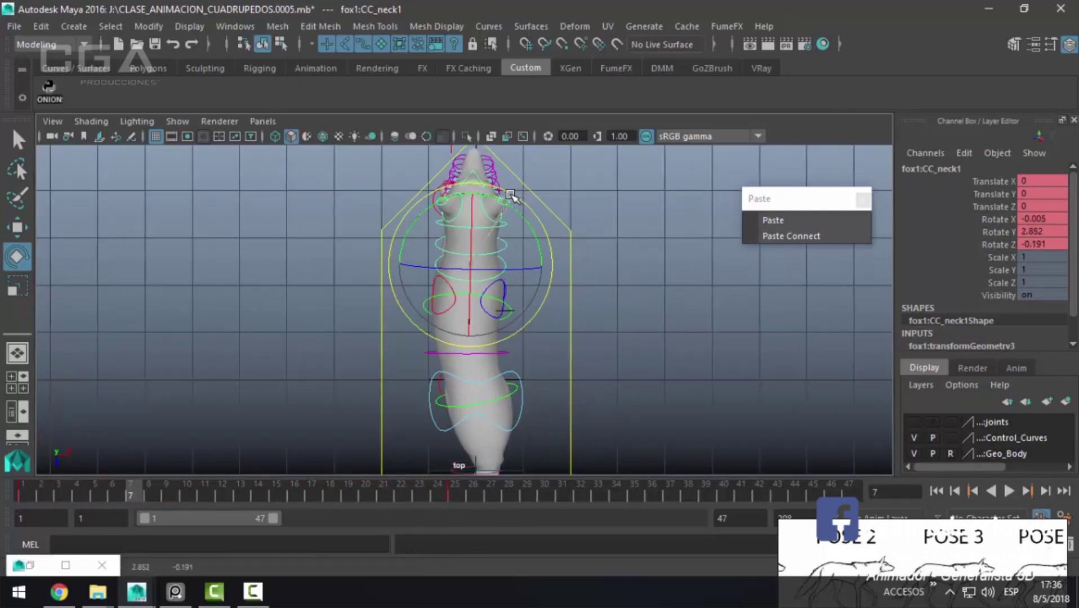
key(shift+e)
Step: Key the neck turned the opposite way at frame 19, then replay from frame 1
key(alt+v)
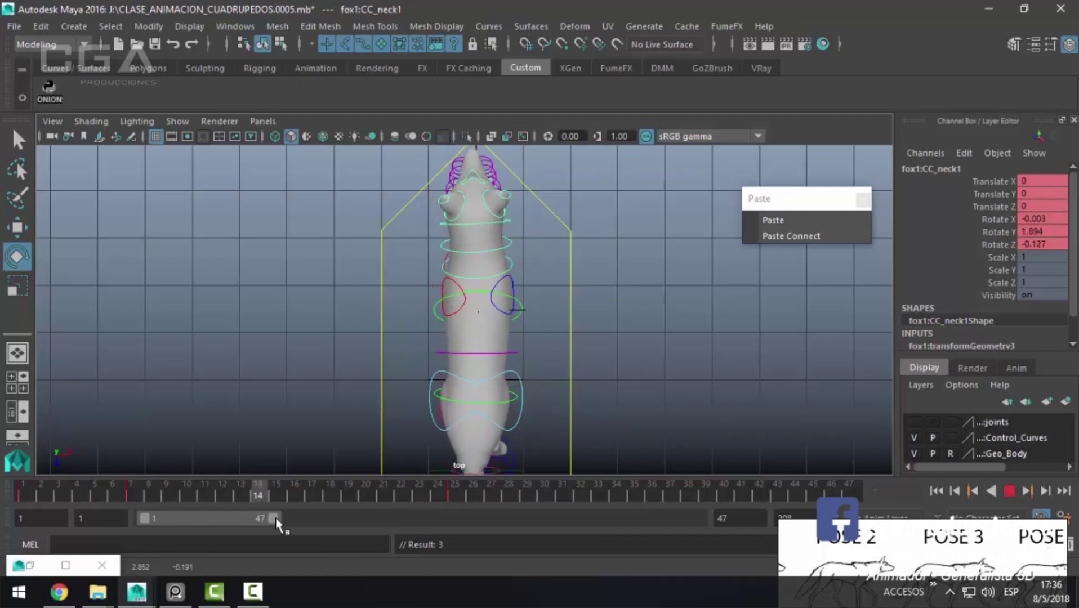
key(alt+v)
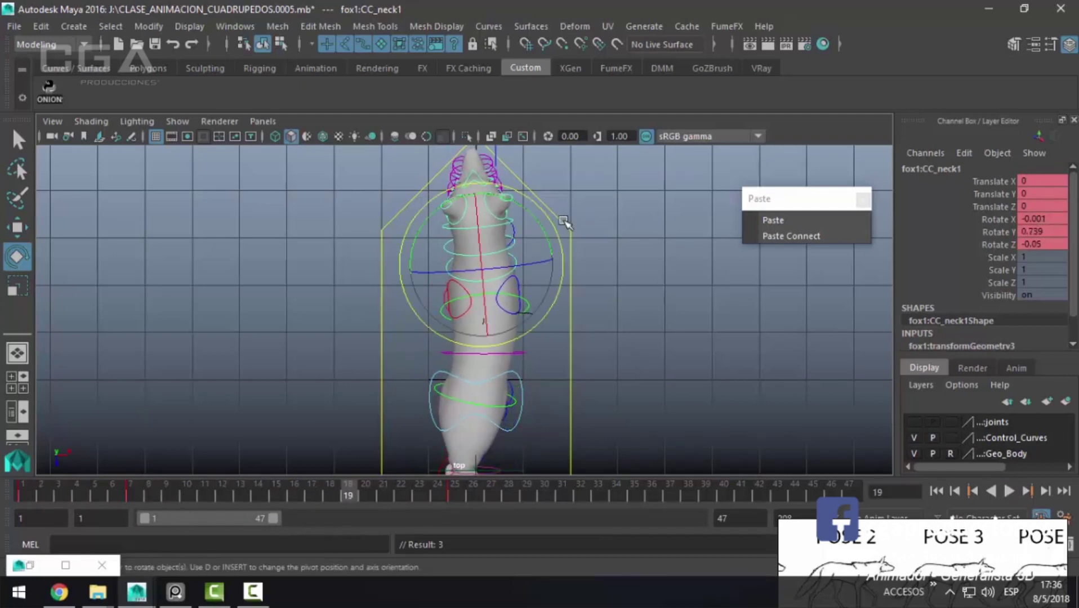
click(773, 219)
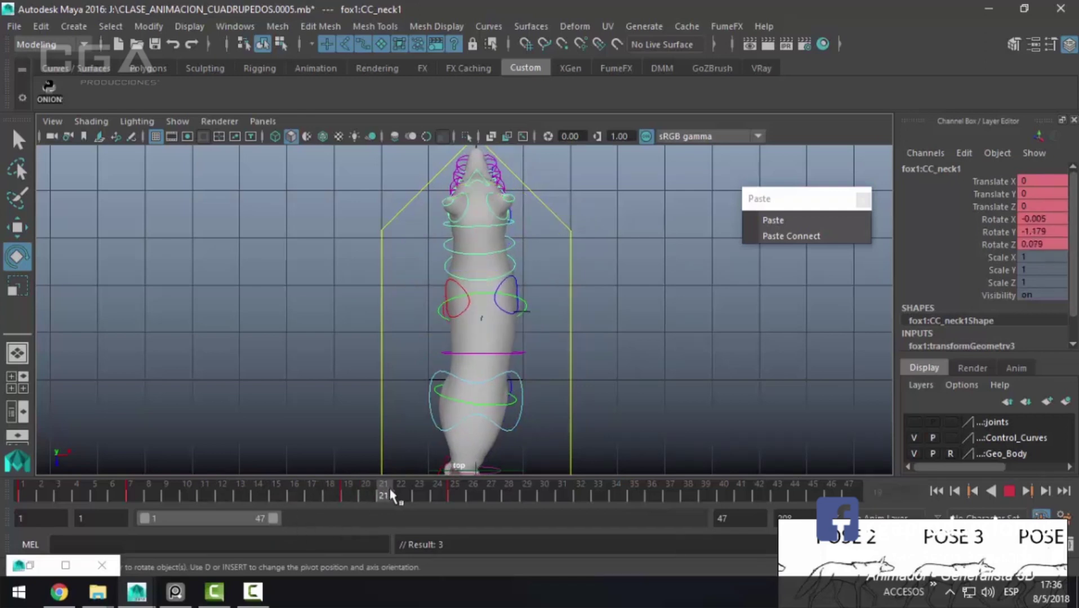
key(alt+shift+v)
key(space)
key(alt+v)
alt+drag(668, 189, 342, 221)
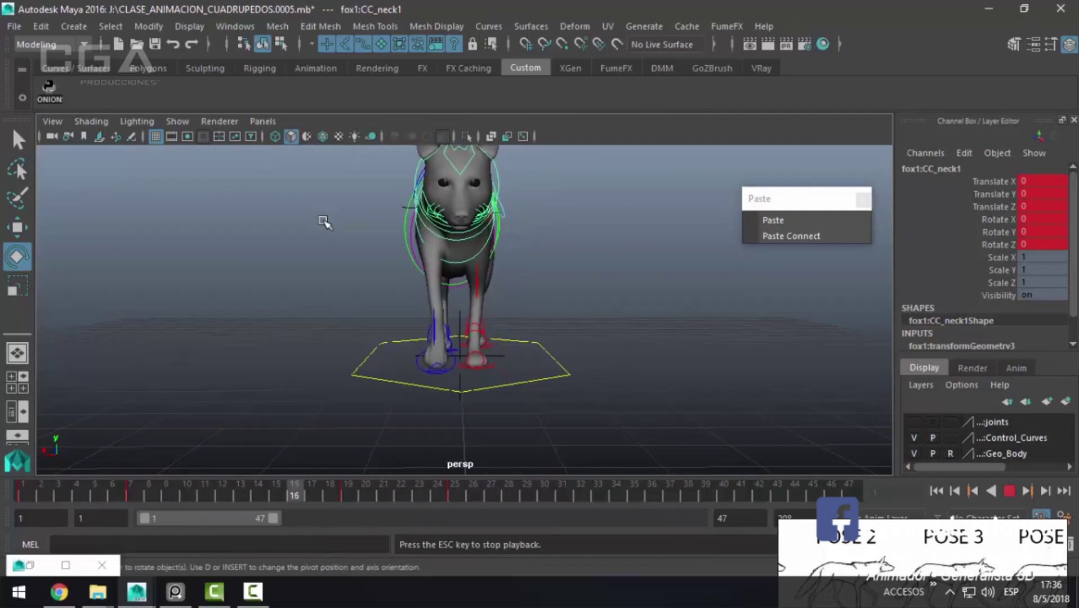
key(Escape)
mouse_move(313, 469)
alt+mouse_down()
mouse_move(462, 380)
mouse_move(634, 314)
alt+mouse_up()
key(q)
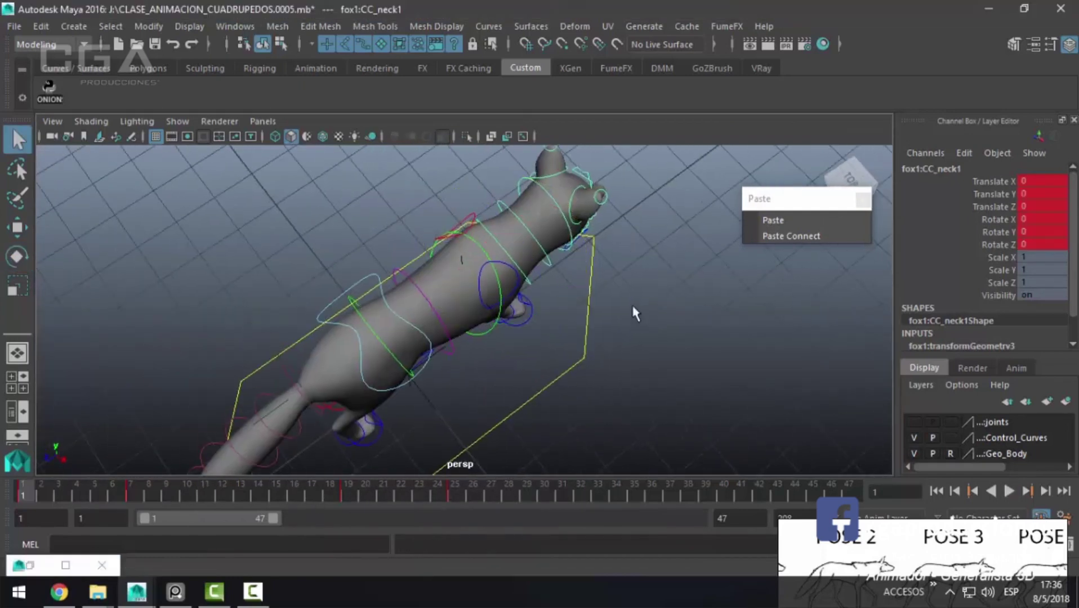
click(551, 267)
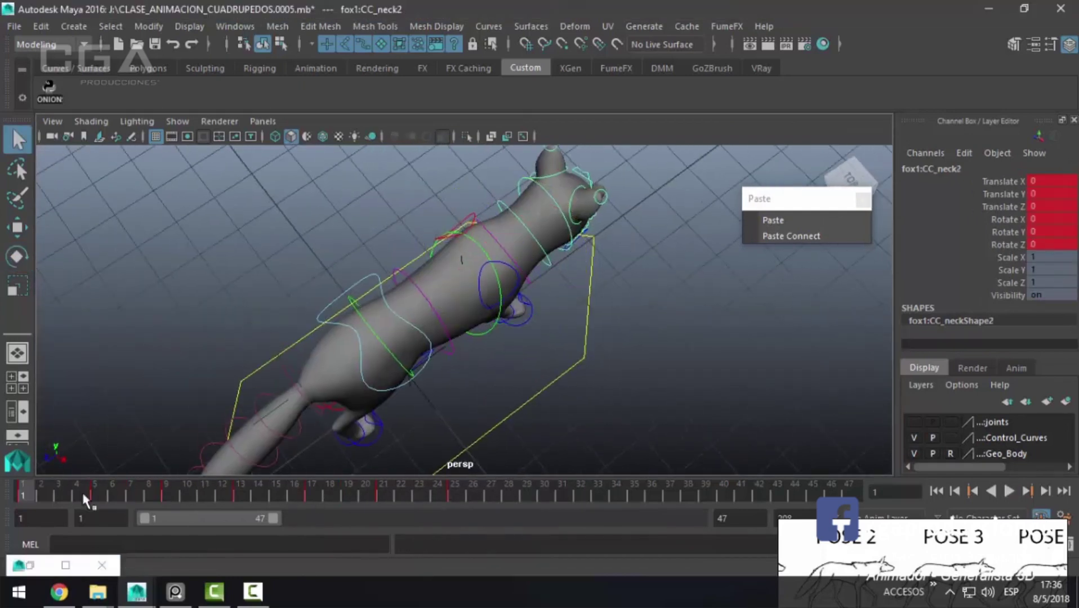
key(alt+v)
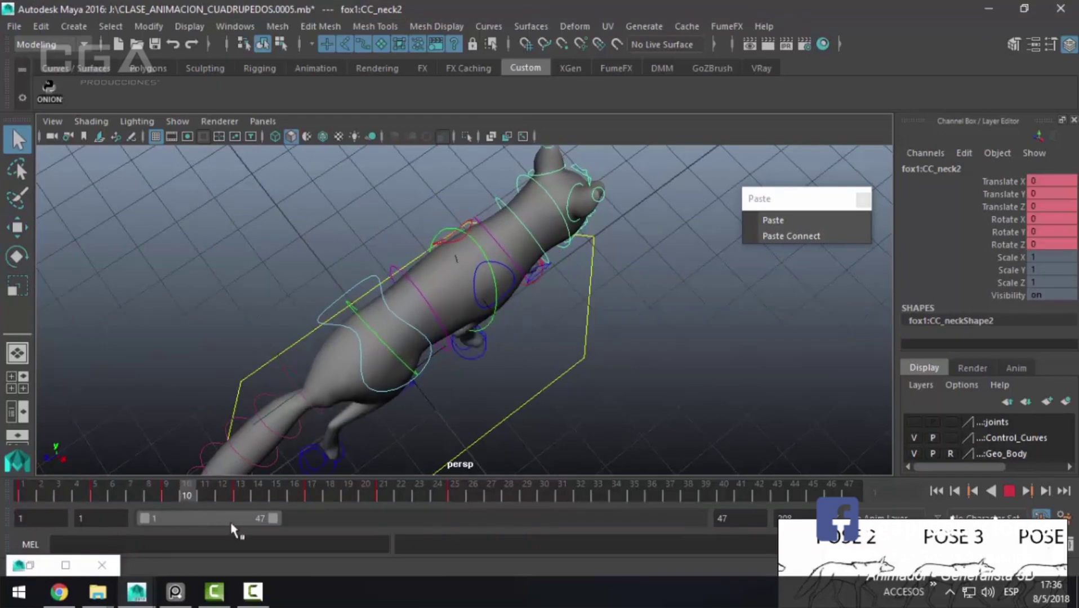
key(alt+v)
alt+drag(169, 394, 243, 458)
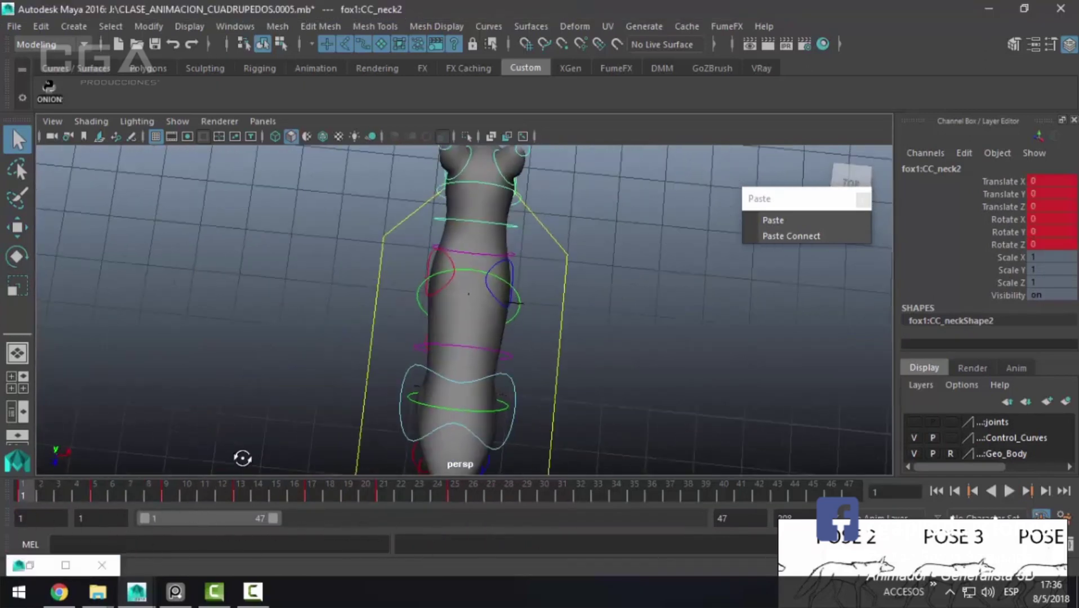
key(alt+v)
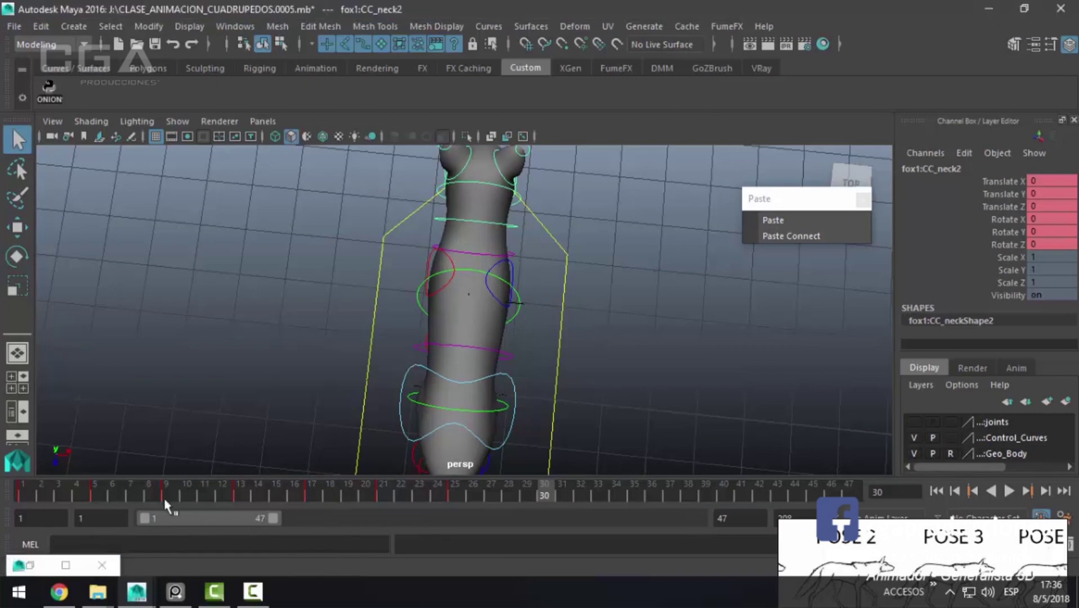
click(23, 490)
alt+drag(169, 394, 363, 308)
key(space)
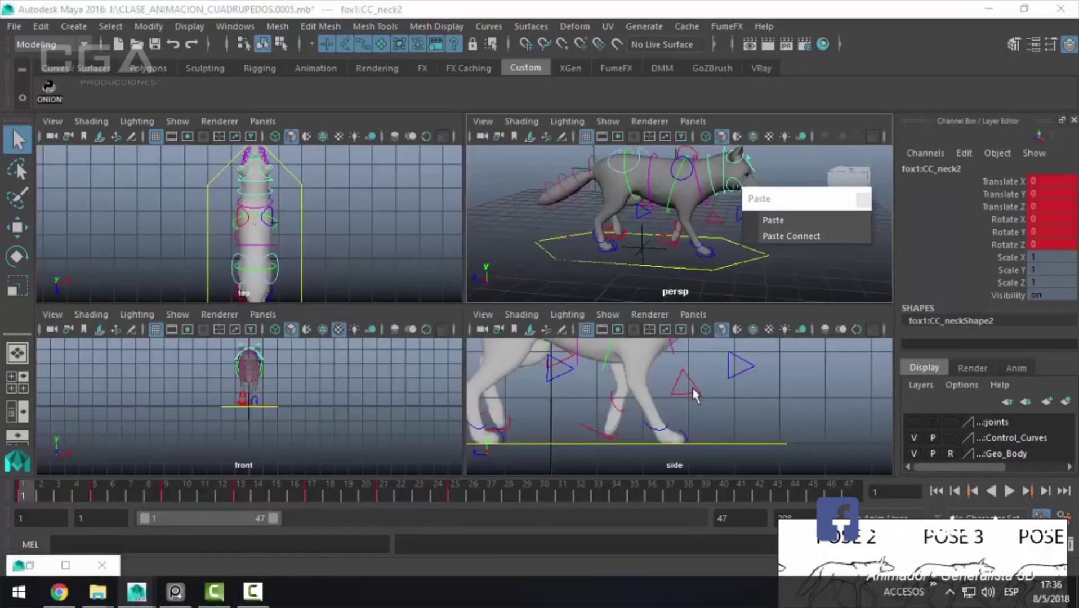
key(space)
scroll(505, 306, up, 3)
scroll(506, 306, up, 3)
key(e)
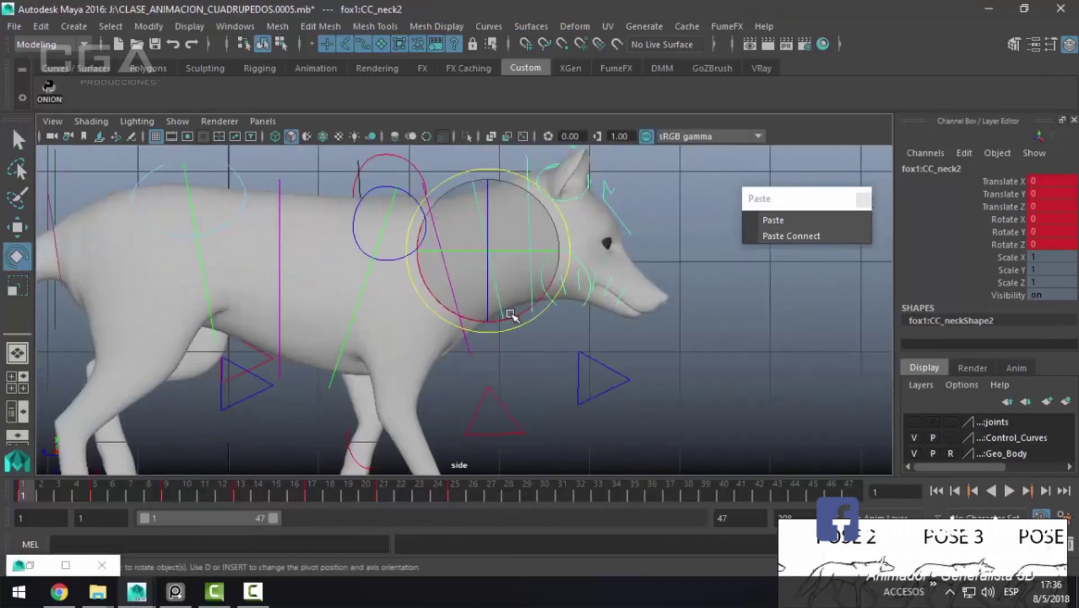
drag(512, 316, 525, 329)
key(ctrl+z)
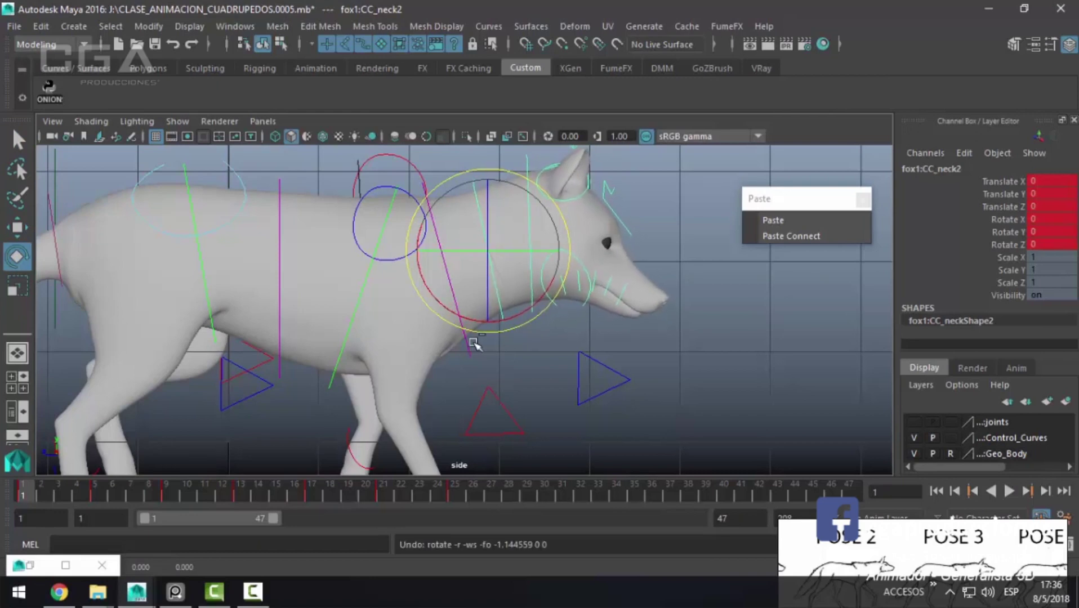
key(q)
click(472, 348)
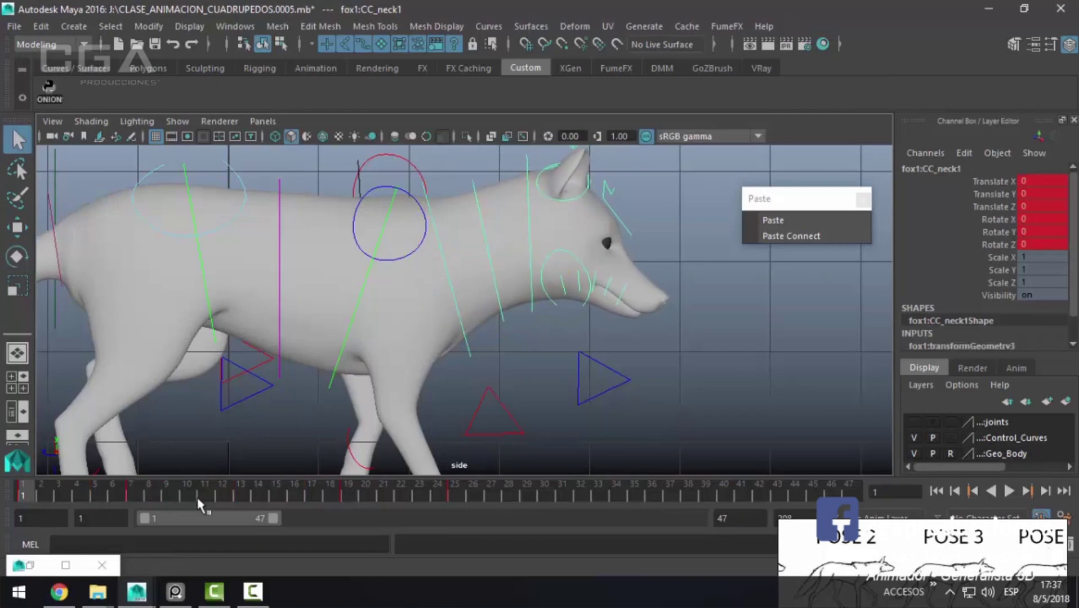
click(253, 594)
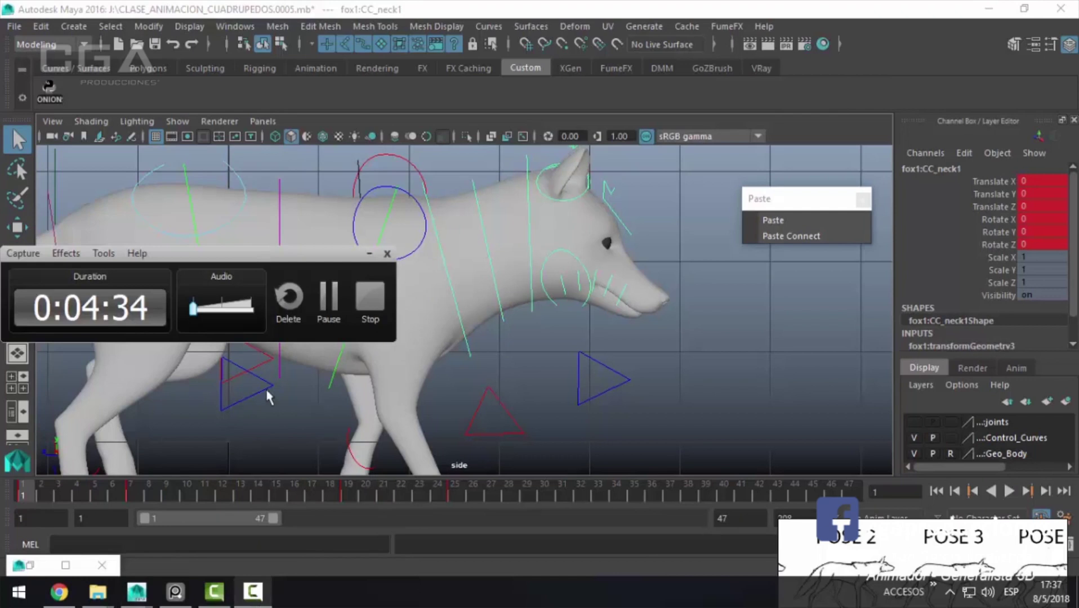
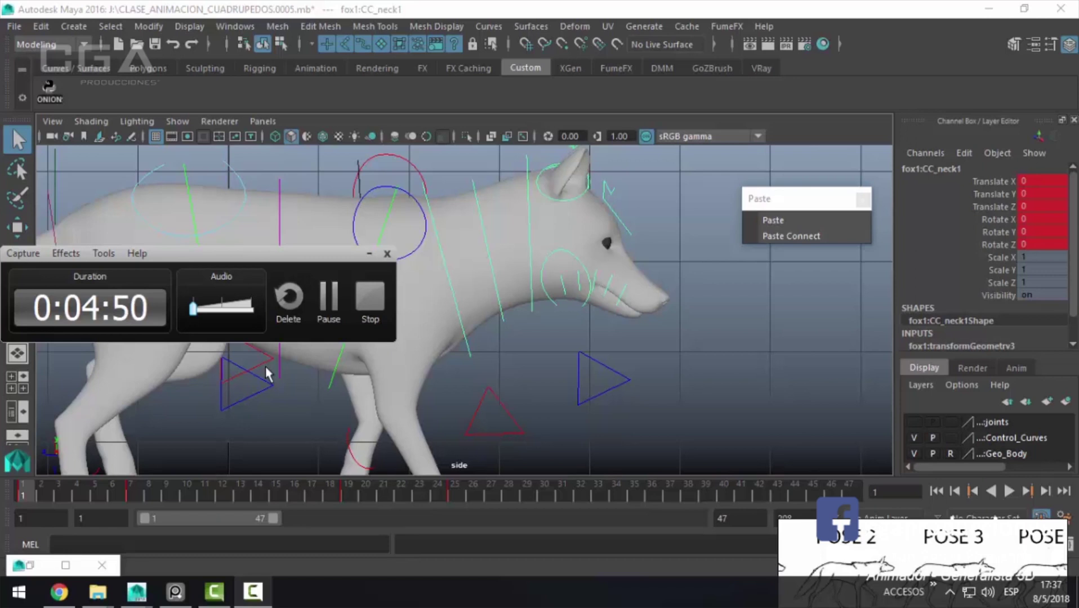
Step: Pan and dolly out the side view so the whole fox is framed
click(328, 332)
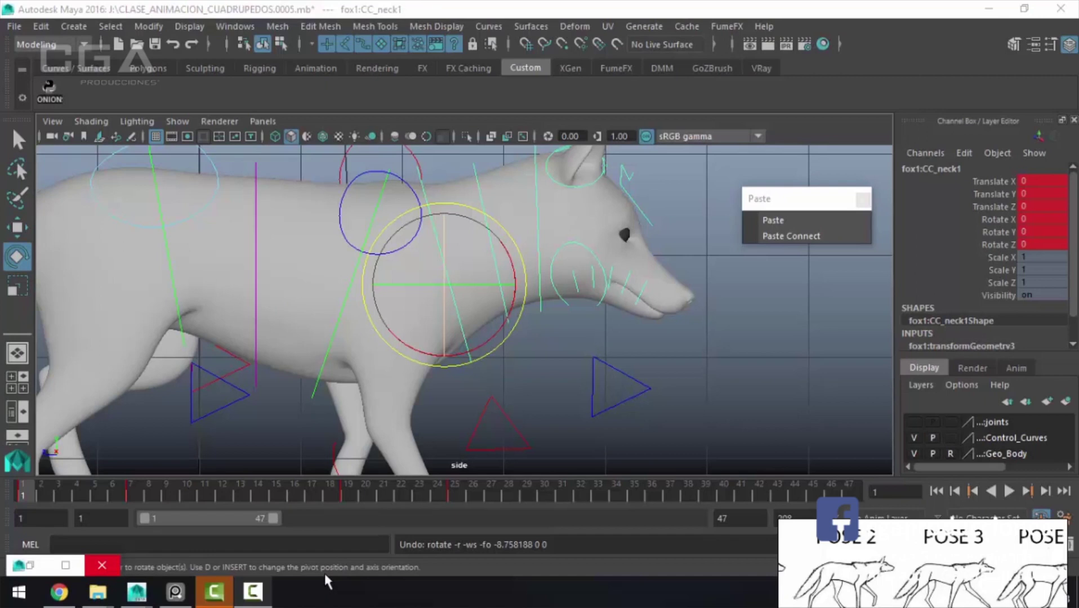
alt+middle_drag(470, 257, 608, 293)
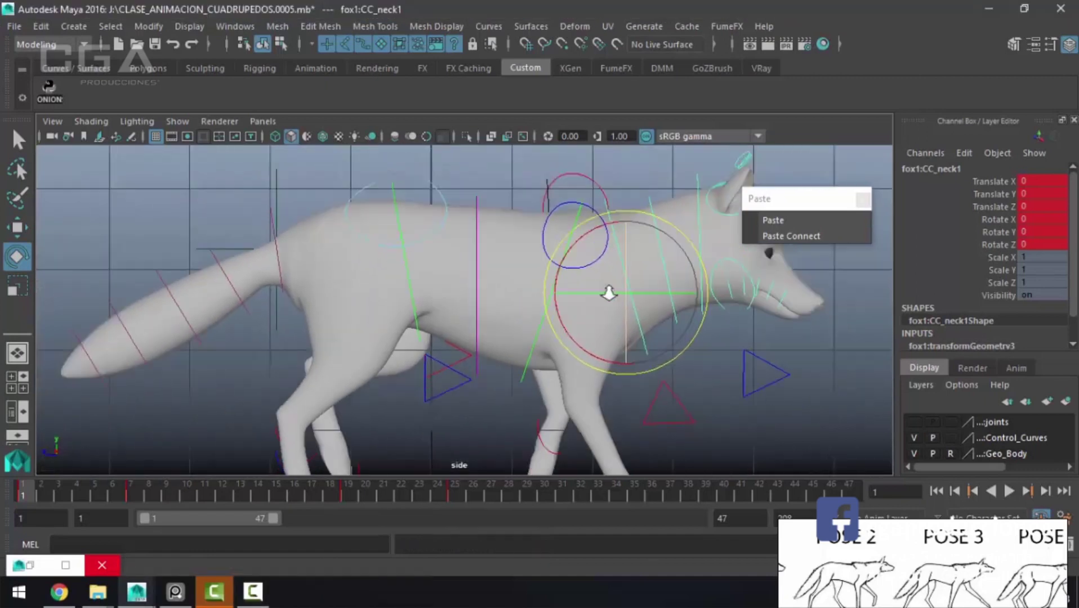
alt+right_drag(609, 293, 280, 419)
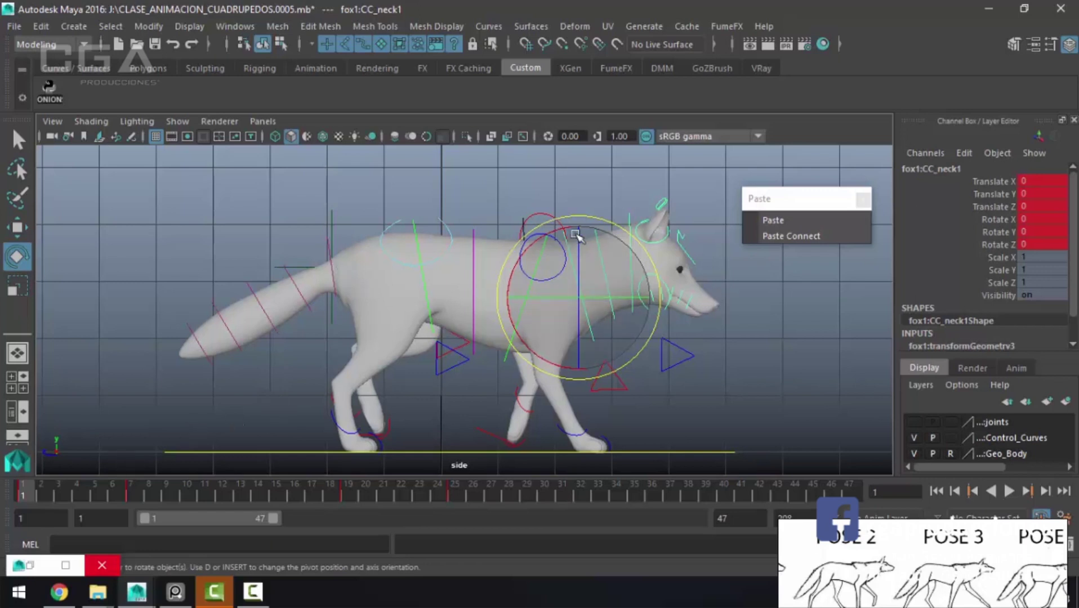
Step: Try a trial rotation on the neck control, then undo it
click(572, 217)
key(ctrl+z)
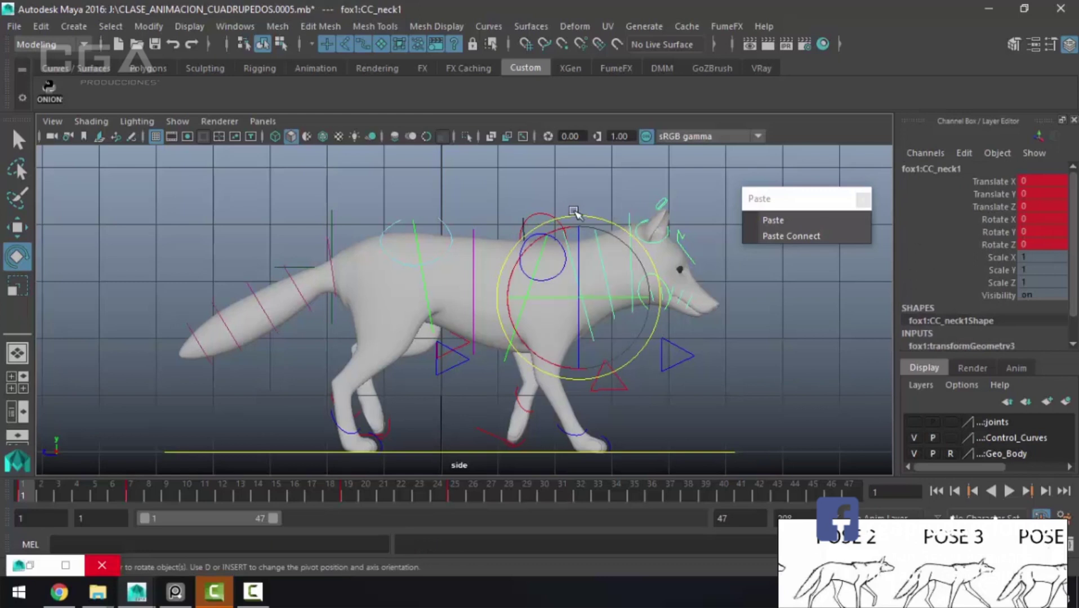
click(569, 237)
key(ctrl+z)
key(q)
key(e)
drag(665, 225, 682, 270)
key(ctrl+z)
key(q)
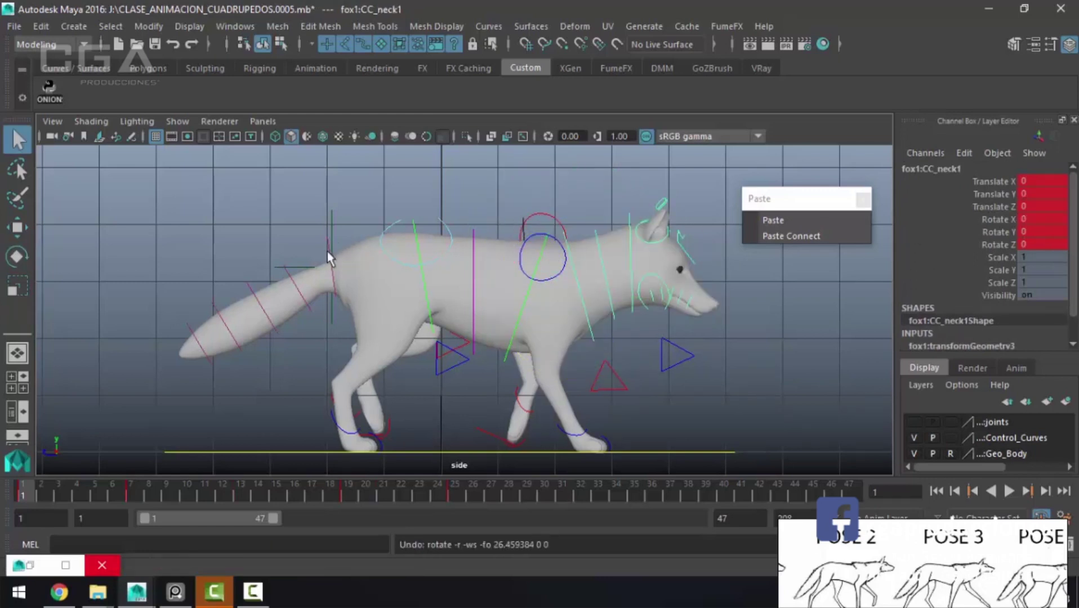
Step: Try swinging the first tail control, undo it, then select CC_neck1 and play the walk
click(328, 251)
key(e)
drag(373, 202, 393, 228)
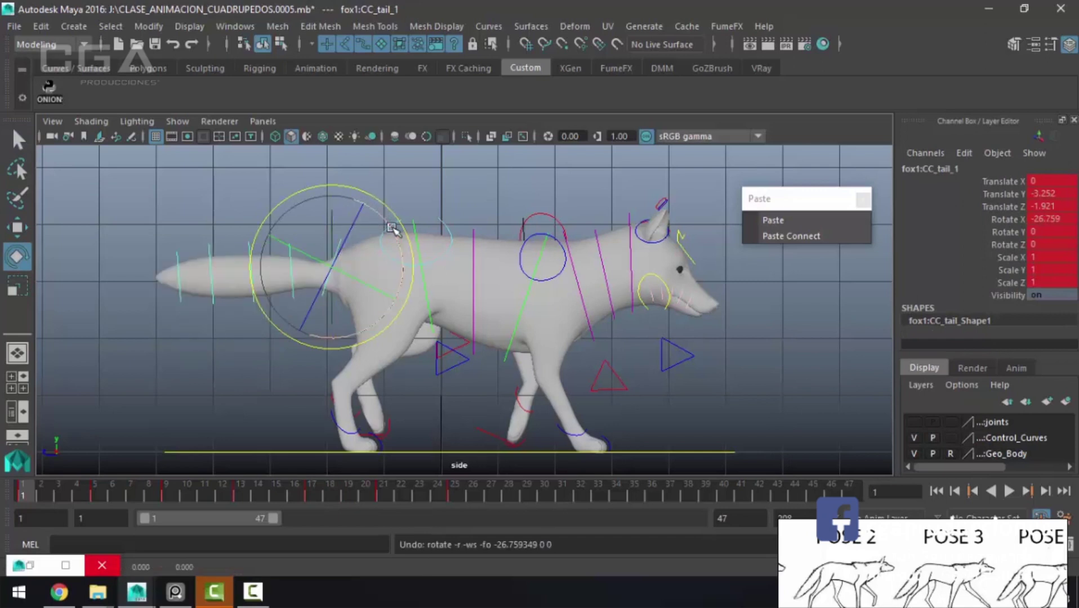
key(ctrl+z)
key(q)
click(602, 299)
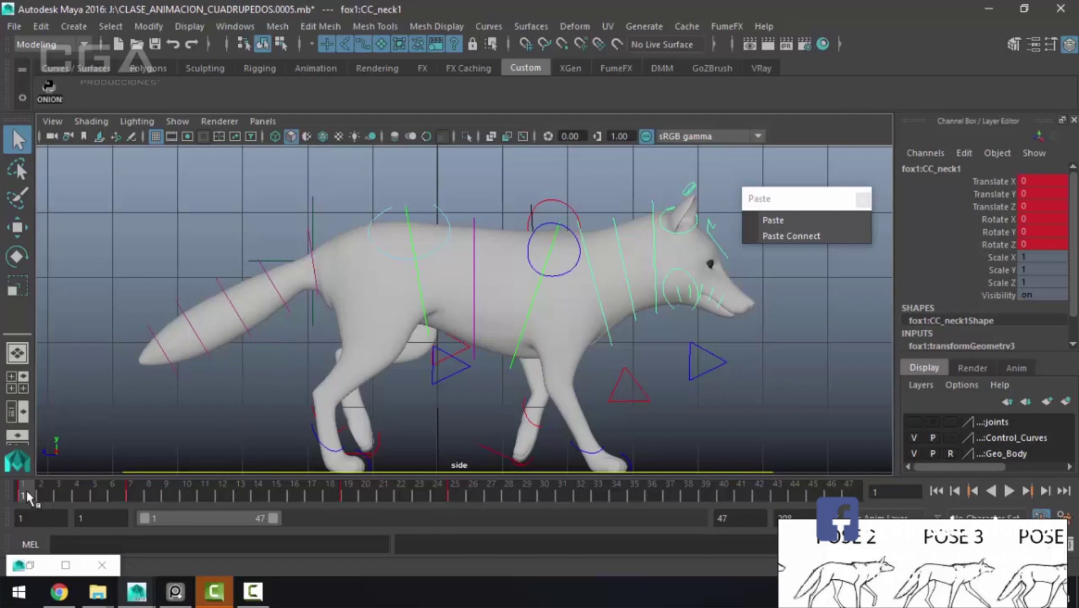
key(alt+v)
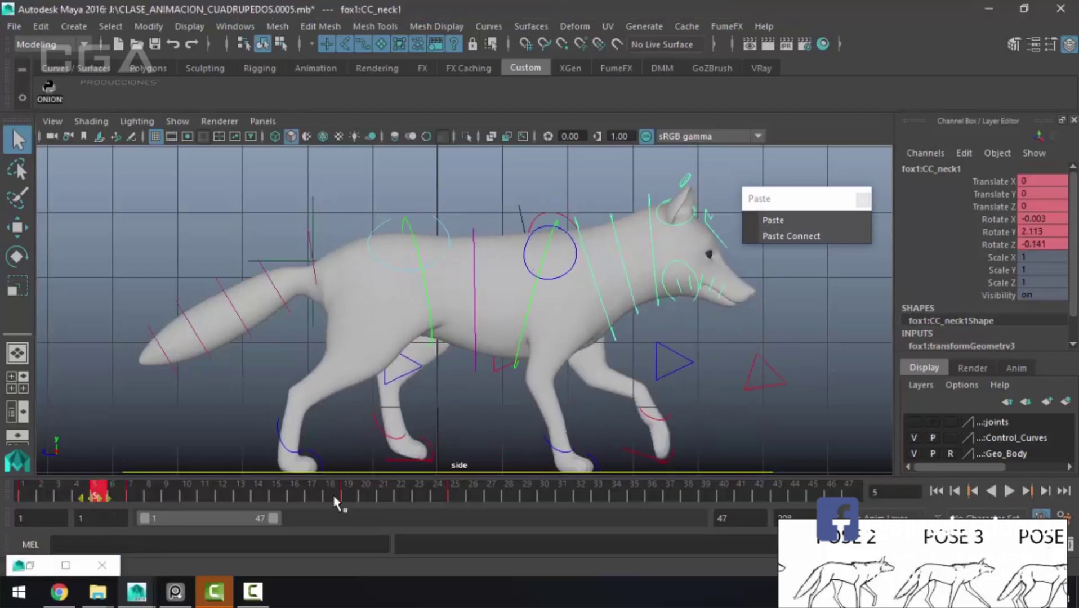
Step: Delete CC_neck1's old keys across the selected timeline range and play back to check
shift+drag(96, 492, 473, 491)
right_click(476, 493)
click(572, 306)
key(alt+v)
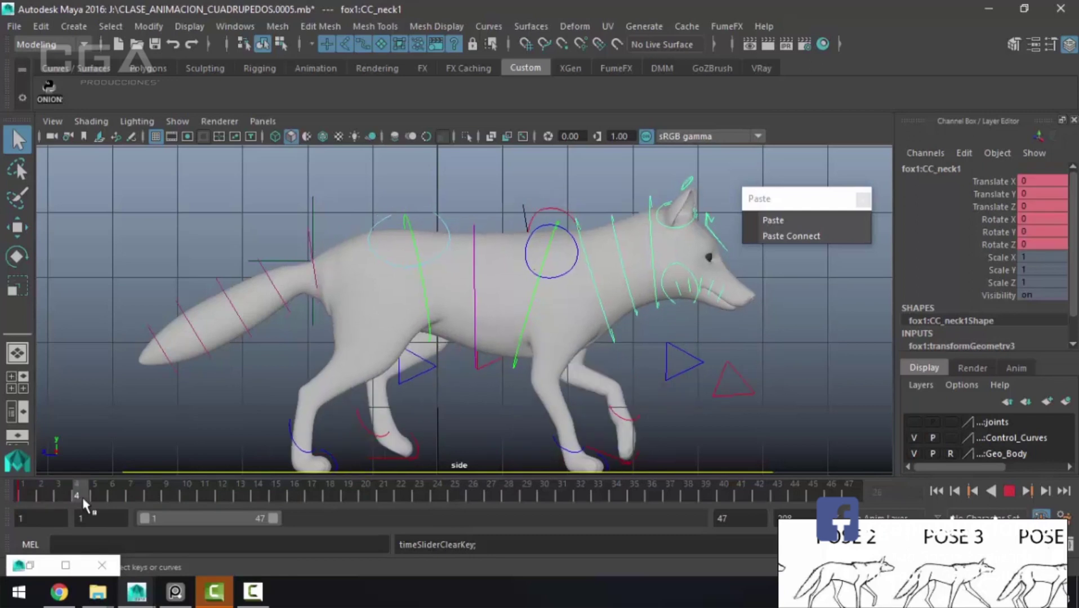
key(alt+v)
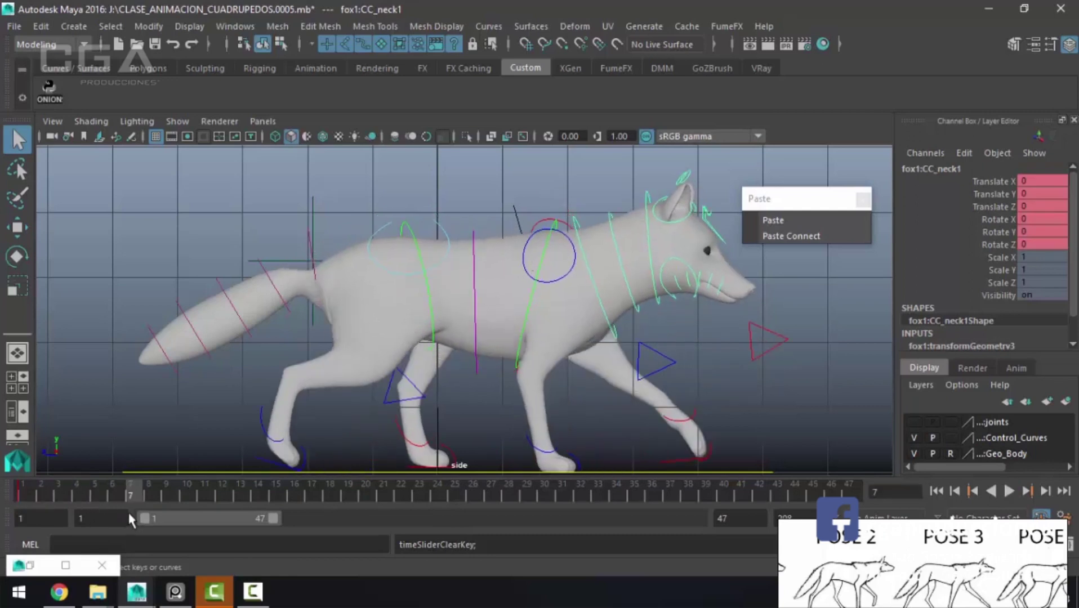
key(e)
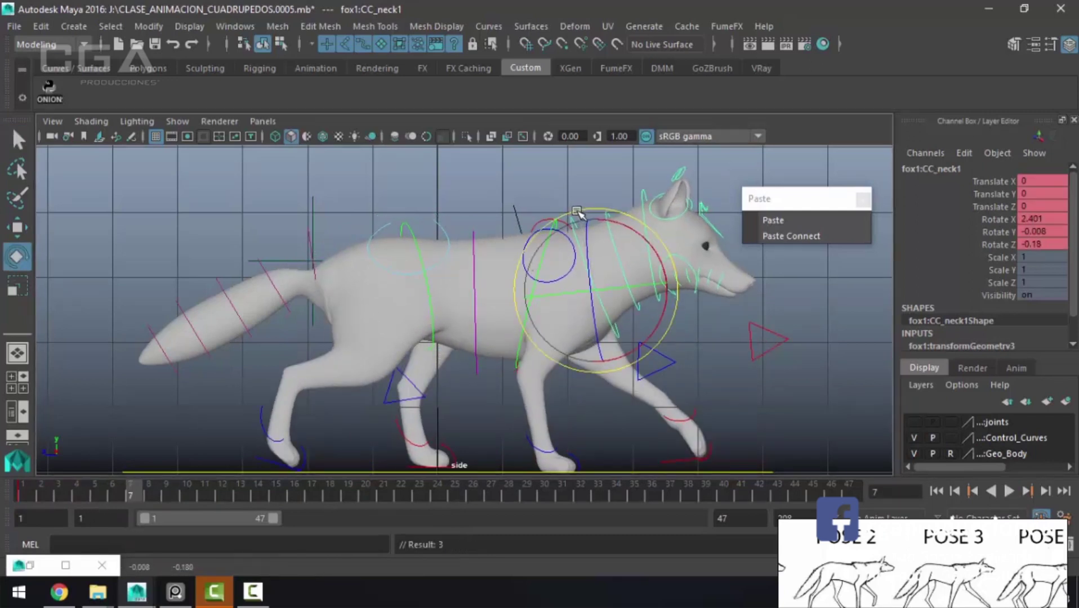
key(alt+v)
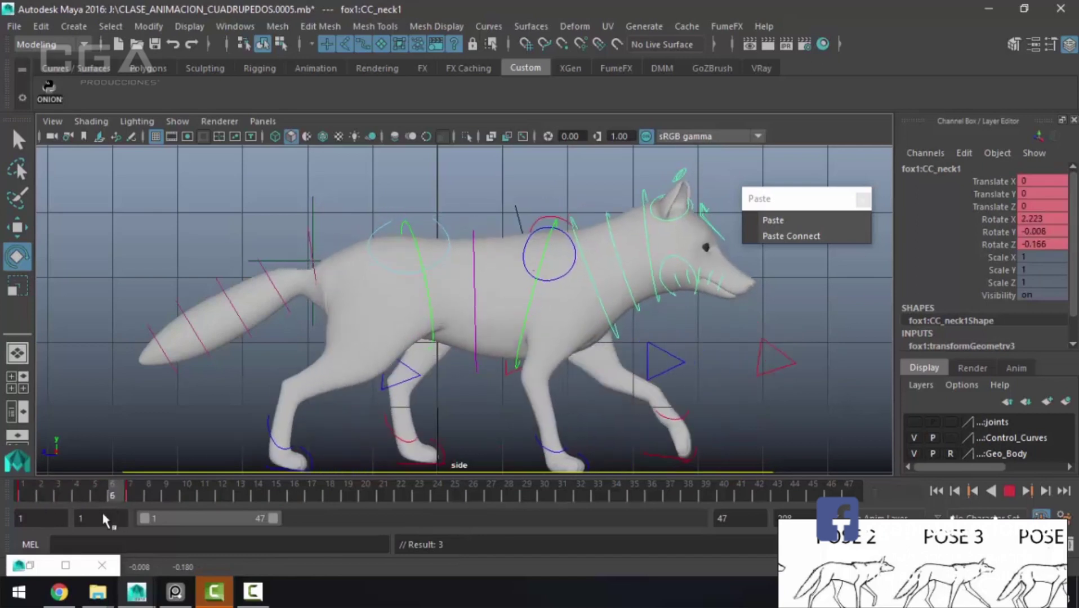
Step: Copy the neck key from frame 1 and paste it at frame 13
click(22, 493)
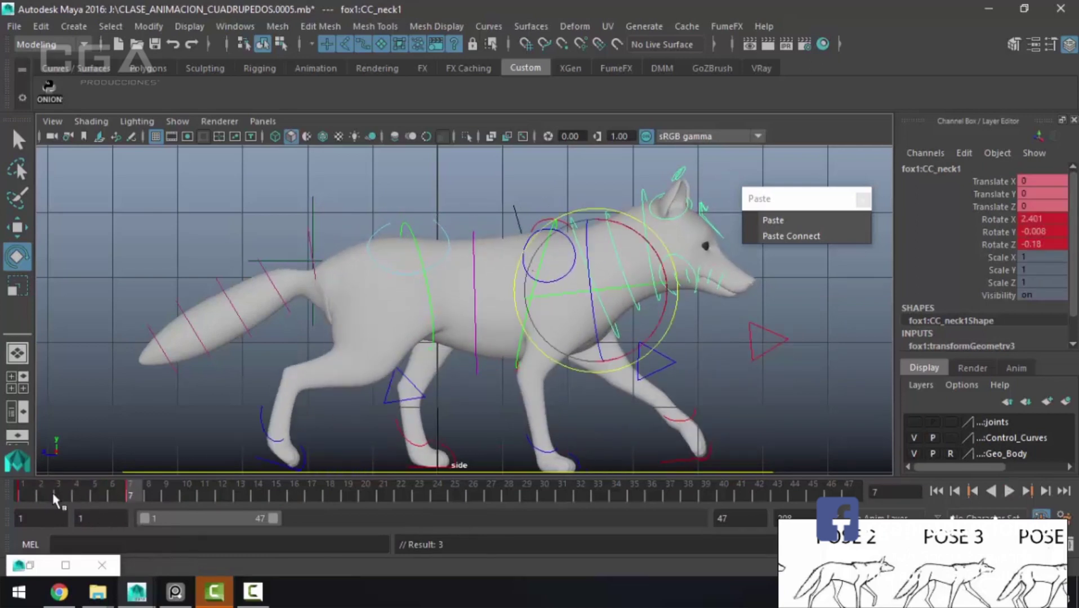
right_click(49, 491)
click(126, 276)
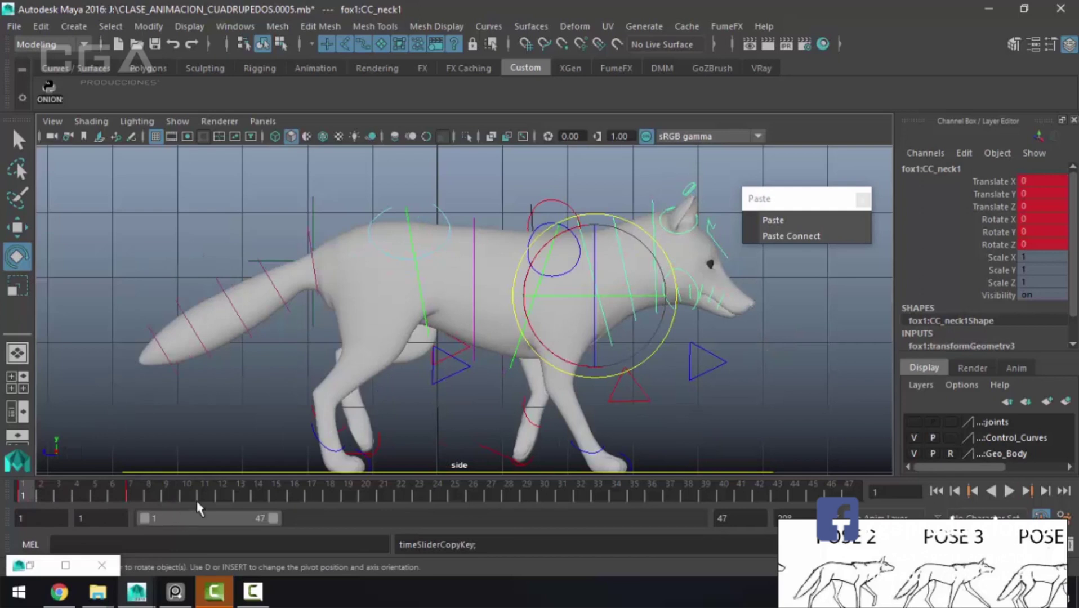
click(240, 494)
right_click(239, 494)
click(789, 221)
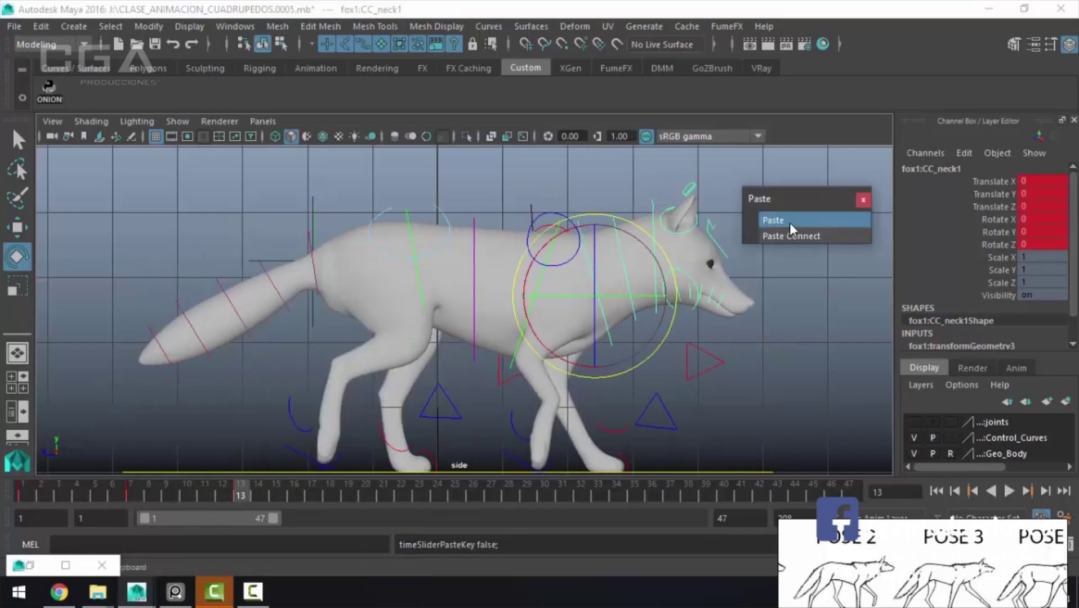
click(22, 494)
key(alt+v)
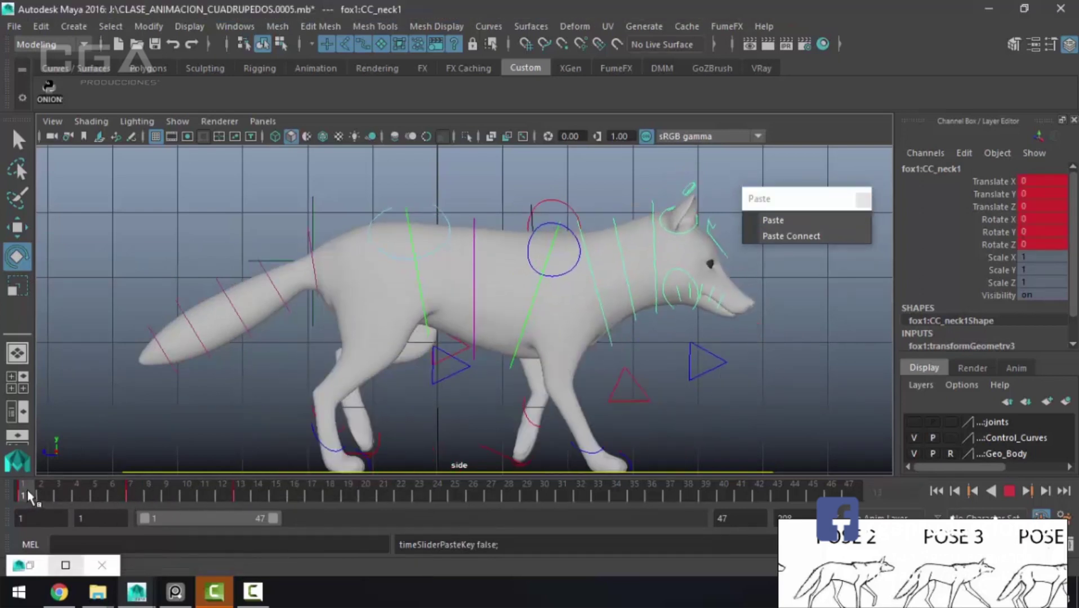
Step: Copy the frame 7 neck key to frame 19 and frame 13 to 25, then play back
right_click(136, 503)
click(188, 282)
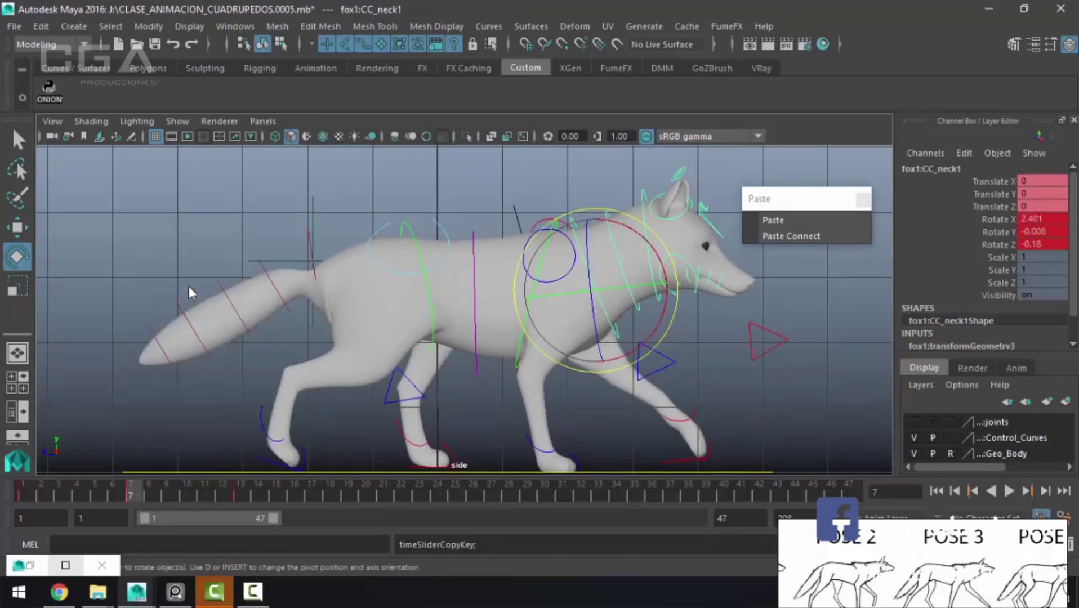
click(359, 489)
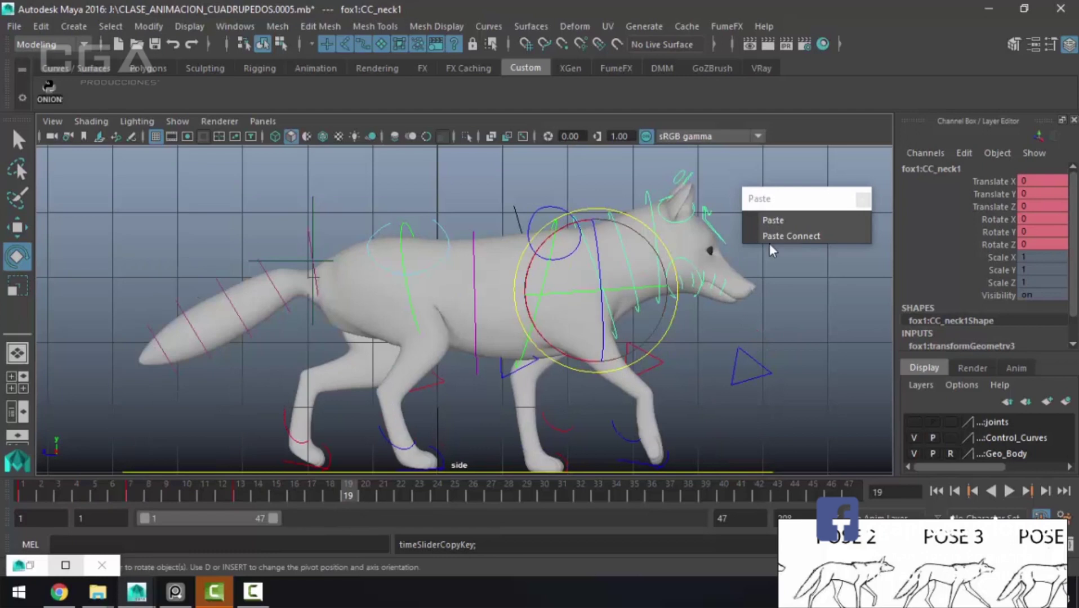
click(774, 221)
click(242, 487)
right_click(244, 484)
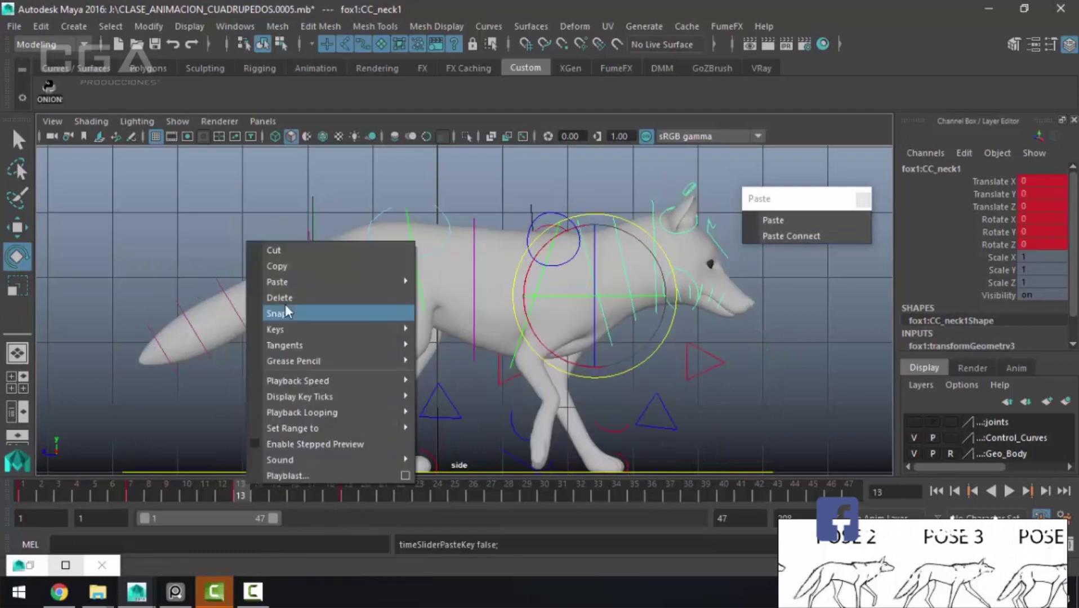
click(296, 267)
click(449, 500)
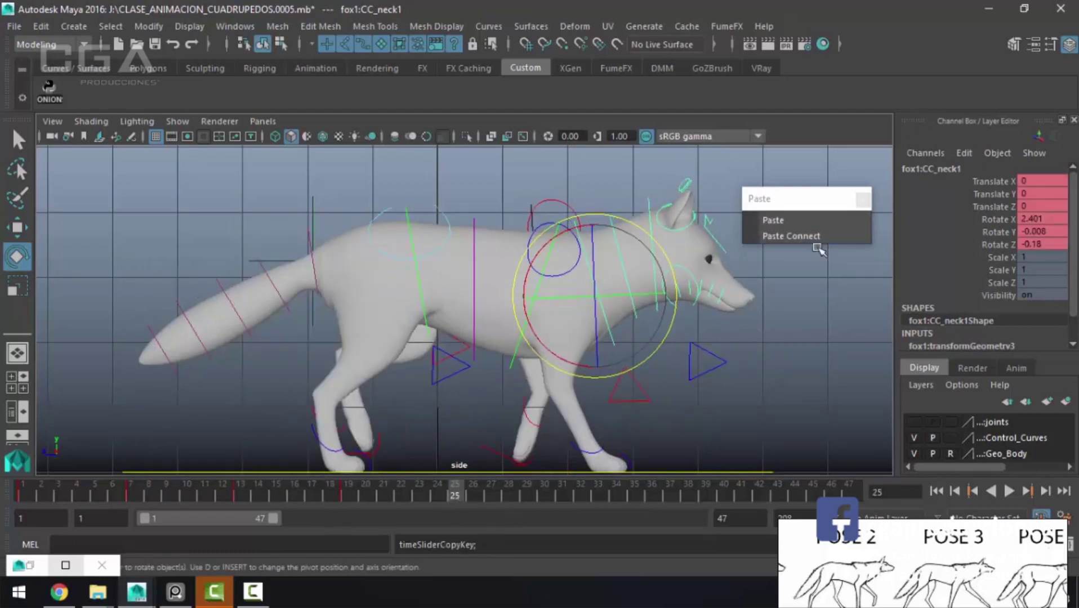
click(774, 220)
click(43, 481)
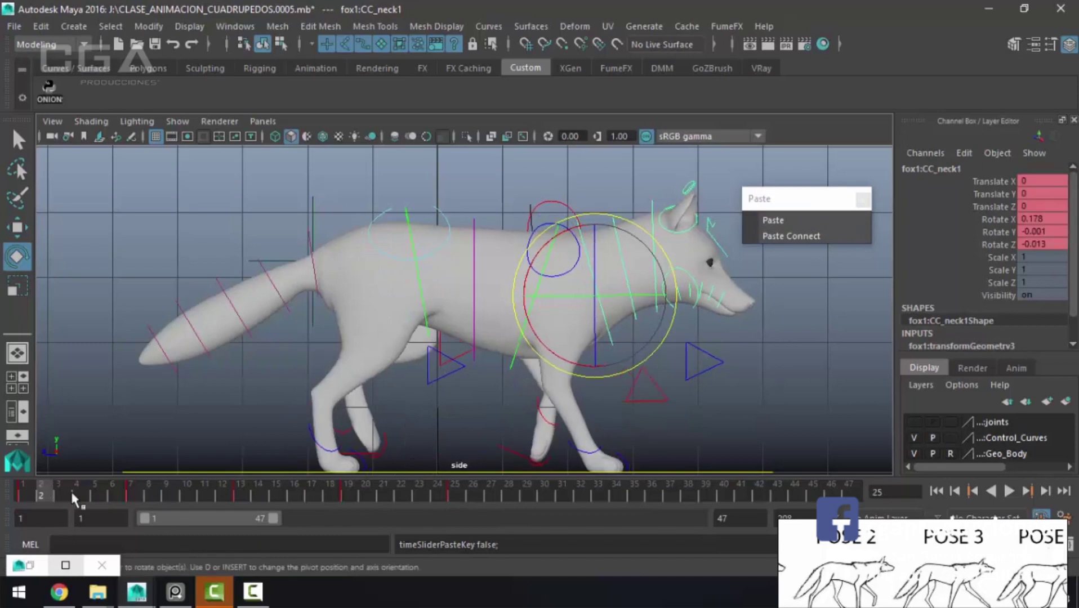
key(alt+v)
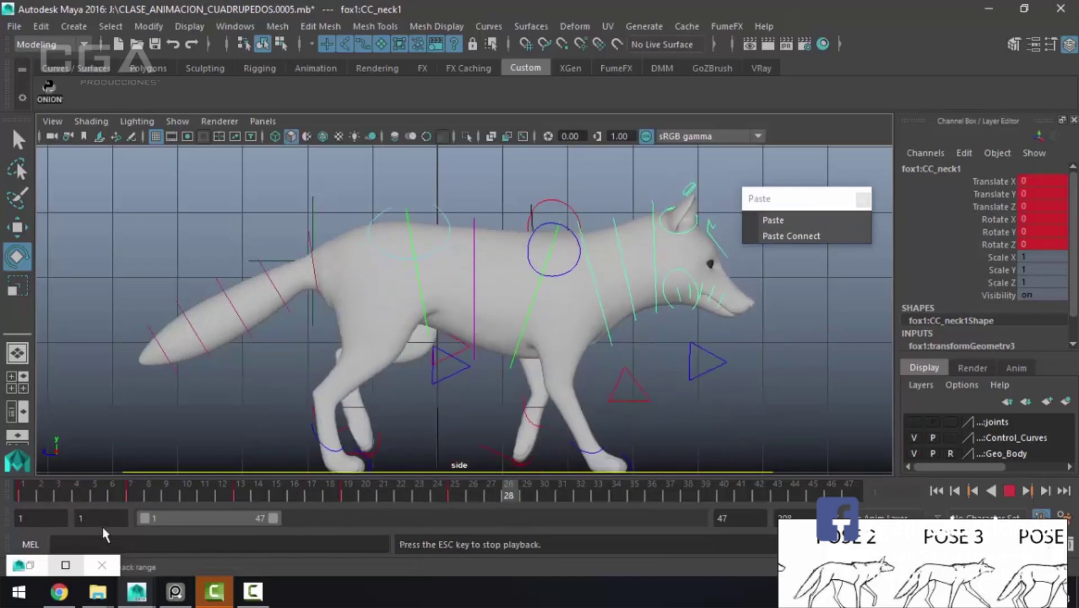
Step: Stop playback, return to the first frame, and select CC_neck2
key(Escape)
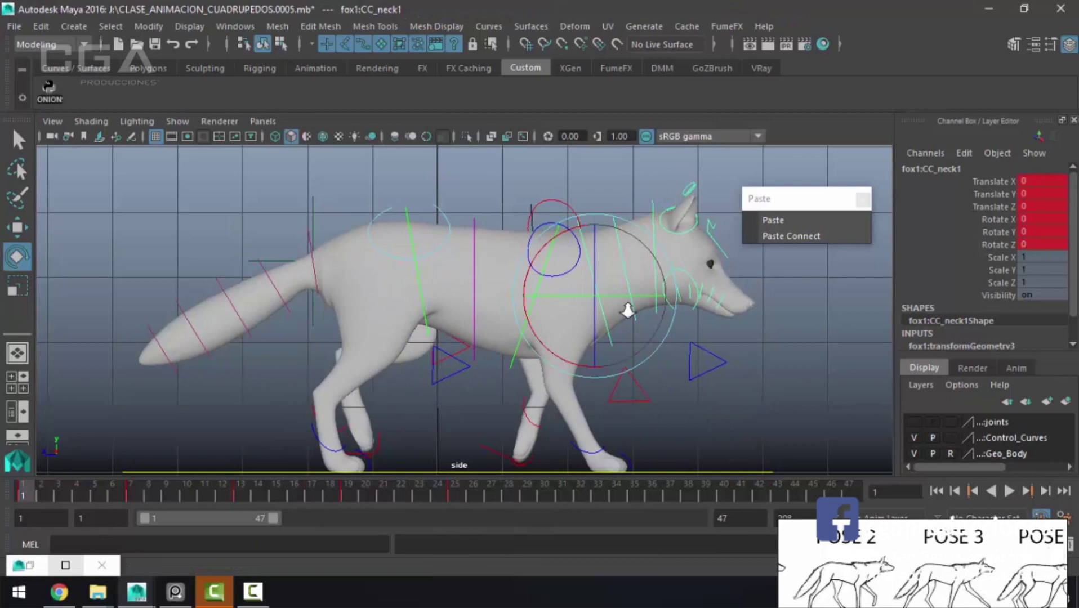
key(alt+shift+v)
key(q)
click(626, 308)
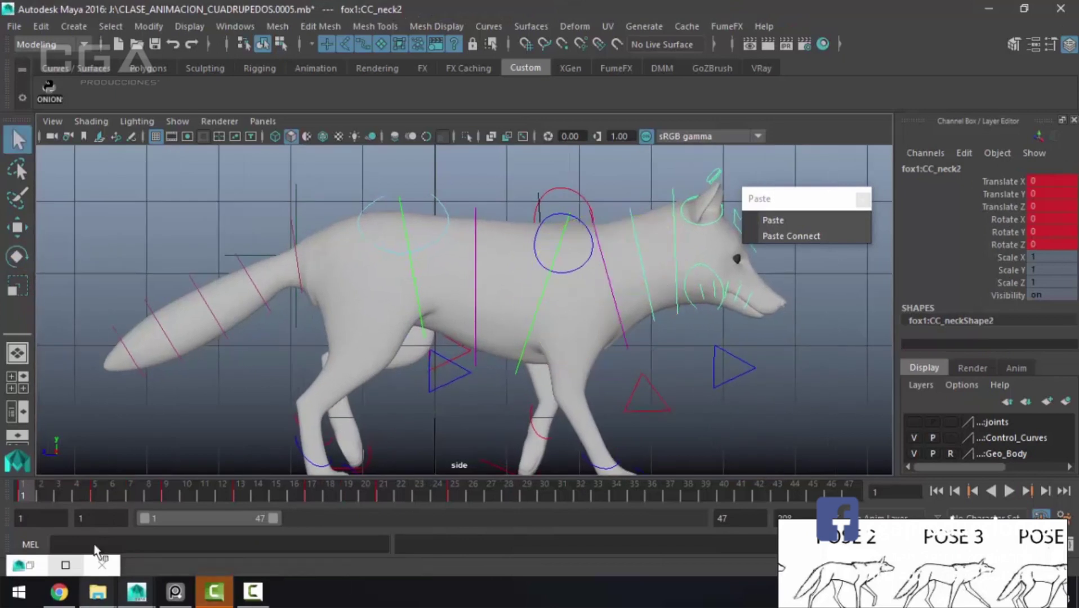
Step: Delete CC_neck2's keys from frame 4 to 33
shift+drag(74, 489, 597, 496)
right_click(550, 491)
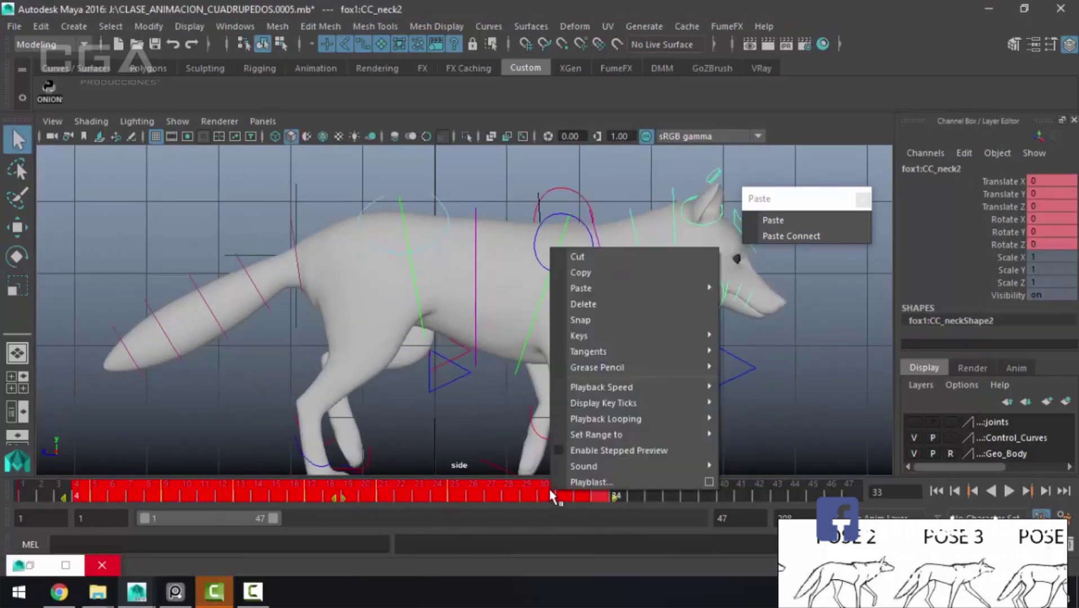
click(594, 303)
click(24, 496)
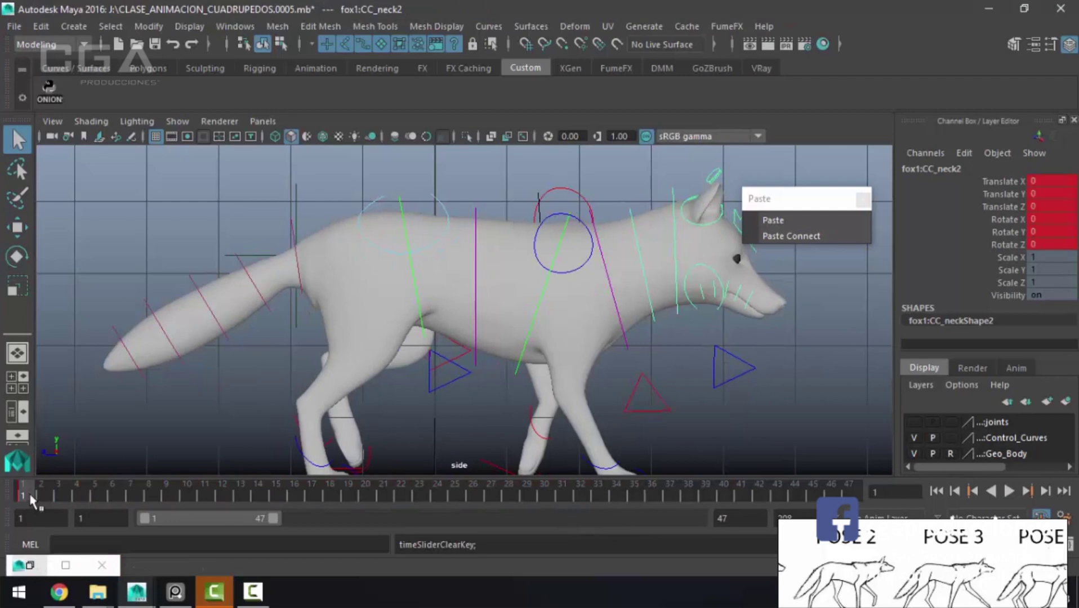
Step: Rotate CC_neck2 at frame 3 to turn the head, then play back
click(59, 491)
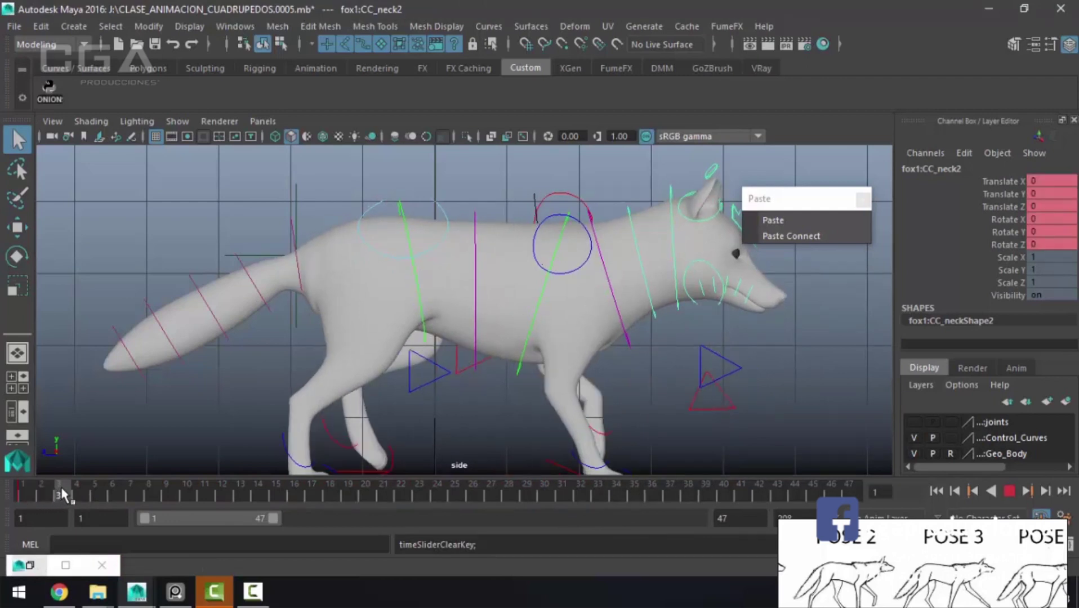
key(e)
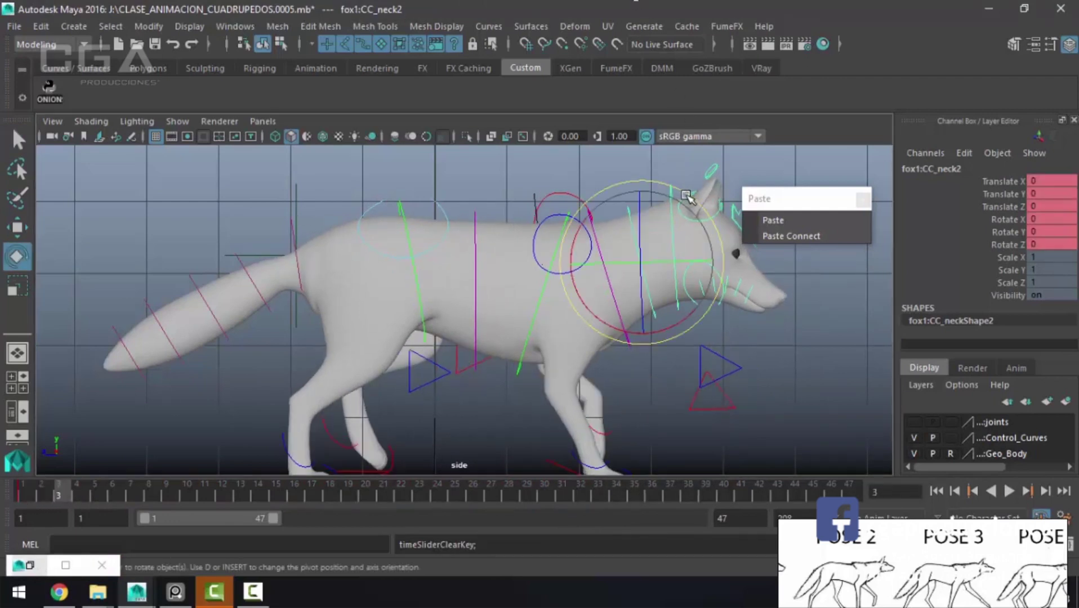
drag(687, 197, 696, 214)
click(54, 495)
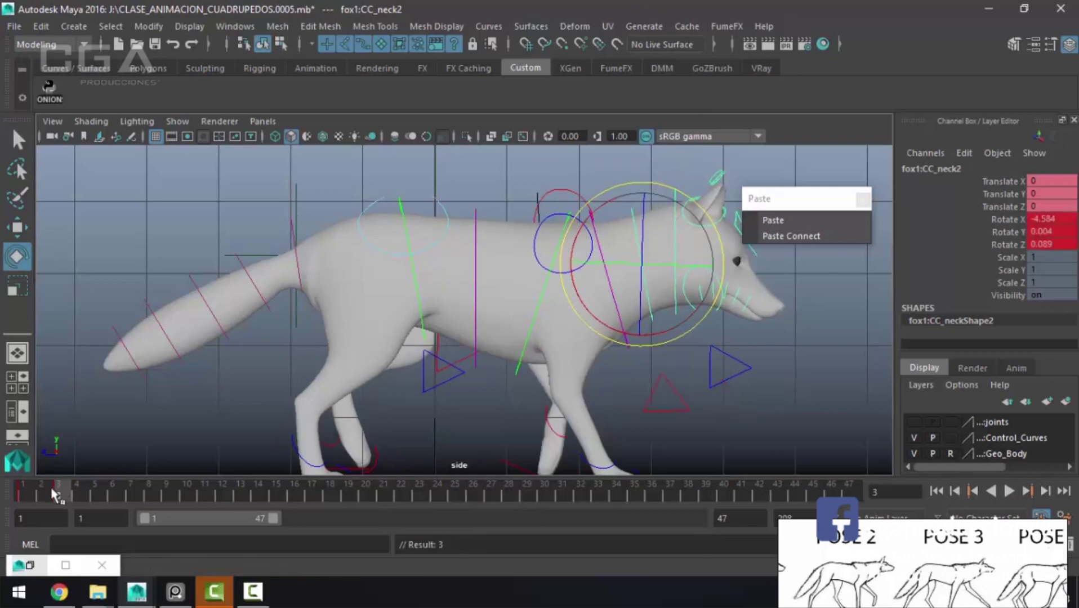
key(alt+v)
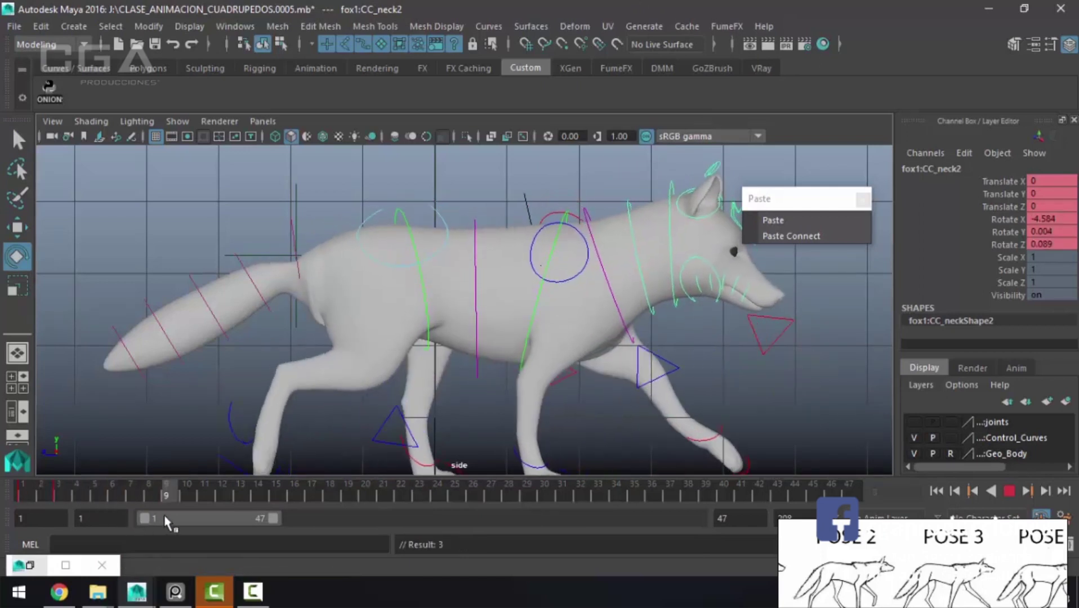
key(alt+v)
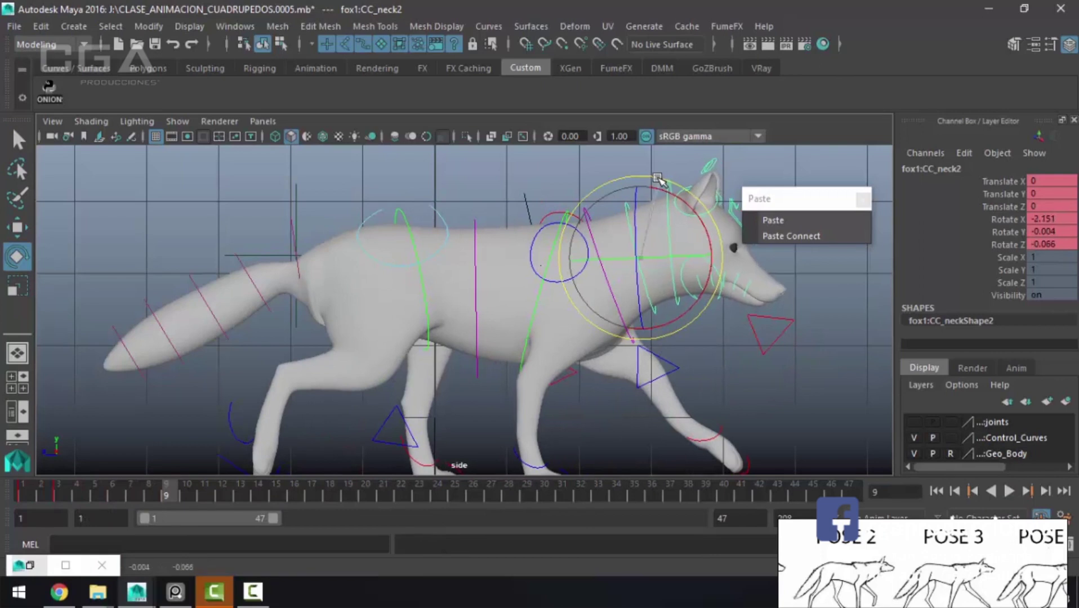
Step: Copy the neutral neck key from frame 1 and paste it at frame 13
click(186, 495)
mouse_move(208, 497)
mouse_down()
mouse_move(262, 493)
mouse_move(20, 499)
mouse_up()
key(alt+v)
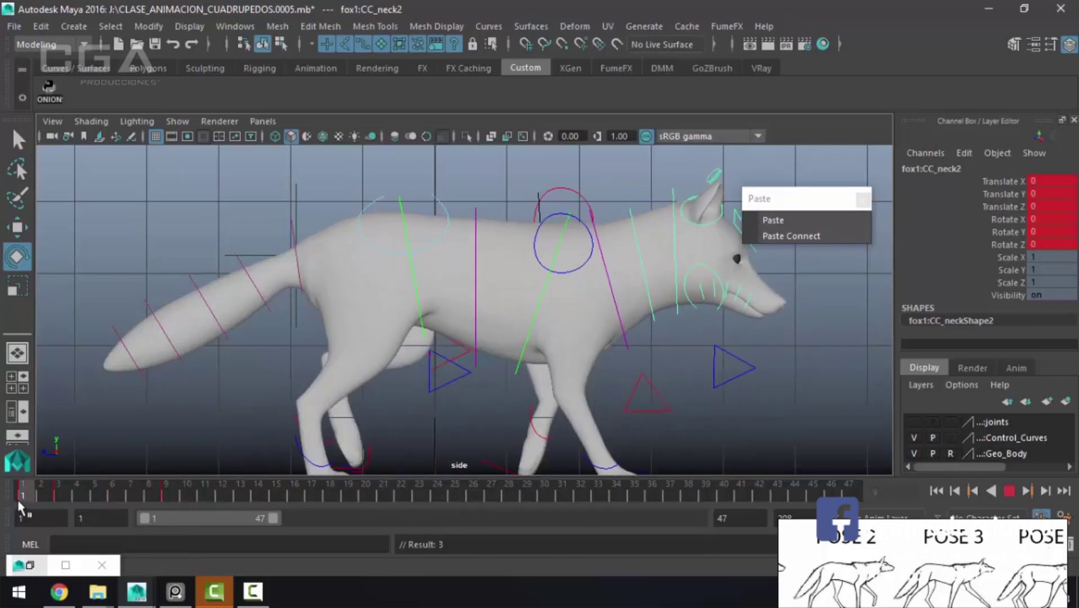
right_click(15, 497)
click(80, 277)
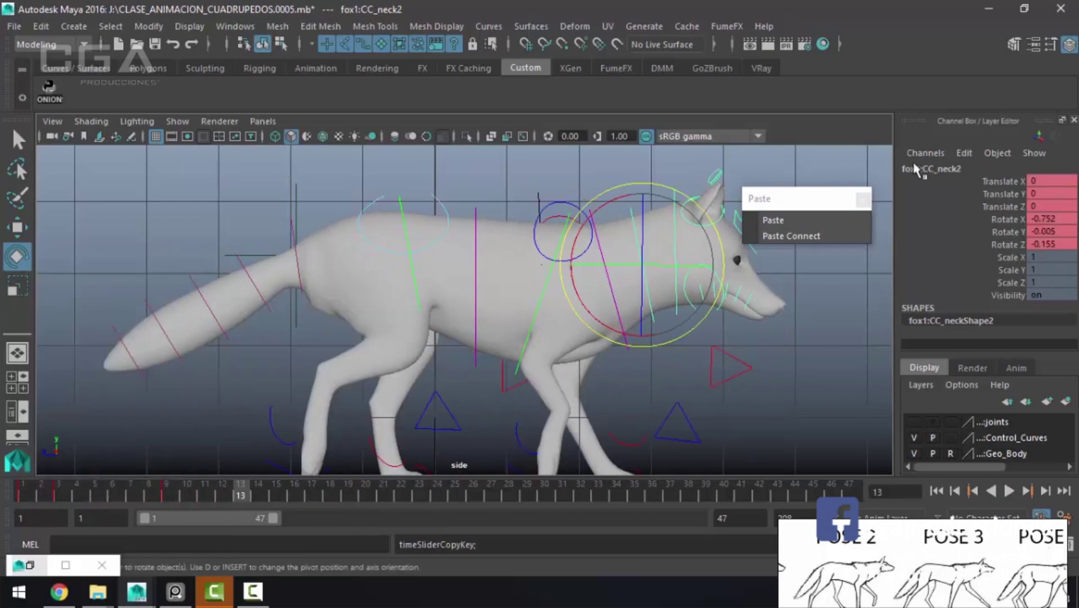
click(794, 222)
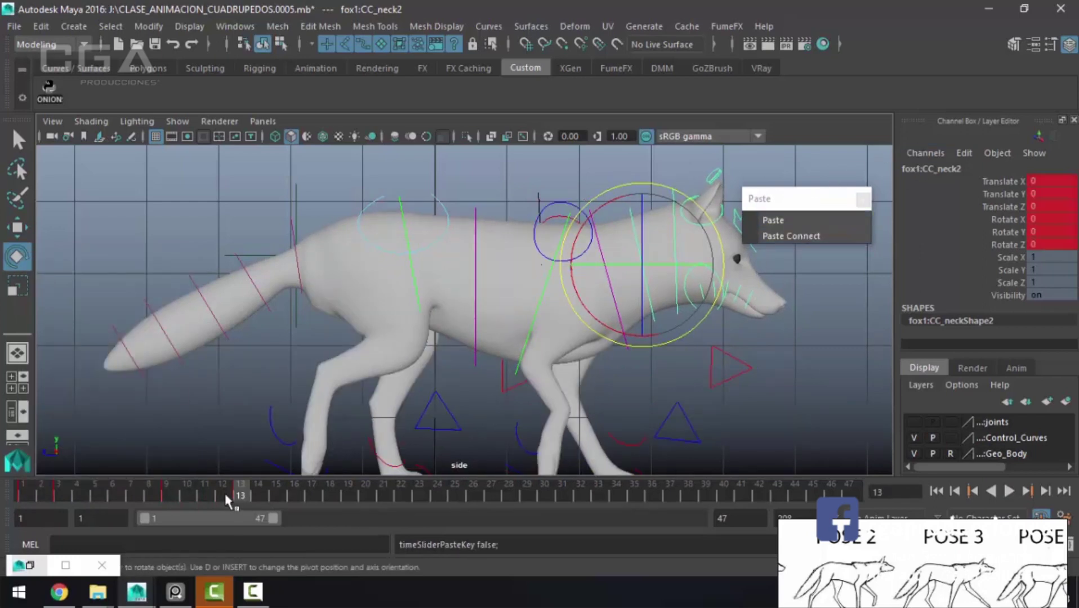
key(alt+v)
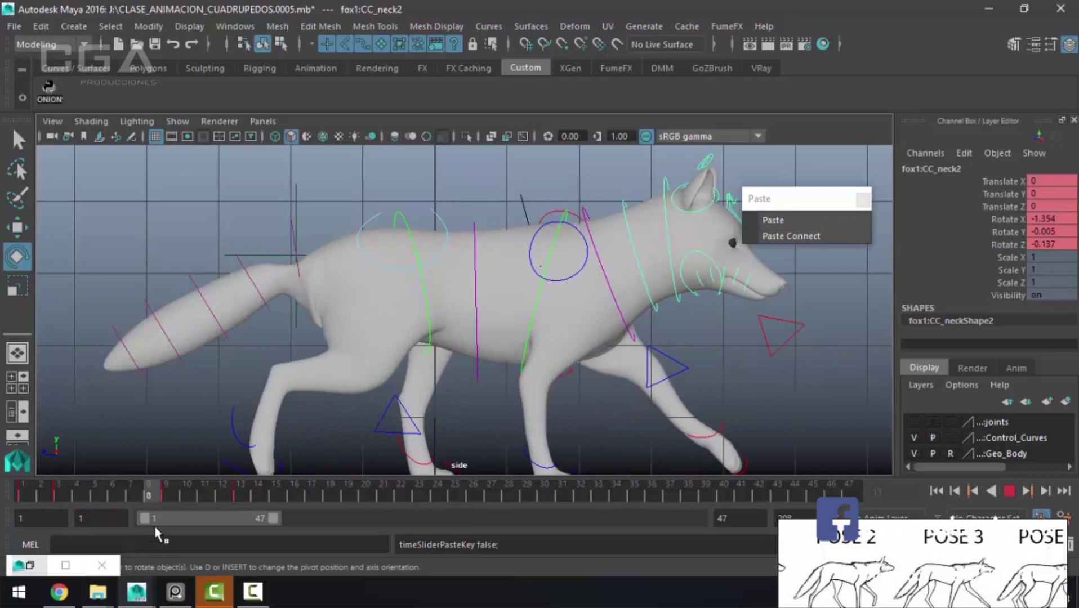
key(alt+v)
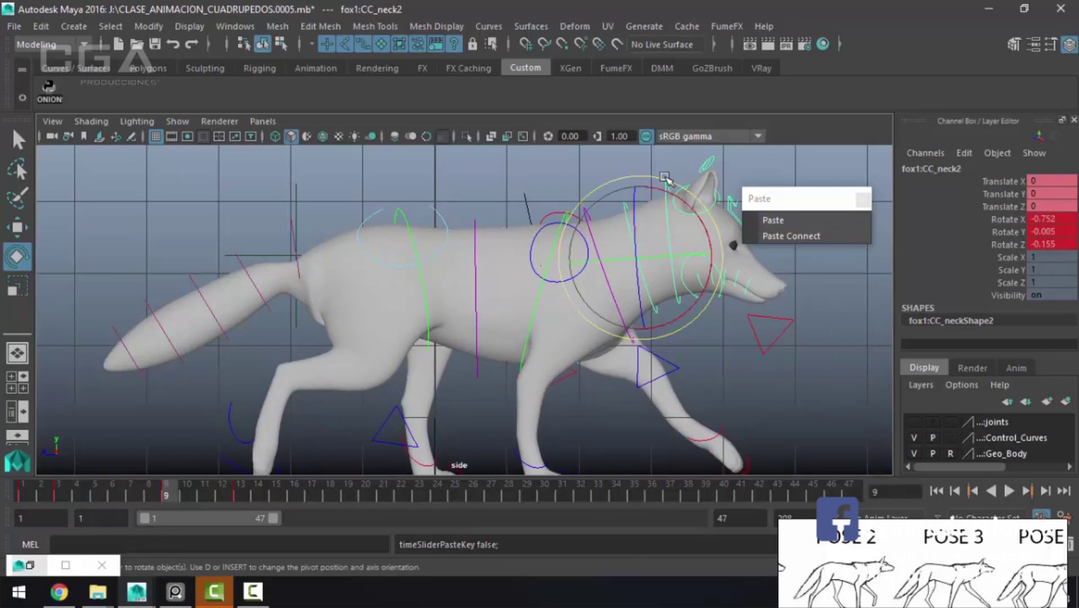
Step: Copy the neck keys from frames 1–13 and paste them later, so frame 3 repeats at 15
mouse_move(174, 494)
mouse_down()
mouse_move(244, 510)
mouse_move(23, 494)
mouse_move(251, 505)
mouse_up()
right_click(251, 504)
click(311, 280)
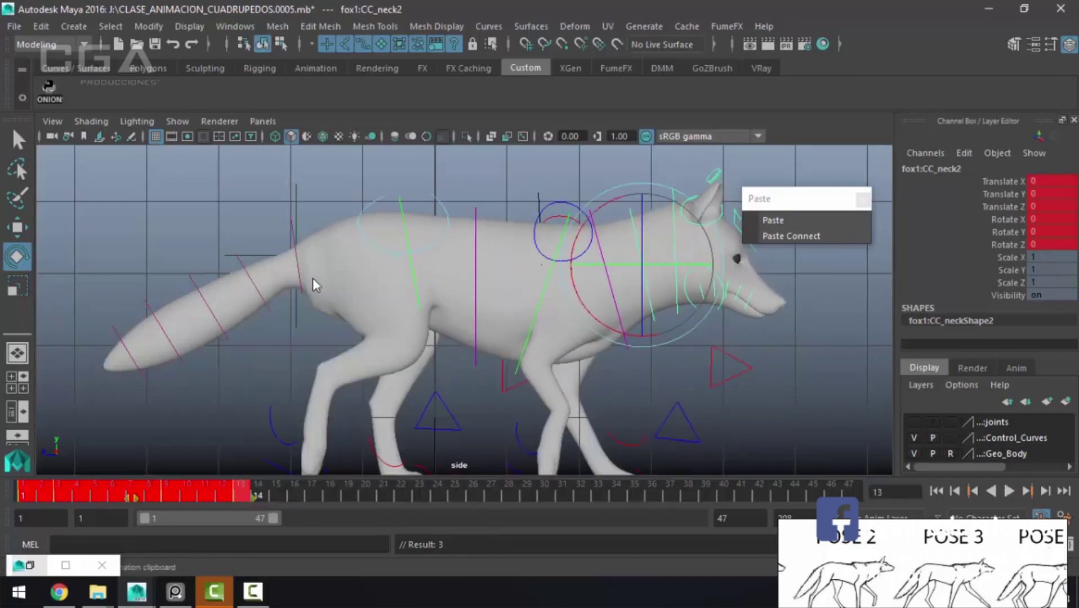
click(837, 224)
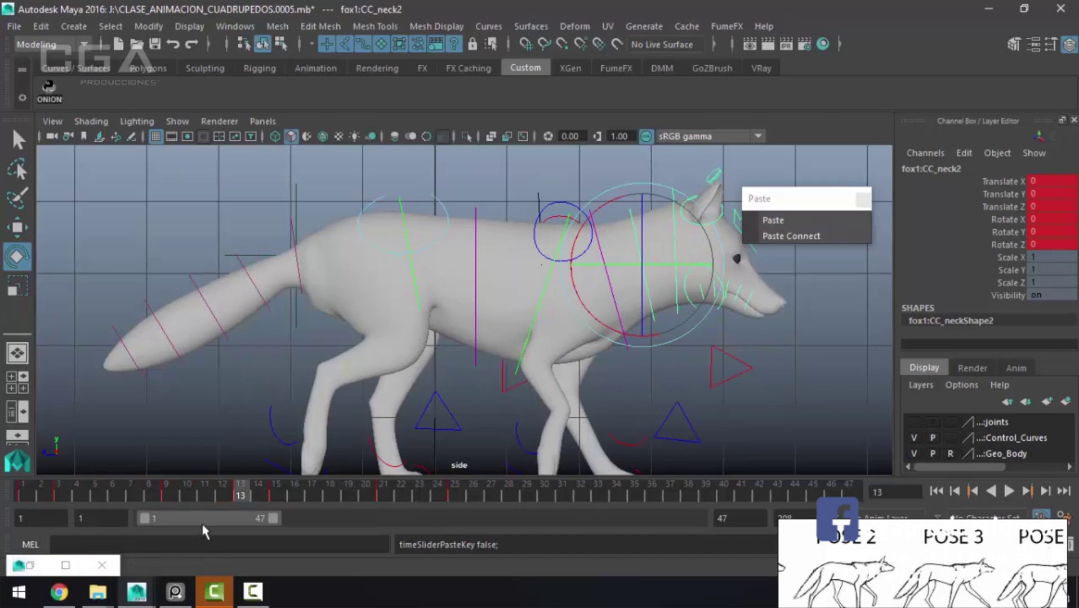
key(alt+v)
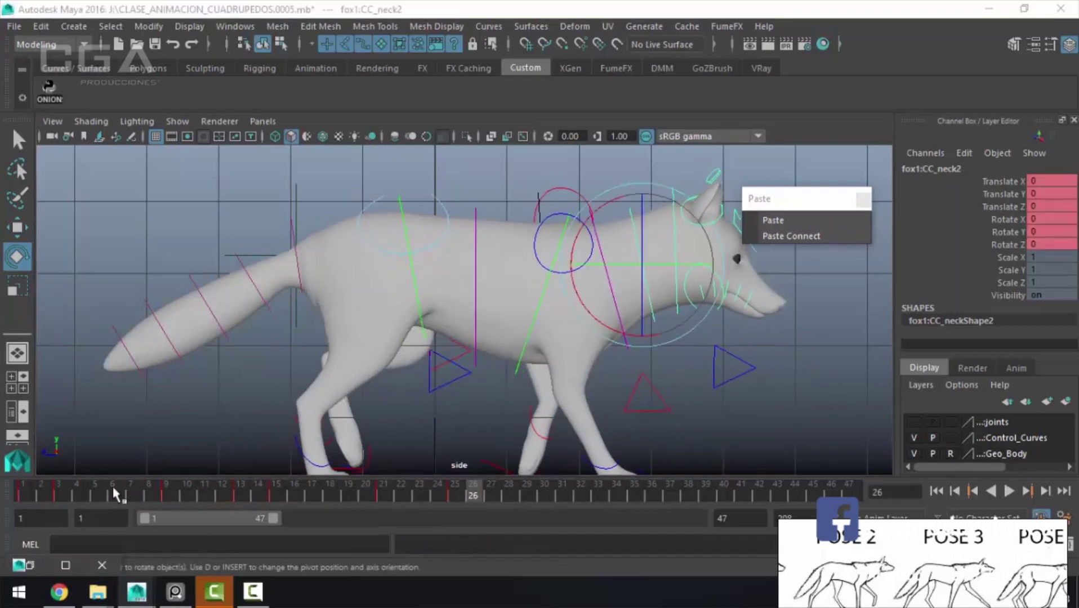
click(59, 497)
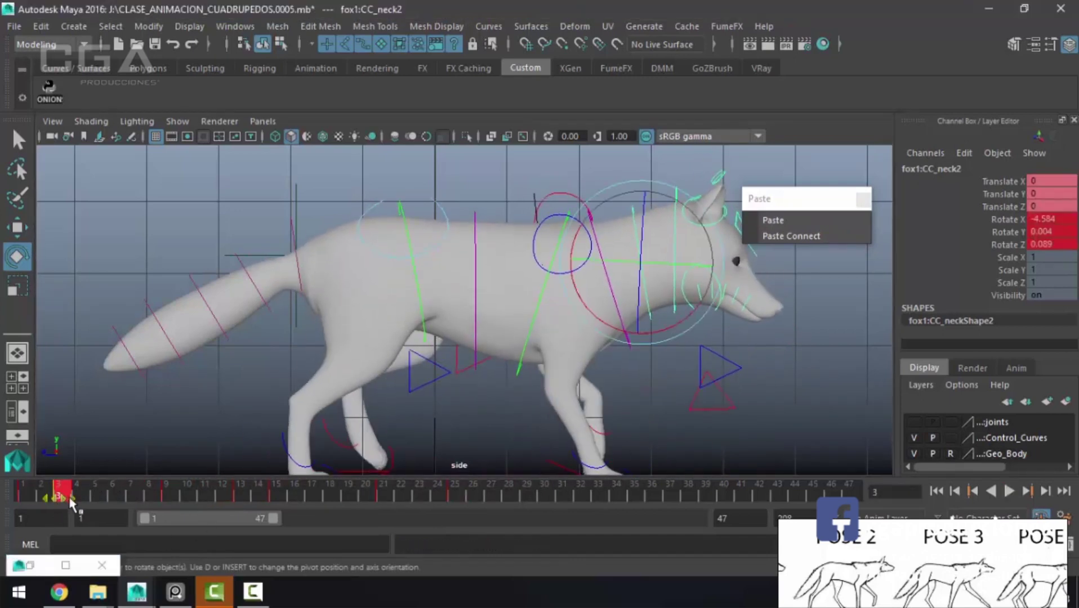
click(71, 499)
drag(287, 492, 278, 495)
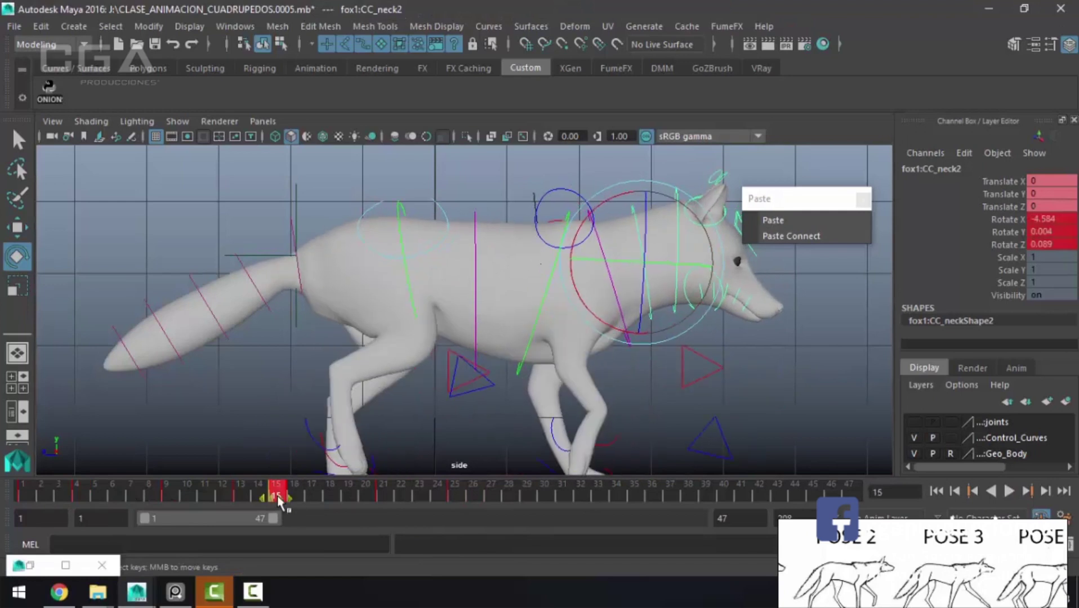
key(alt+v)
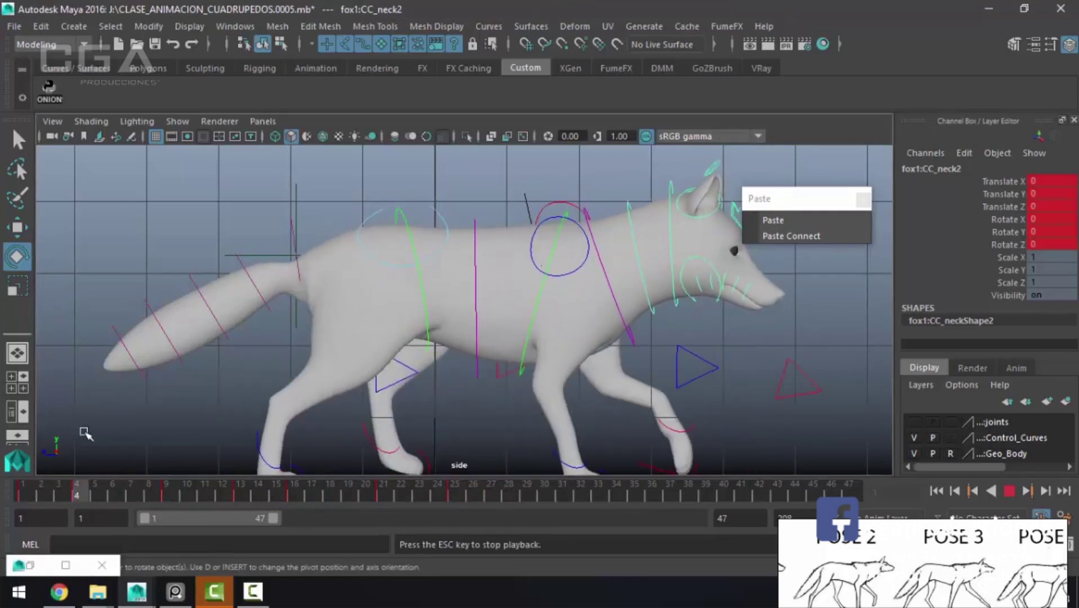
key(Escape)
Step: Review the walk in the perspective view, then select the fox's head control
key(a)
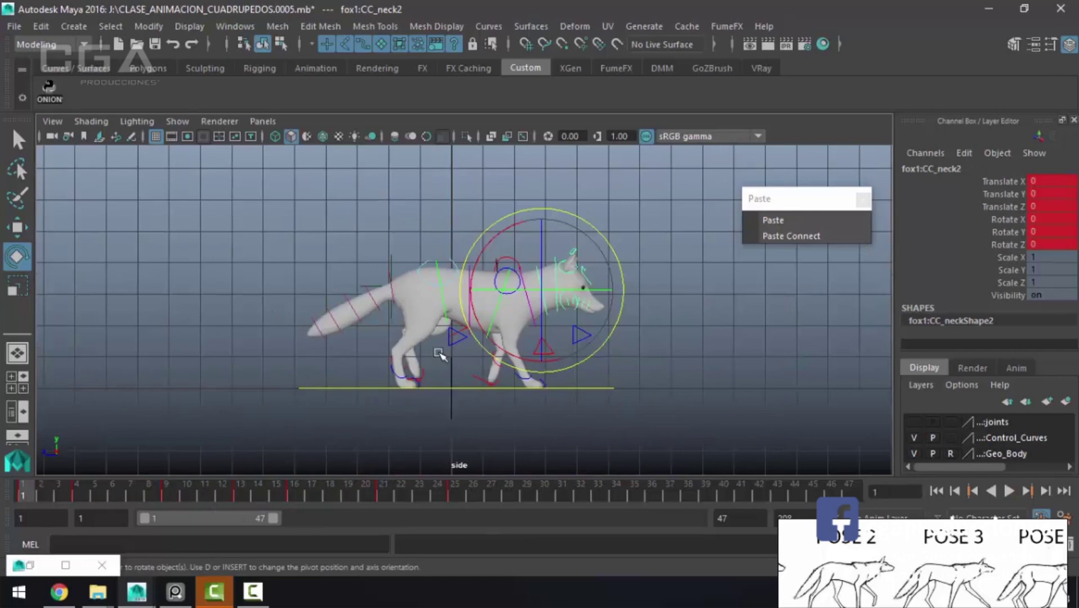
key(space)
key(space)
key(alt+v)
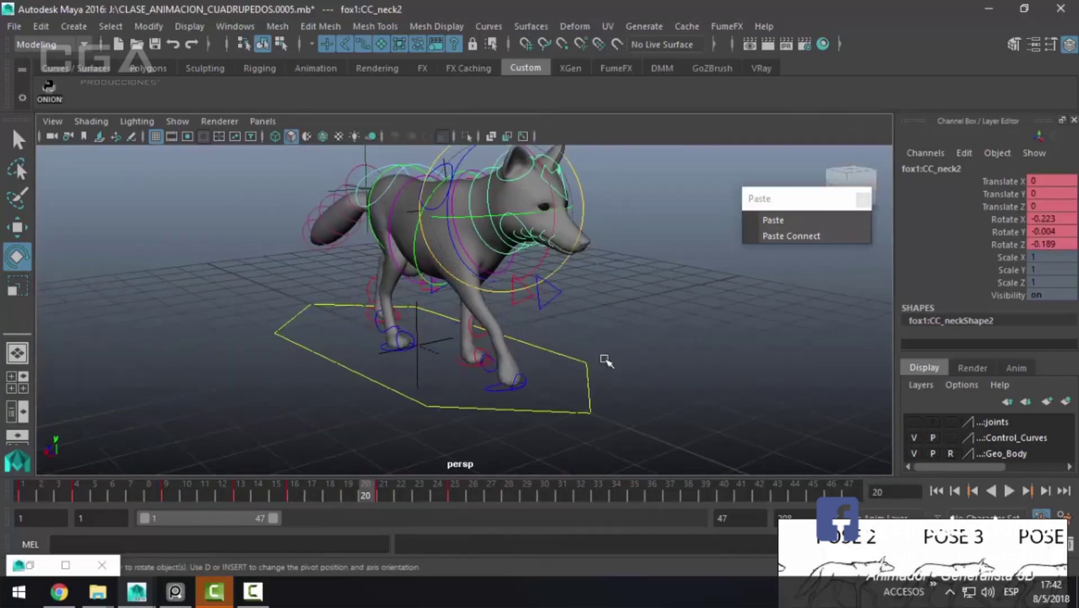
key(Escape)
key(space)
key(space)
scroll(507, 282, up, 2)
scroll(507, 282, up, 2)
scroll(507, 283, up, 2)
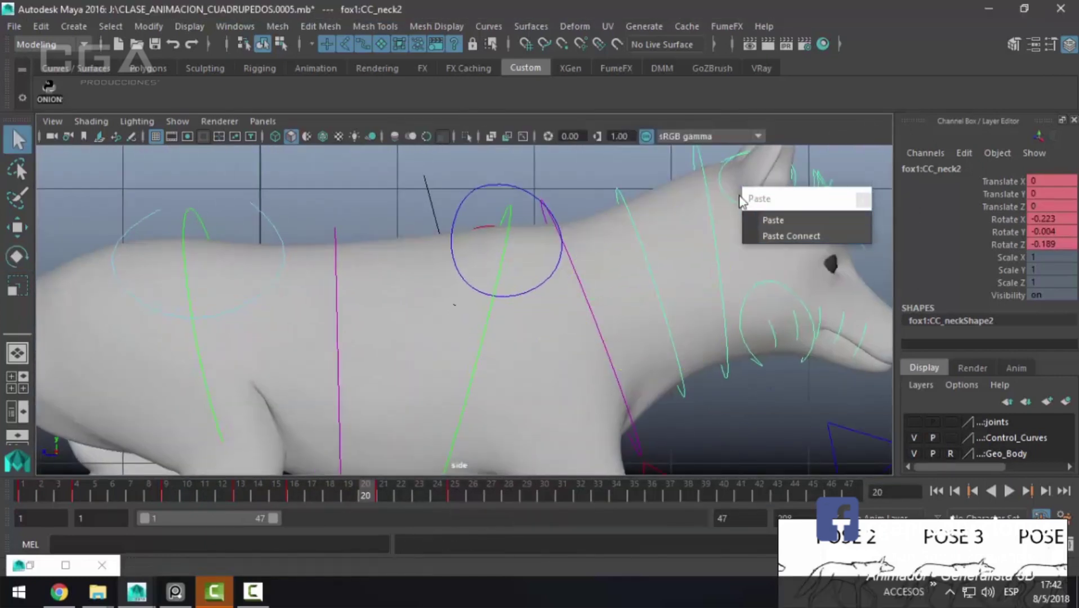
click(712, 209)
scroll(403, 302, down, 5)
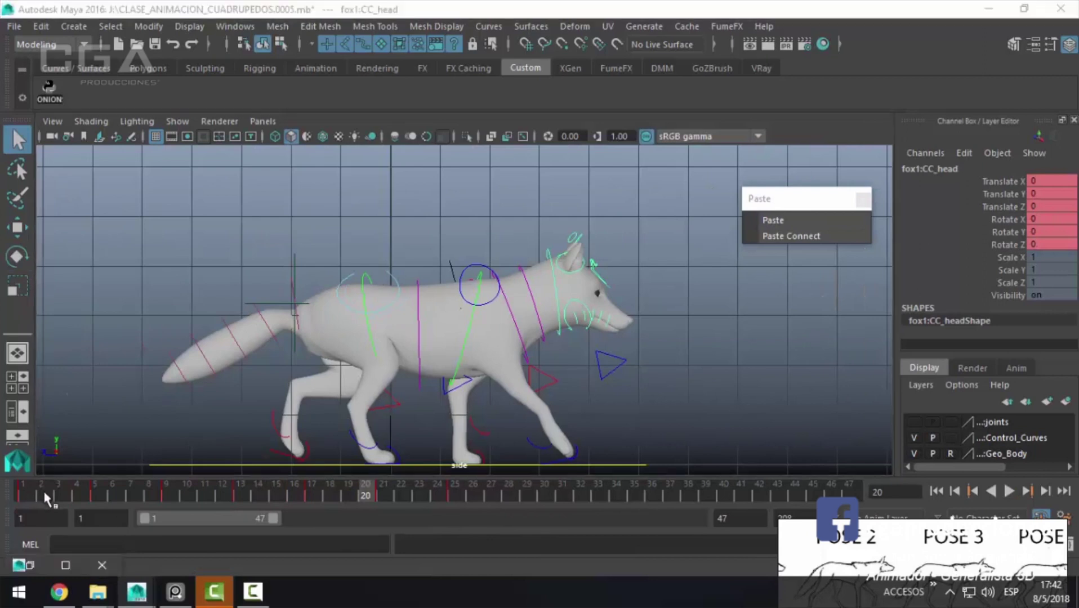
Step: Delete the head control's keys from frame 2 to 42 and key its pose at frame 1
shift+drag(43, 493, 755, 495)
right_click(643, 493)
click(716, 313)
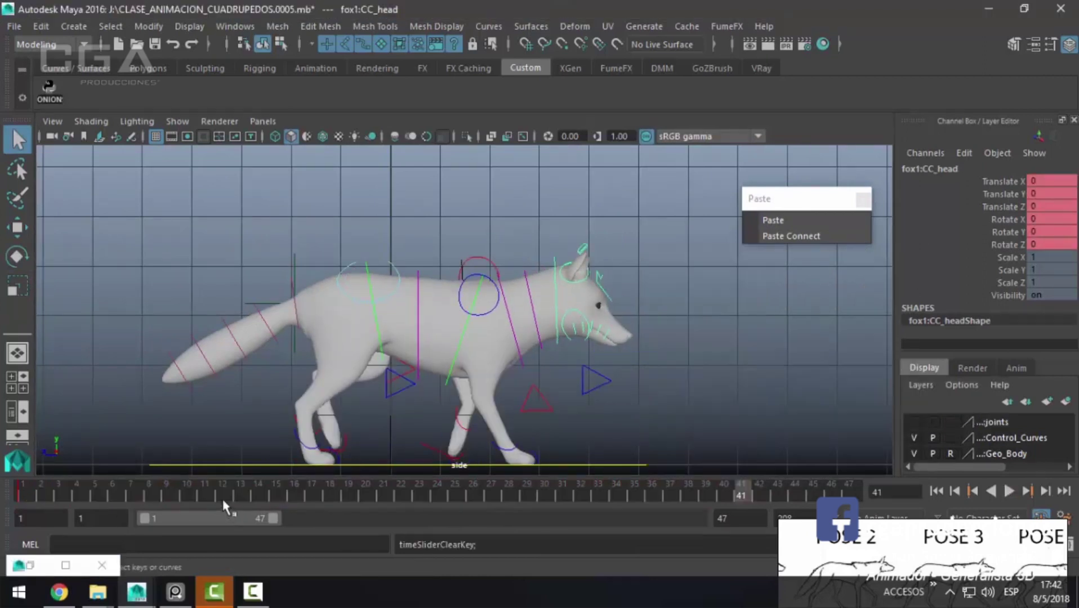
drag(222, 495, 241, 495)
click(449, 489)
key(s)
key(alt+shift+v)
scroll(509, 305, up, 3)
Step: Tilt the fox's head down slightly and key the rotation at frame 6
drag(32, 494, 95, 498)
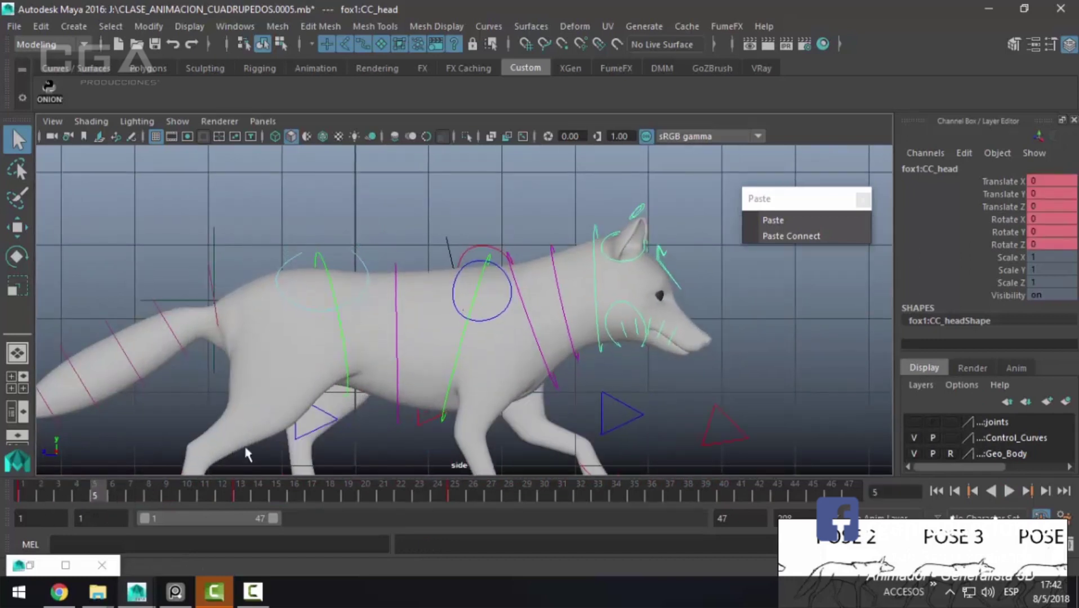
click(113, 494)
key(e)
drag(650, 337, 649, 336)
key(shift+e)
key(alt+v)
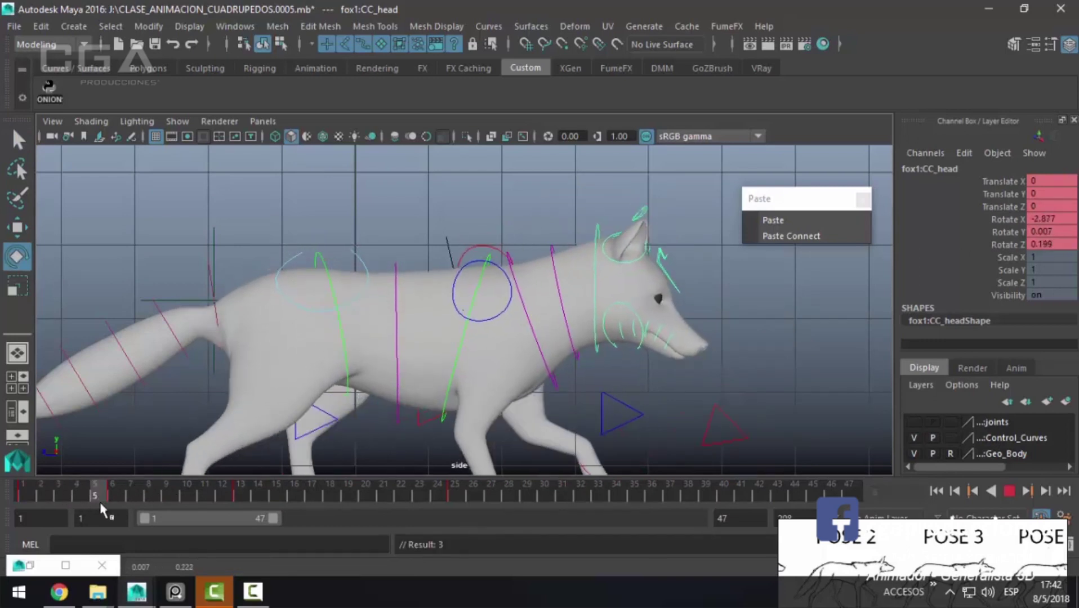
key(alt+v)
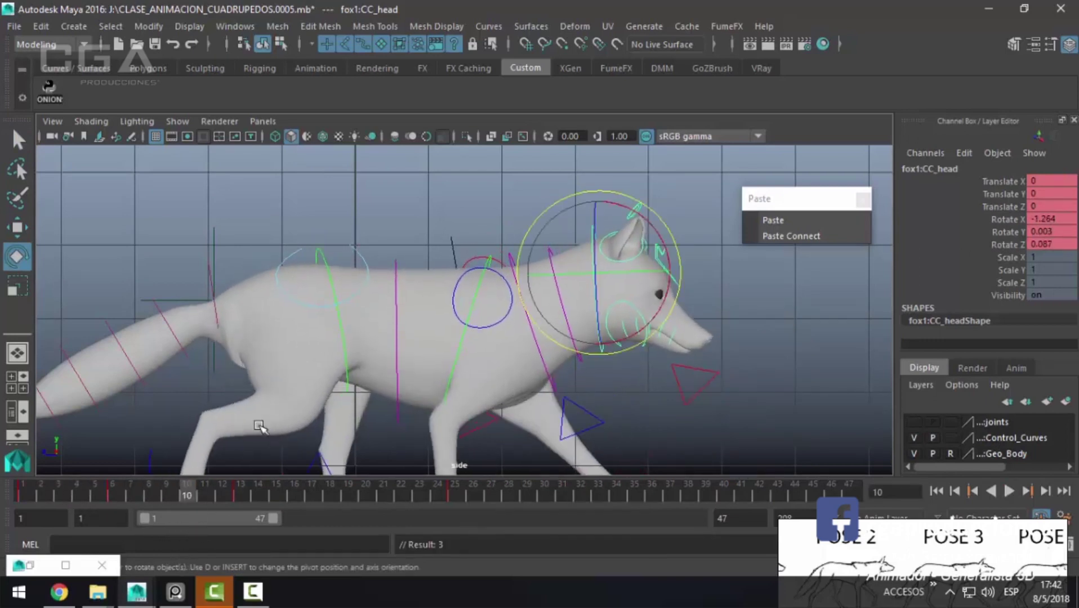
Step: Review the head motion around frames 3–10 and reselect the head control
key(q)
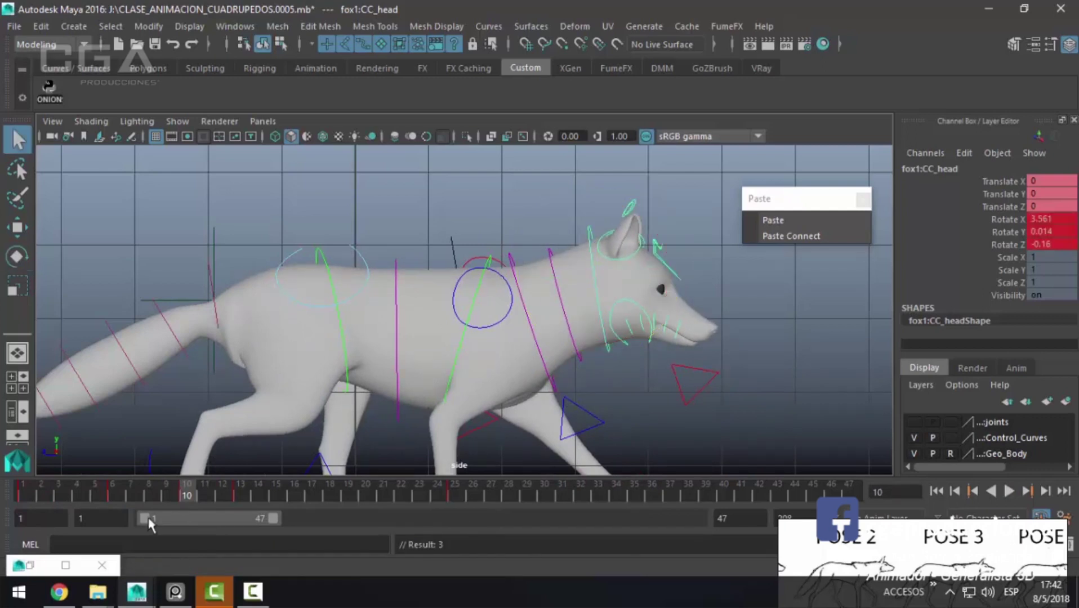
key(alt+v)
shift+drag(188, 494, 49, 488)
key(alt+v)
key(alt+v)
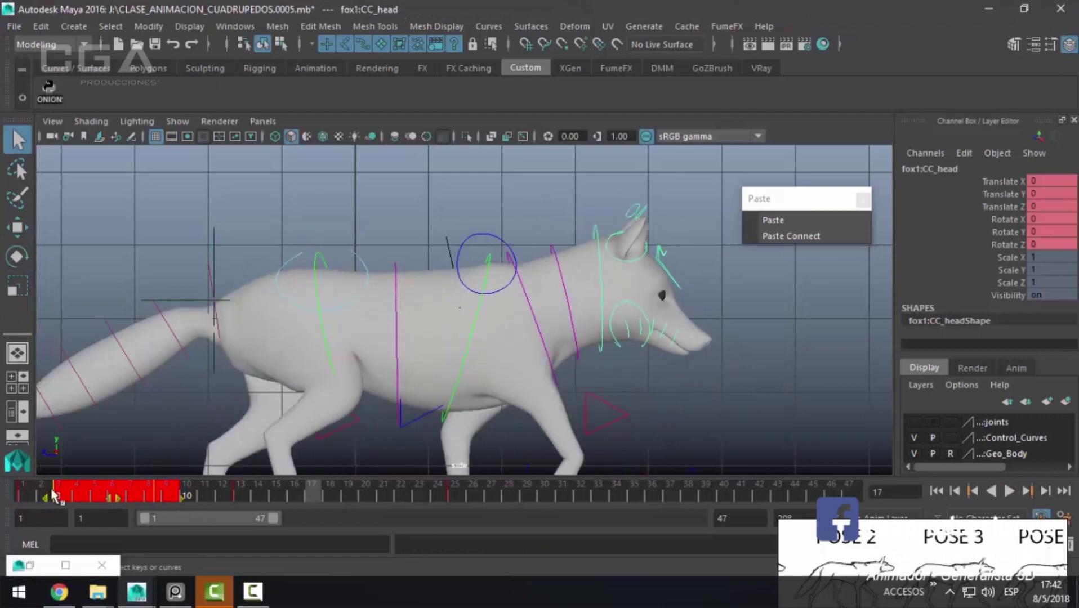
click(59, 495)
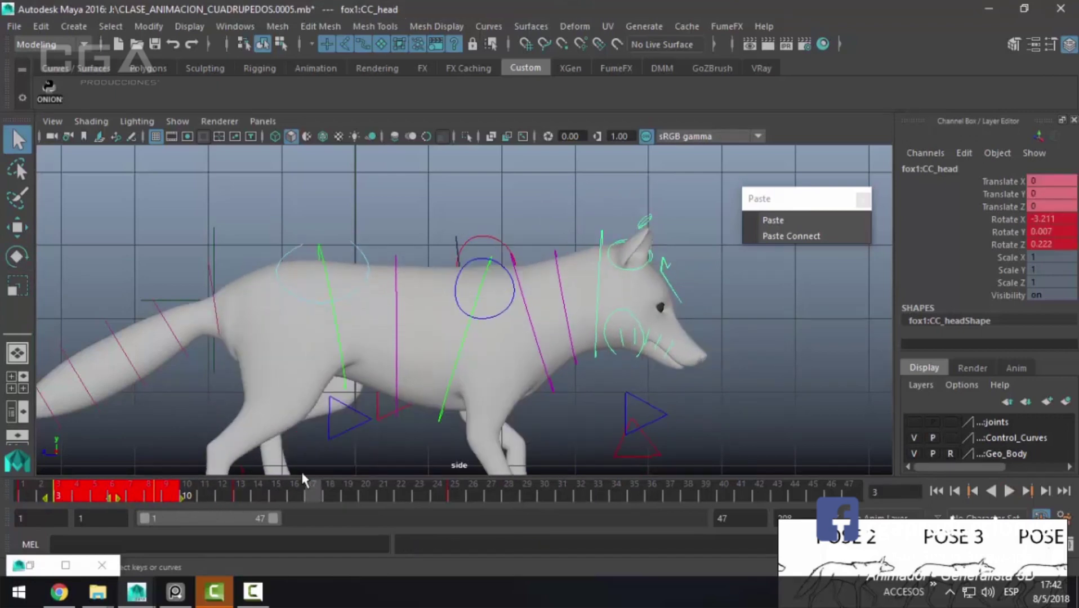
key(alt+shift+v)
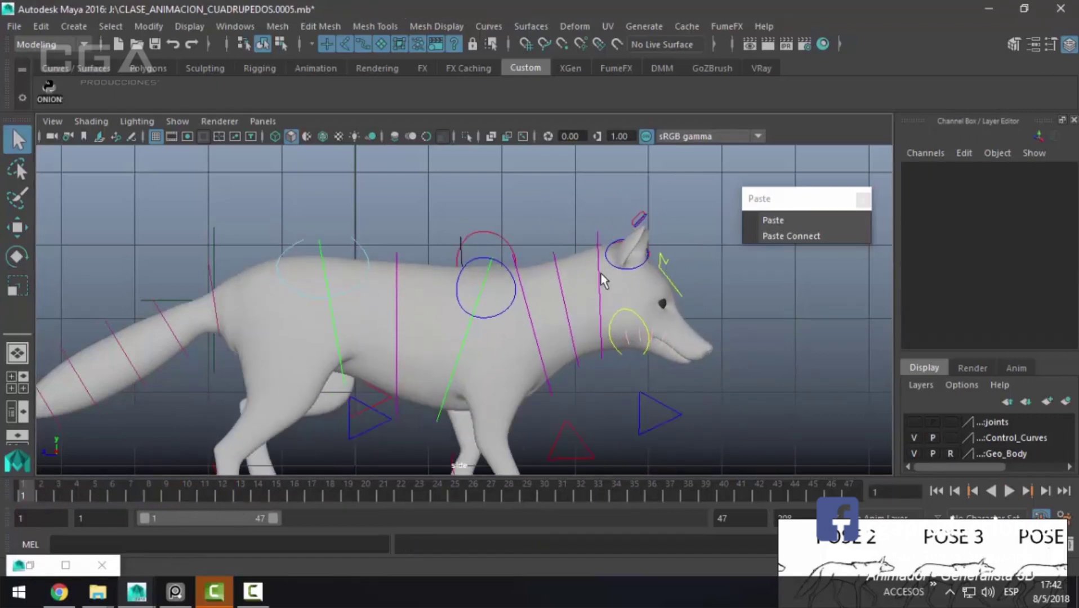
click(601, 274)
Step: Snap the selected head keys at frames 2–3 to whole frames
mouse_move(44, 492)
shift+mouse_down()
mouse_move(74, 497)
mouse_move(69, 519)
shift+mouse_up()
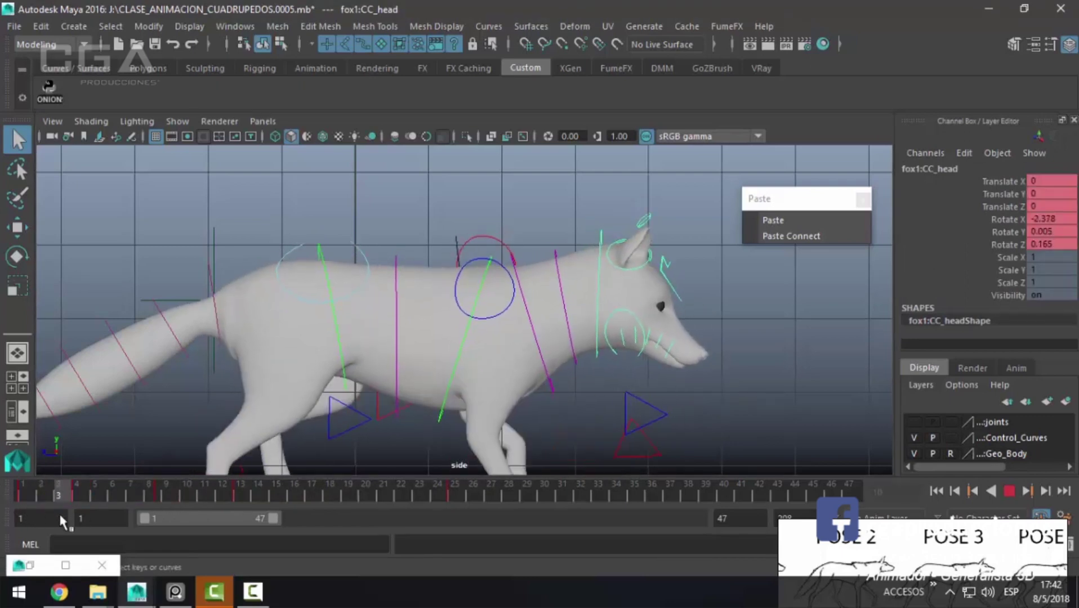
key(alt+v)
key(Escape)
key(alt+v)
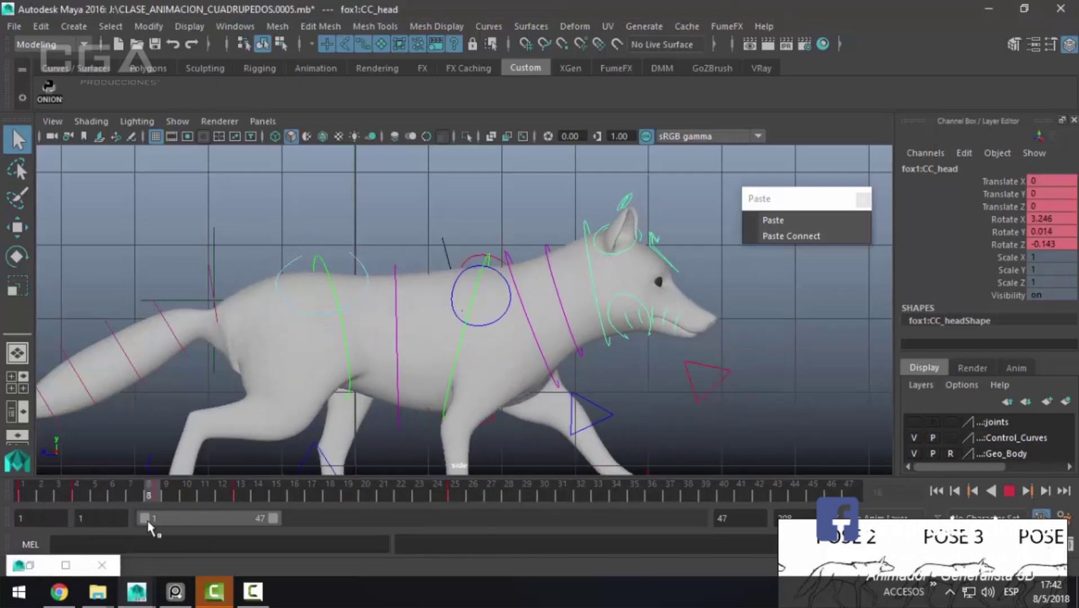
right_click(159, 485)
click(207, 317)
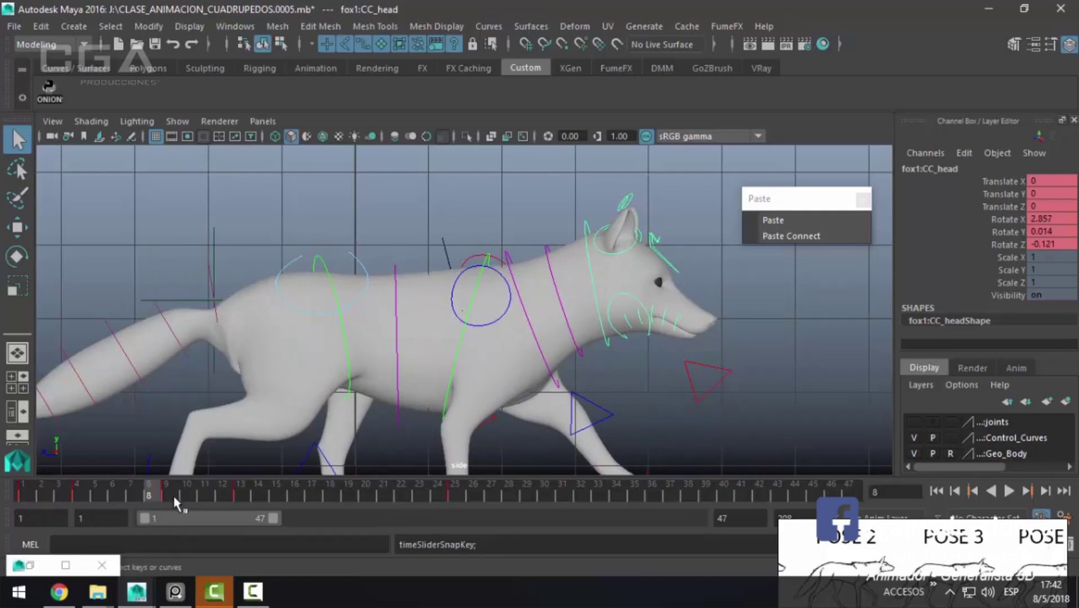
Step: Tilt the head up slightly, key it at frame 9, and select the frame 1–13 range
click(175, 497)
key(e)
drag(614, 192, 603, 193)
key(shift+e)
mouse_move(153, 497)
mouse_down()
mouse_move(41, 497)
mouse_move(228, 500)
mouse_up()
right_click(228, 500)
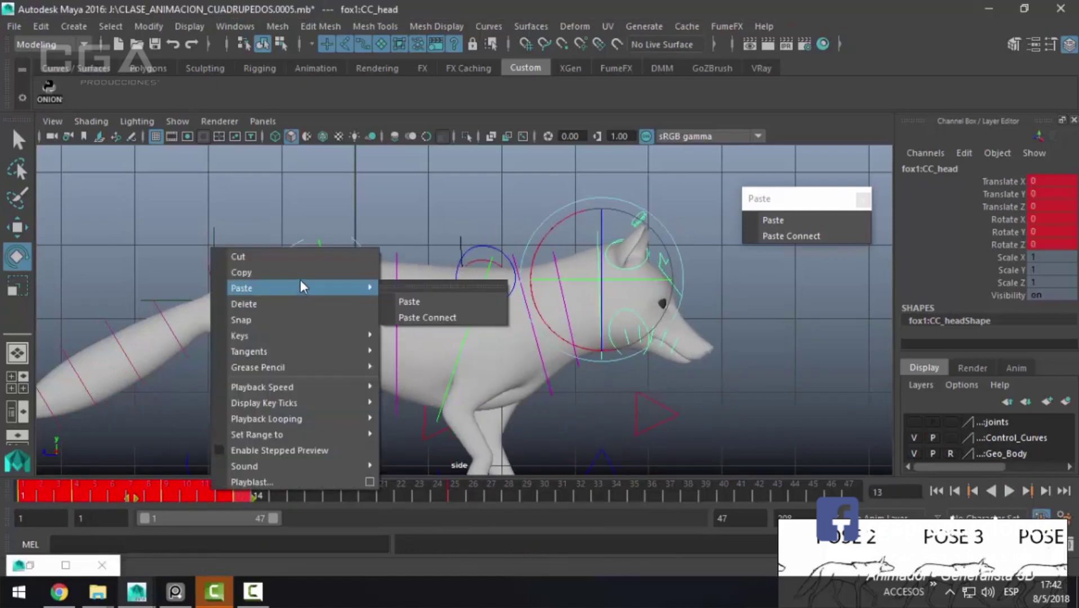
Step: Copy the head keys from frames 1–13 and paste them at frame 13
click(300, 273)
click(785, 220)
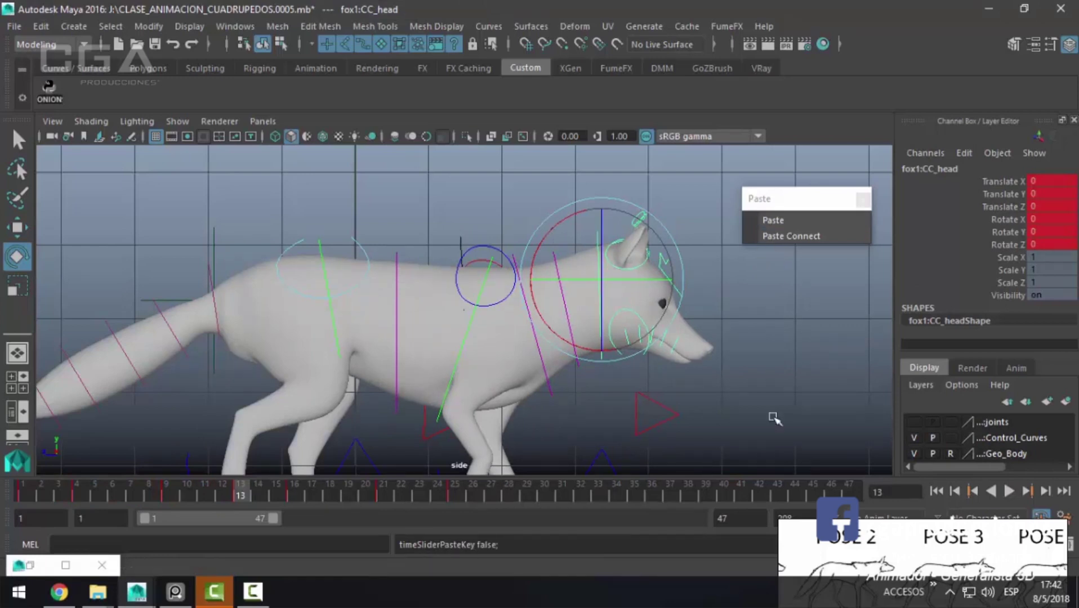
click(37, 571)
key(f)
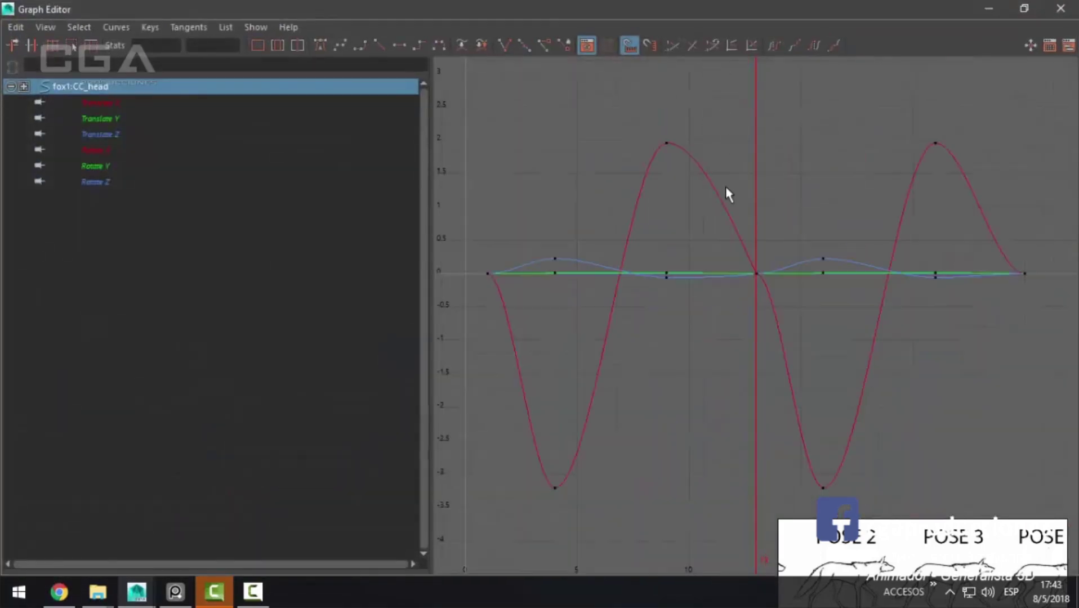
Step: Delete the extra Rotate X key at frame 13 in the Graph Editor, then play the walk
double_click(580, 10)
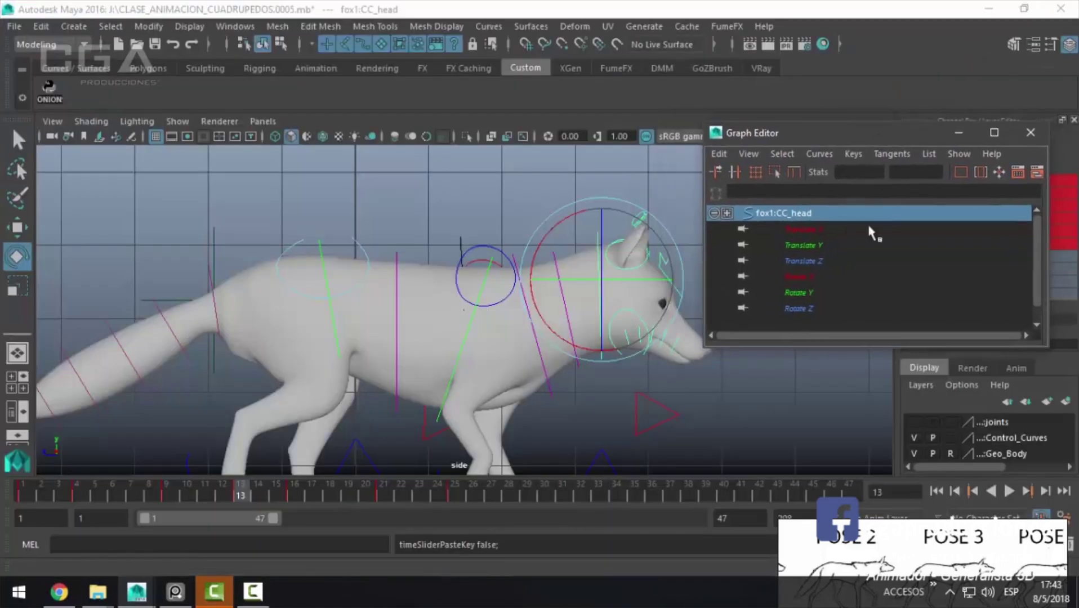
click(814, 277)
double_click(835, 133)
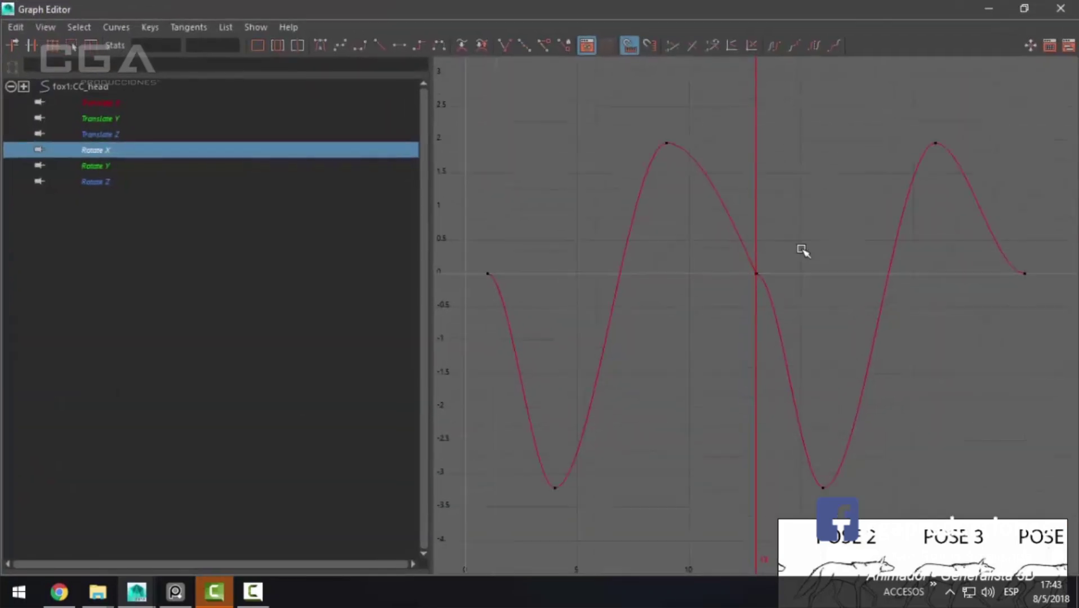
scroll(776, 314, up, 1)
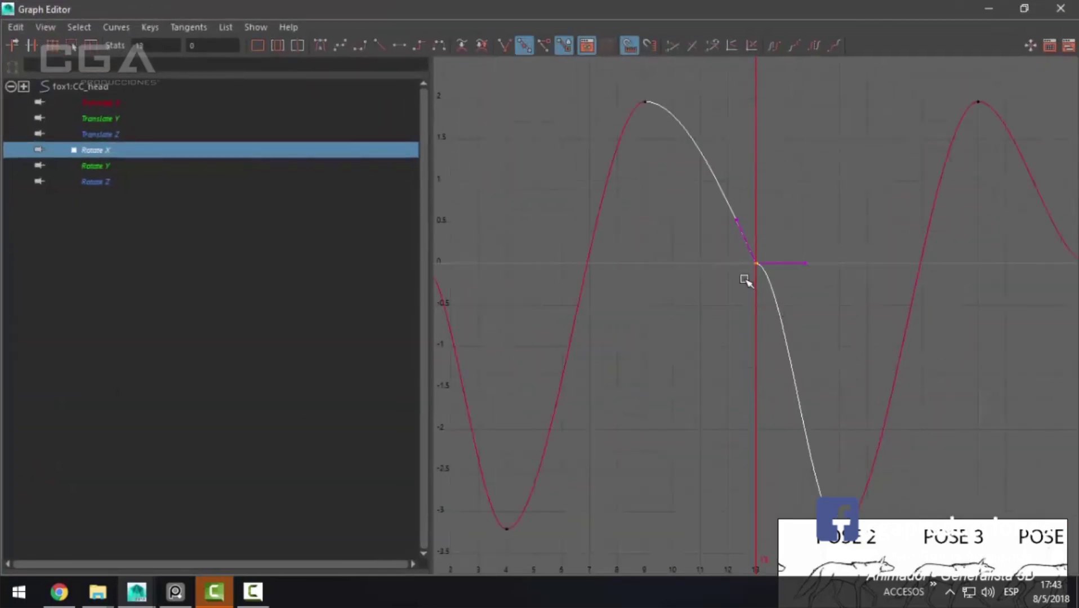
key(Delete)
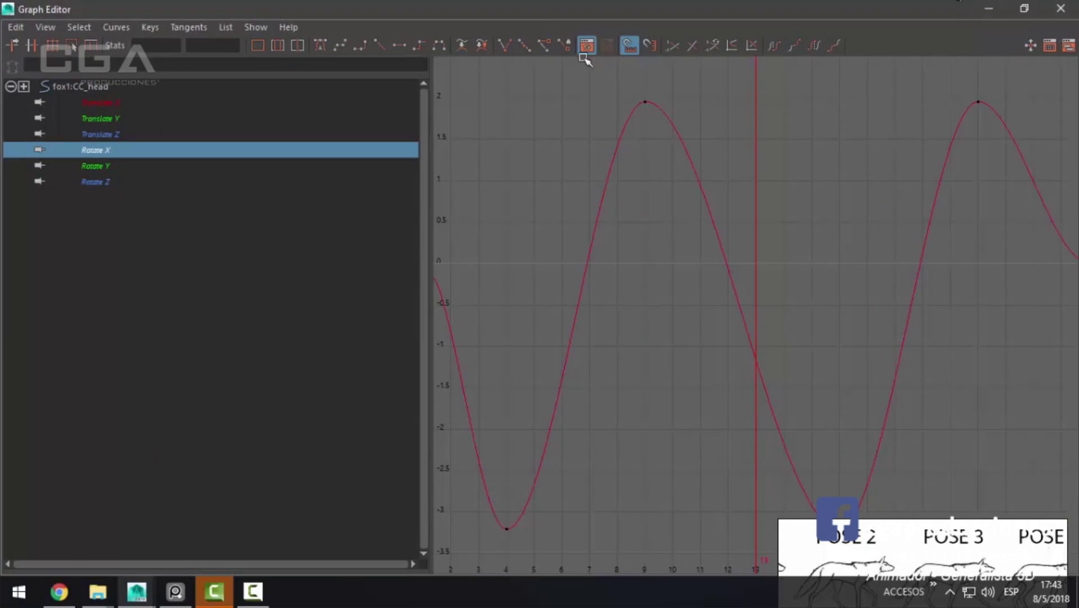
click(996, 6)
key(alt+v)
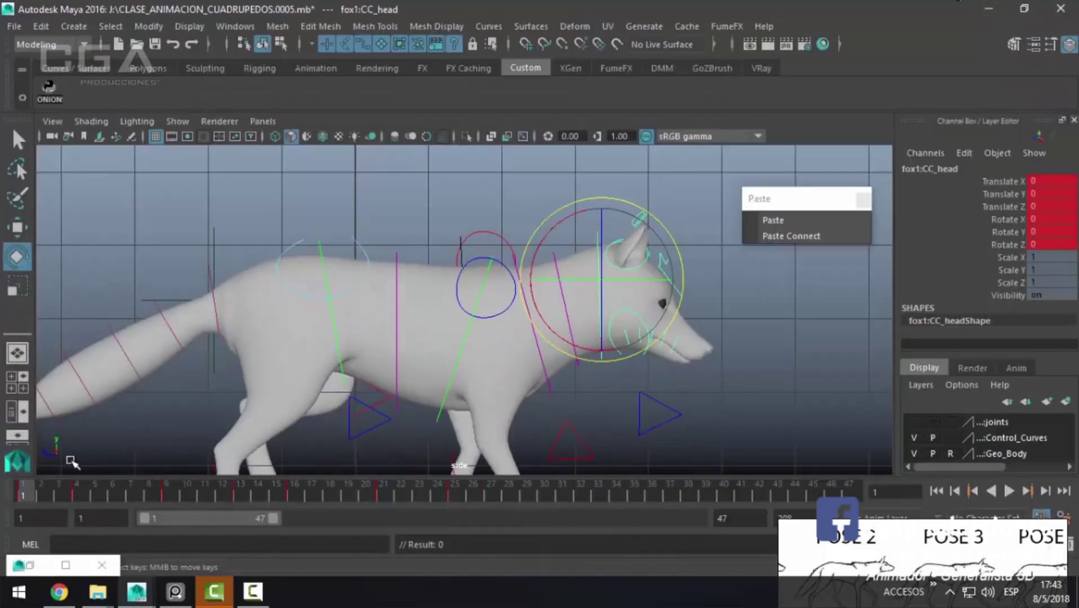
key(space)
Step: Shorten the playback range to end around frame 22 and replay the walk from frame 1
key(Escape)
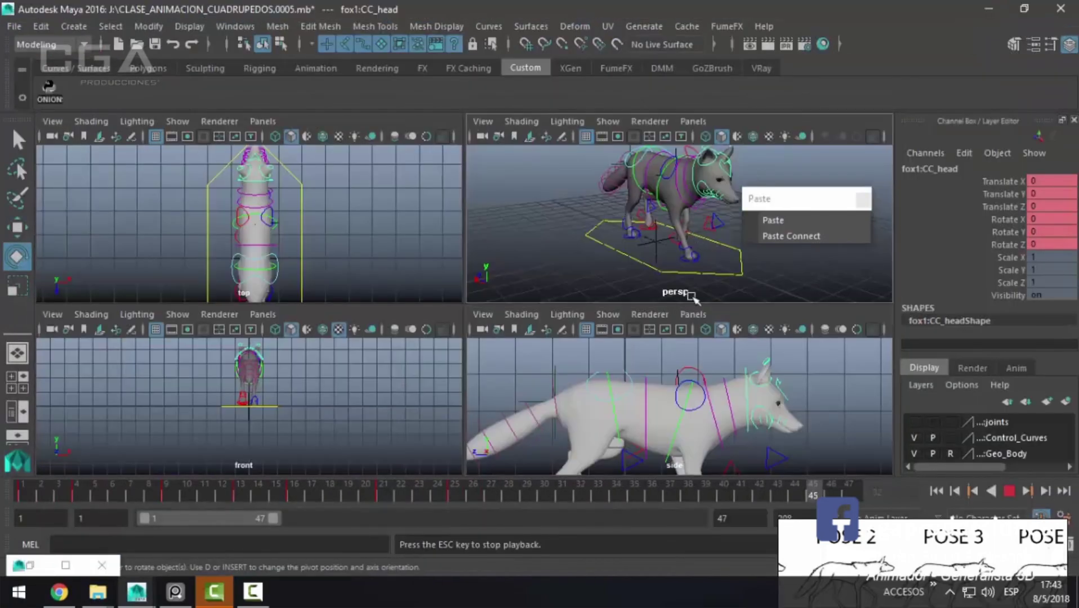
mouse_move(275, 523)
mouse_down()
mouse_move(201, 525)
mouse_move(213, 518)
mouse_up()
key(alt+shift+v)
key(alt+v)
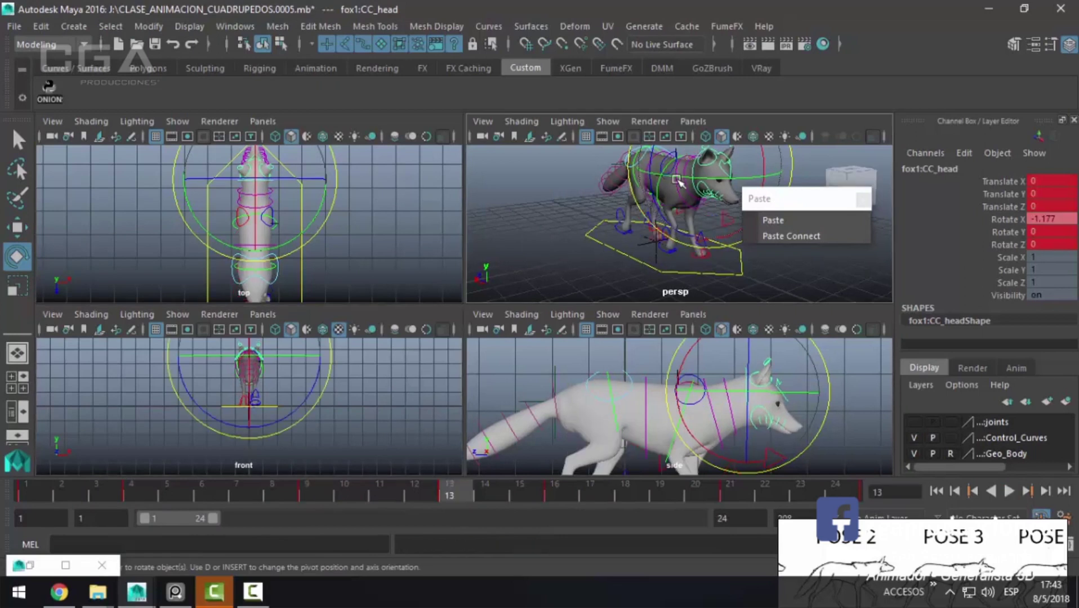
Step: Orbit the maximized perspective view to review the walk from front, side and three-quarter angles
key(space)
alt+drag(676, 190, 489, 266)
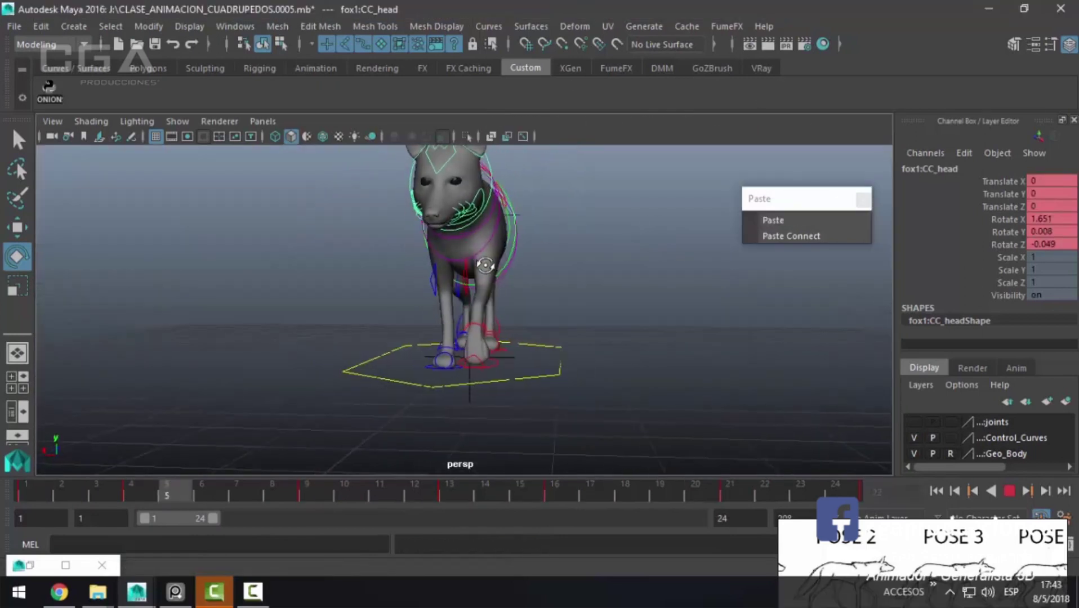
mouse_move(549, 289)
alt+mouse_down()
mouse_move(581, 294)
mouse_move(607, 279)
mouse_move(663, 289)
alt+mouse_up()
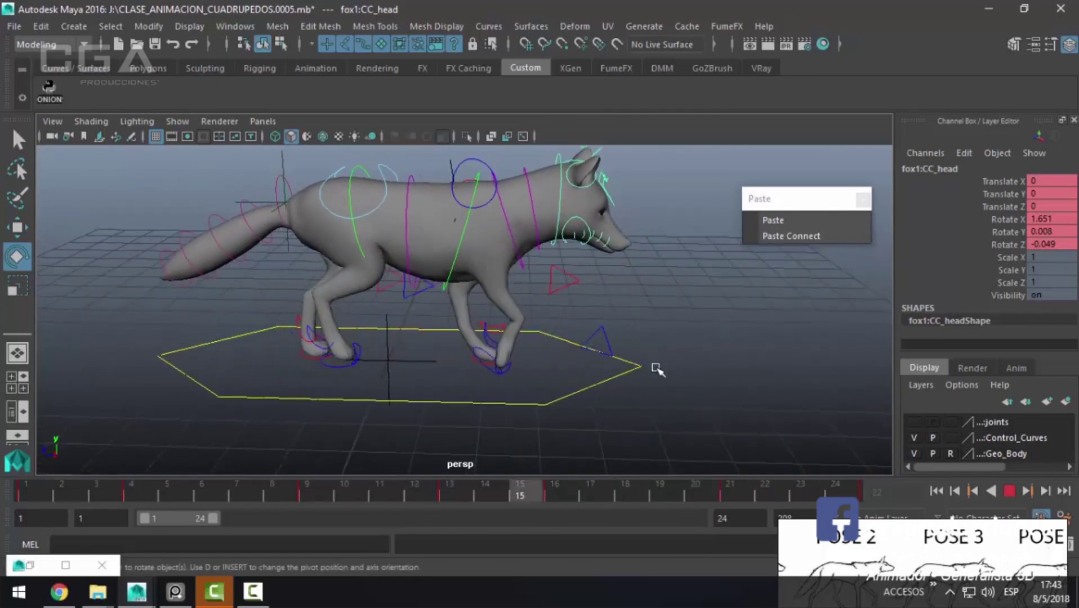
alt+drag(553, 361, 457, 363)
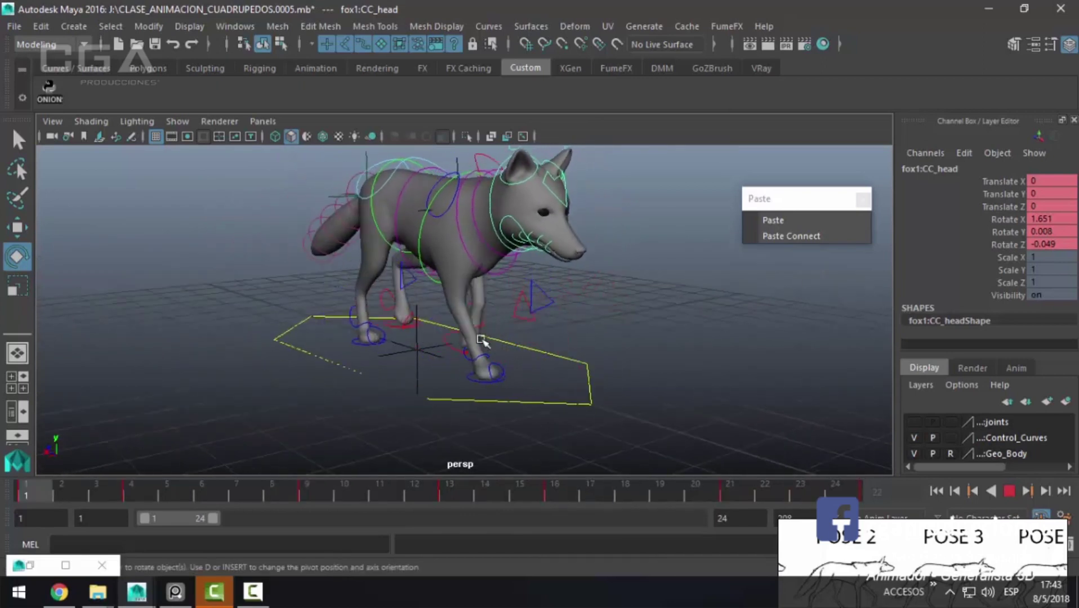
alt+drag(482, 344, 489, 326)
Step: Return to the side view and select the first tail control, CC_tail_1
key(q)
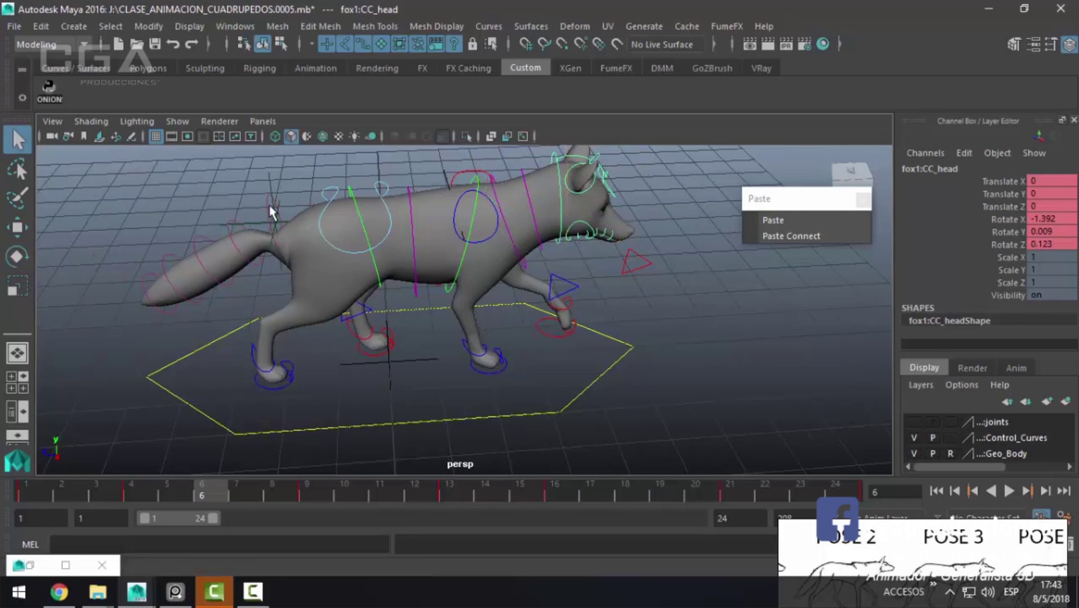
key(space)
key(space)
click(314, 282)
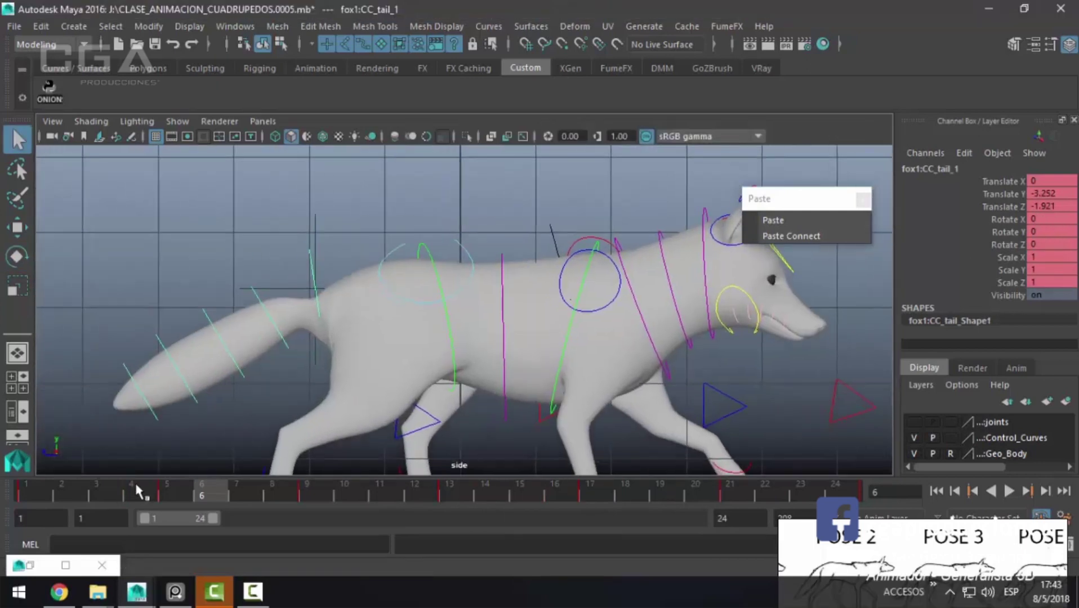
Step: Extend the playback range to frame 39 and delete the keys in the selected frame range
key(alt+v)
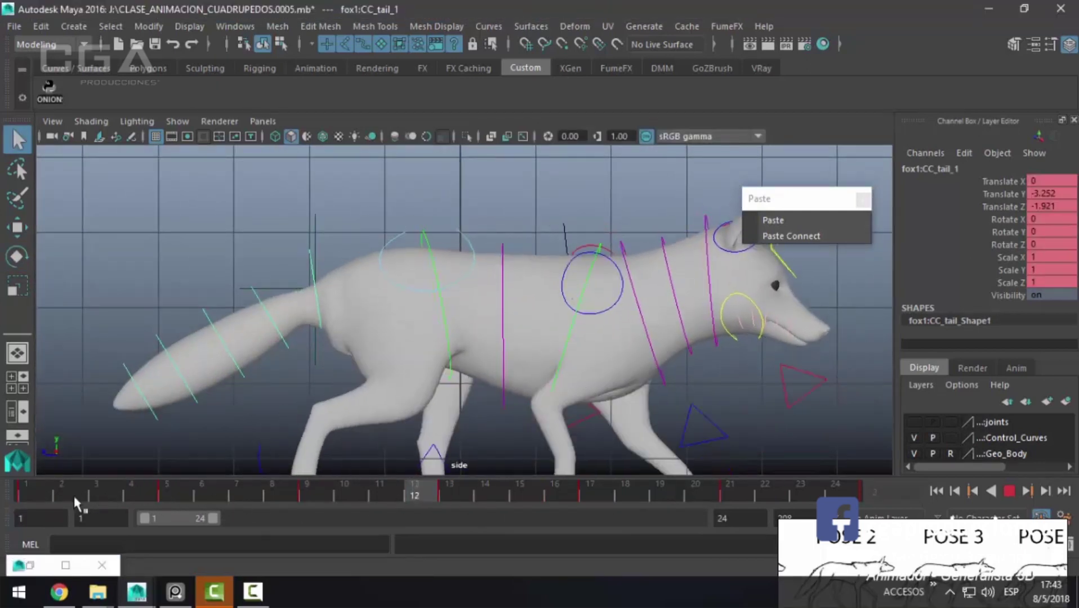
shift+drag(147, 498, 835, 492)
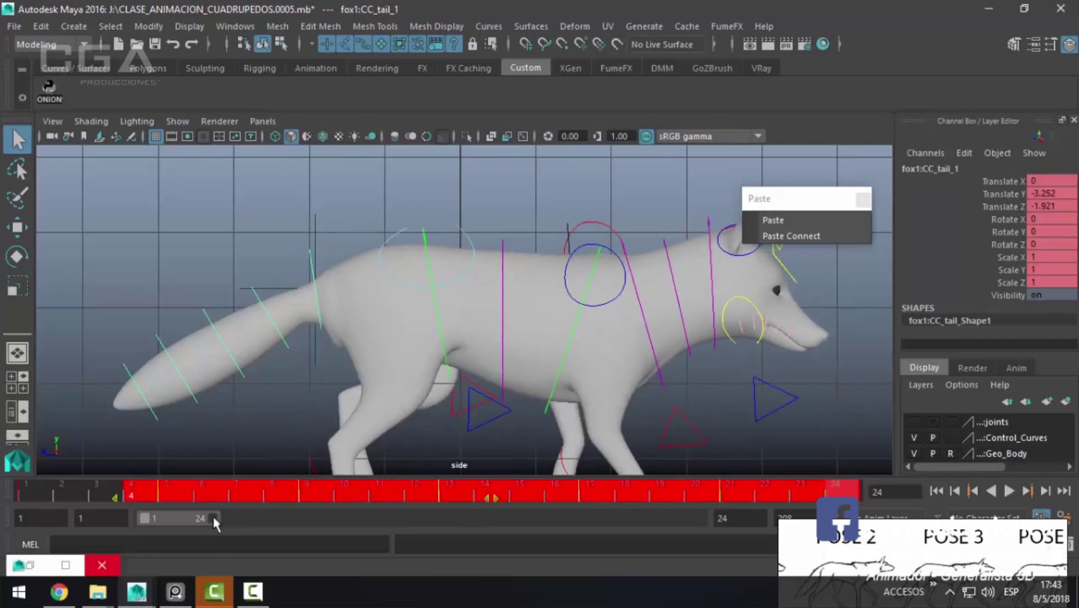
drag(214, 517, 283, 511)
right_click(309, 502)
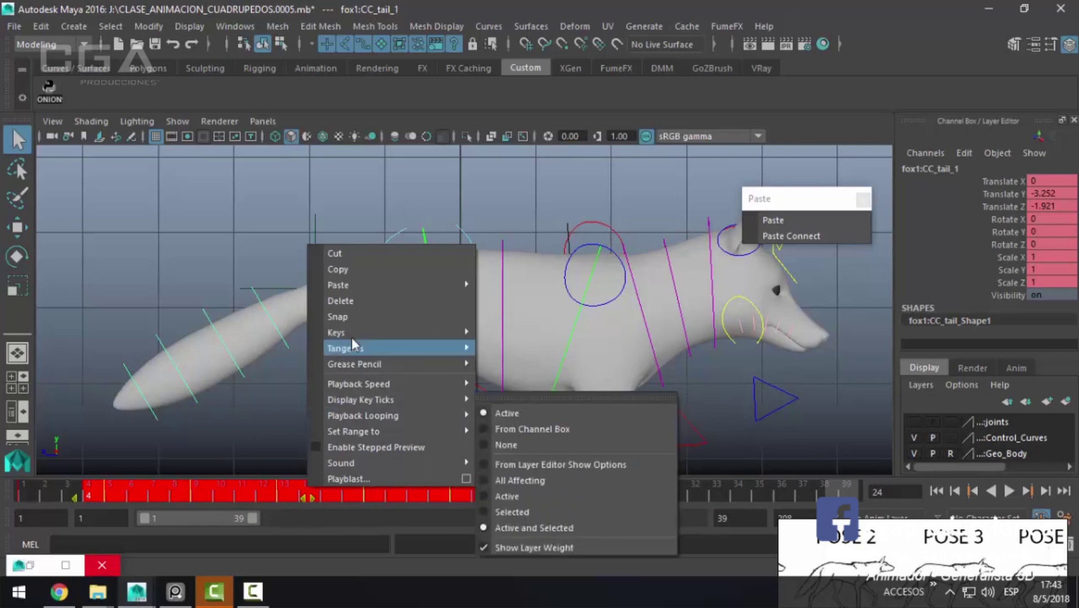
click(353, 295)
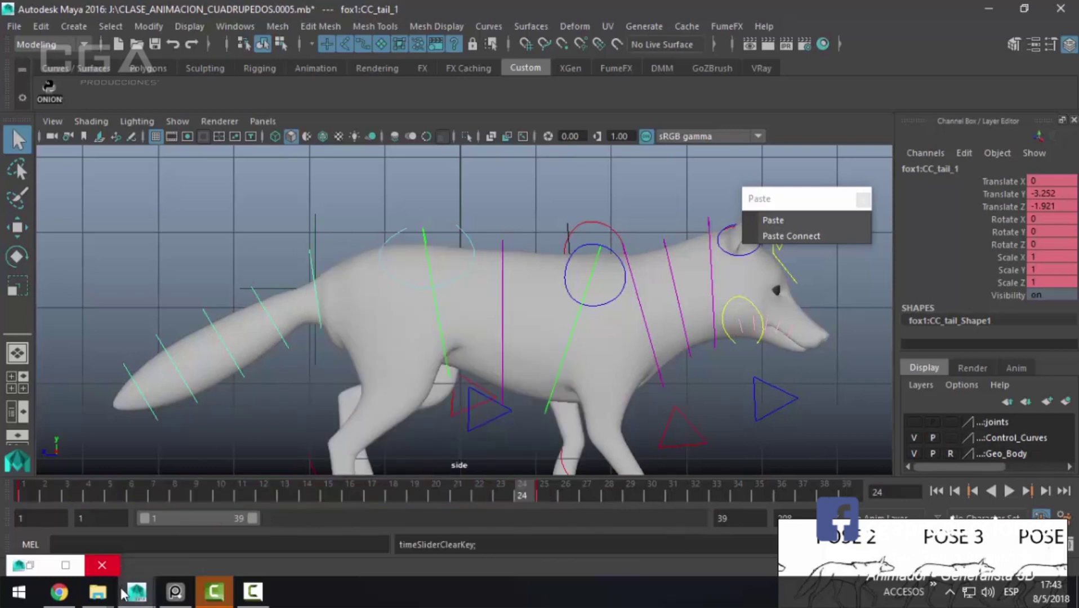
Step: Play the cycle and rotate the tail control upward
key(alt+v)
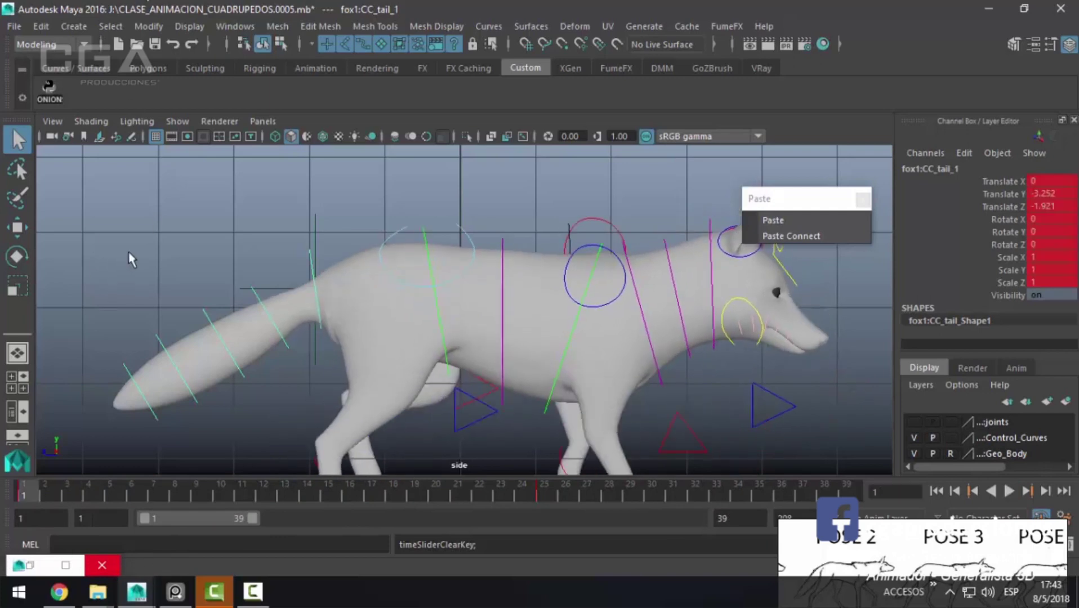
key(e)
drag(241, 258, 236, 273)
key(q)
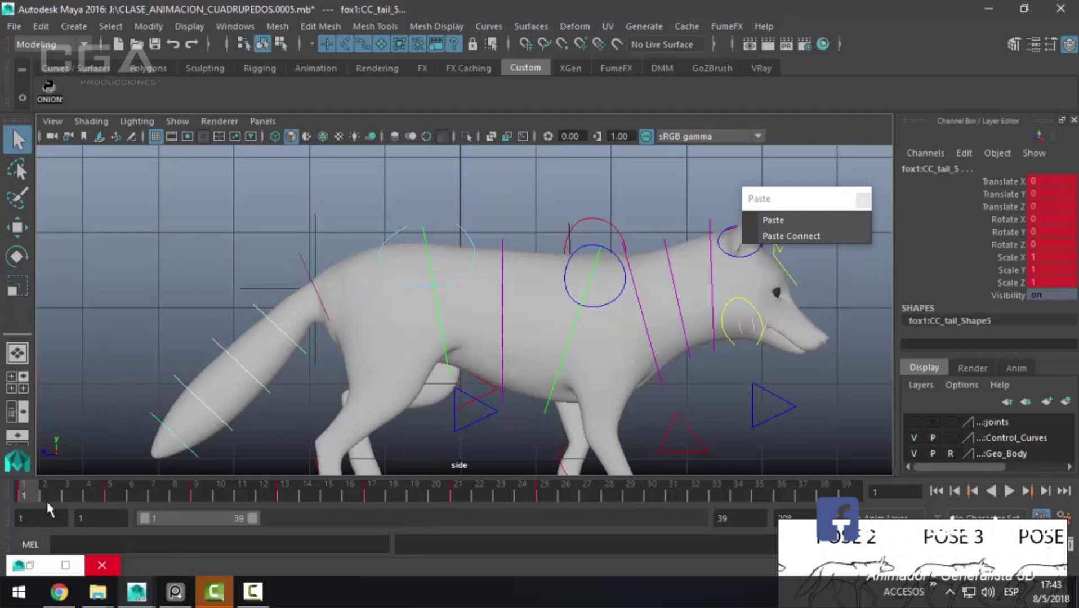
Step: Delete the tail control's keys across frames 1–32 and reselect CC_tail_1
shift+drag(47, 500, 692, 493)
right_click(692, 493)
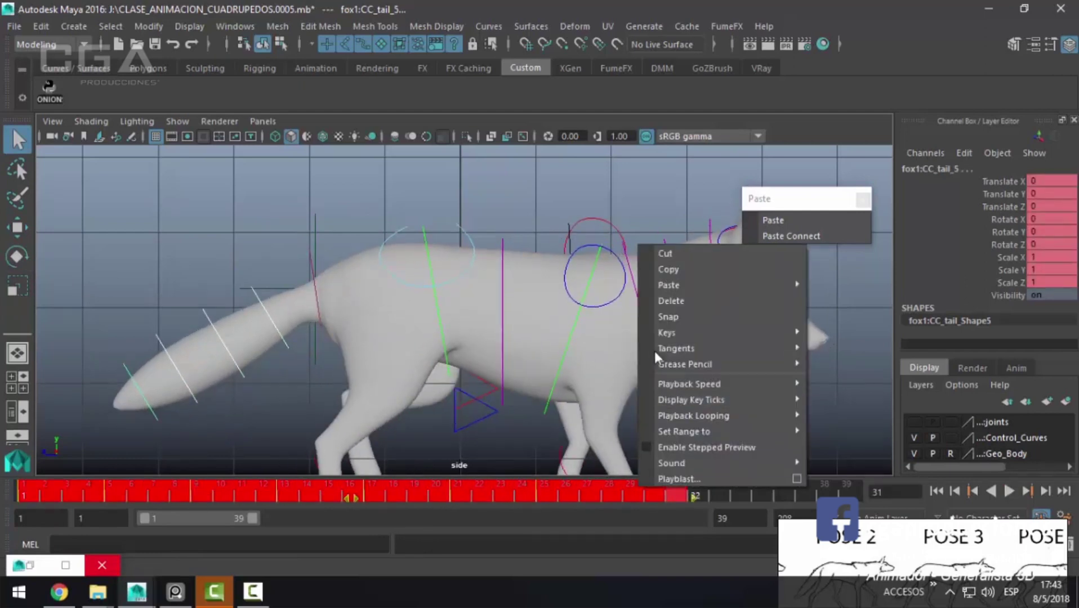
click(675, 299)
click(311, 275)
Step: Try rotating the tail base upward, then undo the rotation
key(e)
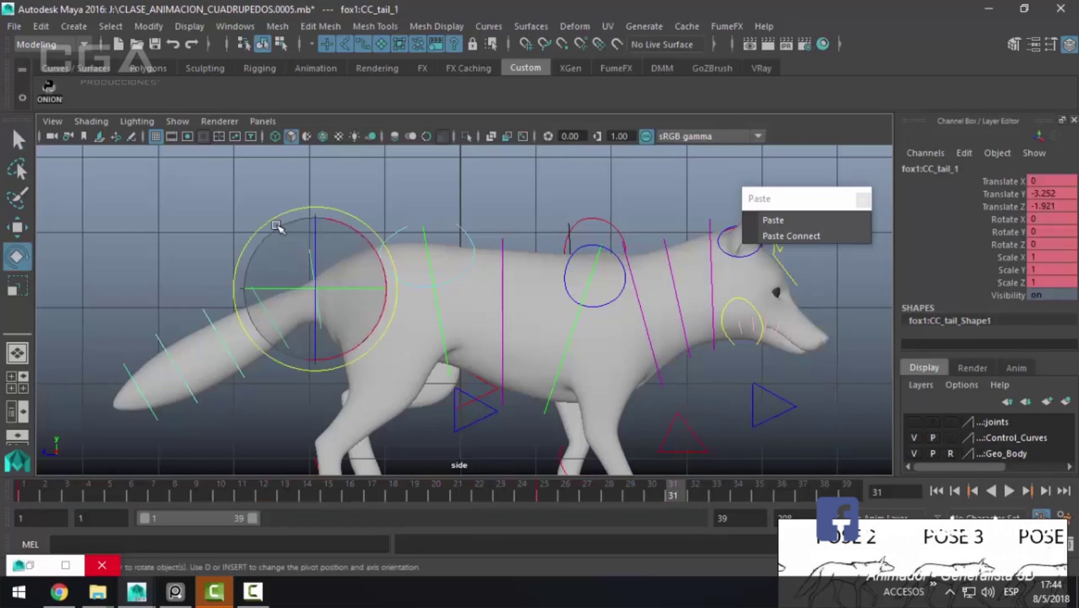
drag(280, 230, 259, 246)
key(ctrl+z)
key(q)
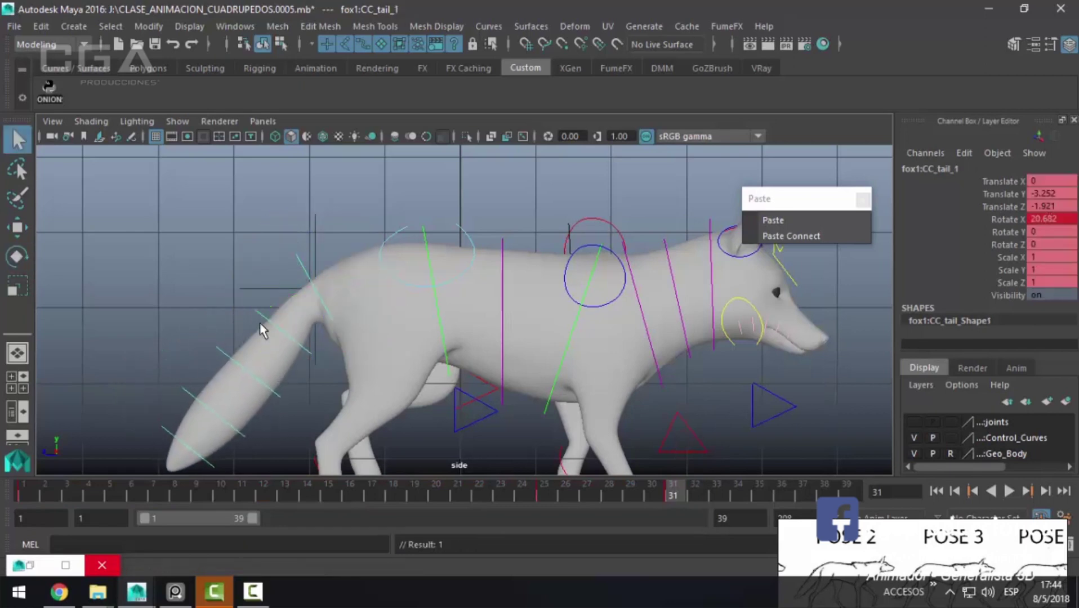
Step: Bend the third tail control and the tail tip further downward
click(260, 324)
click(222, 355)
key(Down)
key(e)
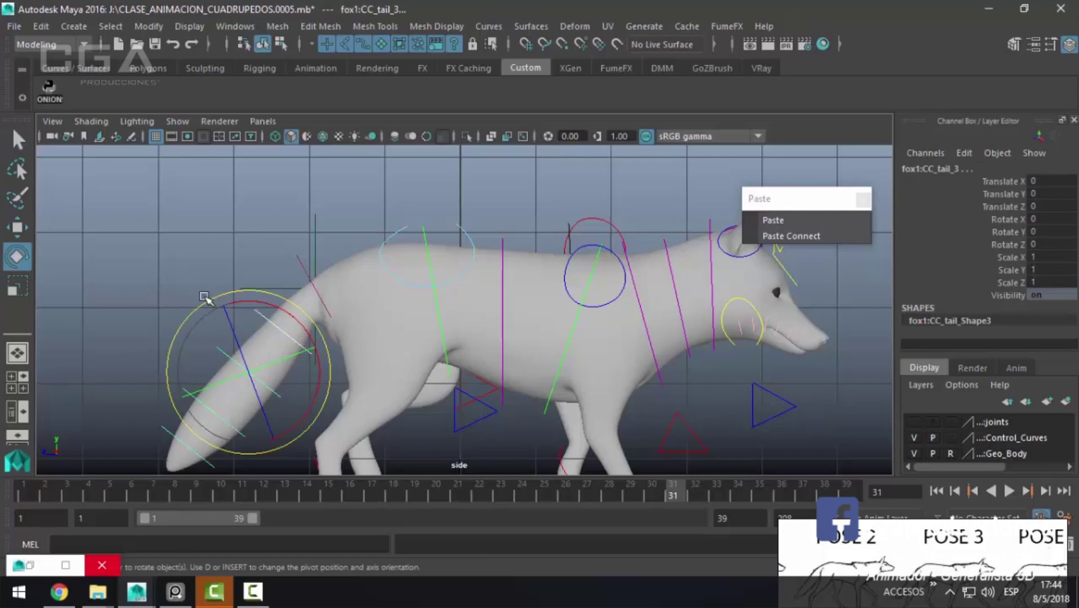
drag(200, 302, 194, 317)
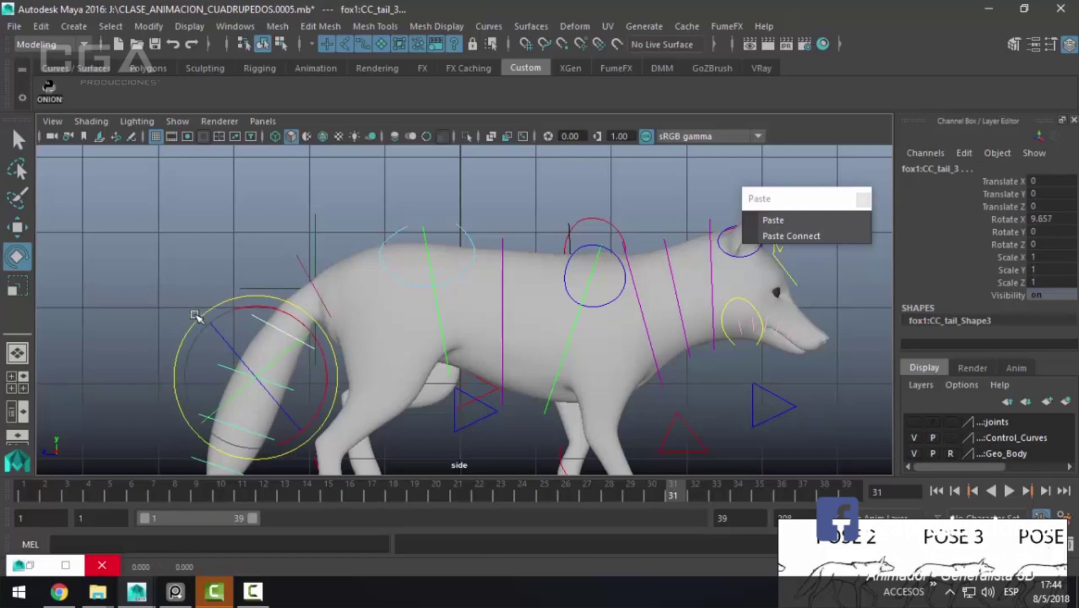
scroll(242, 293, up, 2)
key(q)
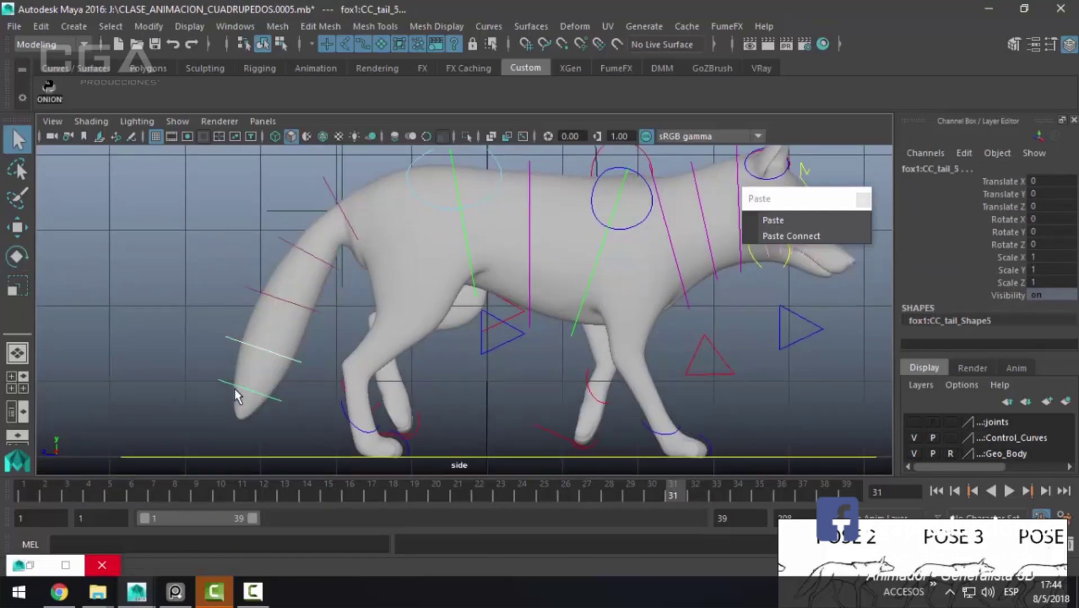
key(e)
drag(315, 341, 319, 352)
key(q)
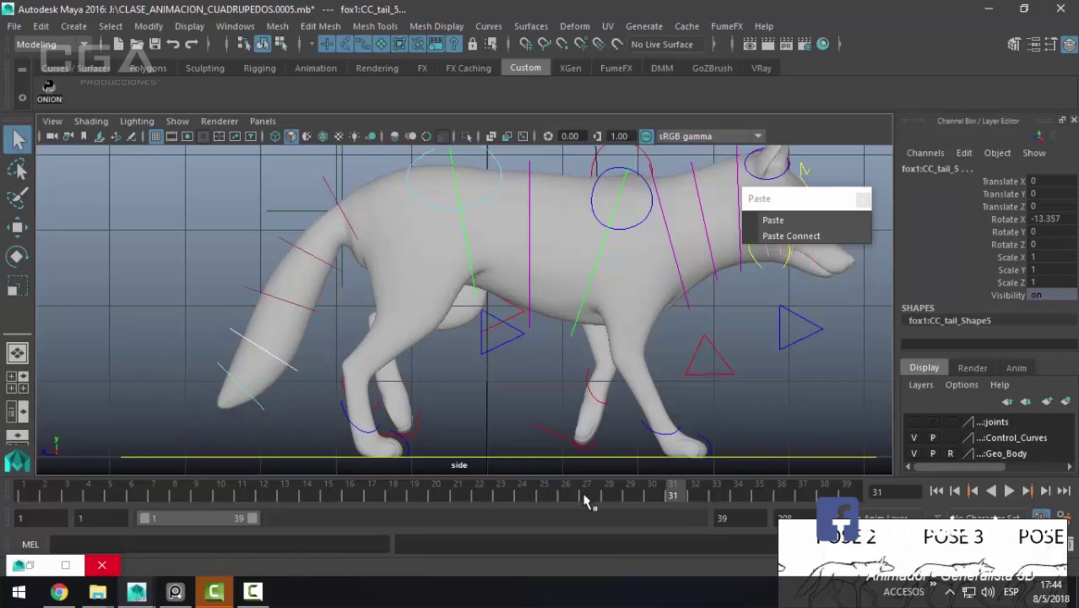
Step: Select all tail controls, delete their keys on frames 22–33, and play back
click(22, 500)
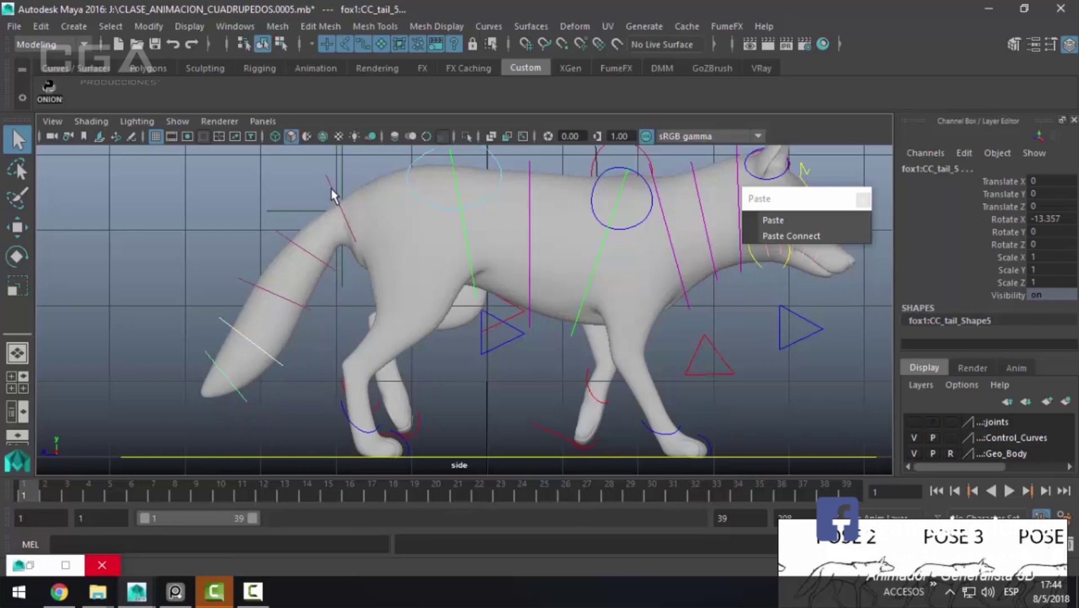
drag(331, 188, 204, 460)
shift+drag(530, 498, 665, 498)
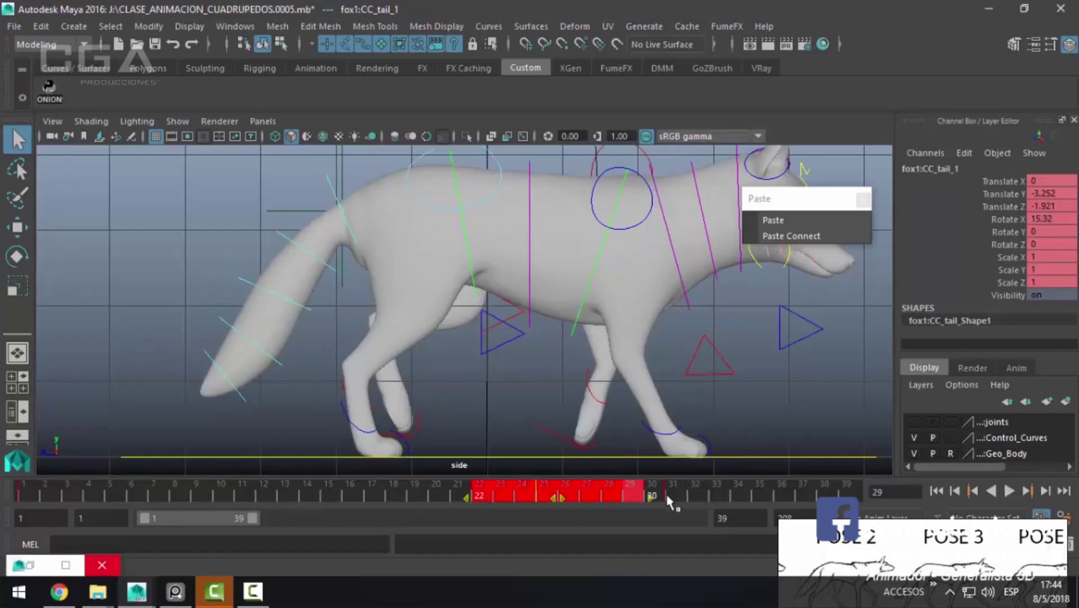
right_click(532, 503)
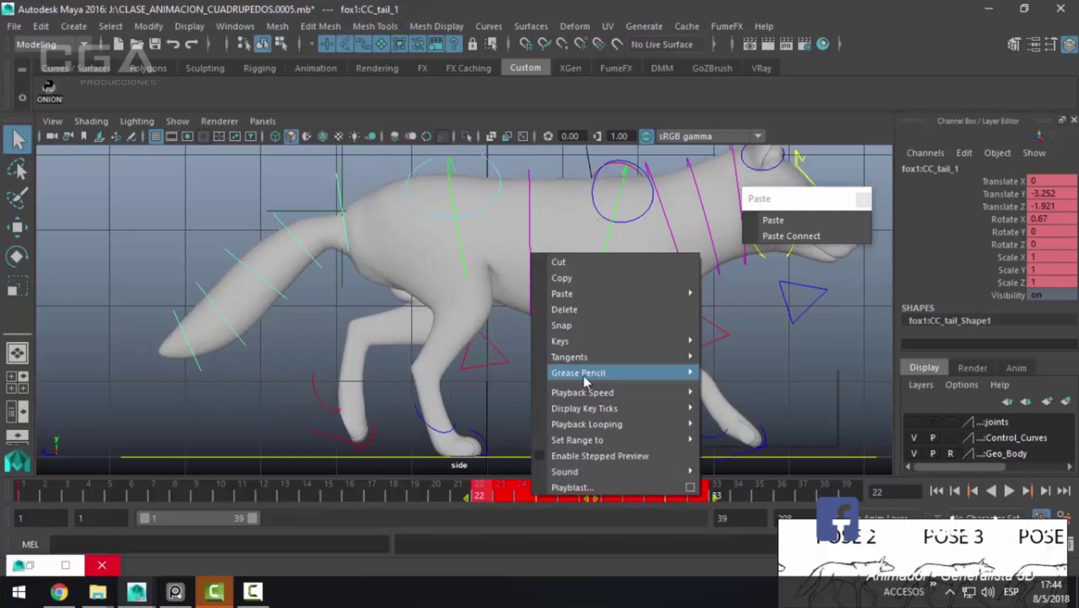
click(580, 309)
key(alt+v)
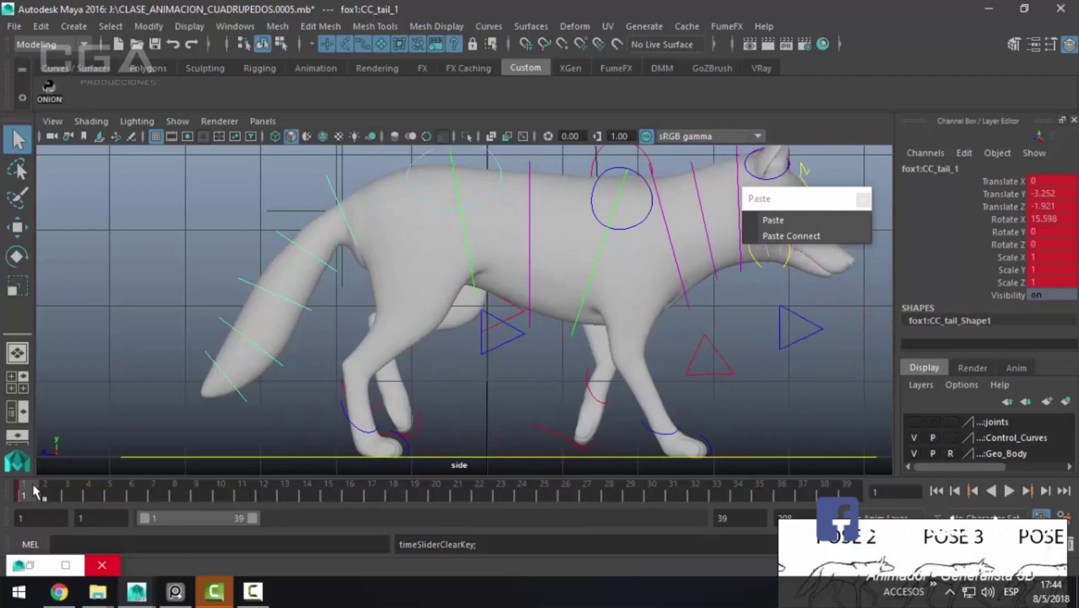
Step: At frame 7, lower CC_tail_1, nudge it along Z and bend it further upward
drag(44, 496, 154, 495)
key(w)
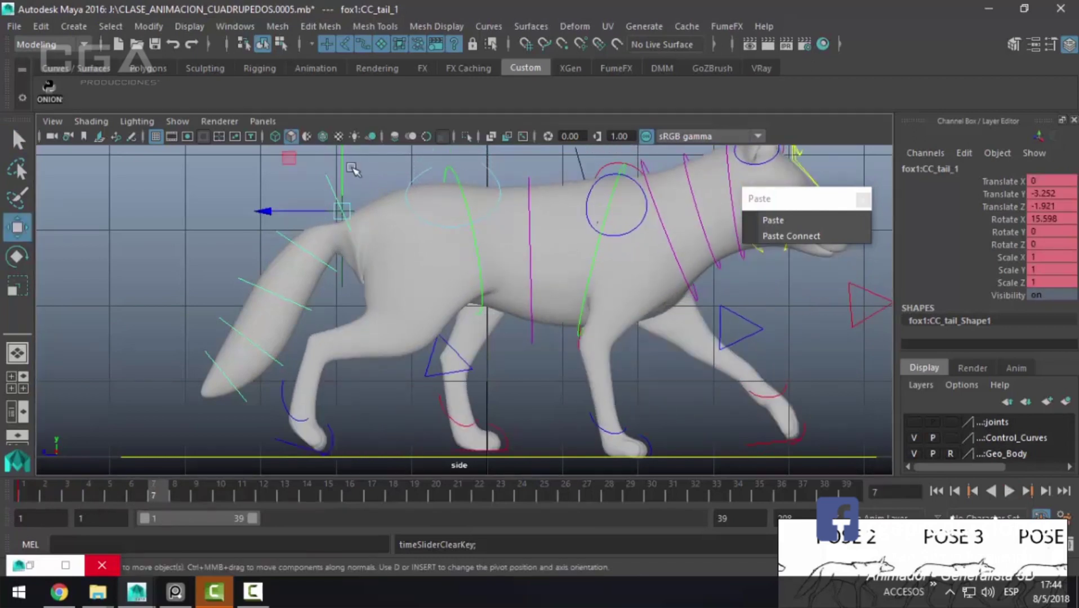
mouse_move(343, 172)
mouse_down()
mouse_move(346, 195)
mouse_move(393, 176)
mouse_up()
key(e)
key(w)
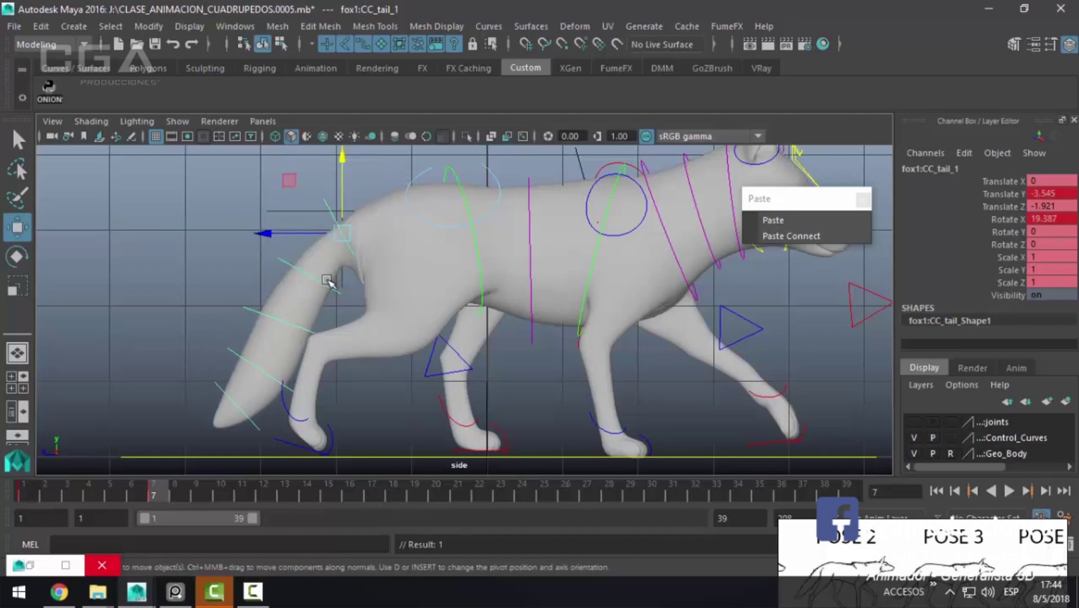
drag(302, 233, 309, 234)
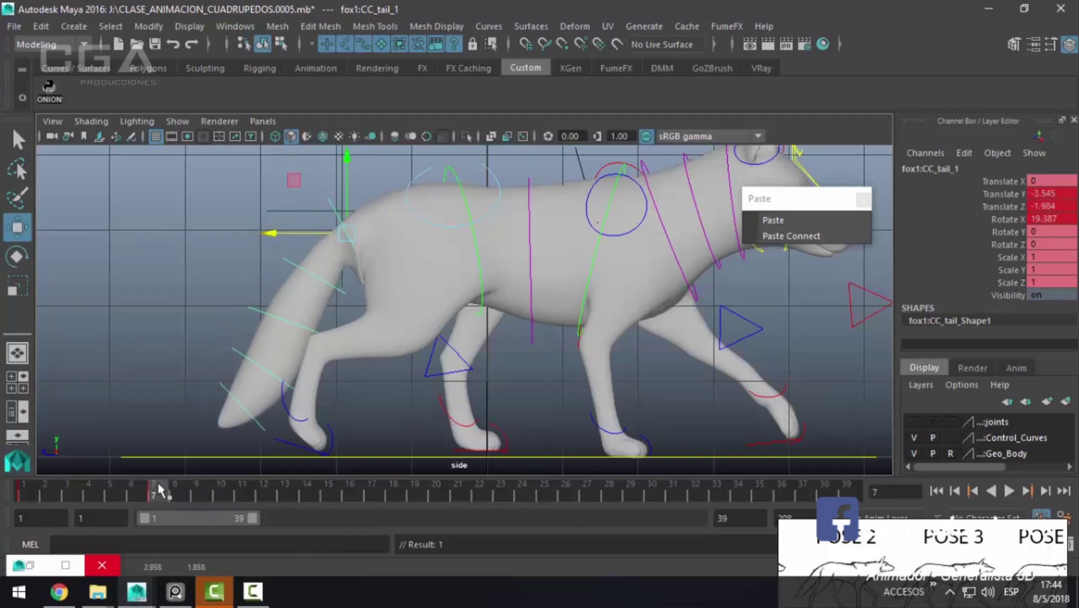
drag(161, 491, 154, 492)
key(e)
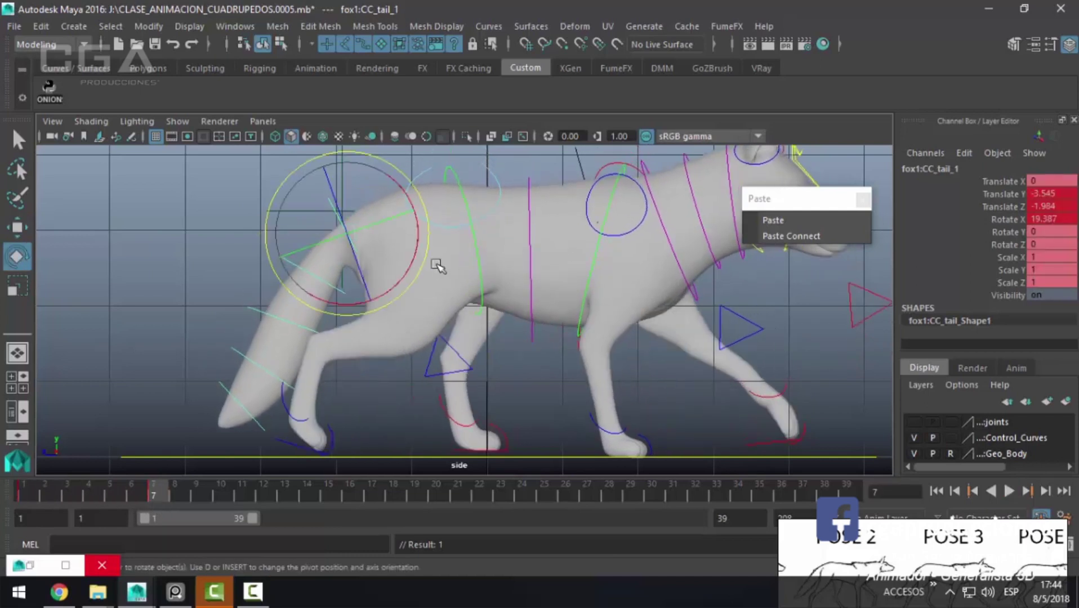
drag(426, 217, 418, 210)
key(alt+v)
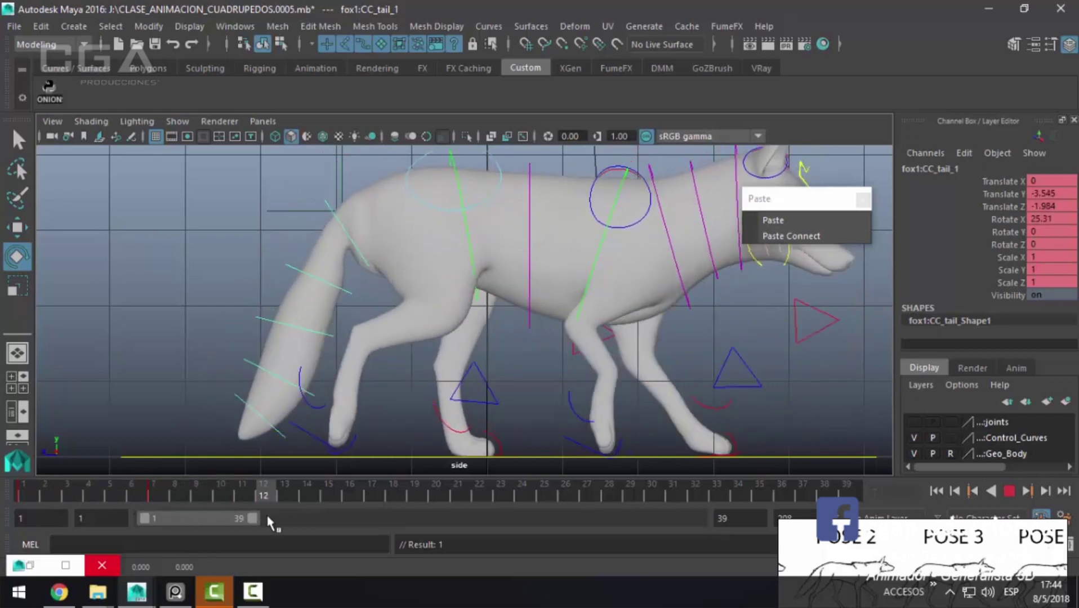
key(alt+v)
Step: Copy CC_tail_1's frame 1 key and paste it at frame 13
click(33, 494)
right_click(35, 494)
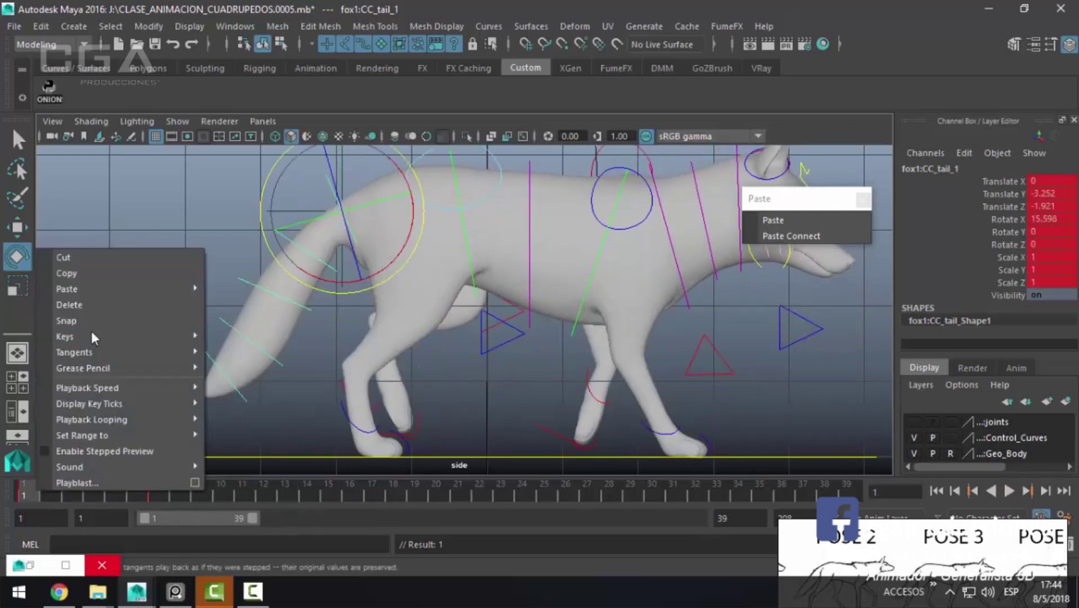
click(103, 273)
click(285, 494)
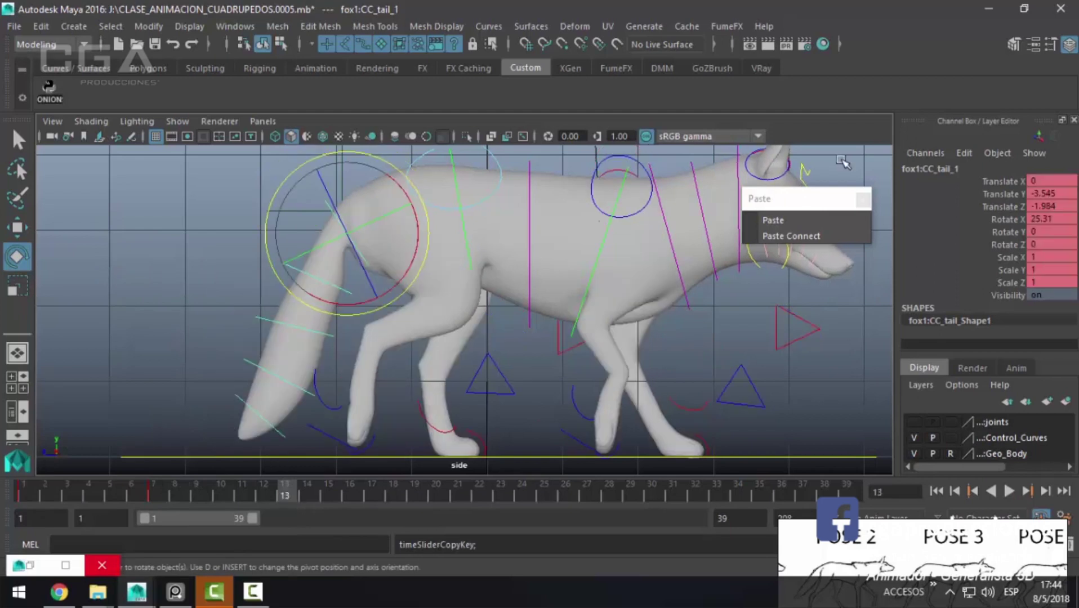
click(803, 219)
Step: Copy the keys from frames 1–13, paste them after frame 13, and review playback
shift+drag(299, 493, 23, 494)
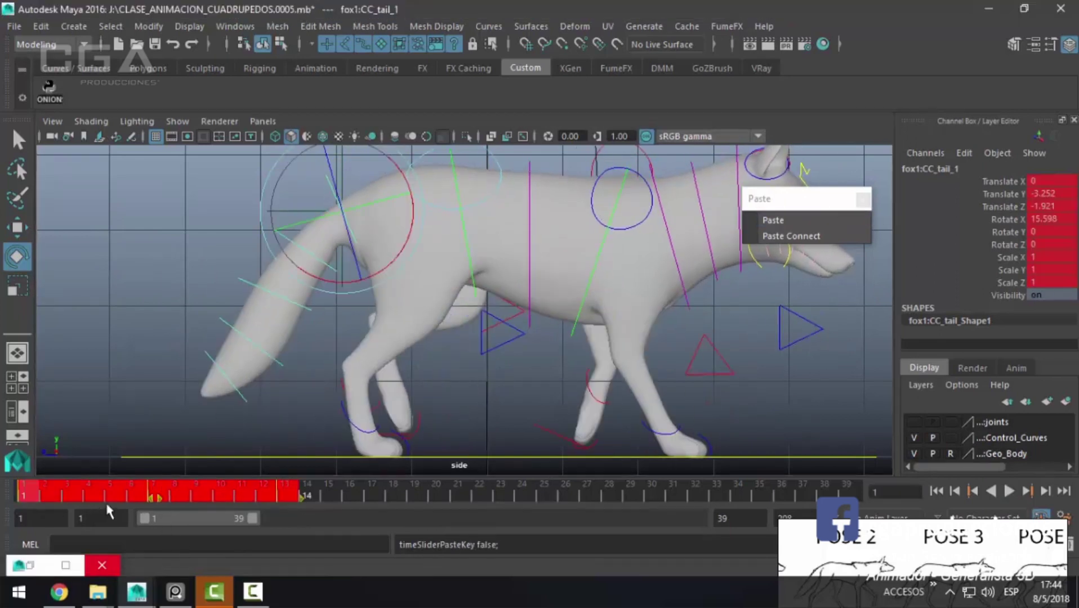
right_click(269, 498)
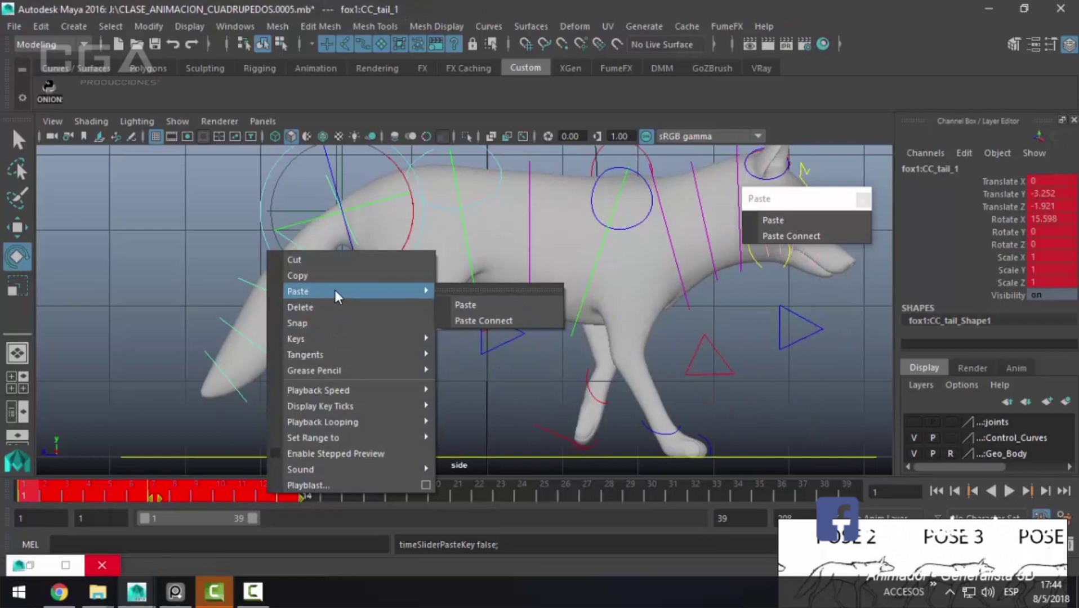
click(331, 280)
click(282, 491)
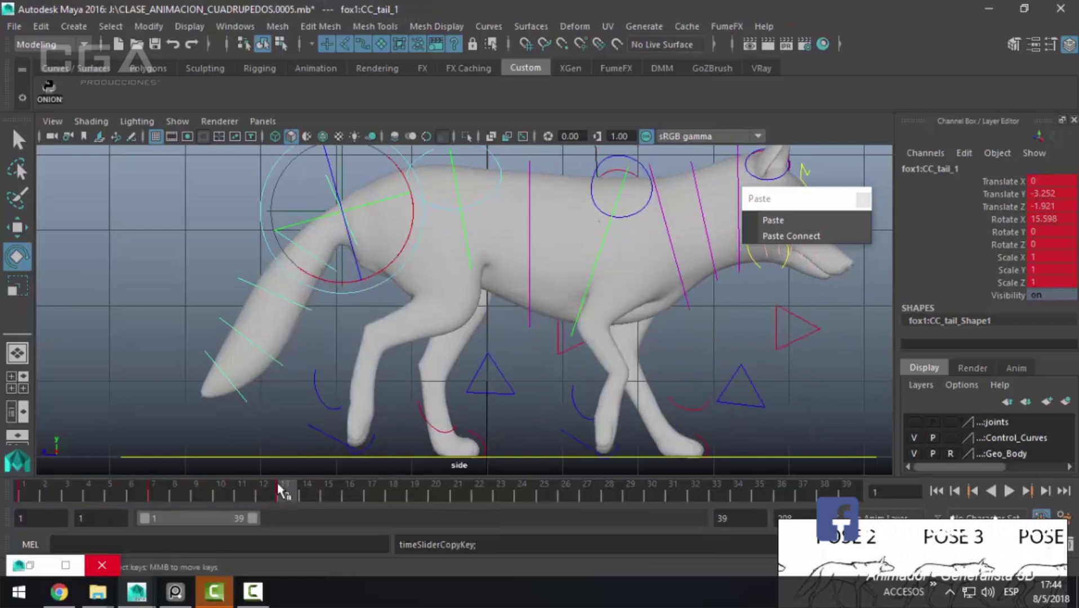
click(800, 220)
key(alt+v)
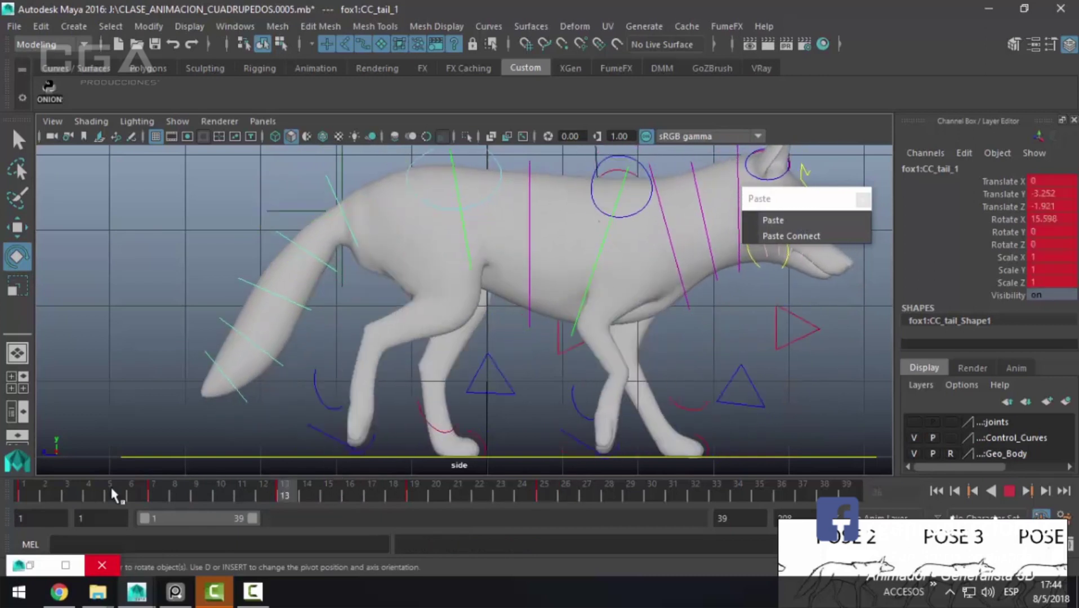
key(Escape)
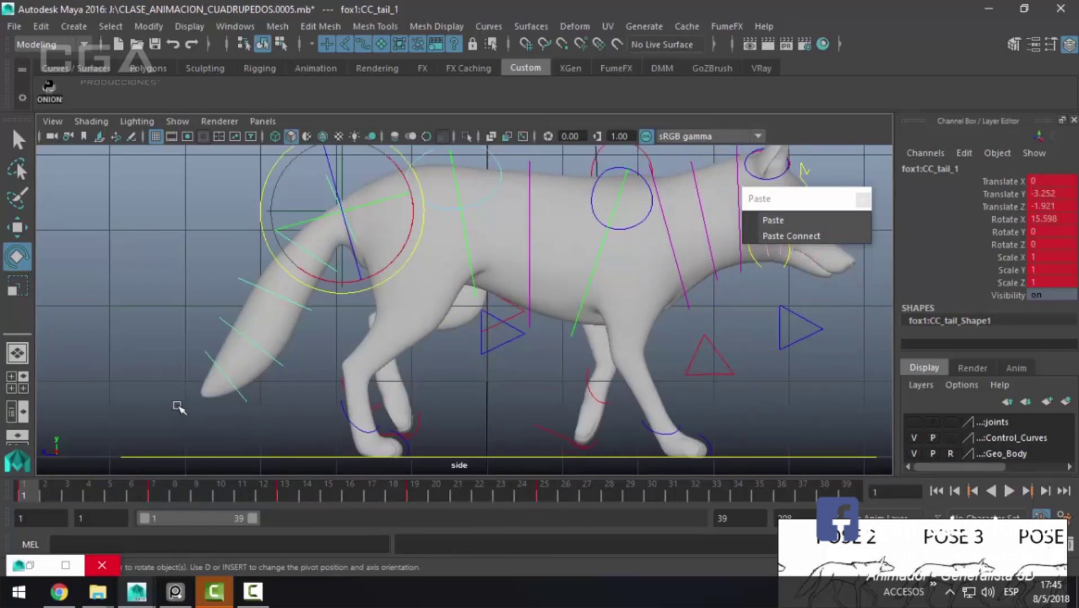
Step: Pickwalk to CC_tail_2, key all its channels, and play to frame 4
key(q)
key(Down)
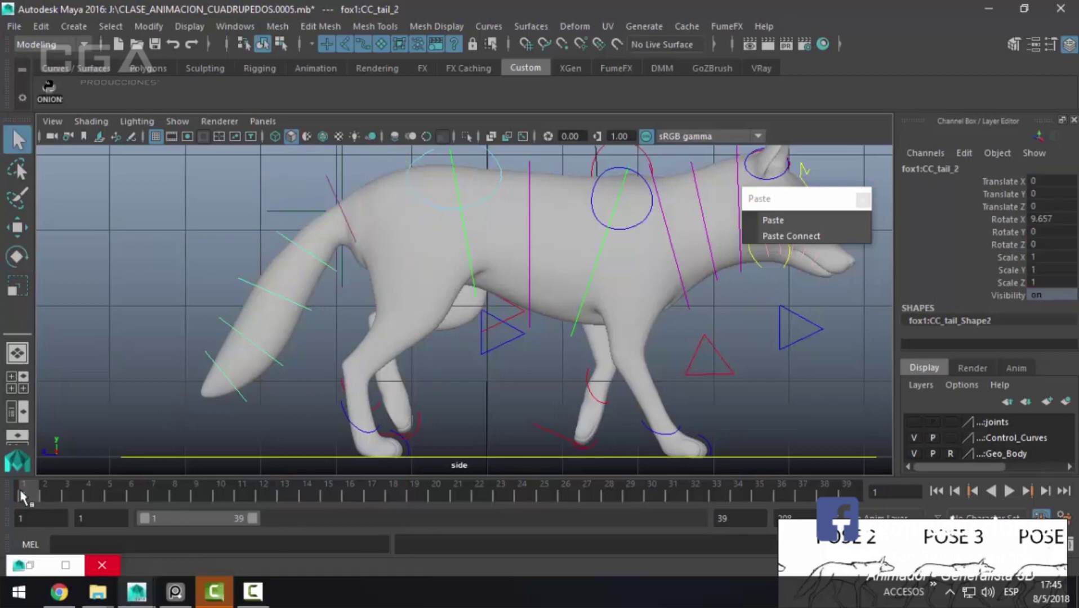
key(s)
key(alt+v)
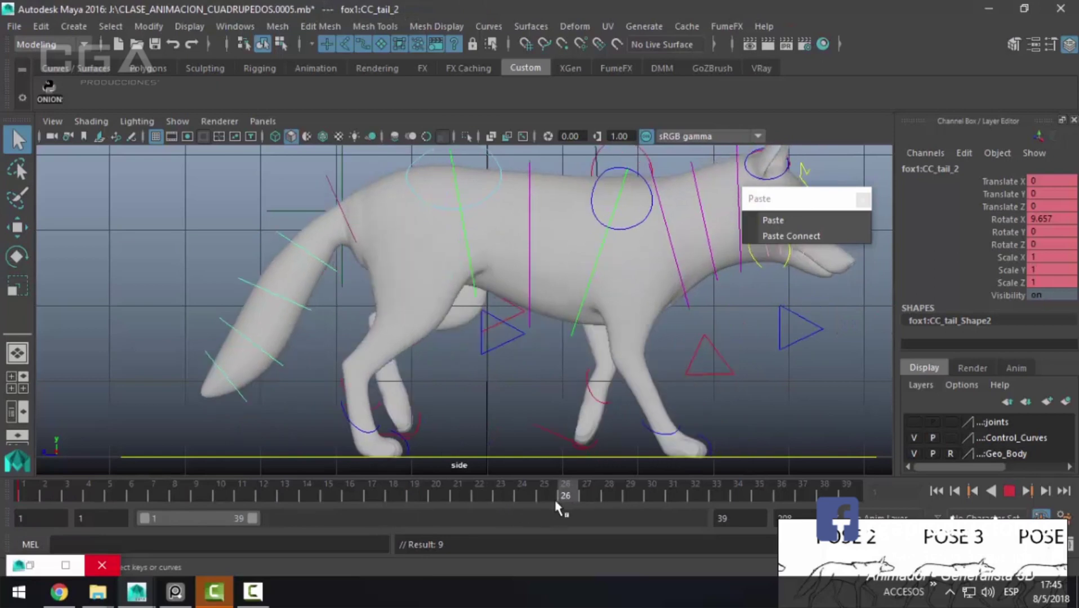
click(554, 498)
key(alt+v)
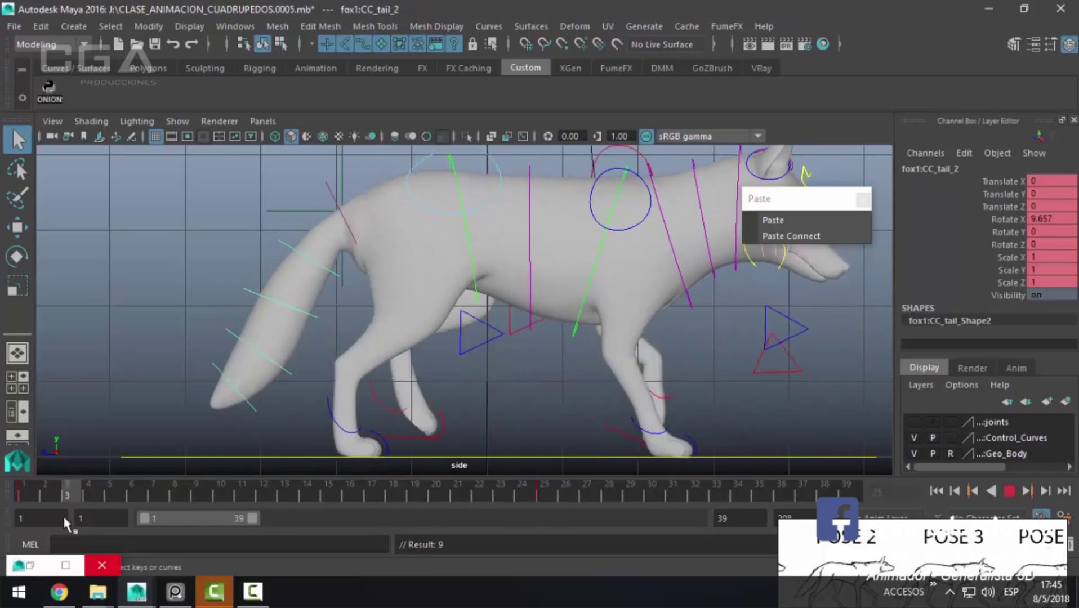
key(alt+v)
Step: Swing CC_tail_2 down at frame 4 and rotate it again at frame 10
key(e)
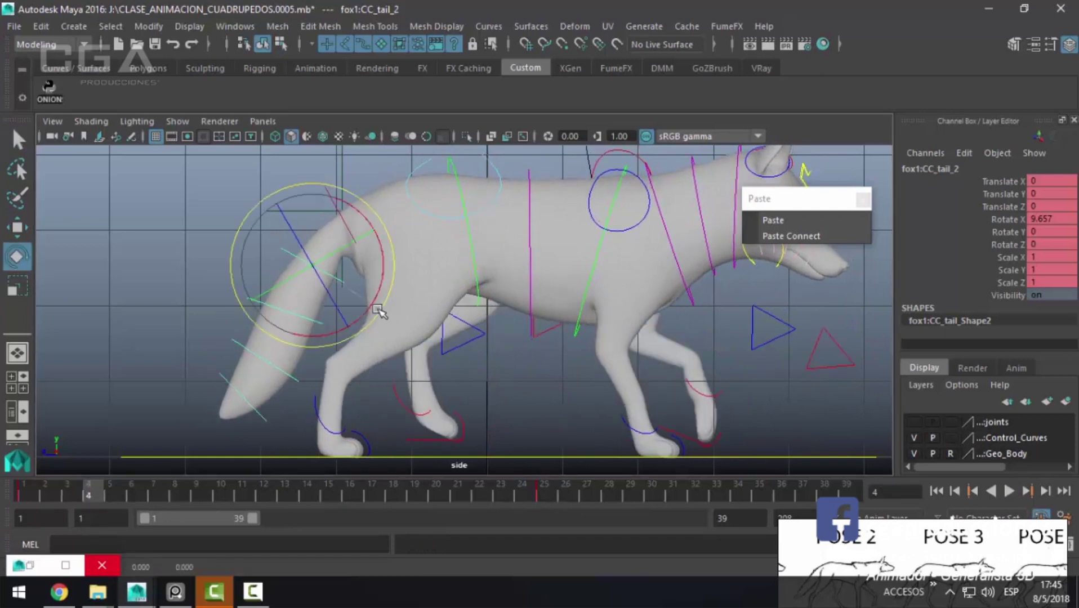
drag(377, 309, 363, 317)
key(alt+v)
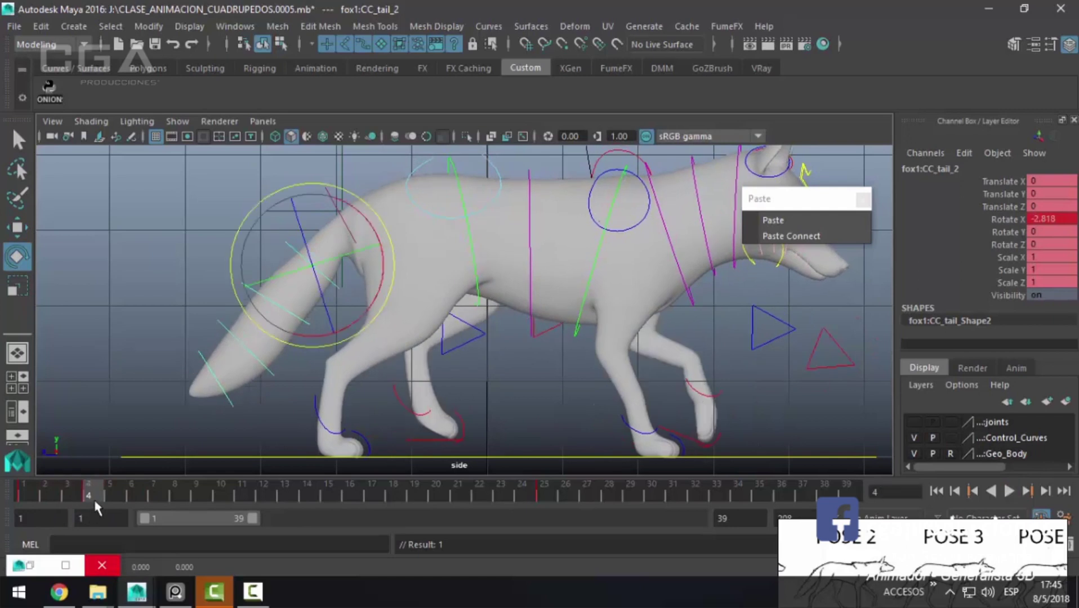
key(alt+v)
drag(363, 336, 387, 327)
Step: Reduce CC_tail_2's rotation at frame 15 and tilt it up slightly at frame 20
key(alt+v)
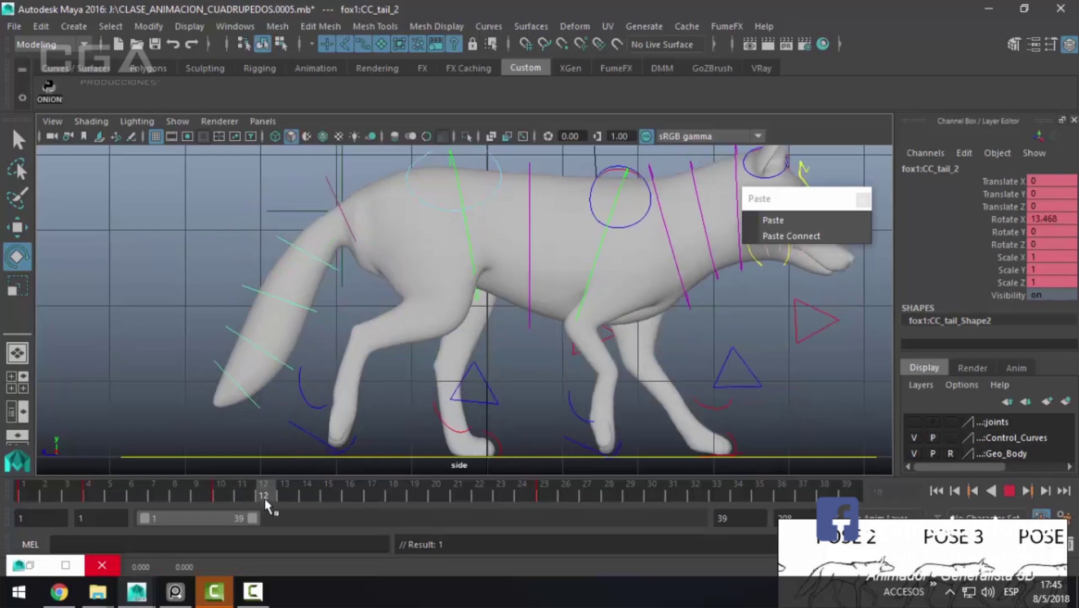
key(alt+v)
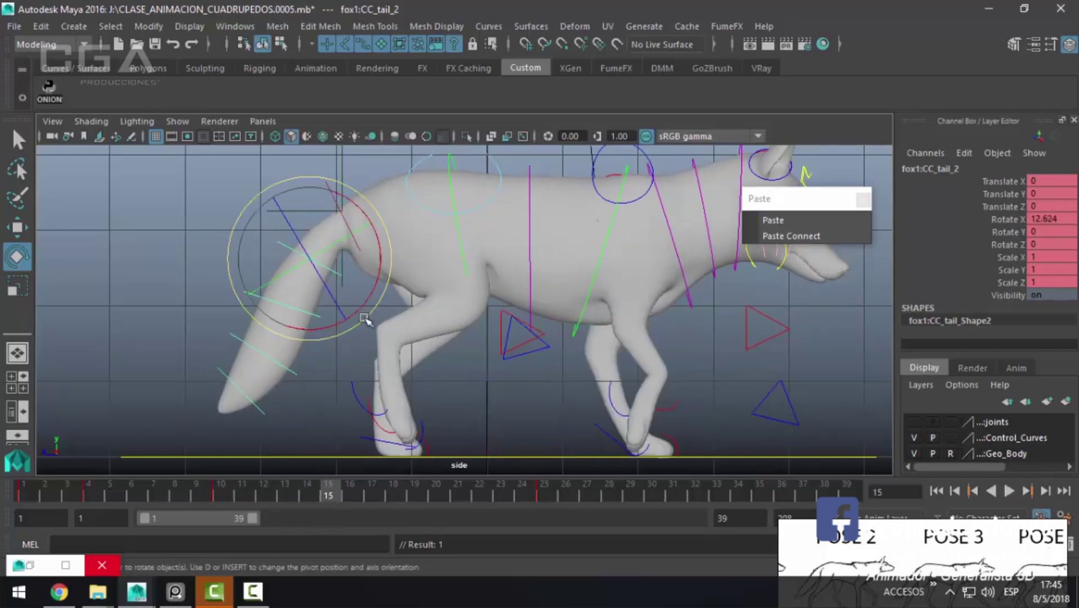
drag(365, 319, 356, 328)
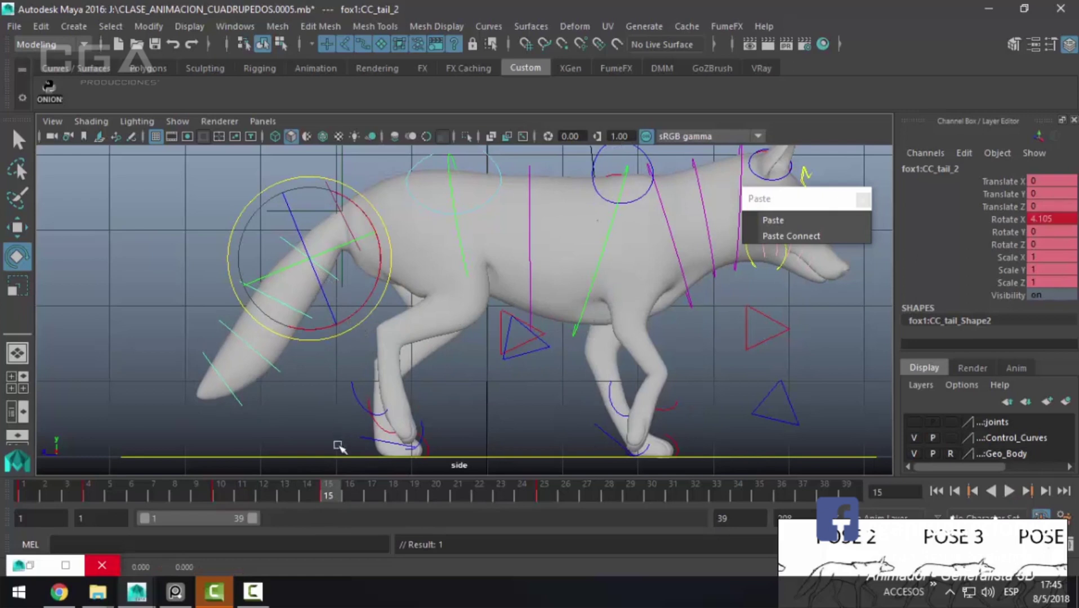
drag(340, 494, 437, 496)
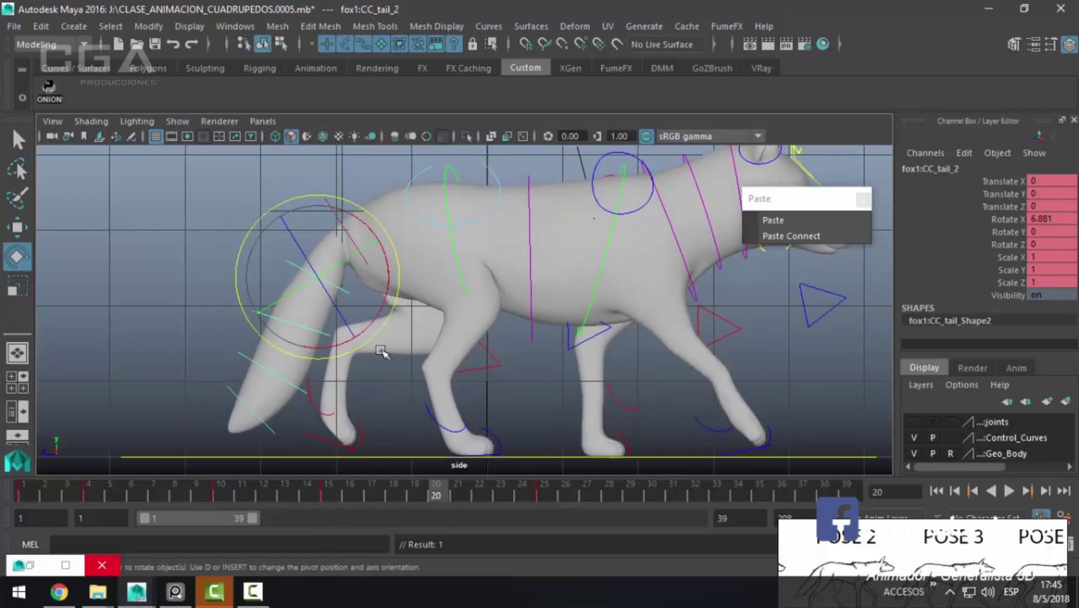
drag(381, 351, 384, 332)
key(alt+v)
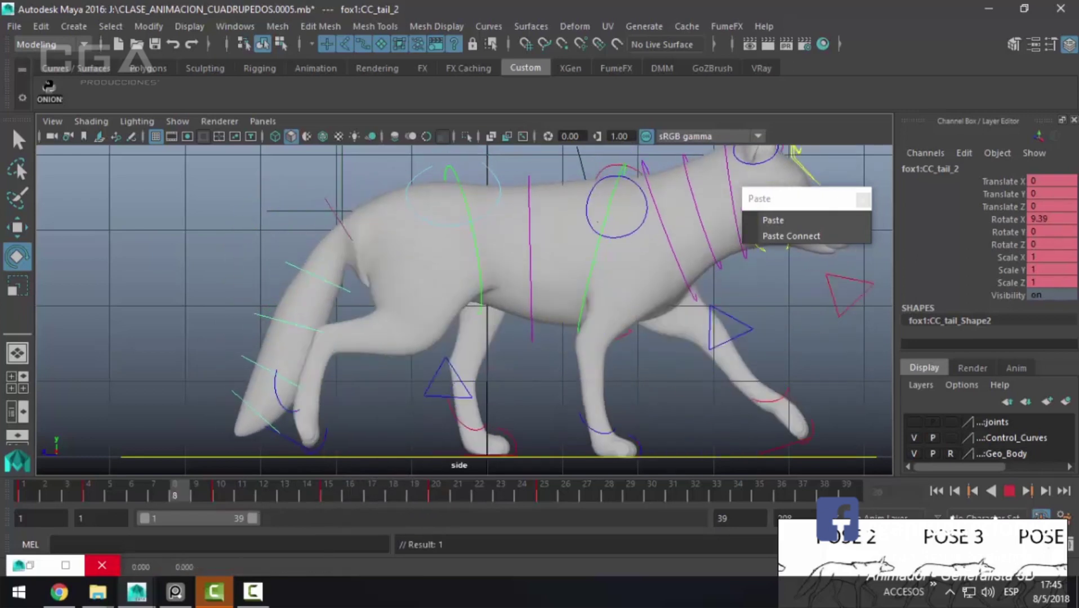
key(Escape)
key(q)
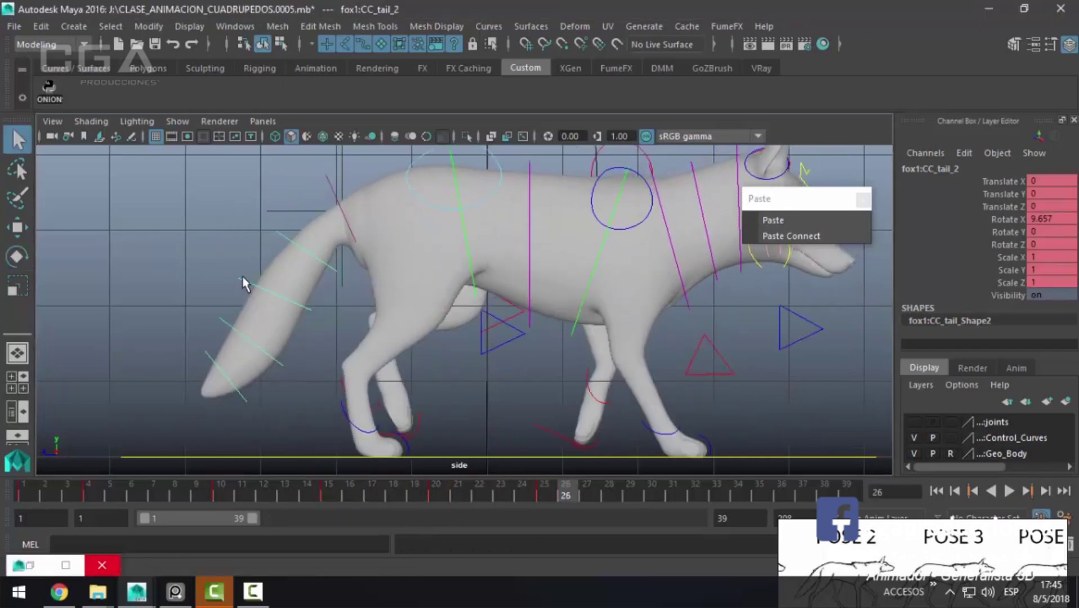
click(243, 280)
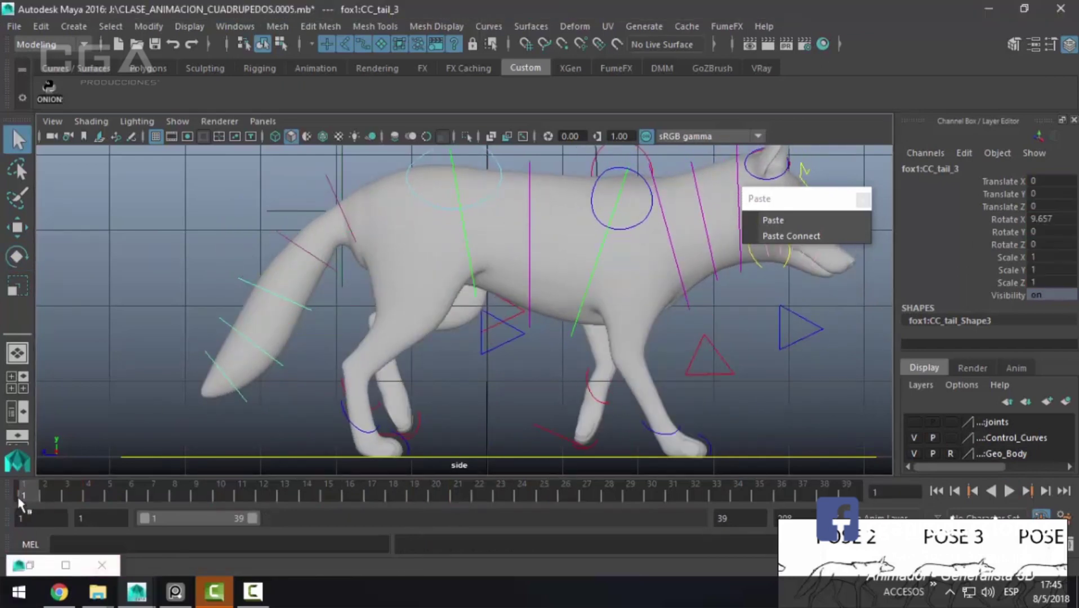
Step: Key CC_tail_3, swing it down at frame 6 and raise it at frame 15
key(s)
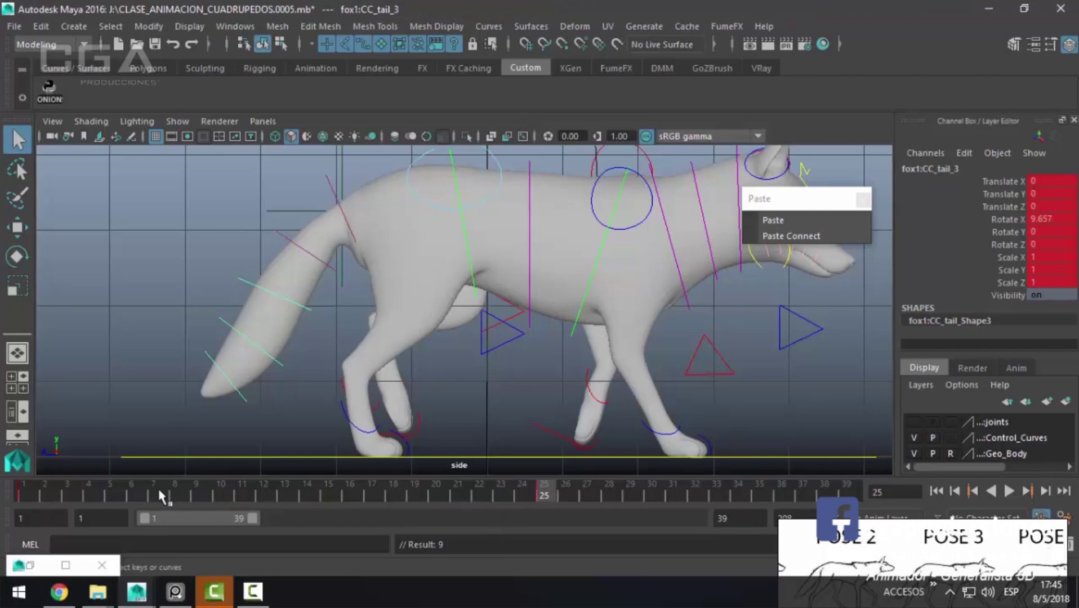
key(alt+v)
key(alt+v)
key(e)
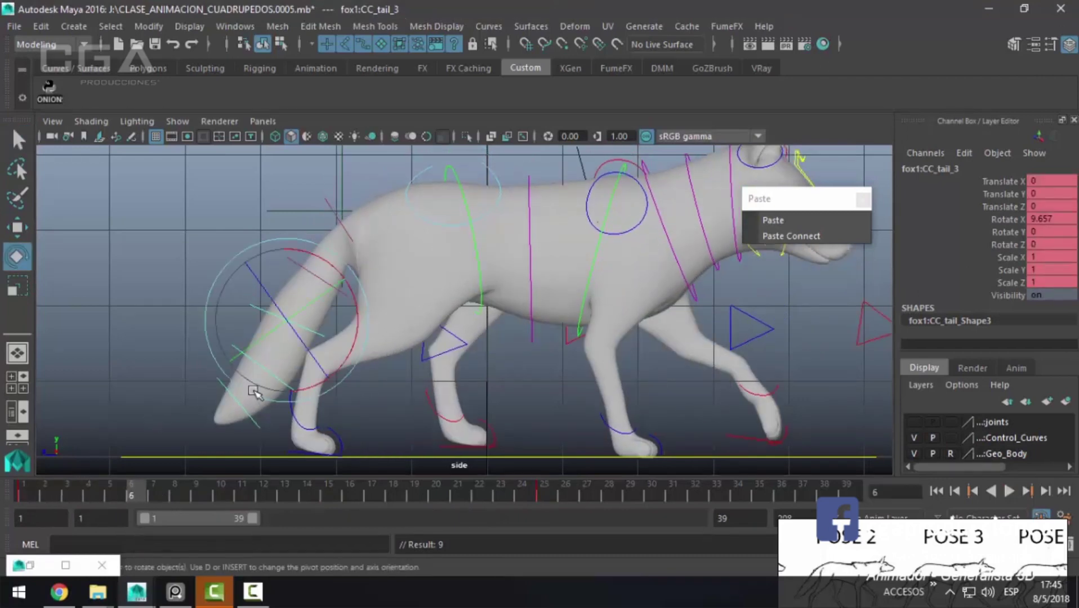
drag(267, 399, 255, 397)
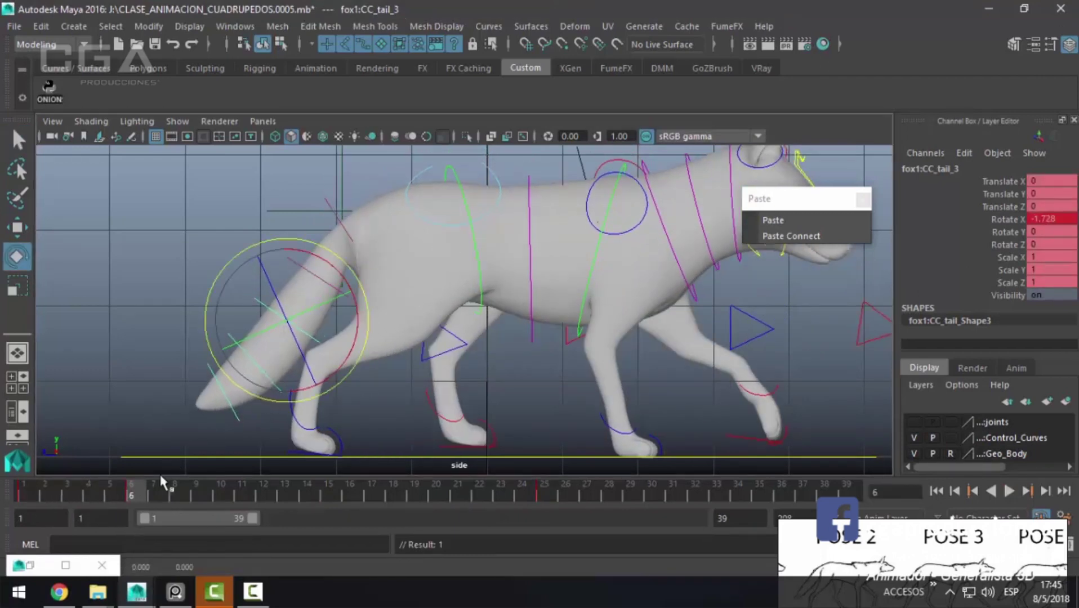
drag(161, 484, 331, 527)
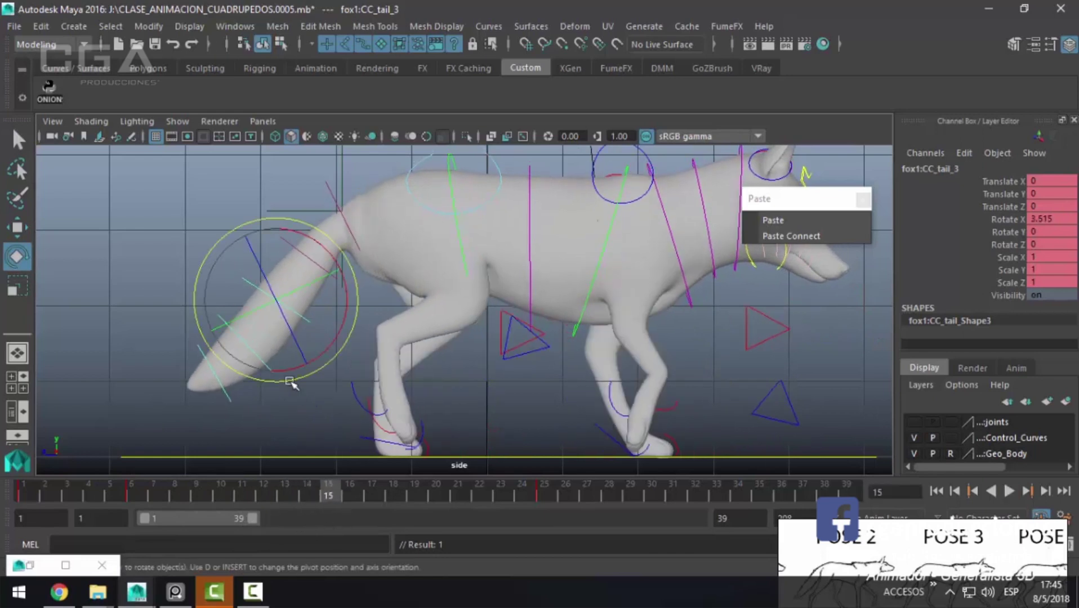
drag(293, 377, 303, 385)
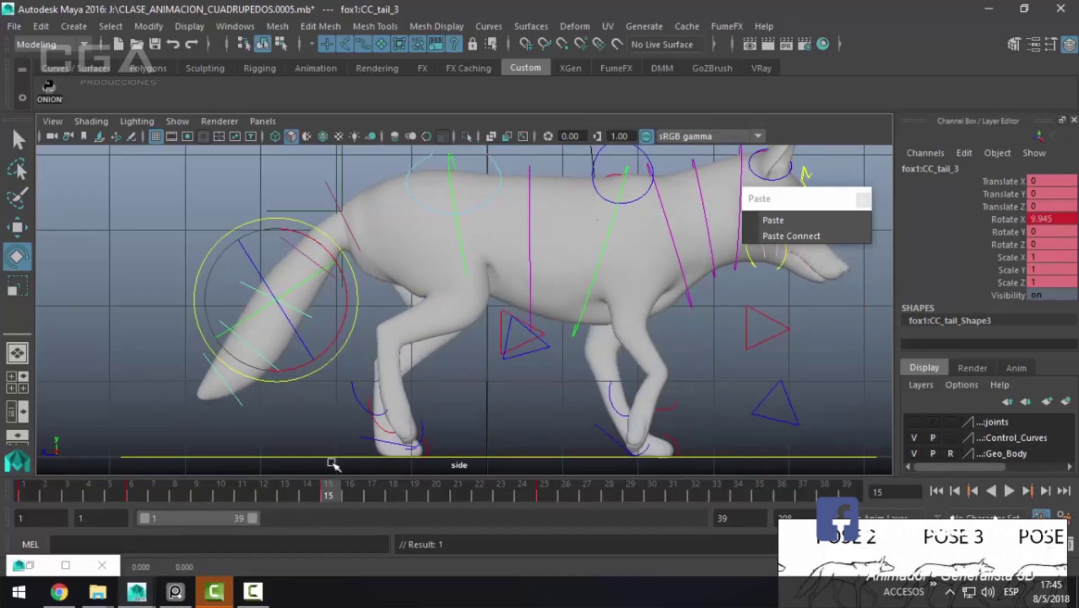
drag(338, 493, 426, 510)
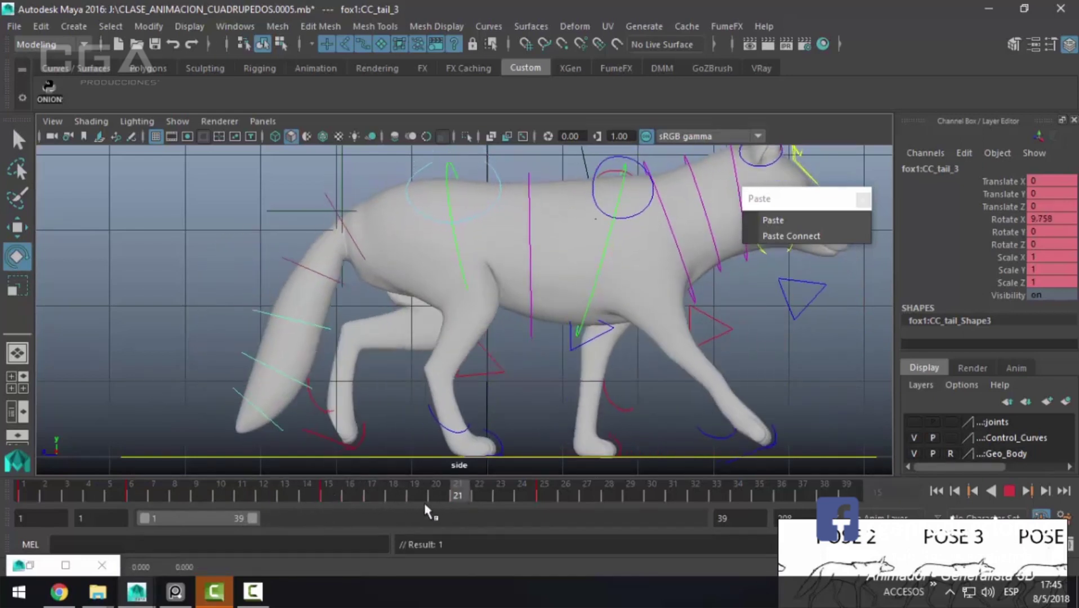
key(alt+v)
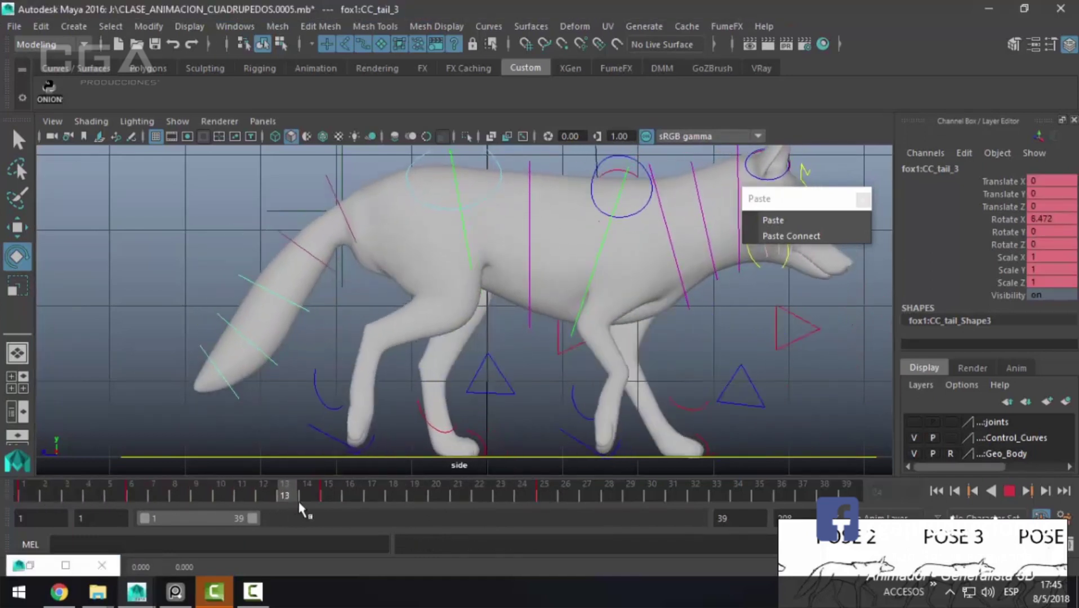
Step: Copy the frame 1 tail key and paste it at frame 13
shift+drag(297, 499, 258, 499)
key(Escape)
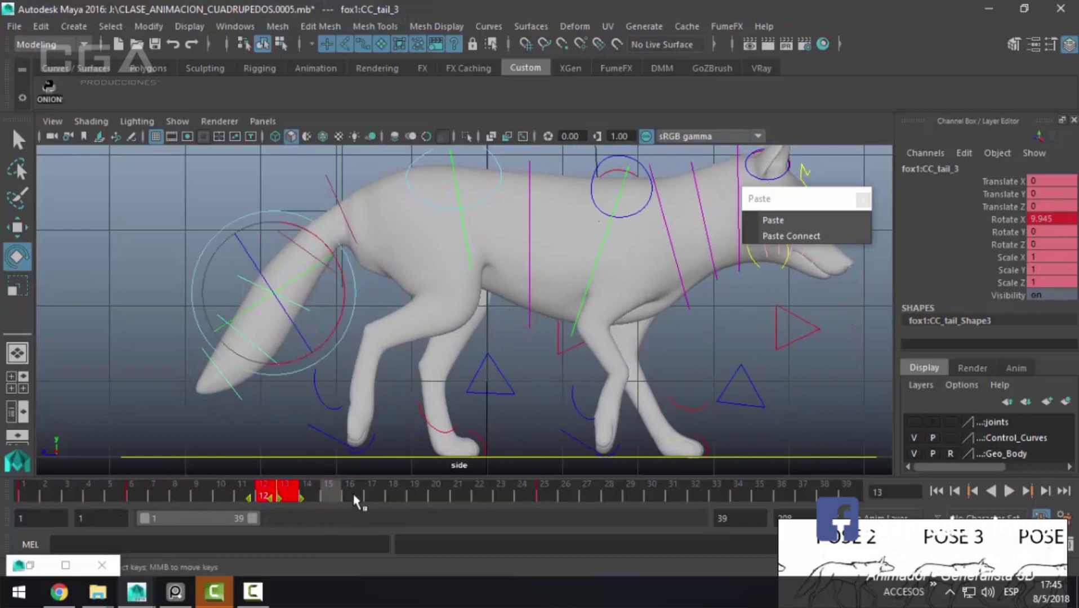
click(22, 490)
right_click(23, 489)
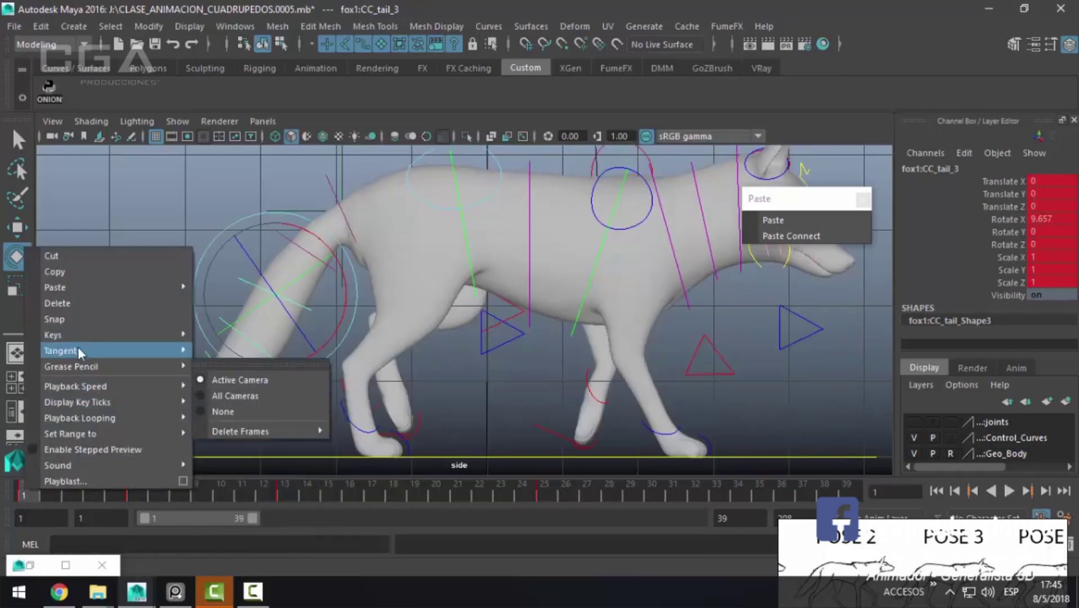
click(86, 272)
click(300, 493)
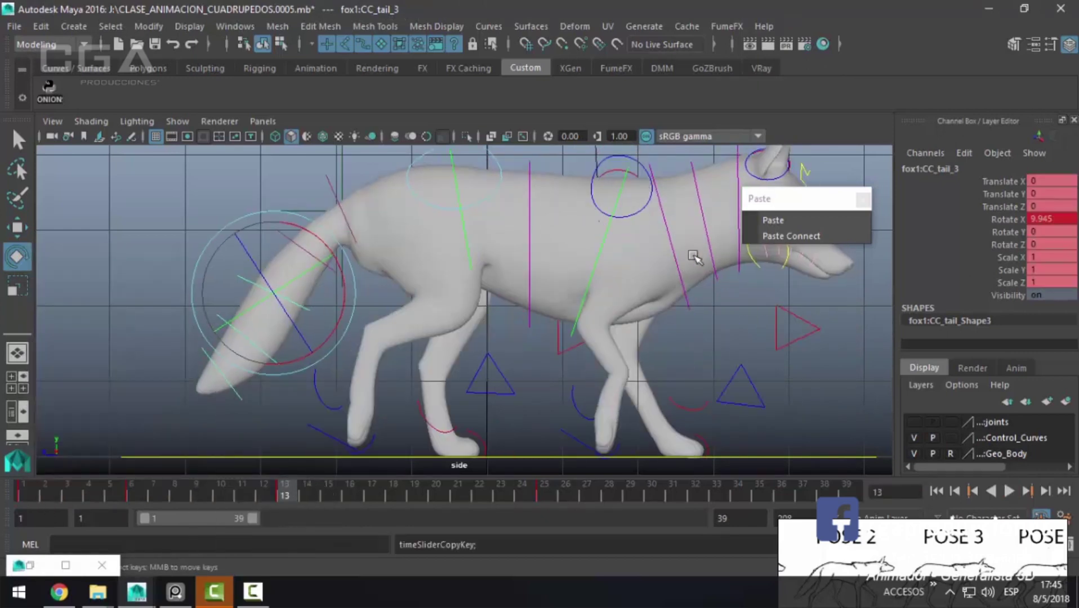
click(809, 221)
drag(69, 497, 263, 505)
Step: Reselect CC_tail_3 and swing it down at frame 18
key(q)
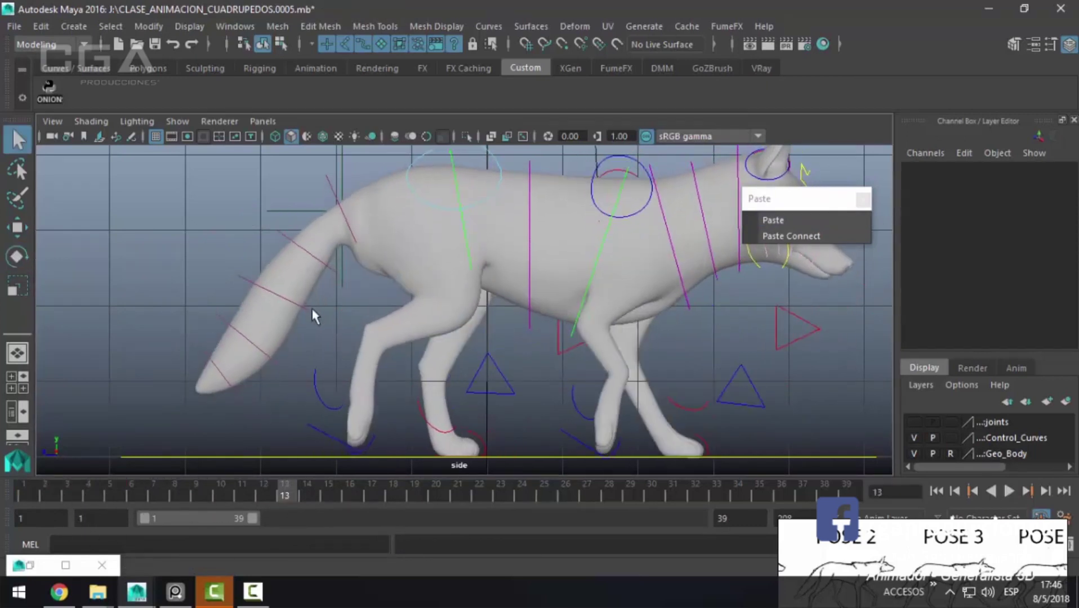
click(312, 310)
mouse_move(306, 490)
mouse_down()
mouse_move(383, 496)
mouse_move(285, 515)
mouse_move(390, 536)
mouse_up()
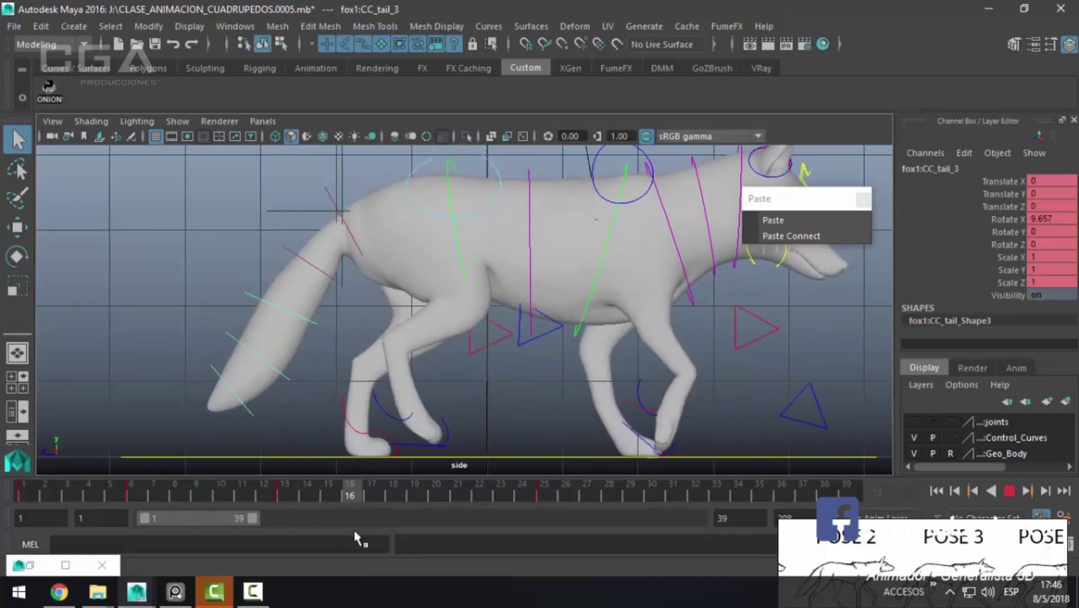
key(e)
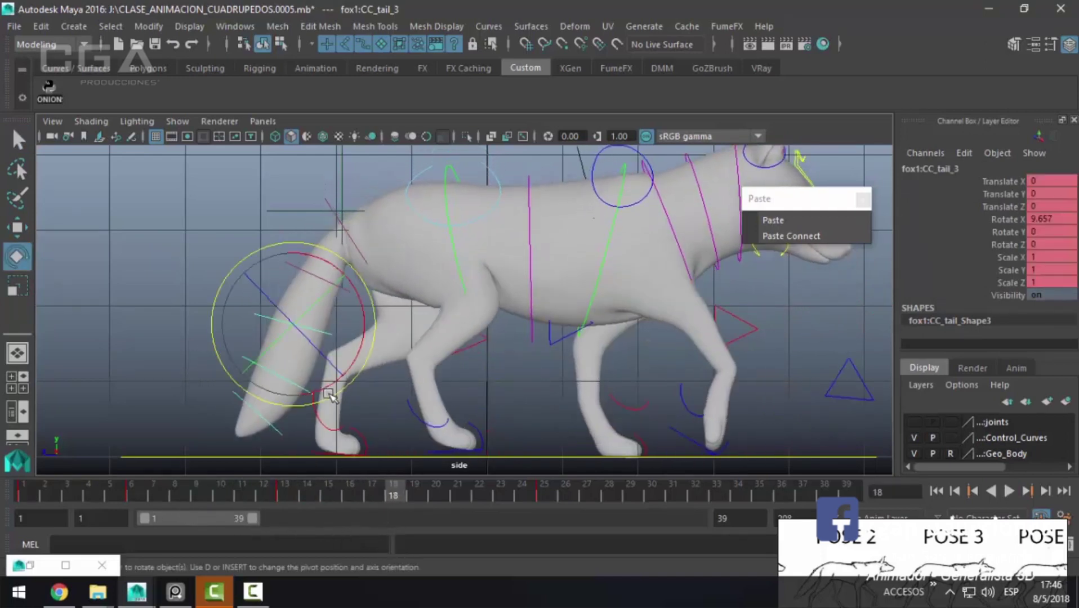
drag(331, 398, 310, 401)
mouse_move(393, 495)
mouse_down()
mouse_move(254, 489)
mouse_move(72, 501)
mouse_move(131, 496)
mouse_up()
key(q)
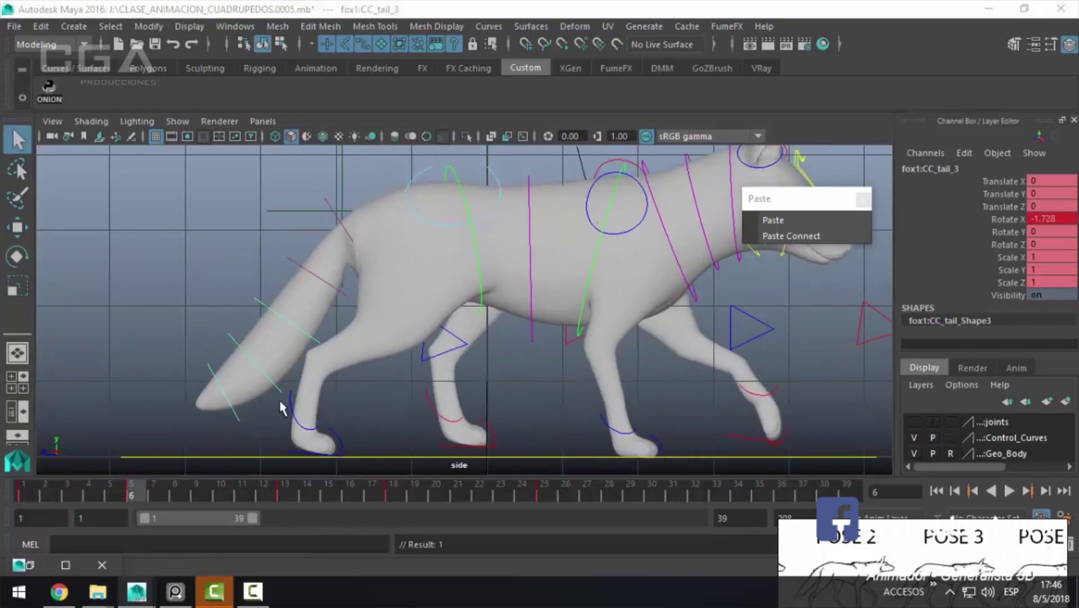
click(283, 397)
Step: Bend CC_tail_5 further down at frame 6 and play the cycle to check it
mouse_move(119, 491)
mouse_down()
mouse_move(31, 499)
mouse_move(542, 497)
mouse_up()
key(alt+v)
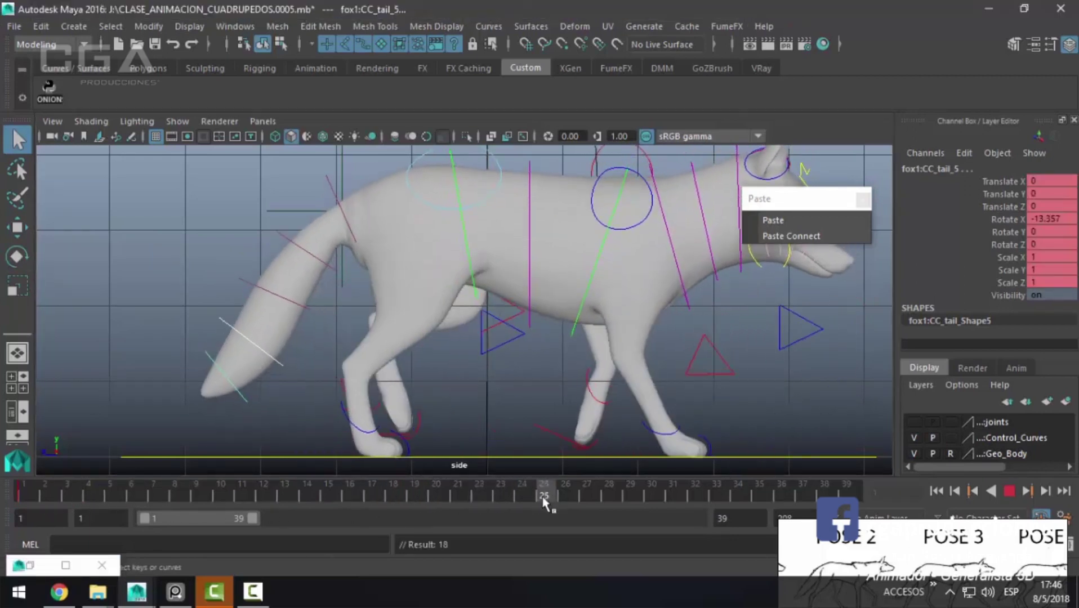
key(alt+v)
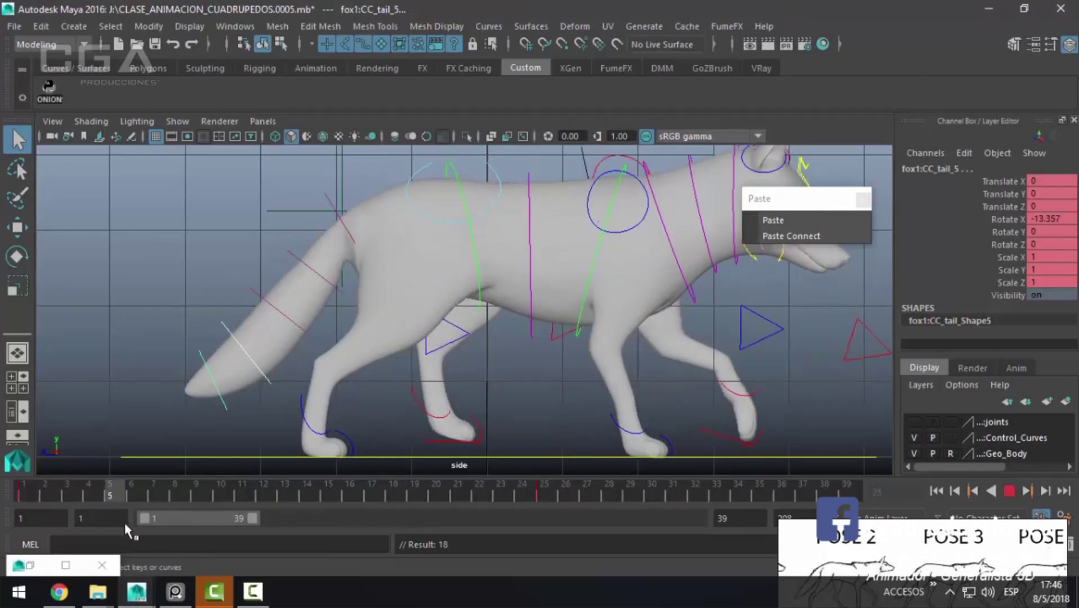
key(Escape)
key(e)
drag(306, 405, 299, 431)
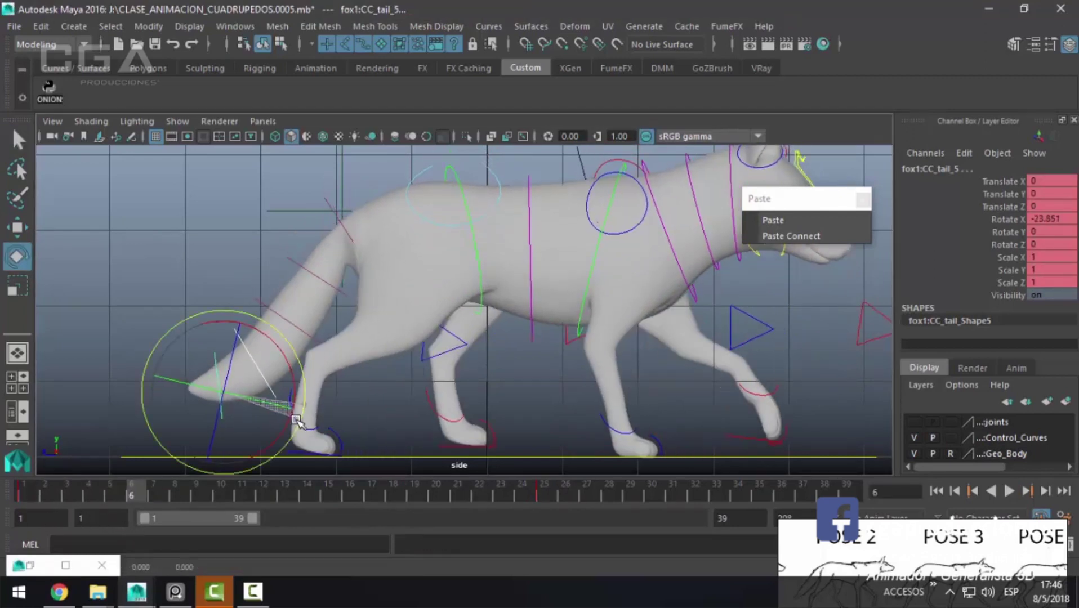
key(alt+v)
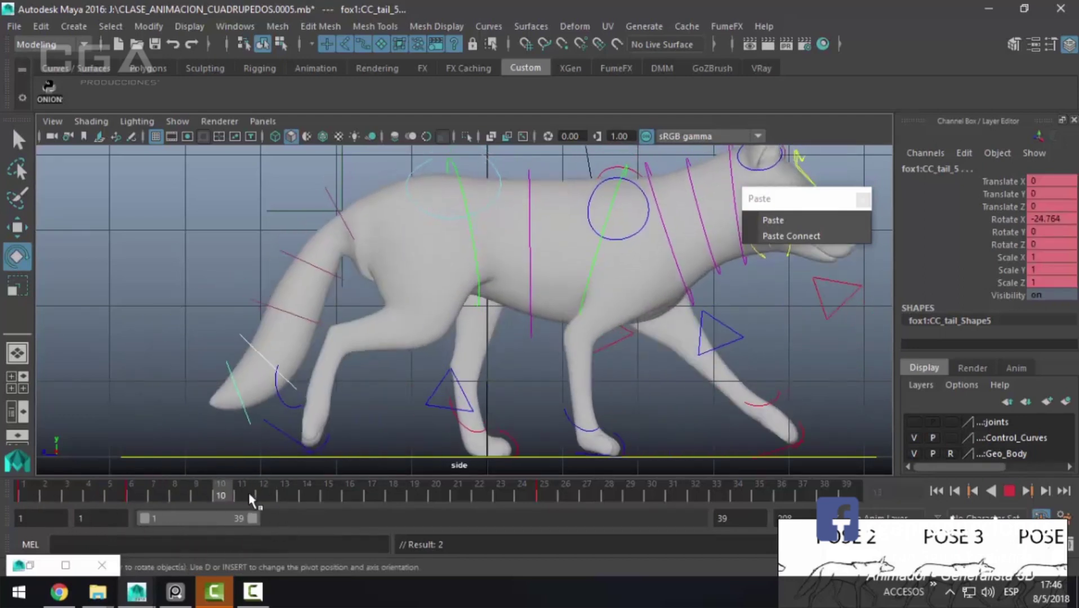
key(alt+v)
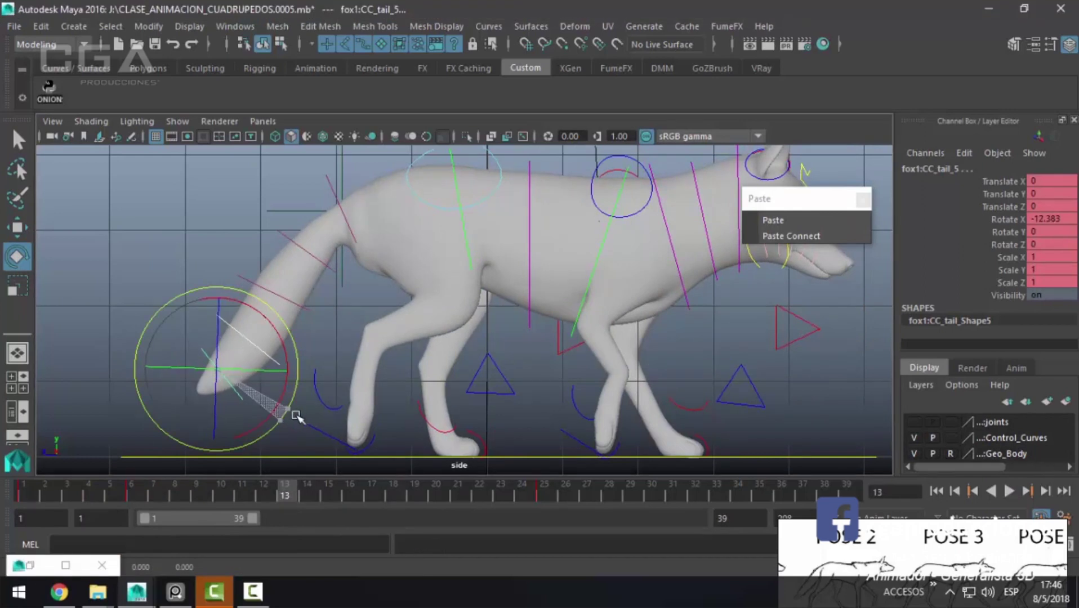
Step: Resume playback and view the walking fox in perspective from a lower side-on angle
key(alt+v)
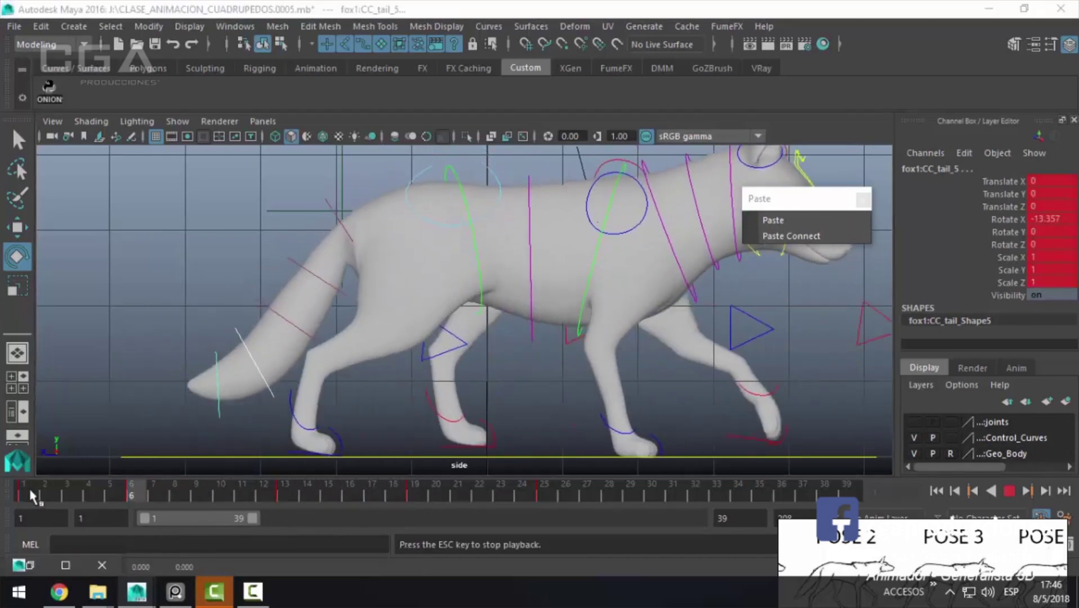
key(space)
key(space)
mouse_move(309, 385)
alt+mouse_down()
mouse_move(253, 344)
mouse_move(321, 322)
alt+mouse_up()
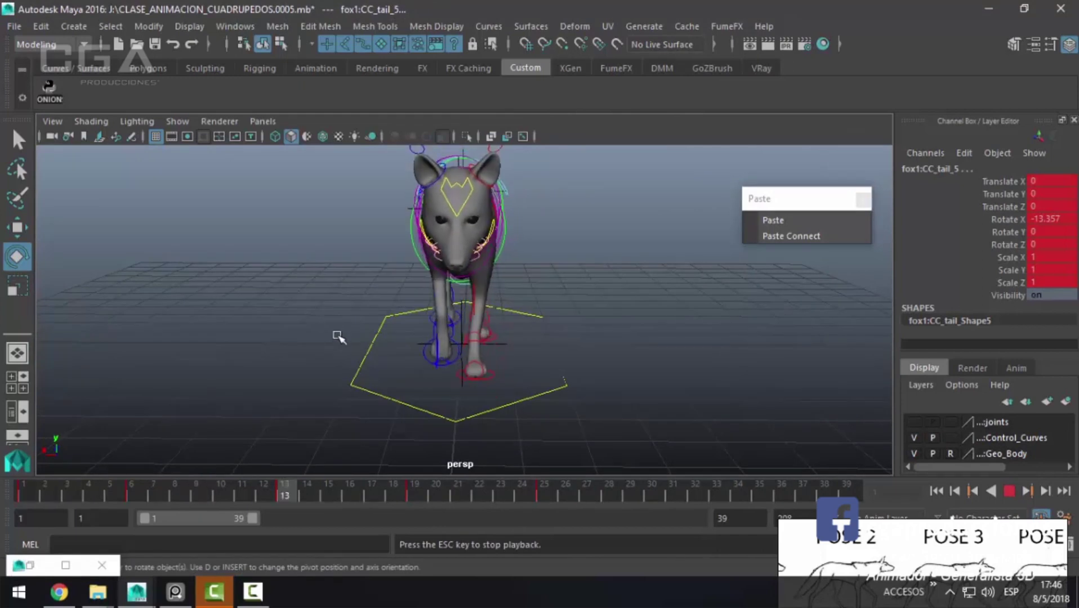
Step: Stop playback, orbit to a close side view, and select the left ear control CC_l_ear2
key(Escape)
drag(172, 484, 221, 484)
mouse_move(338, 338)
alt+mouse_down()
mouse_move(547, 325)
mouse_move(356, 392)
mouse_move(493, 301)
mouse_move(518, 308)
alt+mouse_up()
key(q)
click(475, 271)
key(w)
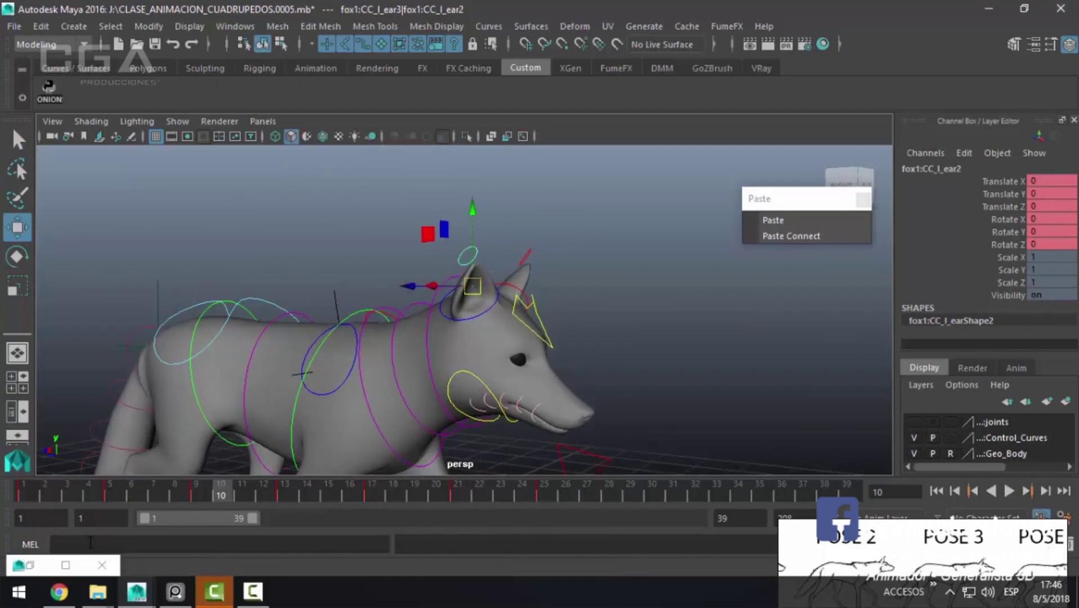
key(q)
Step: Delete CC_l_ear2's keys on frames 3–27, then go to frame 1 in the side view
shift+drag(63, 493, 520, 495)
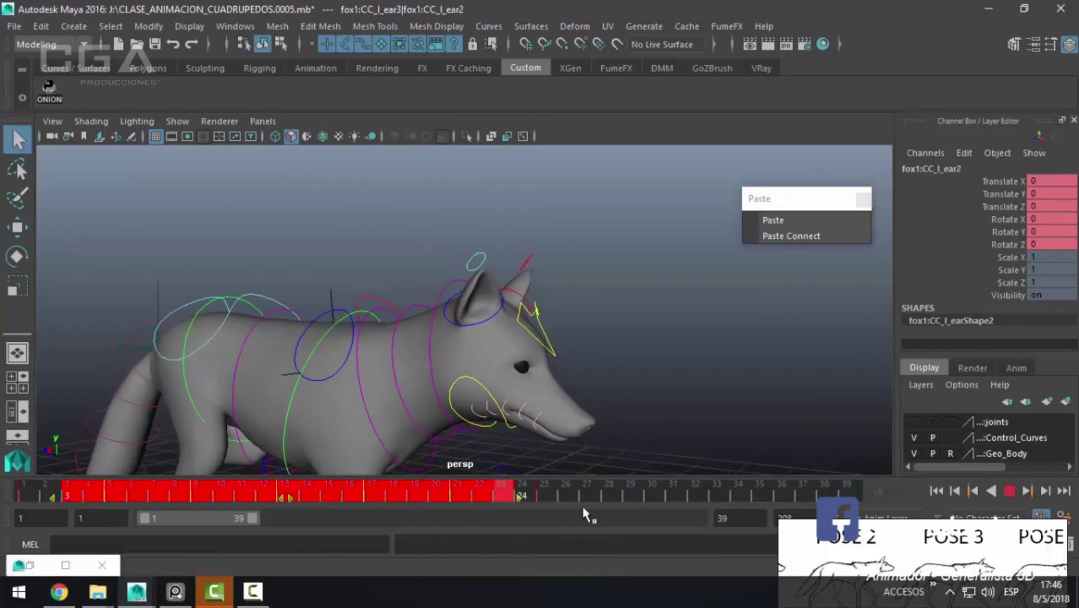
shift+drag(582, 510, 581, 495)
right_click(580, 495)
click(632, 306)
mouse_move(355, 414)
alt+mouse_down()
mouse_move(434, 415)
mouse_move(297, 475)
alt+mouse_up()
click(23, 493)
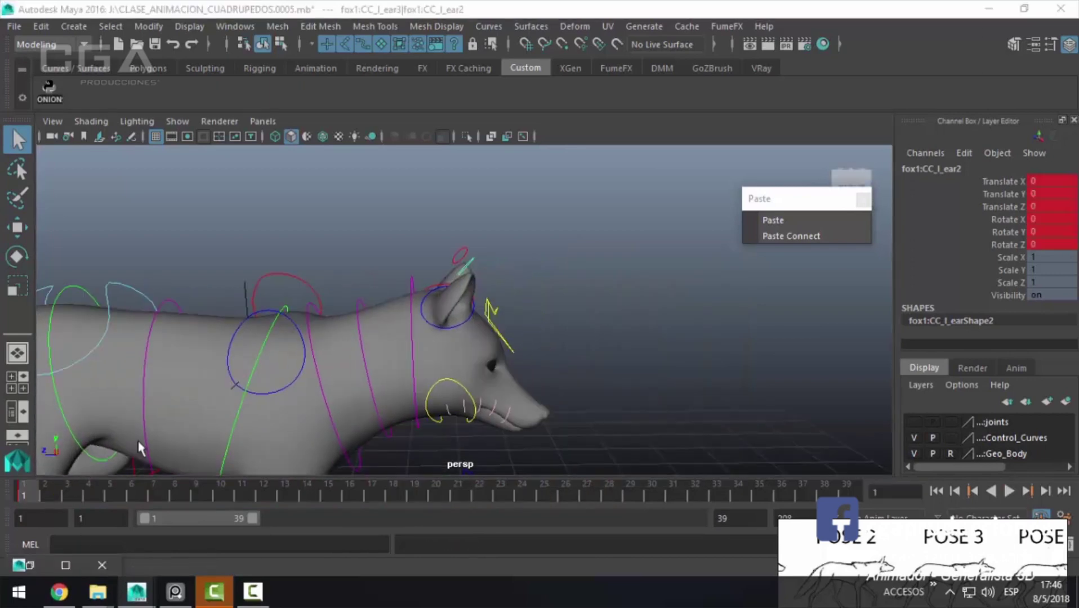
drag(341, 375, 681, 382)
Step: Zoom in on the fox's head and play the walk cycle to review the ear
alt+middle_drag(449, 360, 225, 349)
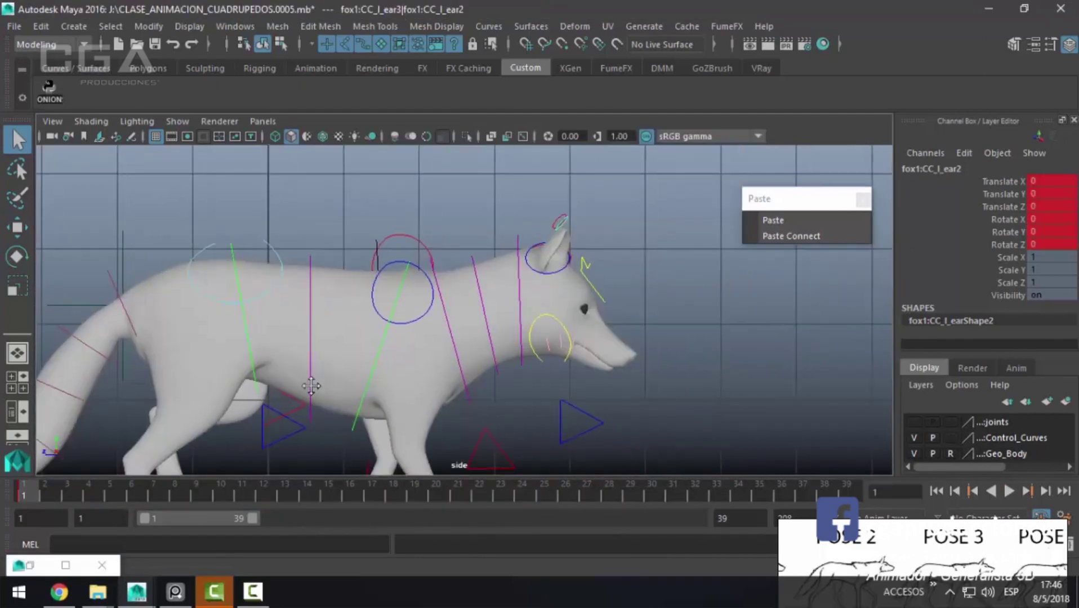
scroll(288, 341, up, 5)
key(alt+v)
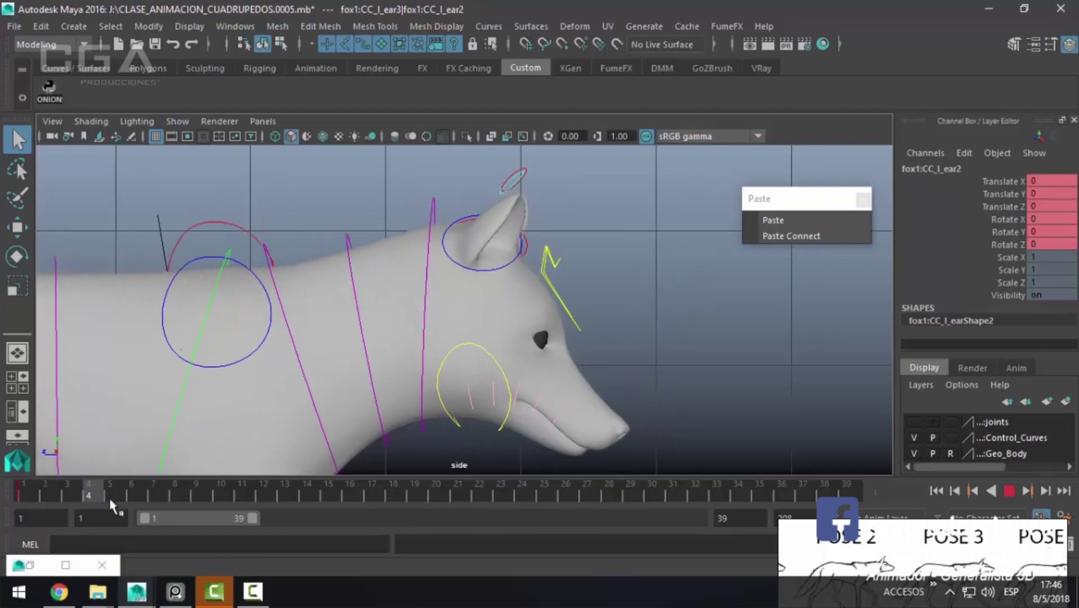
key(w)
key(alt+v)
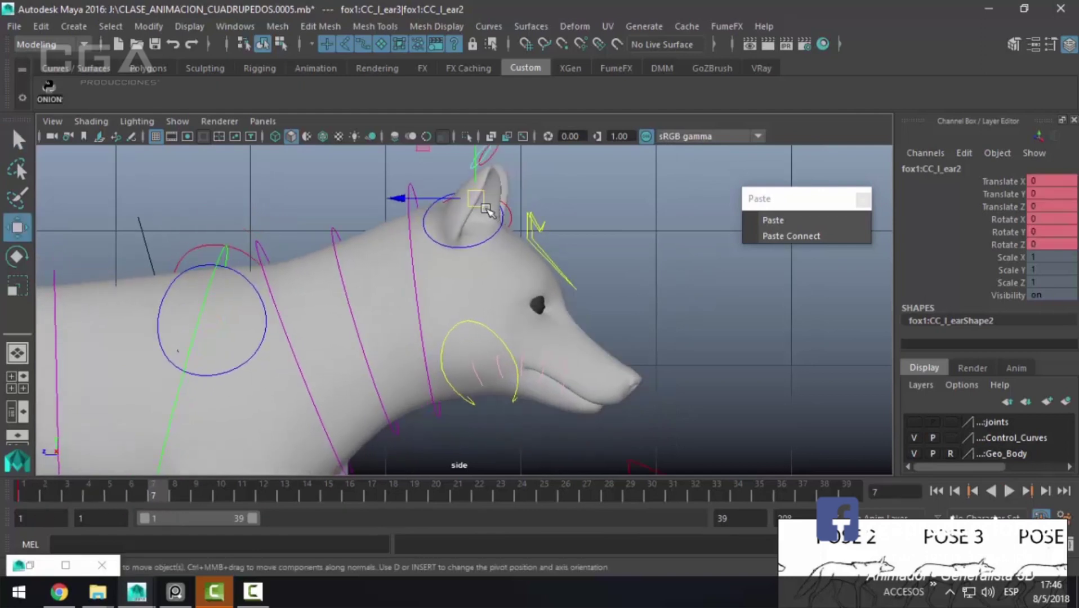
click(287, 492)
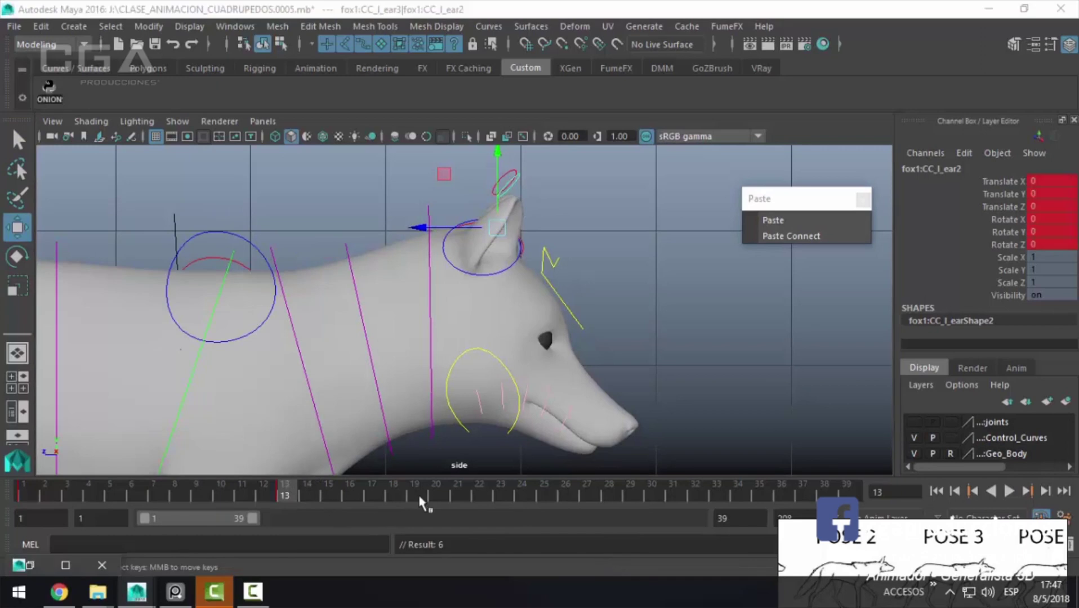
Step: Tilt CC_l_ear2 back at frame 5 and swing it to Rotate X -25.498 at frame 19
key(alt+v)
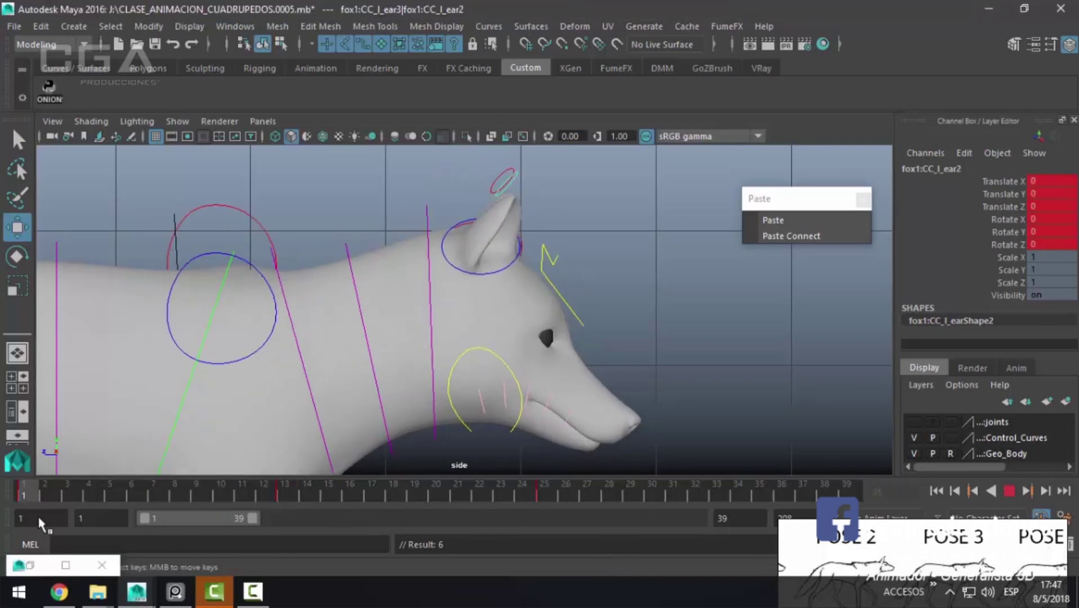
key(alt+v)
key(e)
drag(535, 205, 542, 219)
key(alt+v)
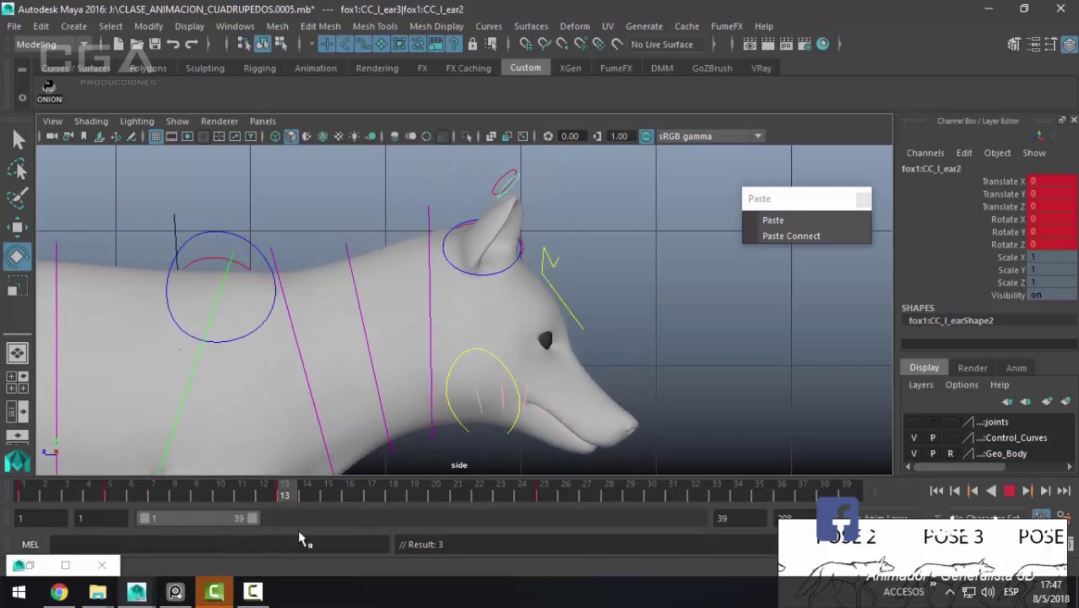
key(alt+v)
mouse_move(549, 174)
mouse_down()
mouse_move(554, 194)
mouse_move(535, 221)
mouse_move(390, 247)
mouse_up()
Step: Select the other ear control and delete its keys across the marked timeline range
key(alt+v)
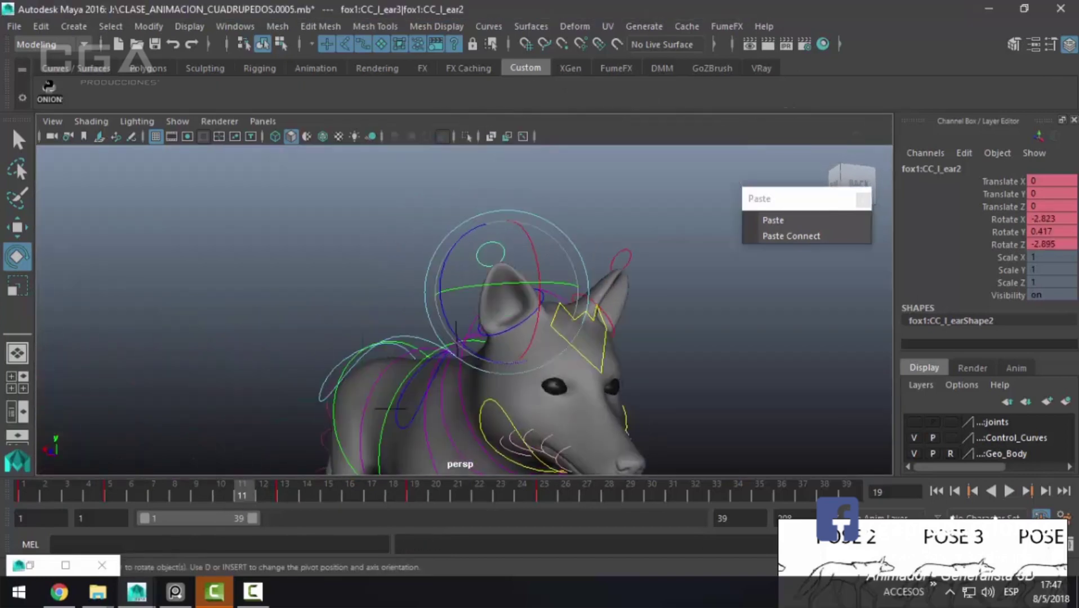
alt+drag(394, 451, 669, 263)
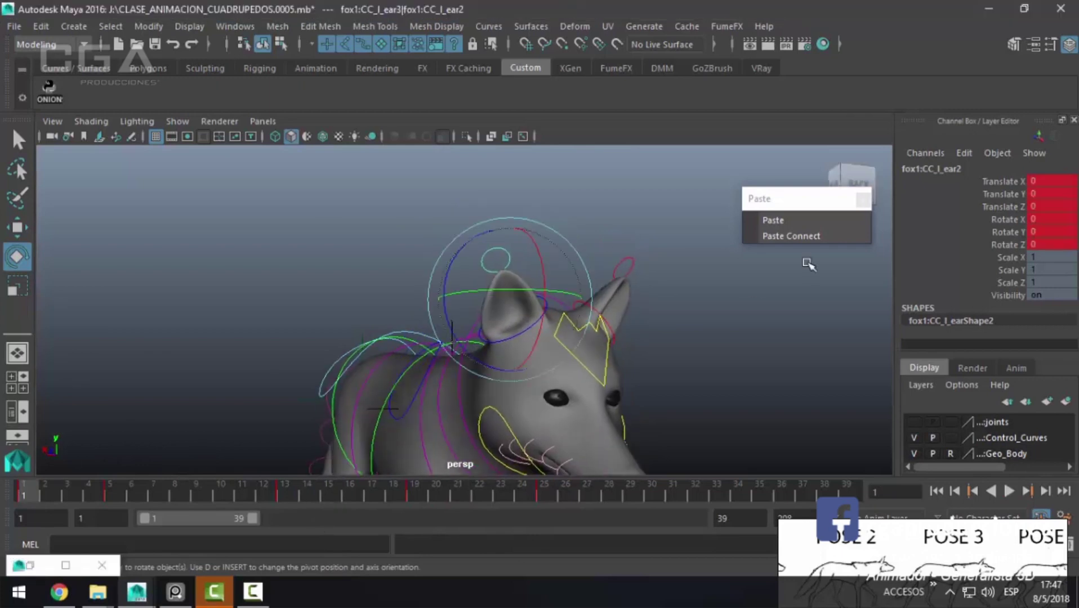
key(Escape)
key(q)
click(669, 262)
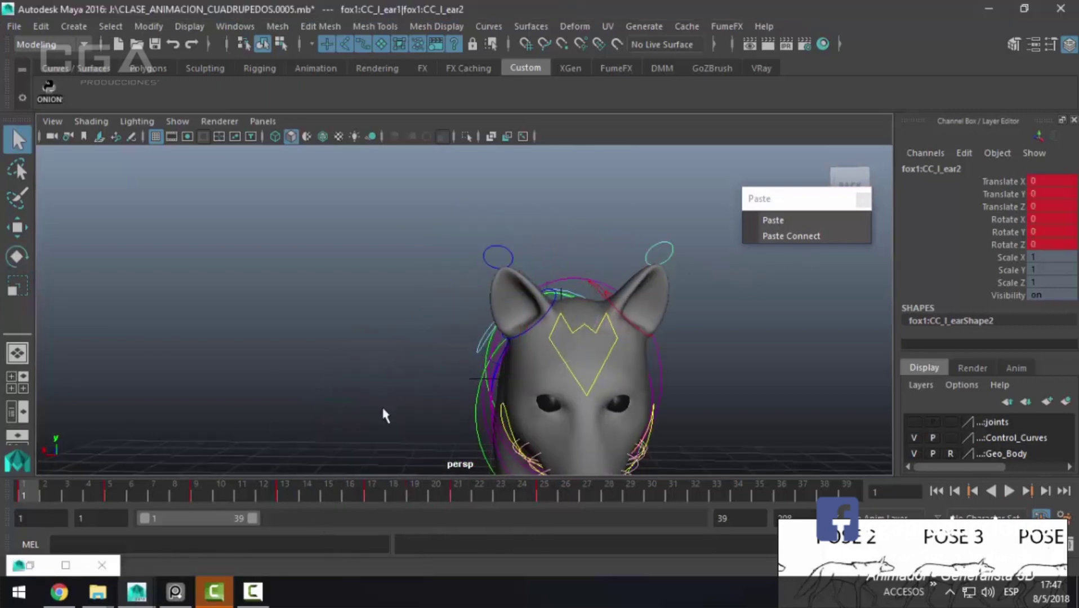
shift+drag(36, 489, 612, 490)
right_click(613, 490)
click(676, 309)
Step: Rotate the ear into a new pose at frame 7
drag(53, 492, 153, 495)
key(e)
drag(670, 290, 663, 307)
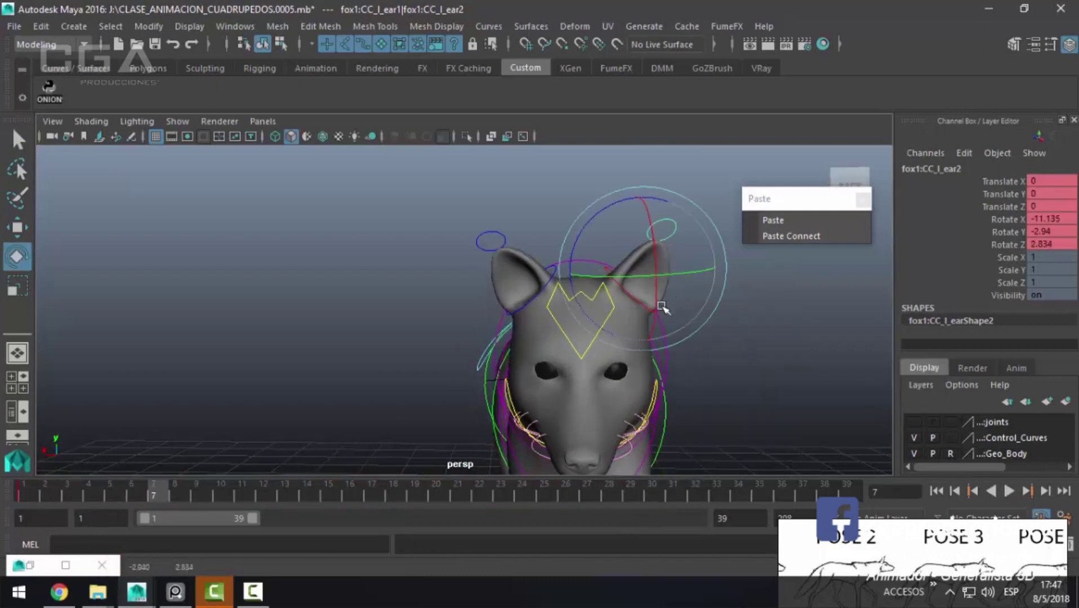
Step: Copy the ear's frame-1 key and Paste Connect it at frame 14
click(37, 490)
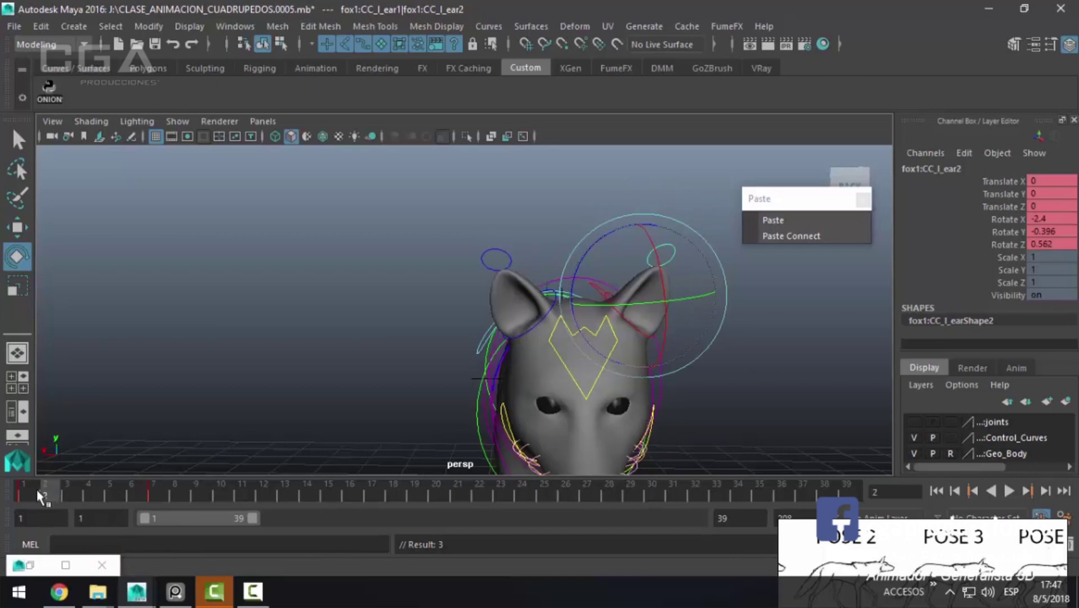
right_click(36, 489)
click(103, 270)
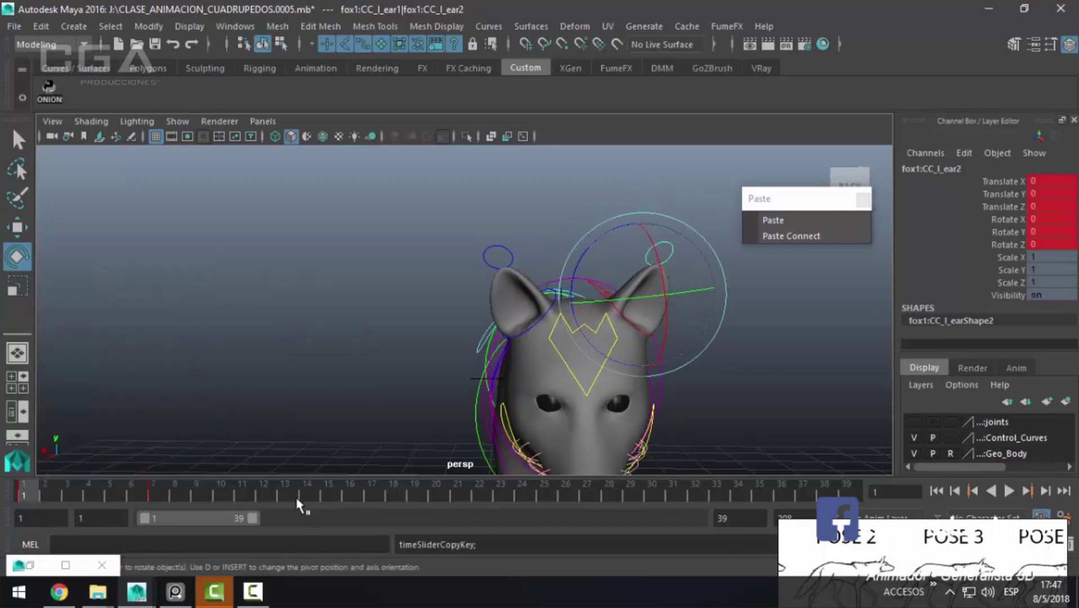
click(307, 493)
click(364, 451)
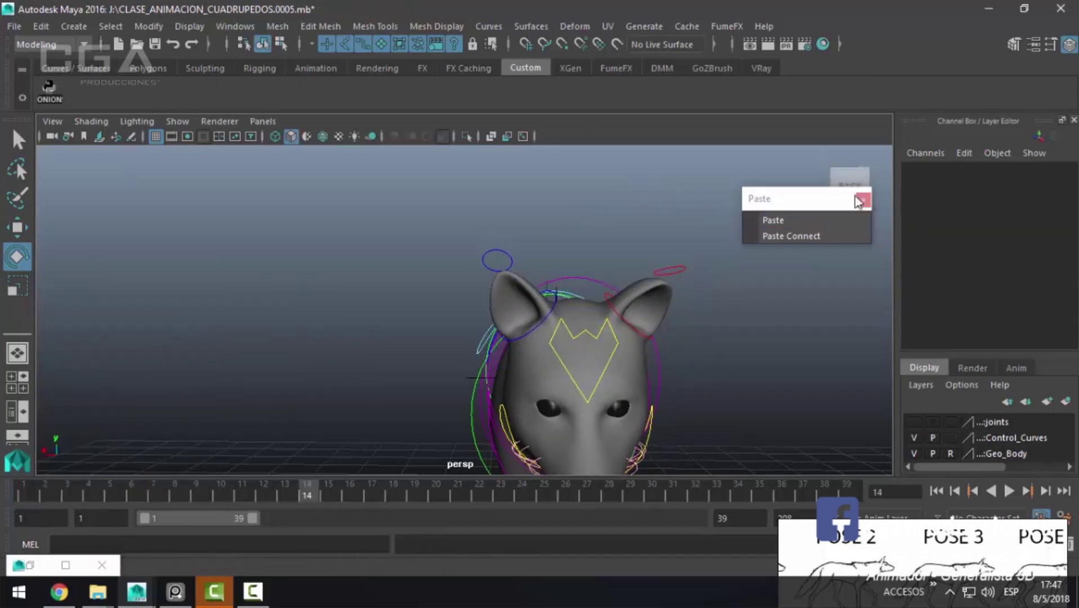
click(669, 270)
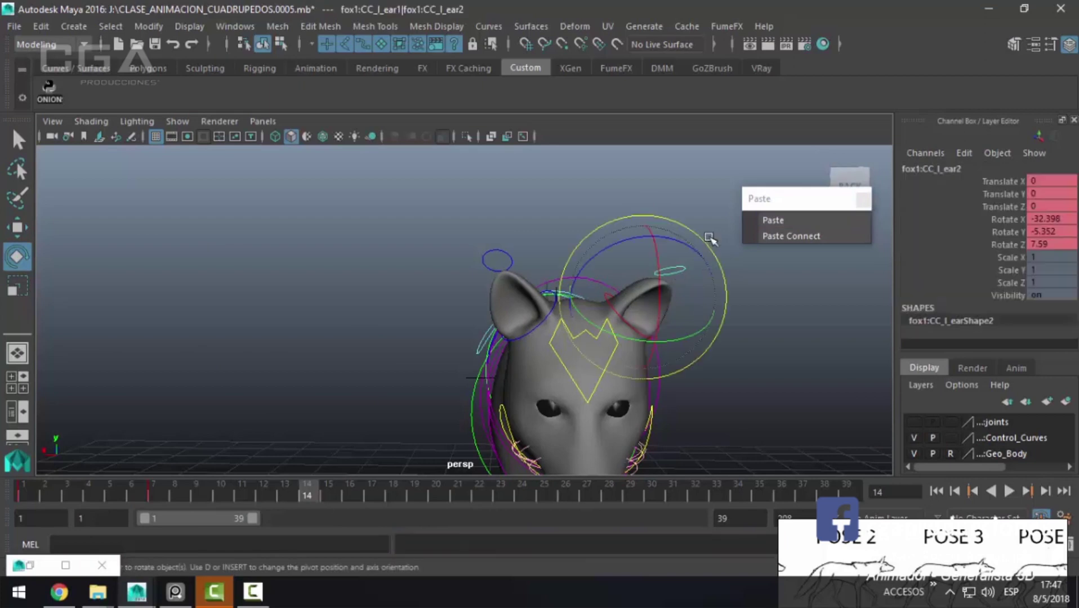
click(818, 237)
Step: Scrub and play back the cycle to check the reworked ear motion
drag(308, 501, 539, 523)
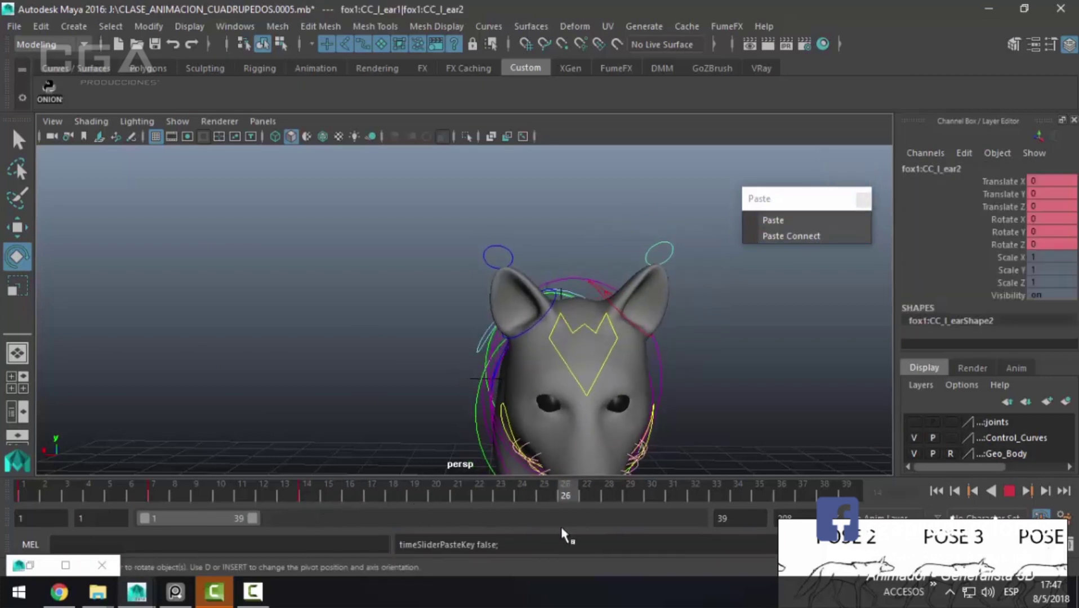
drag(438, 488, 415, 493)
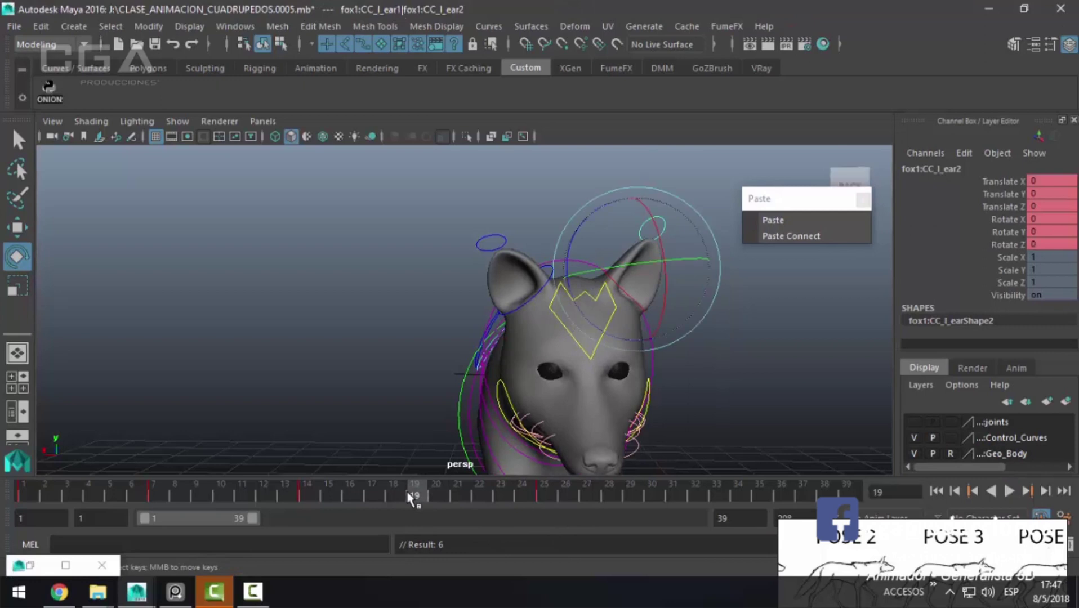
key(alt+v)
alt+drag(658, 315, 306, 513)
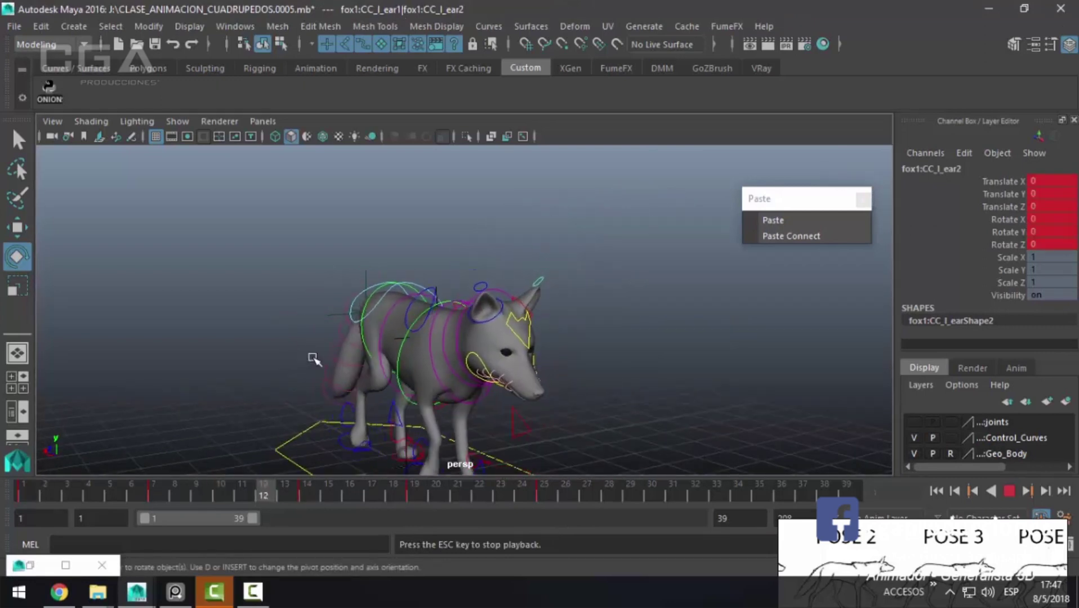
Step: Play the walk repeatedly while orbiting to front, low, high and side angles
key(Escape)
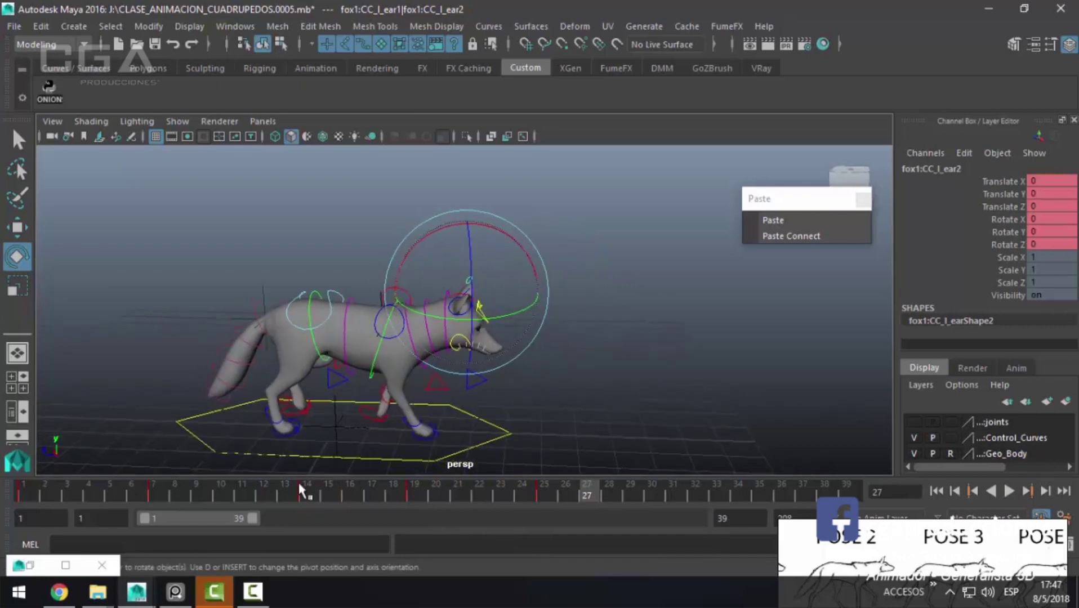
key(alt+v)
alt+drag(212, 436, 243, 399)
alt+drag(306, 373, 238, 361)
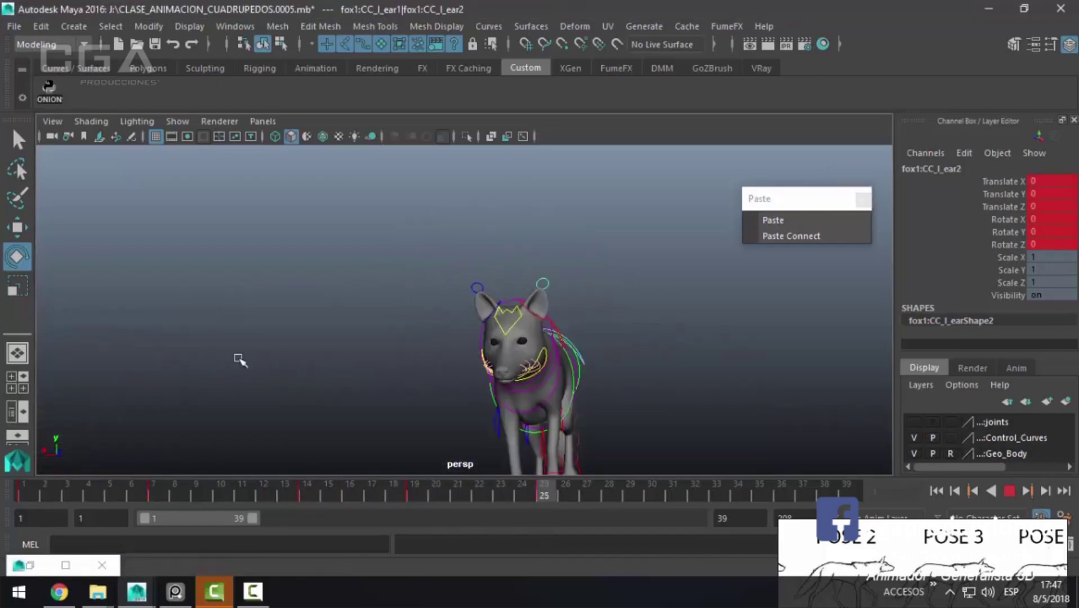
key(Escape)
alt+drag(350, 420, 272, 357)
key(alt+v)
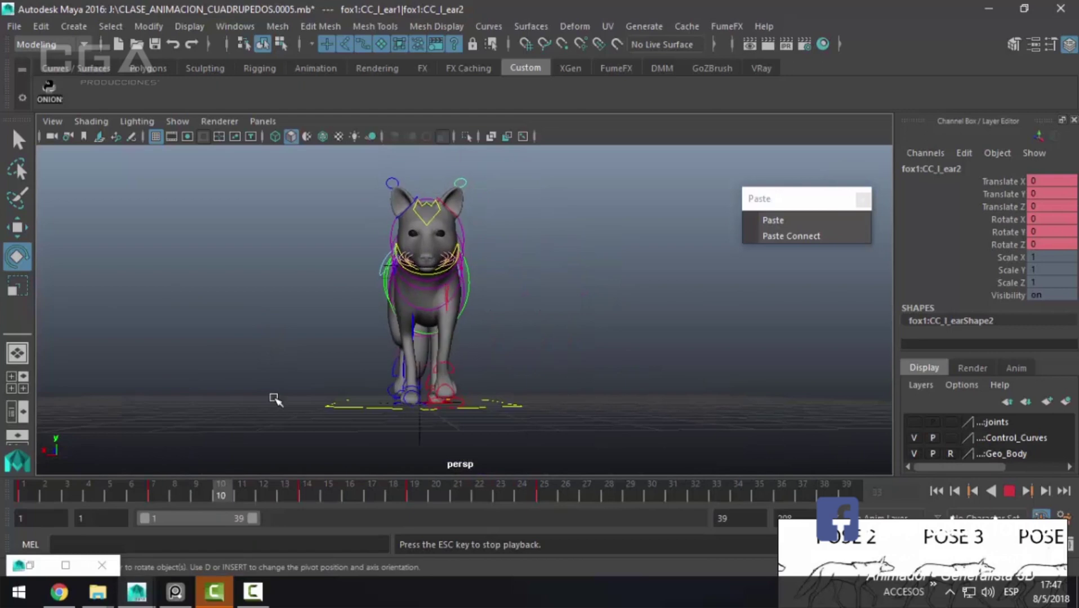
key(Escape)
key(alt+v)
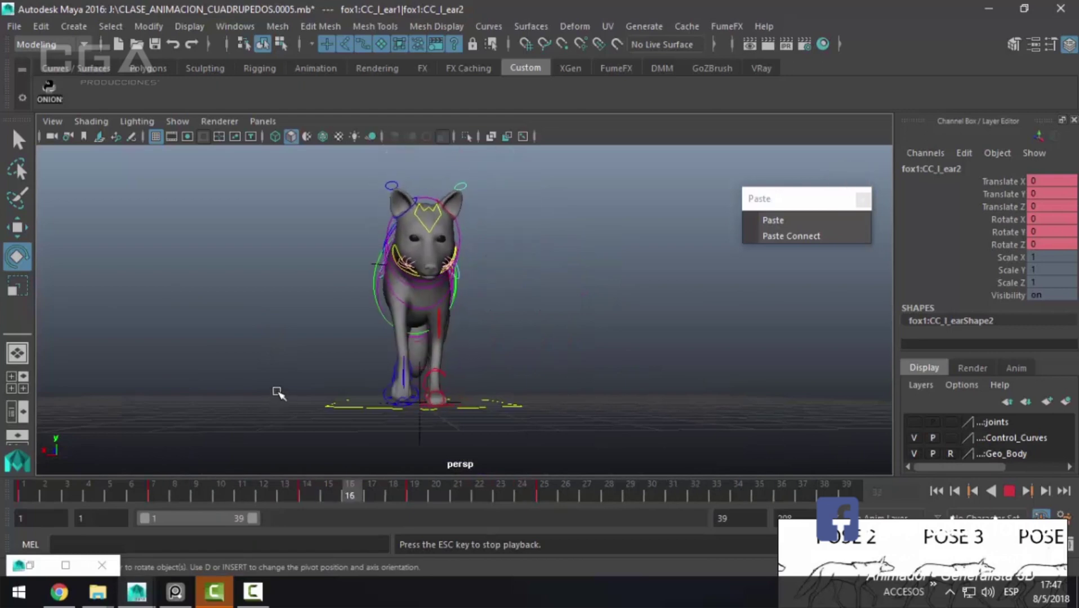
key(Escape)
mouse_move(278, 394)
alt+mouse_down()
mouse_move(468, 438)
mouse_move(395, 349)
mouse_move(338, 226)
alt+mouse_up()
Step: Maximize the top view, frame the fox and play the walk from above
key(q)
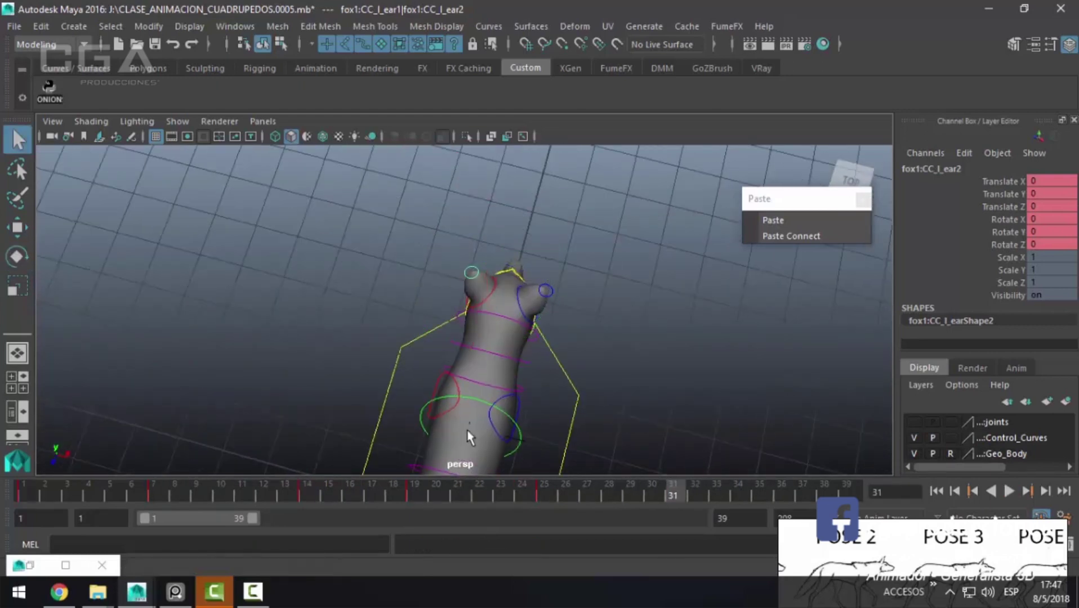
key(space)
key(space)
alt+middle_drag(378, 230, 368, 256)
key(alt+v)
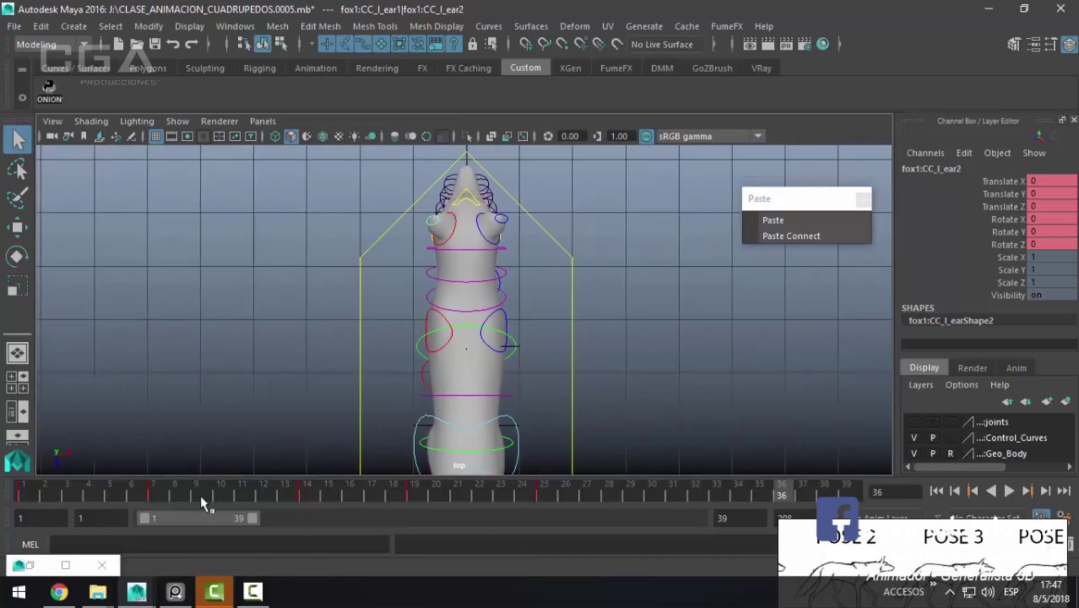
Step: Turn the neck control CC_neck2 slightly sideways at frame 9 and key it
key(alt+v)
scroll(518, 278, up, 1)
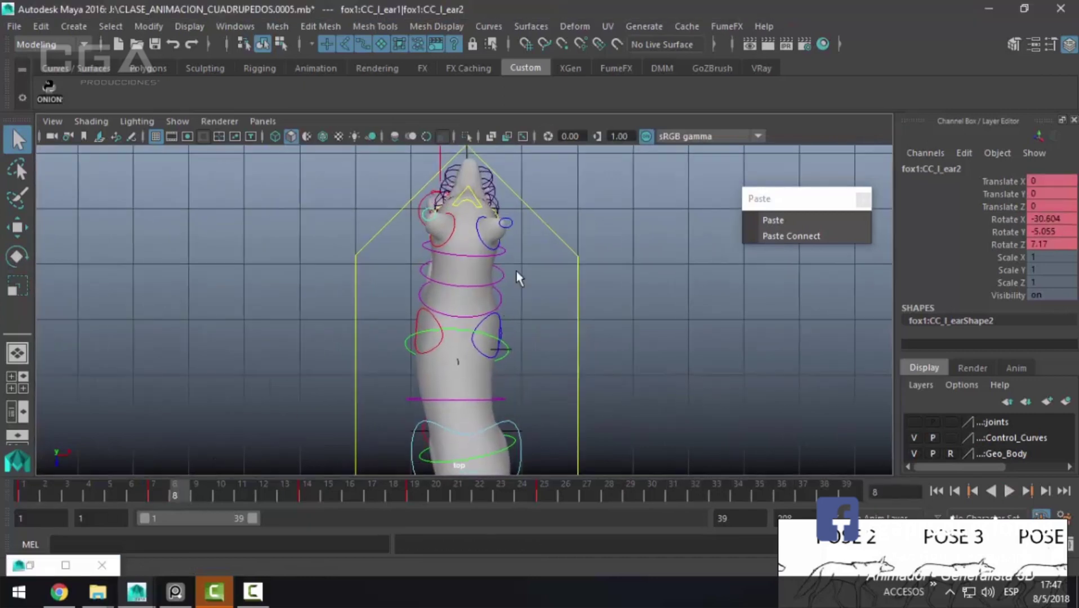
click(503, 254)
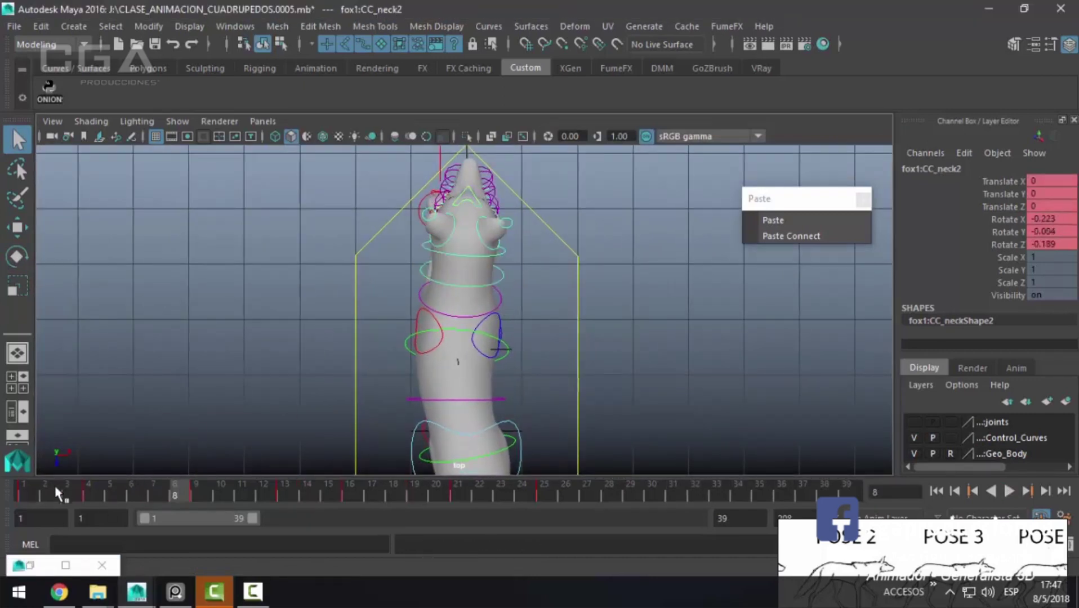
key(alt+v)
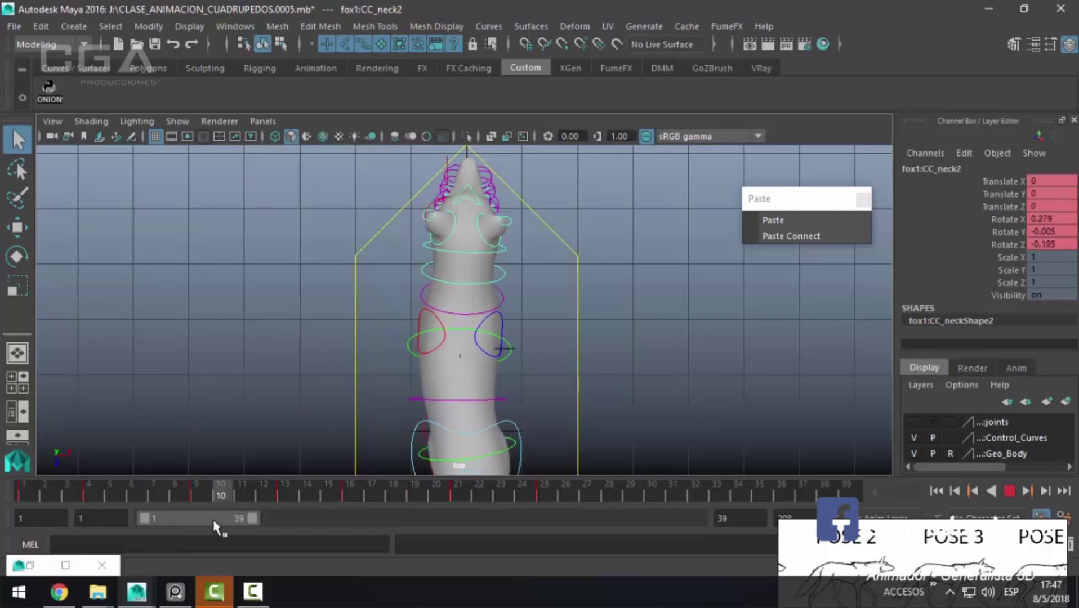
key(alt+v)
key(e)
drag(519, 206, 514, 207)
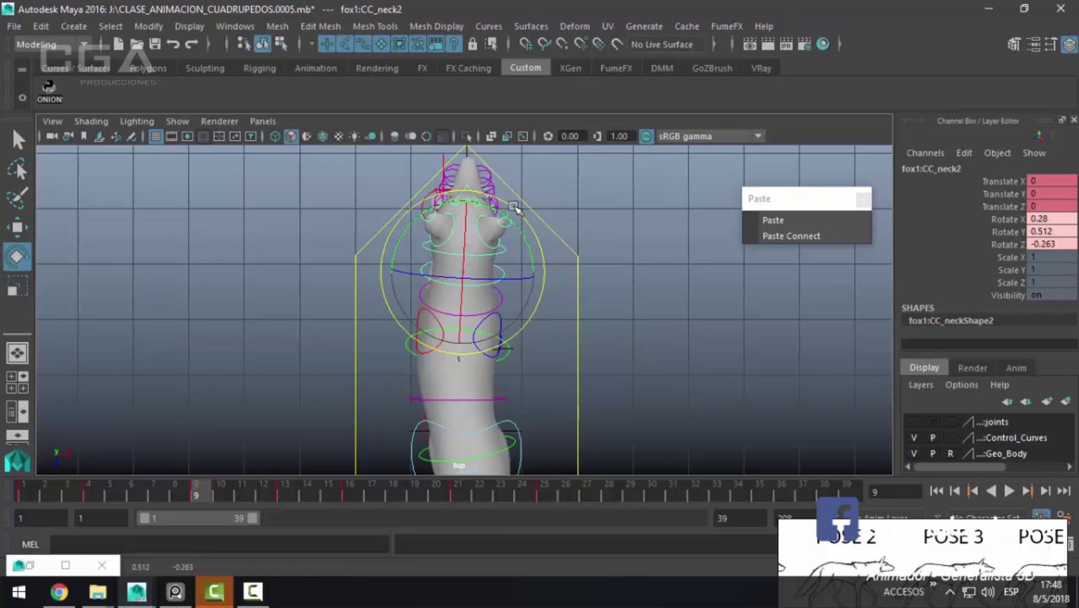
key(s)
Step: Turn the head control CC_head slightly at frames 9 and 4
click(502, 255)
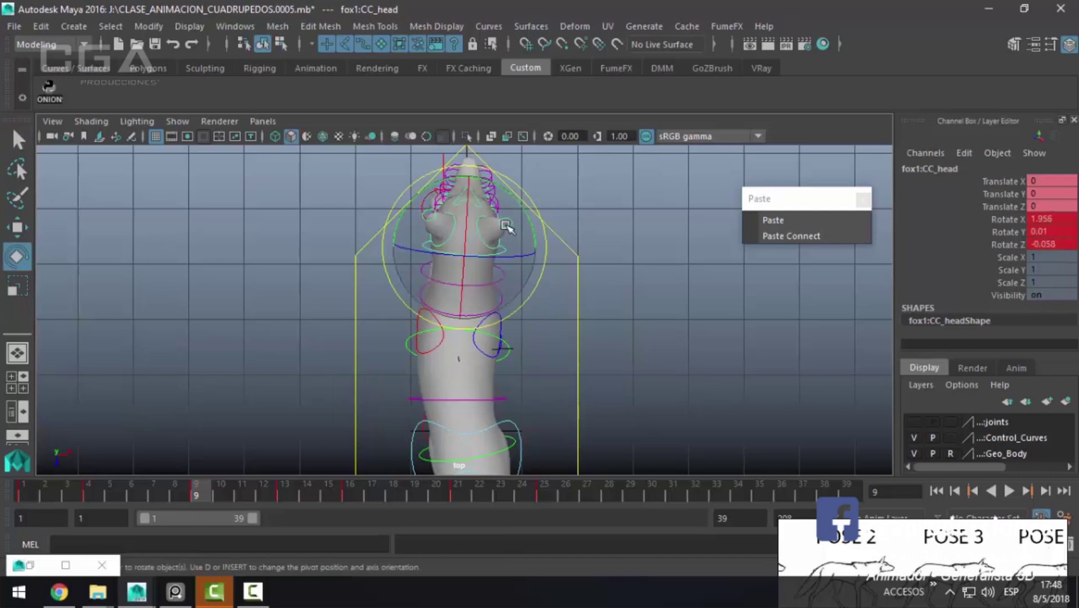
drag(518, 185, 513, 185)
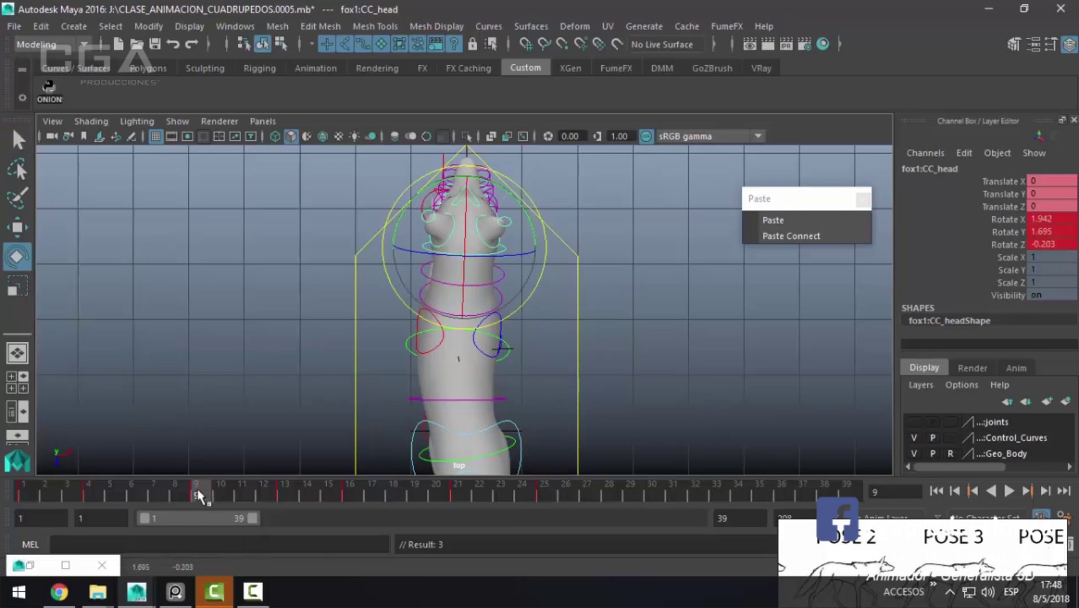
key(alt+v)
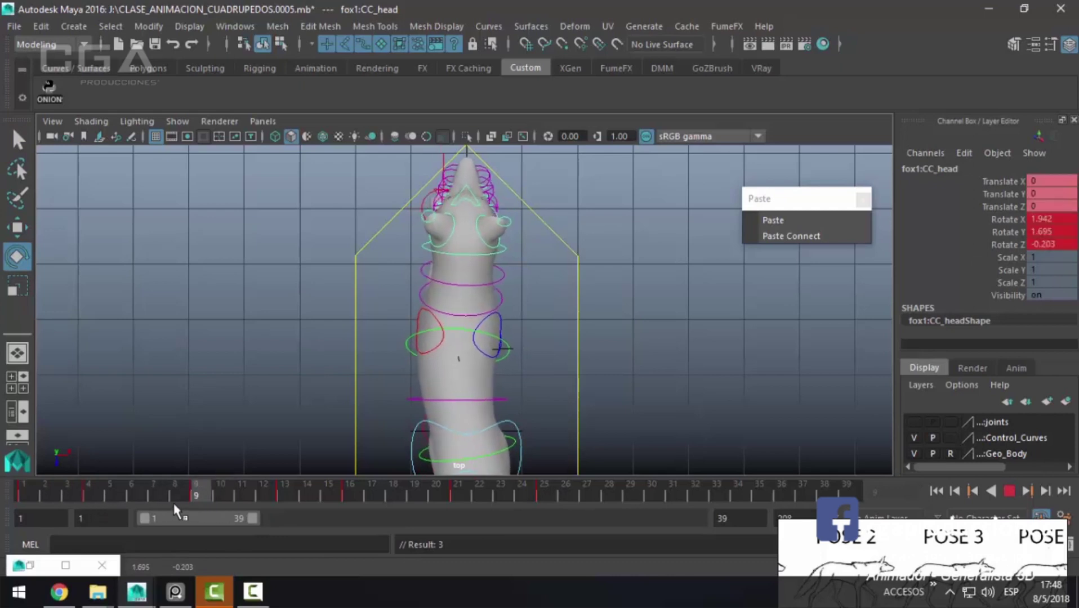
key(alt+v)
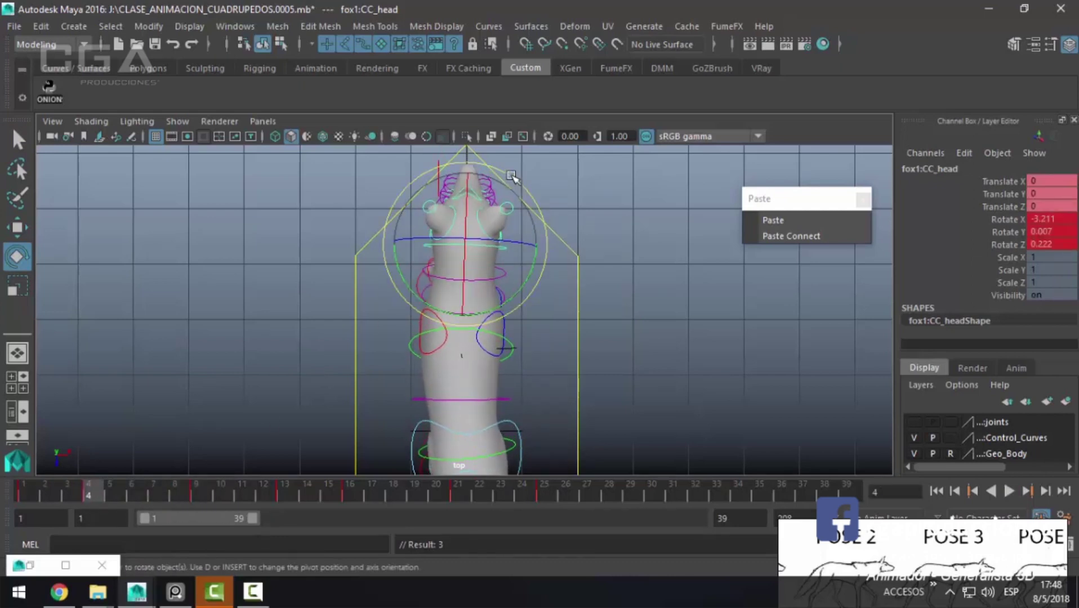
drag(512, 176, 344, 278)
Step: Turn CC_head the other way at frame 16 and to Rotate Y -2.428 at frame 21, keying it
key(alt+v)
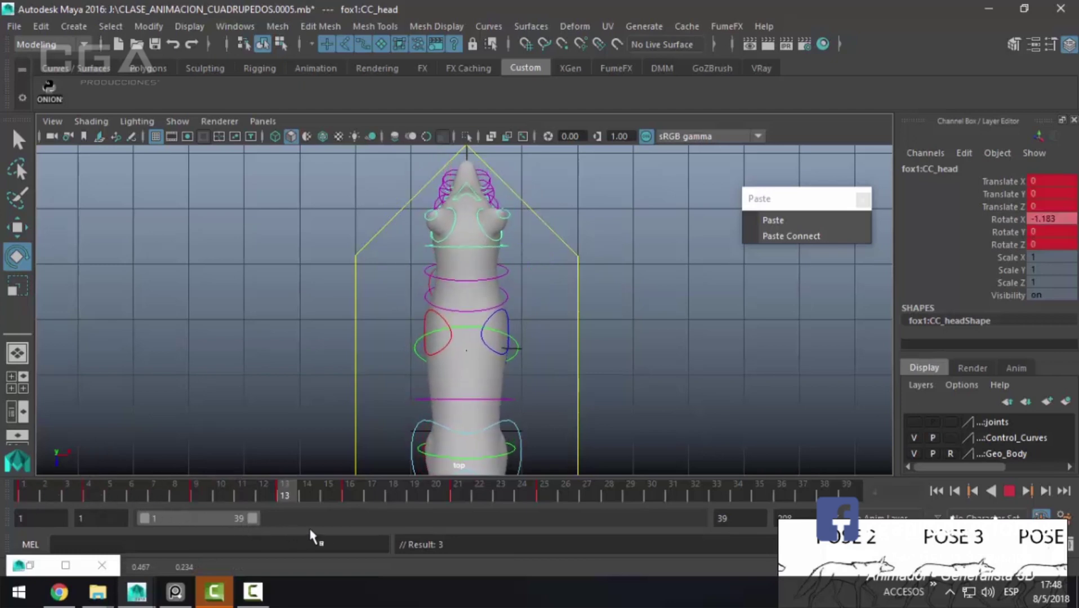
key(alt+v)
drag(533, 196, 535, 198)
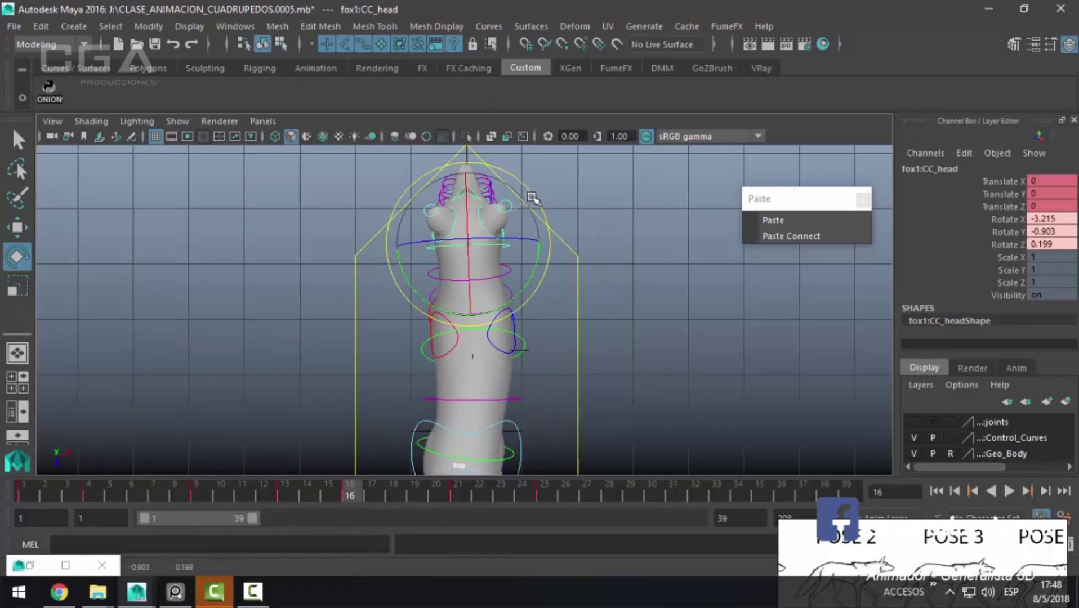
click(457, 493)
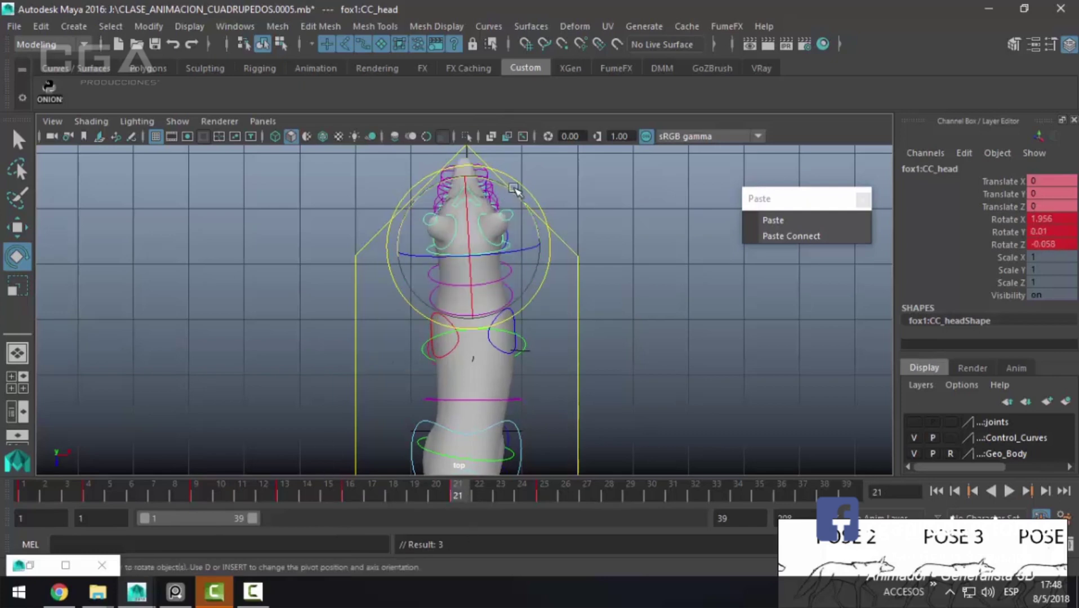
drag(523, 184, 530, 180)
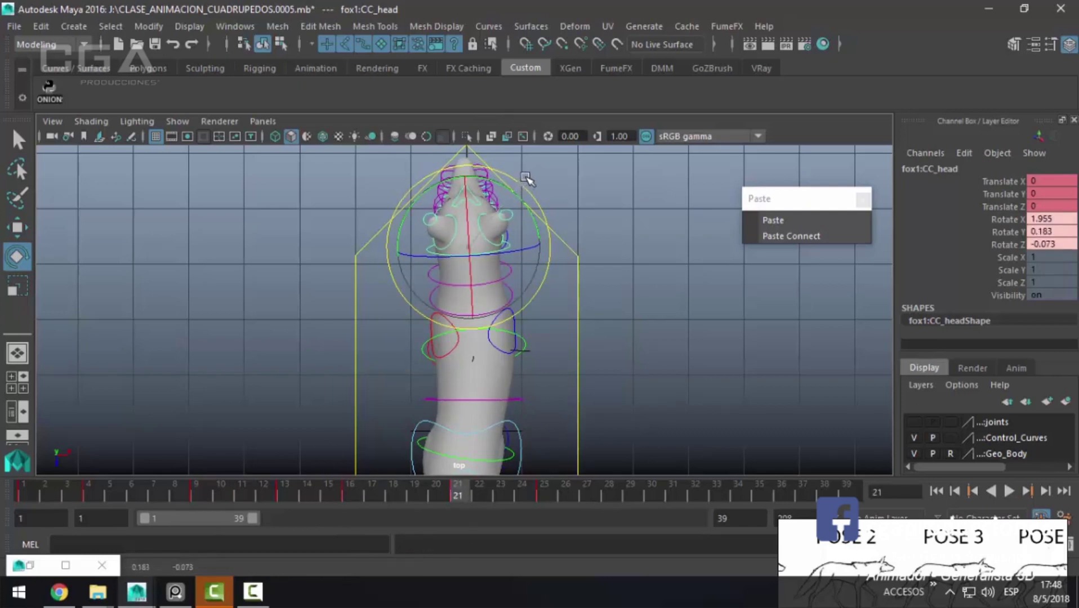
key(s)
key(space)
key(space)
Step: Orbit around the fox while playing the walk cycle, stopping at frame 29
alt+drag(446, 259, 254, 195)
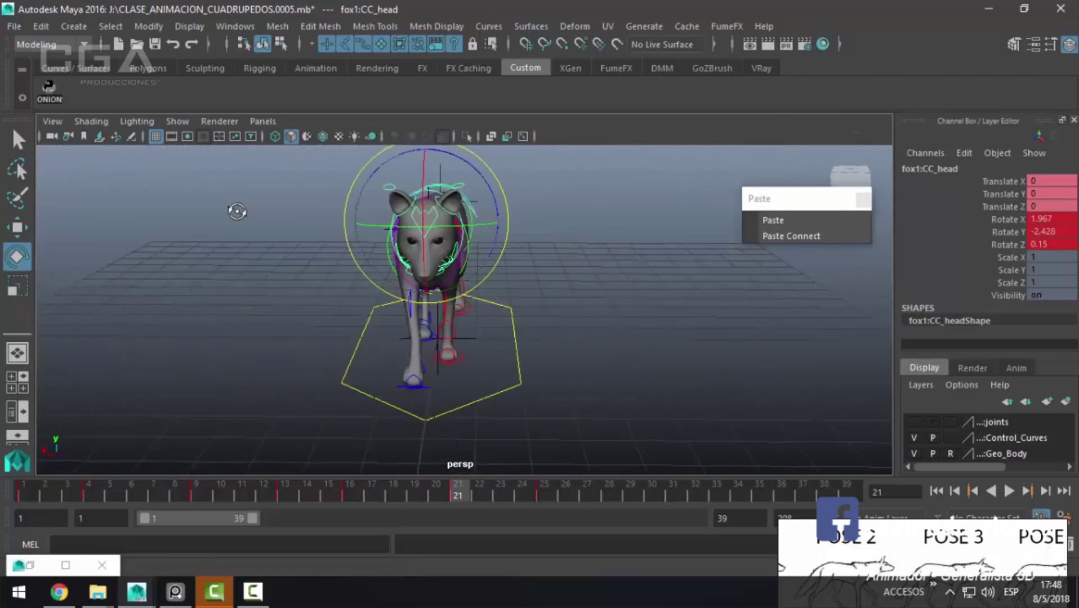
key(alt+v)
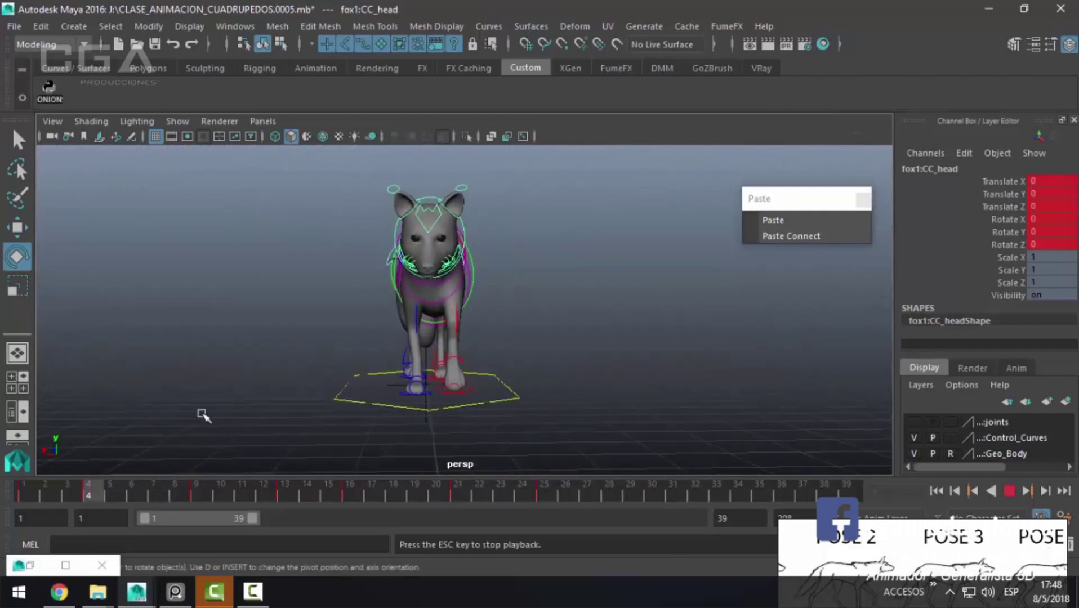
mouse_move(205, 415)
alt+mouse_down()
mouse_move(458, 393)
mouse_move(454, 415)
alt+mouse_up()
key(alt+v)
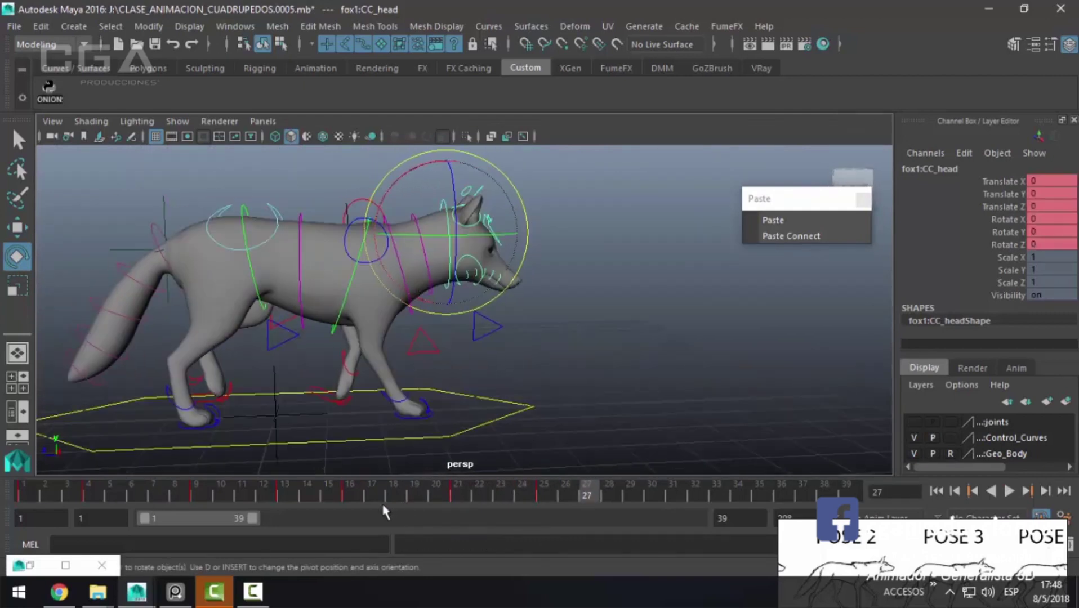
key(alt+v)
key(alt+v)
key(alt+v)
mouse_move(315, 394)
alt+mouse_down()
mouse_move(440, 324)
mouse_move(537, 315)
alt+mouse_up()
key(alt+v)
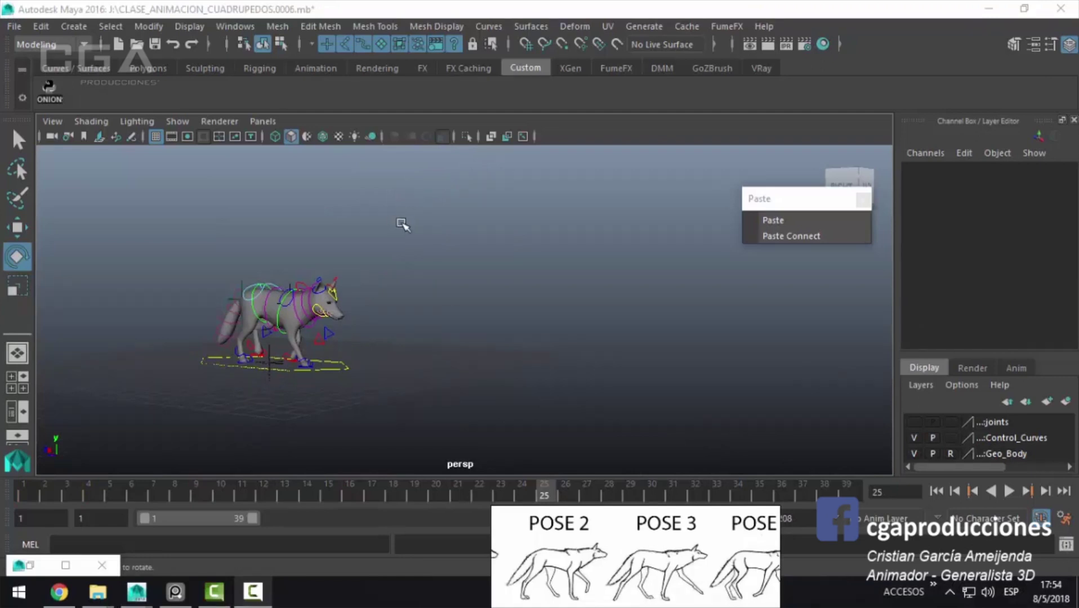
Step: Select the fox's global control, scrub the walk to frame 26, and return to frame 1
scroll(448, 371, up, 3)
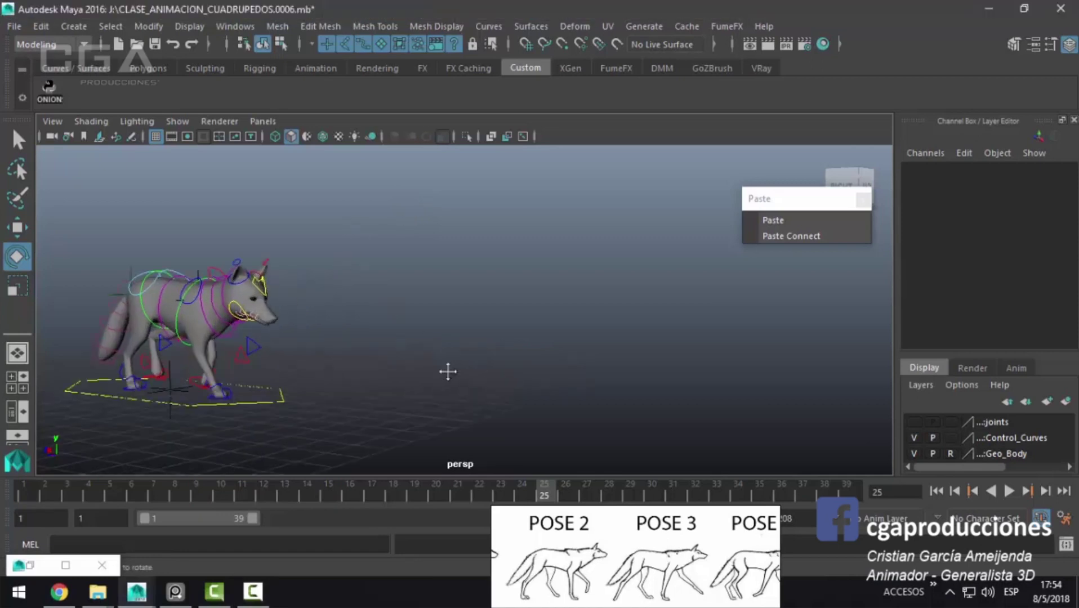
scroll(571, 335, up, 3)
scroll(460, 344, up, 2)
click(457, 345)
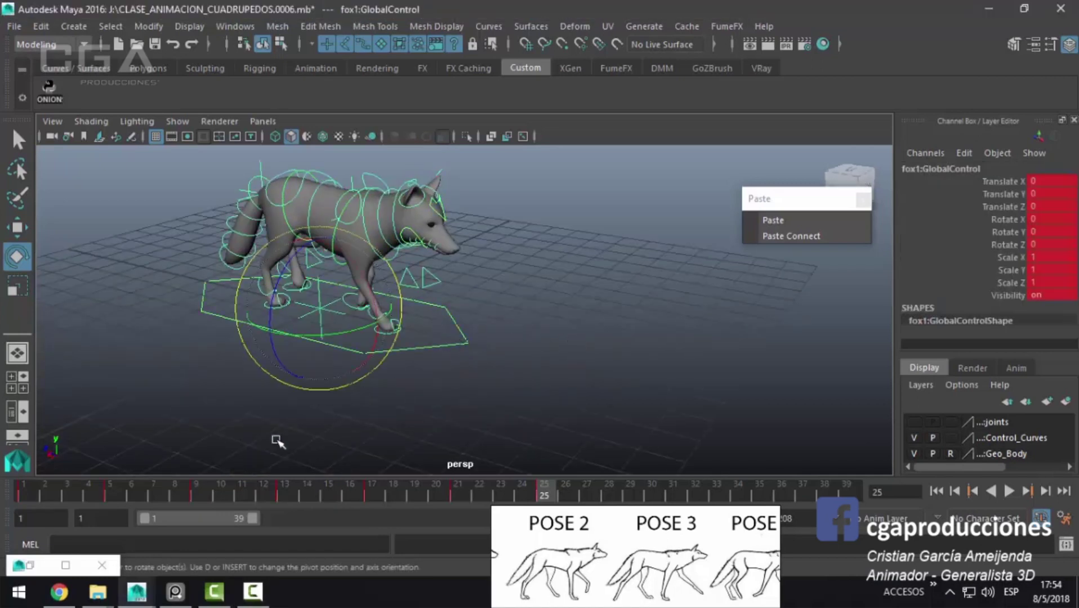
alt+drag(337, 258, 366, 257)
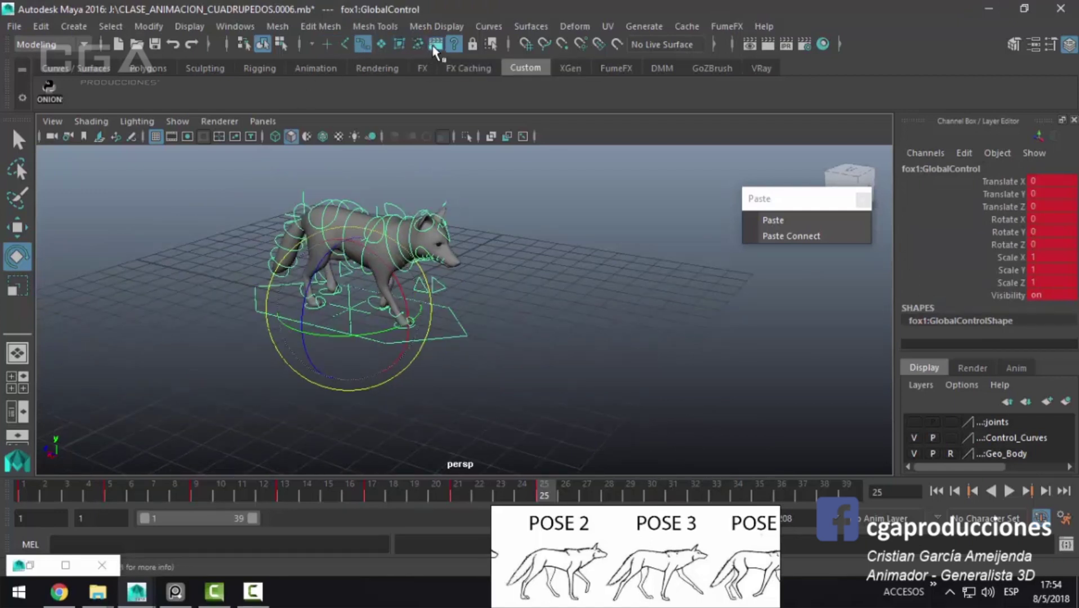
scroll(456, 226, up, 3)
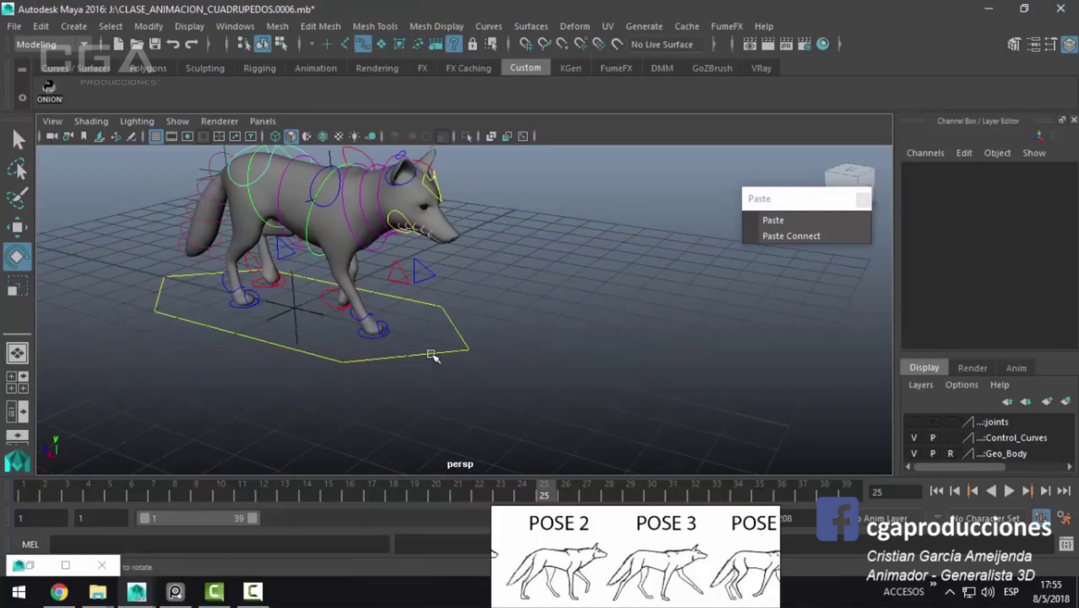
mouse_move(40, 498)
mouse_down()
mouse_move(560, 512)
mouse_move(544, 510)
mouse_up()
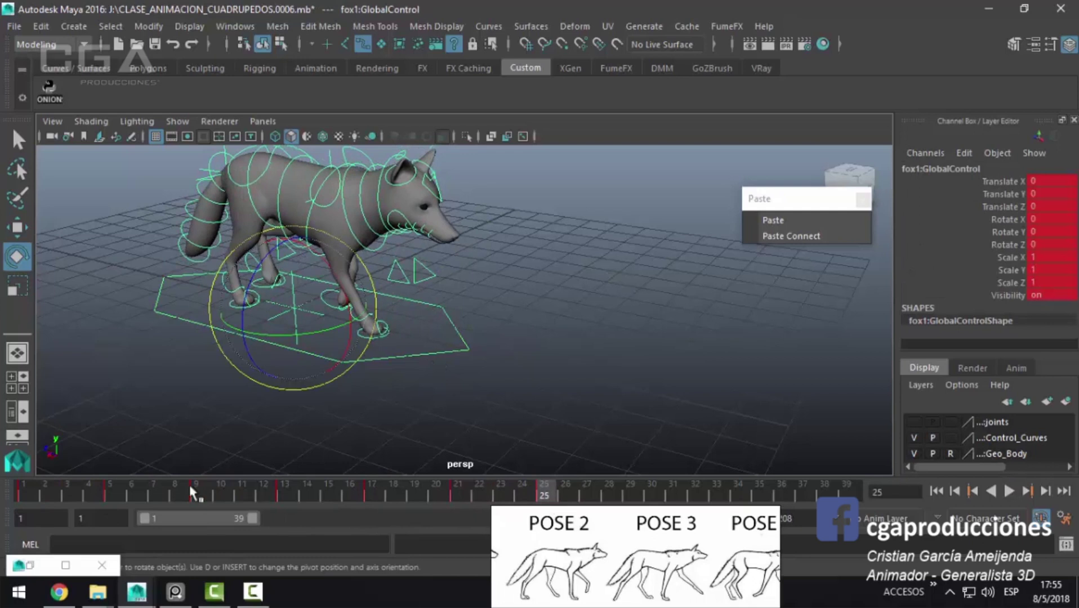
click(34, 487)
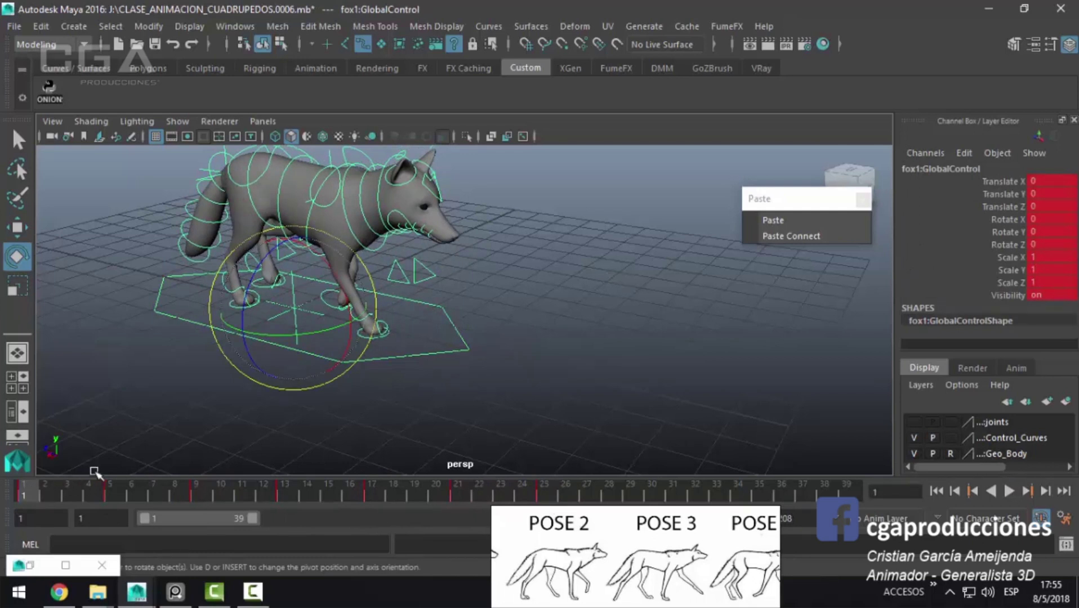
Step: Maximize the side view and pan and zoom to frame the whole fox
key(space)
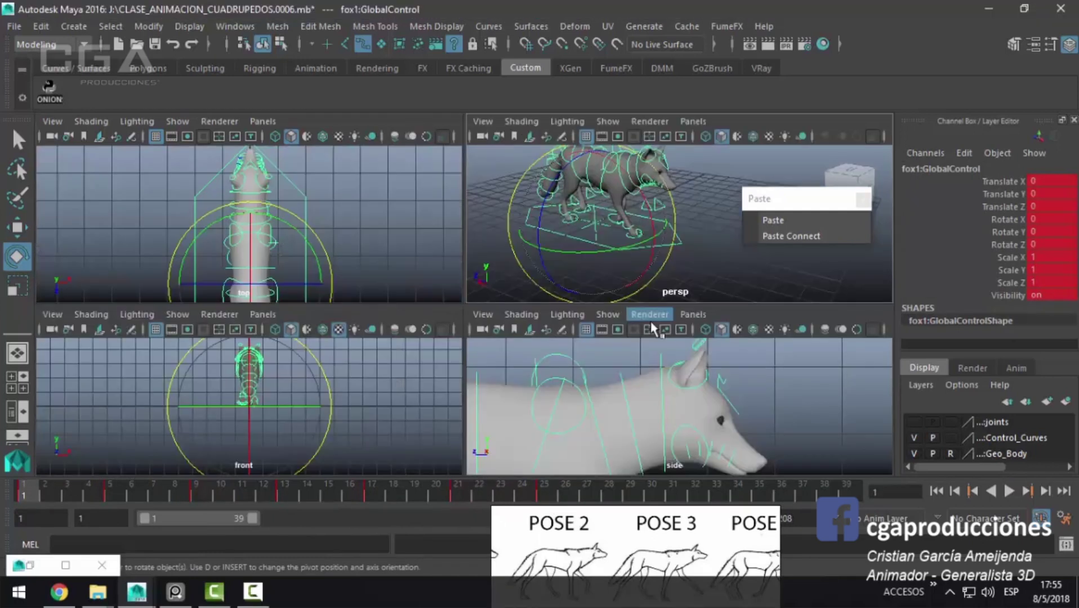
key(space)
alt+middle_drag(236, 462, 219, 386)
scroll(433, 321, up, 4)
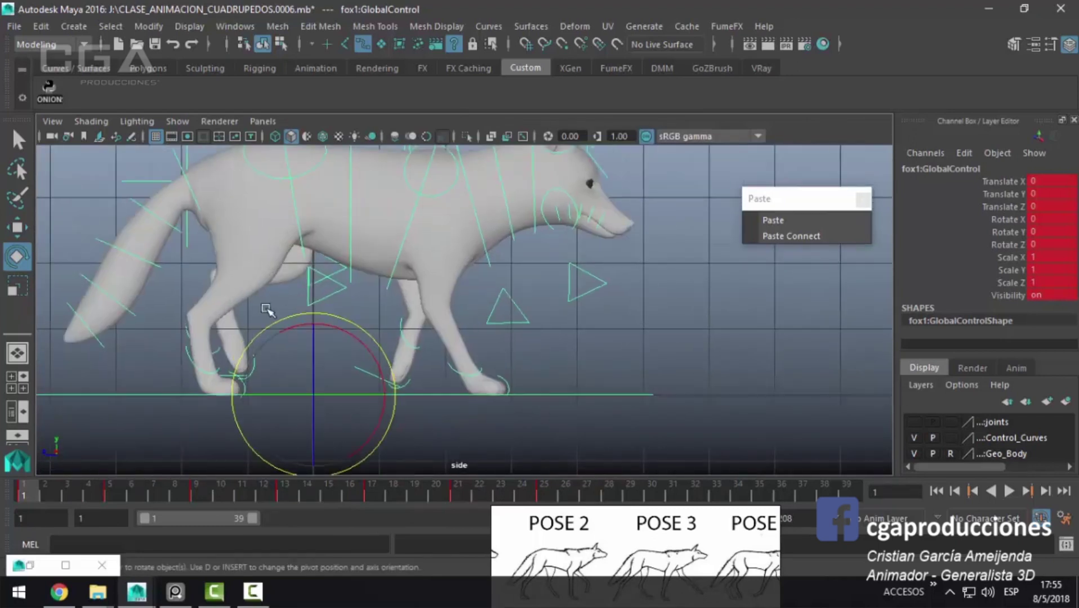
scroll(432, 321, up, 2)
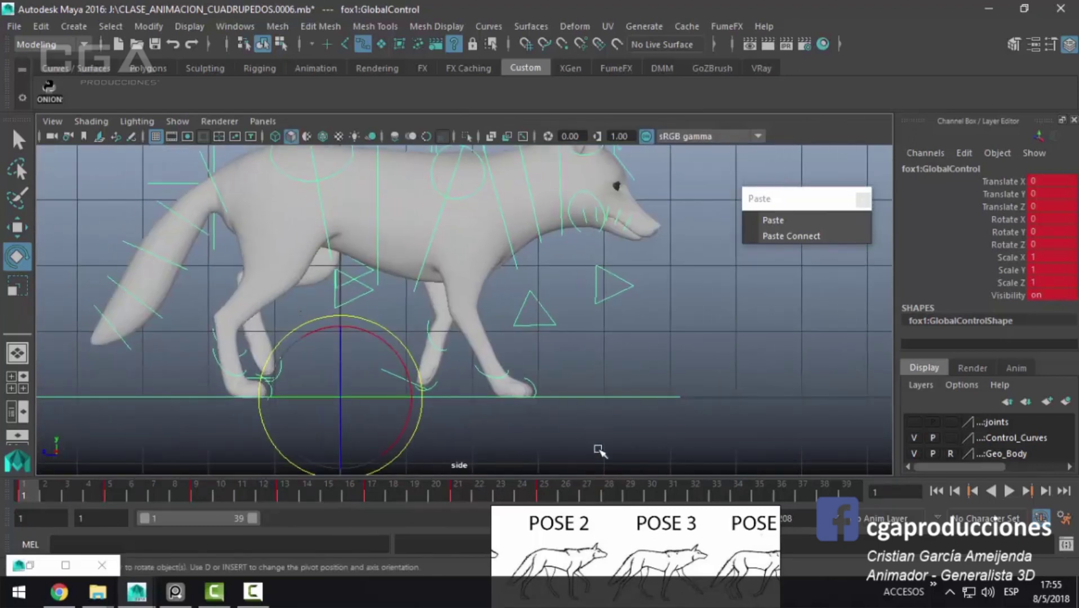
Step: Lower the pose reference sheet, reselect the global control and scrub frames 1–26
drag(613, 558, 613, 607)
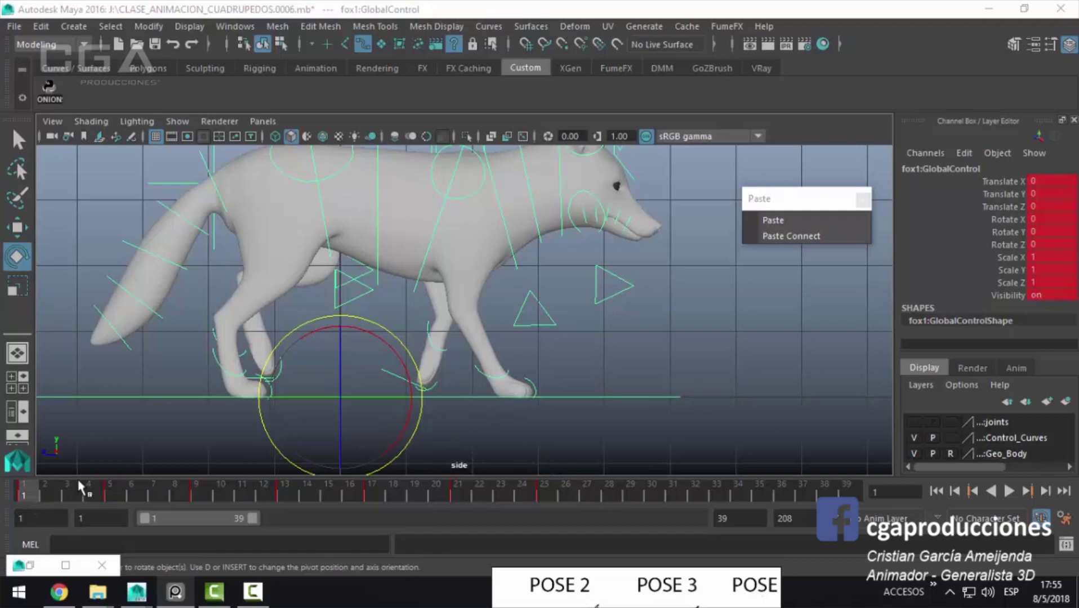
click(681, 395)
key(ctrl+z)
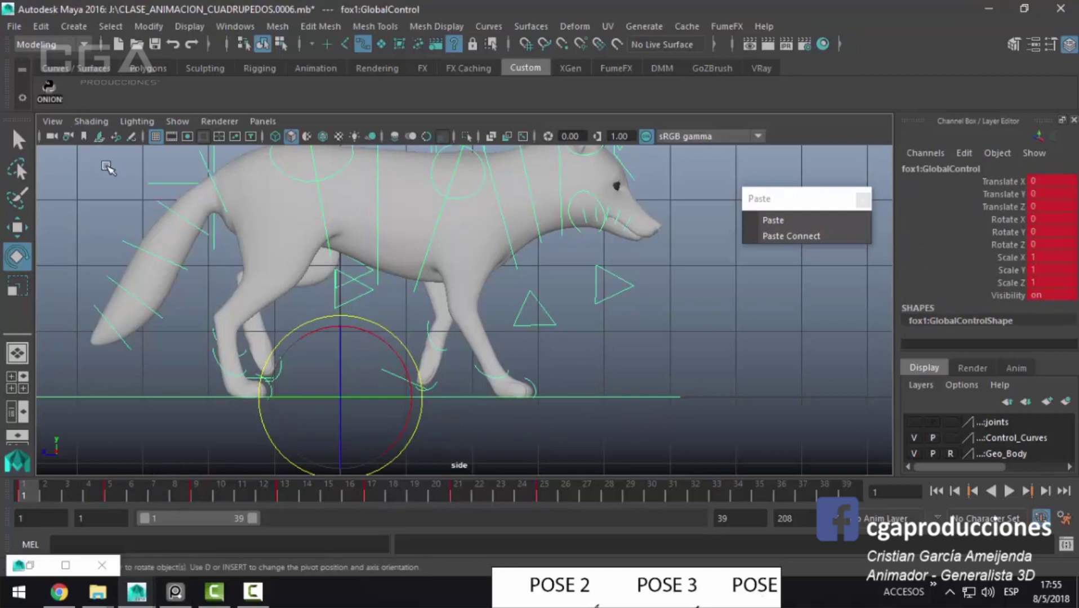
drag(93, 490, 557, 497)
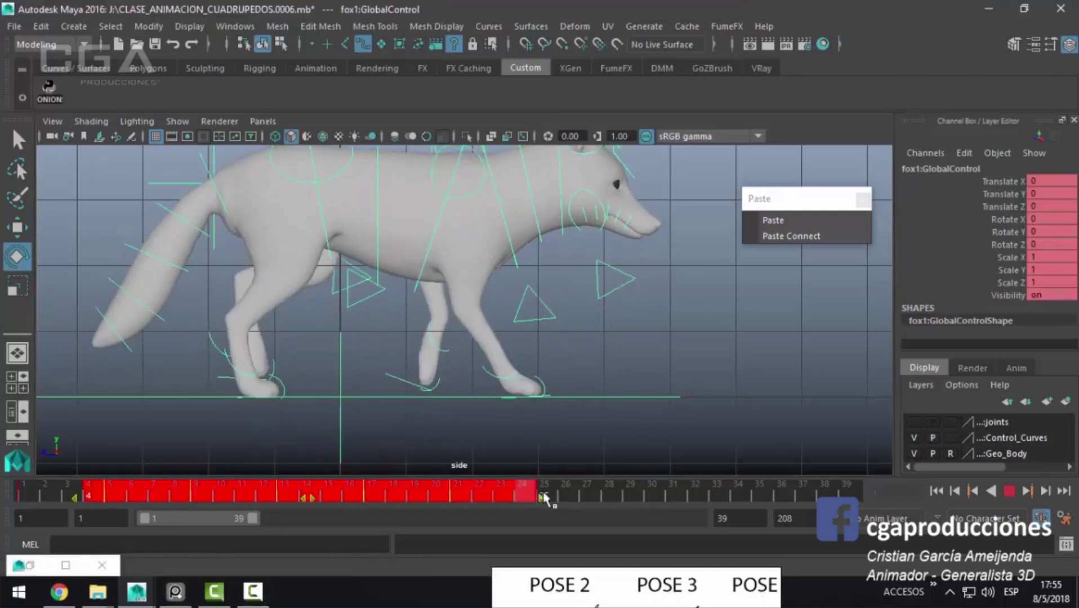
Step: Delete the global control's keys from frame 3 to 28
shift+drag(69, 499, 609, 496)
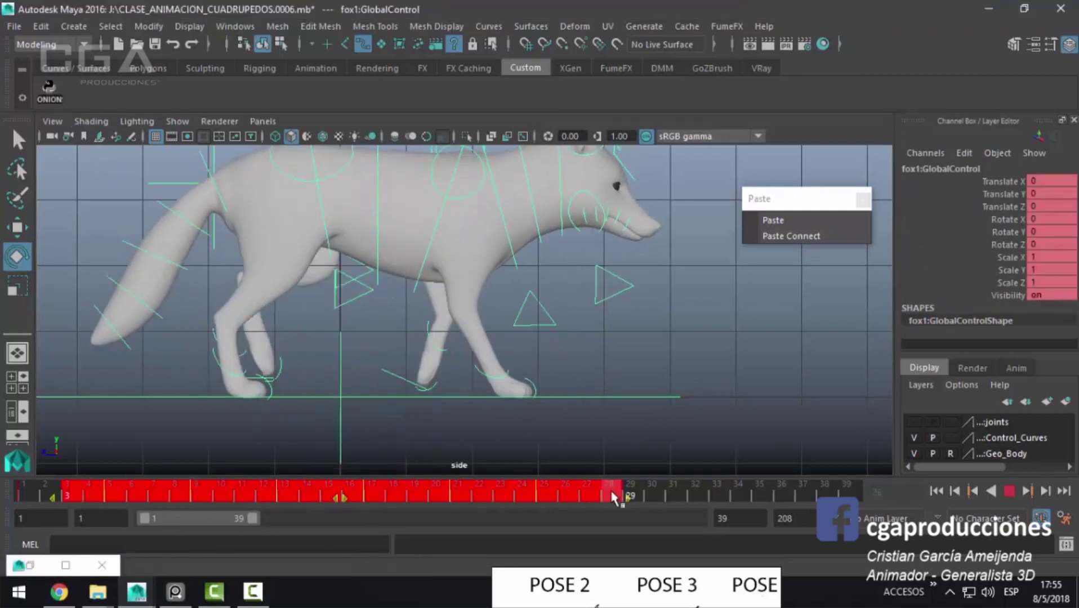
right_click(609, 495)
click(701, 306)
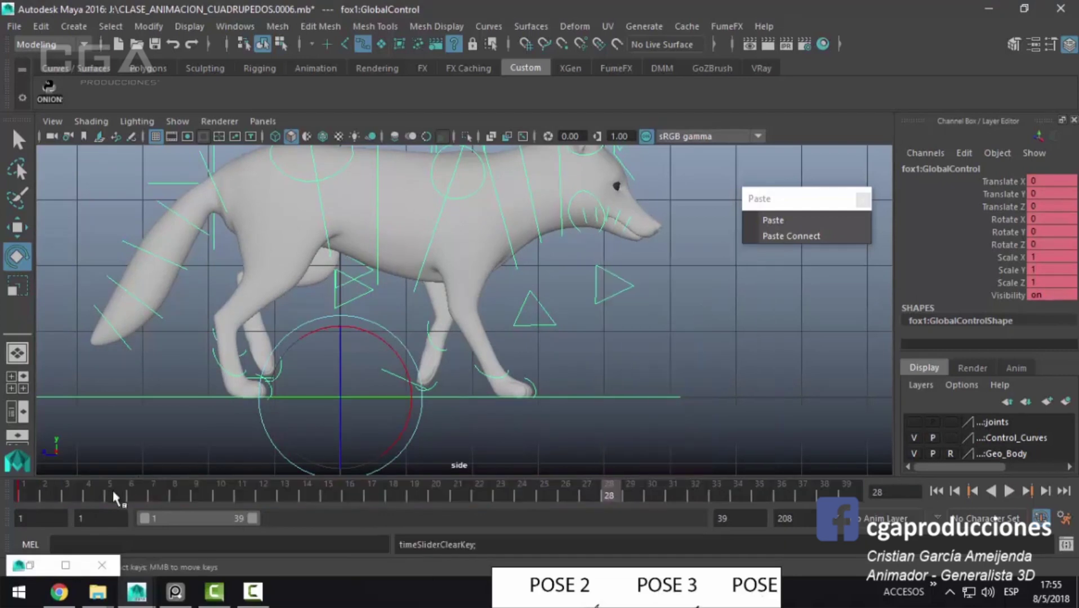
Step: Play to frame 9 and zoom the side view in on the fox's feet
click(17, 496)
scroll(573, 404, up, 1)
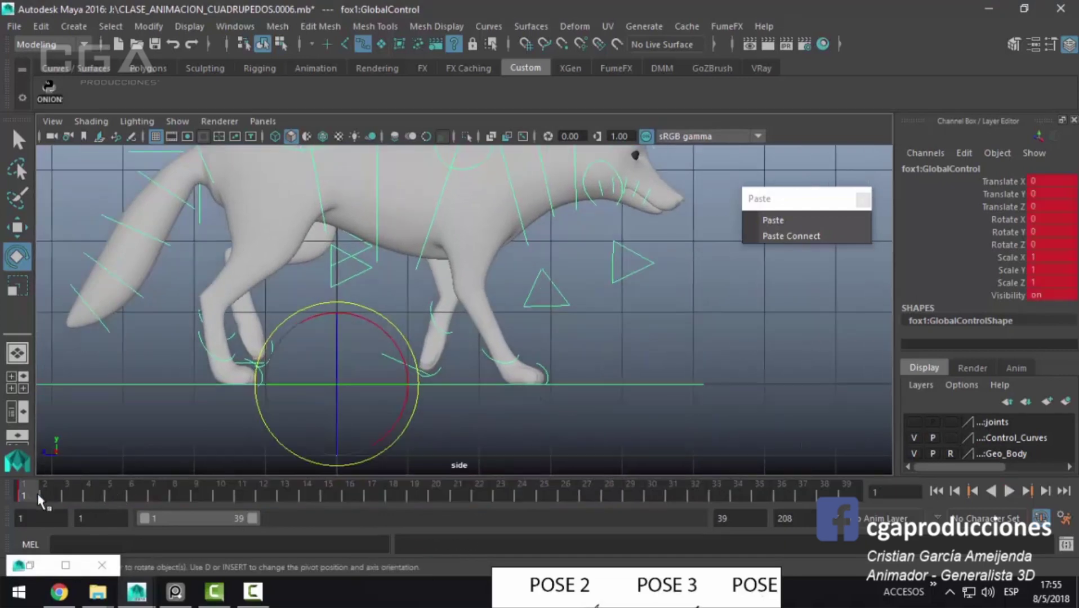
key(alt+v)
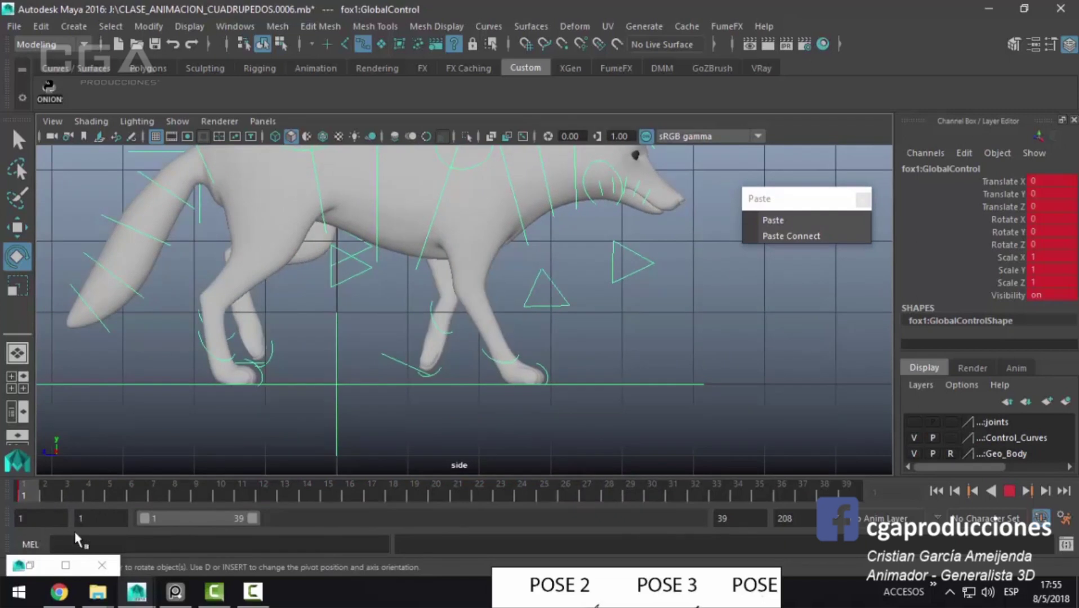
key(alt+v)
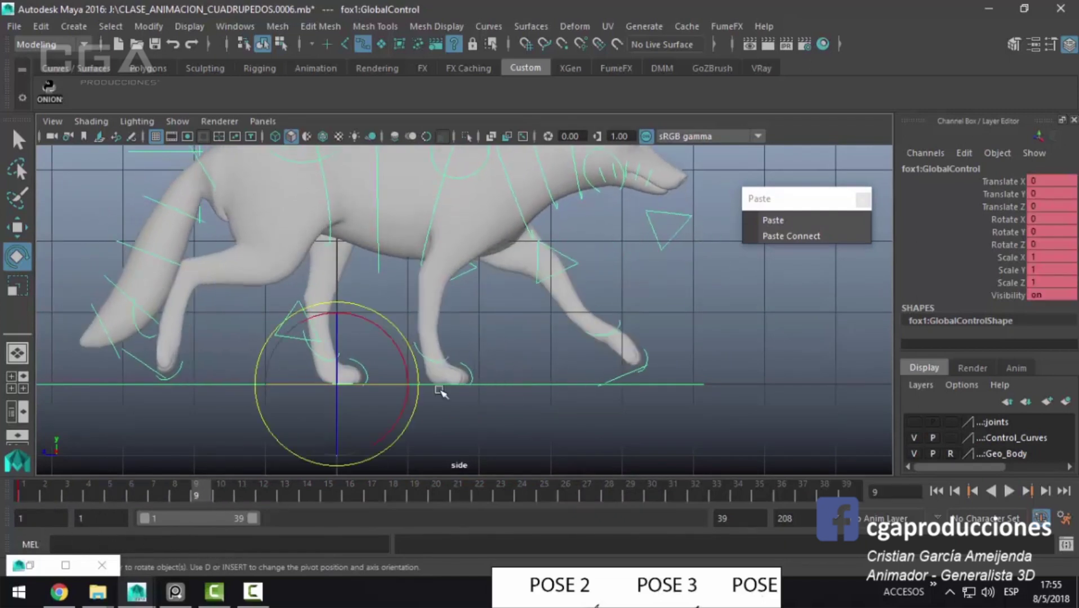
drag(242, 490, 22, 490)
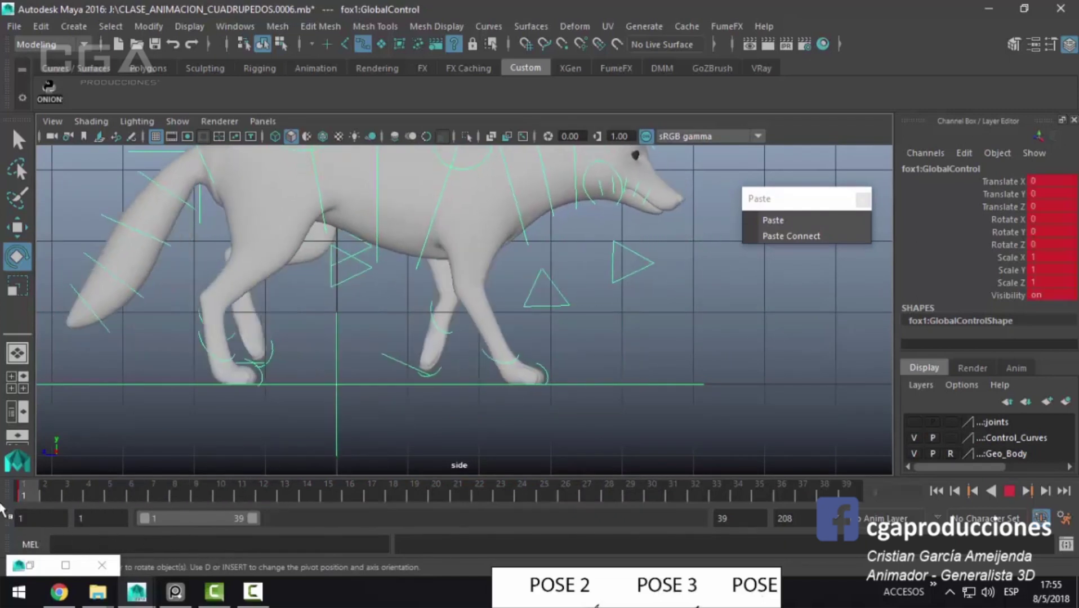
scroll(440, 404, up, 2)
scroll(534, 386, up, 2)
scroll(633, 409, up, 1)
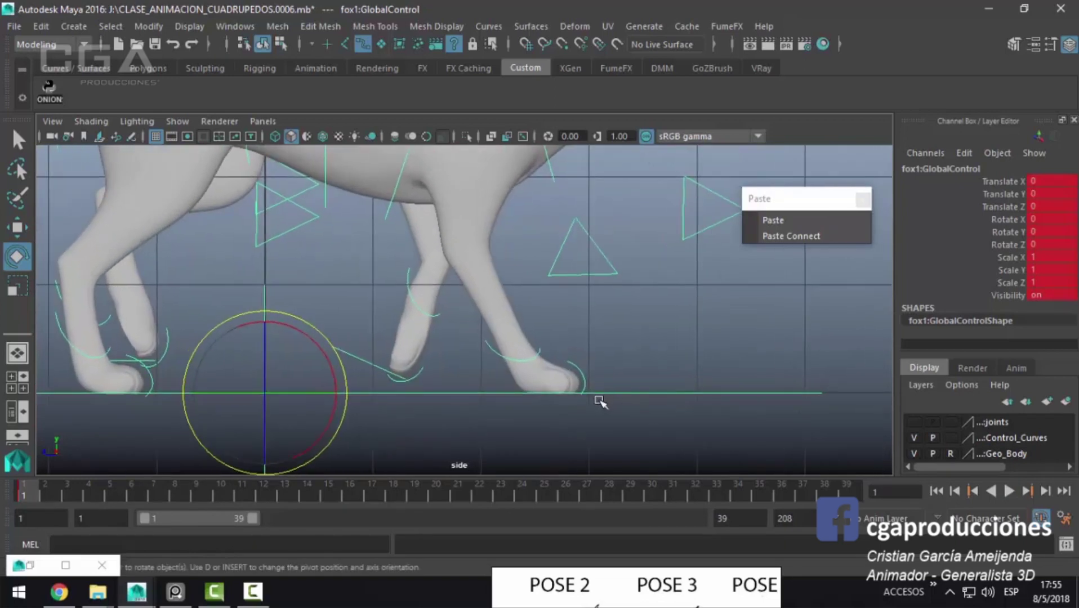
alt+middle_drag(577, 385, 569, 388)
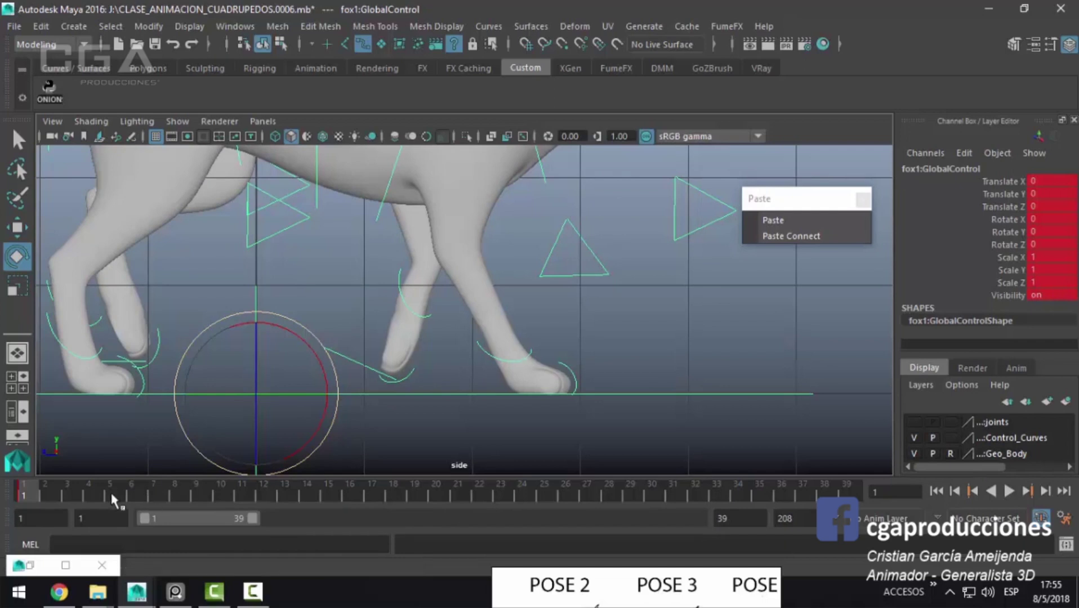
key(alt+v)
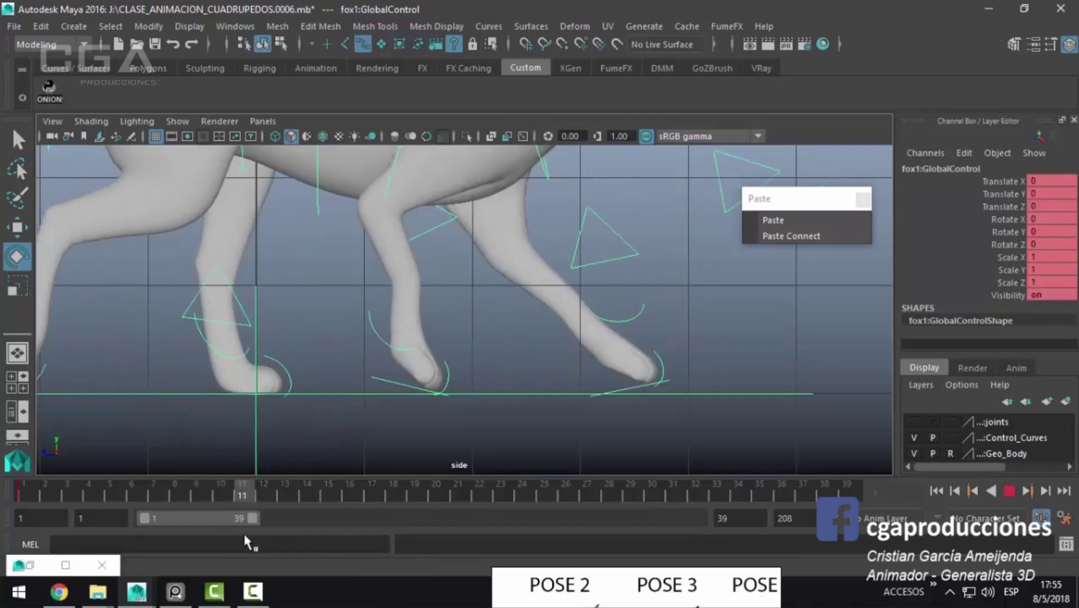
Step: Test and undo a foot move at frame 9, then reselect the global control
click(196, 493)
key(w)
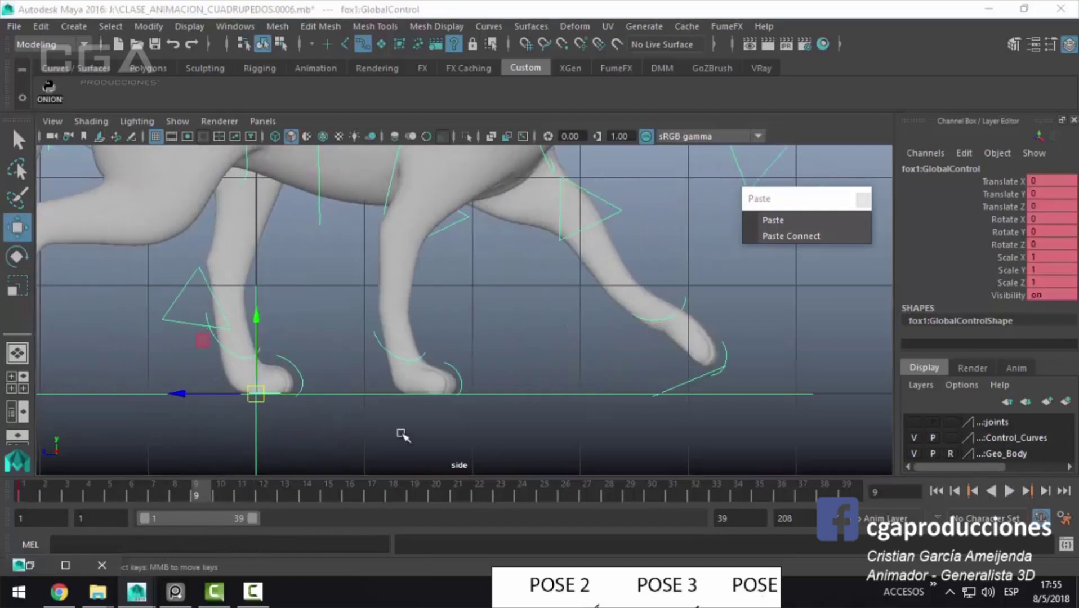
drag(181, 394, 229, 410)
key(ctrl+z)
key(q)
click(519, 402)
click(537, 394)
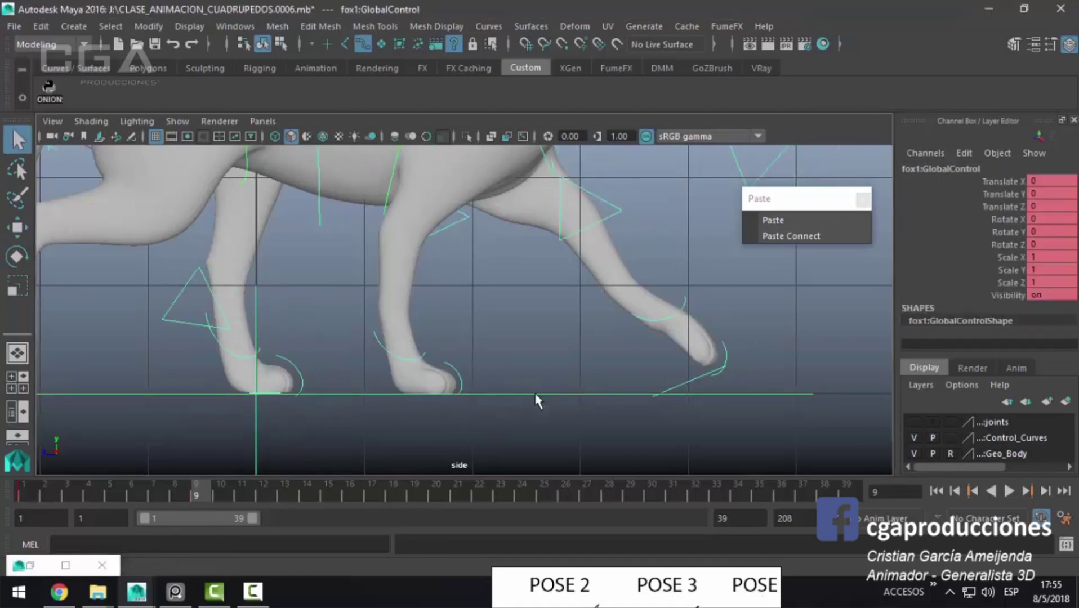
Step: Slide the global control forward and key it at Translate Z -1.084 on frame 9
key(w)
drag(181, 396, 297, 432)
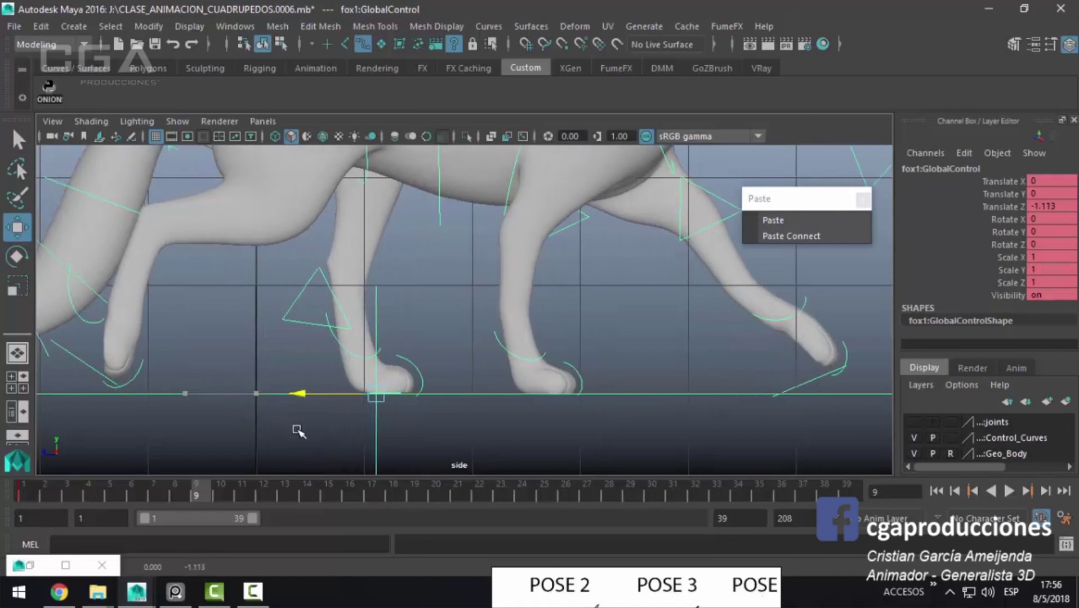
key(s)
click(22, 494)
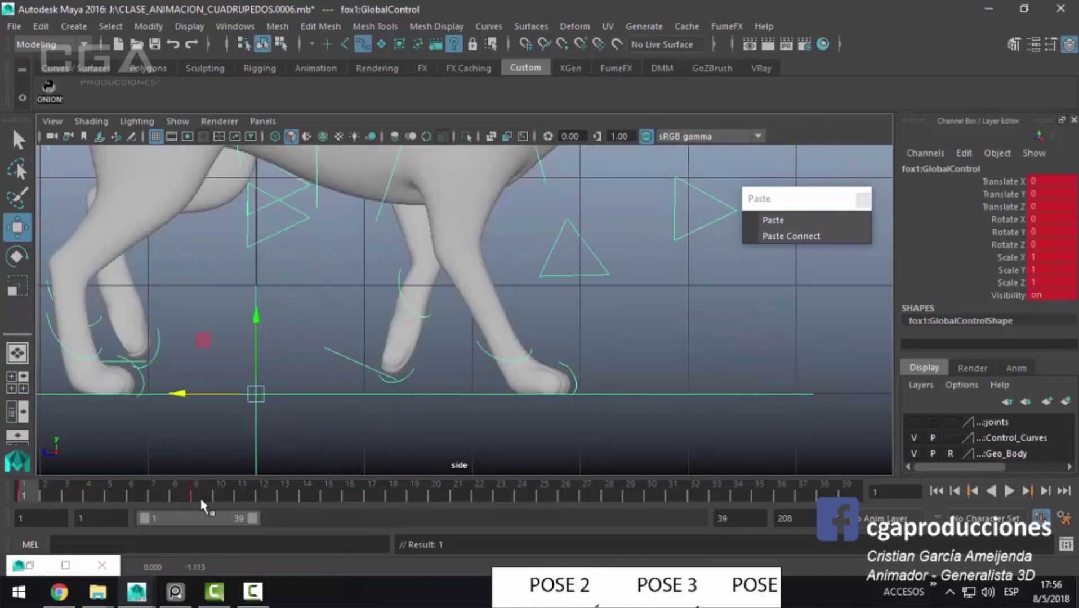
click(197, 495)
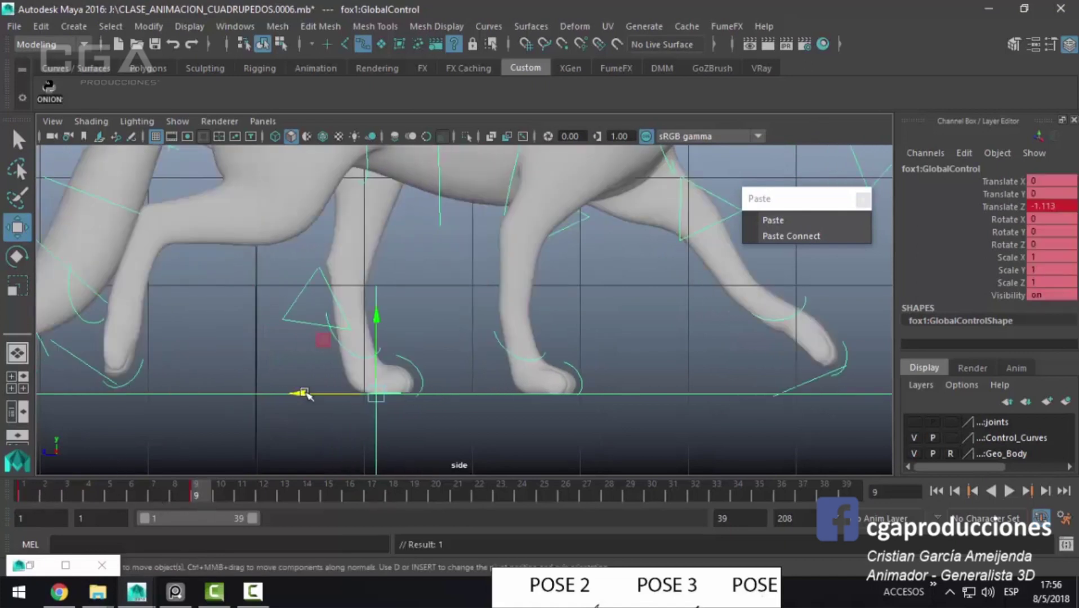
drag(301, 393, 297, 393)
key(s)
Step: Play back the walk to check the forward travel up to frame 9
key(alt+v)
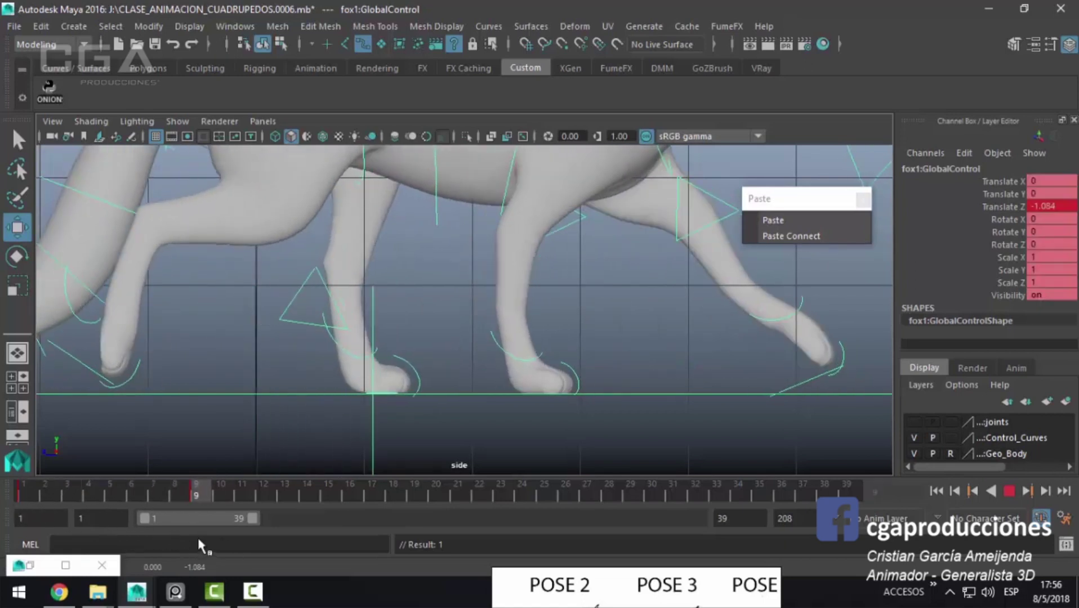
key(alt+v)
click(19, 486)
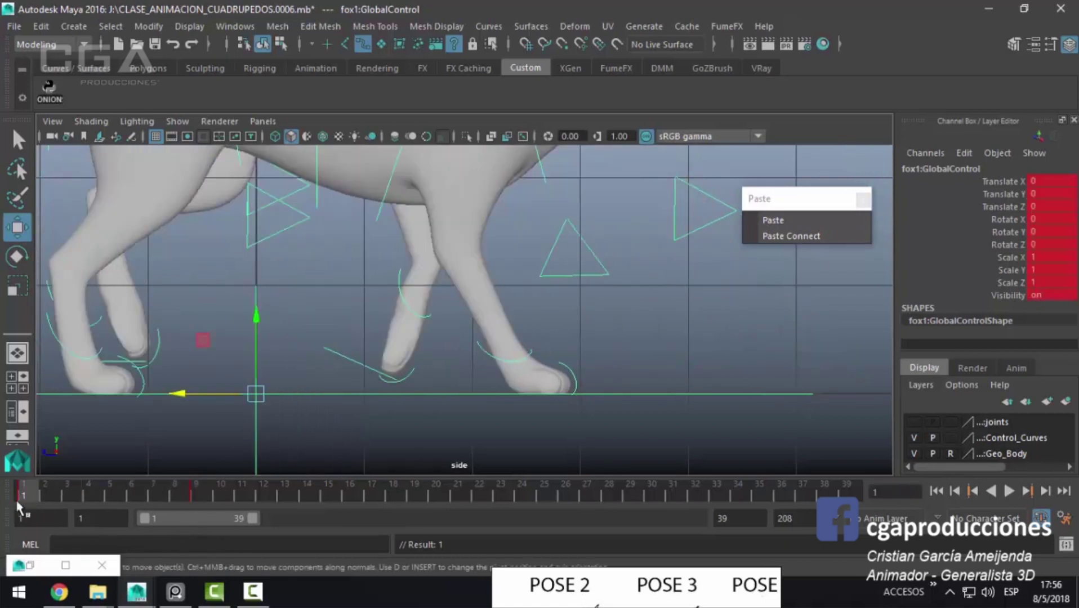
click(193, 491)
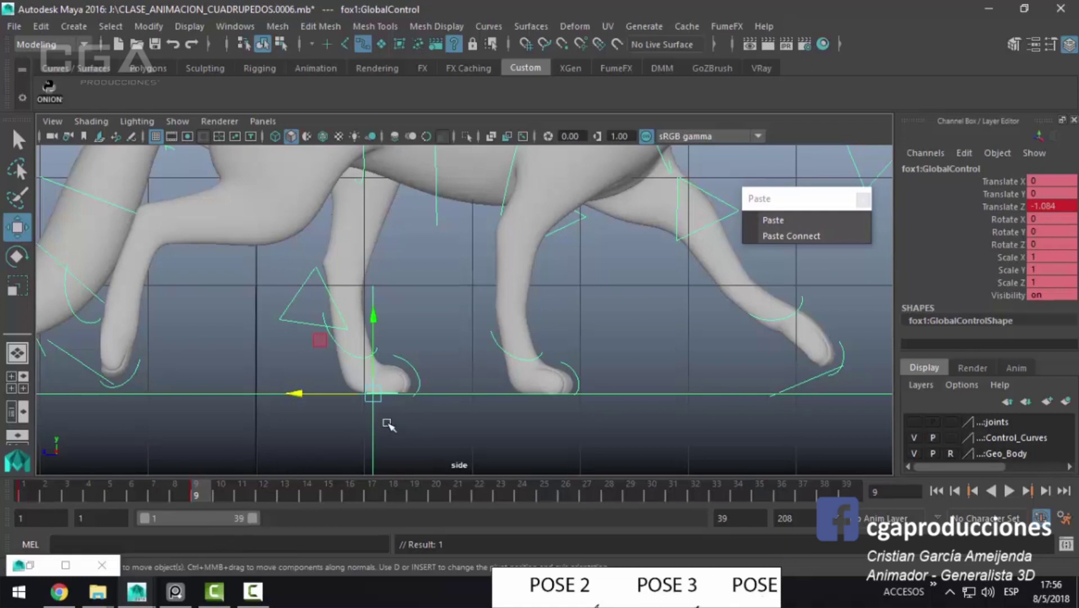
key(alt+v)
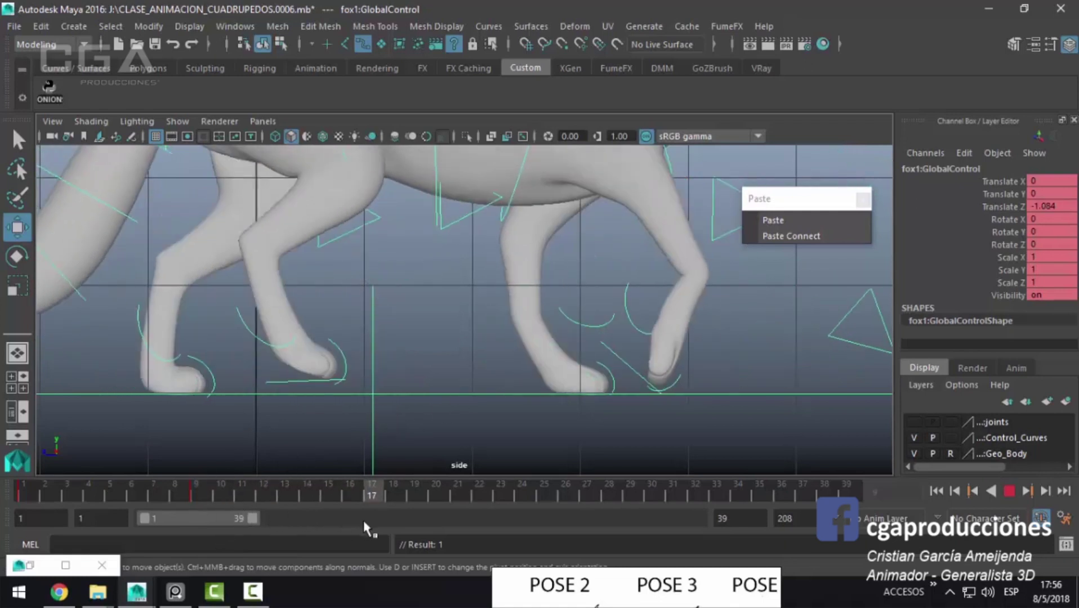
key(alt+v)
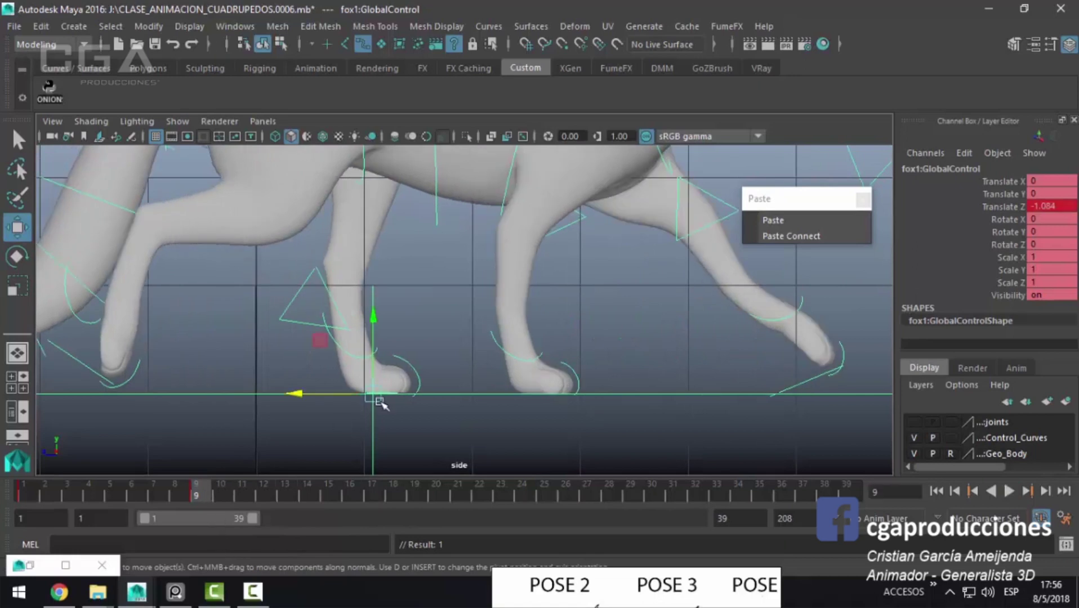
Step: Push the global control forward to Translate Z -2.995 at frame 17
alt+middle_drag(410, 427, 880, 425)
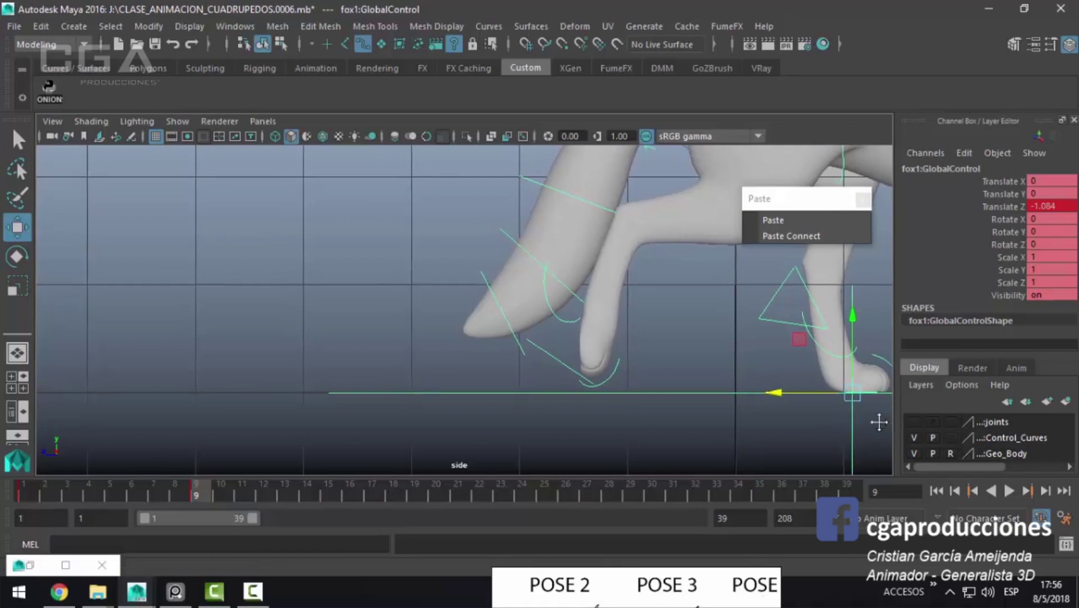
mouse_move(198, 495)
mouse_down()
mouse_move(394, 531)
mouse_move(378, 534)
mouse_up()
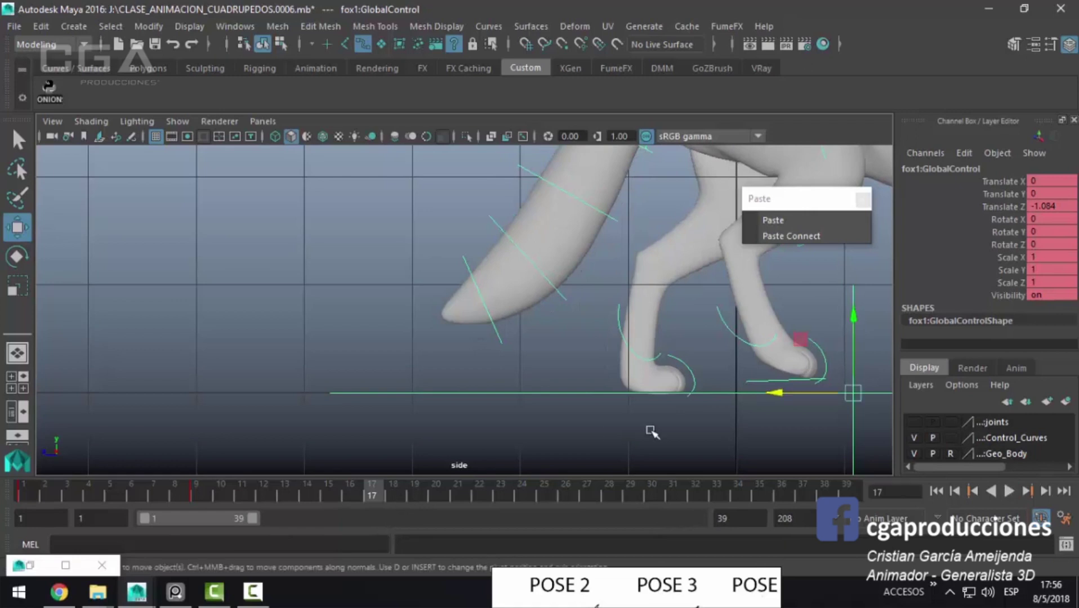
drag(778, 391, 990, 405)
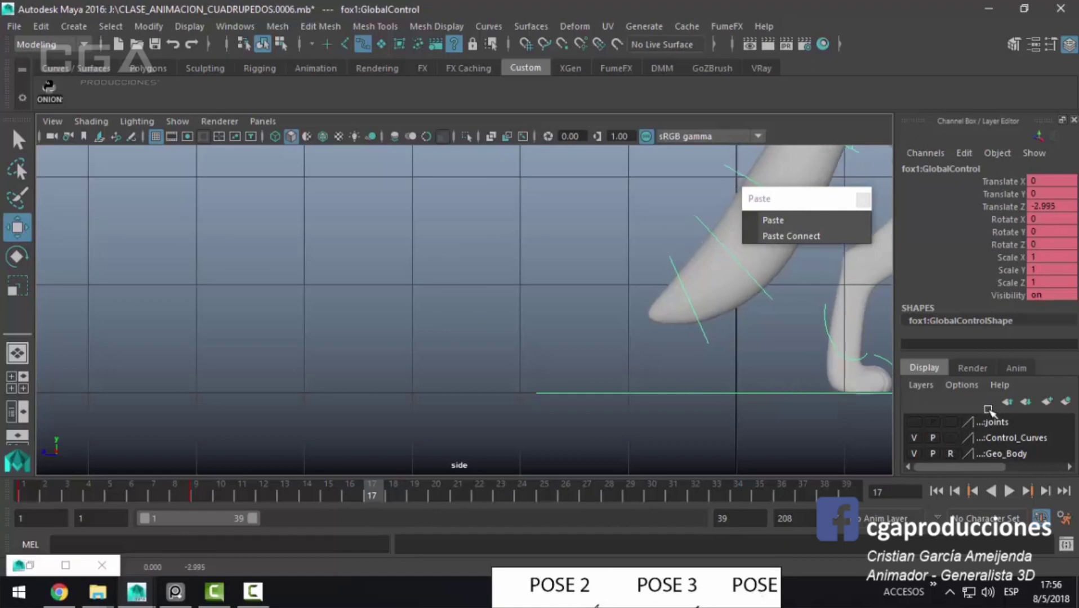
Step: Key the global control at frame 17 and play back the walk to review it
key(s)
key(alt+v)
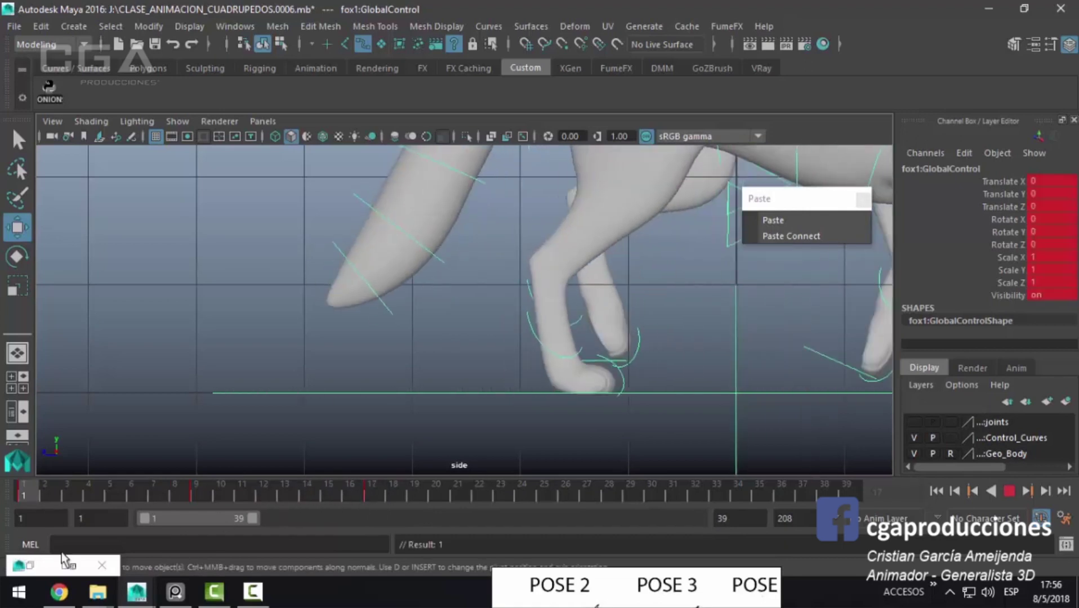
key(alt+v)
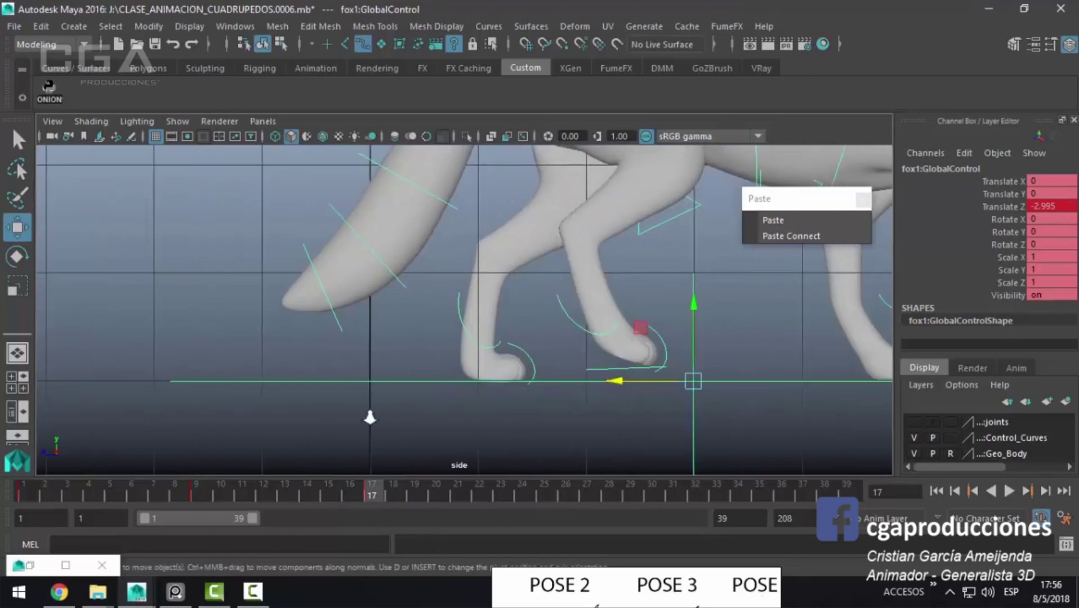
key(alt+v)
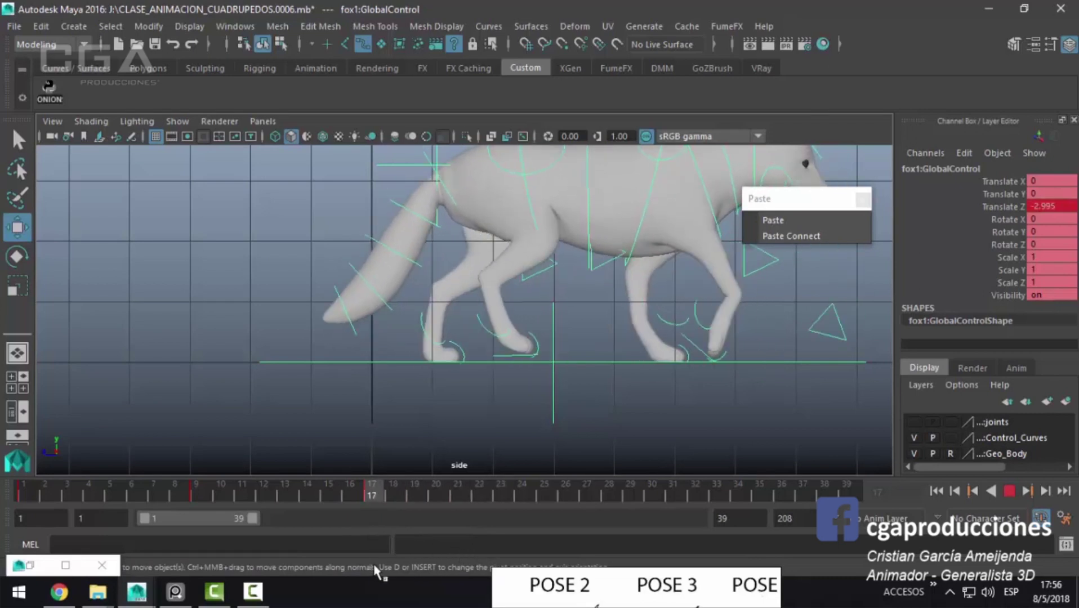
key(Escape)
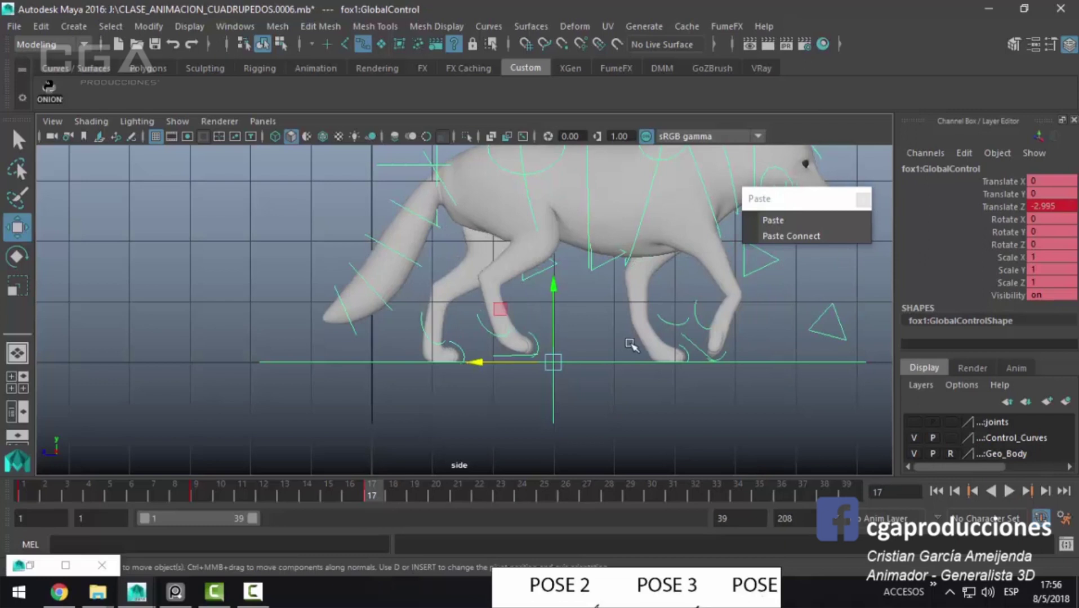
Step: At frame 21, move the global control forward to Translate Z -3.442
mouse_move(642, 381)
alt+middle_down()
mouse_move(802, 373)
mouse_move(765, 410)
mouse_move(772, 419)
alt+middle_up()
scroll(806, 374, up, 2)
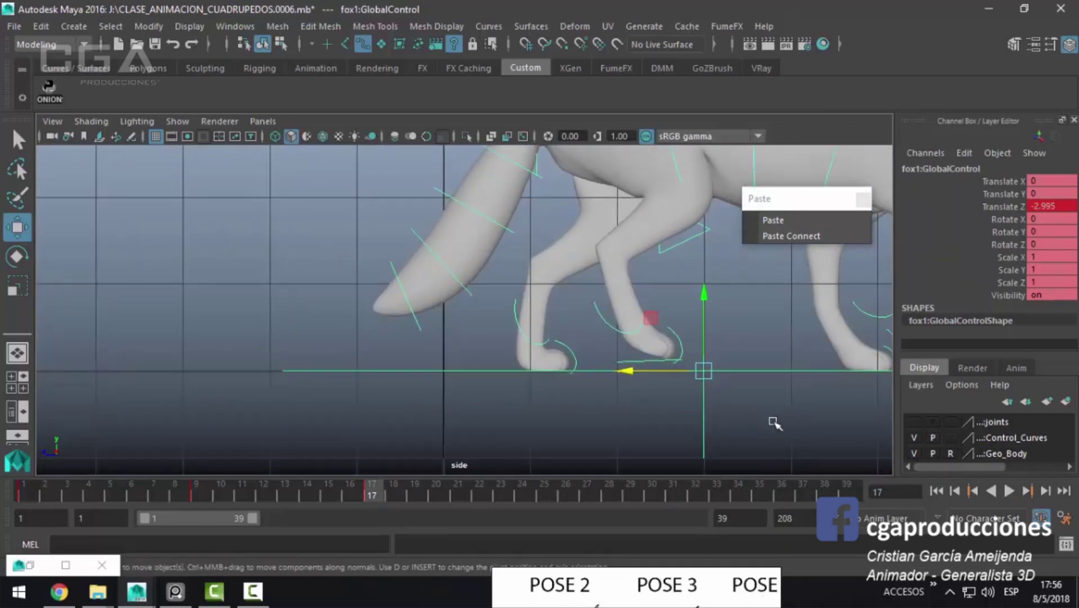
drag(374, 497, 448, 506)
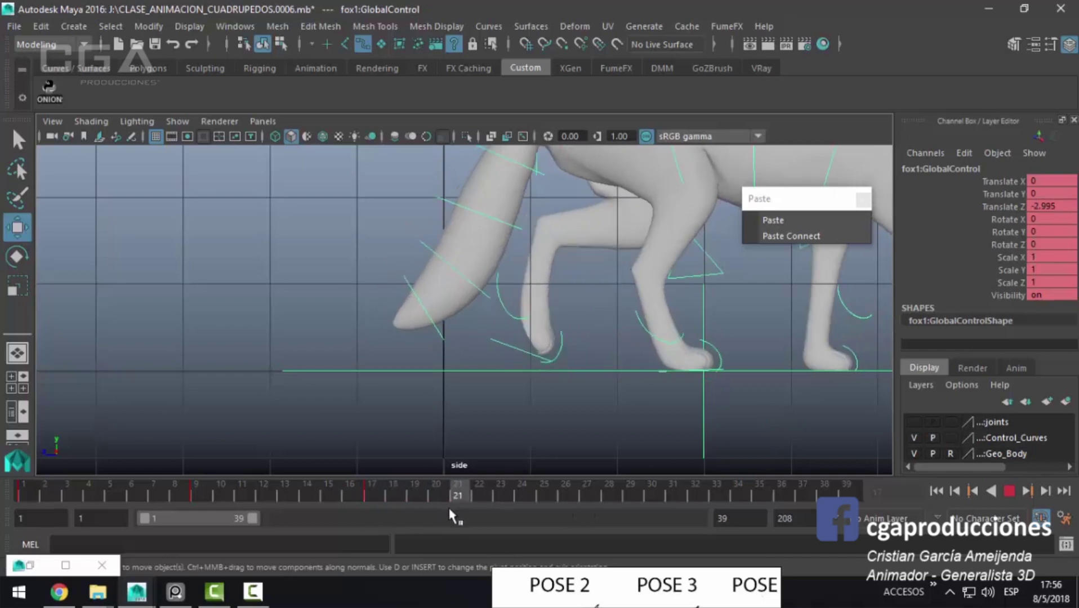
drag(628, 372, 664, 373)
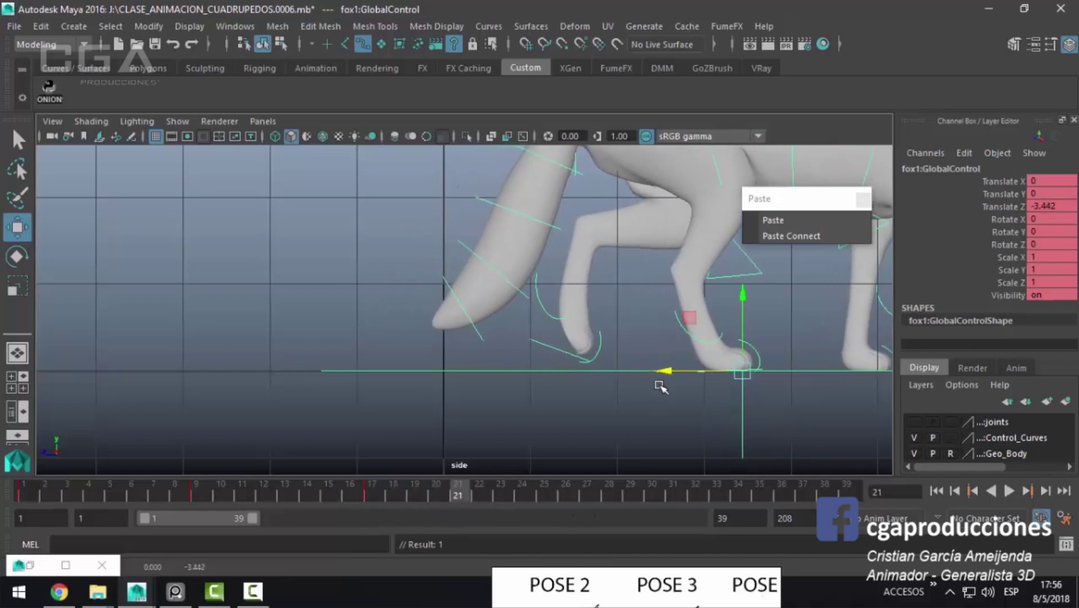
alt+middle_drag(525, 441, 664, 436)
Step: At frame 25, push the global control to Translate Z -4.698 and switch to perspective view
mouse_move(463, 497)
mouse_down()
mouse_move(502, 496)
mouse_move(537, 514)
mouse_up()
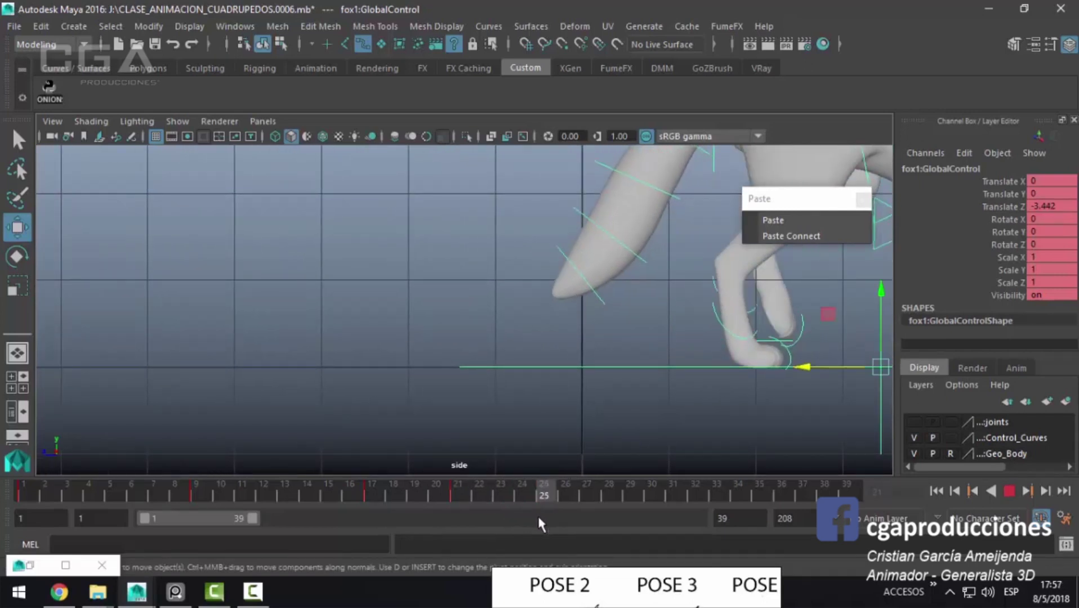
drag(803, 367, 914, 378)
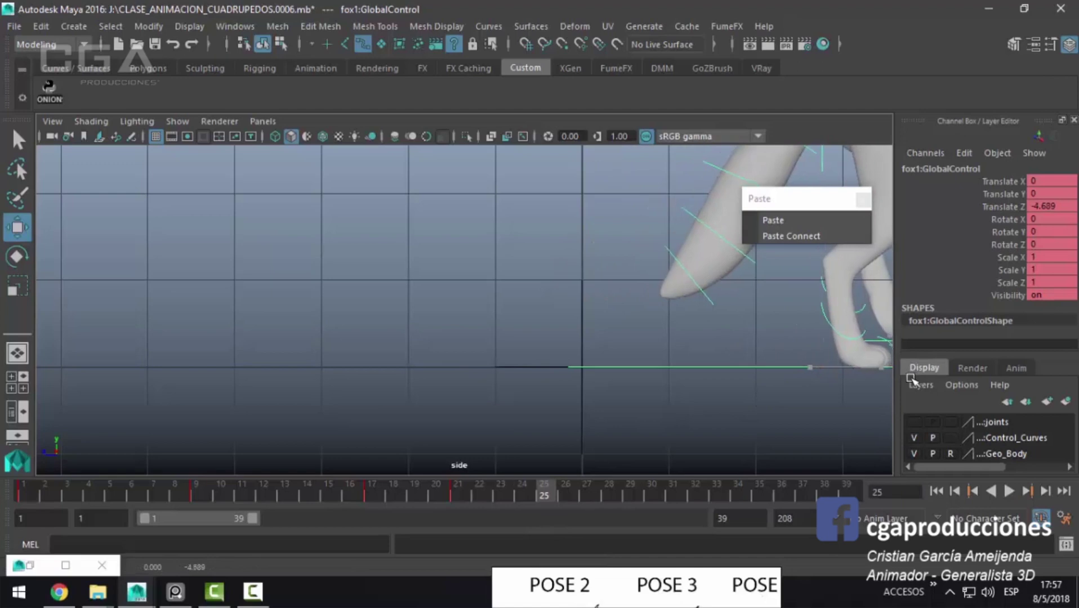
scroll(631, 369, down, 3)
drag(631, 369, 631, 338)
key(space)
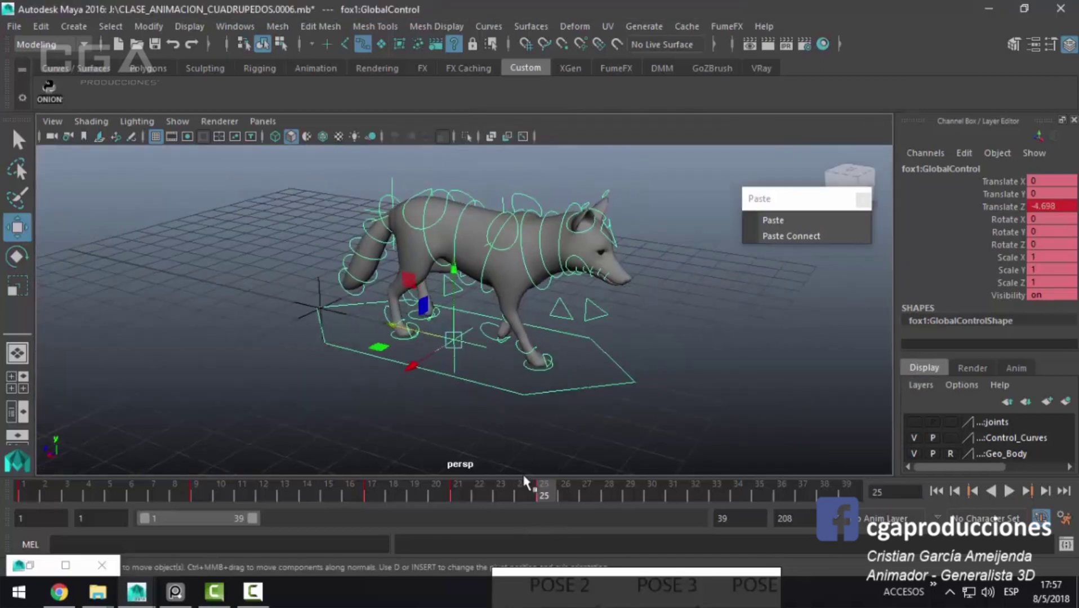
Step: Review the walk, then delete the global control's keys between frames 6 and 23
key(alt+v)
key(Escape)
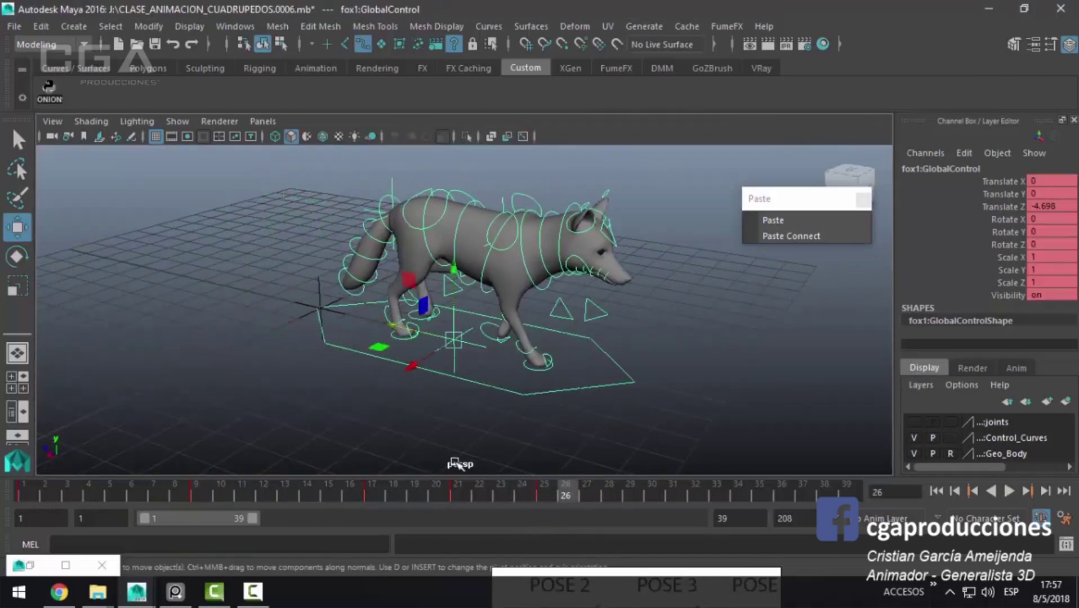
mouse_move(499, 494)
shift+mouse_down()
mouse_move(366, 503)
mouse_move(131, 496)
shift+mouse_up()
right_click(172, 501)
click(242, 317)
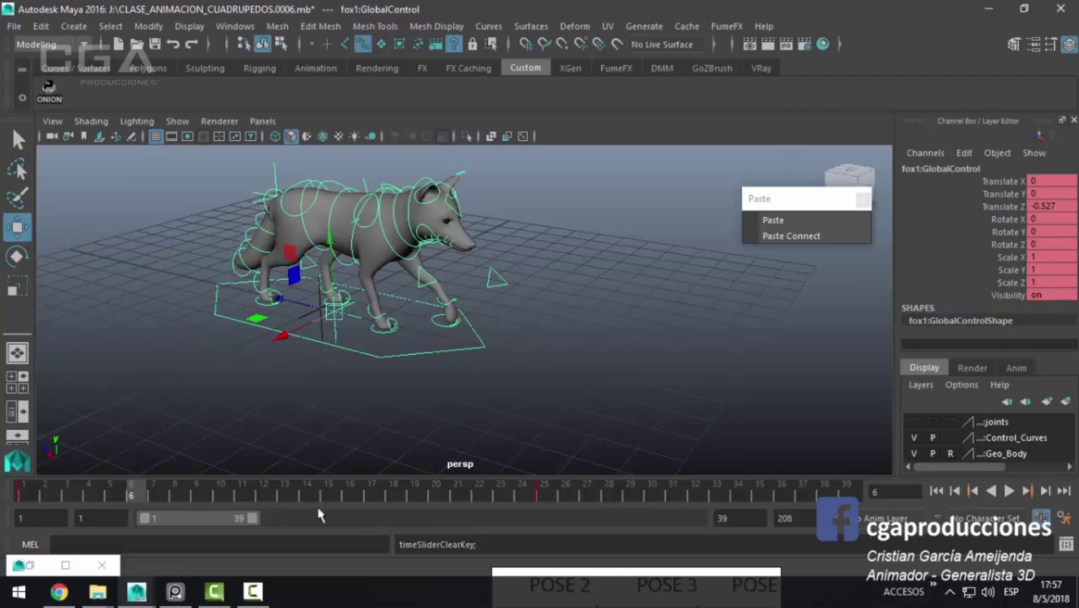
Step: Make the global control's remaining keys linear in the Graph Editor and play back the even travel
click(231, 25)
mouse_move(275, 66)
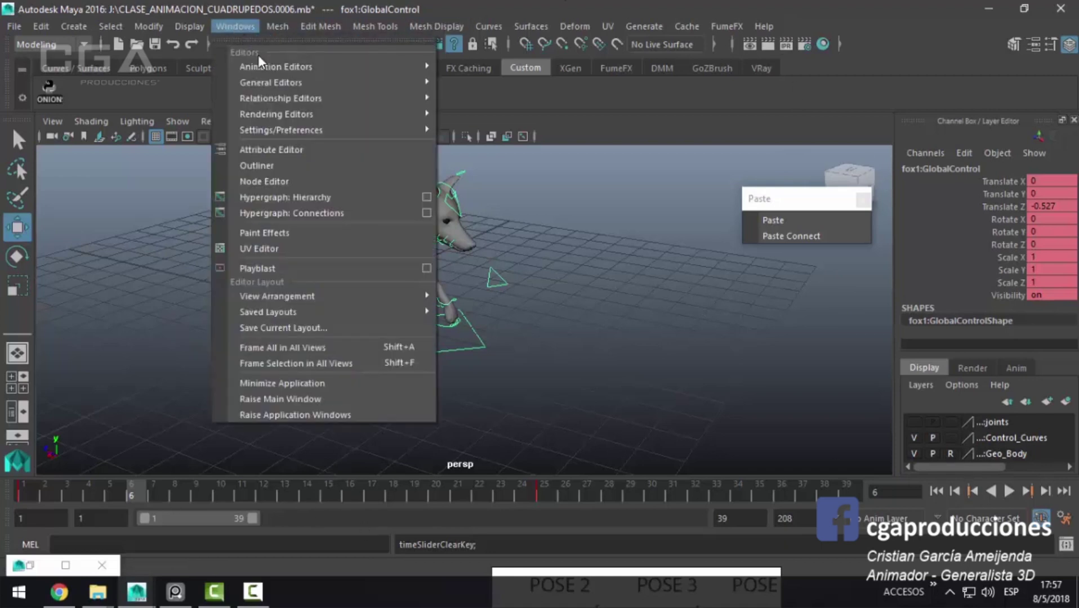
click(462, 79)
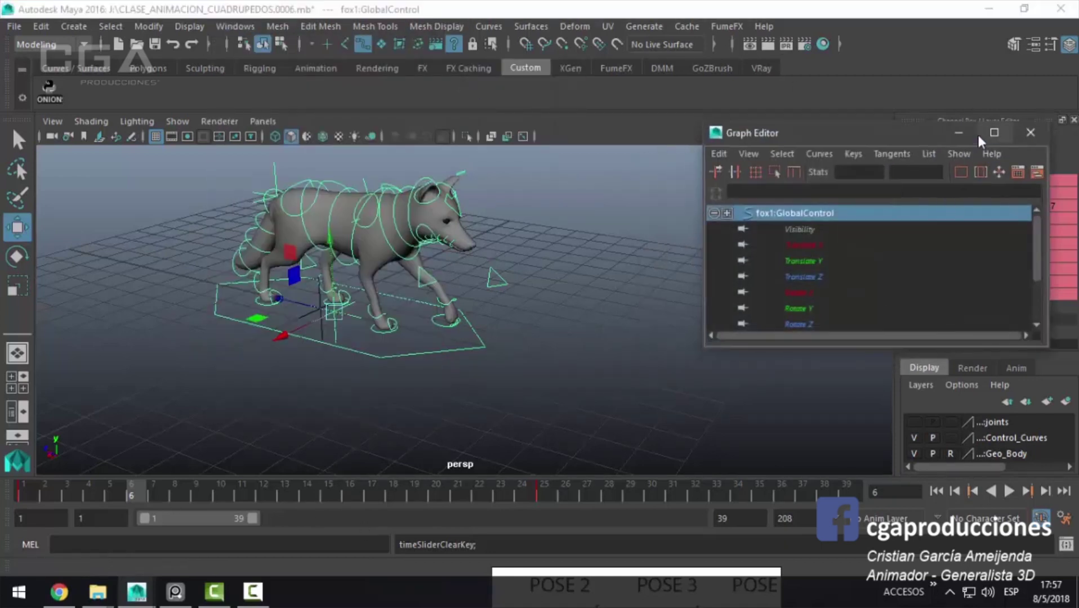
click(980, 140)
drag(687, 303, 939, 445)
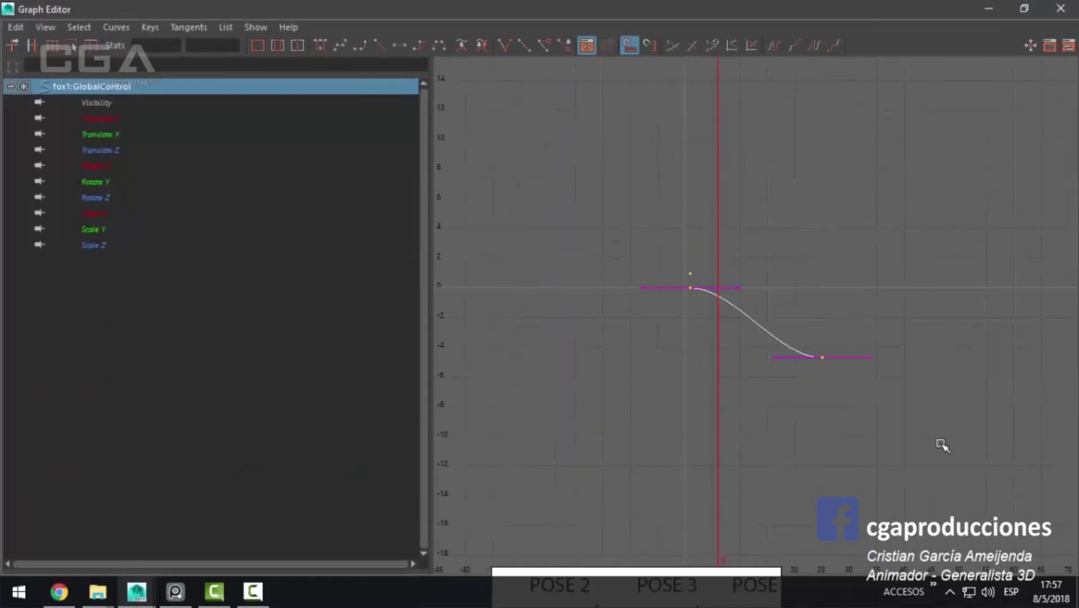
click(373, 47)
click(988, 9)
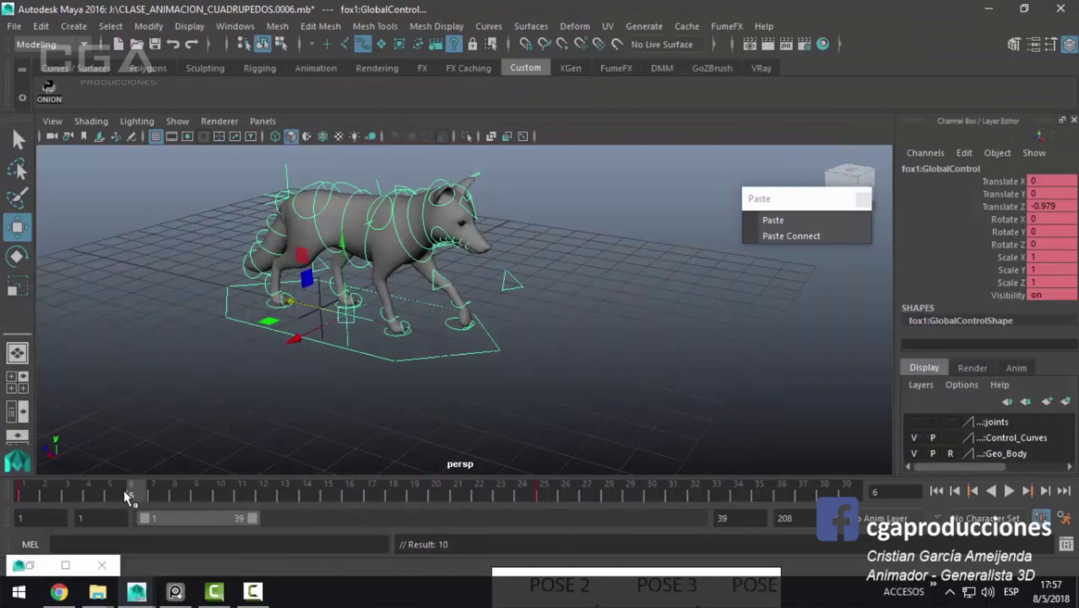
key(alt+v)
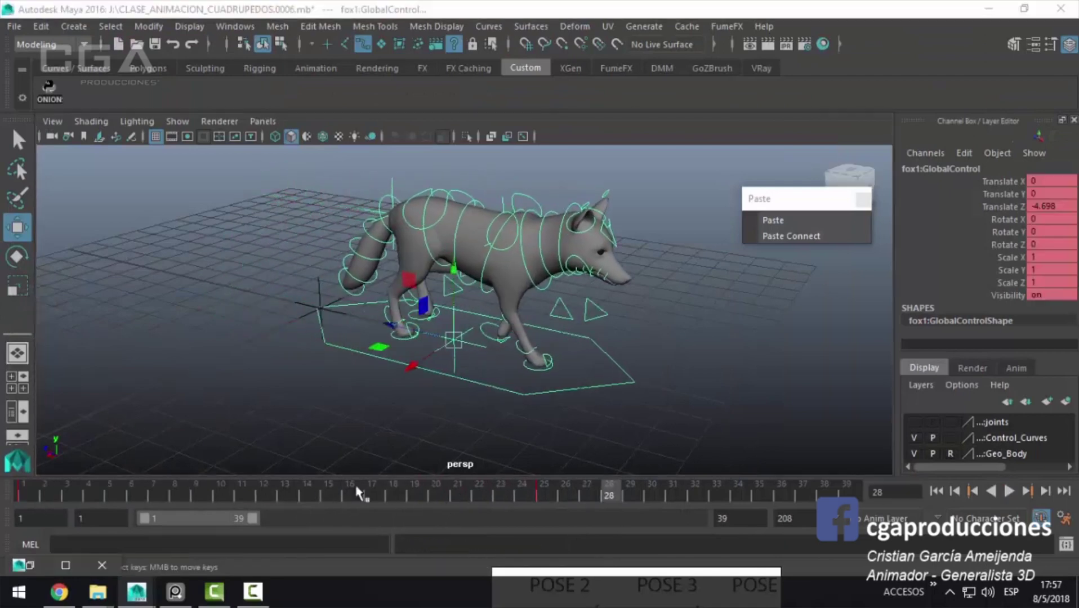
key(q)
click(797, 373)
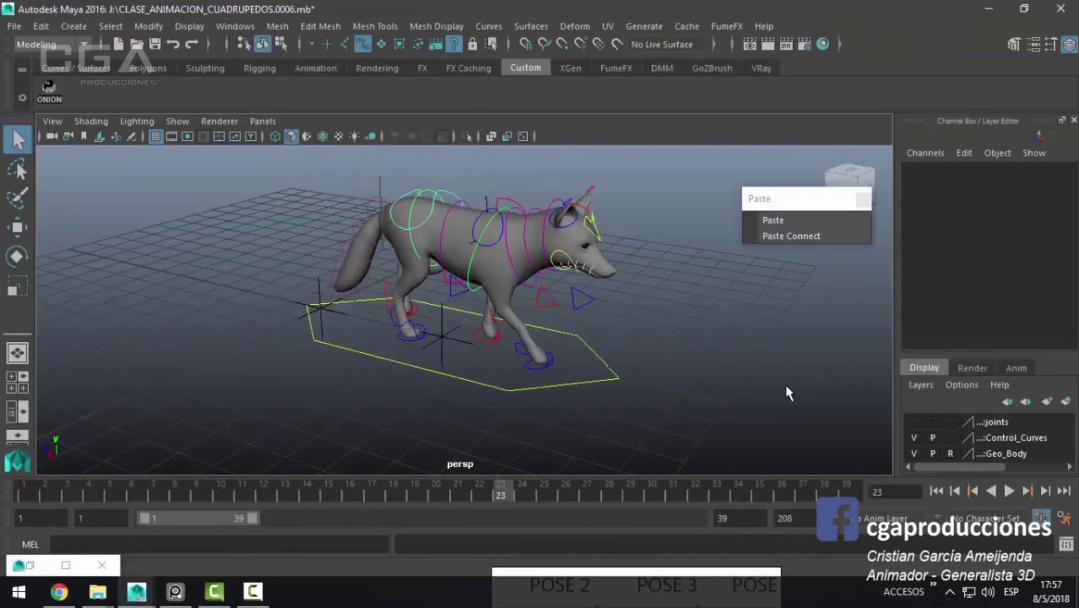
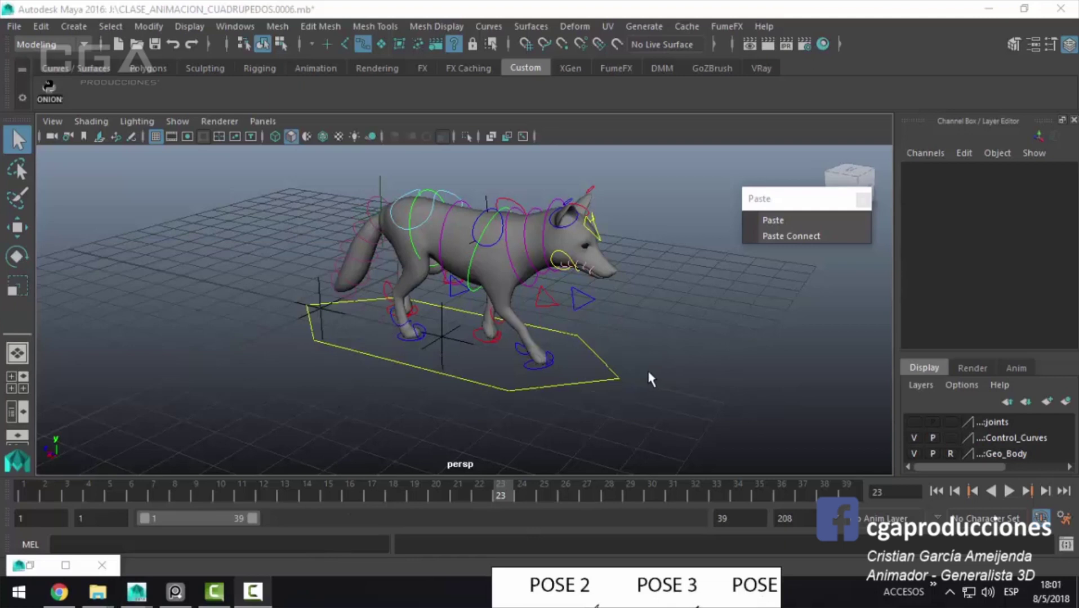
Step: Launch the ONION shelf tool, move its window aside, and scrub the fox walk in the side view
key(space)
key(space)
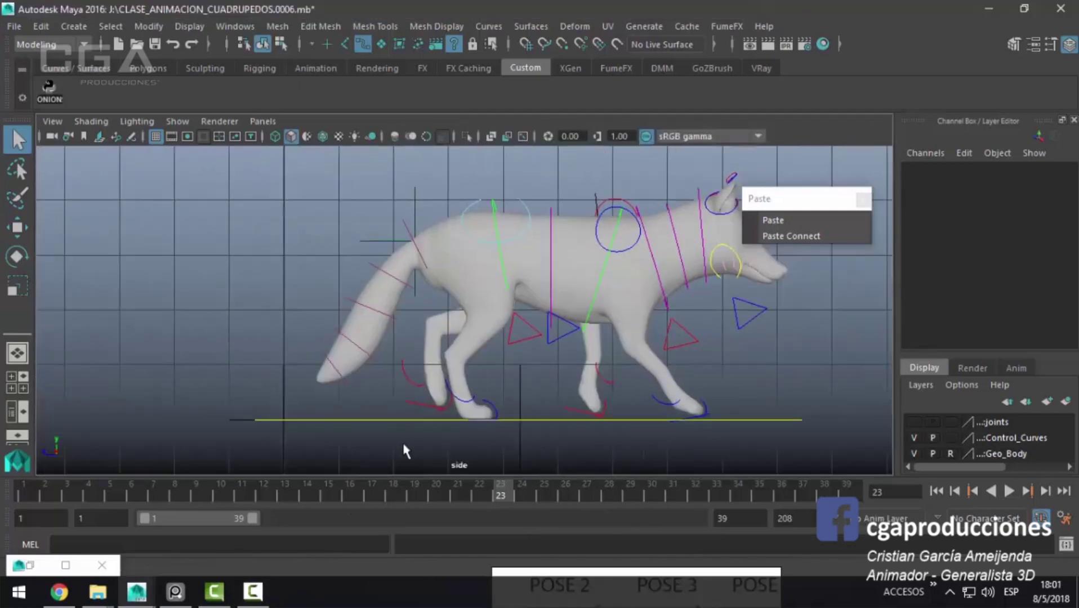
click(62, 99)
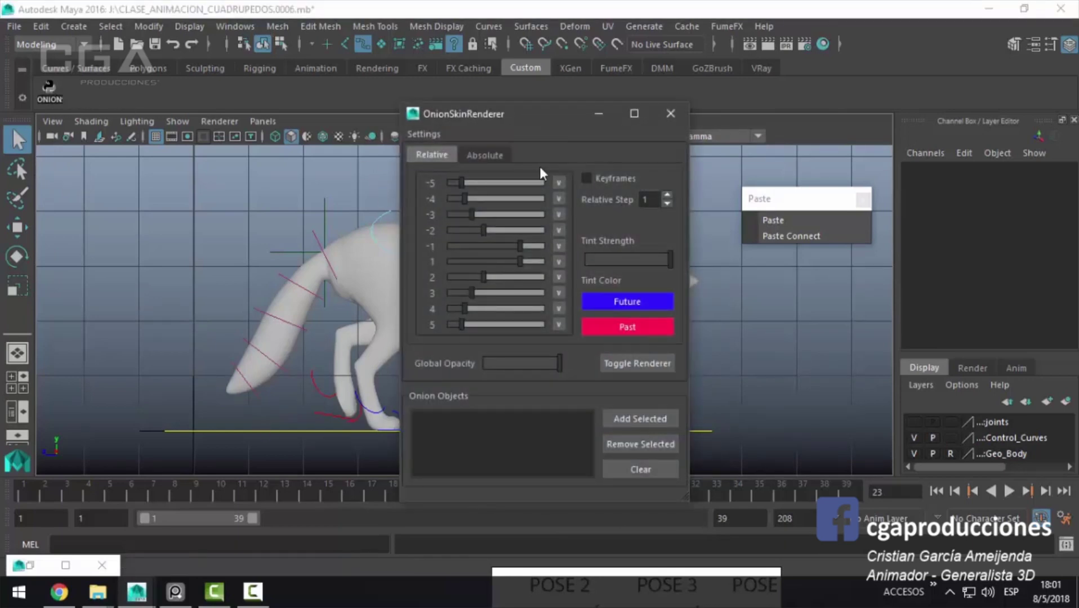
drag(536, 115, 823, 90)
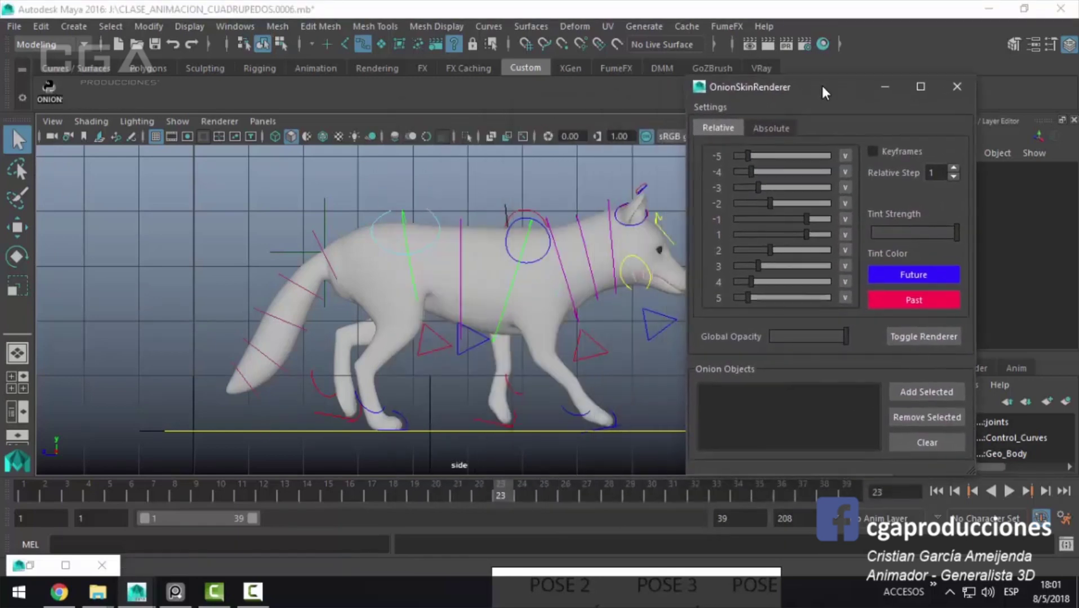
drag(32, 496, 285, 497)
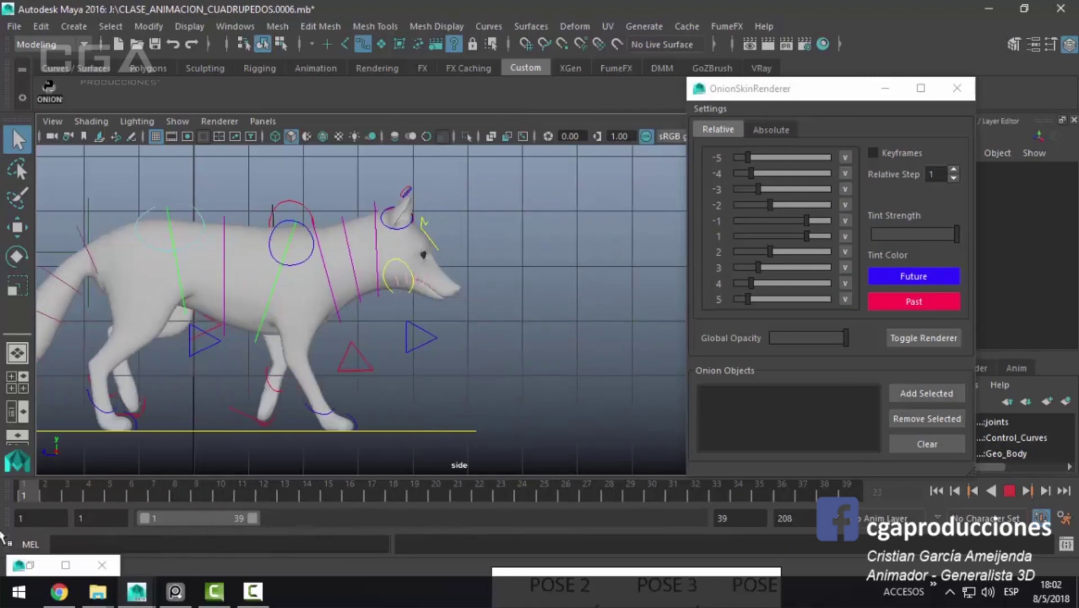
Step: Stop at frame 1, compare the Relative and Absolute onion tabs, leave Absolute active, and move the window left
key(Escape)
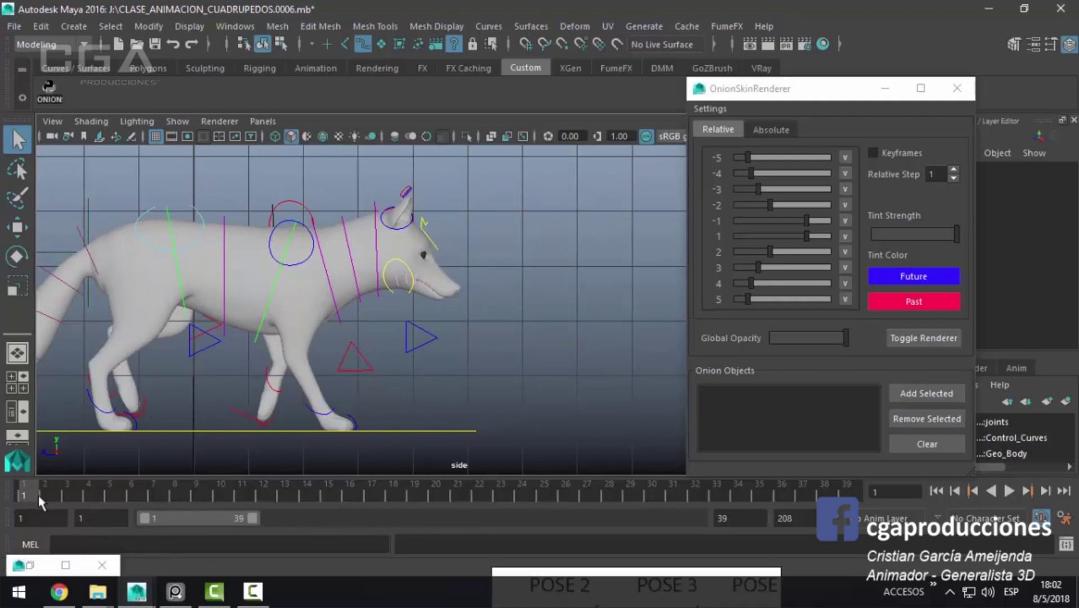
click(770, 129)
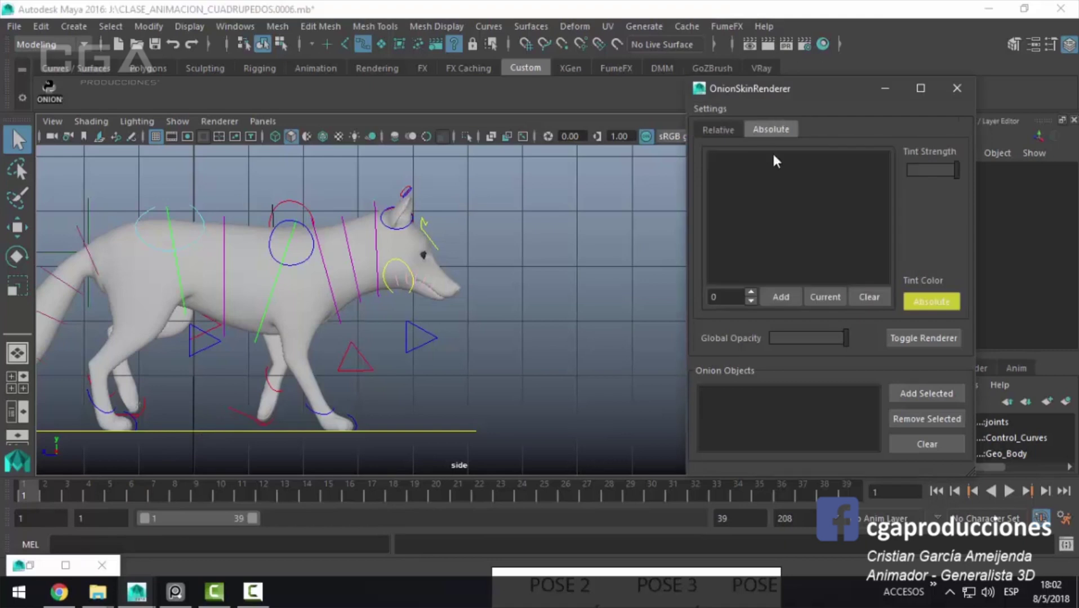
click(721, 127)
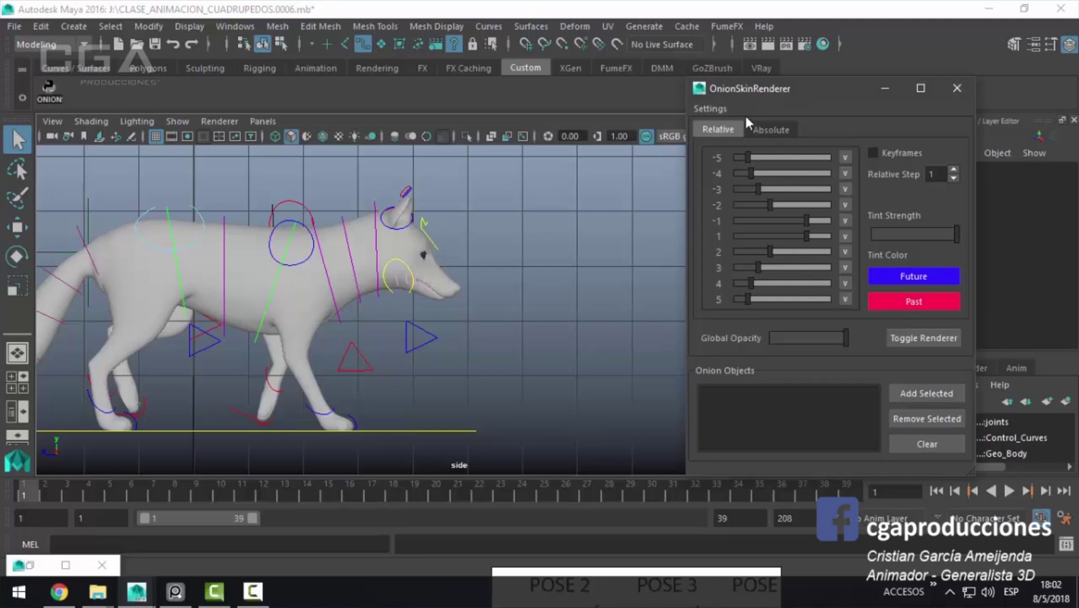
click(760, 129)
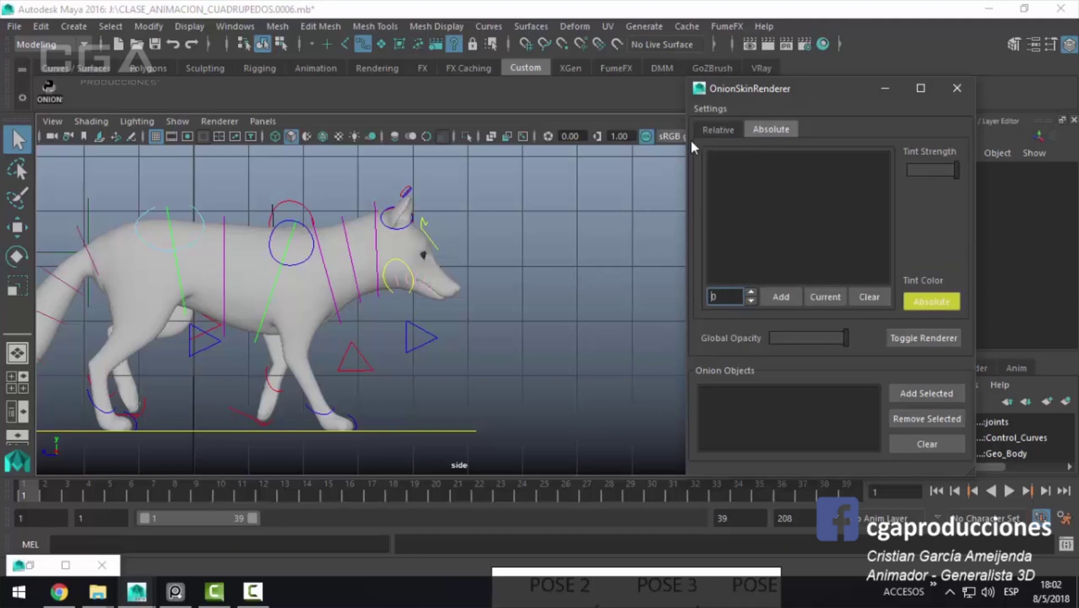
click(727, 131)
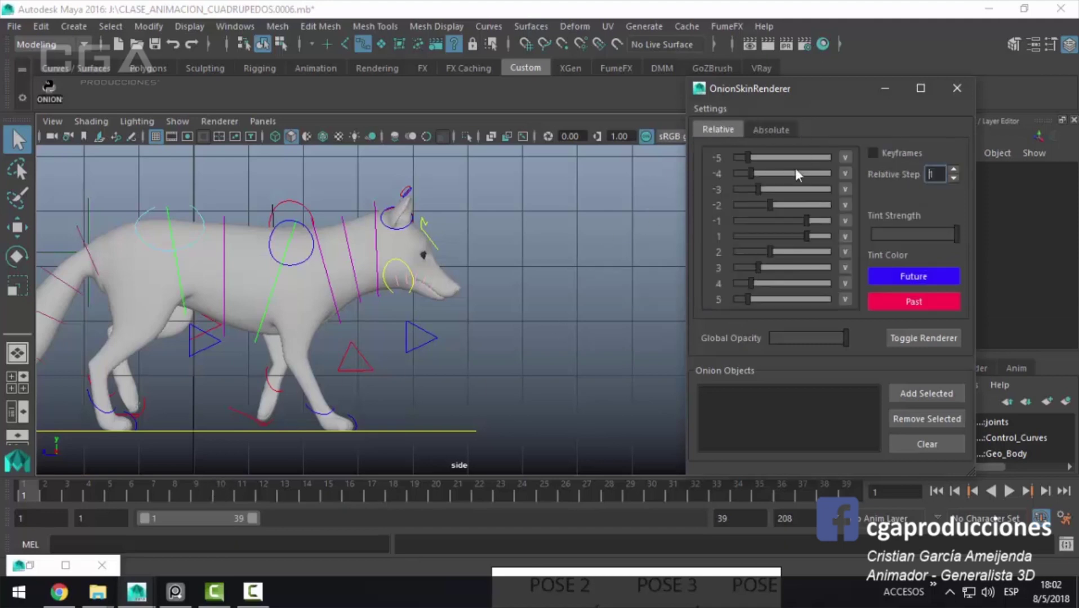
click(788, 129)
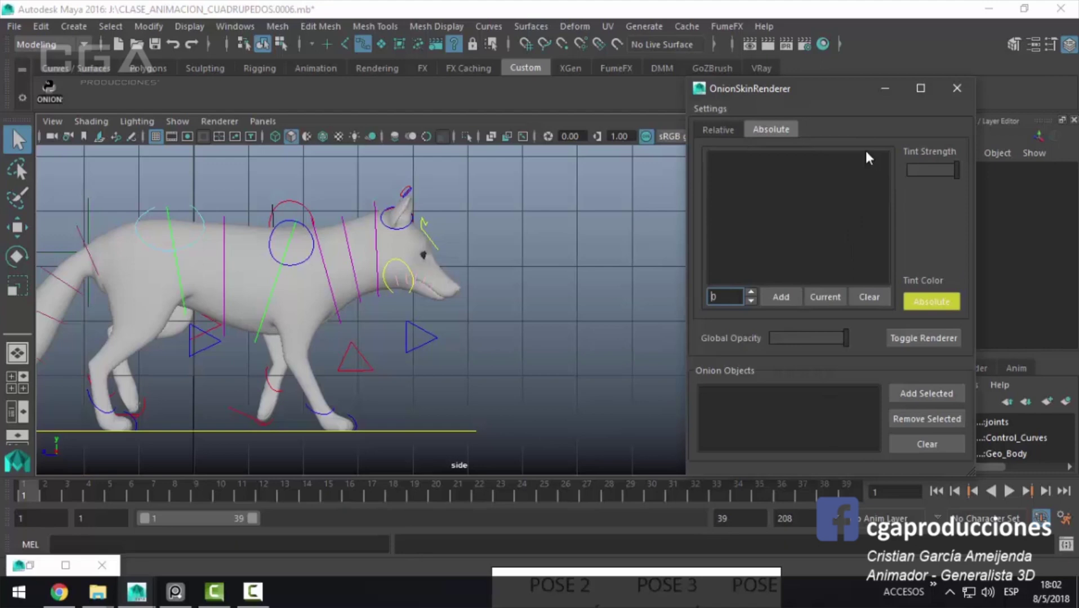
drag(840, 105, 734, 103)
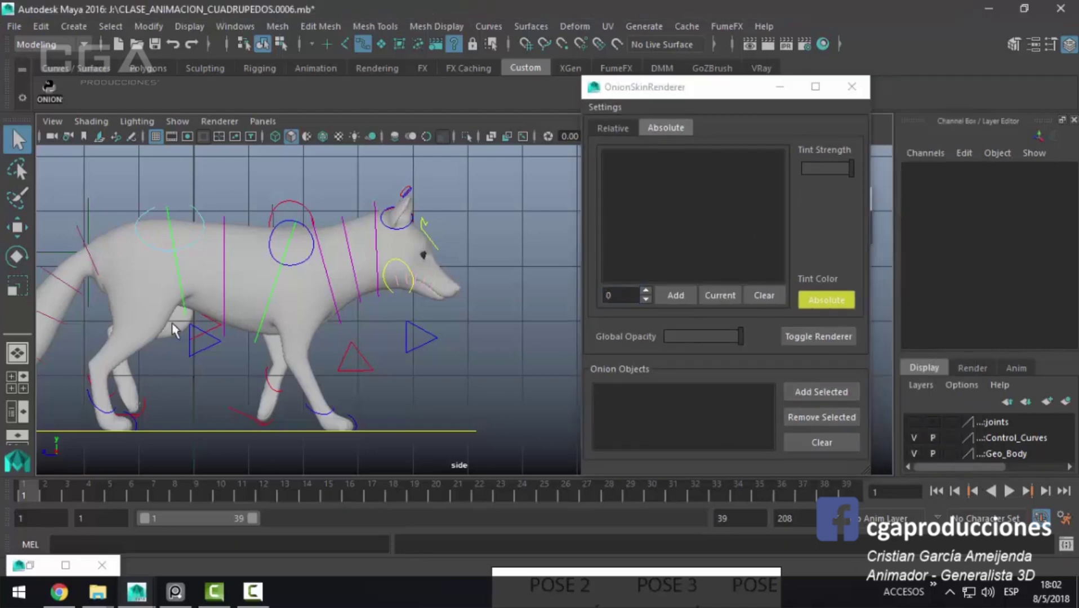
Step: Add the fox body mesh fox1:fox6_body_ to the onion objects list
key(v)
click(325, 313)
scroll(325, 313, up, 2)
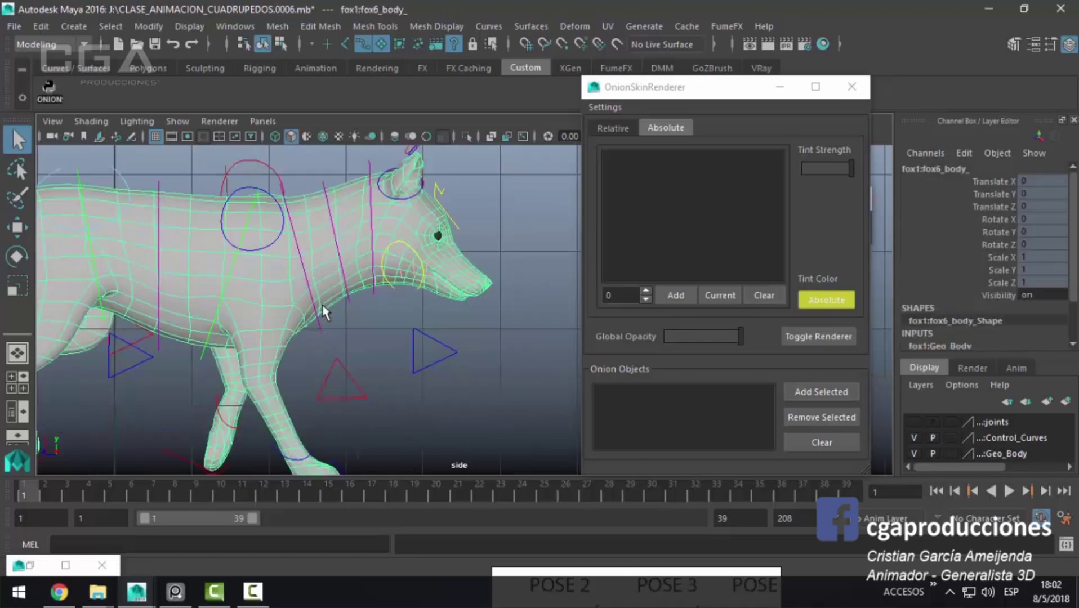
click(847, 399)
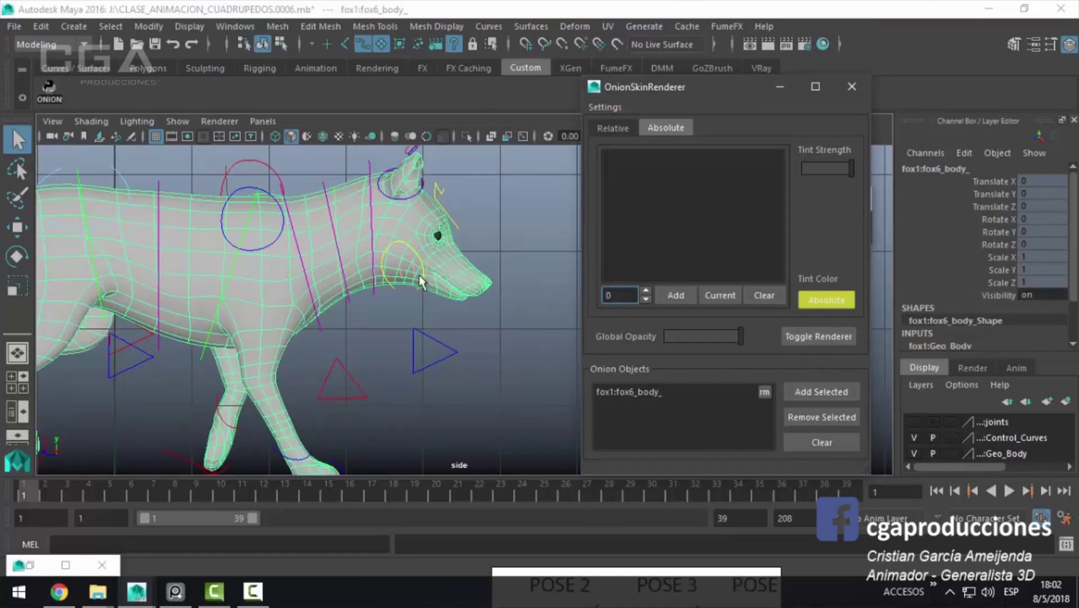
click(380, 44)
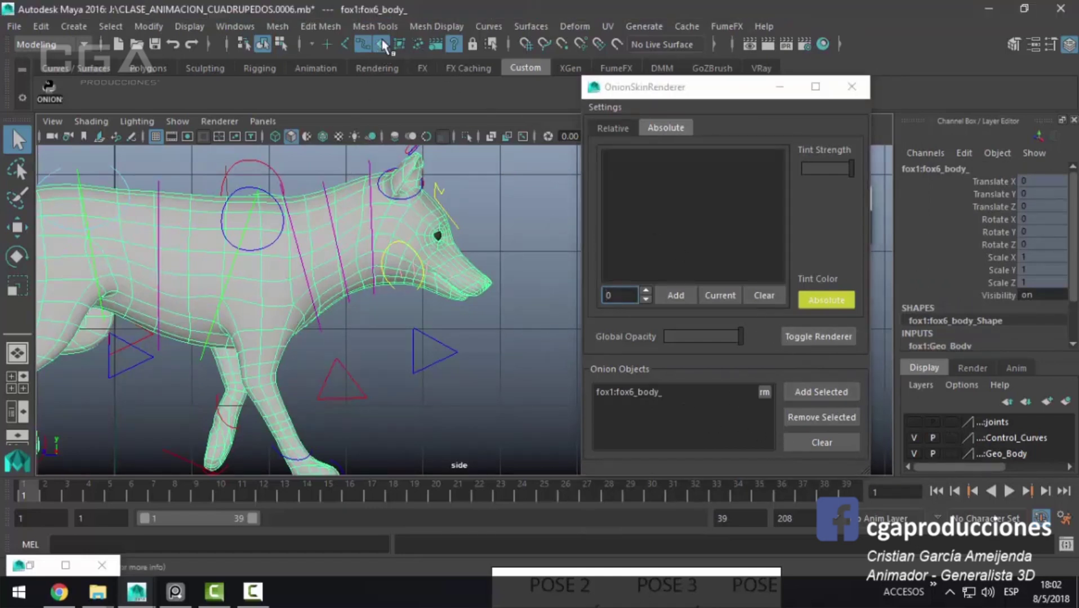
Step: Deselect the body, preview the walk in the side view, and maximize the perspective view
click(550, 201)
scroll(463, 340, up, 1)
scroll(463, 339, up, 1)
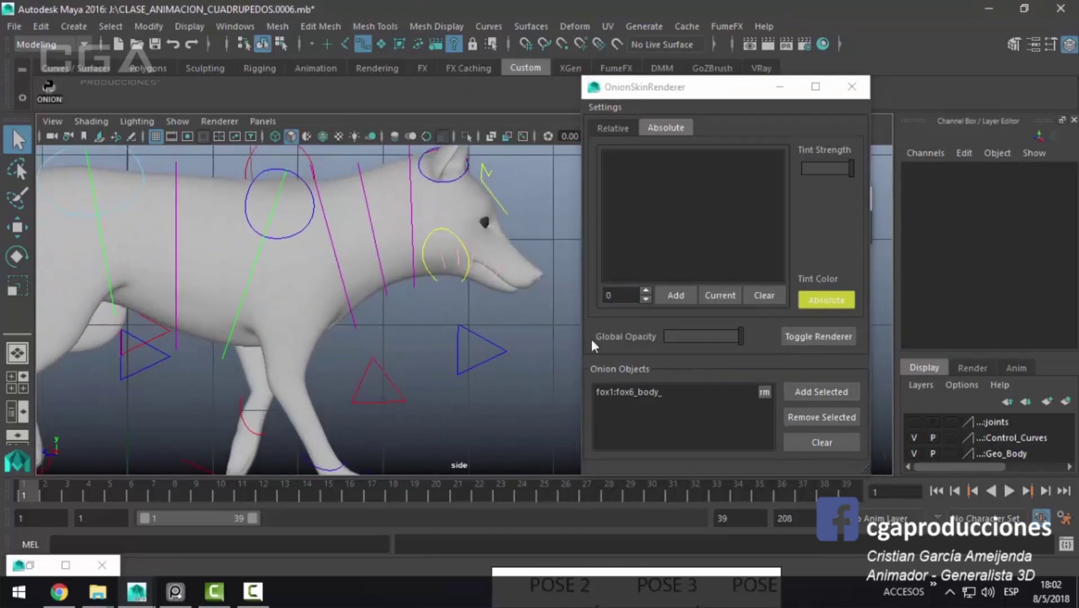
drag(40, 493, 23, 493)
mouse_move(213, 383)
alt+middle_down()
mouse_move(381, 292)
mouse_move(315, 305)
mouse_move(33, 505)
mouse_move(378, 405)
alt+middle_up()
scroll(544, 254, up, 1)
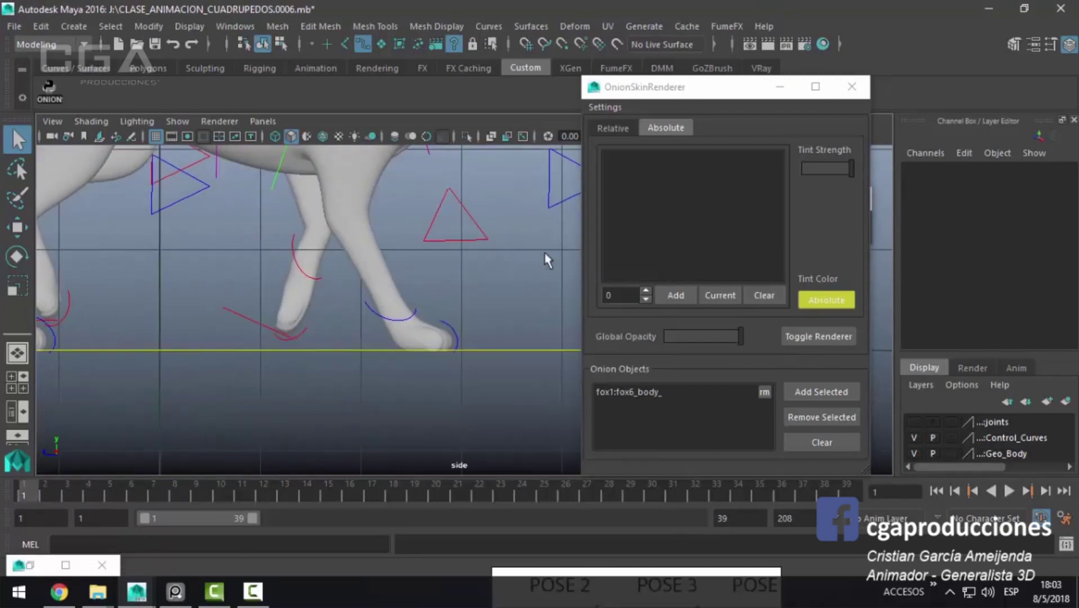
key(space)
key(space)
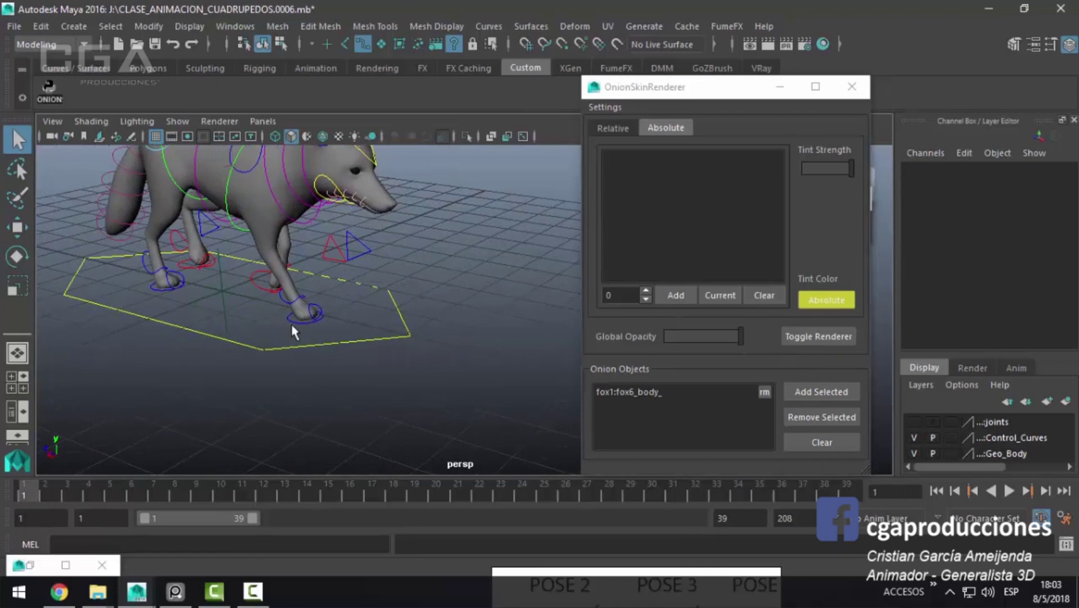
Step: Select CC_r_legFT and draw the viewport with the Onion Skin Renderer, previewing the walk
click(298, 329)
key(space)
key(space)
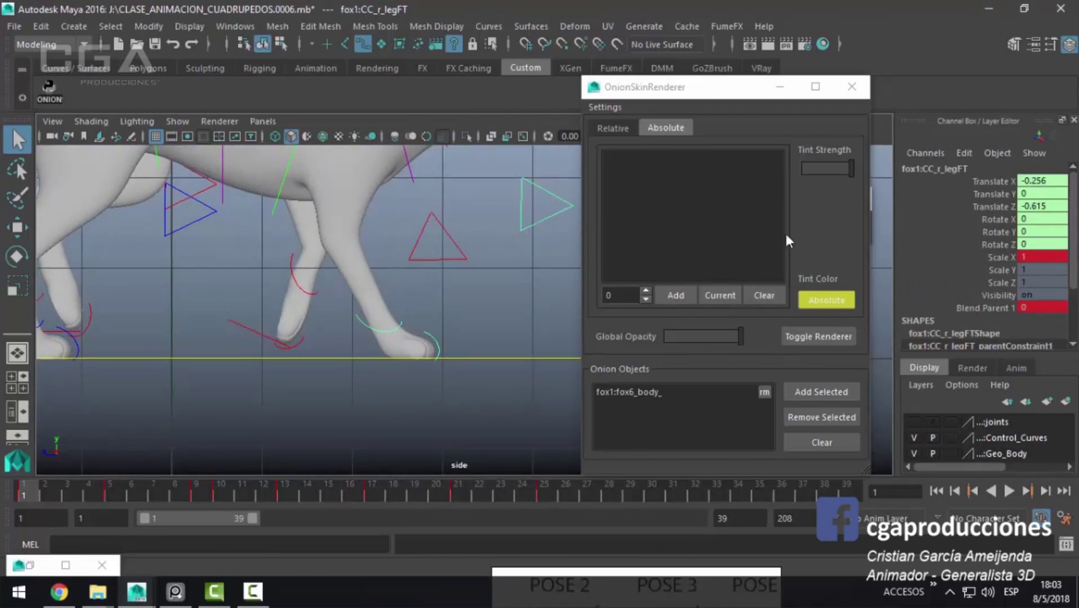
click(219, 121)
click(253, 210)
mouse_move(42, 490)
mouse_down()
mouse_move(204, 490)
mouse_move(23, 490)
mouse_up()
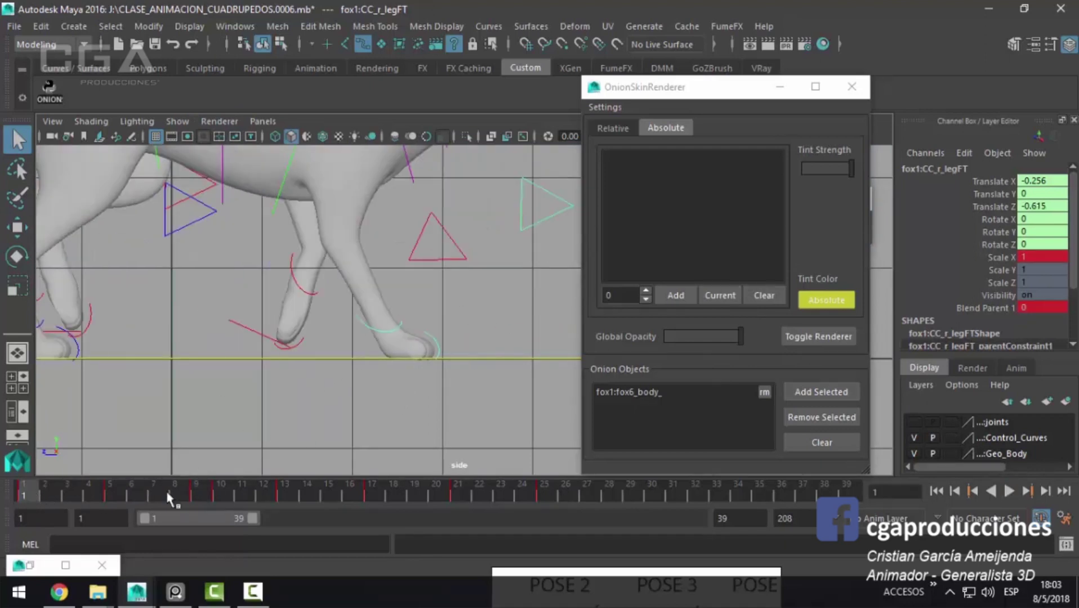
key(alt+v)
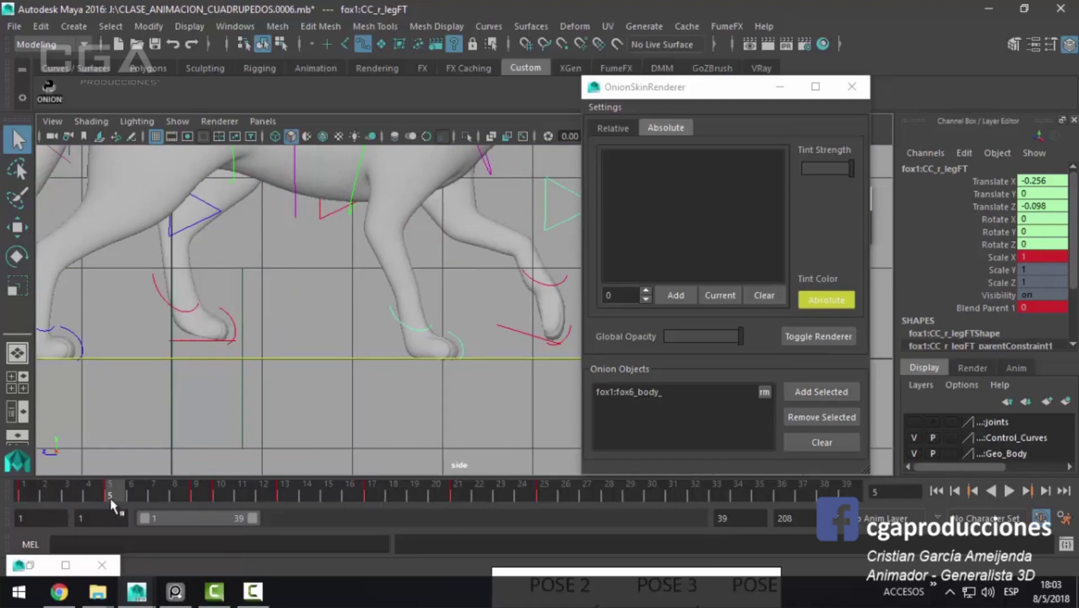
key(alt+v)
Step: Add frame 1 as an absolute onion-skin ghost and stop playback at frame 5
click(620, 296)
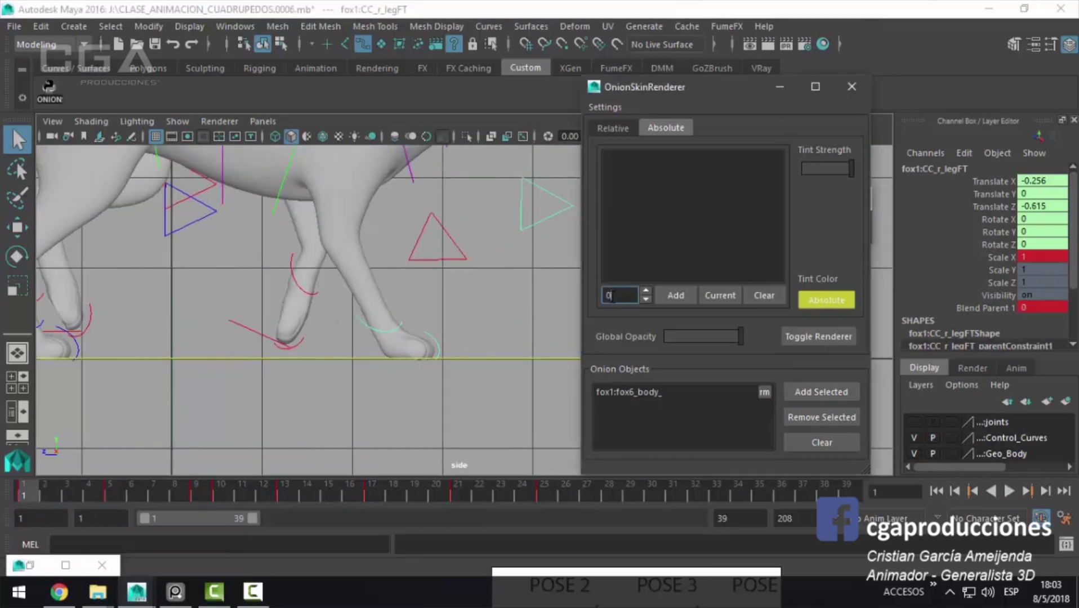
text(1)
click(663, 299)
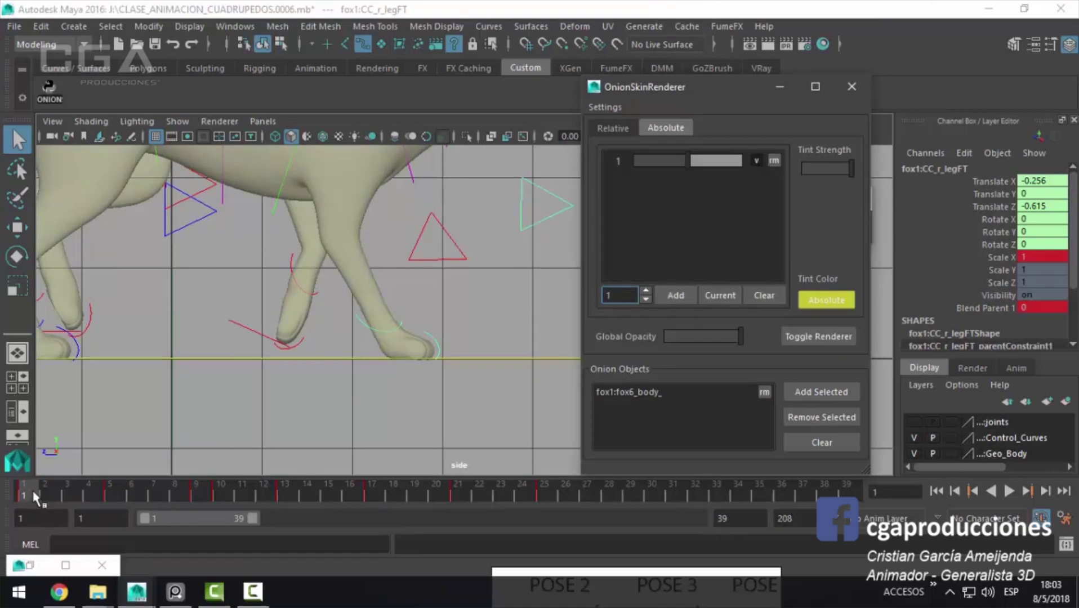
click(35, 497)
key(alt+v)
click(107, 490)
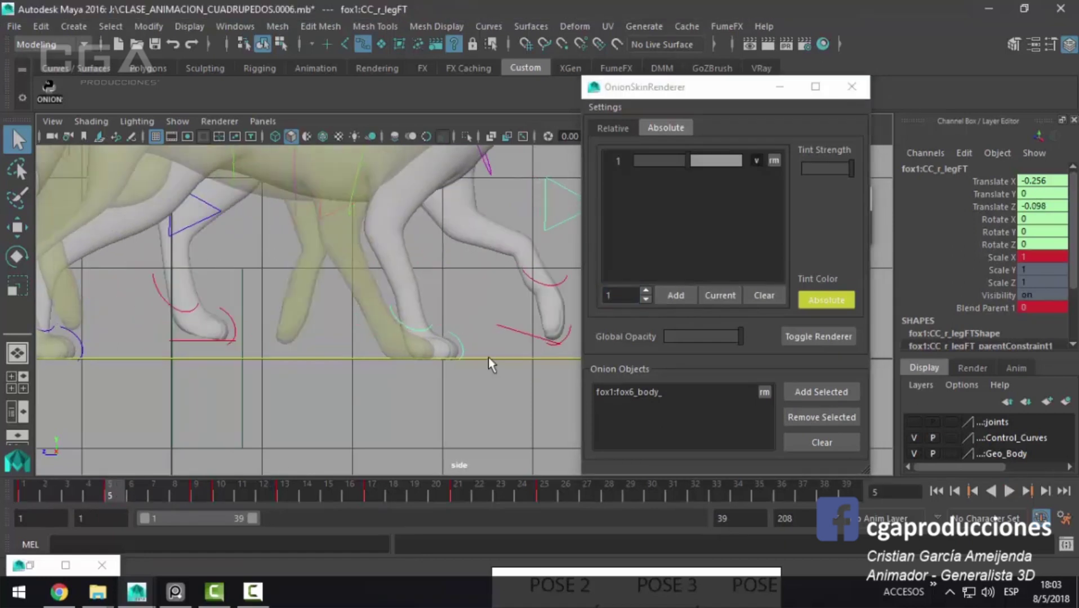
Step: Move the front right leg control to Translate Z 0.165 and play back to frame 9
key(w)
drag(339, 363, 314, 359)
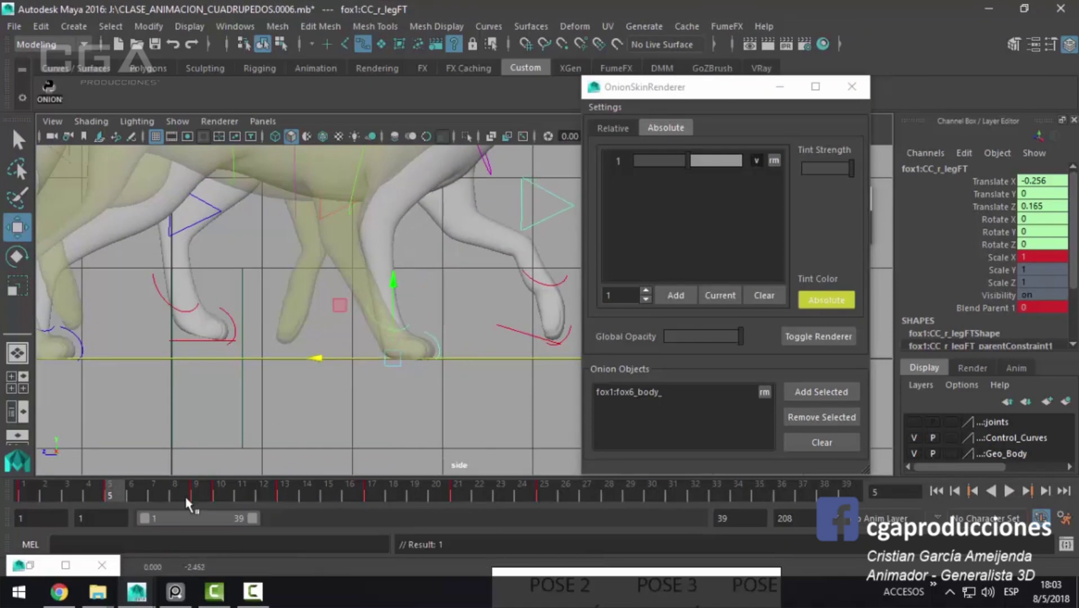
key(alt+v)
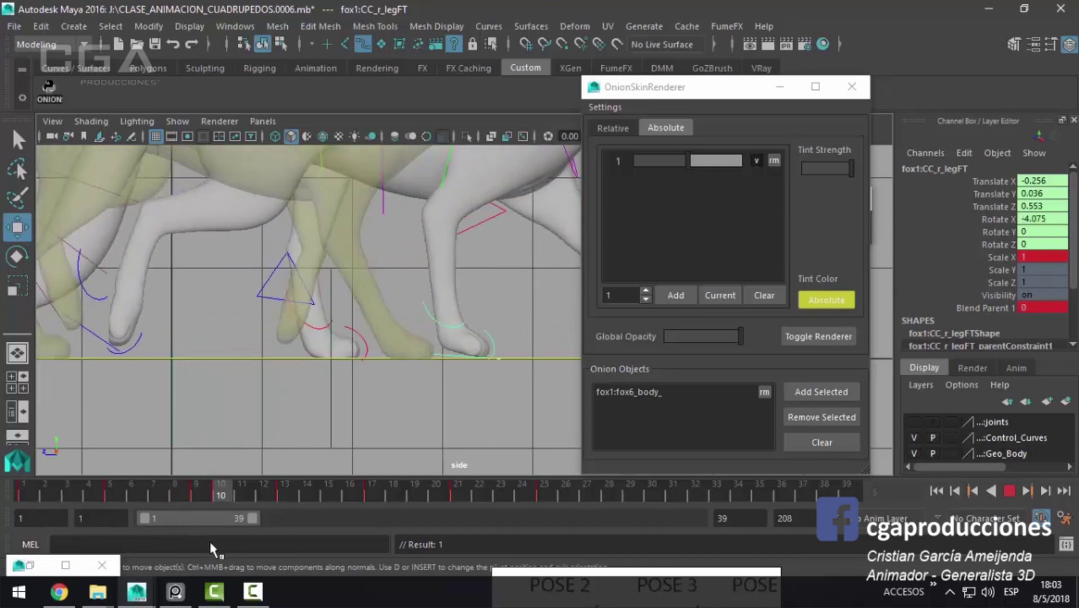
key(alt+v)
Step: Move the front right leg to Translate Z 0.929 at frame 9, review playback, then dolly in perspective
mouse_move(341, 357)
mouse_down()
mouse_move(306, 355)
mouse_move(317, 357)
mouse_up()
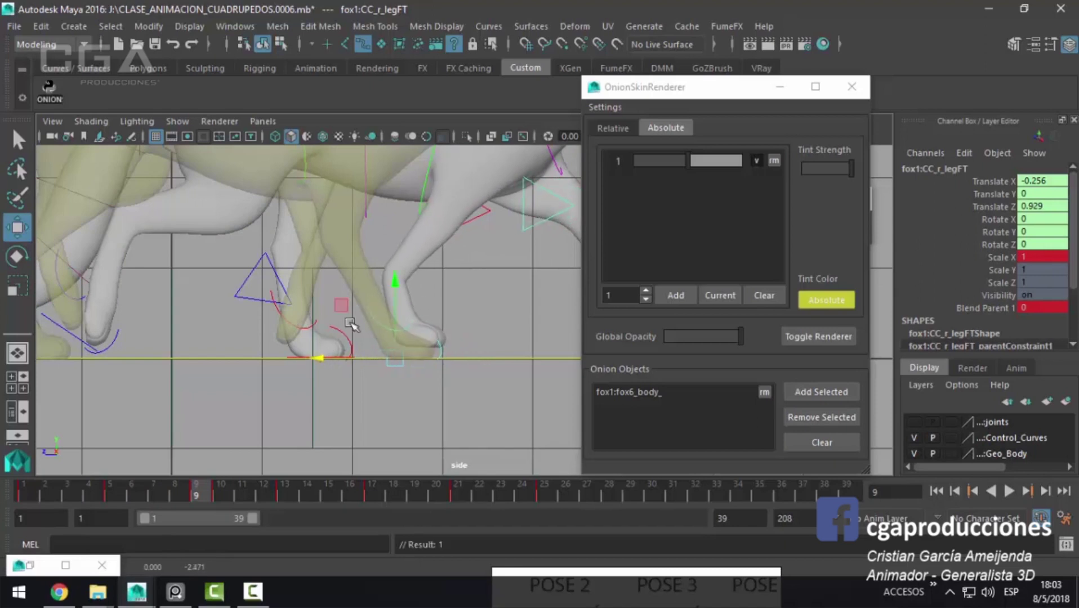
scroll(350, 324, down, 2)
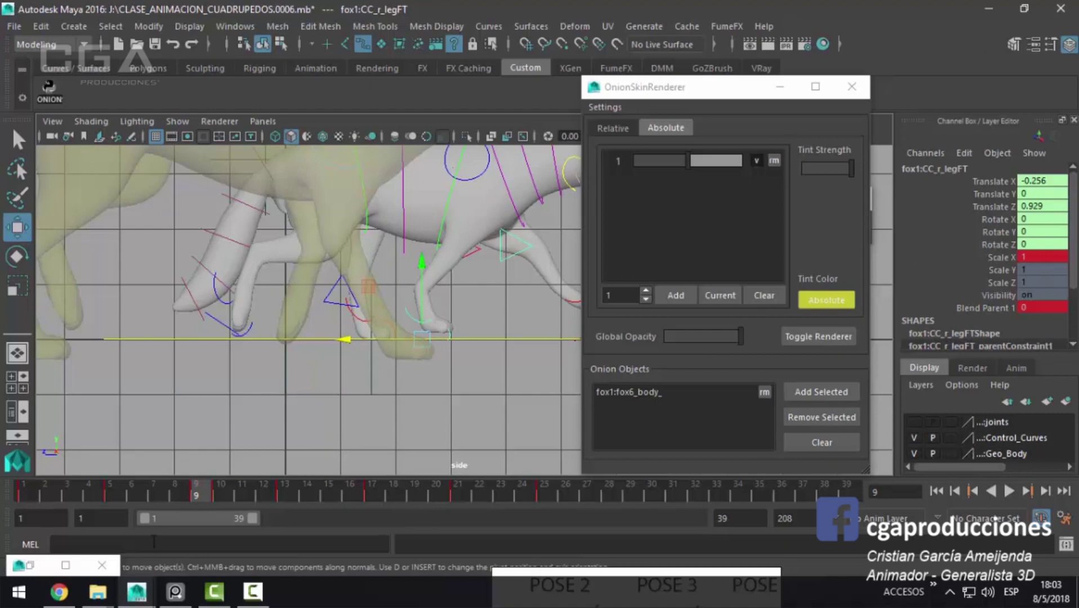
key(alt+v)
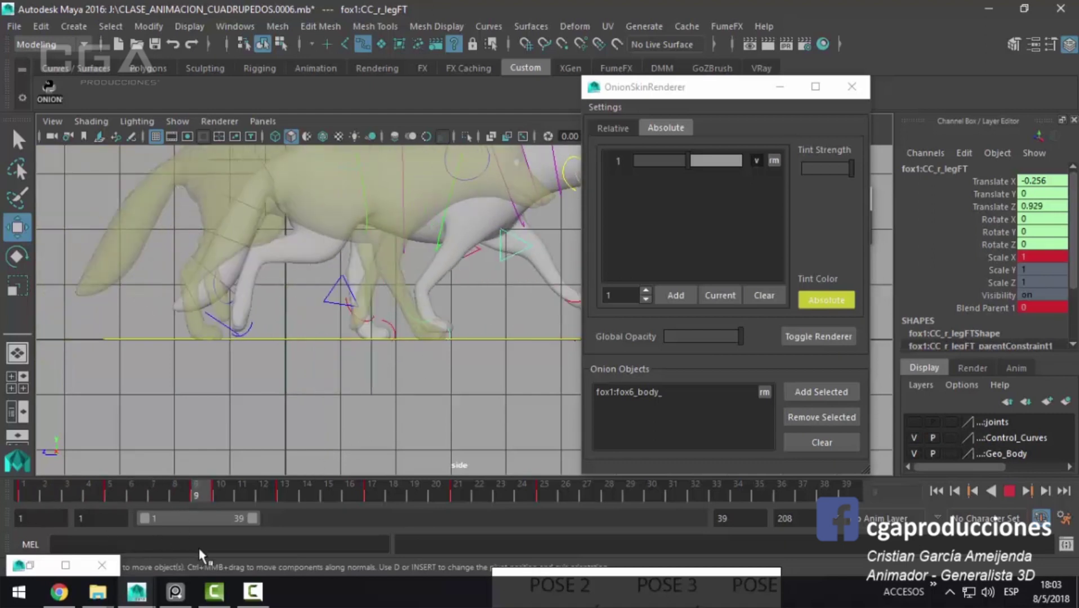
click(212, 483)
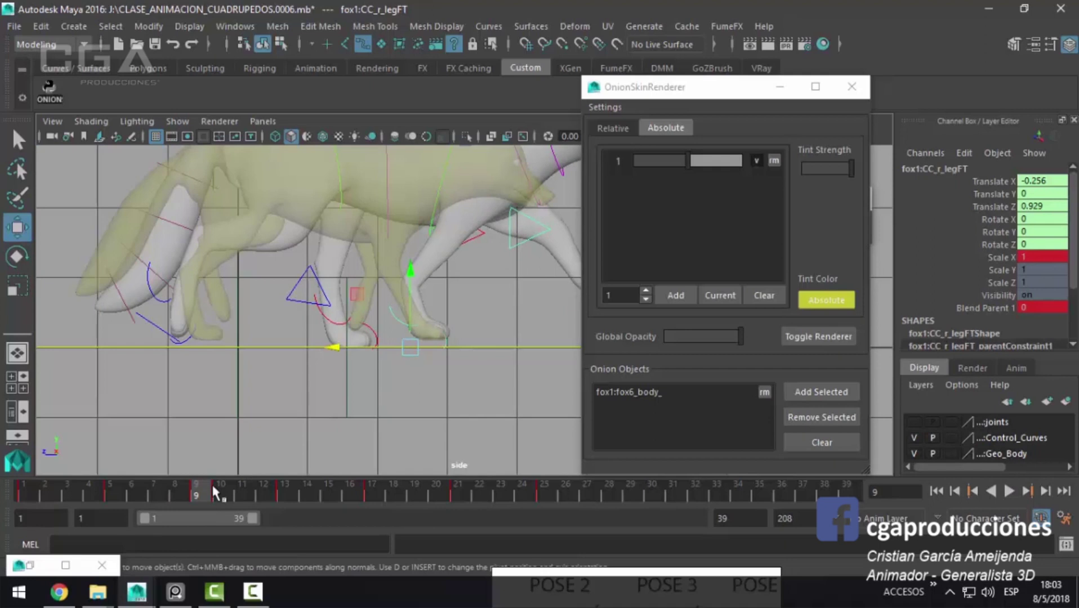
key(alt+v)
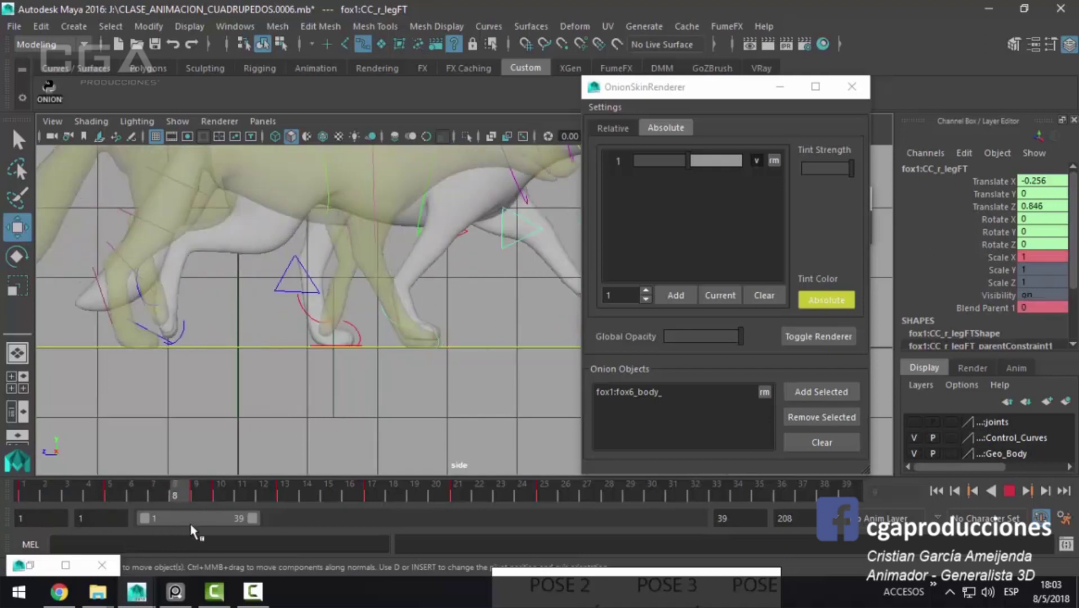
click(215, 492)
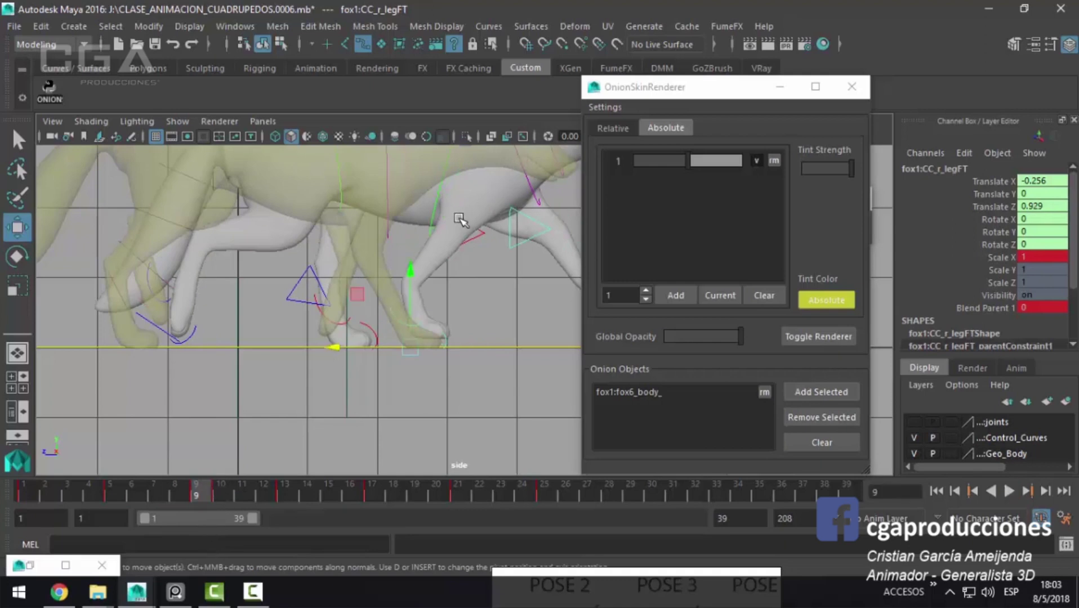
key(space)
key(space)
alt+drag(508, 275, 373, 283)
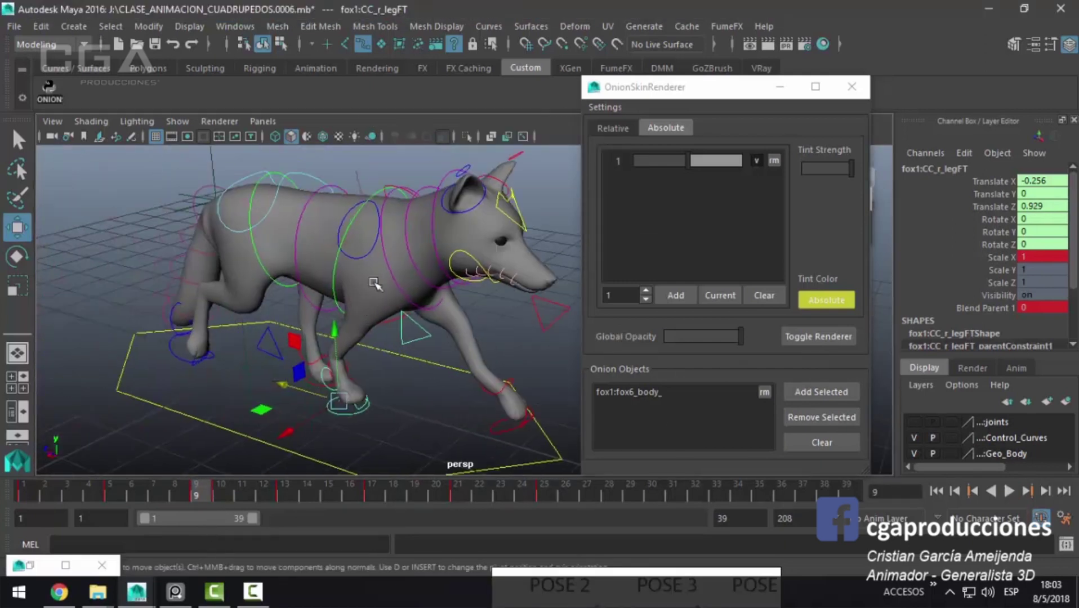
Step: Lower the right shoulder control and key it at frames 8 and 10
click(374, 283)
key(alt+v)
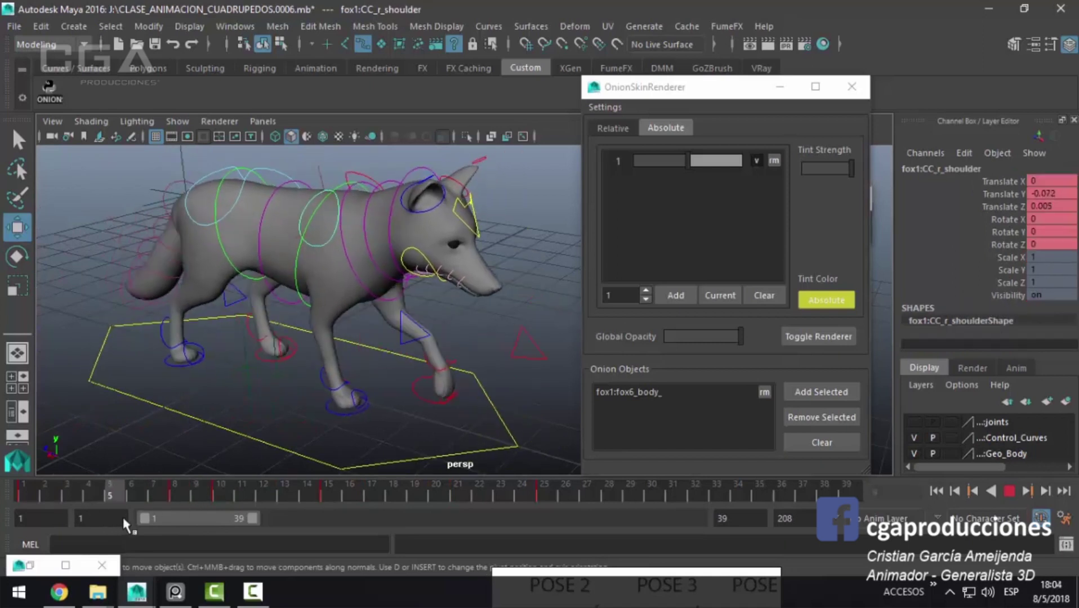
key(alt+v)
alt+drag(277, 357, 386, 255)
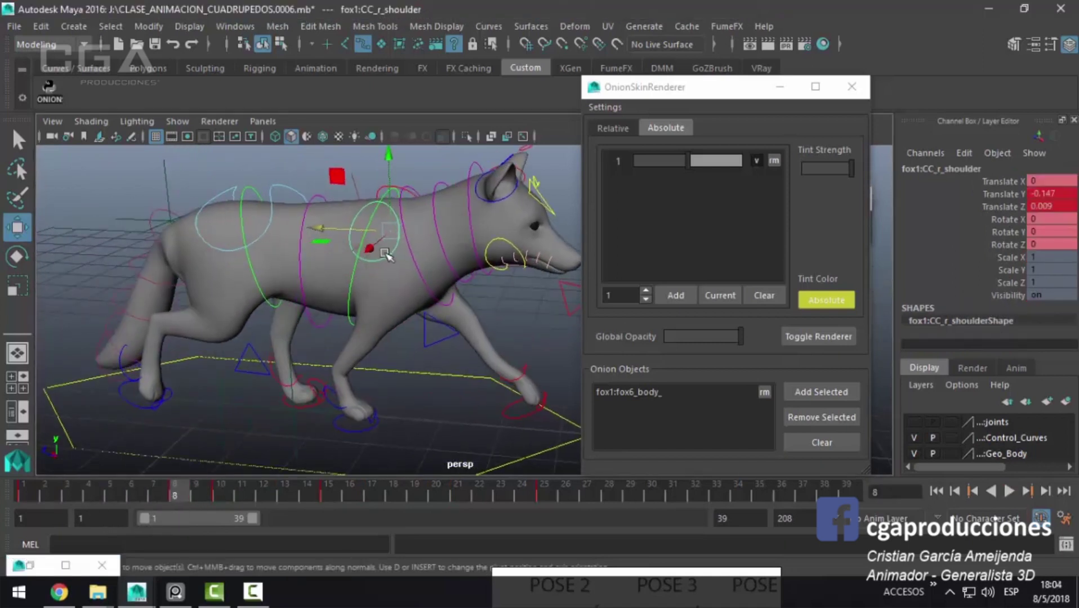
drag(391, 158, 396, 169)
key(shift+w)
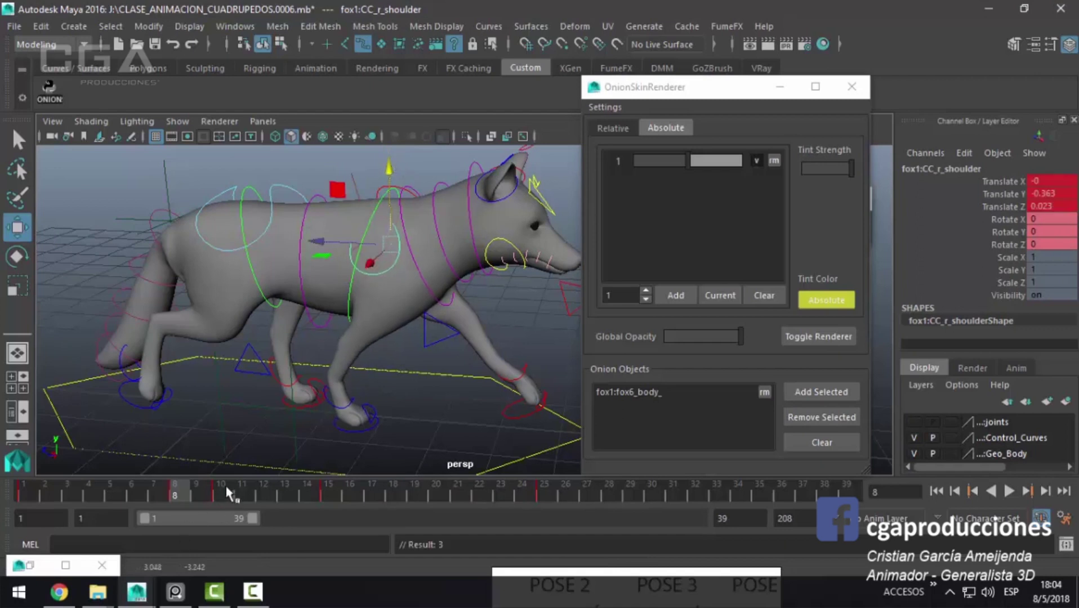
click(228, 494)
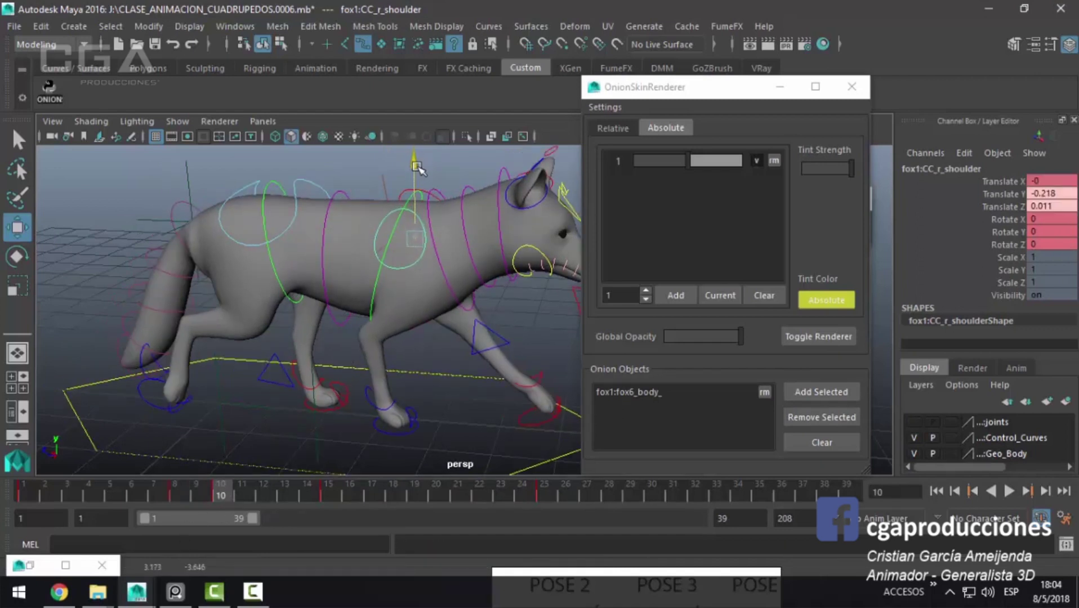
key(alt+v)
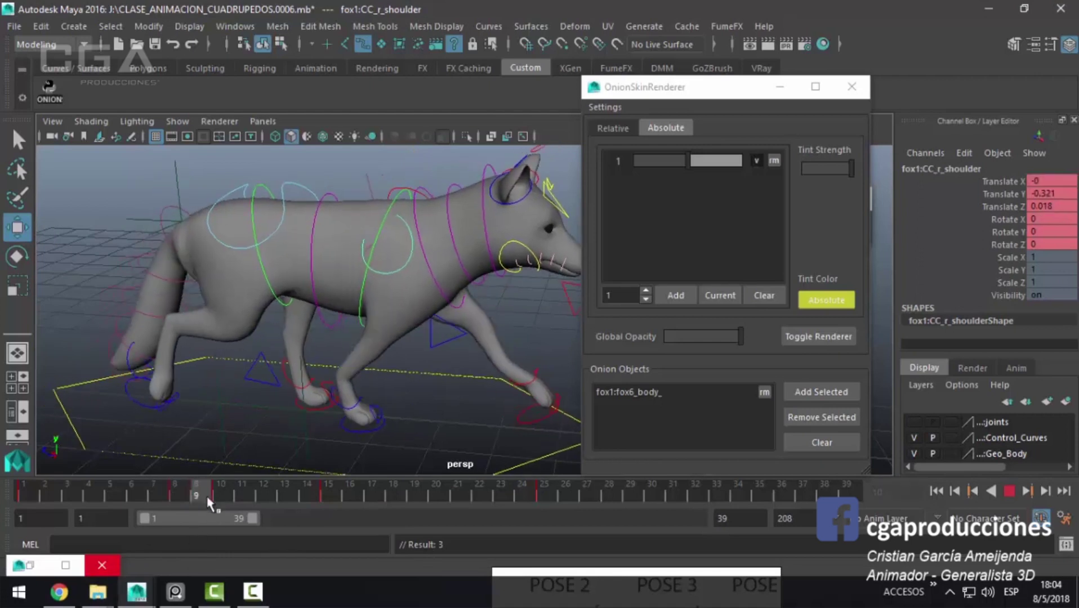
click(219, 494)
drag(415, 173, 346, 278)
key(alt+v)
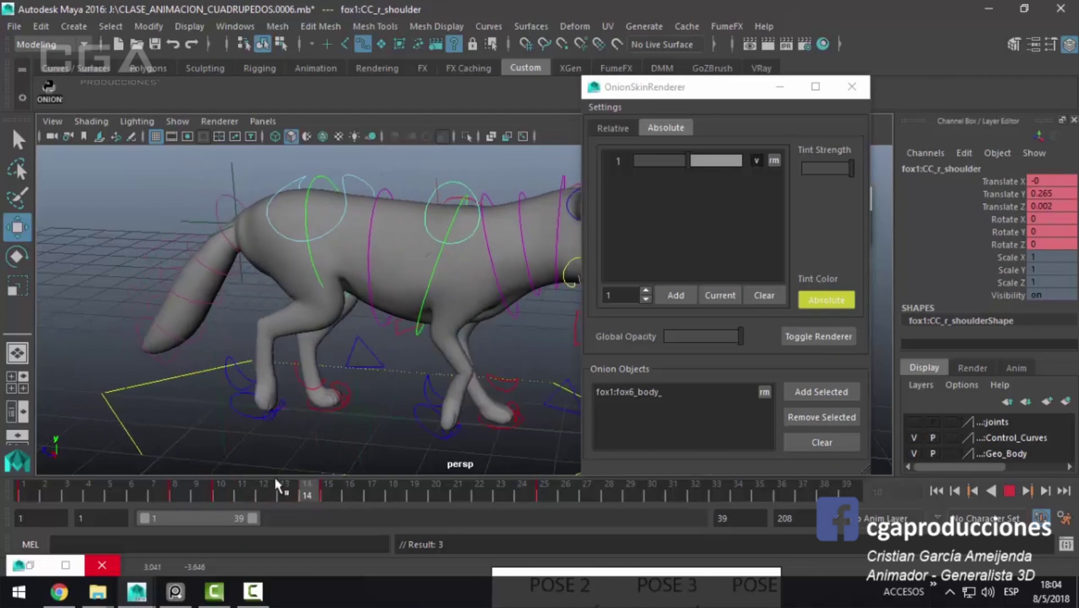
click(172, 496)
Step: Rotate the right wrist bender at frame 9 to bend the right front paw
key(q)
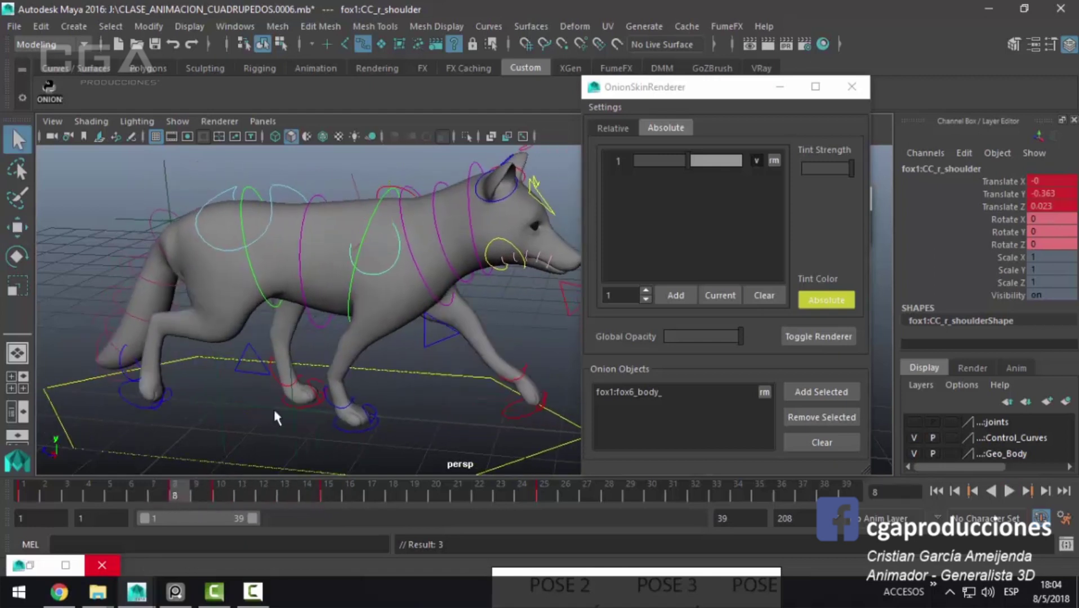
click(326, 401)
click(197, 495)
key(e)
alt+drag(315, 394, 350, 393)
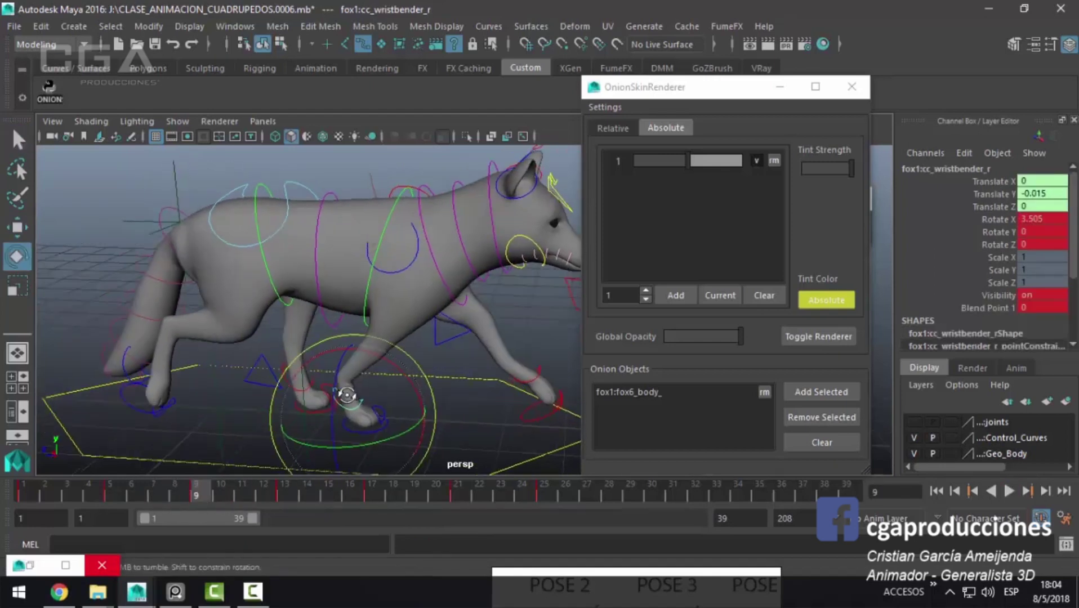
scroll(366, 366, up, 3)
drag(397, 338, 407, 361)
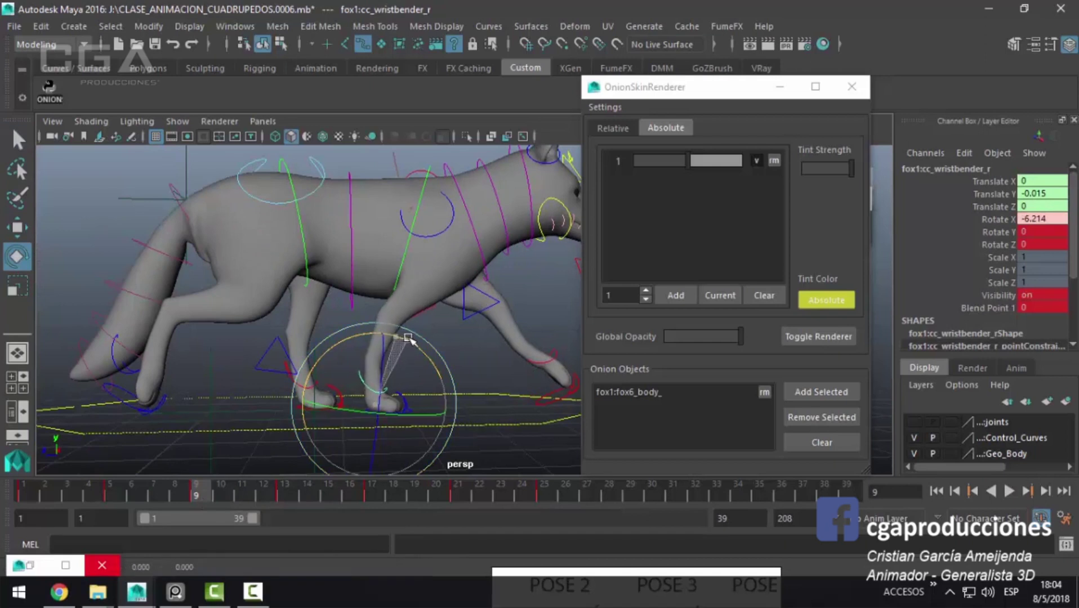
key(space)
alt+middle_drag(507, 420, 276, 389)
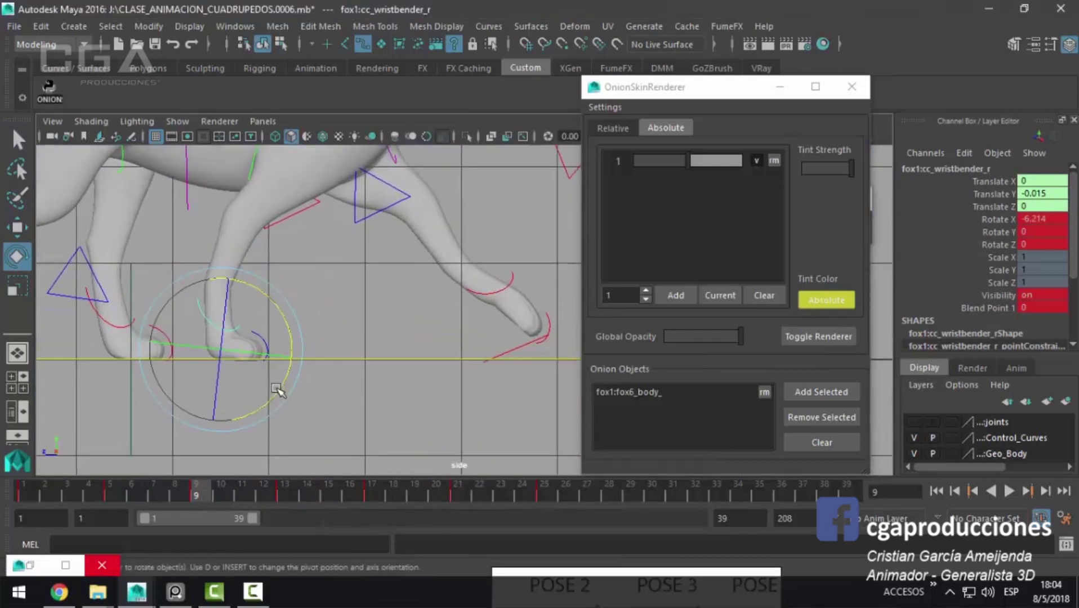
drag(210, 497, 257, 513)
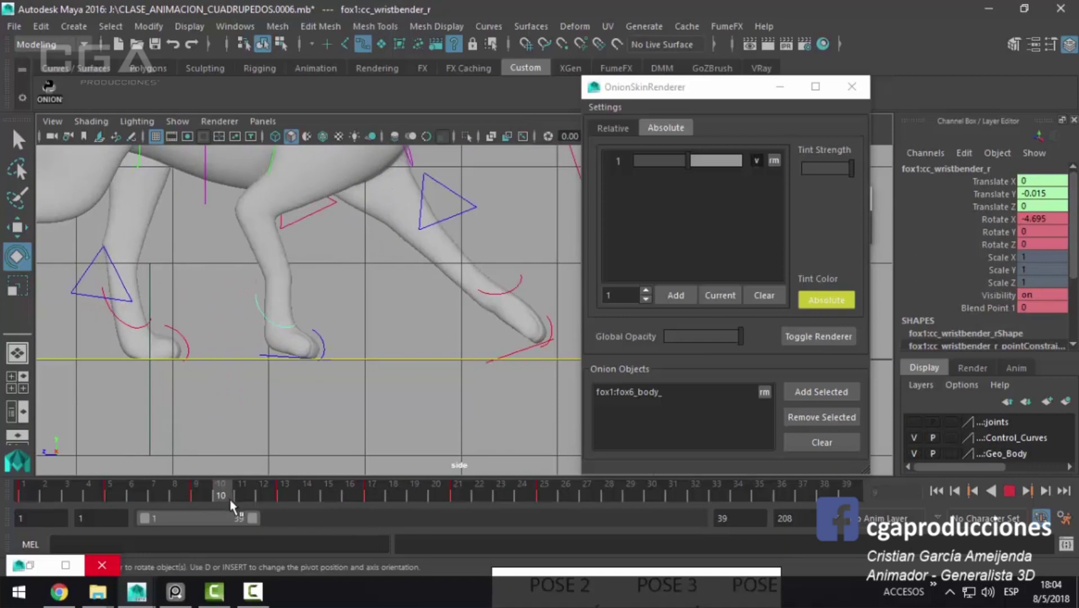
Step: Push the right front foot forward to Translate Z 0.734 at frame 10 and review the stride
click(313, 347)
drag(262, 495, 213, 501)
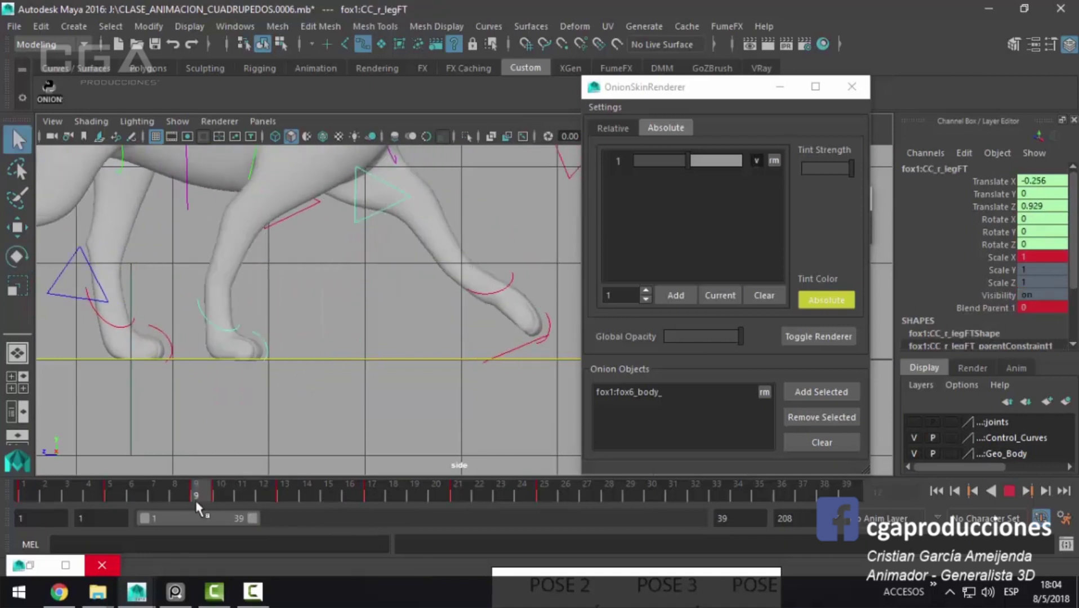
key(w)
drag(242, 356, 217, 400)
mouse_move(194, 491)
mouse_down()
mouse_move(297, 506)
mouse_move(134, 512)
mouse_move(25, 502)
mouse_up()
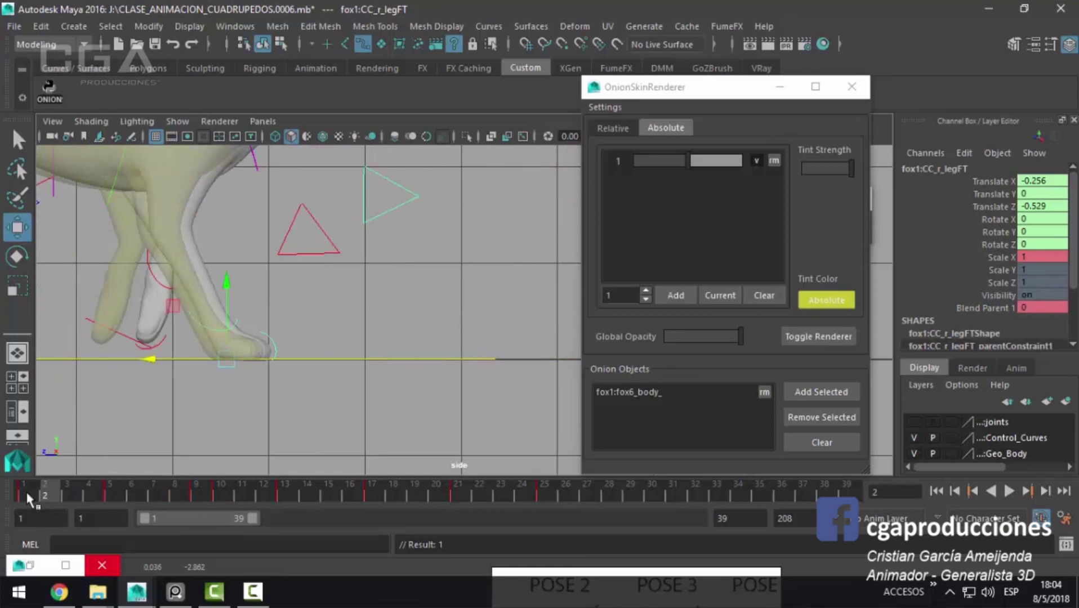
click(111, 499)
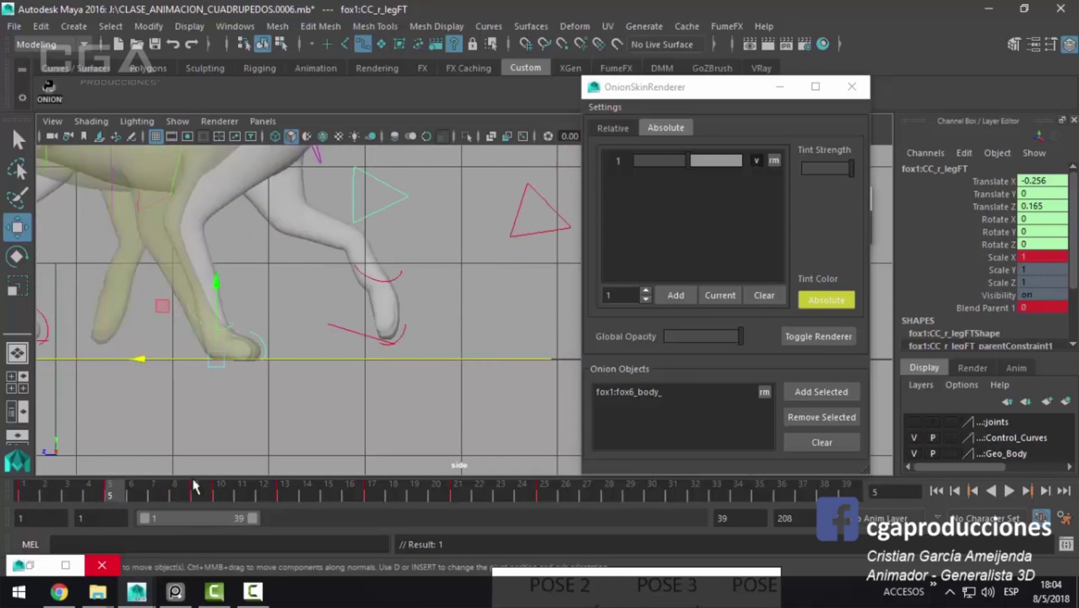
Step: Review frames 9–10, show the leg's Translate X curve in the Graph Editor, and play the walk
click(197, 499)
click(221, 493)
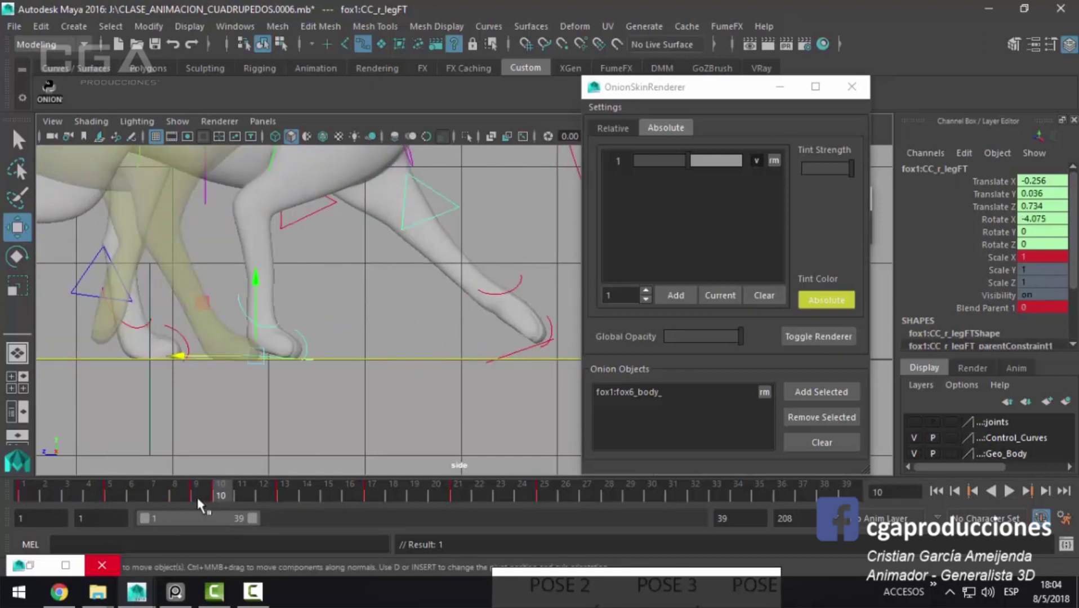
click(197, 499)
drag(186, 506, 66, 499)
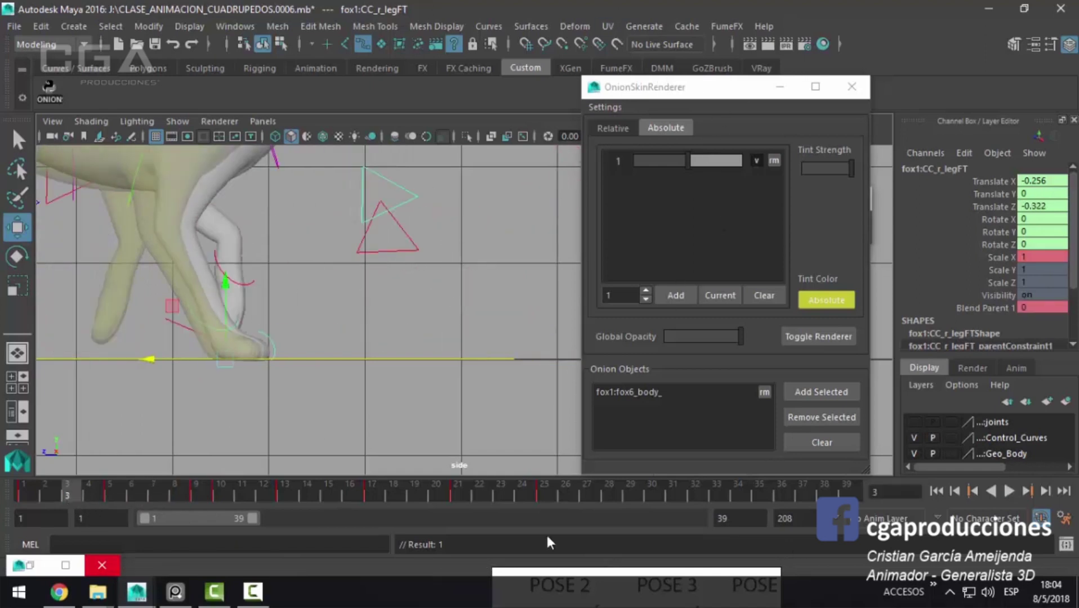
click(65, 565)
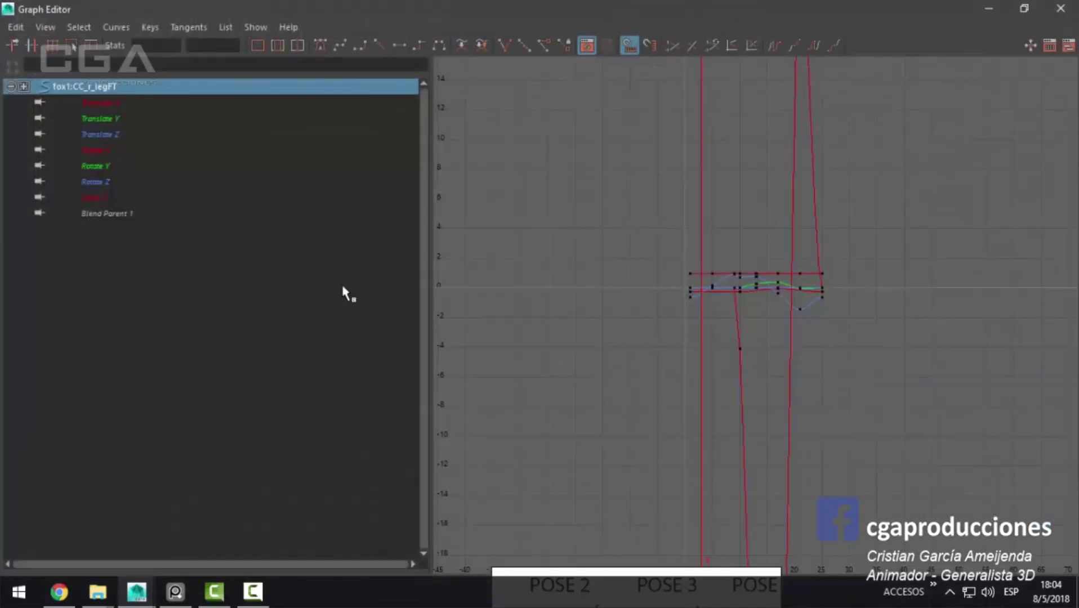
click(130, 107)
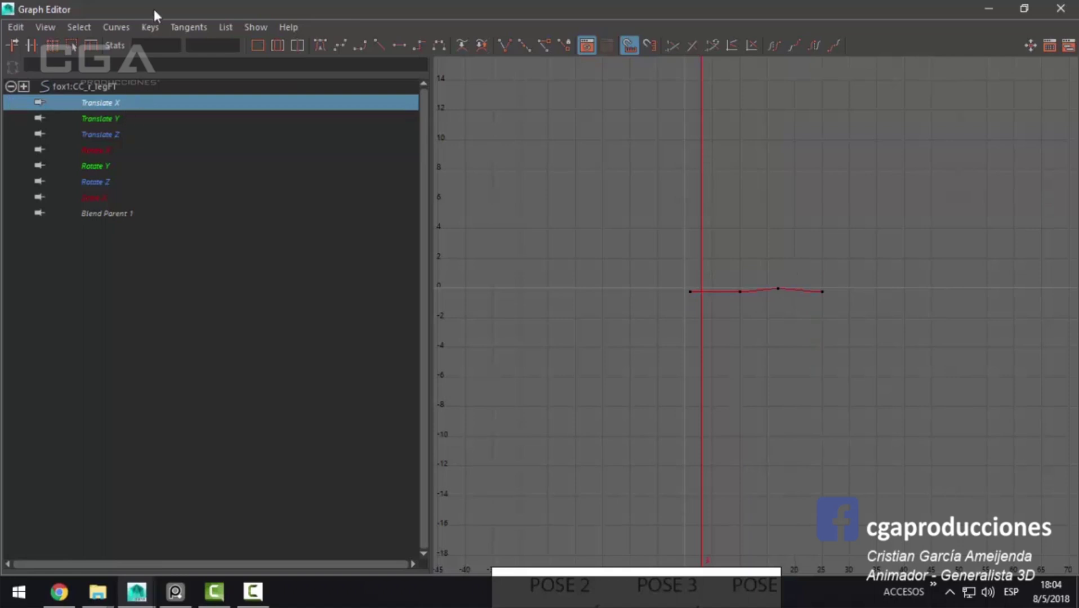
double_click(153, 9)
click(24, 493)
key(alt+v)
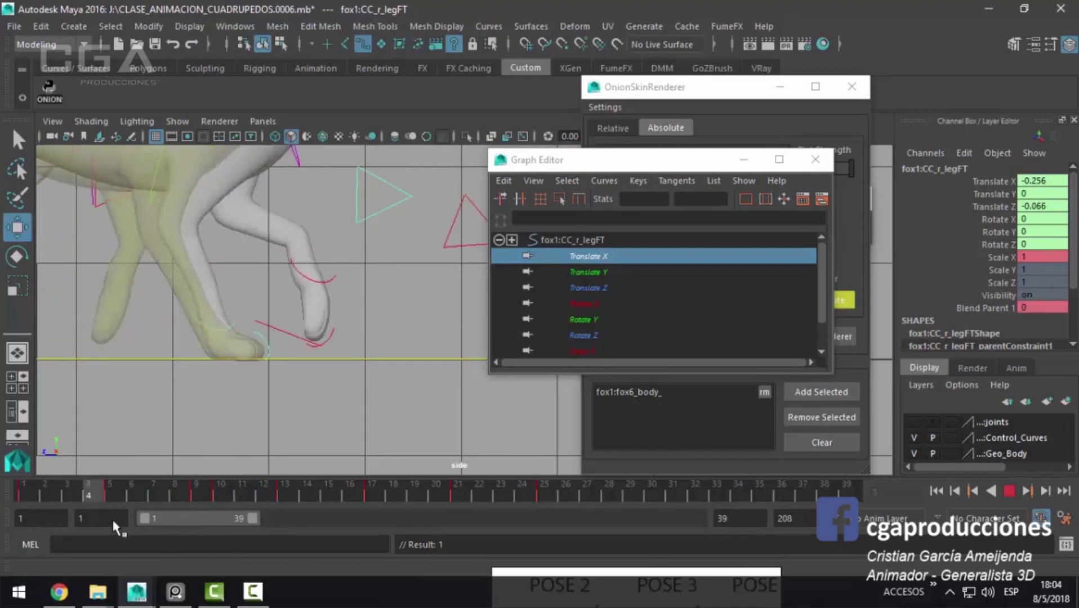
key(alt+v)
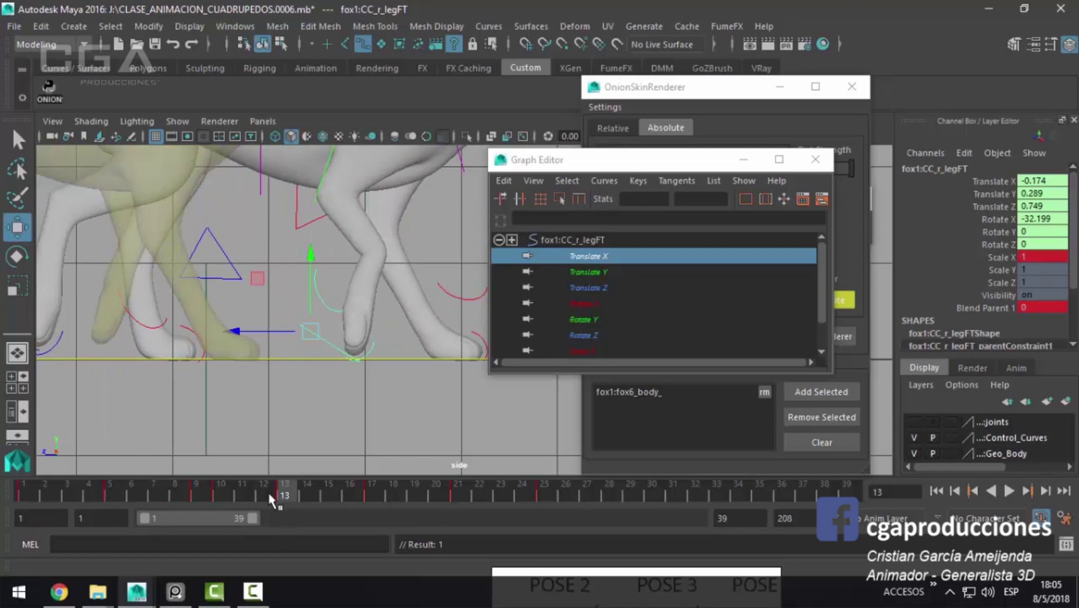
drag(268, 493, 14, 499)
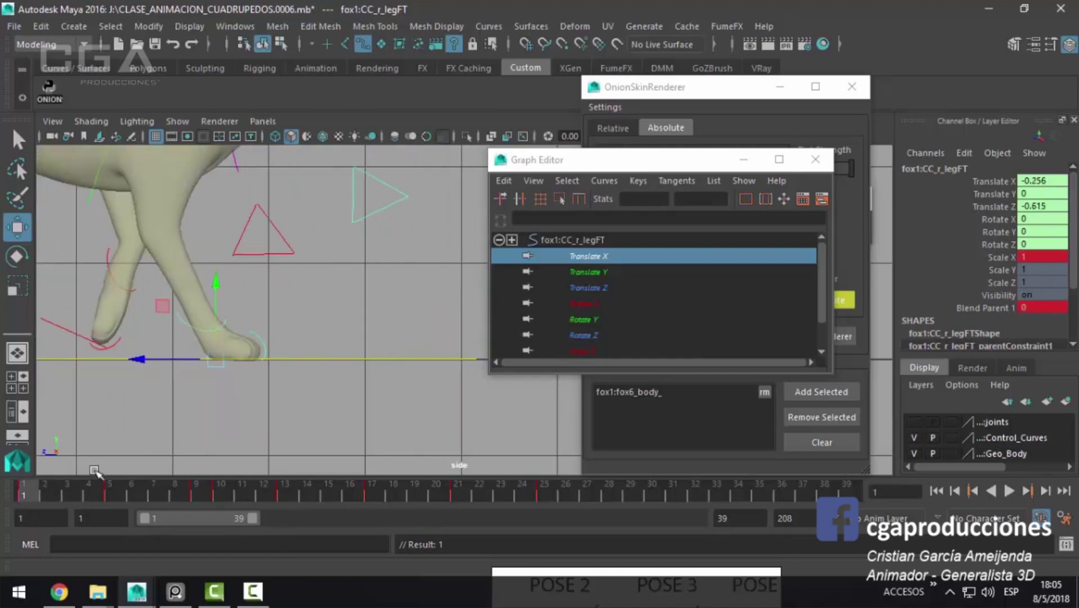
Step: Rearrange the Graph Editor, hide the onion settings window, and undo the last foot move
click(779, 160)
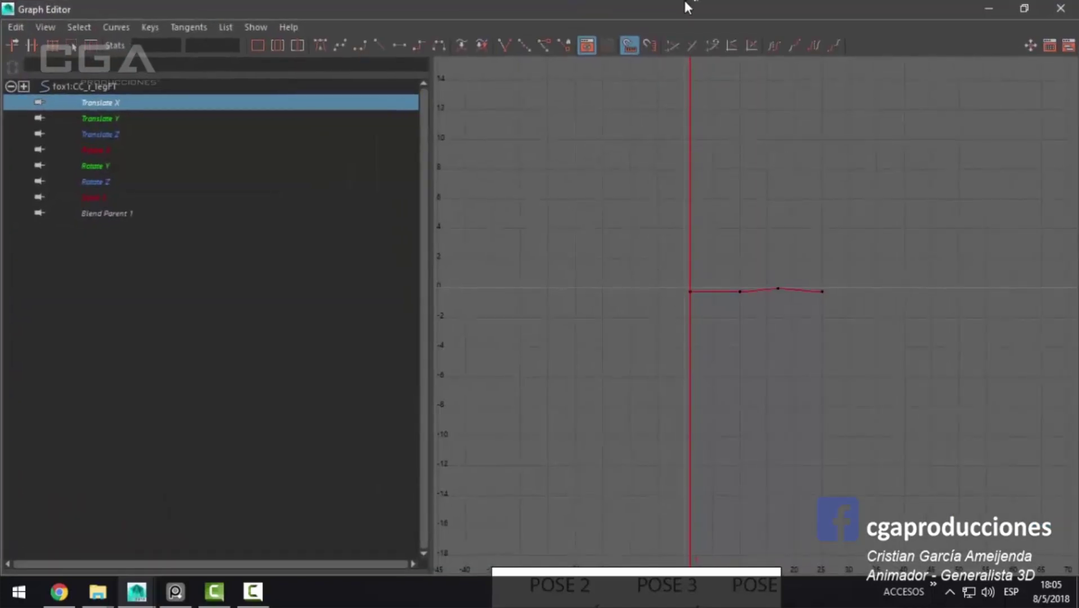
double_click(688, 7)
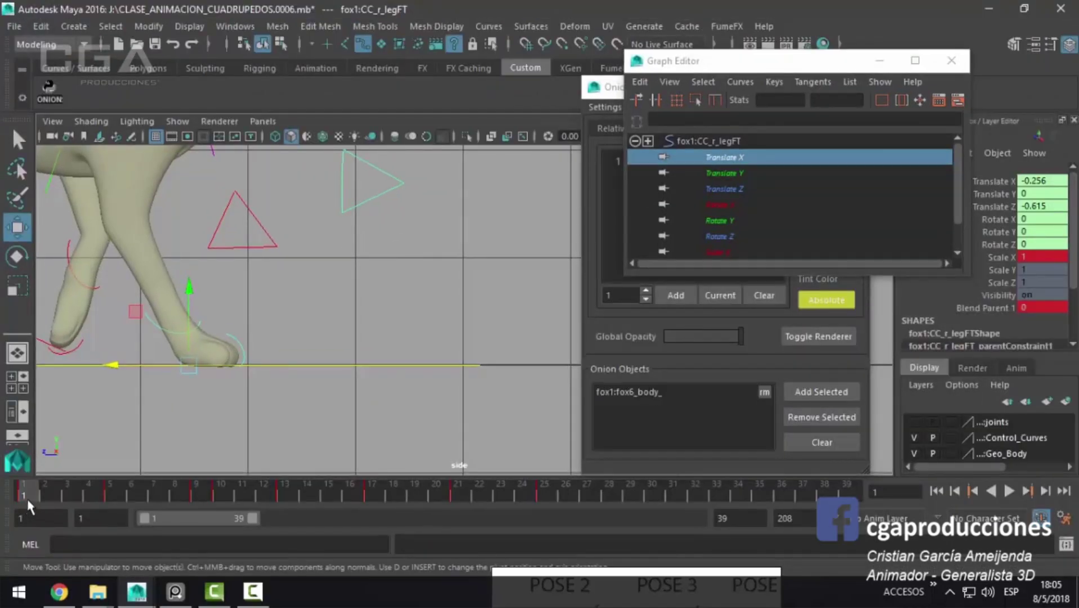
click(196, 493)
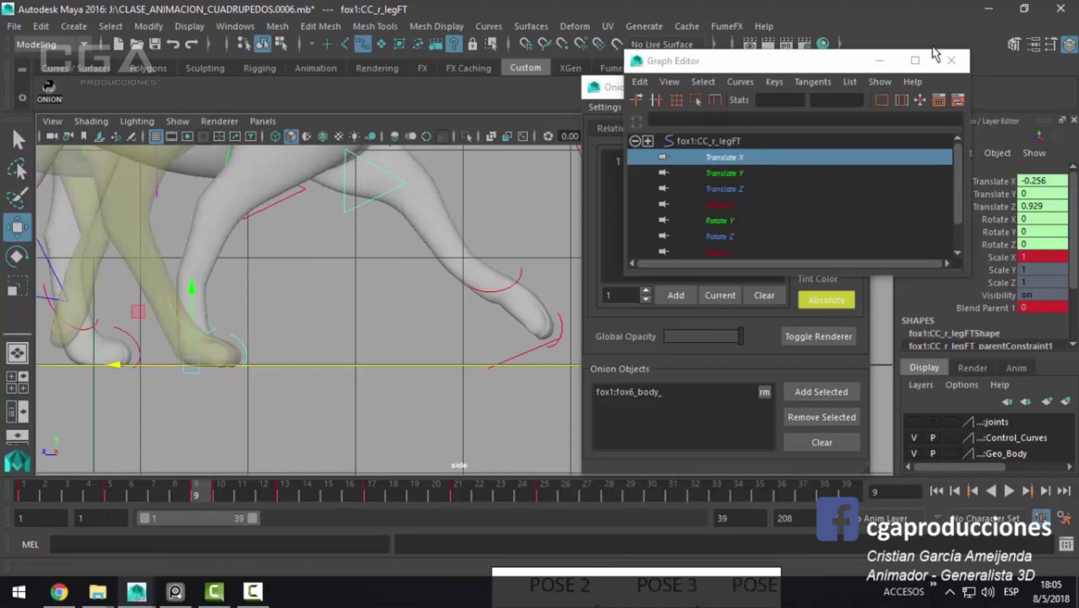
click(916, 60)
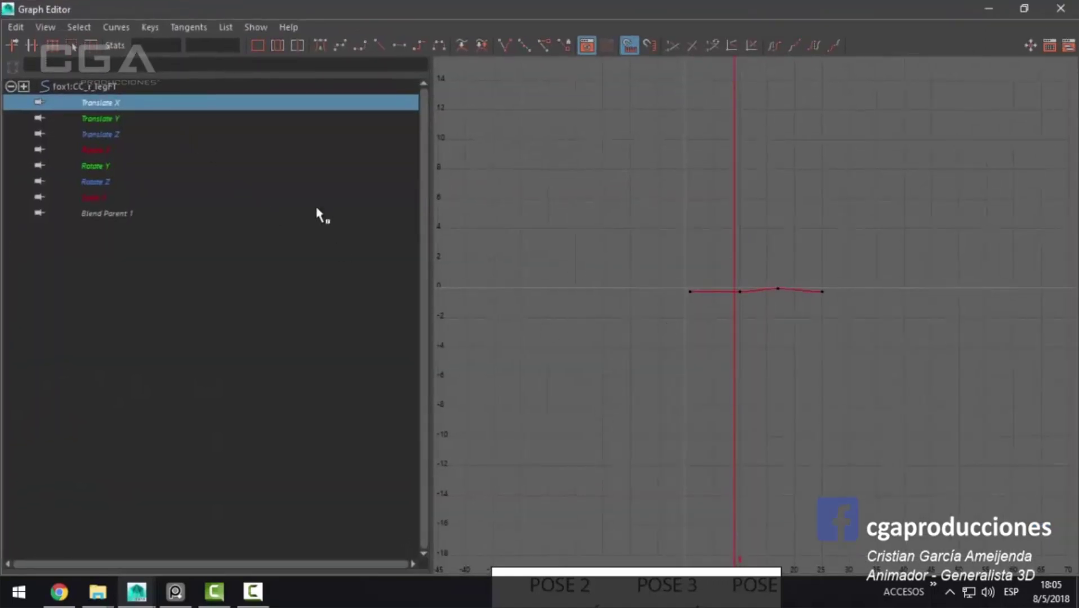
double_click(236, 9)
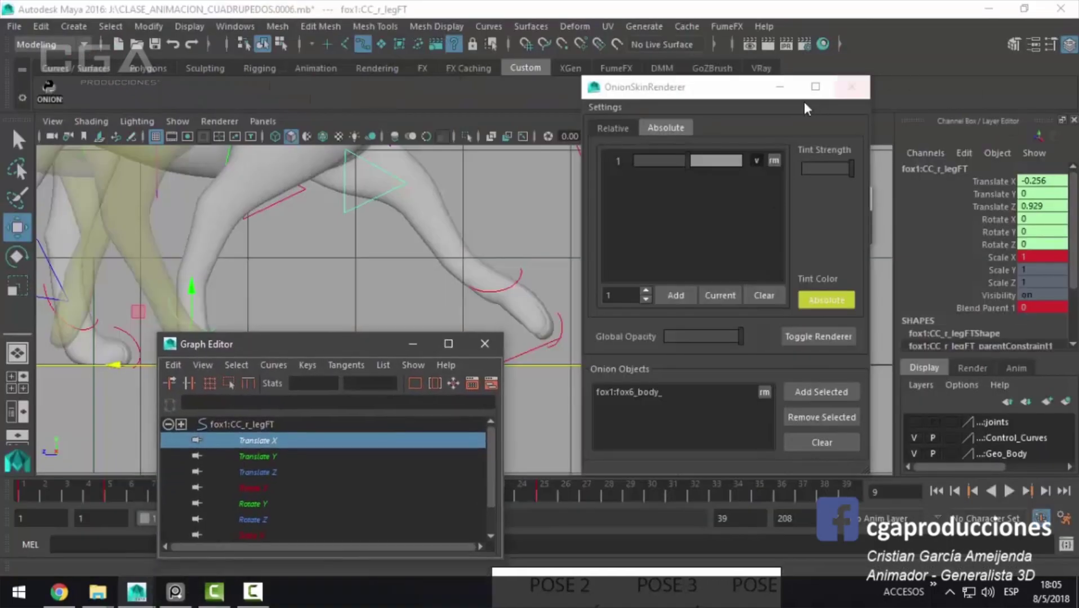
click(853, 88)
drag(237, 344, 414, 263)
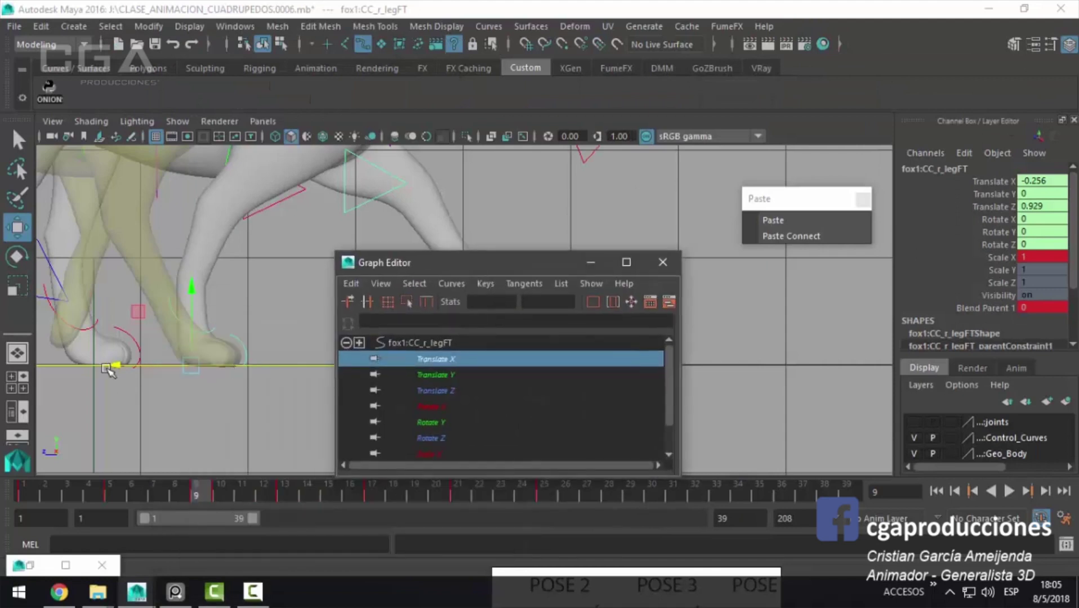
key(ctrl+z)
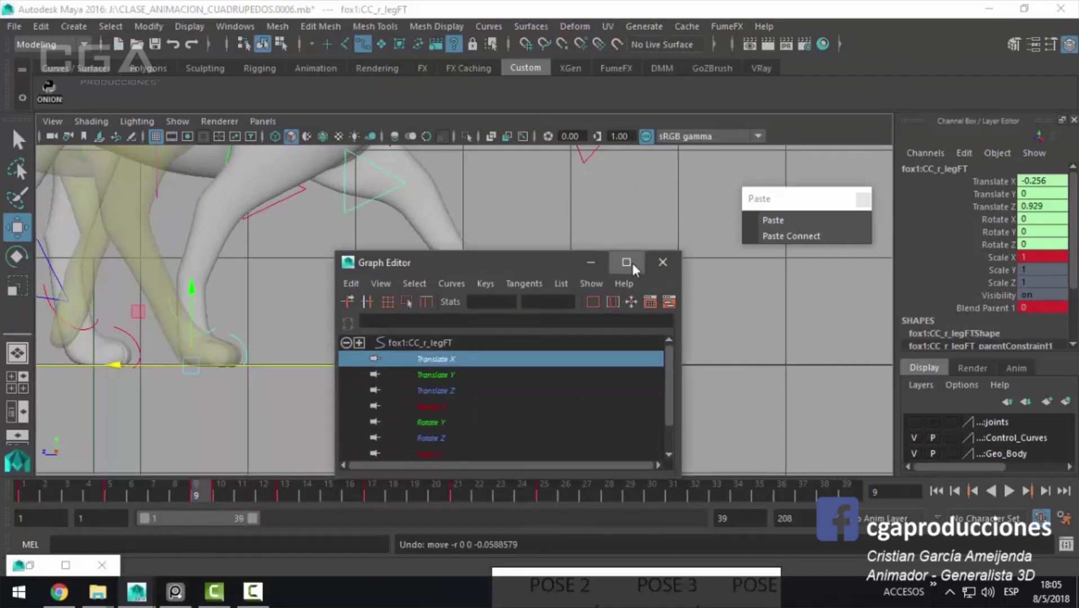
Step: Make the three rising Translate Z keys linear, then hide the Graph Editor
click(626, 263)
click(114, 133)
key(f)
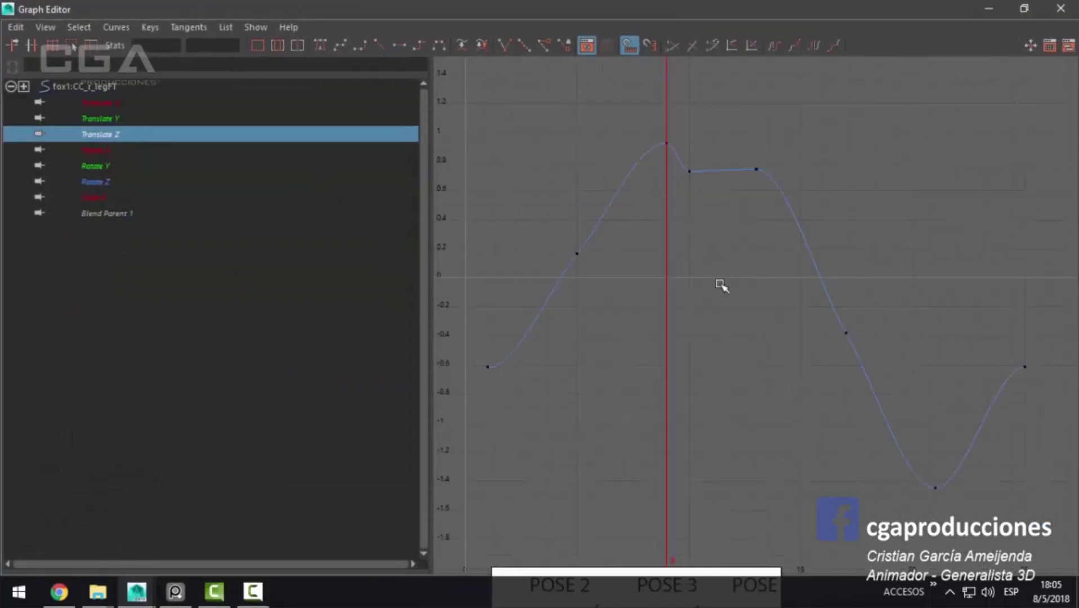
alt+middle_drag(620, 221, 631, 230)
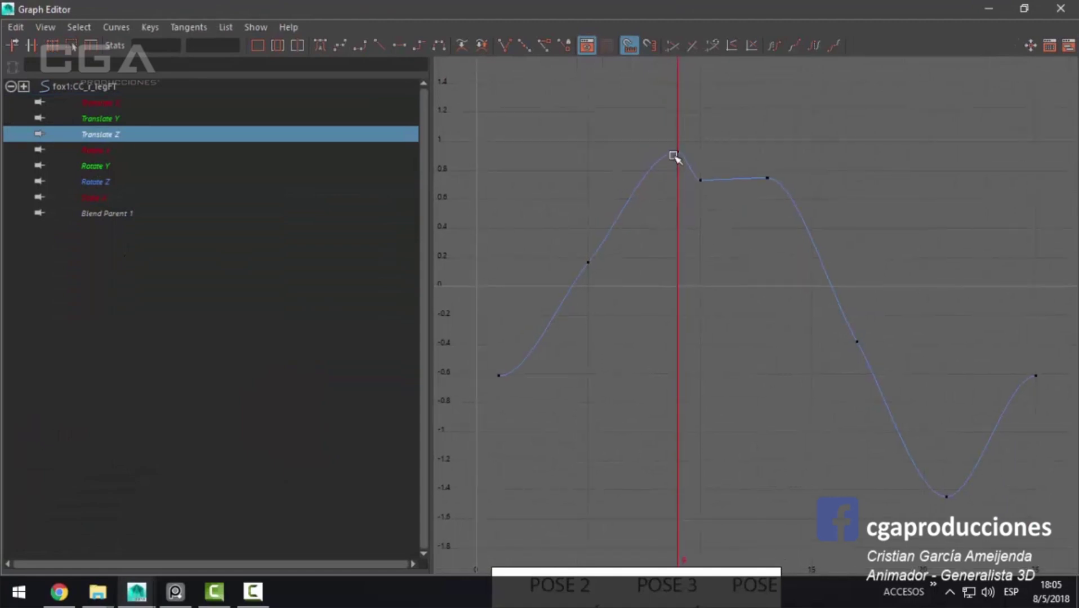
drag(673, 155, 476, 438)
click(383, 42)
click(989, 9)
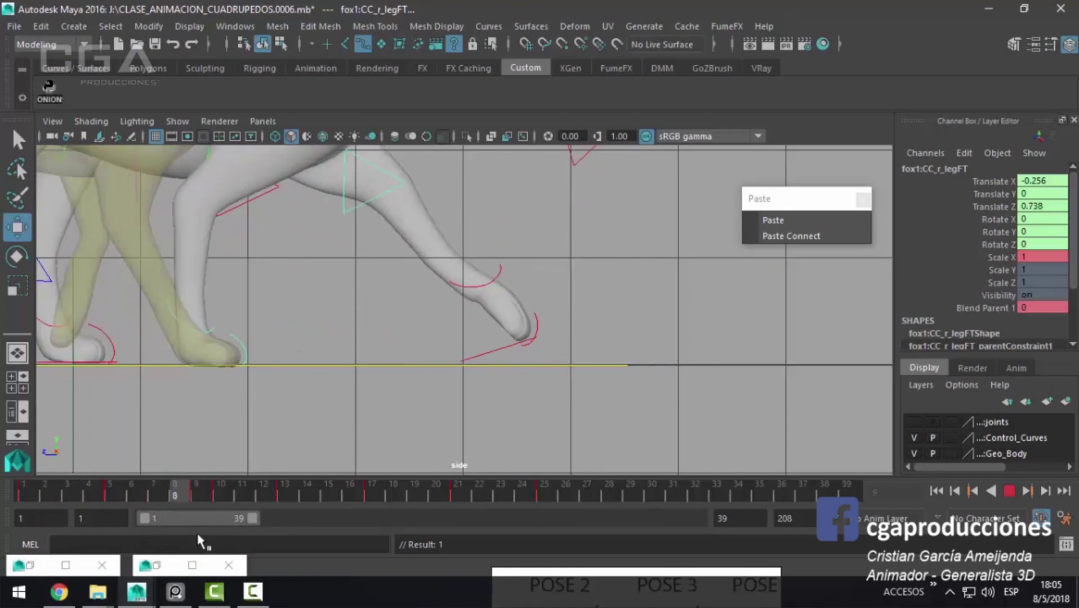
Step: Nudge the front leg control forward at frame 9, then lift it up and forward at frame 10
click(210, 485)
middle_drag(162, 367, 159, 365)
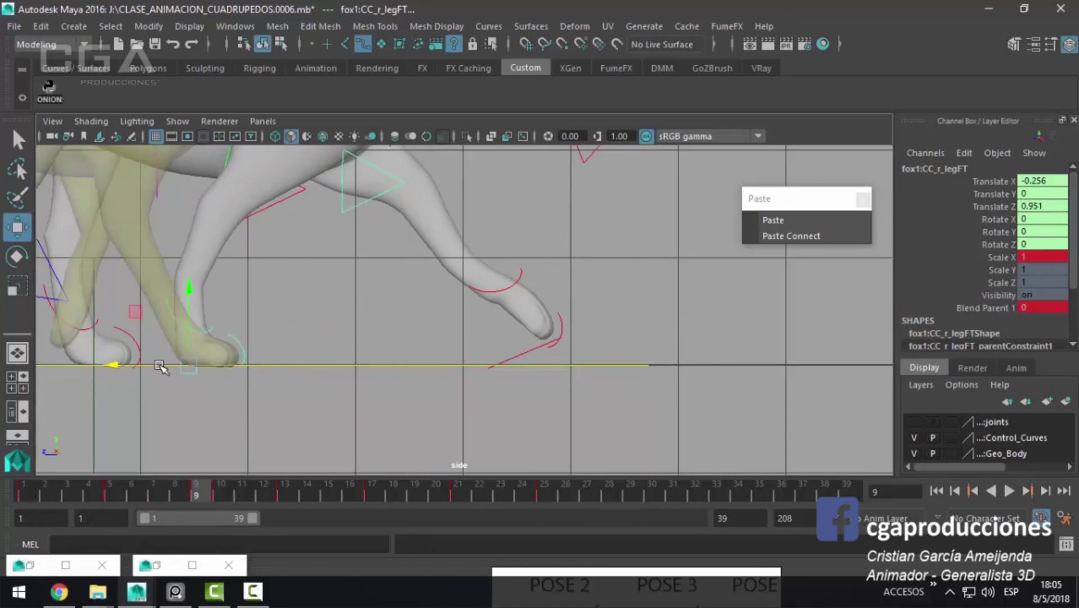
key(alt+v)
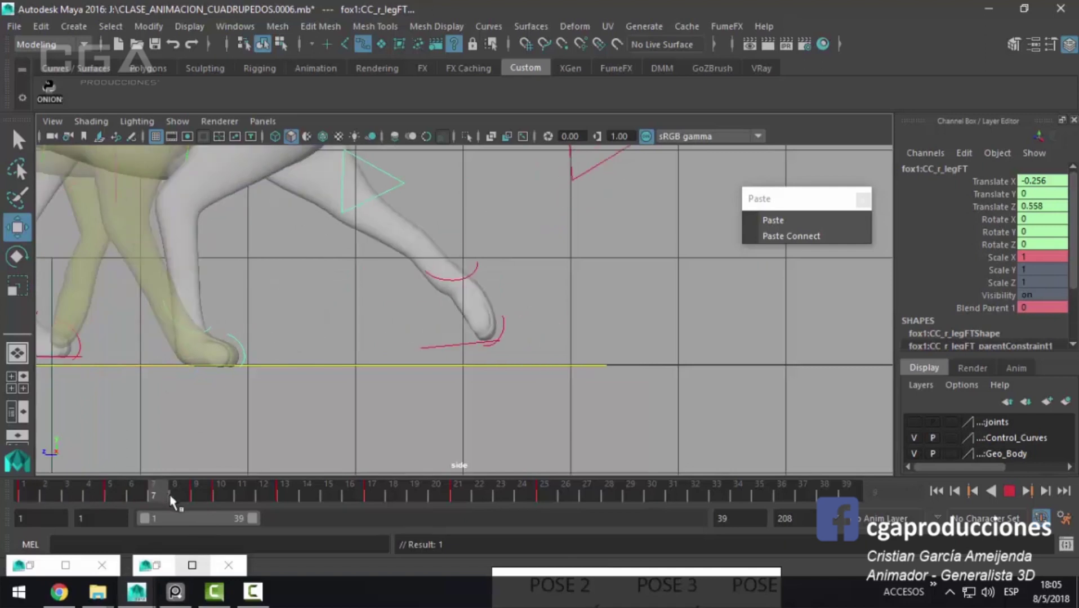
click(221, 492)
drag(246, 372, 235, 358)
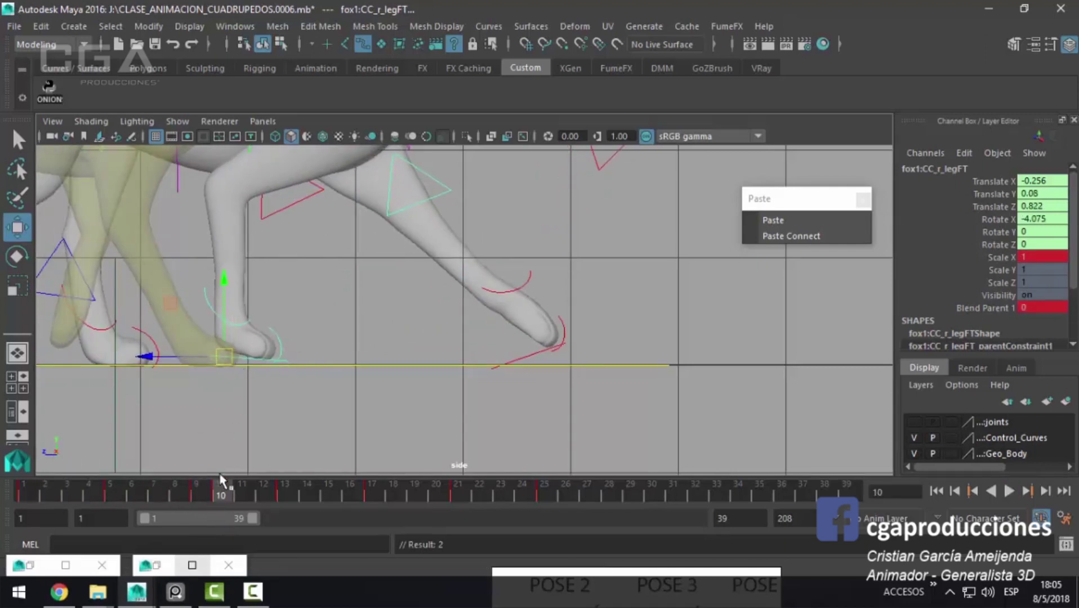
key(alt+v)
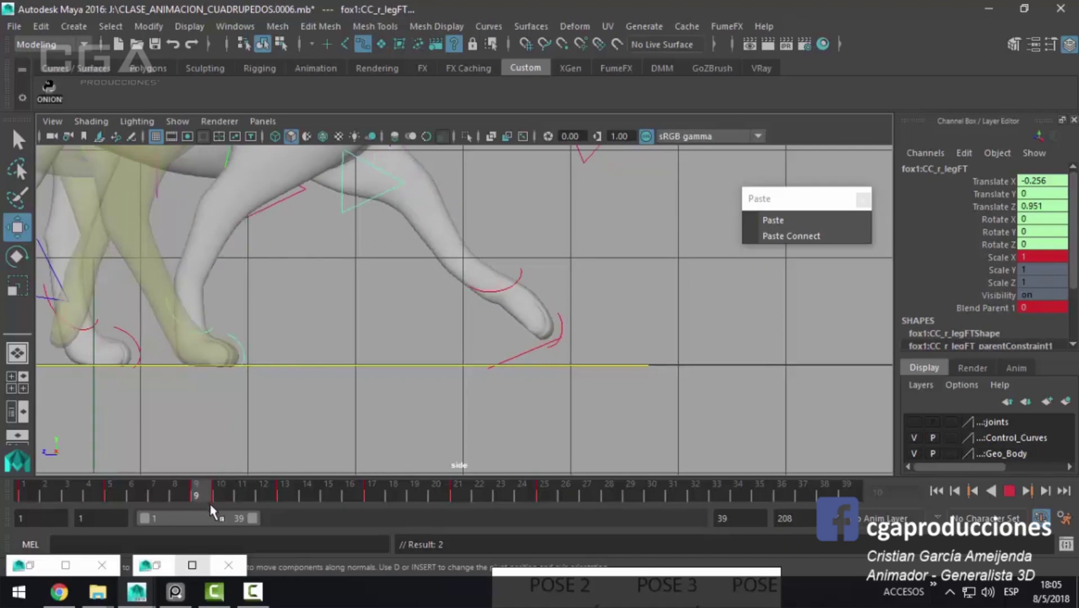
click(213, 498)
drag(205, 358, 185, 357)
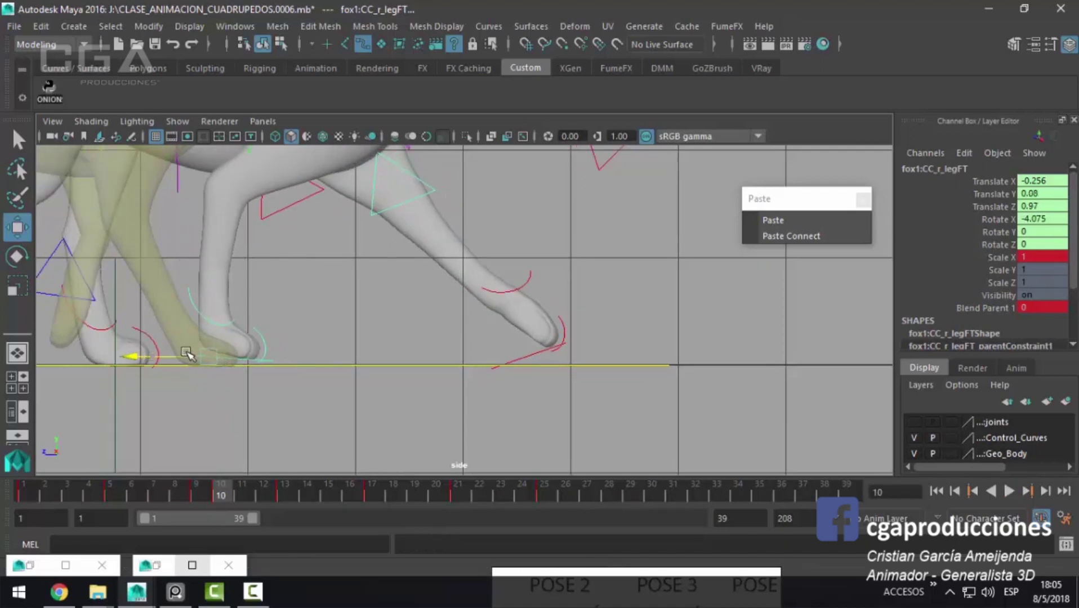
Step: Rotate the front foot to tilt it further back, then reselect the leg control at frame 11
key(e)
drag(284, 331, 291, 333)
key(w)
click(217, 282)
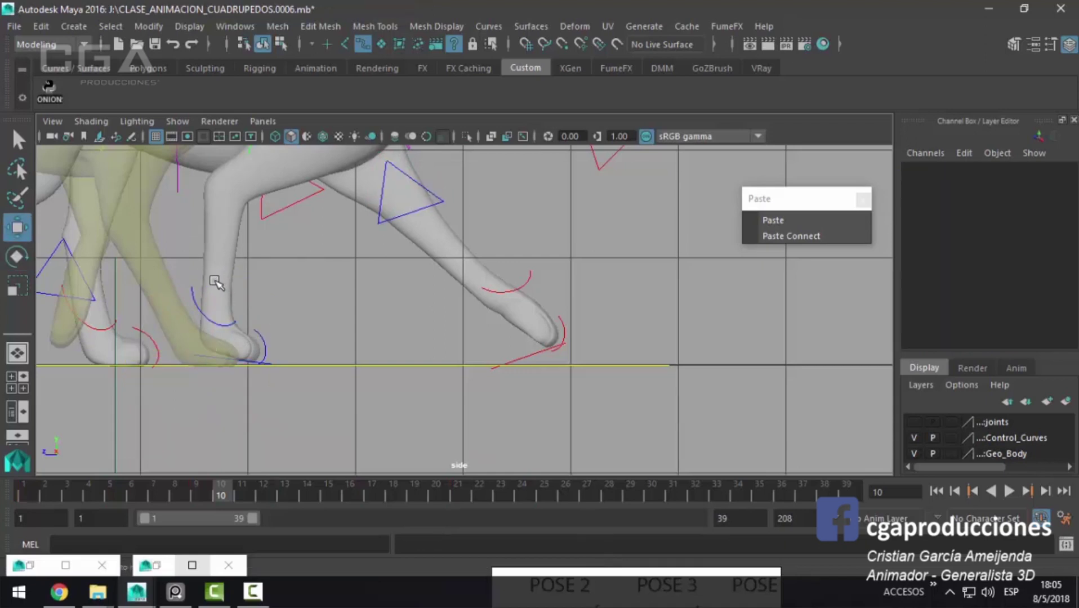
click(209, 285)
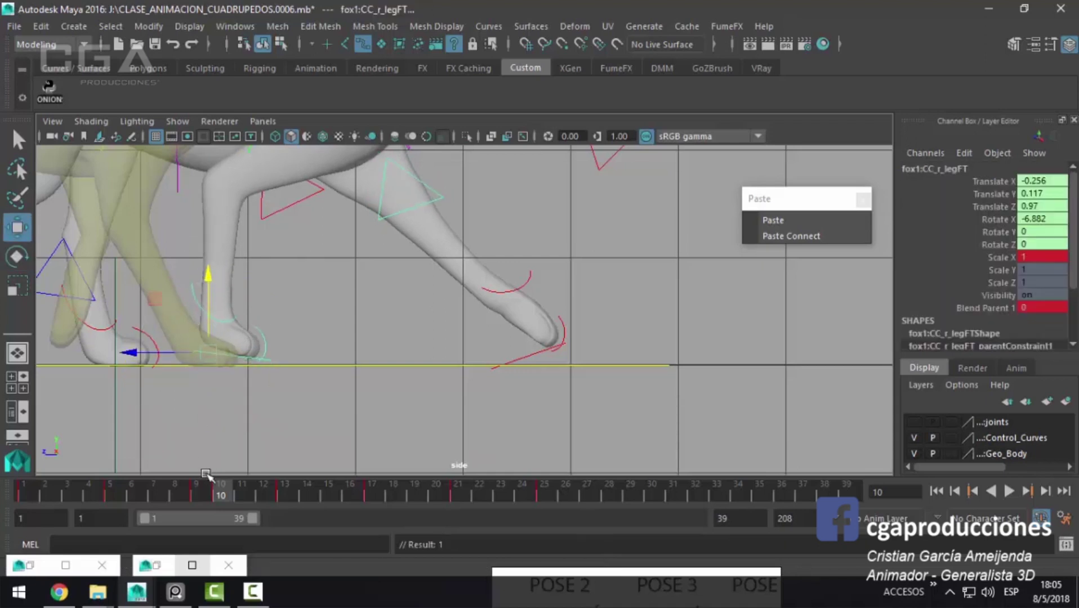
drag(237, 506, 242, 495)
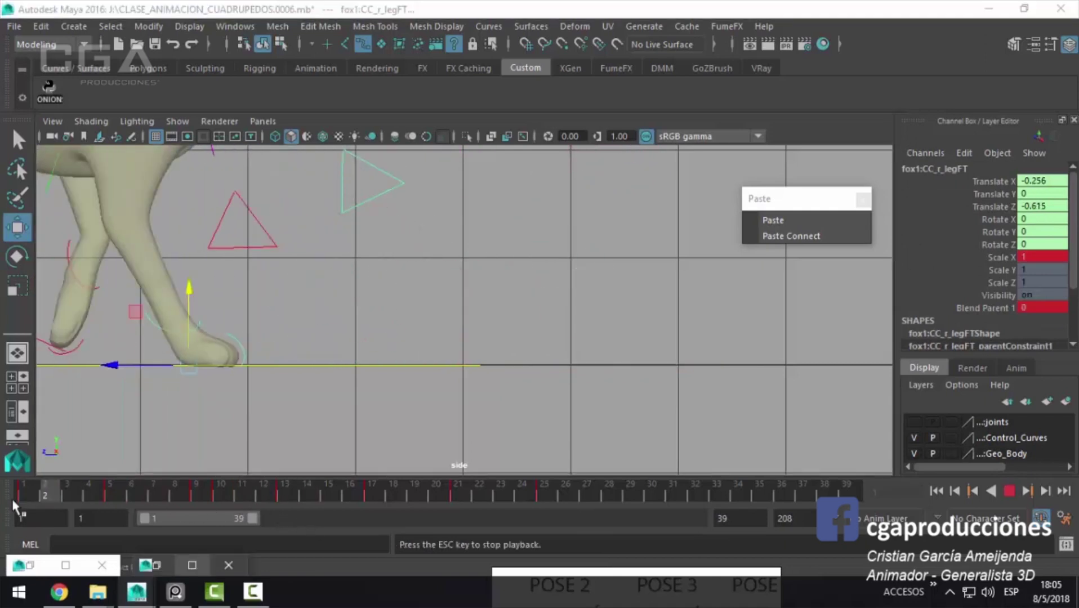
Step: Play the walk through frame 25, return to frame 1, and frame the whole fox in side view
key(alt+v)
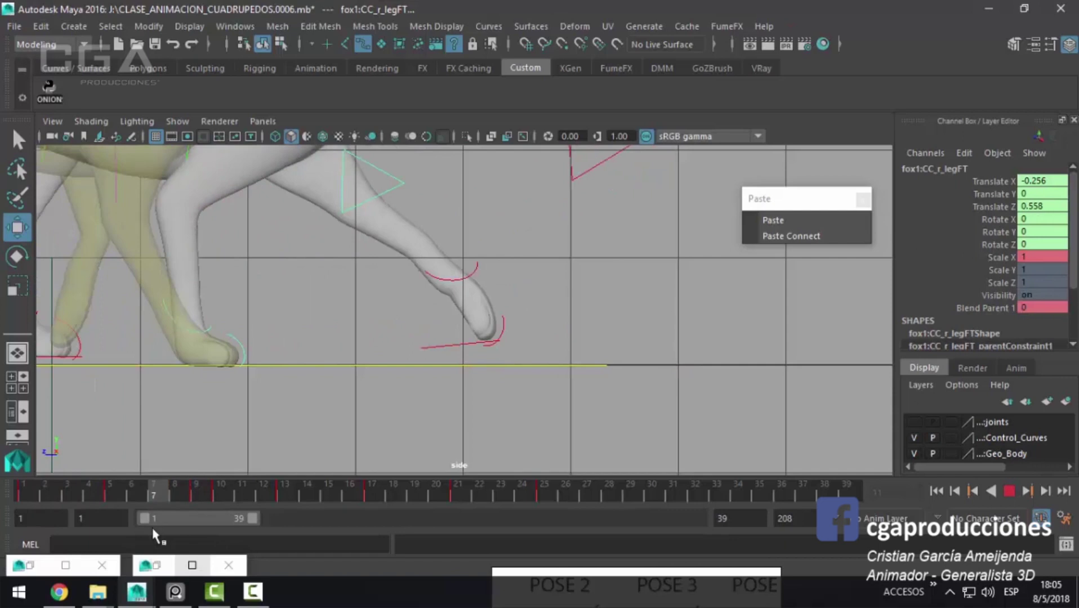
scroll(276, 379, down, 3)
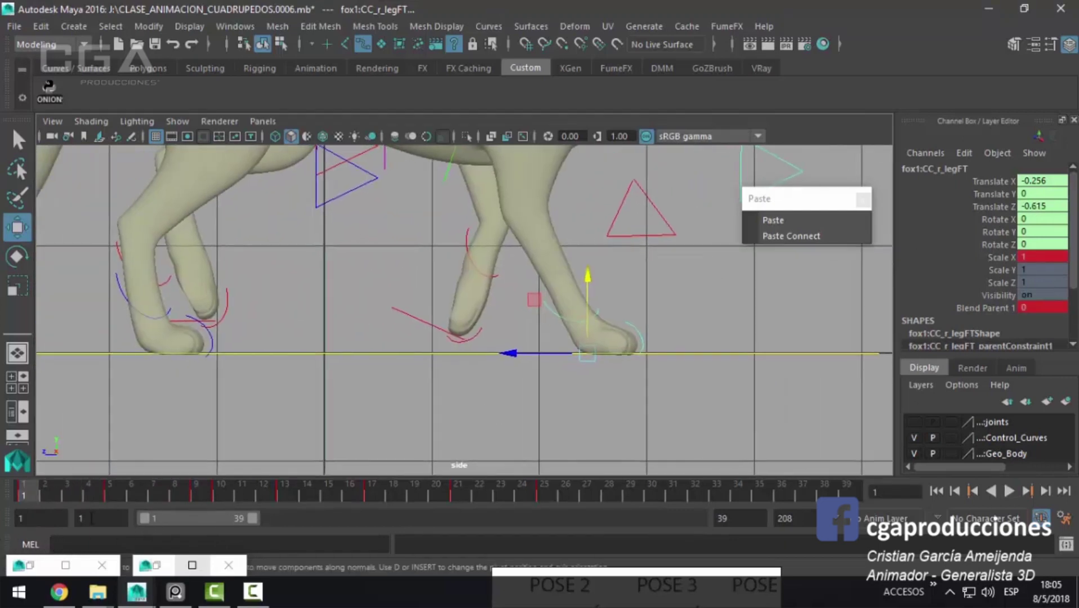
key(alt+v)
key(alt+v)
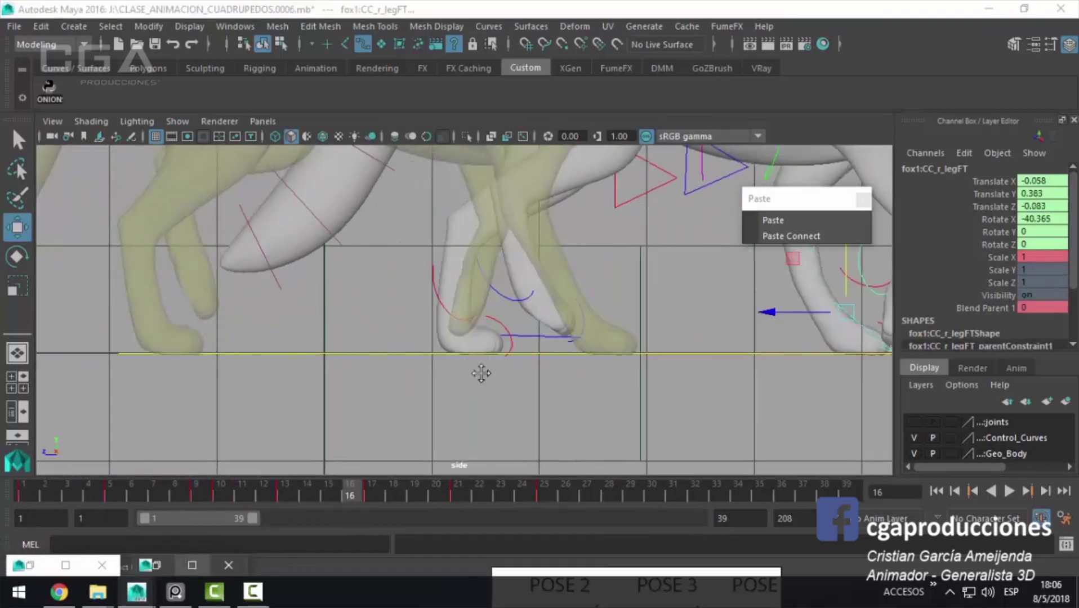
key(alt+v)
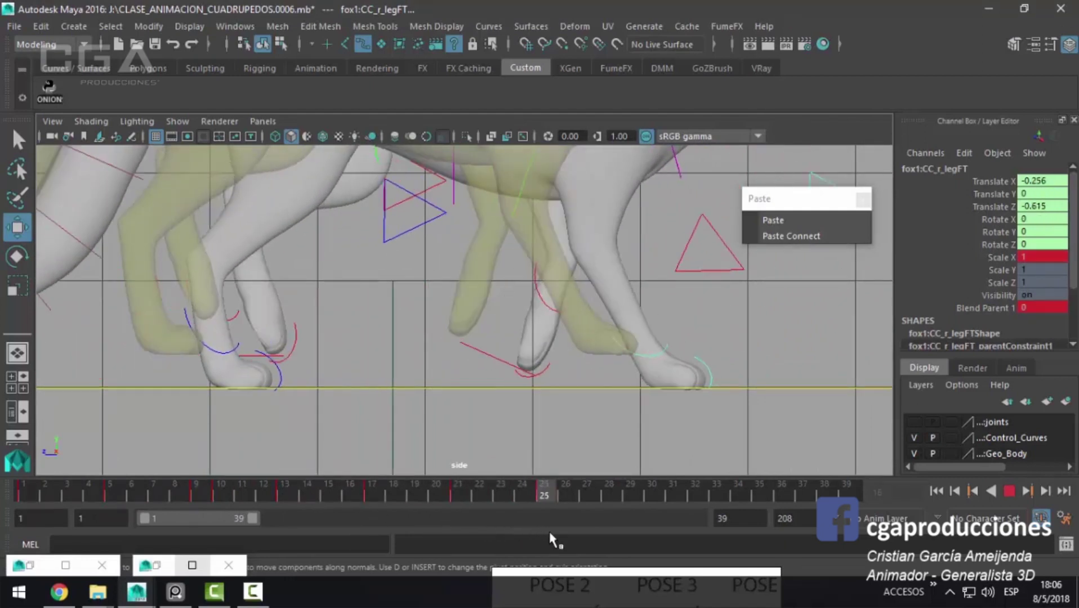
key(alt+v)
click(21, 493)
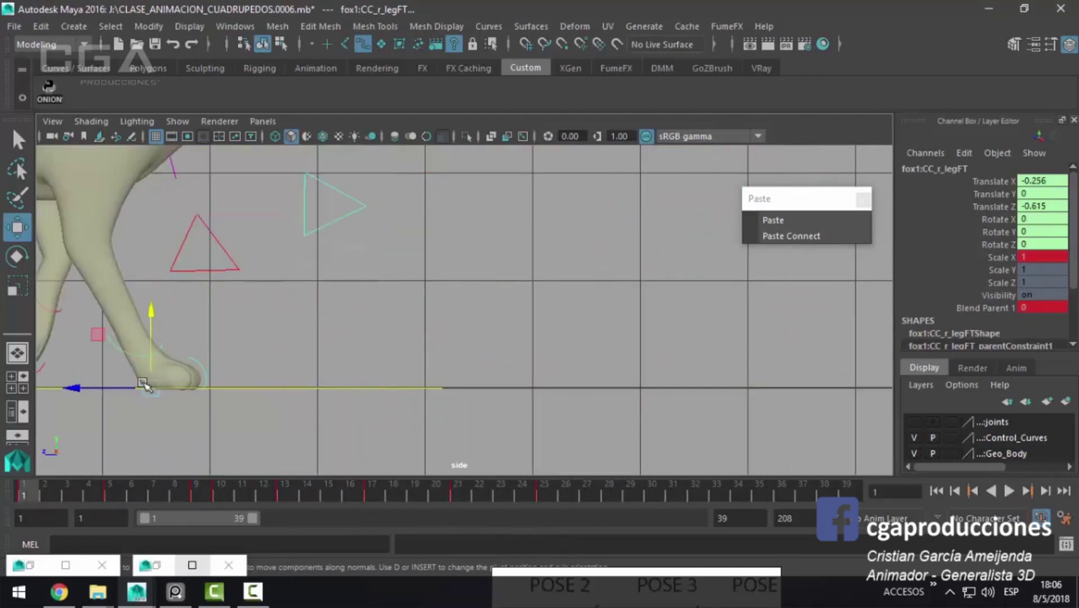
alt+middle_drag(145, 386, 248, 412)
scroll(249, 412, down, 3)
Step: Copy the frame 1 keys onto frame 25, then go back to frame 1
right_click(25, 493)
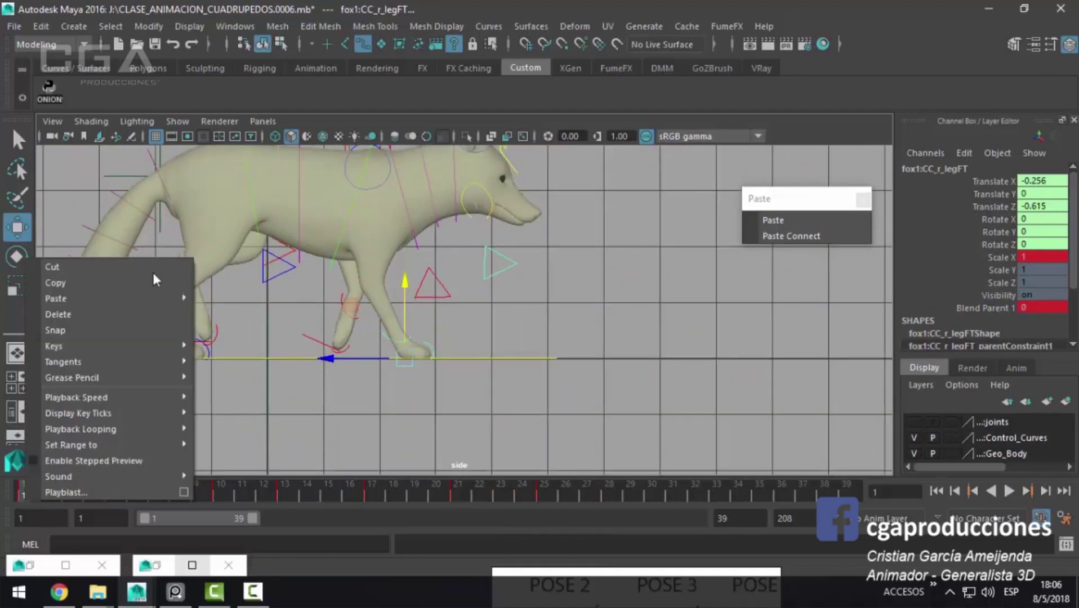
click(100, 280)
click(544, 497)
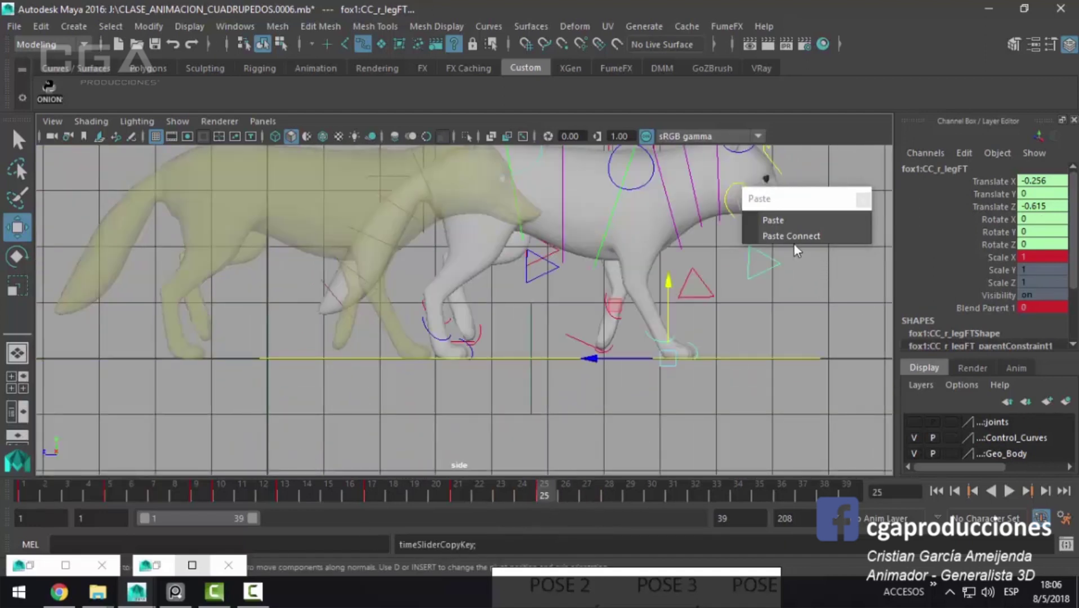
click(795, 219)
click(24, 494)
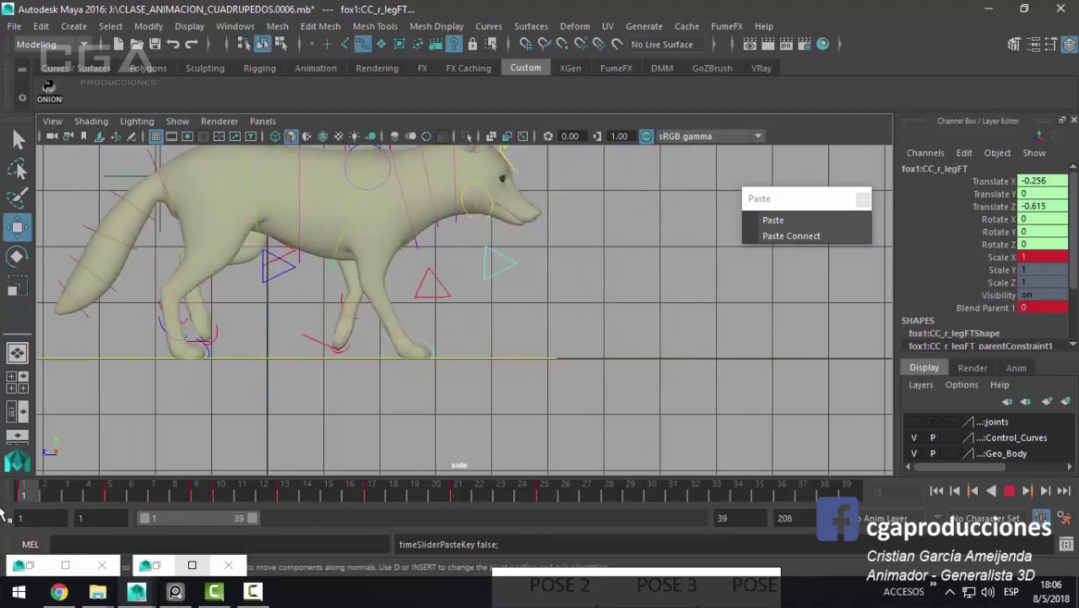
Step: Select the right back leg control CC_r_legBK and return to the single side view
scroll(253, 389, up, 1)
scroll(224, 355, up, 2)
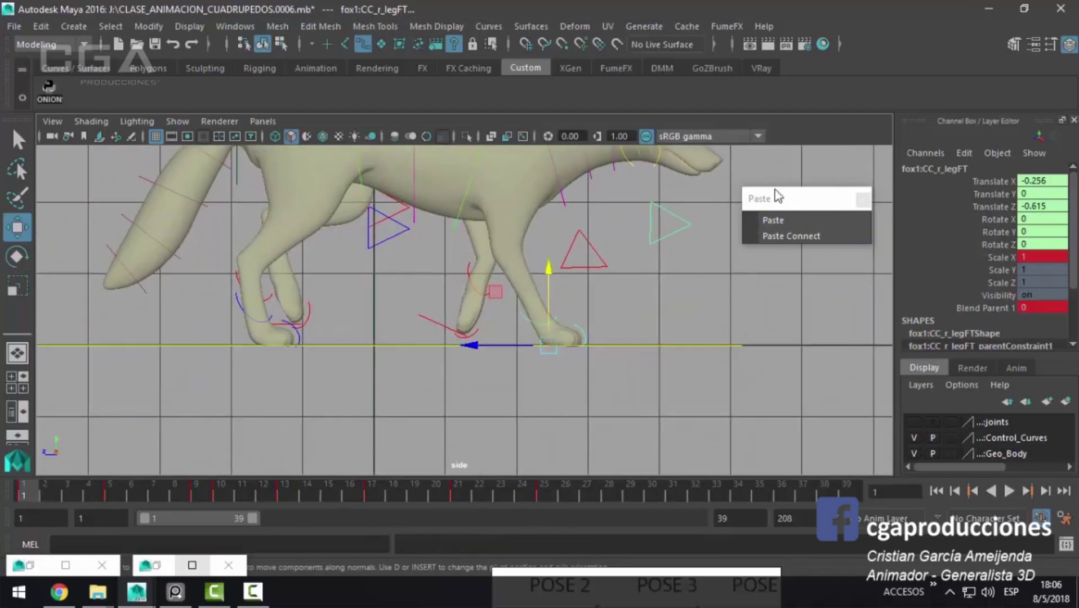
key(space)
key(space)
scroll(318, 327, up, 2)
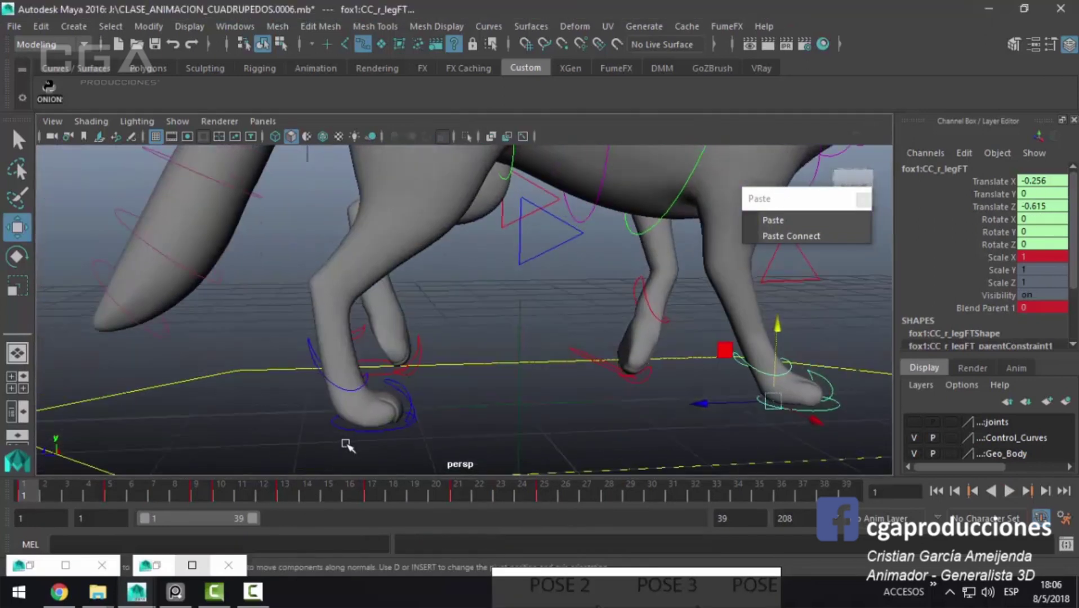
key(q)
click(339, 420)
key(f)
key(space)
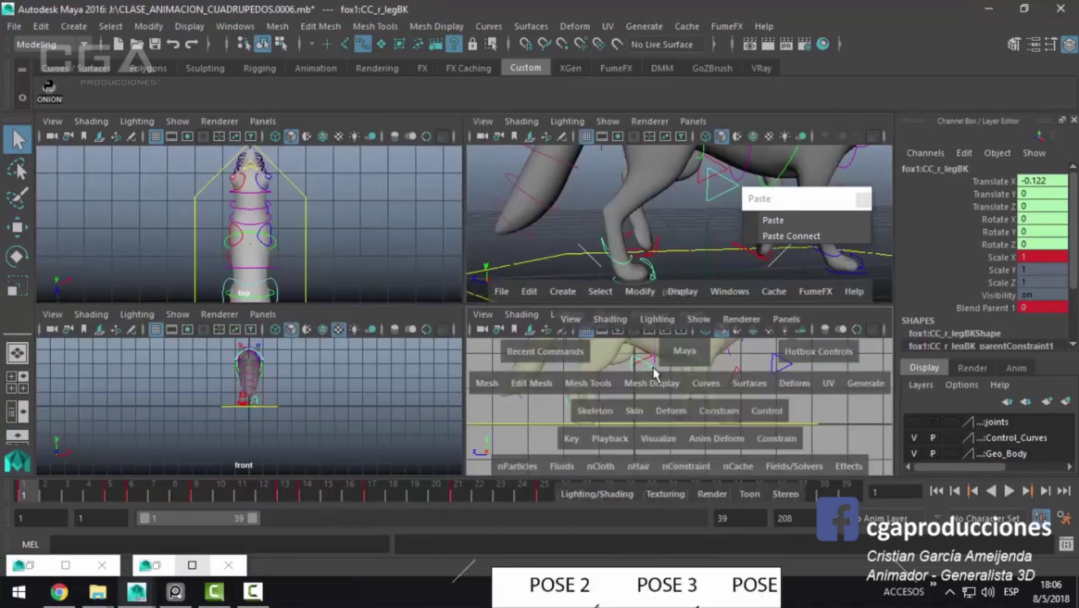
key(space)
Step: Move CC_r_legBK into a new pose at frame 5 and key it, then step back to frame 2
drag(45, 495, 111, 498)
key(w)
drag(192, 345, 181, 338)
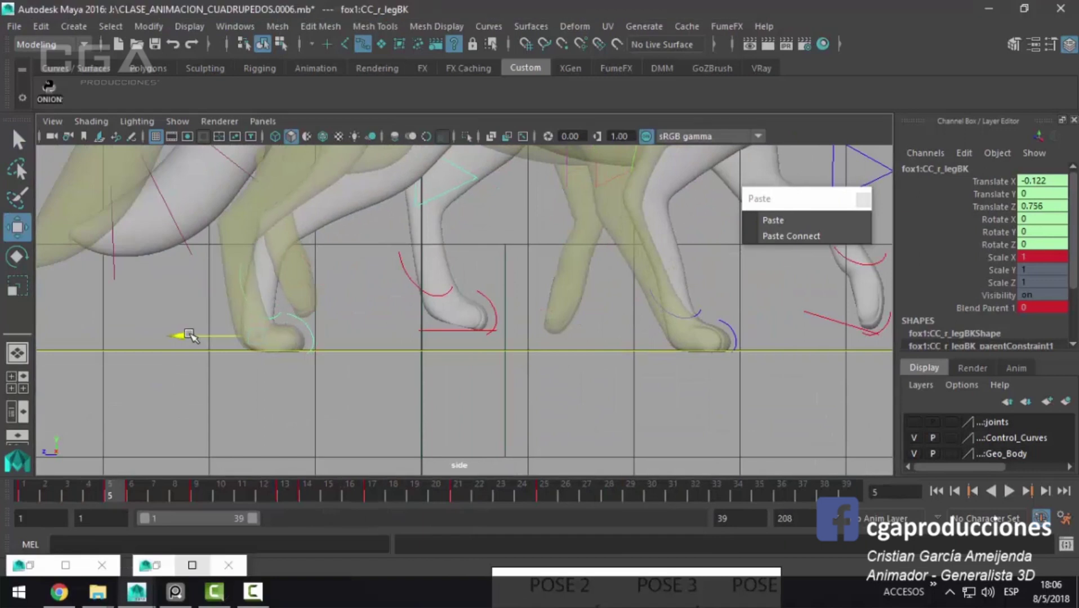
key(s)
click(146, 486)
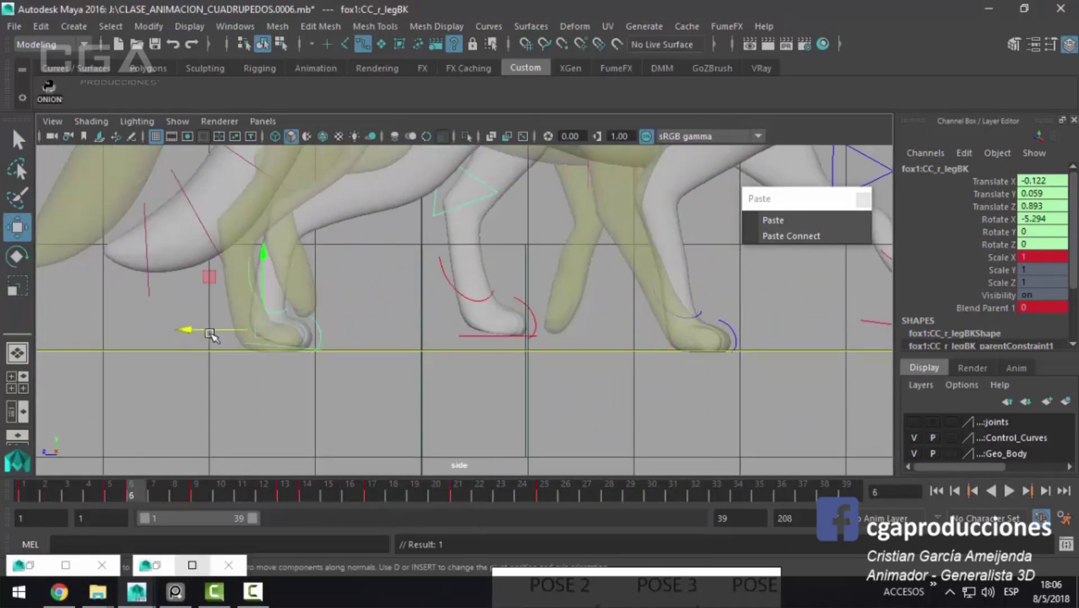
drag(132, 496, 45, 496)
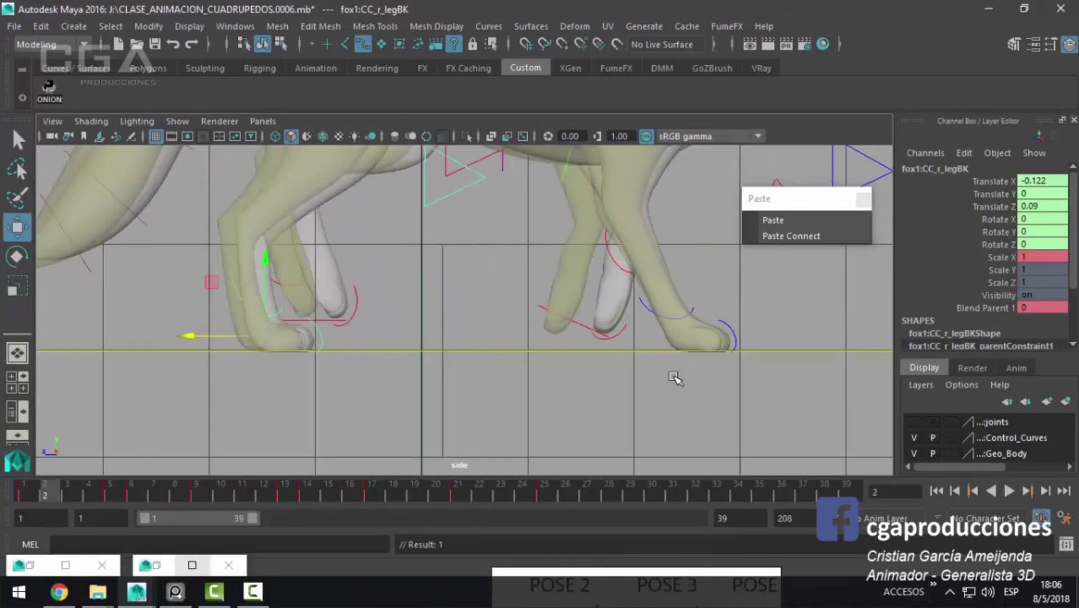
Step: Give the first keys of the back leg's Translate Z curve linear tangents
click(147, 566)
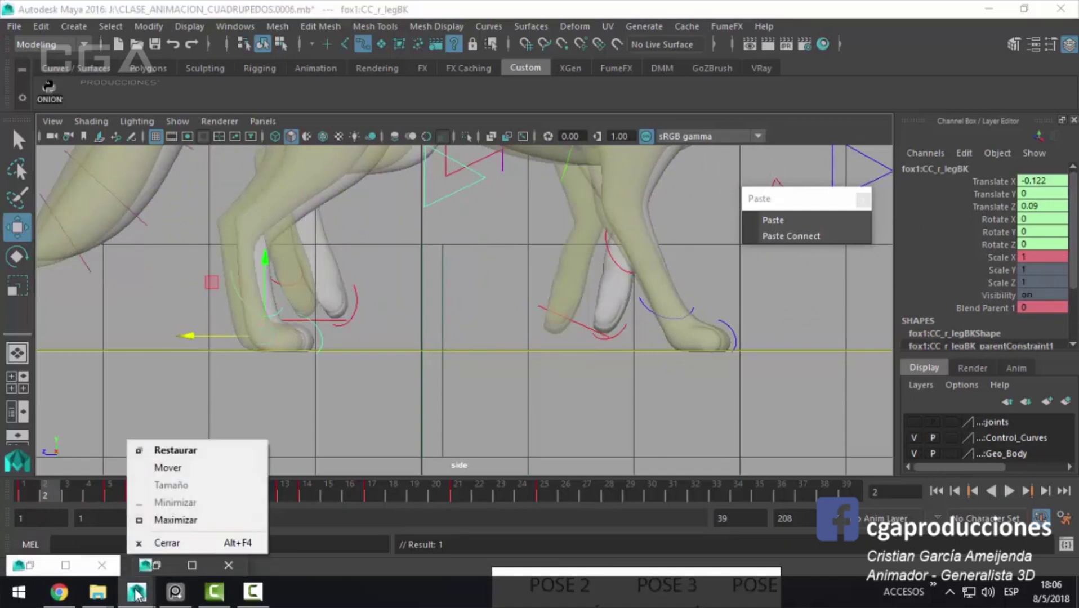
click(157, 564)
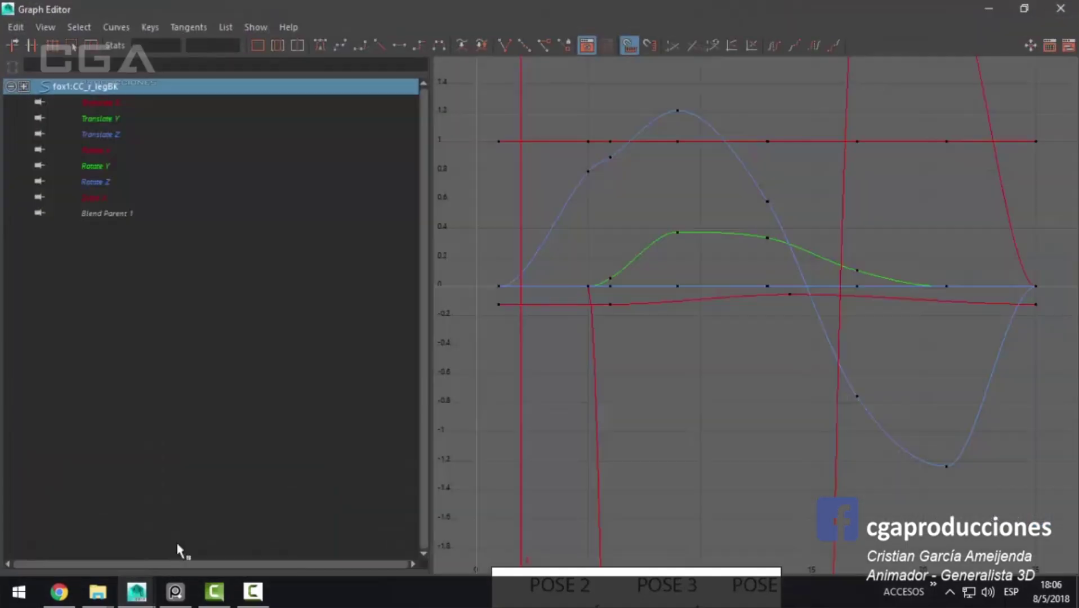
click(149, 103)
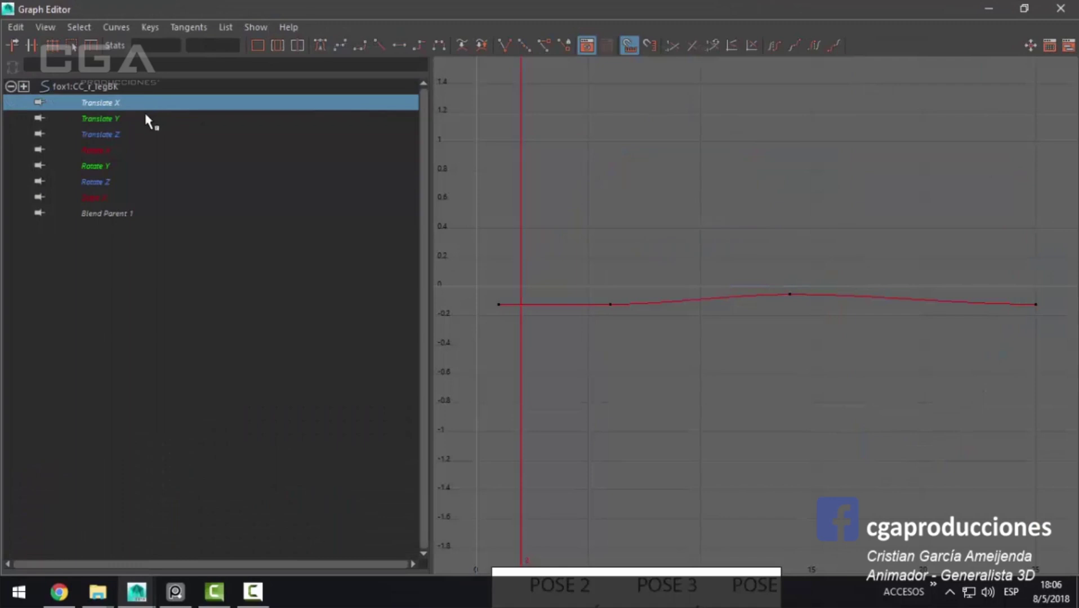
click(147, 135)
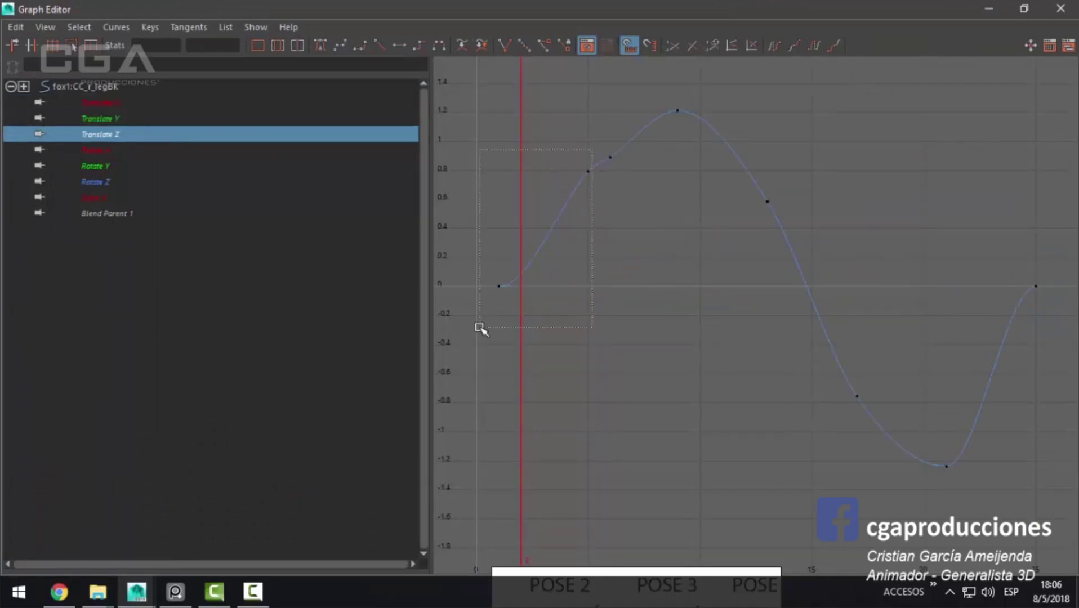
drag(592, 149, 480, 329)
click(397, 46)
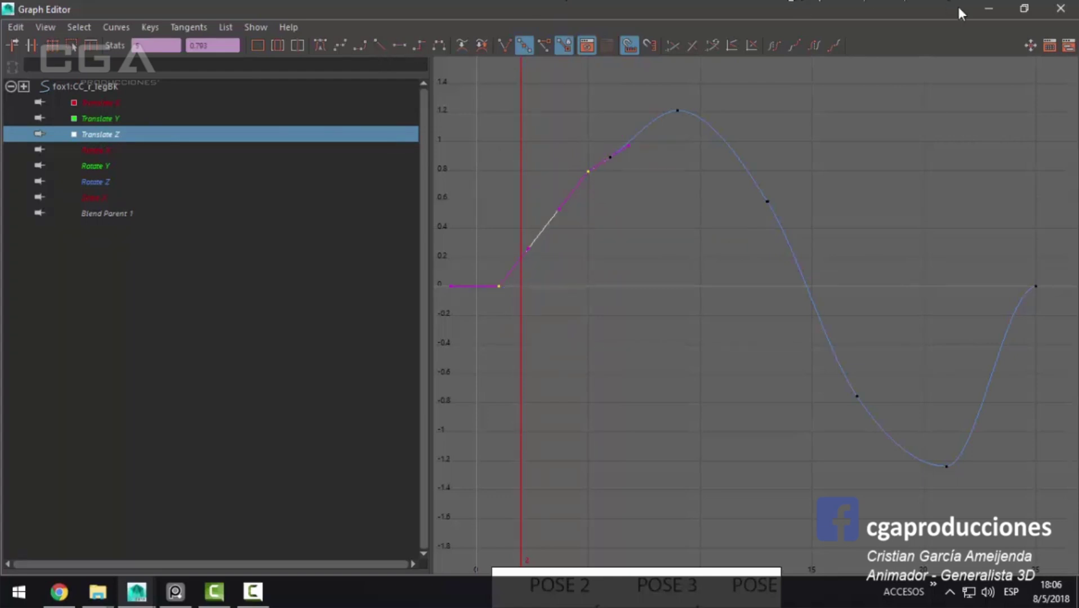
Step: Scrub the walk in the viewport to check the back legs, stopping at frame 21
click(988, 9)
mouse_move(62, 494)
mouse_down()
mouse_move(94, 496)
mouse_move(48, 491)
mouse_move(350, 517)
mouse_move(397, 546)
mouse_move(425, 543)
mouse_up()
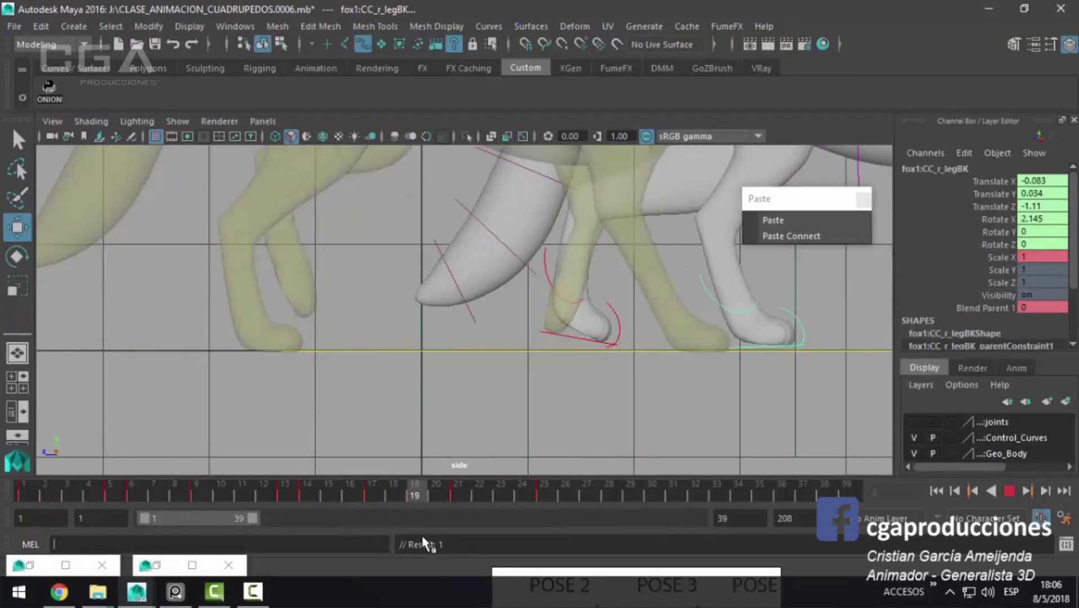
key(Escape)
mouse_move(504, 369)
alt+middle_down()
mouse_move(381, 345)
mouse_move(315, 365)
alt+middle_up()
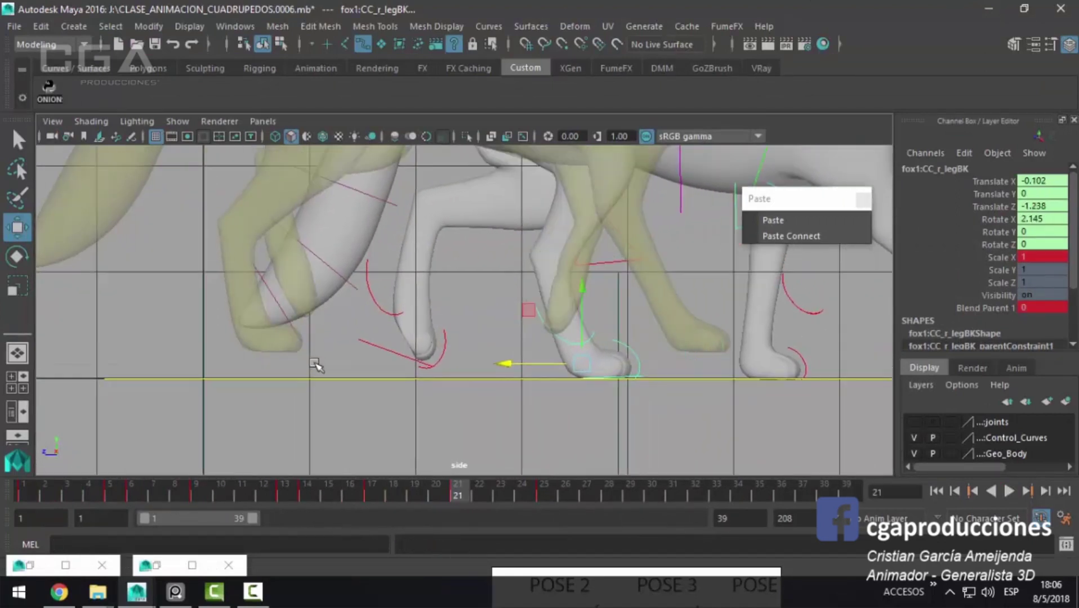
Step: Switch off the frame 1 ghost and add frame 21 as an onion-skin ghost
click(157, 564)
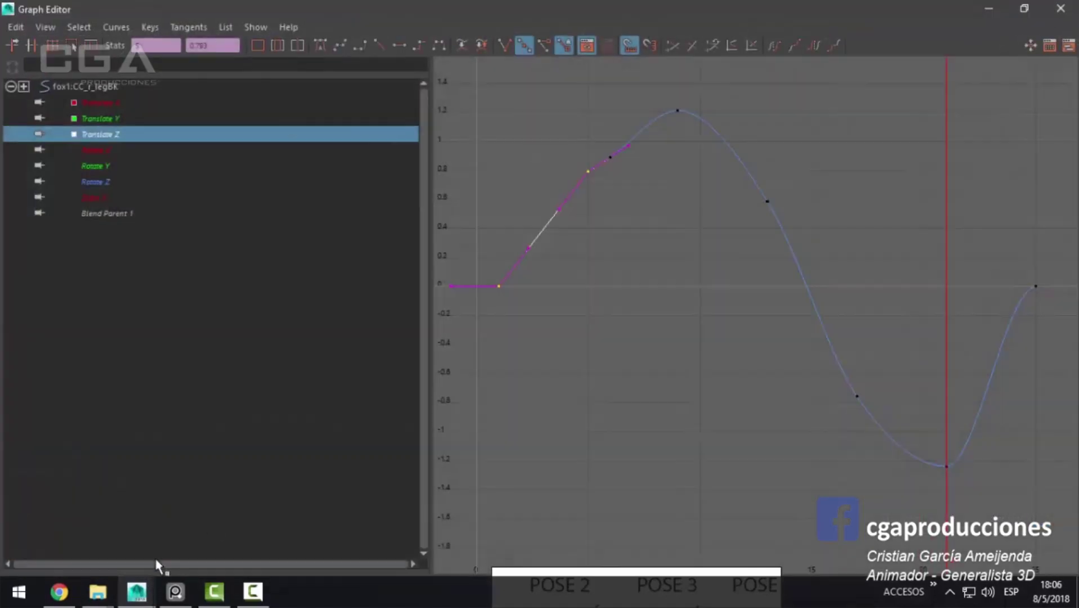
click(989, 9)
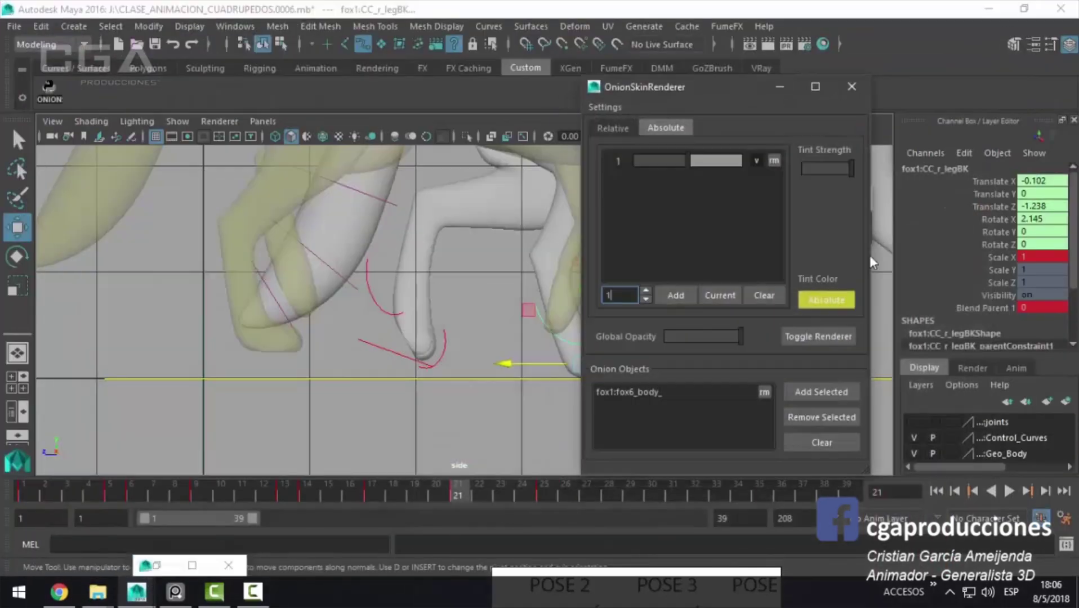
click(756, 161)
click(644, 291)
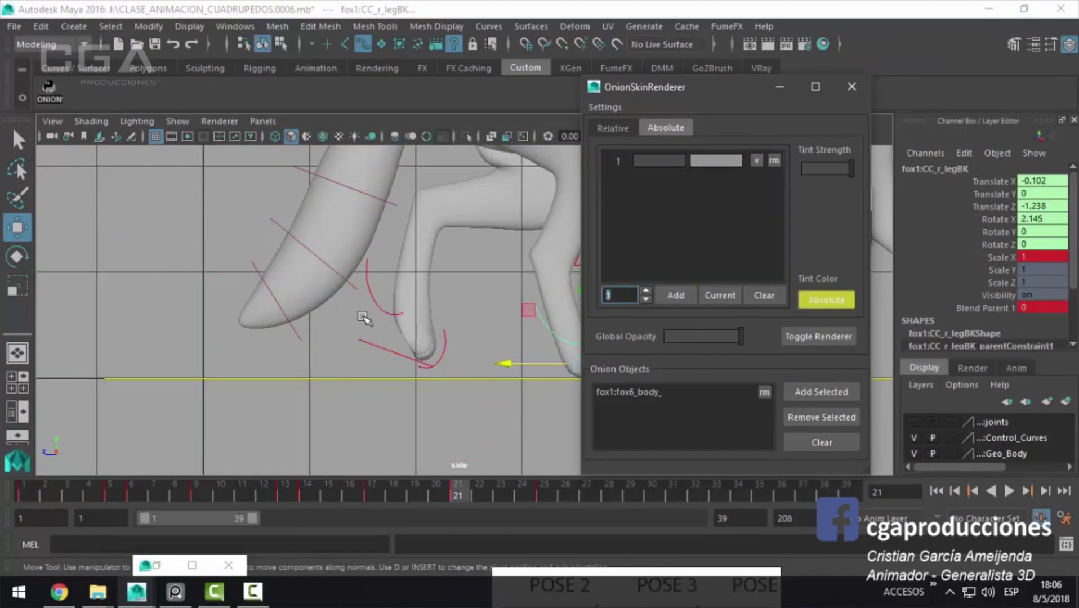
text(21)
click(705, 279)
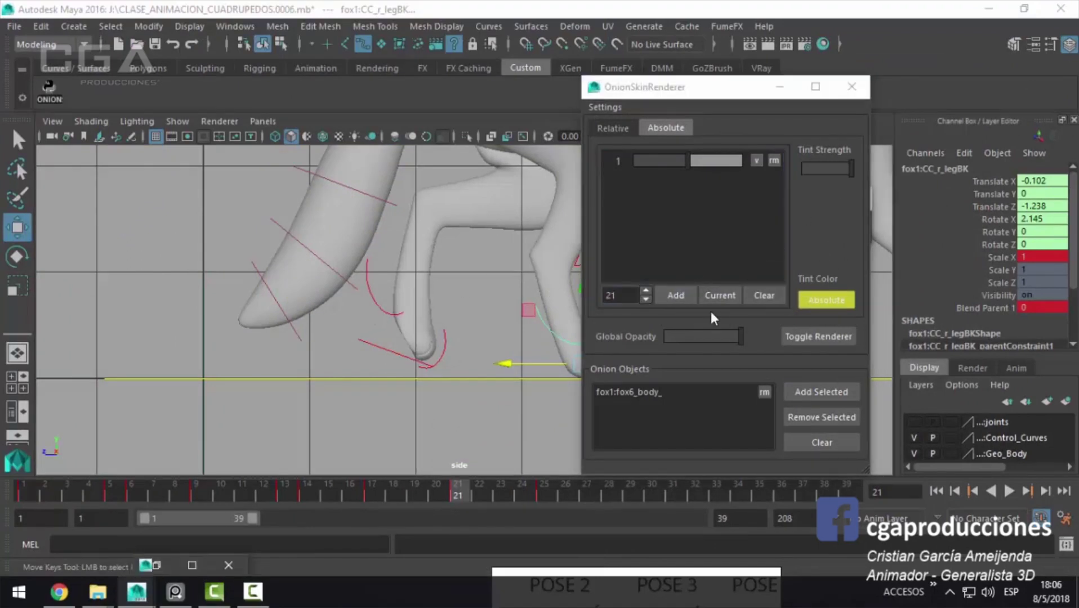
click(716, 297)
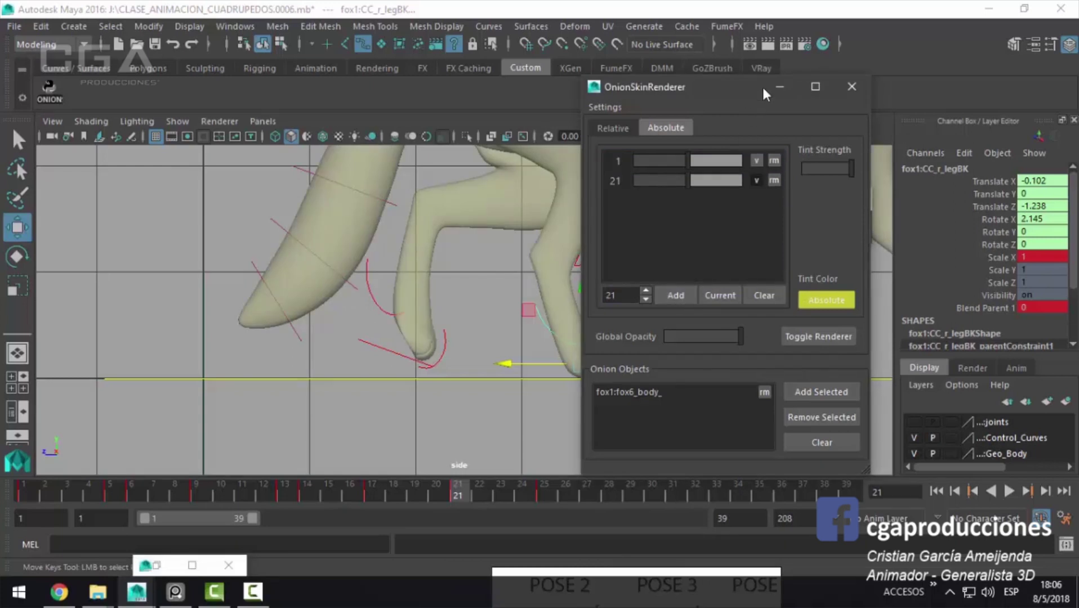
Step: Put away the onion-skin settings, reframe the legs, and scrub the walk to frame 21
click(780, 87)
alt+middle_drag(612, 401, 342, 385)
mouse_move(442, 496)
mouse_down()
mouse_move(459, 496)
mouse_move(434, 540)
mouse_up()
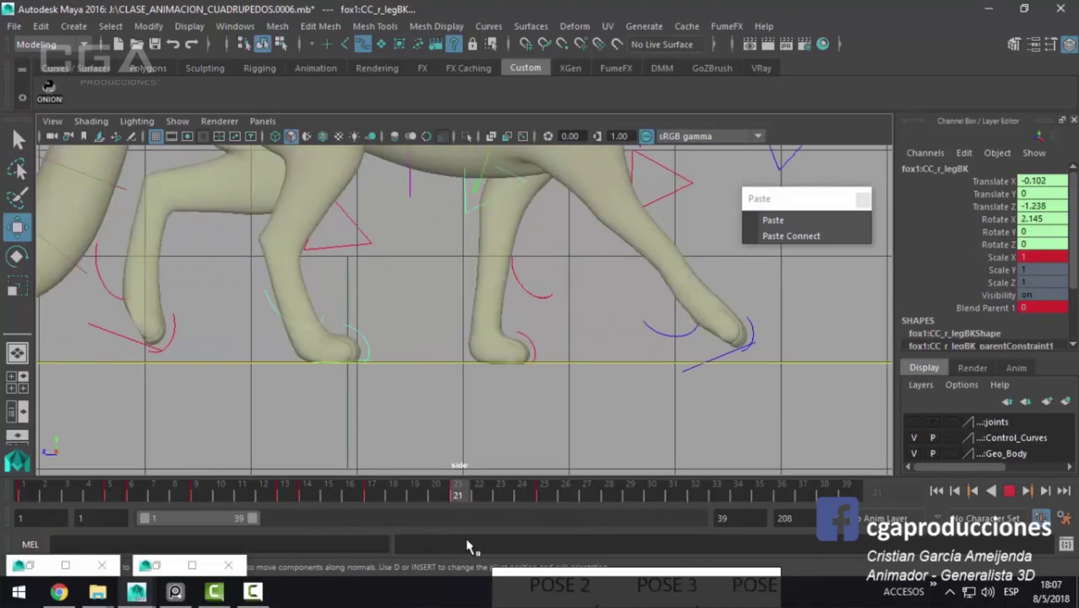
Step: Slide CC_r_legBK along Z at frame 25 and copy that key onto frame 1
key(Escape)
mouse_move(186, 353)
mouse_down()
mouse_move(233, 352)
mouse_move(234, 369)
mouse_move(246, 362)
mouse_up()
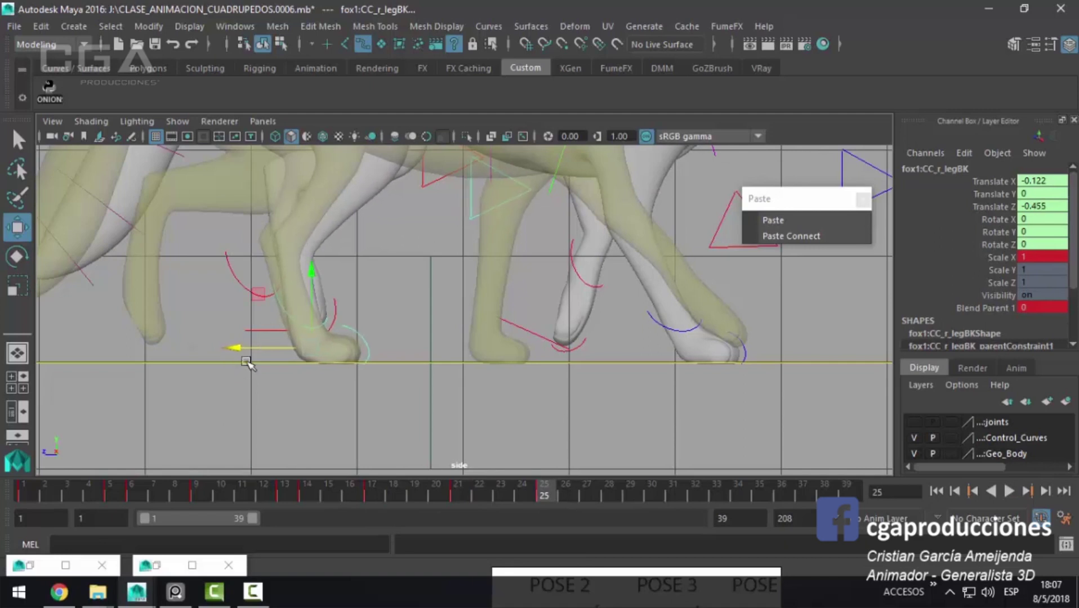
right_click(549, 503)
click(646, 279)
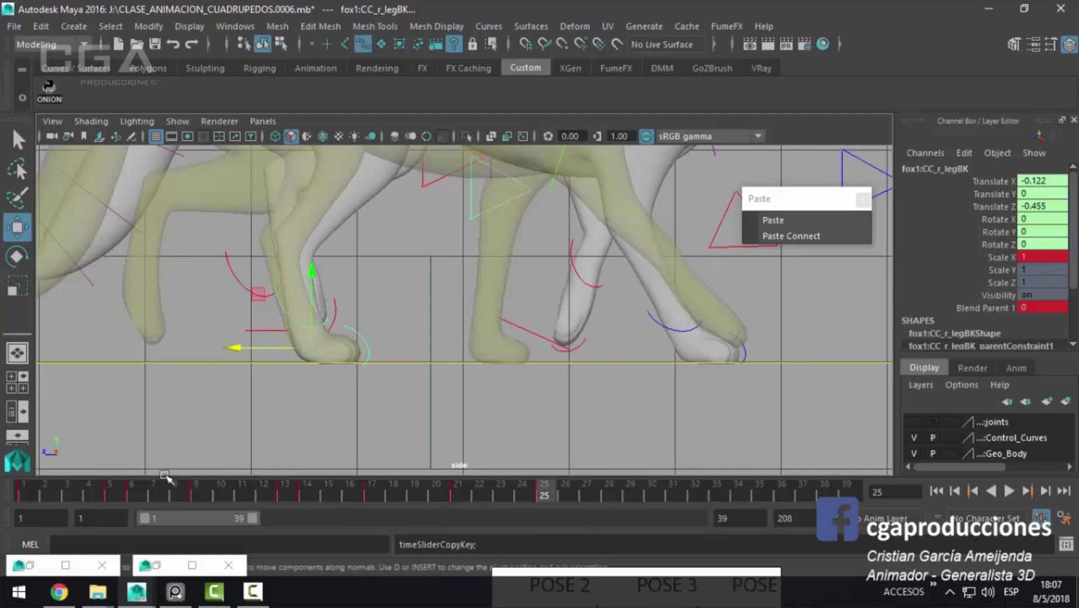
click(22, 498)
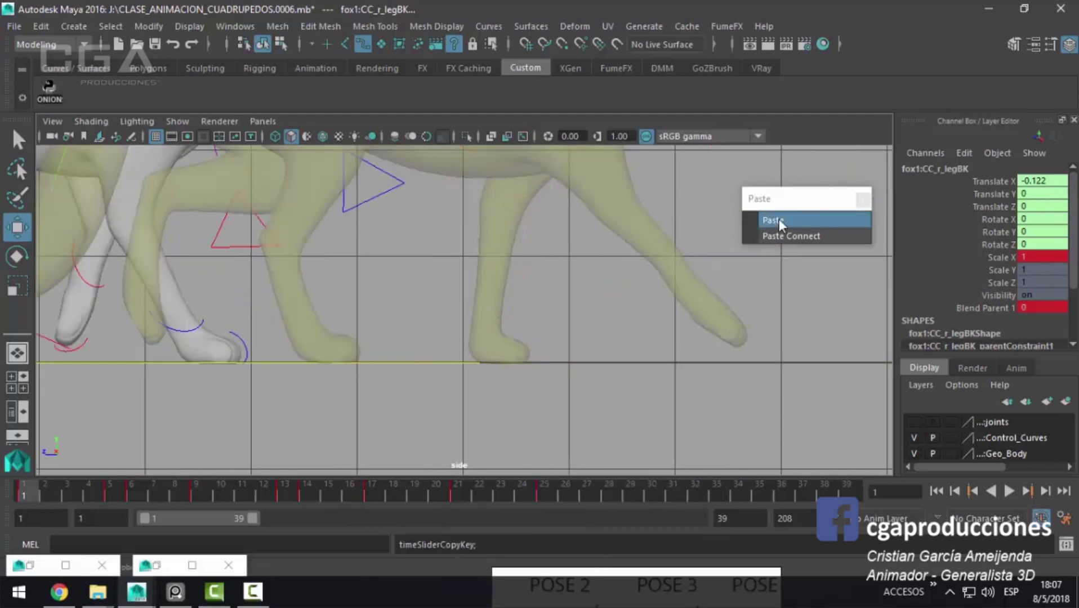
click(777, 220)
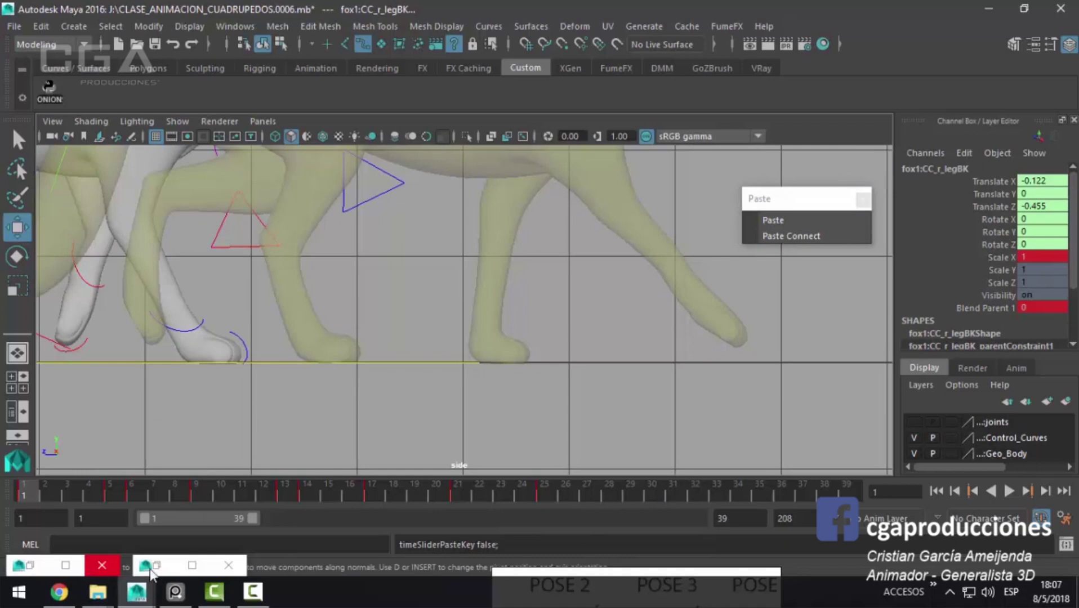
Step: Scrub to check the new pose and toggle which onion-skin ghosts are visible
drag(151, 401, 436, 429)
alt+middle_drag(451, 394, 461, 398)
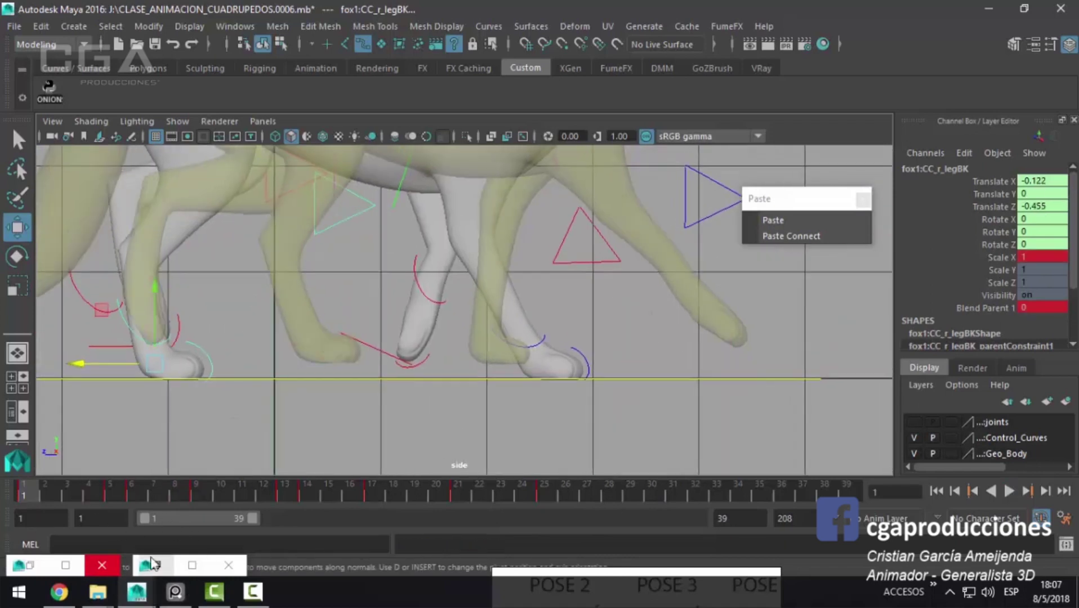
click(151, 563)
click(989, 9)
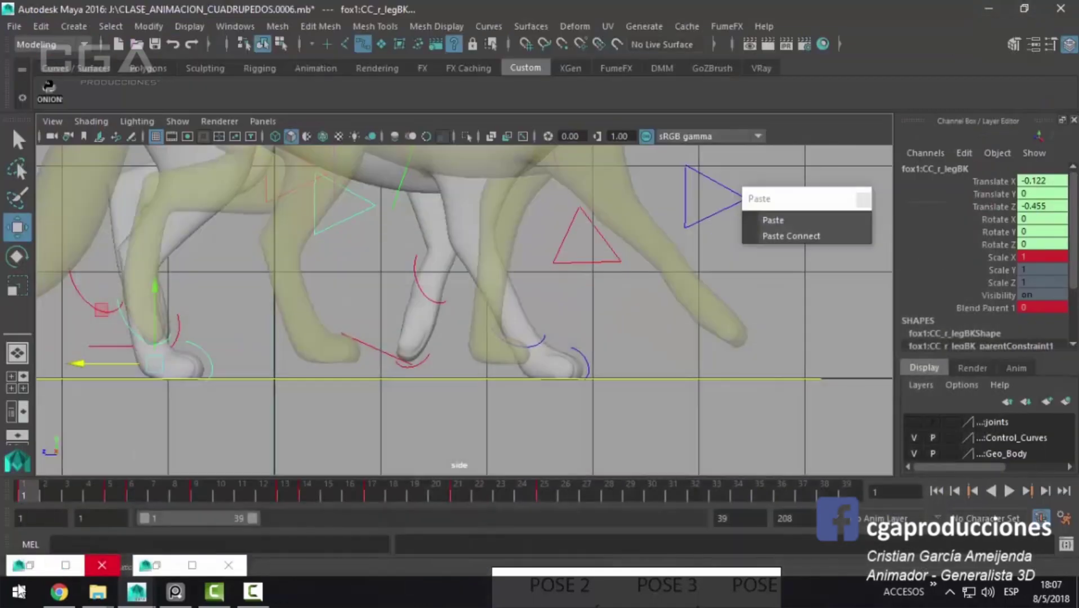
click(169, 565)
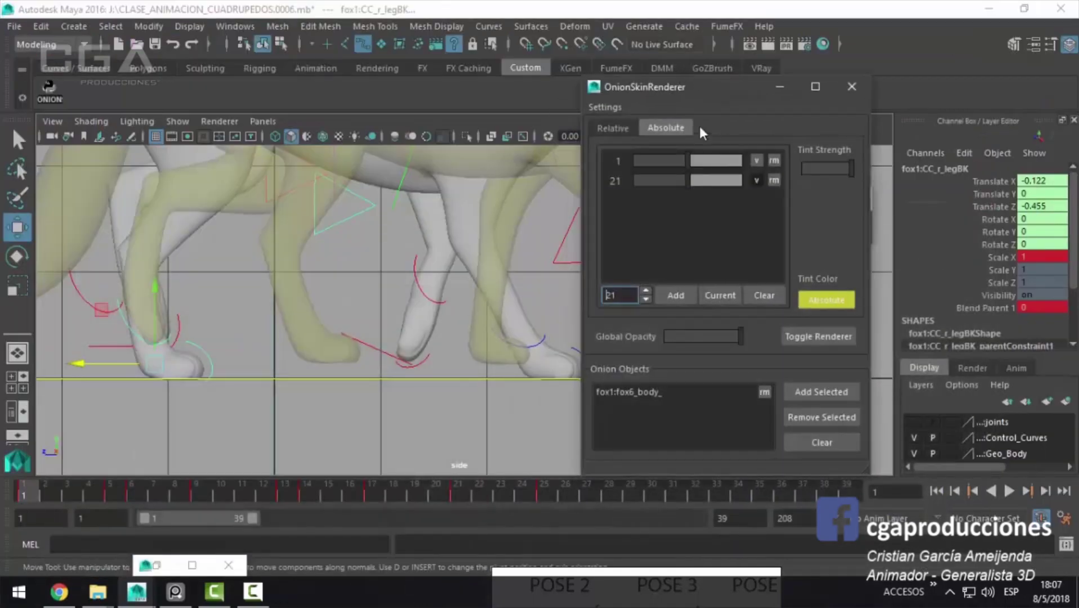
click(755, 177)
click(756, 161)
click(768, 85)
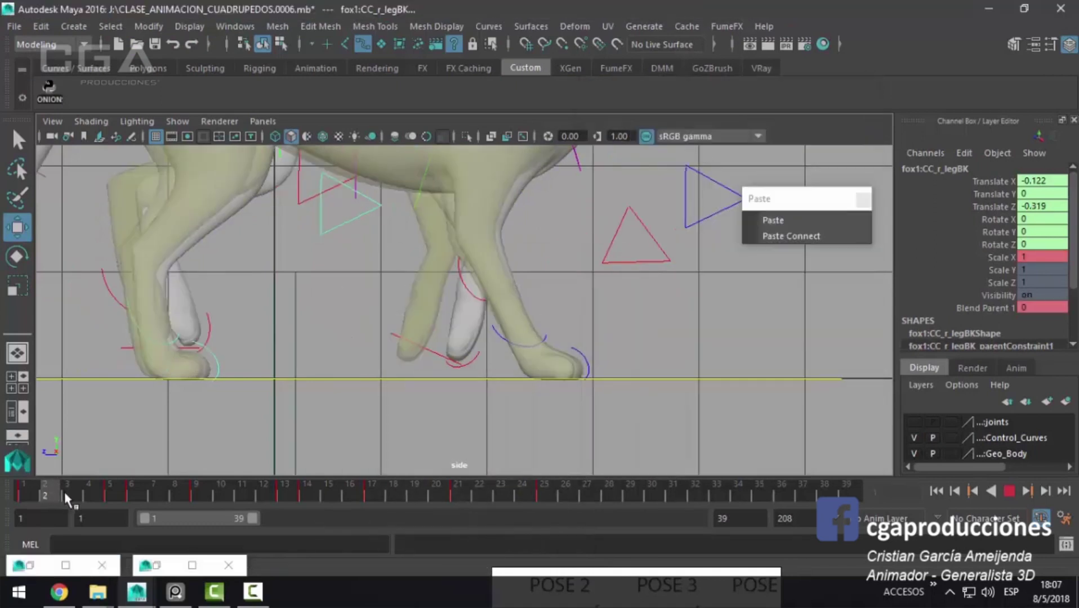
Step: Pull the back paw back along Z at frame 5 to 0.308 and play the walk
drag(31, 484, 106, 496)
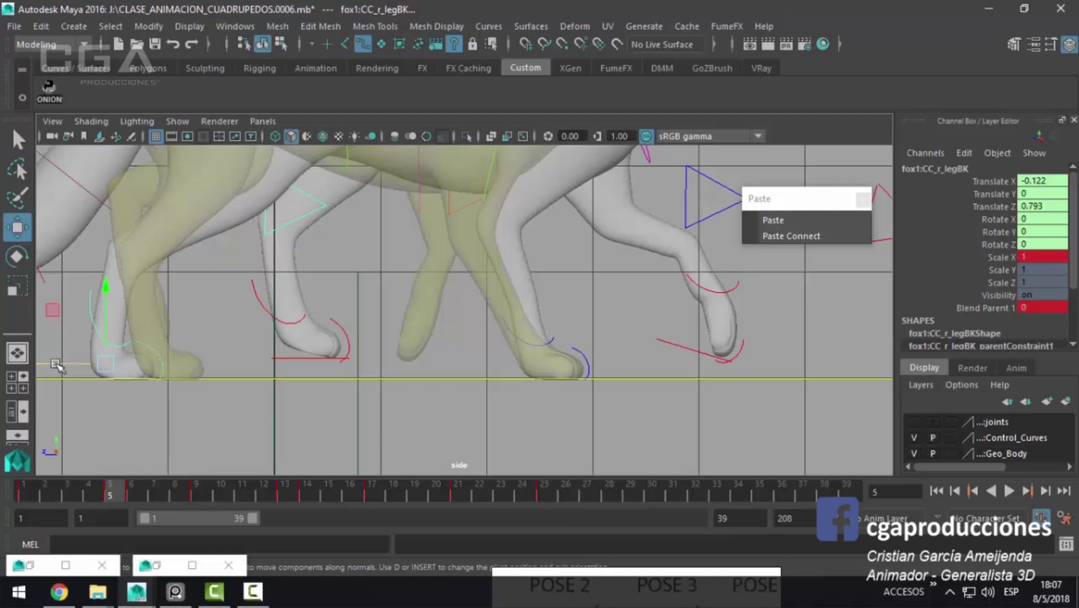
drag(56, 365, 107, 383)
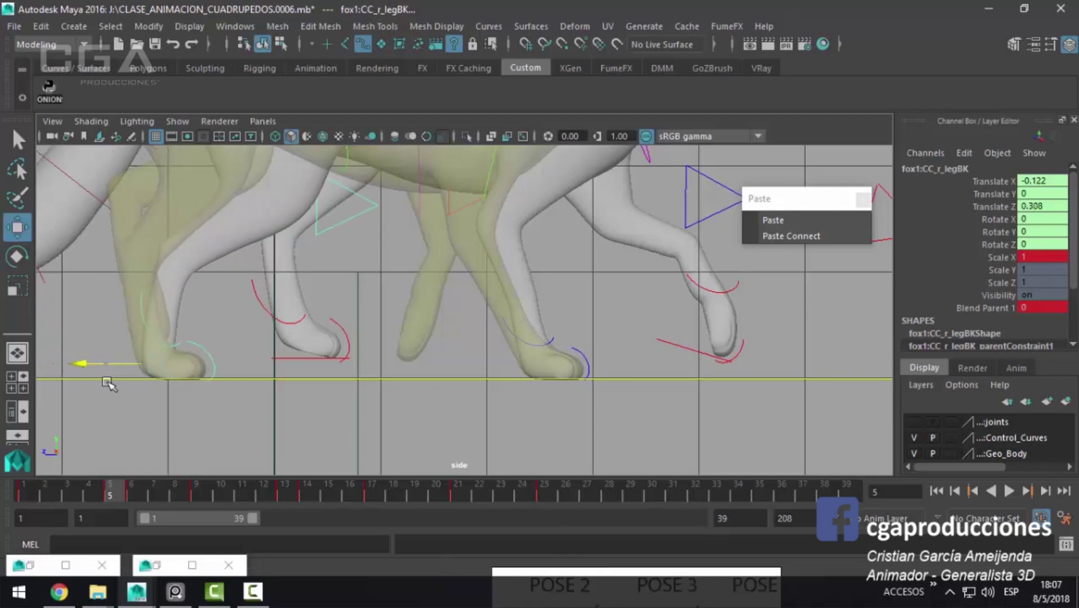
key(alt+v)
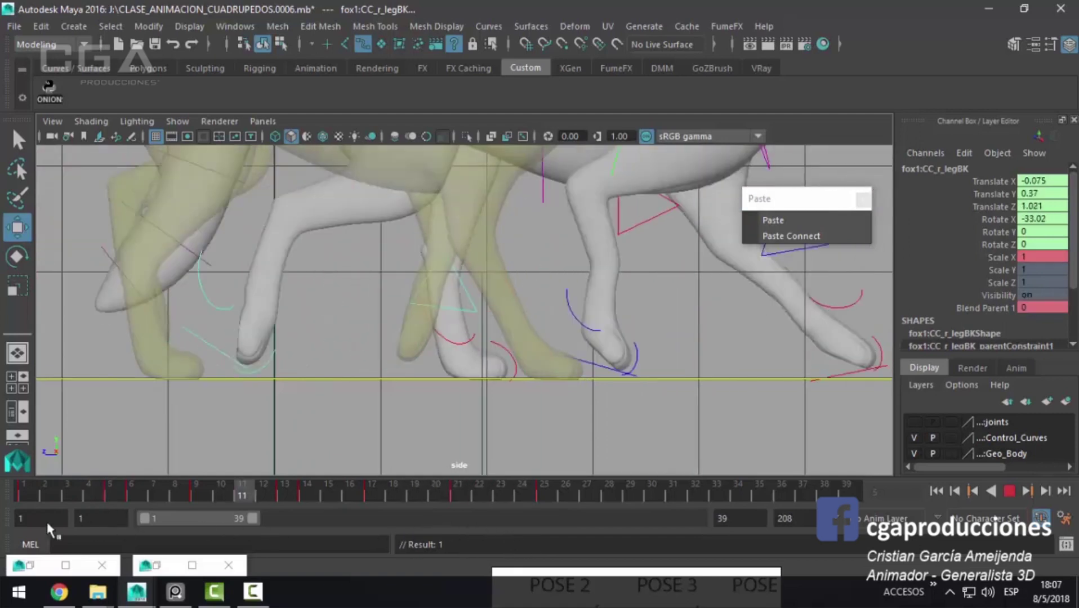
key(alt+v)
click(165, 568)
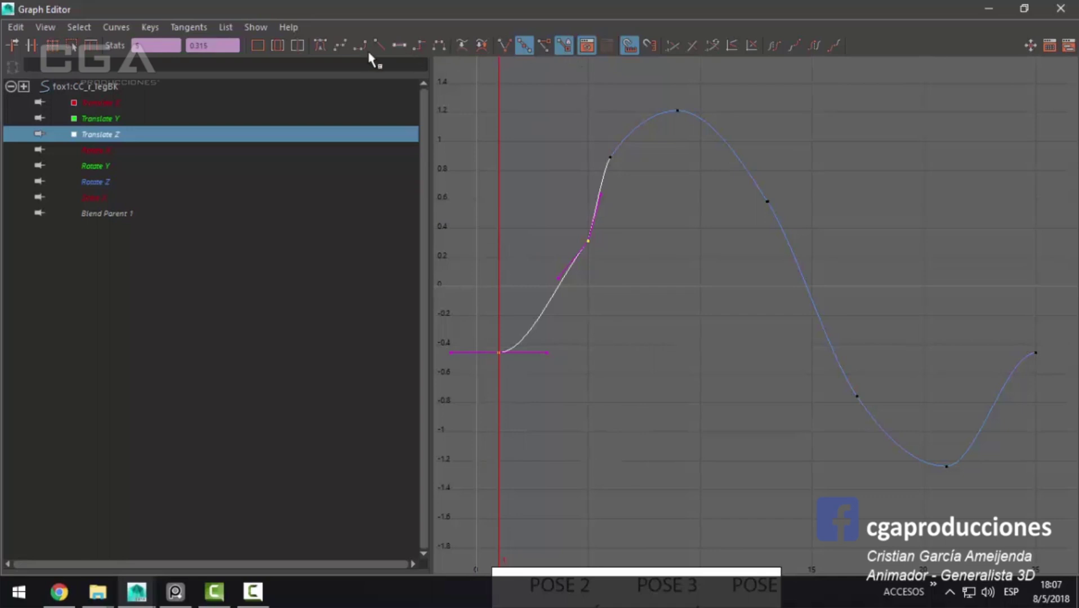
Step: Give the two early Translate Z keys smooth tangents in the Graph Editor
drag(555, 7, 886, 233)
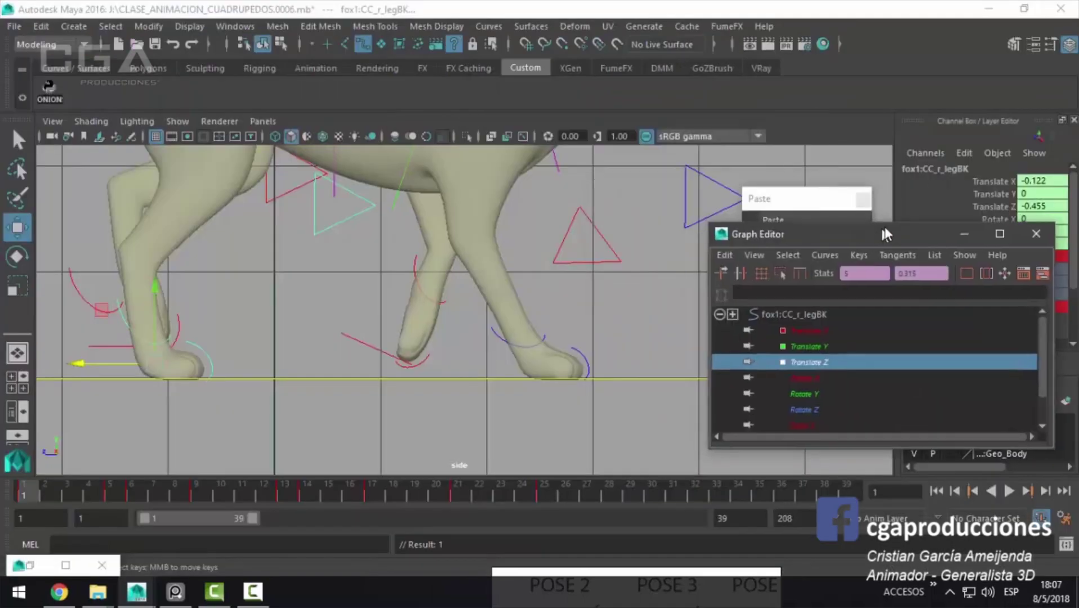
mouse_move(451, 485)
mouse_down()
mouse_move(467, 501)
mouse_move(457, 529)
mouse_up()
click(1002, 232)
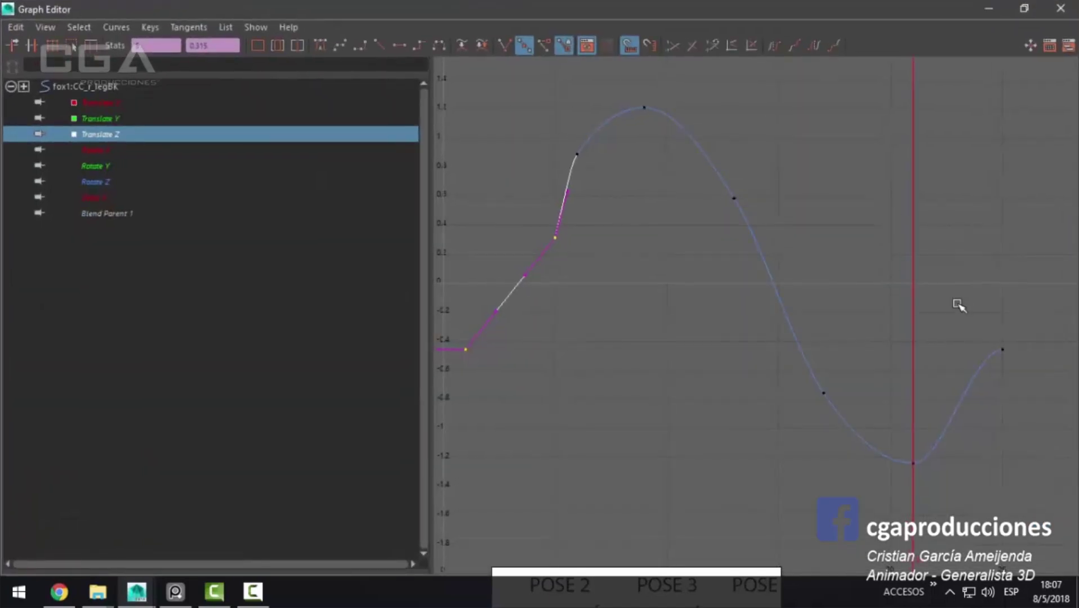
drag(994, 462, 1047, 534)
click(380, 50)
click(988, 8)
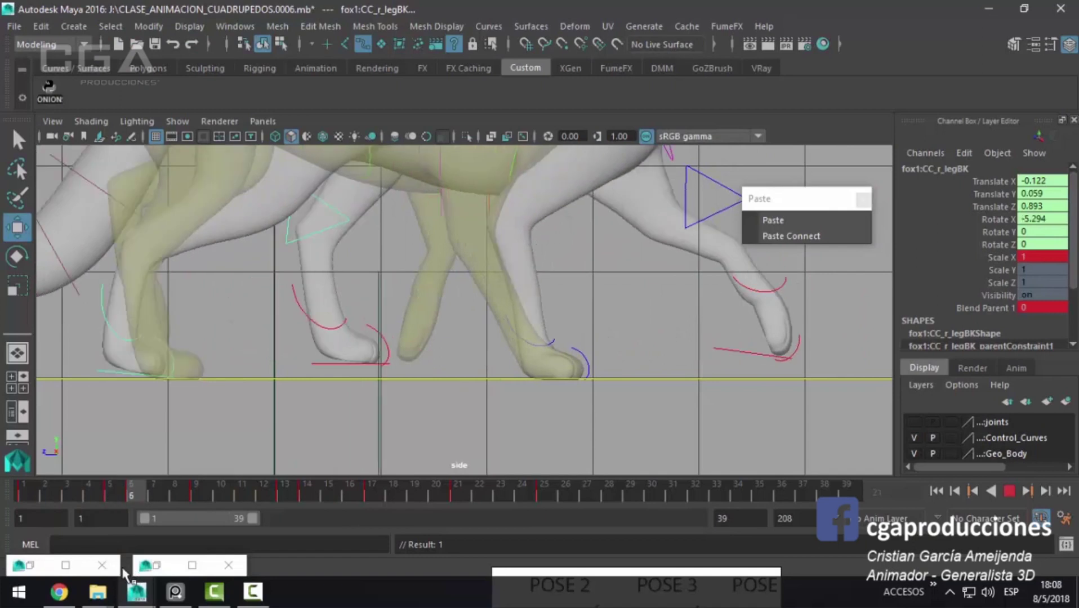
Step: Reposition the back paw at frame 6 and play the walk twice to review it
click(131, 496)
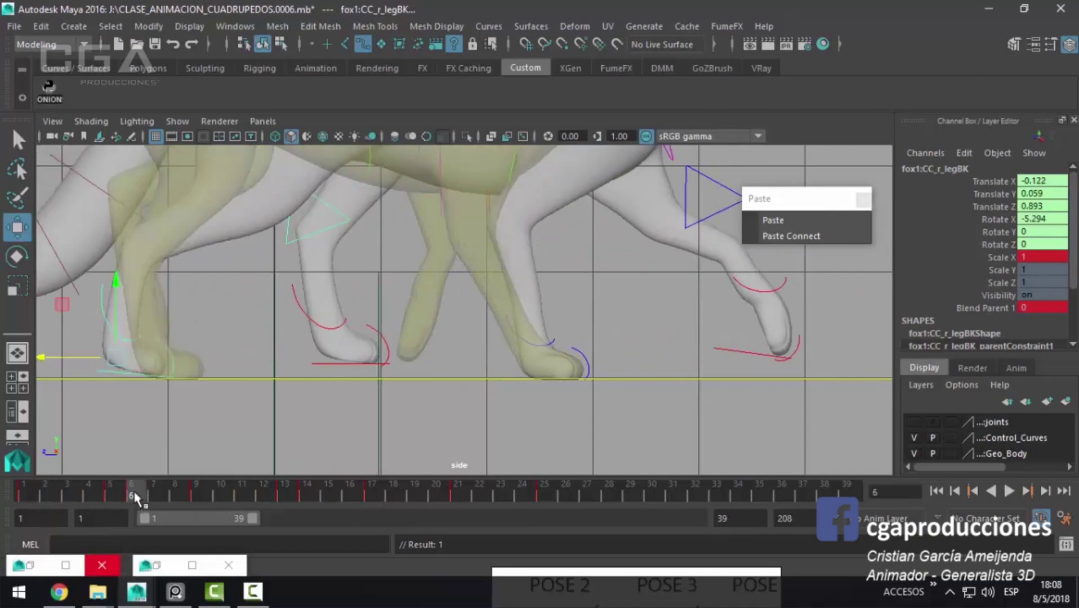
drag(119, 353, 157, 352)
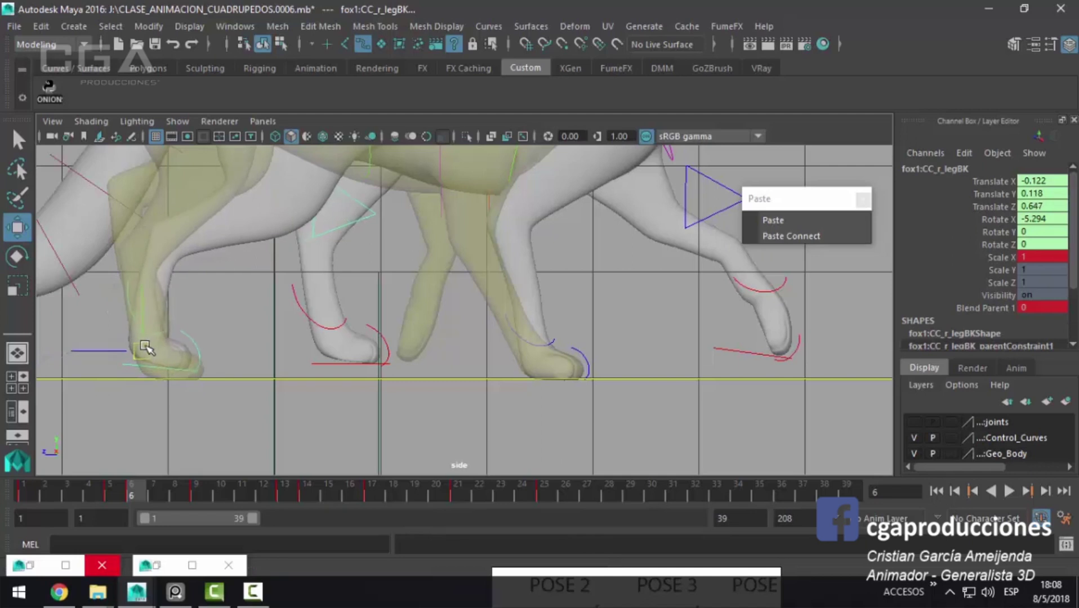
key(alt+v)
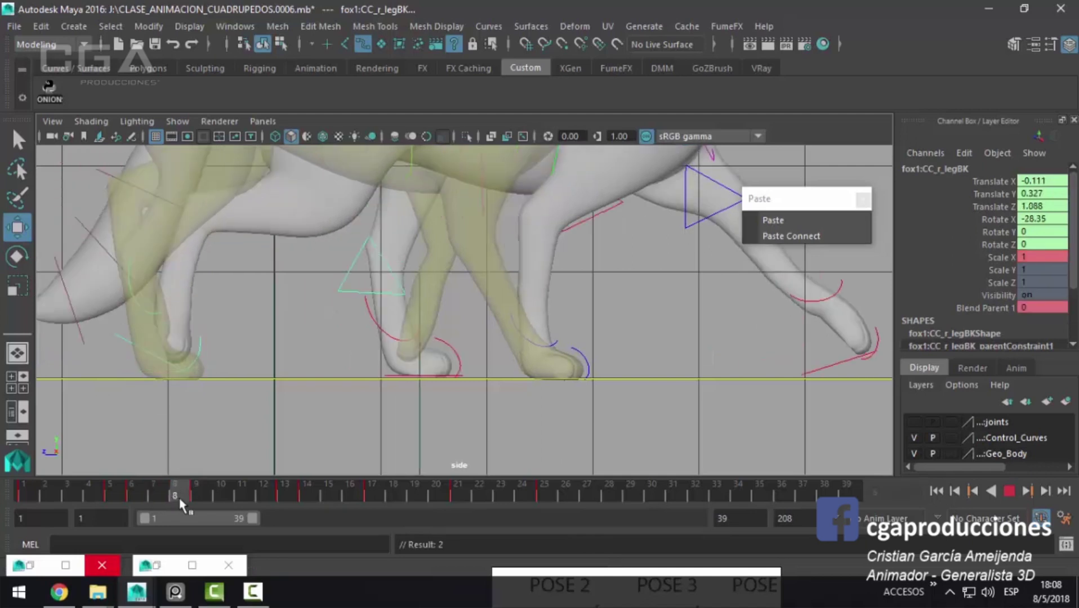
key(Escape)
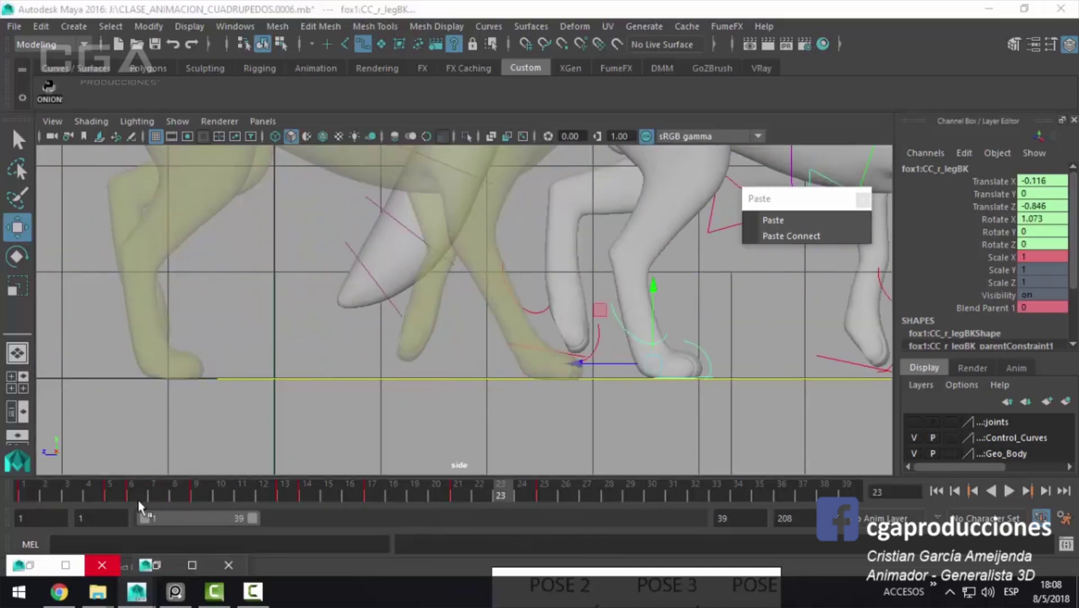
key(alt+v)
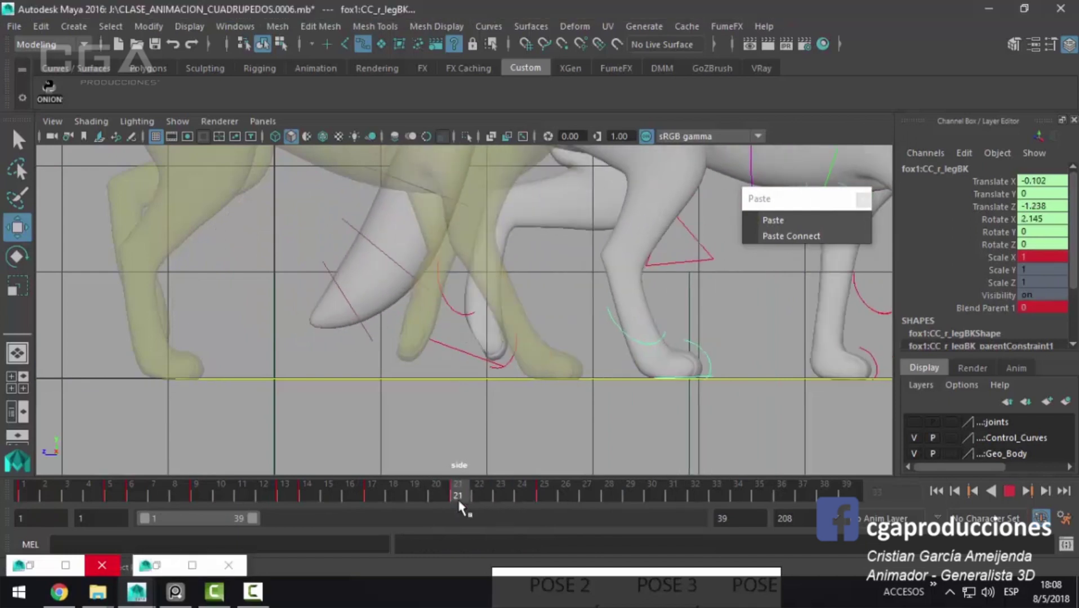
key(Escape)
key(space)
key(space)
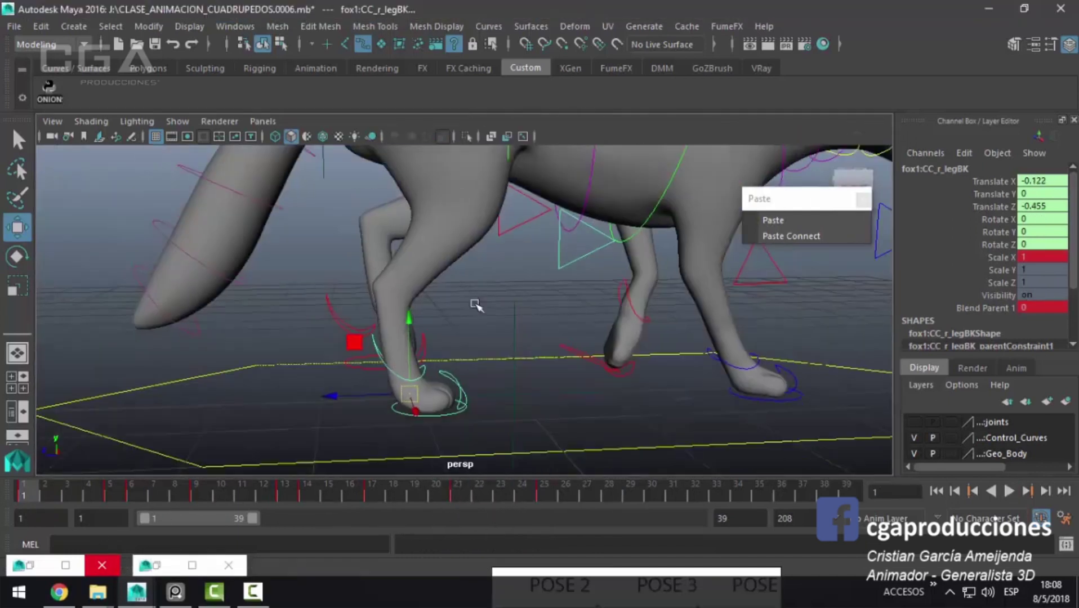
Step: Select CC_l_legBK in the side view, play the walk, and add frame 8 as an onion-skin ghost
key(q)
click(295, 353)
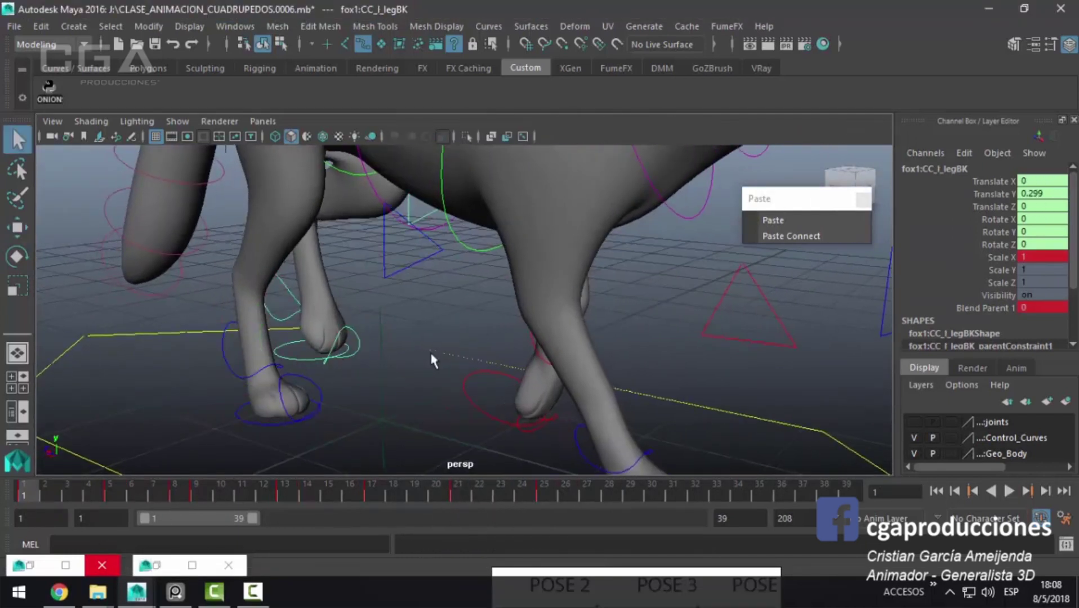
key(space)
drag(538, 349, 300, 362)
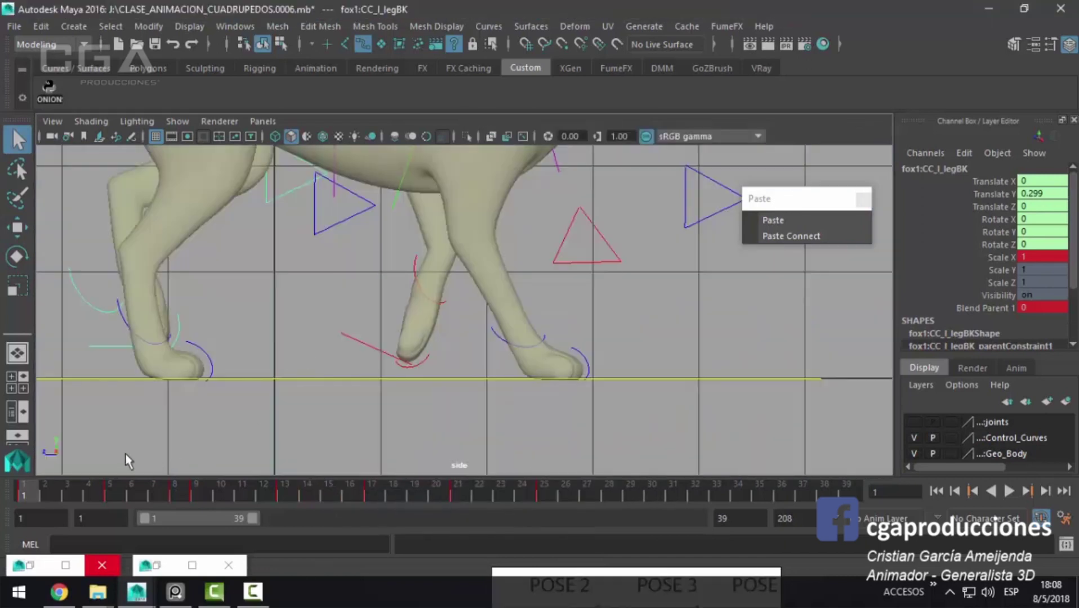
key(alt+v)
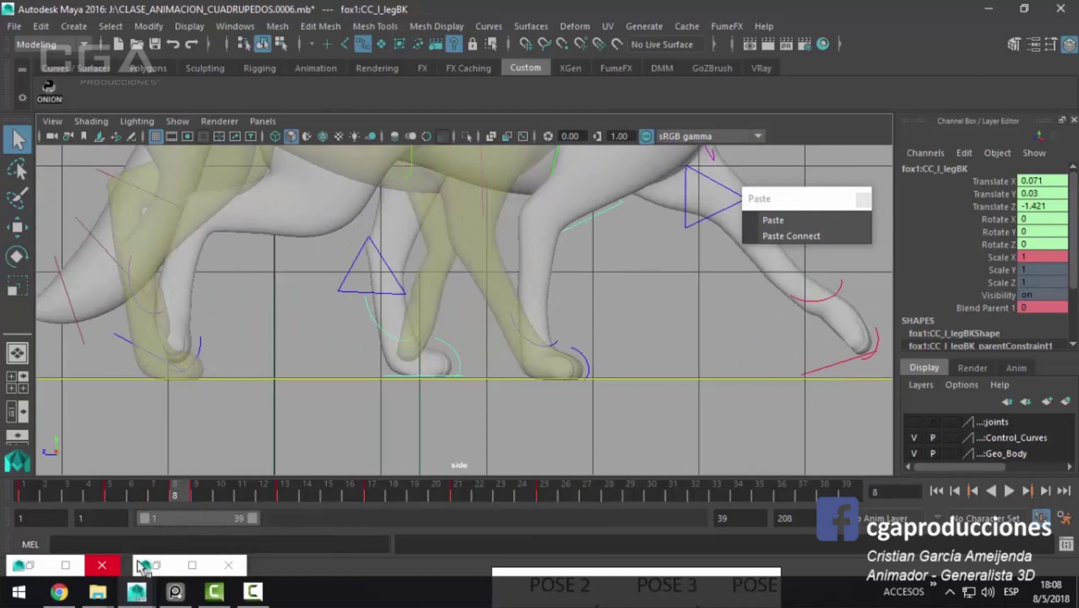
click(158, 565)
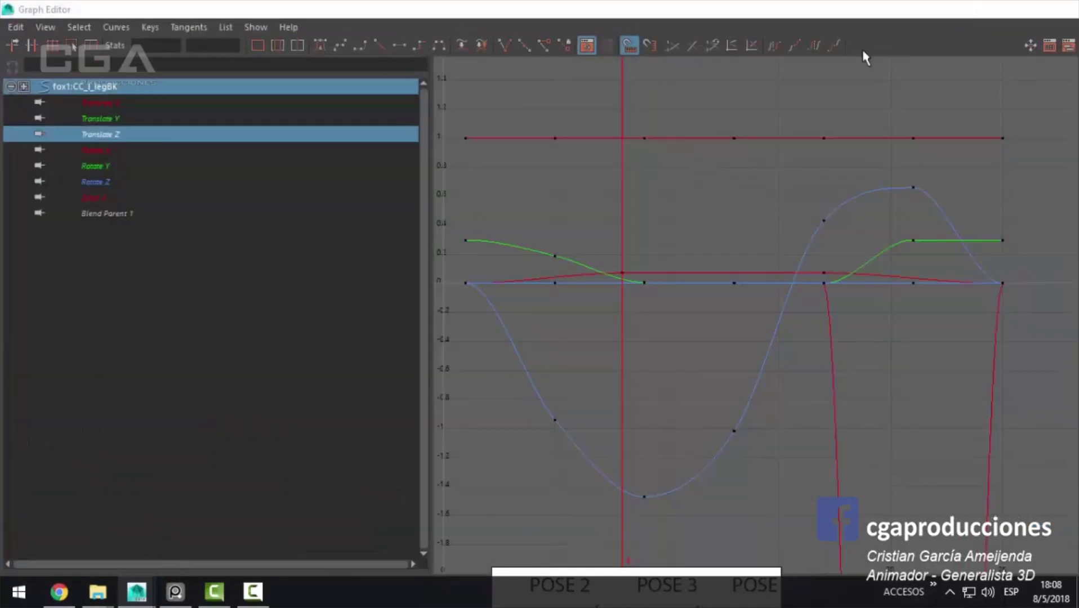
click(989, 8)
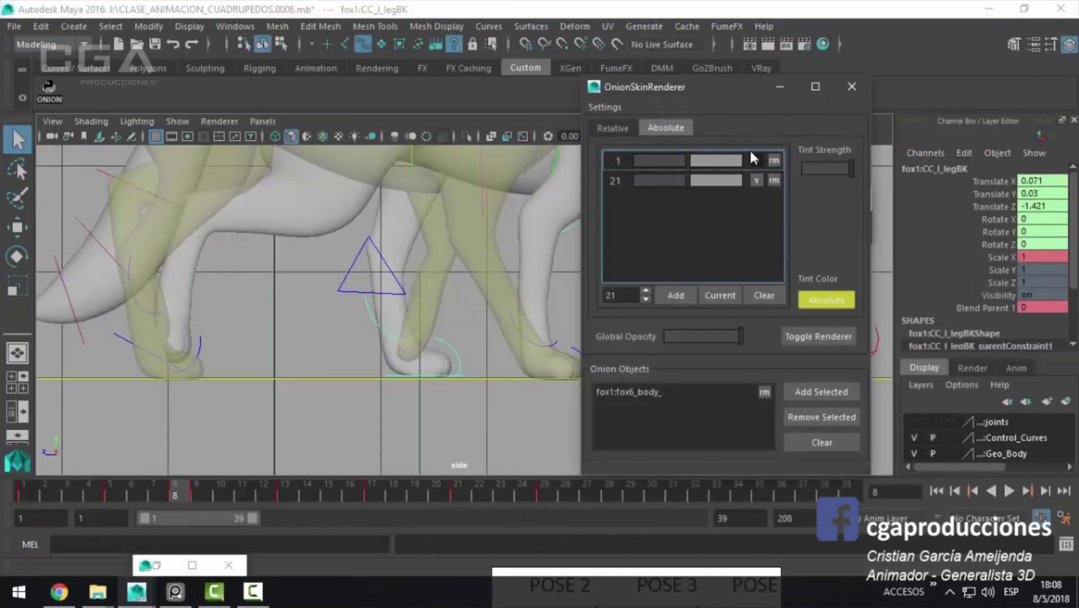
click(755, 159)
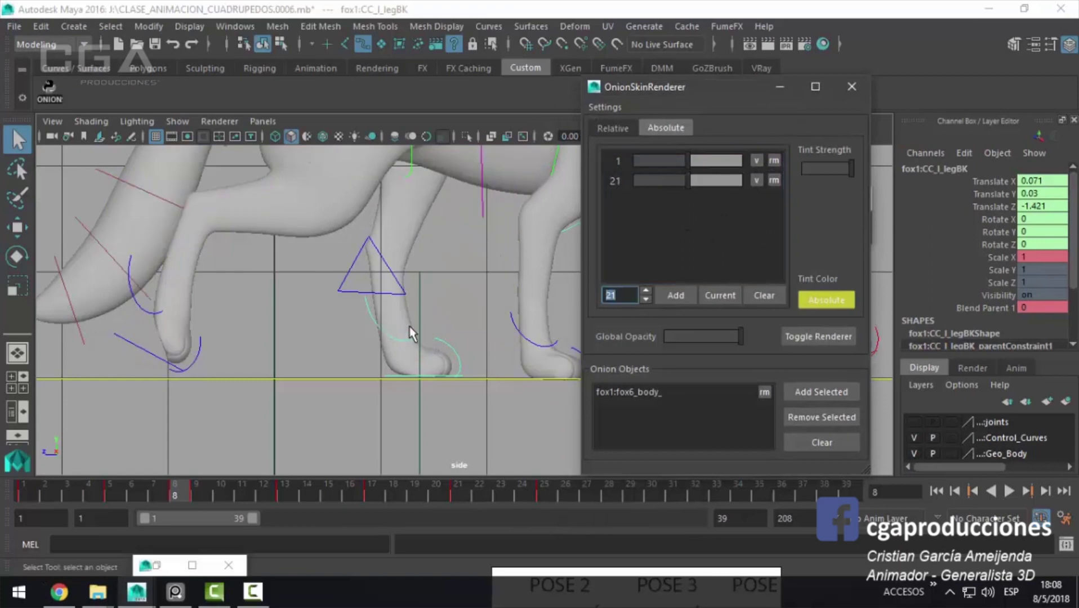
click(649, 289)
text(8)
click(667, 298)
click(780, 87)
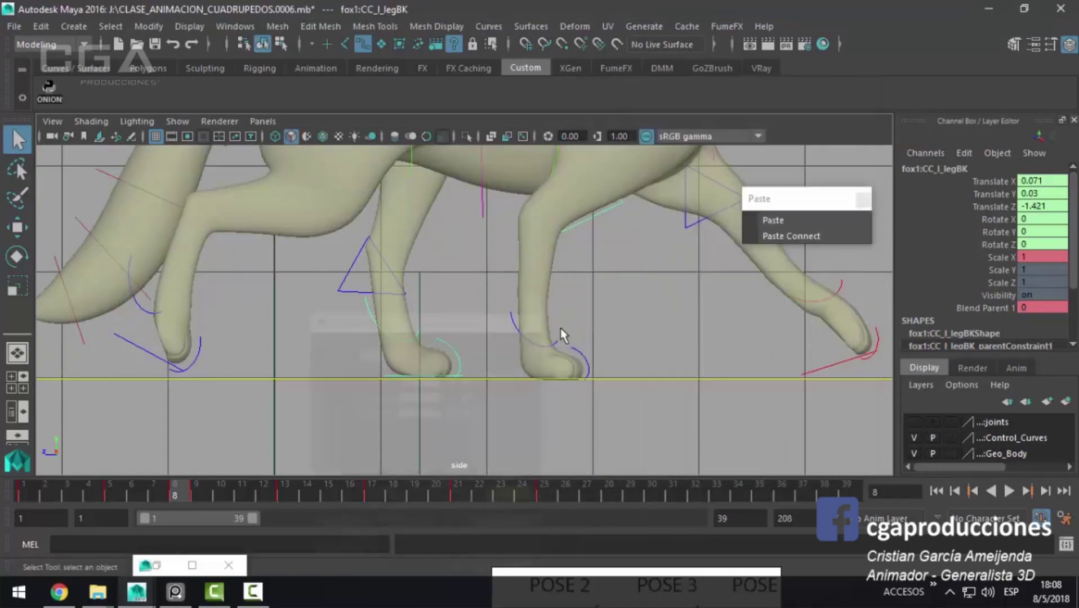
Step: Move the back foot back at frames 9 and 13 and key the leg, including frame 8
click(197, 486)
key(w)
drag(424, 365, 370, 364)
click(288, 487)
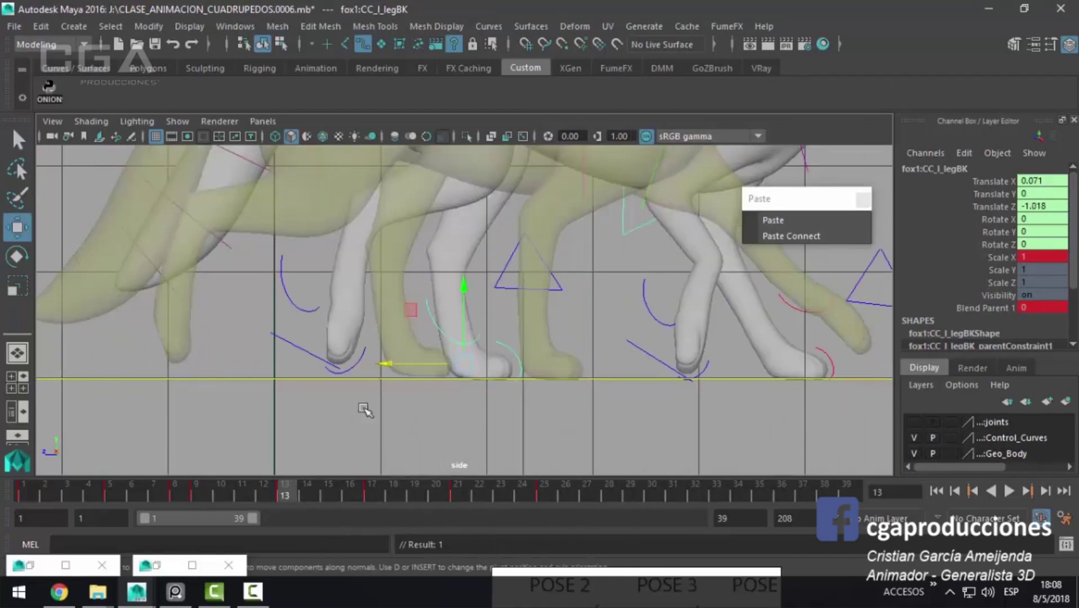
drag(361, 366, 329, 371)
key(s)
click(174, 493)
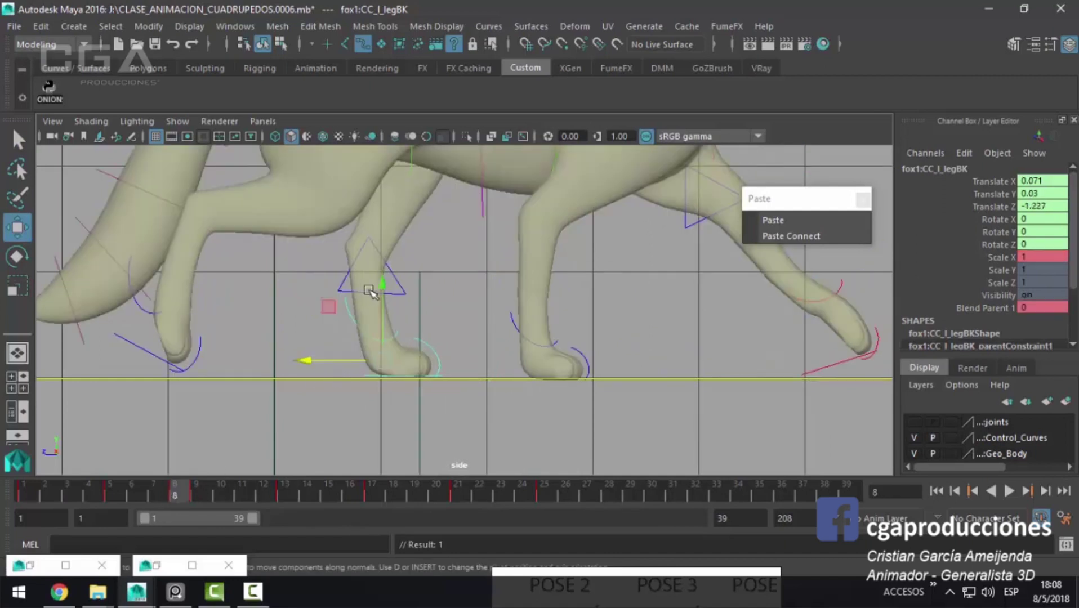
click(382, 276)
key(s)
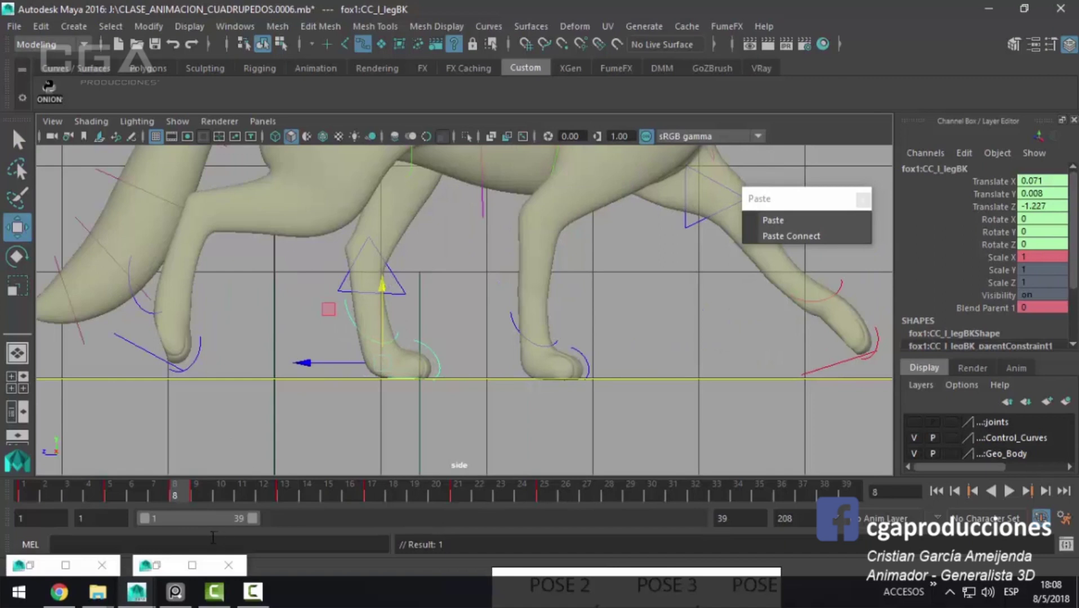
Step: Nudge the foot at frame 9, push it further back at frame 17, and replay the walk
click(197, 493)
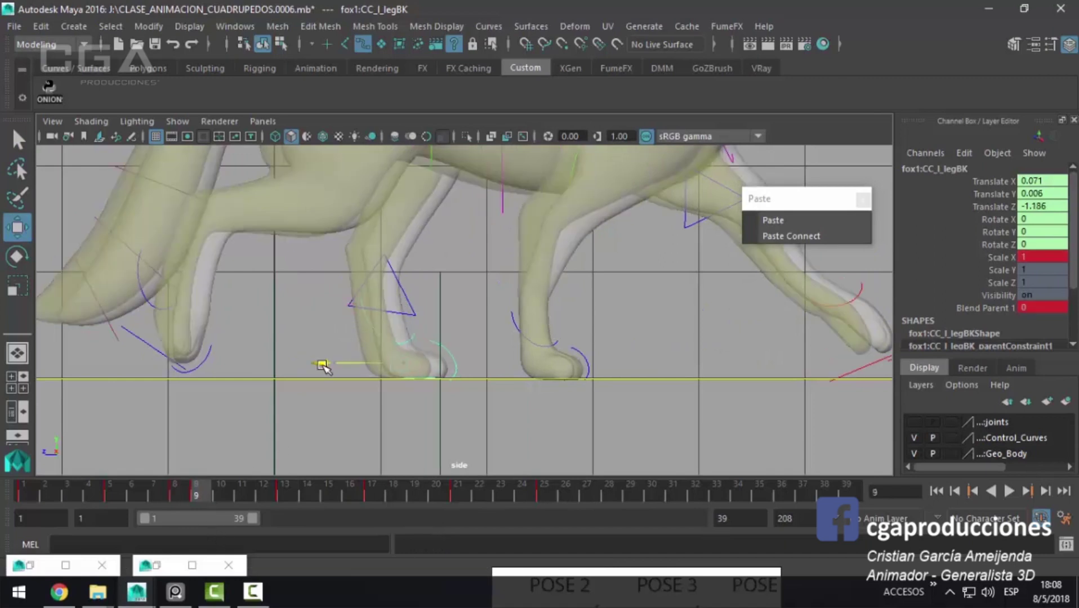
drag(309, 368, 306, 368)
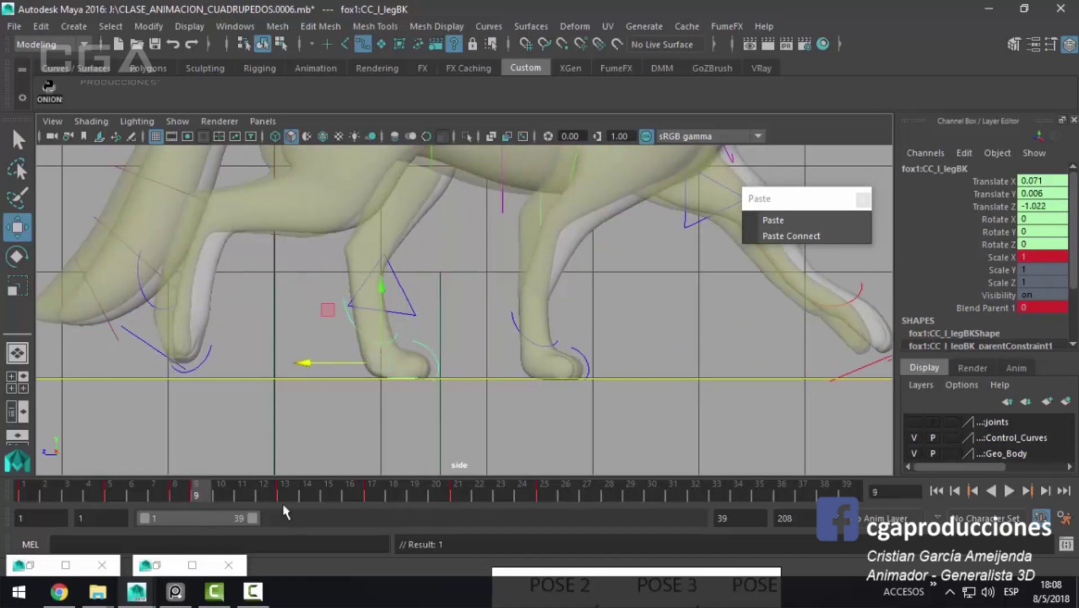
click(285, 493)
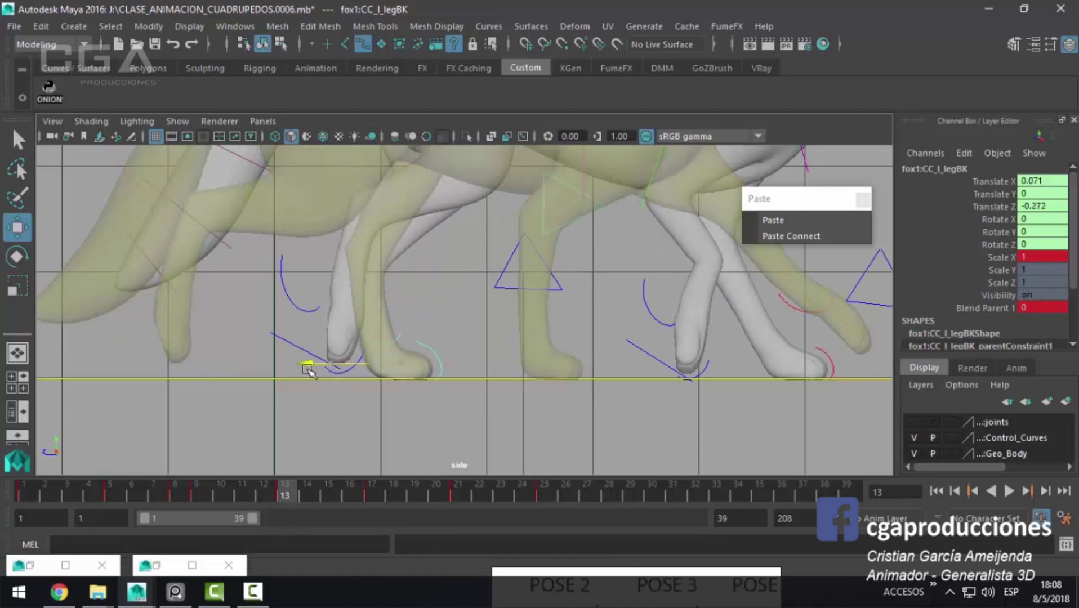
key(s)
key(alt+v)
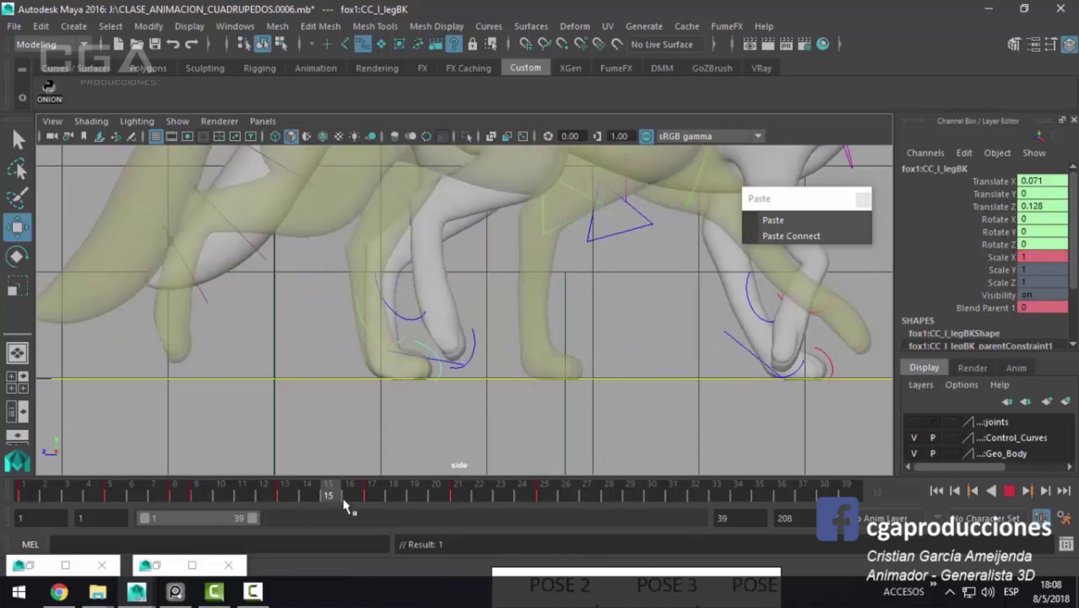
key(alt+v)
drag(329, 365, 319, 369)
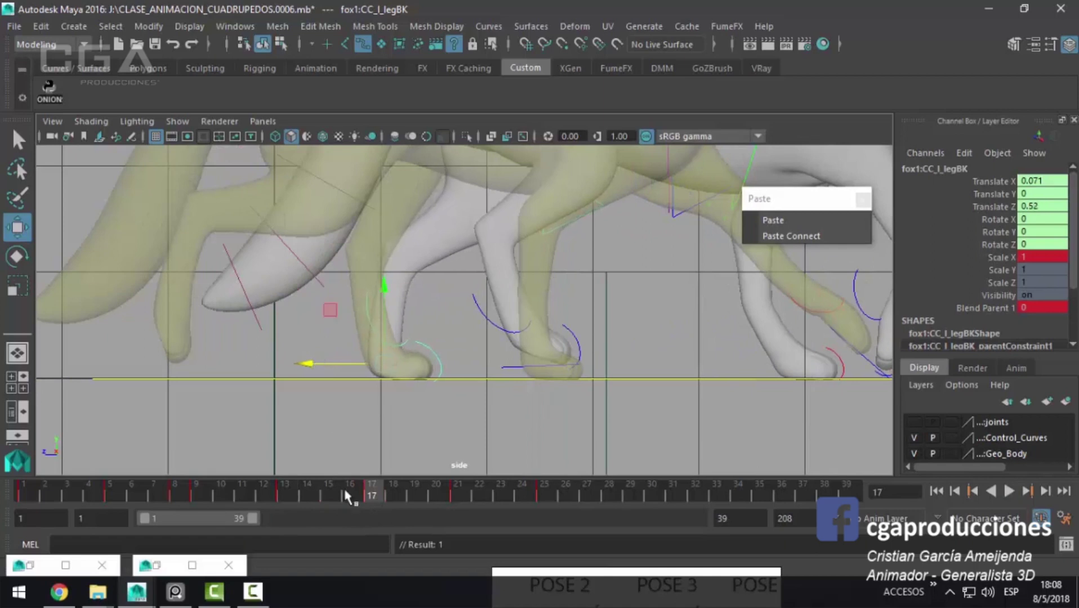
key(alt+v)
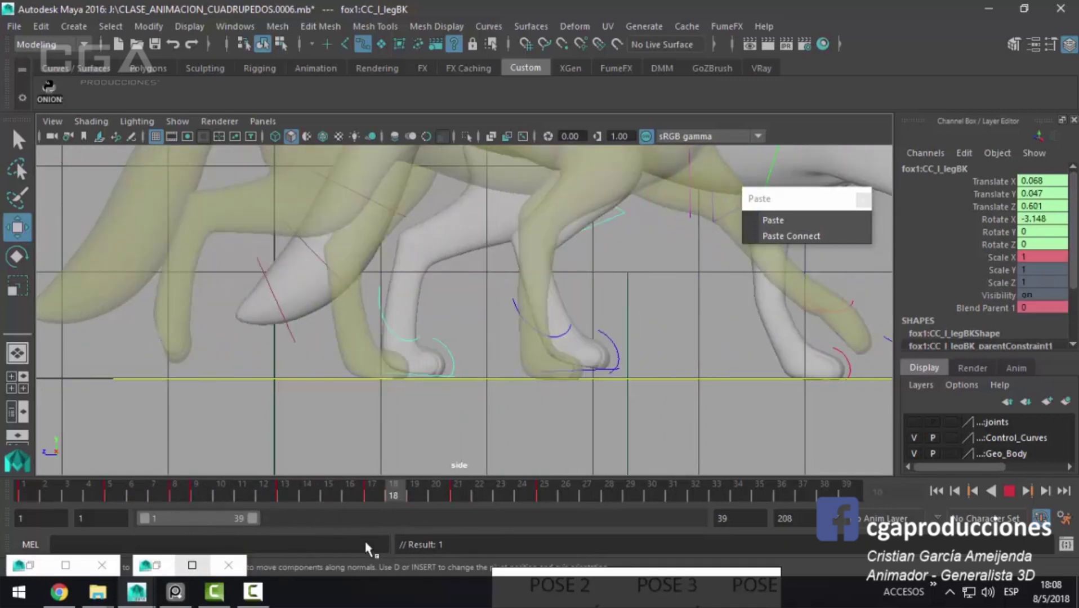
key(alt+v)
click(192, 565)
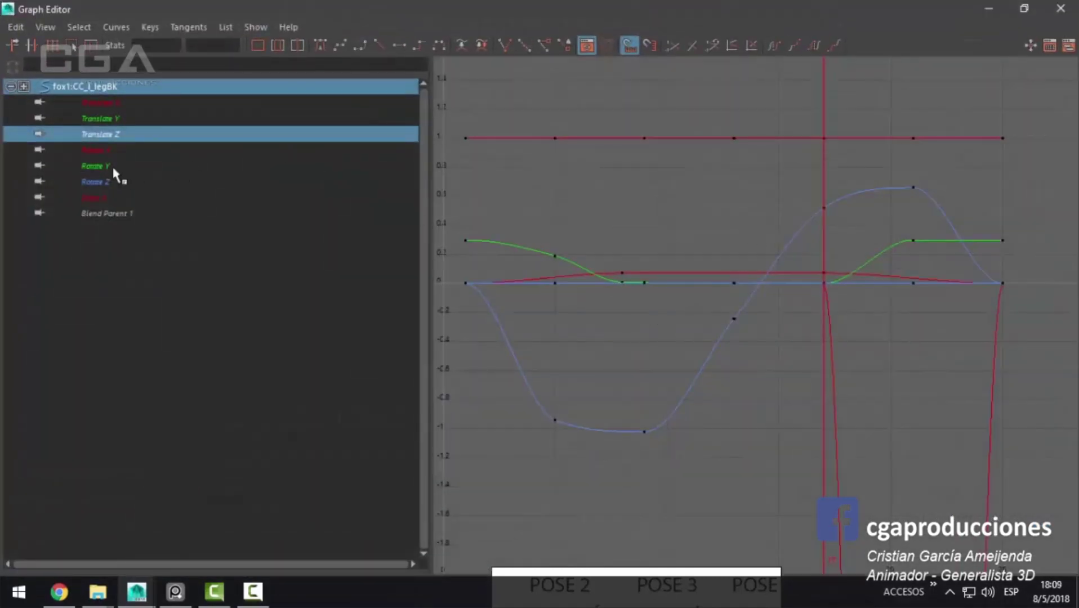
Step: Isolate the left back leg's Translate Z curve, select its middle keys, and play the walk from frame 8
click(107, 135)
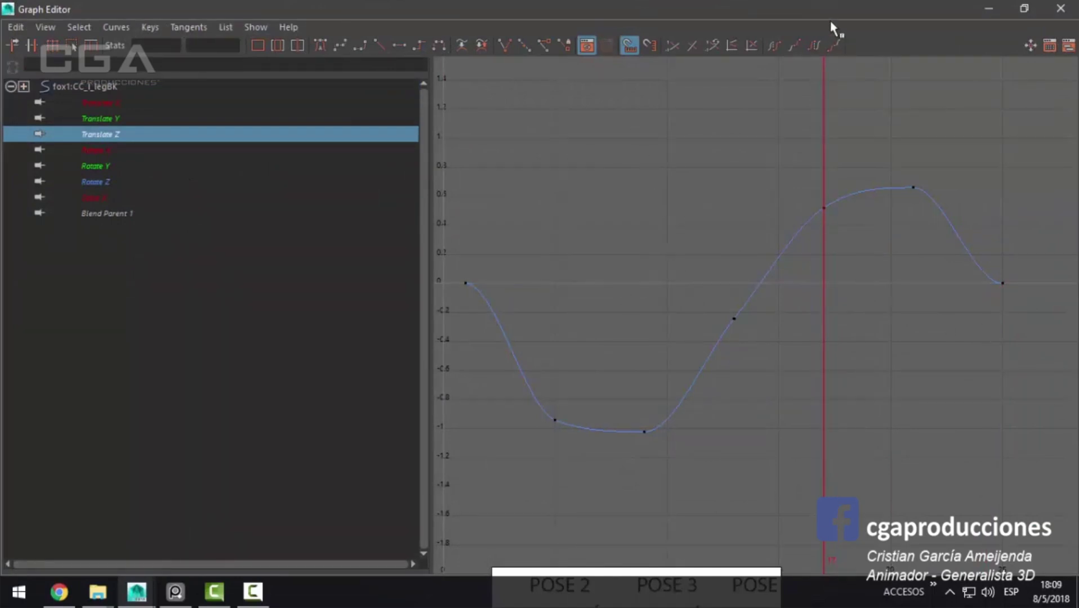
click(1024, 8)
drag(905, 200, 688, 105)
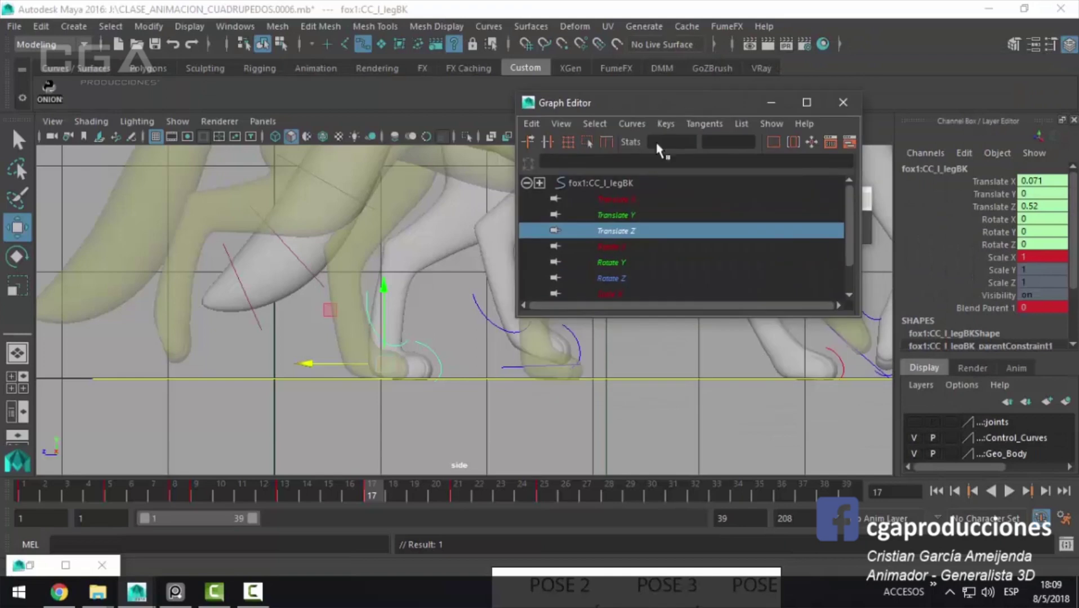
click(174, 493)
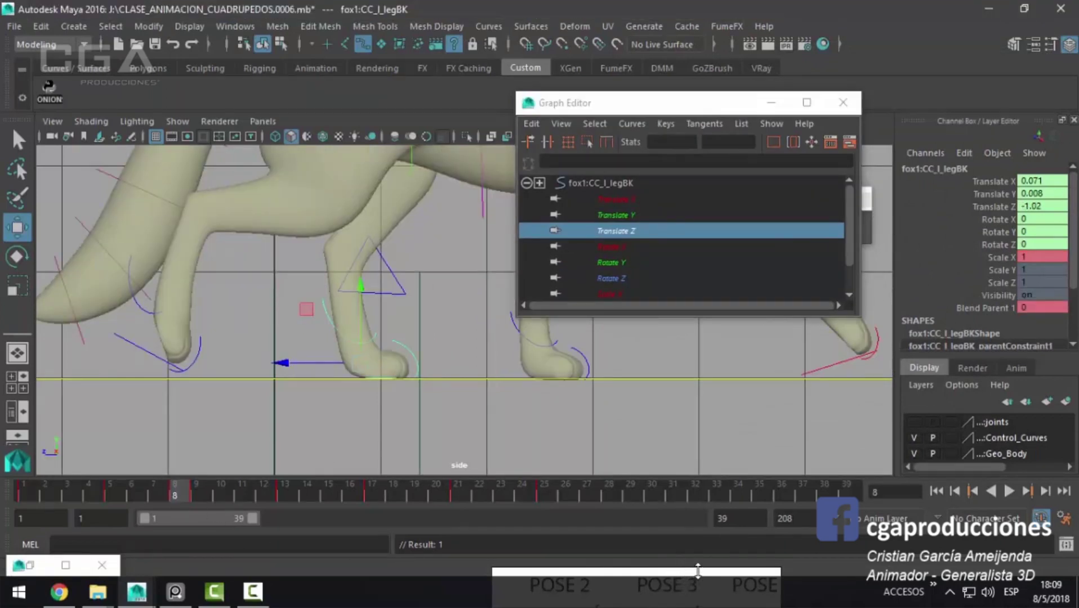
click(807, 102)
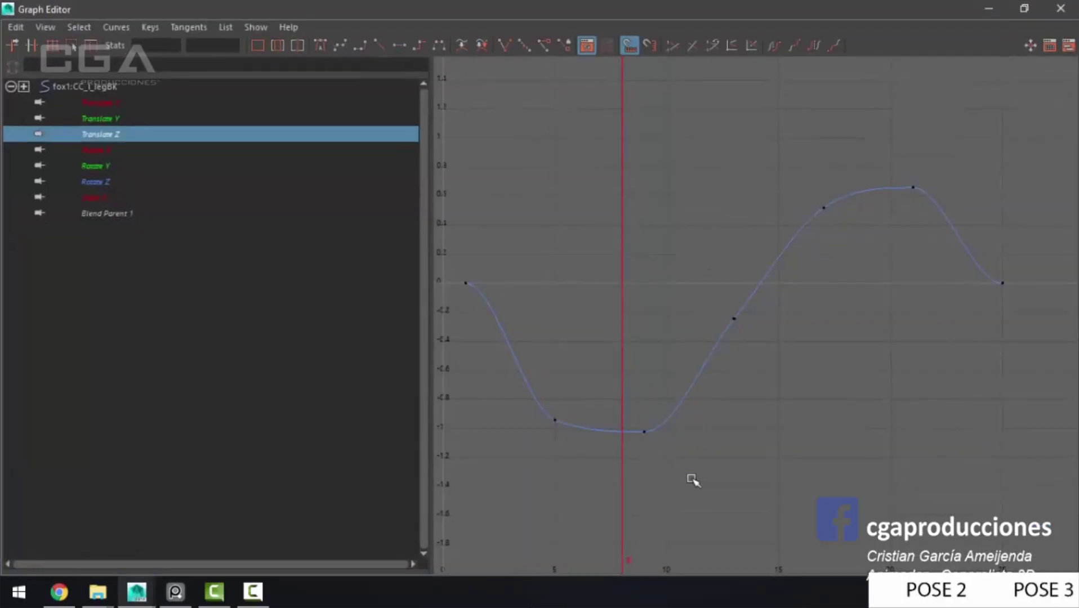
drag(591, 605, 592, 603)
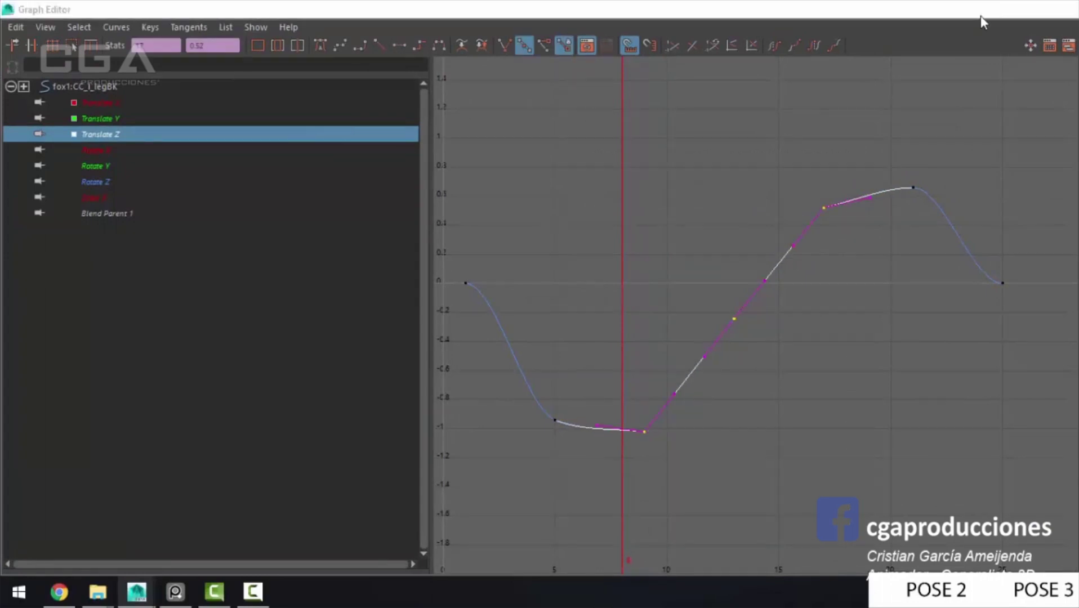
click(989, 8)
key(alt+v)
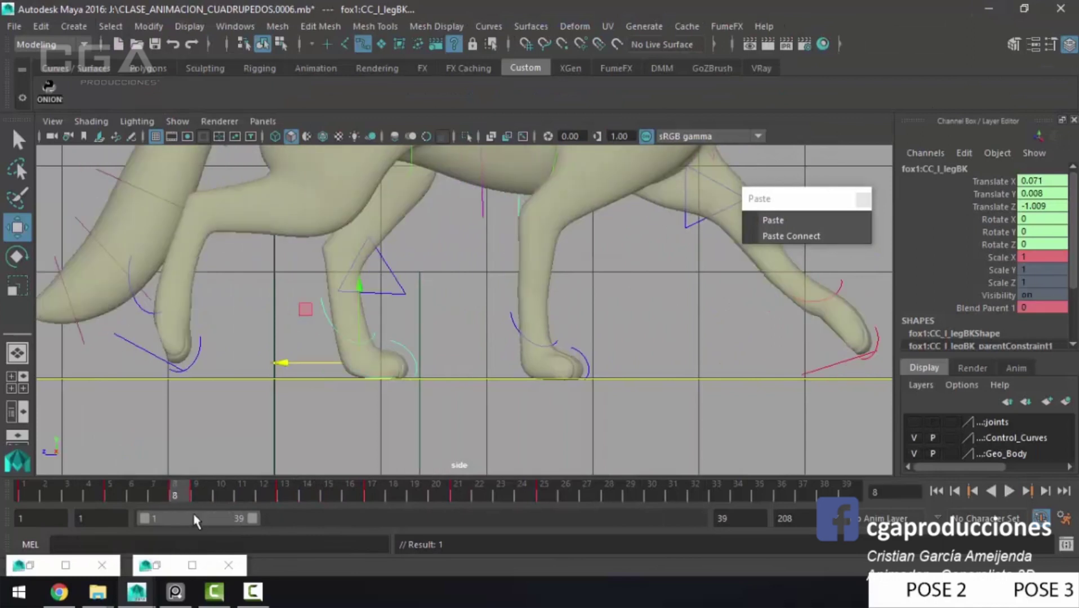
Step: Push the back foot back at frames 13 and 17 and play the walk
click(205, 490)
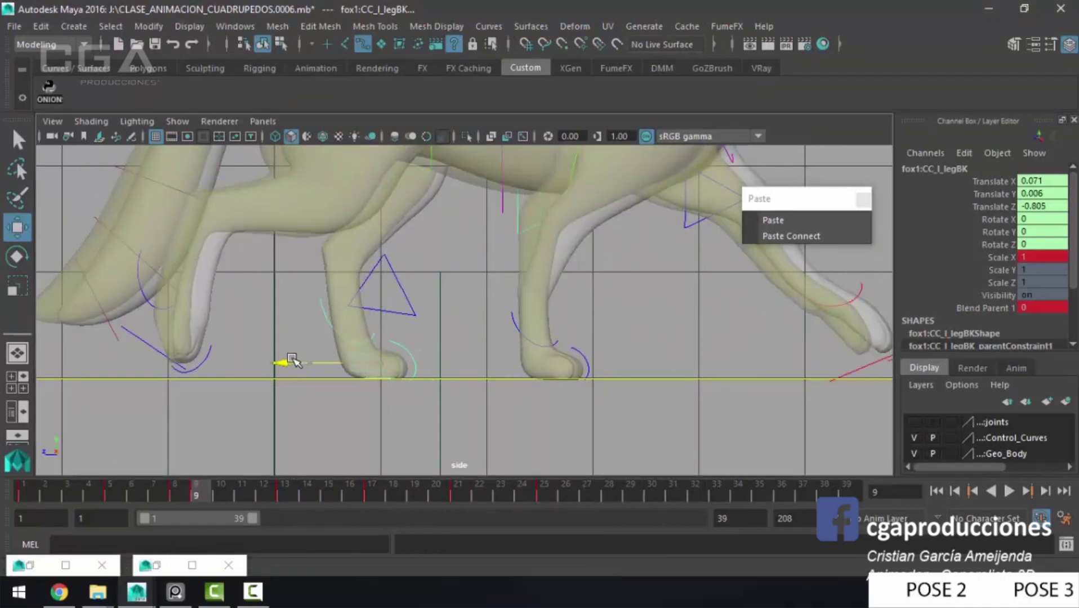
click(283, 495)
click(315, 367)
drag(308, 366, 286, 368)
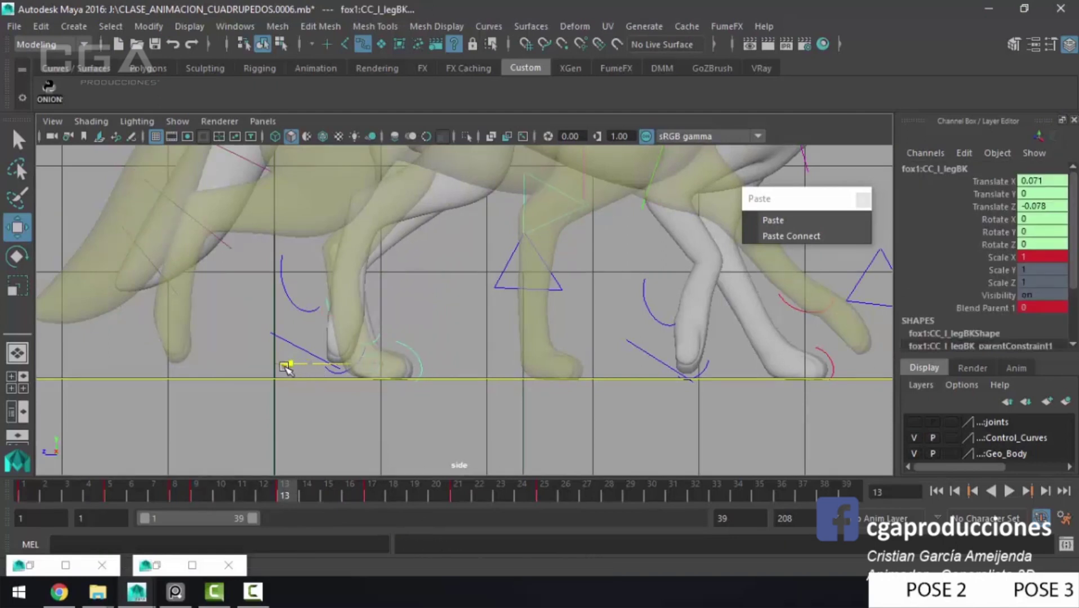
click(372, 495)
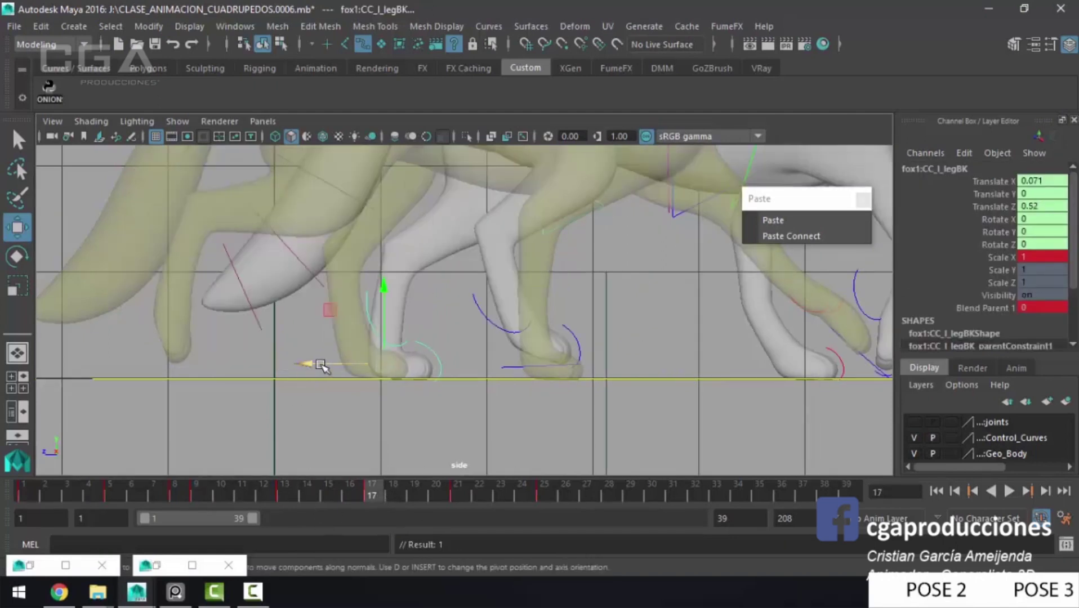
drag(321, 366, 294, 368)
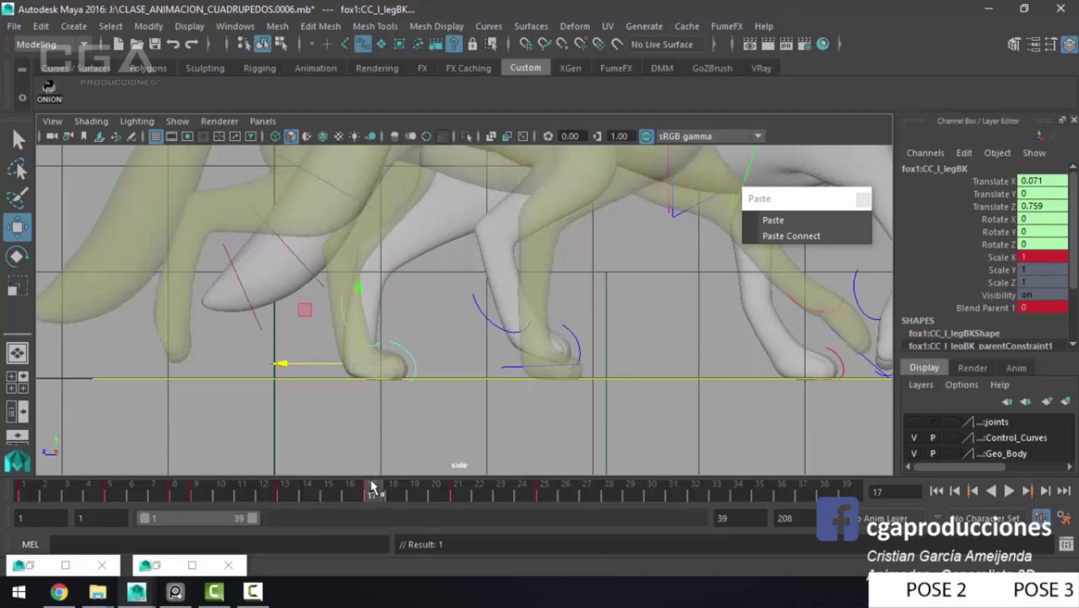
key(alt+v)
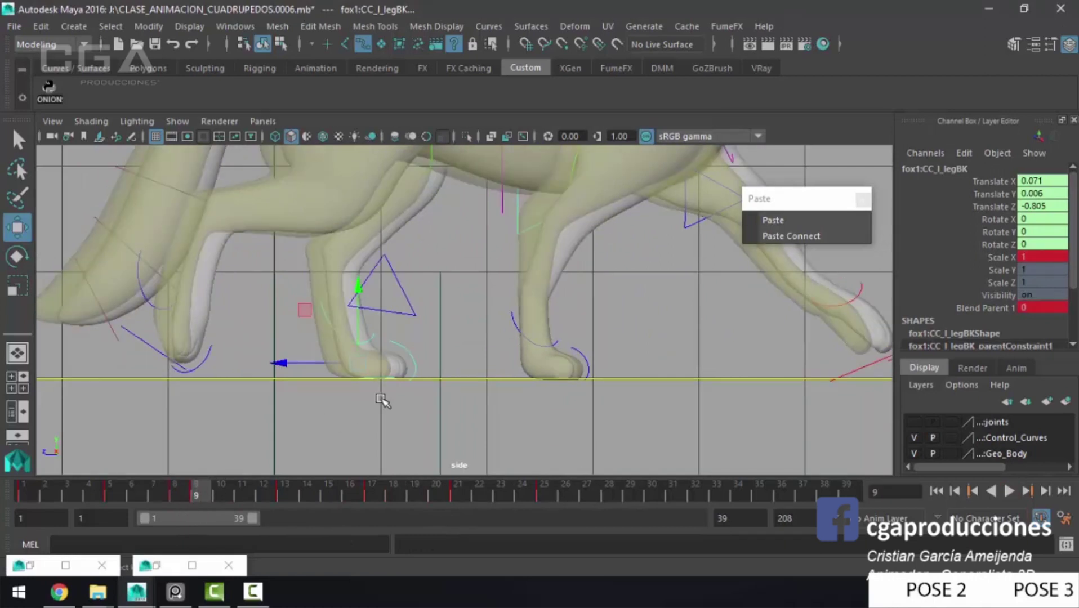
Step: Move the back foot further back at frame 9, comparing it against frame 8
drag(300, 359, 265, 363)
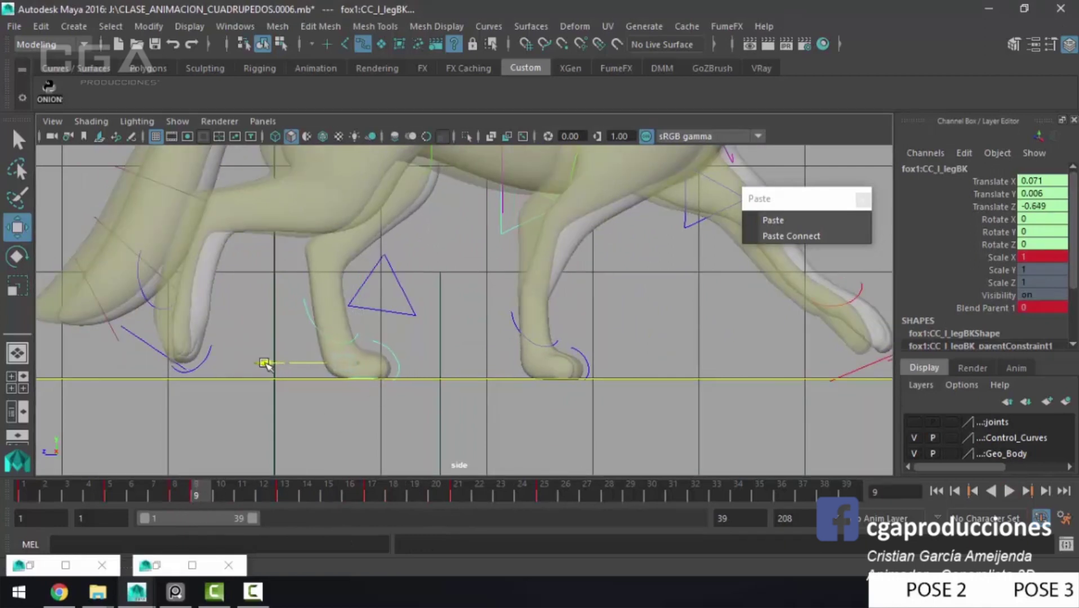
drag(181, 495, 198, 506)
drag(271, 364, 259, 364)
drag(199, 479, 173, 493)
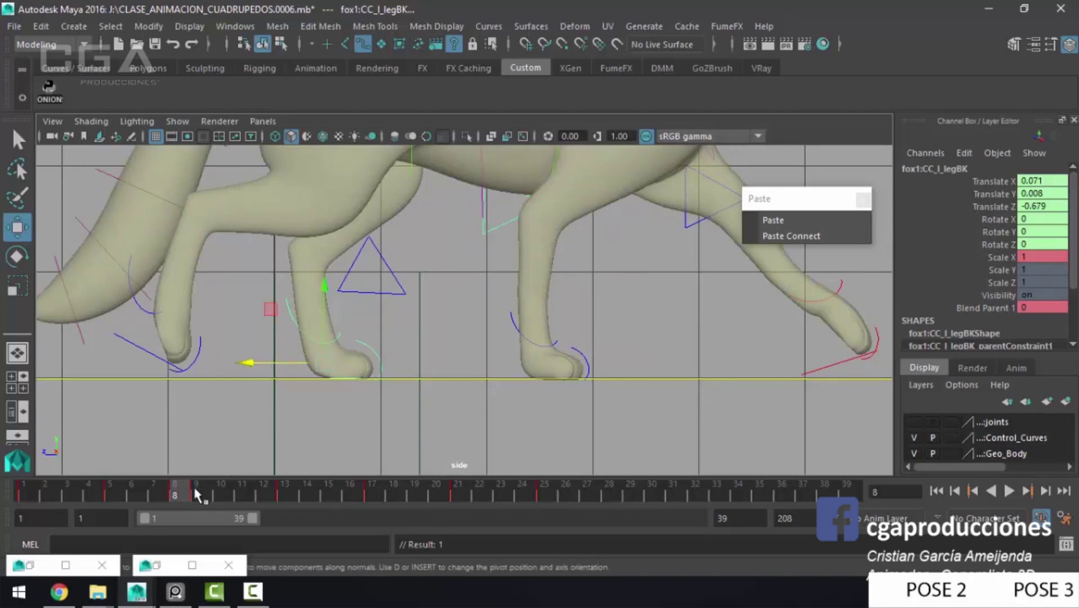
click(197, 496)
drag(246, 364, 240, 364)
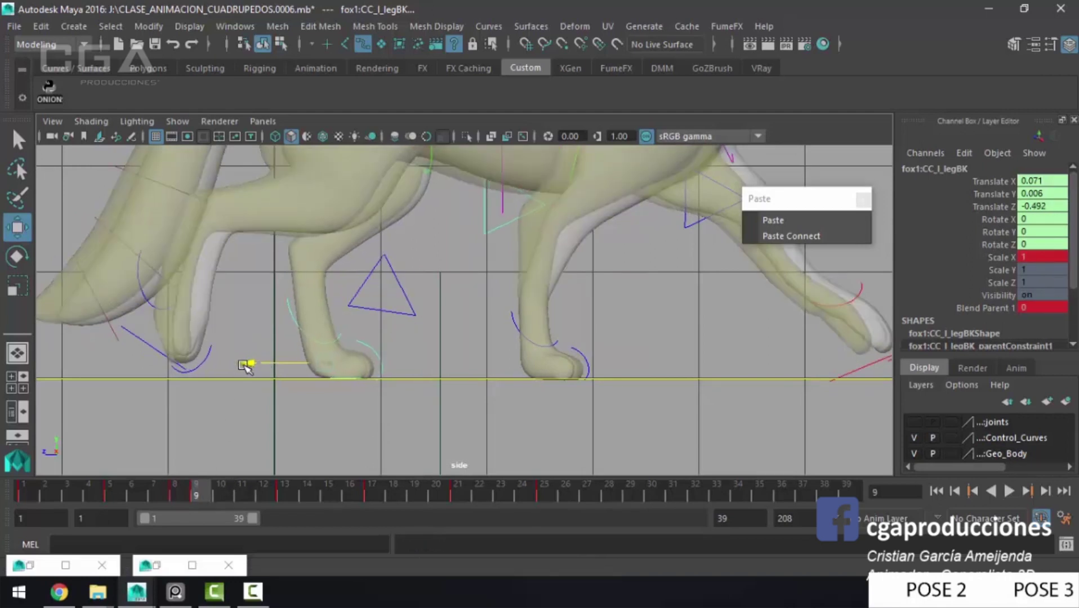
Step: Push the foot back at frames 13 and 17 to Translate Z 1.08, then view that curve
drag(196, 493, 284, 496)
mouse_move(282, 364)
mouse_down()
mouse_move(244, 365)
mouse_move(249, 374)
mouse_up()
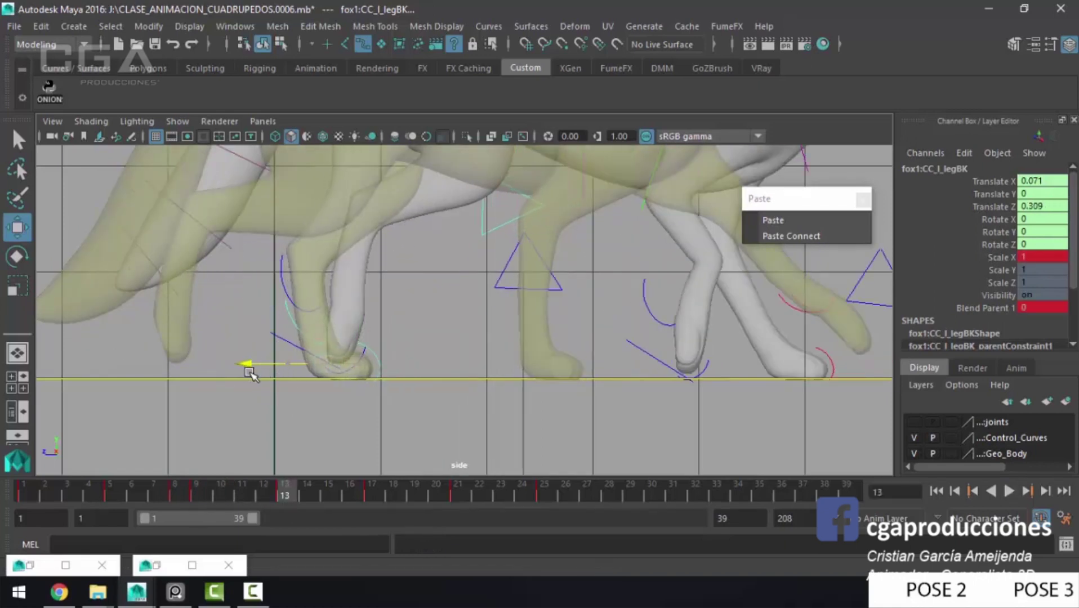
click(386, 490)
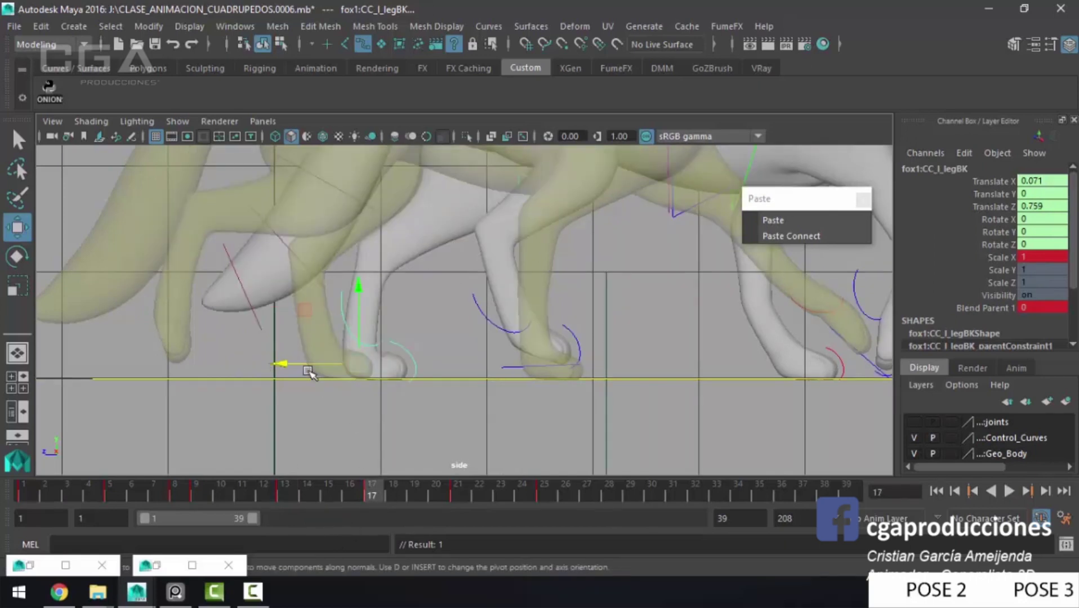
drag(307, 368, 275, 367)
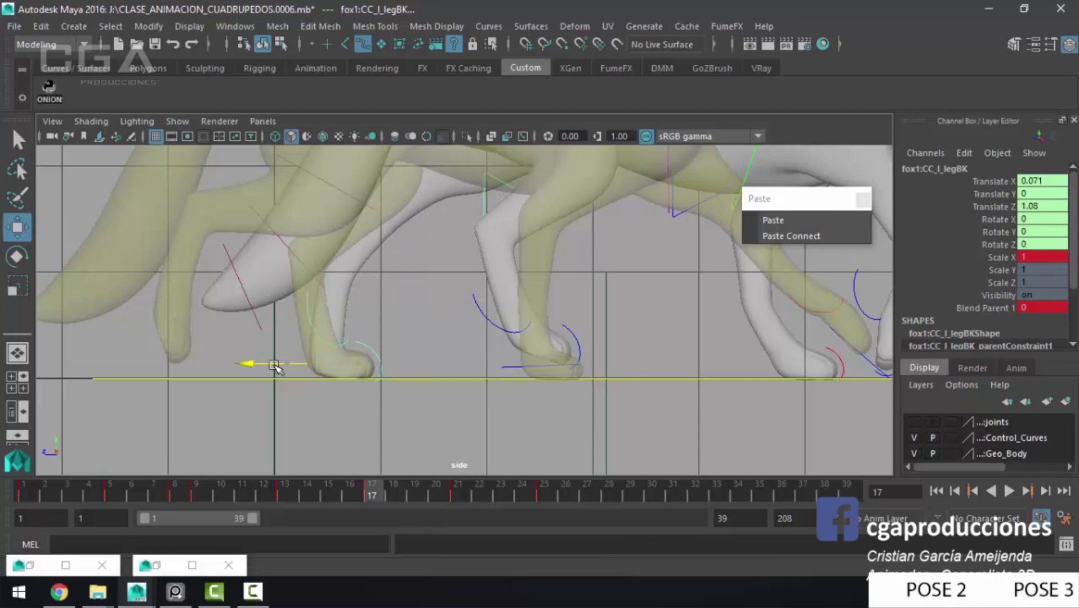
mouse_move(393, 497)
mouse_down()
mouse_move(432, 498)
mouse_move(356, 494)
mouse_move(361, 530)
mouse_move(372, 524)
mouse_up()
click(174, 566)
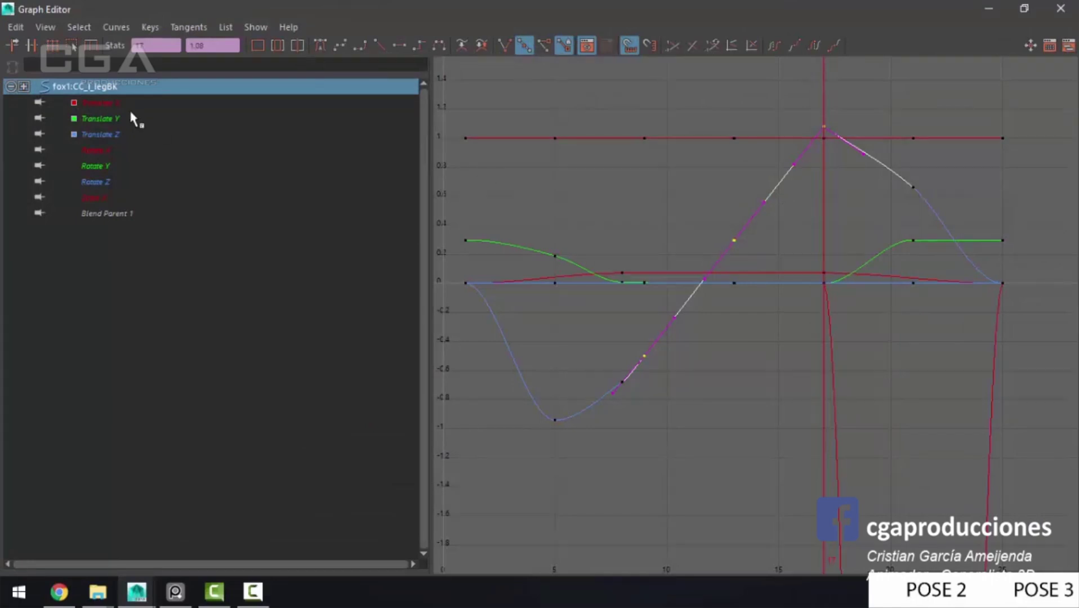
click(120, 135)
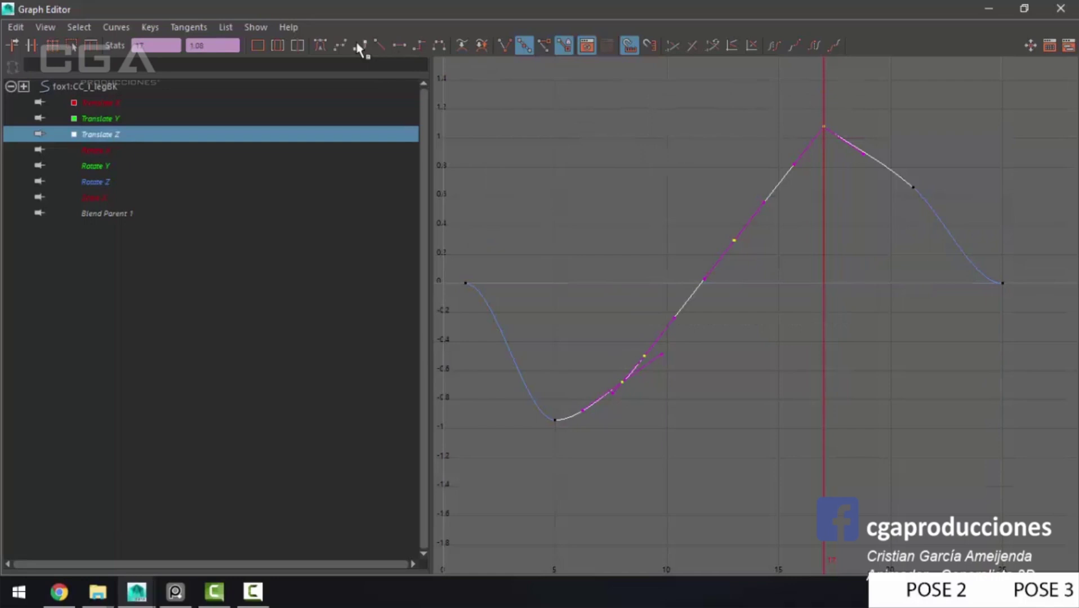
click(988, 8)
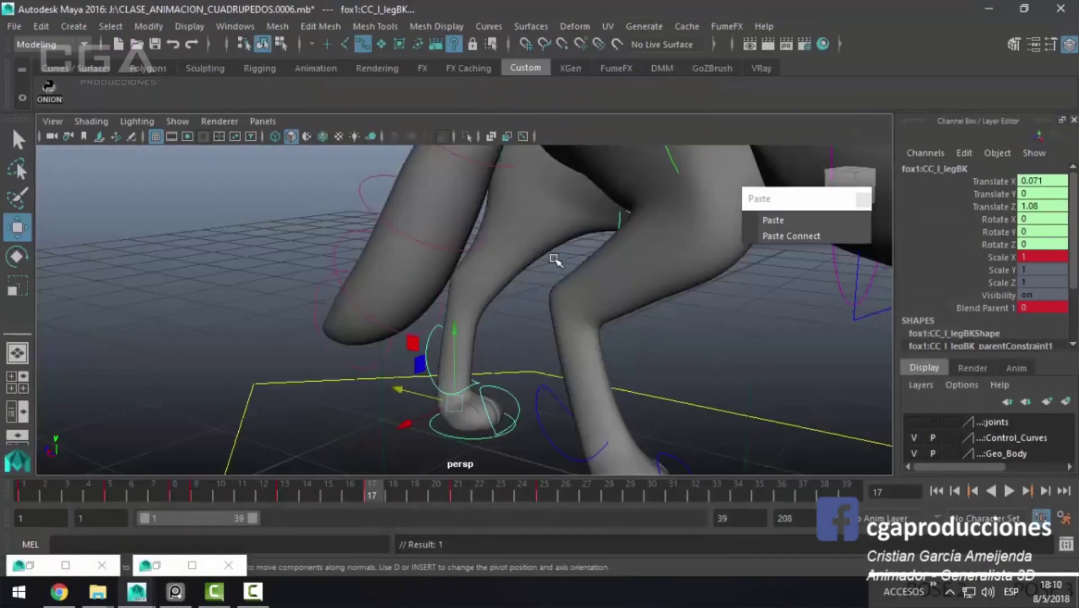
Step: Select the left back wrist bender cc_wristbender_BK_l and rotate it to X -28.832 at frame 17
alt+right_drag(556, 261, 193, 354)
mouse_move(192, 354)
alt+mouse_down()
mouse_move(284, 292)
mouse_move(321, 311)
mouse_move(476, 499)
alt+mouse_up()
key(q)
click(377, 305)
key(e)
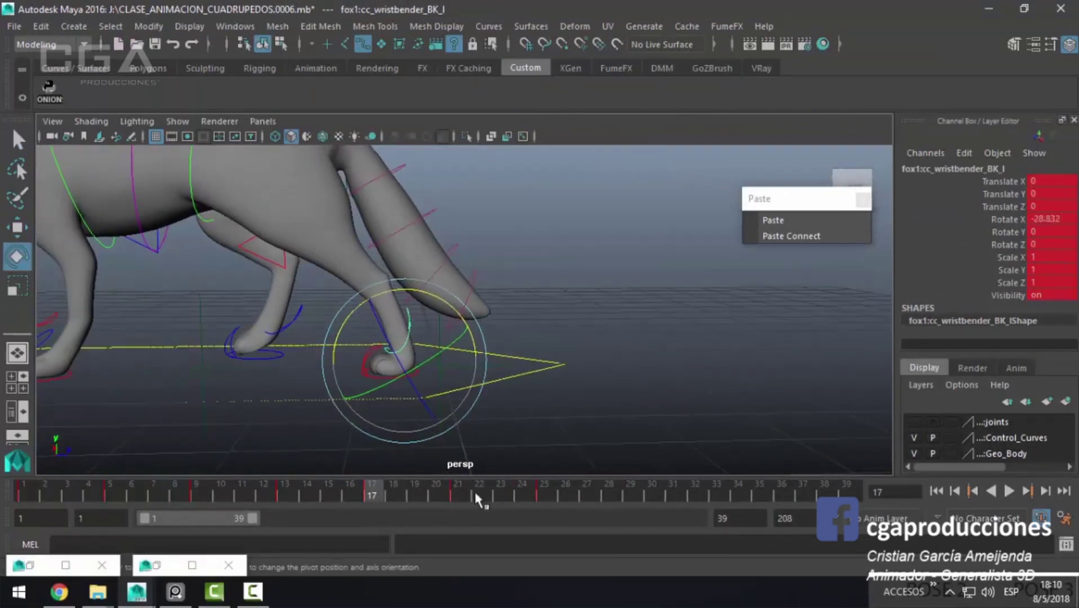
Step: Play the walk twice, orbiting out to see the whole fox, and return to frame 1
key(alt+v)
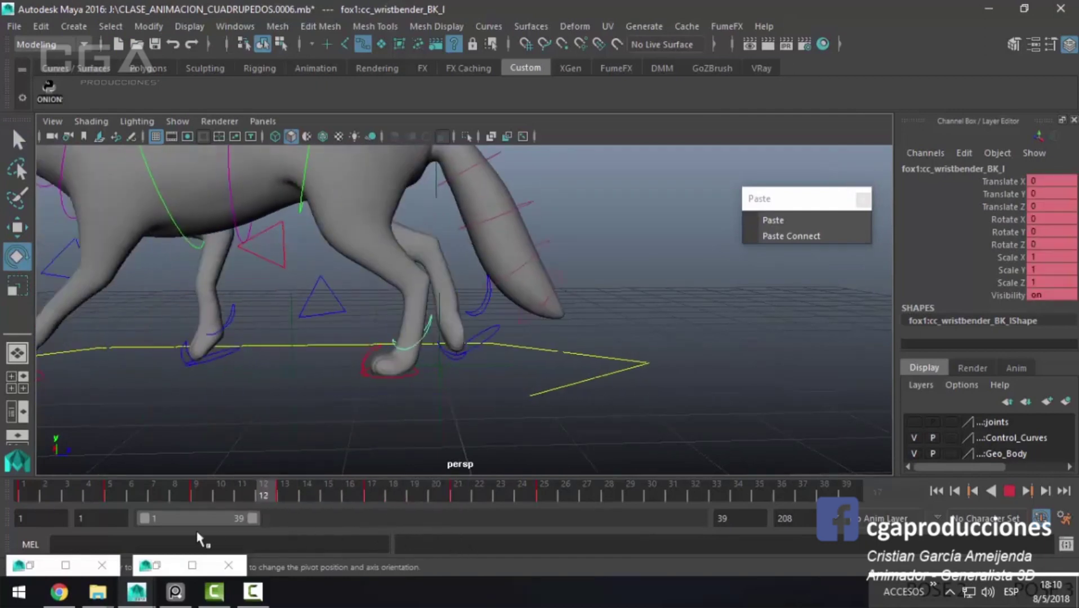
alt+drag(243, 439, 593, 393)
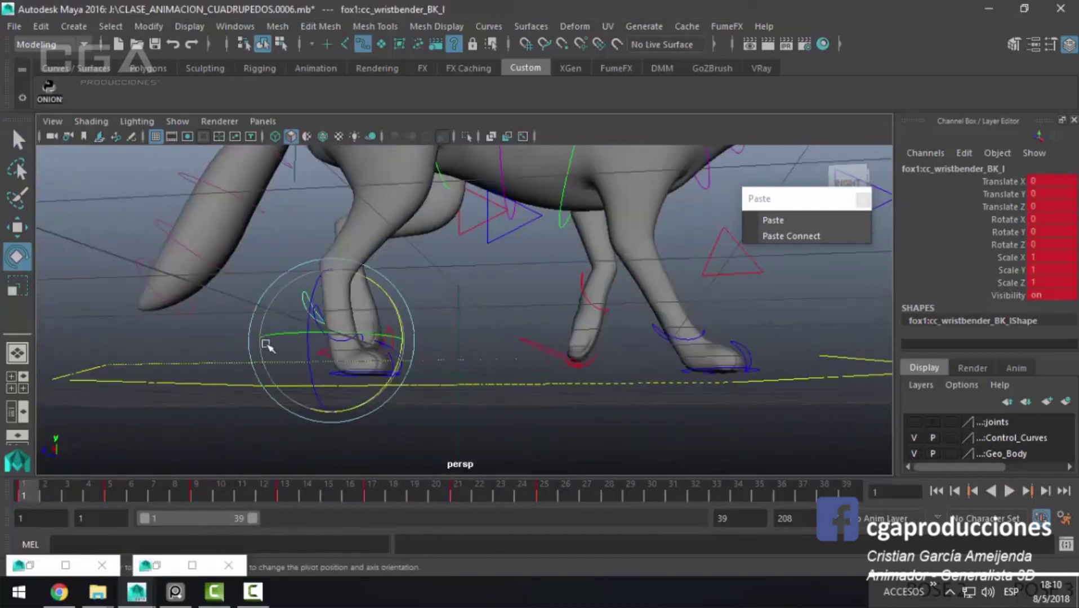
key(Escape)
key(alt+v)
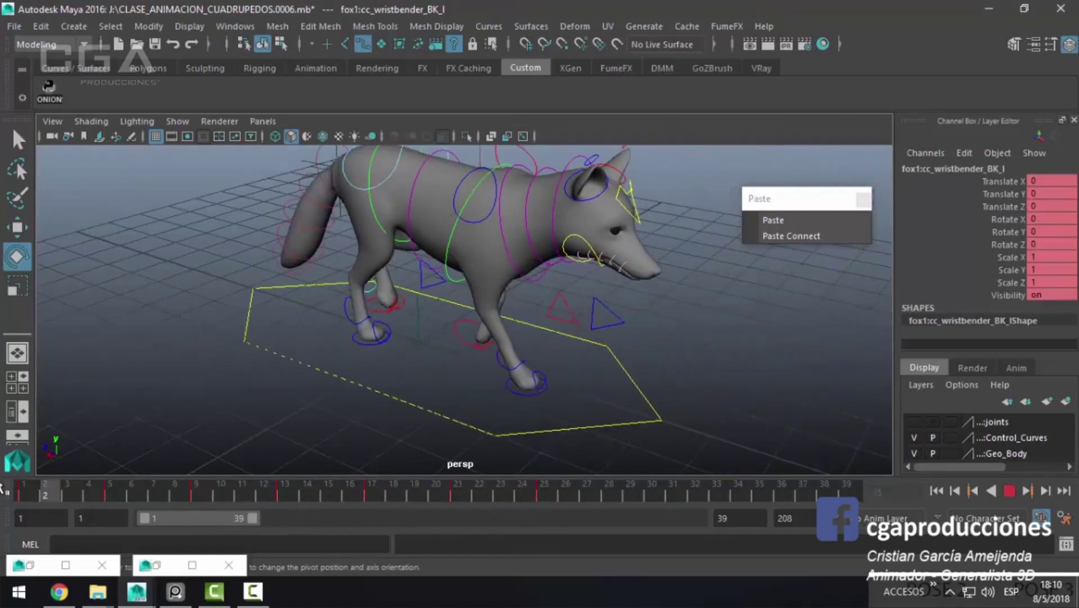
key(alt+v)
key(alt+shift+v)
Step: Select CC_l_legFT in side view and replace the frame 8 onion-skin ghost with frame 13
key(q)
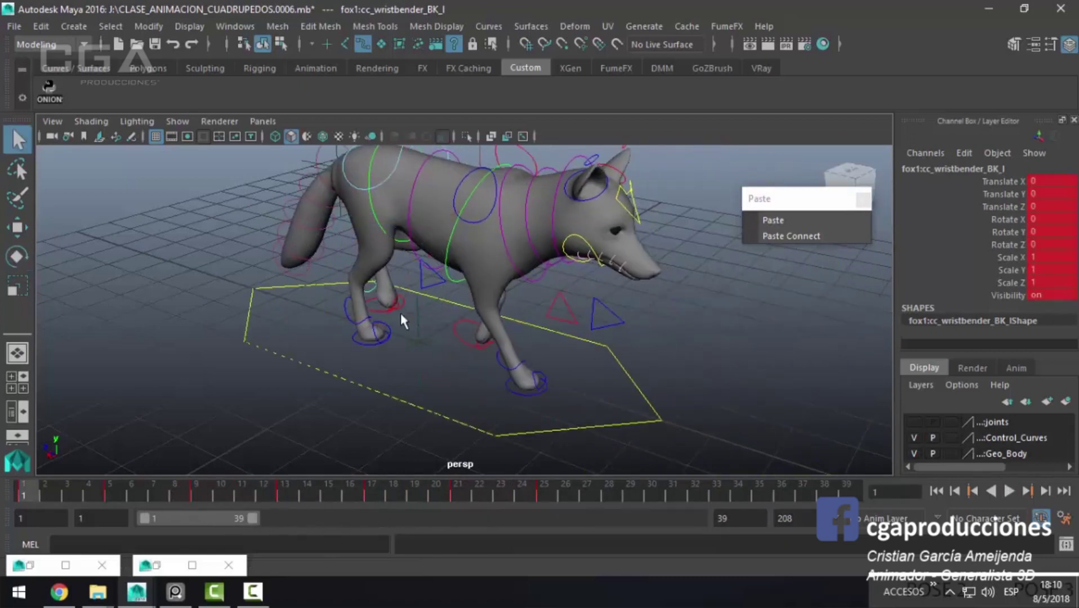
click(462, 341)
drag(462, 341, 679, 379)
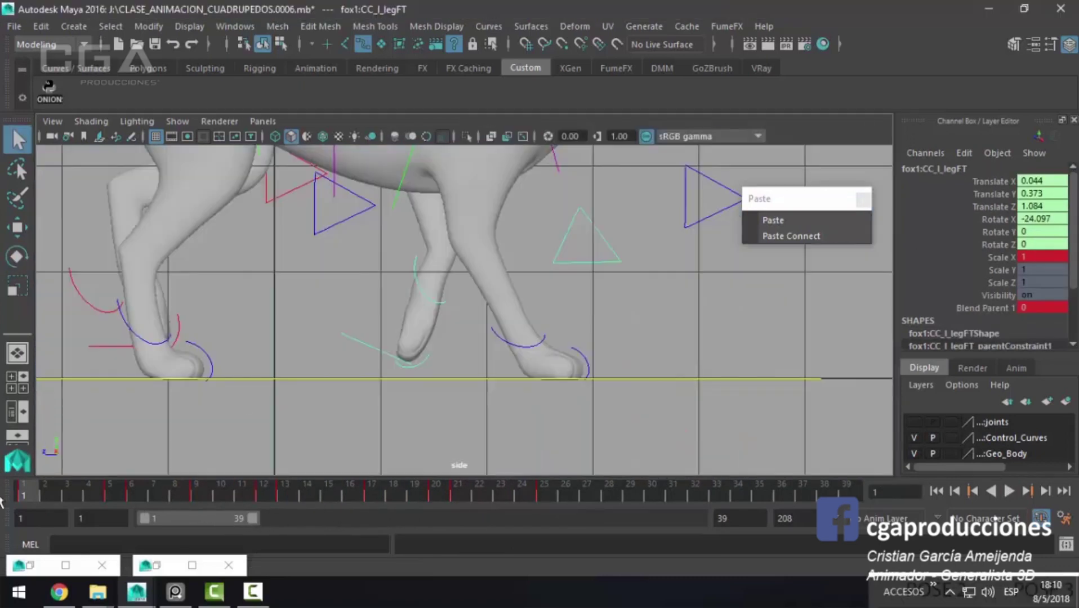
key(alt+v)
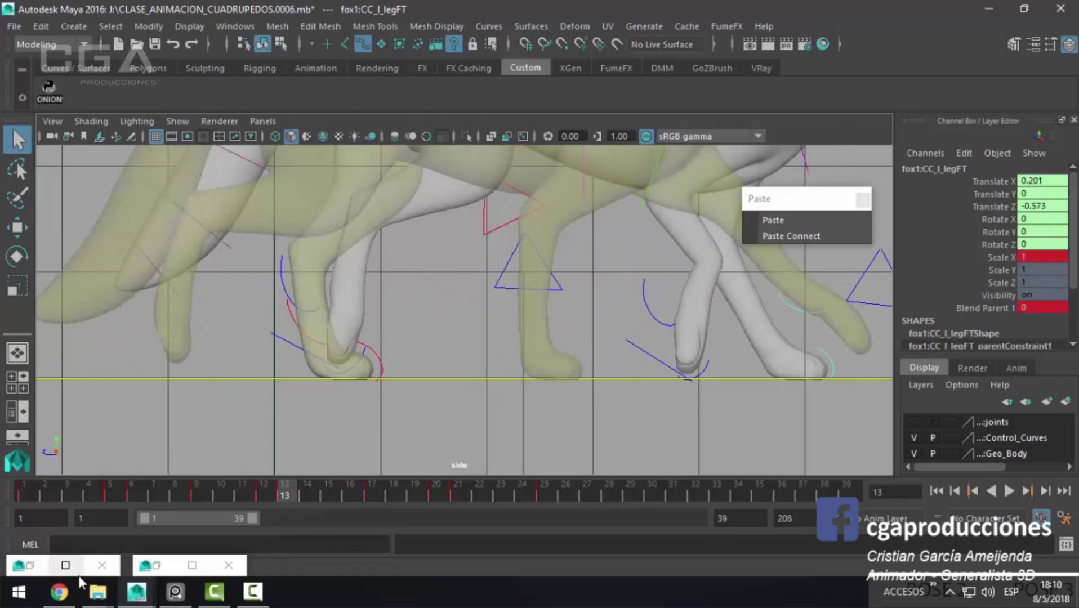
click(36, 566)
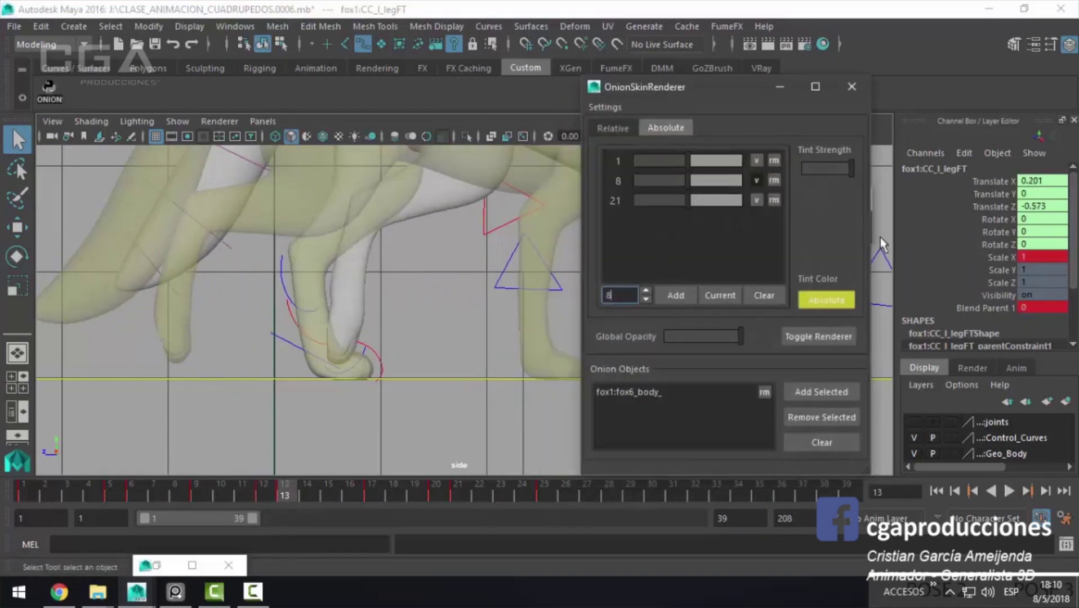
click(755, 182)
double_click(625, 296)
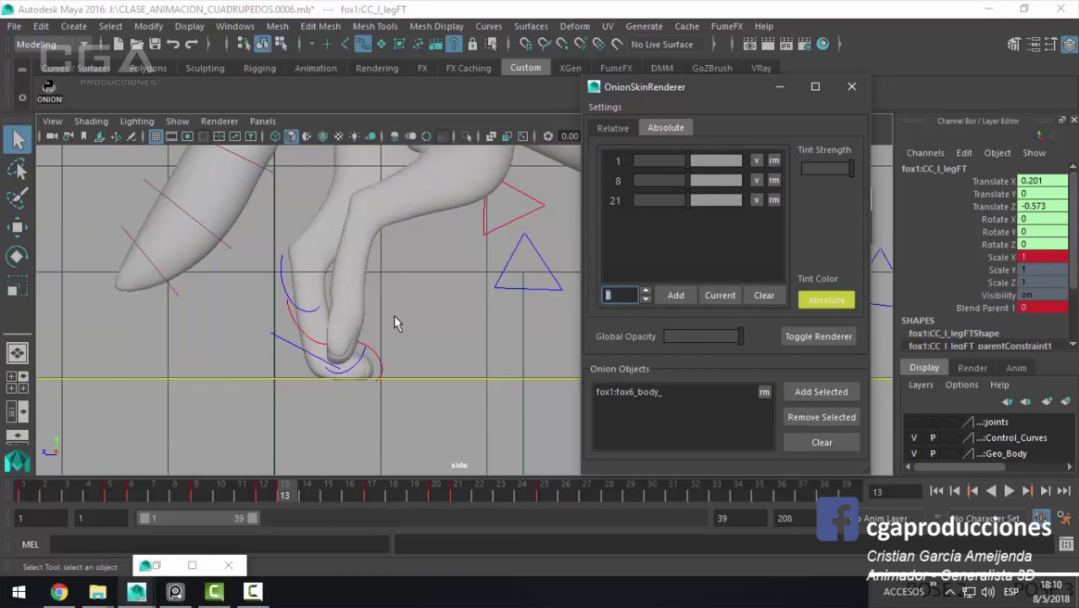
text(13)
click(691, 296)
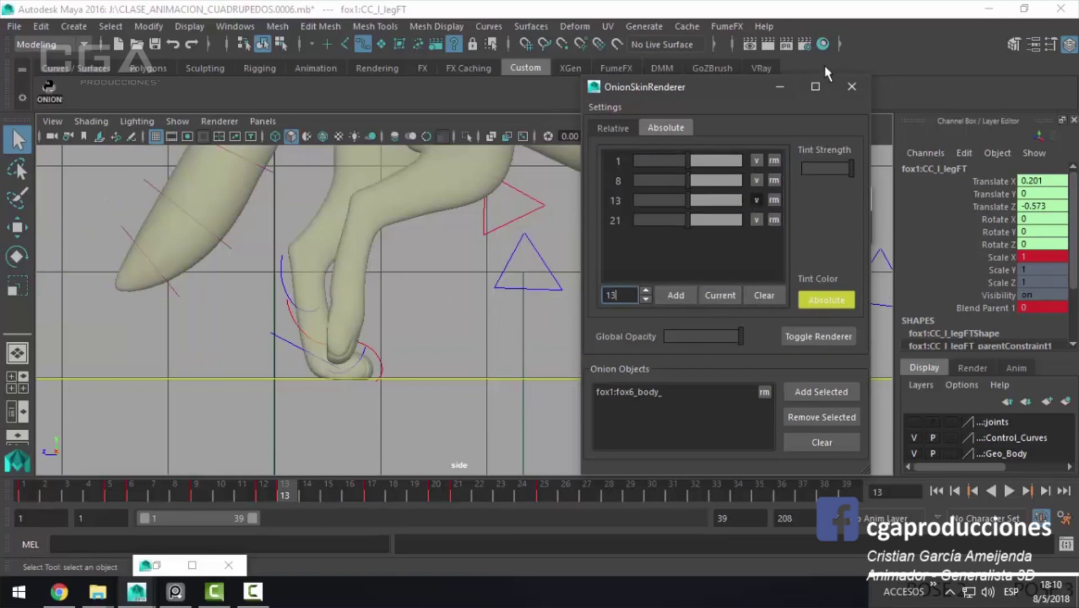
click(780, 87)
Step: Push the front left foot forward in Z at frames 17, 20 and 21, ending at Translate Z 1.072
mouse_move(596, 398)
alt+middle_down()
mouse_move(549, 404)
mouse_move(480, 387)
alt+middle_up()
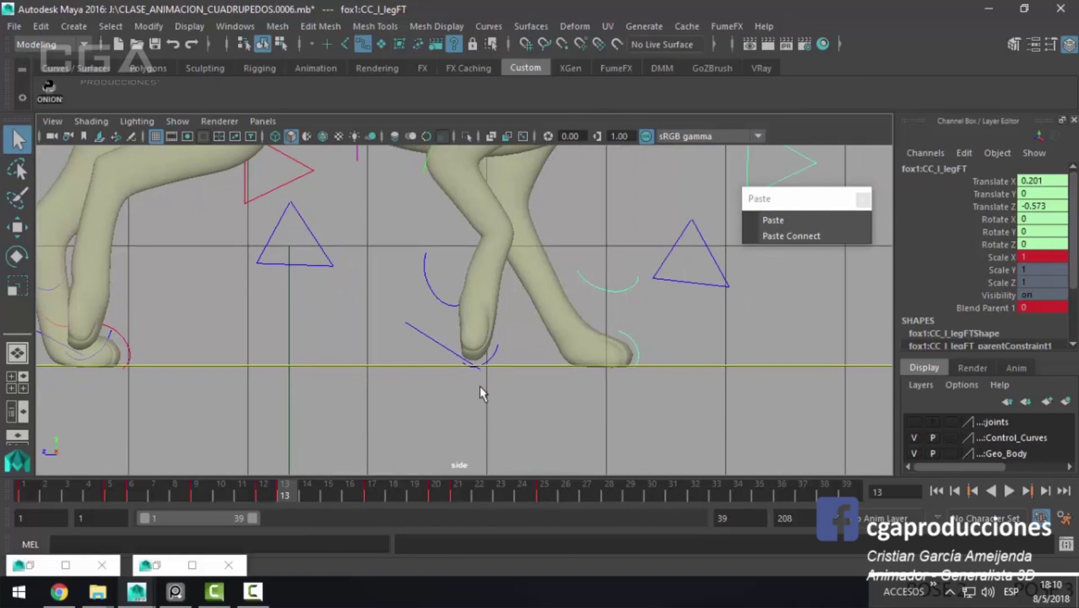
key(w)
drag(511, 367, 515, 372)
drag(287, 494, 369, 507)
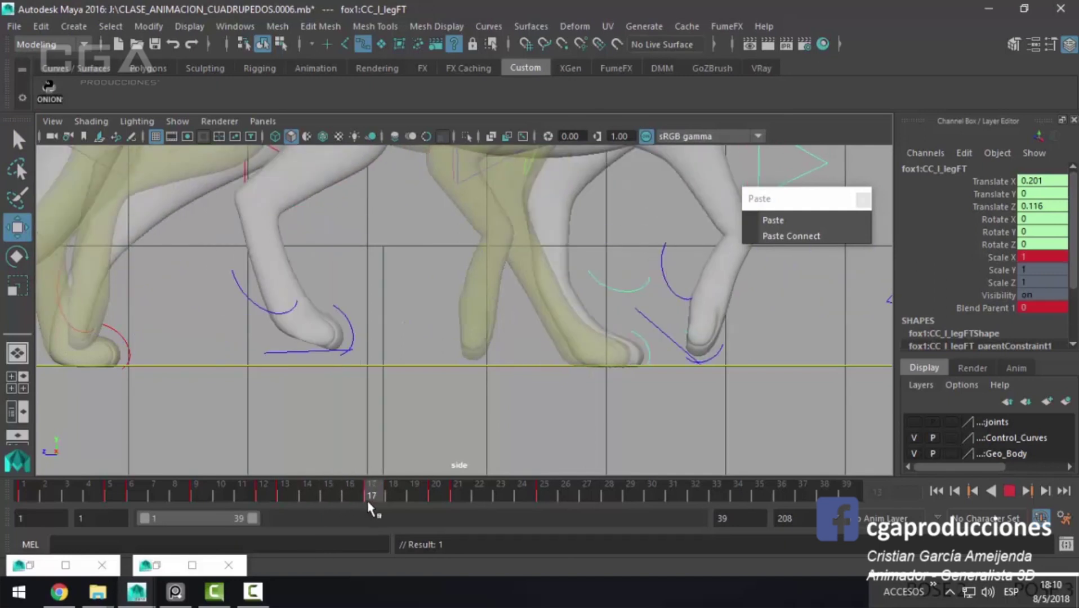
drag(519, 373, 504, 365)
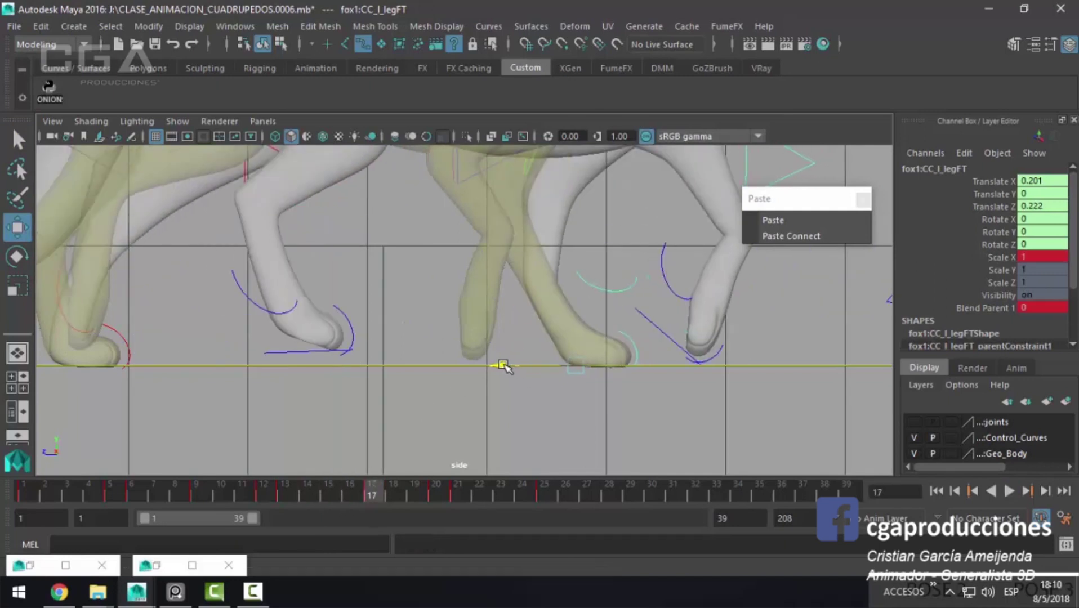
click(440, 487)
drag(545, 367, 498, 368)
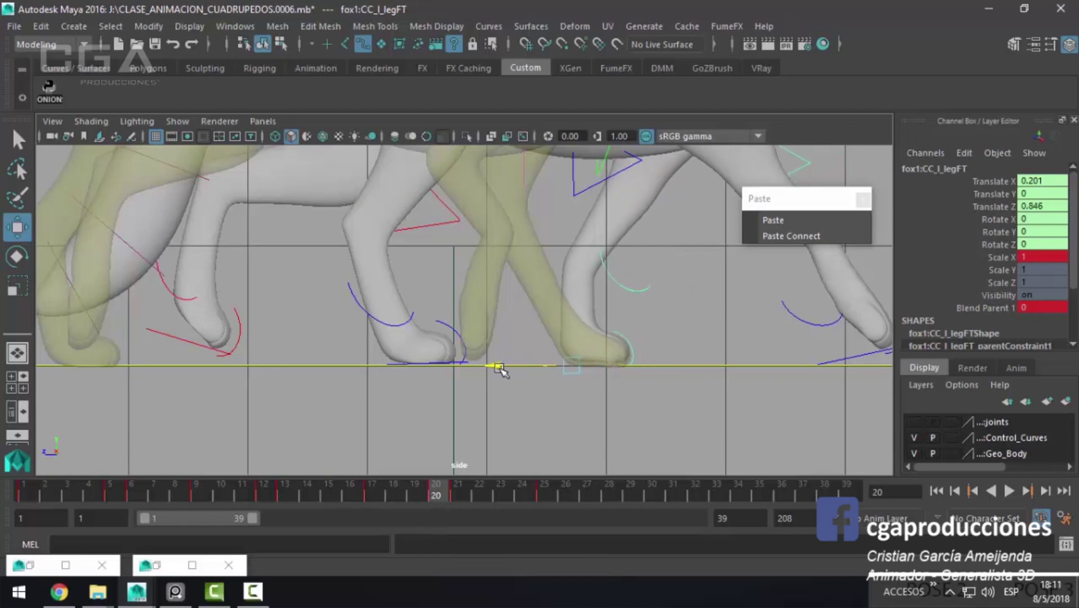
click(462, 495)
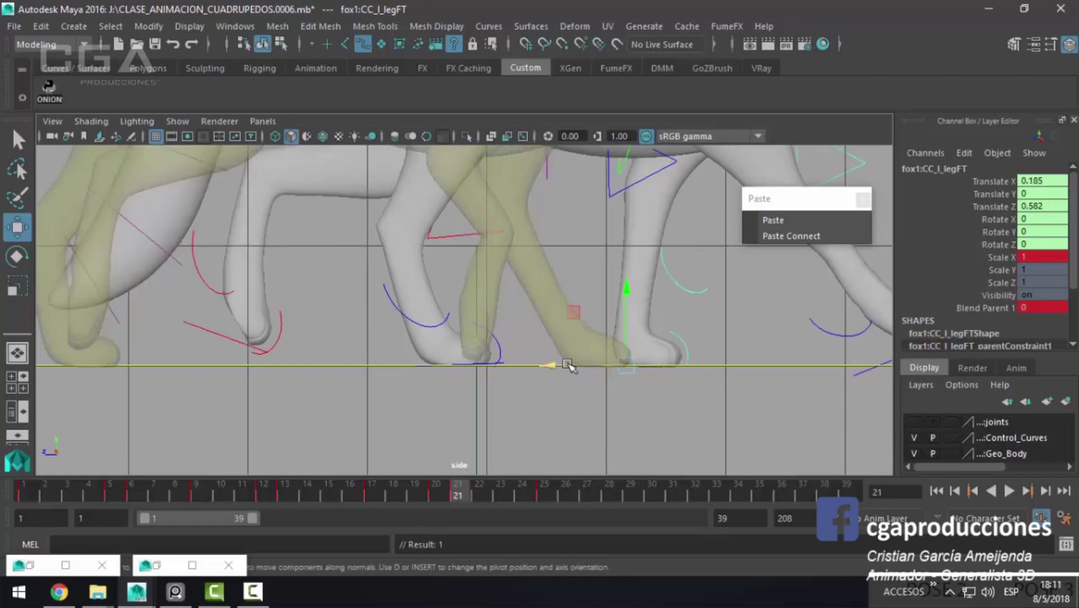
drag(567, 365, 507, 373)
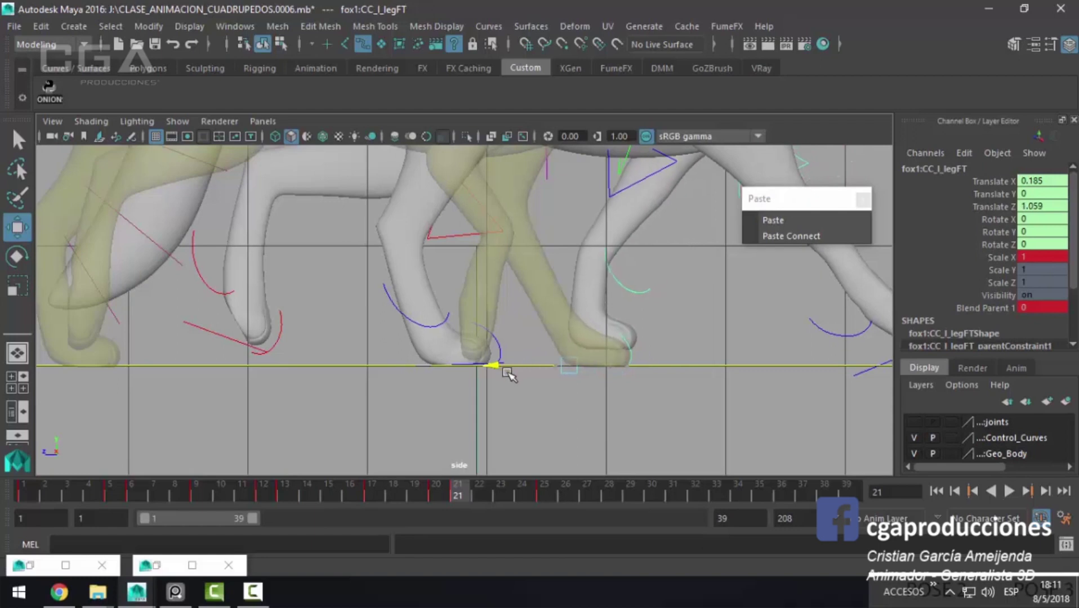
mouse_move(476, 498)
mouse_down()
mouse_move(430, 519)
mouse_move(453, 513)
mouse_up()
mouse_move(606, 323)
alt+mouse_down()
mouse_move(214, 258)
mouse_move(237, 231)
alt+mouse_up()
Step: Lower the left shoulder control and key it at frames 18 and 21
key(q)
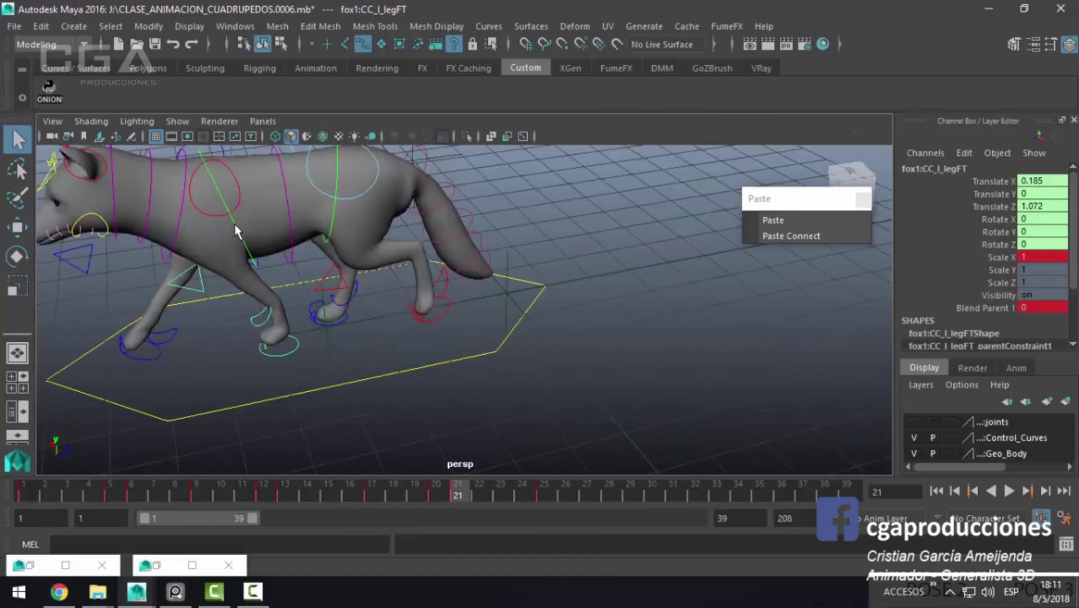
click(321, 388)
drag(379, 491, 392, 496)
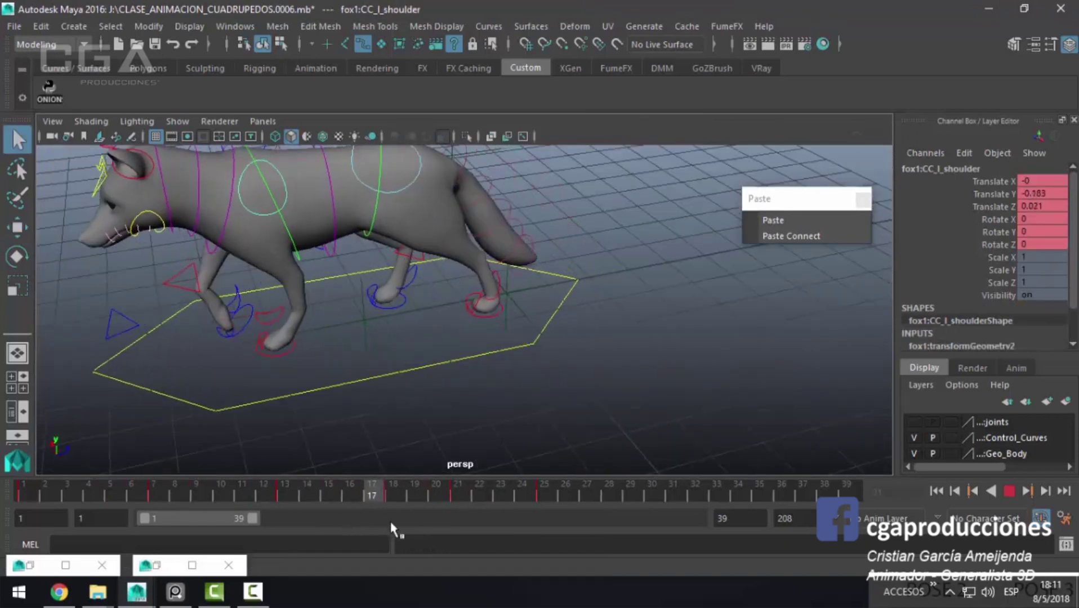
scroll(357, 366, up, 5)
alt+right_drag(357, 366, 126, 368)
mouse_move(126, 367)
alt+mouse_down()
mouse_move(434, 321)
mouse_move(494, 241)
alt+mouse_up()
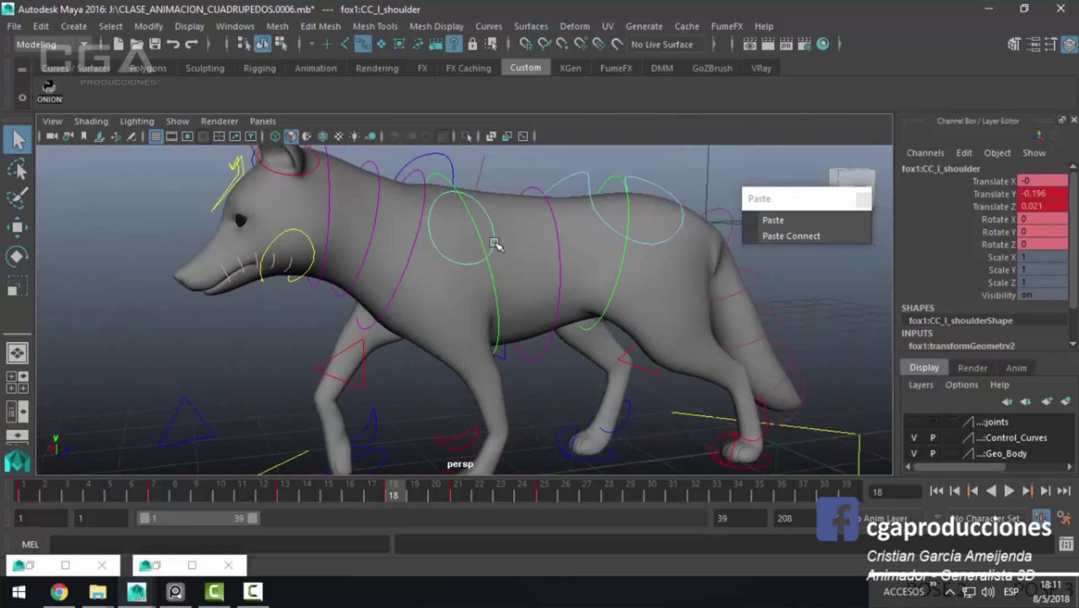
key(w)
alt+middle_drag(494, 241, 442, 203)
drag(442, 203, 443, 205)
key(shift+w)
click(463, 493)
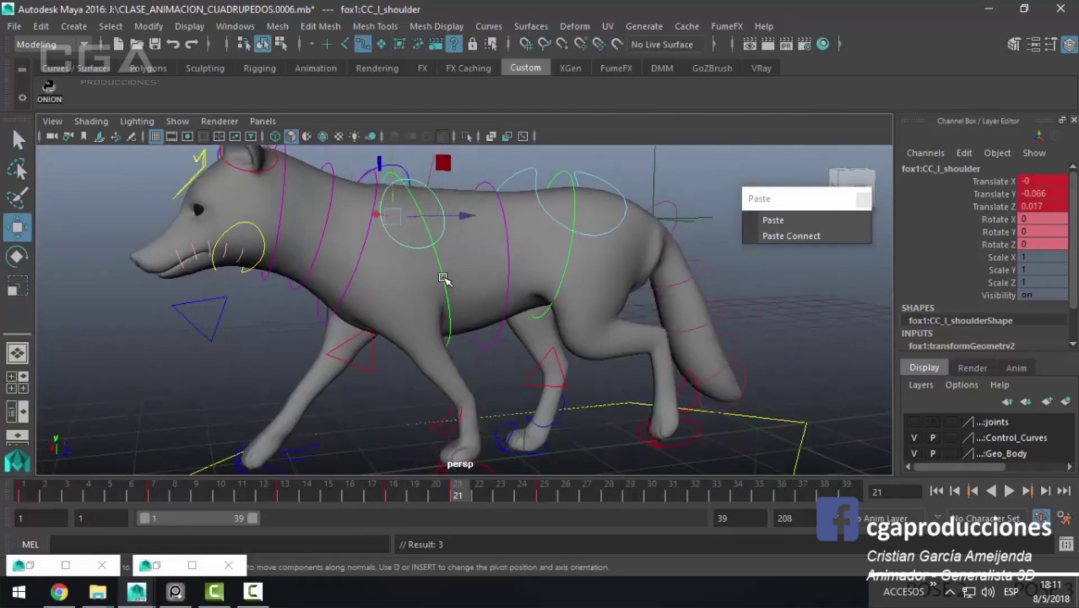
drag(390, 195, 394, 182)
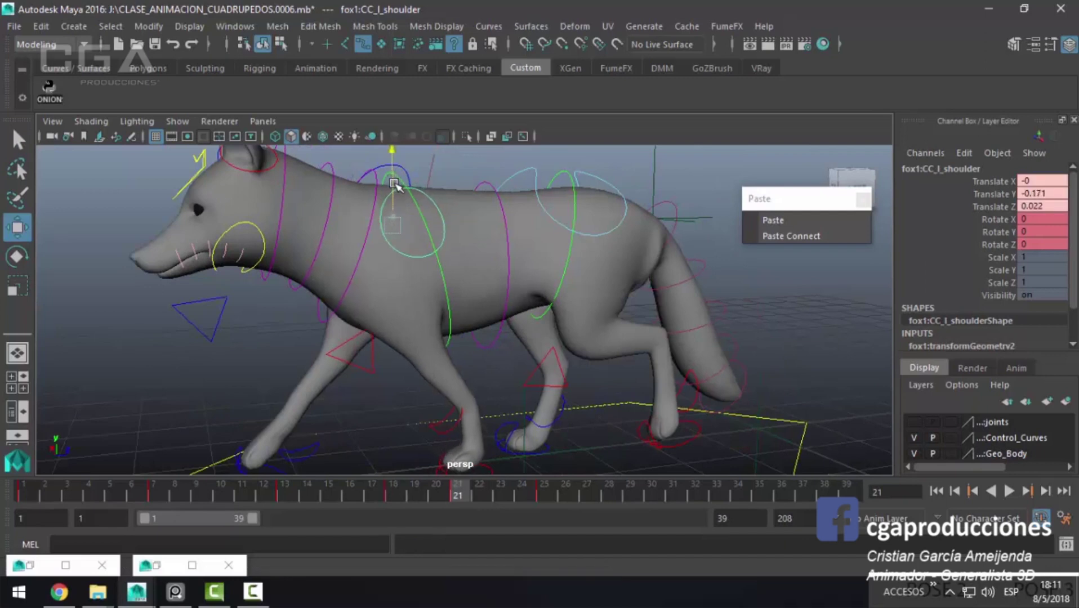
key(shift+w)
Step: Rotate the front left wrist control further, then reselect the left shoulder control
alt+drag(415, 368, 473, 395)
key(q)
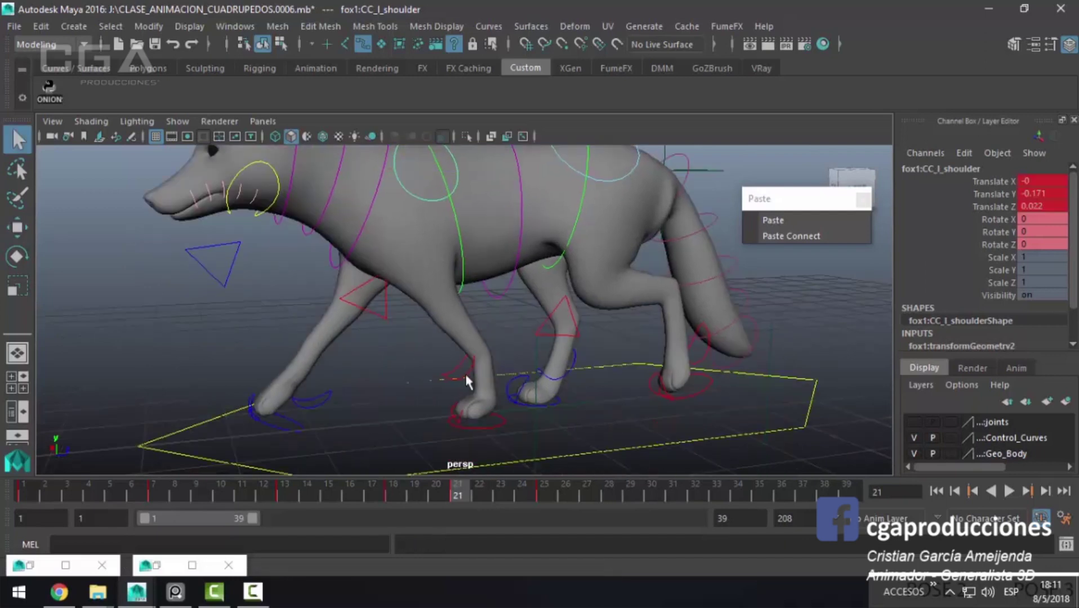
click(467, 380)
key(e)
drag(400, 363, 409, 379)
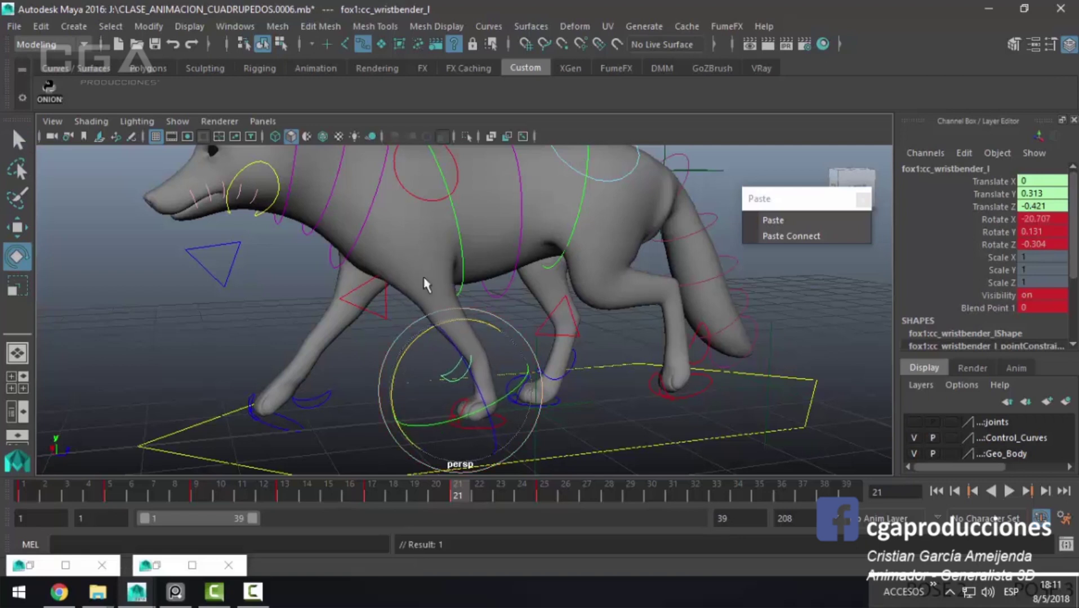
key(w)
click(445, 198)
alt+drag(424, 159, 399, 196)
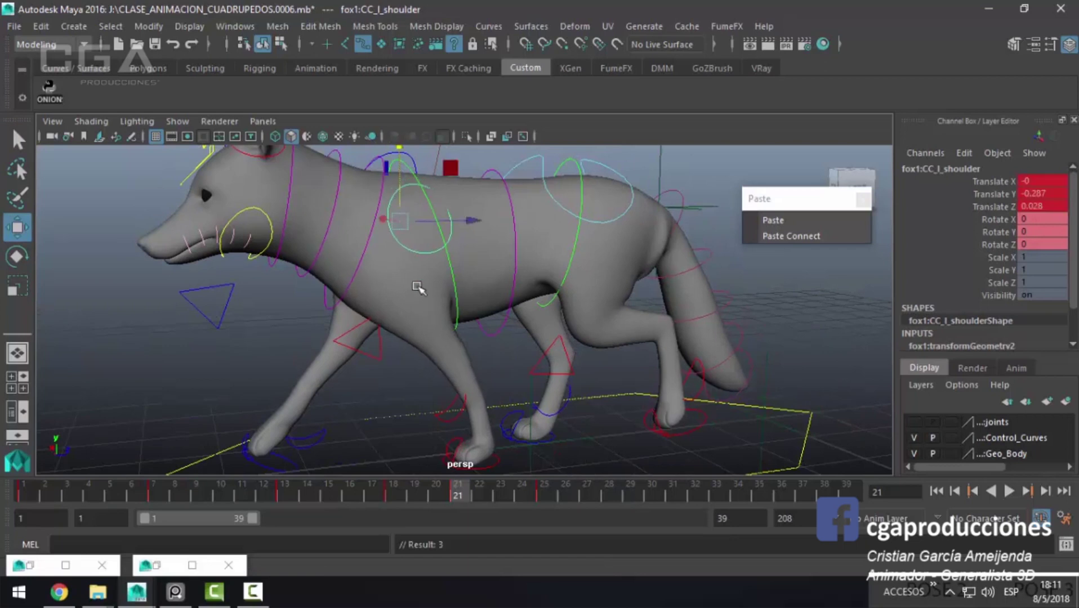
Step: Select the front left toe-lift and wrist controls and key the wrist rotation
key(q)
click(462, 400)
key(space)
key(space)
scroll(259, 397, up, 2)
scroll(333, 390, up, 2)
click(368, 360)
key(e)
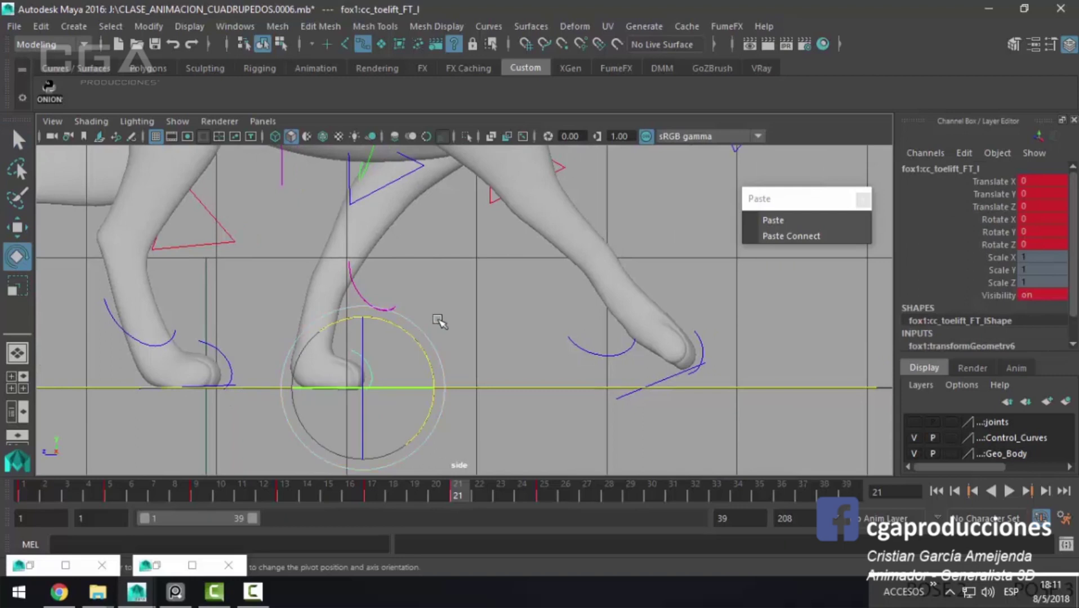
key(q)
click(387, 309)
key(e)
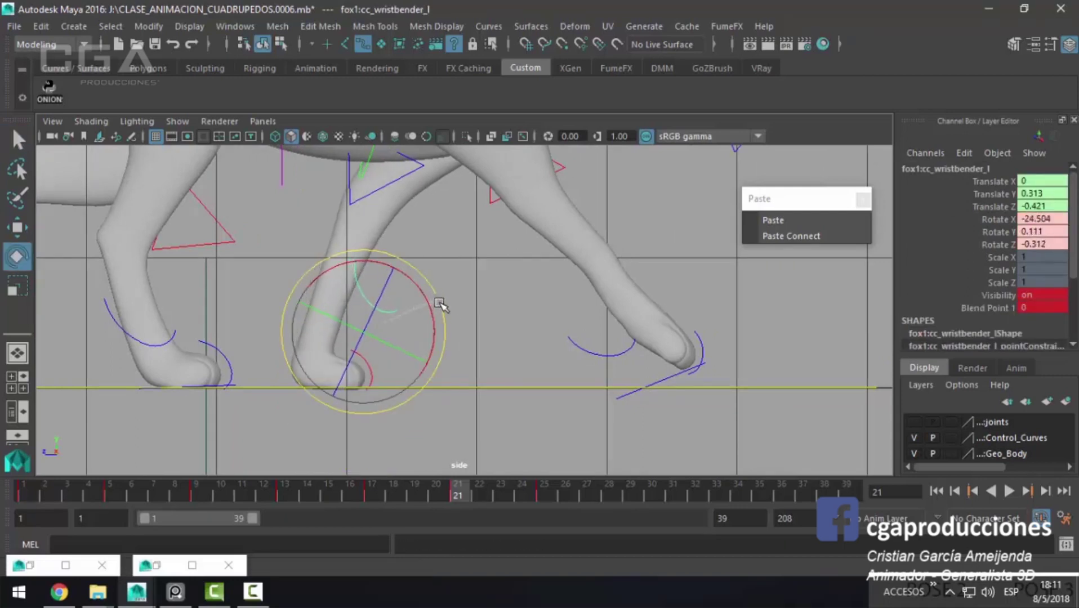
key(shift+e)
Step: Review frames 20–23 and play back the walk in the maximized perspective view
click(435, 491)
mouse_move(436, 491)
mouse_down()
mouse_move(385, 489)
mouse_move(500, 516)
mouse_up()
key(alt+v)
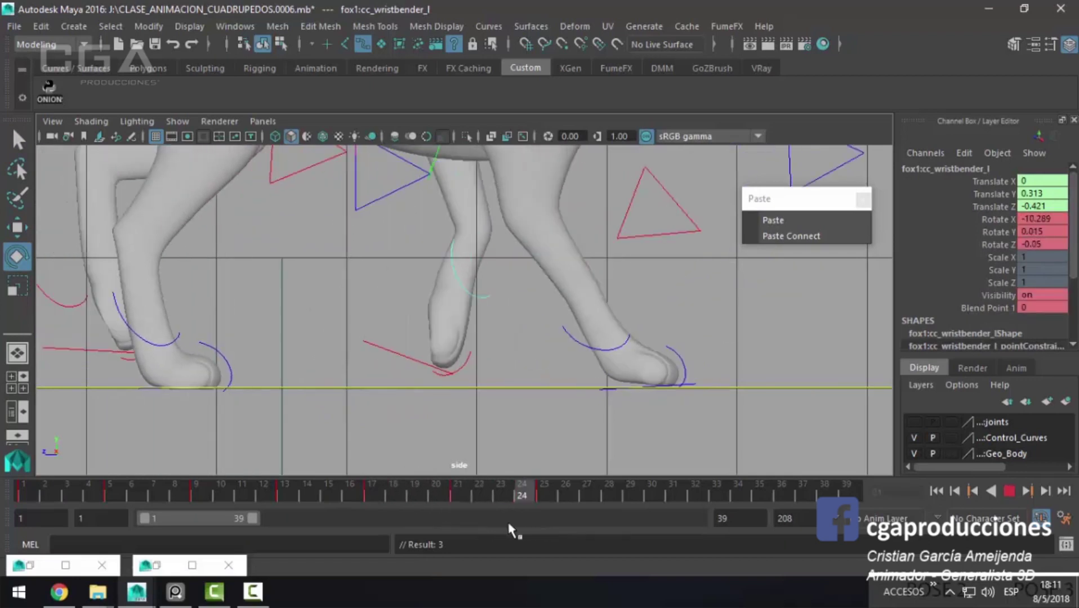
click(419, 488)
key(space)
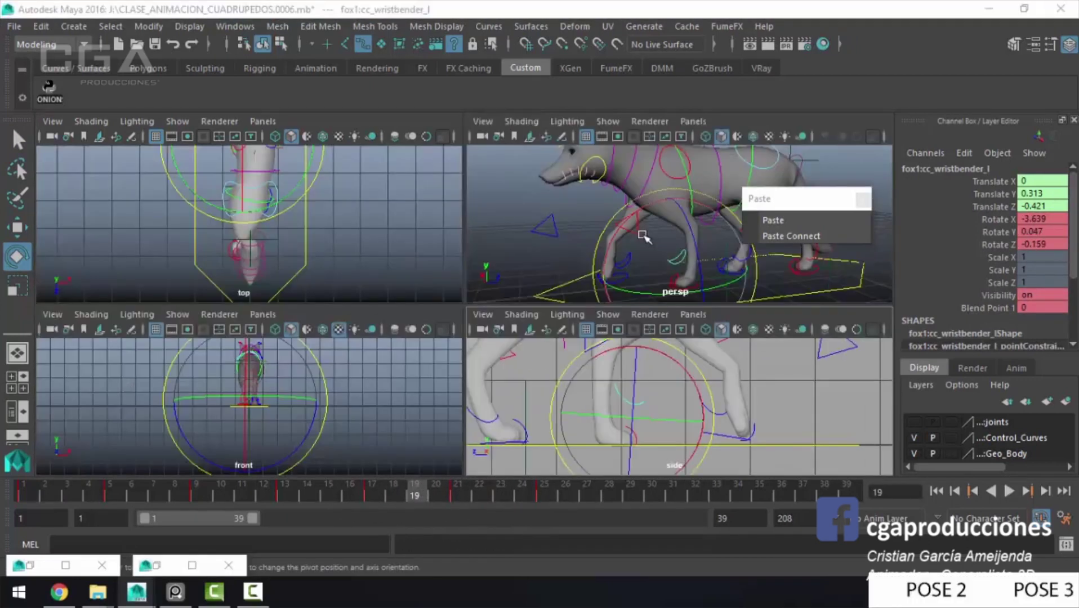
key(space)
key(Escape)
key(alt+v)
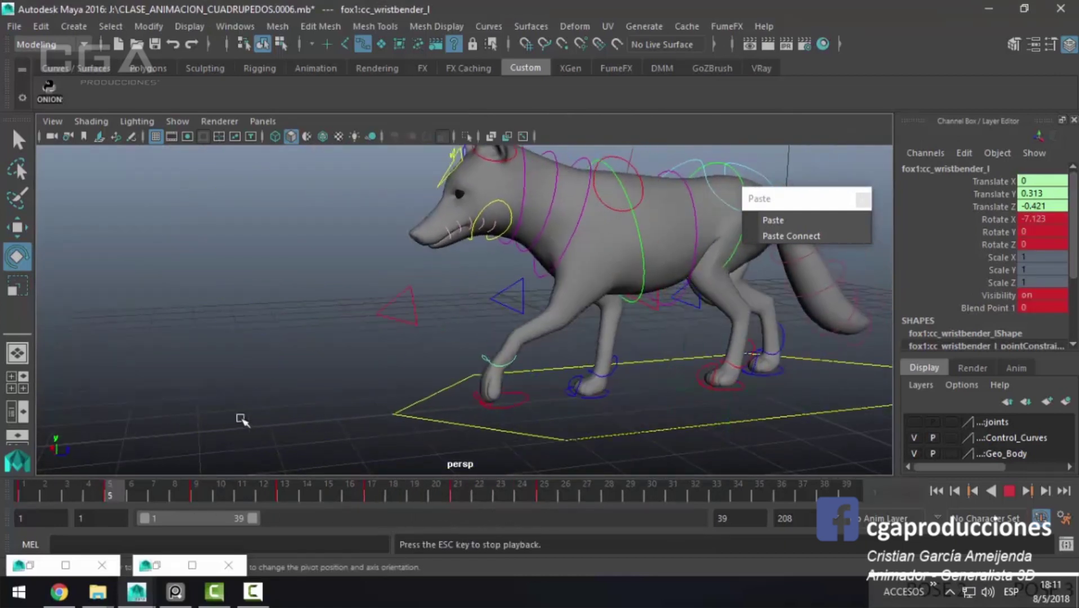
key(Escape)
Step: Raise the left shoulder control at frame 25 to Translate Y 0.312
click(462, 496)
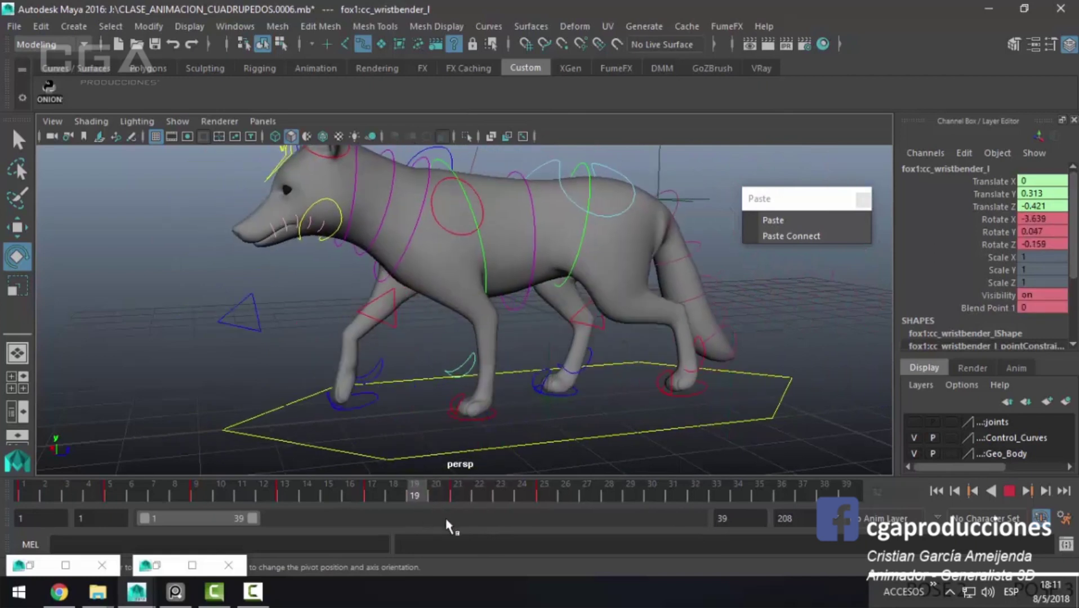
key(q)
click(435, 238)
key(w)
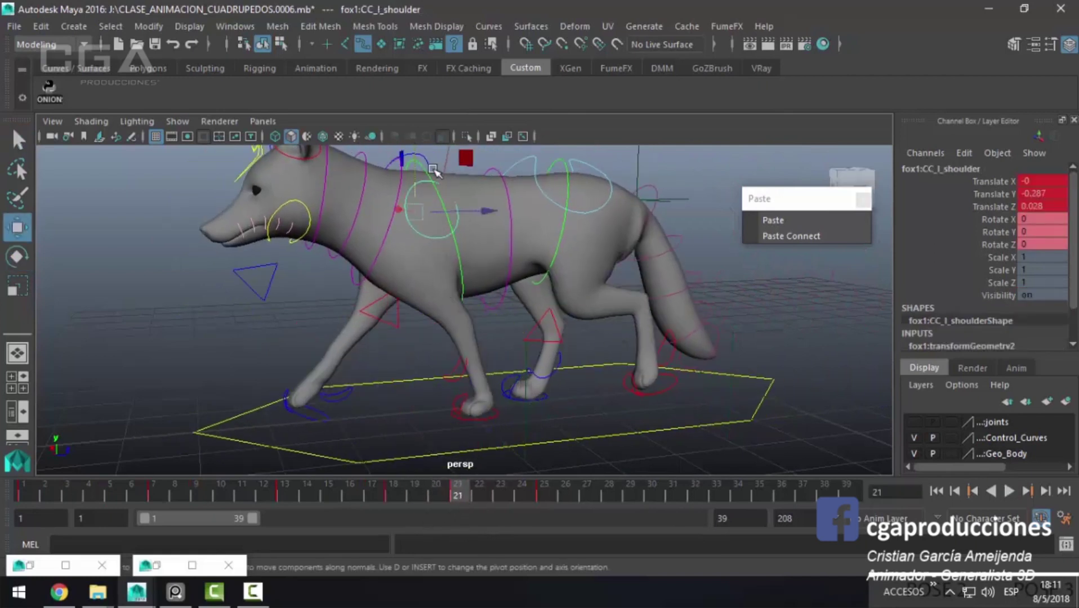
drag(488, 497, 545, 511)
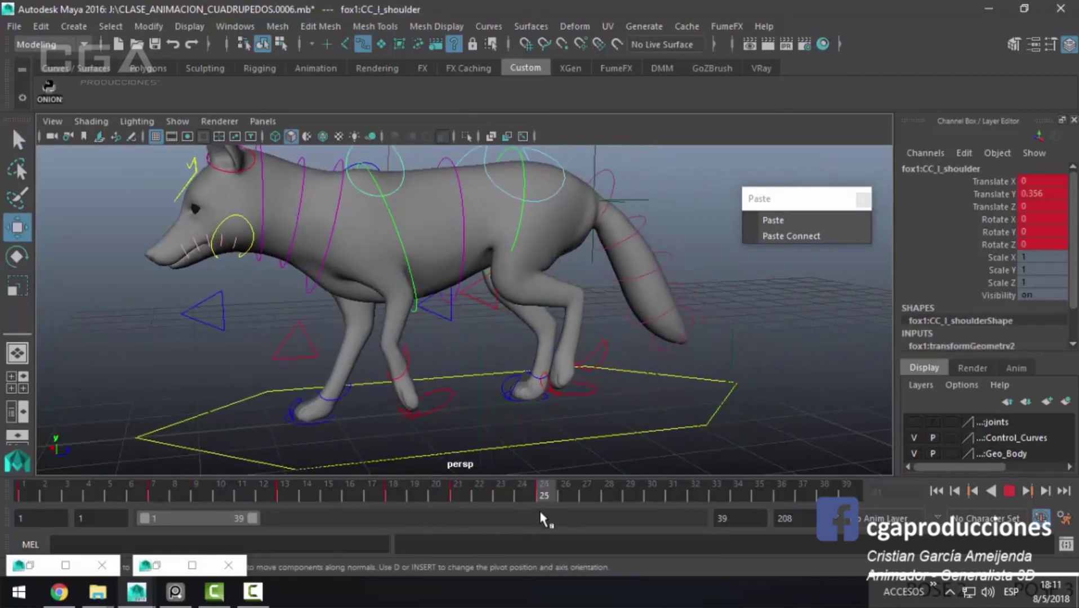
alt+right_drag(477, 420, 317, 163)
drag(370, 157, 370, 158)
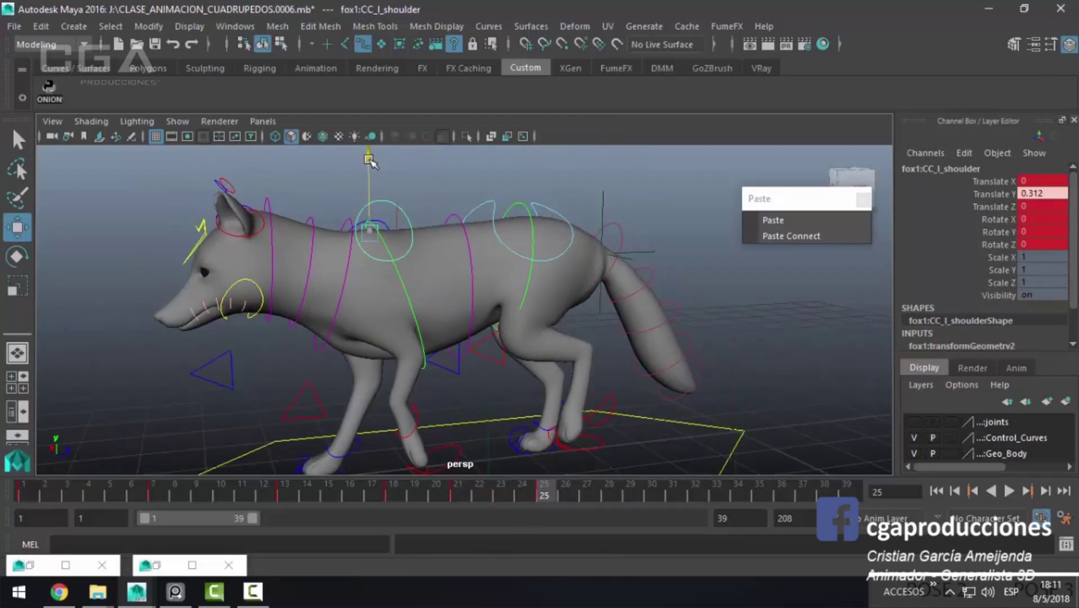
Step: Copy the shoulder's frame 25 key from the time slider and paste it onto frame 1
right_click(554, 496)
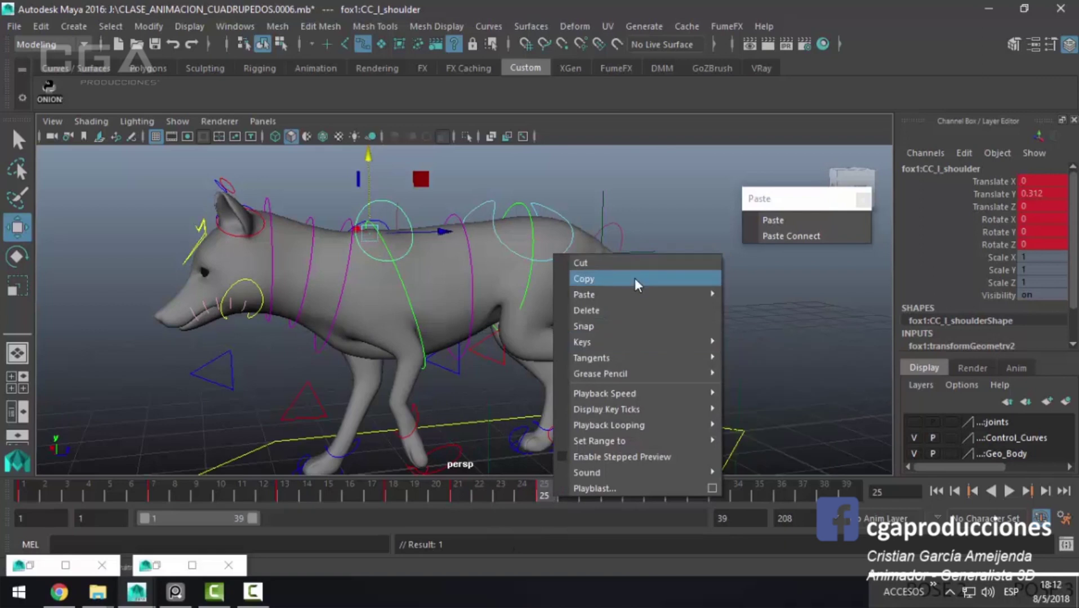
click(635, 278)
click(35, 493)
click(773, 220)
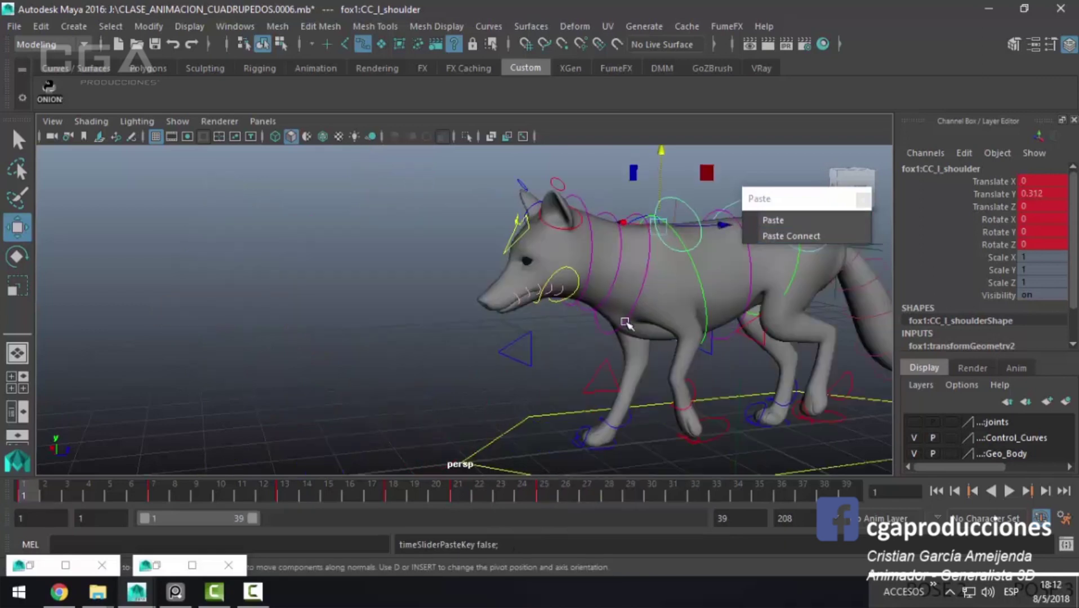
Step: Play back the walk cycle several times to check the looping shoulder motion
key(alt+v)
mouse_move(508, 366)
alt+mouse_down()
mouse_move(529, 323)
mouse_move(227, 466)
alt+mouse_up()
key(Escape)
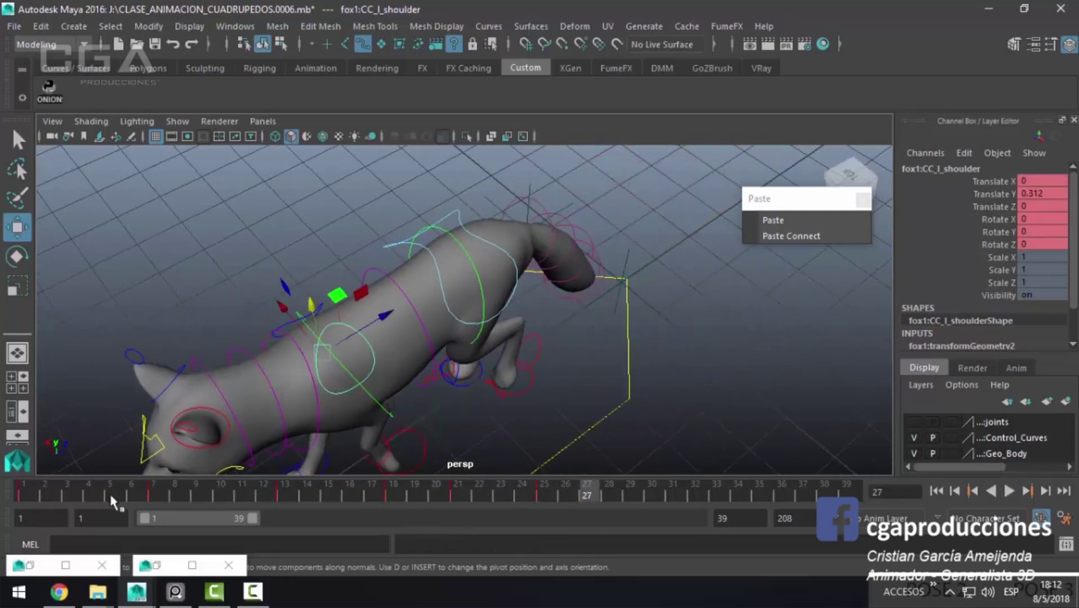
key(alt+v)
key(Escape)
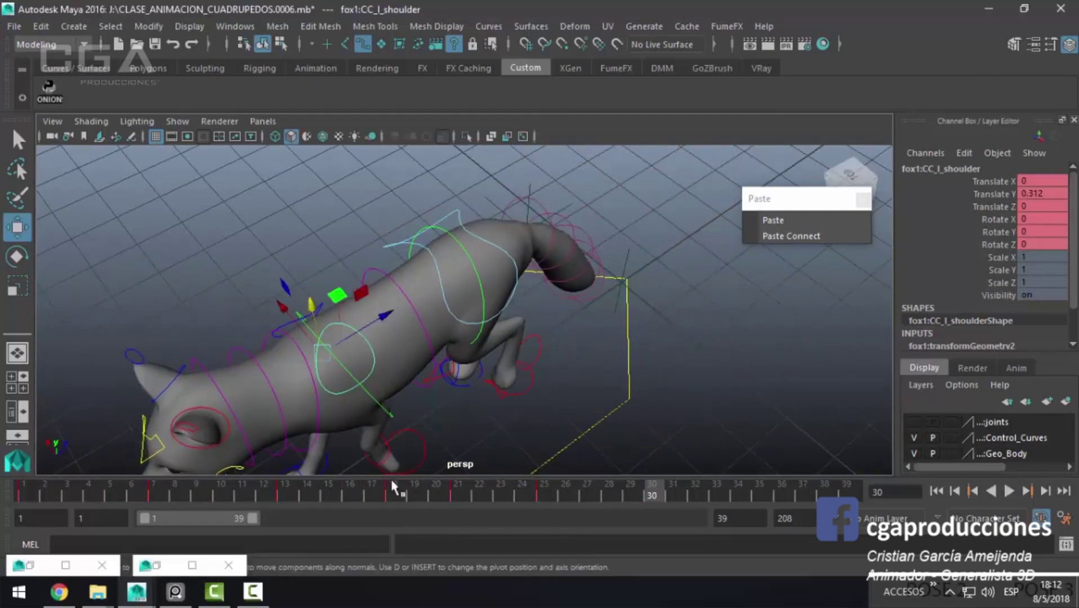
key(alt+v)
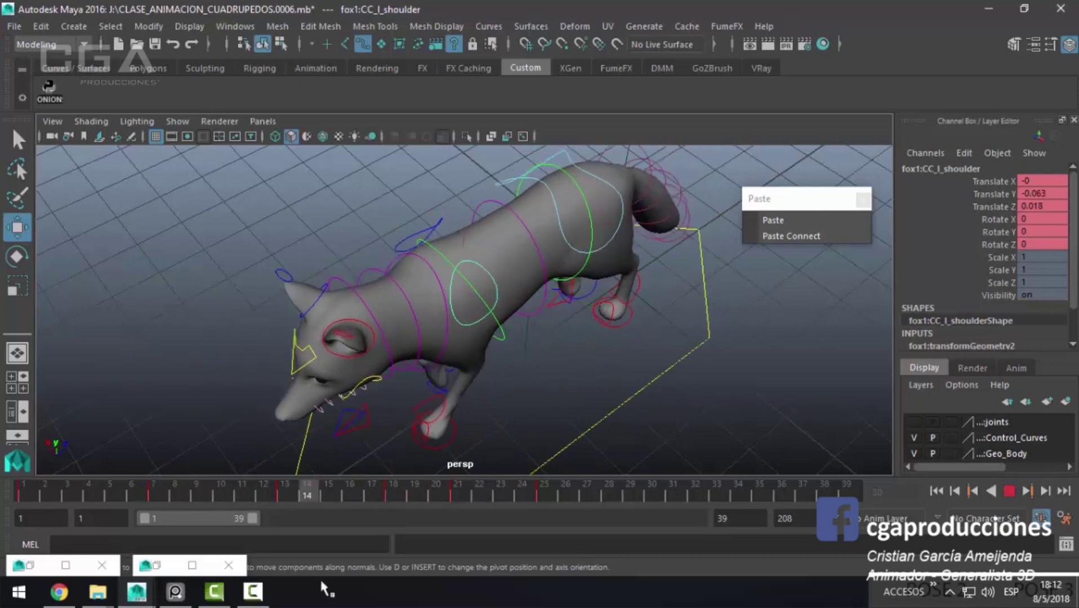
key(Escape)
Step: Nudge the shoulder slightly higher at frame 25, then review the pose at frame 15
alt+drag(441, 385, 329, 349)
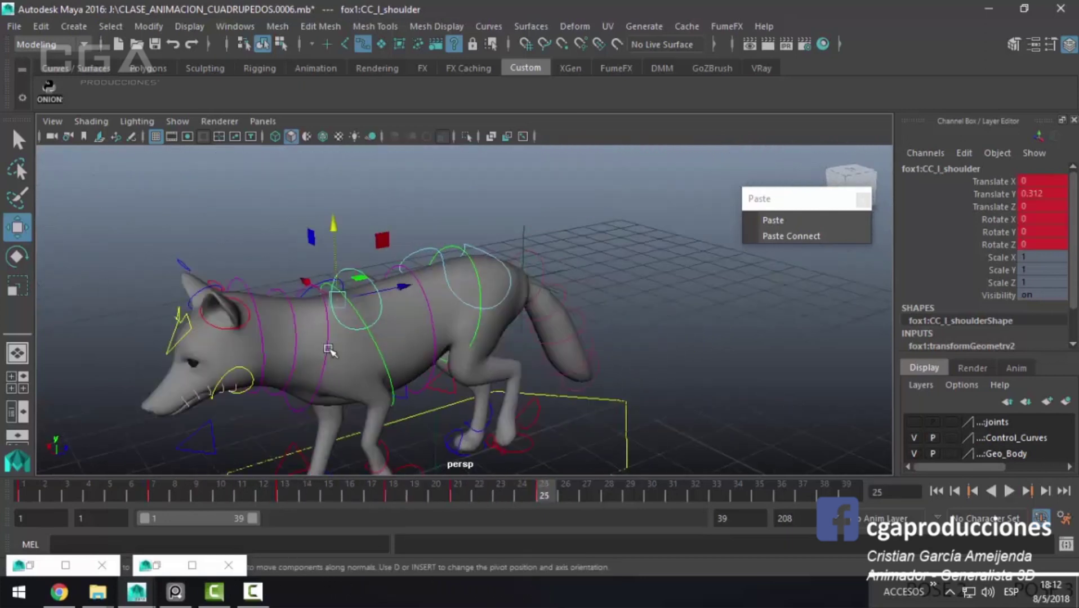
drag(334, 226, 335, 219)
alt+right_drag(335, 220, 463, 331)
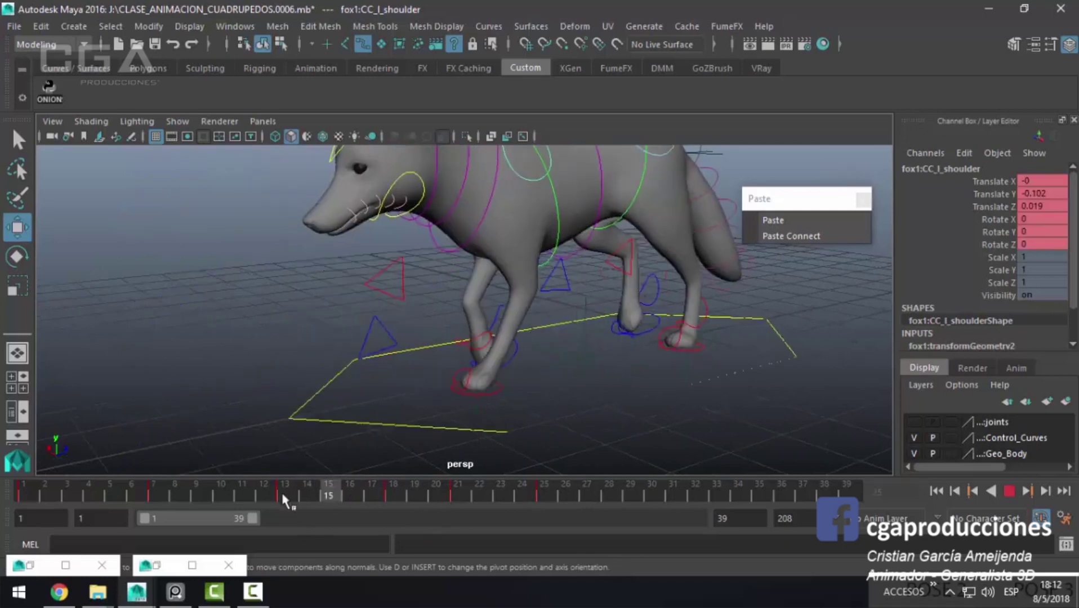
drag(280, 491, 329, 490)
key(q)
click(494, 401)
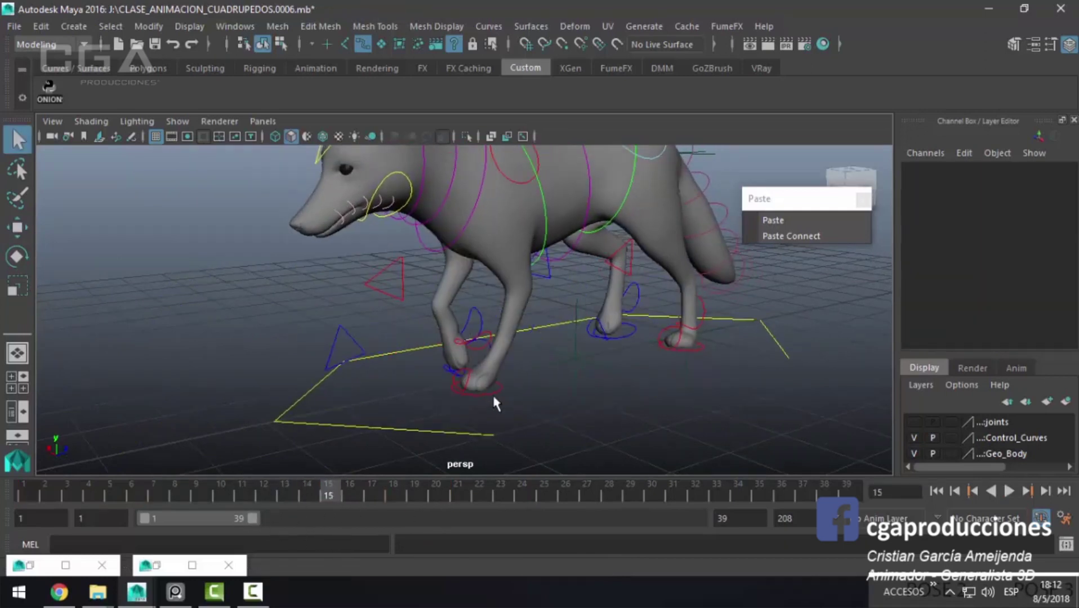
Step: Select CC_l_legFT and switch the viewport renderer to Viewport 2.0
click(495, 388)
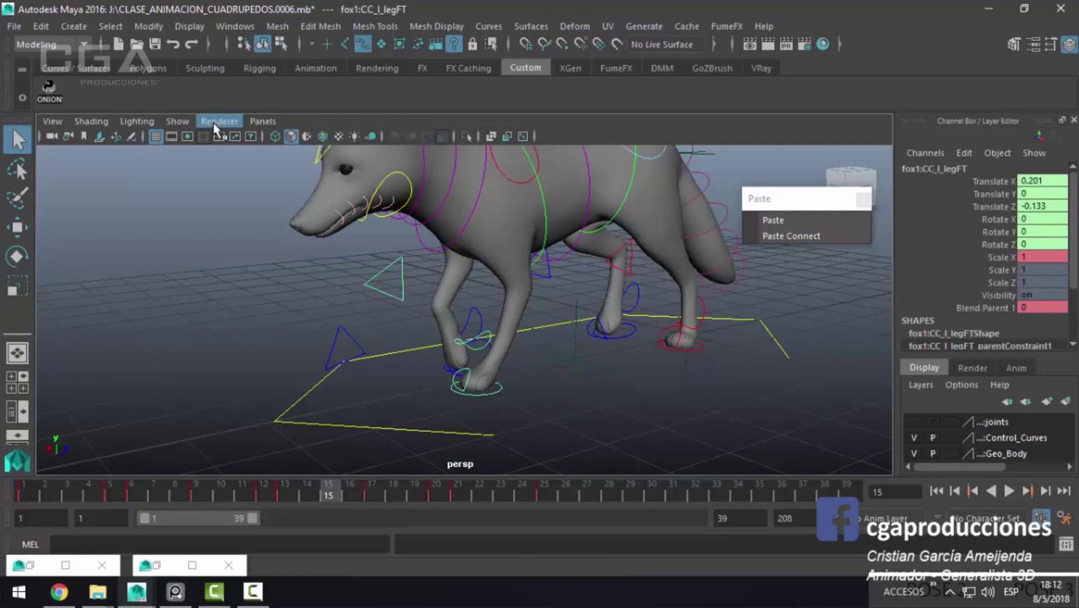
click(213, 122)
click(219, 209)
alt+drag(682, 313, 462, 356)
Step: Watch the walk with onion-skin ghosts in the maximized side view, replaying from frame 24
key(alt+v)
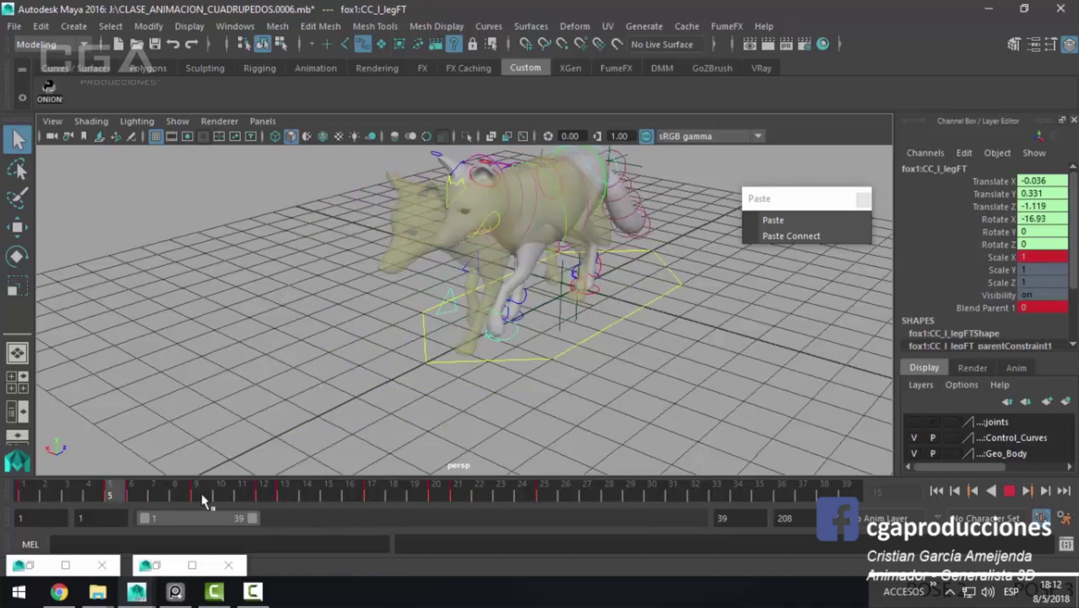
key(alt+v)
key(space)
key(space)
scroll(518, 393, up, 1)
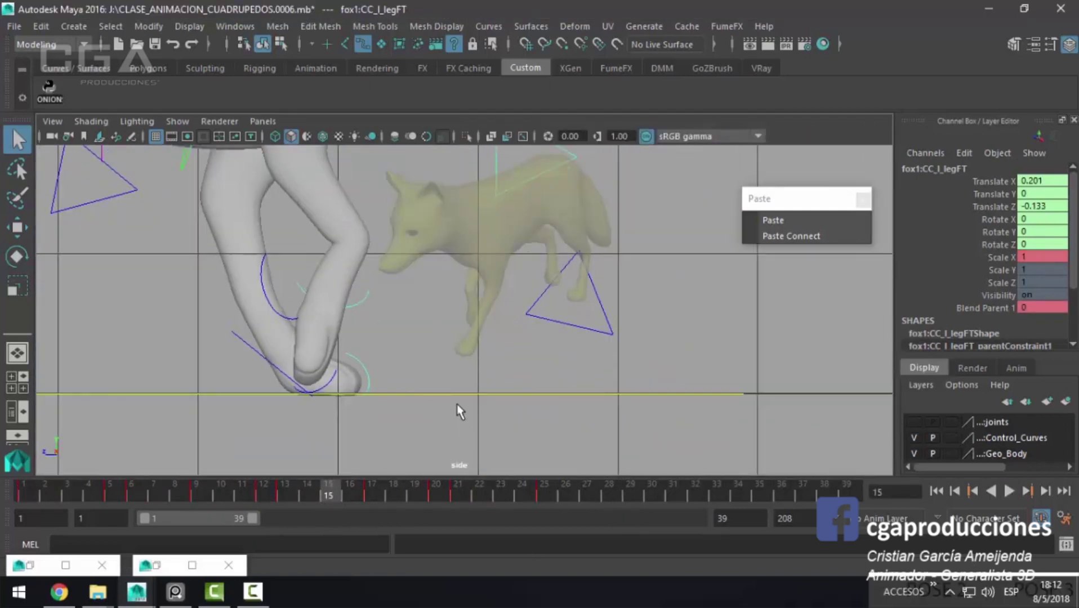
click(522, 491)
scroll(164, 381, down, 5)
scroll(164, 380, down, 3)
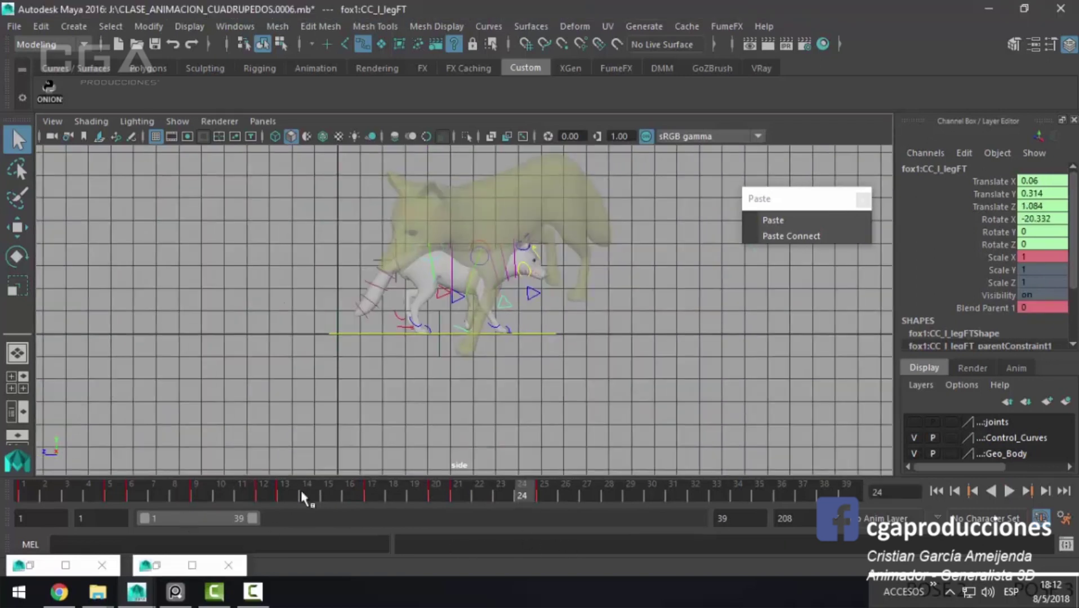
key(alt+v)
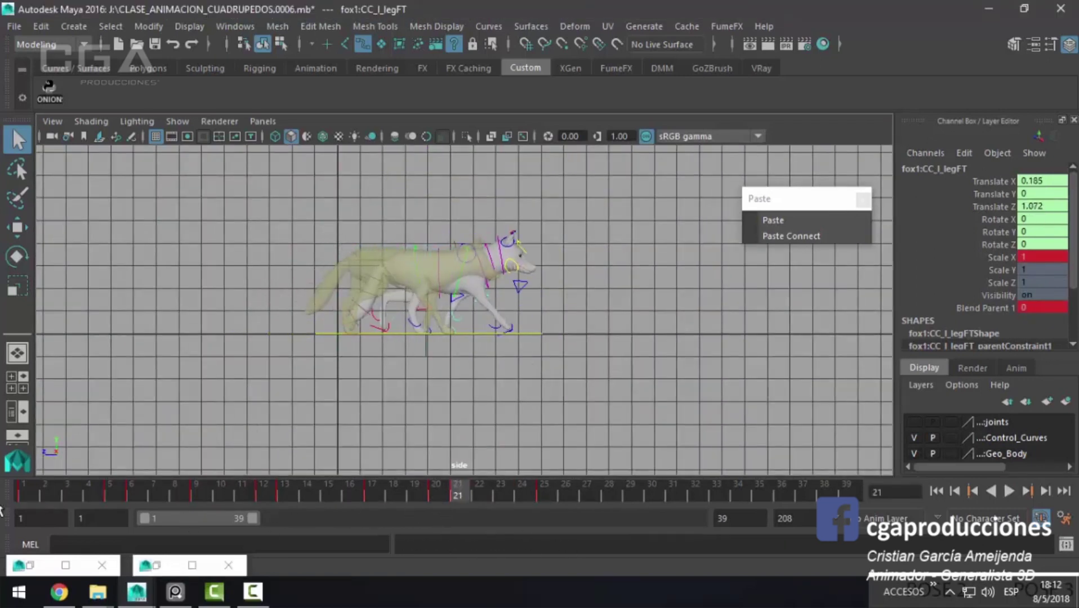
scroll(506, 323, up, 5)
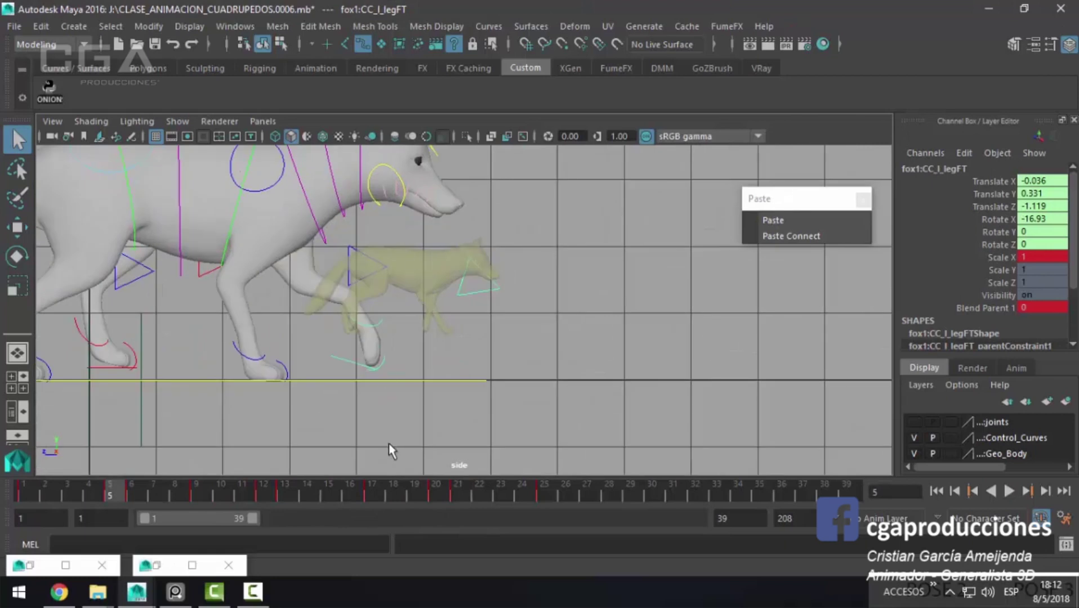
Step: Play the walk from frames 11 and 17 to review the front left foot
key(alt+v)
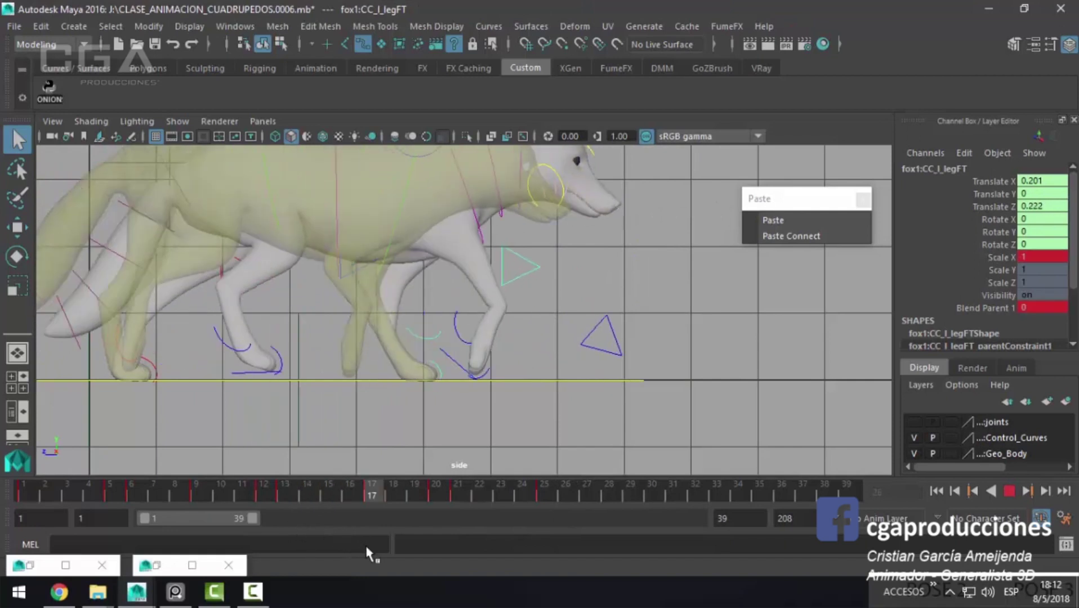
key(Escape)
scroll(533, 414, up, 3)
click(242, 496)
key(alt+v)
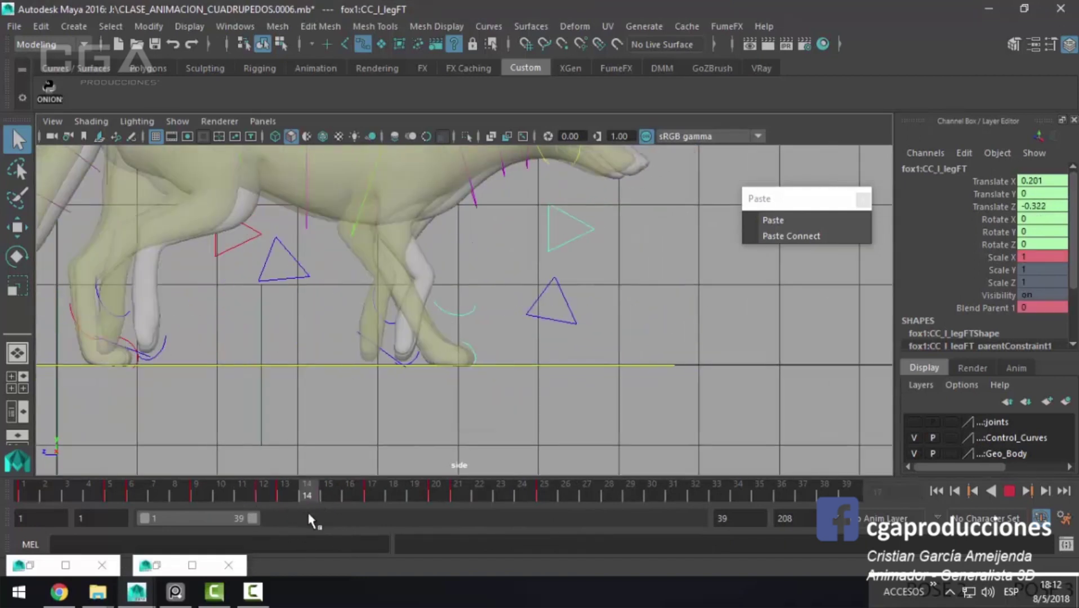
click(380, 491)
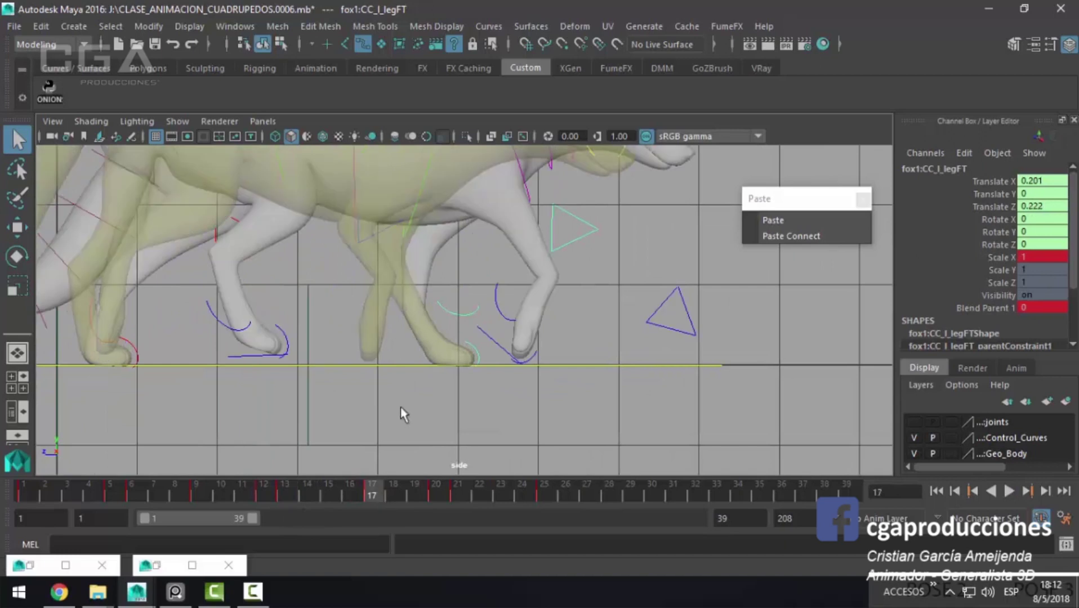
scroll(337, 390, up, 2)
key(alt+v)
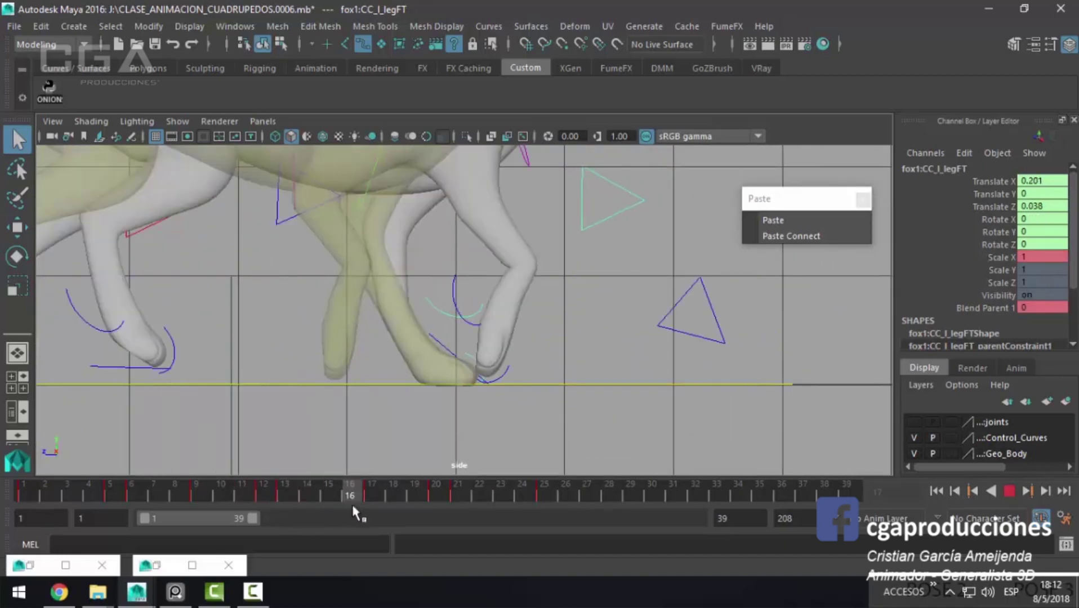
click(438, 490)
Step: Nudge the front left foot back along Z at frames 20 and 21, reaching Translate Z 1.014
key(w)
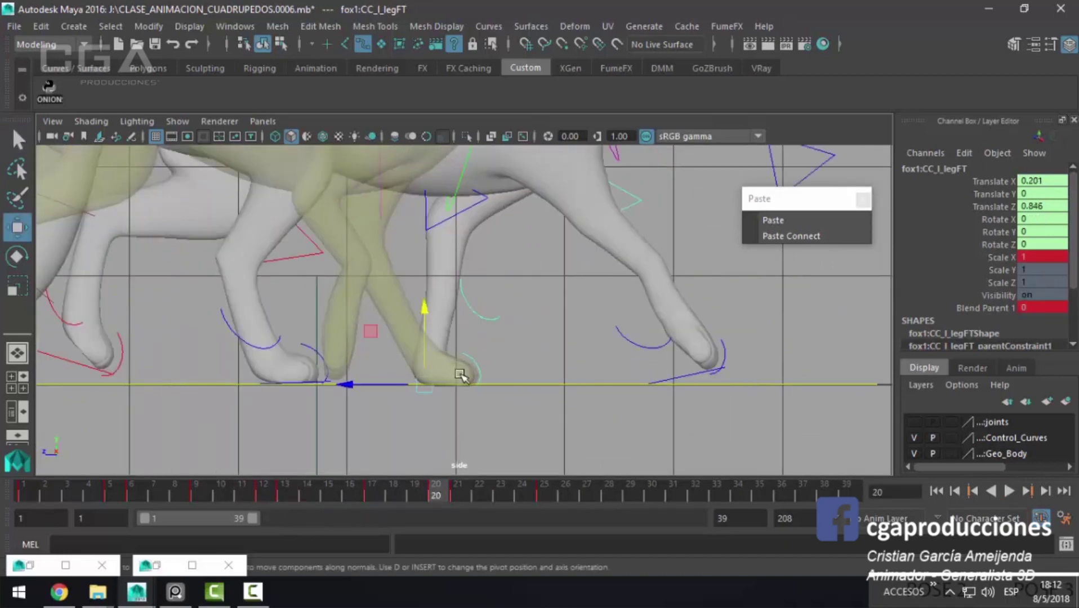
drag(387, 383, 390, 386)
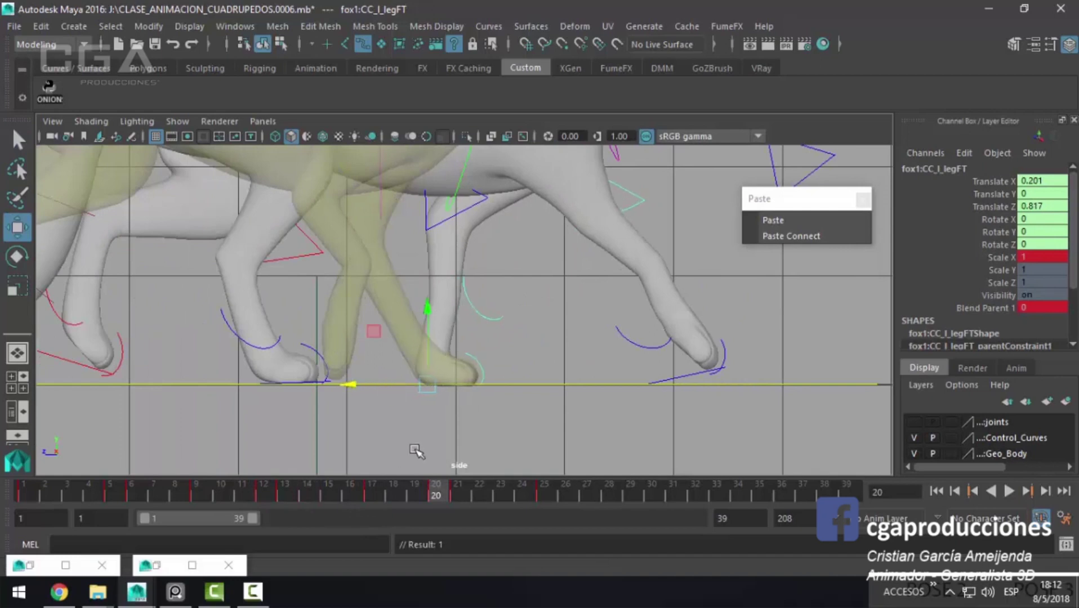
click(462, 490)
drag(402, 385, 404, 389)
drag(541, 485, 264, 490)
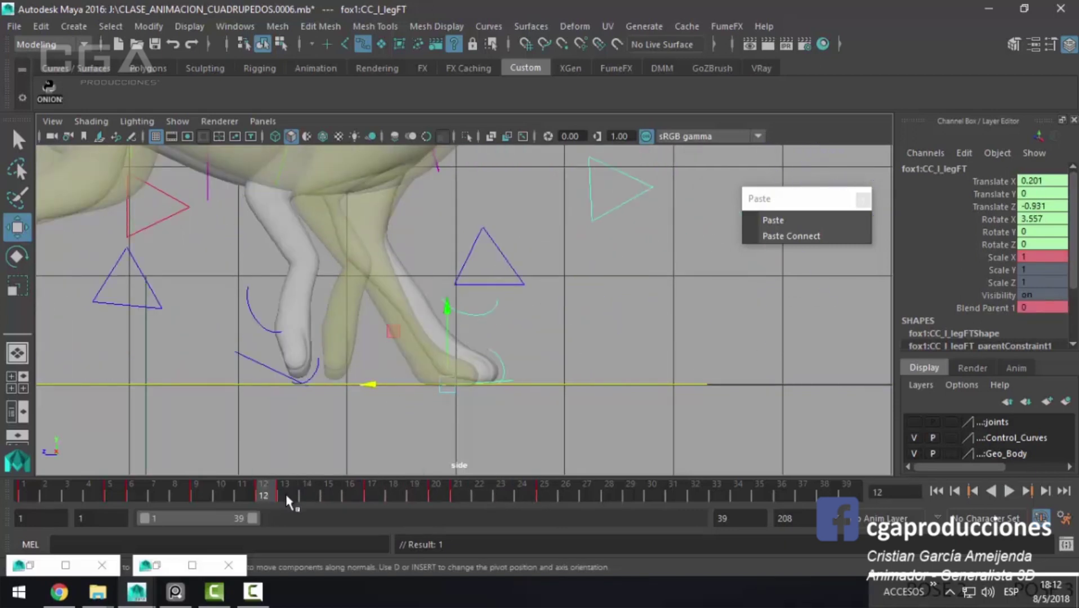
click(457, 493)
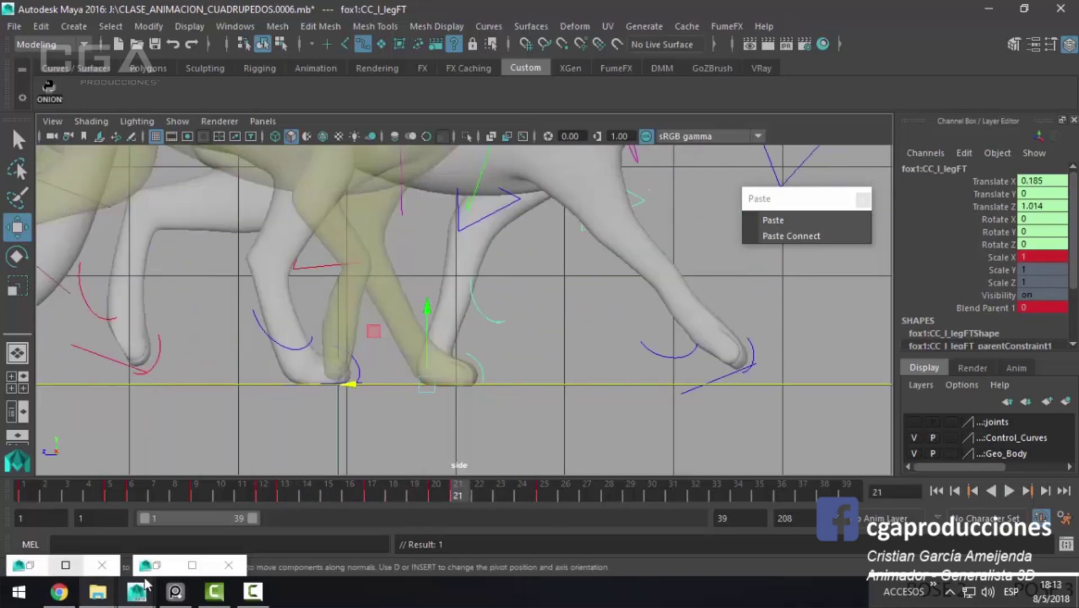
click(162, 561)
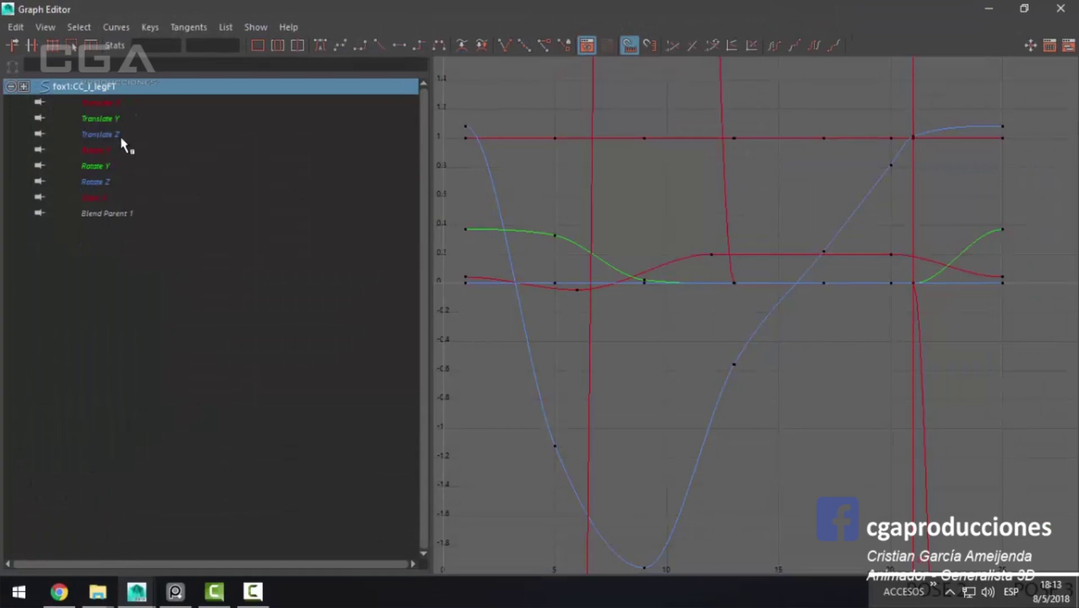
Step: Isolate and frame the foot's Translate Z curve, inspect its later keys, then minimize the Graph Editor
click(113, 134)
key(f)
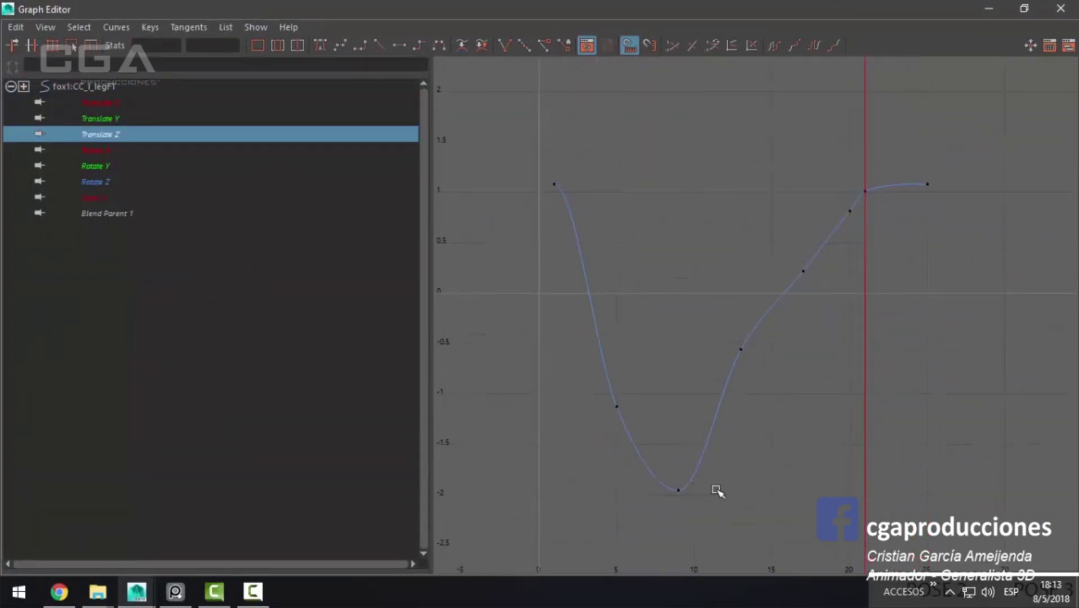
drag(730, 477, 730, 478)
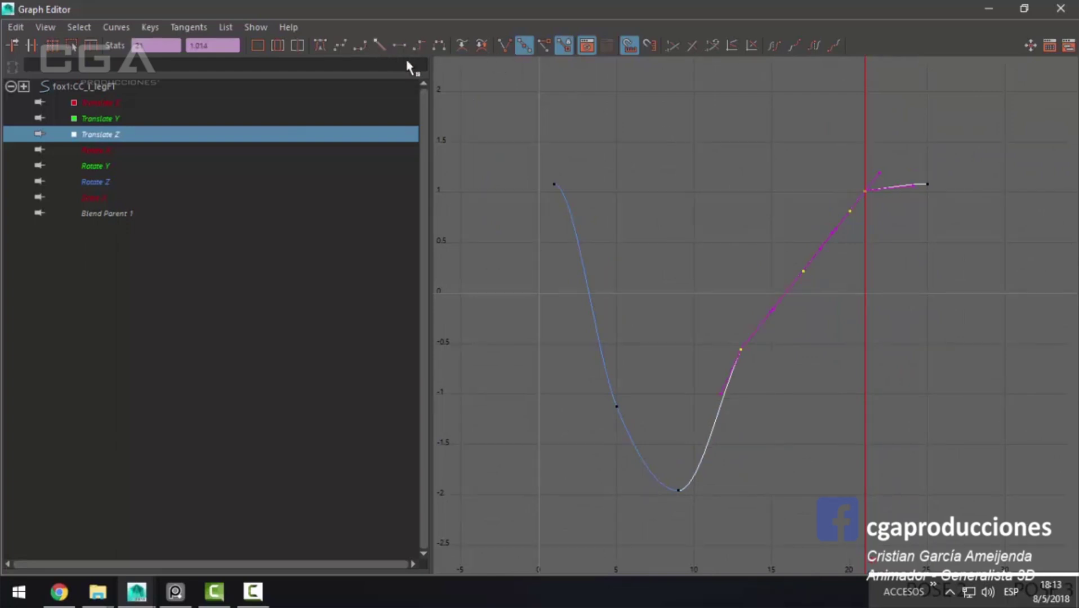
mouse_move(811, 360)
alt+middle_down()
mouse_move(699, 366)
mouse_move(647, 384)
alt+middle_up()
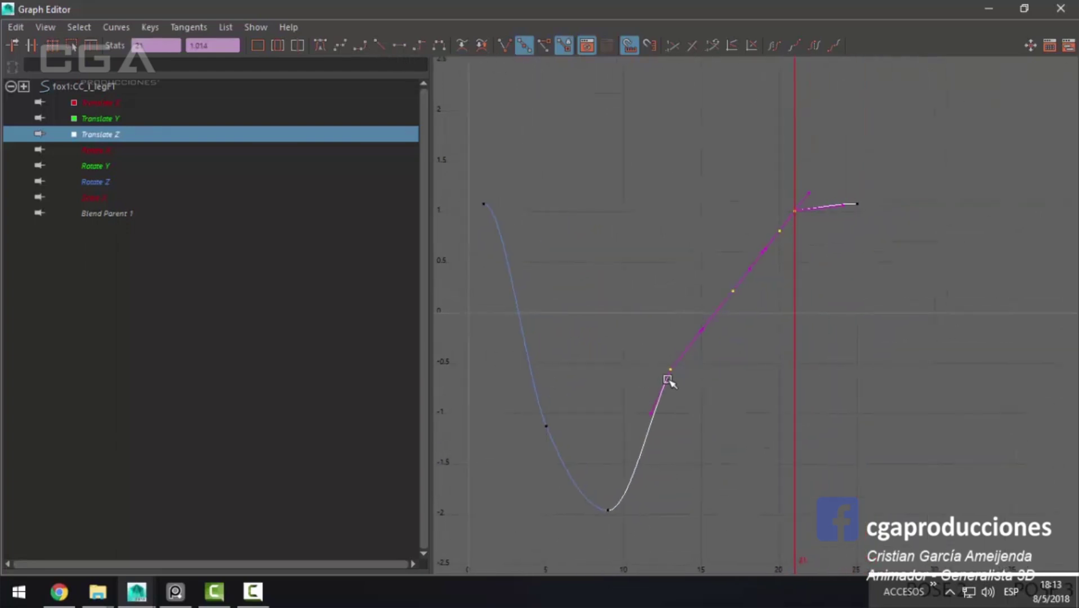
click(735, 352)
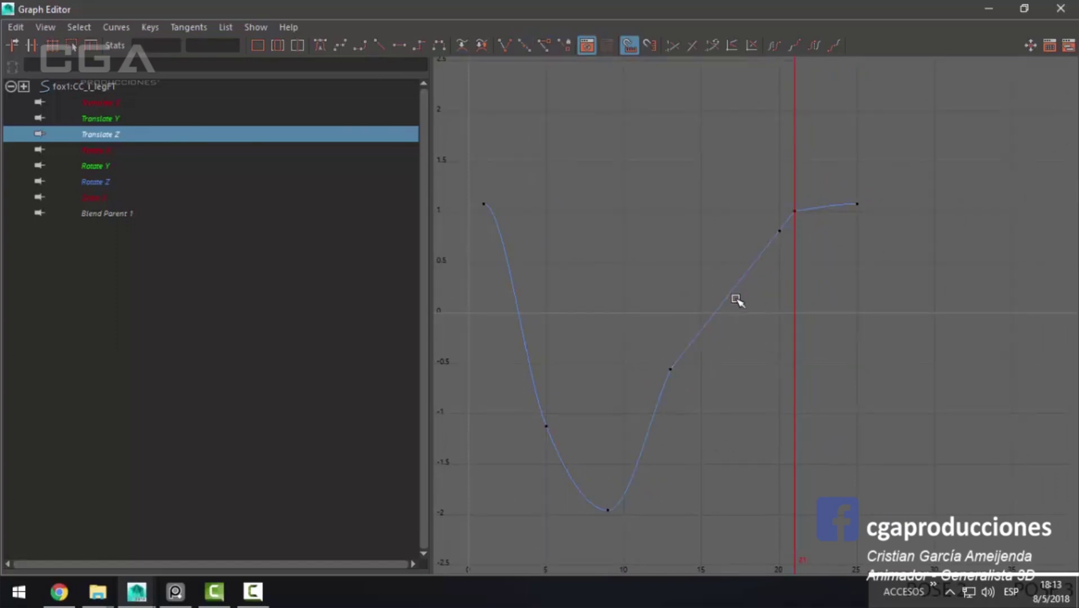
click(987, 10)
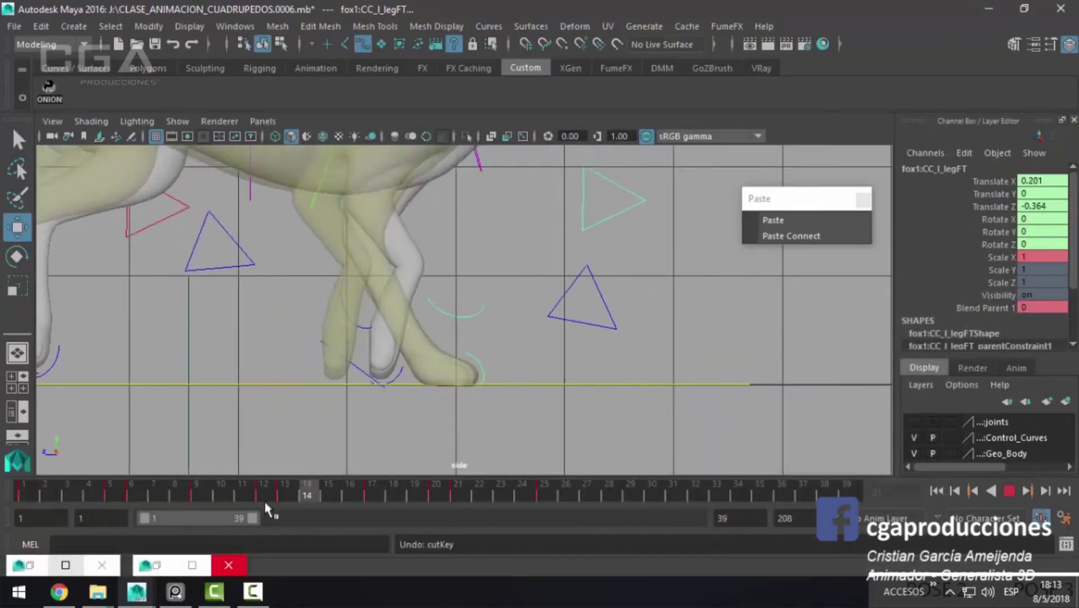
Step: Replay the walk in a maximized perspective view and return to frame 1
drag(467, 496, 23, 495)
scroll(422, 304, down, 5)
key(space)
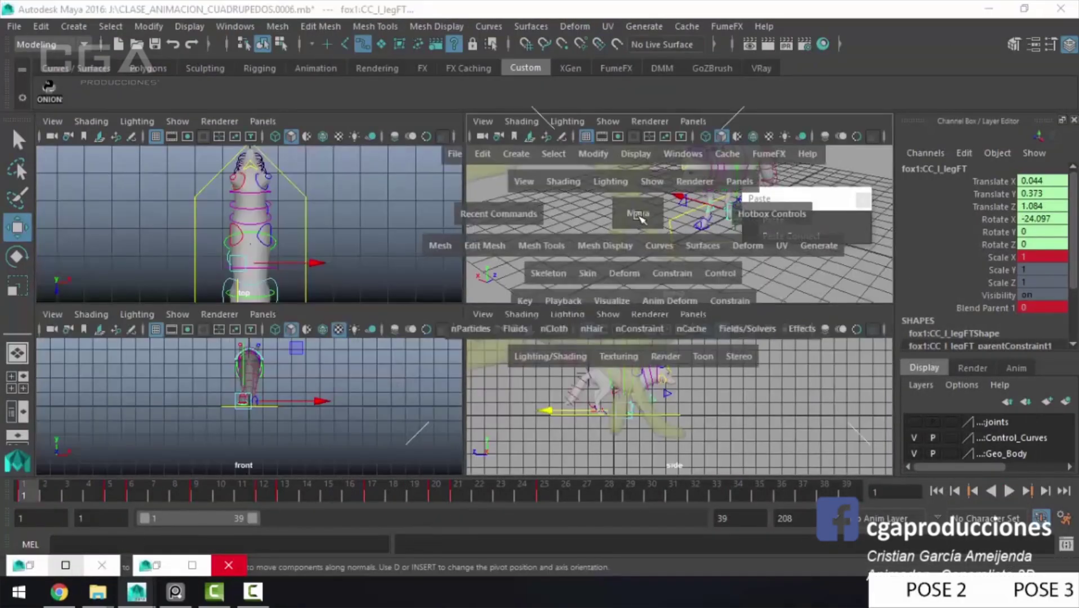
key(space)
key(alt+v)
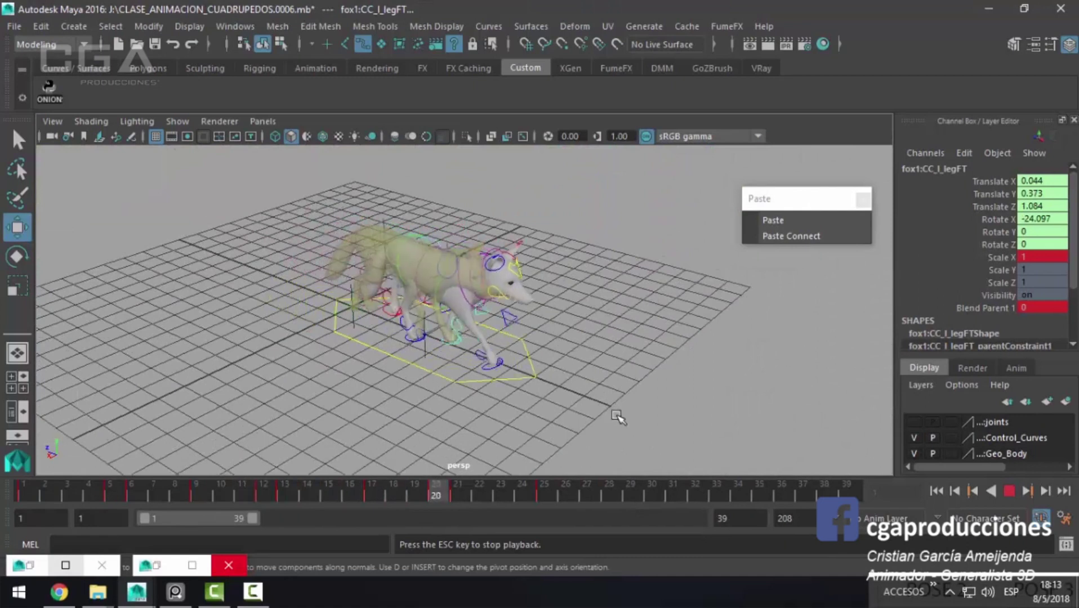
key(Escape)
key(shift+alt+v)
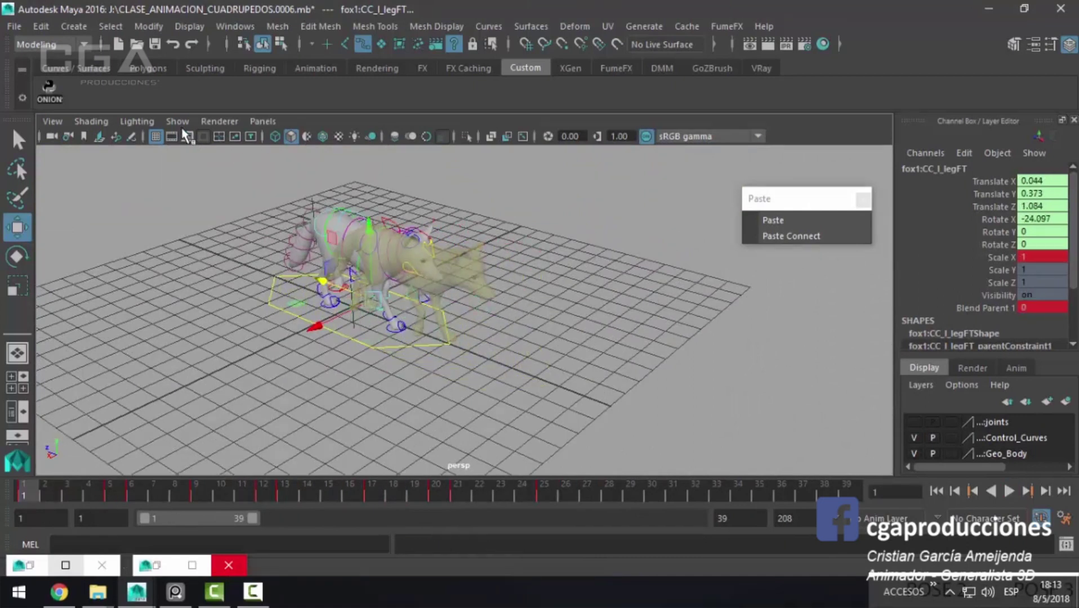
Step: Hide the NURBS control curves and set the perspective view to Viewport 2.0
click(178, 122)
click(245, 78)
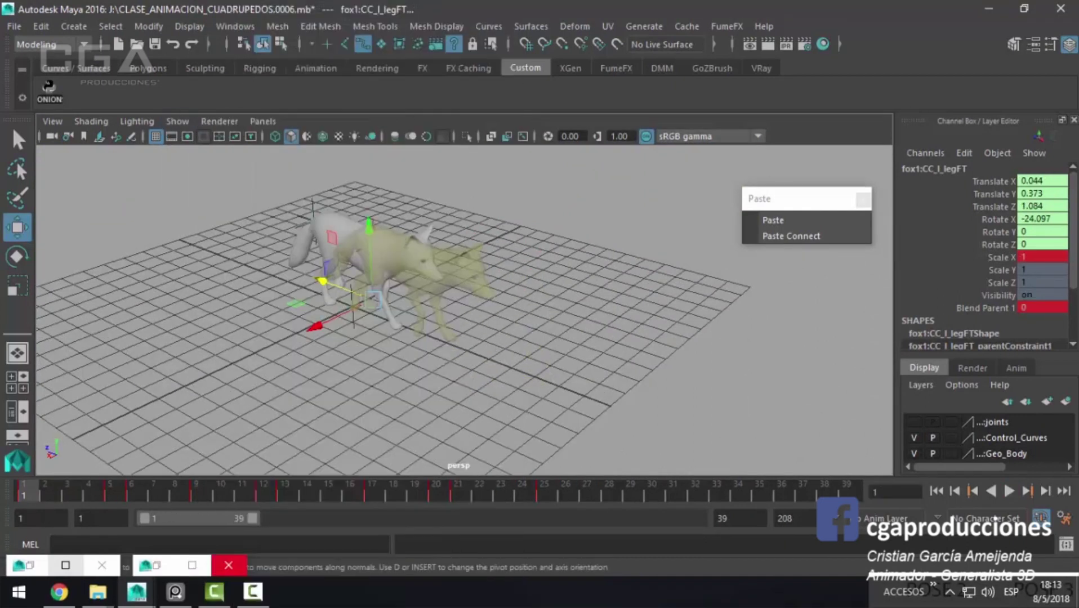
click(142, 569)
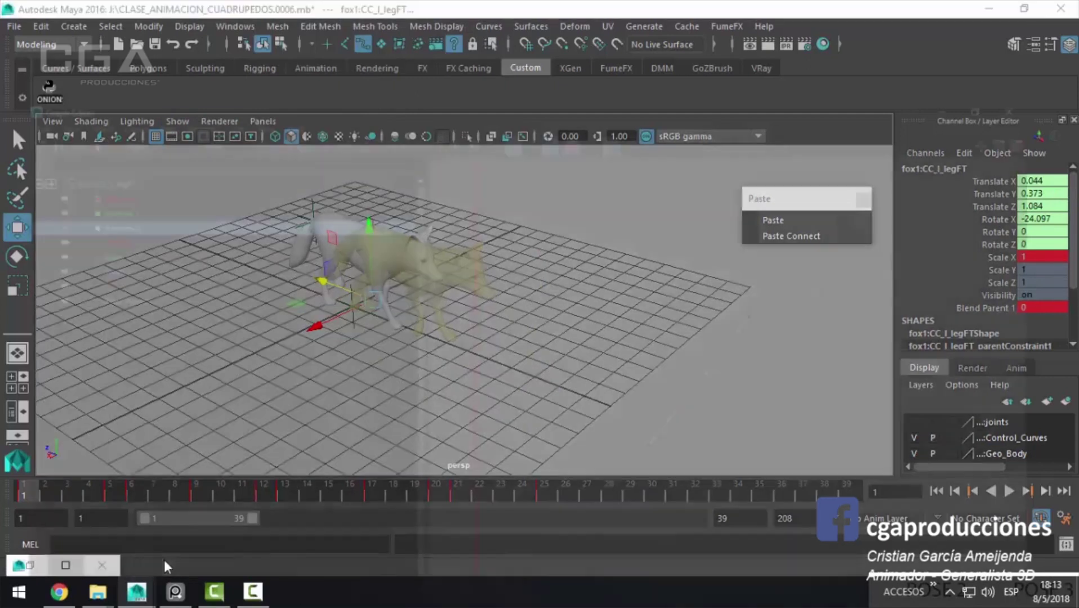
click(989, 8)
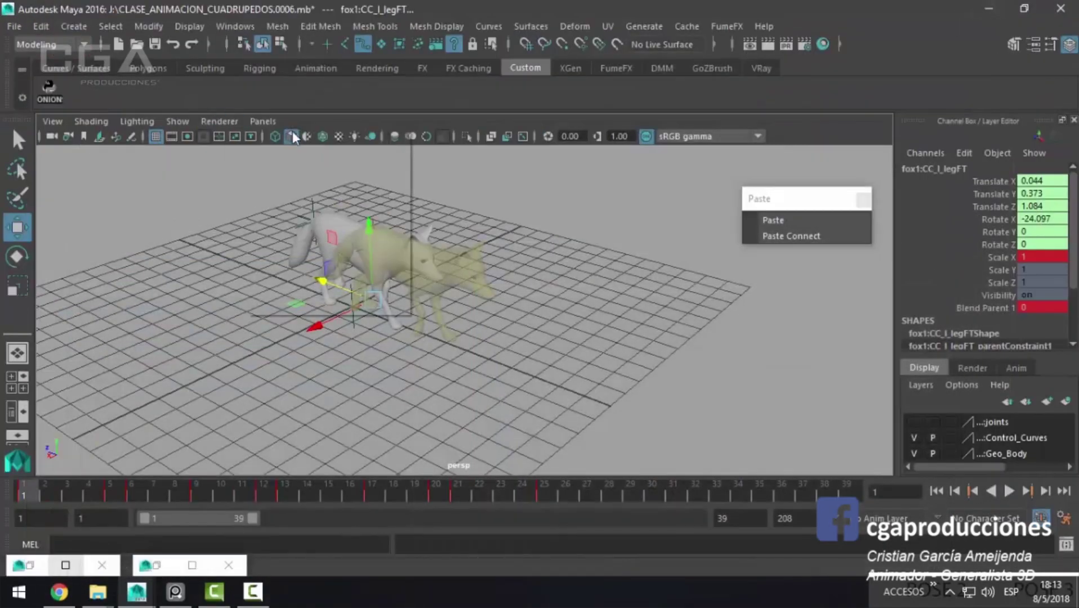
click(263, 121)
mouse_move(219, 121)
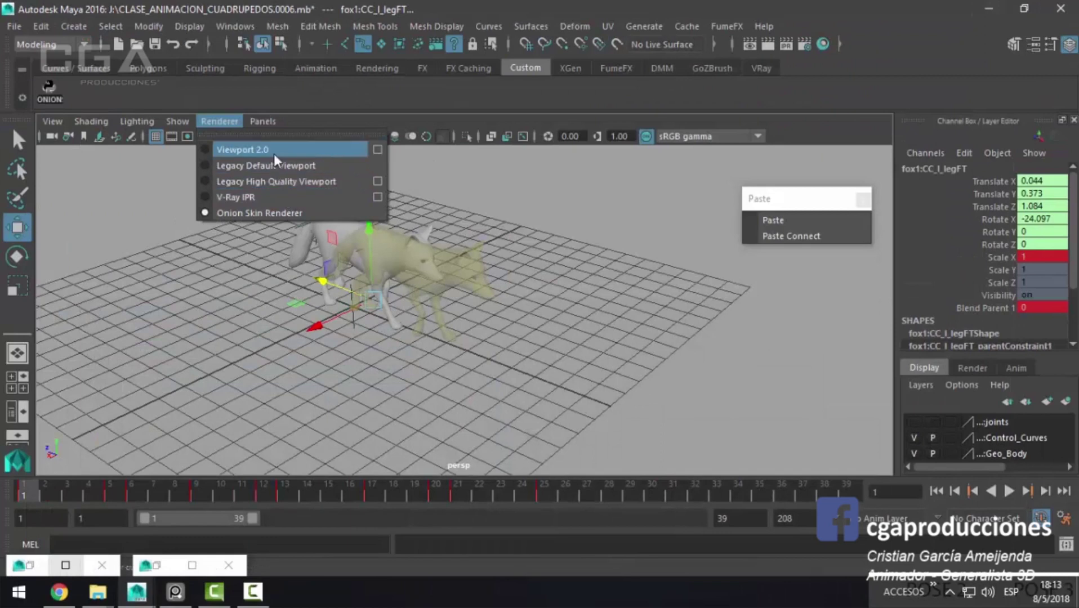
click(273, 150)
Step: Switch the perspective view to Viewport 2.0, play the walk, then scrub the side view to frame 7
click(355, 299)
key(alt+v)
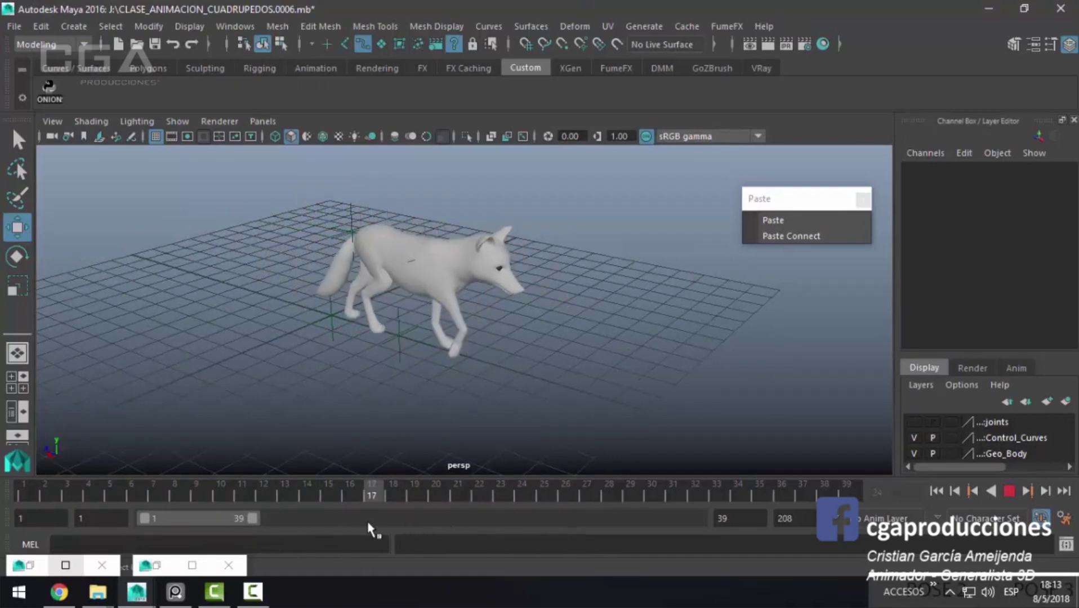
alt+drag(116, 421, 251, 374)
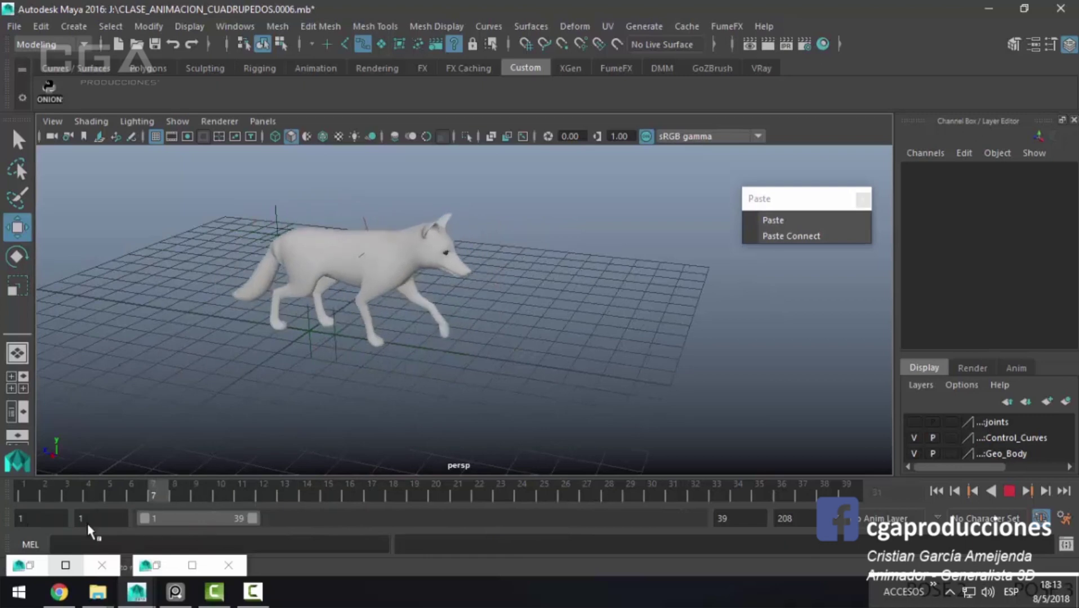
key(space)
key(space)
scroll(433, 373, up, 3)
scroll(552, 277, up, 5)
scroll(308, 321, down, 5)
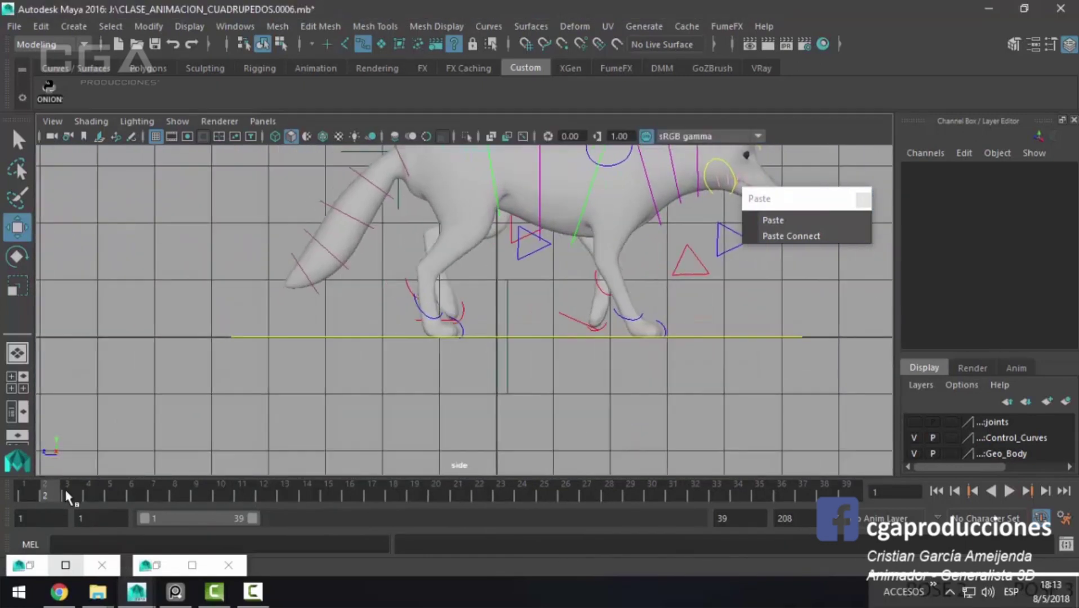
drag(65, 488, 153, 489)
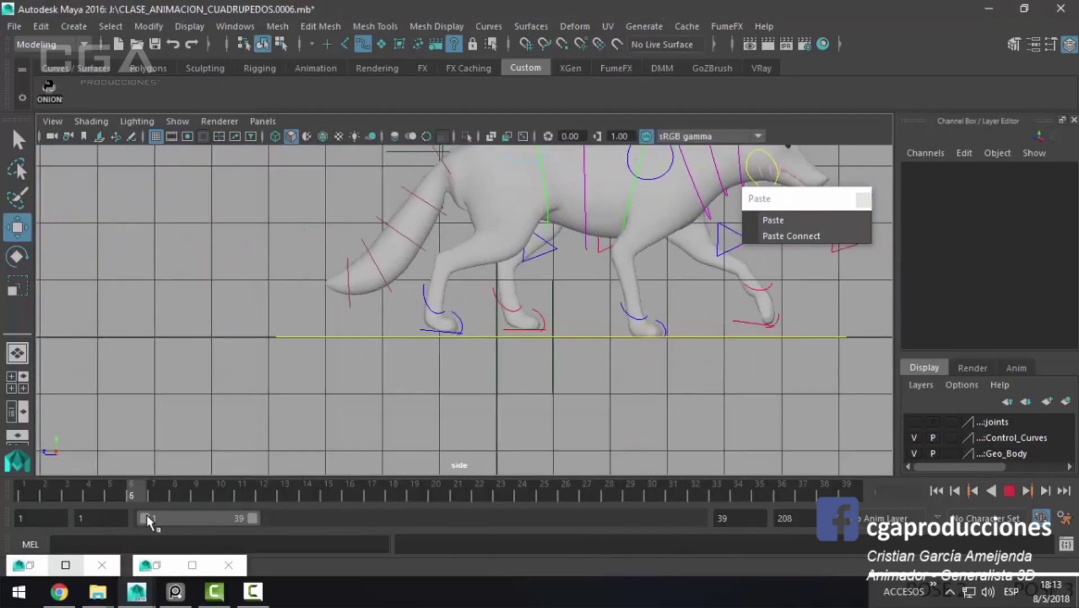
Step: Select the right back leg control CC_r_legBK and replay the walk in the maximized perspective view
click(426, 324)
key(alt+v)
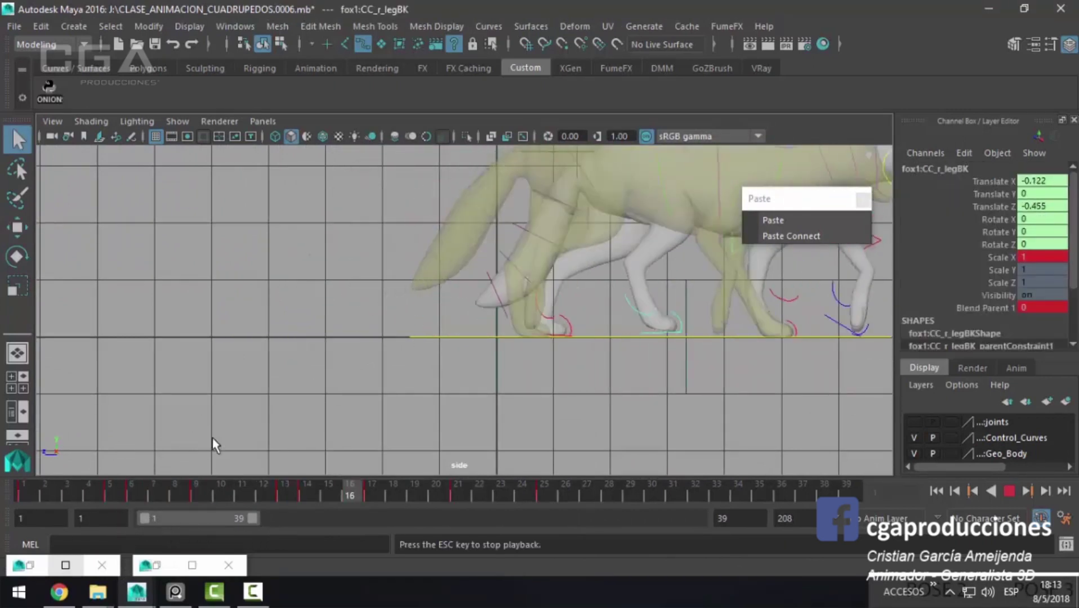
key(space)
key(Escape)
key(space)
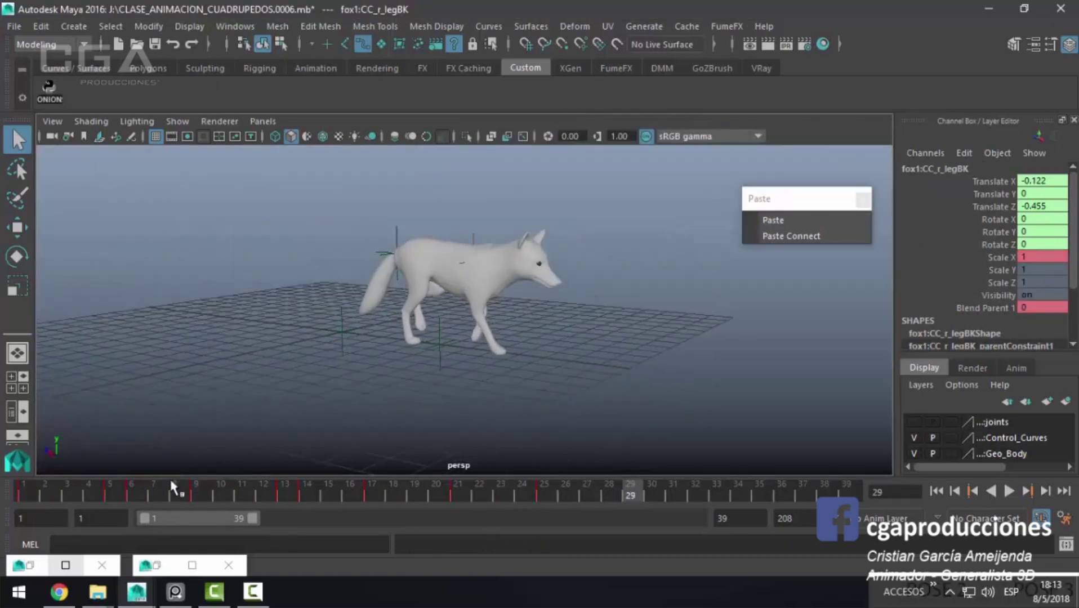
key(alt+v)
key(alt+shift+v)
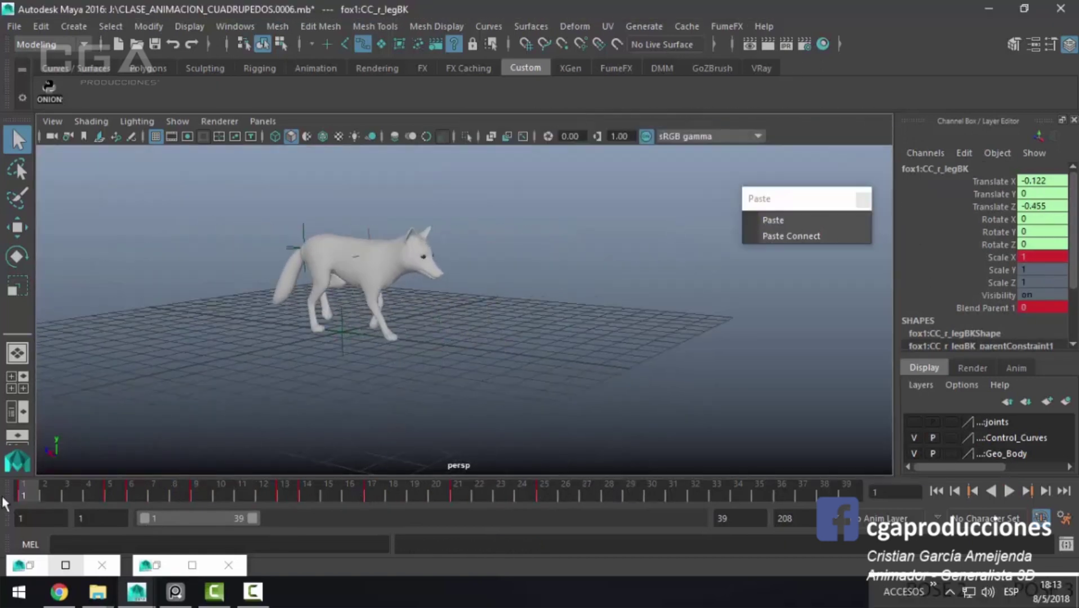
key(alt+v)
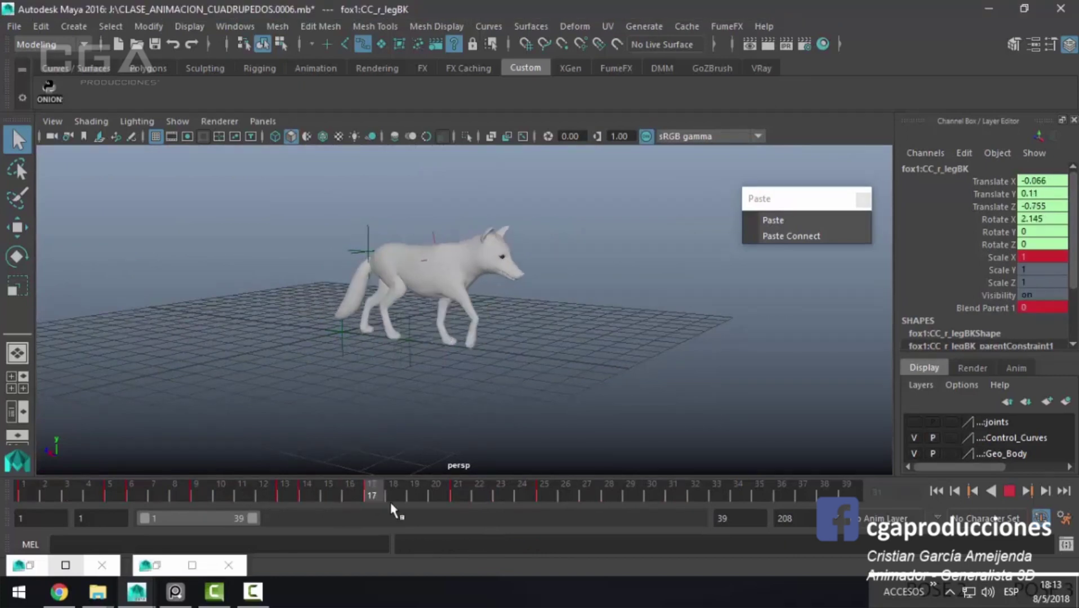
Step: Scrub the right back leg's motion in the side view through frames 17–20
key(space)
key(space)
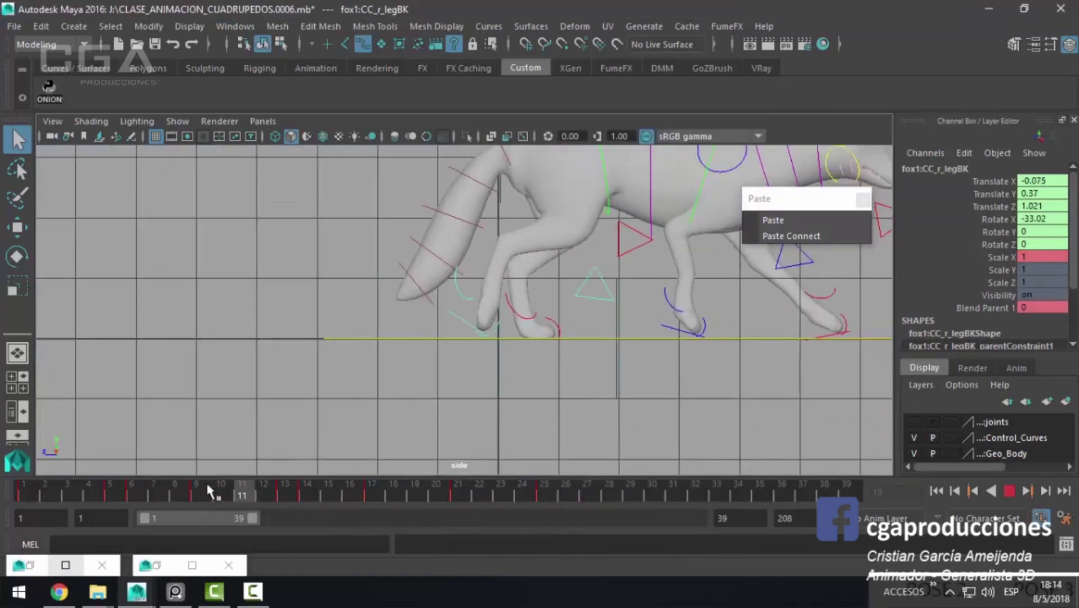
drag(209, 490, 410, 491)
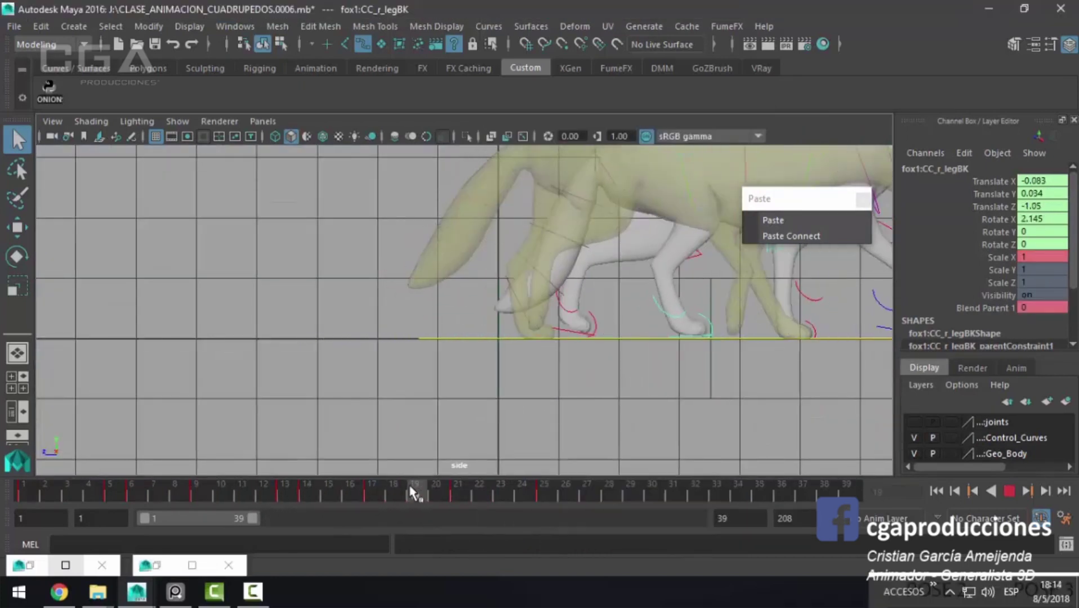
scroll(475, 473, up, 2)
click(372, 496)
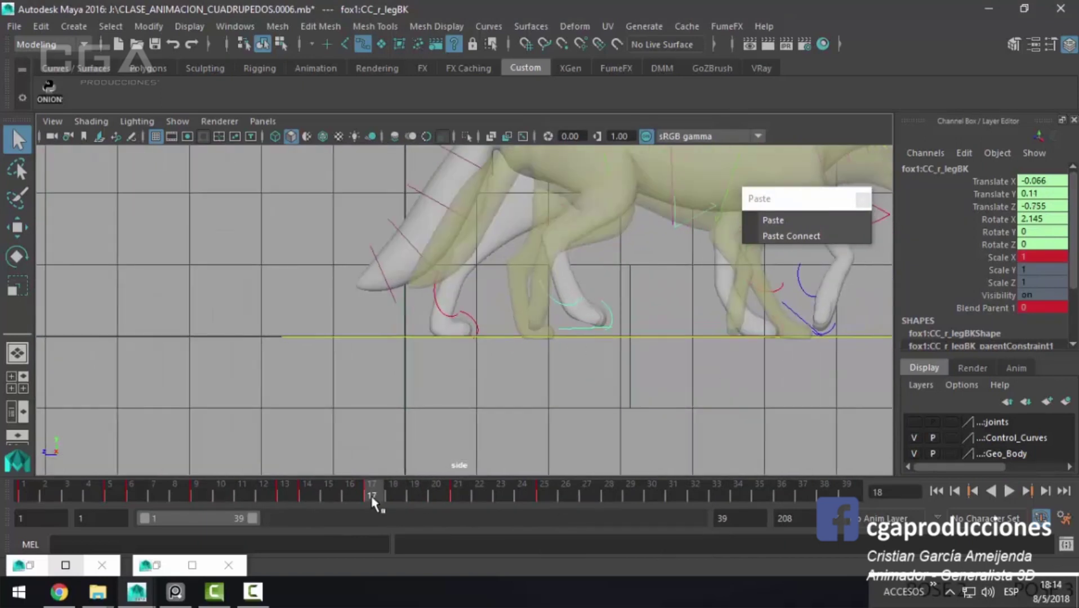
mouse_move(379, 503)
mouse_down()
mouse_move(463, 505)
mouse_move(418, 502)
mouse_move(434, 504)
mouse_up()
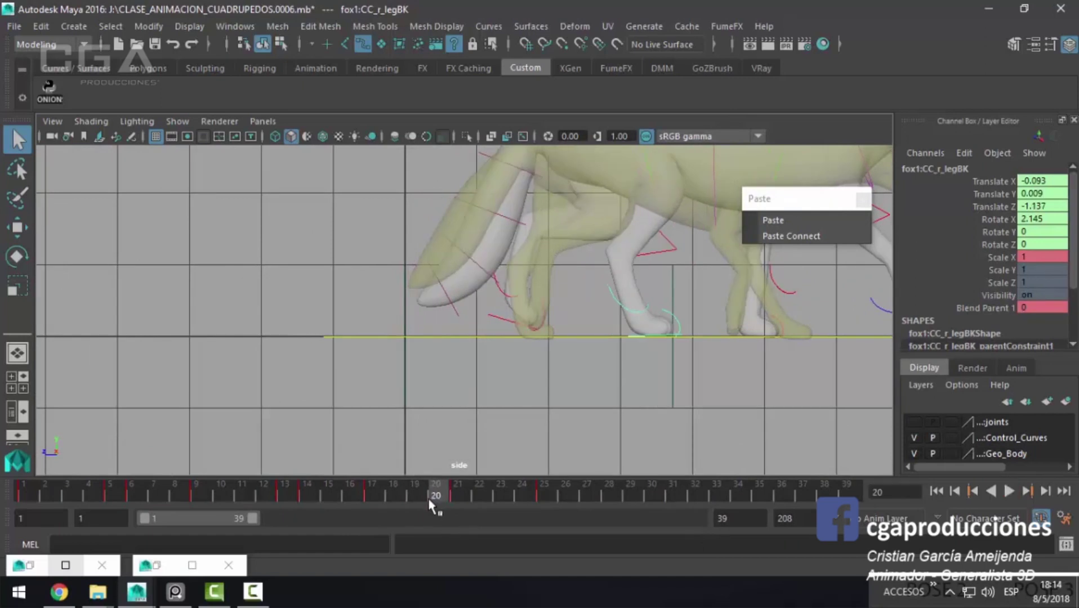
Step: Turn the NURBS Curves display back on in the perspective view and frame the fox's legs
key(space)
key(space)
alt+drag(609, 321, 254, 410)
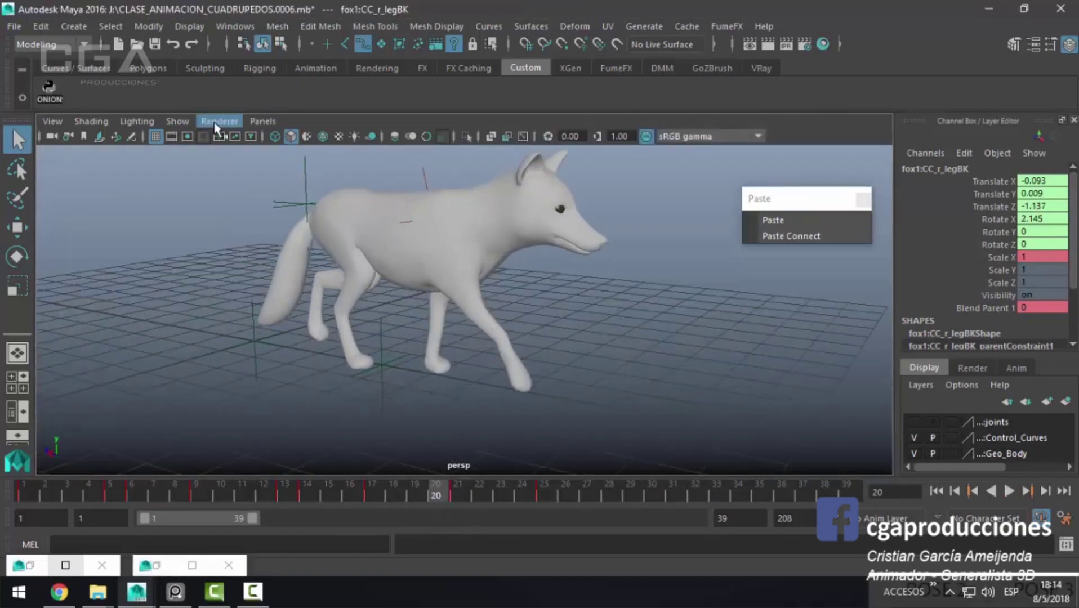
click(177, 121)
click(251, 78)
alt+middle_drag(385, 388, 333, 358)
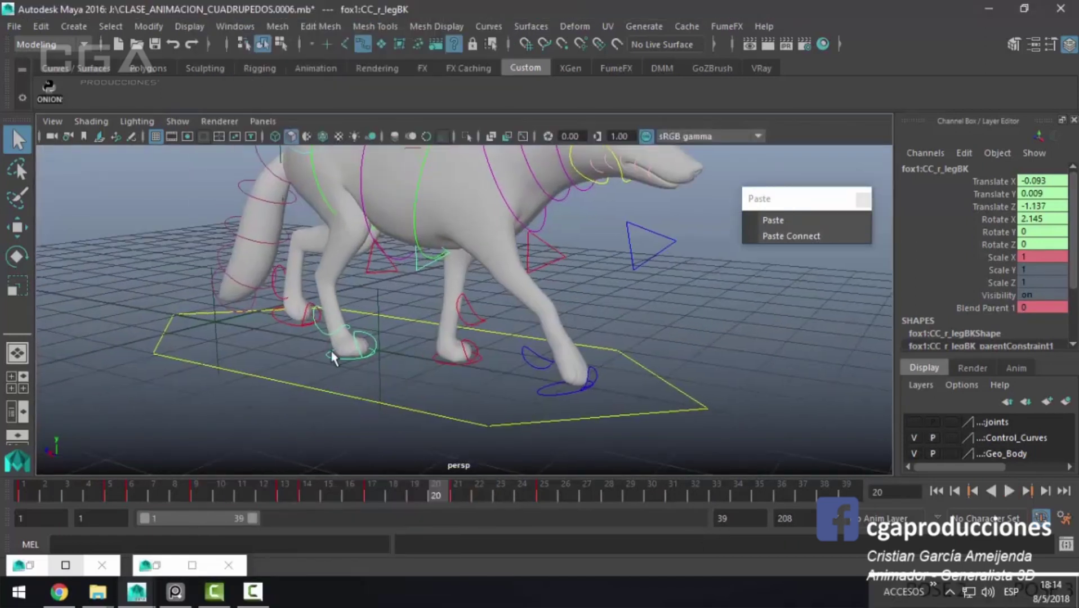
Step: Return to the side view around frame 20 and restore the minimized Graph Editor window
key(space)
drag(509, 413, 592, 424)
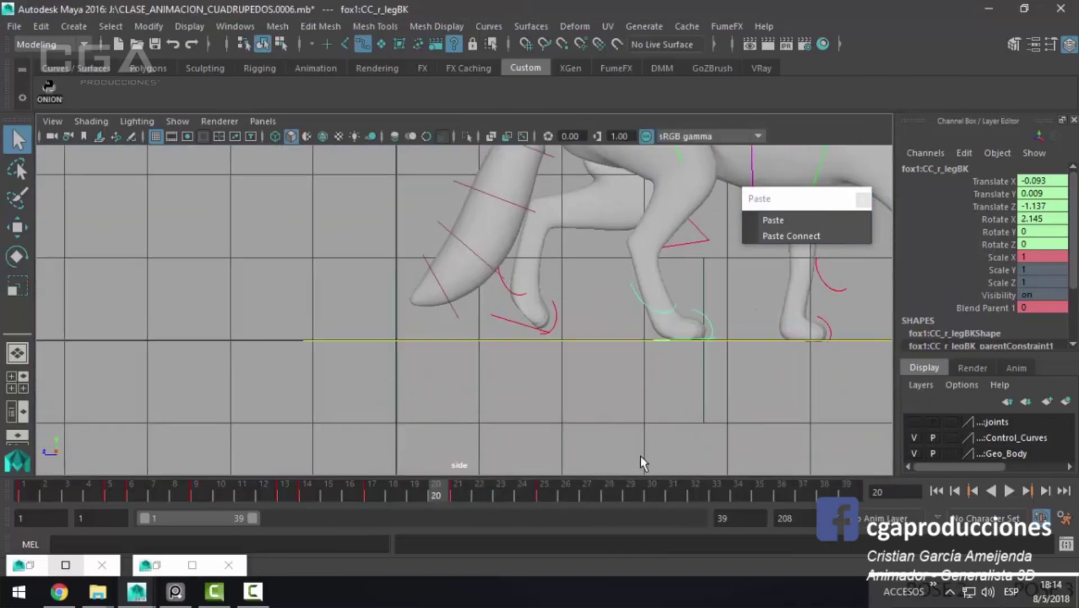
mouse_move(469, 498)
mouse_down()
mouse_move(413, 503)
mouse_move(426, 514)
mouse_up()
right_click(144, 569)
click(164, 518)
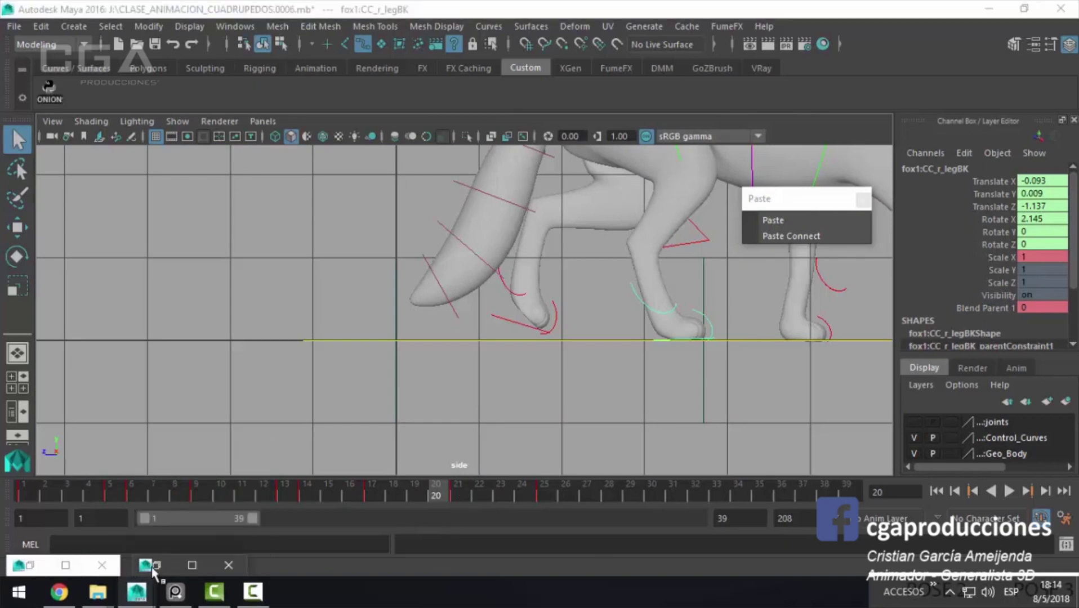
Step: Add frame 20 as an absolute onion-skin ghost in the OnionSkinRenderer
click(989, 8)
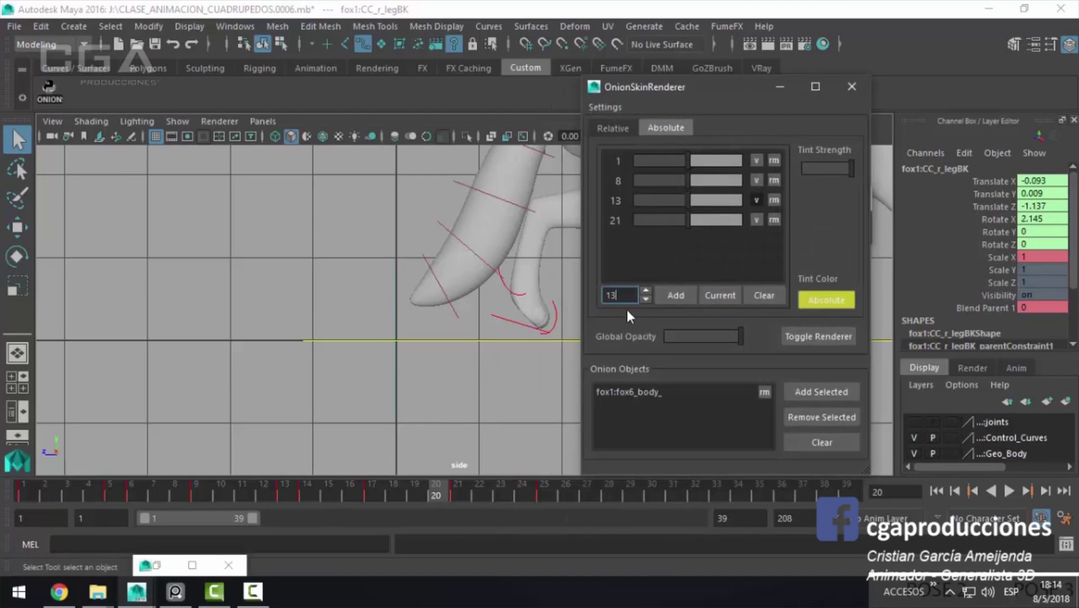
text(0)
click(691, 296)
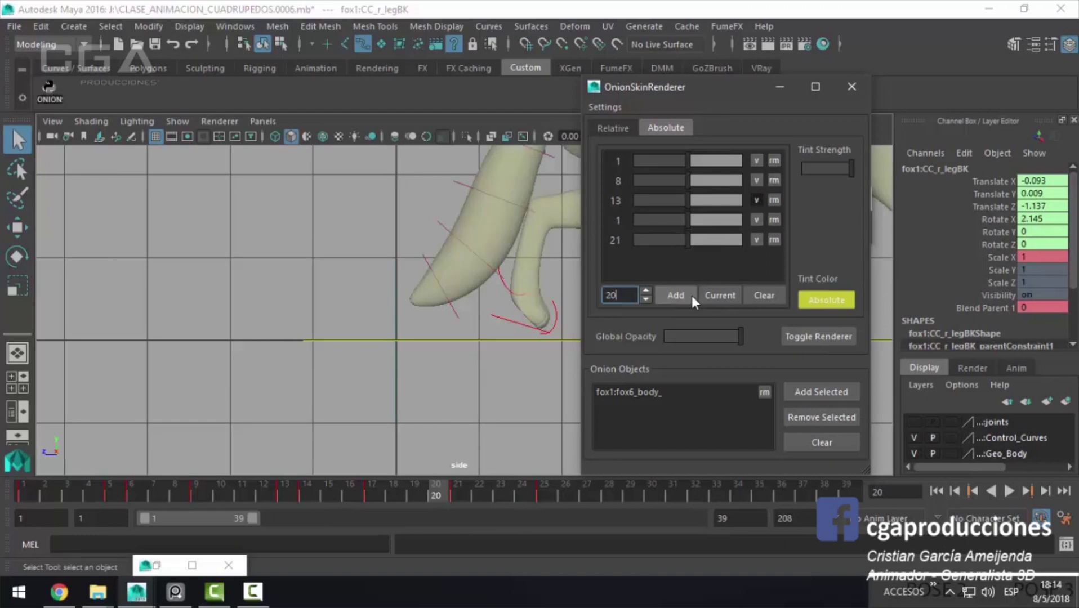
click(780, 86)
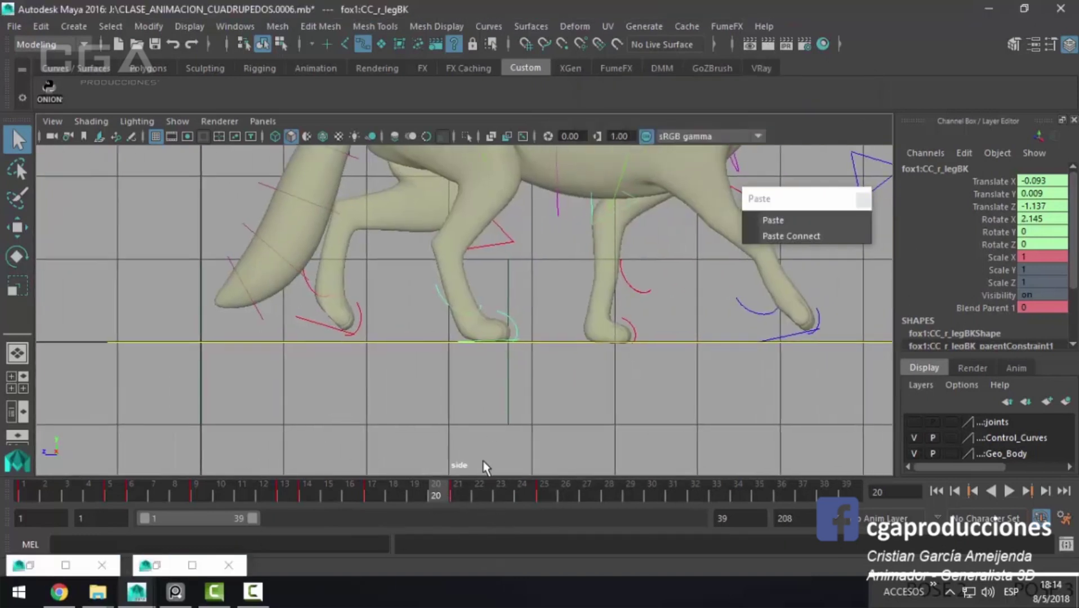
Step: Slide the right back foot along Z at frames 21 and 25
click(458, 494)
key(w)
drag(431, 328, 406, 326)
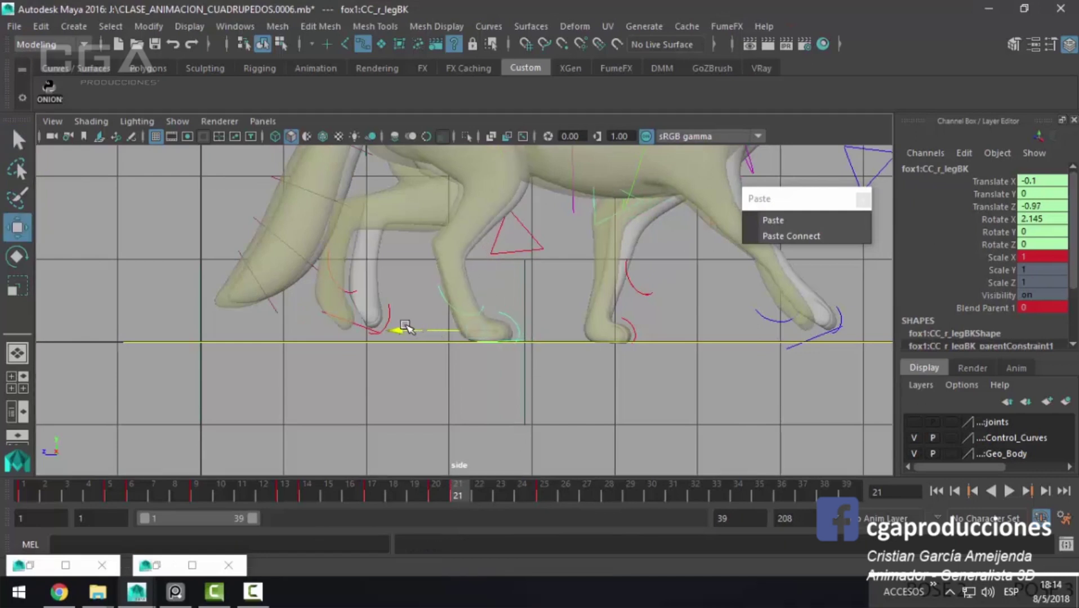
click(530, 496)
drag(440, 331, 415, 331)
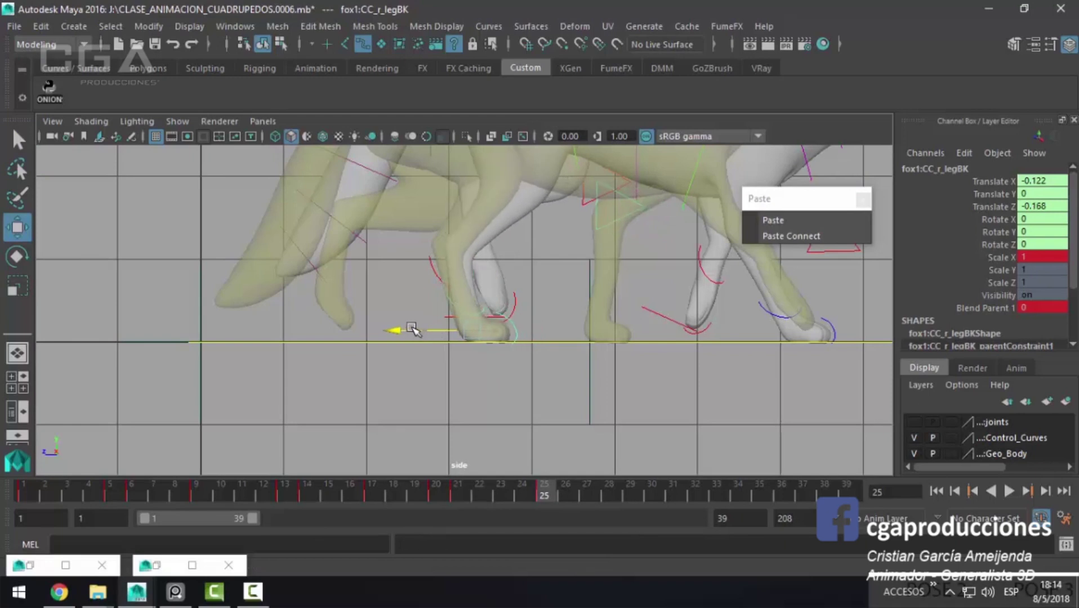
Step: Copy the right back leg's frame-25 key (Translate Z -0.159) and paste it onto frame 1
right_click(546, 493)
click(586, 269)
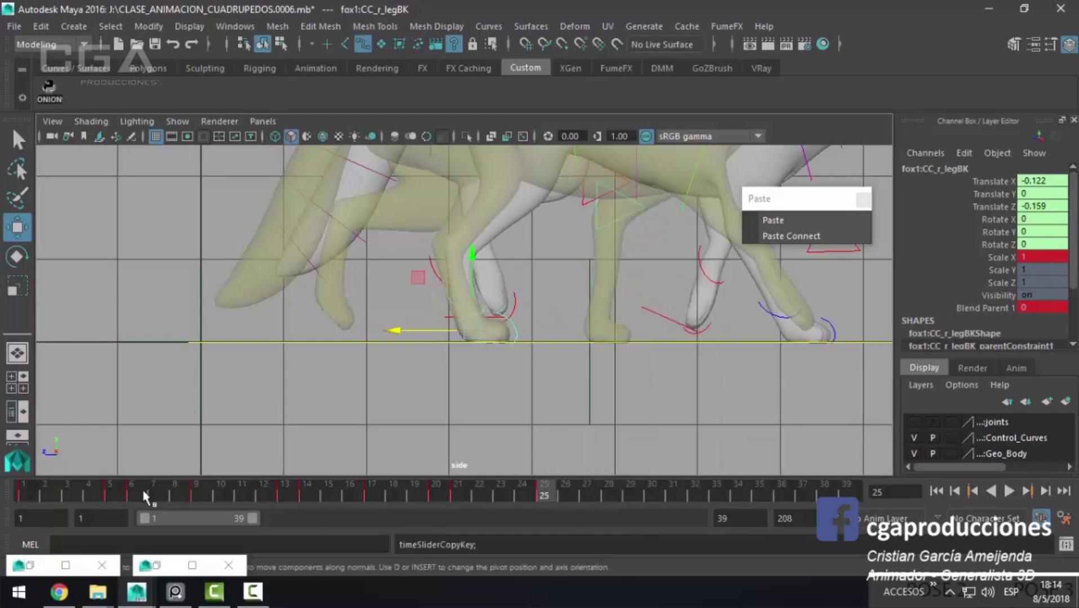
click(25, 485)
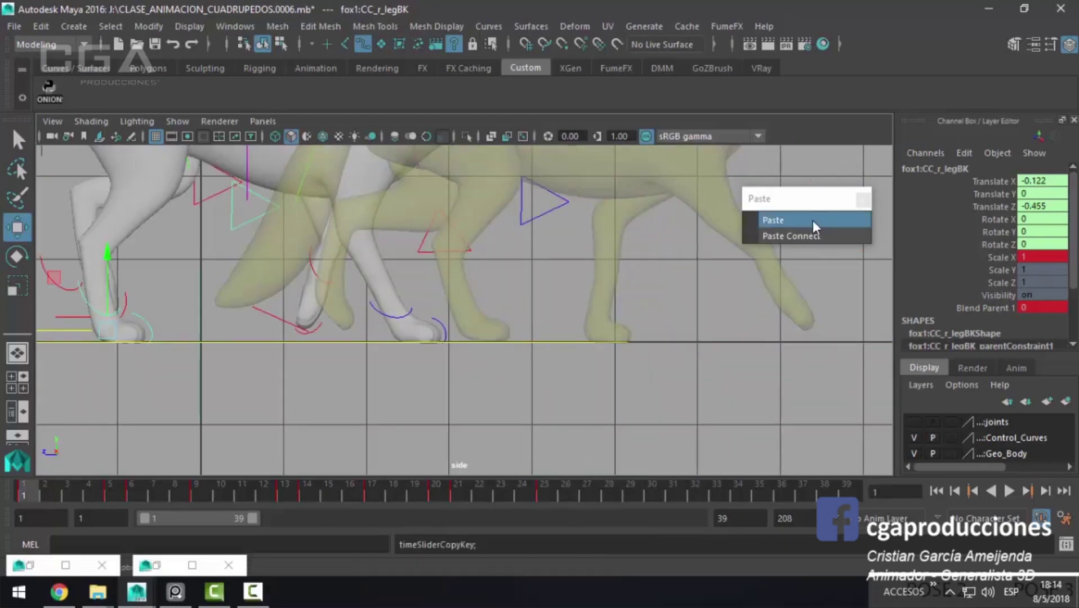
click(813, 220)
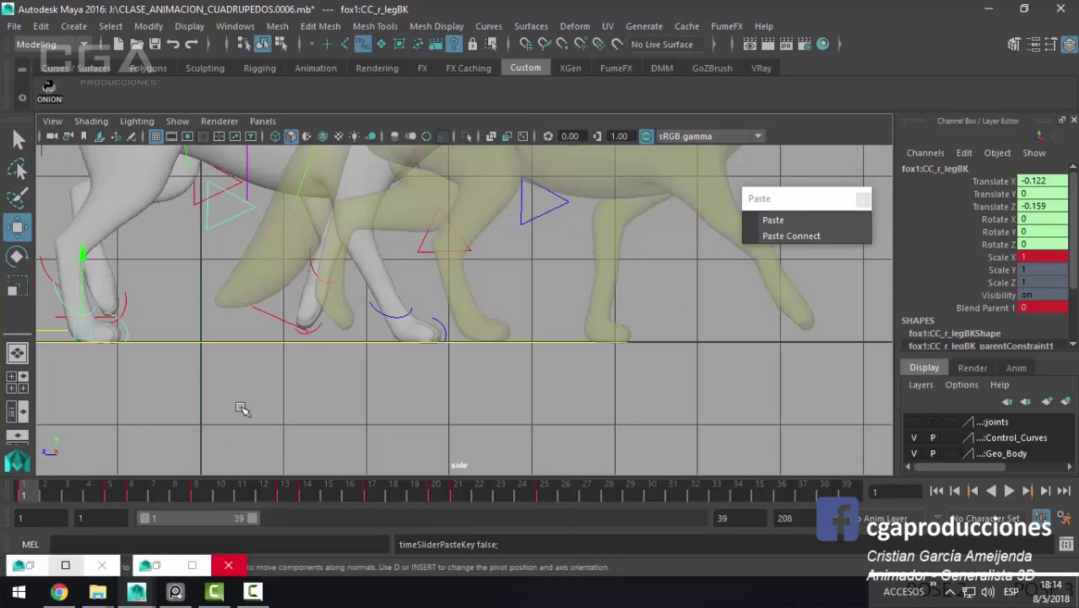
Step: Change onion-skin ghosts: turn off frames 20 and 13, turn on frame 1
click(163, 567)
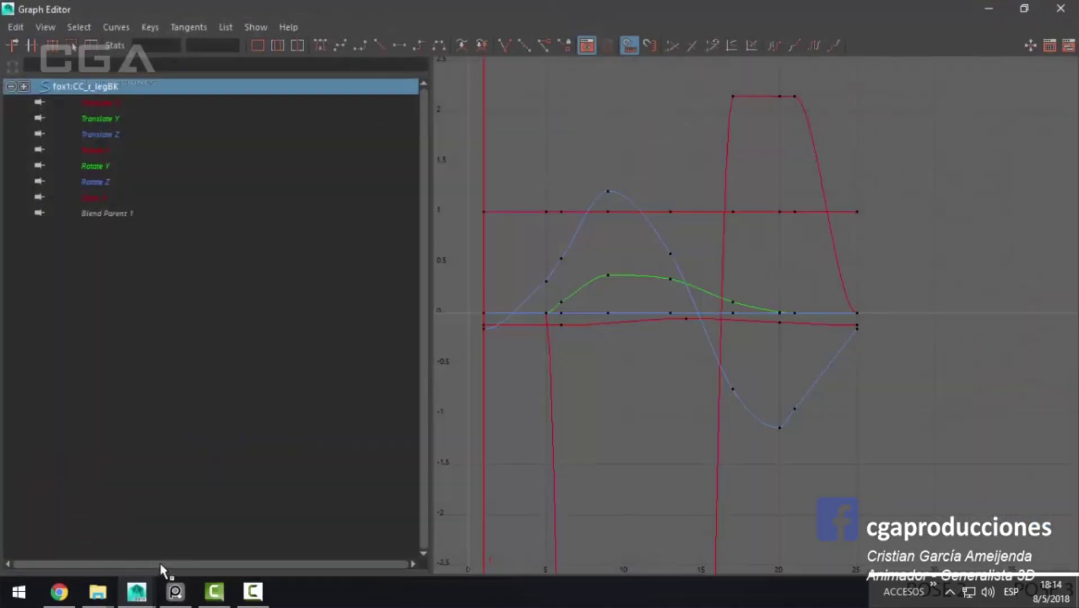
click(990, 8)
click(37, 569)
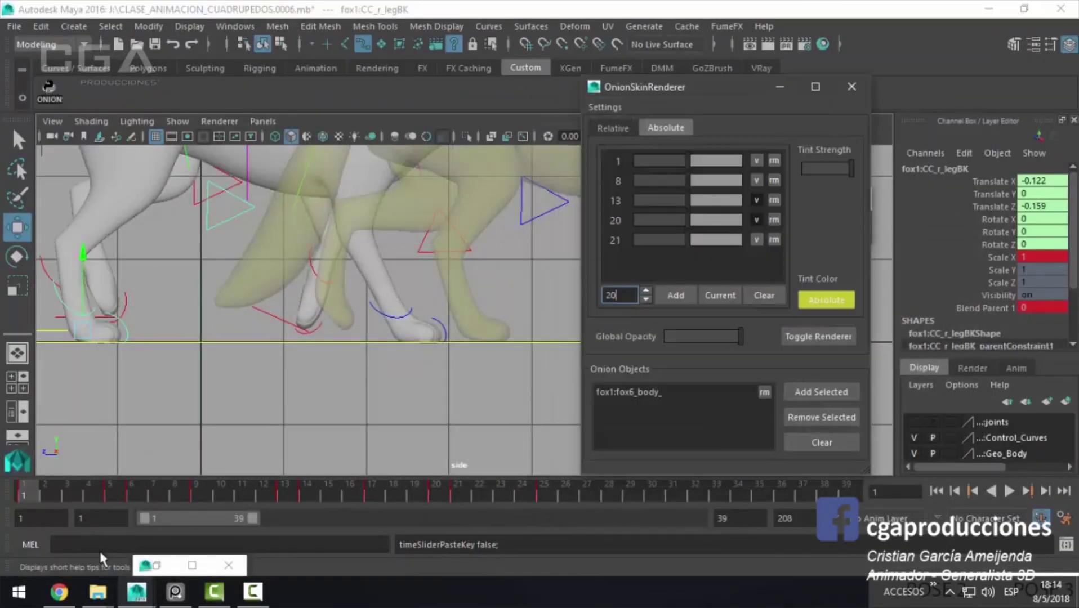
click(757, 219)
click(757, 201)
click(757, 161)
Step: Push the right back leg forward to 0.621 in Z at frame 5 and replay the walk
click(101, 496)
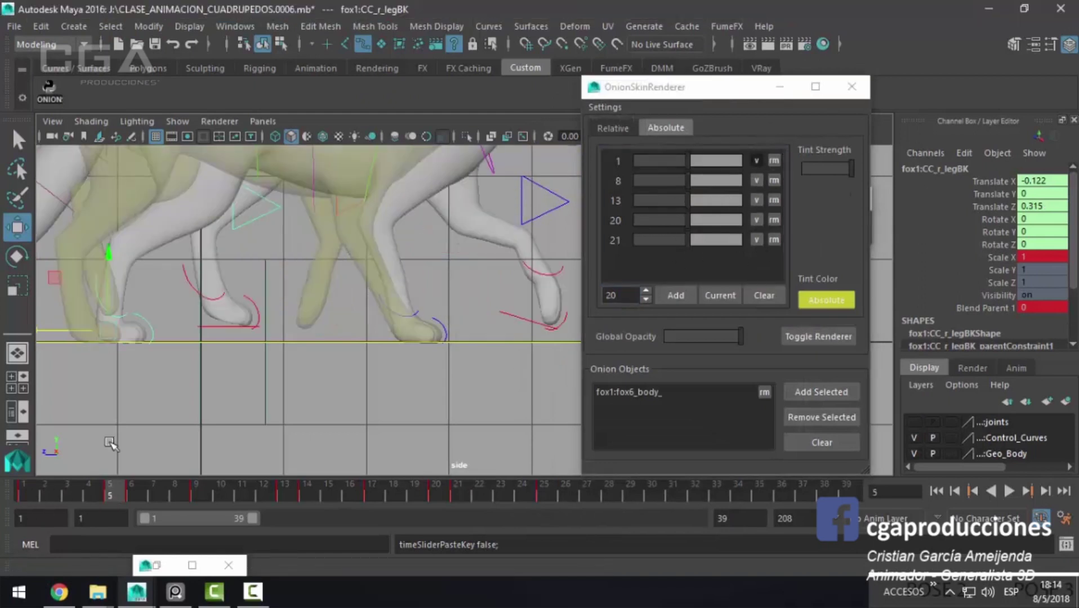
drag(71, 329, 49, 328)
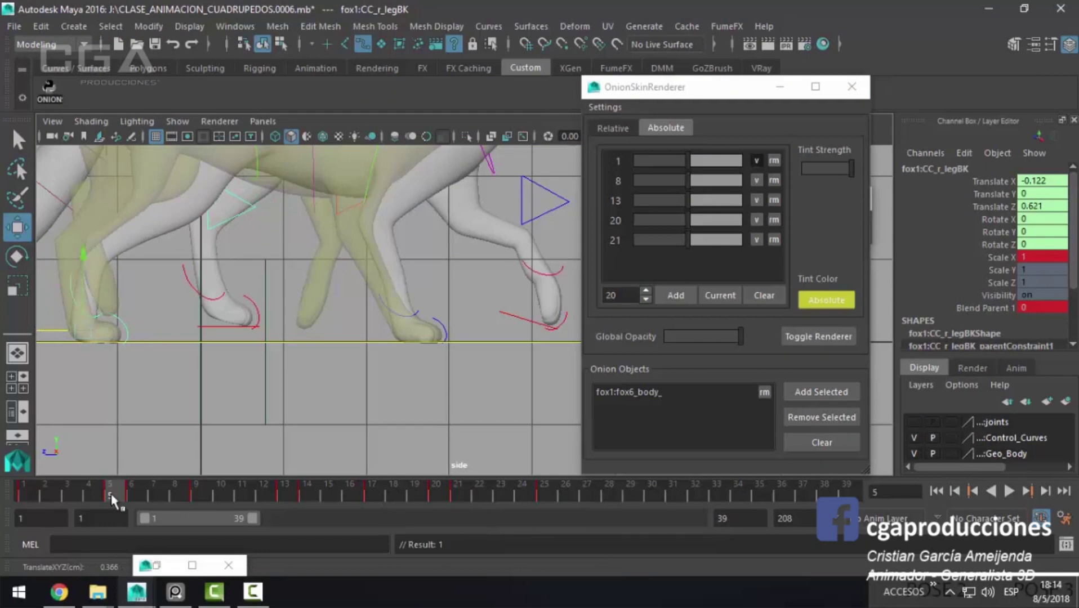
click(131, 498)
key(alt+v)
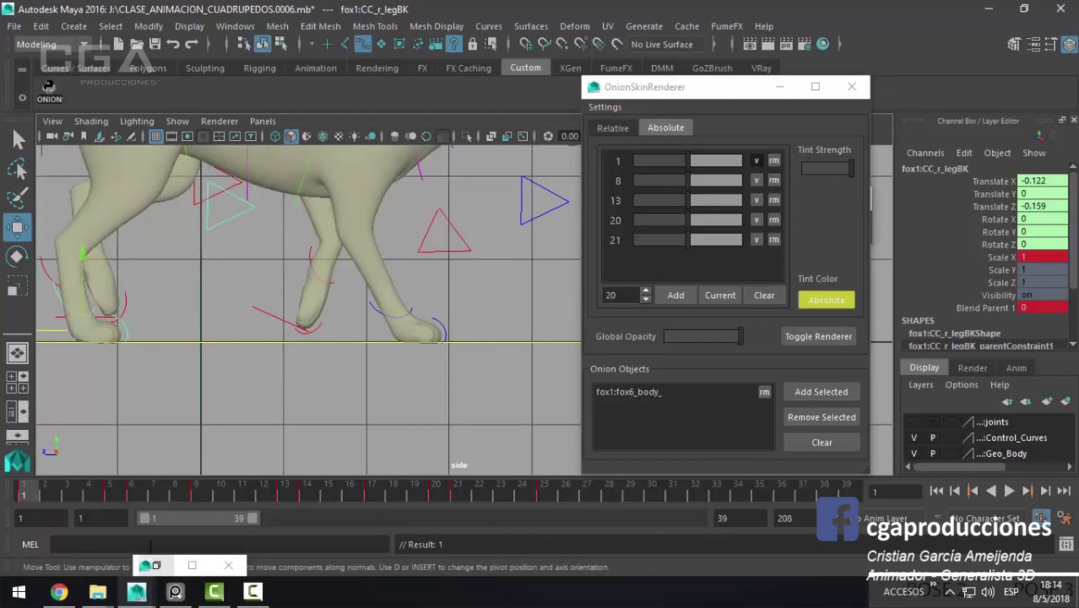
Step: Isolate the right back leg's Translate Z curve in the Graph Editor and frame its keys
click(159, 573)
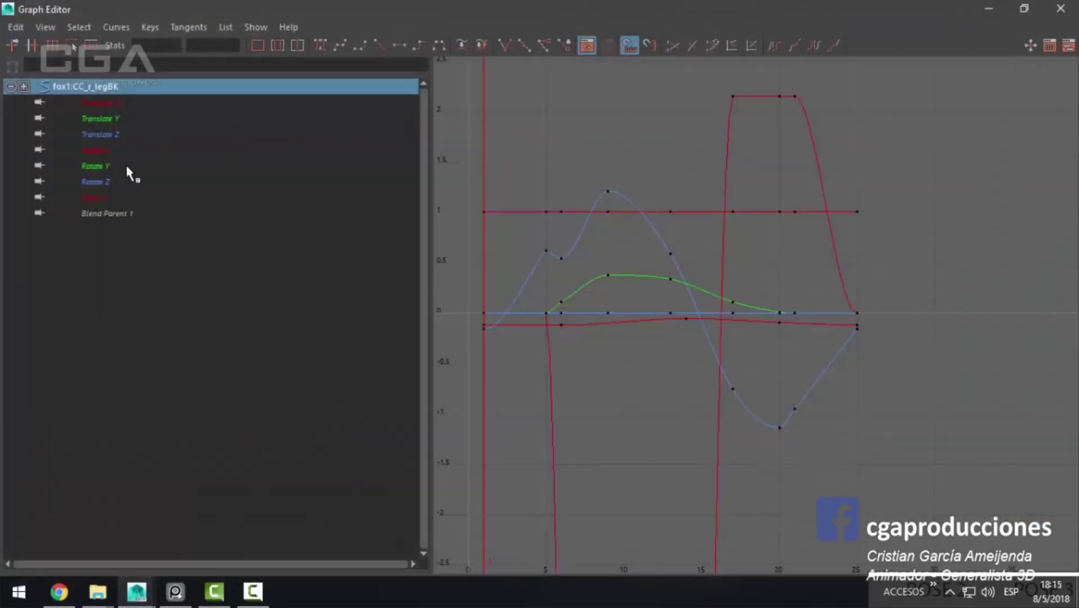
click(116, 135)
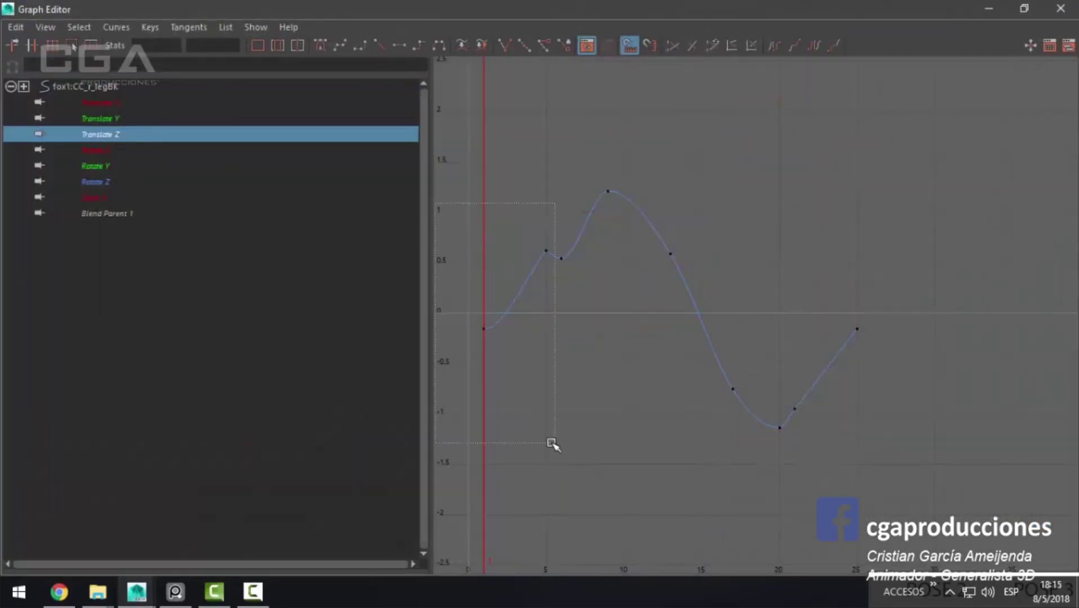
drag(553, 443, 553, 444)
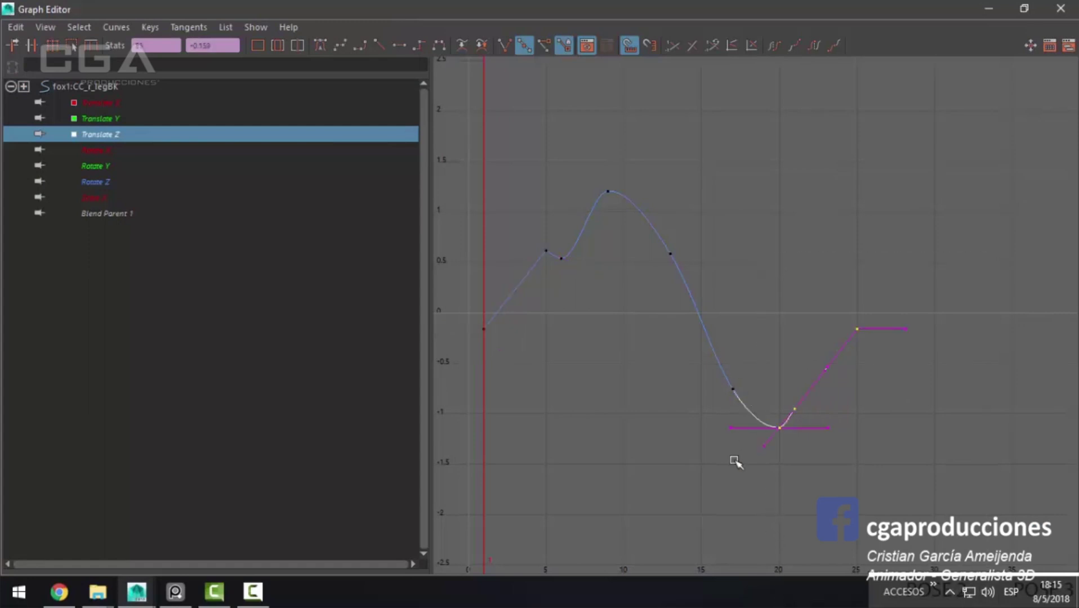
key(f)
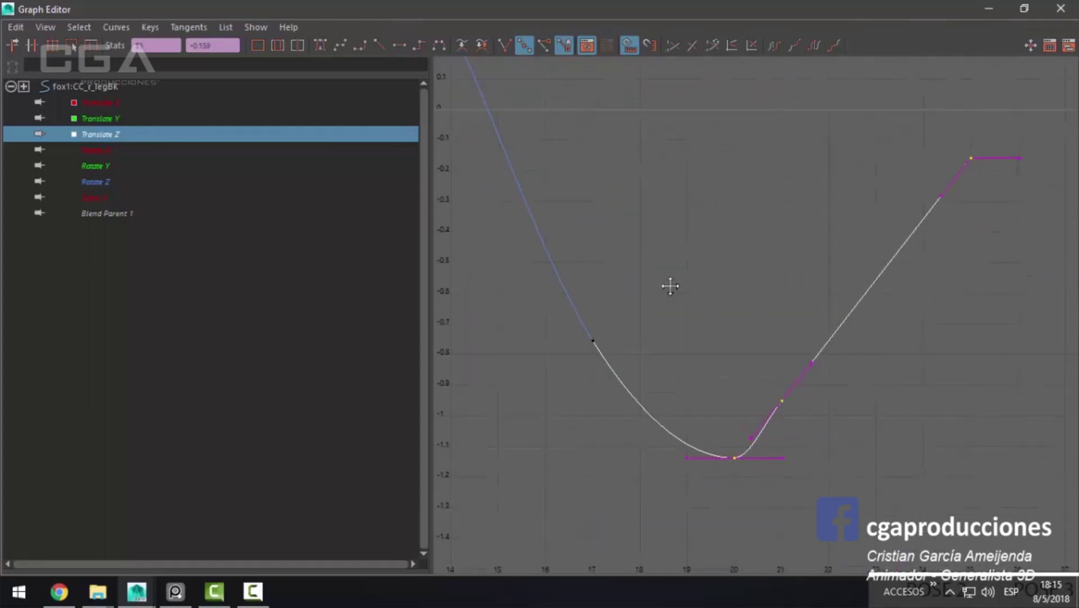
alt+right_drag(788, 330, 766, 332)
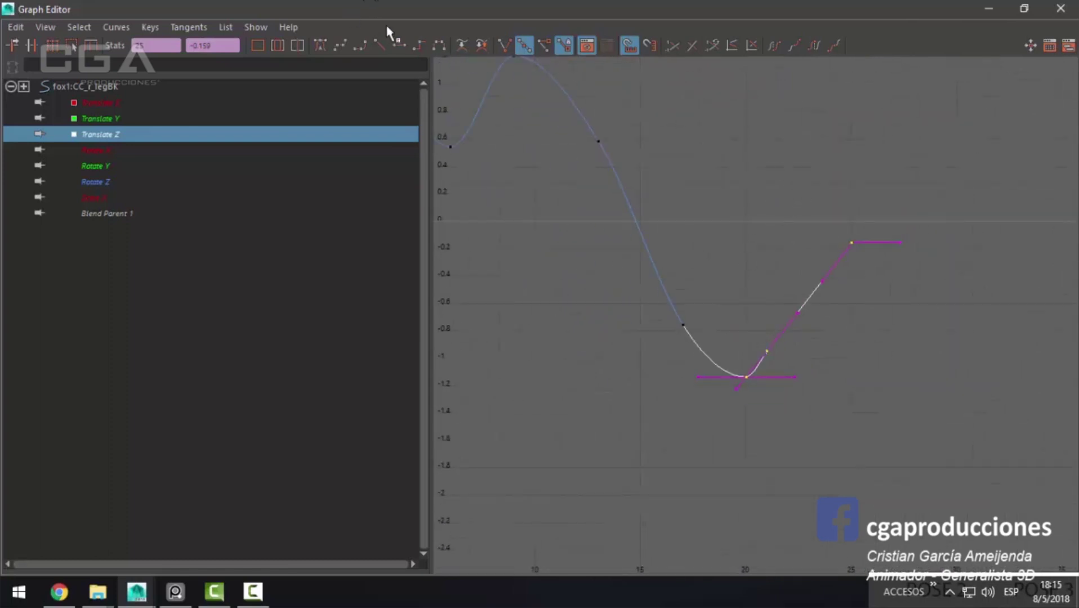
click(989, 8)
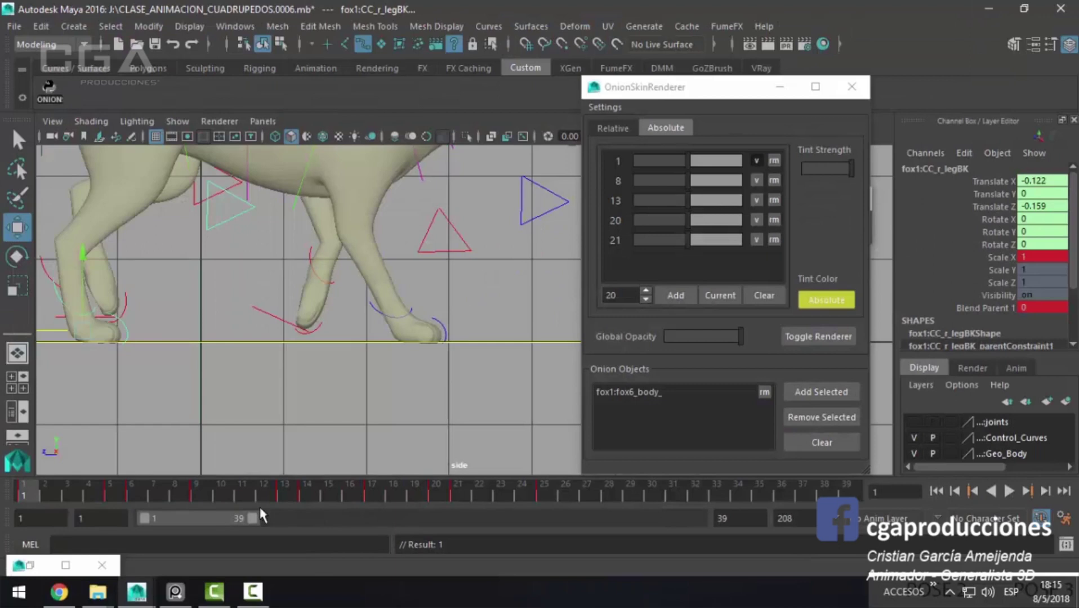
Step: Switch to the four-view layout, maximize the perspective view and restart the walk from frame 1
key(alt+v)
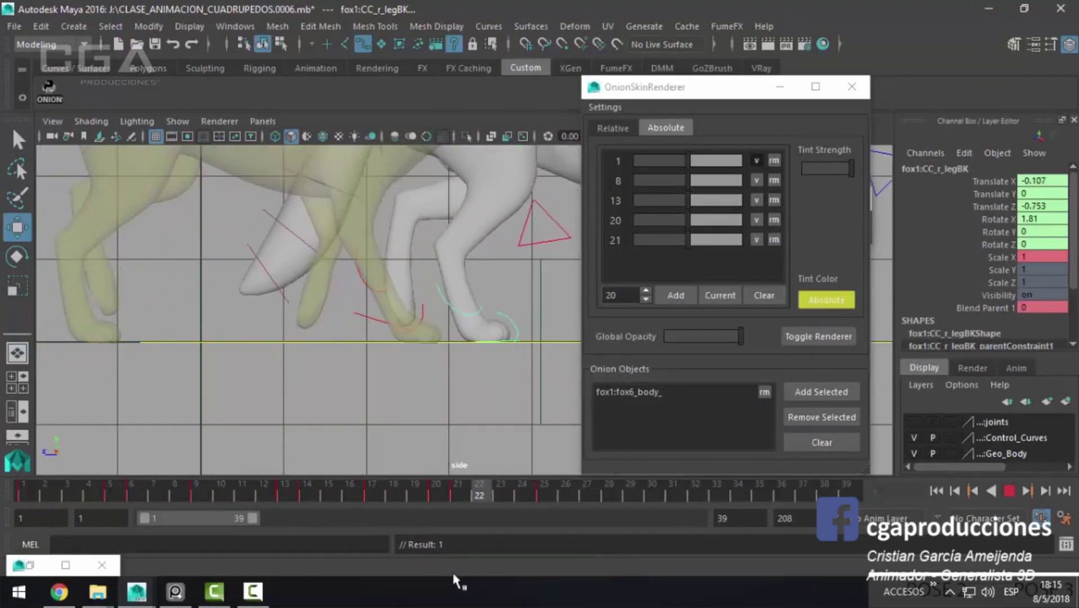
key(alt+v)
key(space)
click(779, 87)
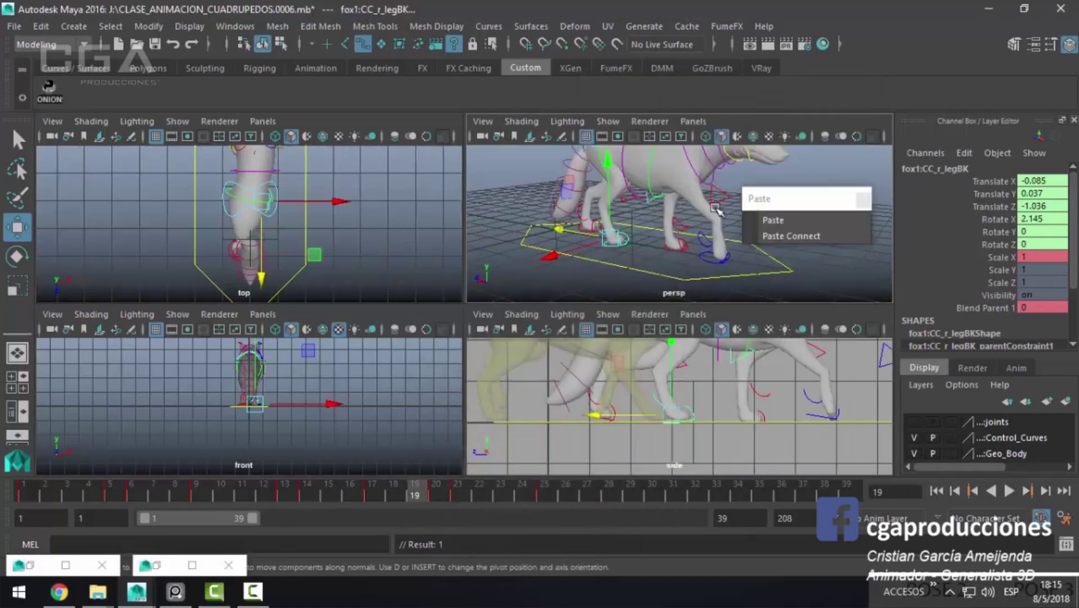
key(space)
key(alt+shift+v)
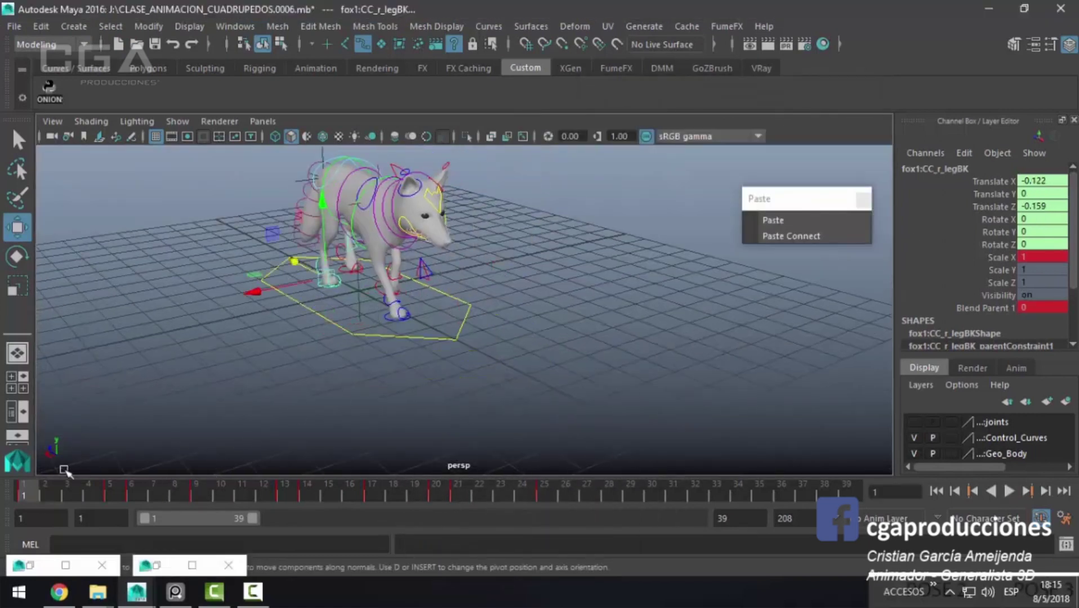
Step: Hide the NURBS control curves, watch the walk from a low orbit, then maximize the side view
click(177, 121)
click(242, 78)
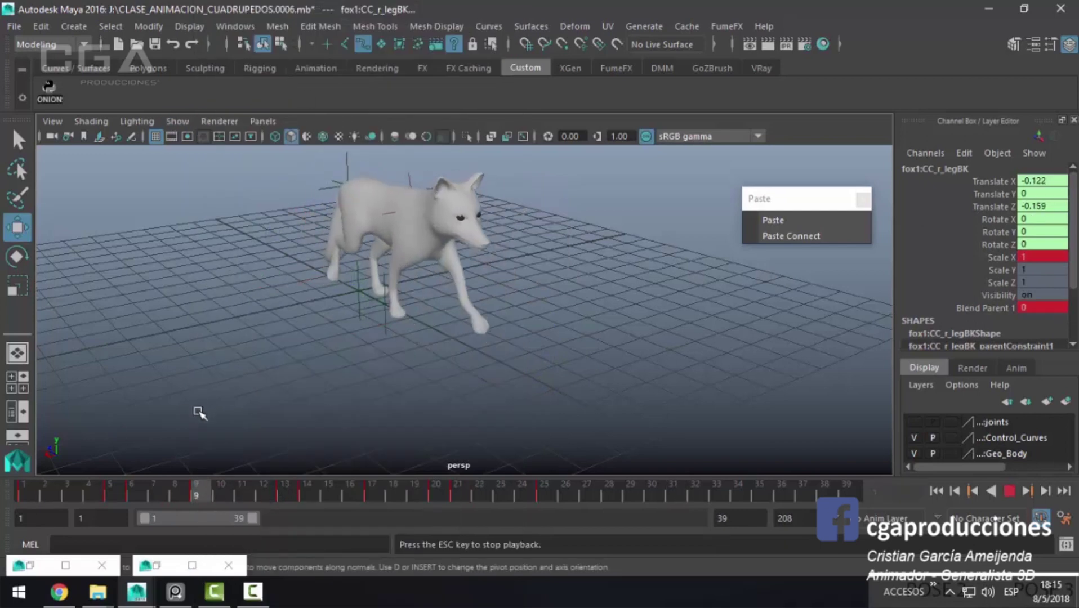
alt+drag(315, 439, 540, 411)
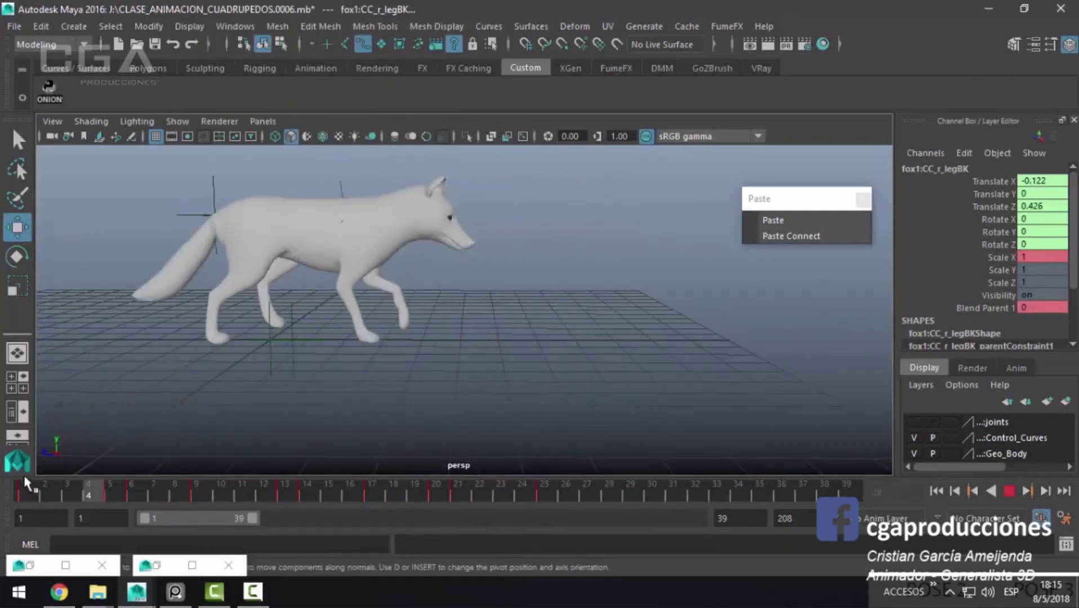
key(Escape)
key(alt+v)
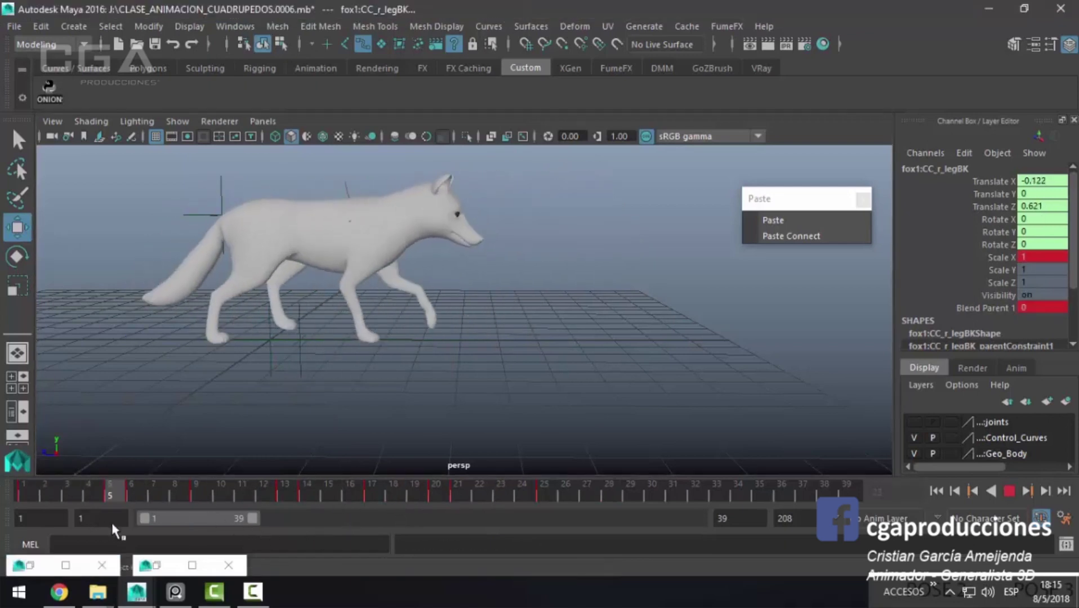
key(Escape)
key(space)
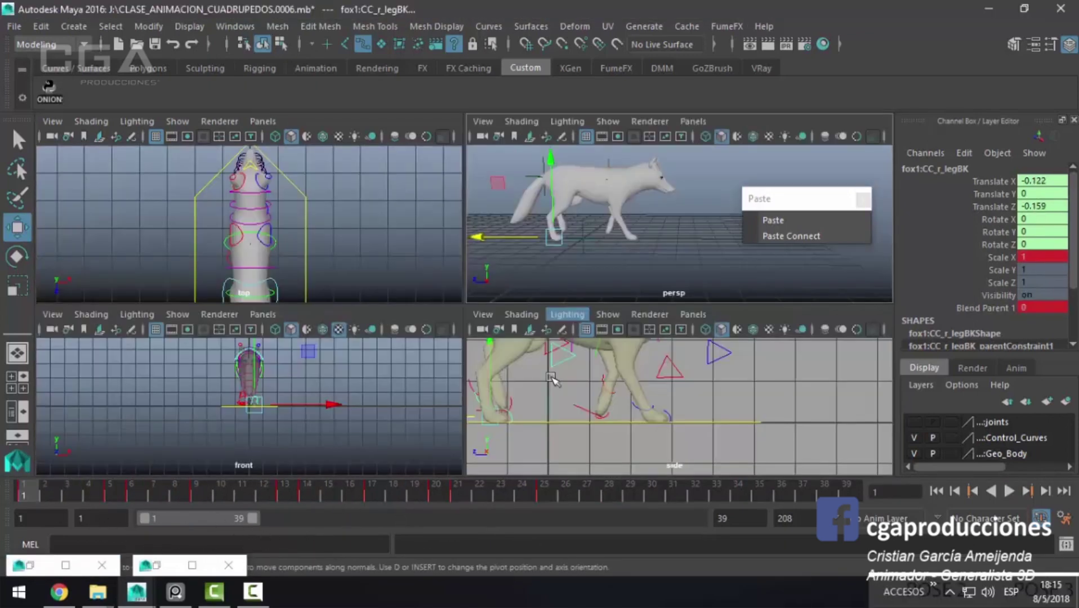
key(space)
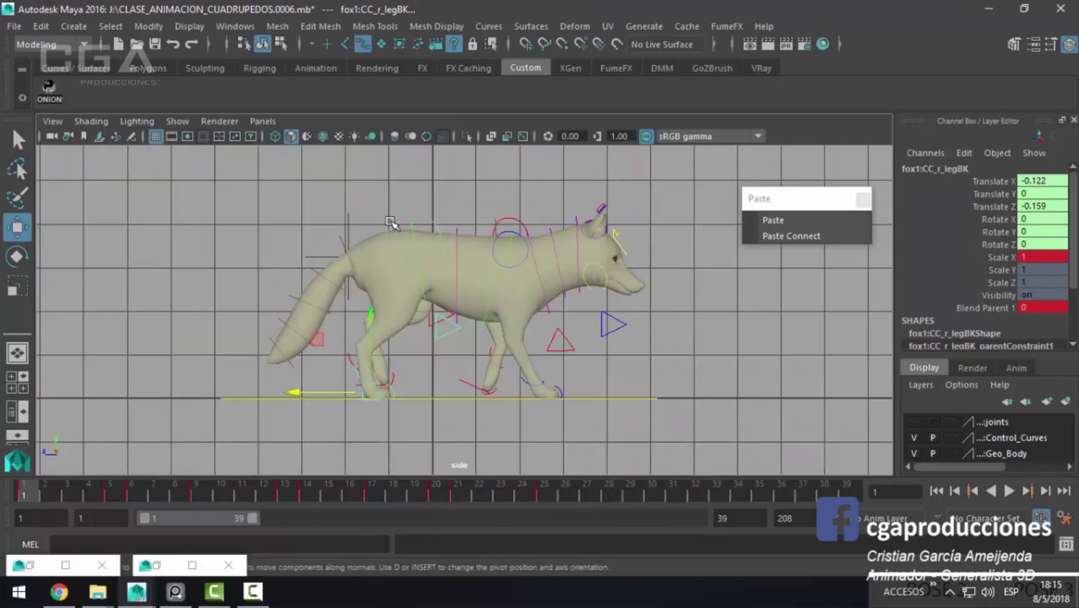
Step: Try raising the centre of gravity control at frame 1, then undo it
drag(390, 223, 370, 369)
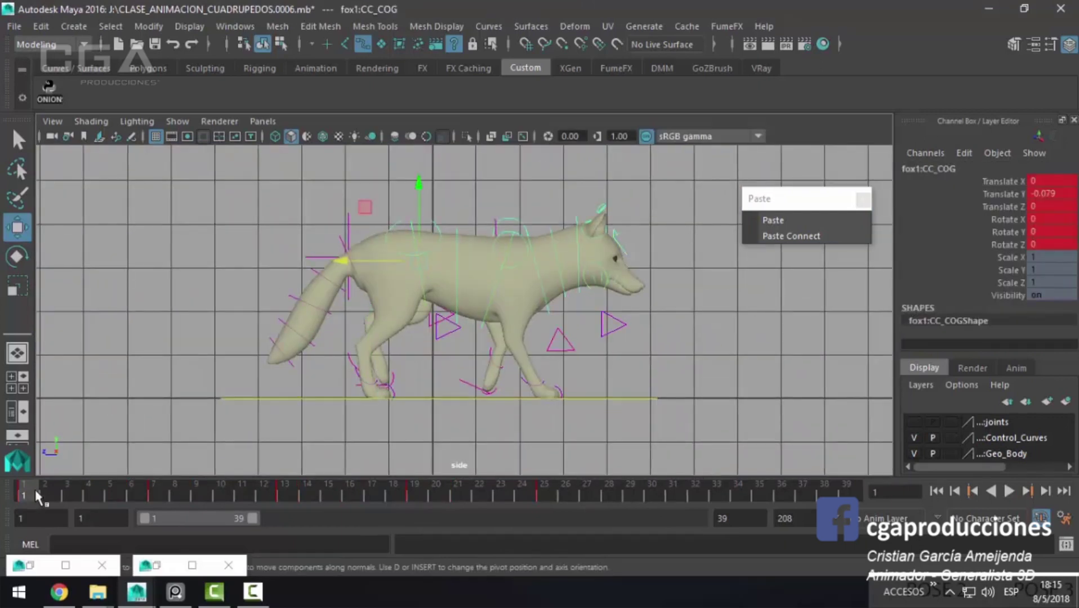
drag(35, 490, 23, 492)
drag(420, 180, 420, 176)
key(ctrl+z)
key(q)
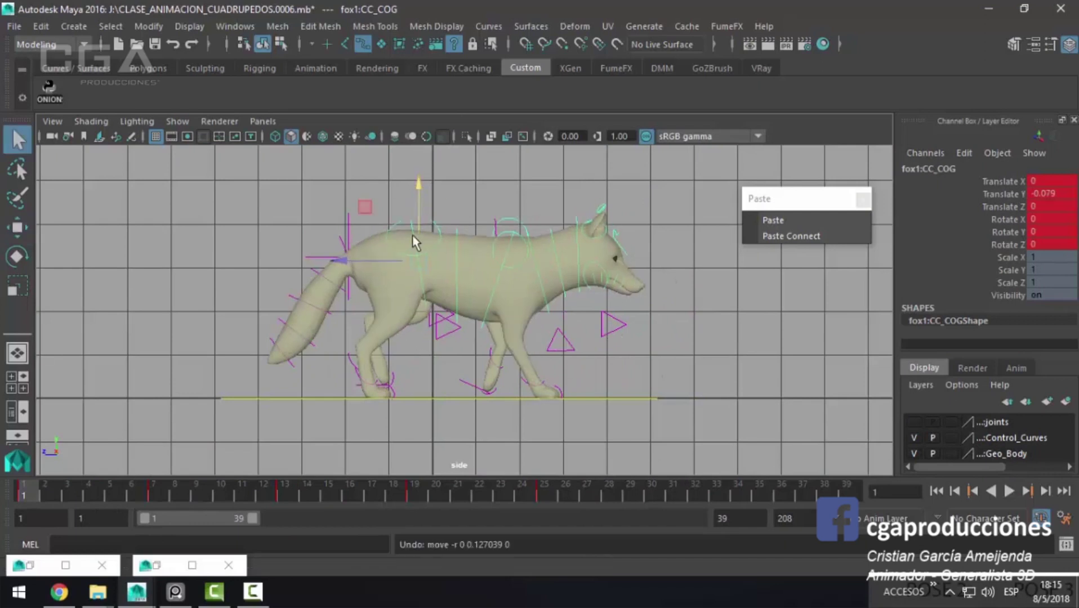
Step: Raise the CC_spine_back control to Translate Y 0.127 and key it at frame 1
click(415, 234)
key(w)
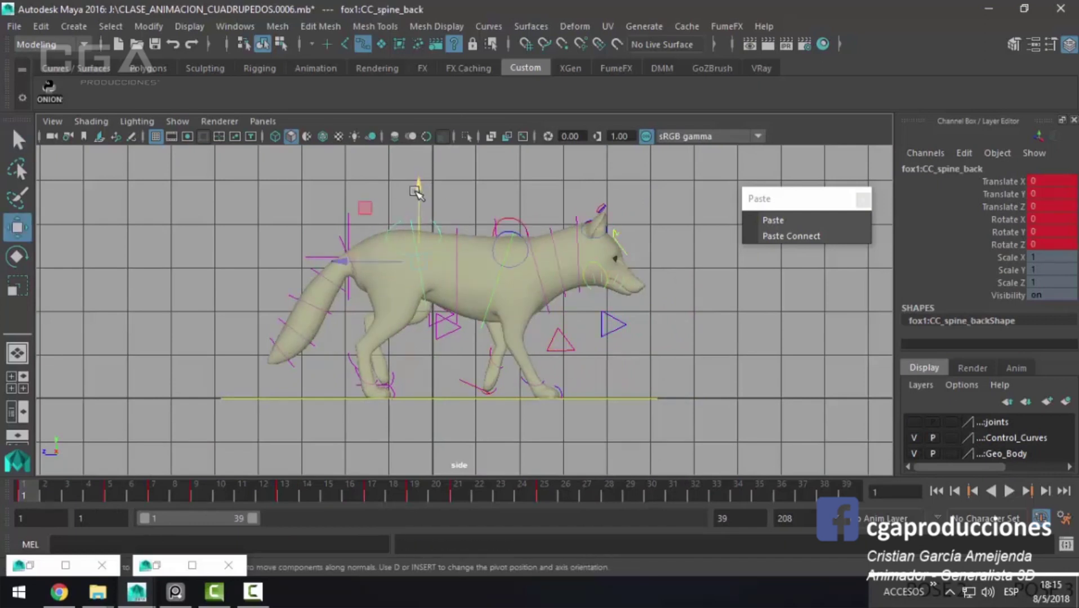
drag(416, 190, 414, 186)
key(s)
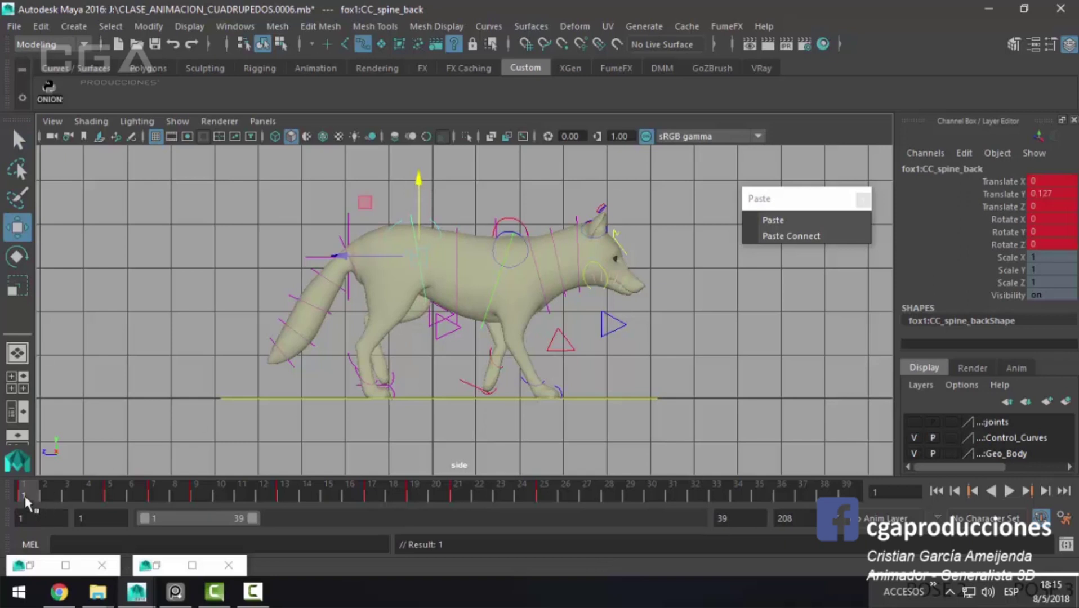
Step: Copy the spine_back key from frame 1 and paste it onto frames 13 and 25
right_click(24, 496)
click(62, 281)
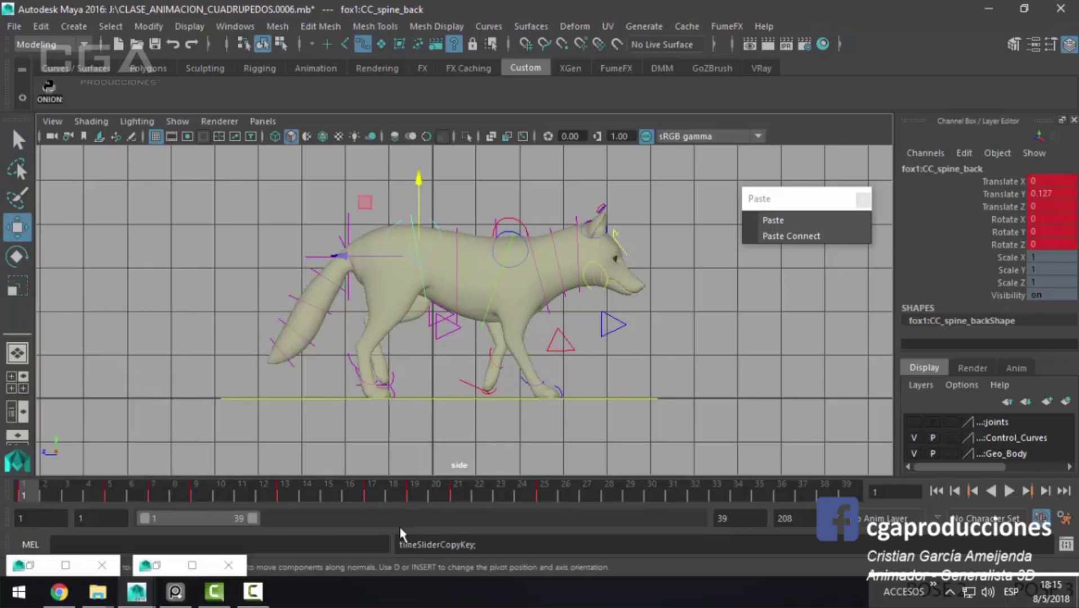
click(286, 492)
click(780, 218)
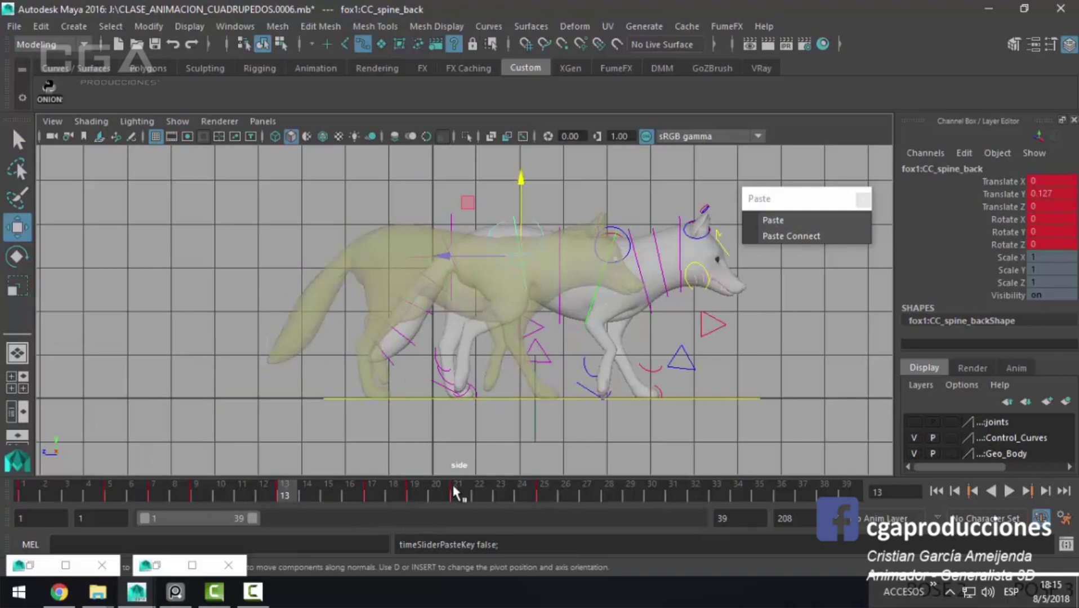
click(770, 220)
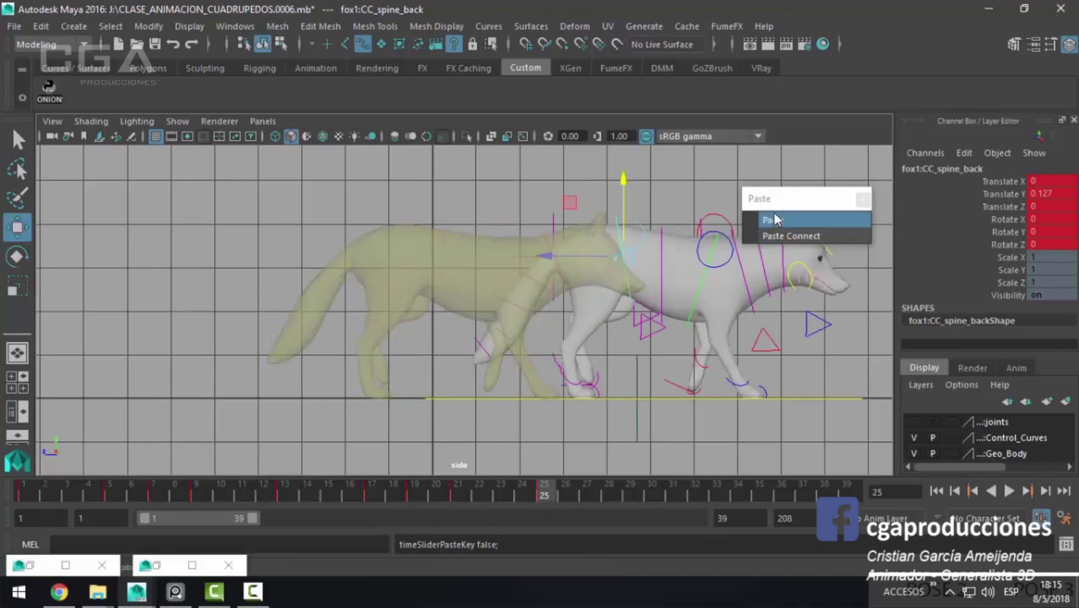
Step: Replay the walk cycle in the maximized perspective view
key(alt+v)
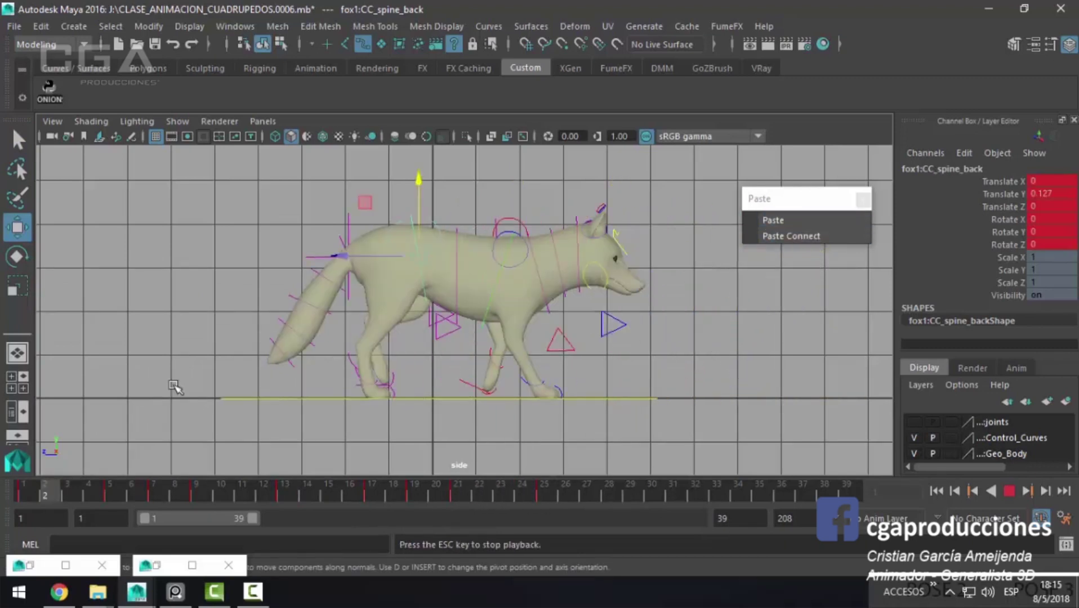
key(Escape)
key(space)
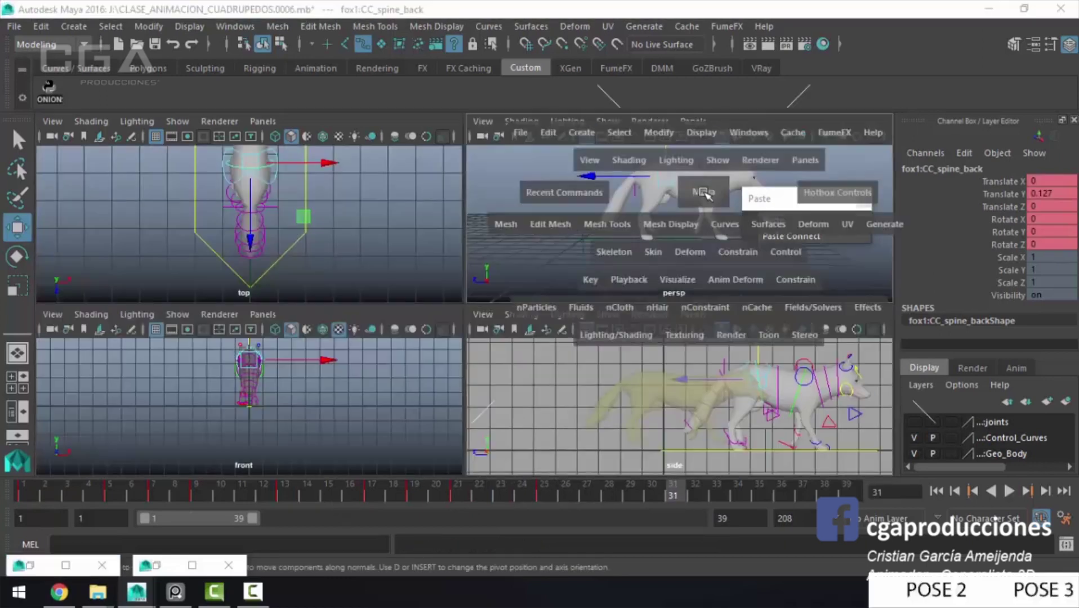
key(space)
key(alt+v)
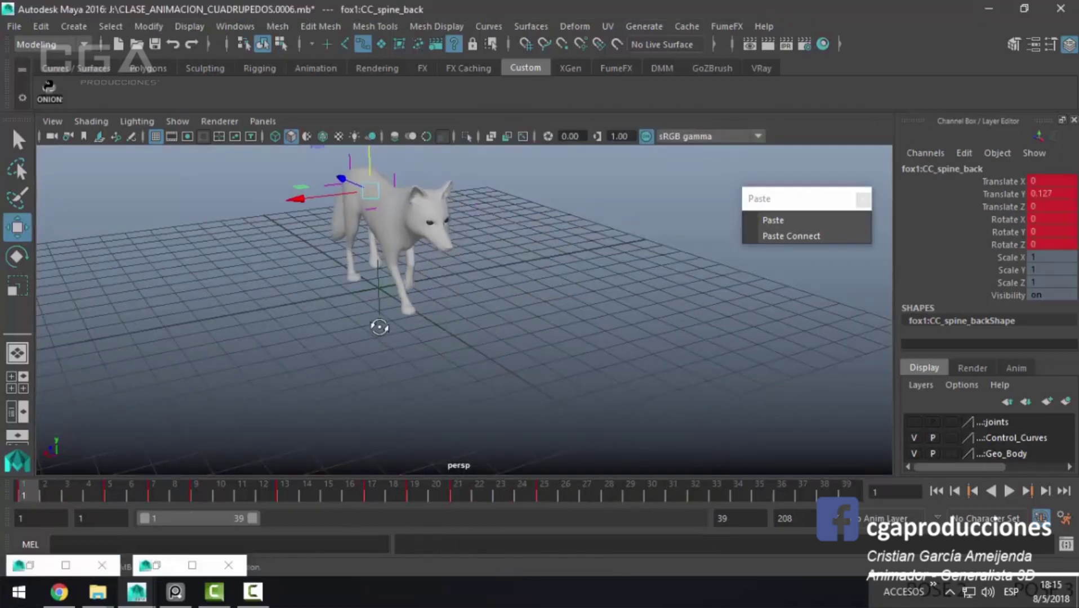
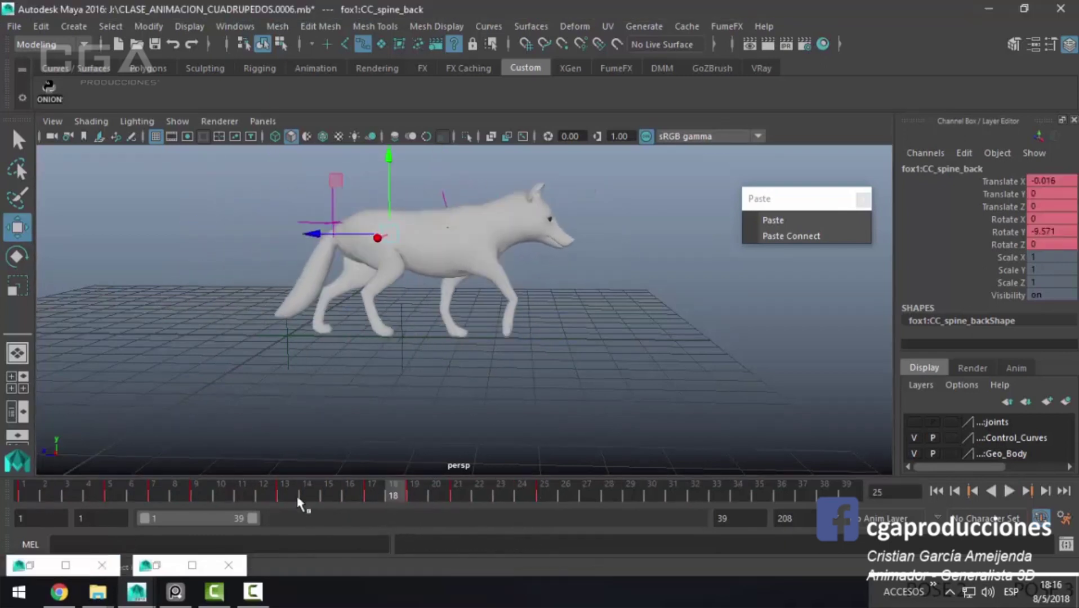
Step: Copy the back spine control's bounce key and paste it at frame 13, then move to frame 25
key(Escape)
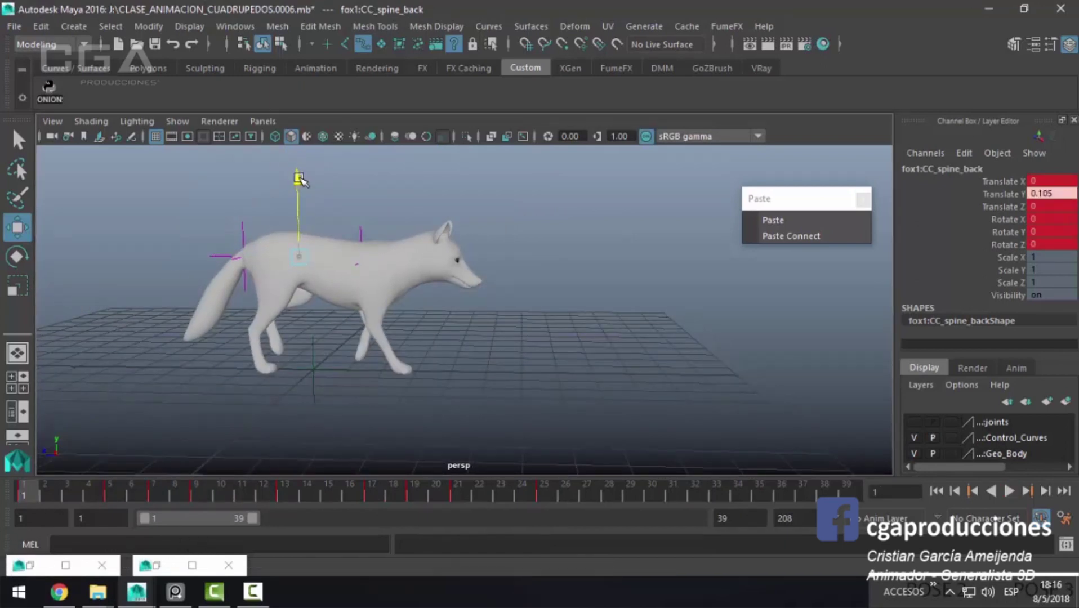
right_click(34, 501)
click(138, 278)
click(279, 494)
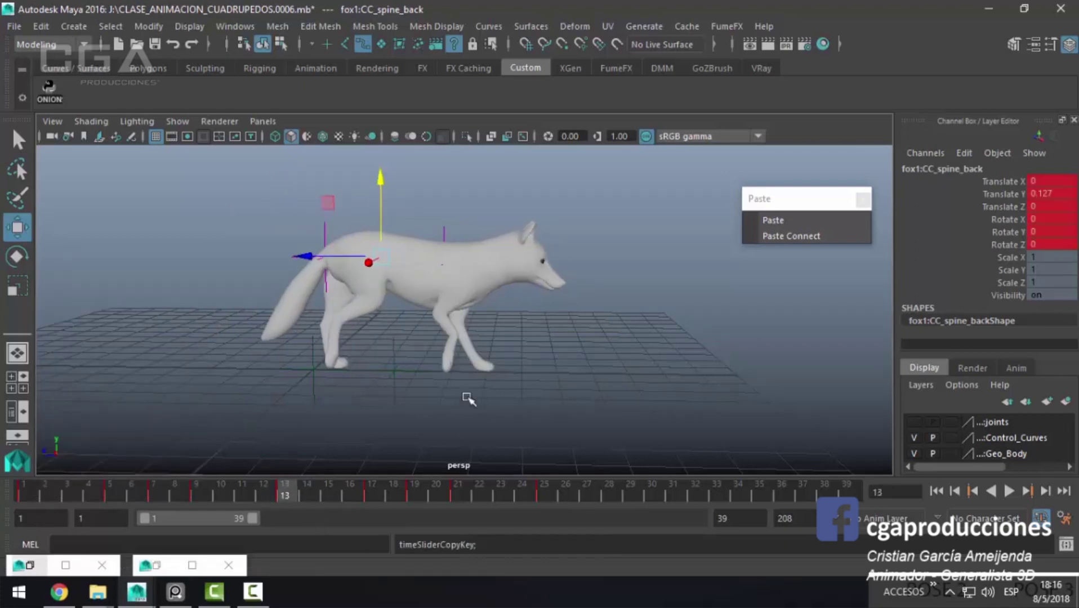
click(778, 220)
click(552, 486)
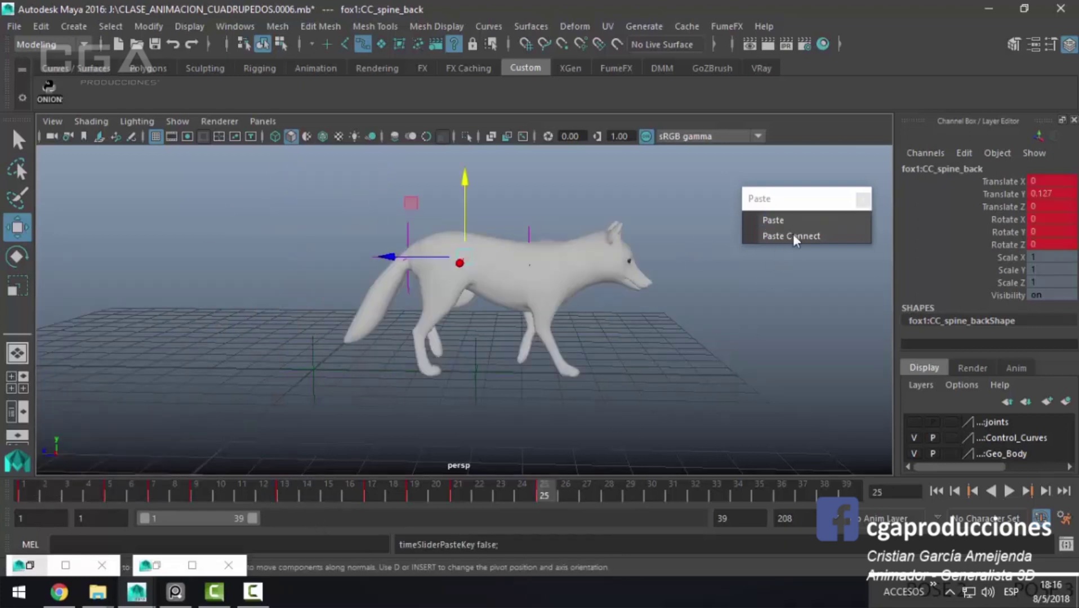
Step: Play back the walk cycle in the four-view and maximized views to check the bounce
key(alt+v)
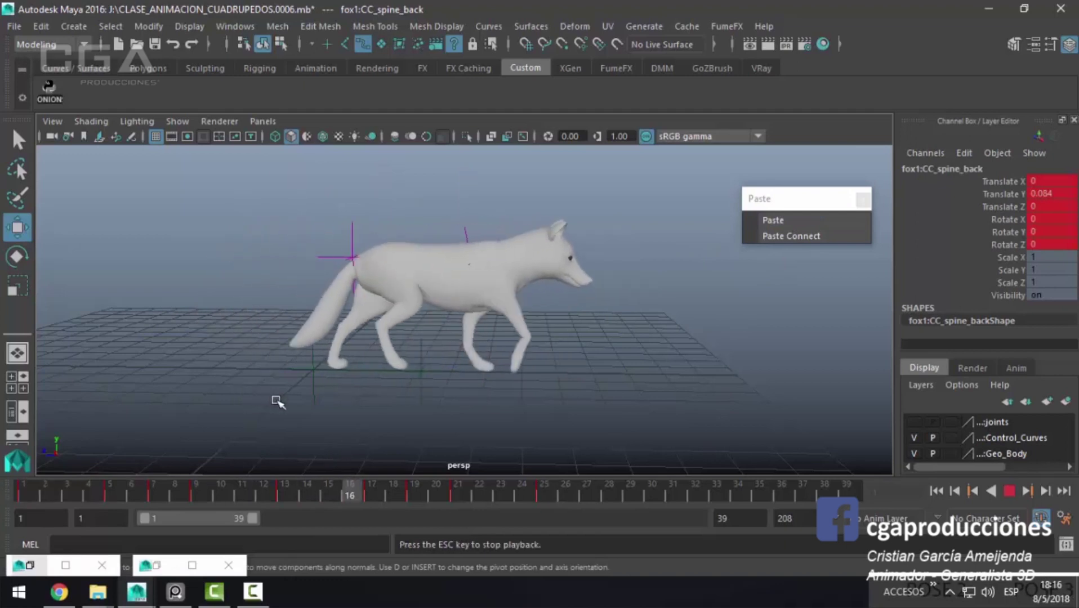
key(Escape)
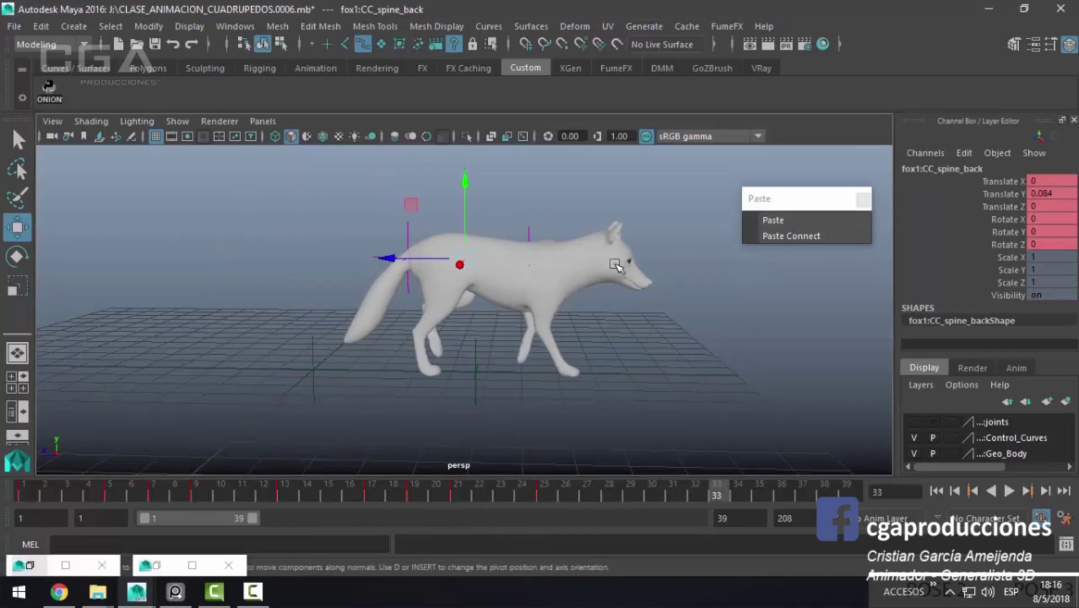
key(space)
key(space)
key(alt+v)
key(Escape)
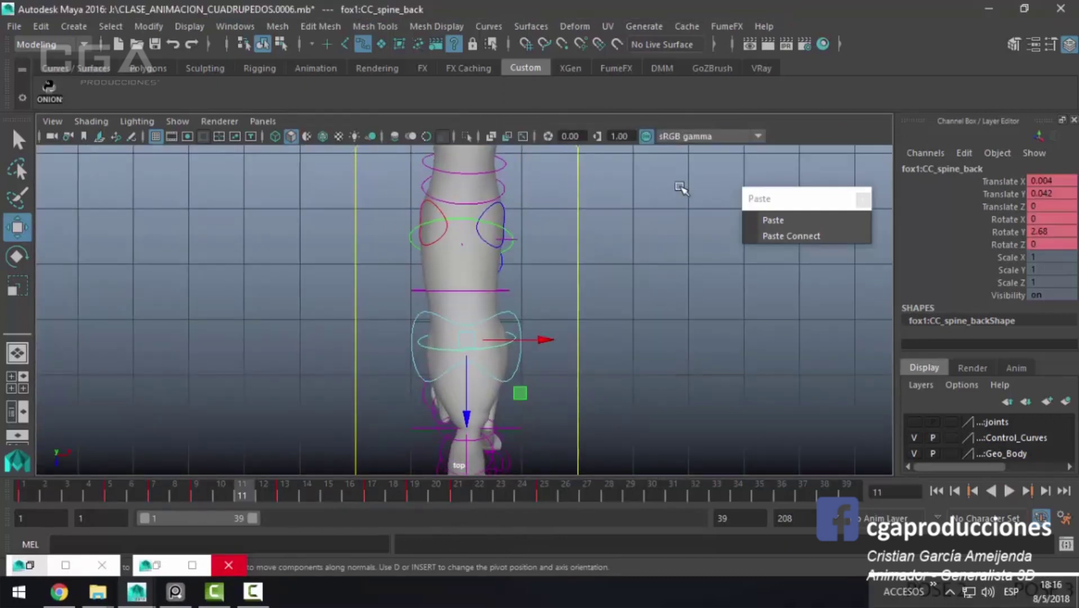
key(space)
key(space)
key(alt+v)
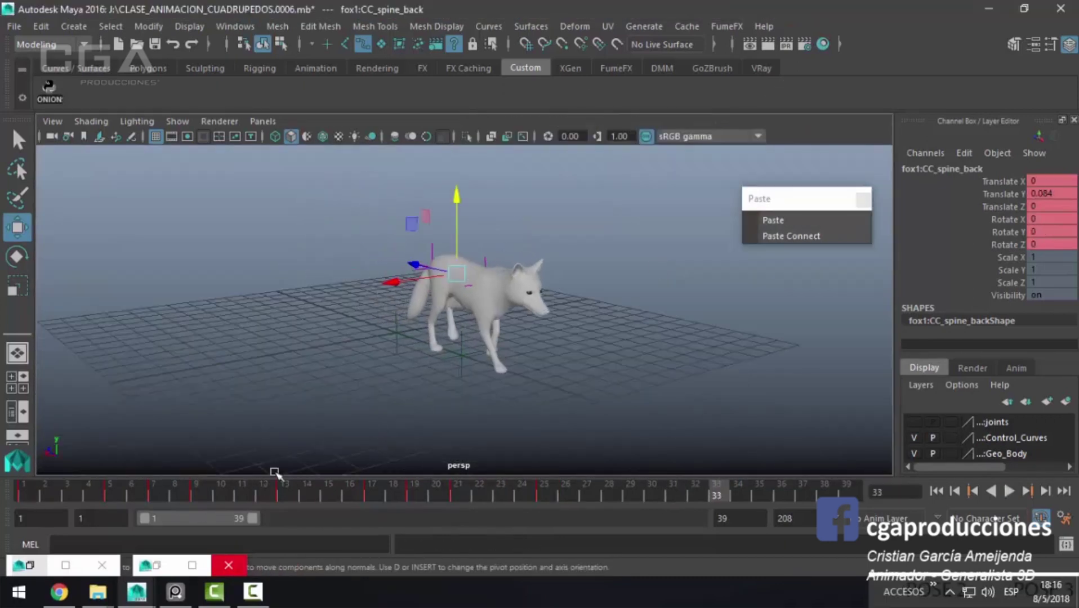
Step: Restore the minimized OnionSkinRenderer window and close it
click(155, 566)
key(Return)
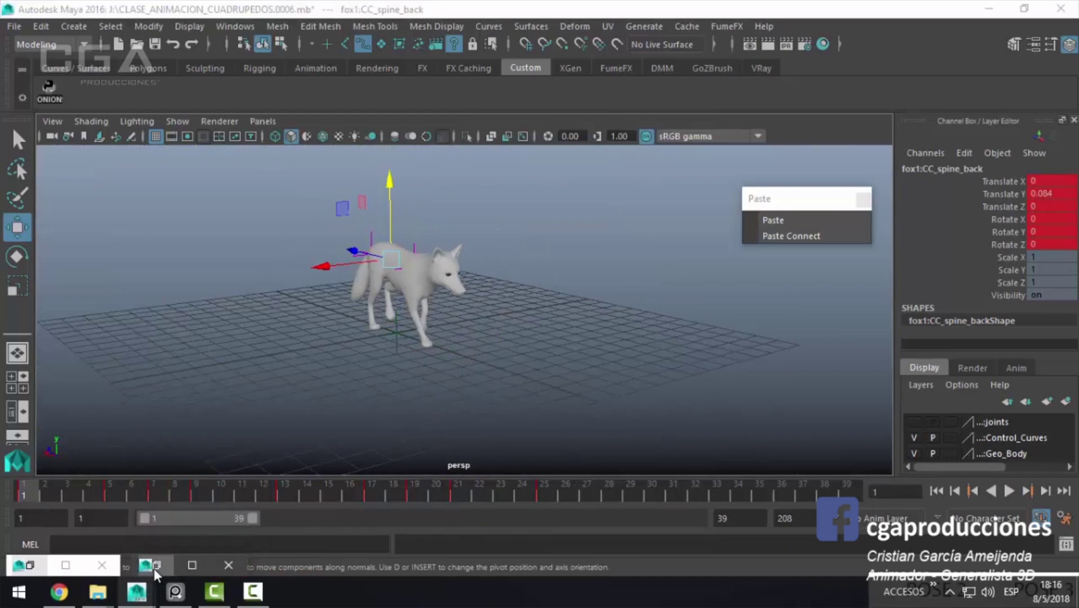
click(851, 86)
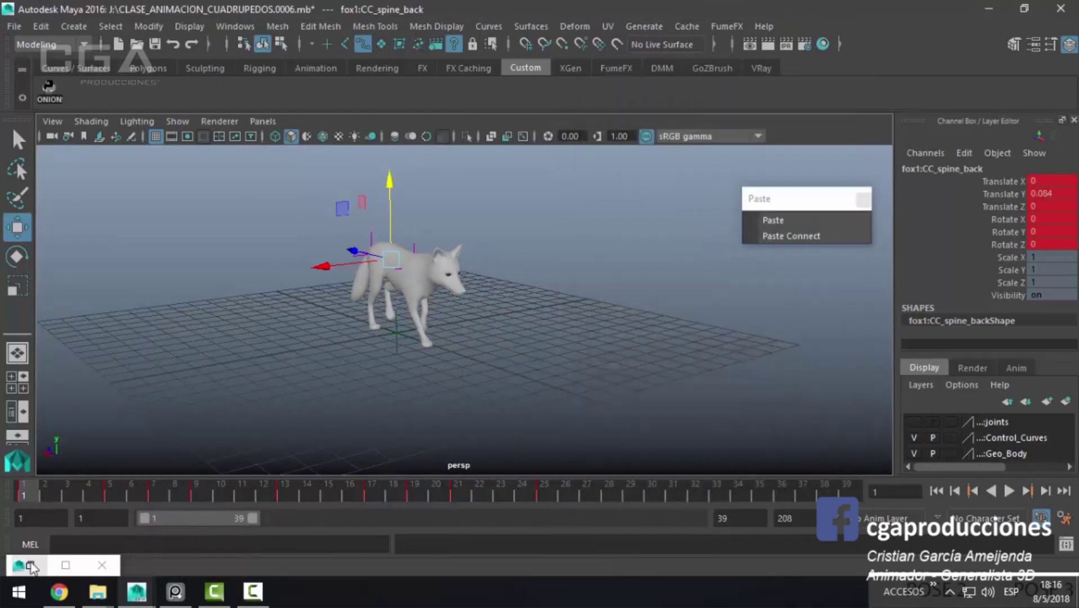
Step: Lower the three Translate Y peak keys of the back spine curve toward 0.04
click(31, 567)
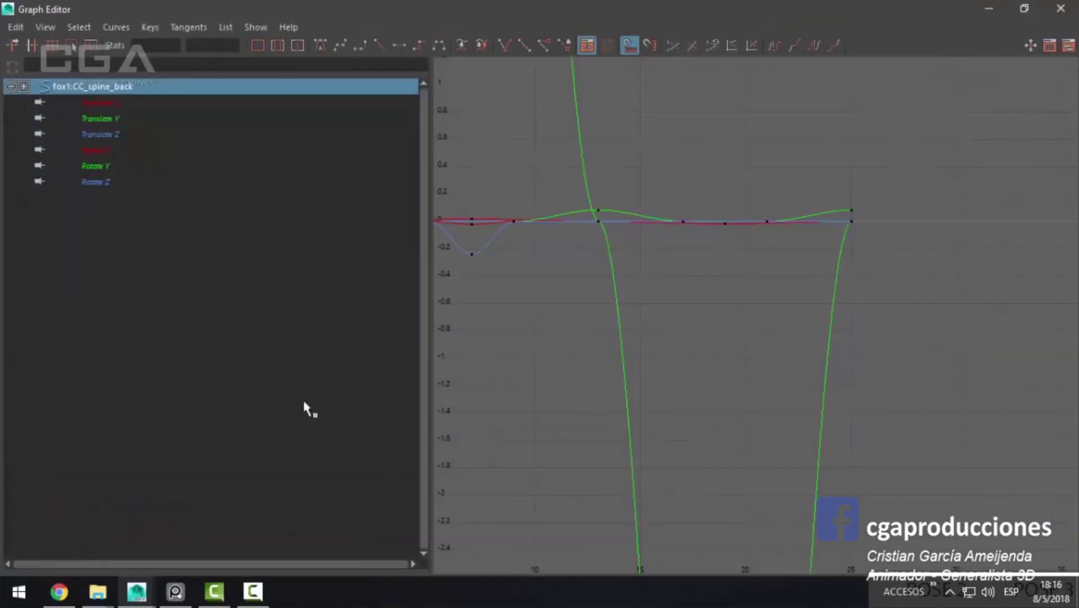
click(123, 117)
key(f)
scroll(742, 310, down, 1)
drag(997, 236, 999, 238)
double_click(691, 8)
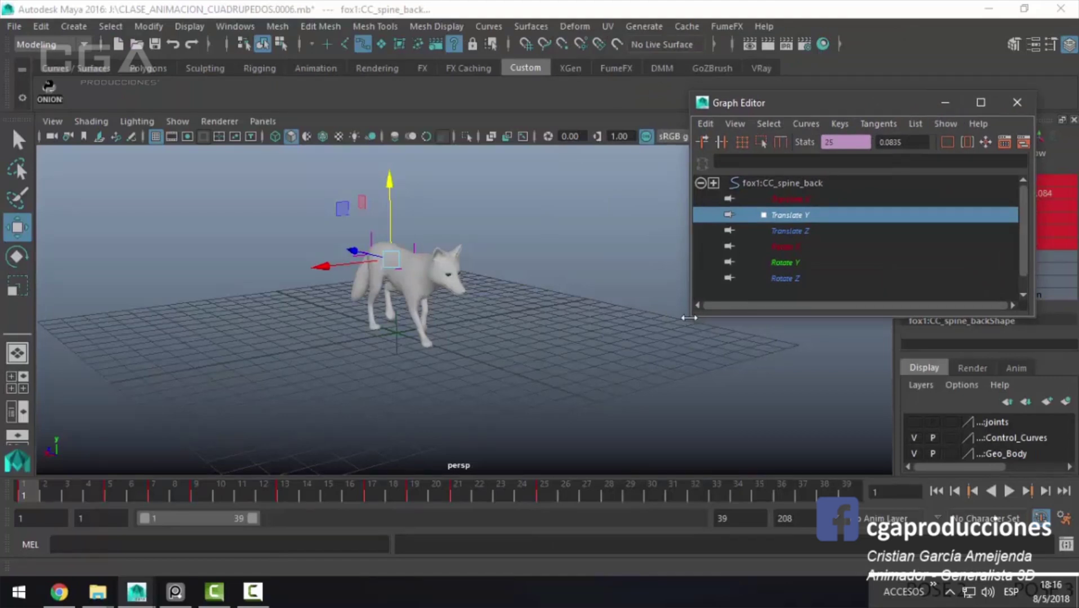
drag(691, 321, 207, 454)
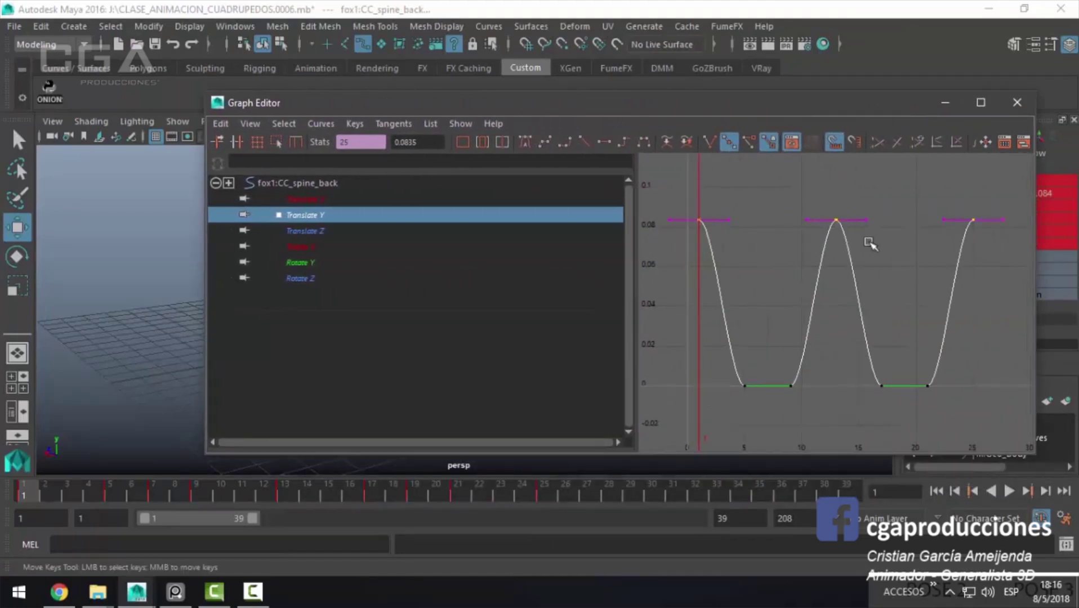
shift+middle_drag(838, 219, 846, 249)
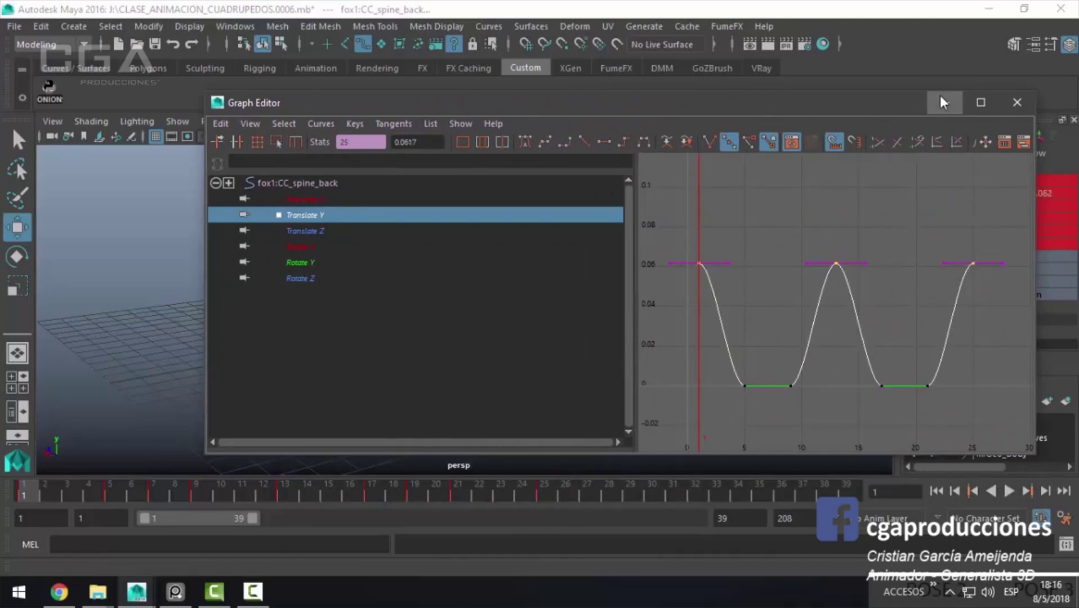
click(944, 103)
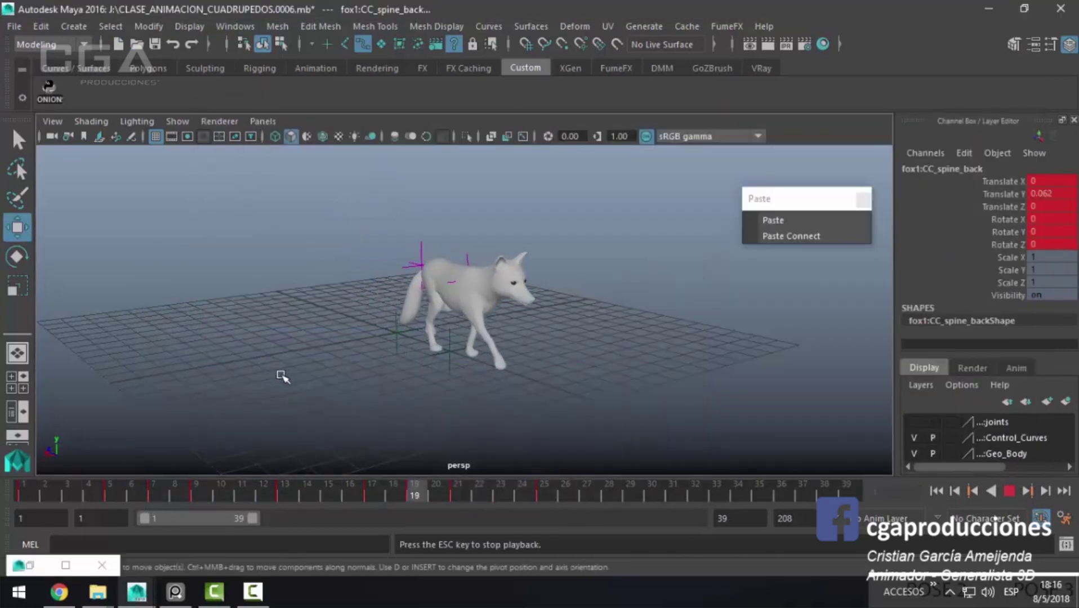
Step: Orbit to a low side view and play the walk to preview the softer bounce
key(Escape)
mouse_move(414, 422)
alt+mouse_down()
mouse_move(421, 470)
mouse_move(307, 491)
alt+mouse_up()
key(alt+v)
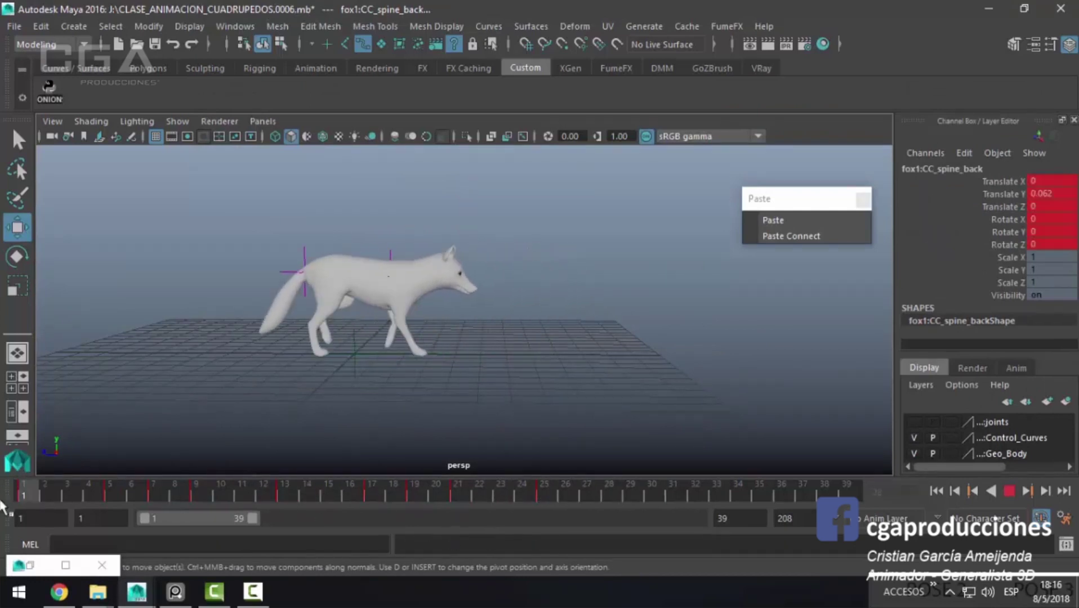
click(32, 564)
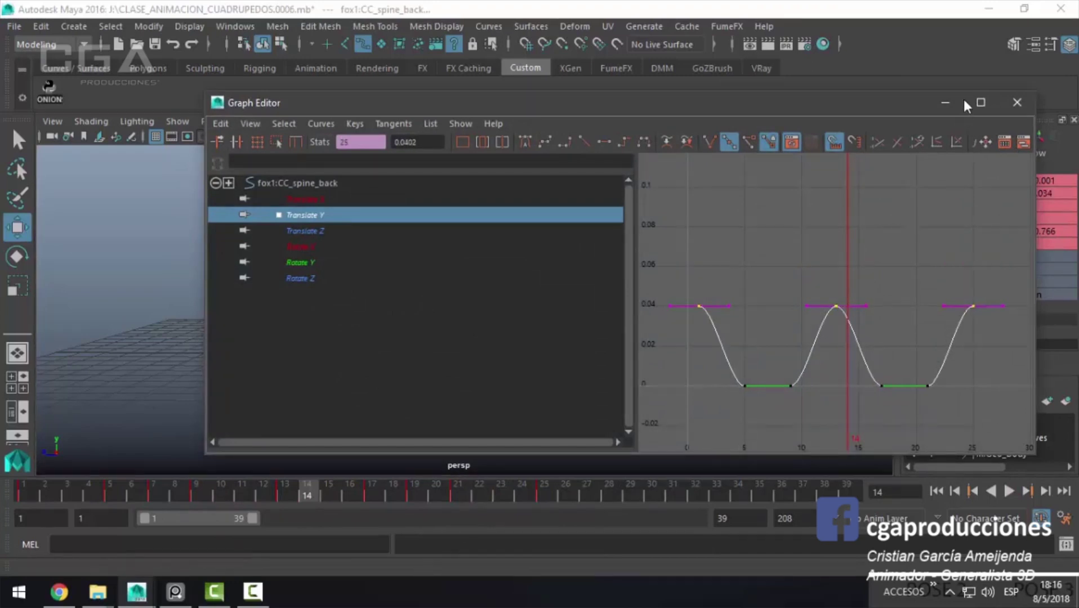
click(946, 102)
key(alt+v)
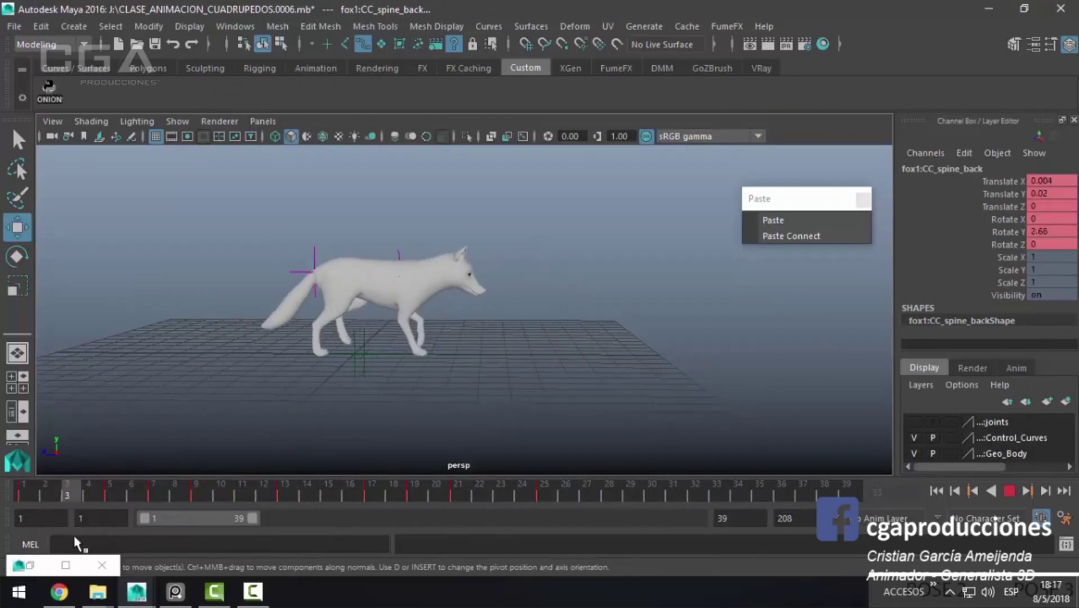
Step: Show the rig's control curves and select the front spine control, stopping at frame 1
alt+right_drag(340, 209, 427, 169)
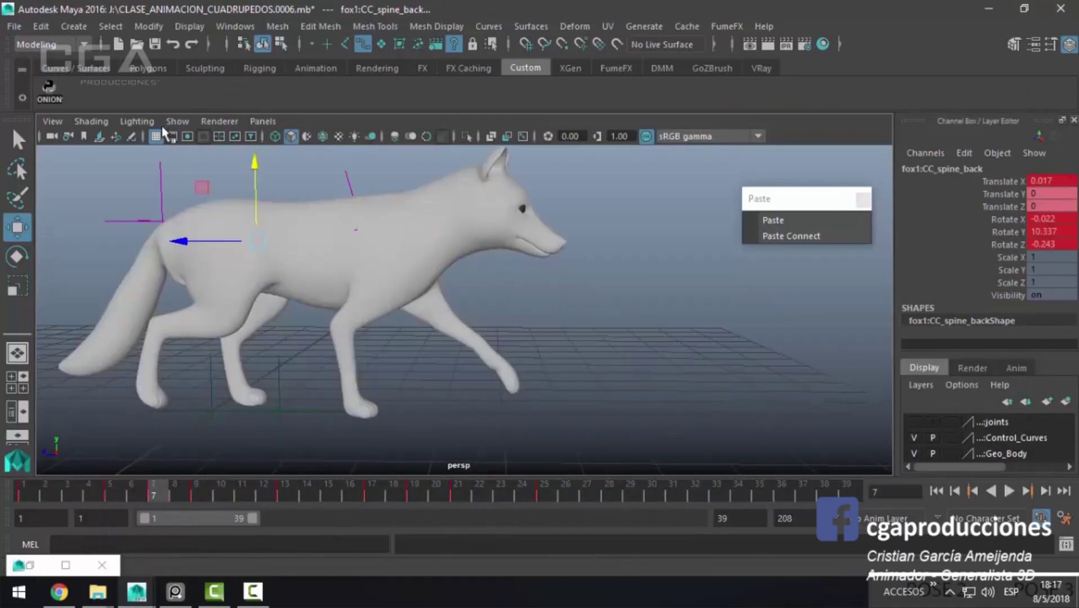
click(178, 121)
click(270, 78)
key(q)
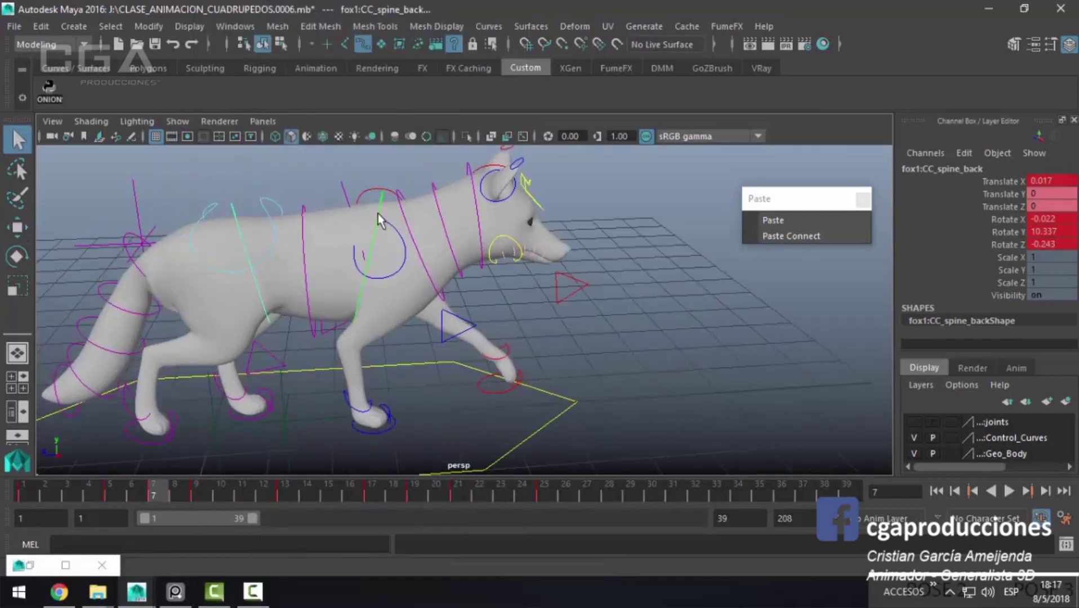
click(445, 305)
key(w)
key(alt+v)
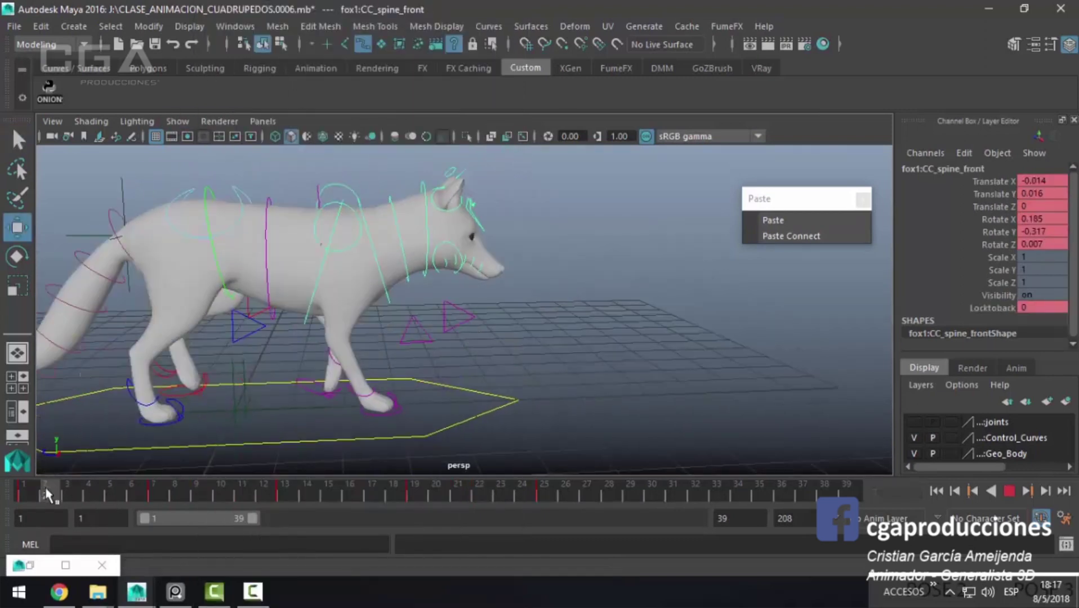
key(alt+v)
key(alt+shift+v)
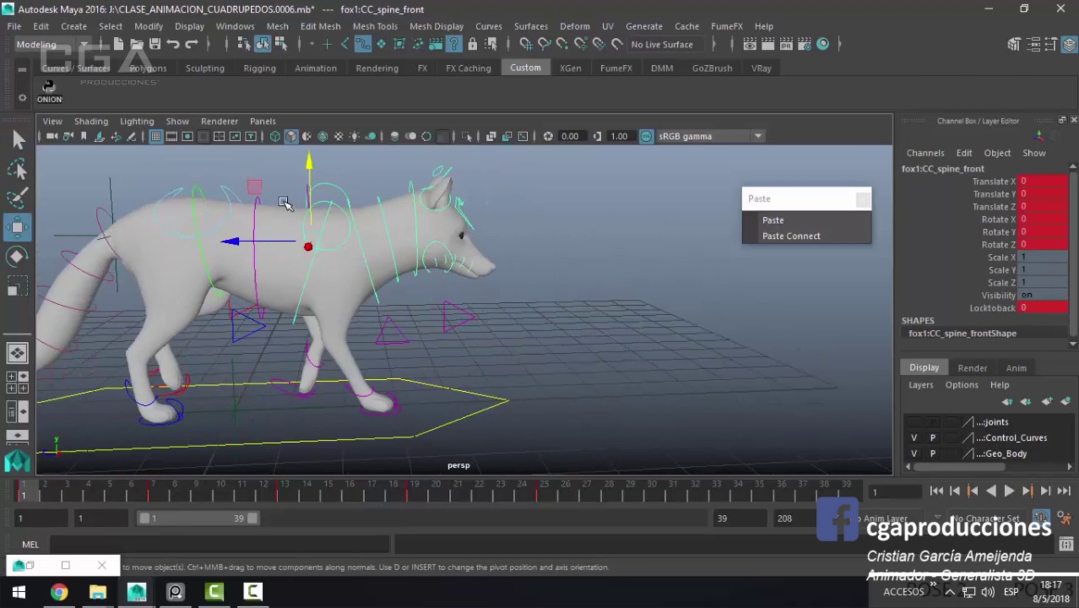
Step: Raise the front spine control slightly and paste its frame-1 key onto frame 13
drag(314, 160, 312, 157)
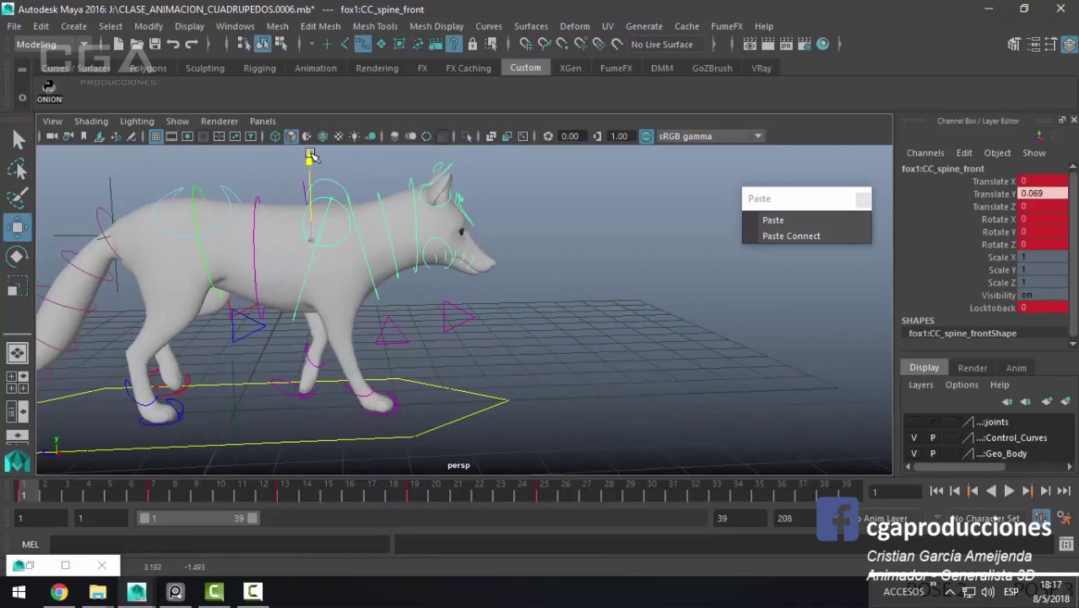
drag(40, 494, 30, 498)
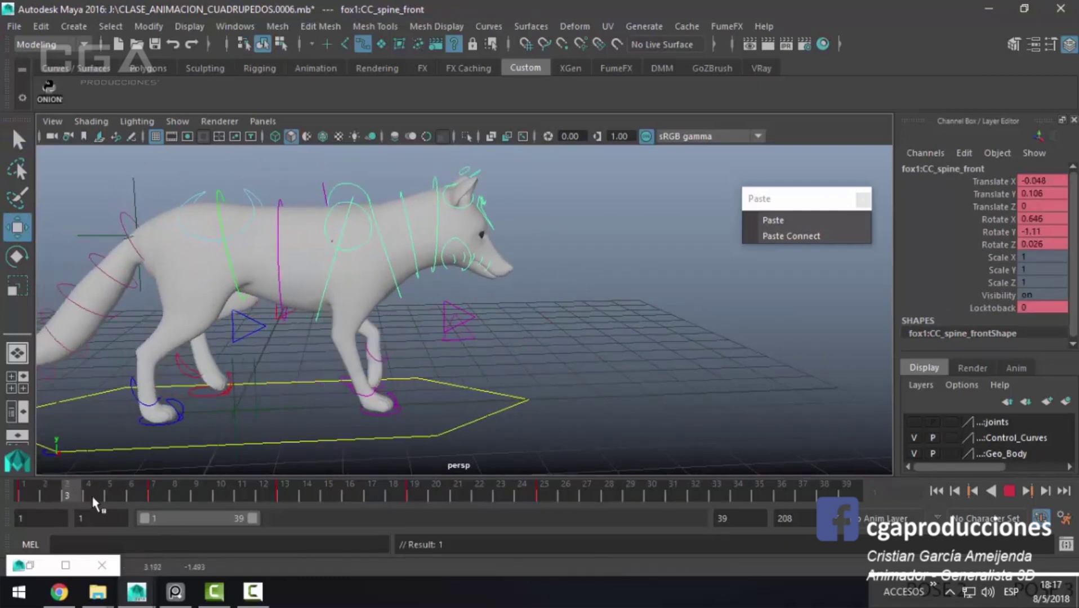
right_click(30, 498)
click(53, 272)
click(286, 494)
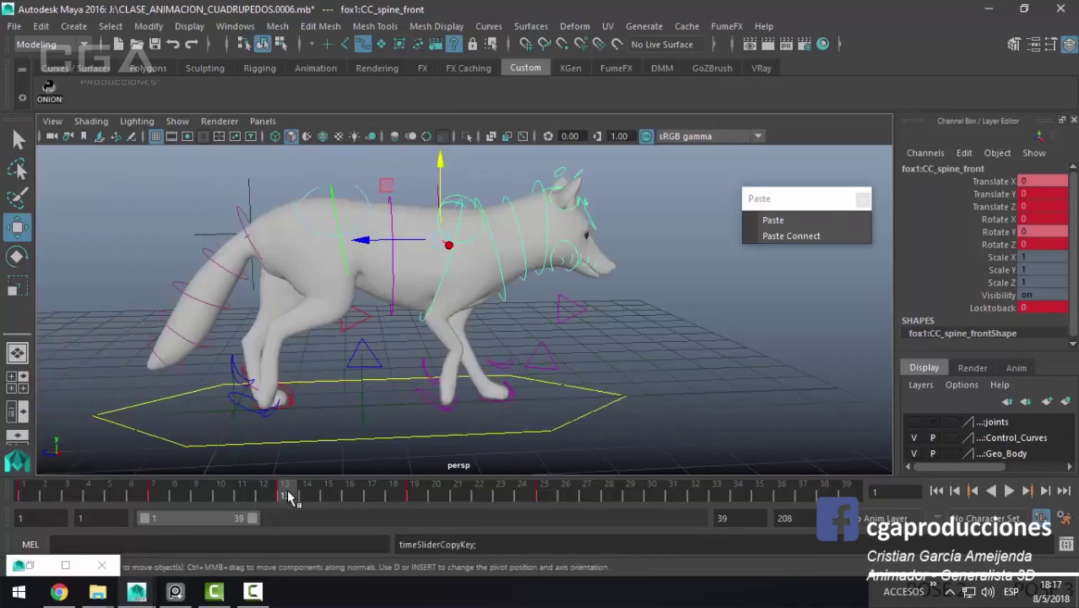
click(794, 219)
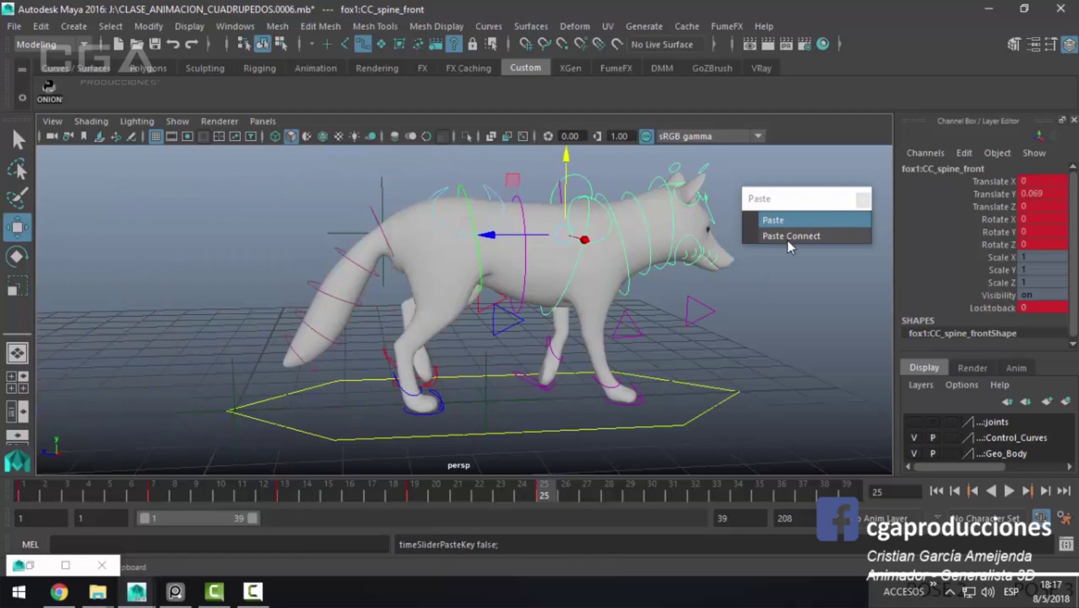
Step: Play the walk cycle from frame 1, orbiting and framing the fox to review it
drag(379, 496, 22, 496)
scroll(356, 378, down, 5)
key(alt+v)
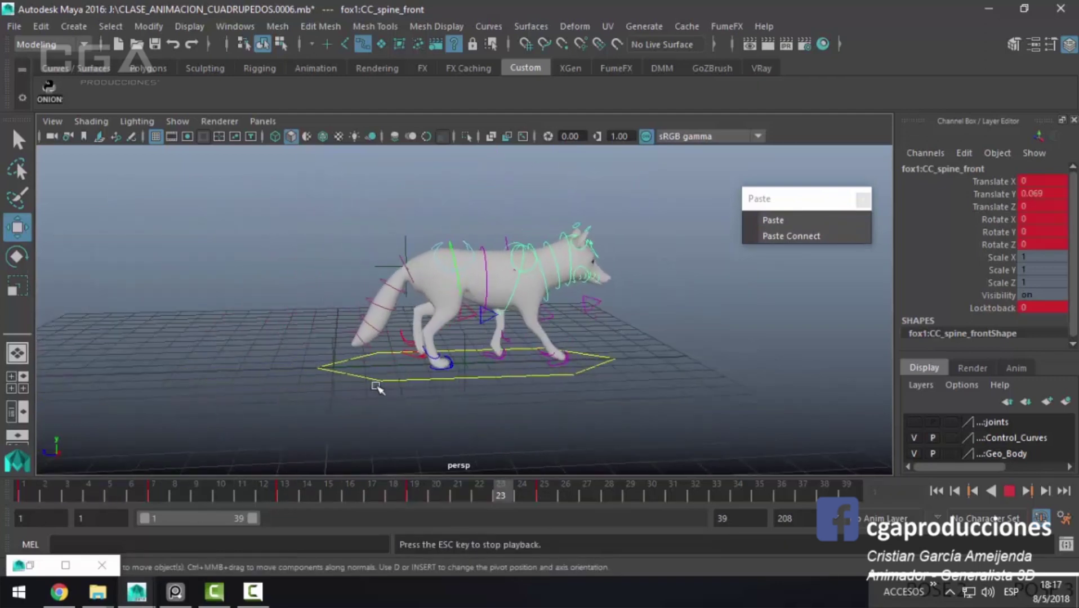
alt+drag(162, 306, 192, 434)
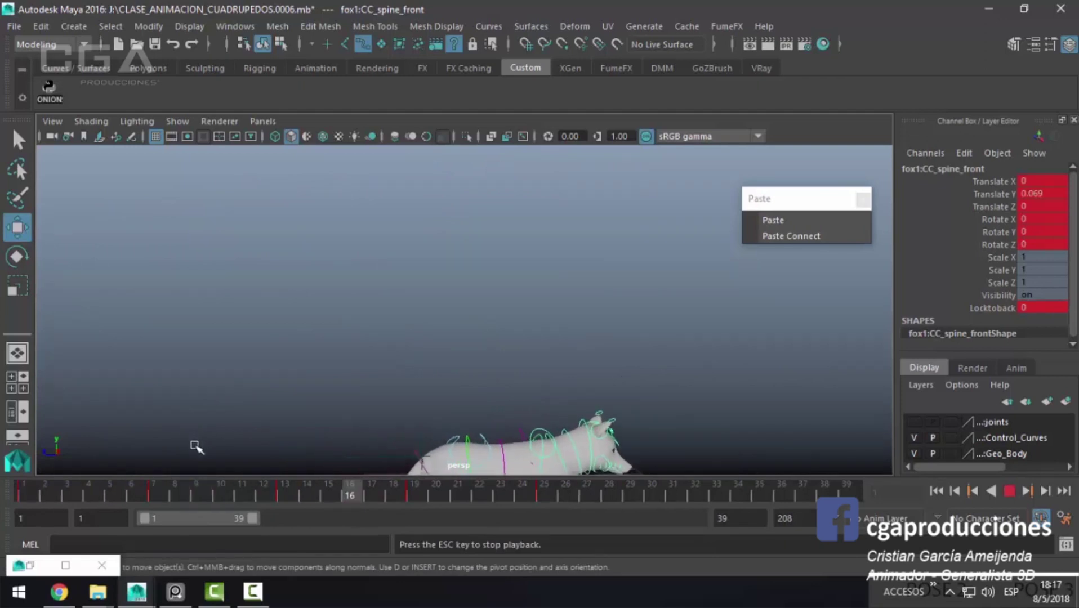
key(f)
scroll(472, 427, down, 5)
Step: Select the fox's right shoulder control in the side view and play the walk
key(q)
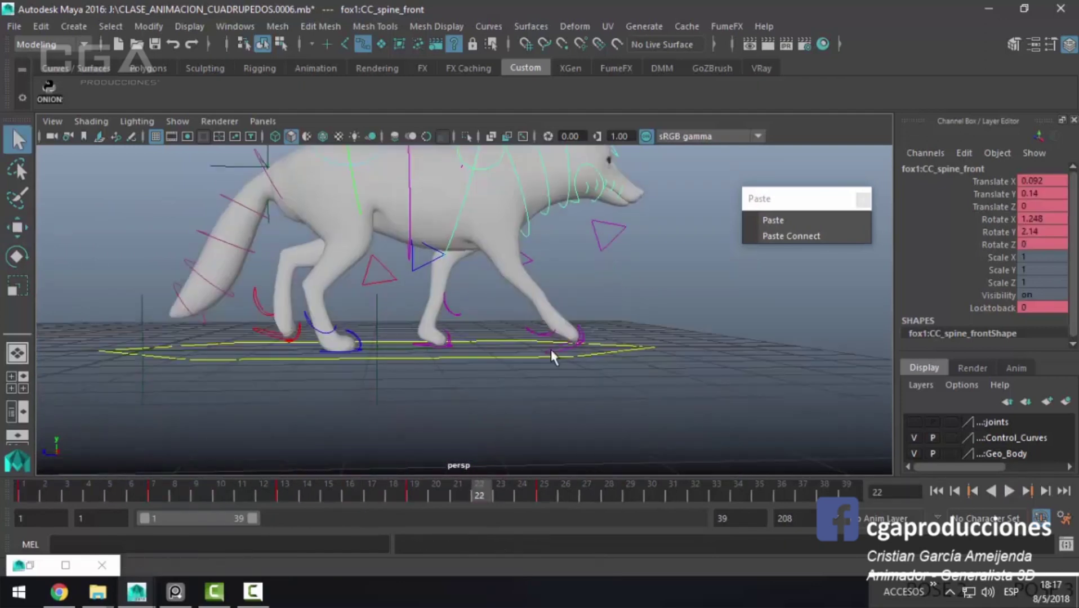
click(550, 350)
key(space)
key(space)
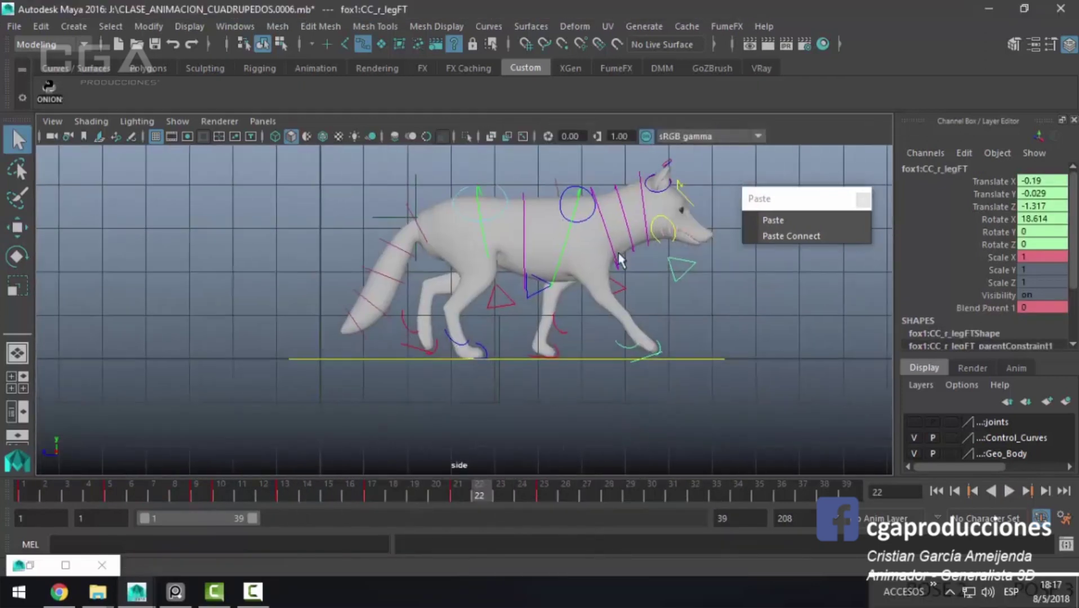
click(602, 210)
key(space)
key(space)
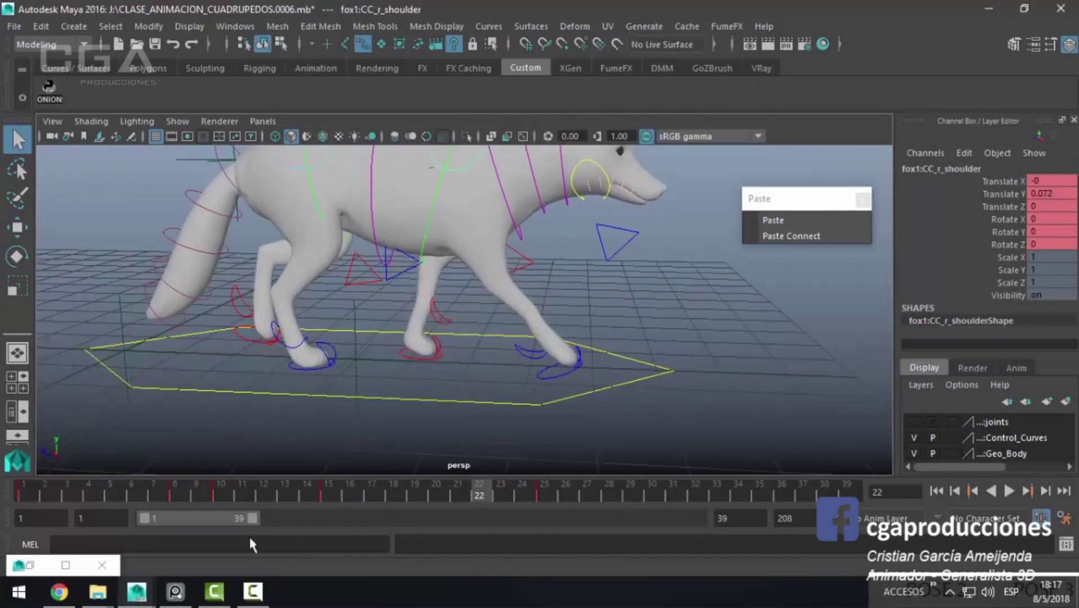
click(130, 492)
key(alt+v)
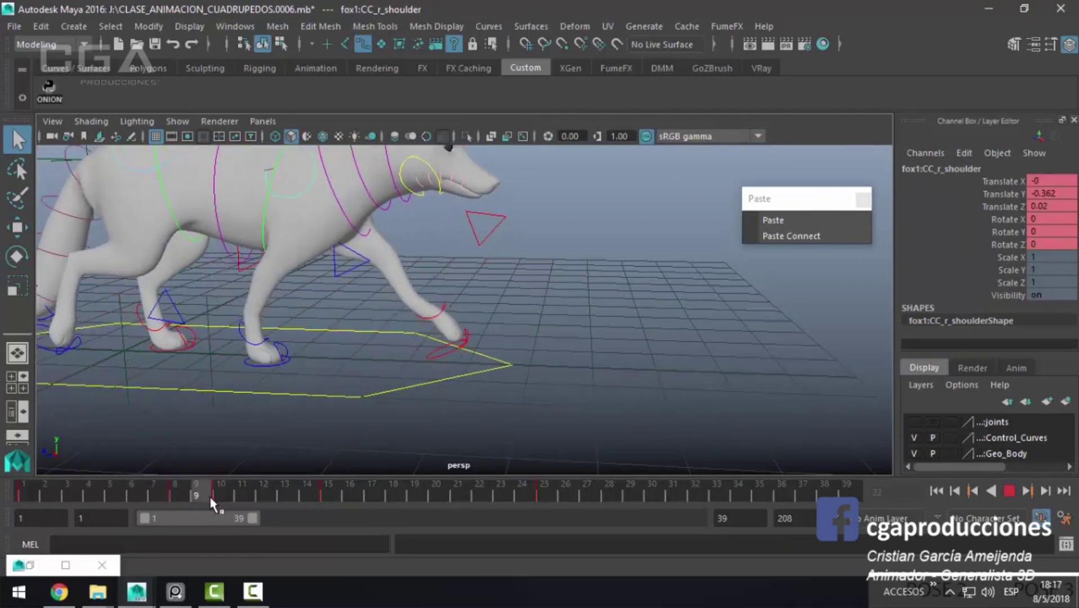
Step: Lower the right shoulder control to about -0.36 at frame 9
key(Escape)
key(w)
alt+drag(212, 503, 313, 316)
key(alt+comma)
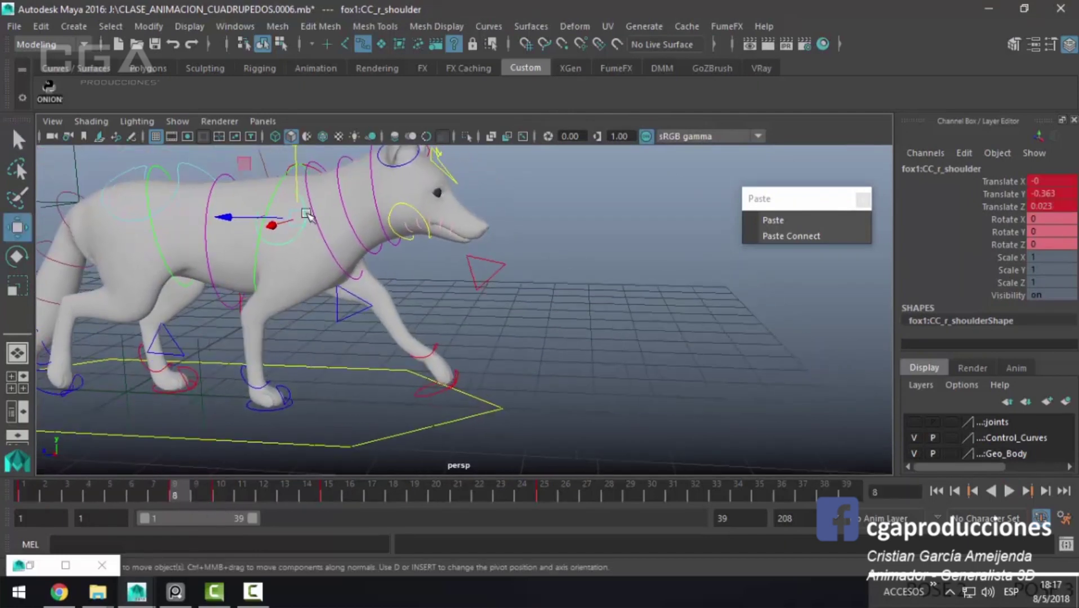
click(201, 500)
drag(309, 179, 312, 164)
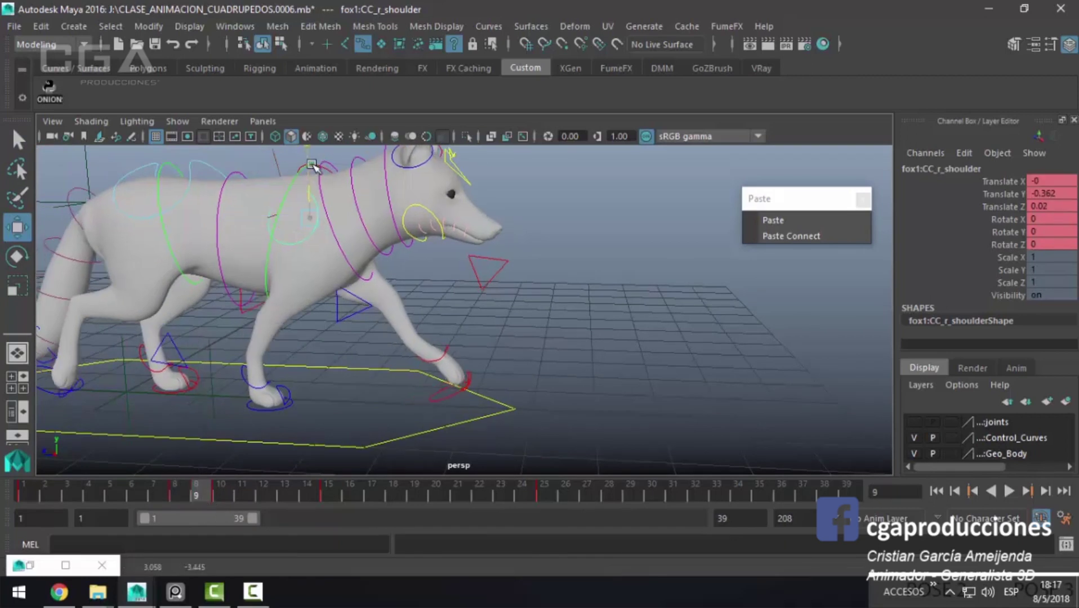
mouse_move(214, 494)
mouse_down()
mouse_move(502, 519)
mouse_move(239, 529)
mouse_move(535, 552)
mouse_move(507, 552)
mouse_up()
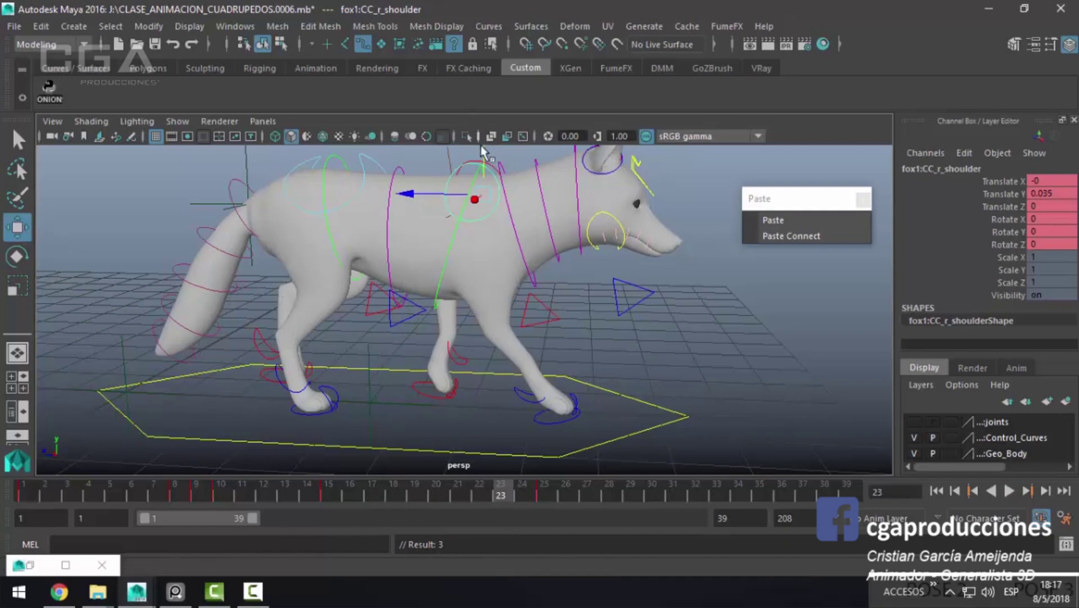
Step: Replay the walk from frame 24 and select the left shoulder control
click(483, 153)
click(523, 495)
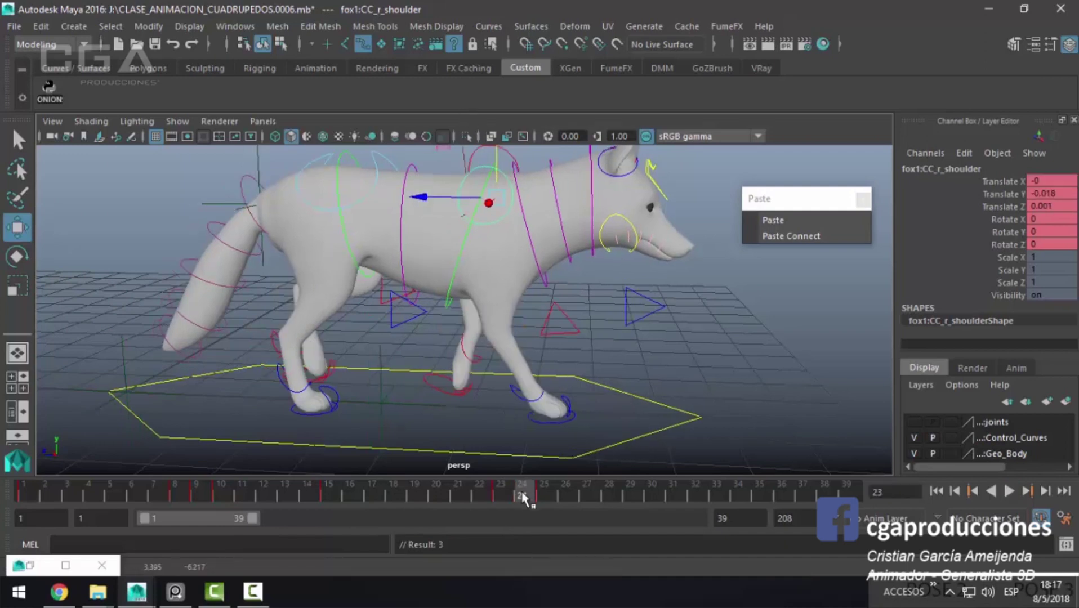
key(alt+v)
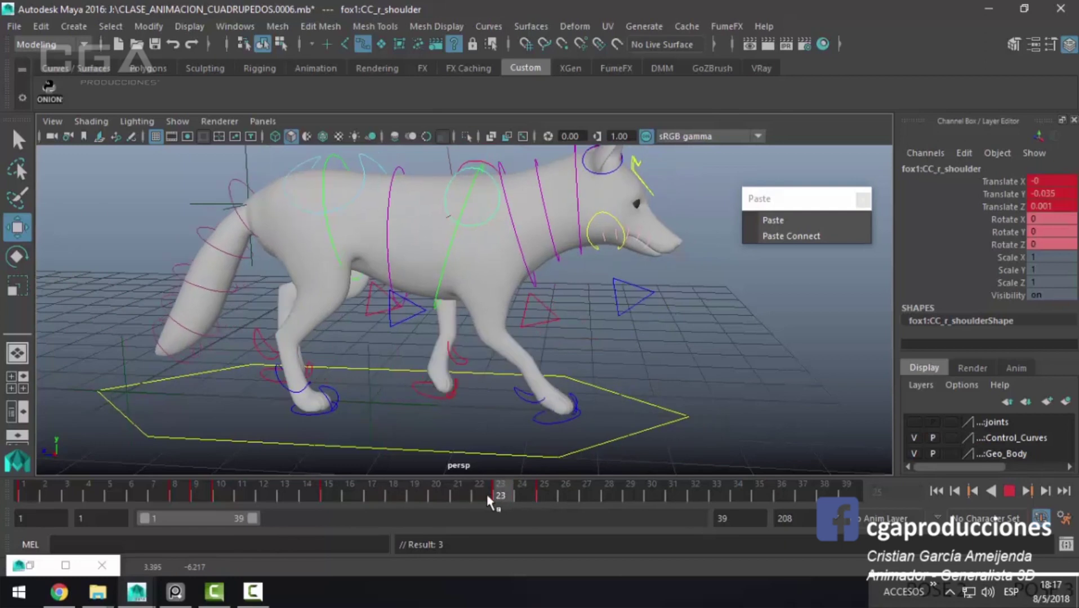
alt+drag(581, 313, 422, 179)
key(q)
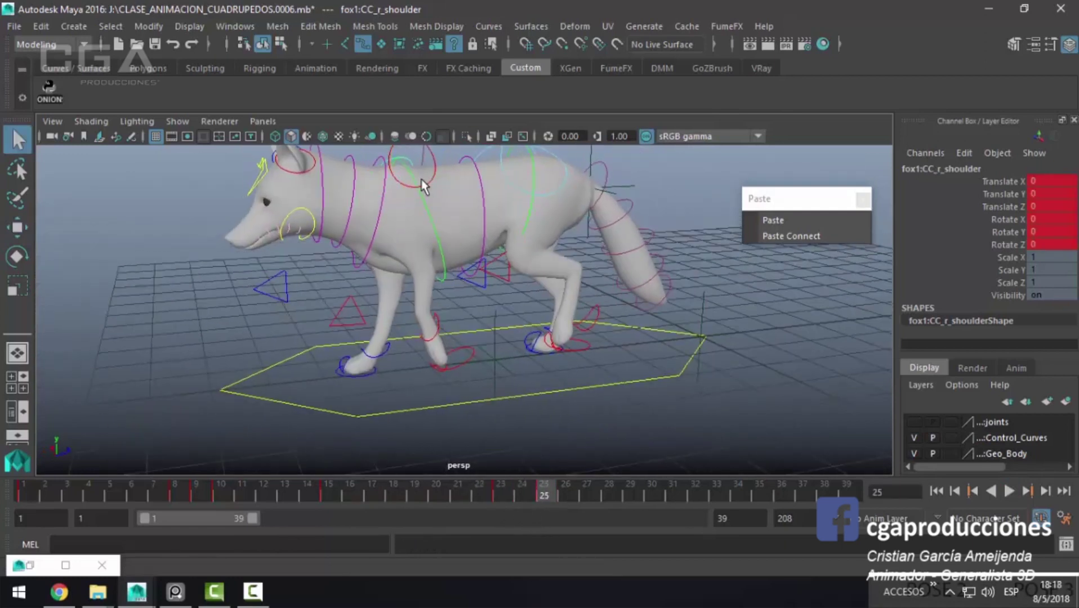
click(418, 179)
key(alt+v)
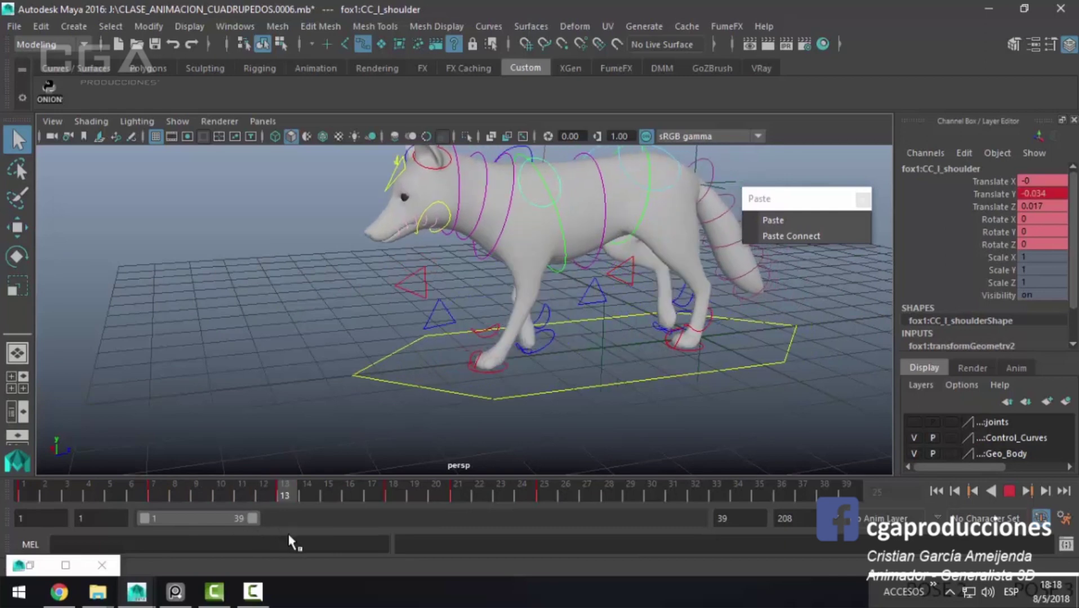
Step: Drag the left shoulder control's Y handle down around frame 21, then scrub to frame 4
mouse_move(242, 450)
alt+mouse_down()
mouse_move(228, 385)
mouse_move(253, 449)
alt+mouse_up()
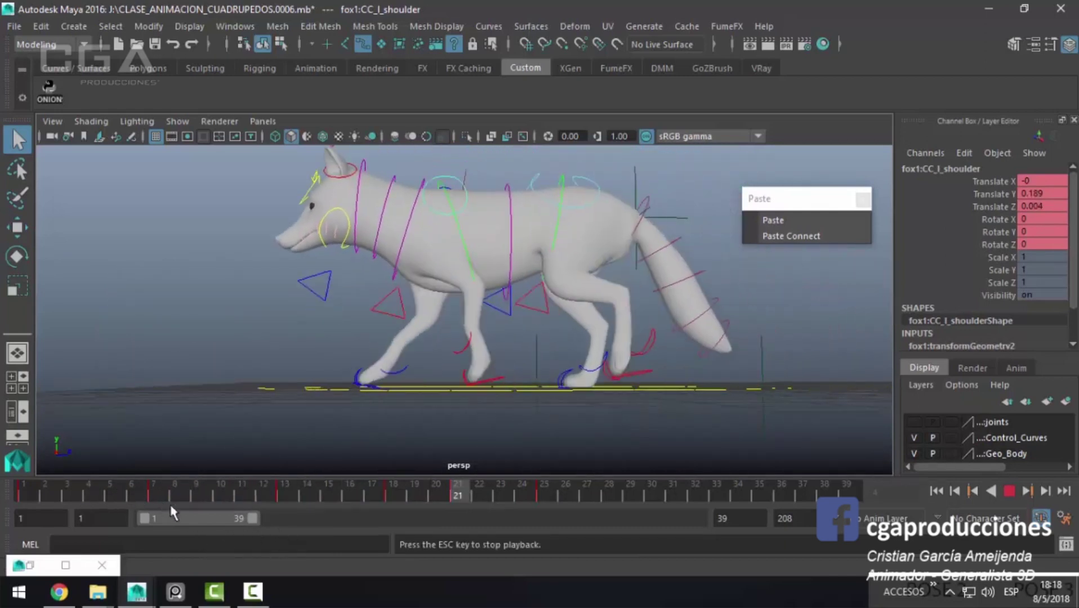
key(Escape)
key(alt+v)
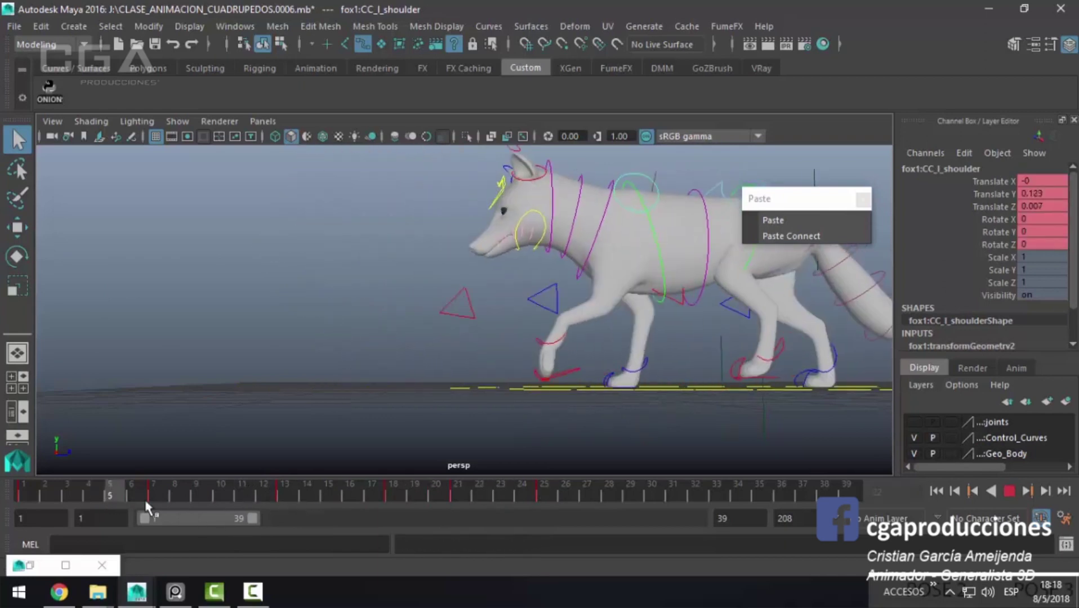
key(Escape)
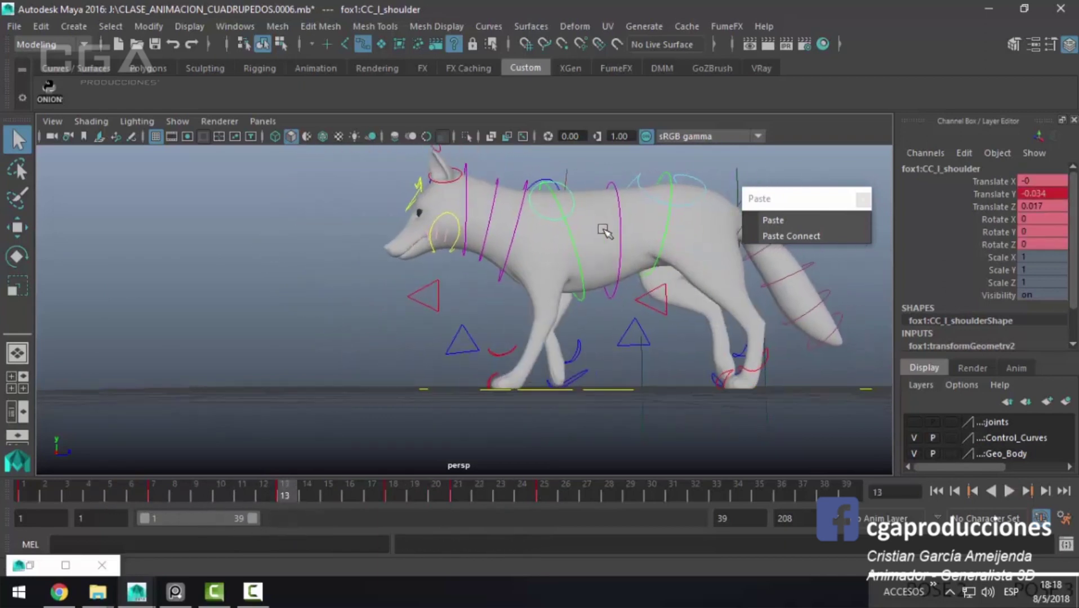
key(w)
key(alt+v)
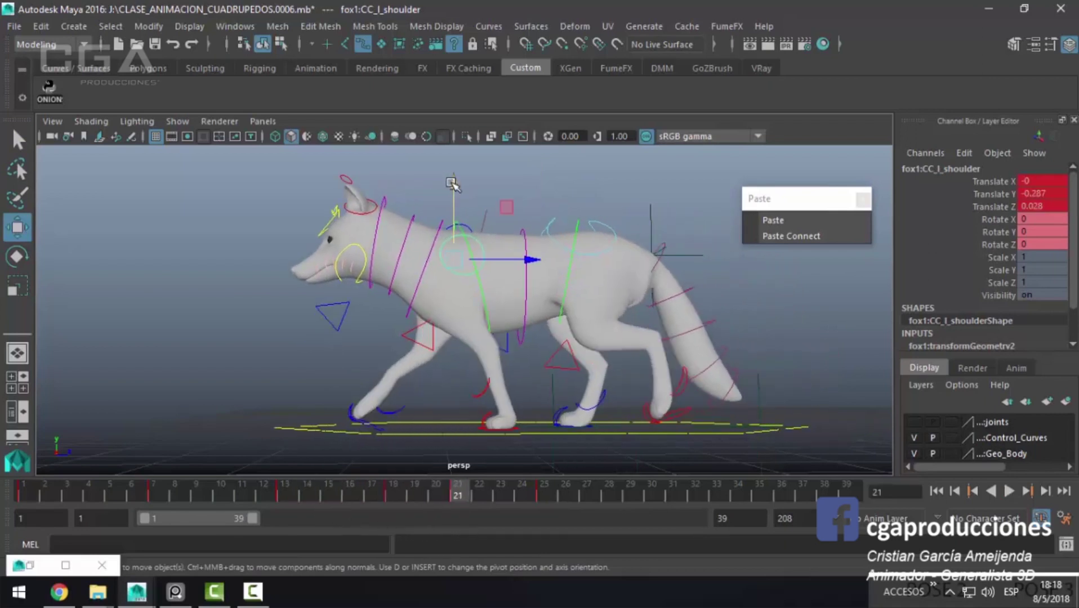
drag(452, 183, 458, 188)
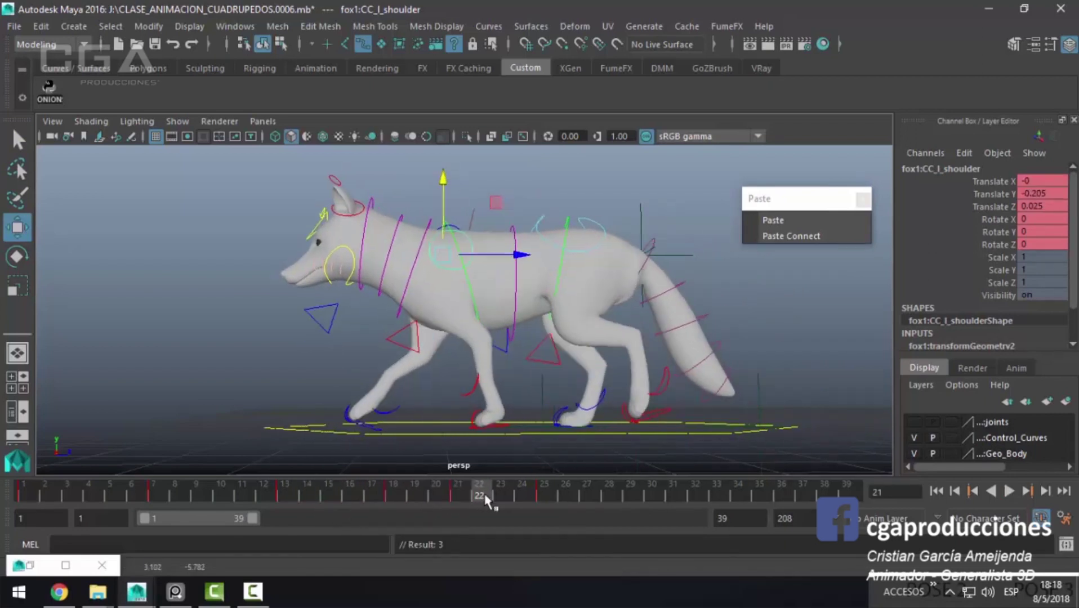
drag(509, 502, 525, 501)
alt+drag(156, 381, 622, 397)
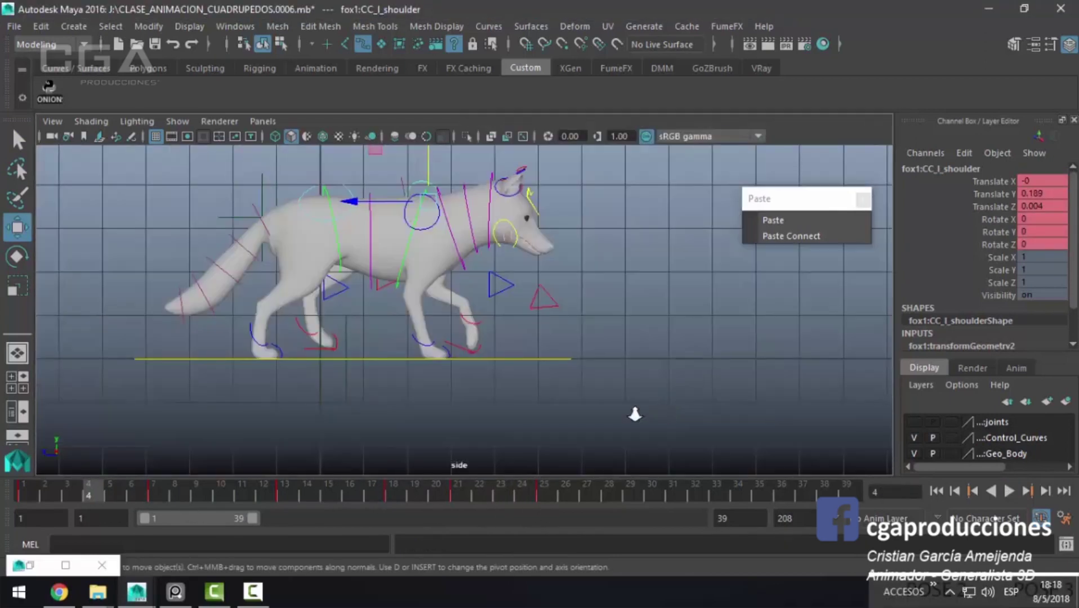
Step: Select the left front leg control and stop playback at frame 9
scroll(634, 411, up, 3)
key(q)
click(626, 367)
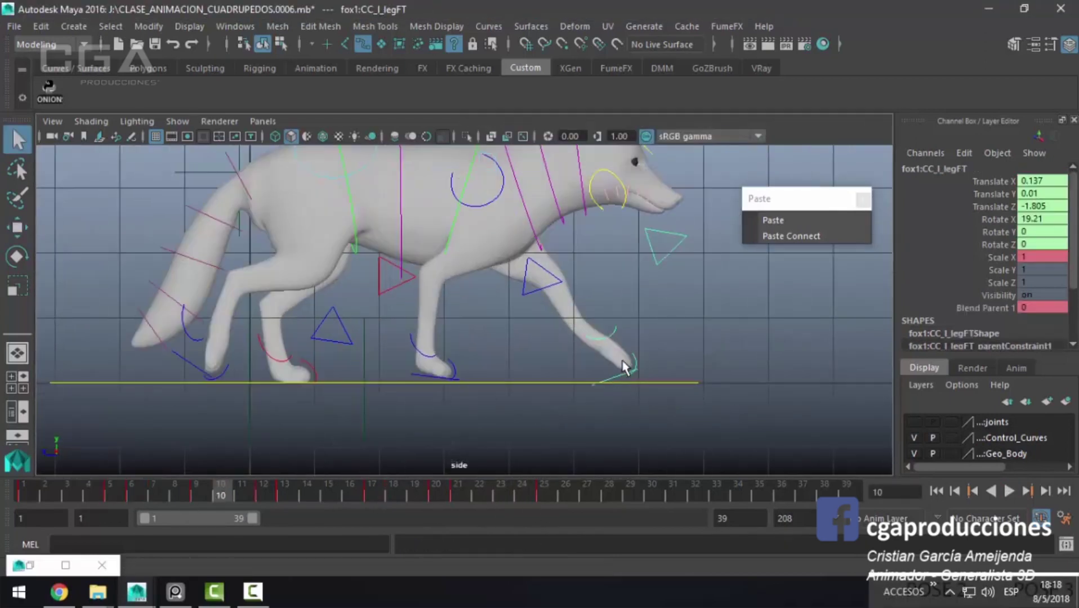
key(alt+v)
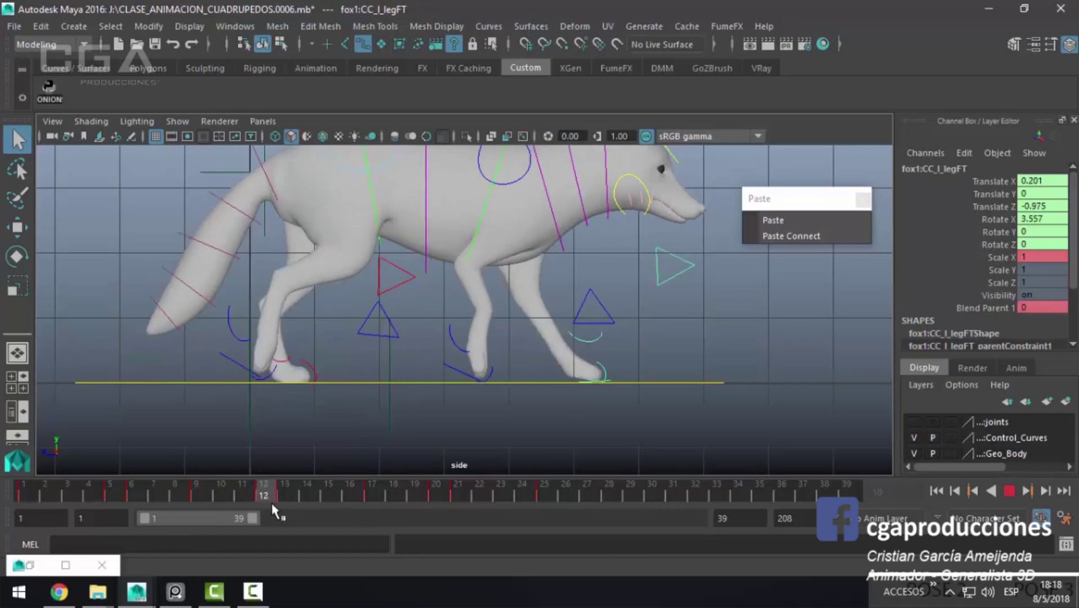
key(alt+v)
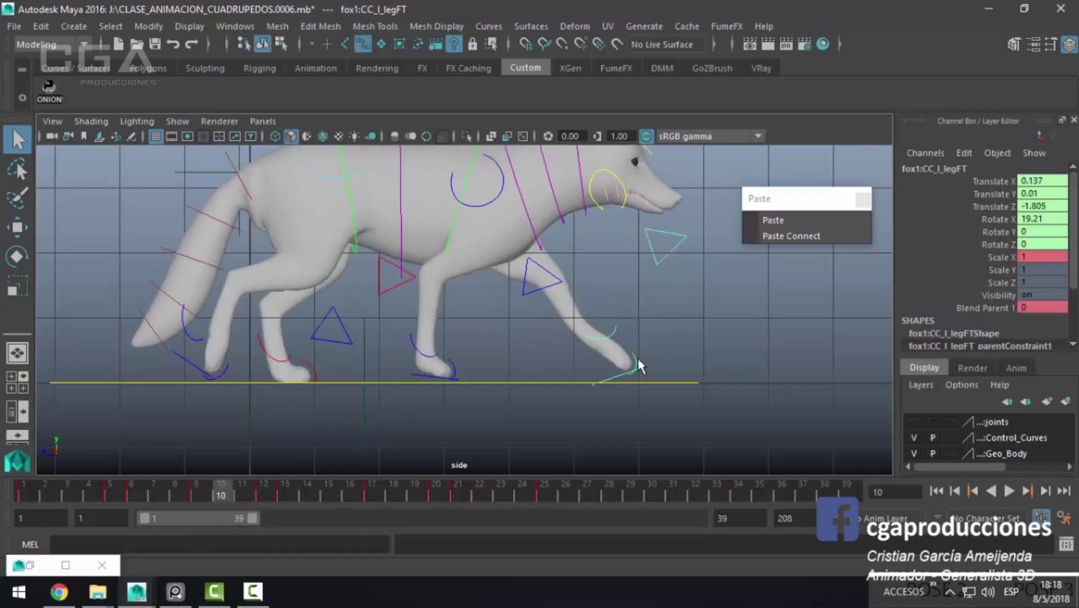
key(alt+v)
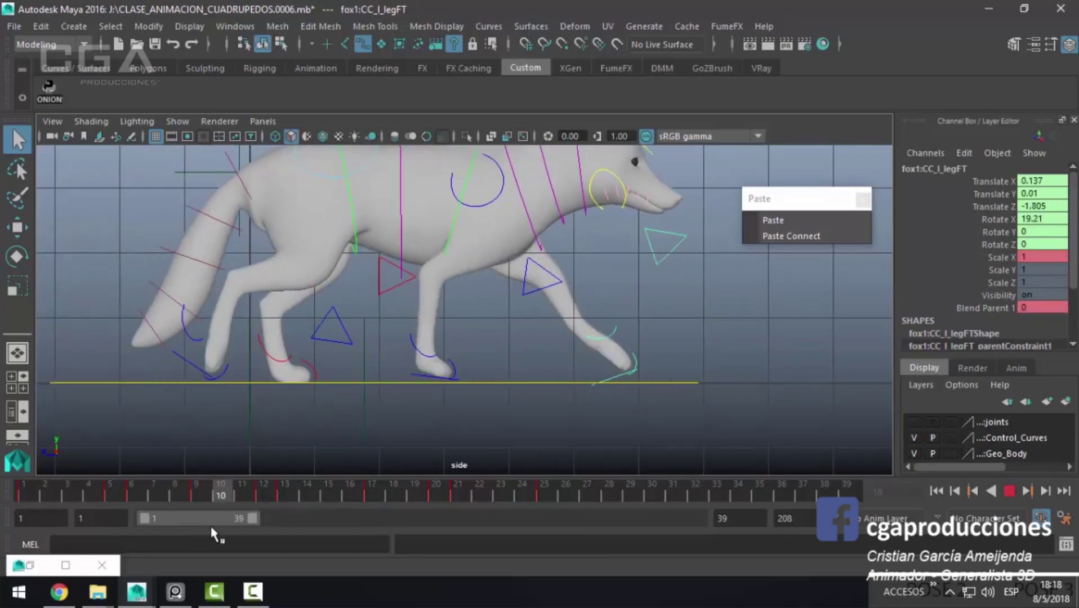
key(alt+v)
Step: Slide the left front foot back to Translate Z -1.61 and replay to check it
key(w)
scroll(562, 401, up, 2)
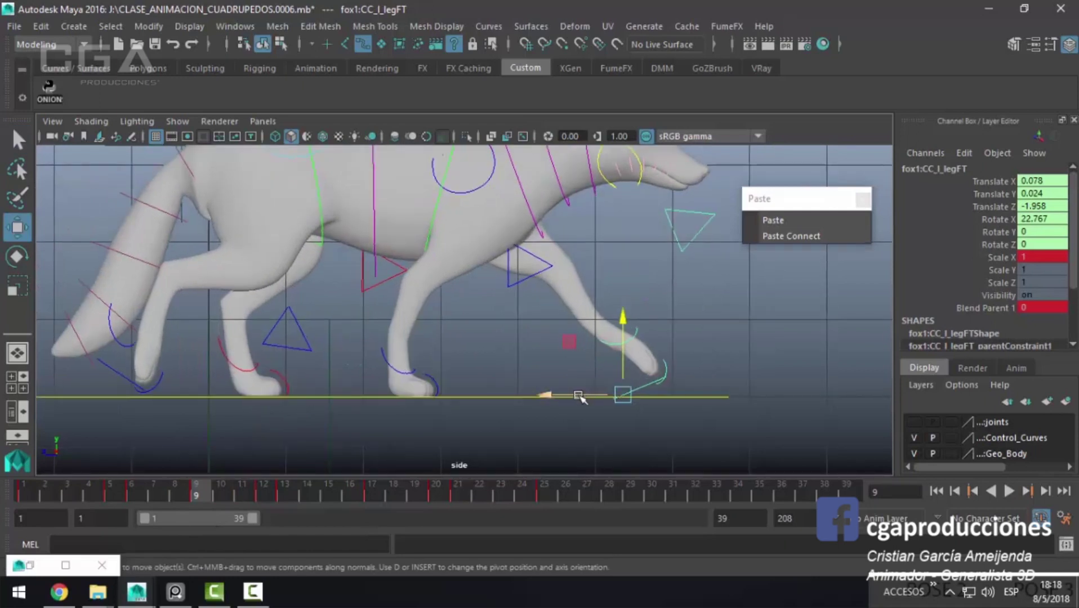
drag(578, 398, 567, 401)
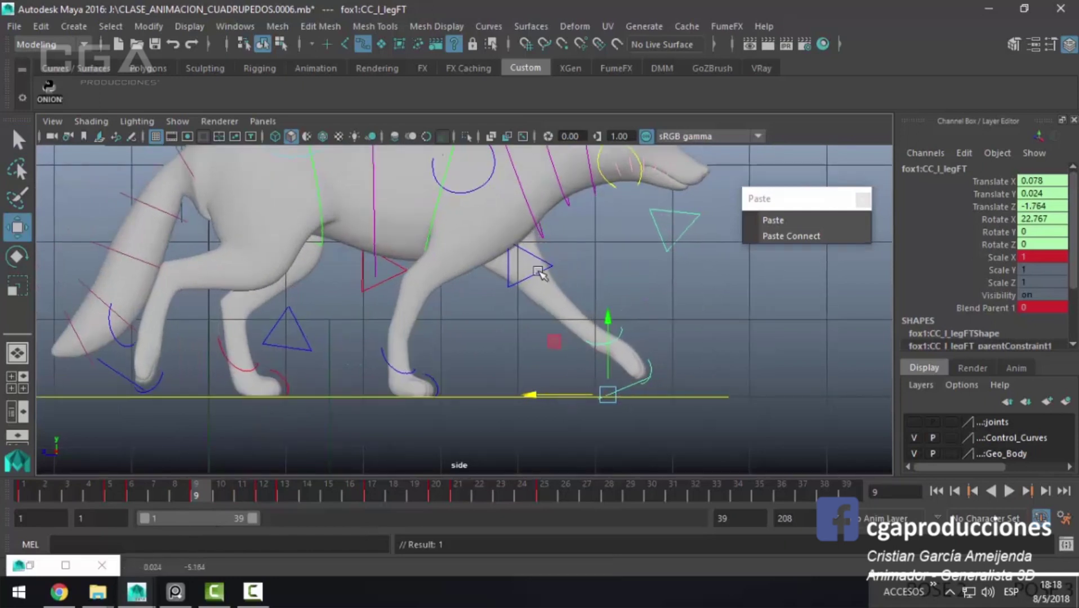
key(alt+v)
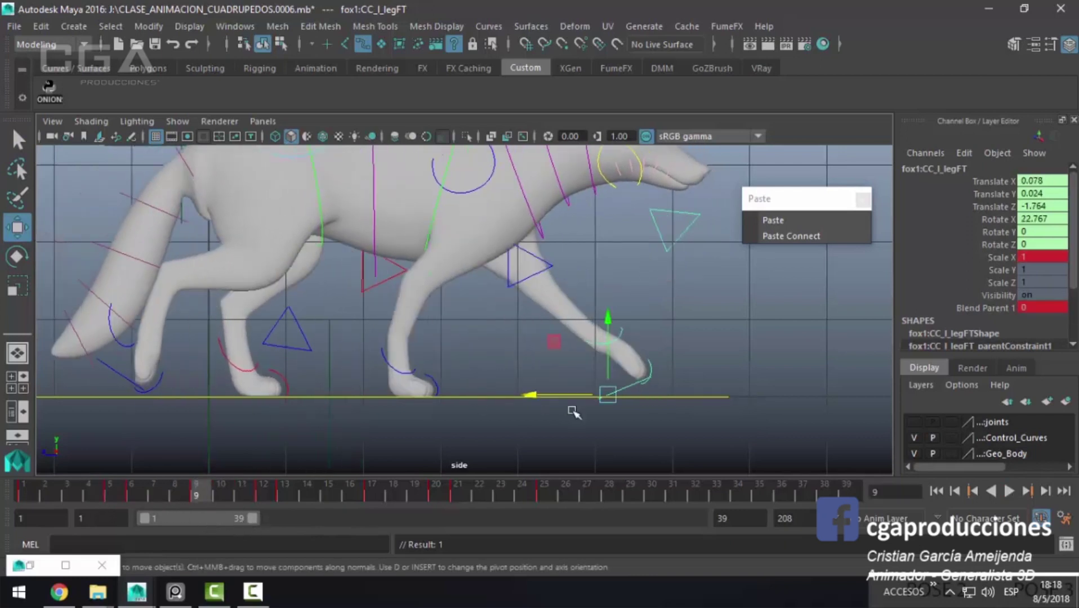
drag(565, 397, 555, 396)
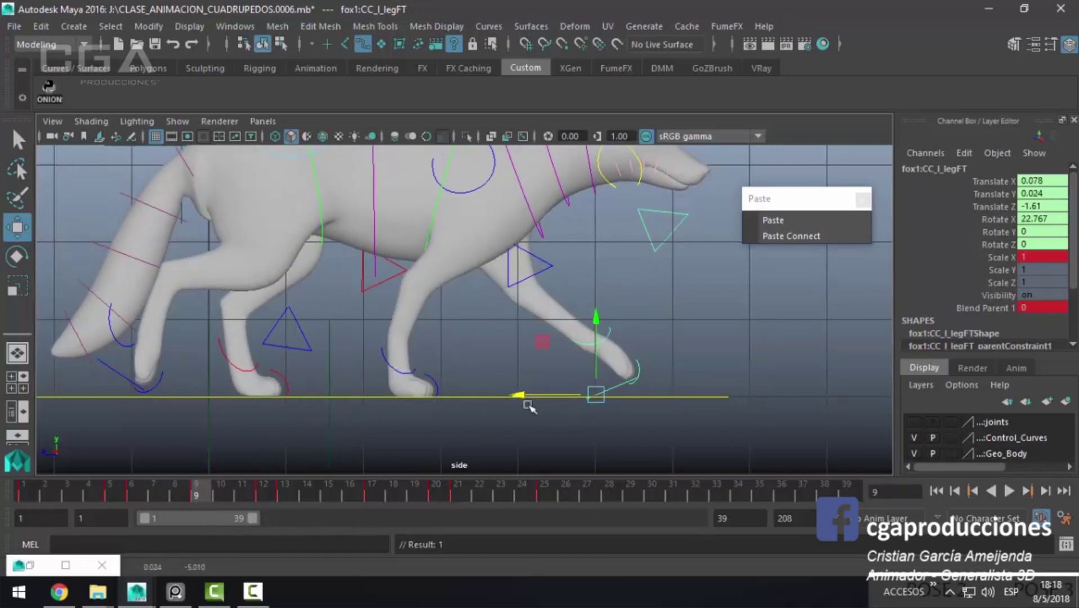
drag(204, 499, 428, 491)
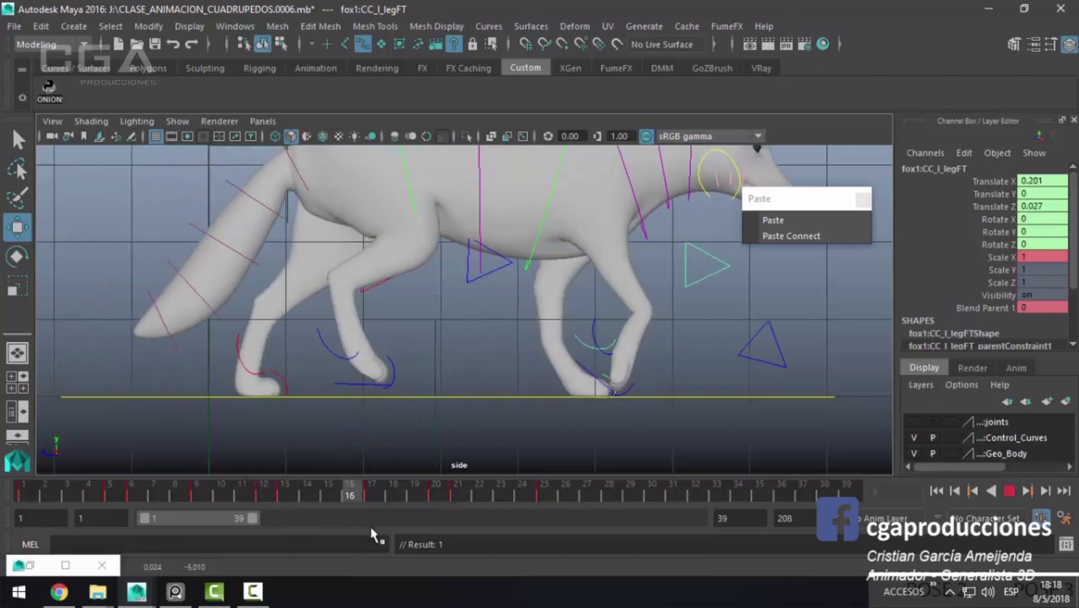
Step: Slide the right front foot control back to Translate Z -1.221 at frame 21 and replay
key(alt+v)
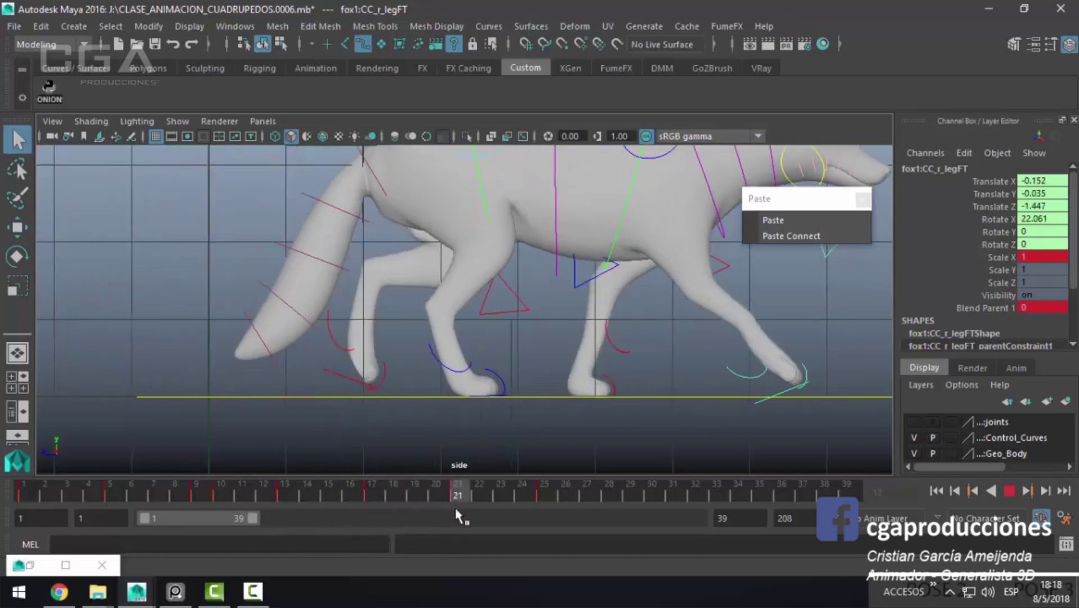
key(w)
drag(725, 399, 708, 400)
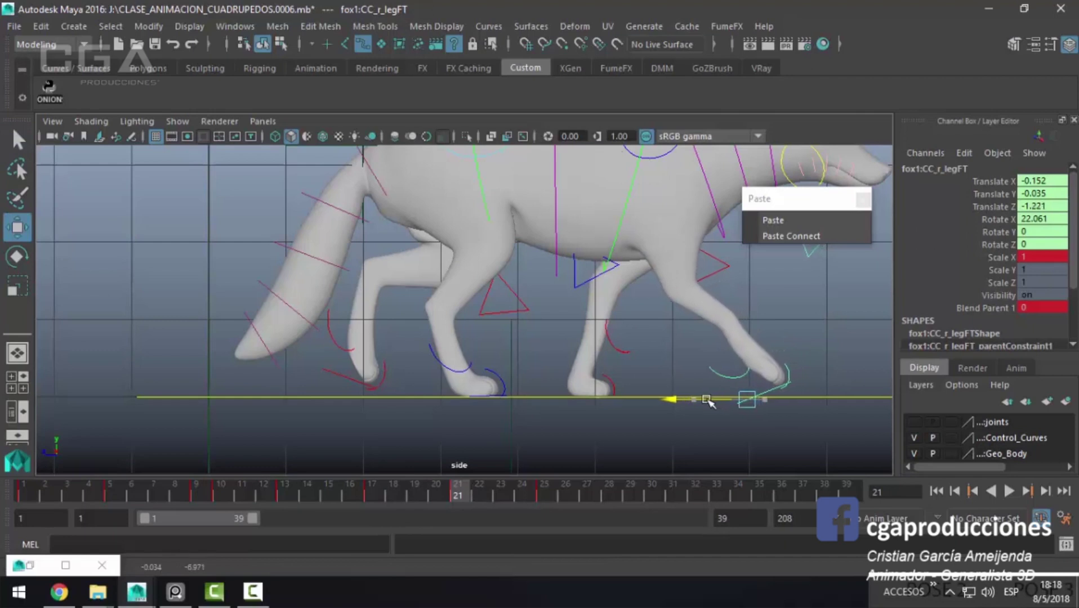
key(alt+v)
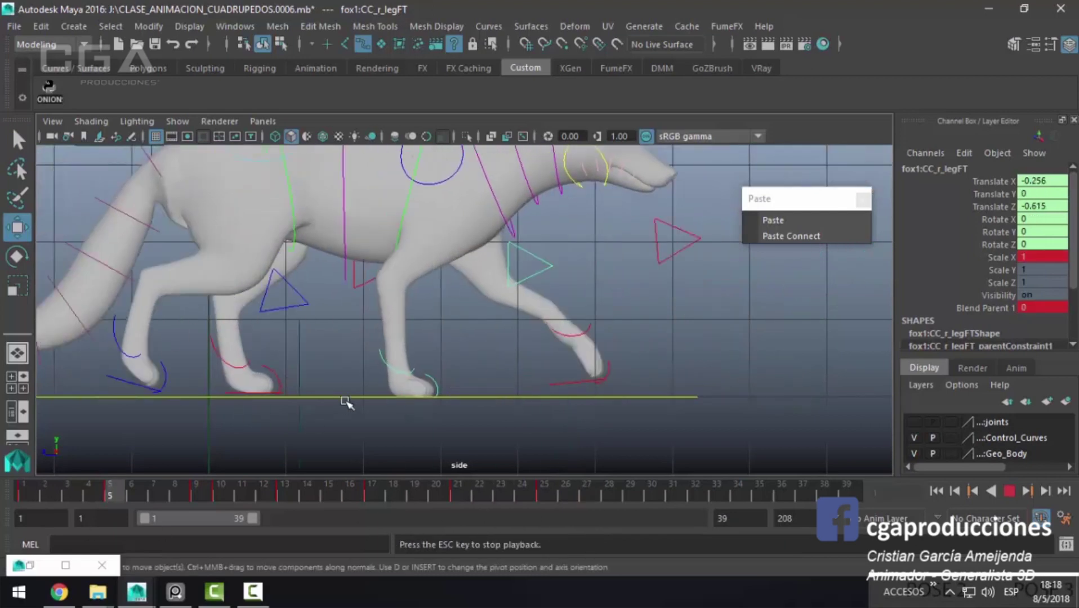
key(Escape)
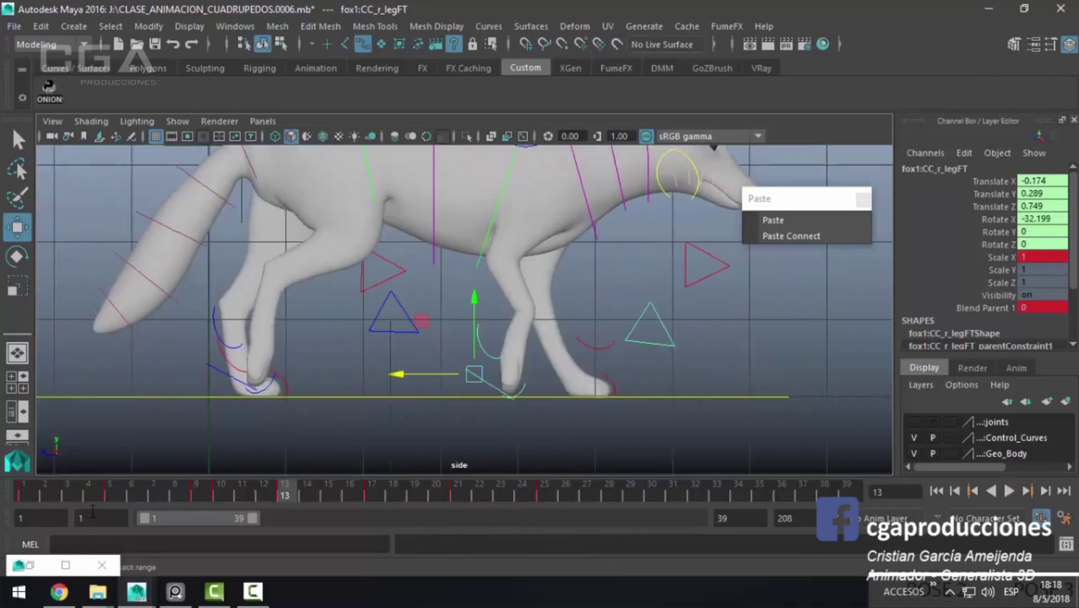
key(alt+v)
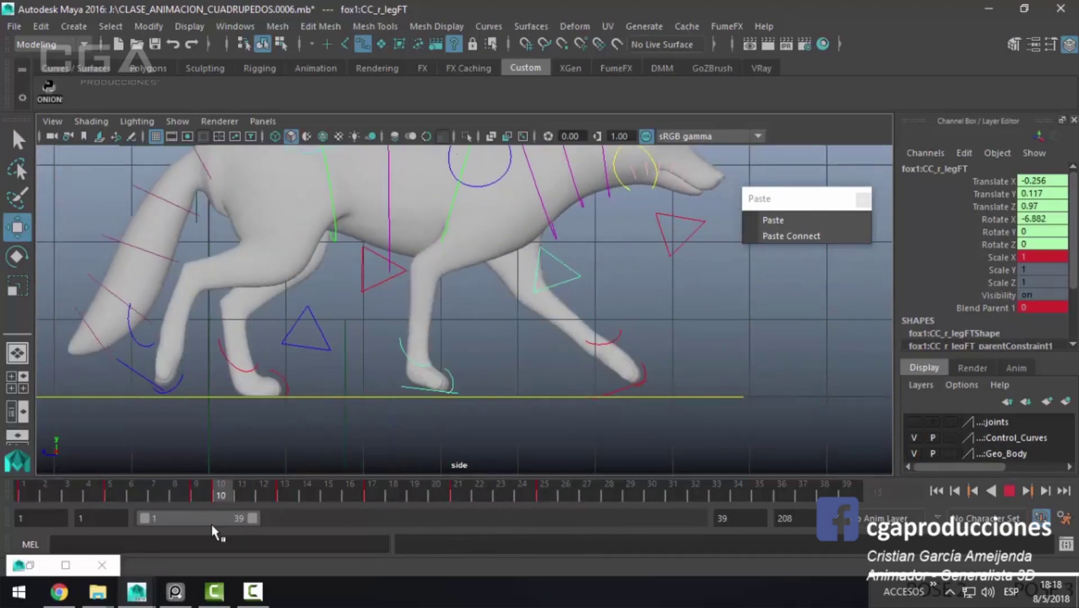
key(Escape)
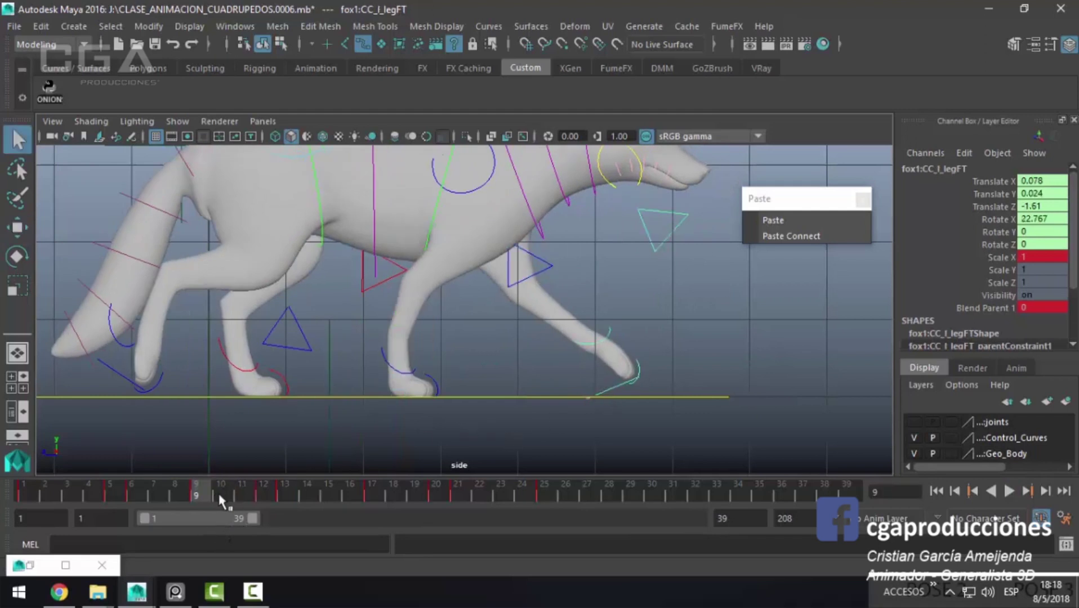
Step: Set the left front foot to Translate Z -1.406 and Rotate X 27.402 at frame 9
key(w)
drag(551, 397, 534, 398)
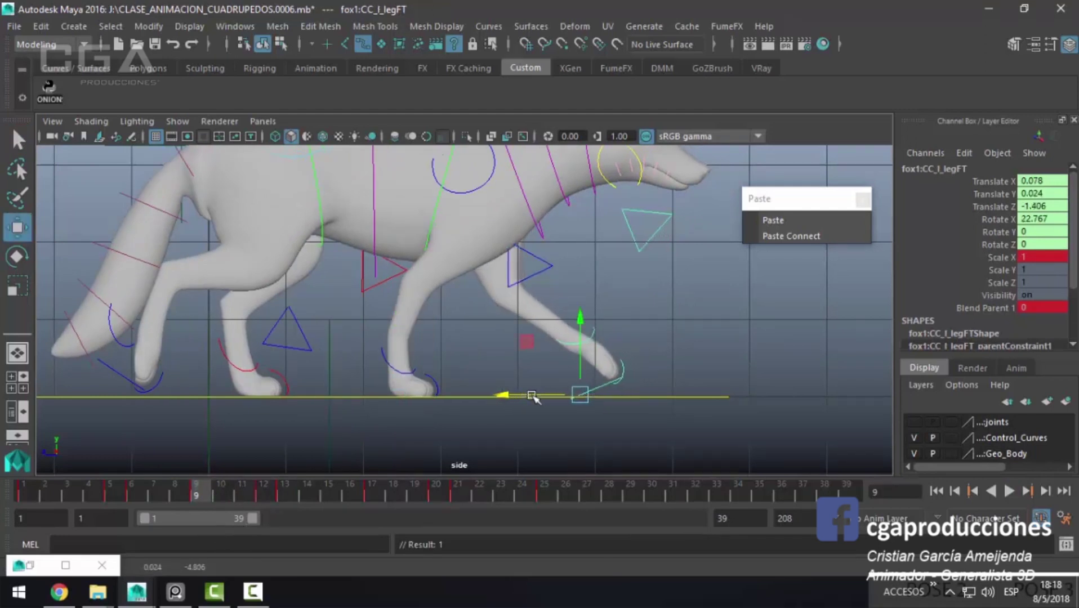
key(e)
drag(620, 328, 615, 324)
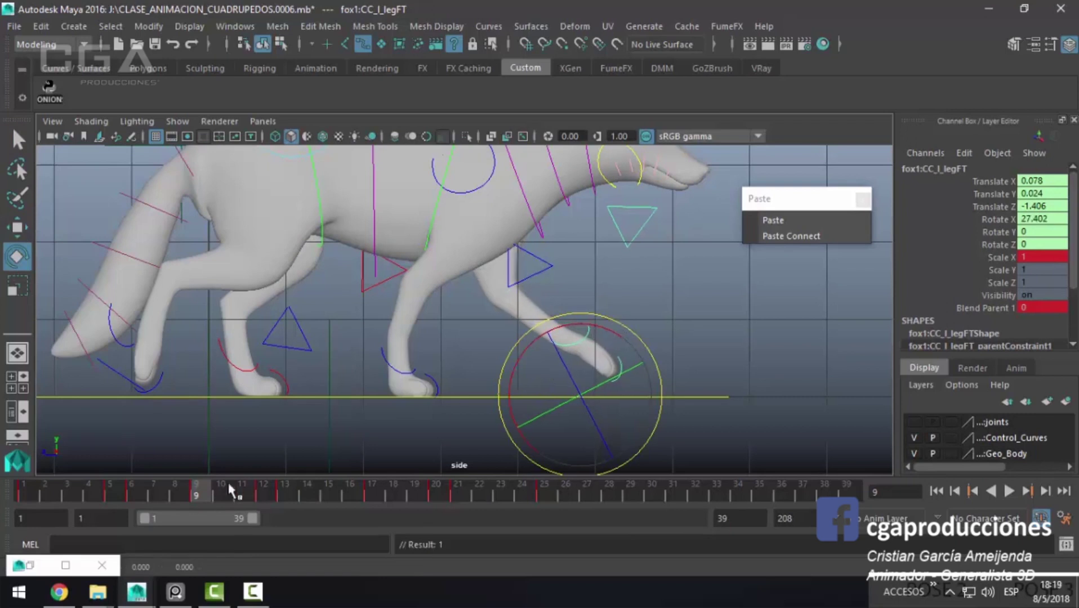
key(alt+v)
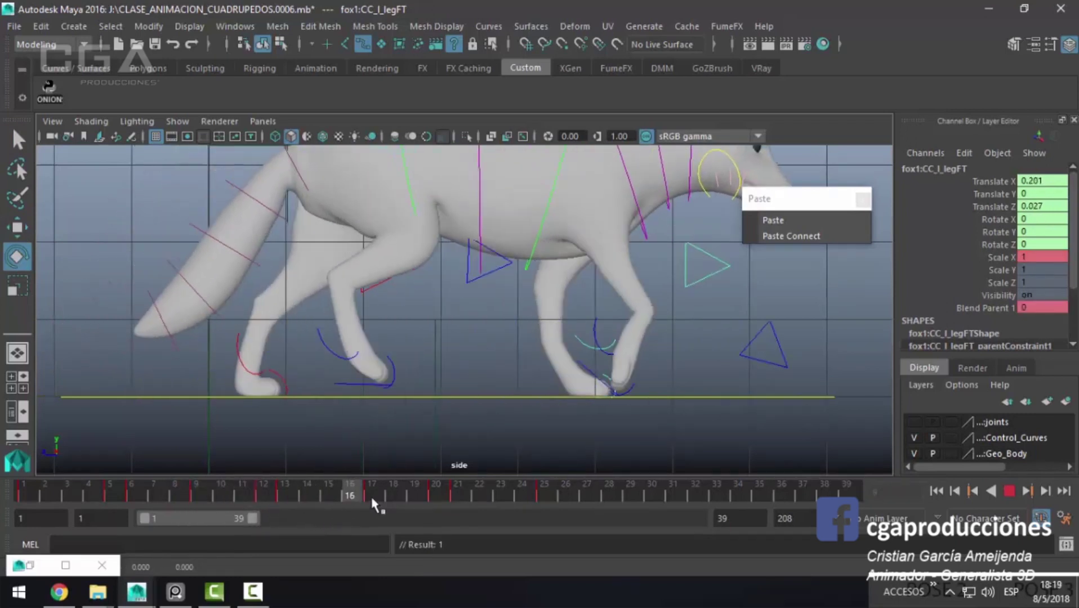
click(465, 501)
Step: Nudge the right front foot back and reduce the cc_toelift_FT_r toe lift at frame 21
key(q)
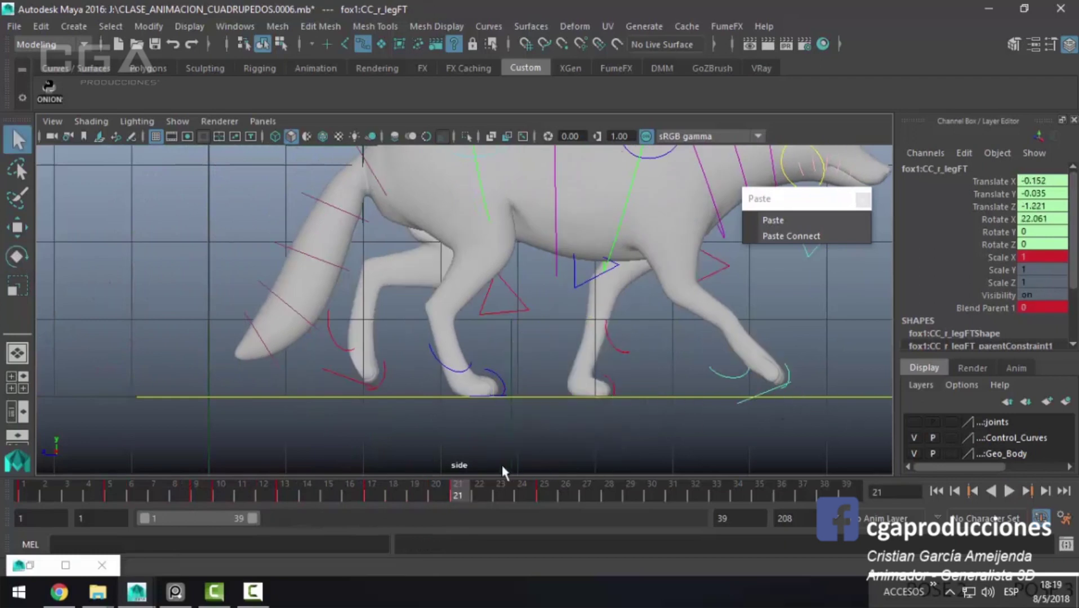
key(w)
drag(685, 399, 674, 400)
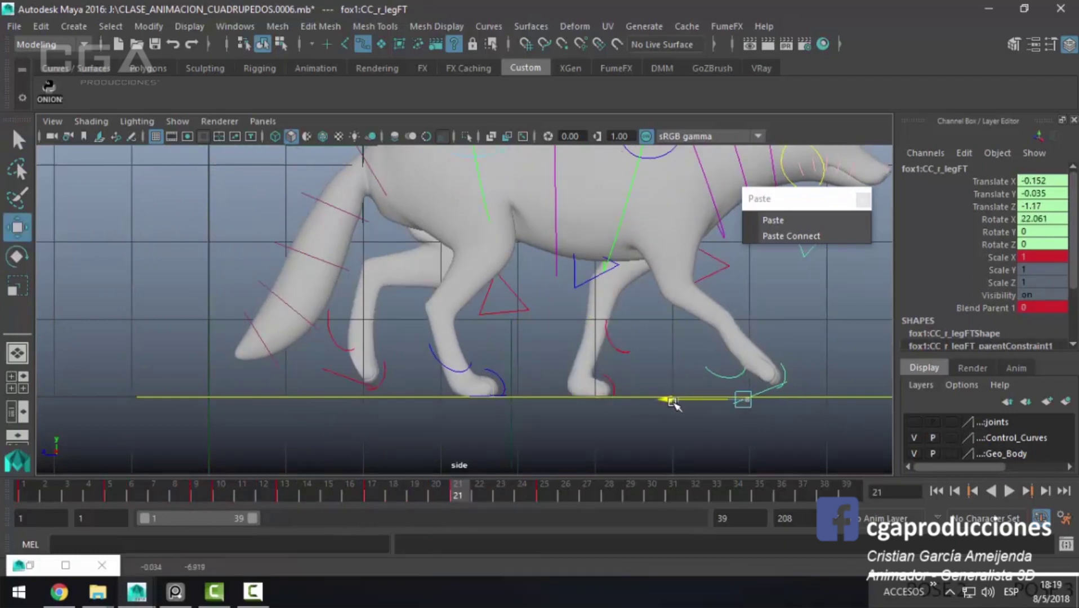
key(q)
click(780, 371)
key(e)
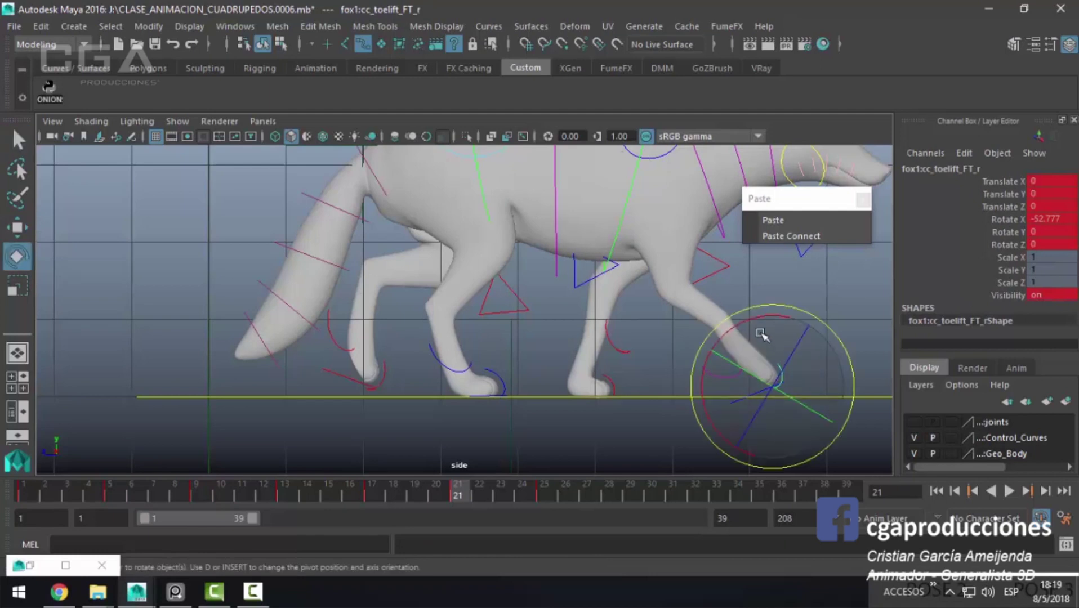
drag(743, 311, 734, 317)
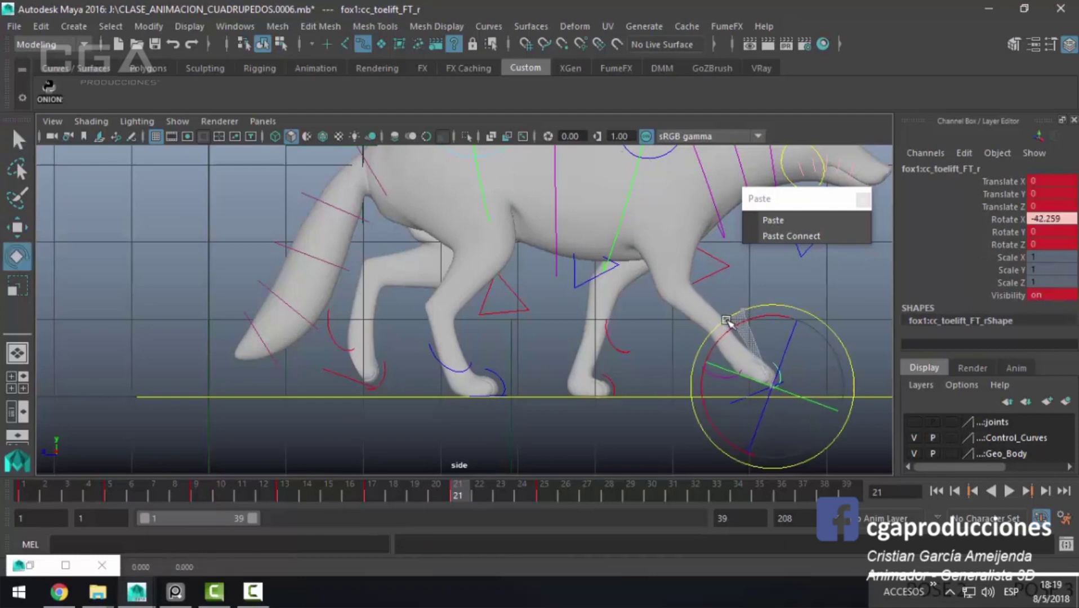
Step: Set the right wrist bend to Rotate X 10.251 and the leg to Translate Z -1.037, then replay
key(q)
click(726, 377)
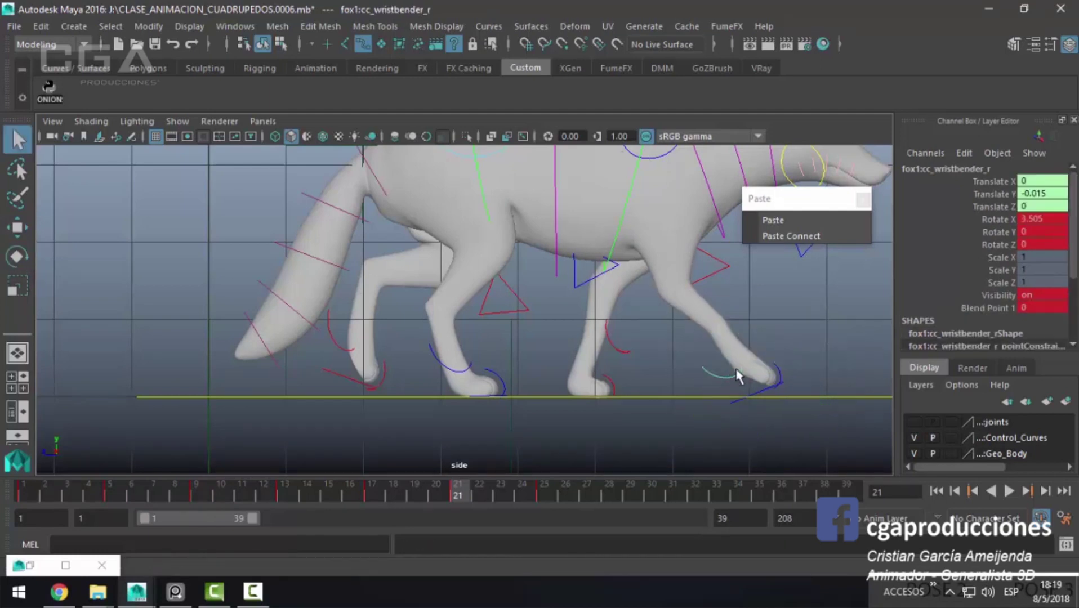
key(e)
drag(761, 315, 777, 318)
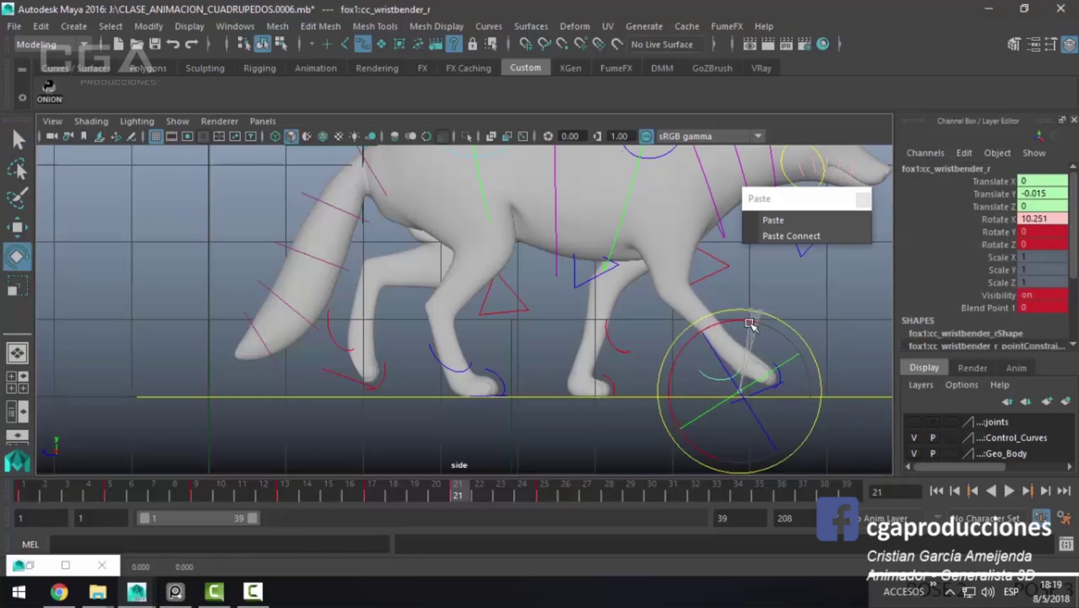
key(q)
click(756, 396)
key(w)
middle_drag(642, 437, 634, 435)
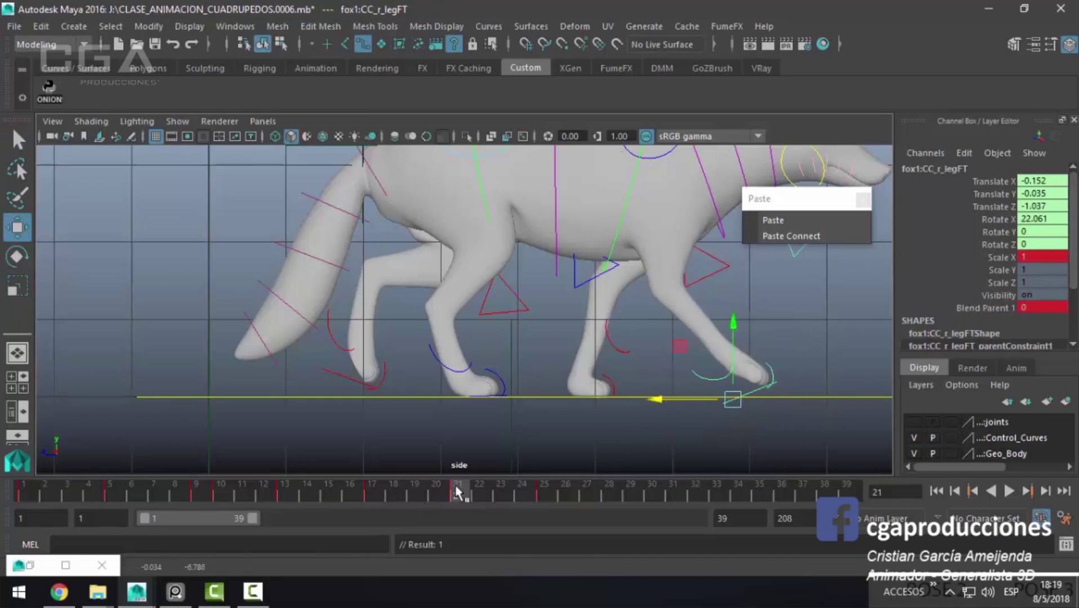
drag(458, 493, 506, 499)
key(alt+v)
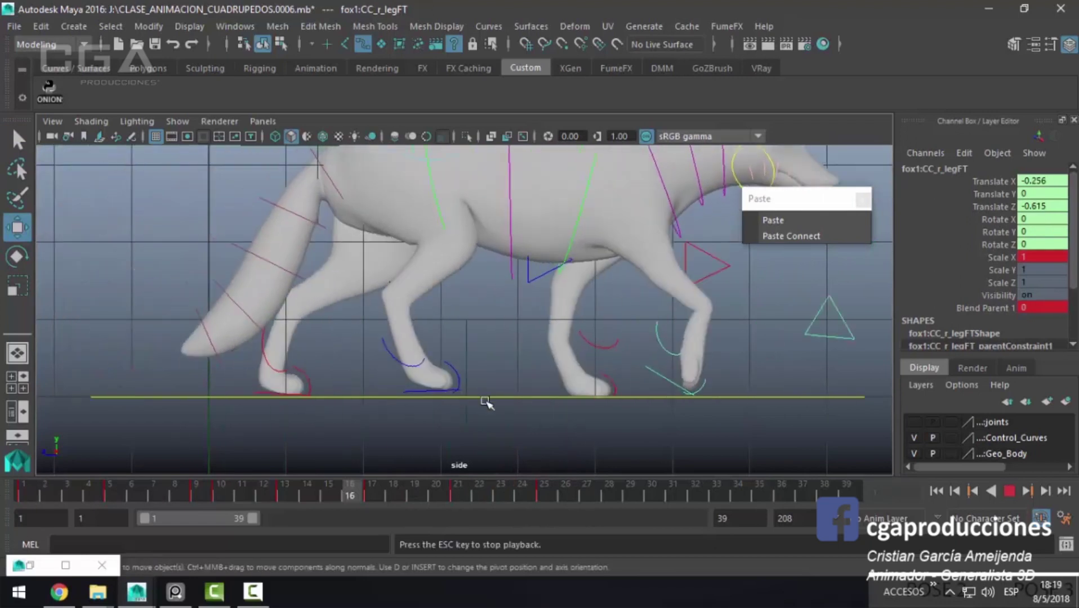
Step: Replay the walk cycle in a full-size, low side-on perspective view
key(Escape)
key(space)
key(space)
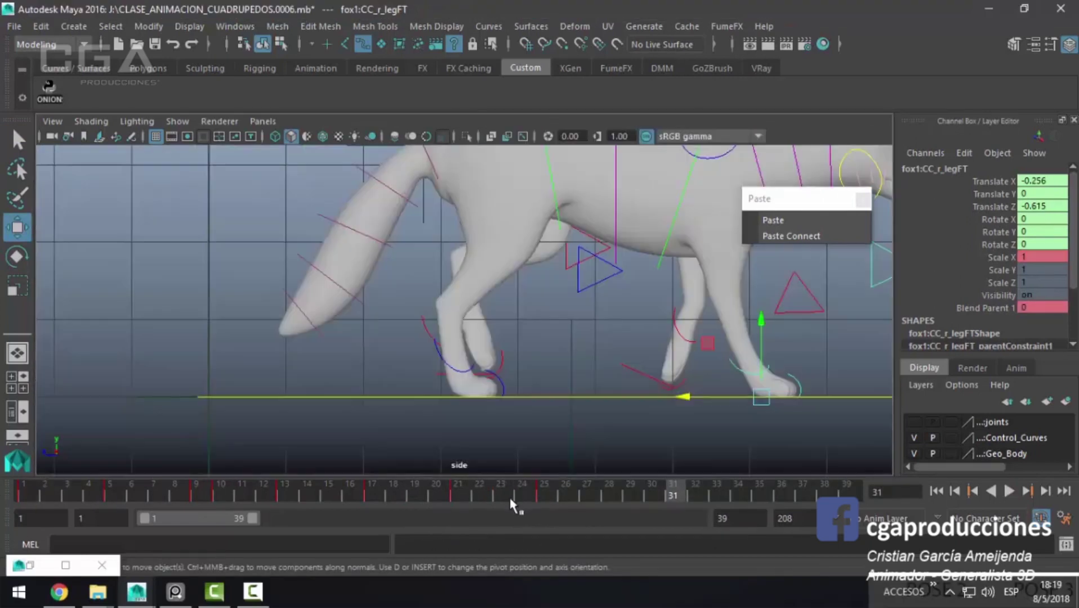
key(alt+v)
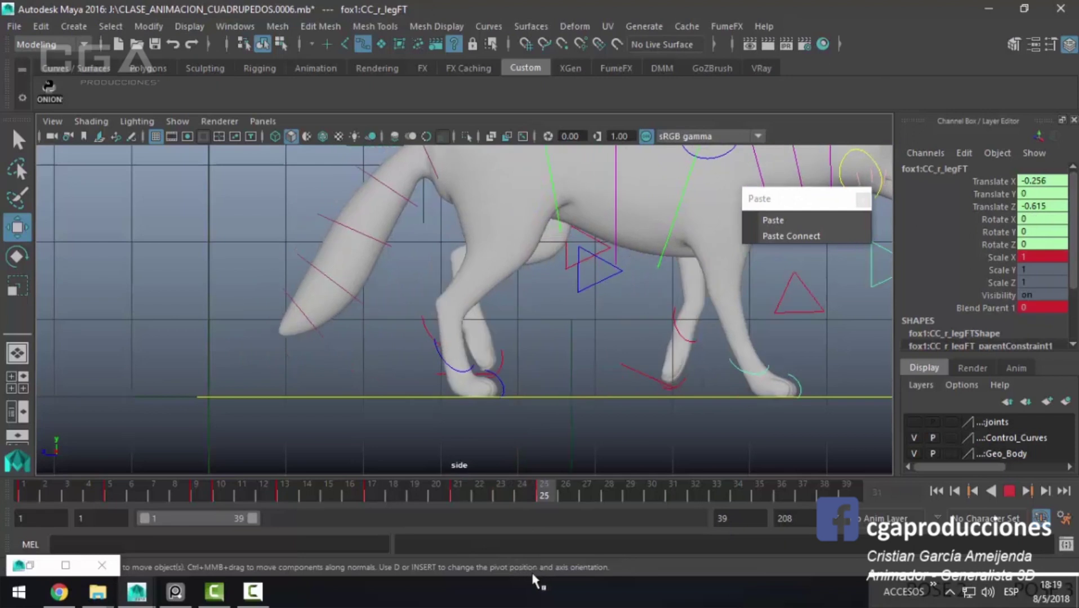
key(Escape)
key(space)
key(space)
alt+drag(240, 237, 272, 319)
key(alt+v)
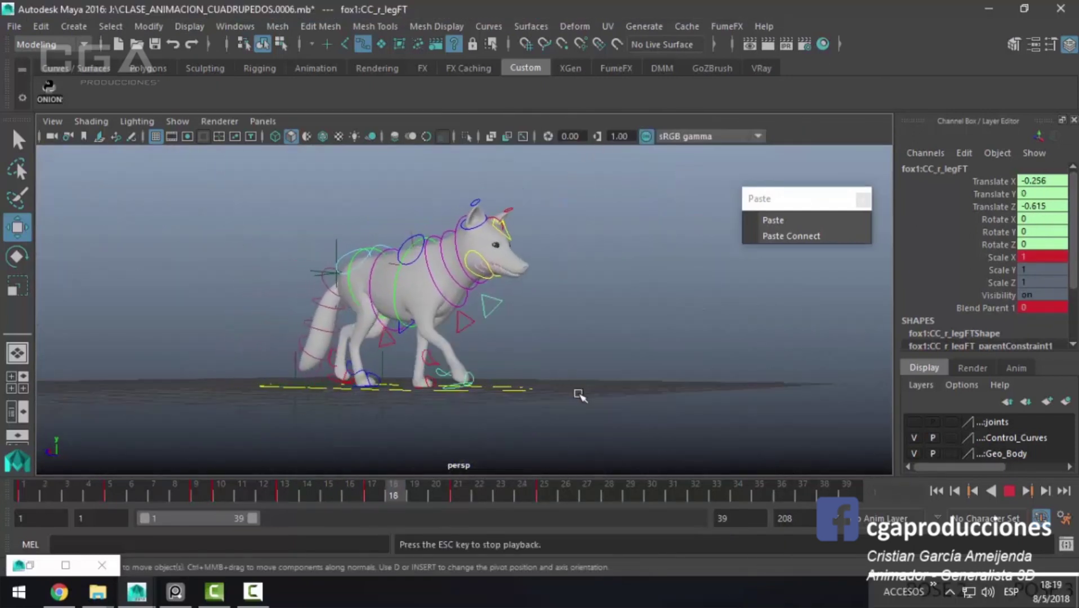
Step: Stop the walk cycle playback so the fox holds its frame-27 pose
key(Escape)
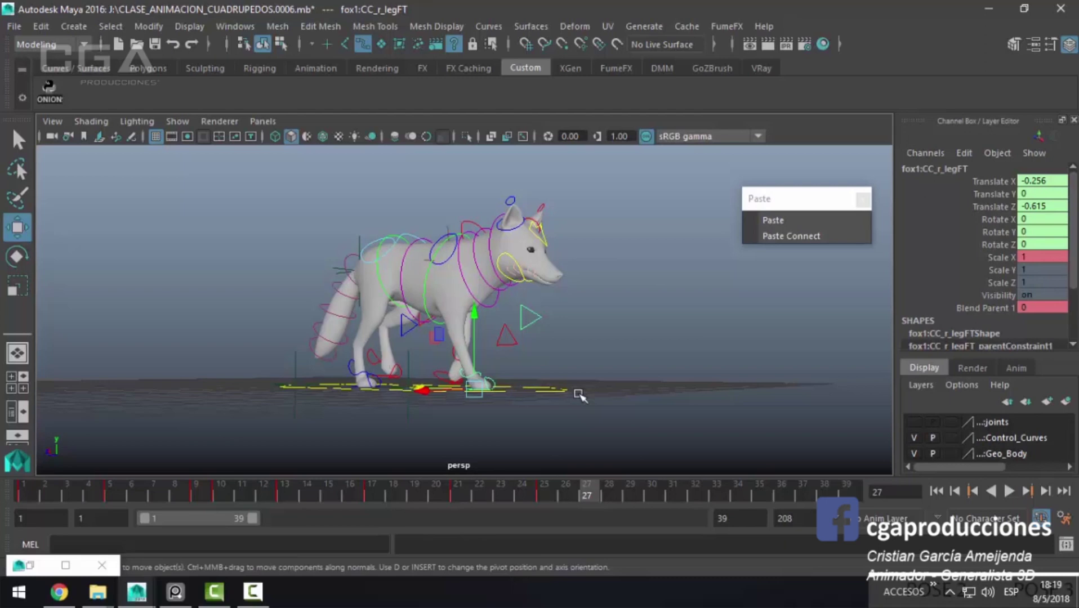
click(252, 592)
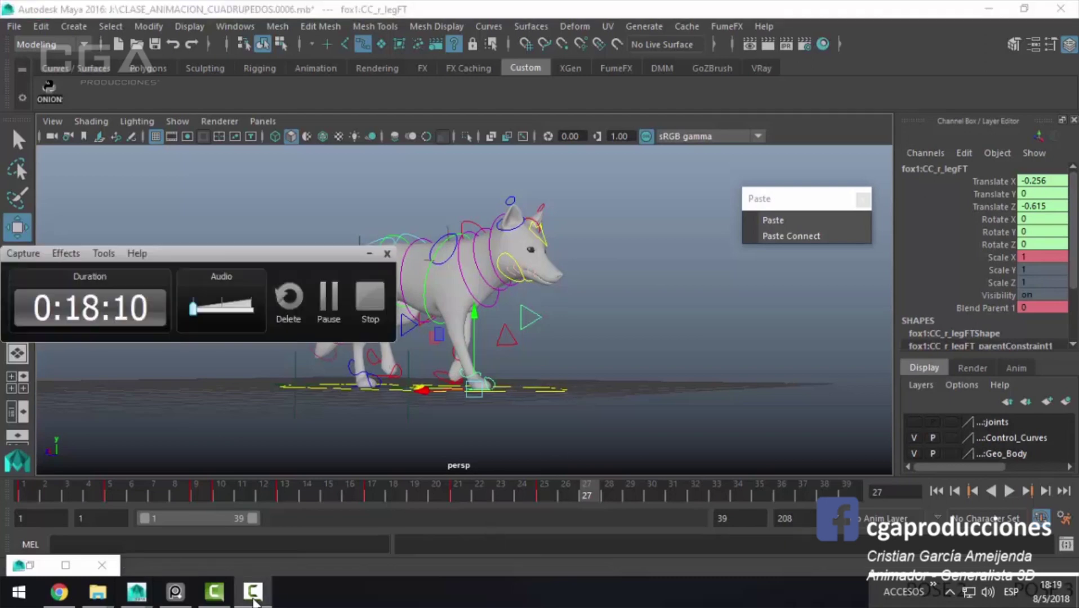
click(254, 595)
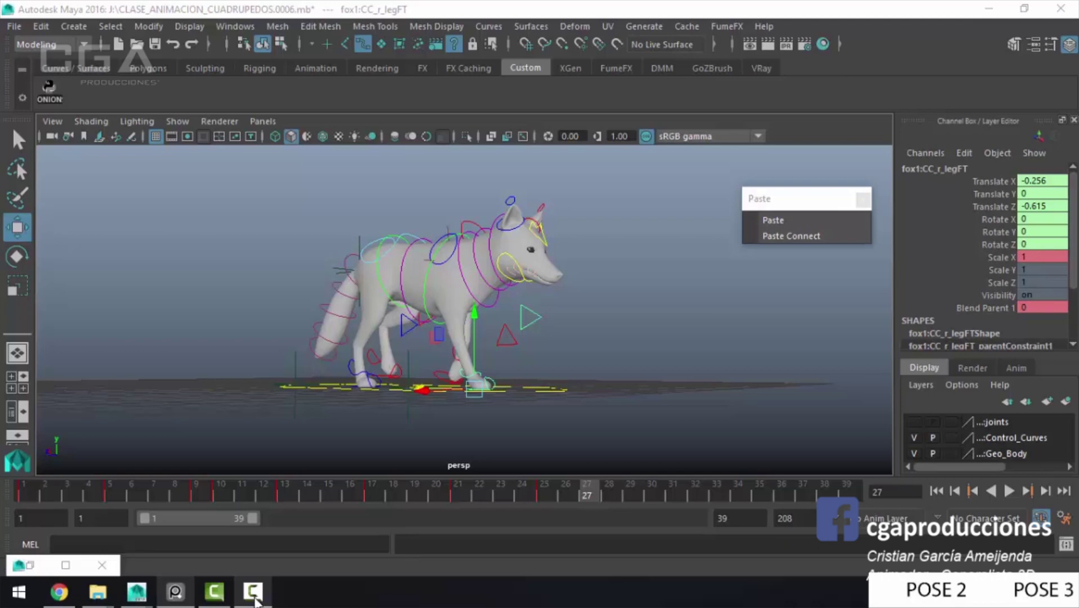
click(253, 594)
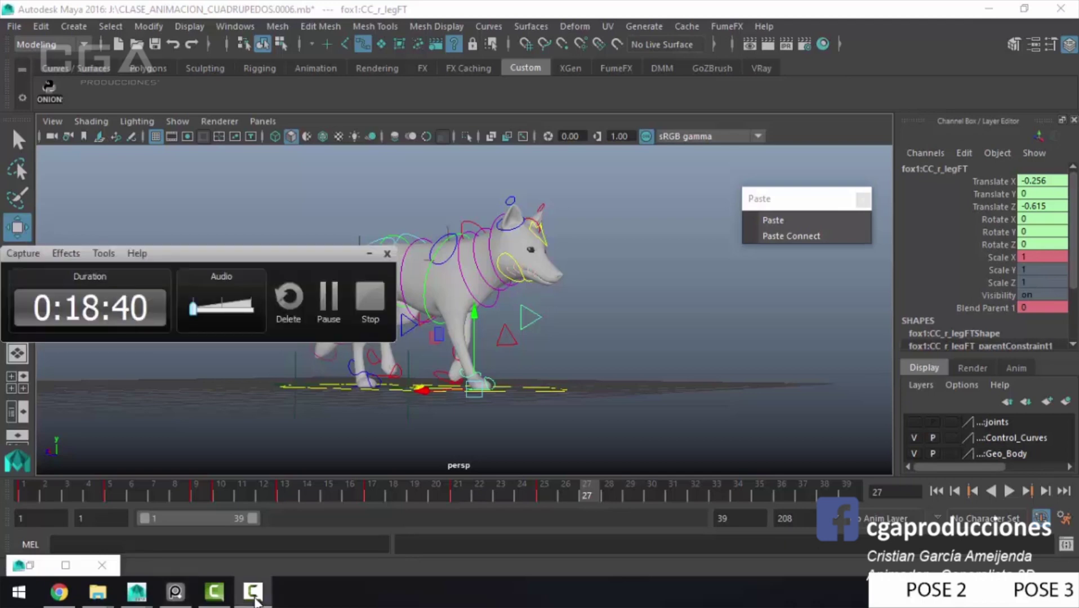